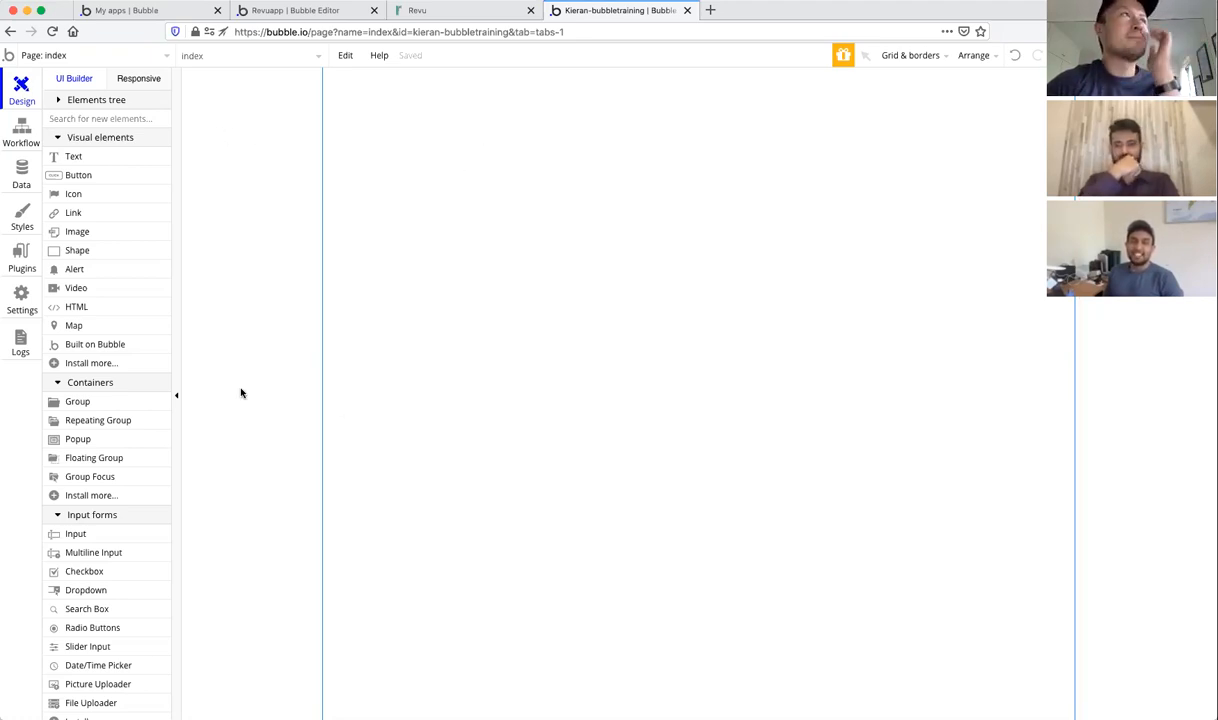
Step: Show the page selector's list of pages and reusable elements for the training app
left_click(163, 57)
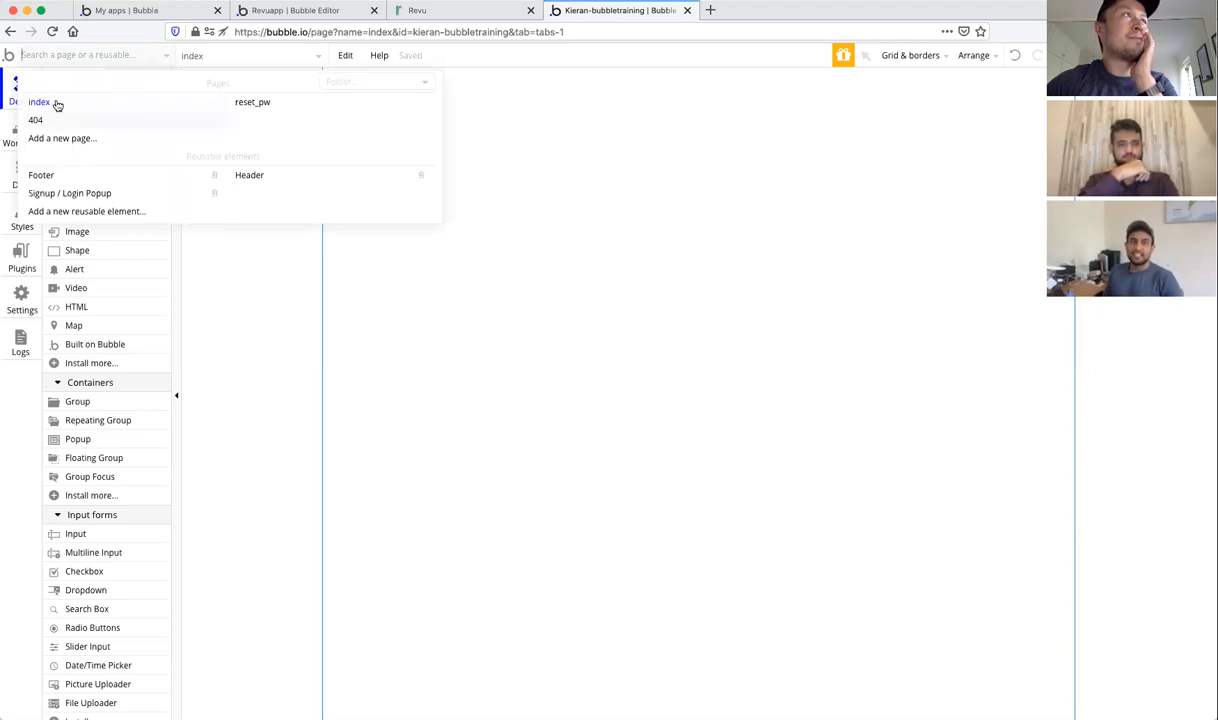
mouse_move(58, 105)
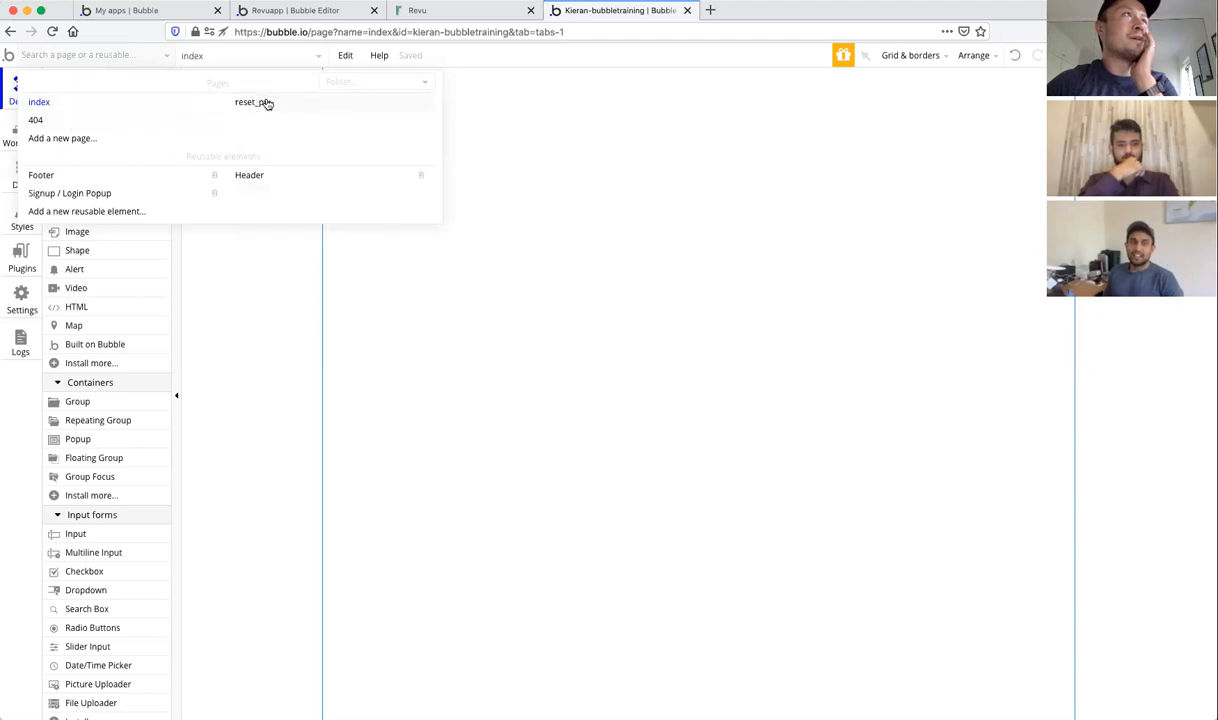
mouse_move(87, 185)
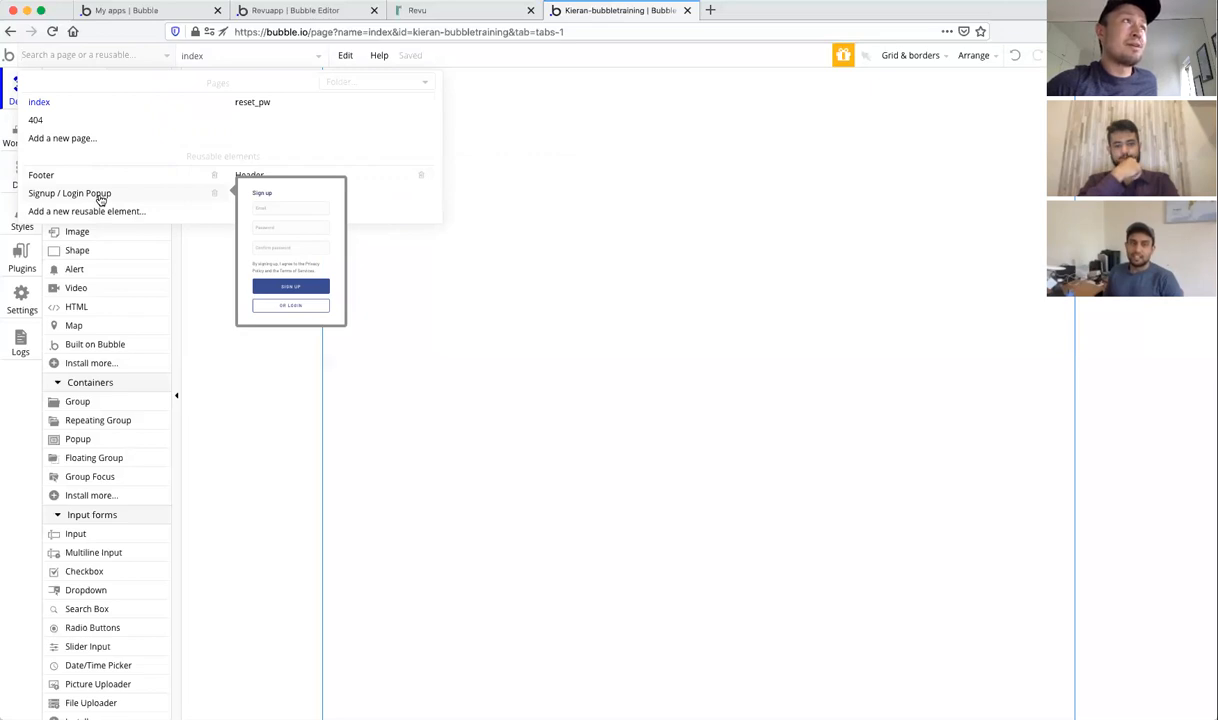
left_click(231, 351)
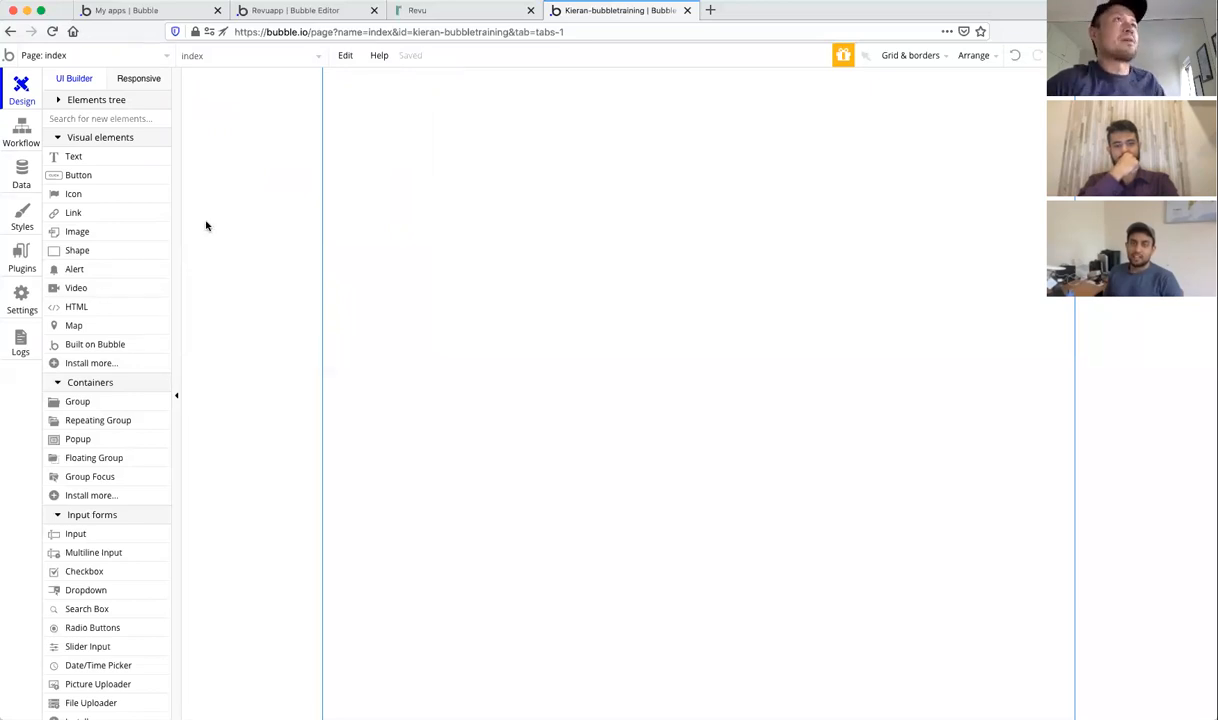
left_click(152, 57)
left_click(242, 261)
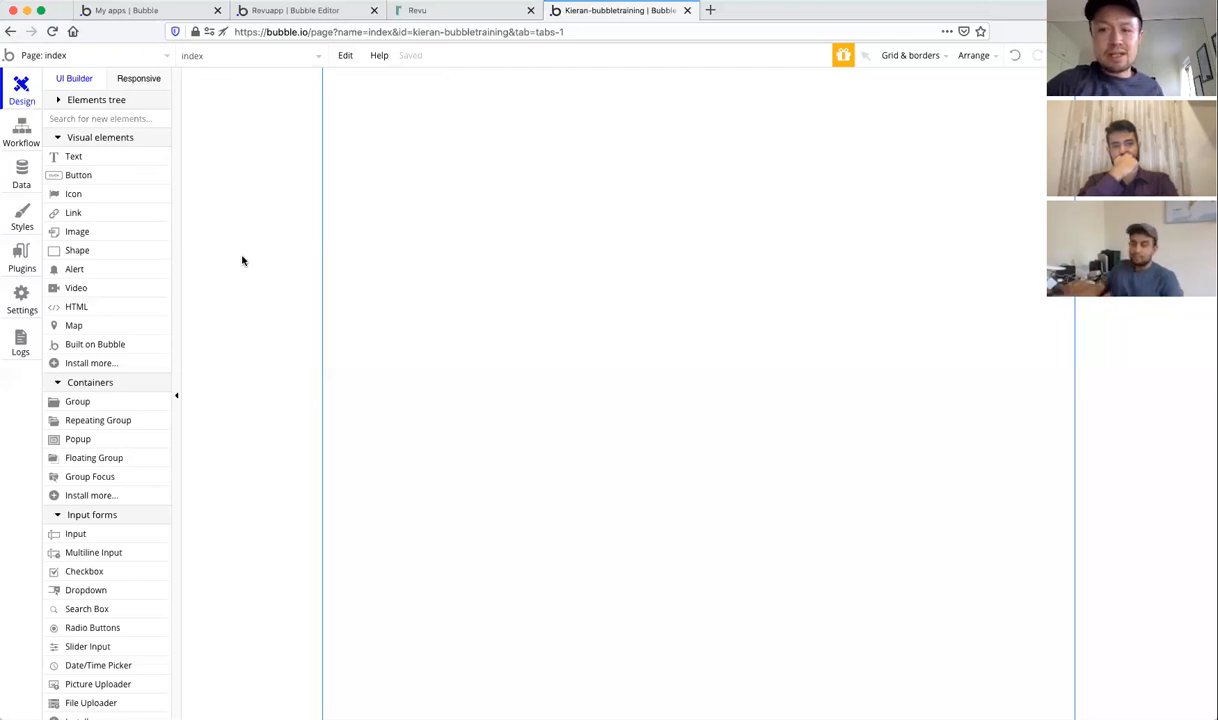
left_click(150, 56)
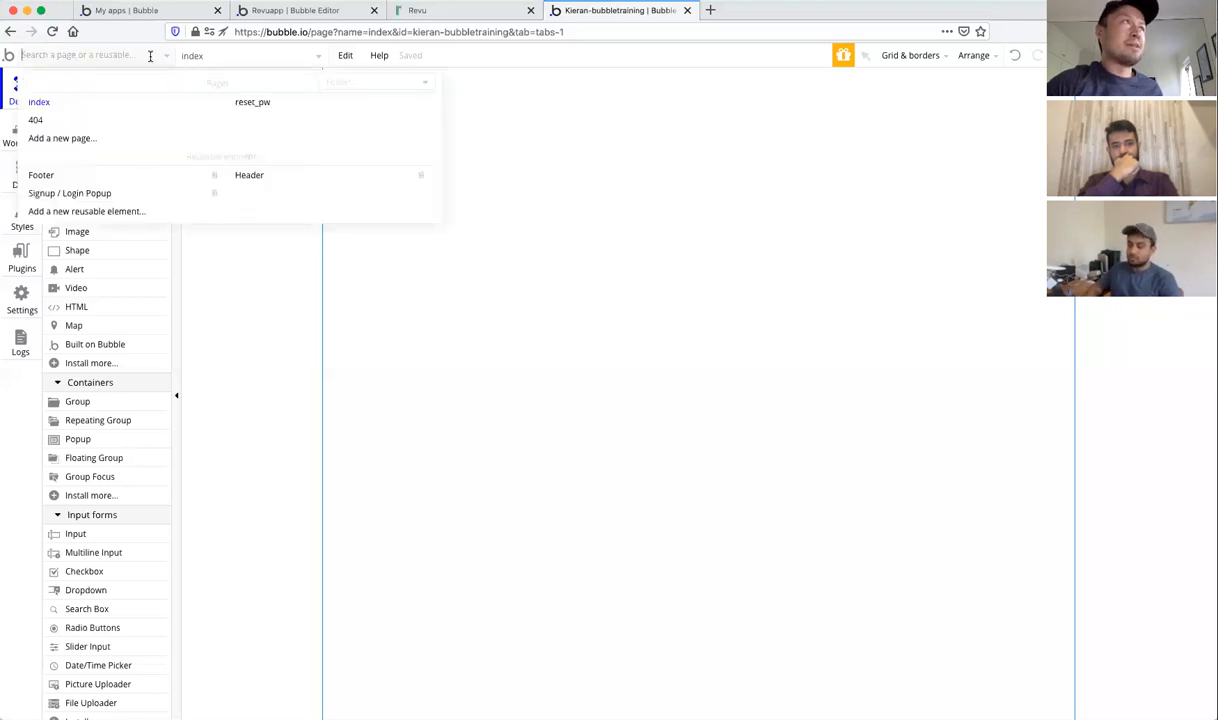
Step: Create a blank page named 'submit' with no clone source
left_click(80, 144)
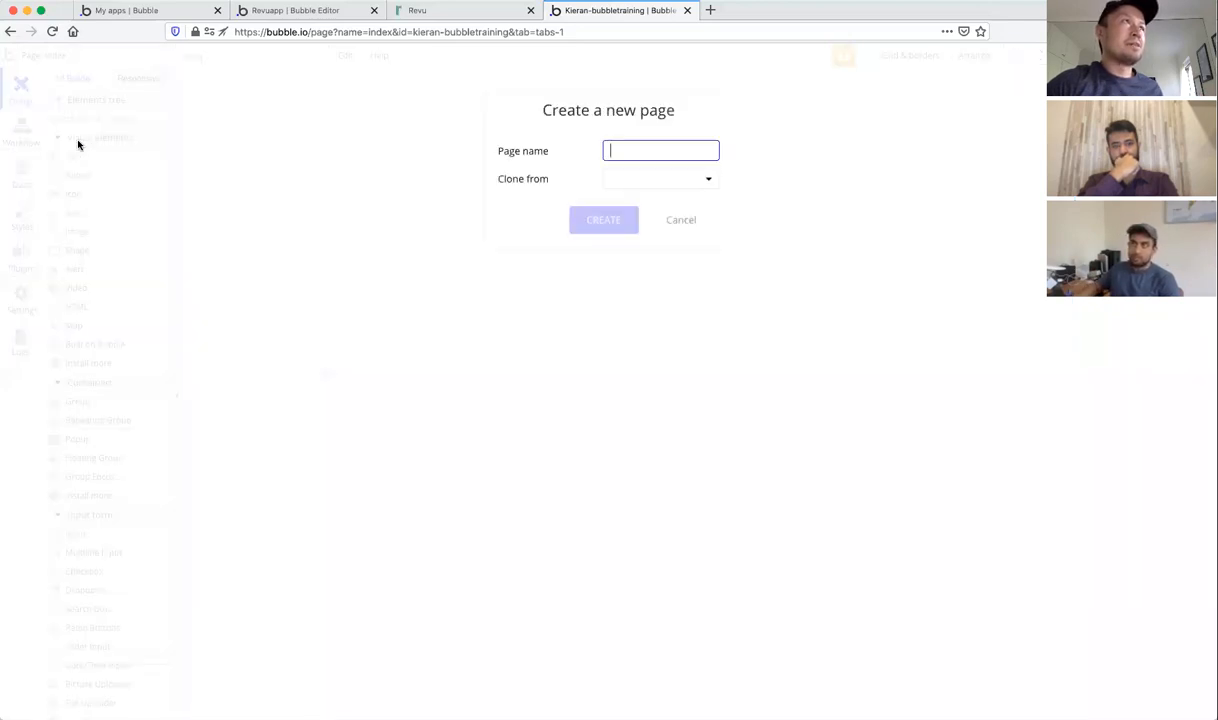
type("submit")
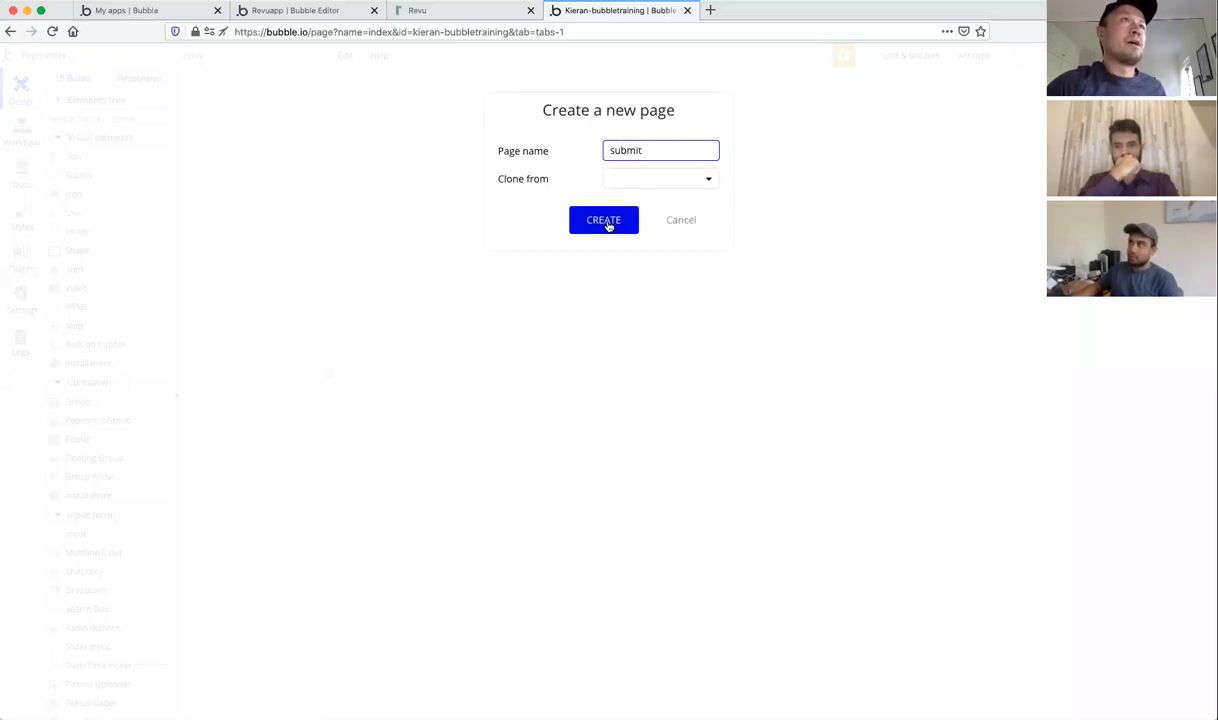
left_click(632, 178)
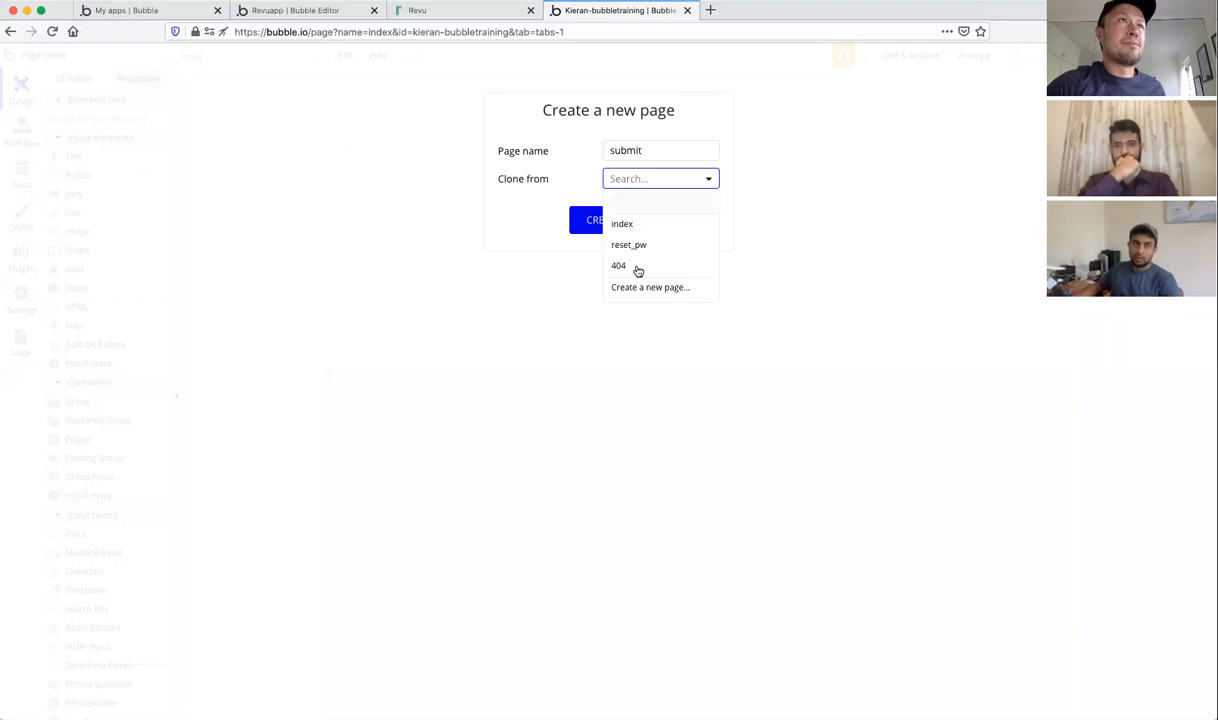
left_click(563, 183)
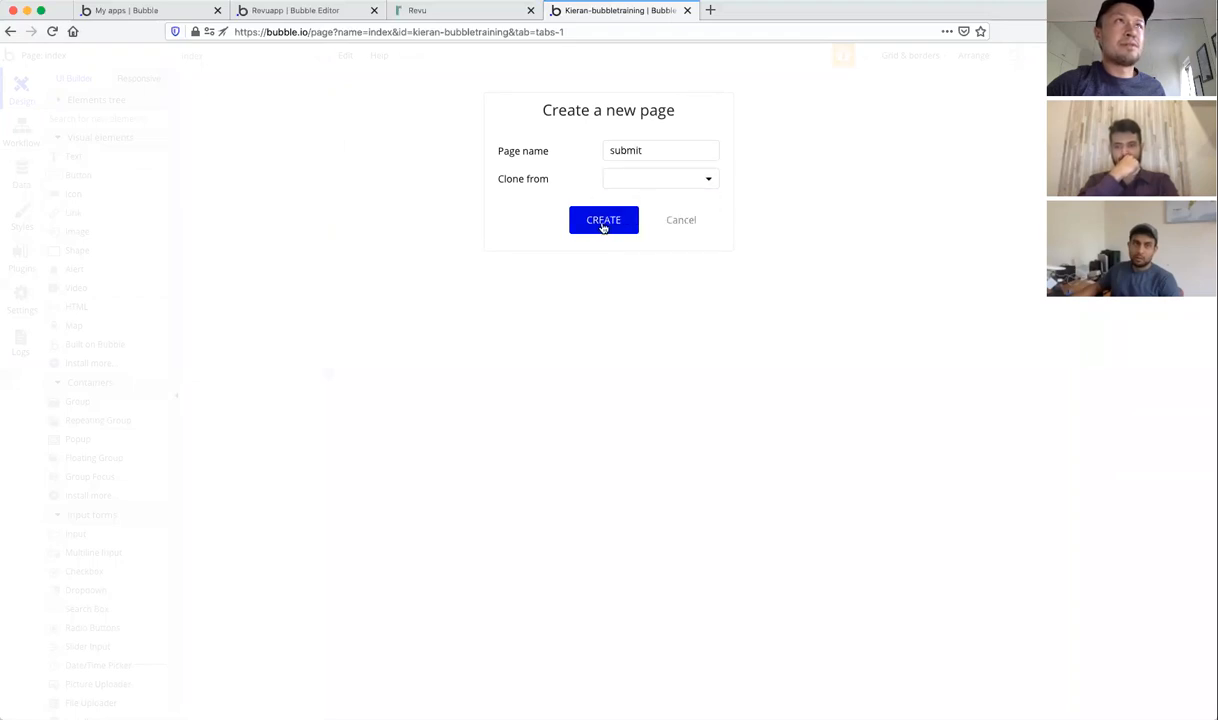
left_click(604, 227)
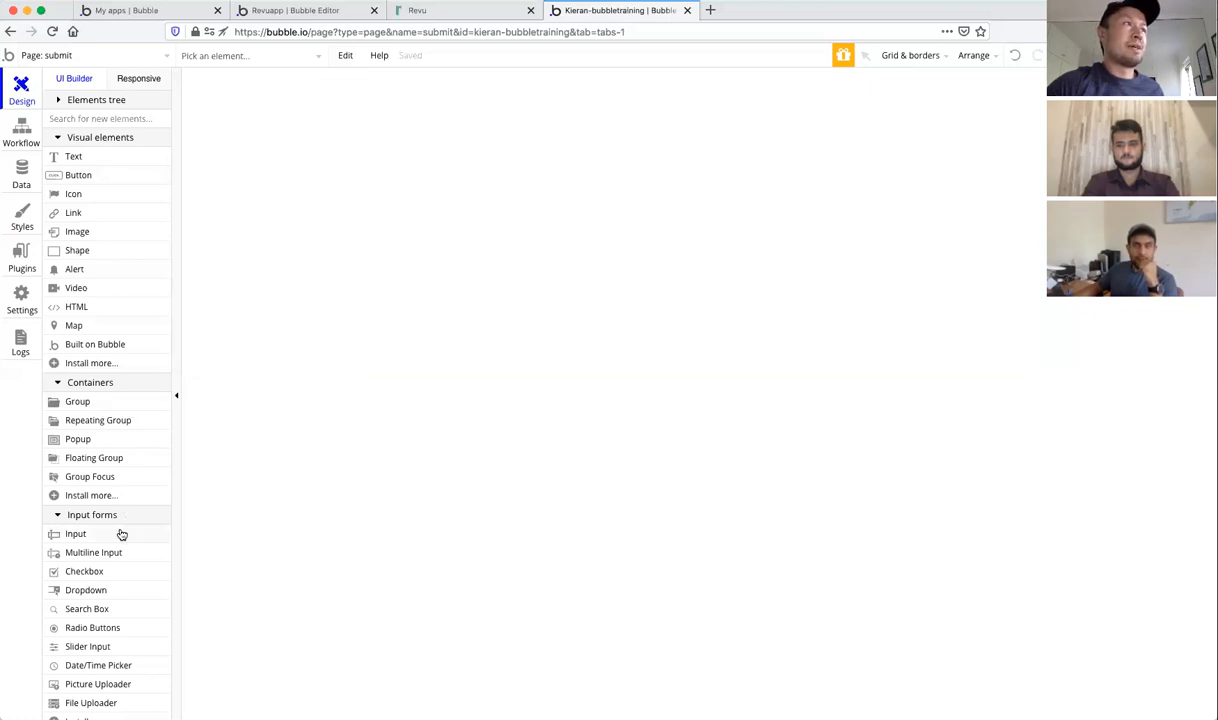
Step: Draw a text element at the top of the page reading 'Submit your police officer review below'
left_click(73, 156)
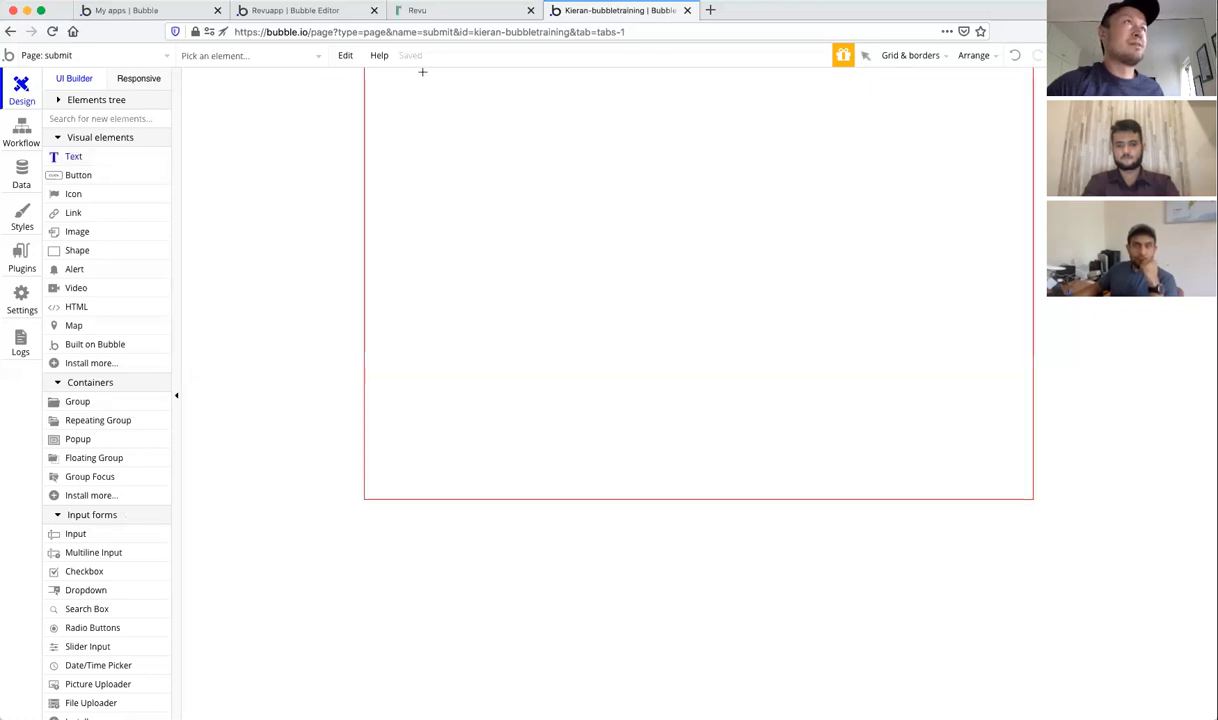
left_click_drag(439, 74, 836, 141)
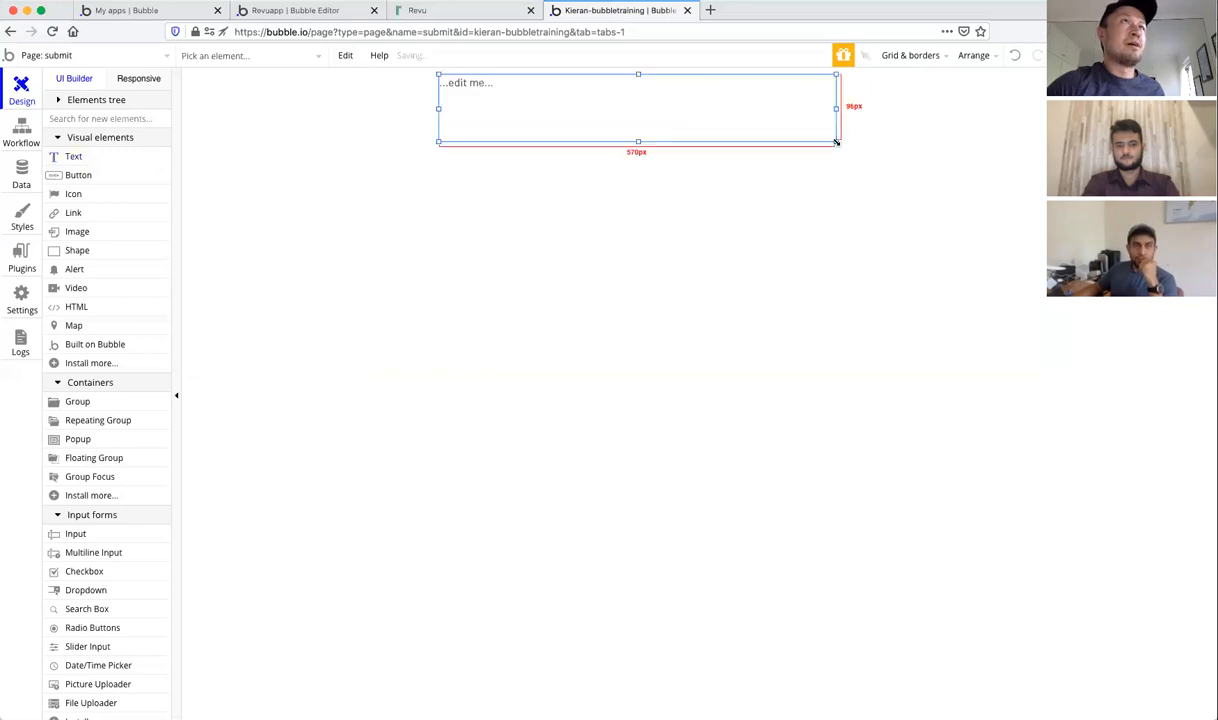
type("Submit your police officer review below")
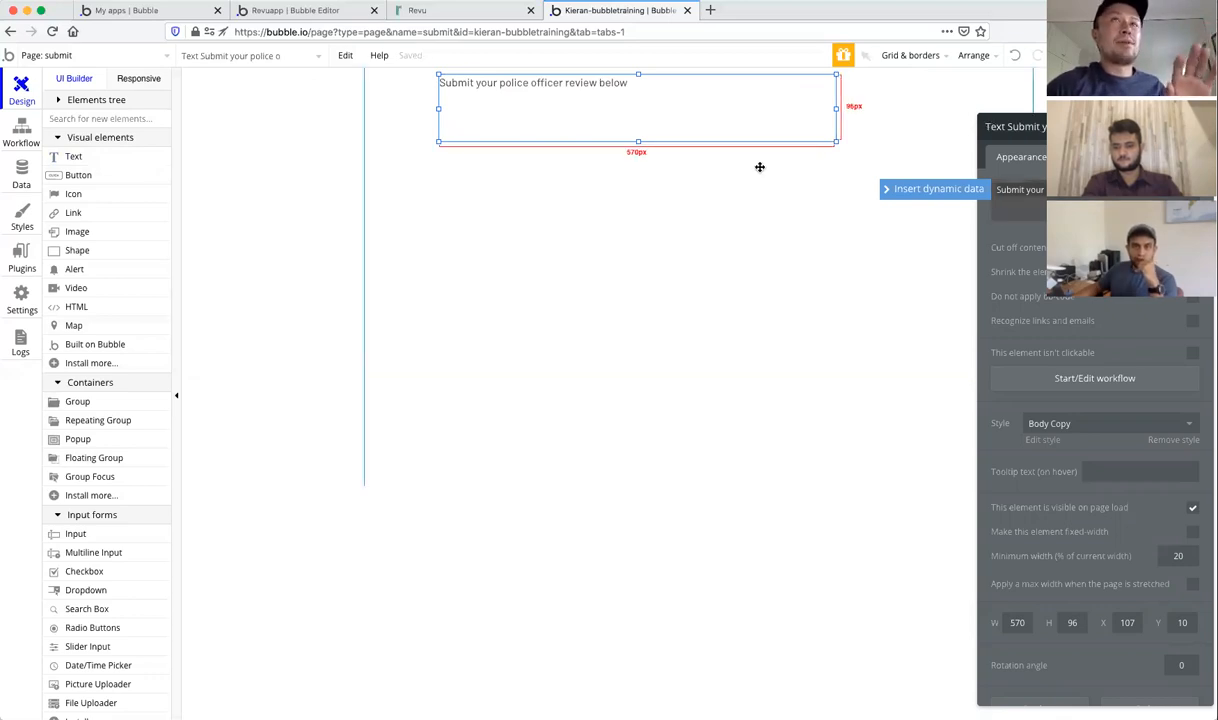
left_click_drag(1125, 127, 1000, 99)
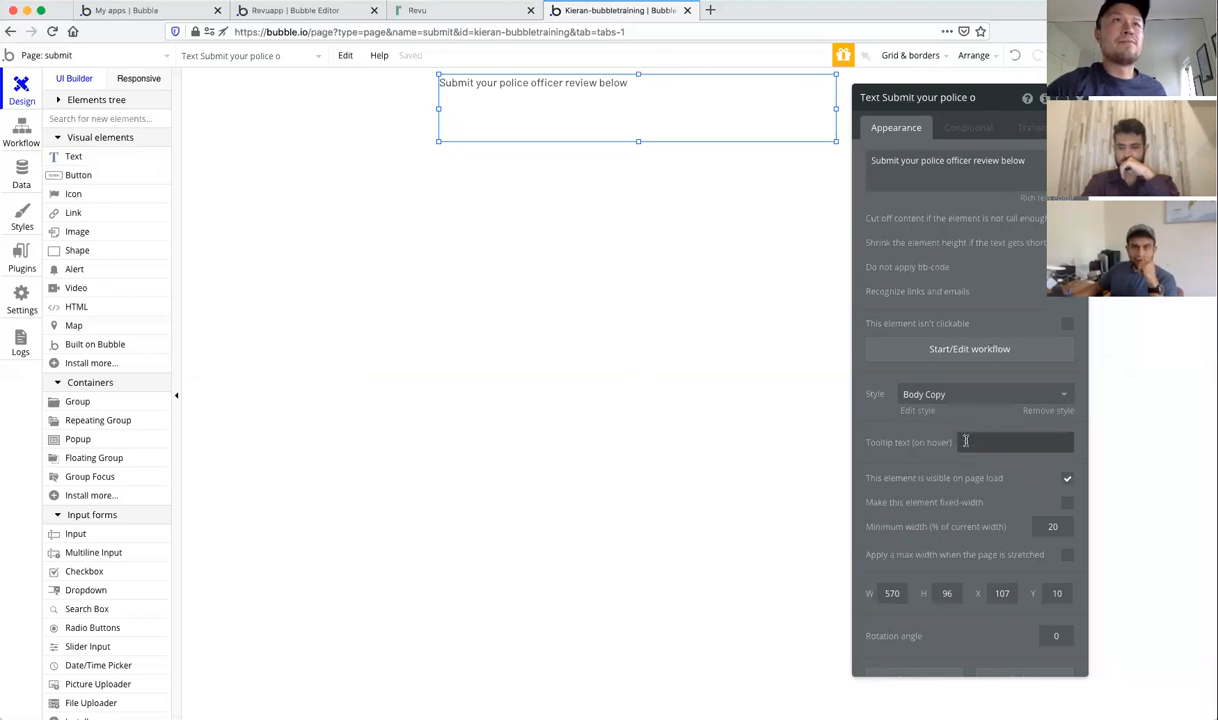
scroll(950, 506, "down", 2)
scroll(958, 430, "up", 2)
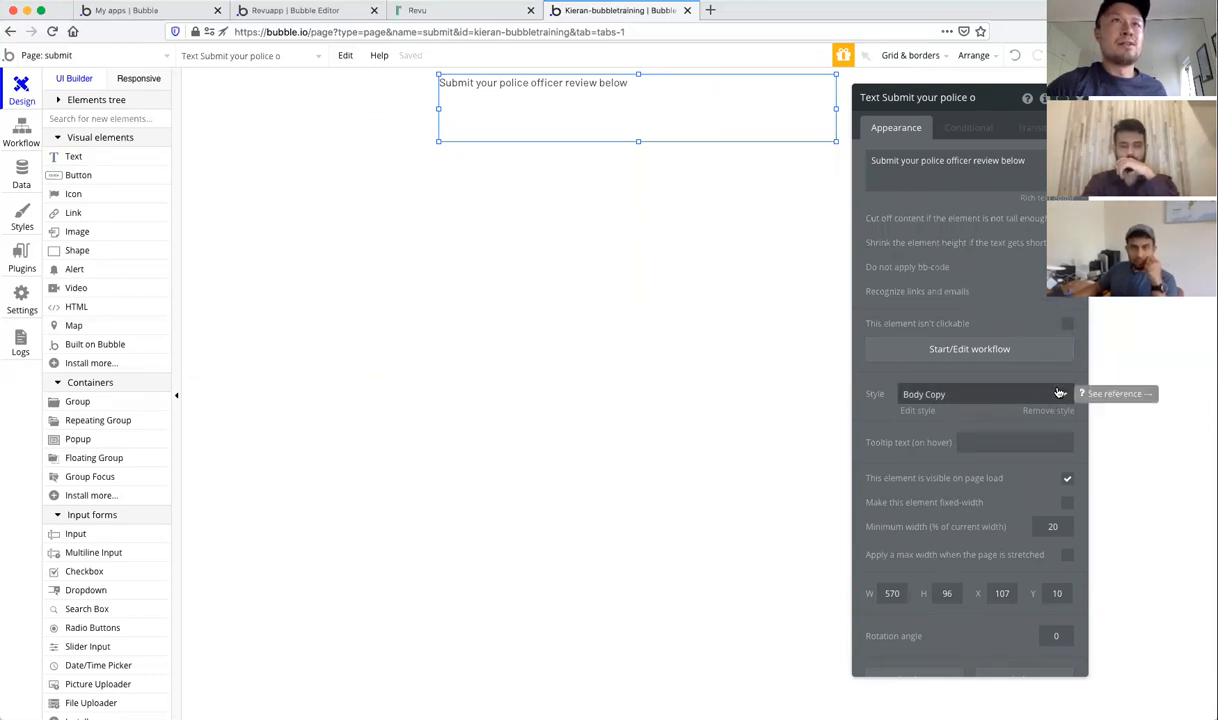
Step: Give the heading text the H2 Heading - Dark style
left_click(969, 394)
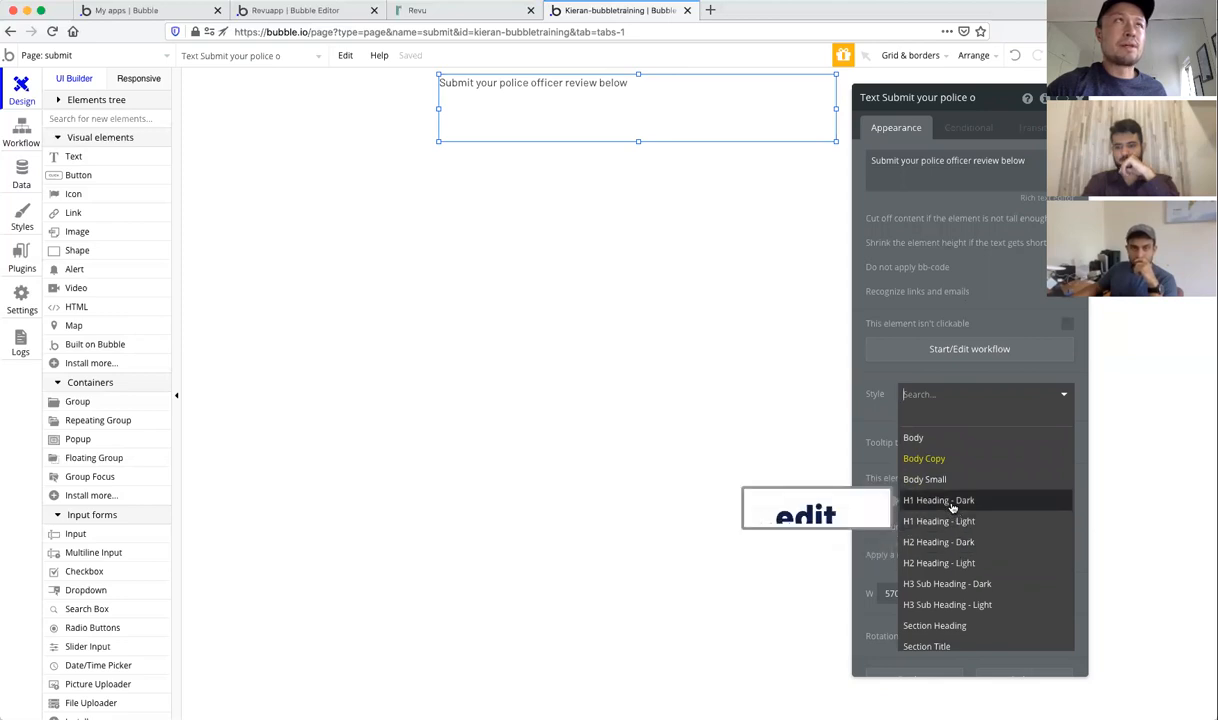
scroll(952, 545, "down", 1)
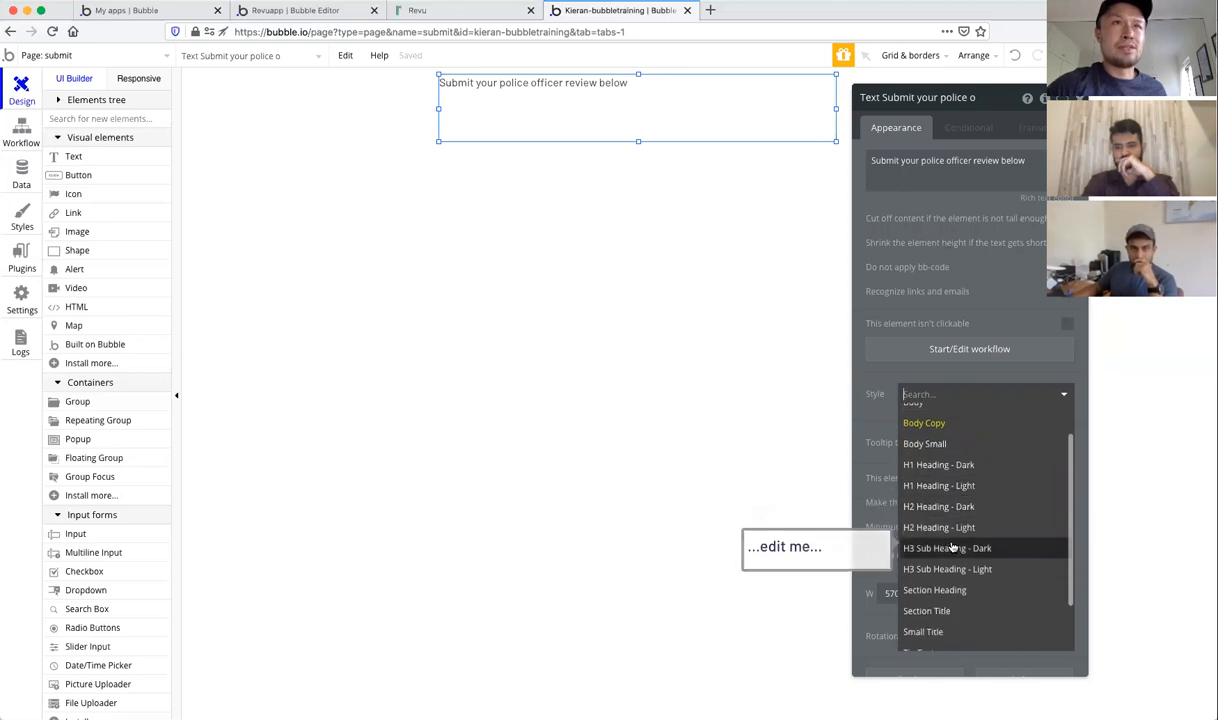
left_click(946, 465)
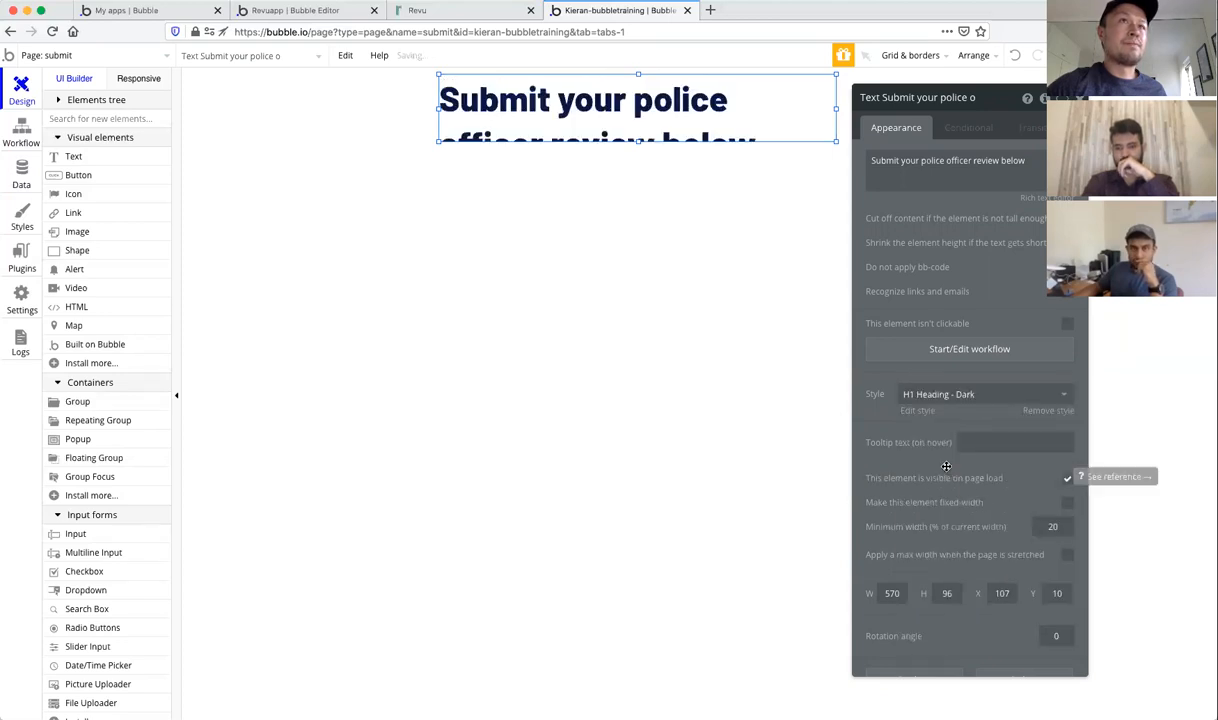
left_click(945, 394)
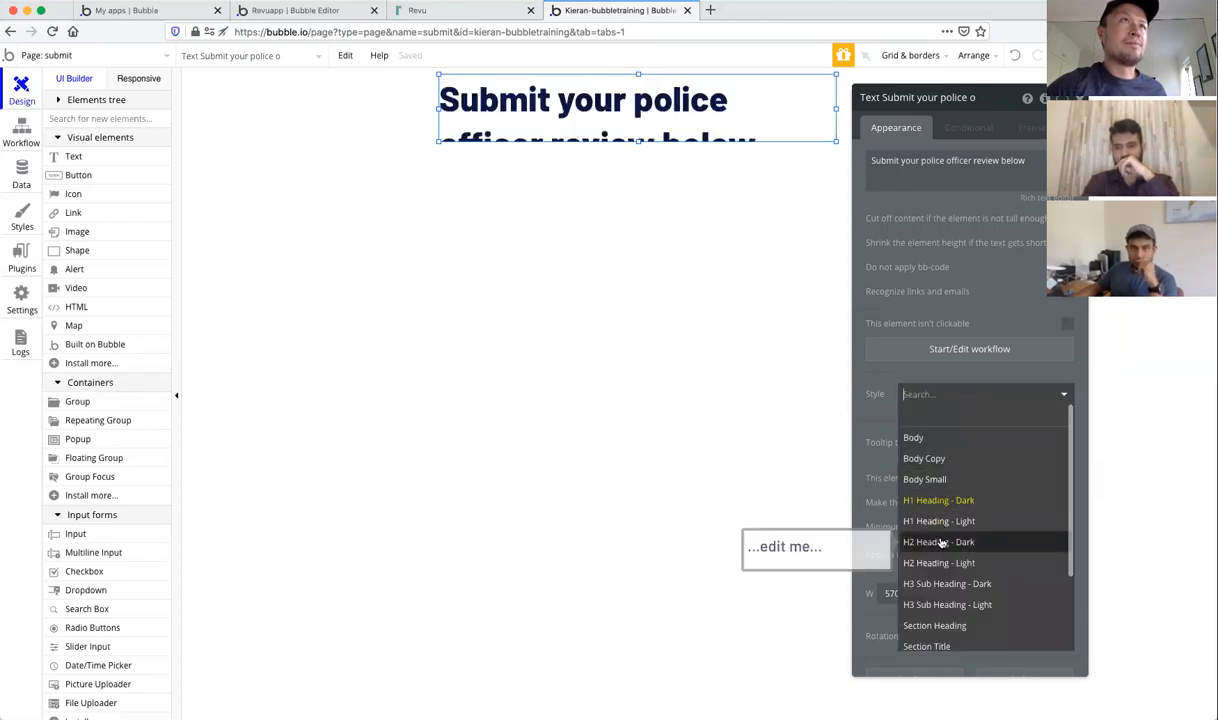
left_click(942, 542)
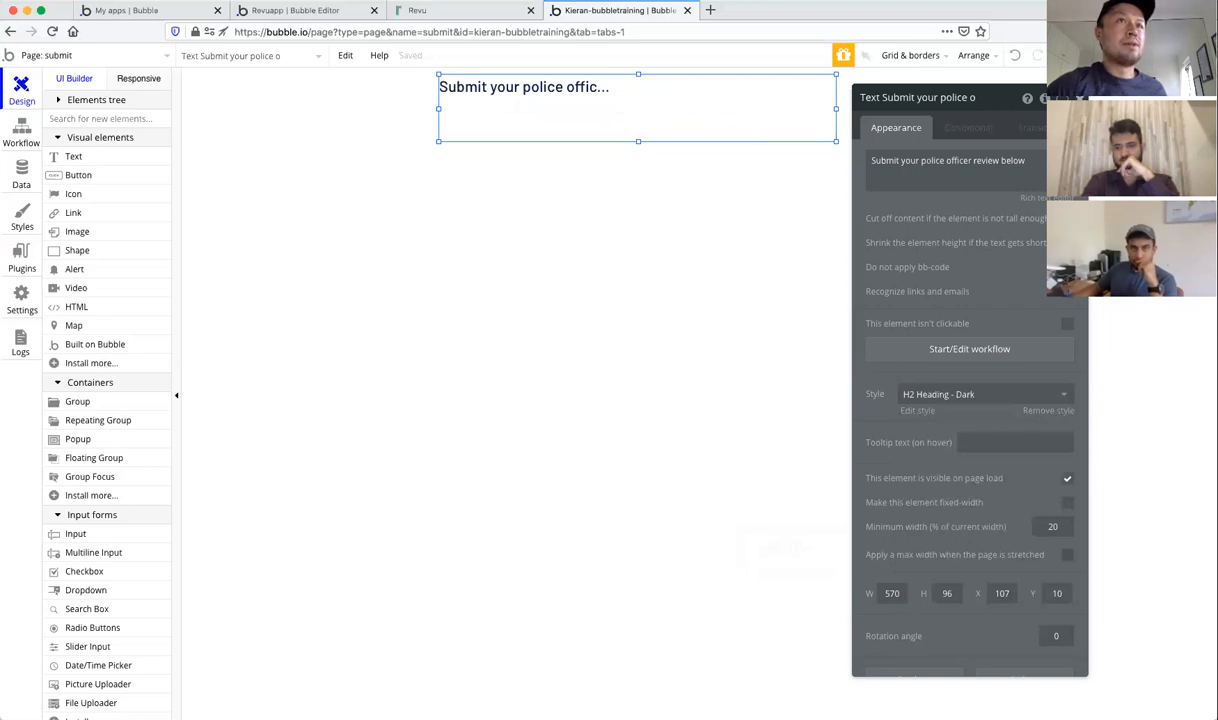
left_click(912, 411)
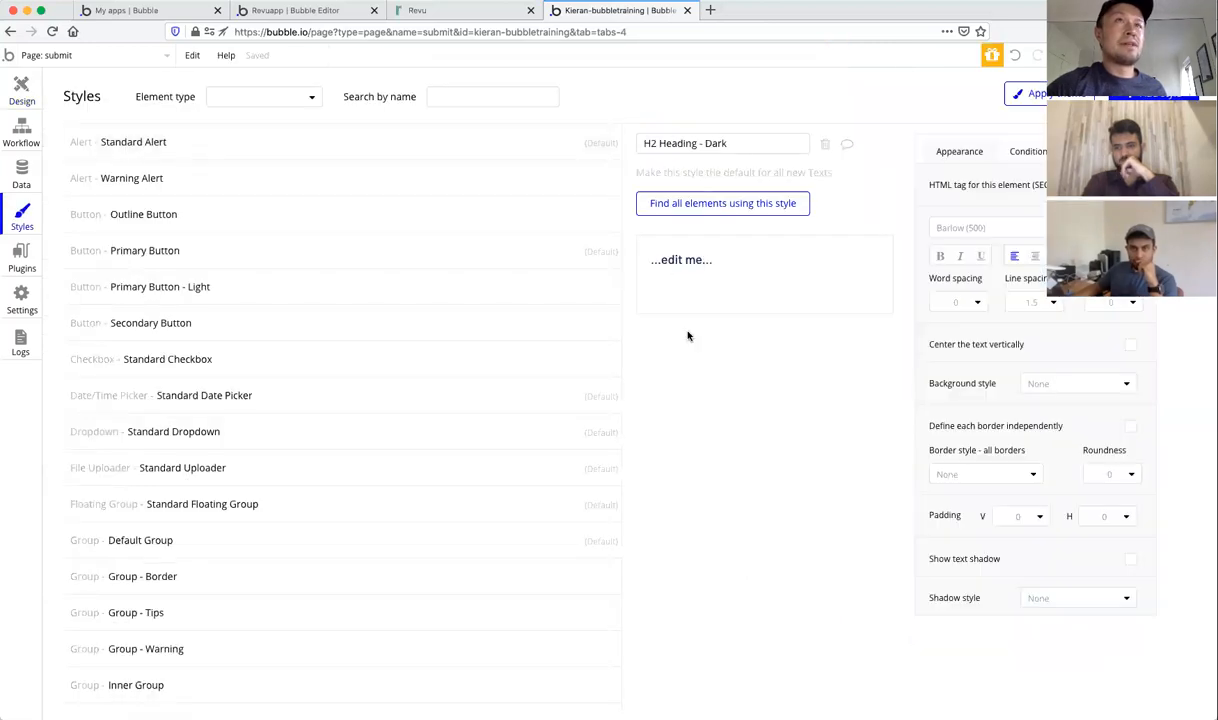
Step: Resize the heading box to 494 × 53 px so the sentence fits on one line
scroll(410, 318, "down", 15)
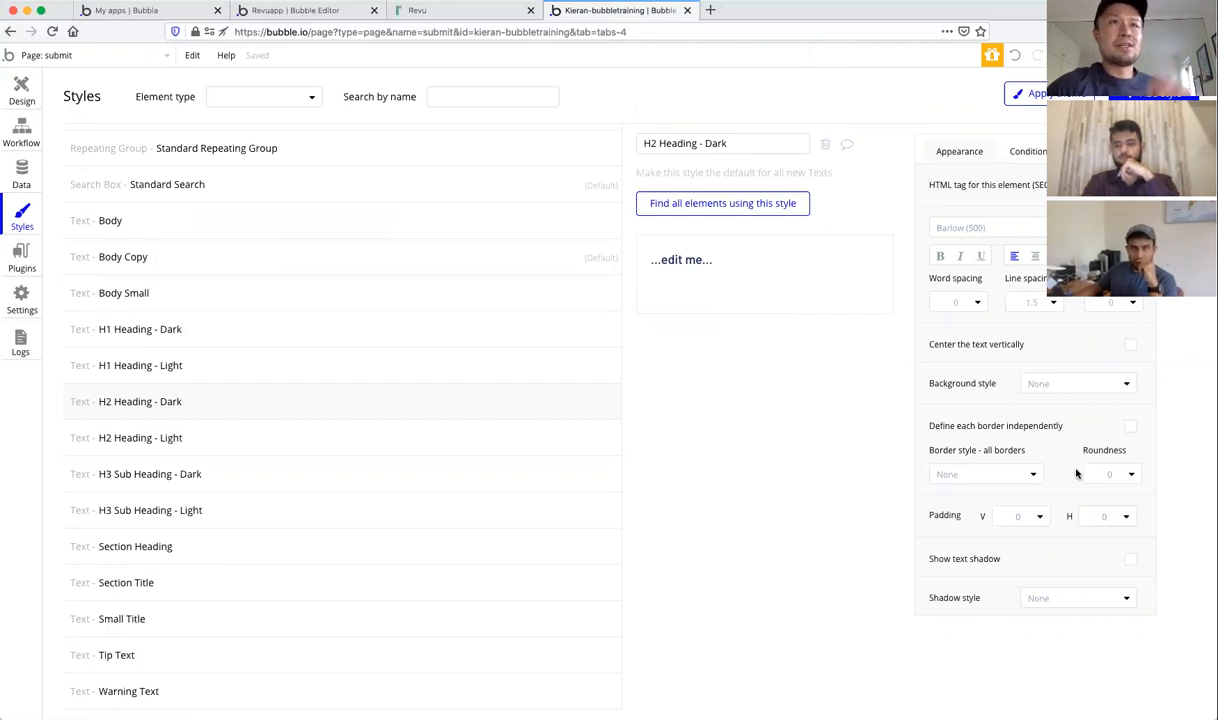
left_click(18, 92)
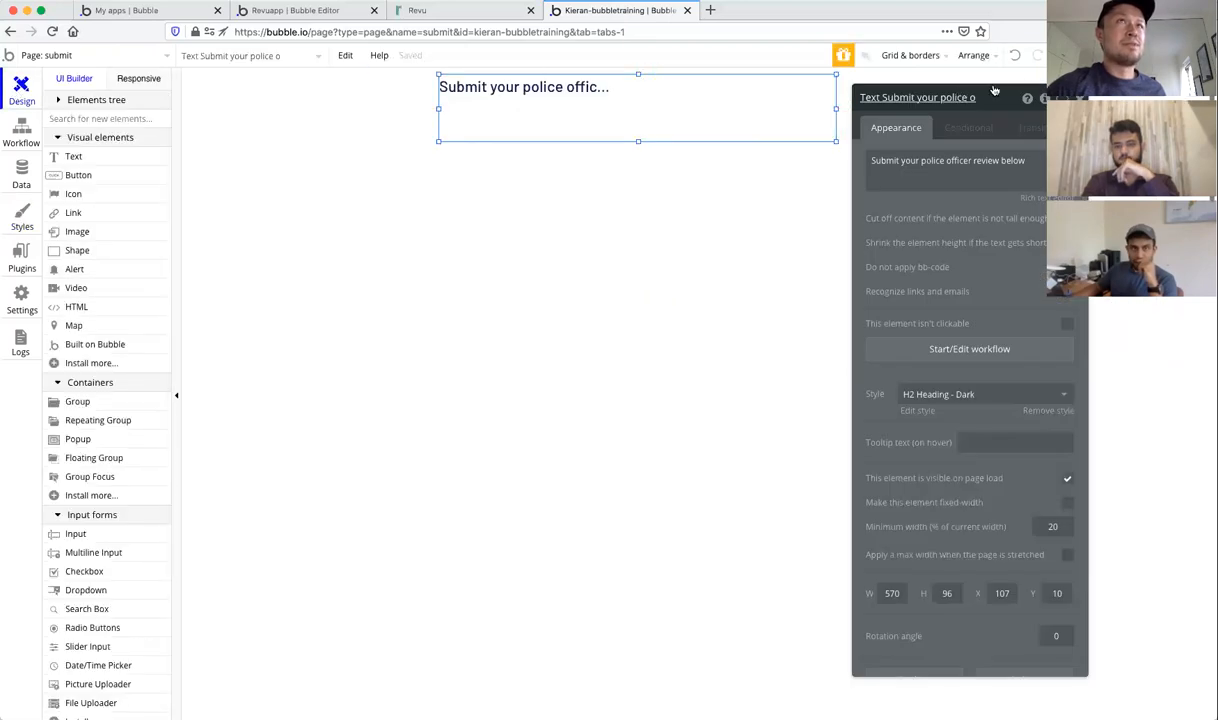
left_click(1080, 98)
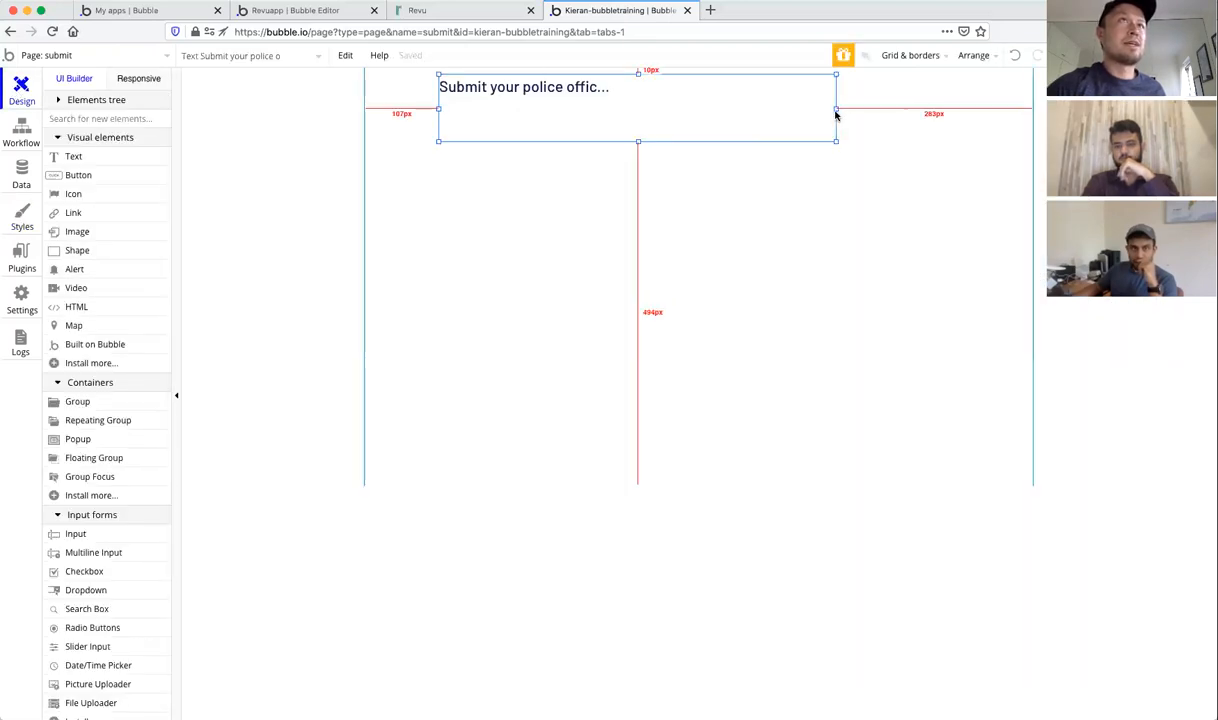
left_click_drag(836, 106, 926, 106)
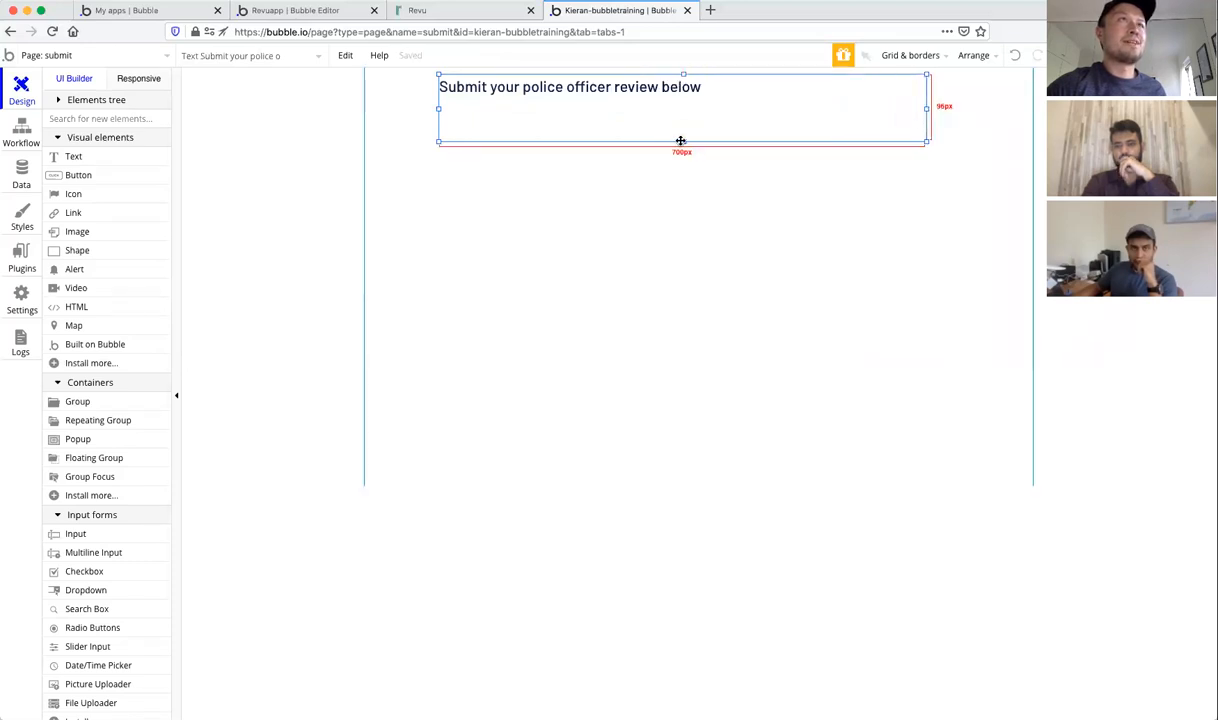
left_click_drag(680, 141, 682, 108)
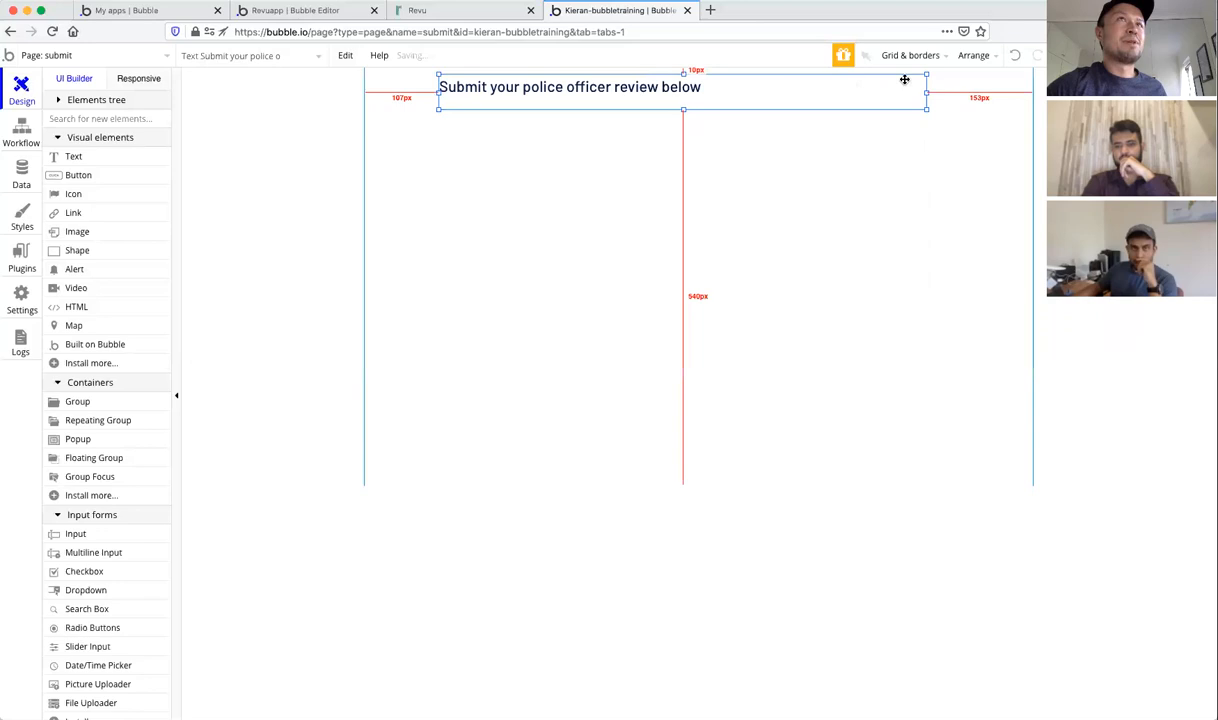
left_click_drag(927, 92, 672, 90)
mouse_move(557, 109)
left_mouse_down()
mouse_move(553, 90)
mouse_move(557, 110)
left_mouse_up()
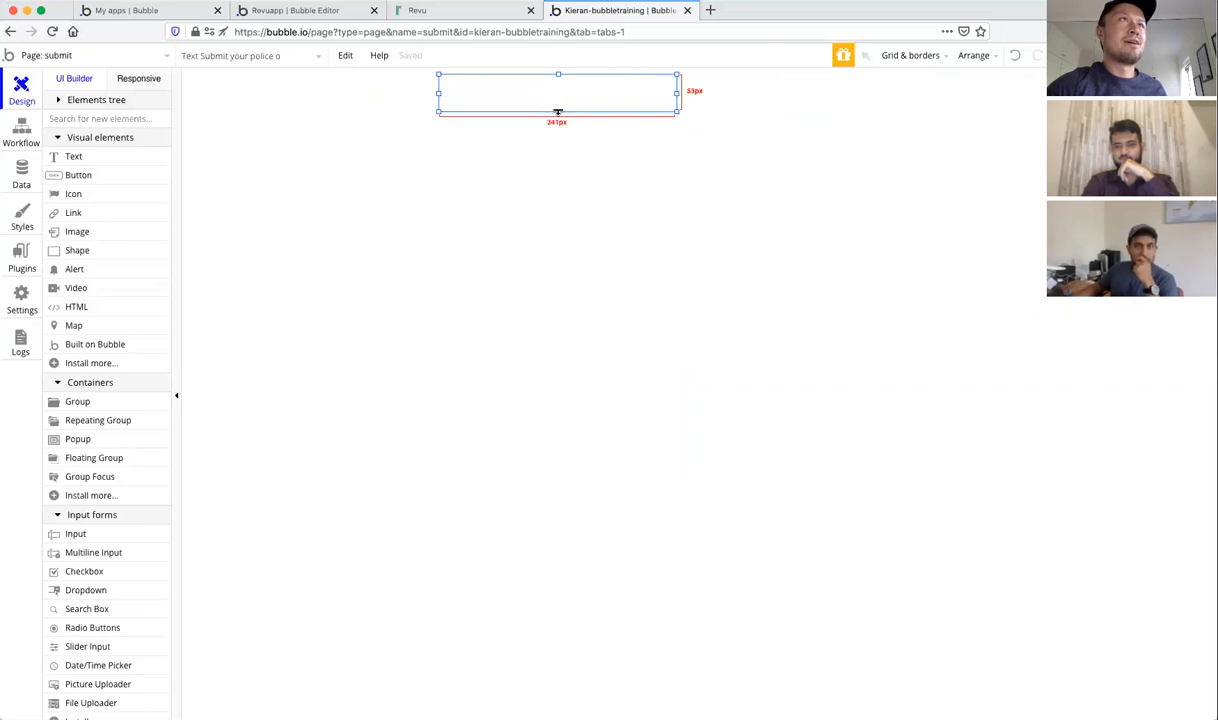
left_click_drag(679, 95, 783, 91)
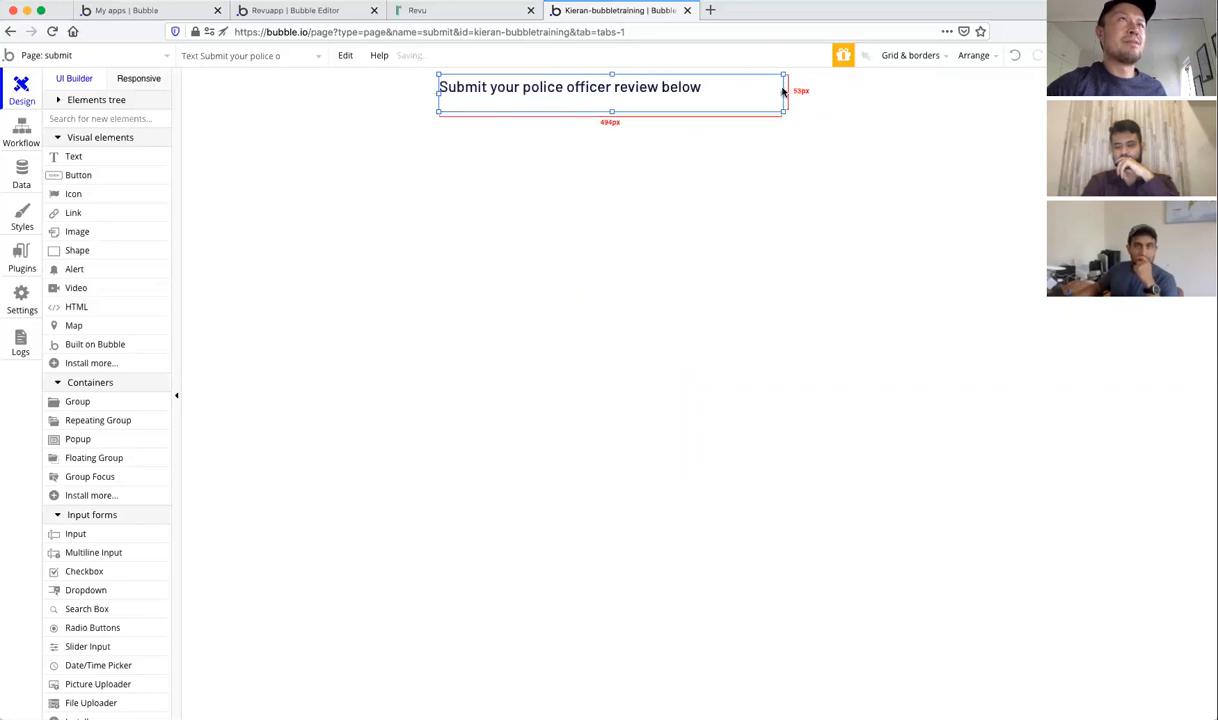
double_click(695, 90)
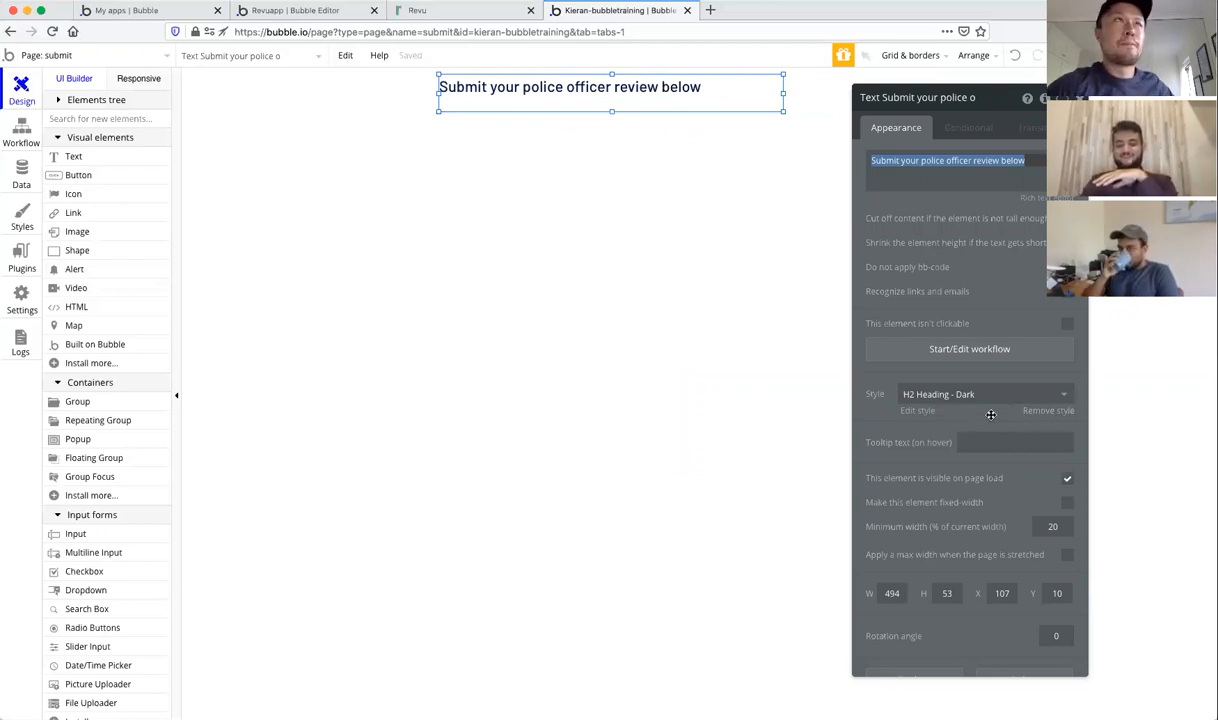
Step: Make the H2 Heading - Dark style centre-aligned
left_click(1036, 398)
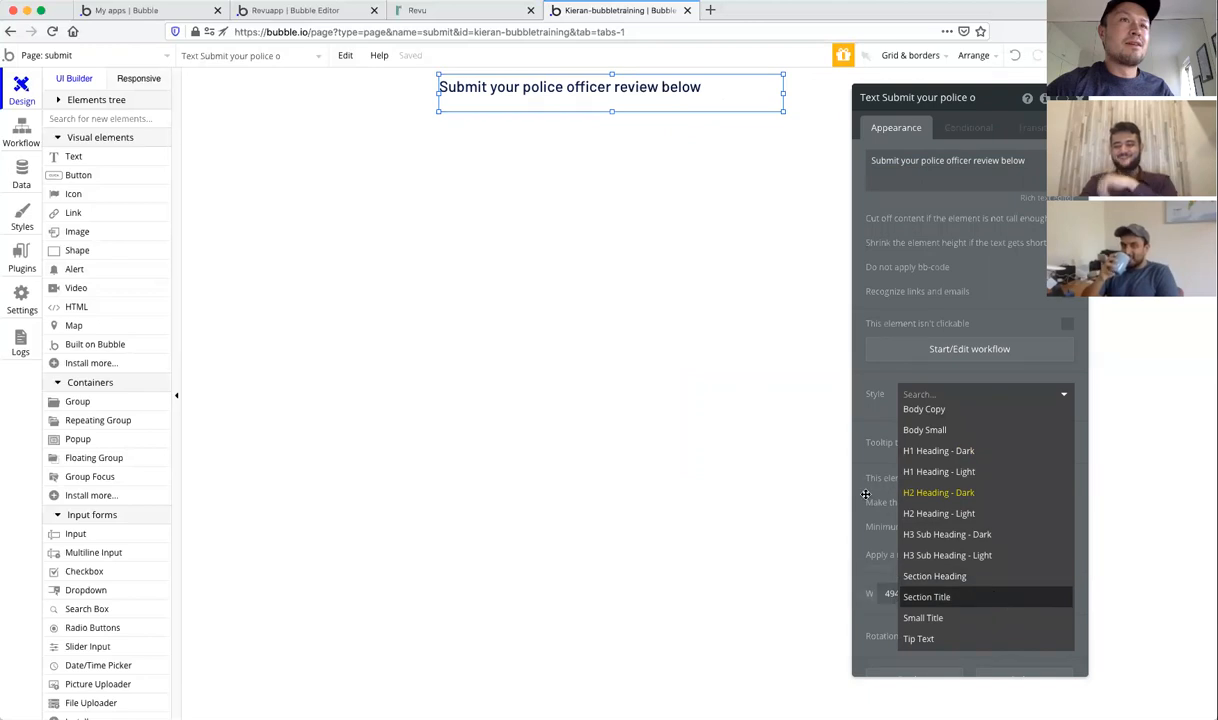
left_click(866, 457)
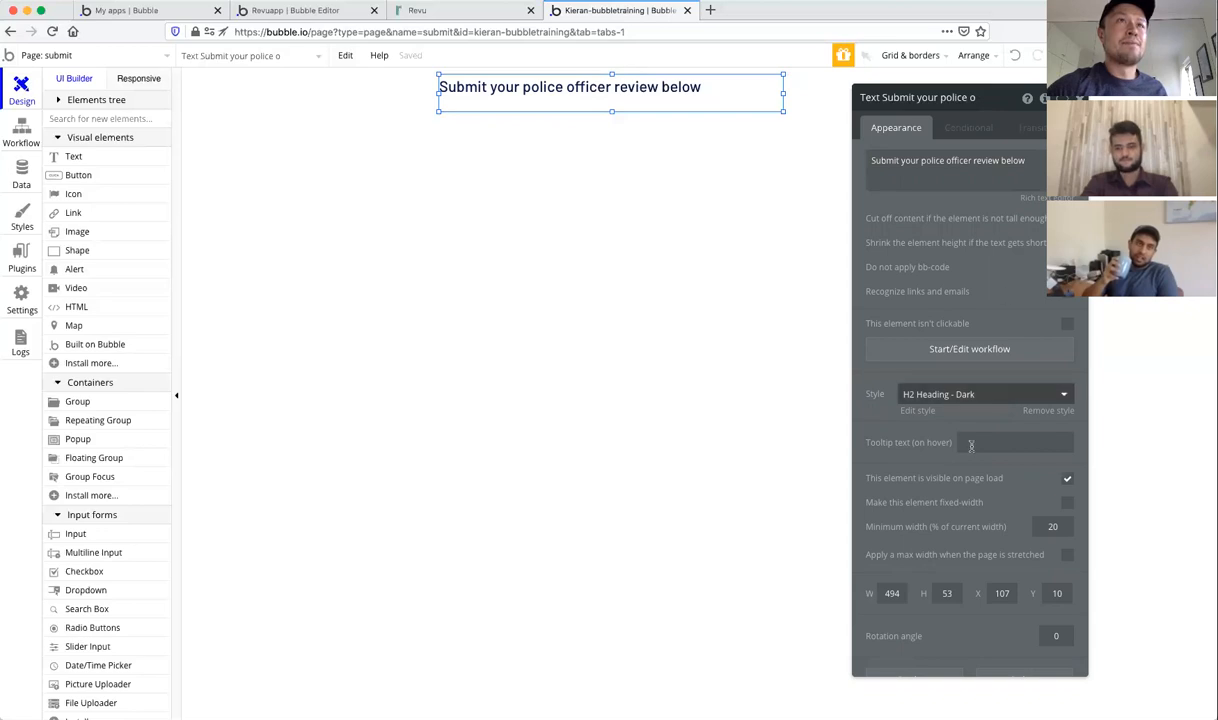
left_click(914, 411)
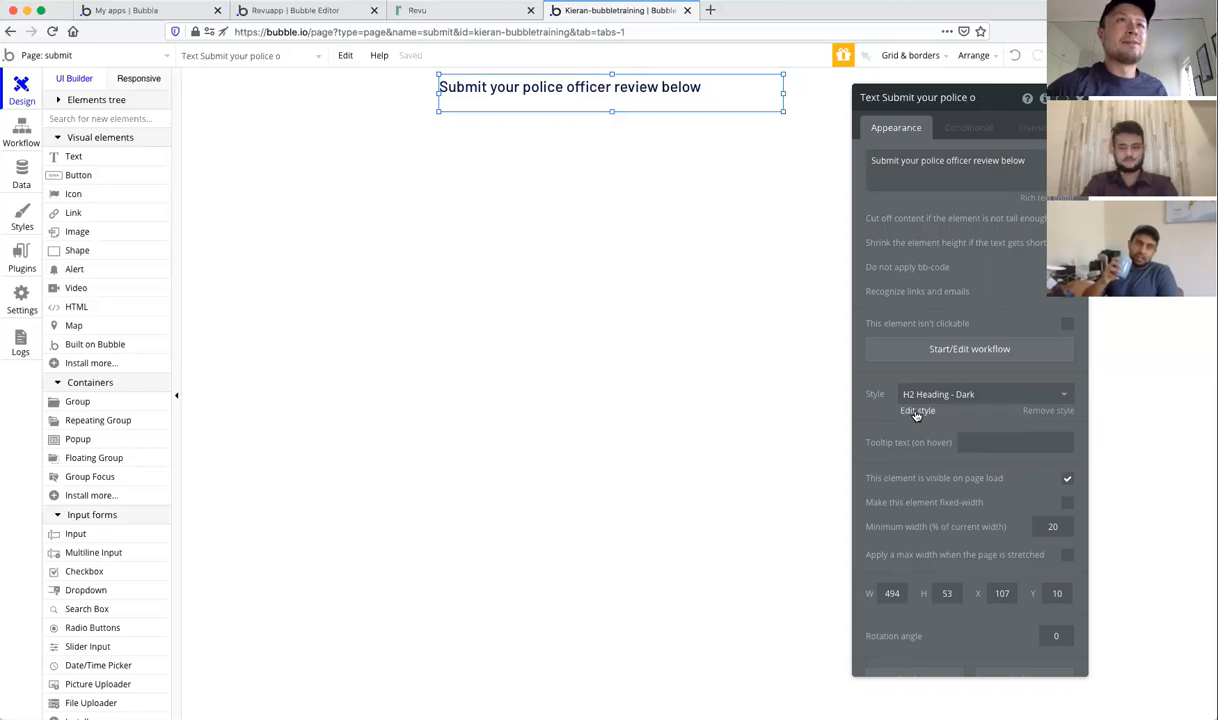
left_click(1035, 256)
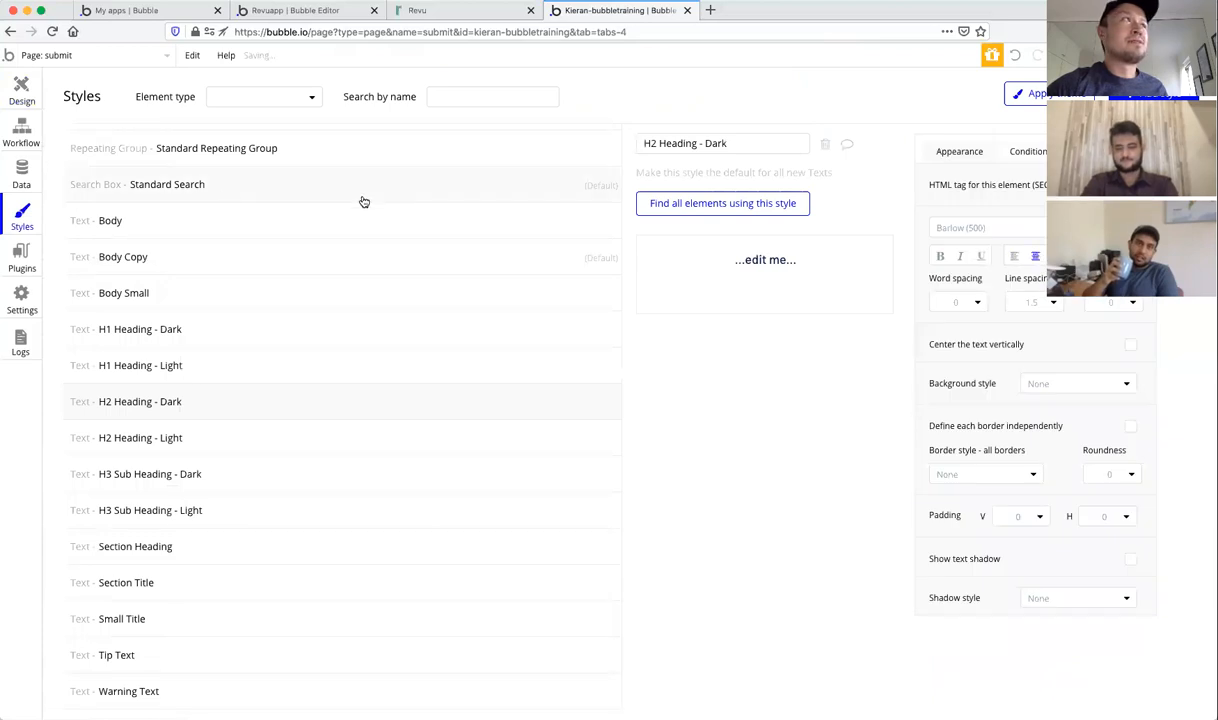
left_click(22, 96)
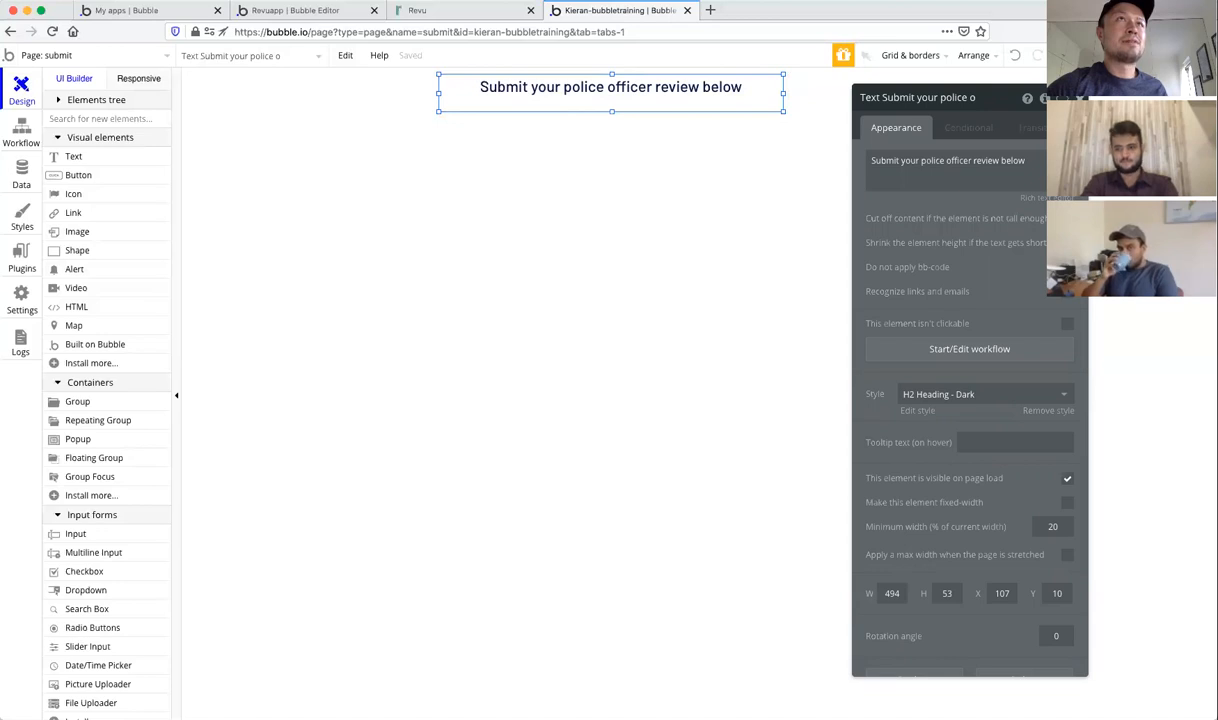
Step: Centre the title horizontally on the page, 233 px each side, with a slightly shorter box
left_click(1080, 98)
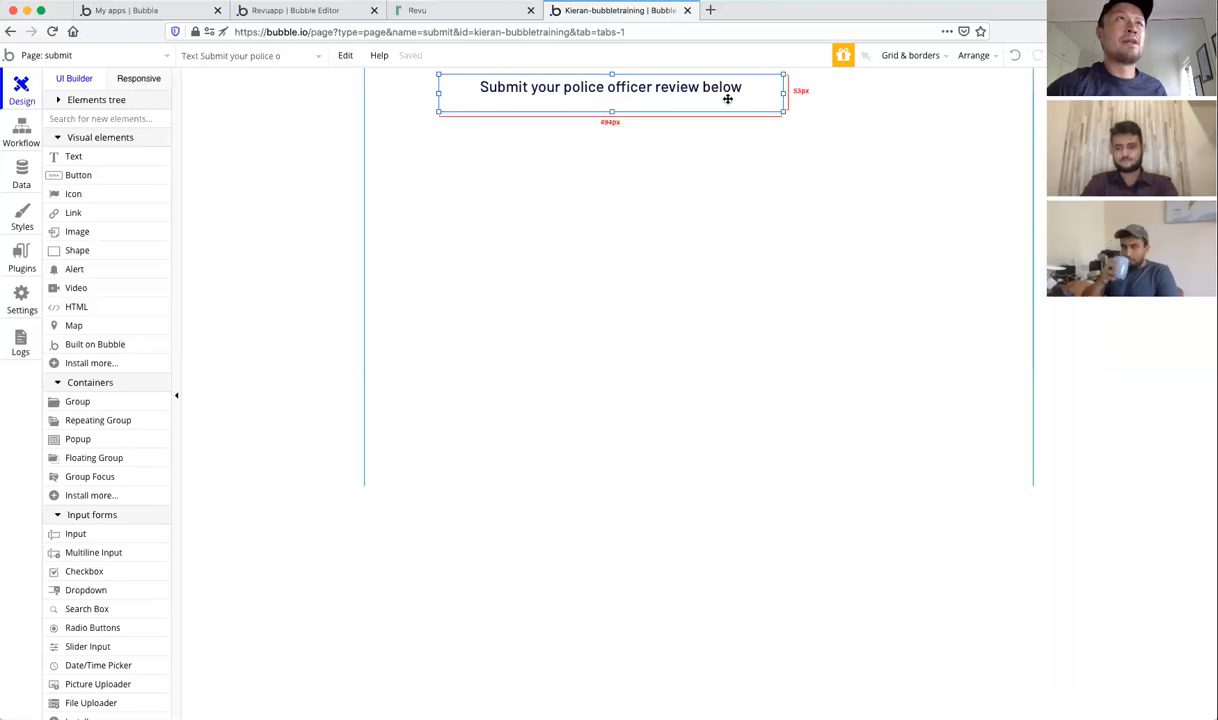
left_click(968, 55)
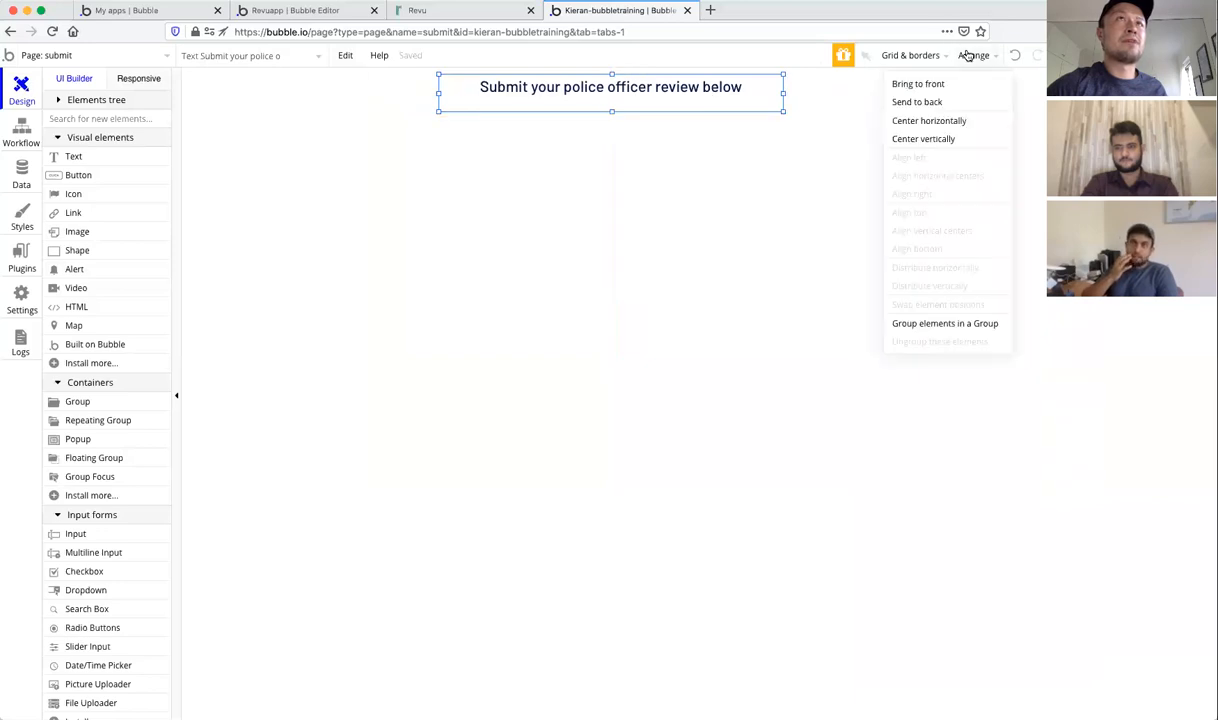
left_click(958, 120)
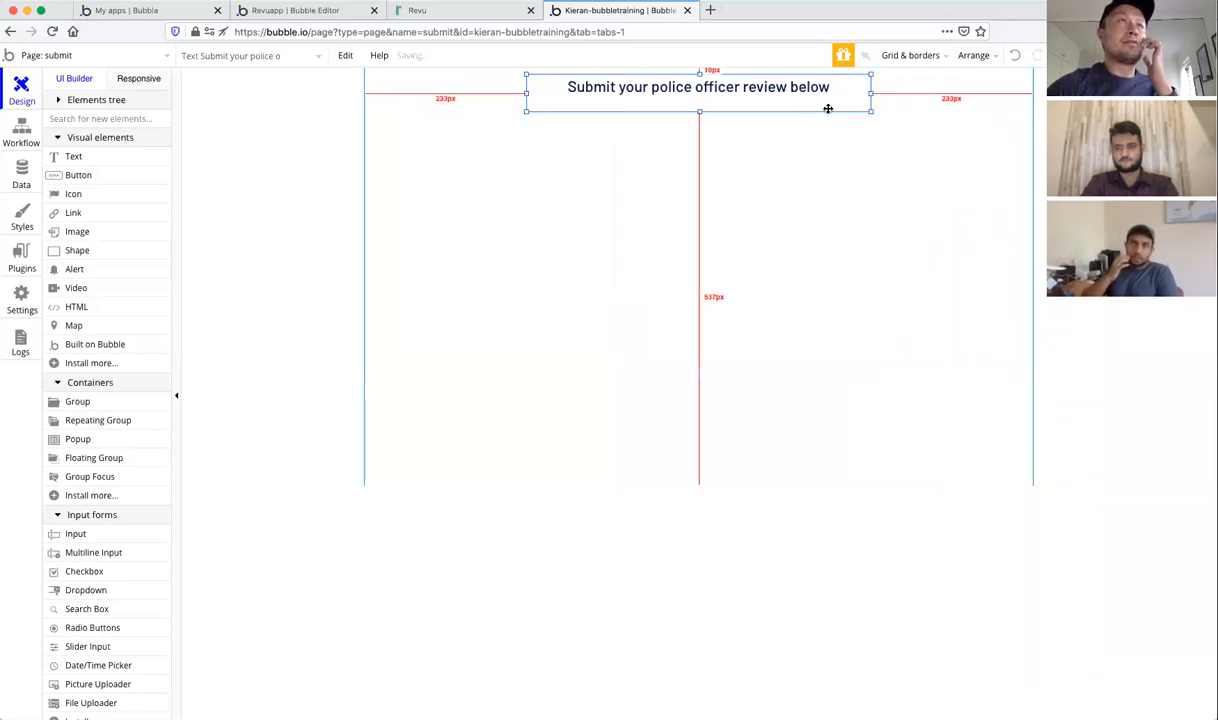
key("Escape")
left_click(764, 100)
left_click(321, 196)
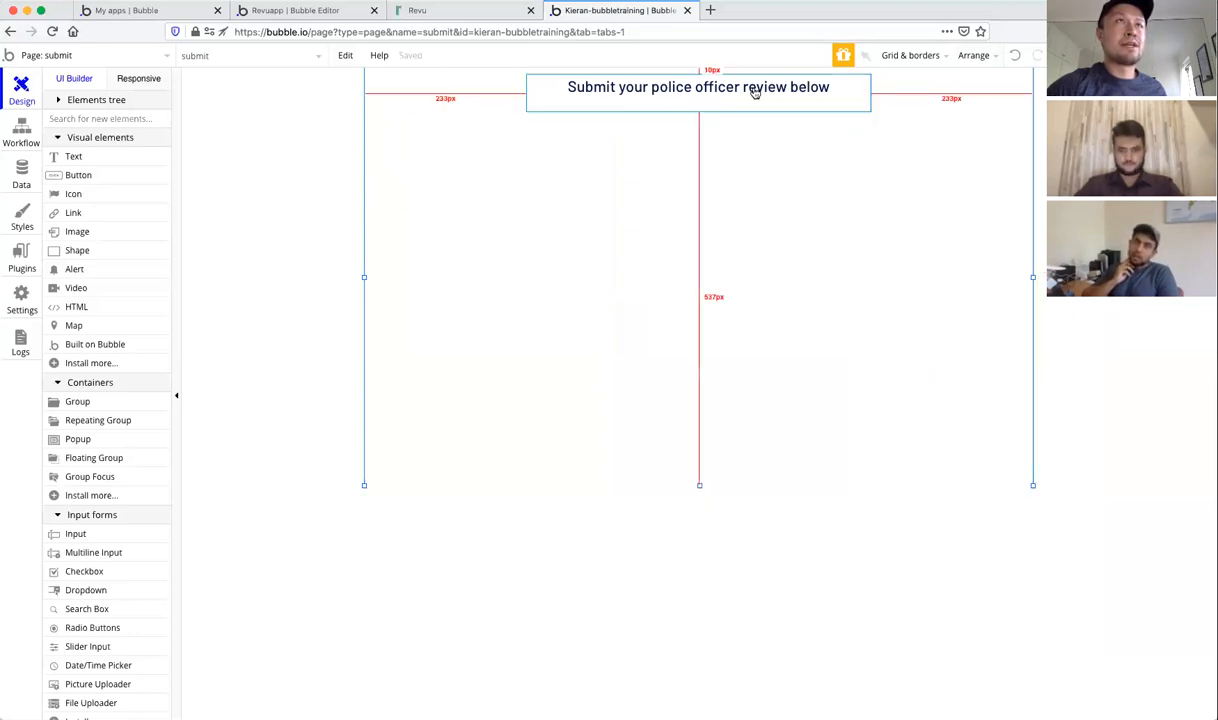
left_click_drag(813, 87, 756, 90)
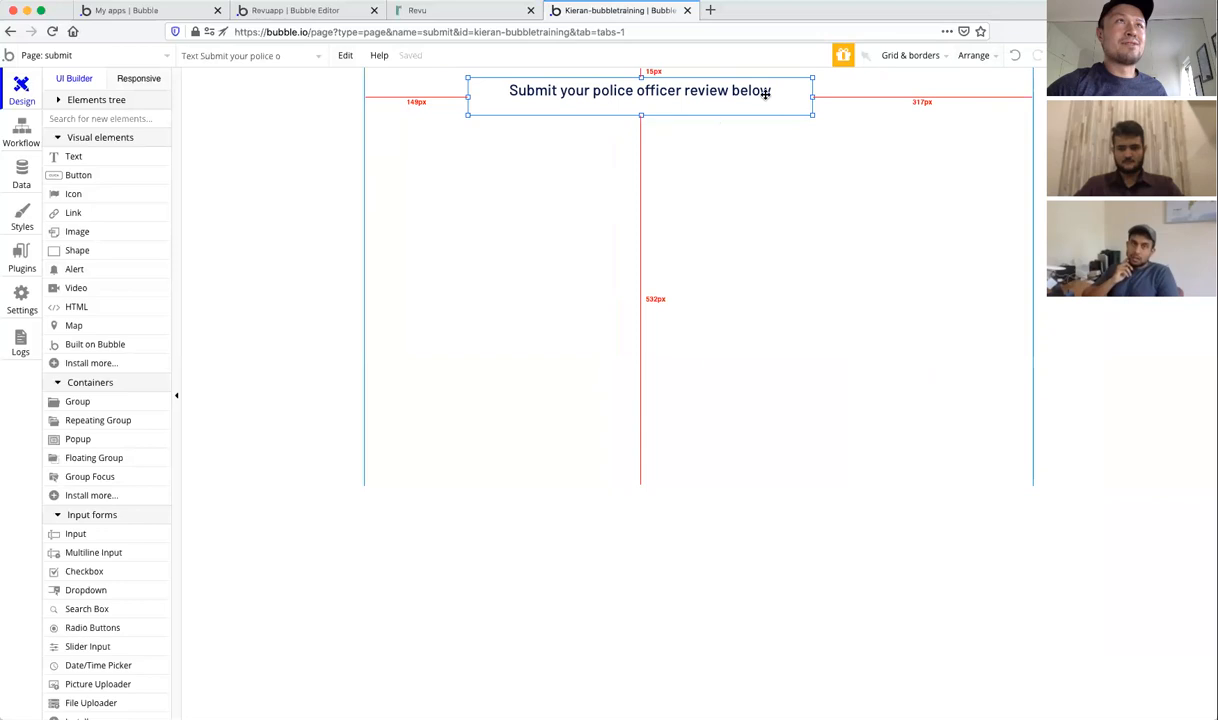
left_click(984, 58)
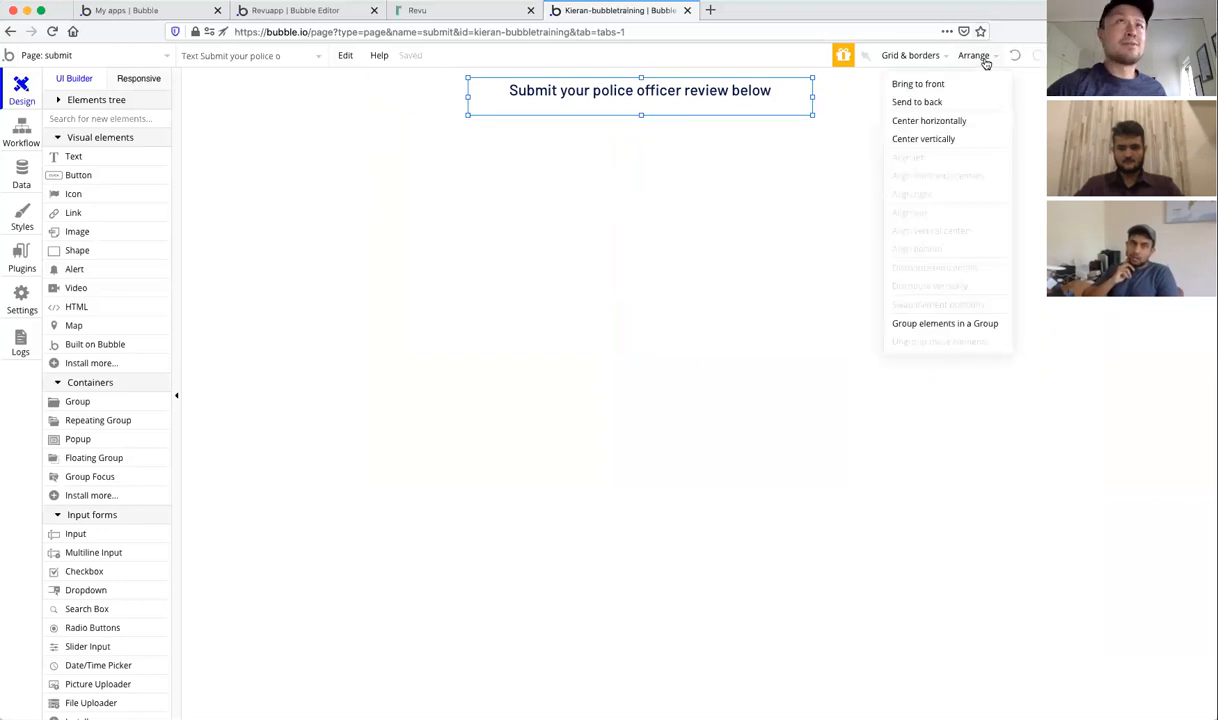
left_click(955, 121)
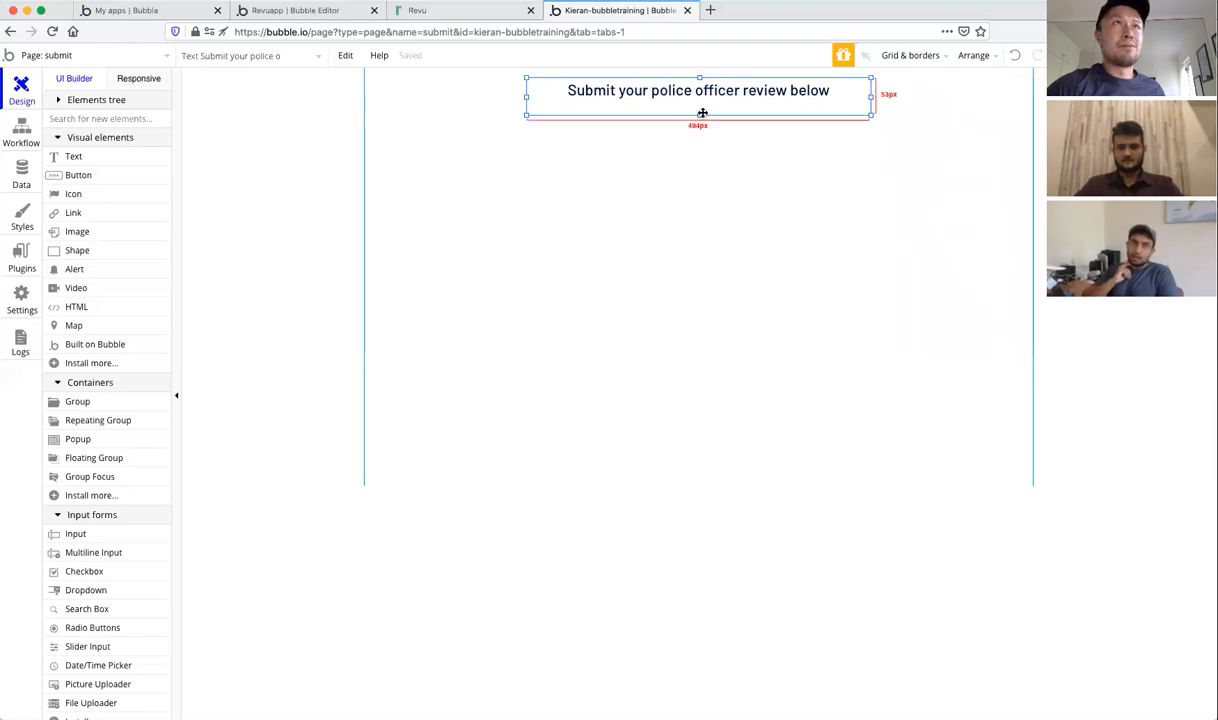
left_click_drag(699, 117, 699, 110)
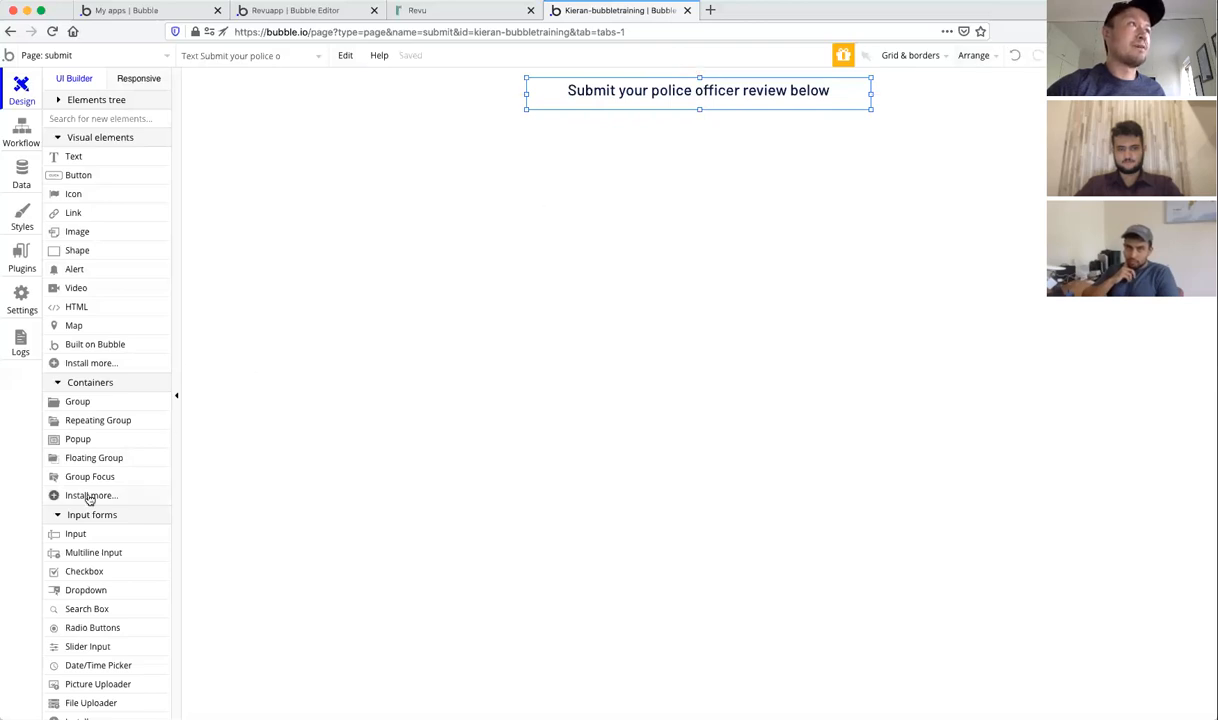
Step: Draw a 360 × 50 px input under the heading with placeholder 'Badge number'
scroll(88, 498, "down", 2)
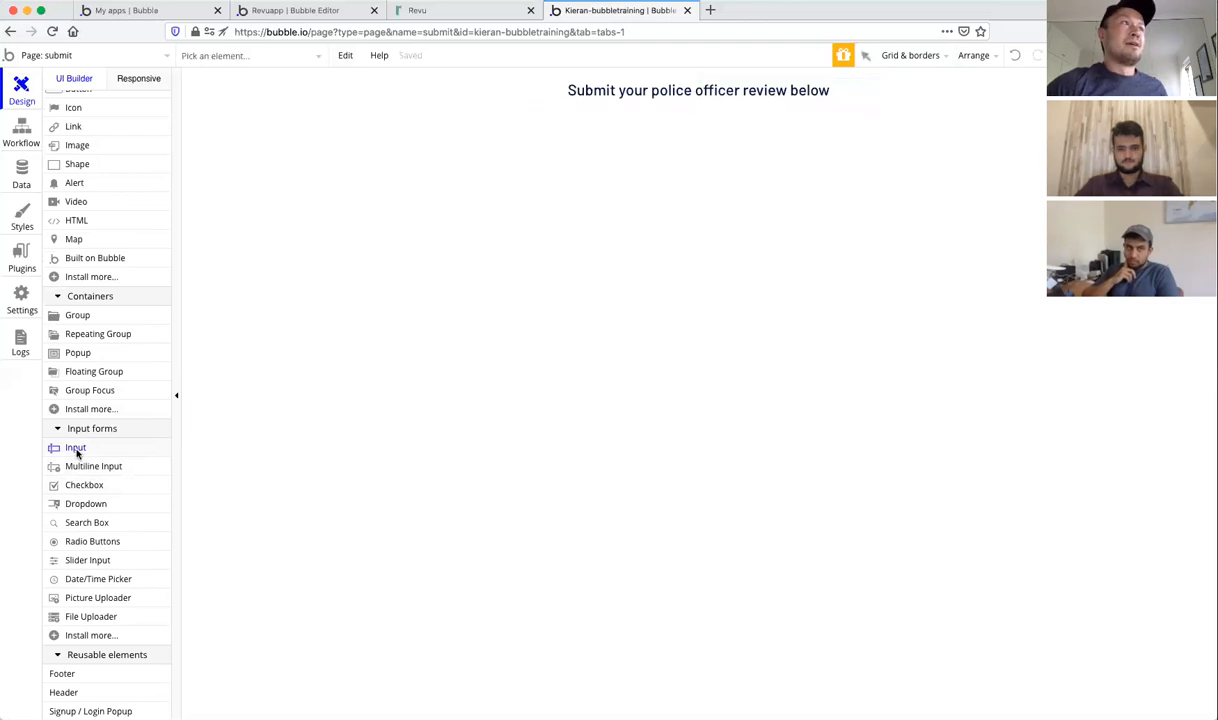
scroll(97, 451, "up", 2)
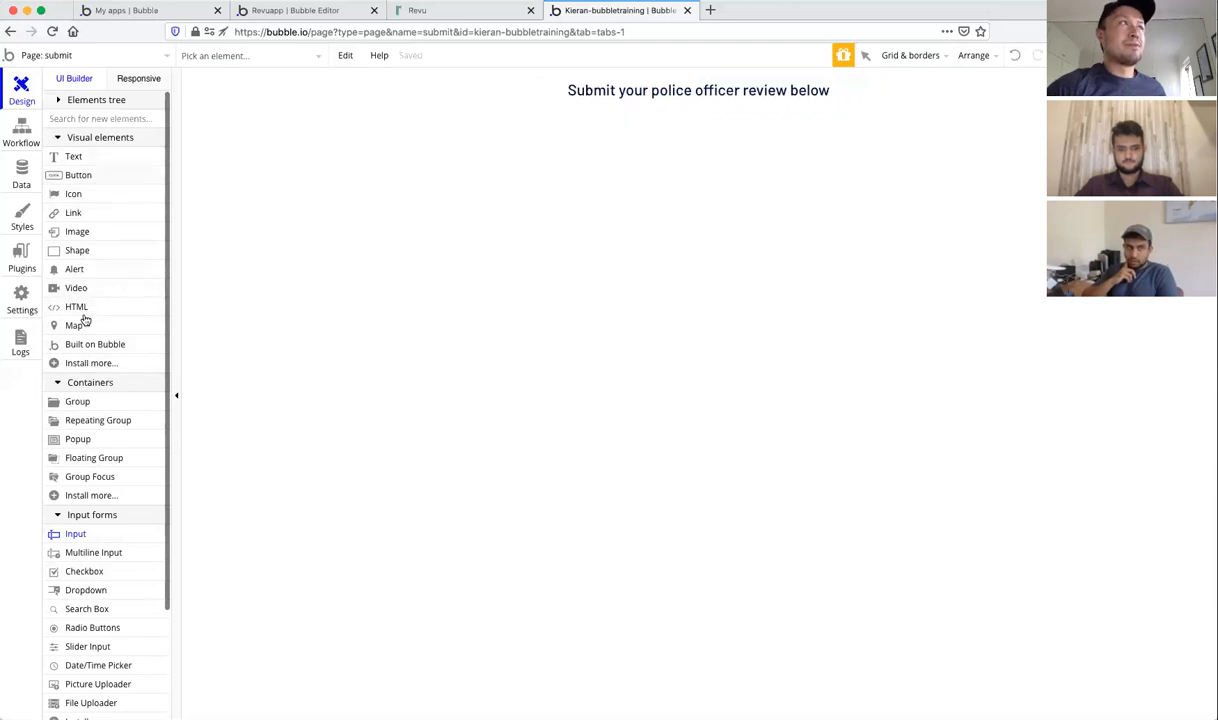
scroll(95, 178, "down", 1)
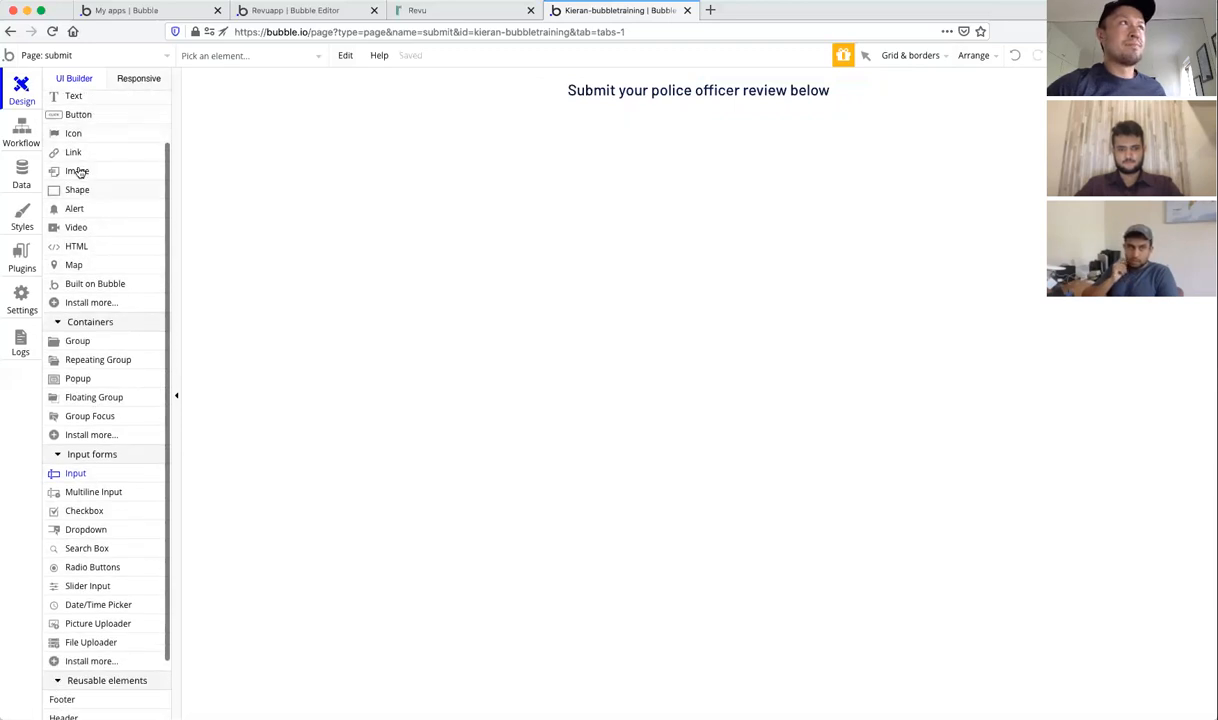
scroll(85, 266, "down", 2)
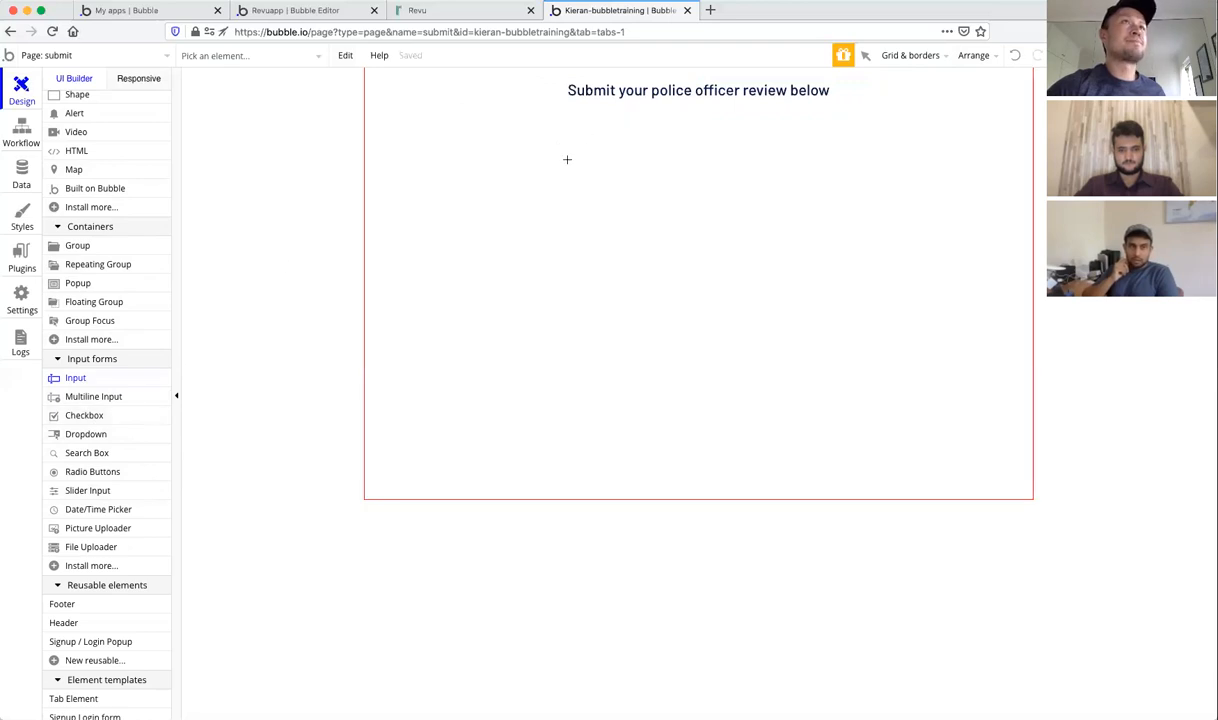
left_click_drag(567, 159, 818, 195)
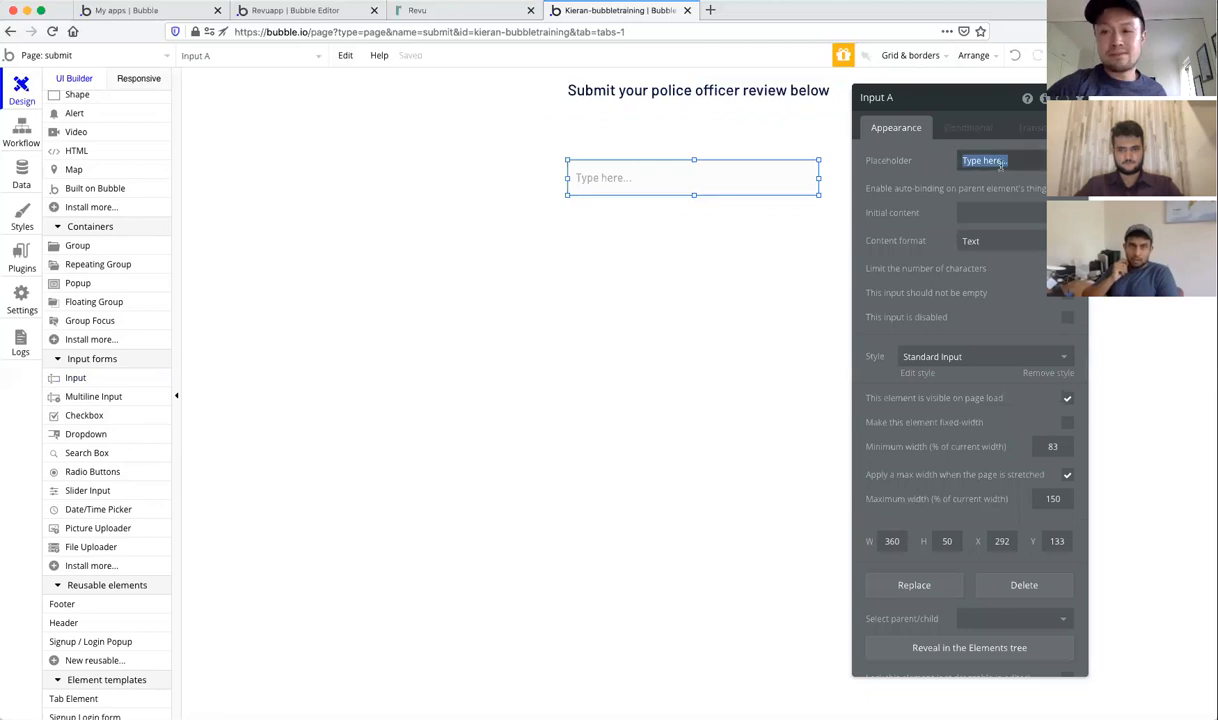
type("Badge")
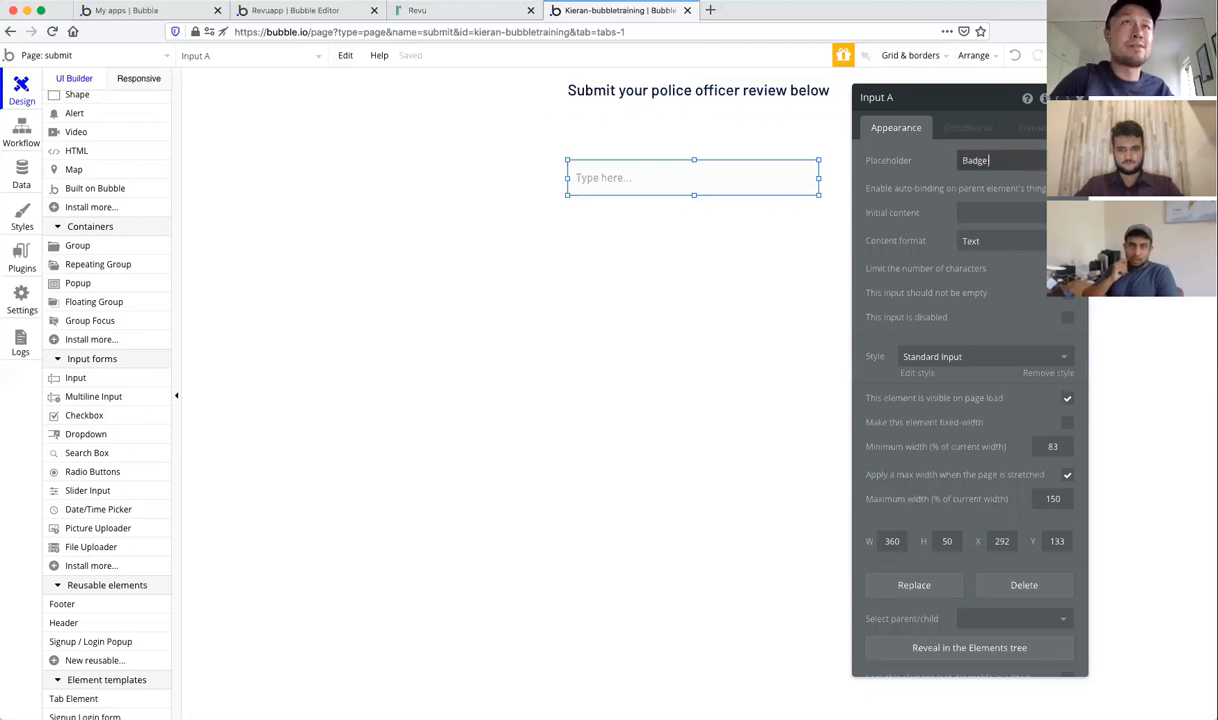
type(" number")
left_click(939, 191)
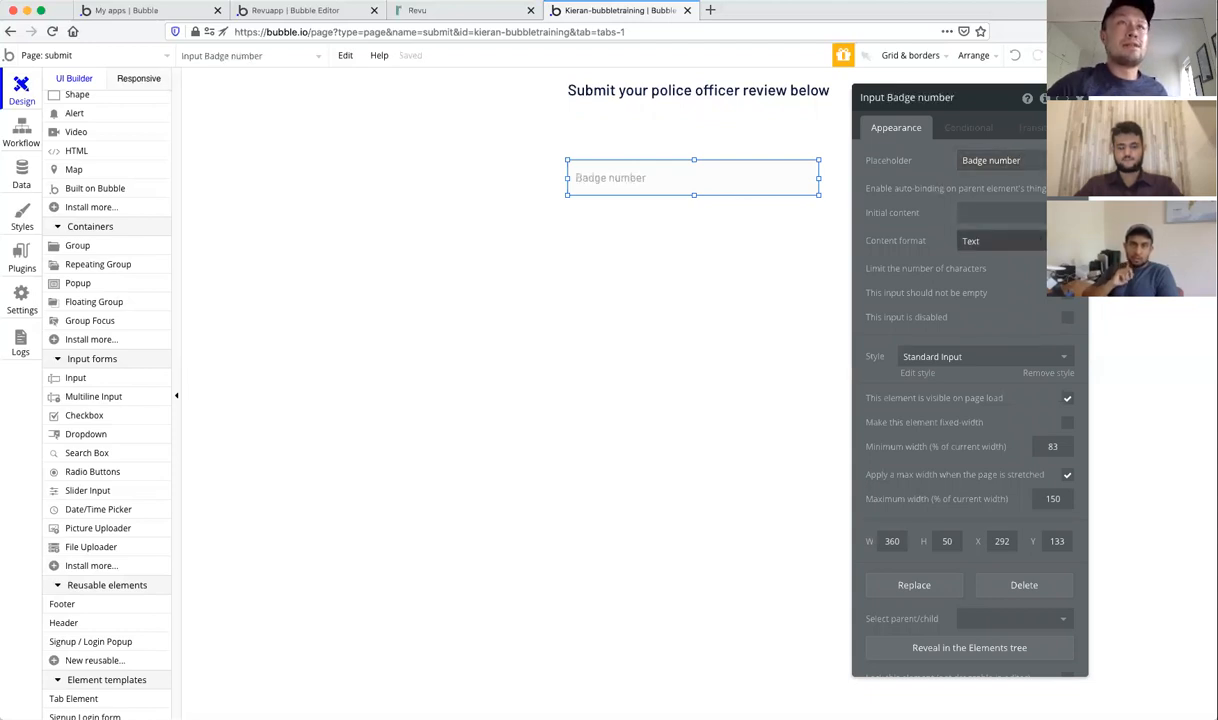
Step: Keep the Badge number input's content format as Text
left_click(1040, 241)
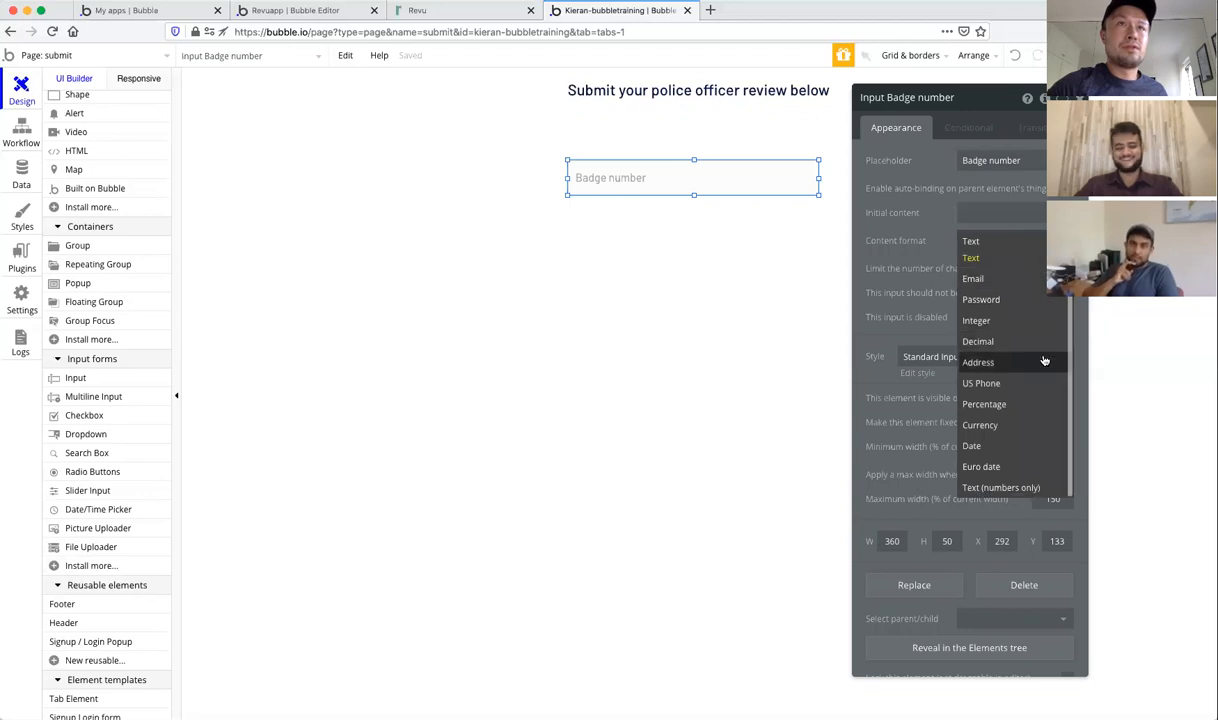
scroll(1044, 361, "up", 1)
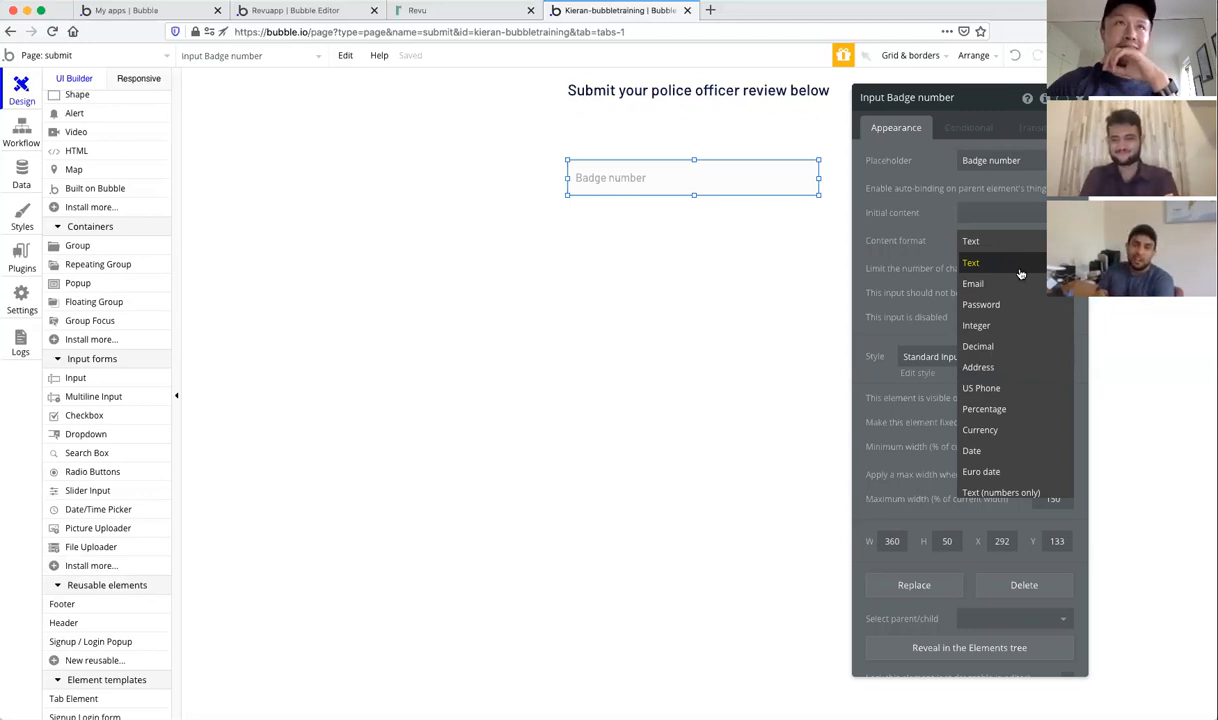
scroll(1020, 273, "down", 1)
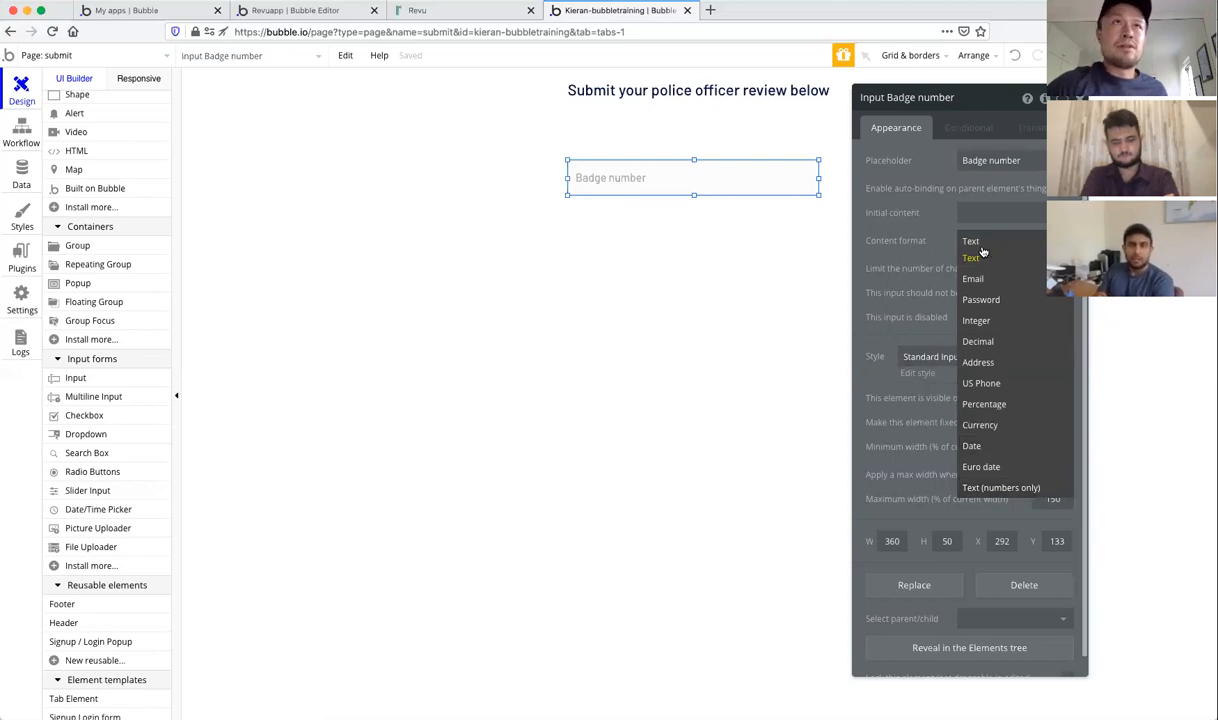
scroll(1022, 366, "up", 1)
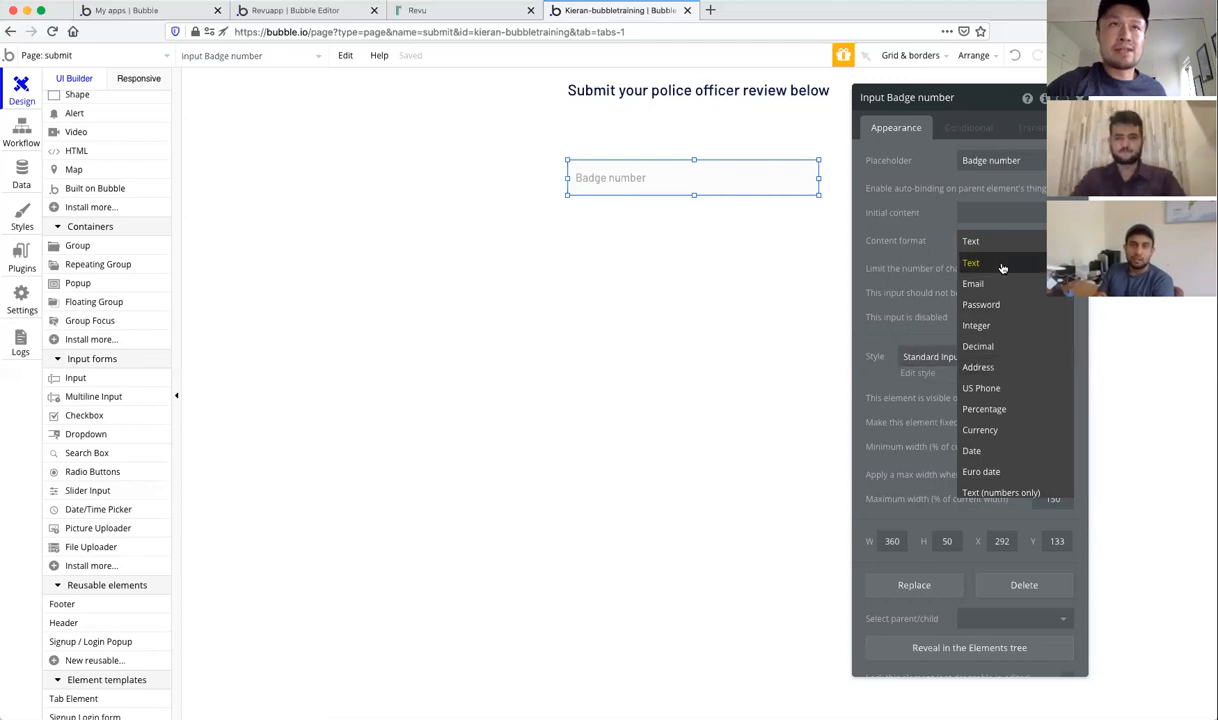
scroll(1002, 267, "down", 1)
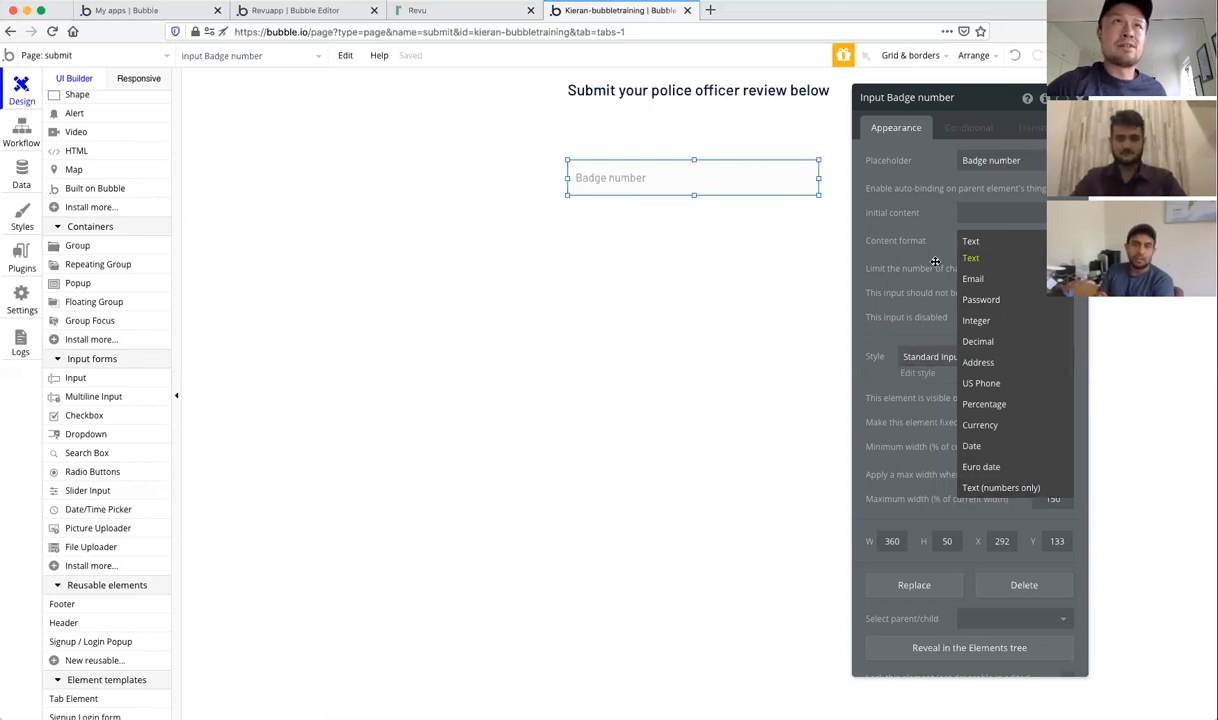
left_click(970, 240)
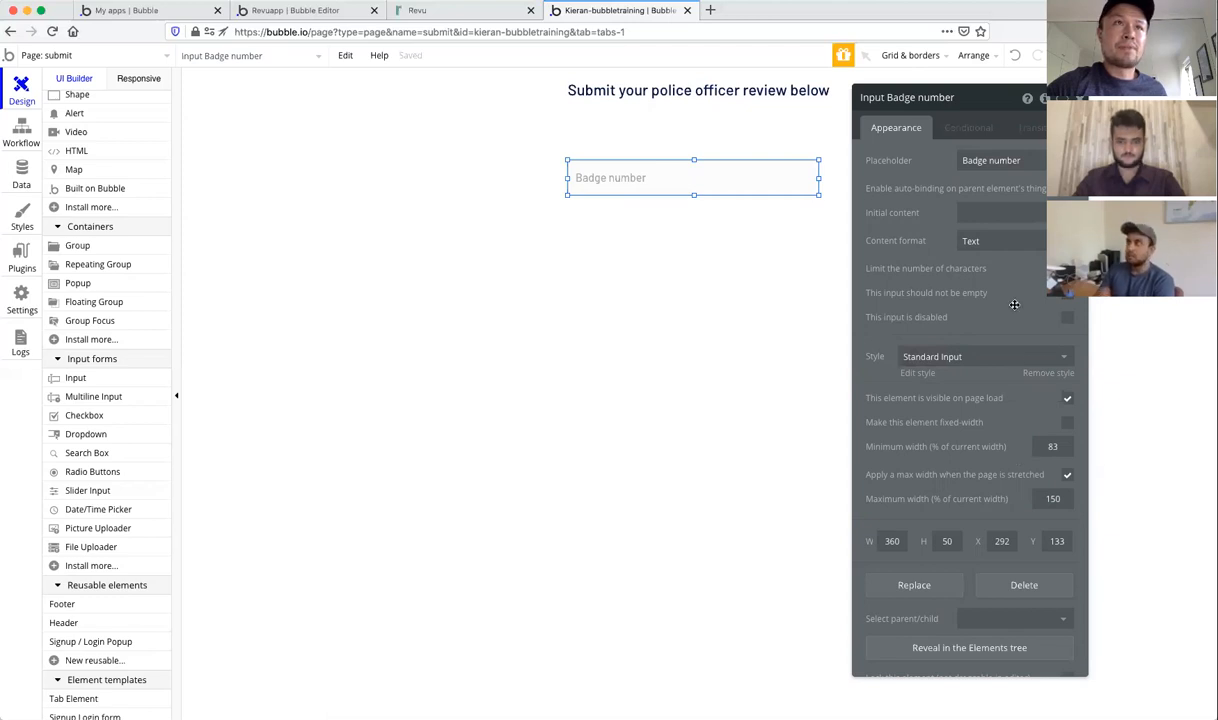
Step: Duplicate the Badge number input below it as a 'Last name' input
left_click(1079, 98)
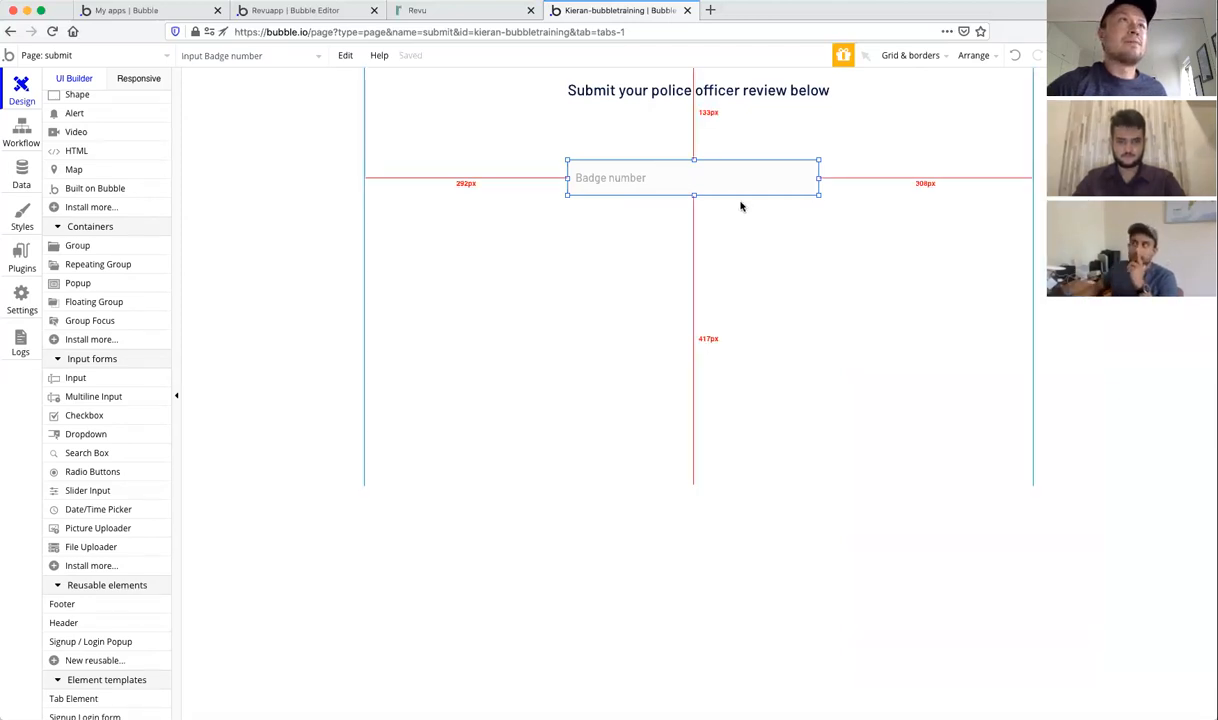
key("super+c")
key("super+v")
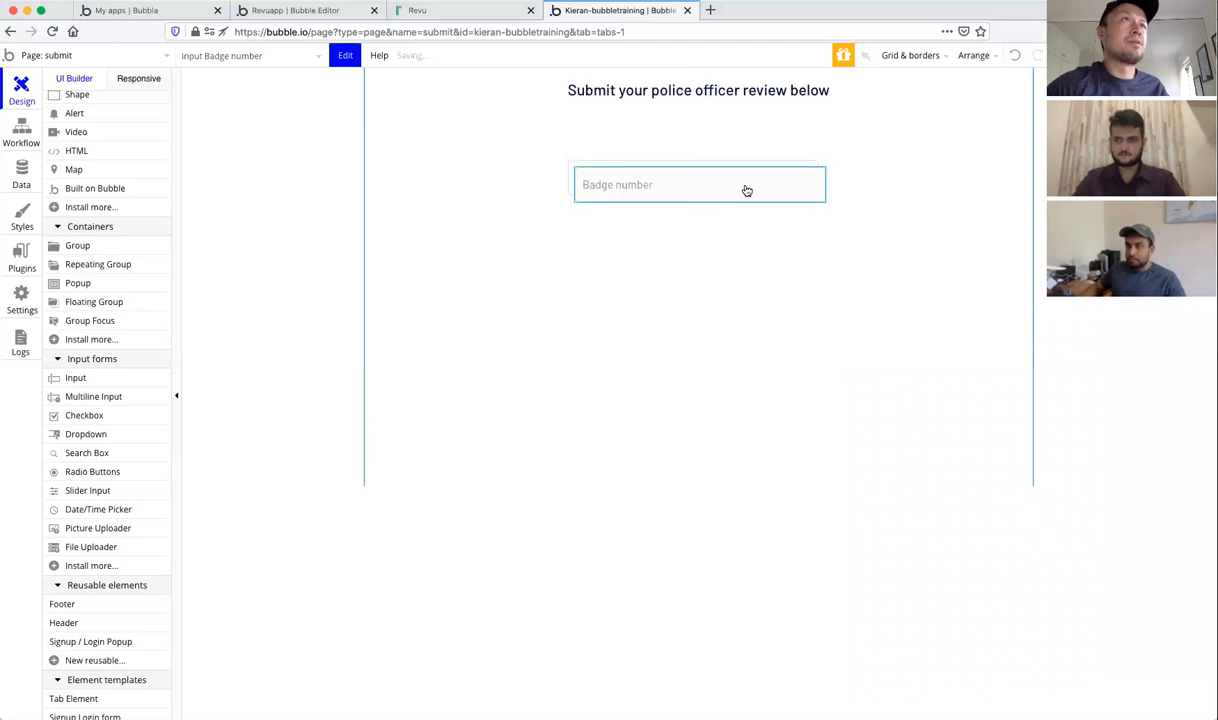
left_click_drag(734, 198, 737, 225)
double_click(737, 225)
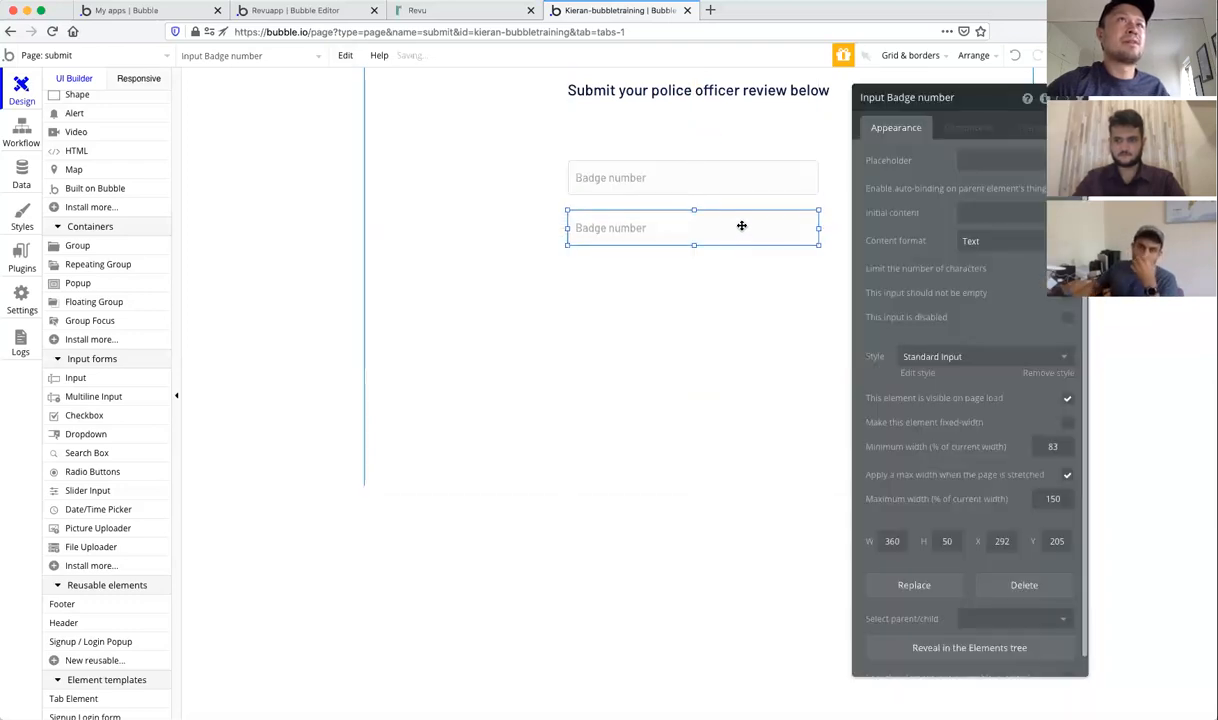
triple_click(1036, 156)
type("Last name")
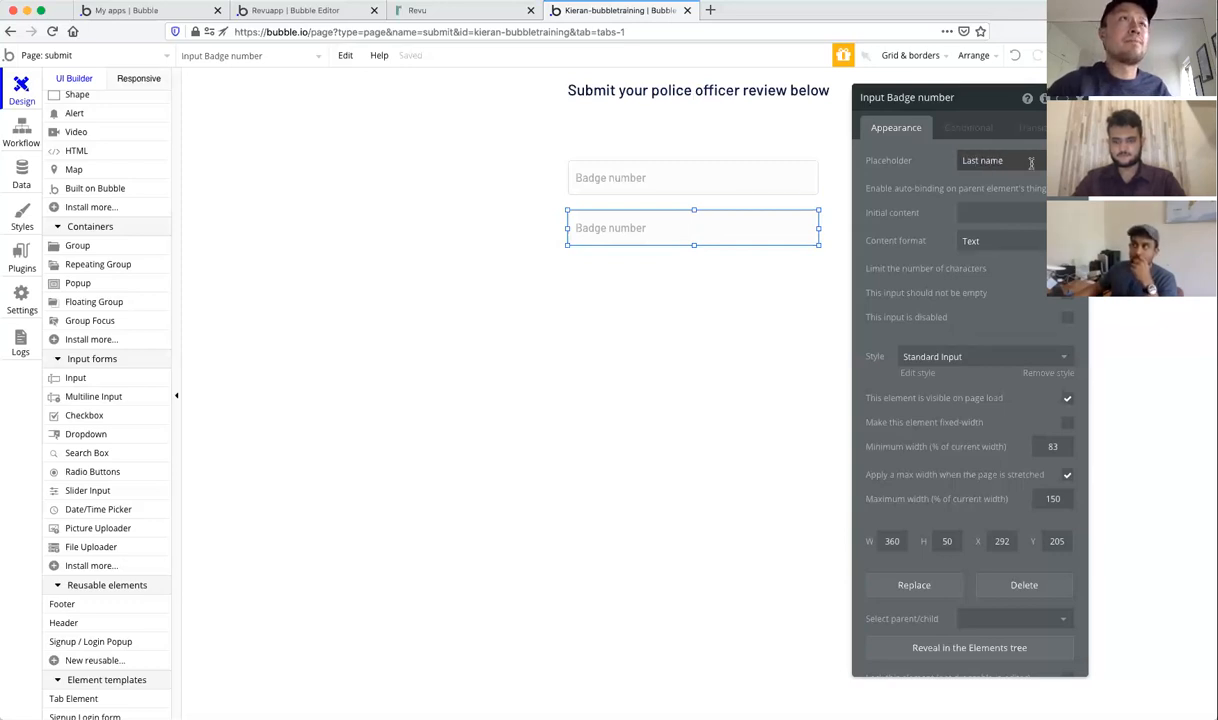
left_click(1079, 98)
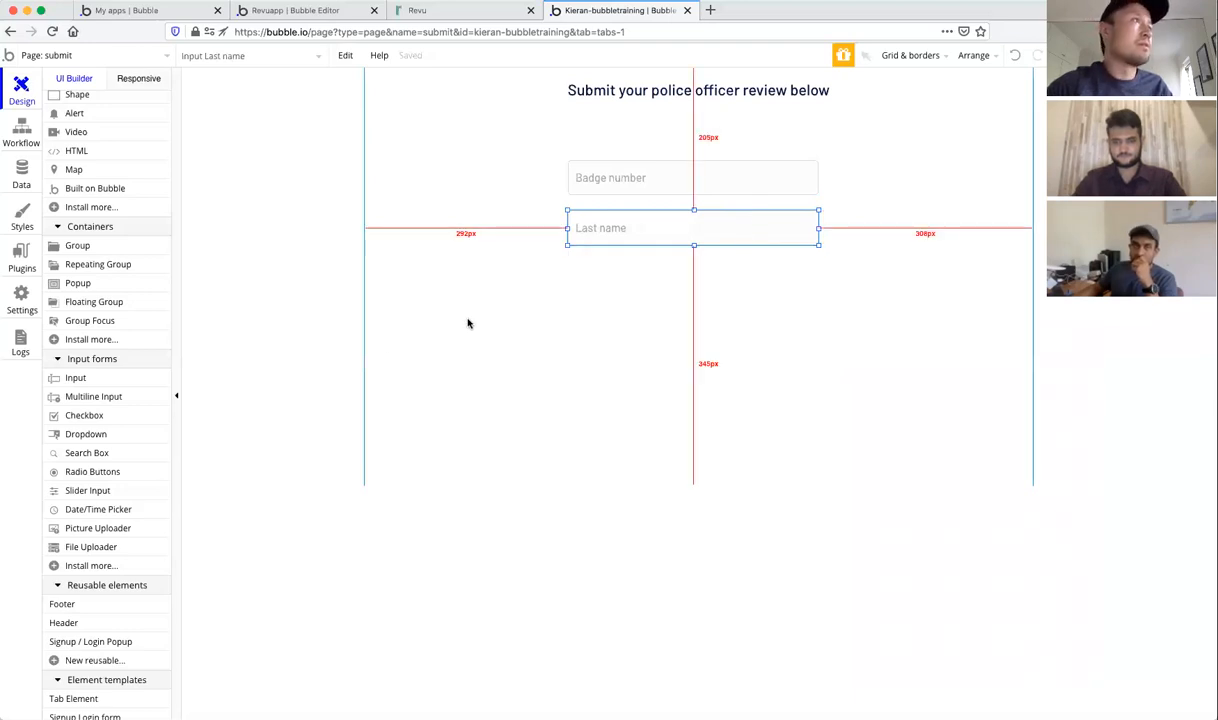
Step: Add a file uploader below Last name with placeholder 'Upload photo/video of incident'
left_click(91, 548)
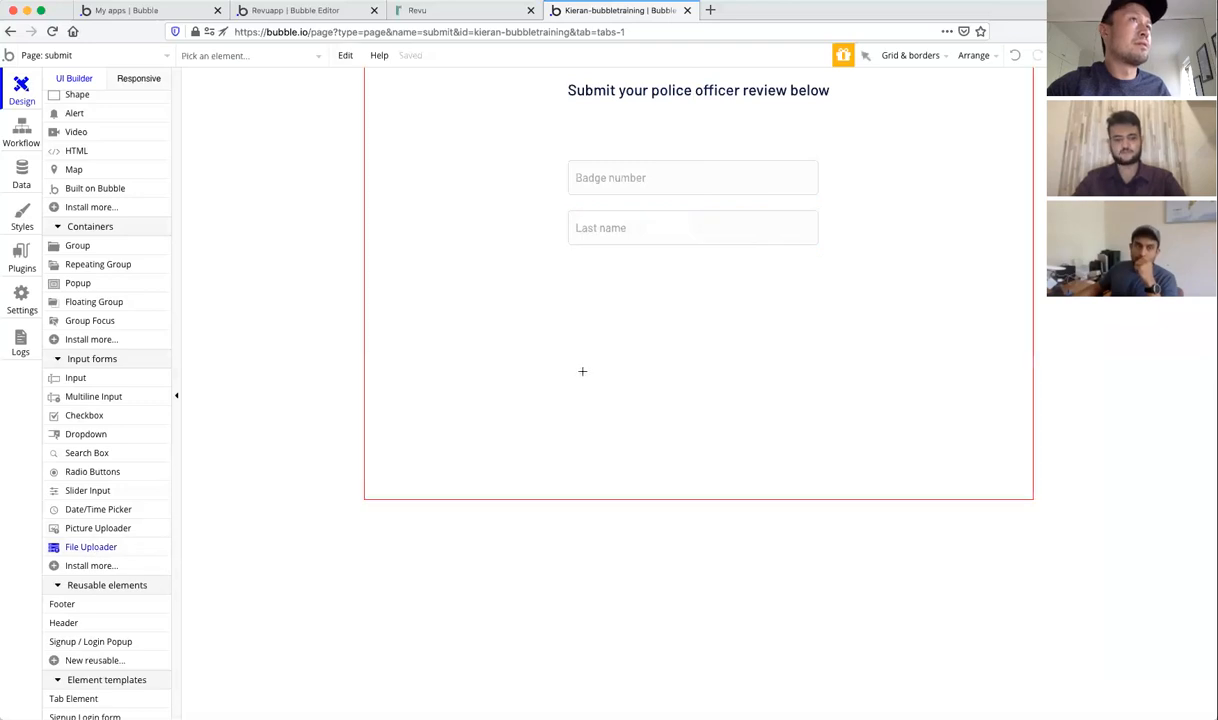
mouse_move(563, 271)
left_mouse_down()
mouse_move(795, 304)
mouse_move(826, 334)
mouse_move(766, 303)
mouse_move(817, 298)
left_mouse_up()
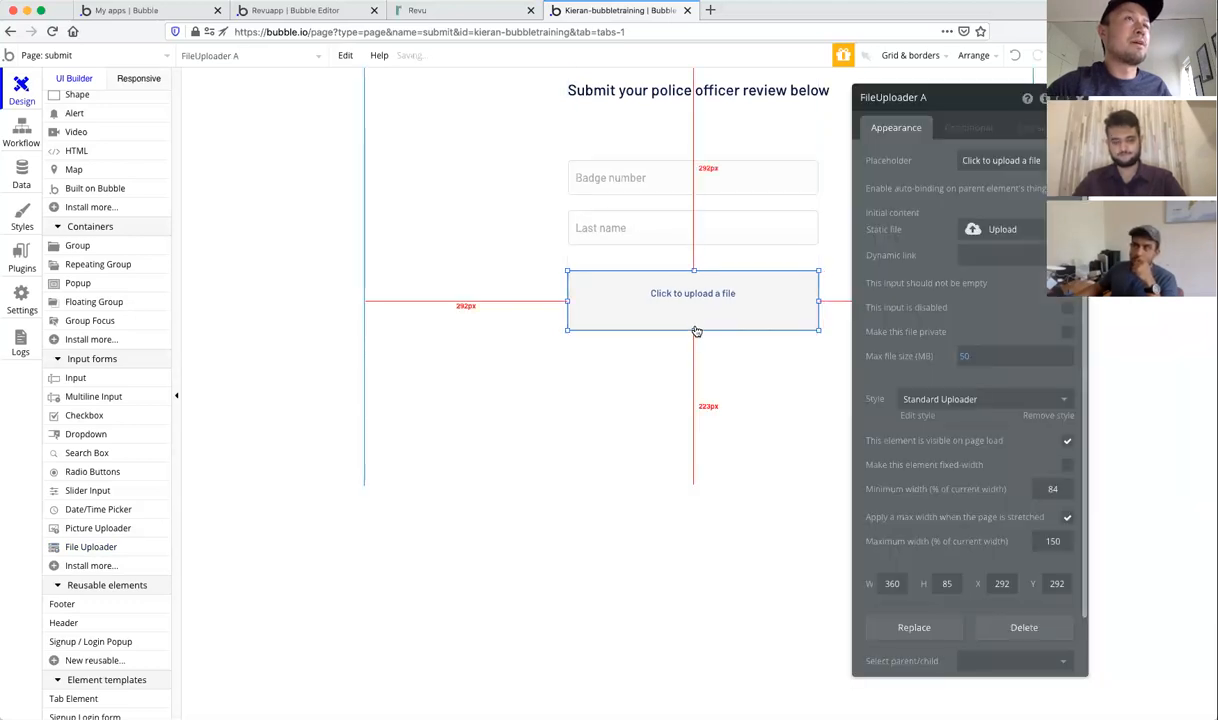
left_click_drag(693, 329, 694, 312)
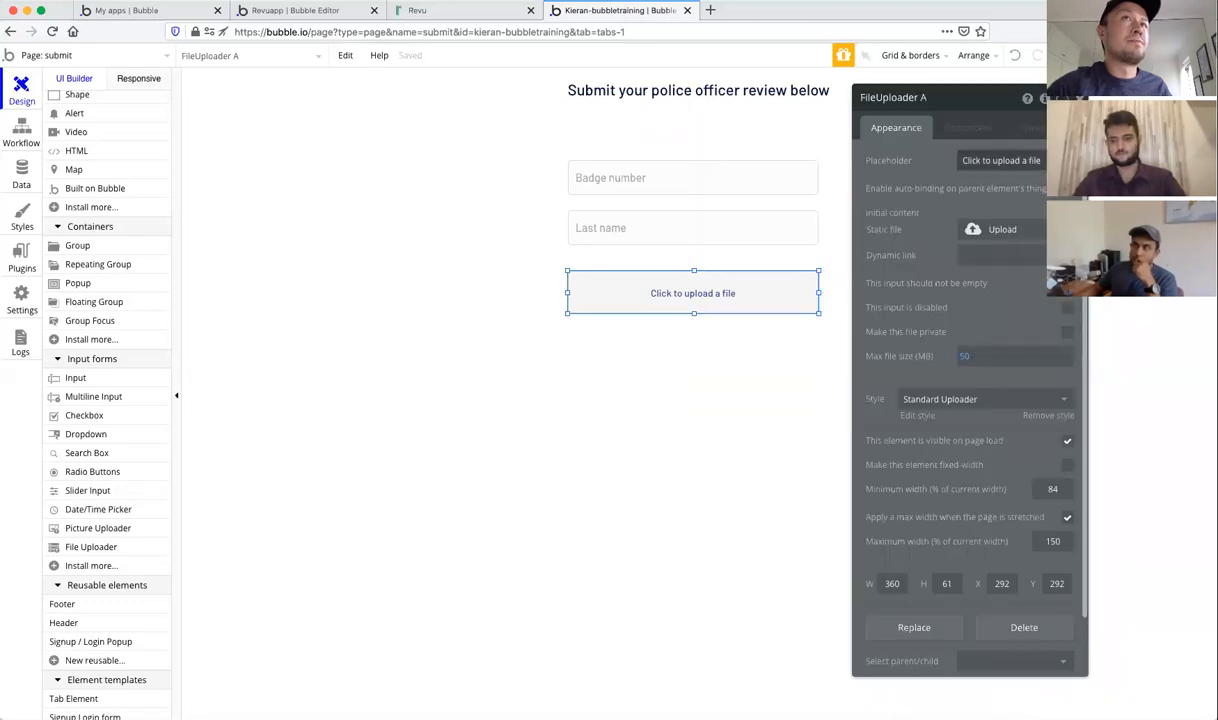
triple_click(1040, 160)
type("Upload")
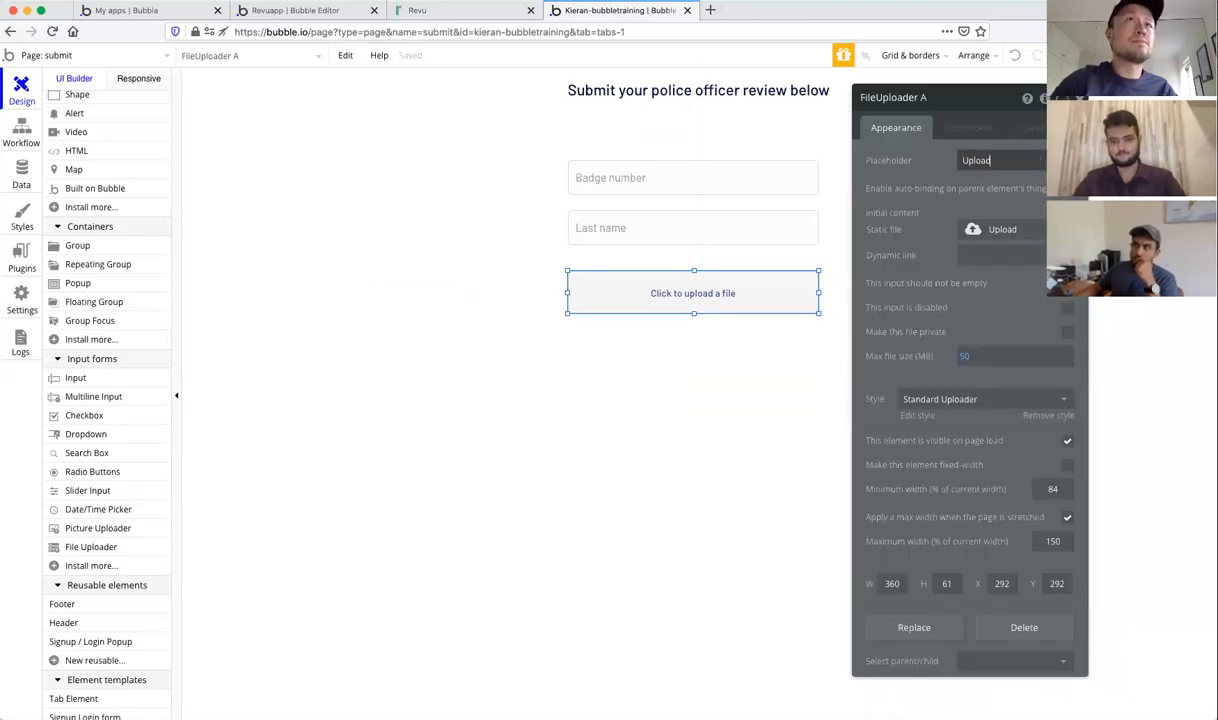
type(" photo/video of incident")
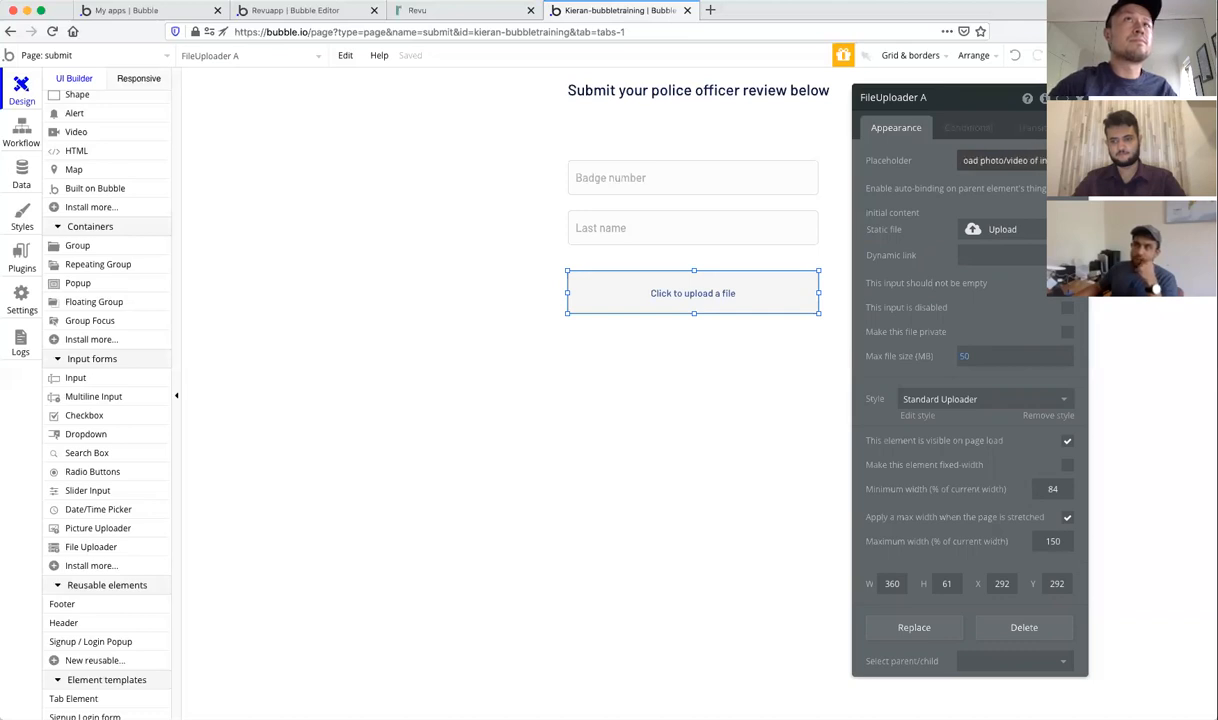
left_click(999, 182)
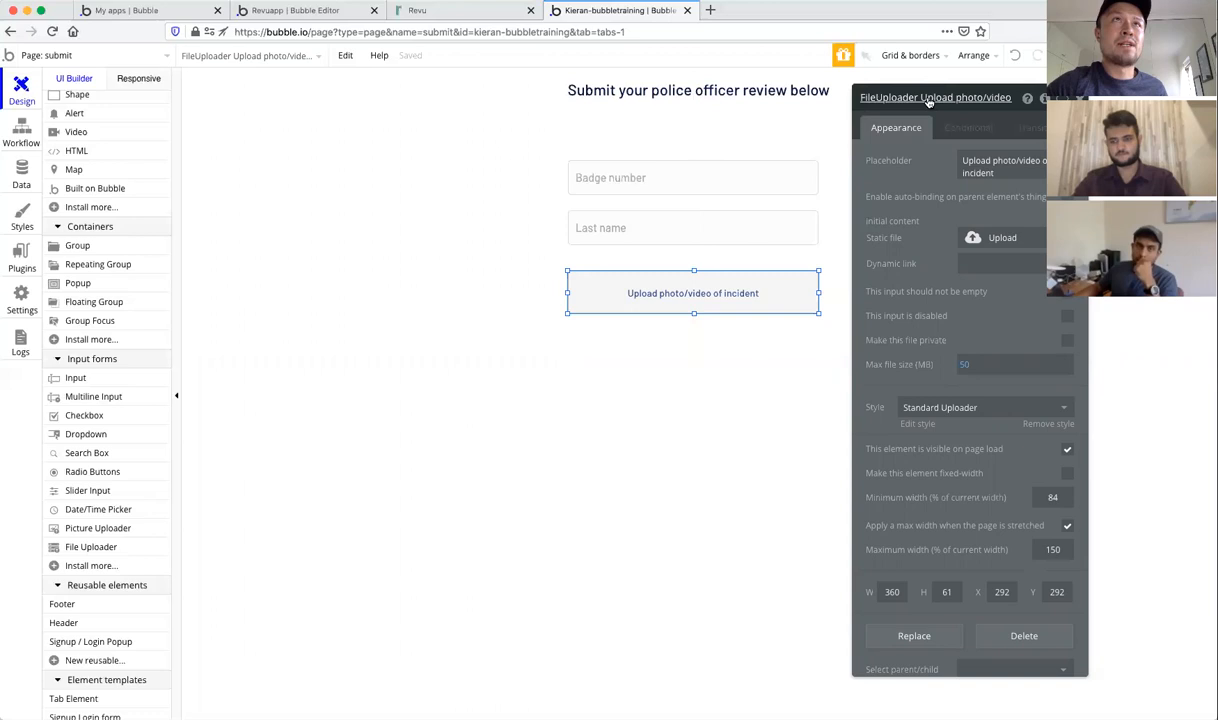
Step: Move the file uploader slightly up, closer to the Last name field
left_click(737, 225)
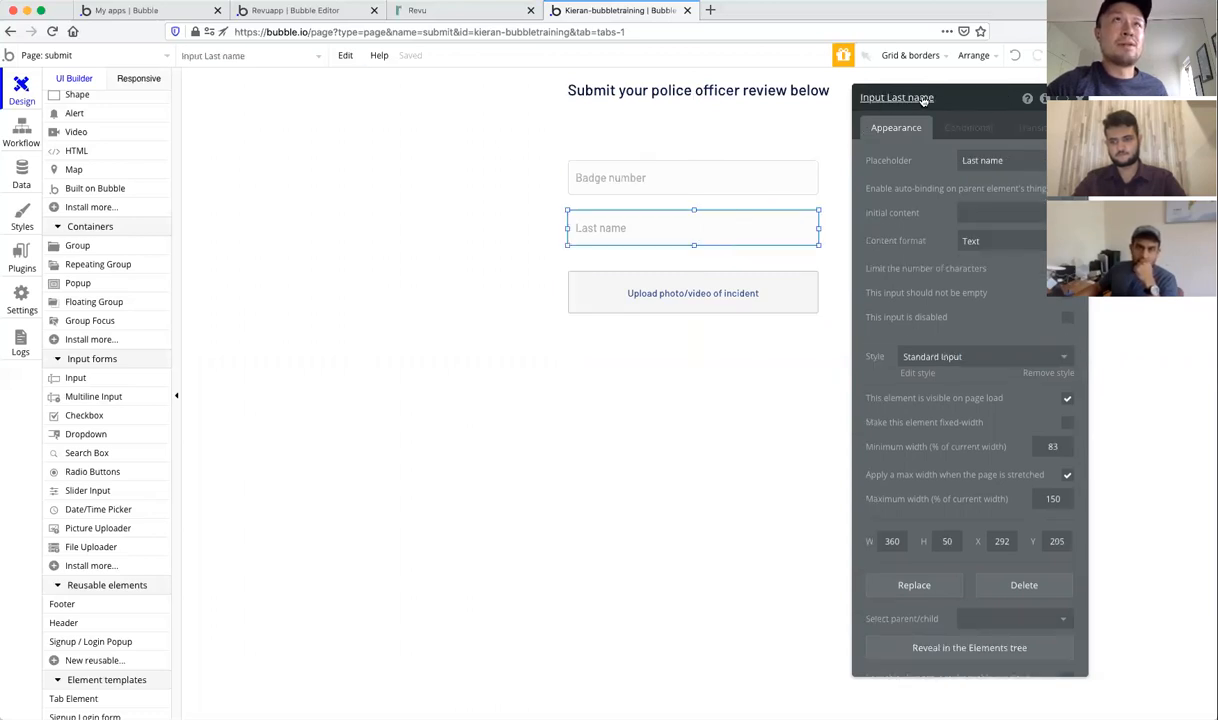
left_click(733, 300)
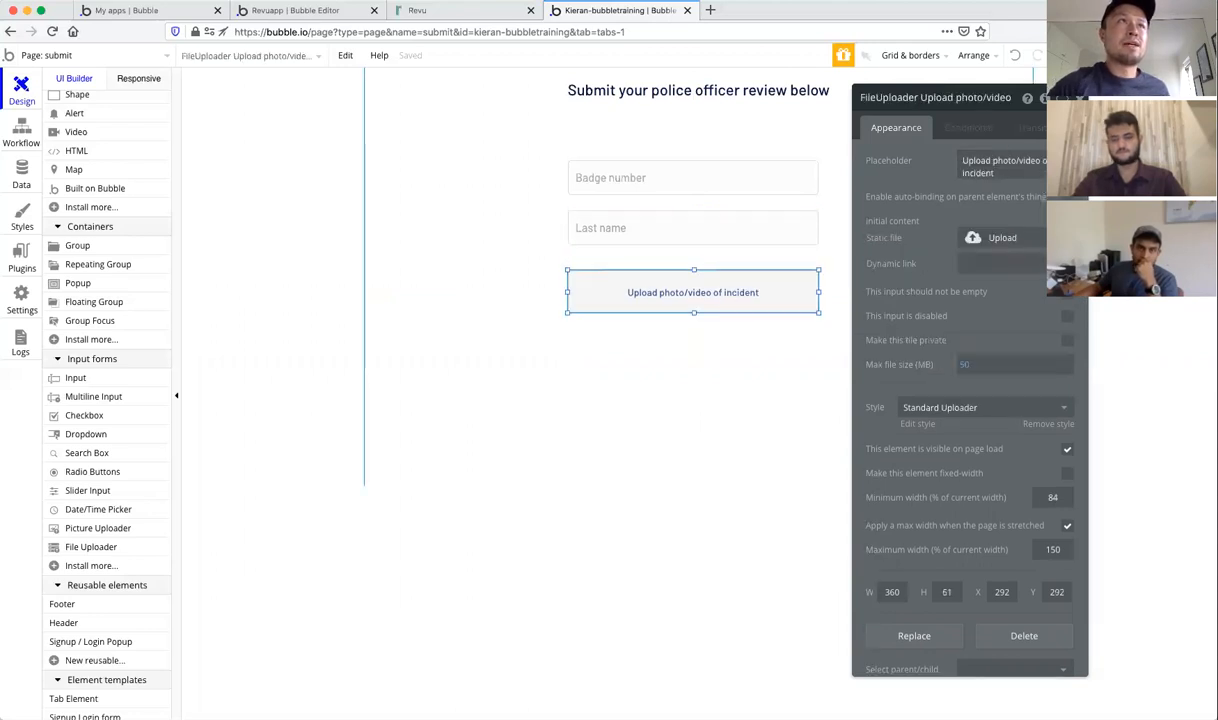
left_click_drag(733, 295, 733, 292)
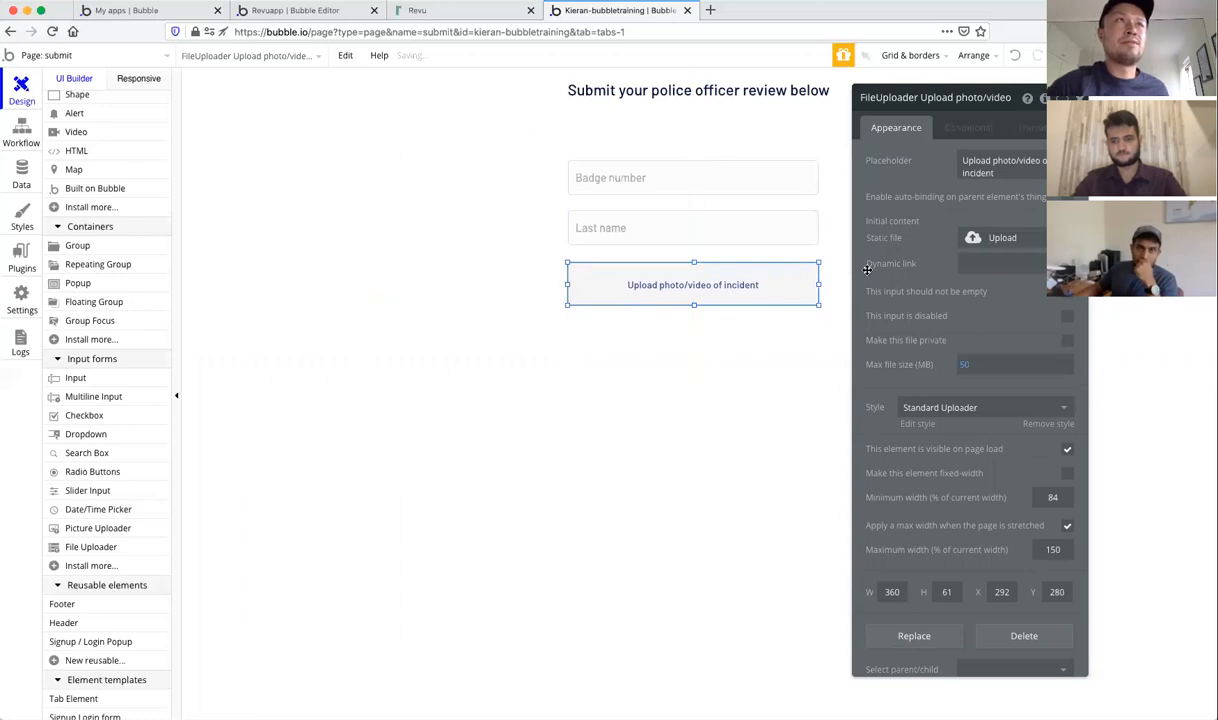
left_click(727, 217)
left_click(734, 177)
left_click(745, 285)
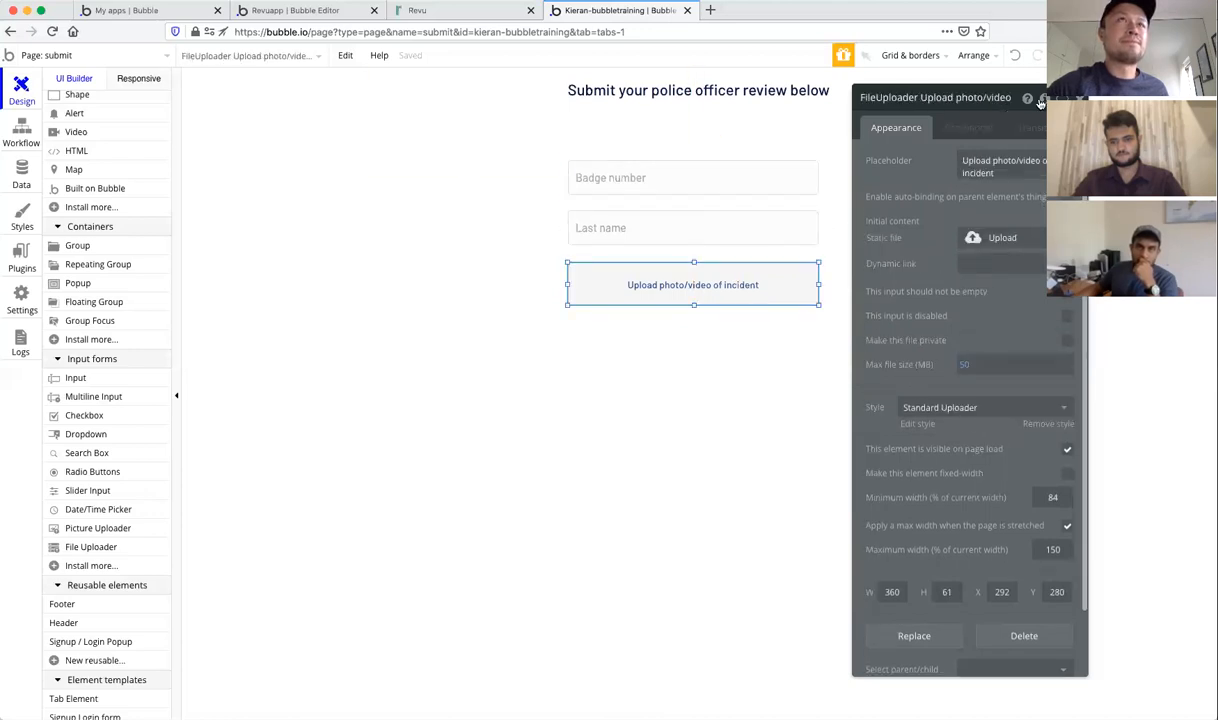
key("Escape")
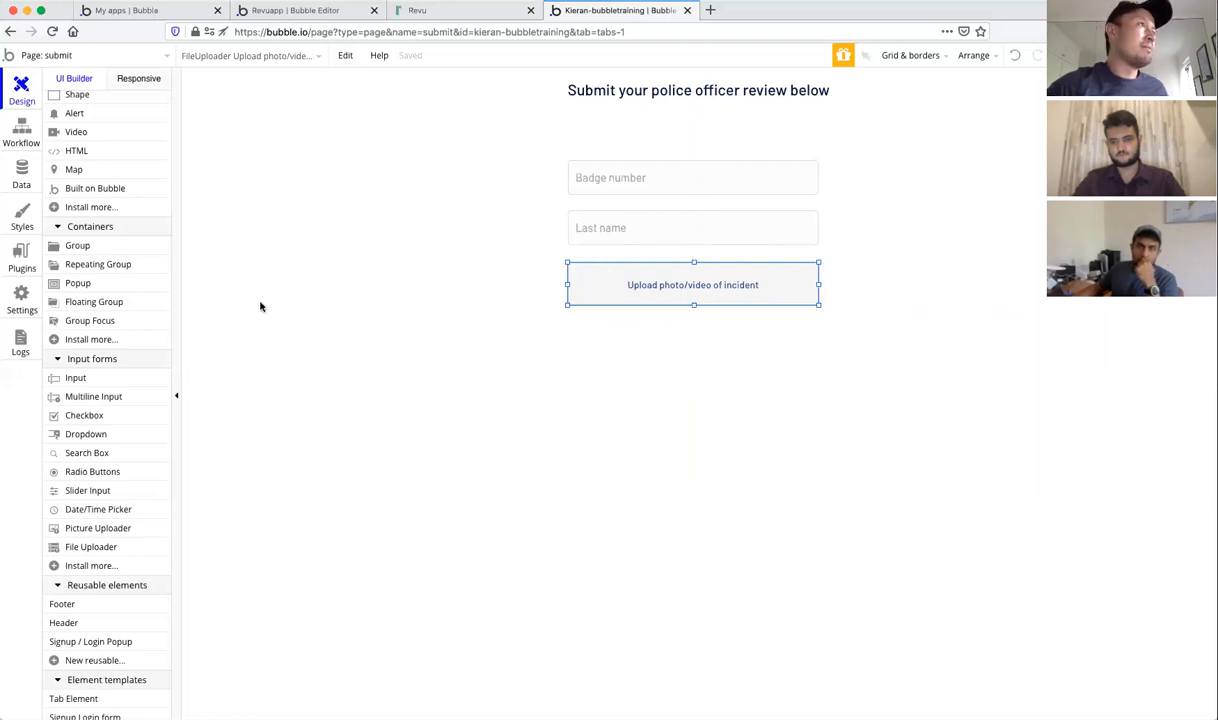
Step: Add a date/time picker under the uploader named 'Date/TimePicker of incident'
left_click(120, 512)
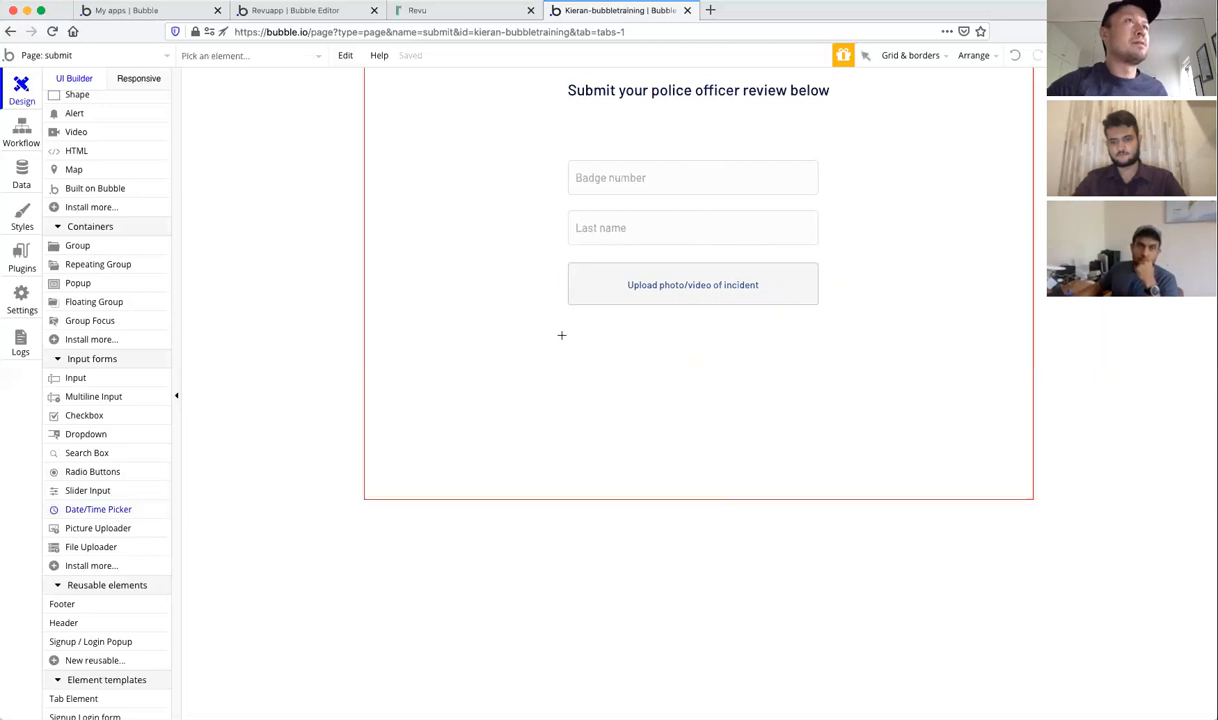
mouse_move(567, 335)
left_mouse_down()
mouse_move(790, 356)
mouse_move(817, 387)
left_mouse_up()
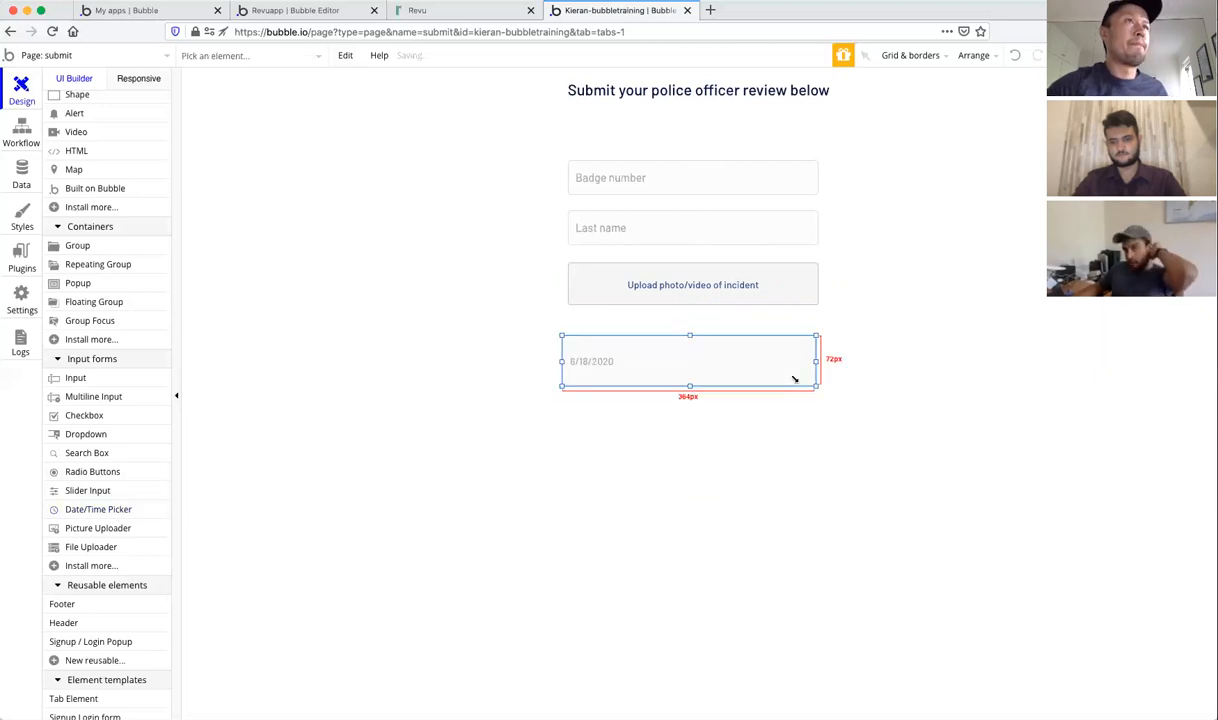
left_click_drag(733, 372, 695, 365)
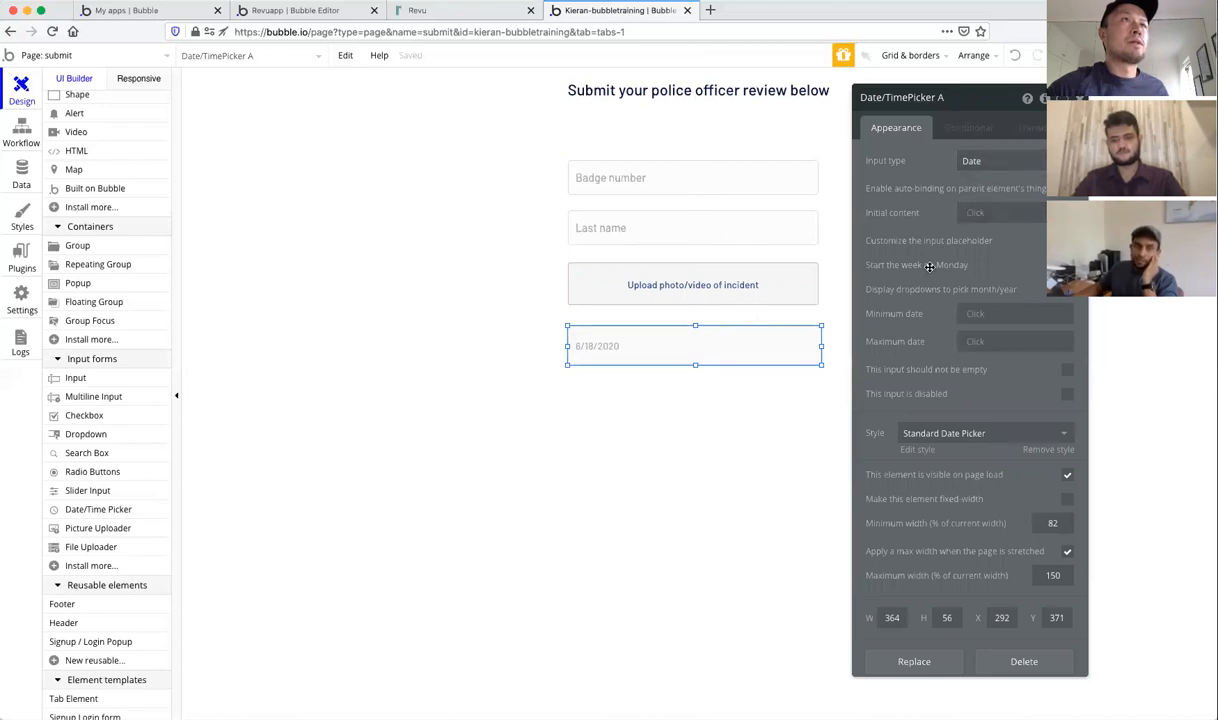
left_click(955, 99)
key("BackSpace")
type("of incident")
key("Return")
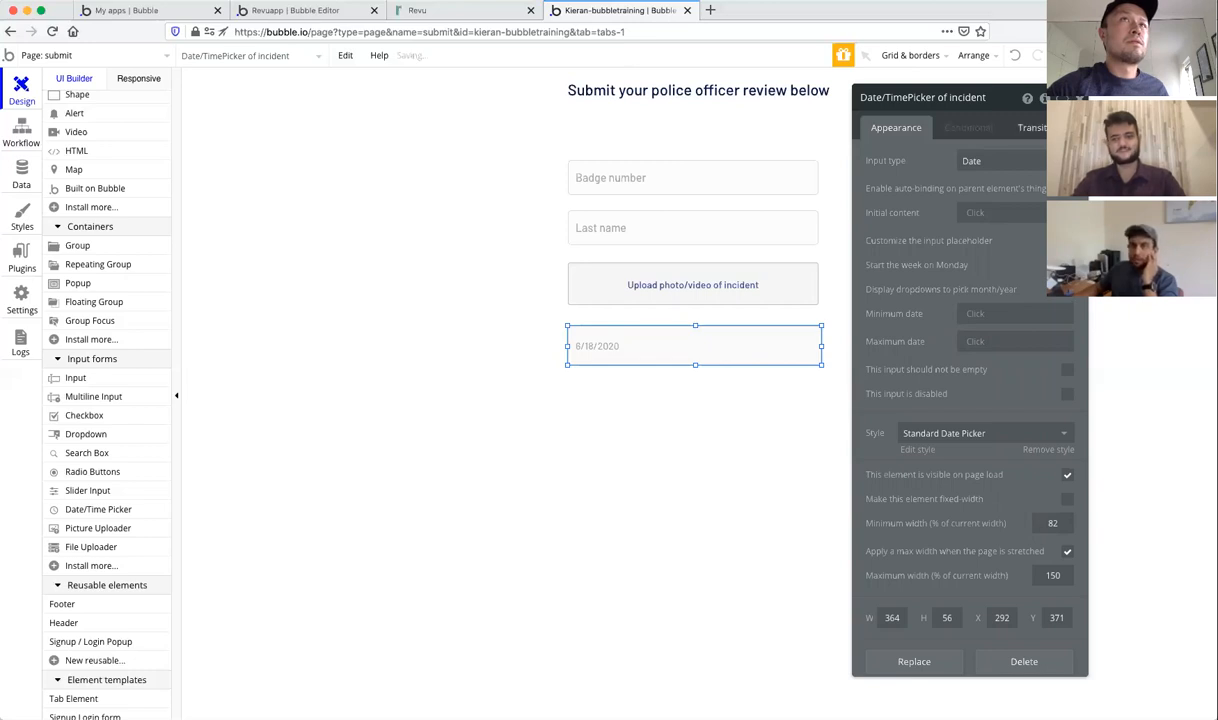
left_click(655, 427)
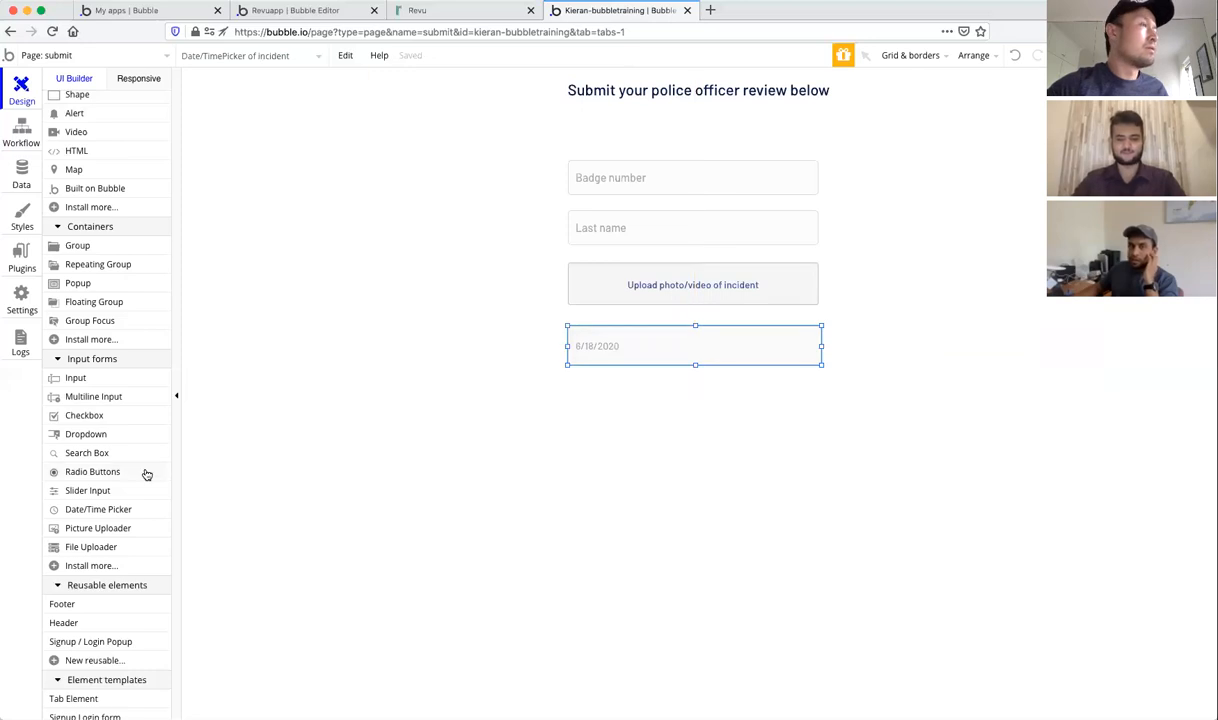
Step: Add a multiline input below the date picker with placeholder 'Describe what happened'
scroll(101, 494, "up", 1)
scroll(101, 494, "down", 1)
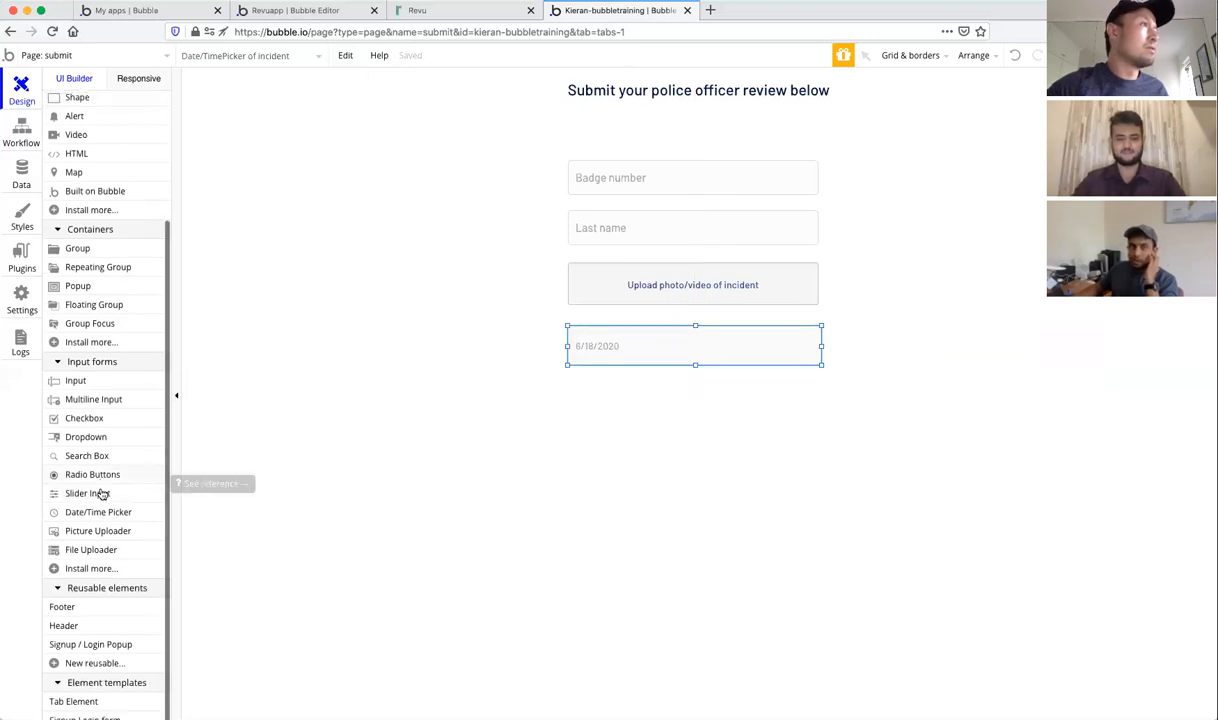
left_click(86, 399)
mouse_move(569, 388)
left_mouse_down()
mouse_move(729, 457)
mouse_move(819, 459)
left_mouse_up()
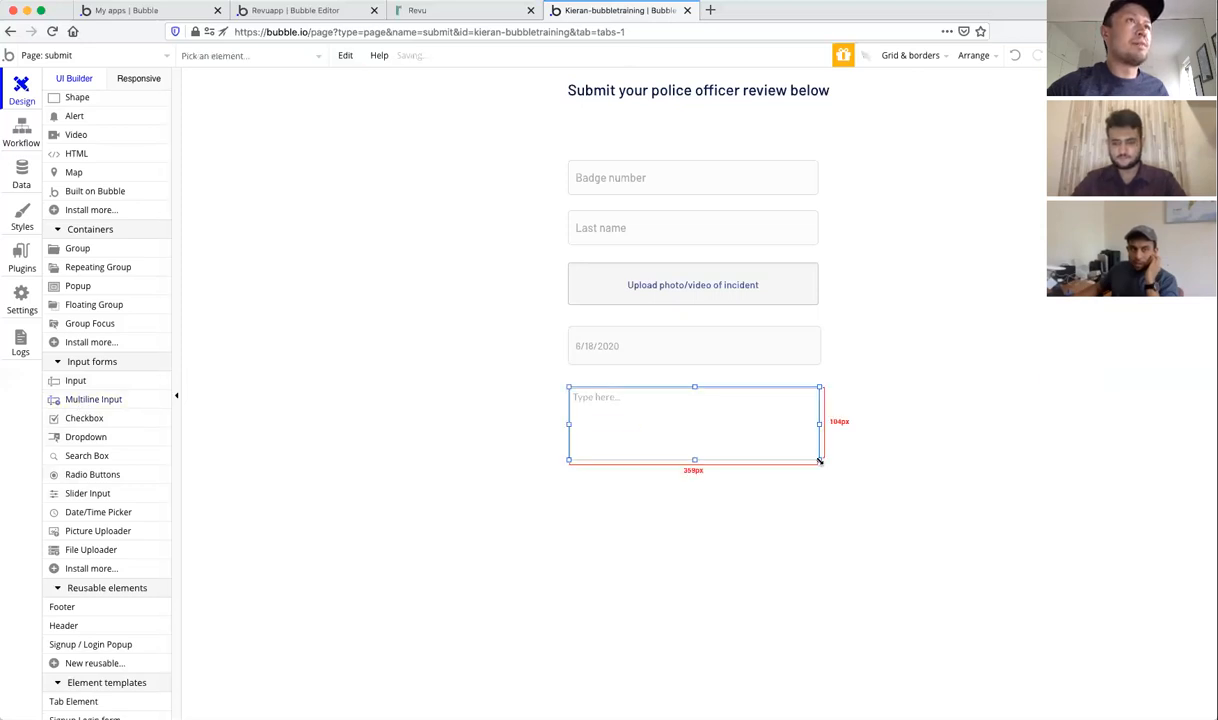
type("De")
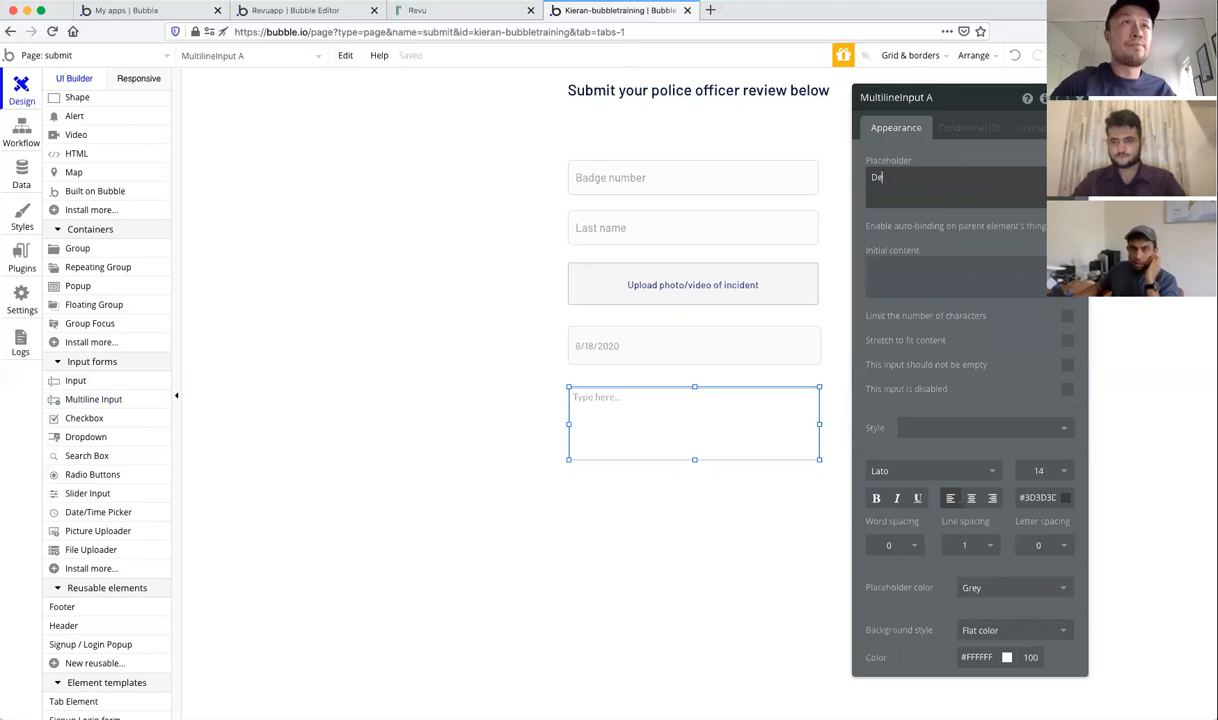
type("scribe what happened")
left_click(995, 215)
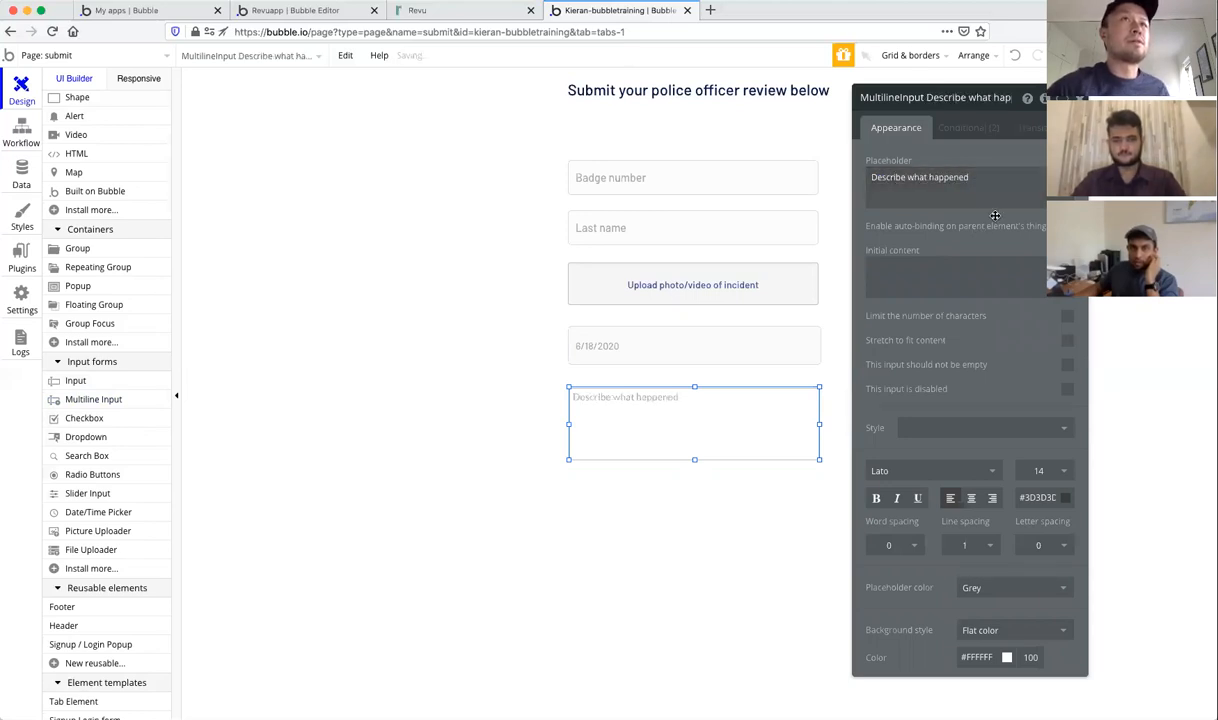
Step: Make the submit page taller below the description box
left_click(918, 450)
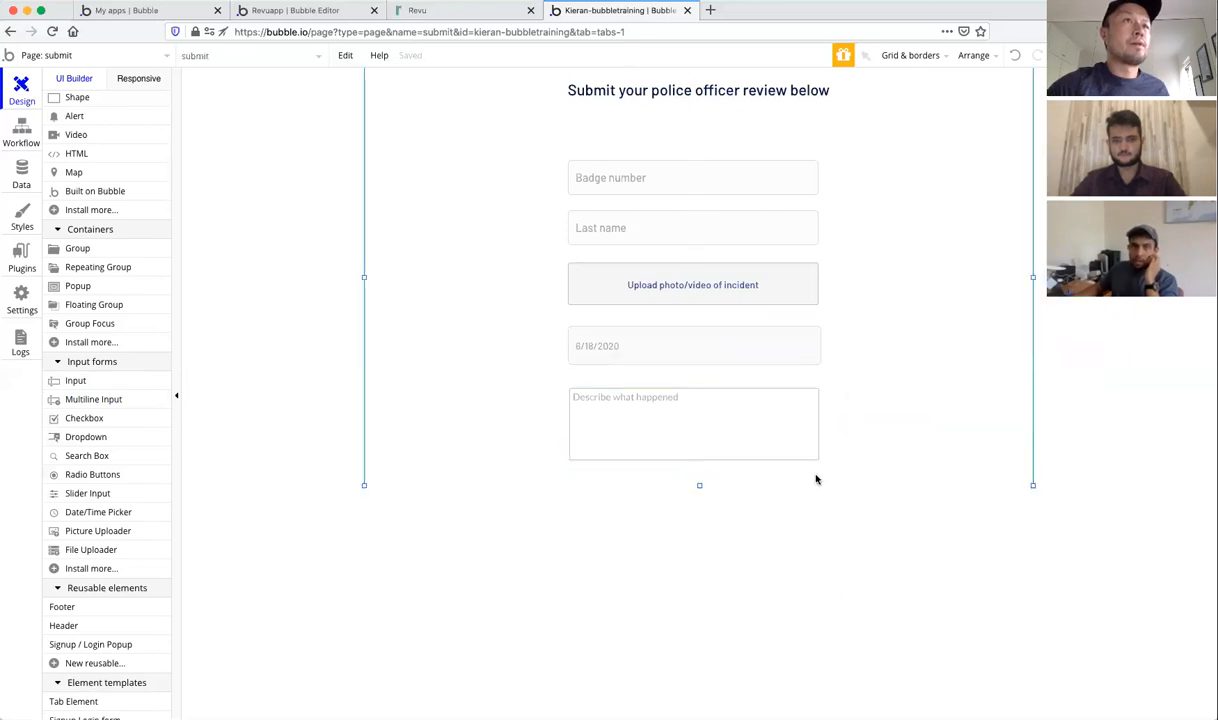
left_click_drag(699, 486, 699, 700)
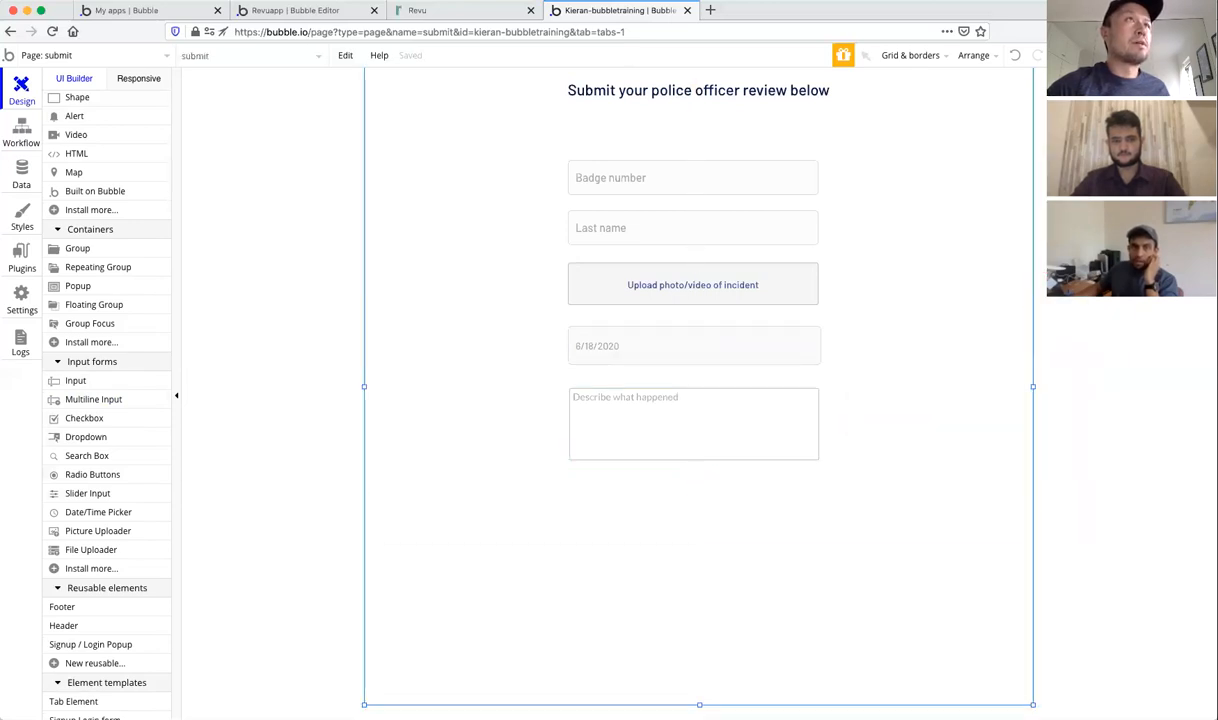
left_click(620, 405)
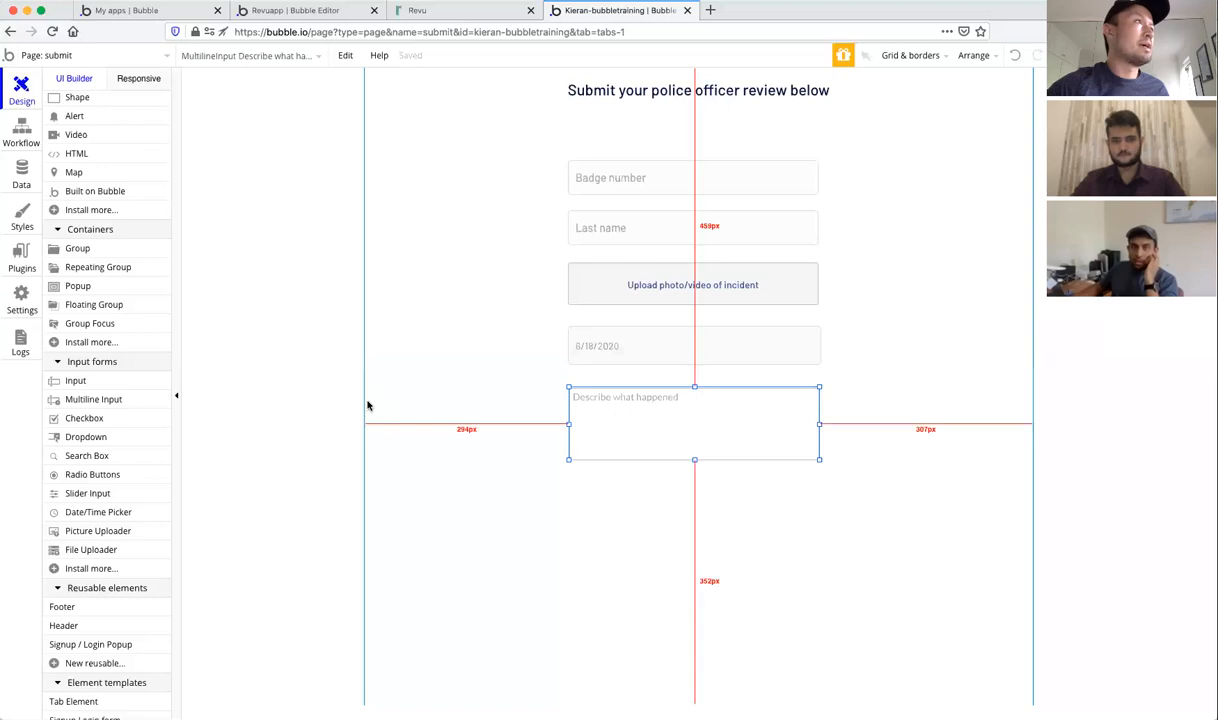
left_click(76, 381)
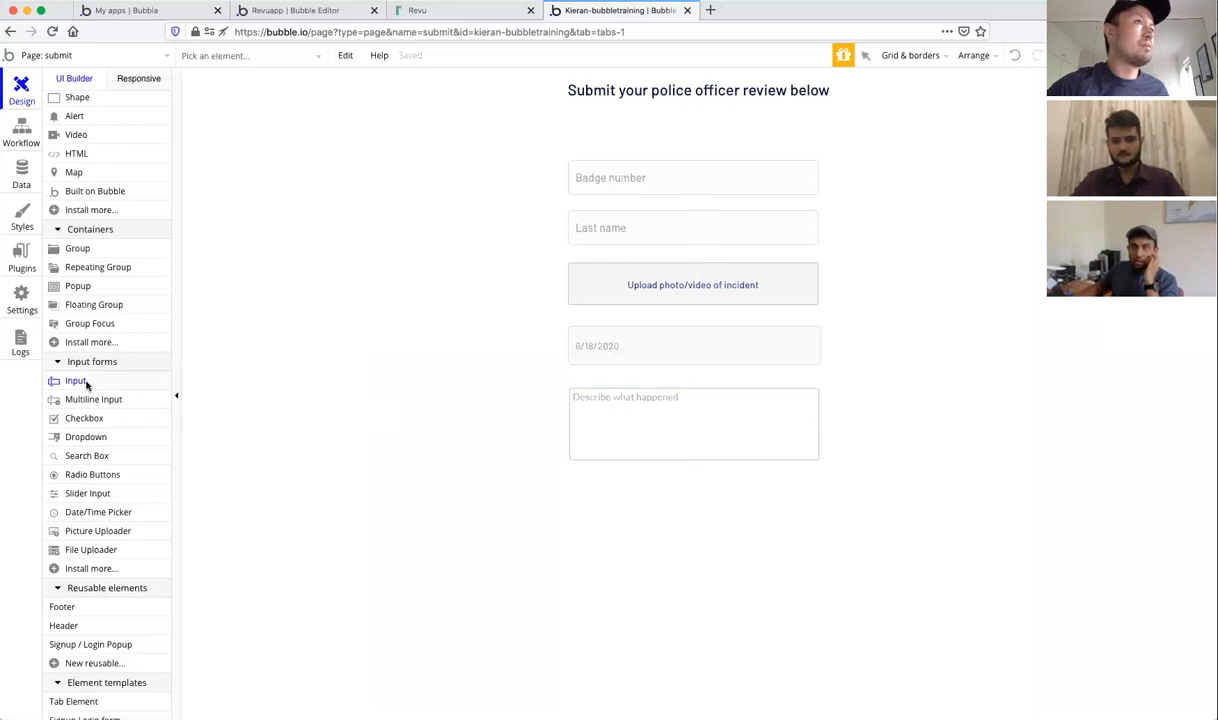
mouse_move(567, 477)
left_mouse_down()
mouse_move(778, 526)
mouse_move(818, 517)
left_mouse_up()
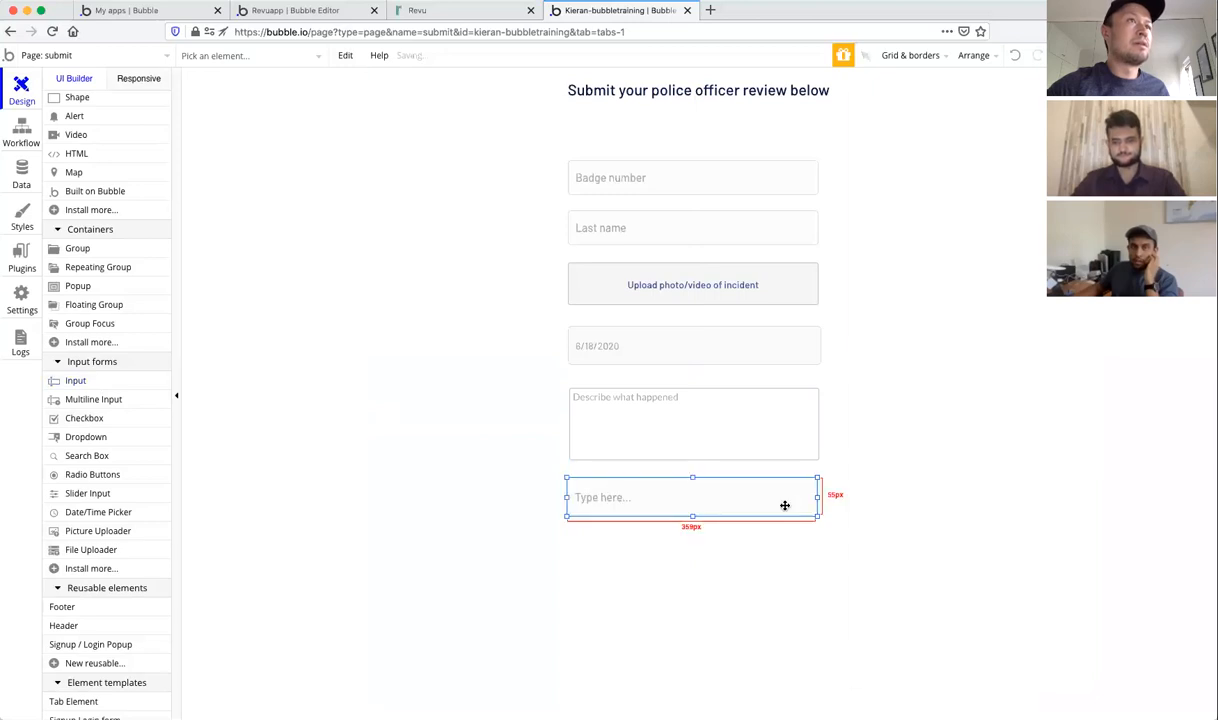
type("Location")
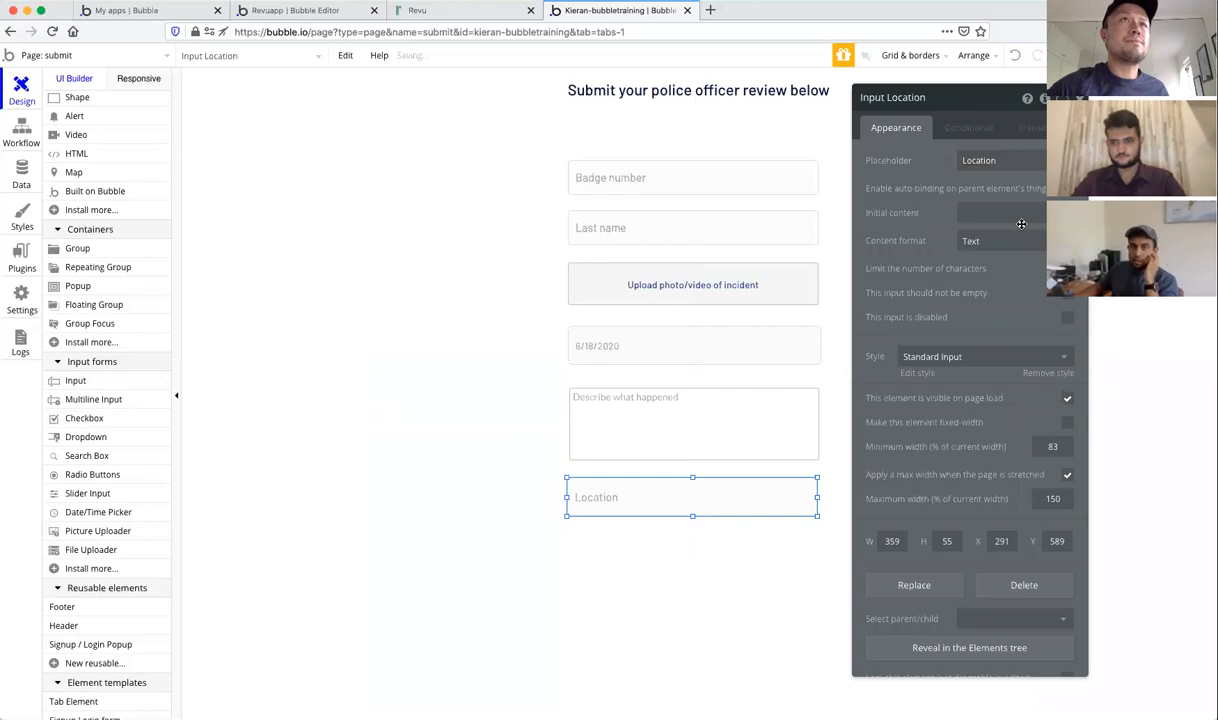
left_click(995, 241)
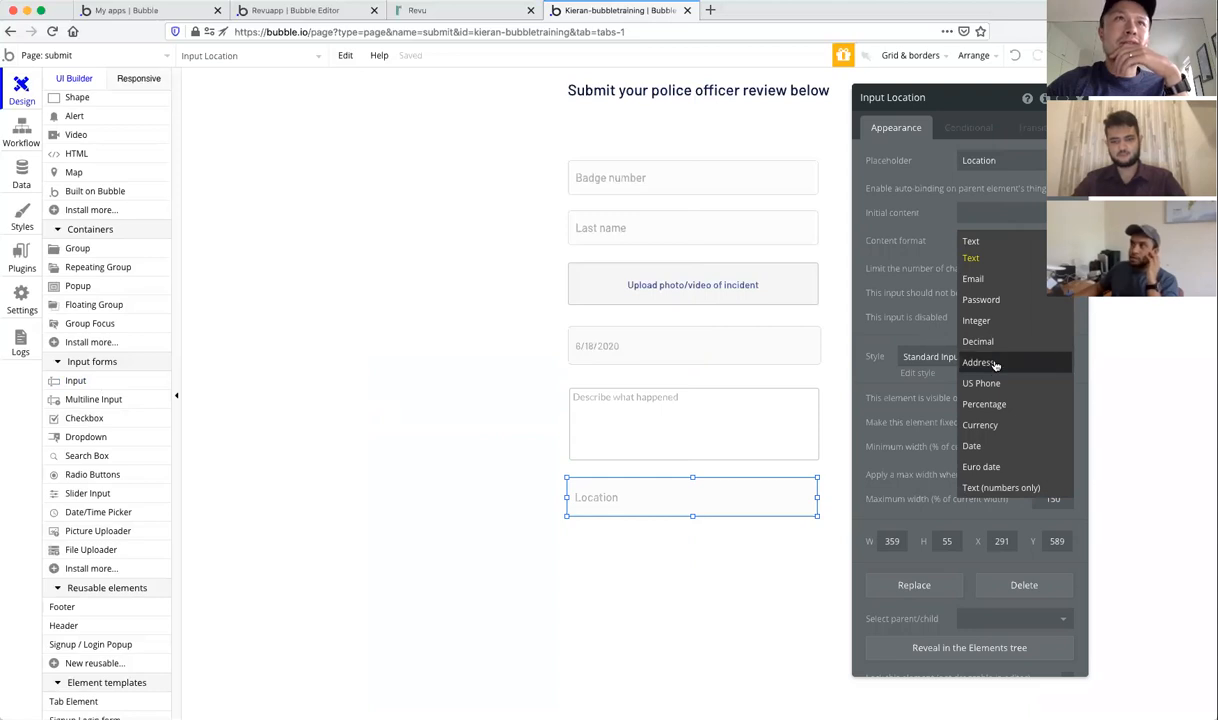
left_click(996, 364)
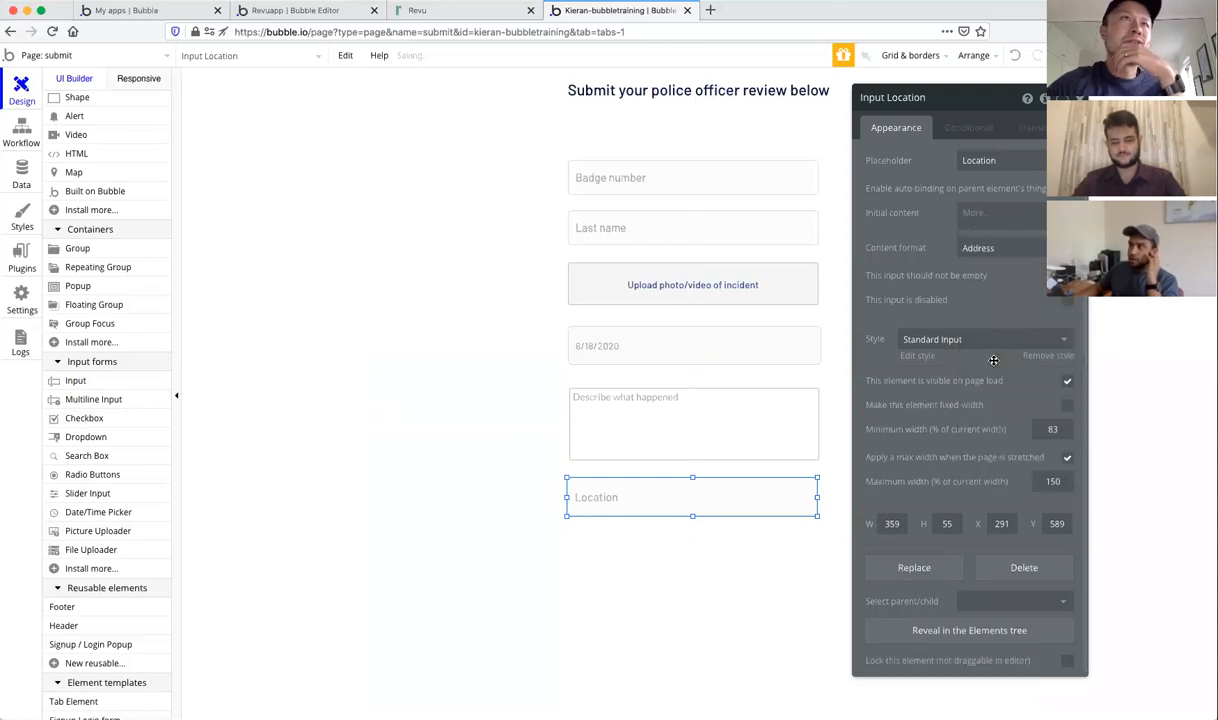
left_click(1015, 247)
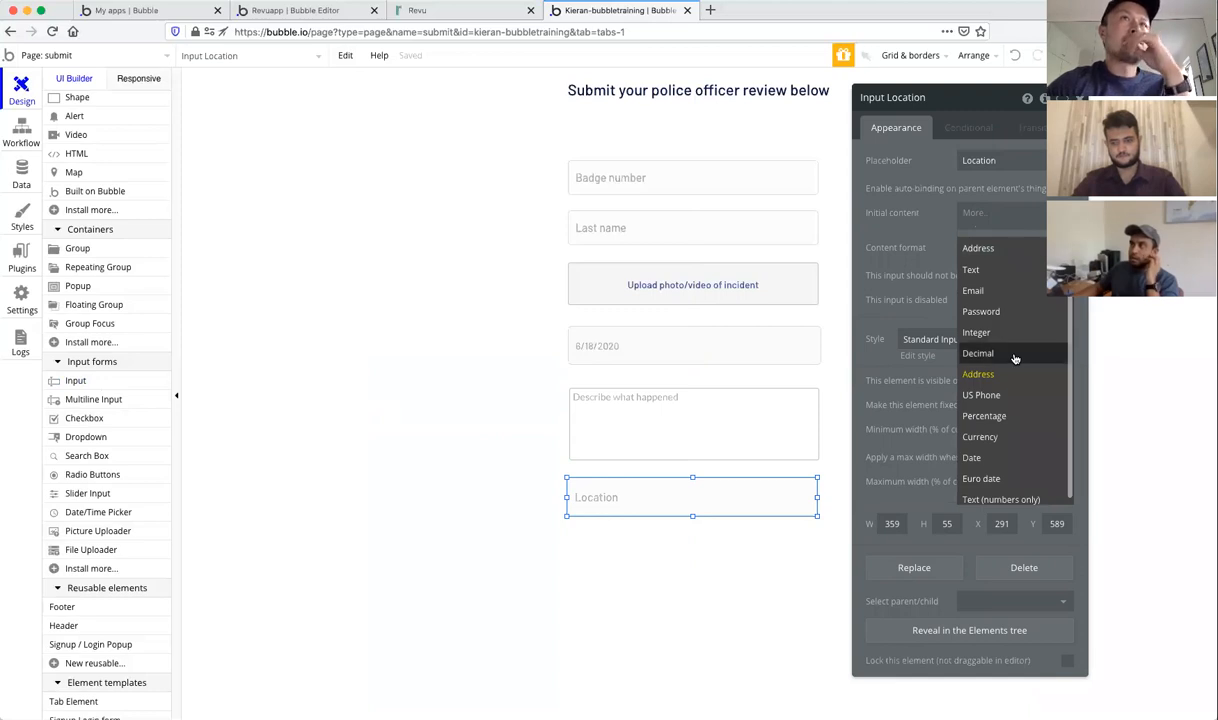
left_click(918, 260)
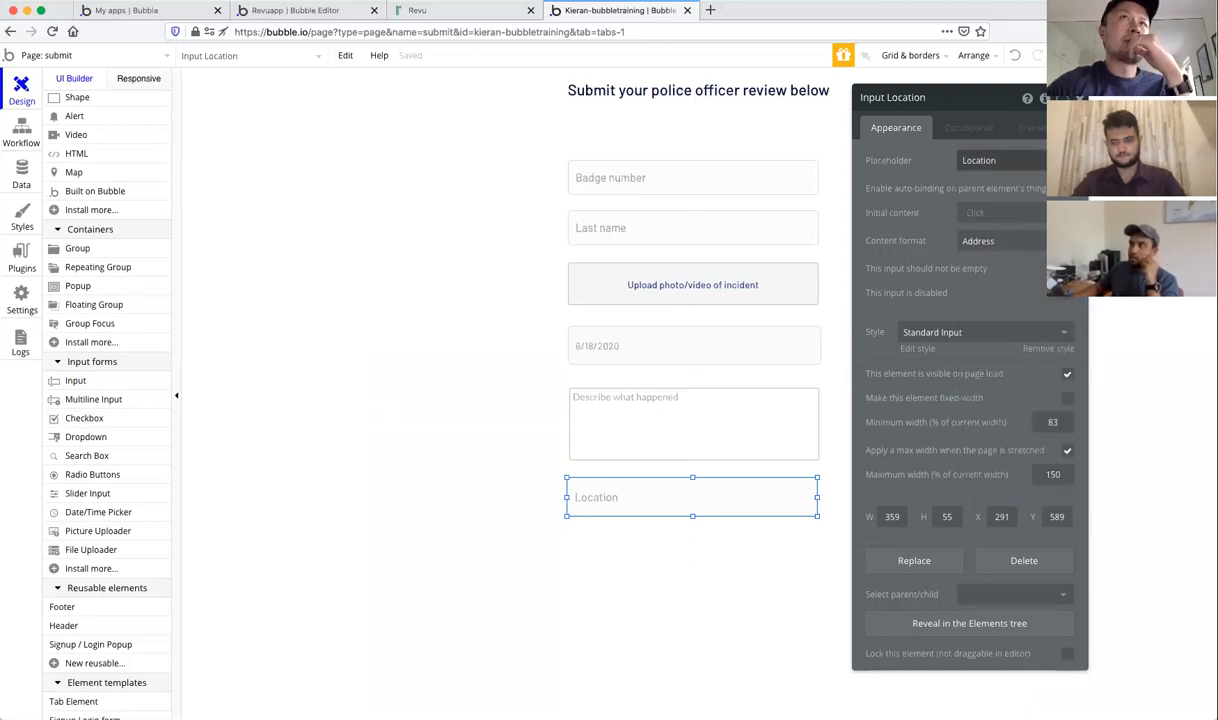
key("Delete")
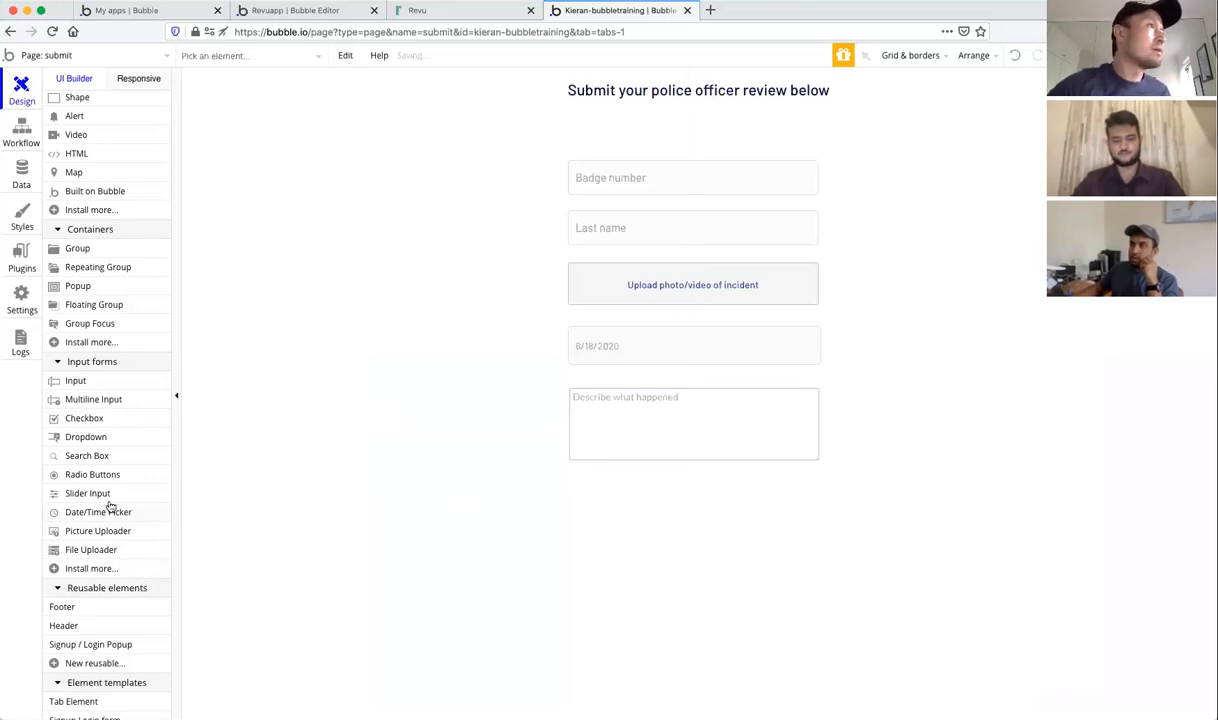
left_click(88, 437)
mouse_move(568, 481)
left_mouse_down()
mouse_move(802, 541)
mouse_move(816, 534)
left_mouse_up()
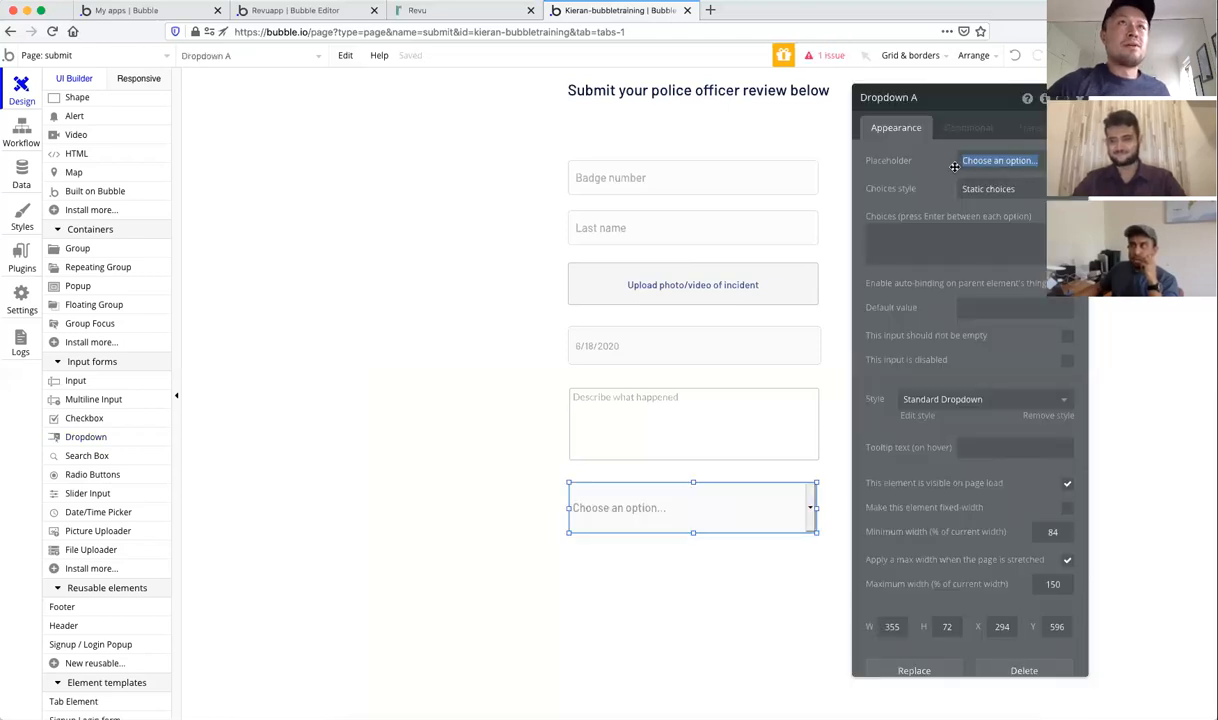
type("City")
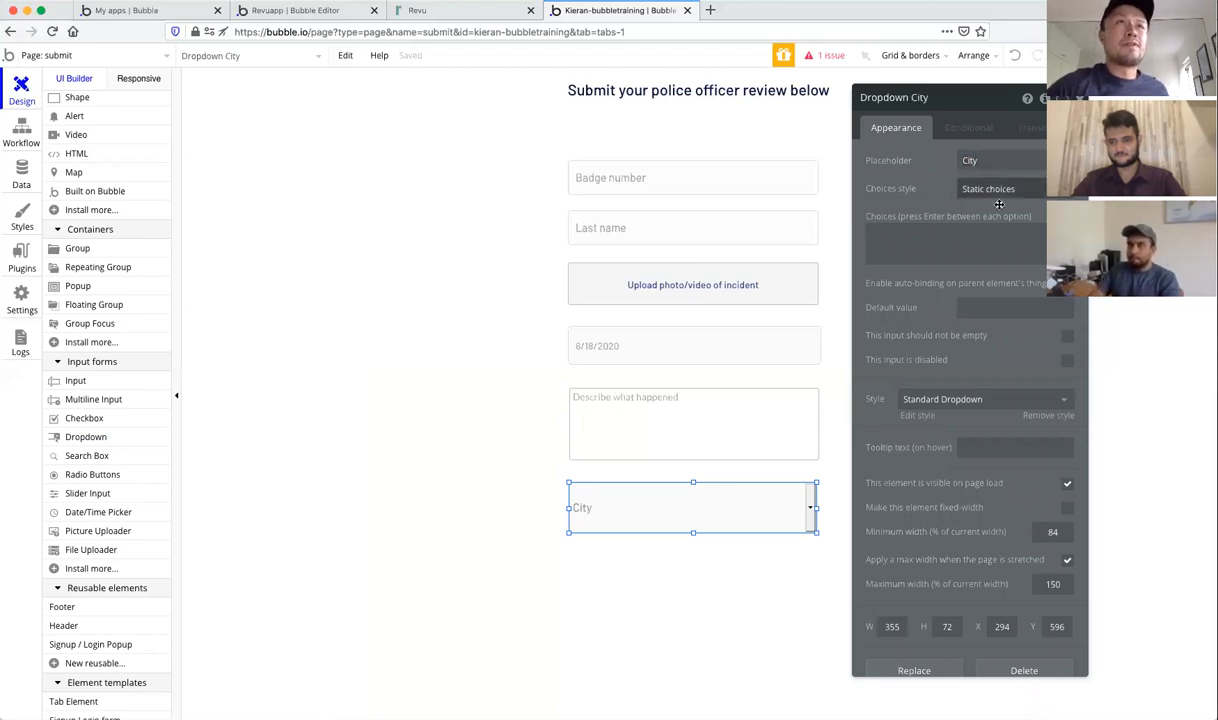
left_click(1035, 188)
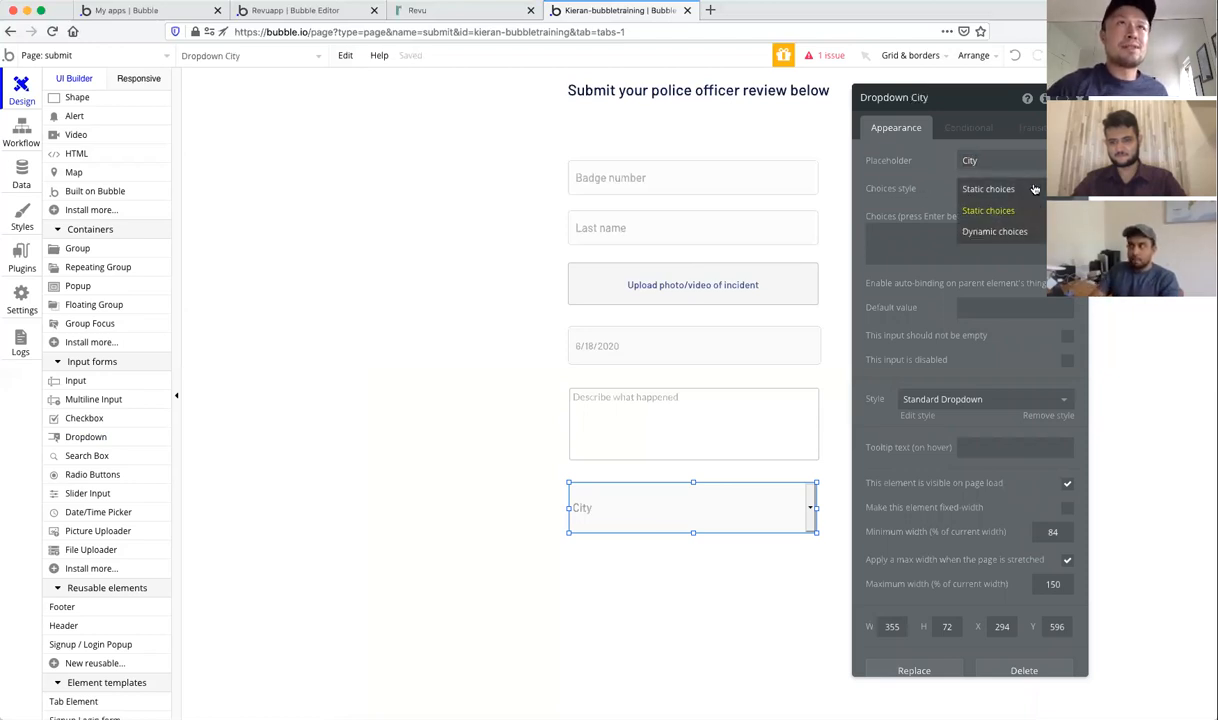
left_click(965, 210)
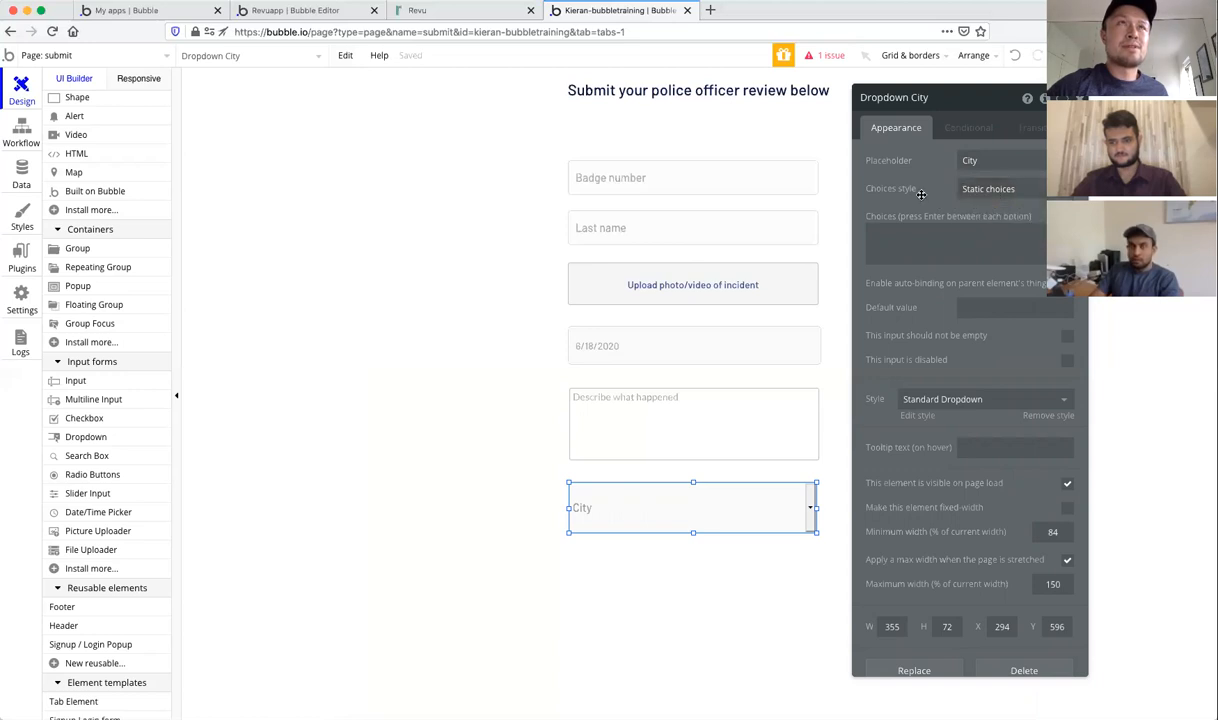
left_click(912, 244)
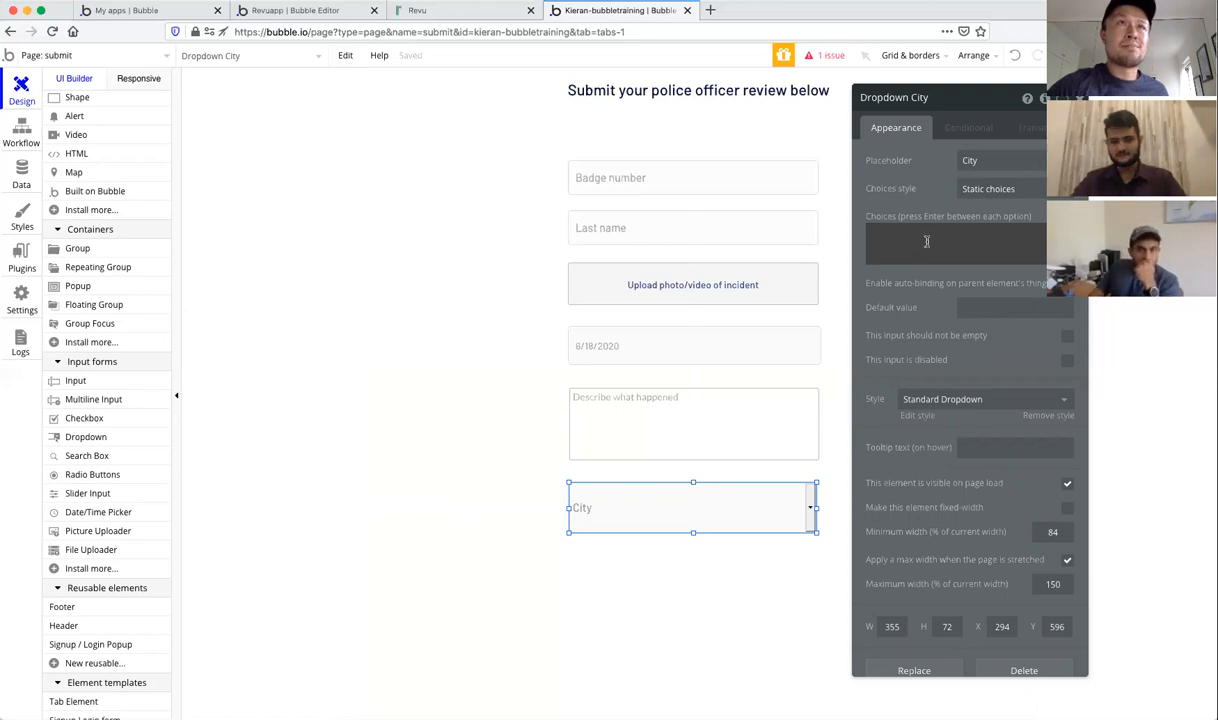
left_click(1018, 190)
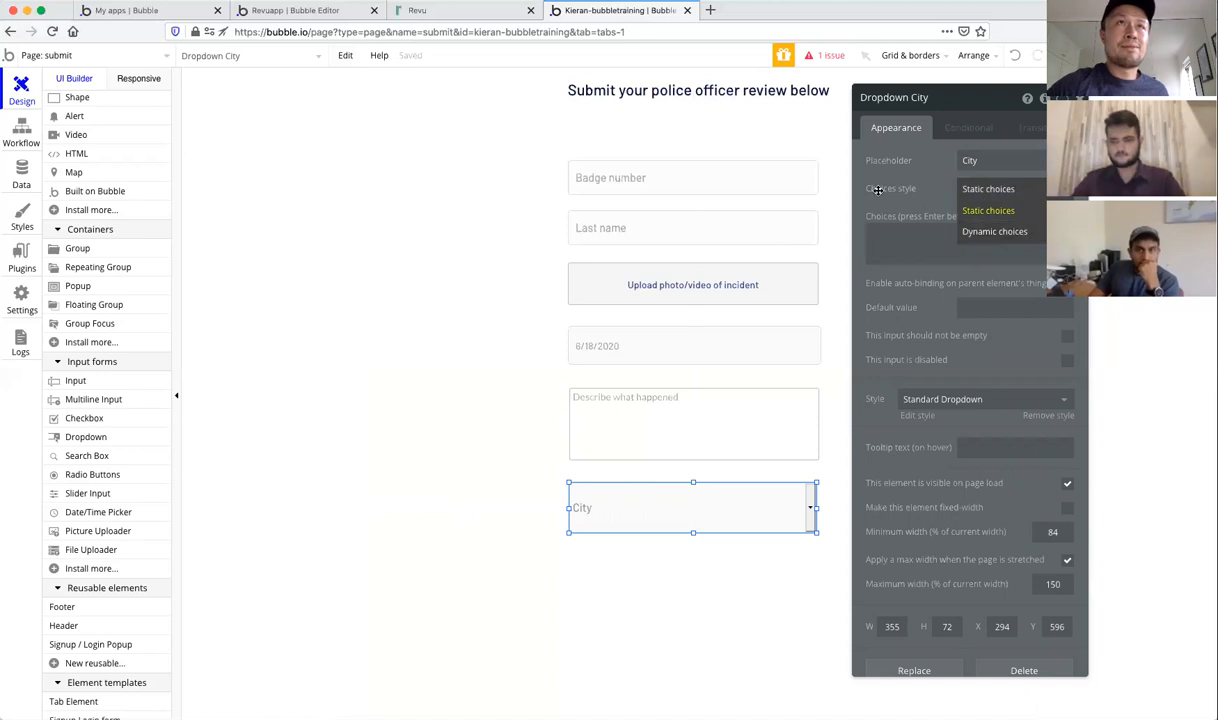
left_click(925, 197)
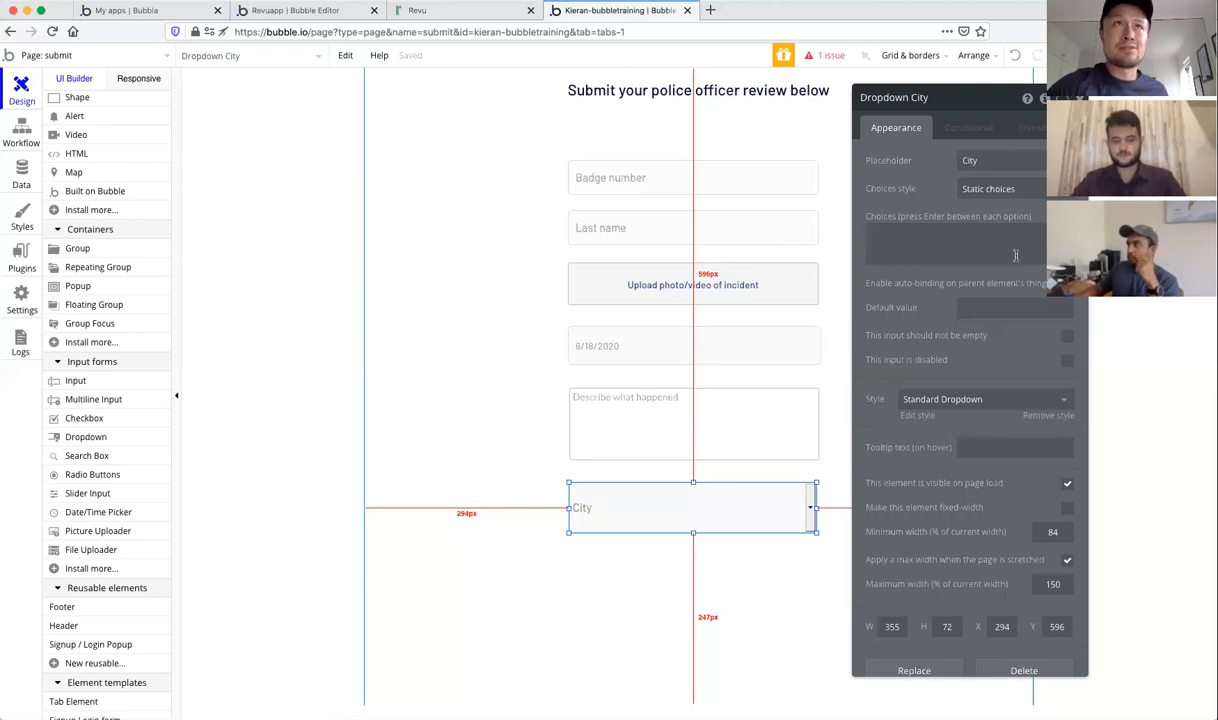
left_click(990, 189)
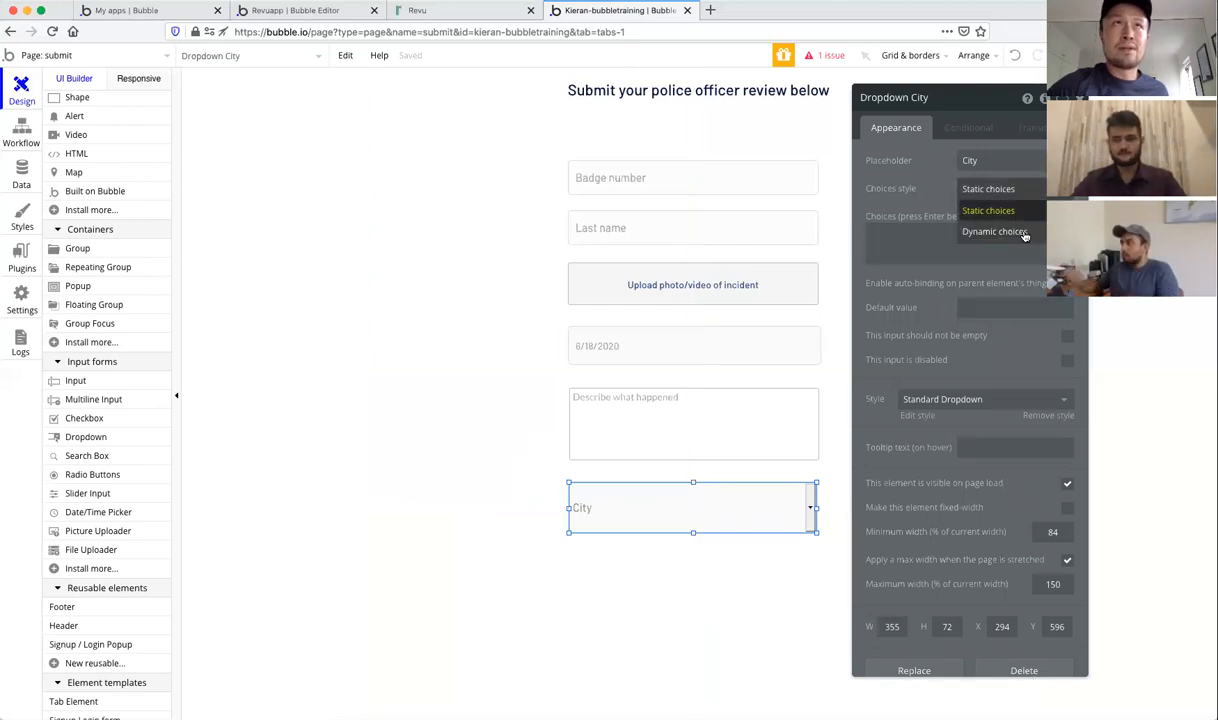
left_click(887, 216)
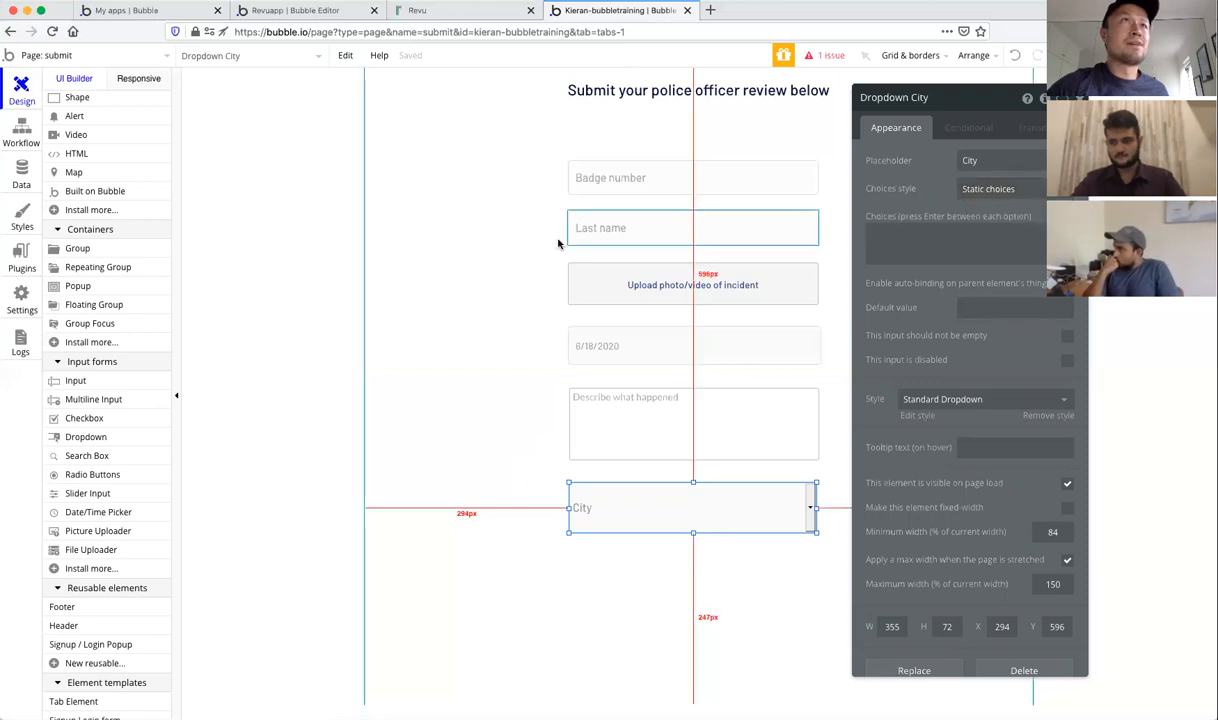
Step: In a new tab, search 'list of cities in the us' and open Wikipedia's US cities lists
left_click(711, 11)
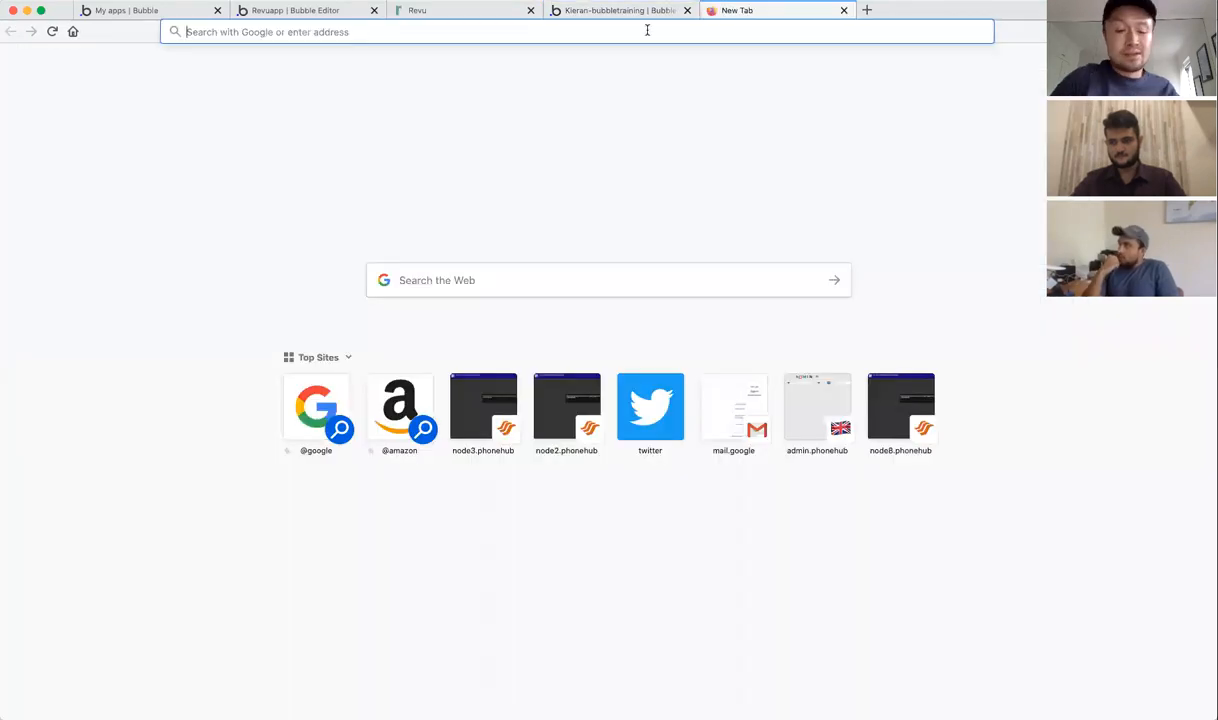
type("lis")
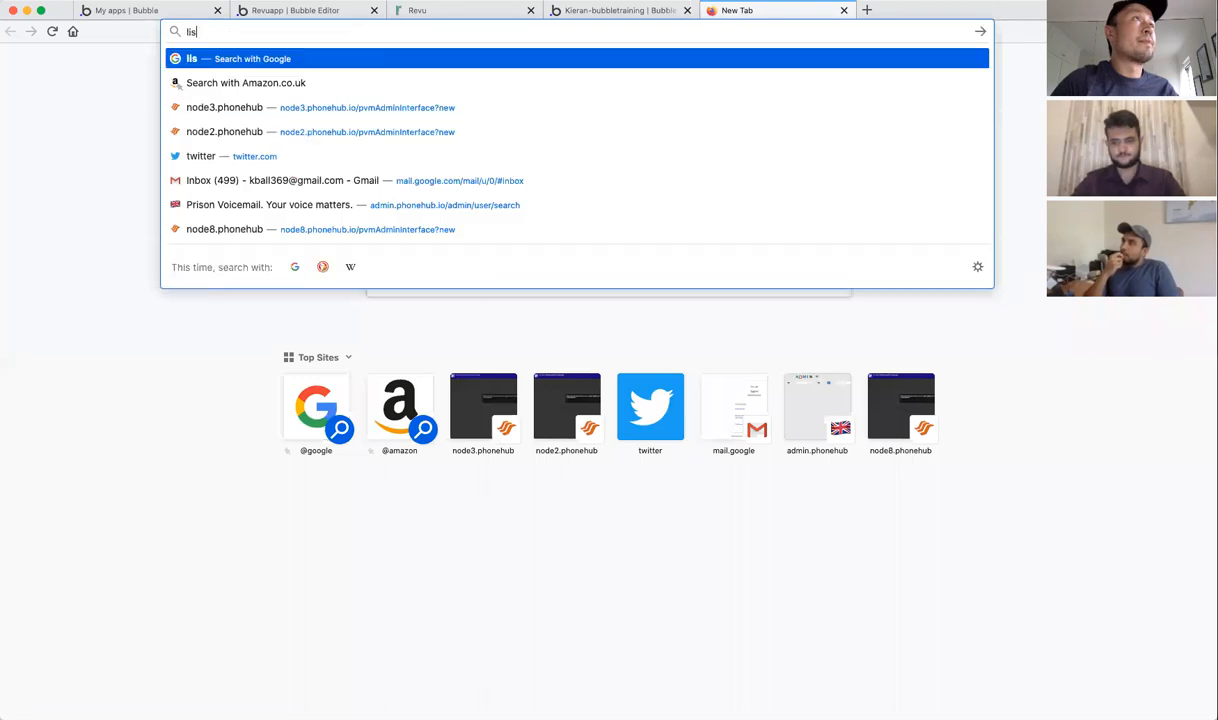
type("t of cities in the us")
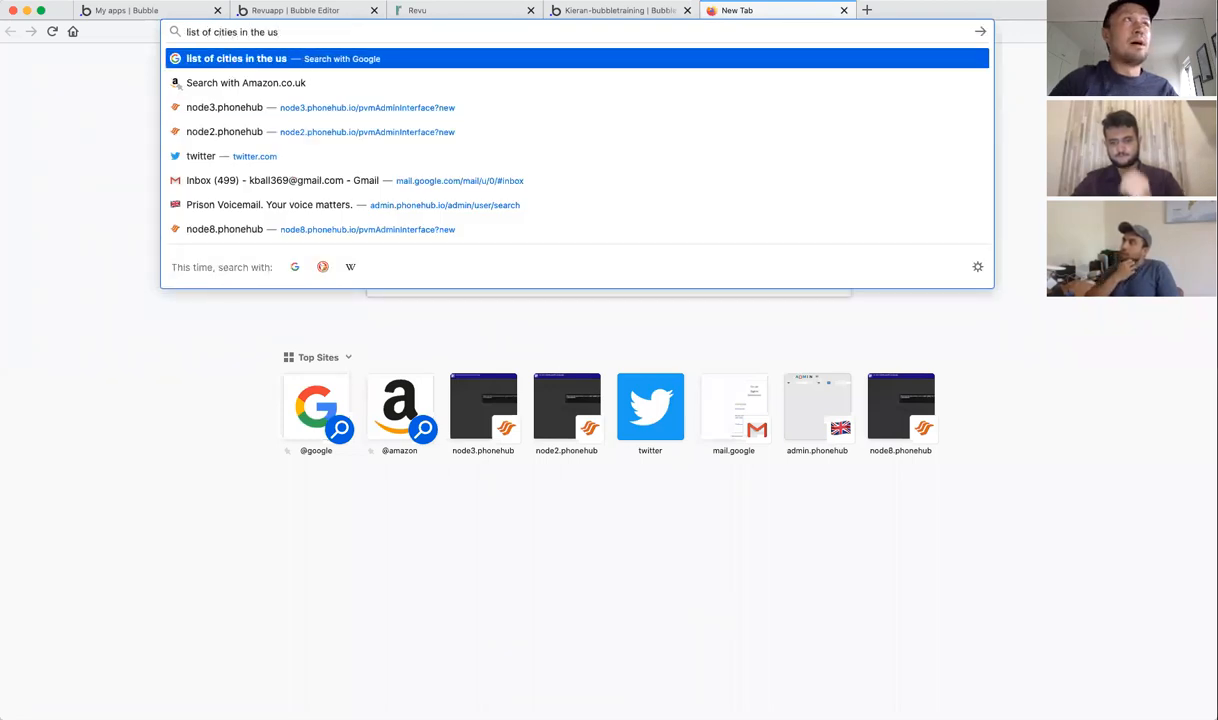
key("Return")
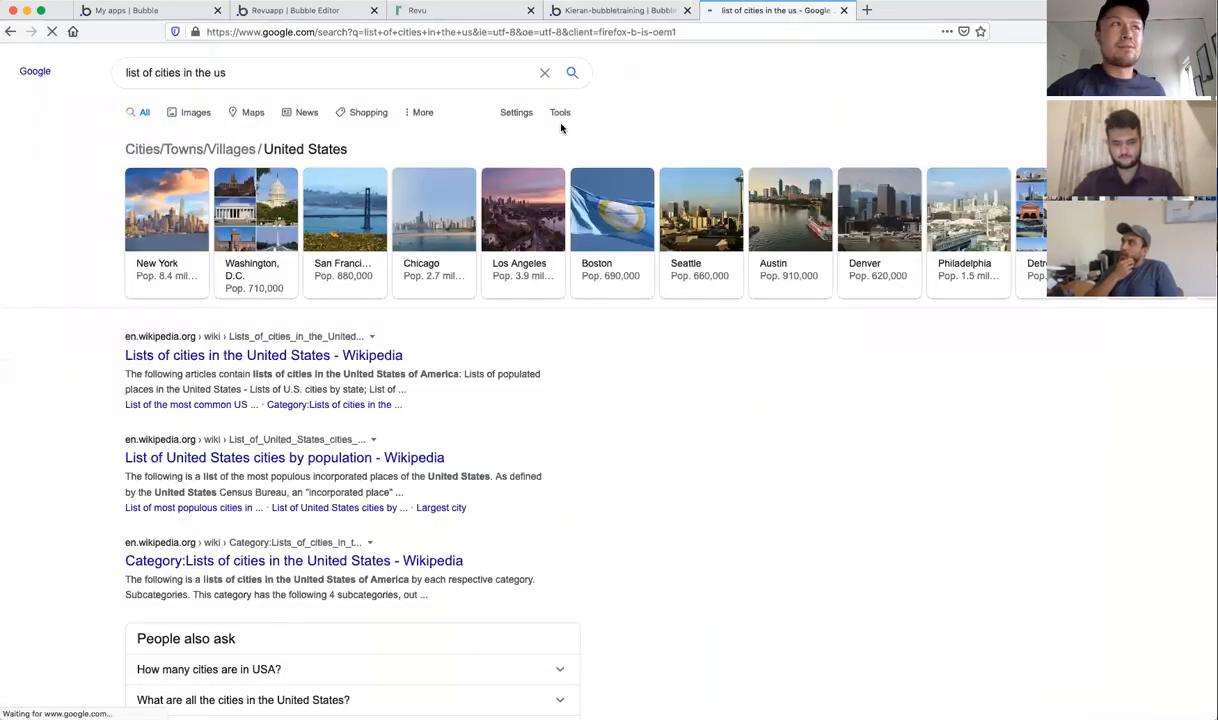
left_click(260, 358)
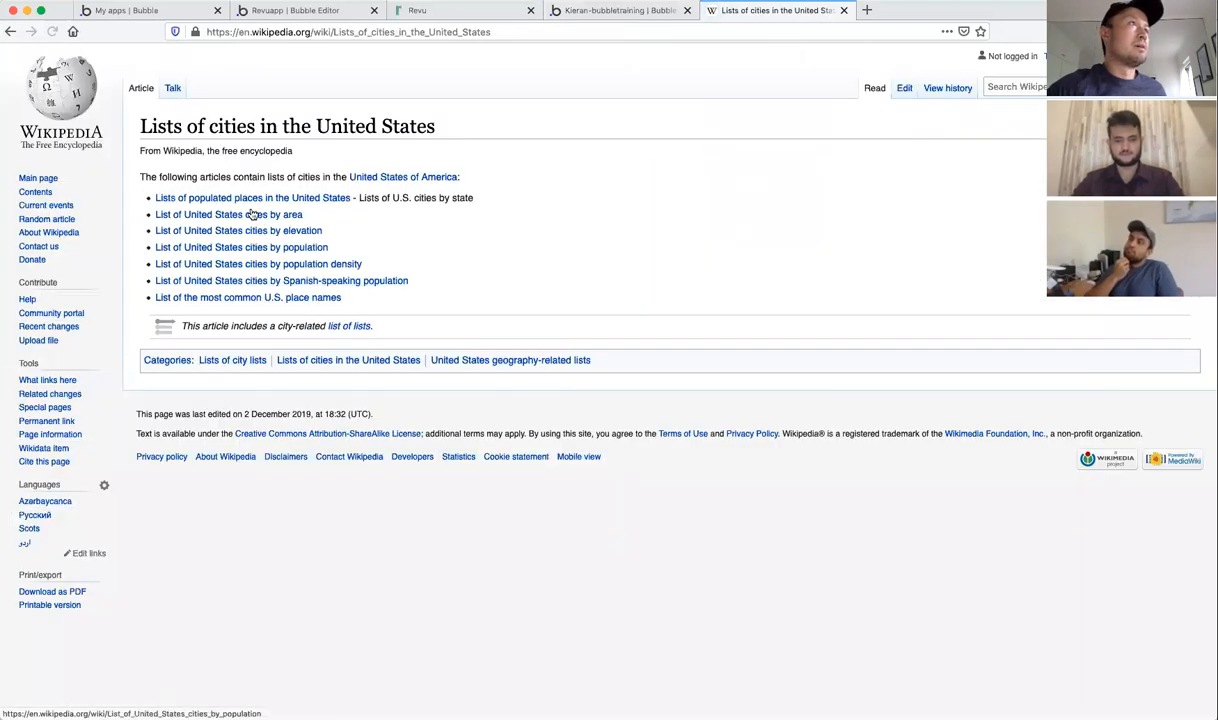
mouse_move(240, 216)
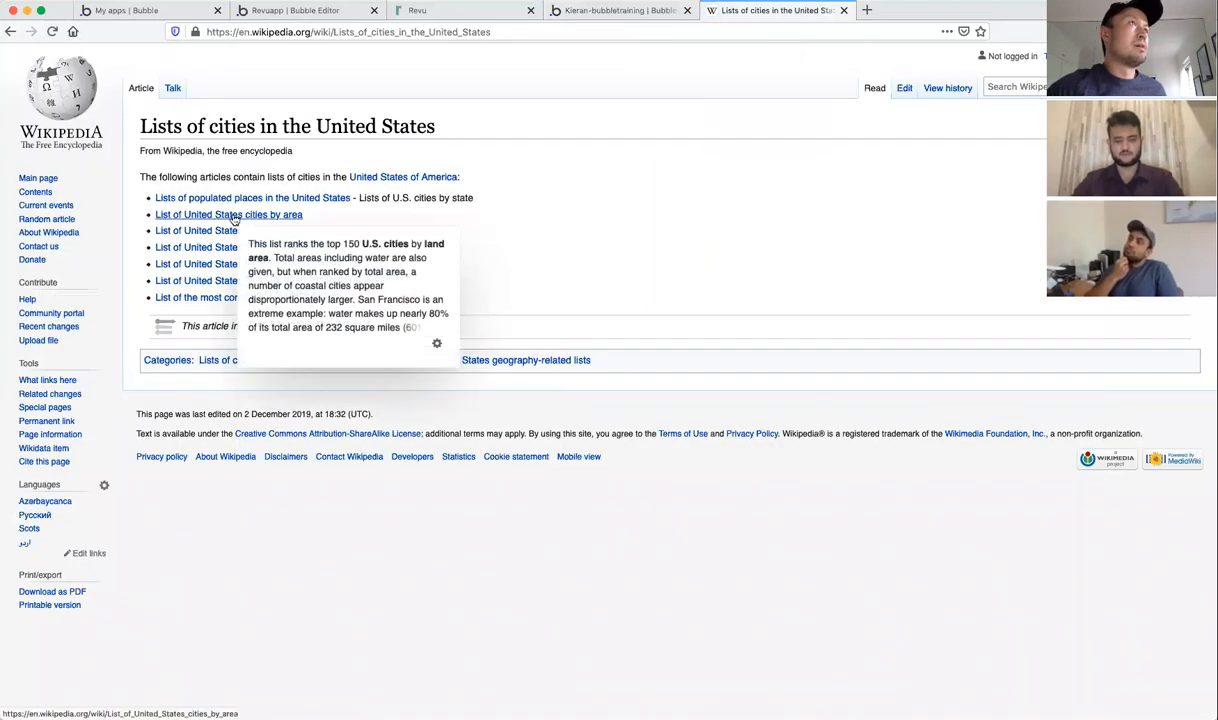
left_click(614, 12)
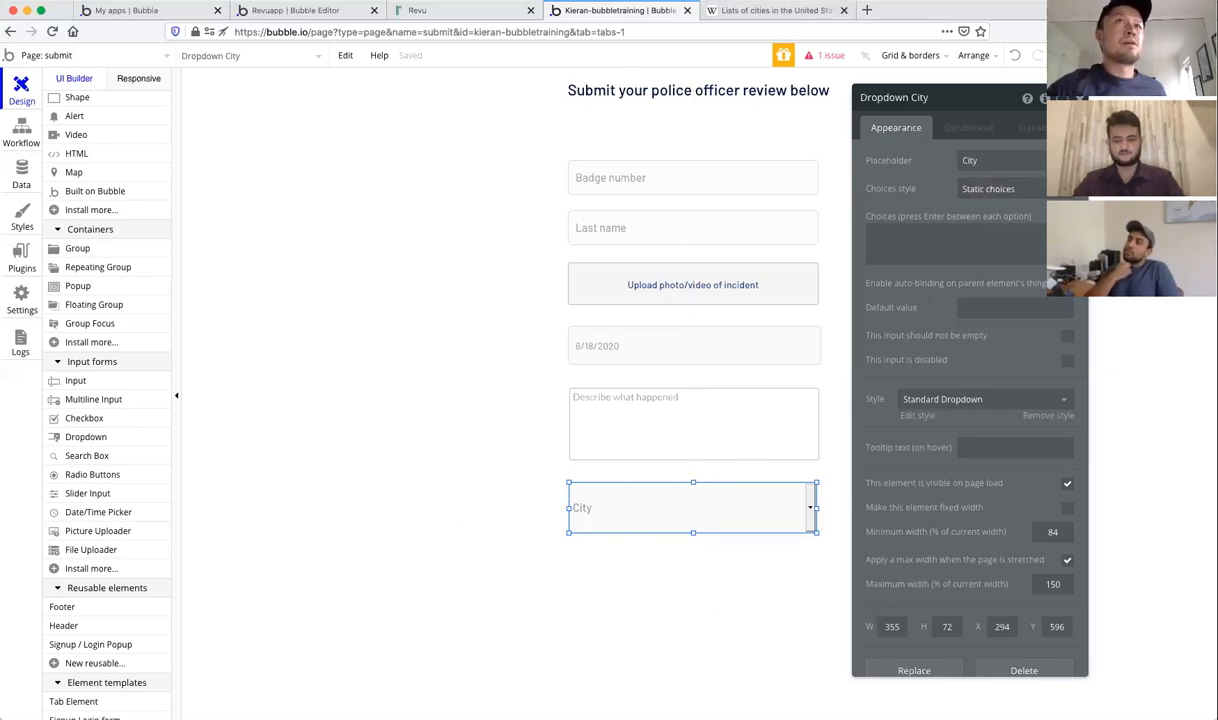
Step: Set the City dropdown to Dynamic choices, then view the Data types tab
left_click(990, 189)
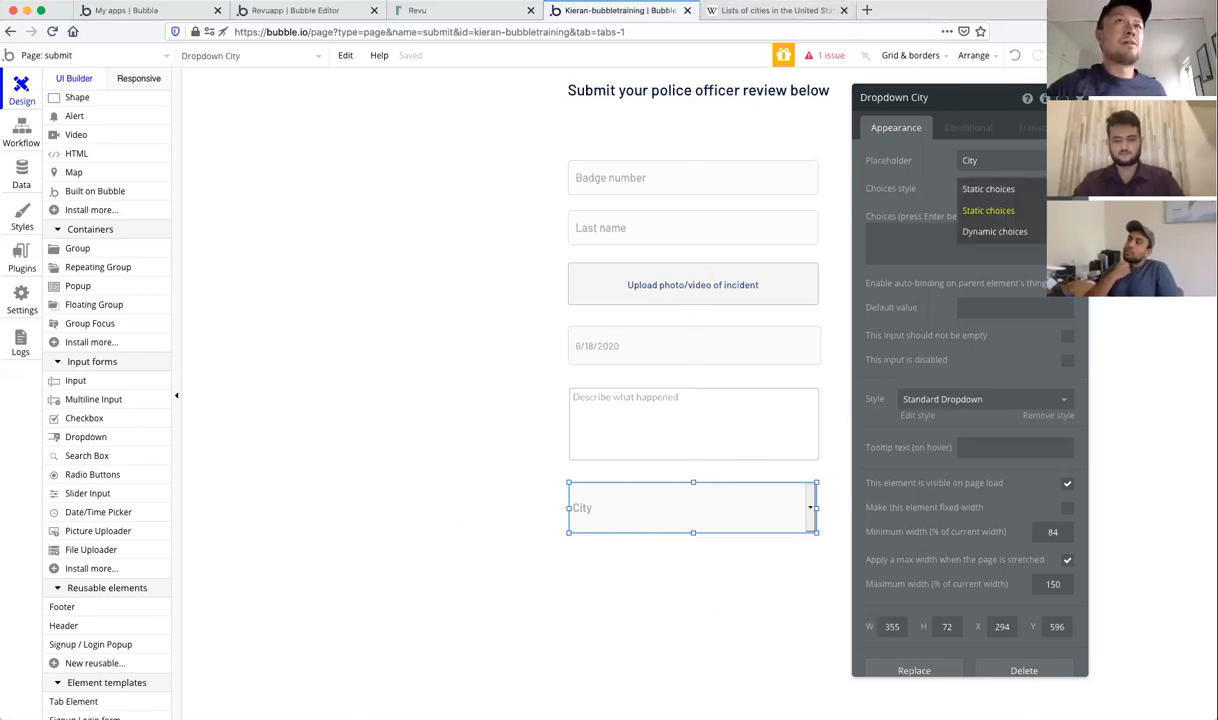
left_click(1024, 232)
left_click(997, 217)
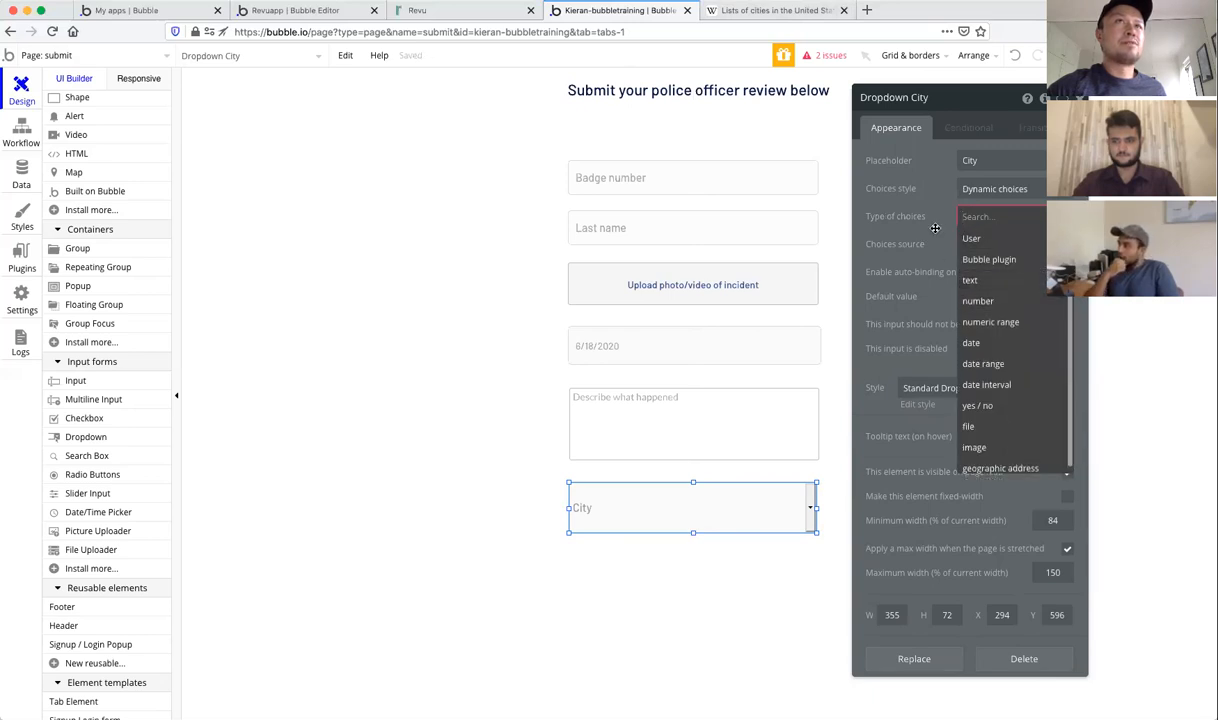
left_click(891, 217)
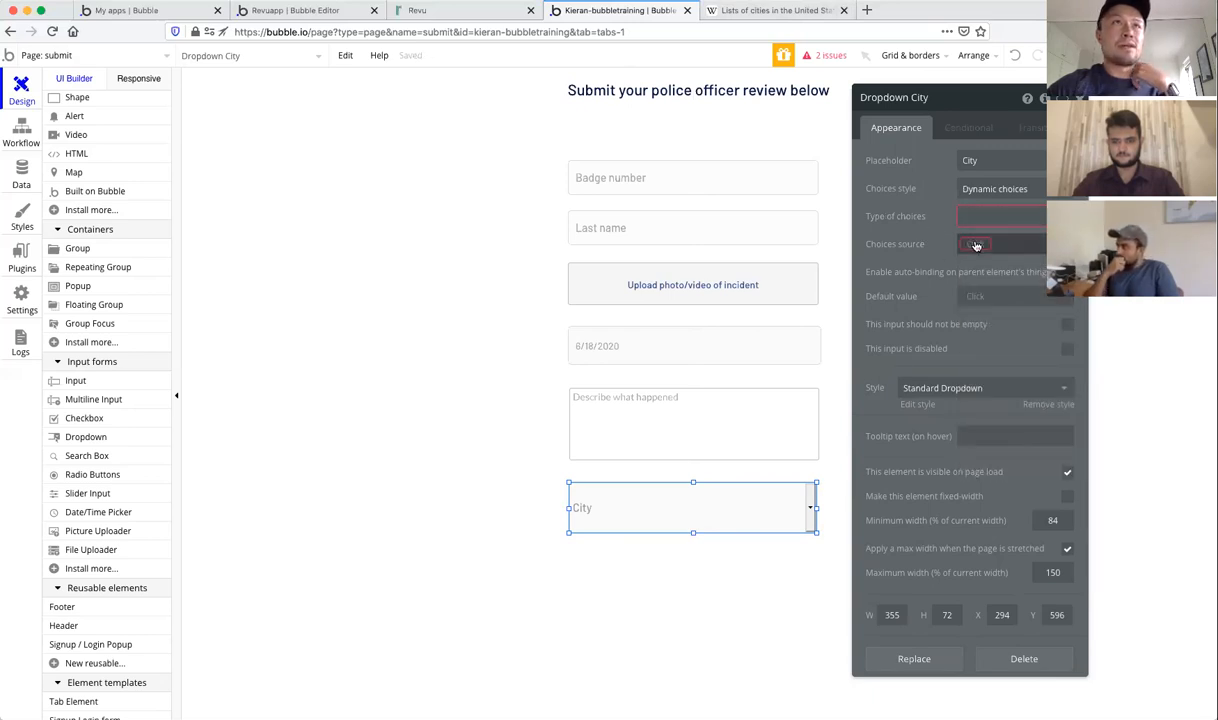
left_click(934, 244)
left_click(935, 245)
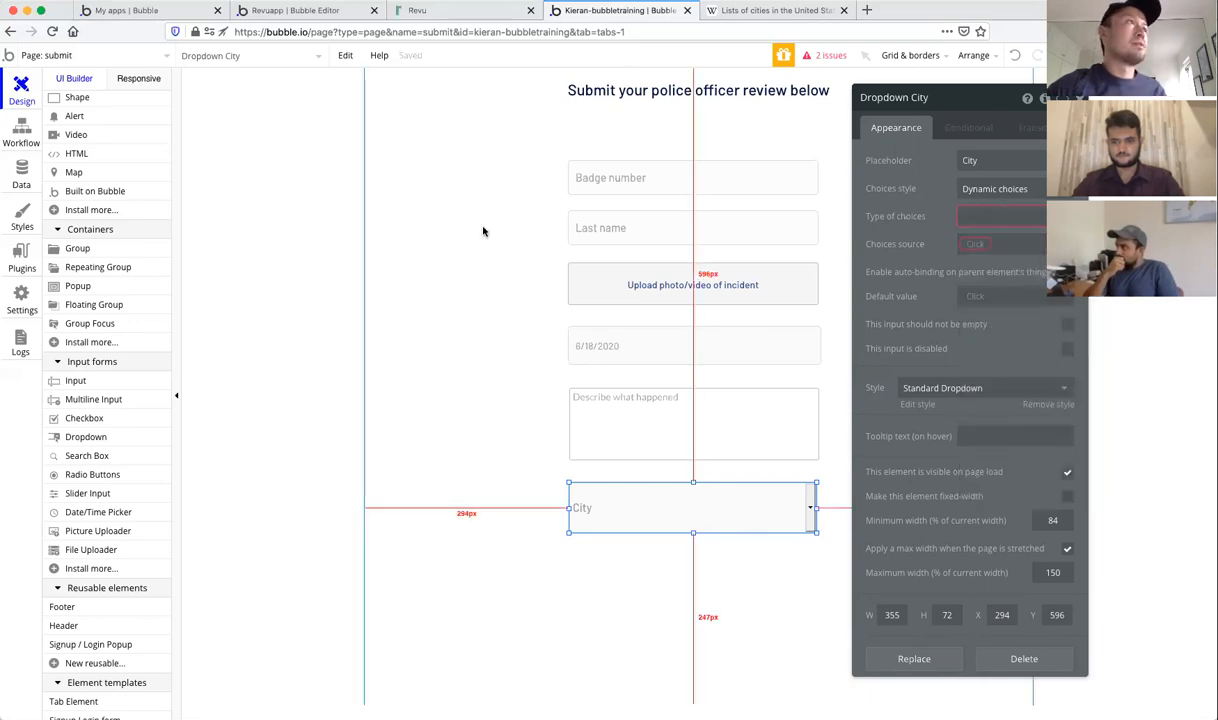
left_click(22, 176)
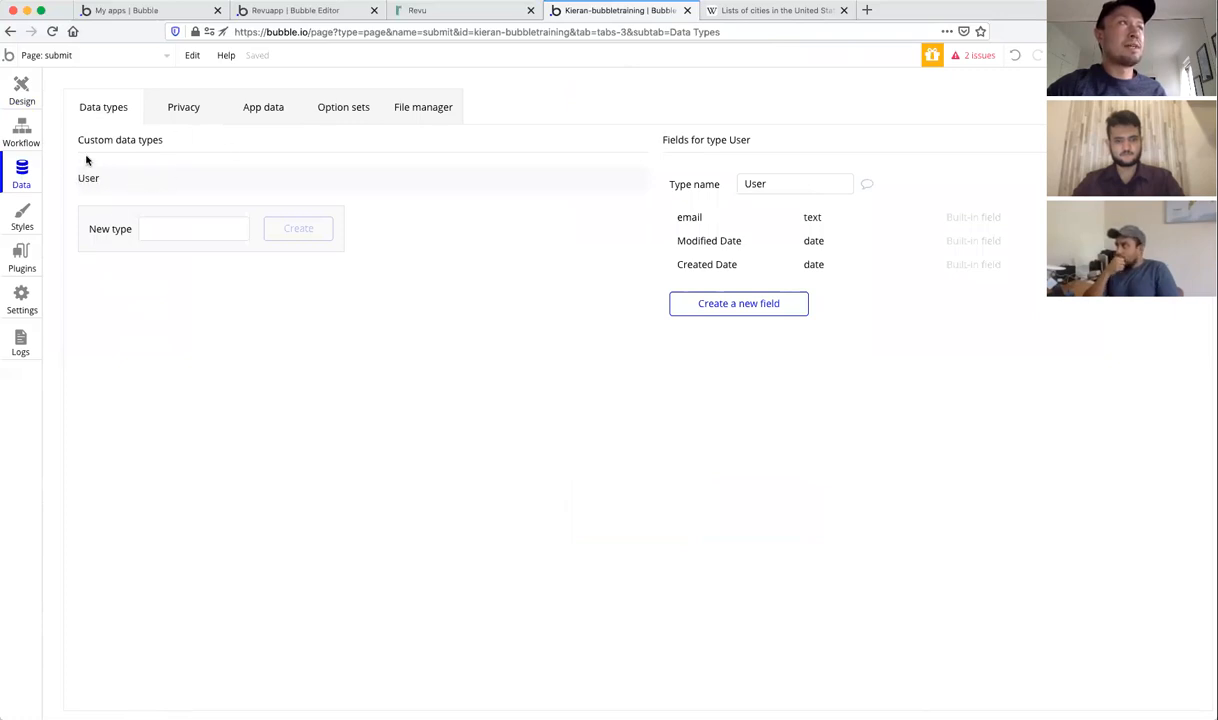
Step: Create a new data type named State
left_click(172, 235)
type("States")
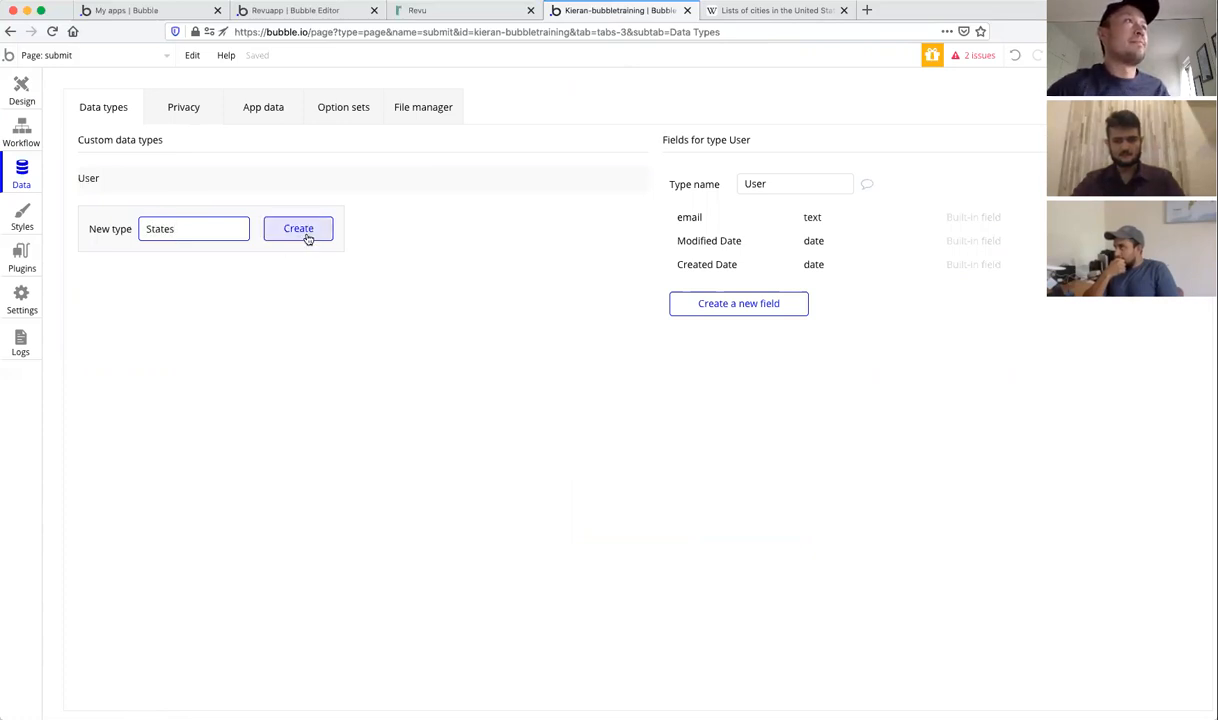
key("BackSpace")
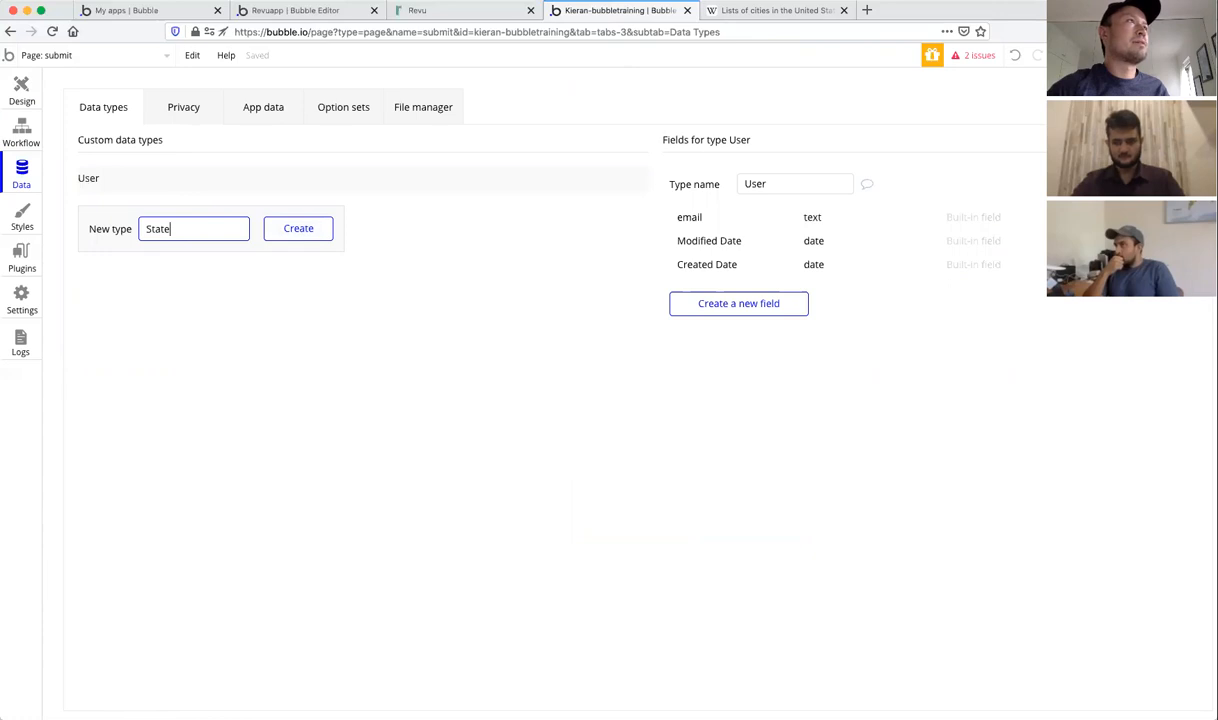
left_click(306, 231)
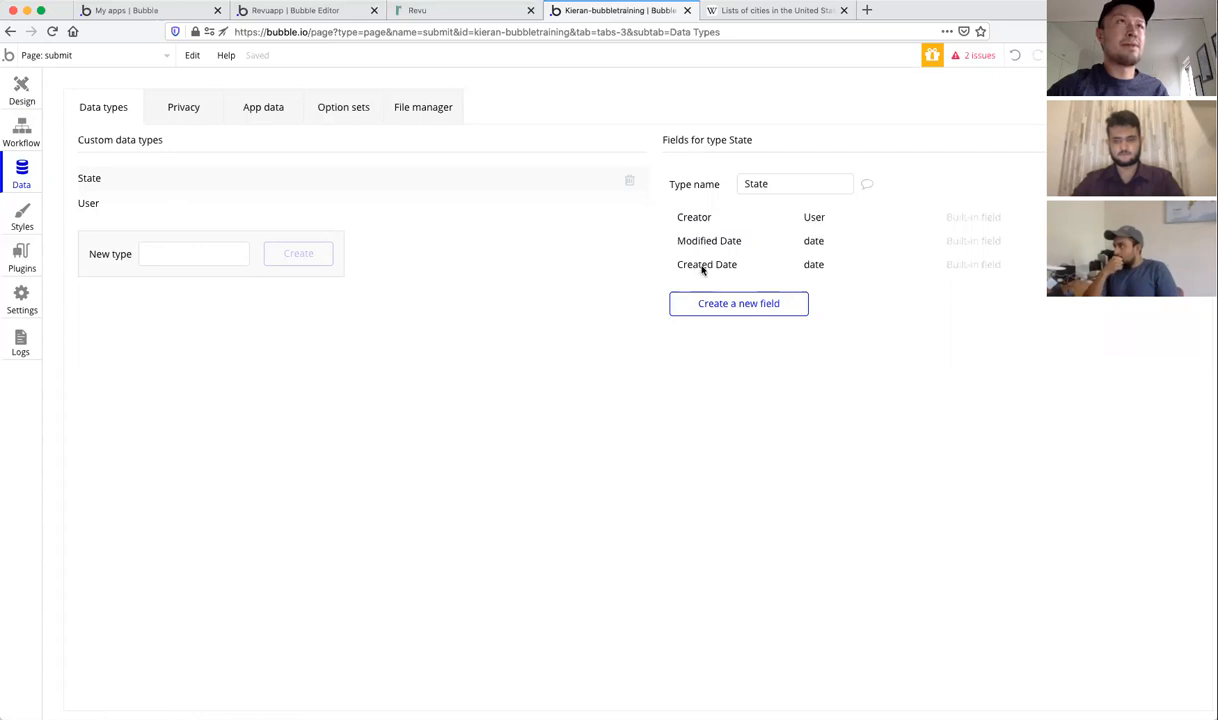
Step: Add a text field called Name to the State type
left_click(726, 304)
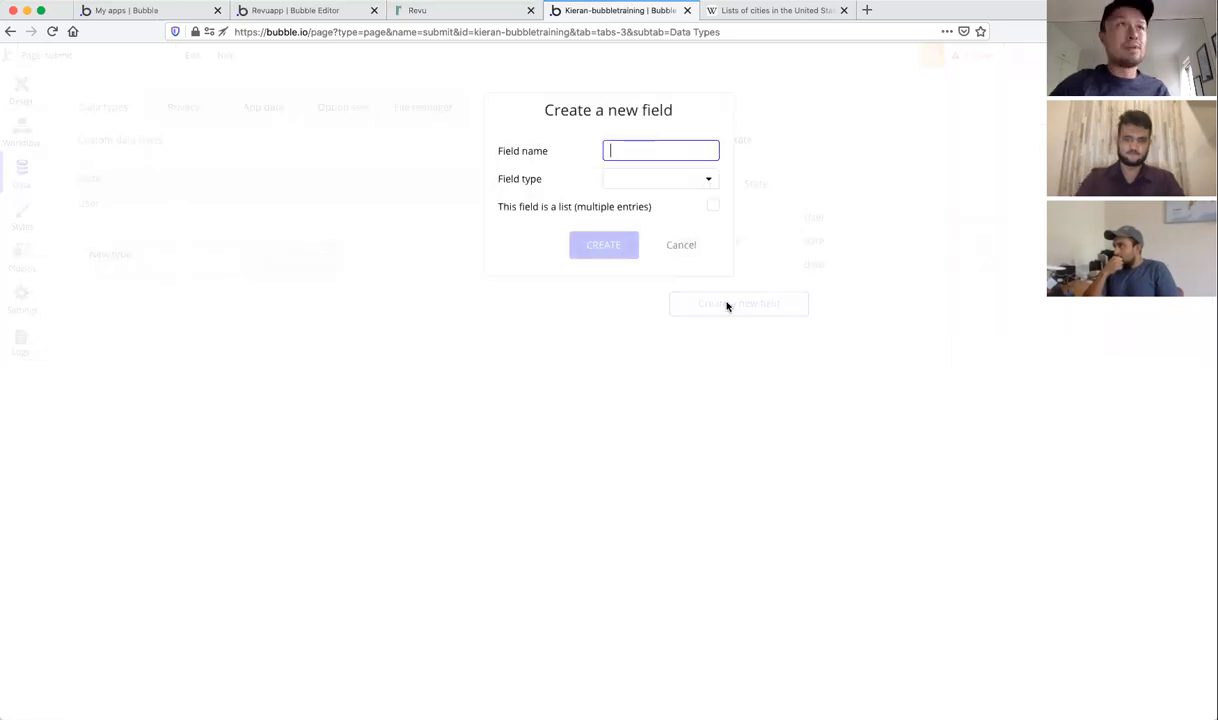
type("Na")
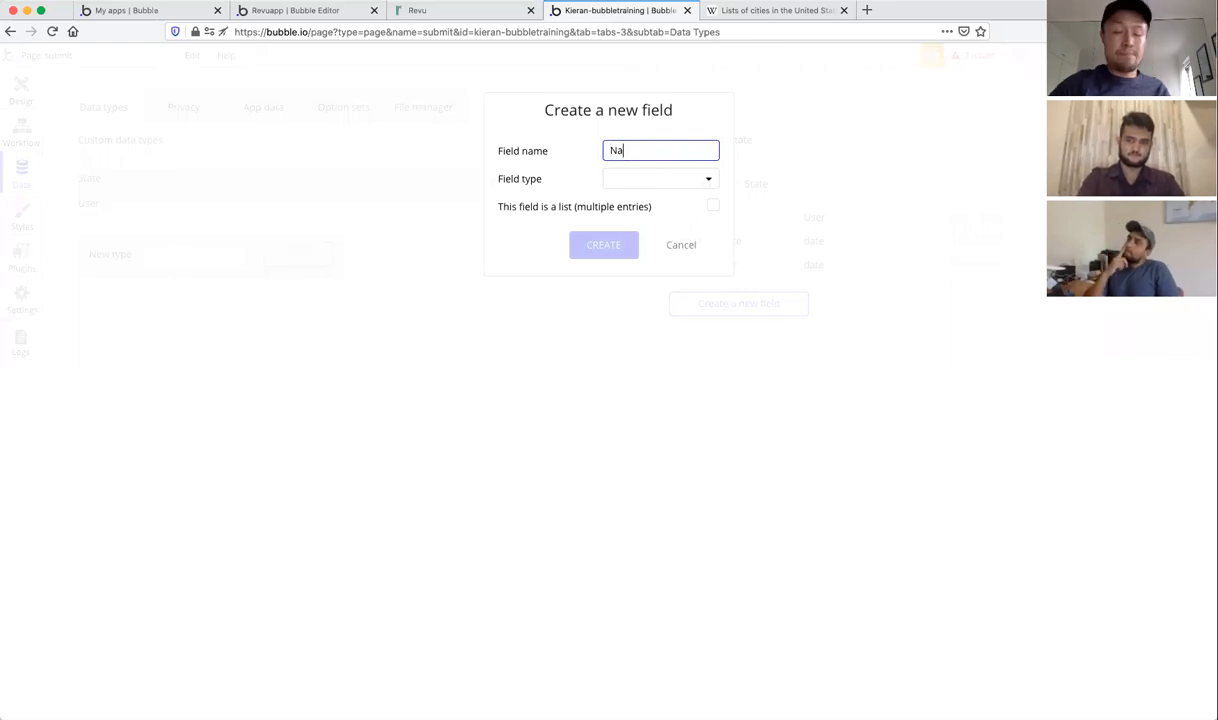
type("me")
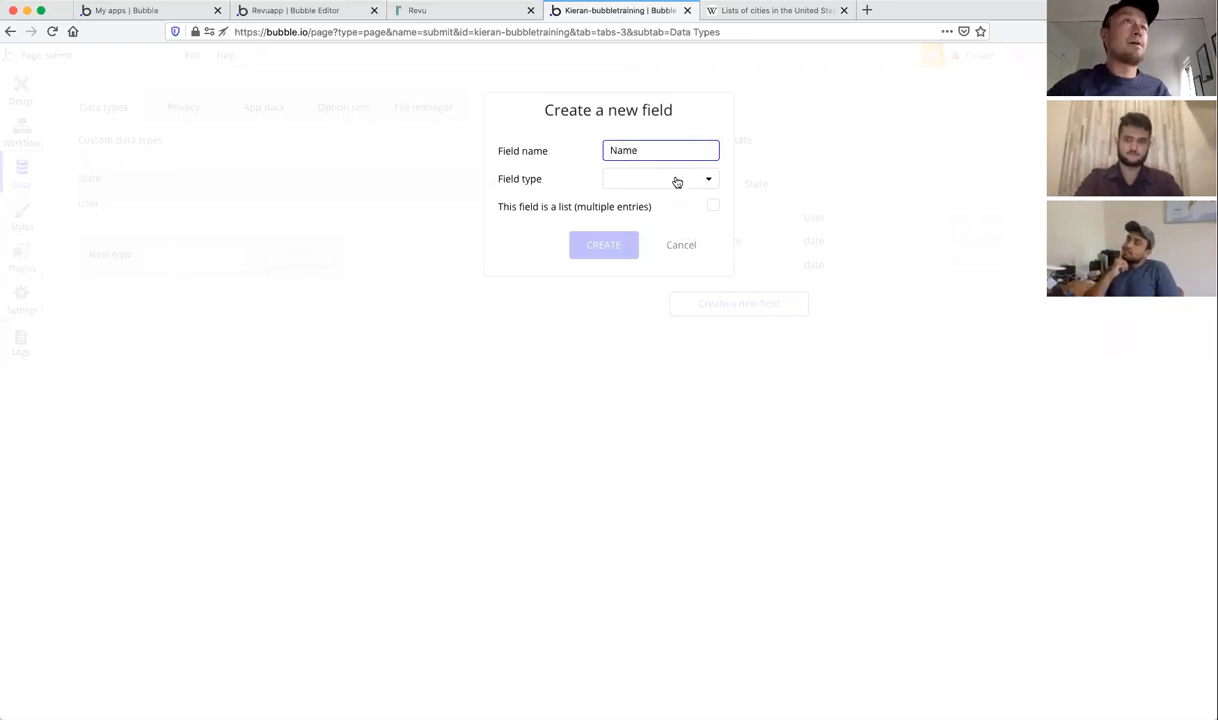
left_click(677, 182)
scroll(669, 226, "down", 1)
scroll(667, 225, "up", 1)
left_click(630, 201)
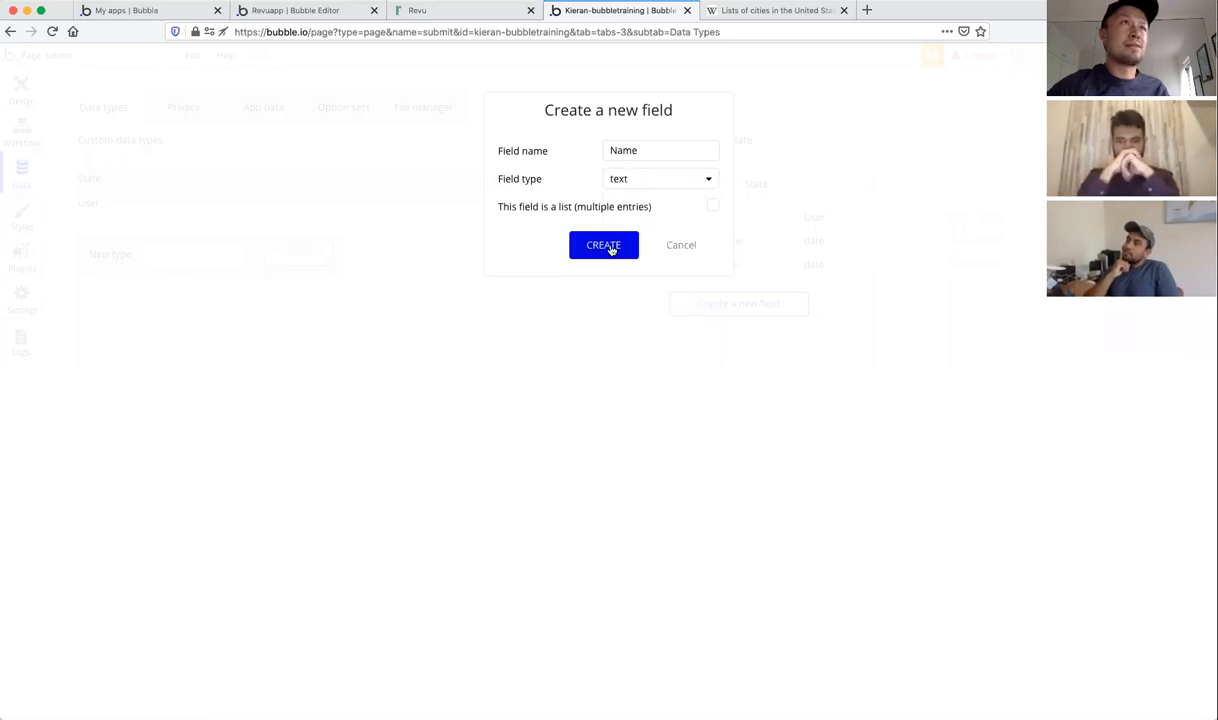
left_click(608, 247)
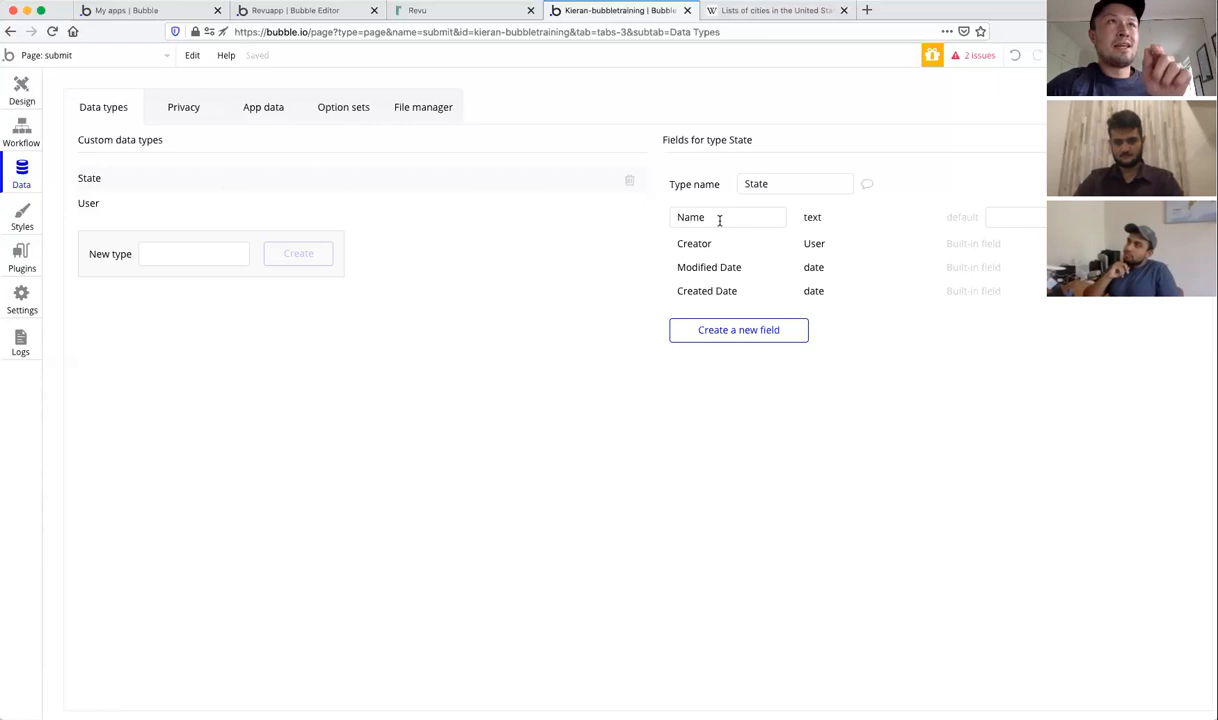
Step: Switch to App data to see the All States and All Users views
mouse_move(717, 221)
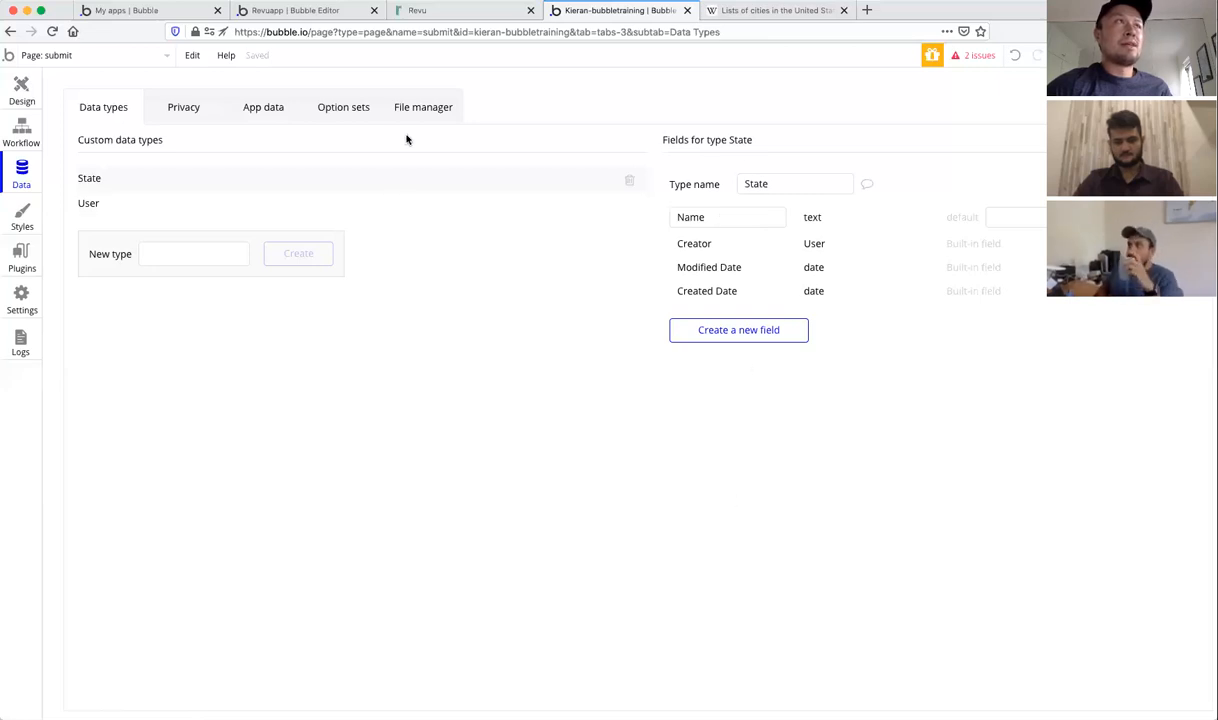
left_click(266, 112)
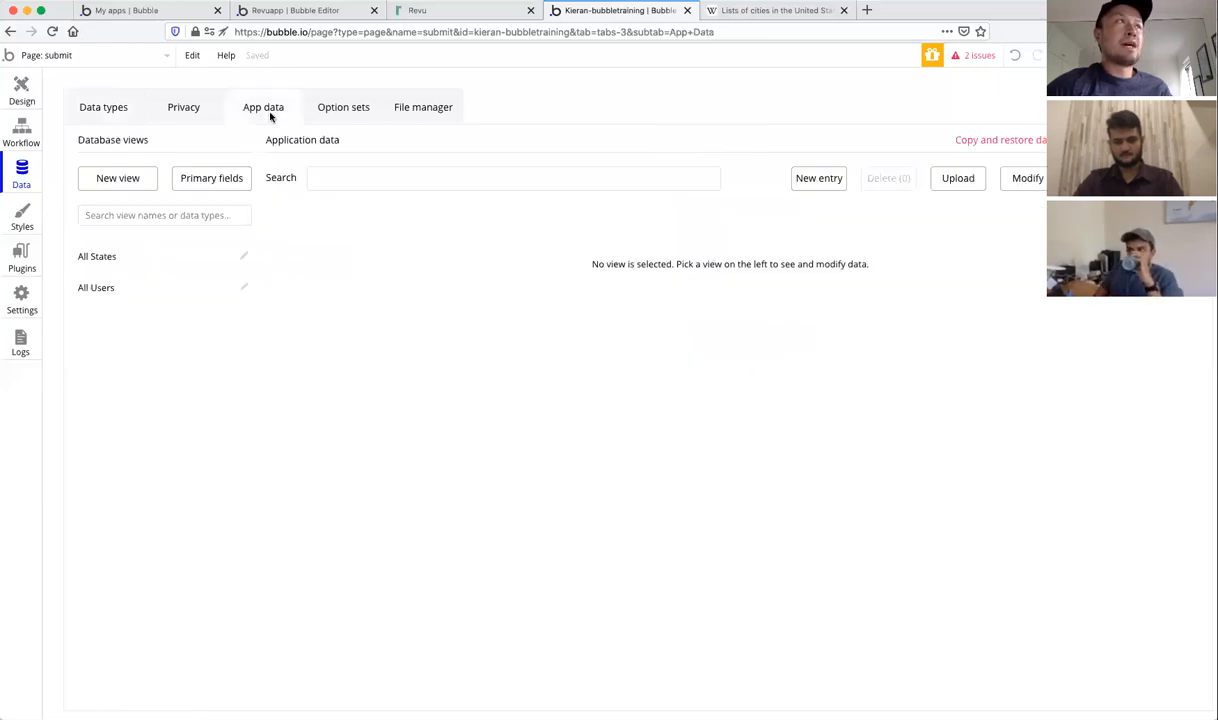
Step: In All States, create a new entry with Name Arizona
left_click(123, 261)
left_click(104, 292)
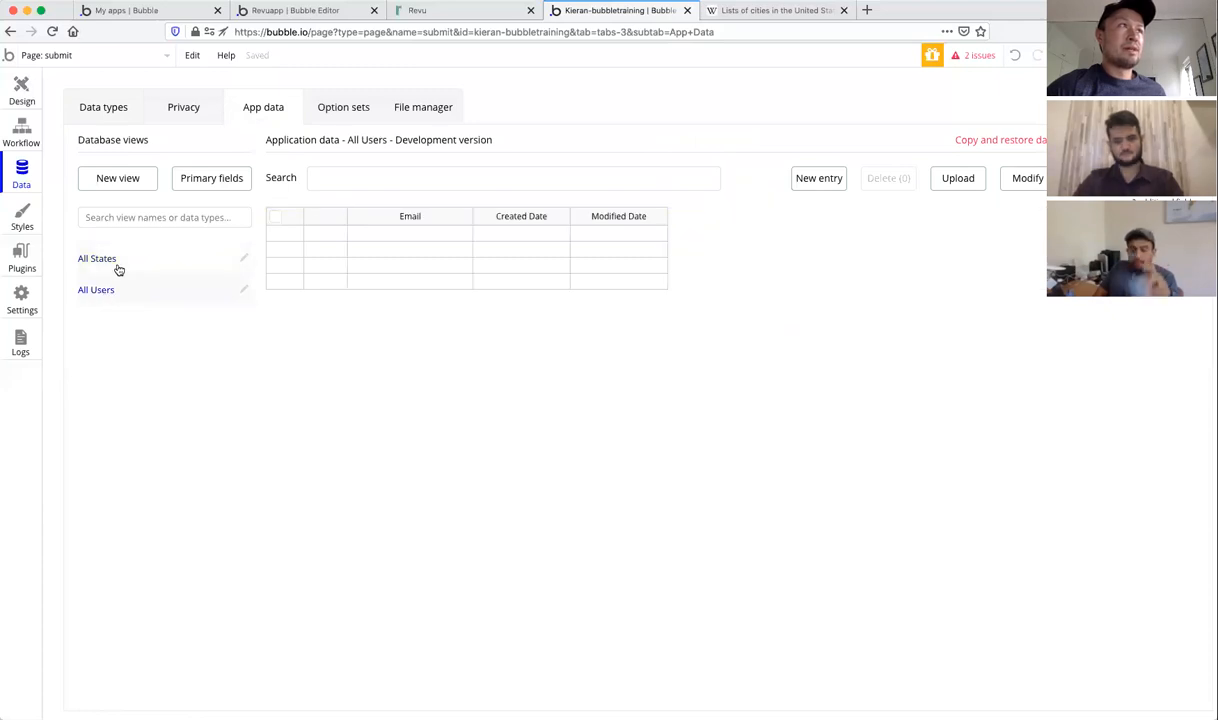
left_click(112, 265)
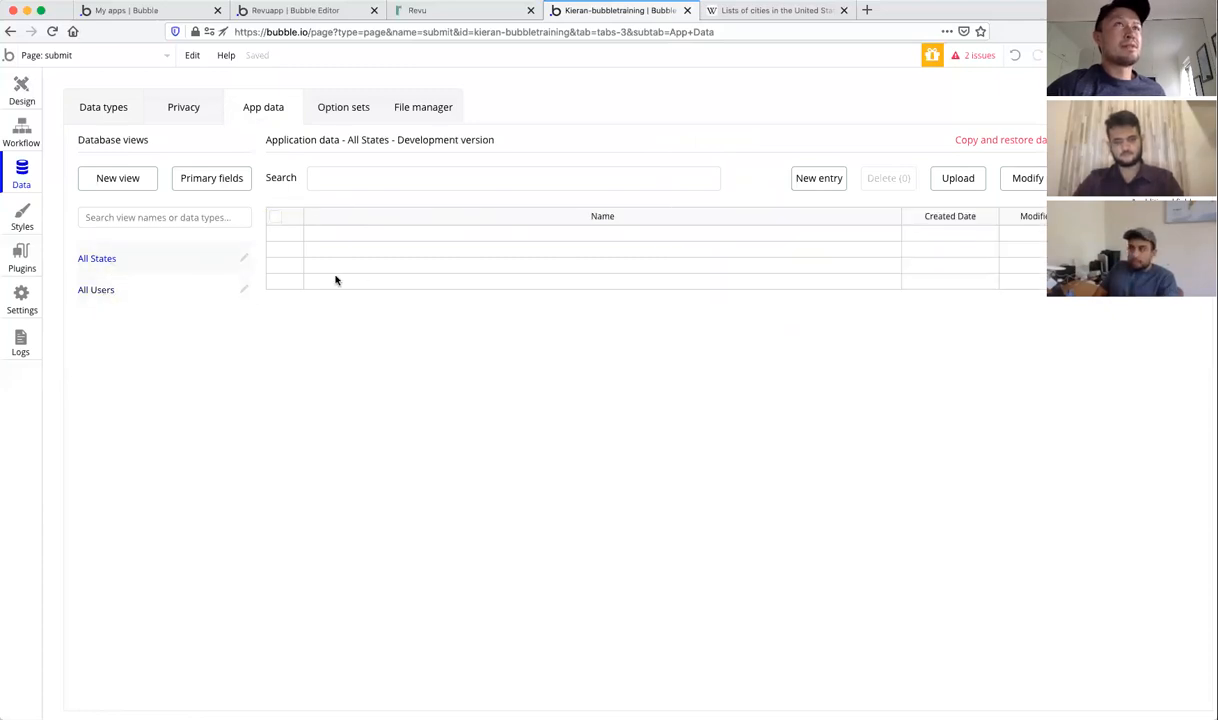
left_click(823, 180)
left_click(225, 148)
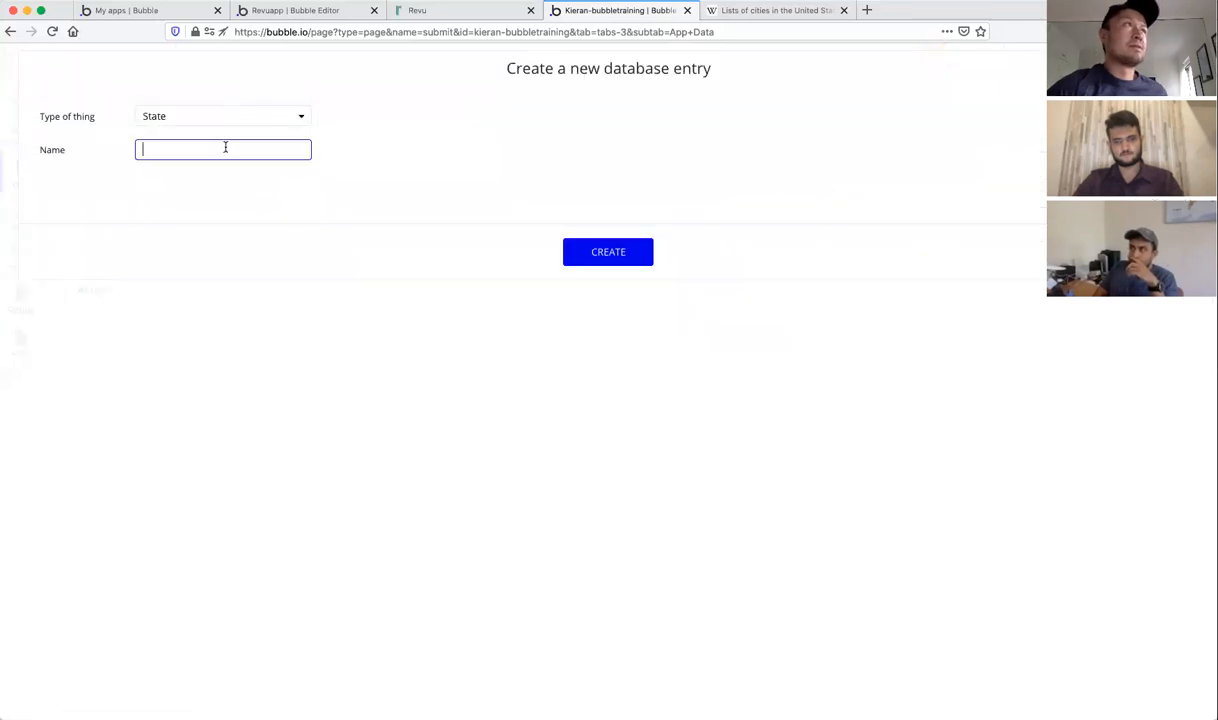
type("Ar")
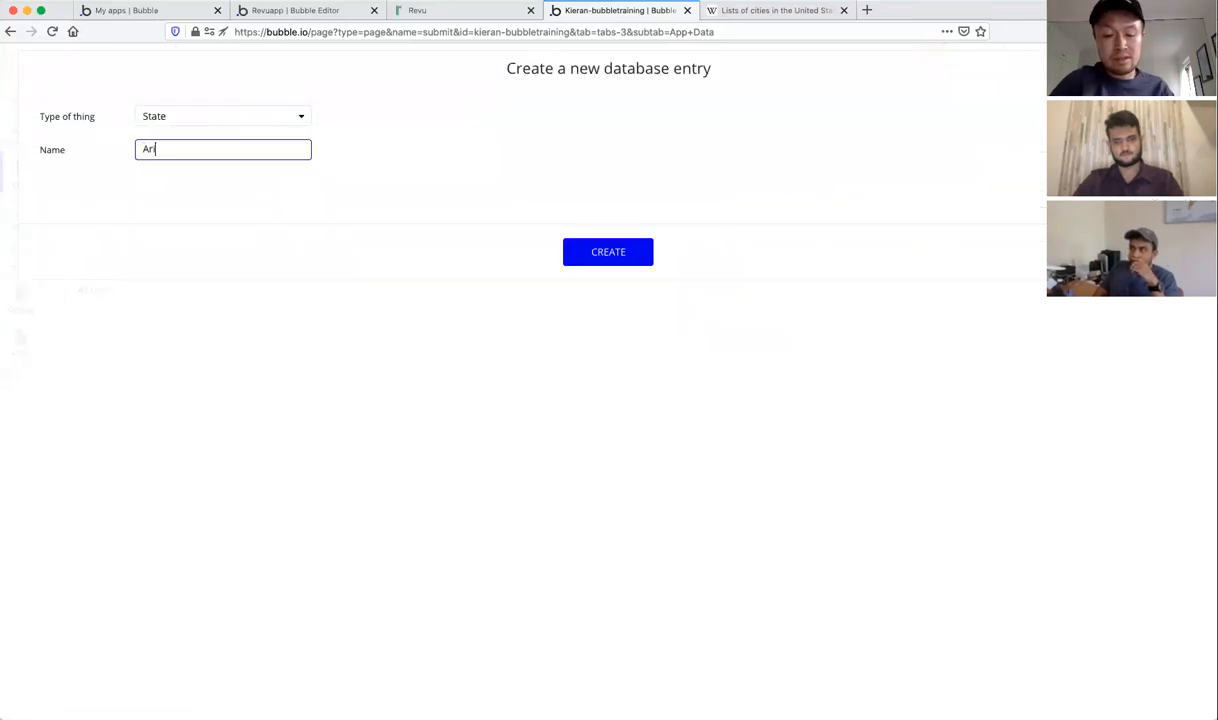
type("izona")
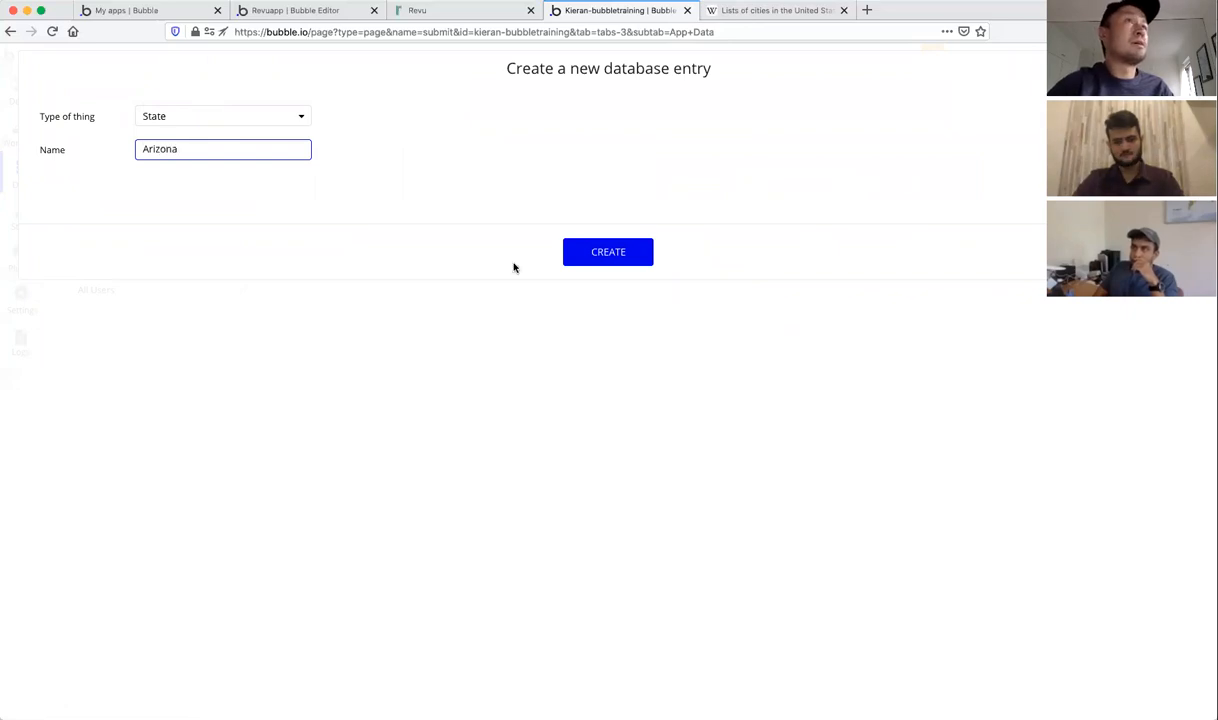
left_click(606, 251)
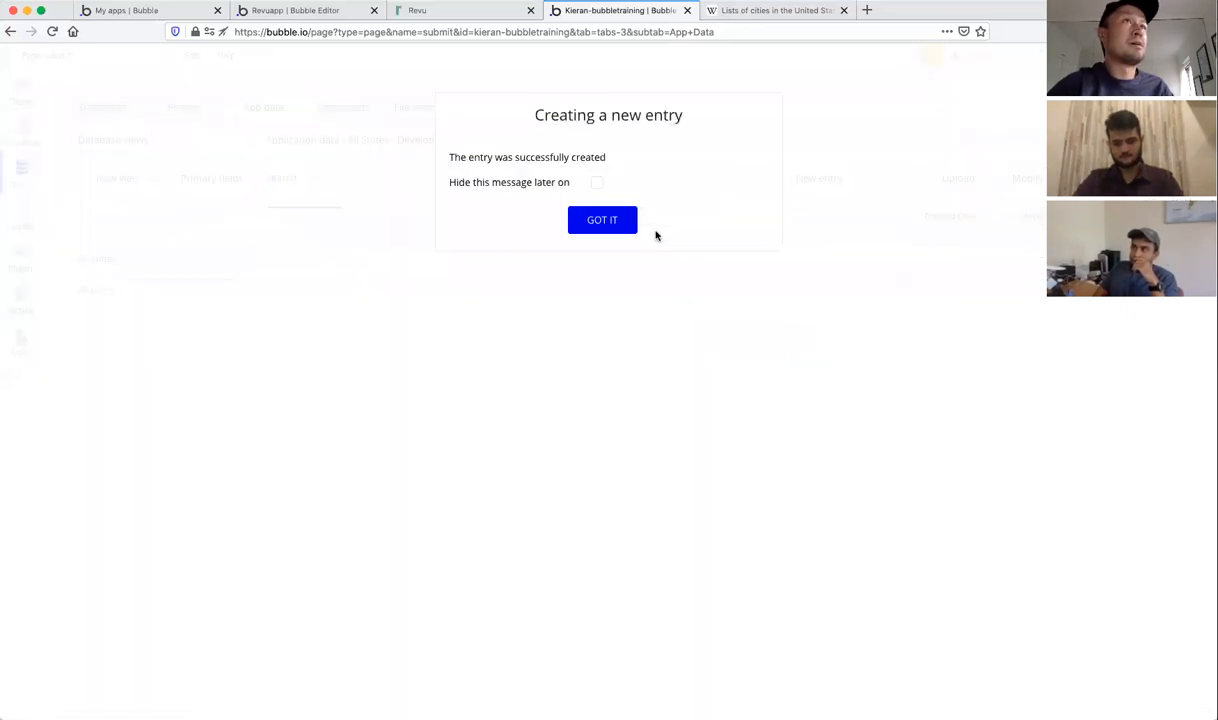
left_click(601, 220)
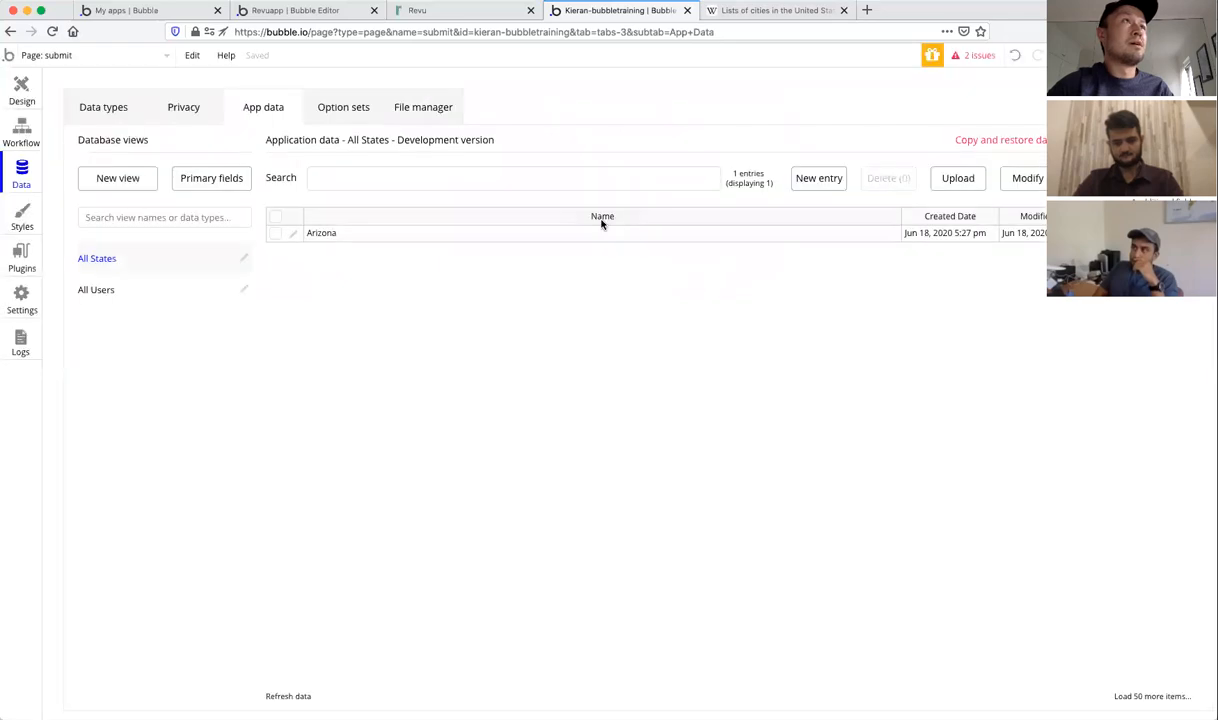
Step: Create an Arkansas State entry, then try CSV upload and cancel the upgrade prompt
left_click(816, 178)
left_click(183, 151)
type("Arkansas")
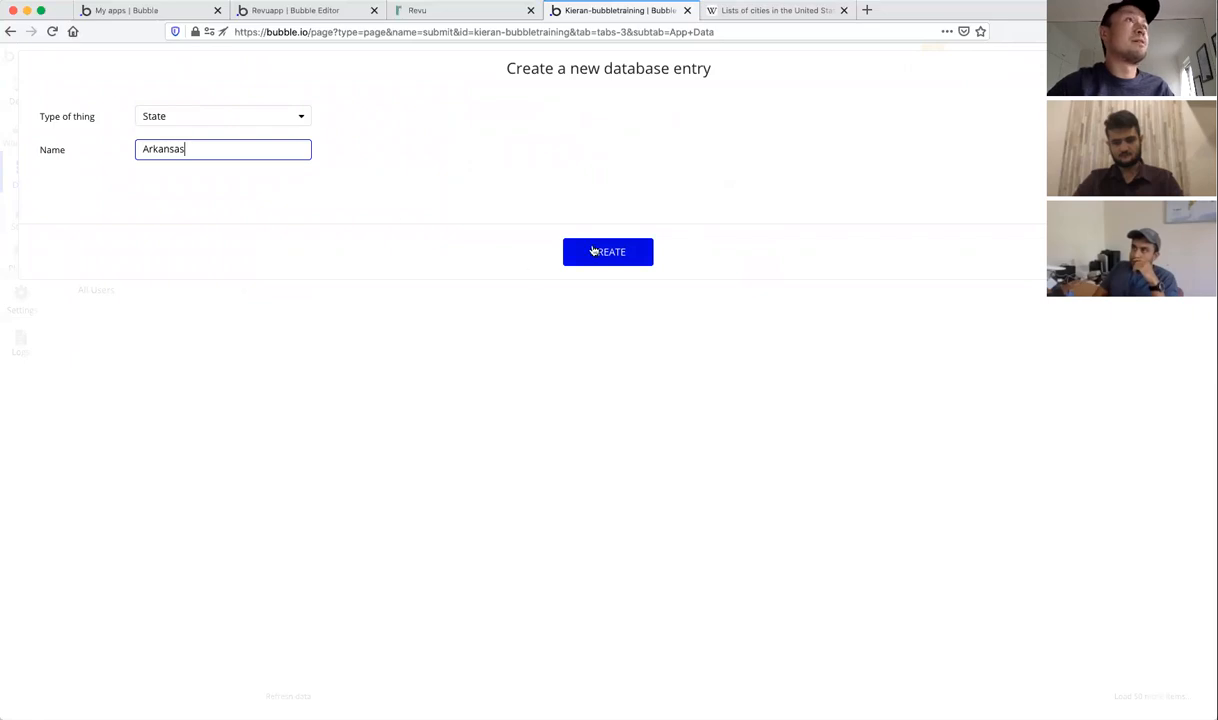
left_click(593, 251)
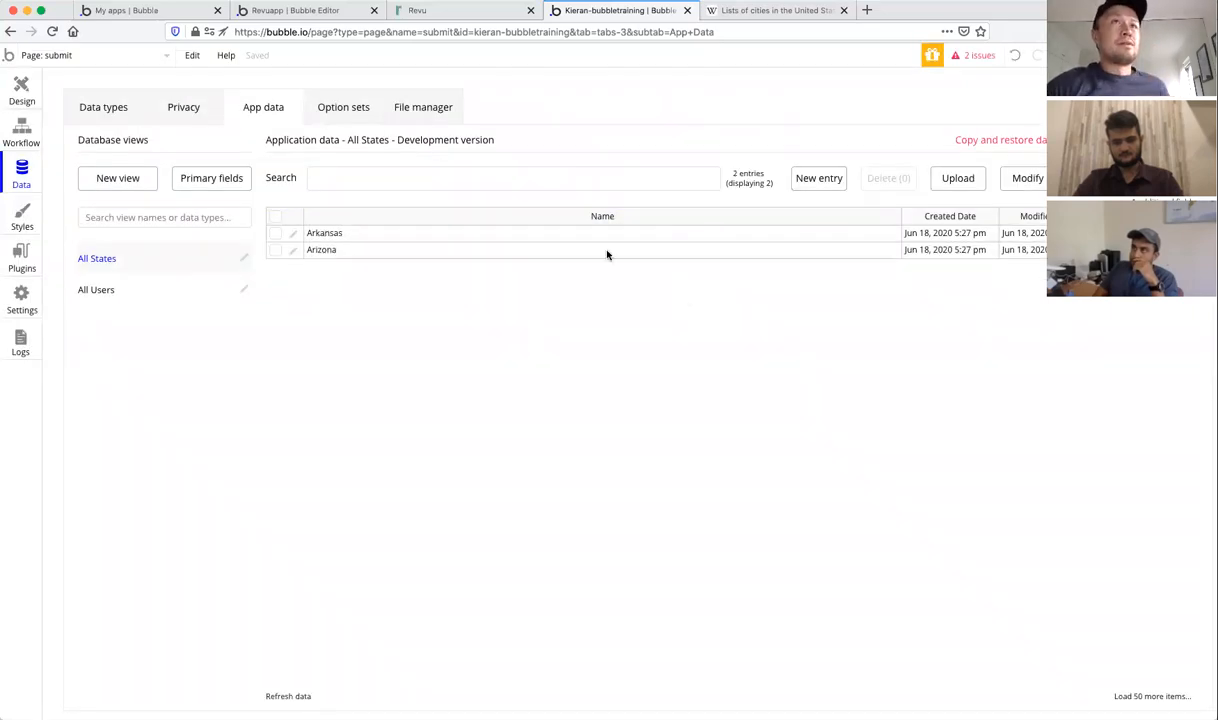
left_click(958, 179)
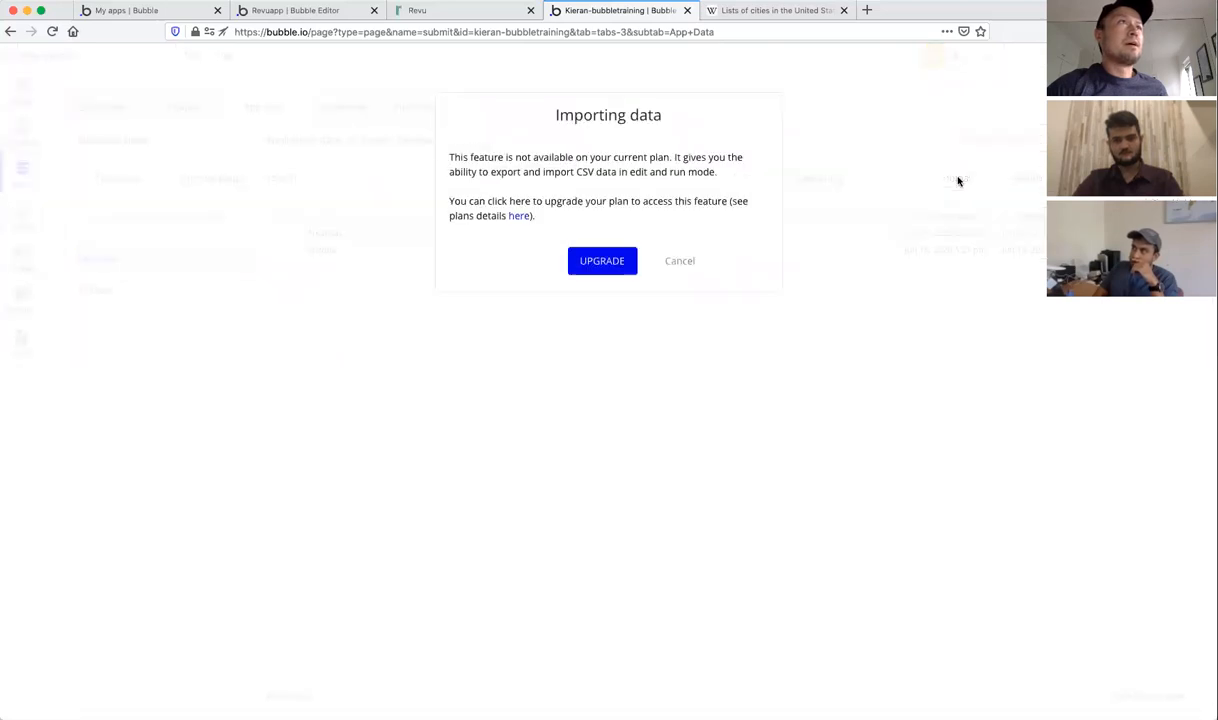
left_click(679, 263)
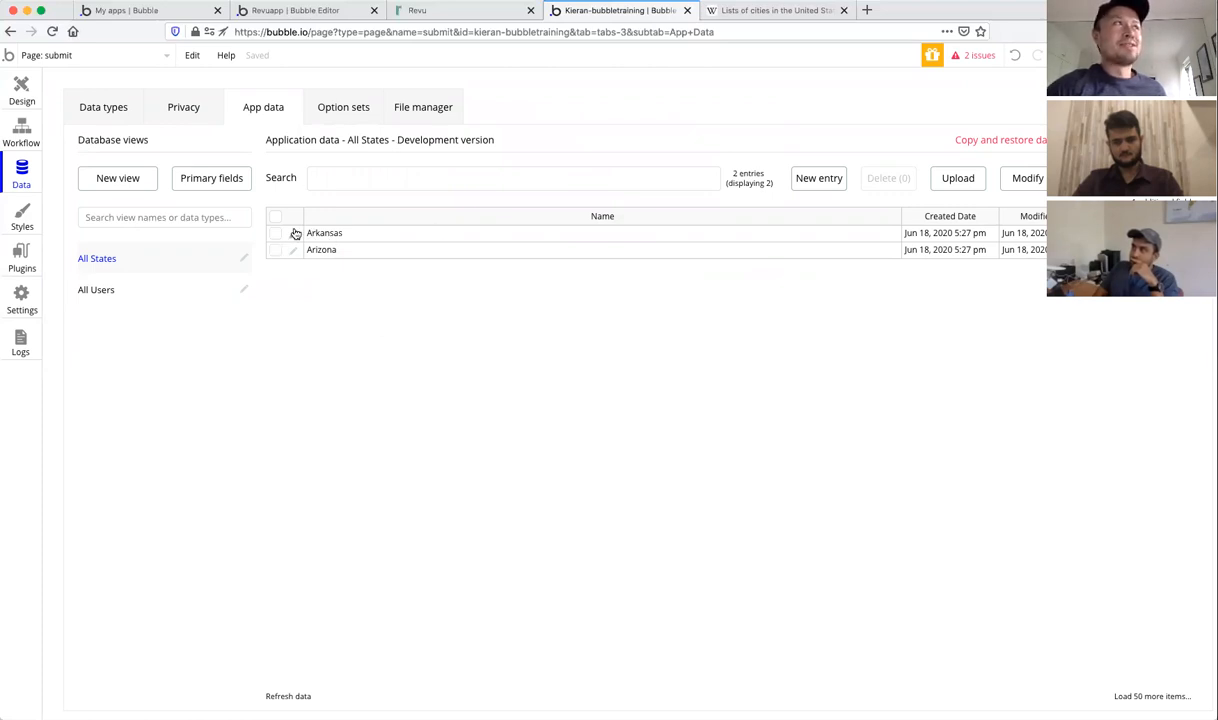
Step: In Design, change the City dropdown's placeholder to State and its type of choices to State
left_click(17, 100)
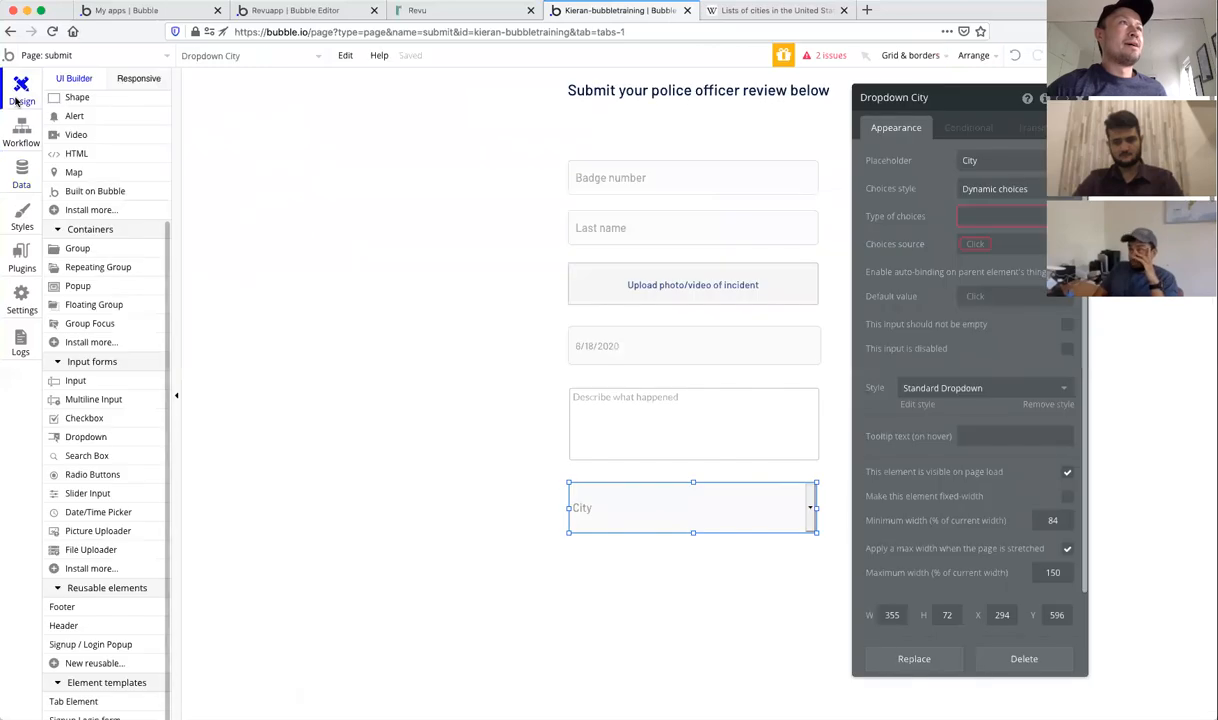
double_click(988, 162)
type("State")
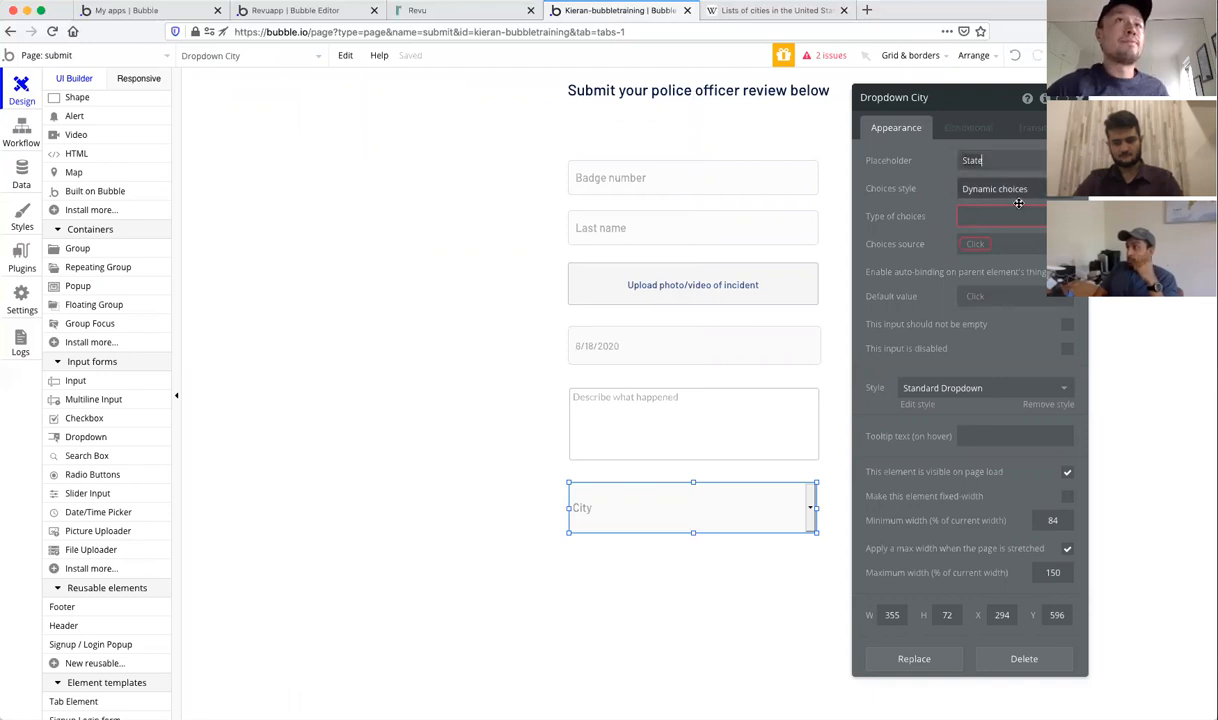
left_click(1000, 216)
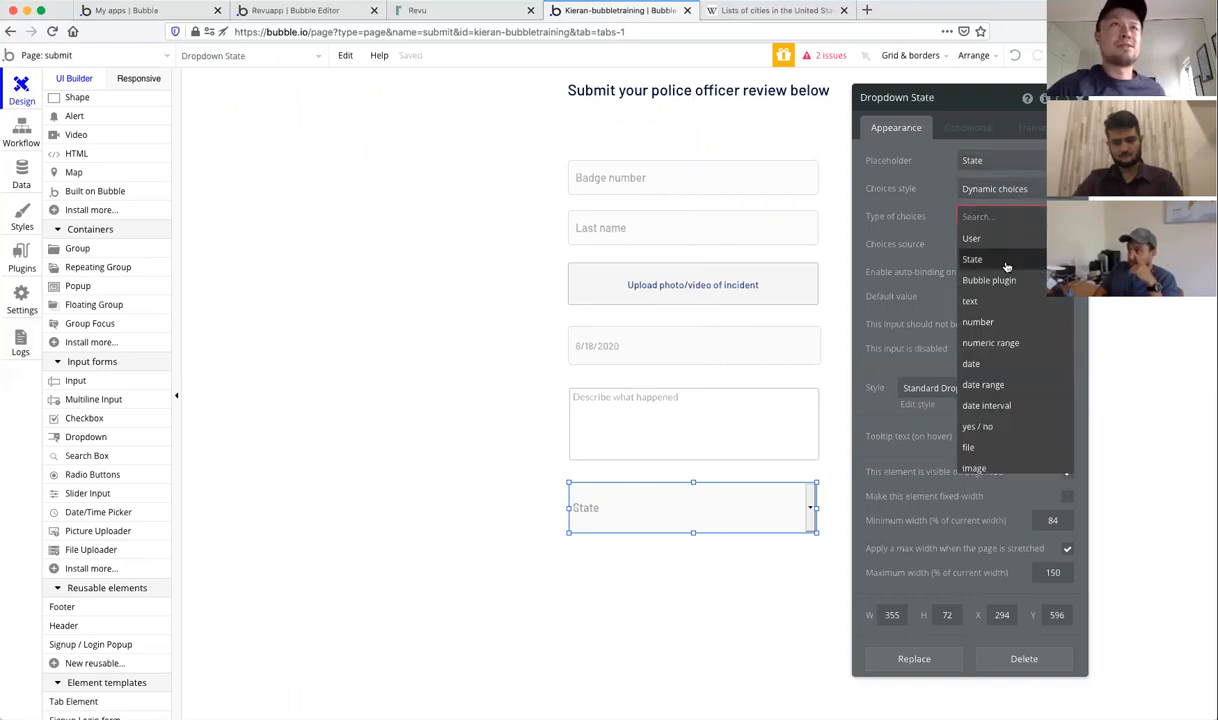
left_click(1005, 262)
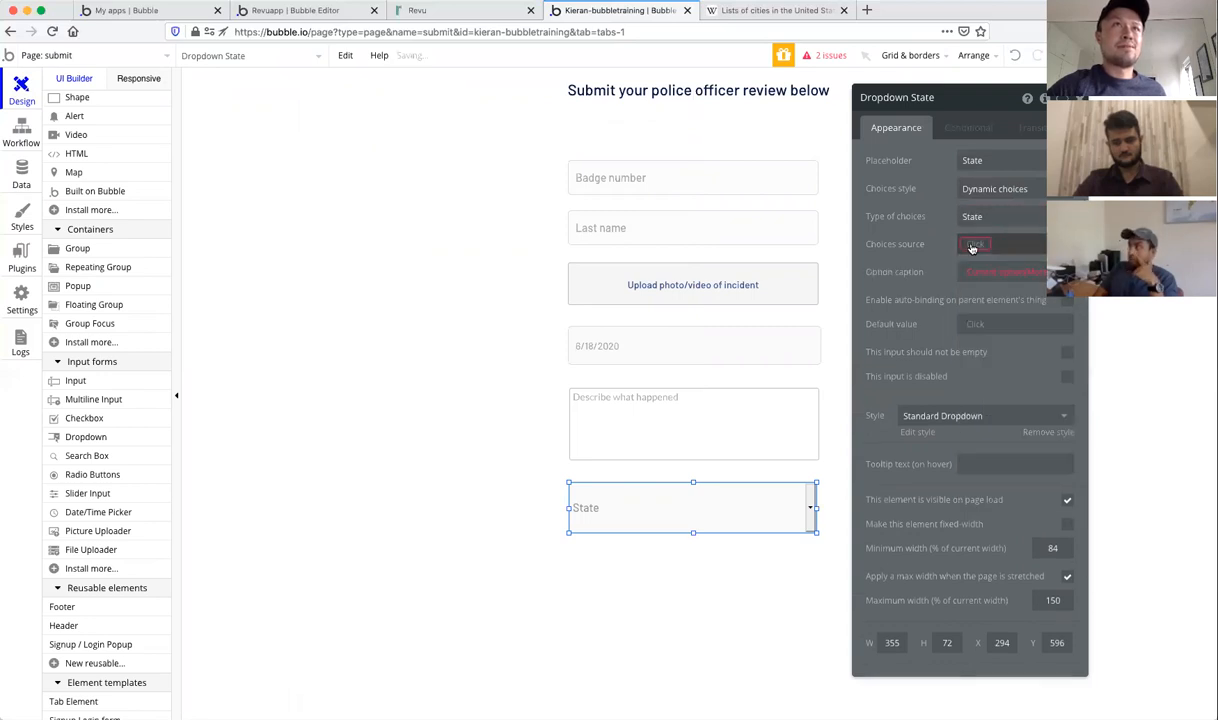
left_click(969, 243)
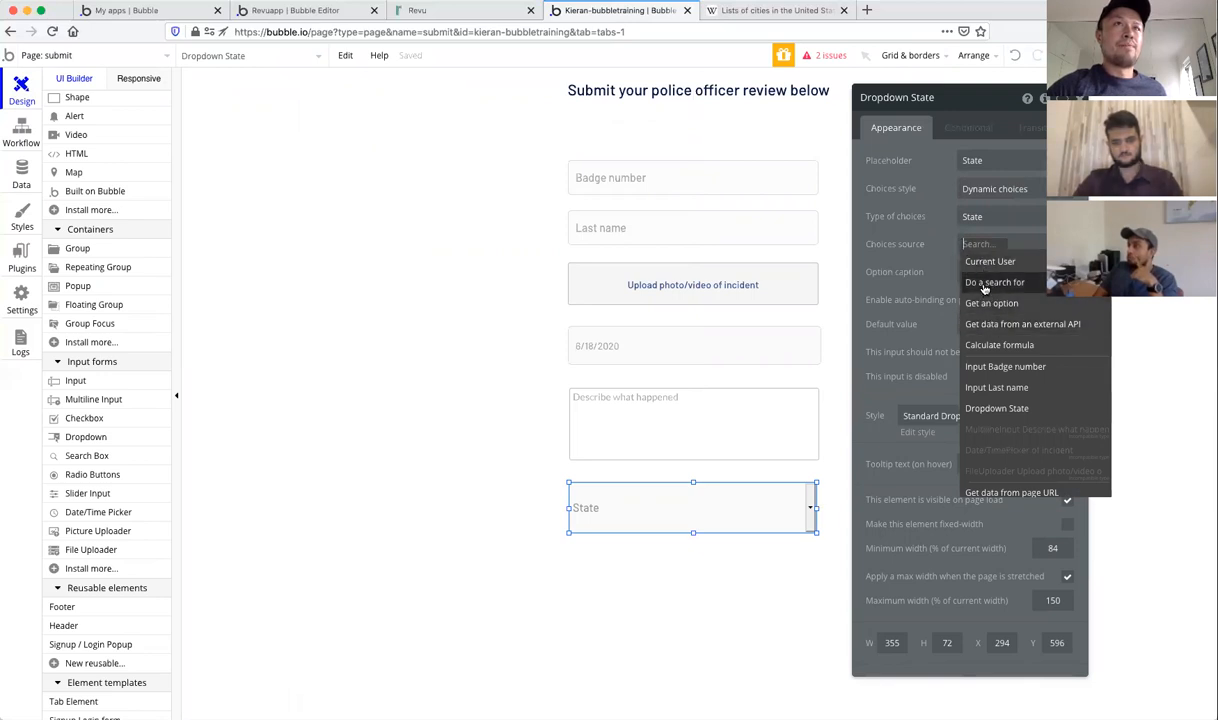
Step: Source the dropdown's choices from Do a search for States, sorted by Name
left_click(985, 284)
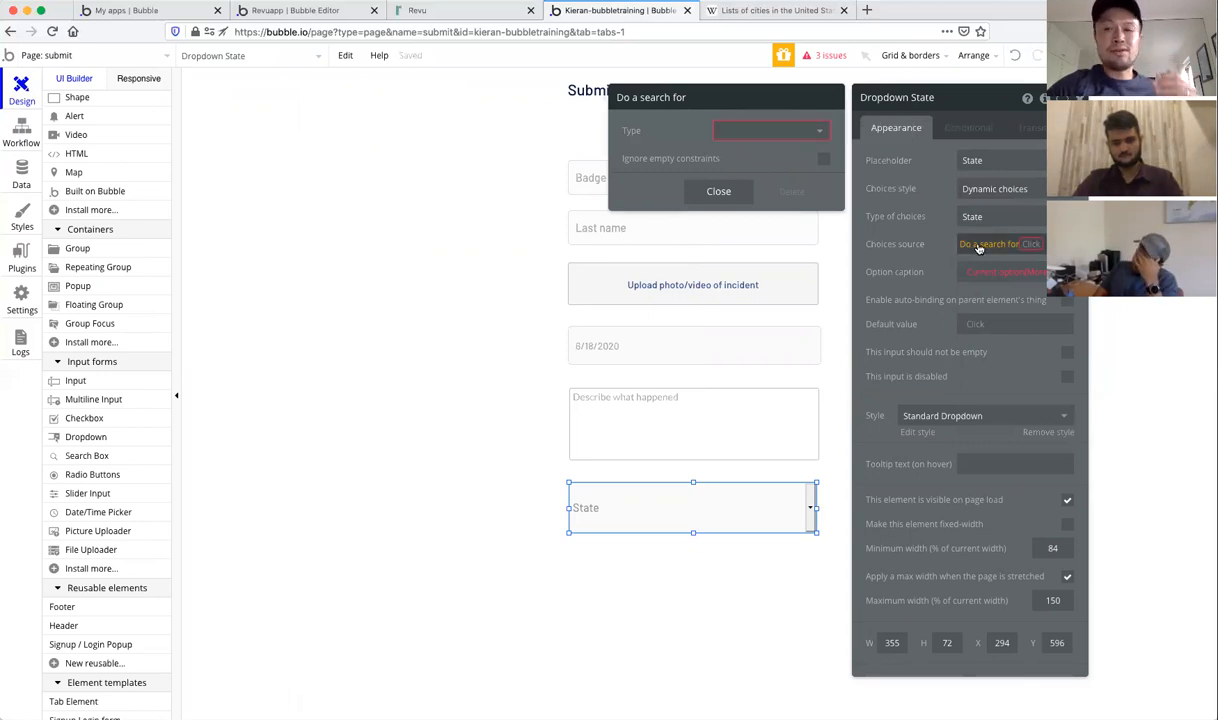
left_click(801, 137)
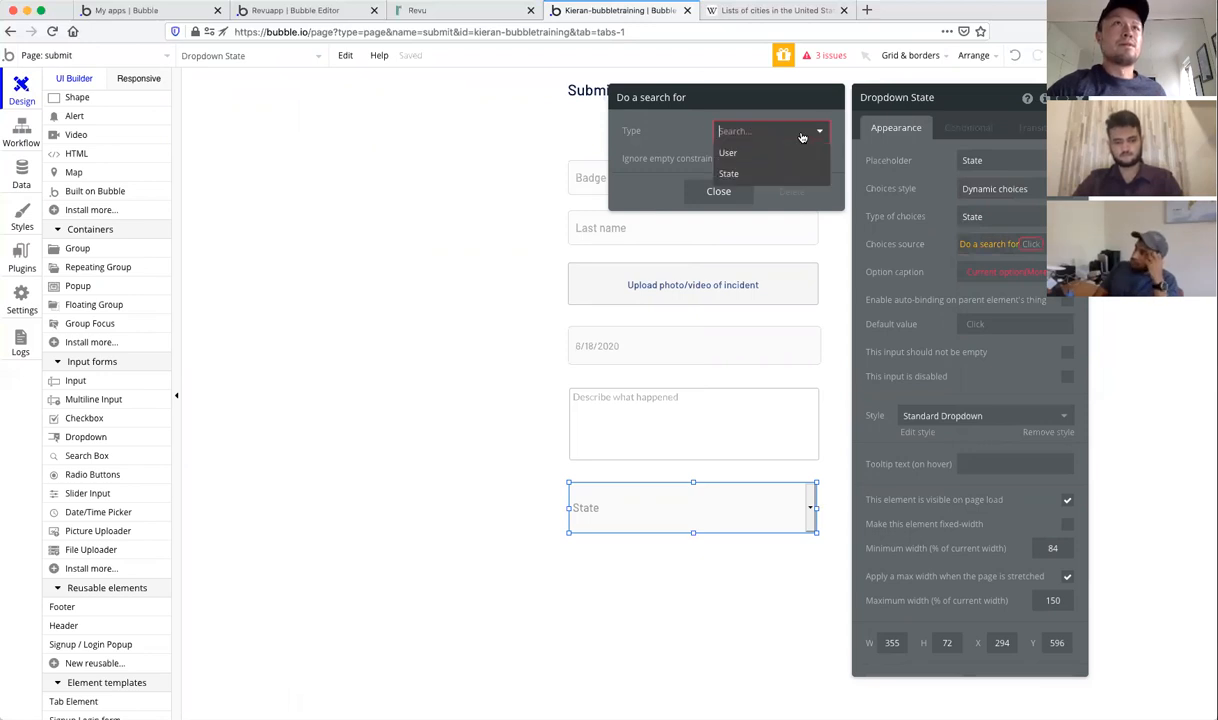
left_click(740, 170)
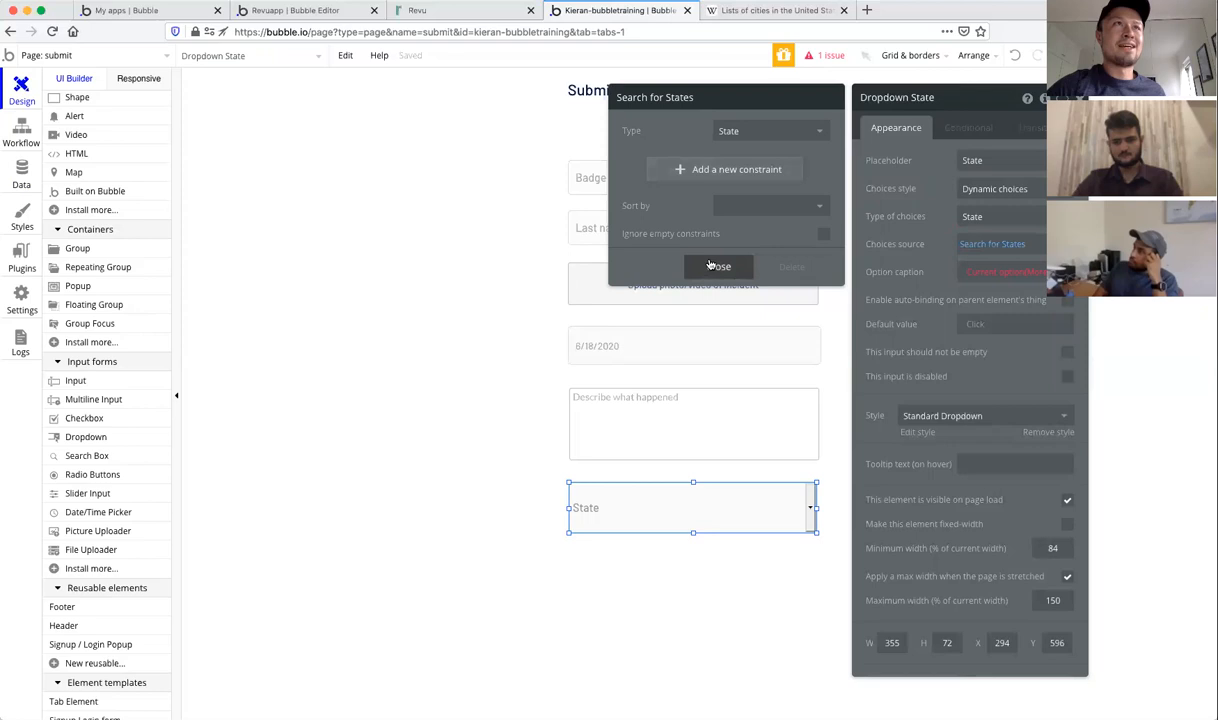
left_click(767, 201)
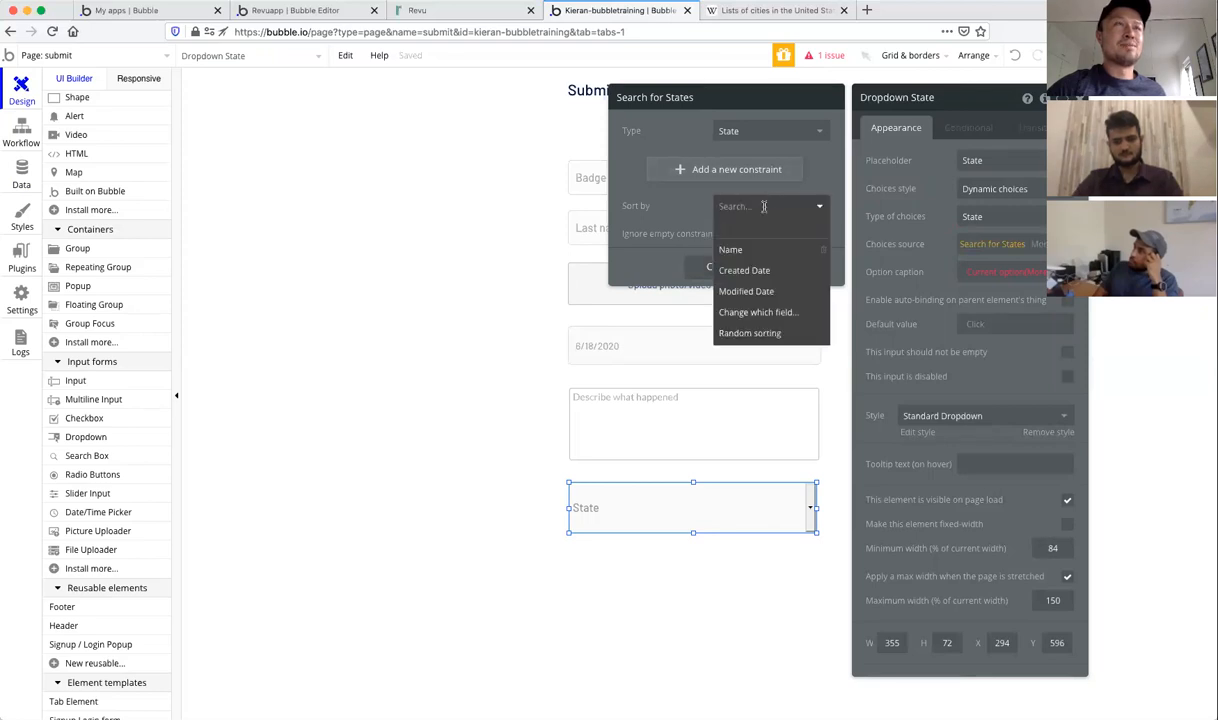
left_click(734, 248)
left_click(718, 235)
left_click(690, 231)
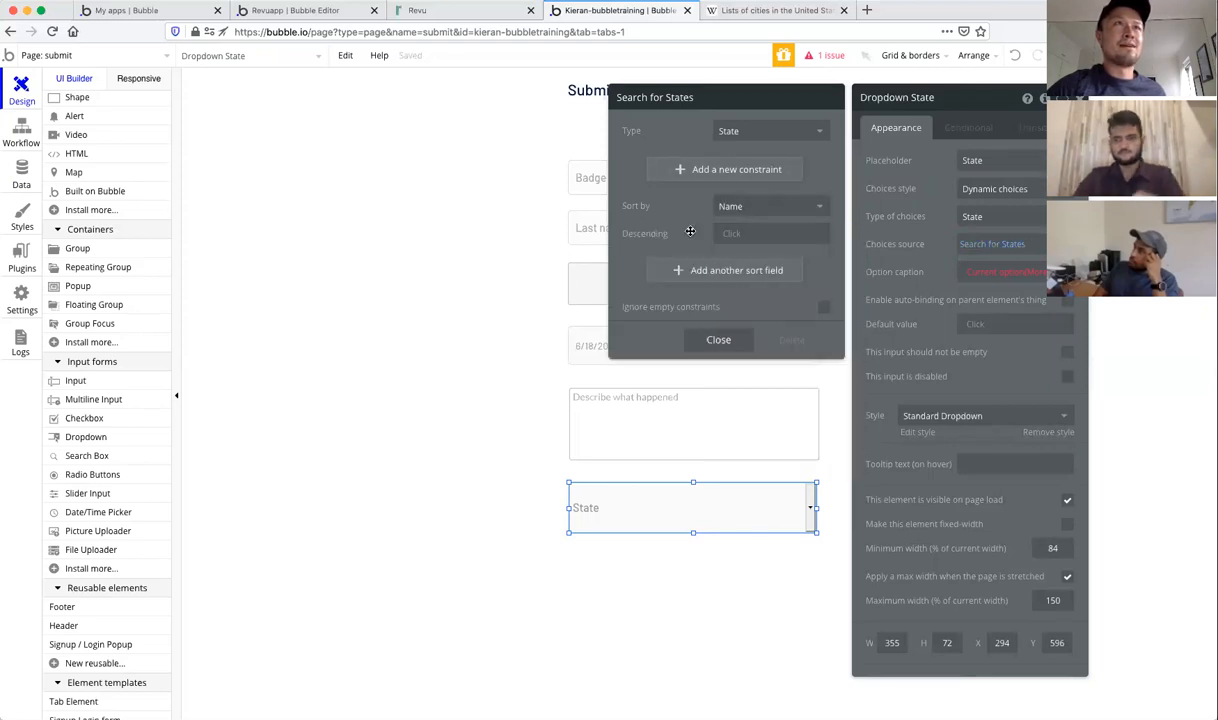
left_click(727, 341)
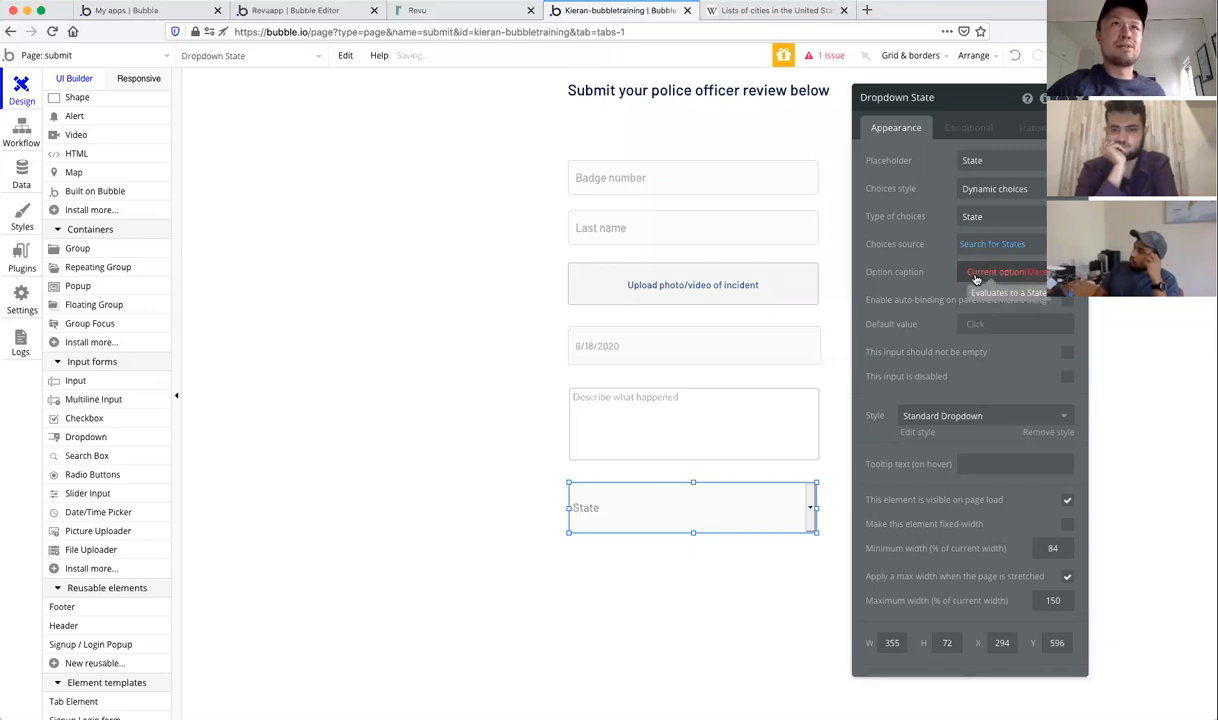
Step: Set the option caption to Current option's Name and close the properties
left_click(1040, 273)
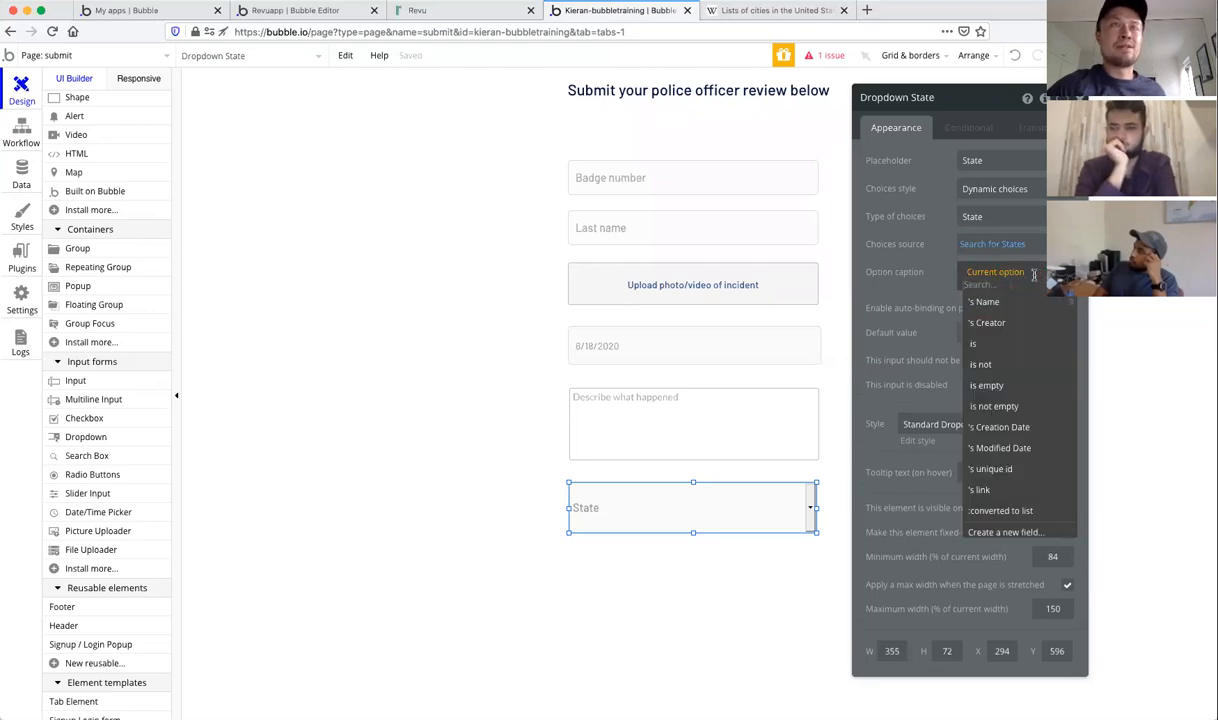
left_click(985, 302)
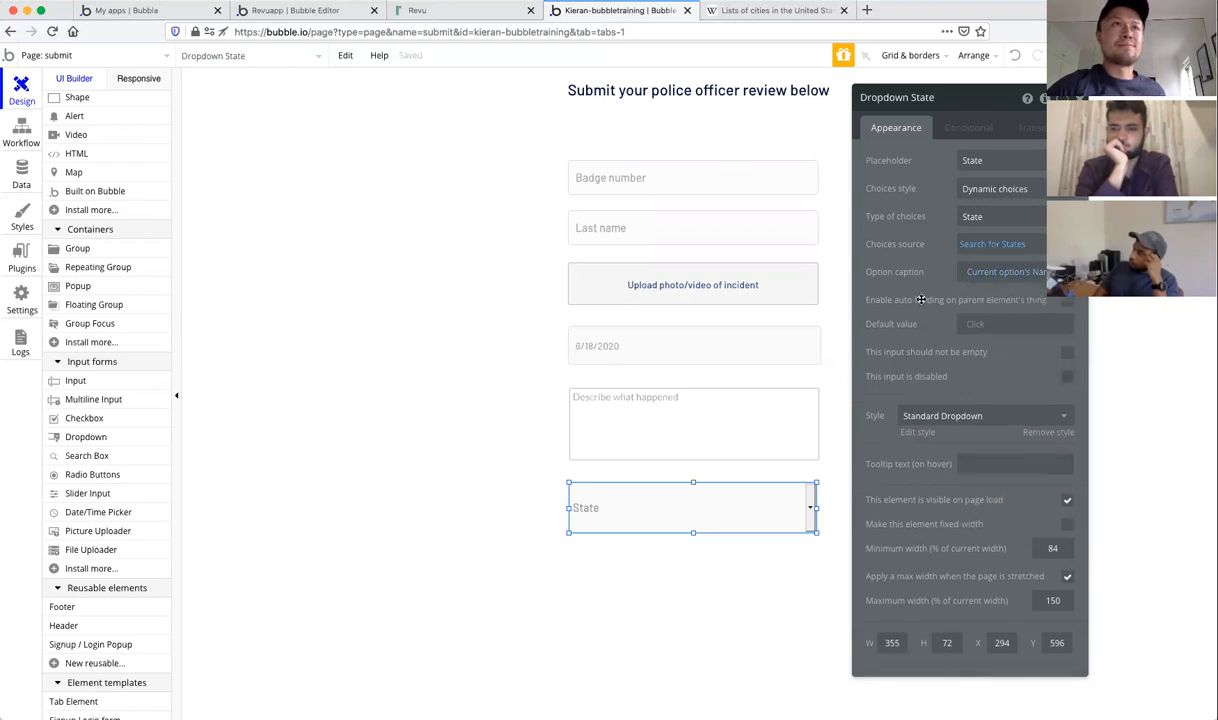
key("Escape")
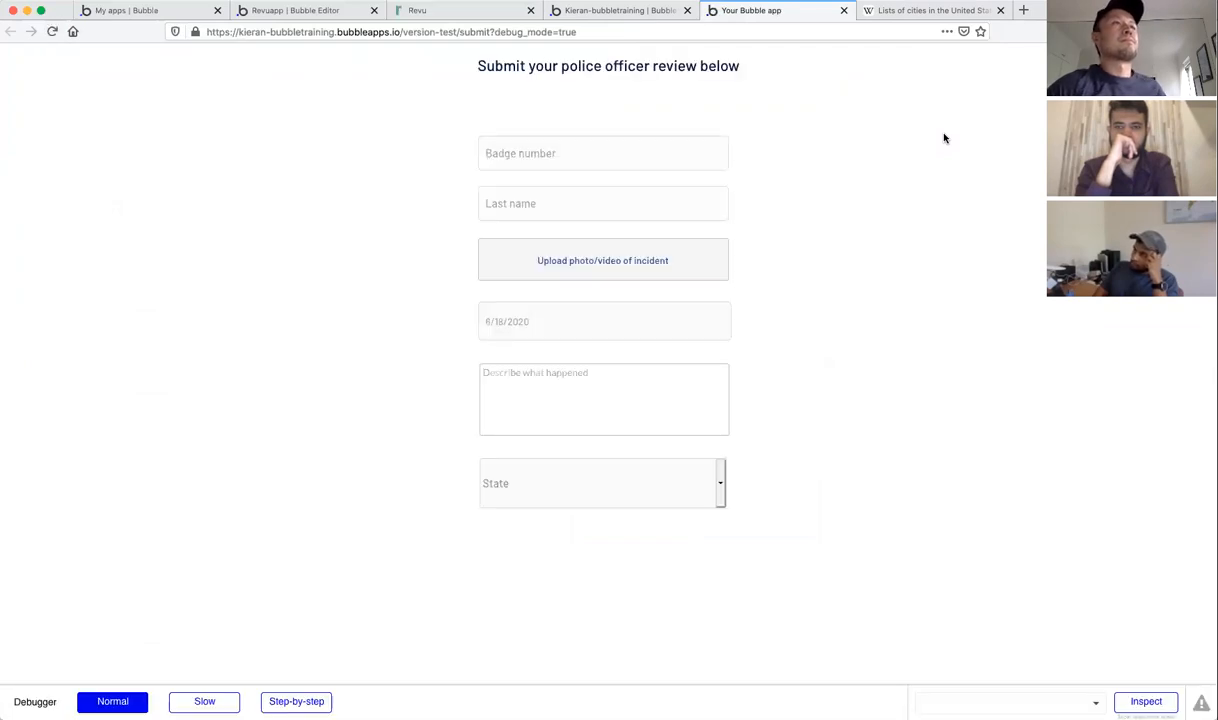
Step: Check that the previewed State dropdown lists Arizona and Arkansas, then go back to the editor
left_click(721, 492)
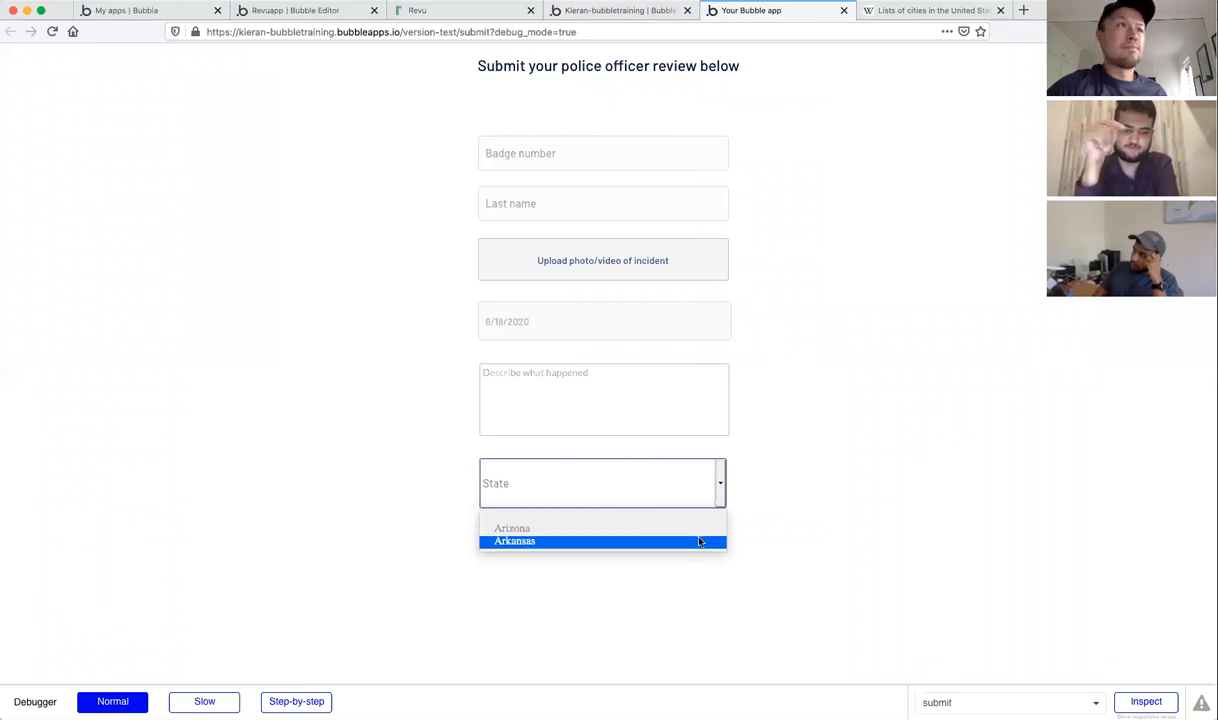
left_click(789, 443)
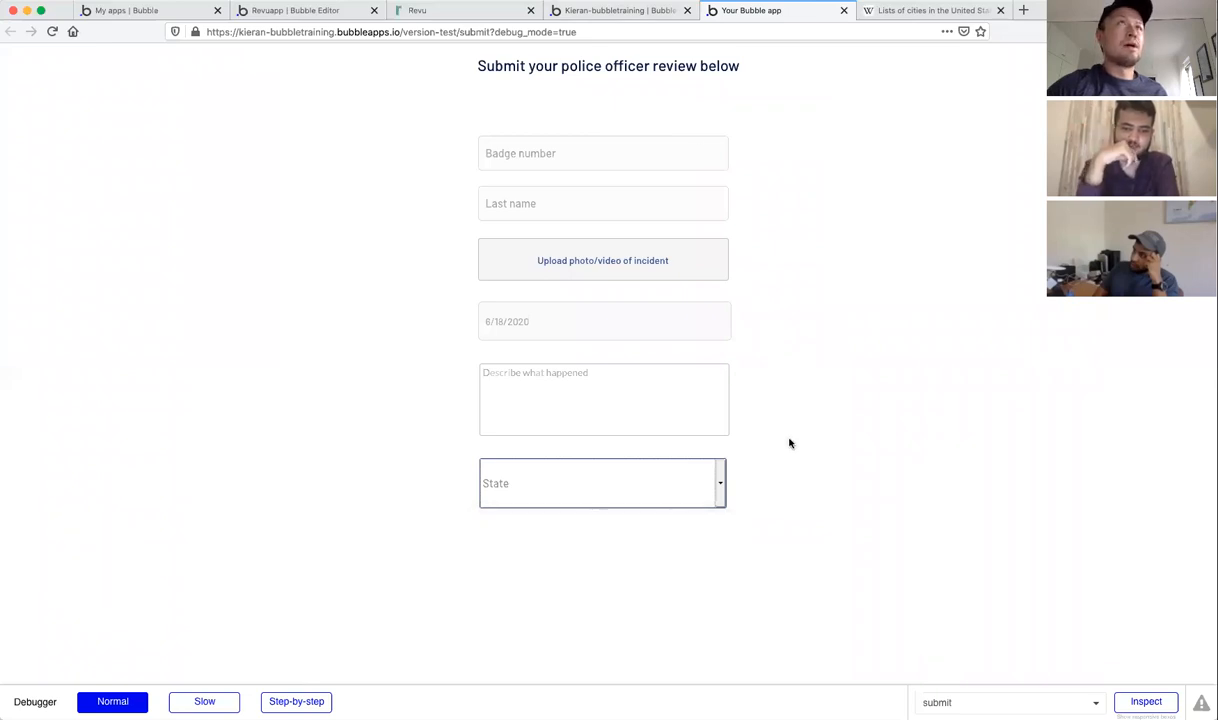
left_click(635, 12)
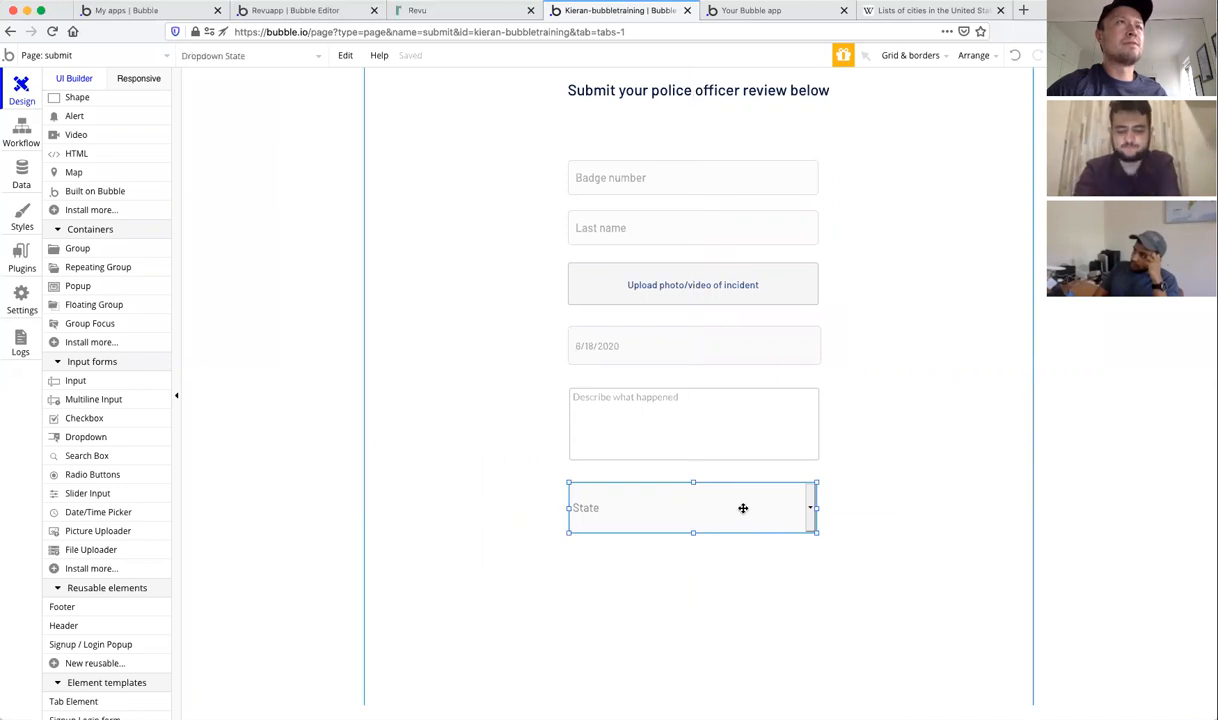
Step: Reopen the State dropdown's Search for States and remove a trial Name constraint
double_click(764, 410)
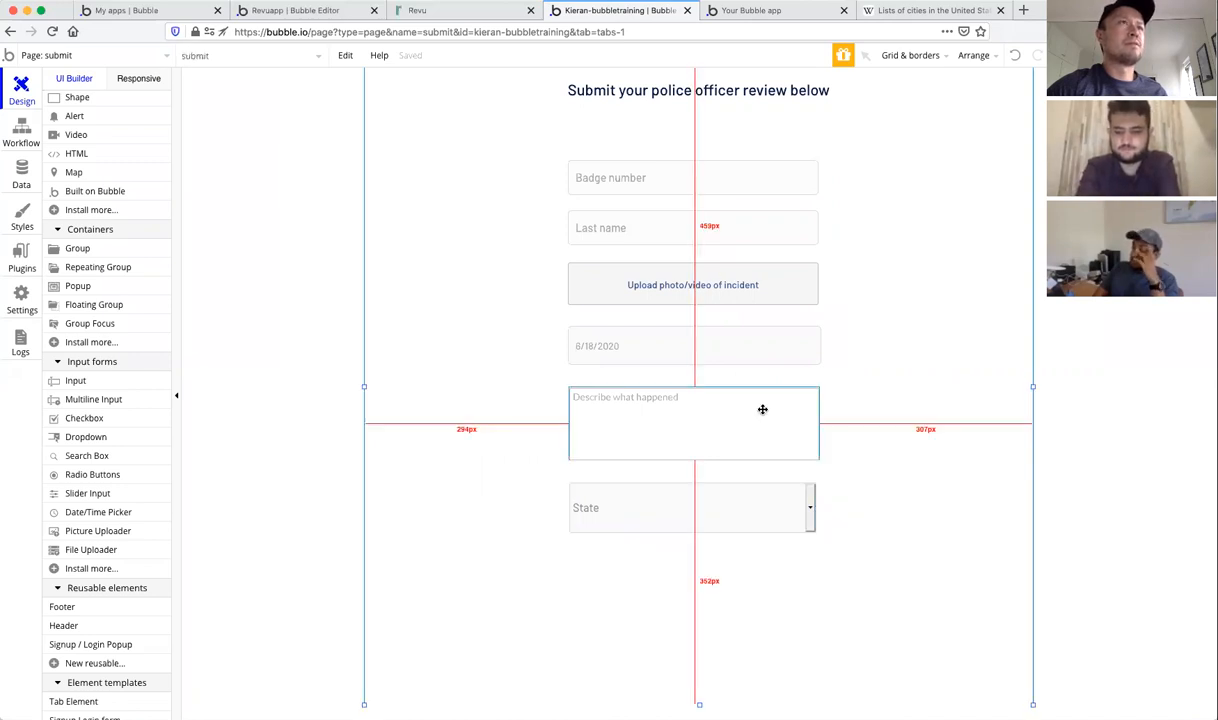
double_click(775, 520)
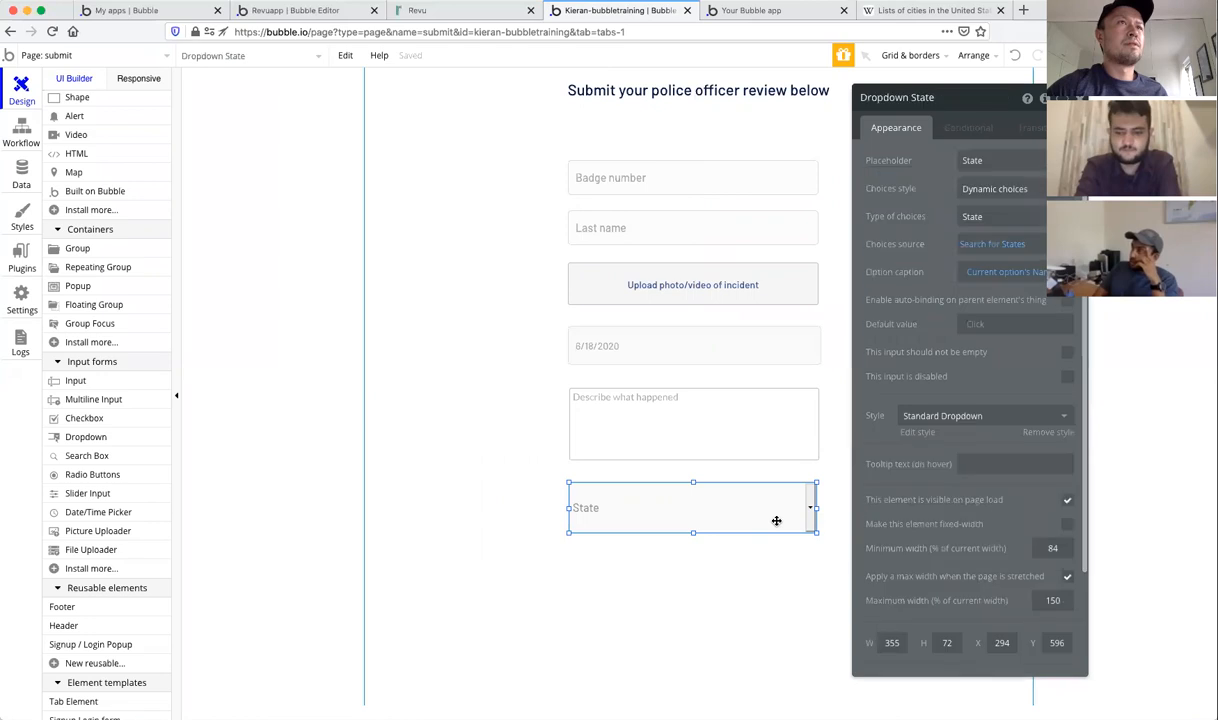
left_click(1000, 245)
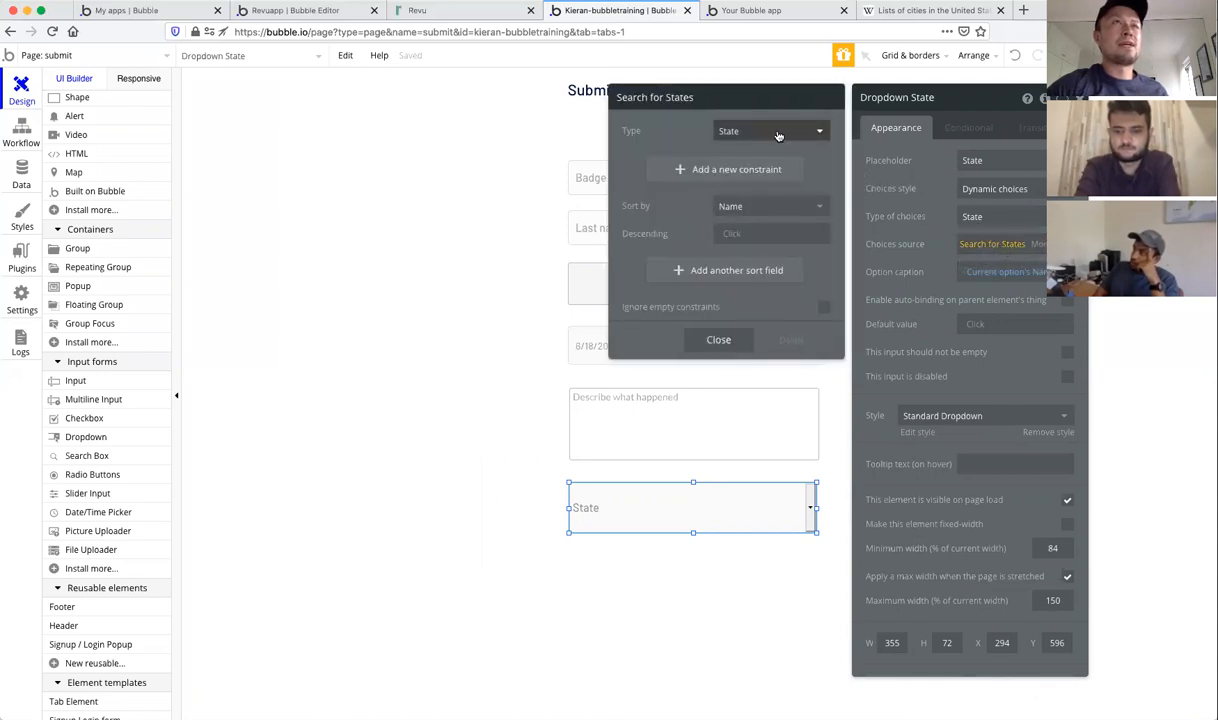
left_click(759, 170)
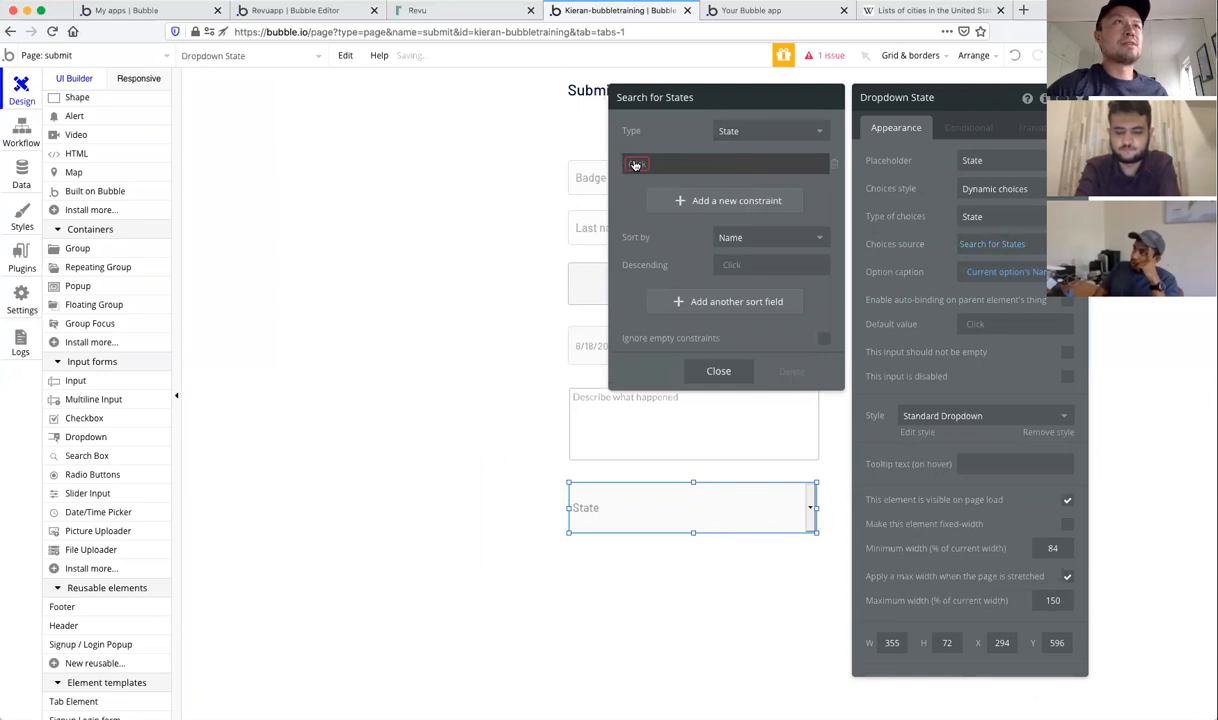
left_click(635, 165)
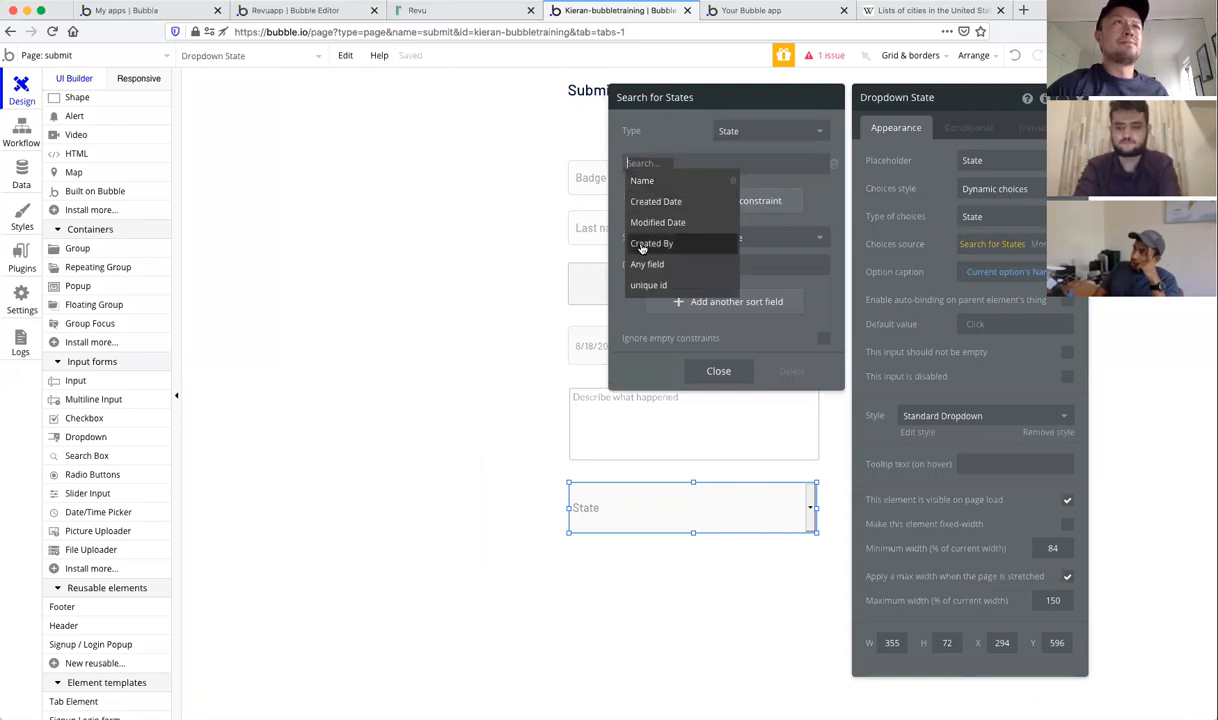
left_click(642, 181)
left_click(662, 166)
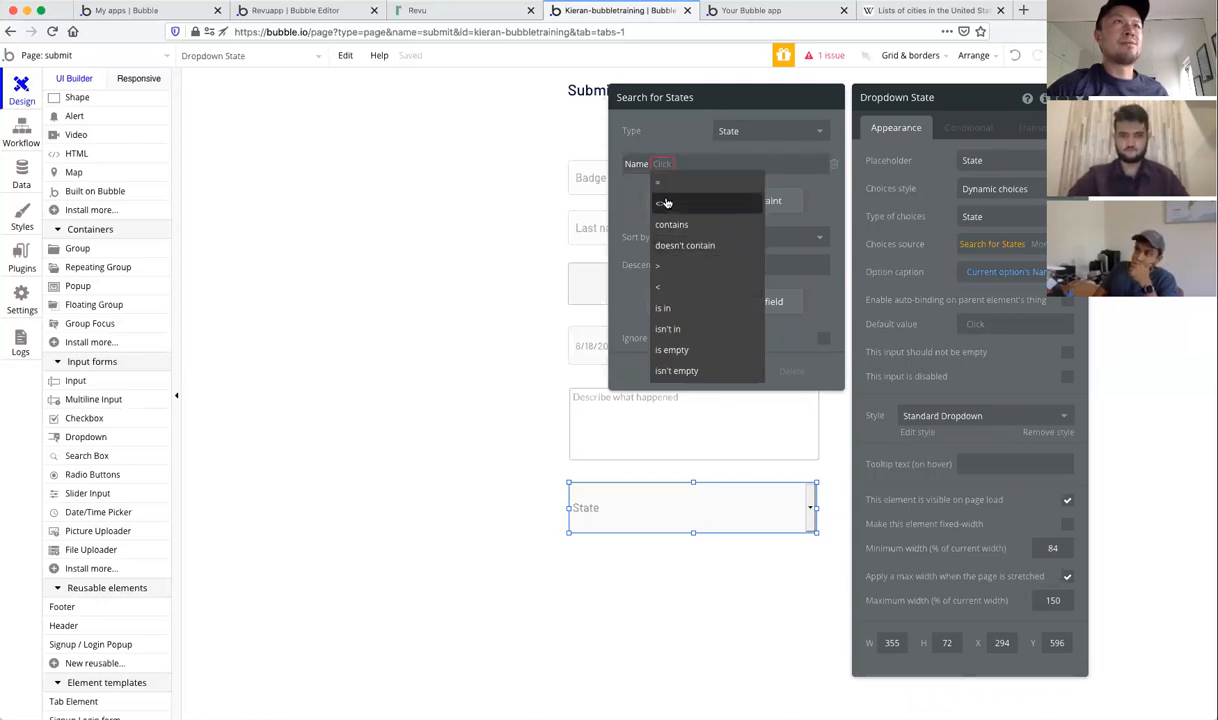
left_click(834, 165)
left_click(834, 164)
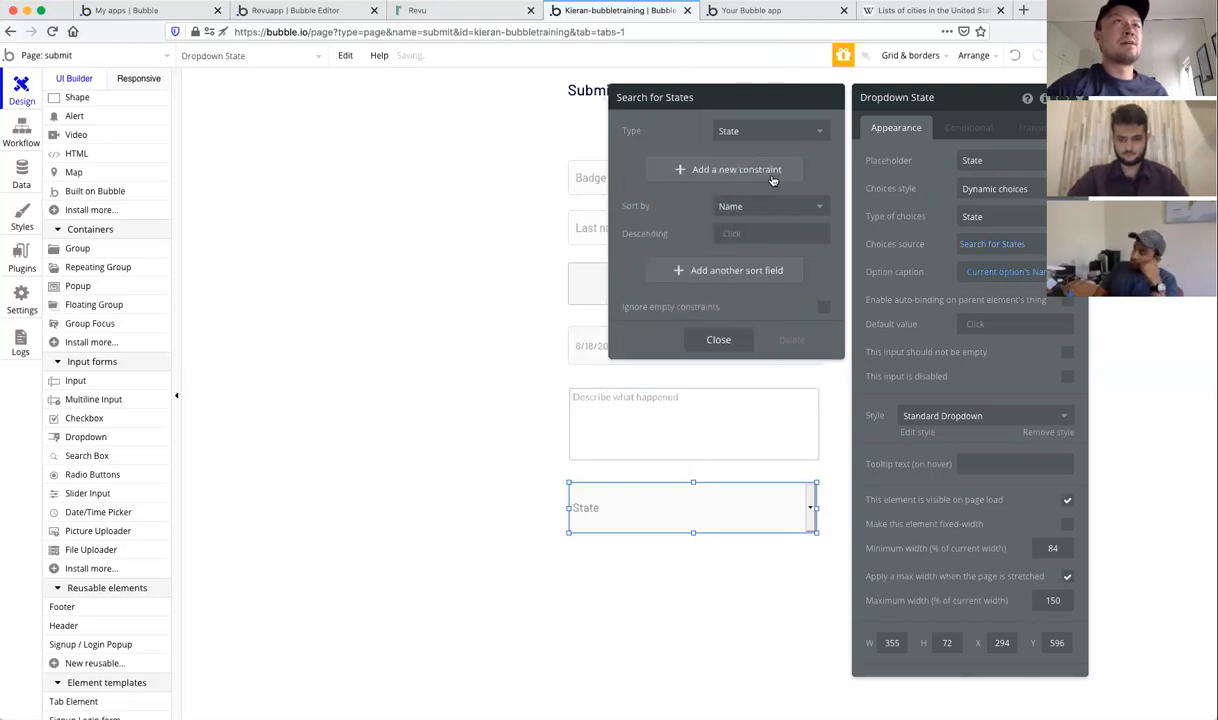
Step: Remove the empty constraint so the search has no filters, and close the properties
left_click(715, 170)
left_click(636, 165)
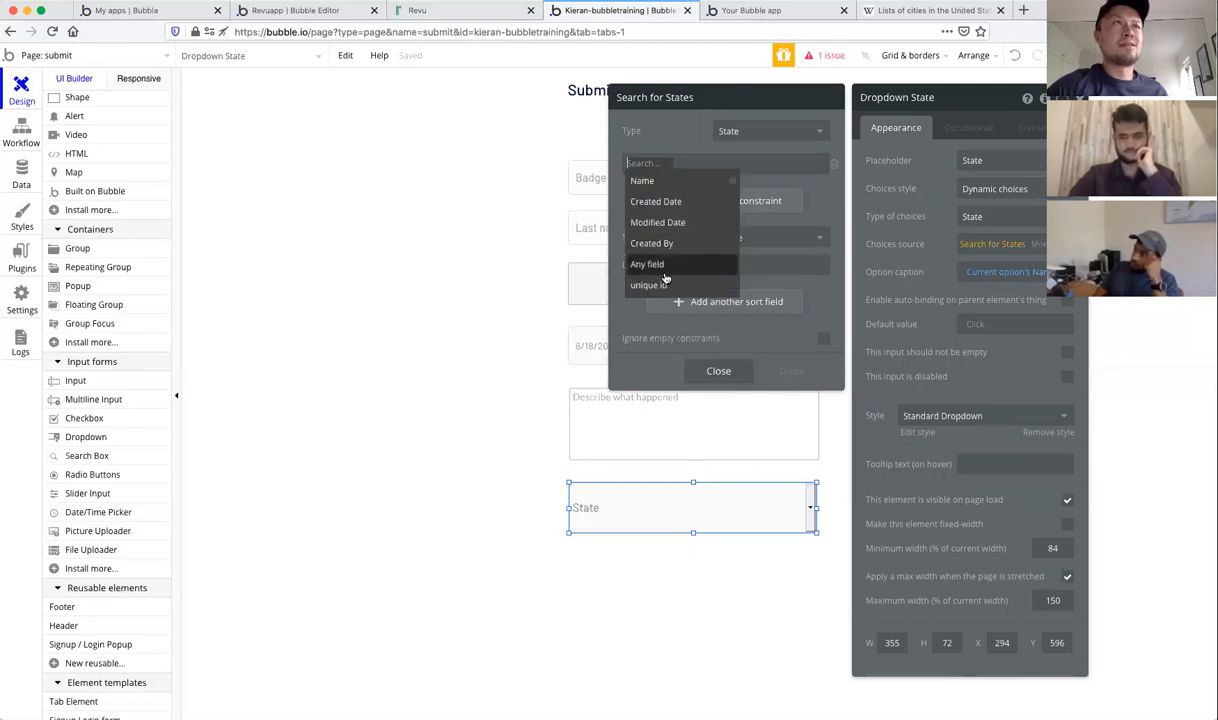
left_click(836, 168)
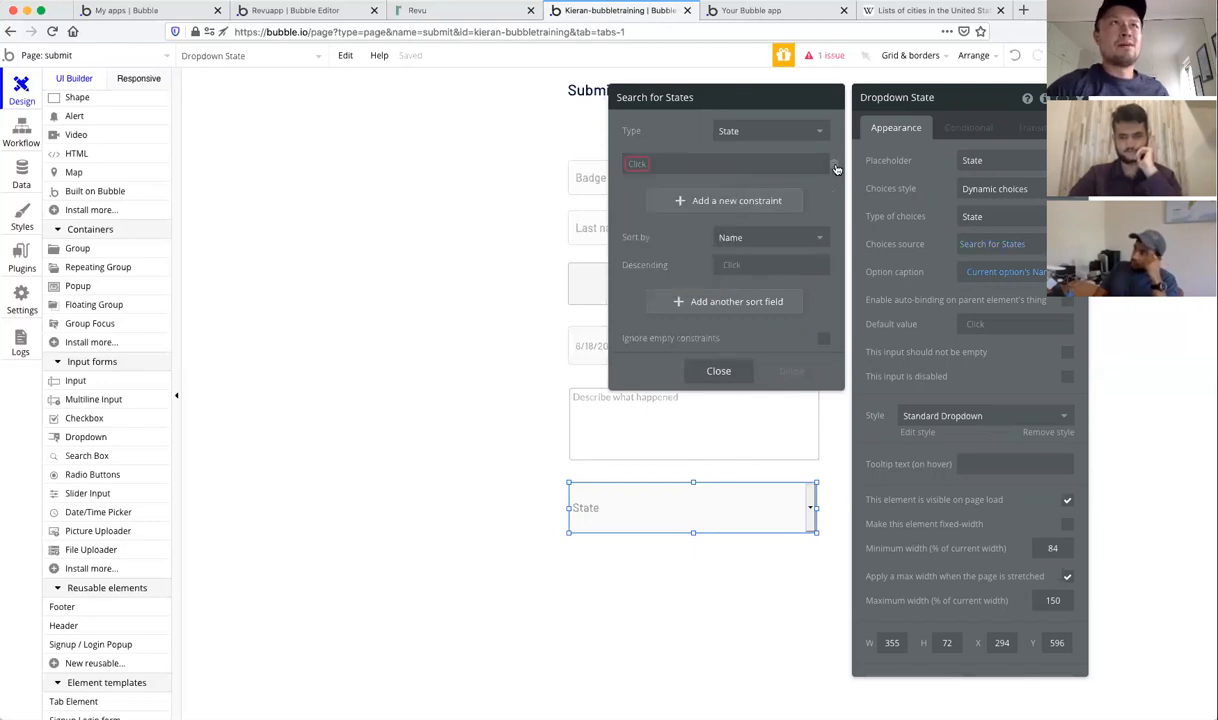
left_click(836, 163)
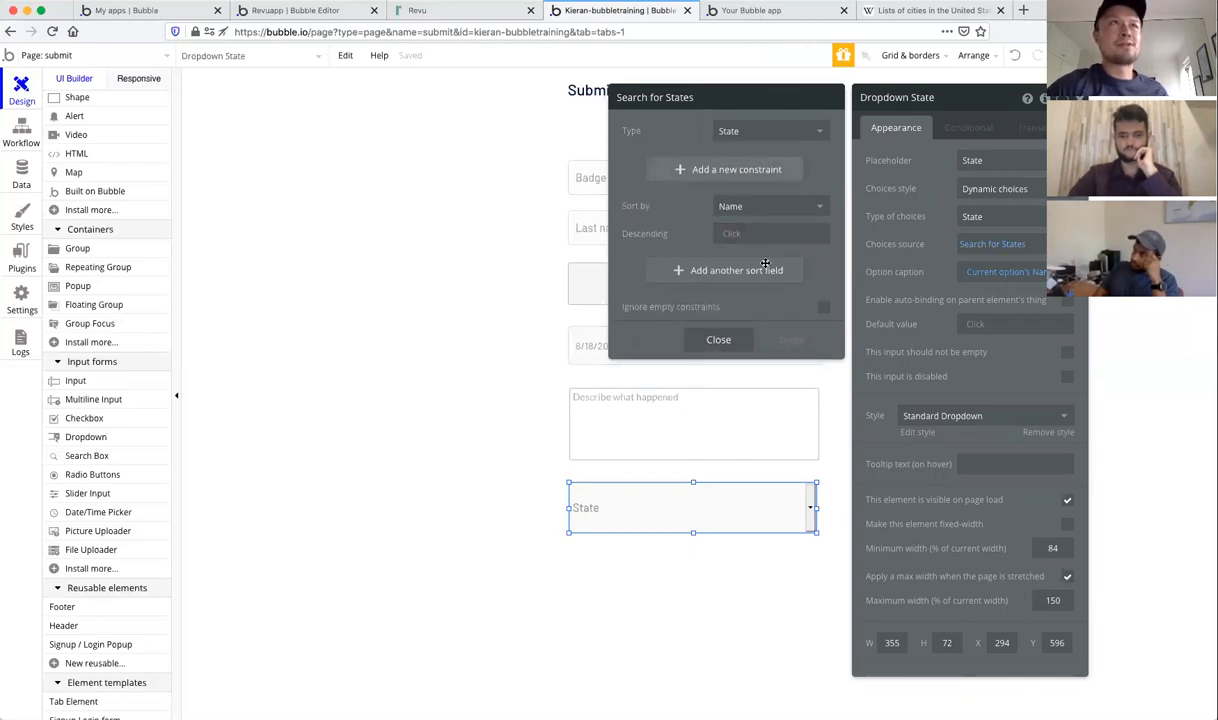
left_click(719, 340)
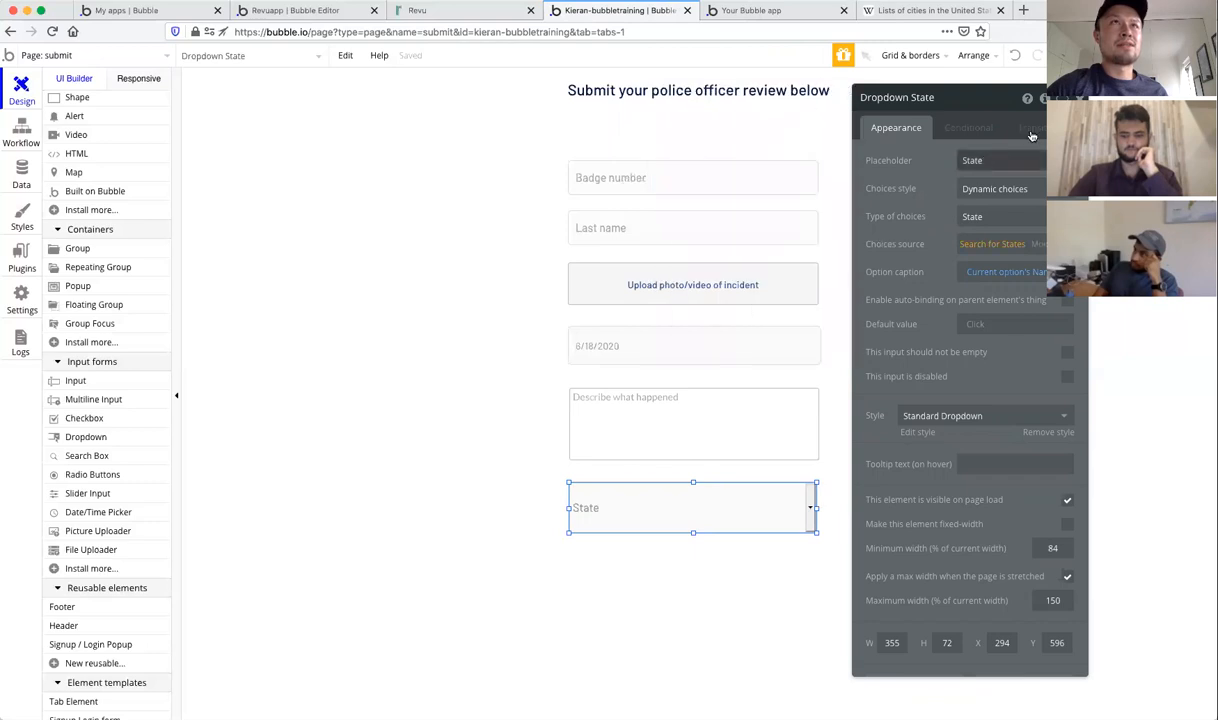
left_click(1079, 98)
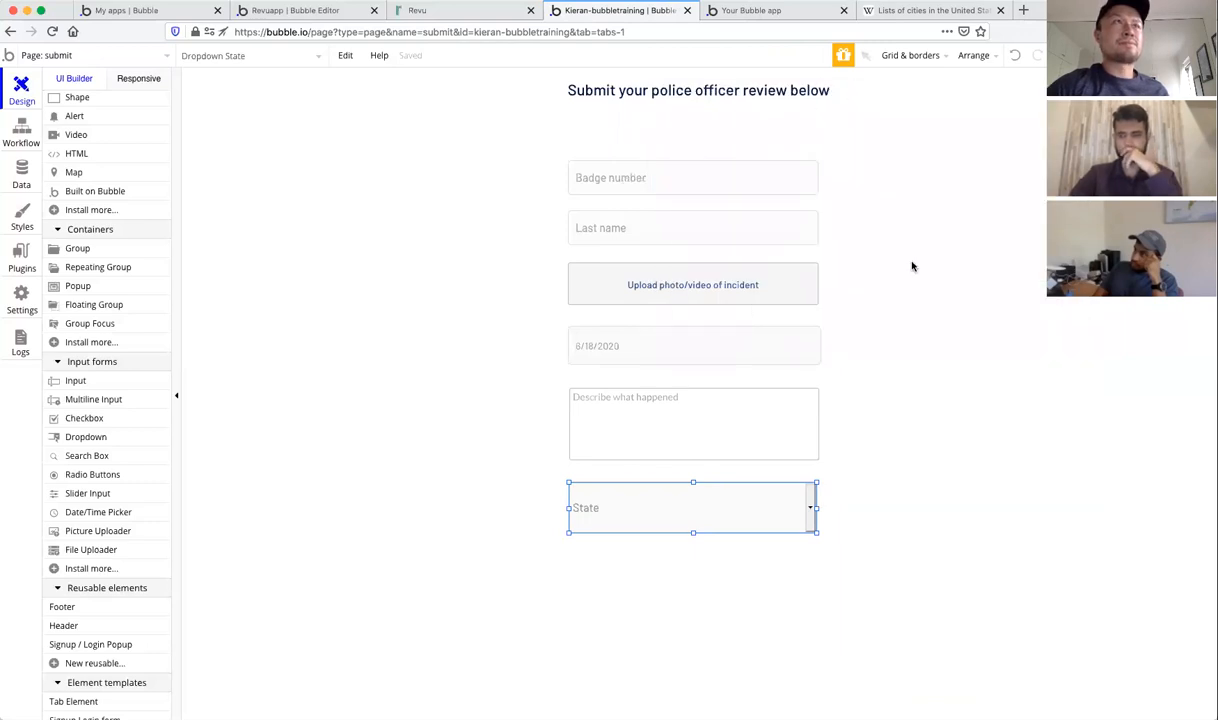
Step: Reload the live app preview, then return to the editor
left_click(770, 10)
left_click(599, 60)
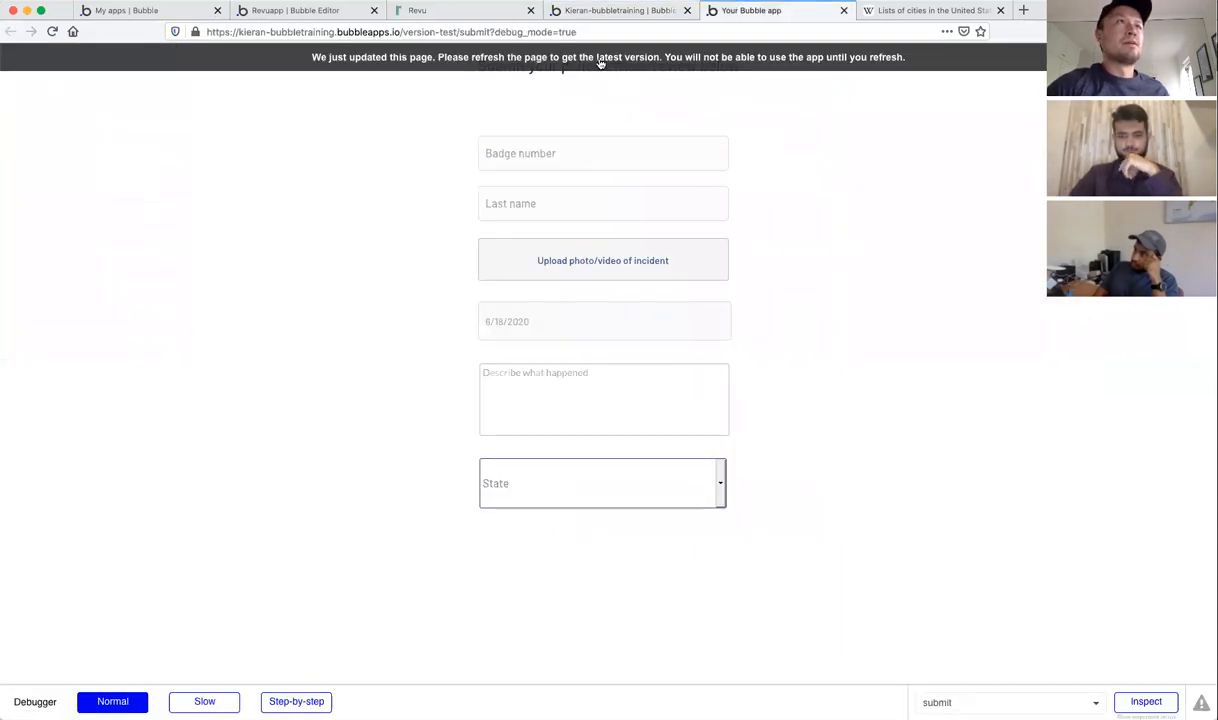
left_click(620, 12)
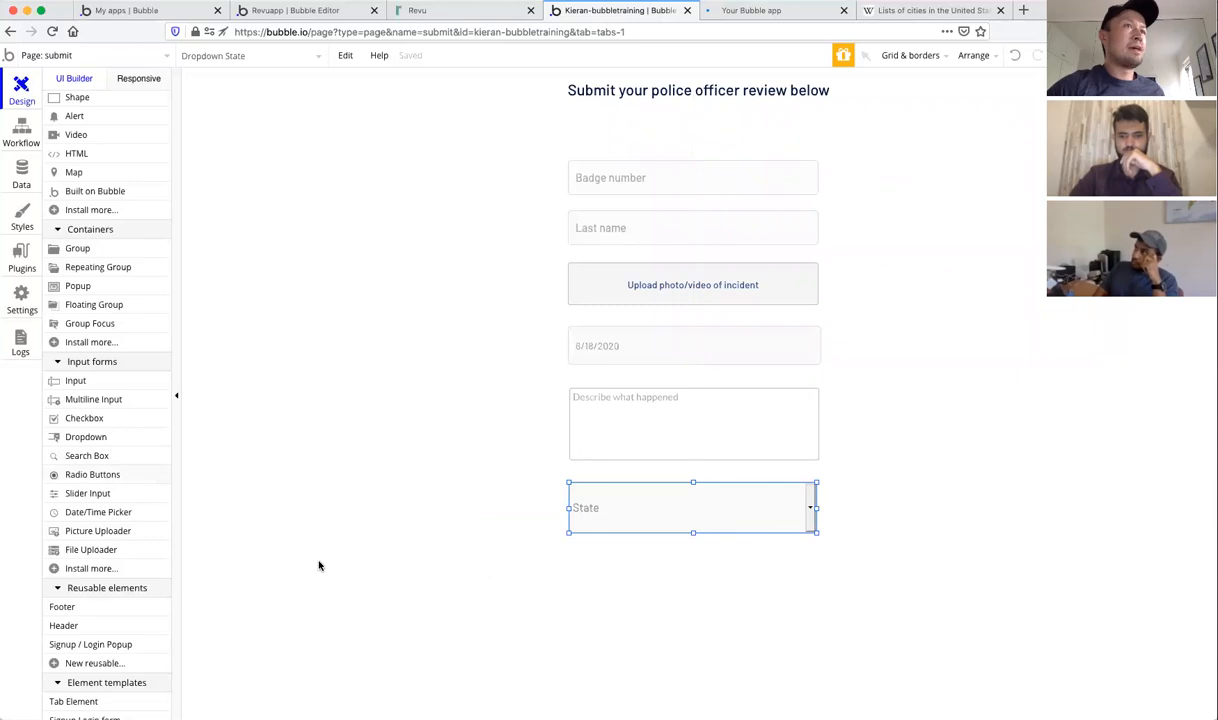
Step: Draw a 'Submit report' button below the State dropdown and start its workflow
scroll(134, 392, "up", 3)
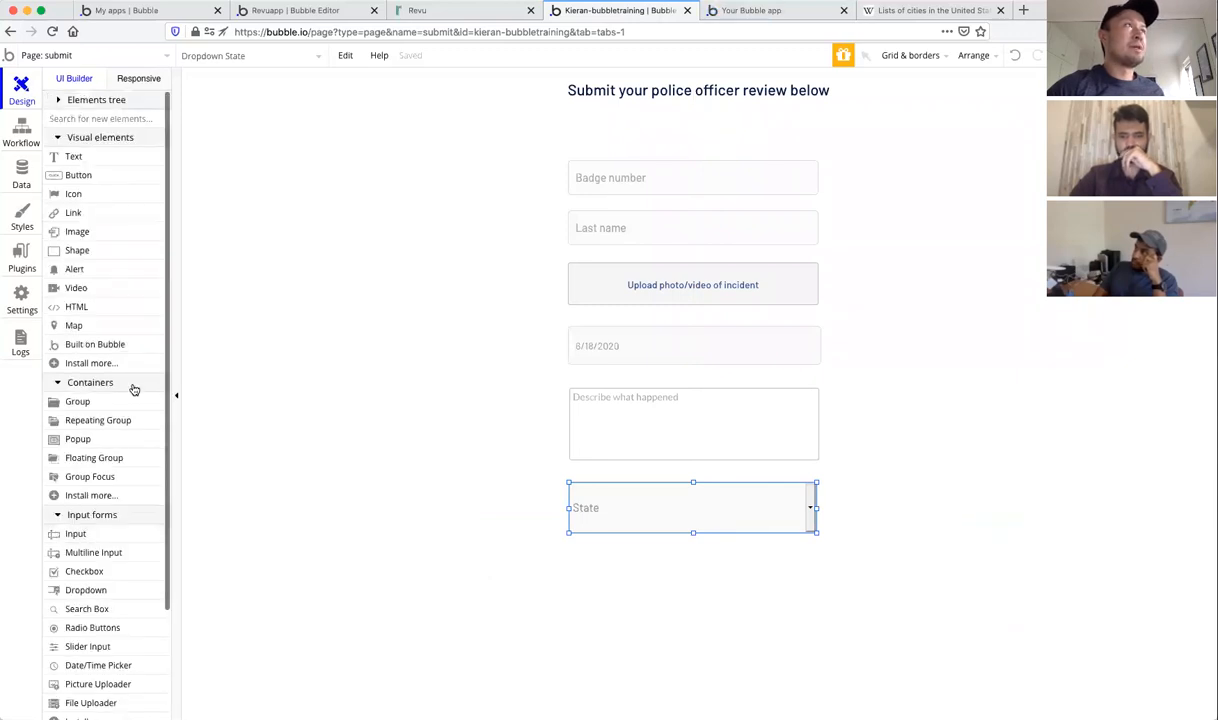
left_click(72, 176)
left_click_drag(572, 553, 809, 594)
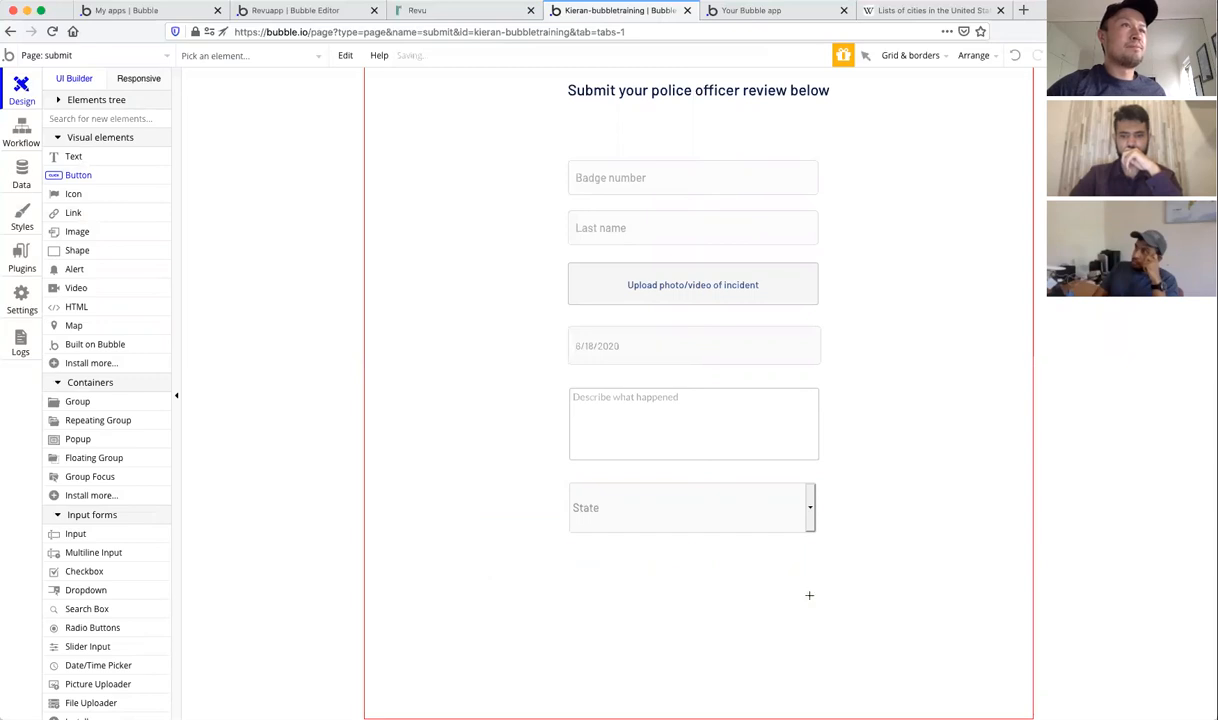
type("Submit report")
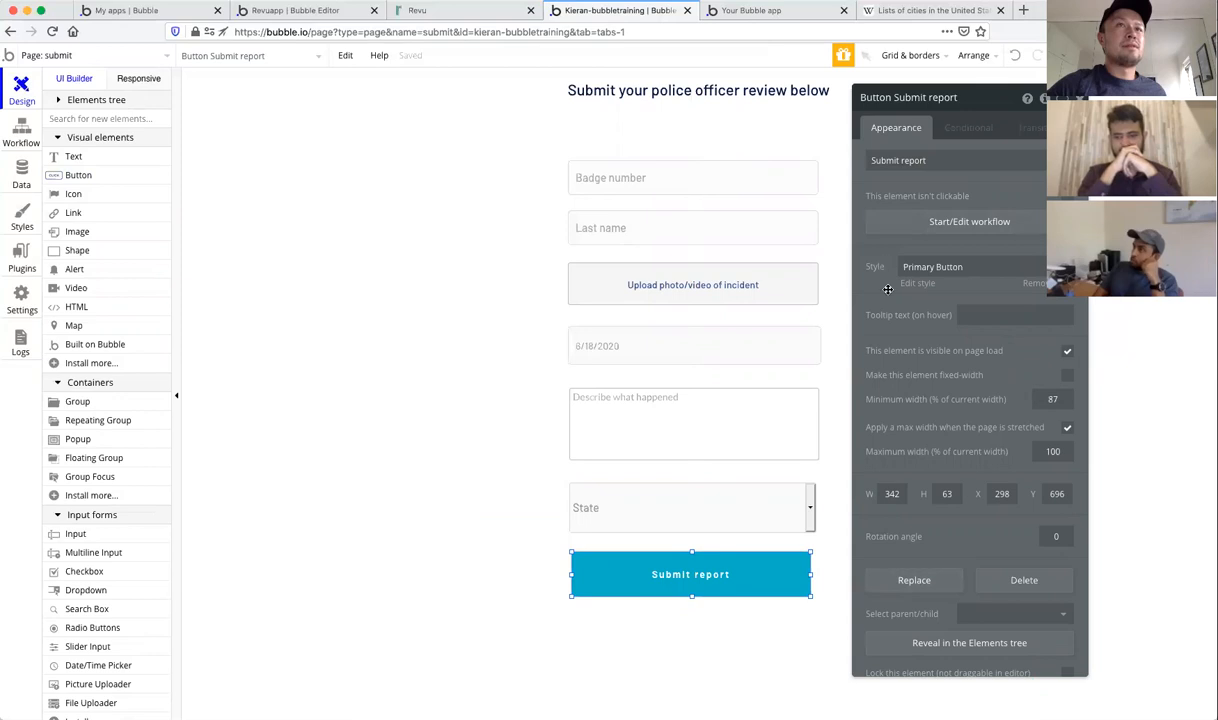
left_click(963, 224)
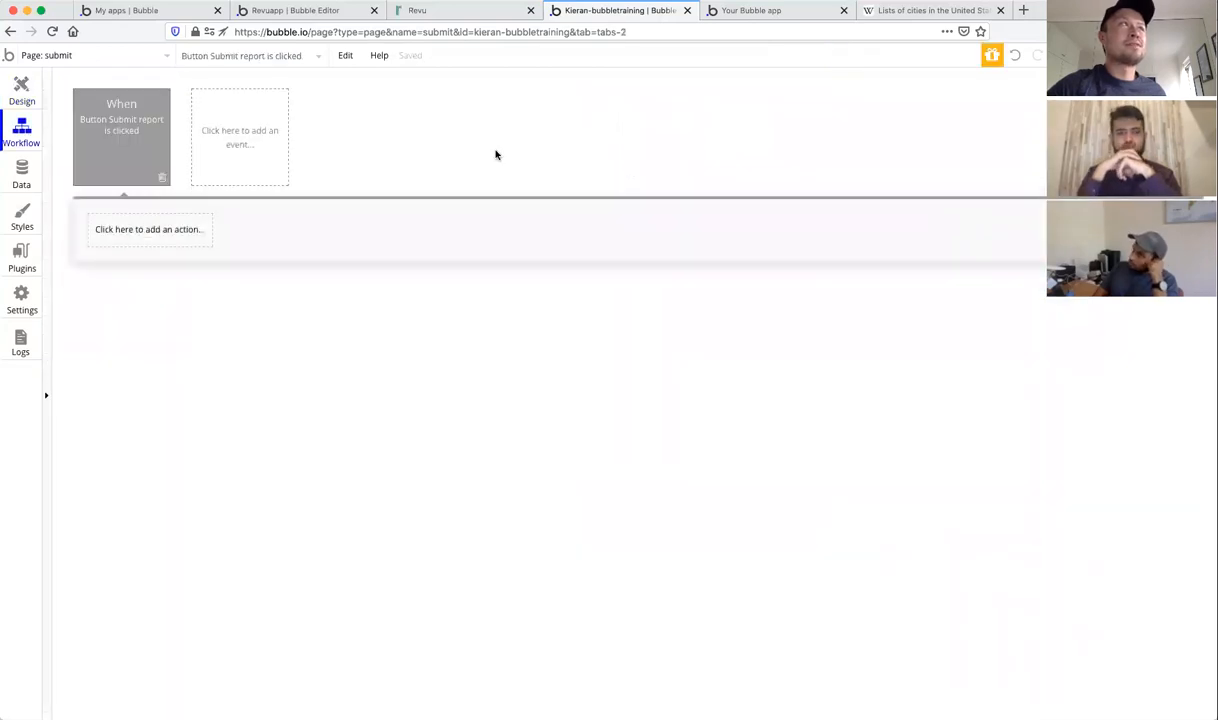
Step: Select the 'When Button Submit report is clicked' event and begin adding another event
left_click(21, 89)
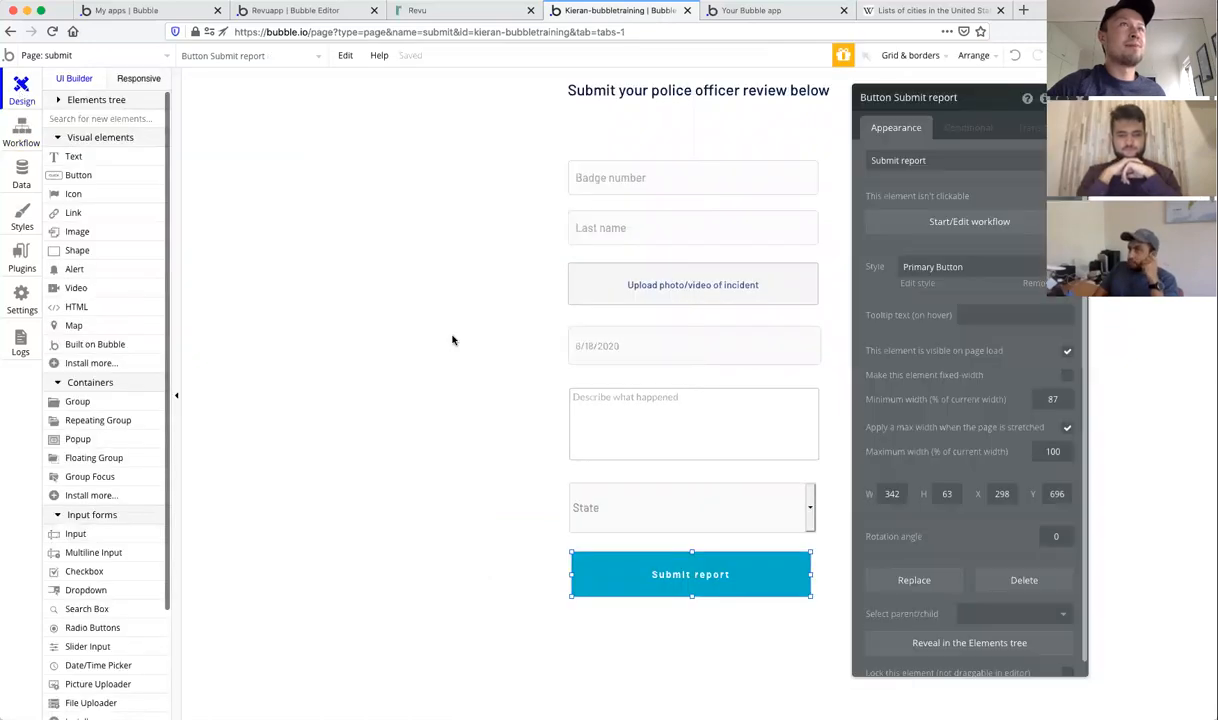
left_click(22, 135)
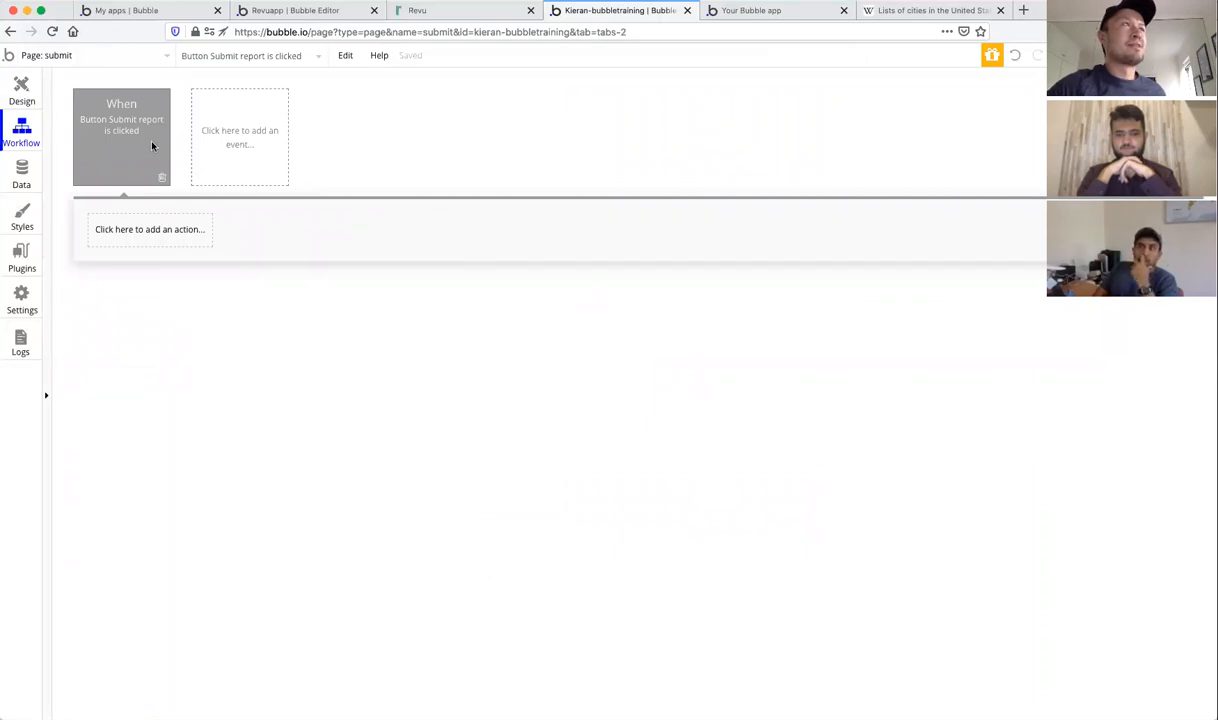
mouse_move(124, 123)
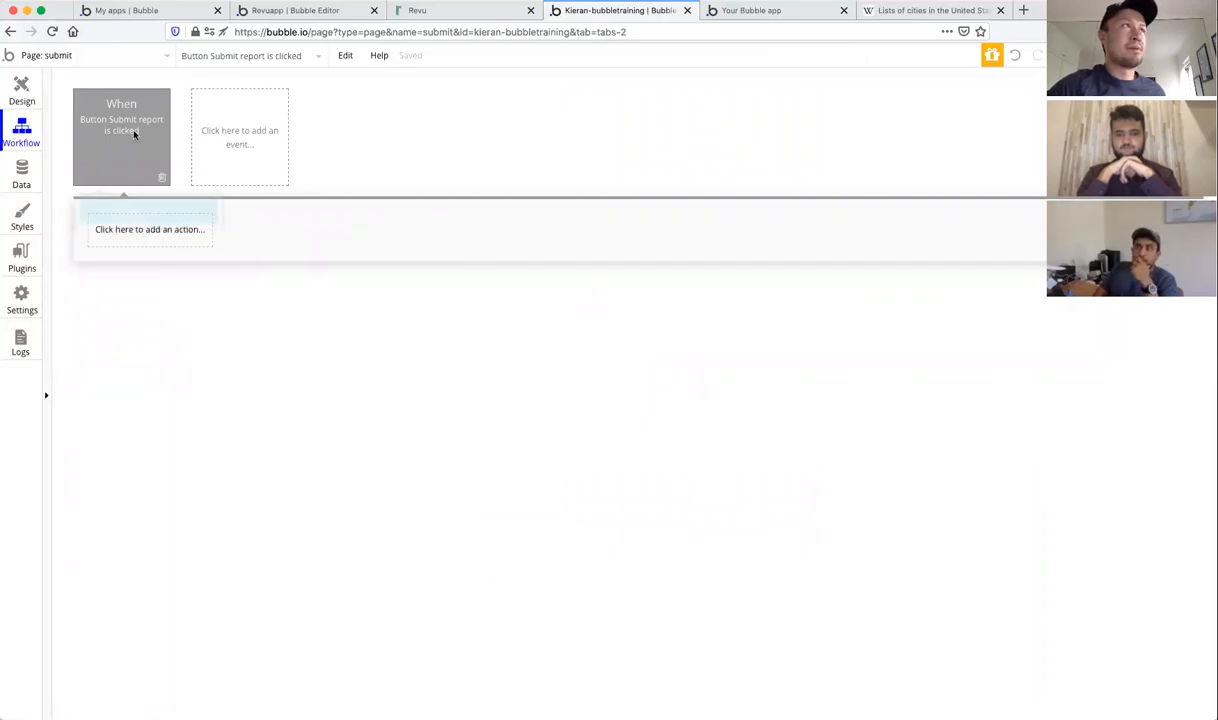
left_click(127, 123)
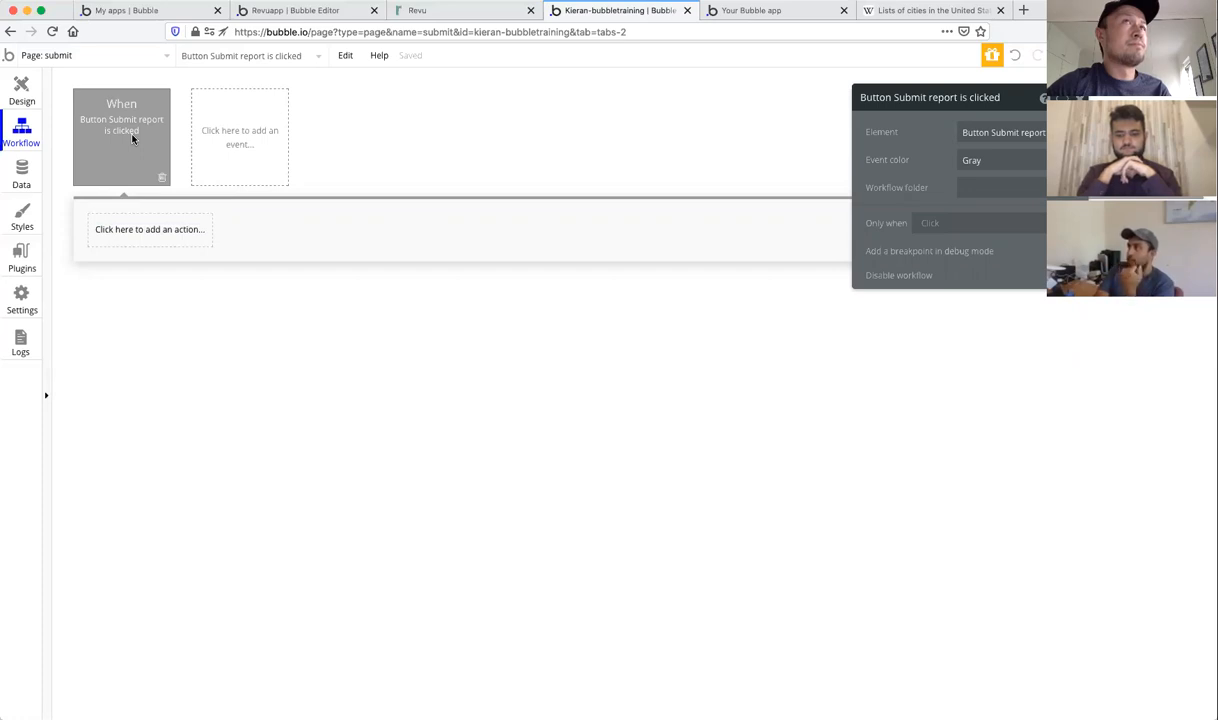
mouse_move(101, 120)
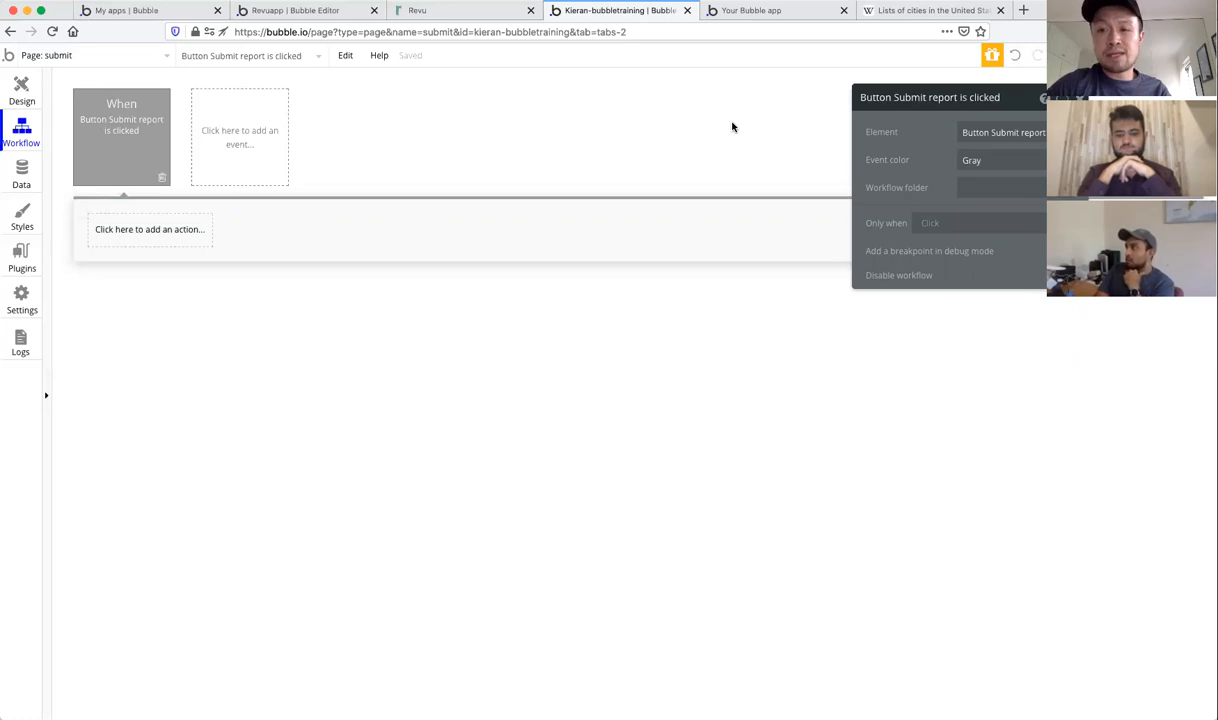
left_click(238, 131)
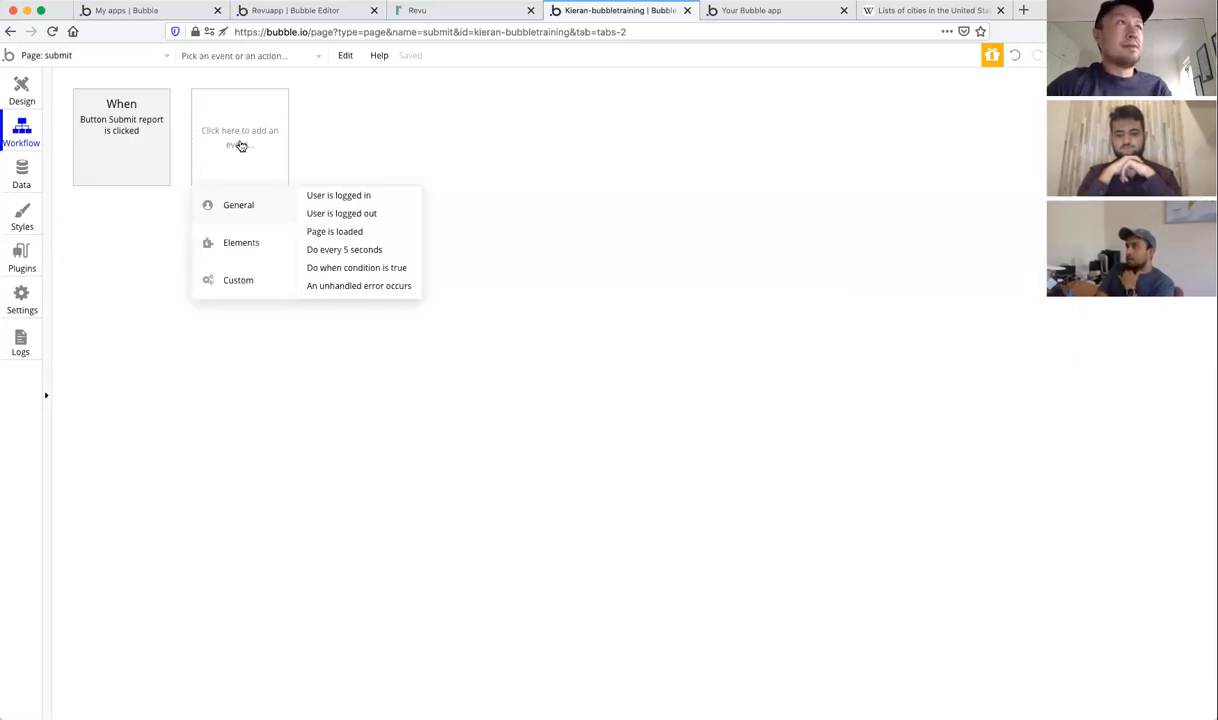
Step: Add a General > Page is loaded event, leaving its action list empty
left_click(331, 232)
left_click(156, 233)
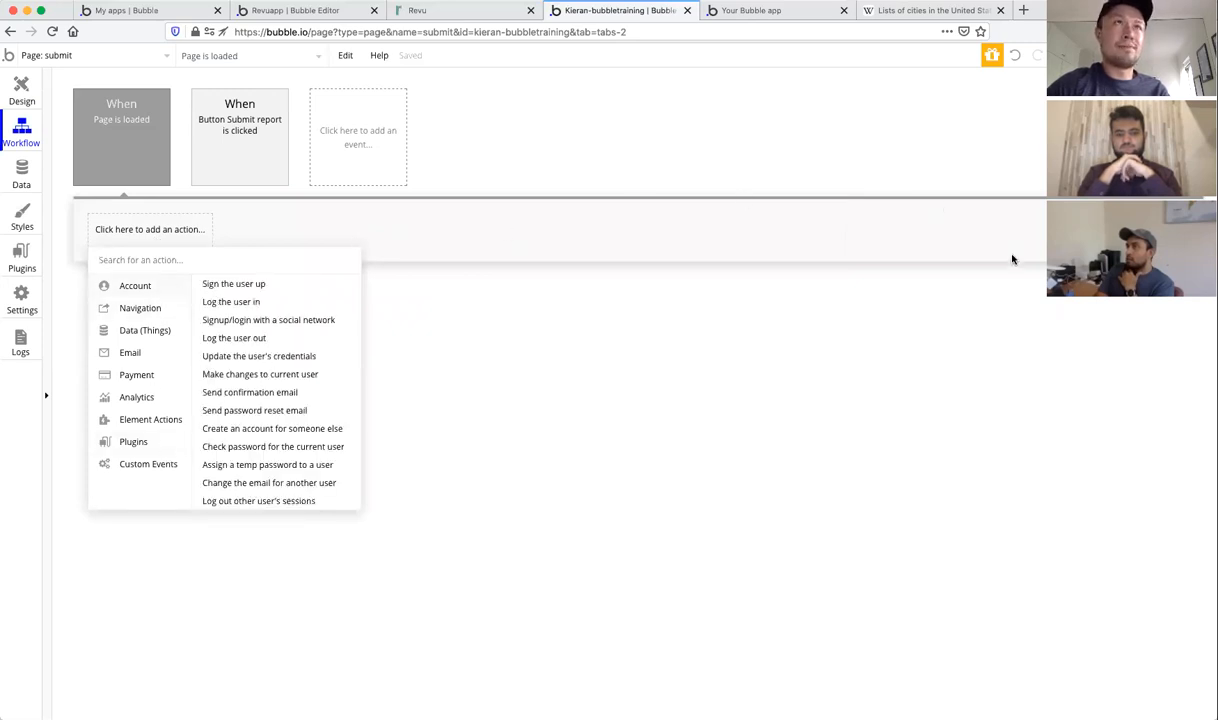
left_click(1030, 349)
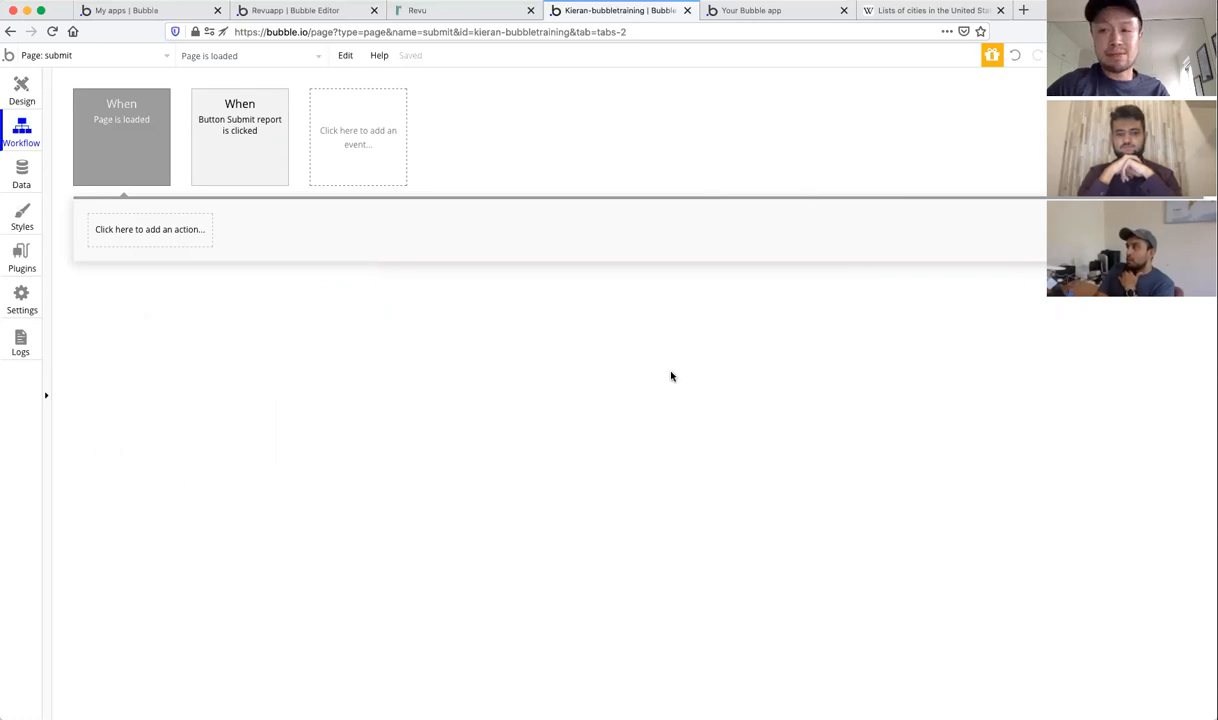
Step: Reselect the Submit report click event and browse its Data (Things) actions without adding one
left_click(338, 128)
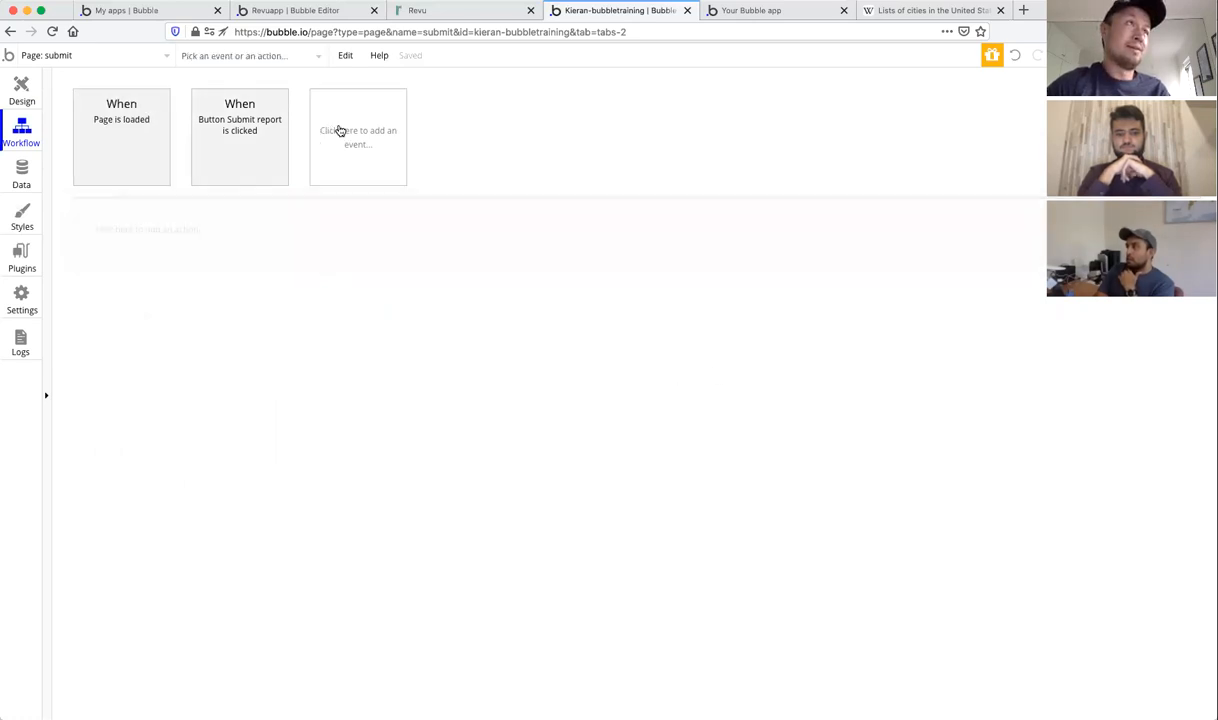
mouse_move(381, 237)
mouse_move(375, 206)
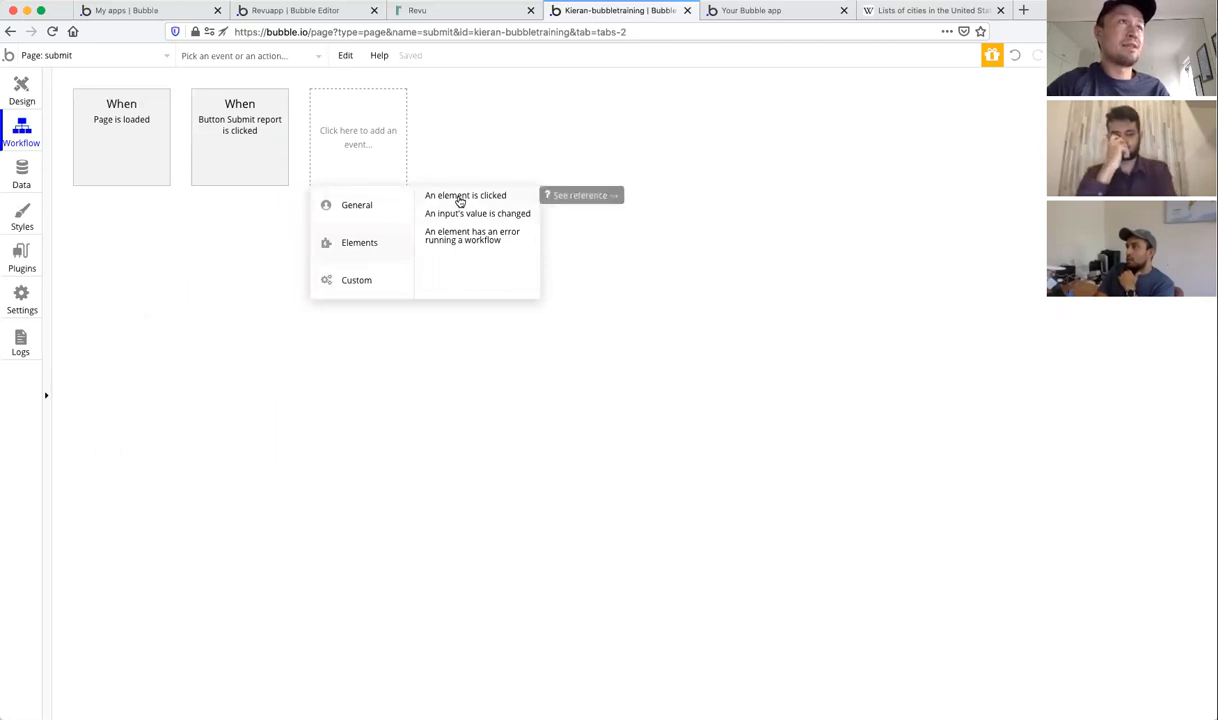
mouse_move(227, 162)
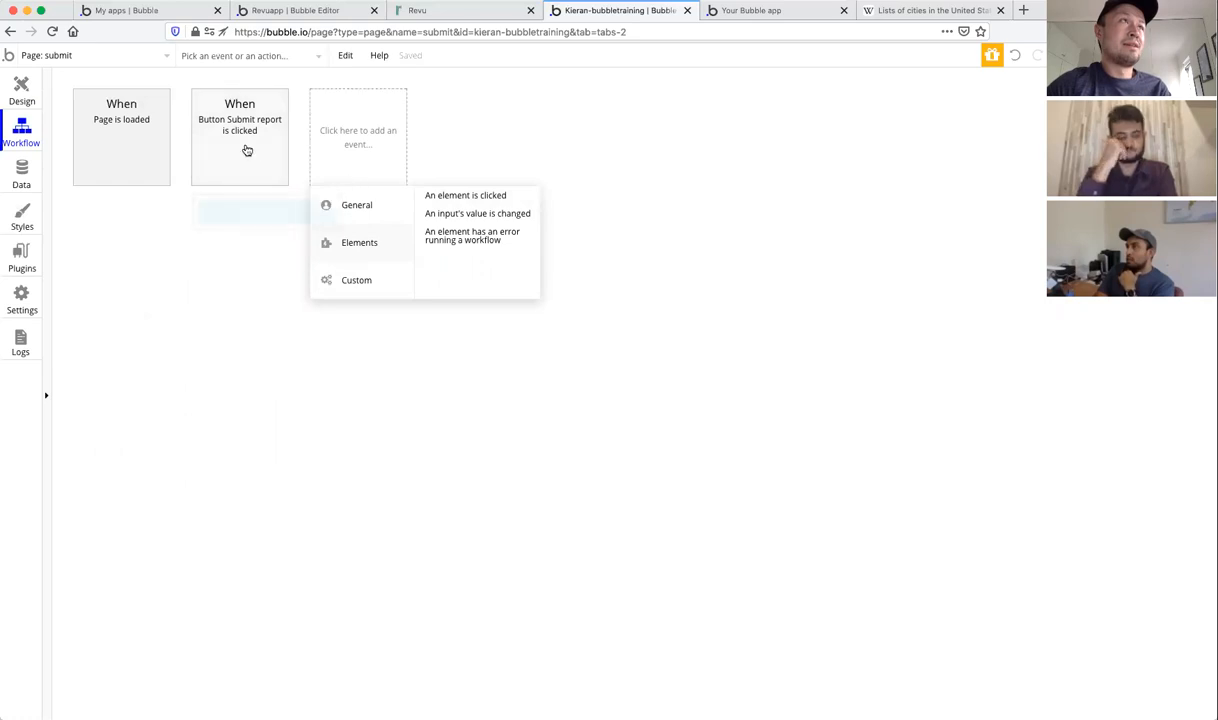
left_click(246, 149)
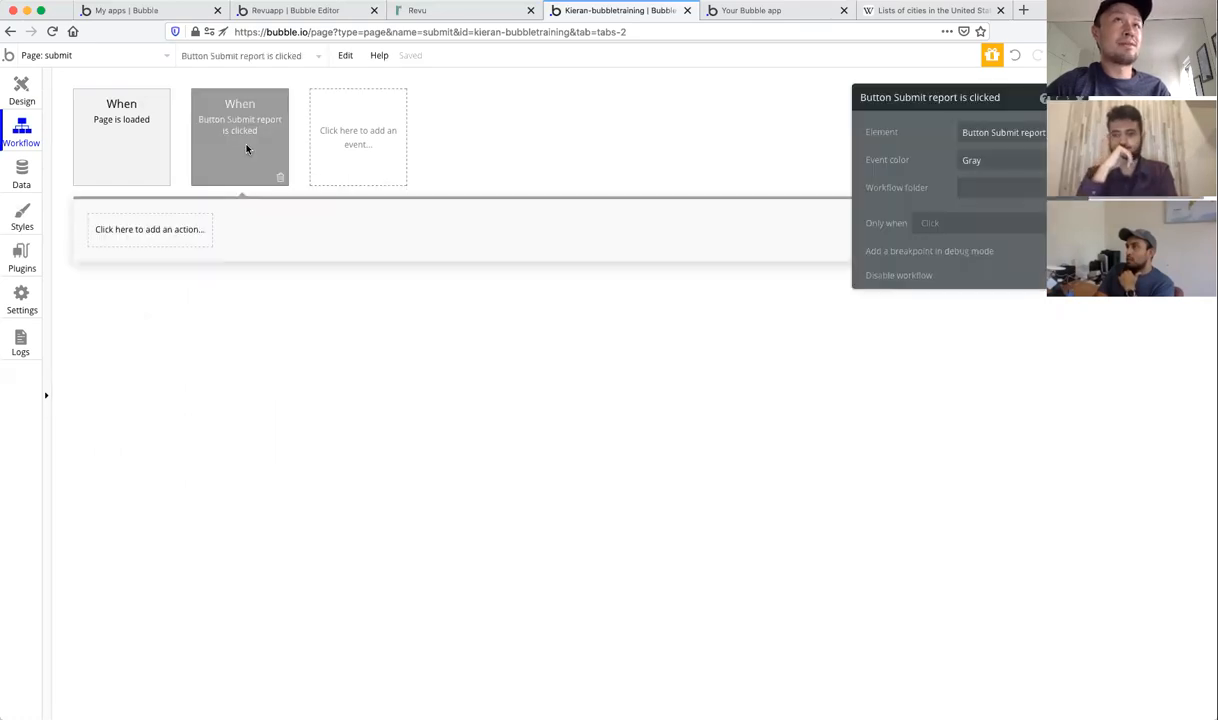
left_click(137, 236)
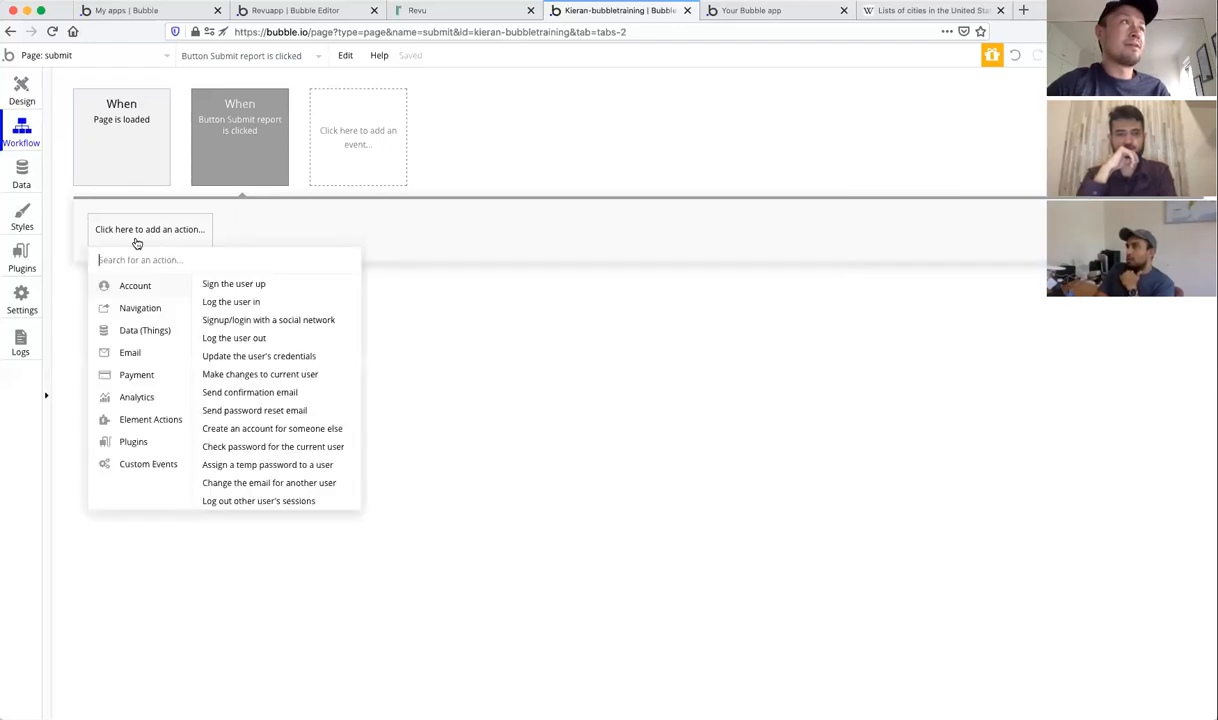
mouse_move(140, 337)
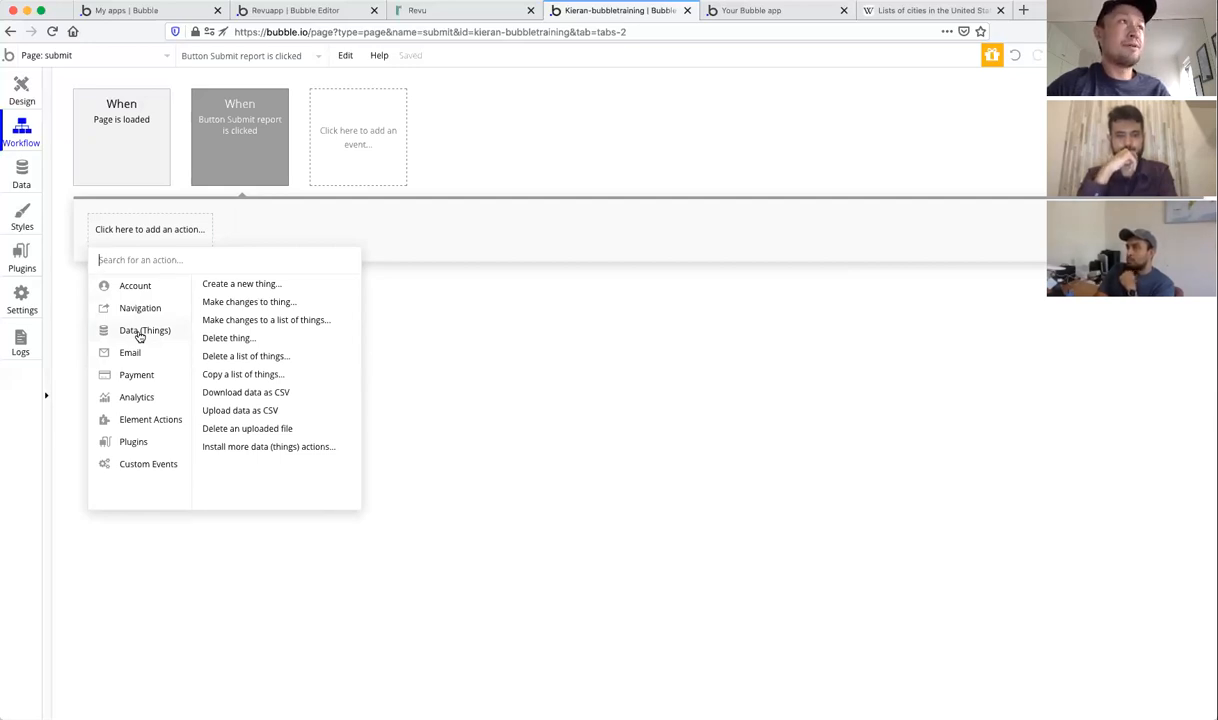
left_click(434, 260)
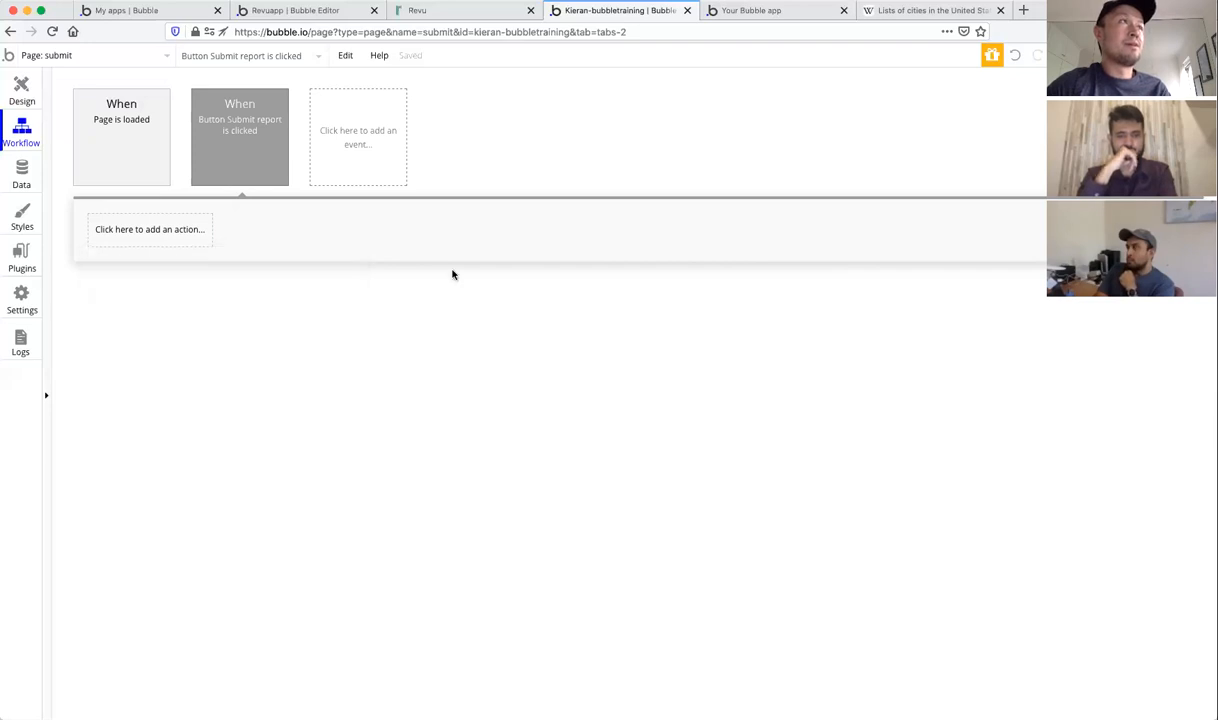
Step: Go to the Data section's Data types tab to view the State type's fields
left_click(22, 177)
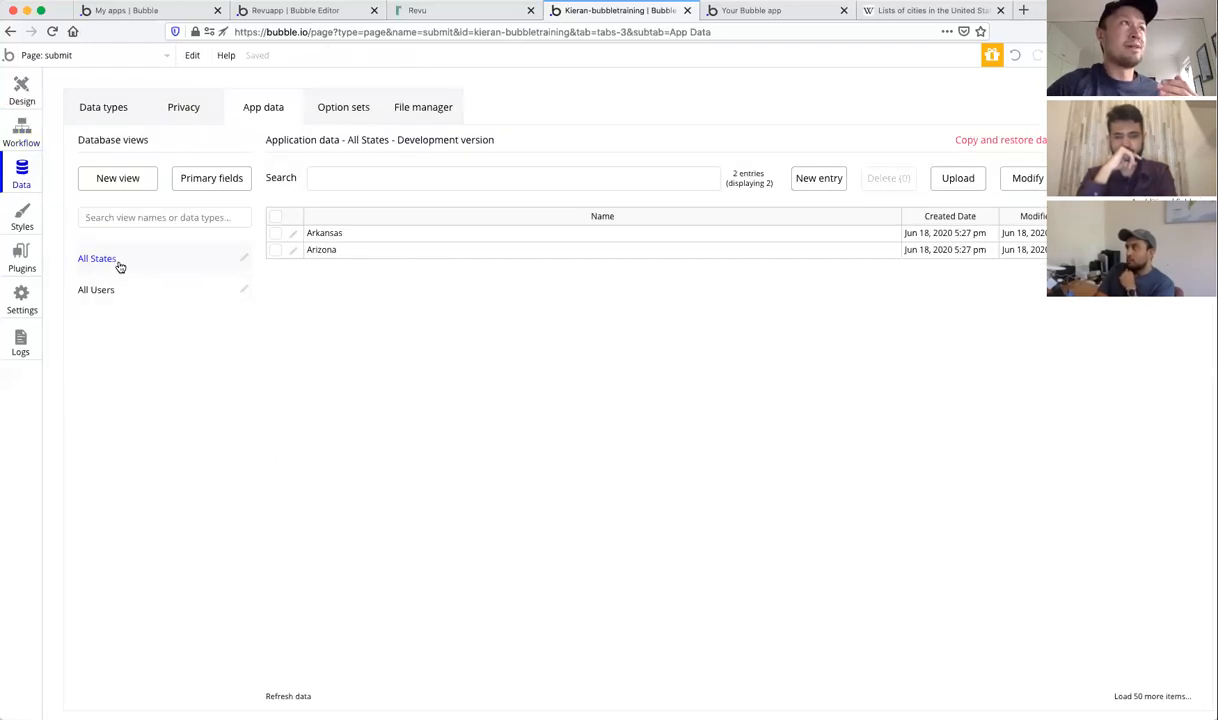
left_click(98, 109)
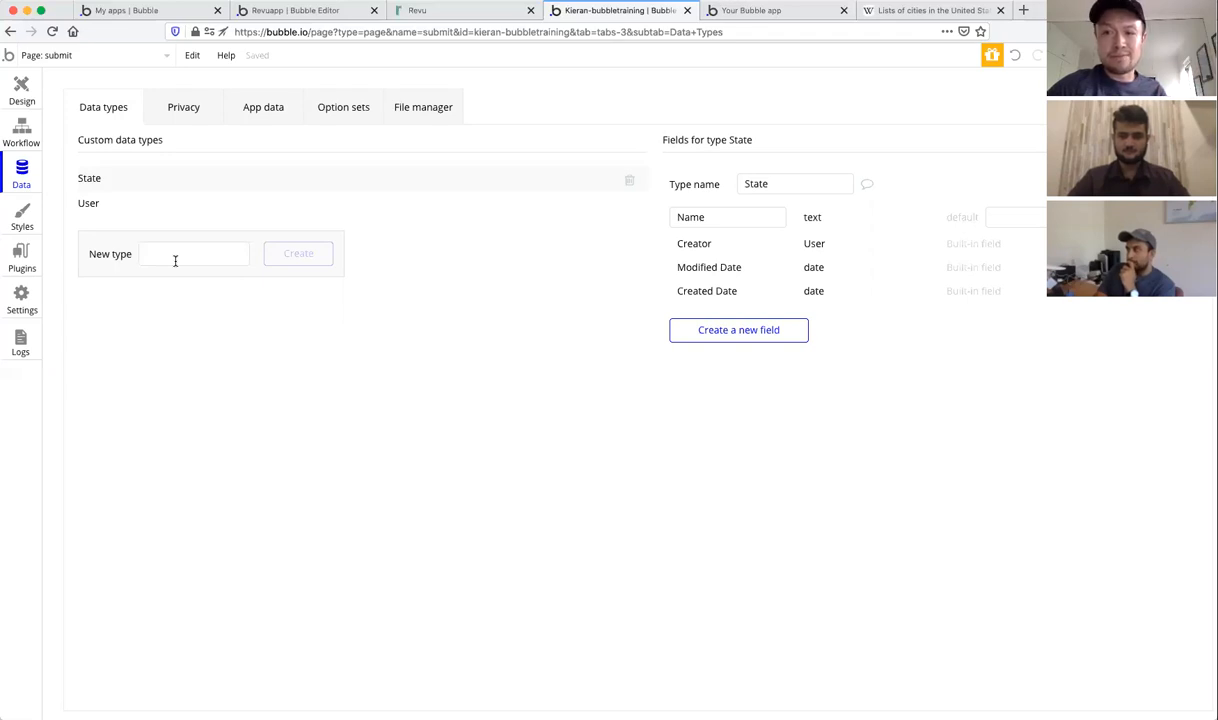
Step: Create a new data type named 'Report', then return to the submit page's workflows
left_click(22, 130)
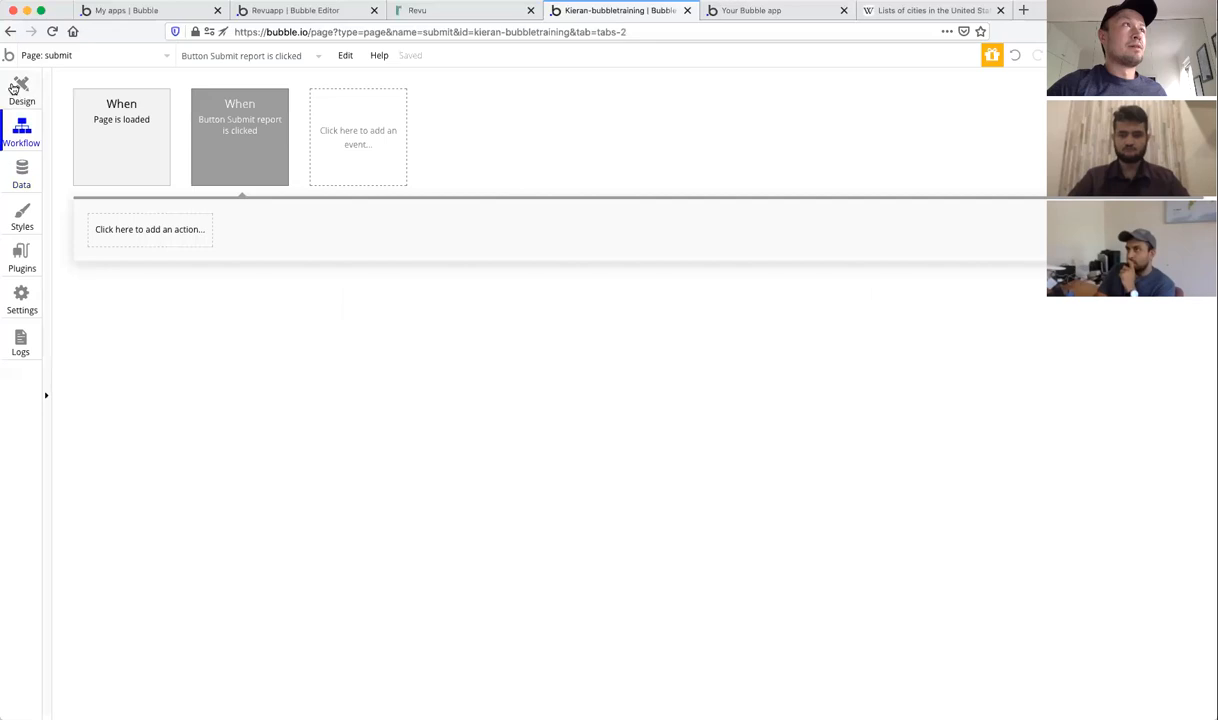
left_click(30, 174)
left_click(166, 253)
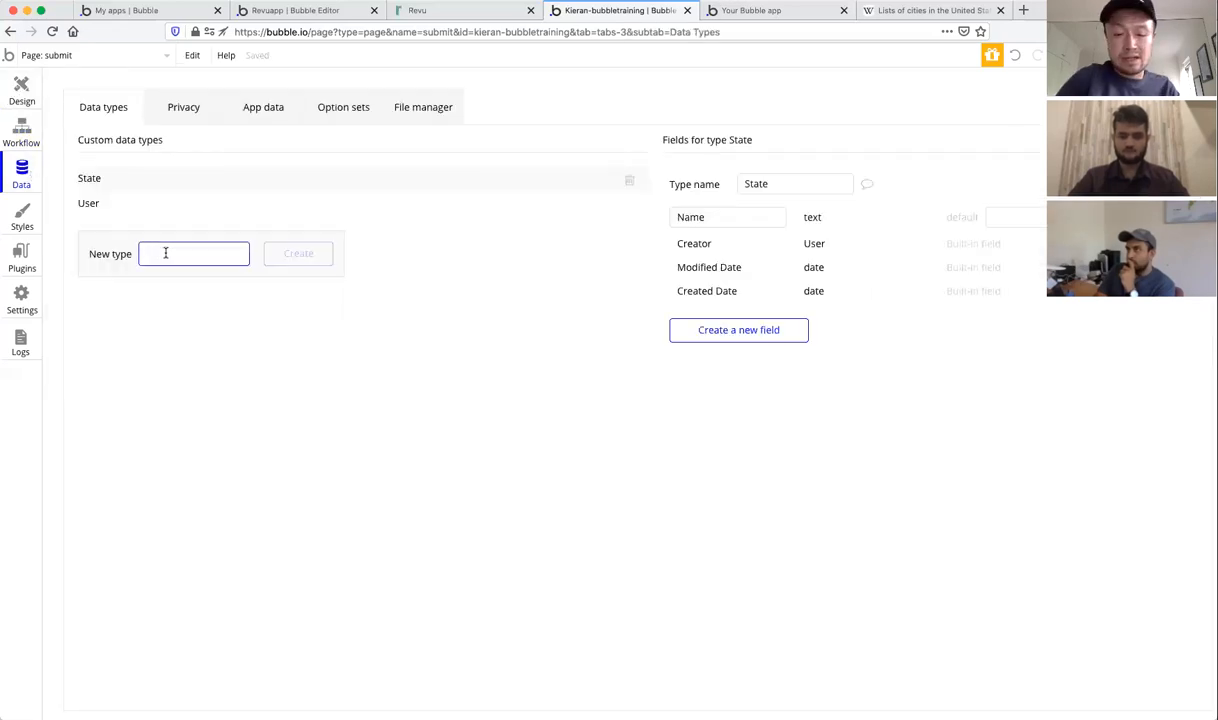
type("Report")
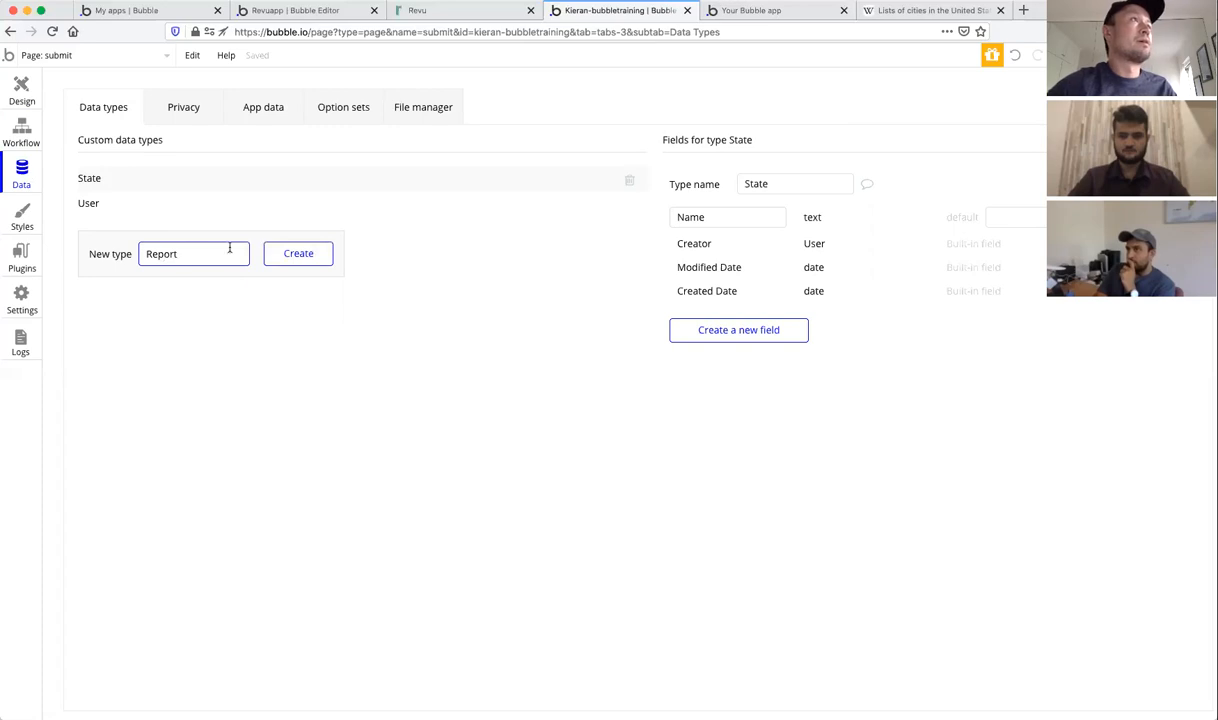
left_click(288, 254)
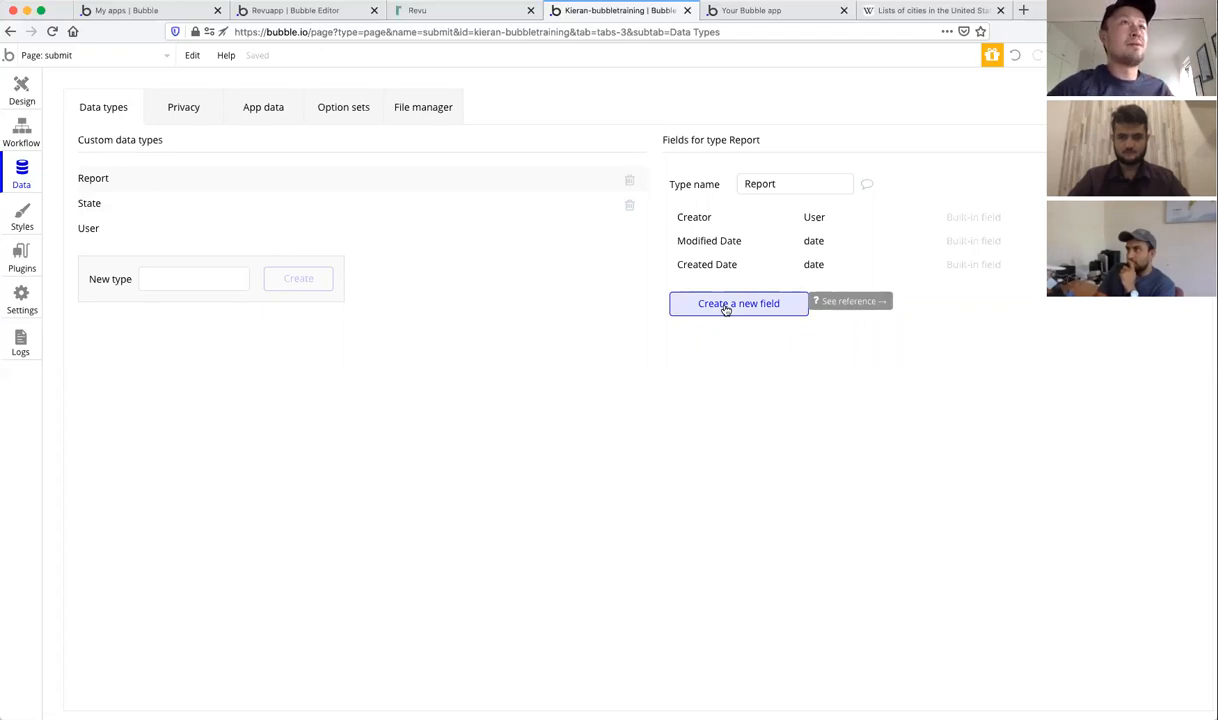
left_click(17, 129)
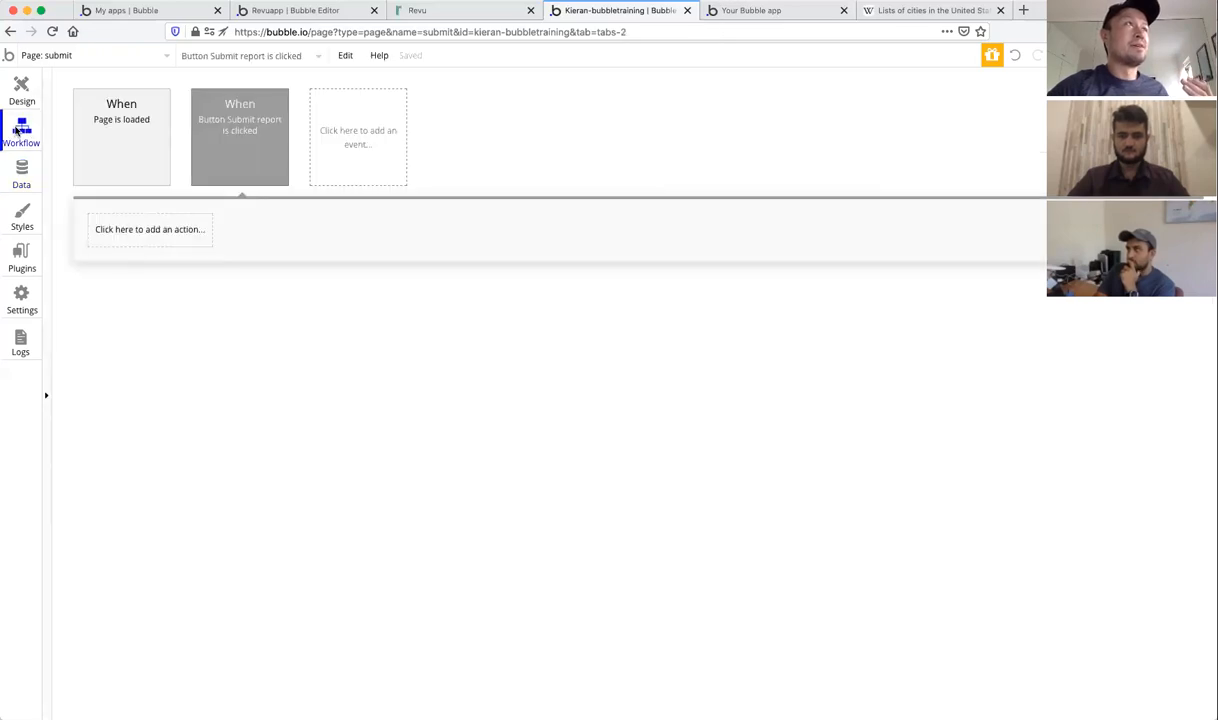
Step: Add Step 1 as a 'Create a new thing' action with its type set to Report
left_click(137, 236)
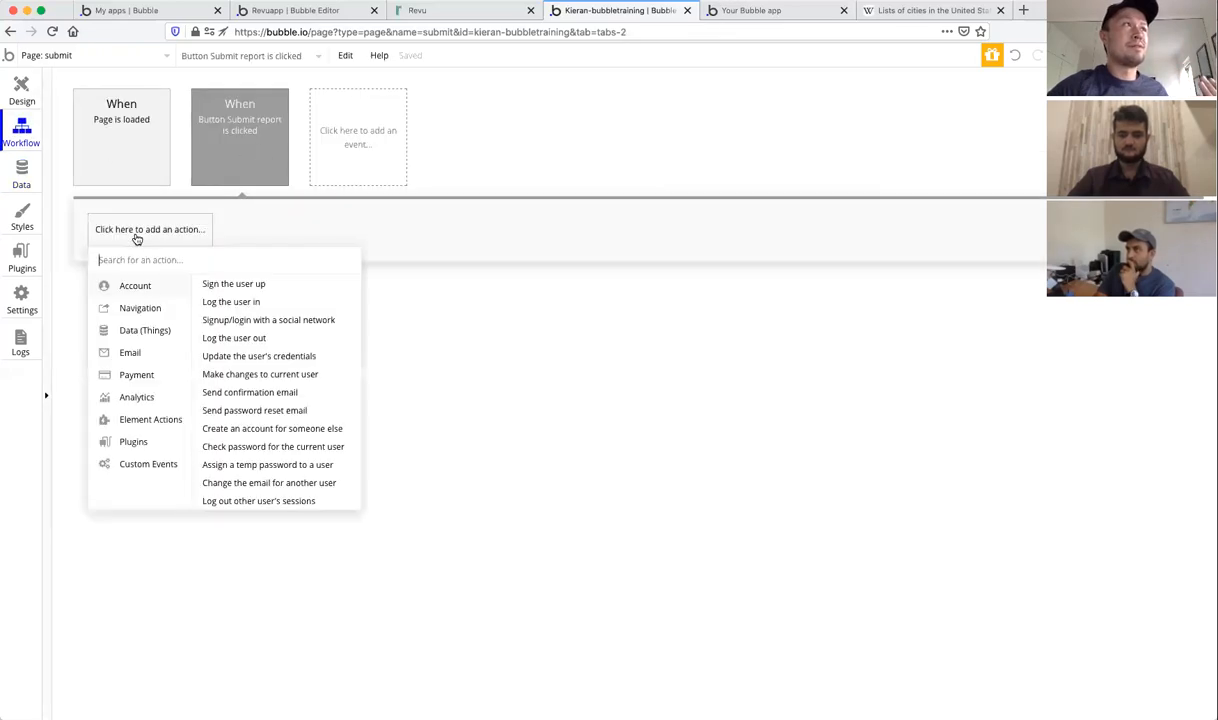
mouse_move(143, 340)
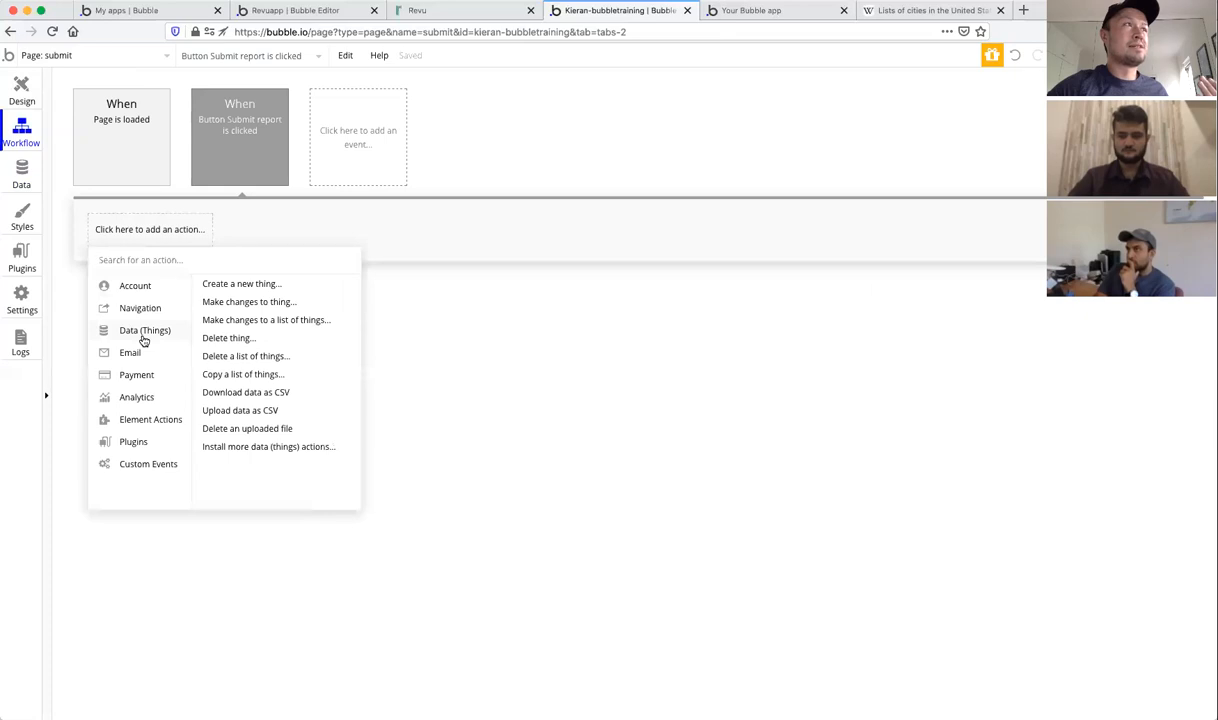
left_click(243, 284)
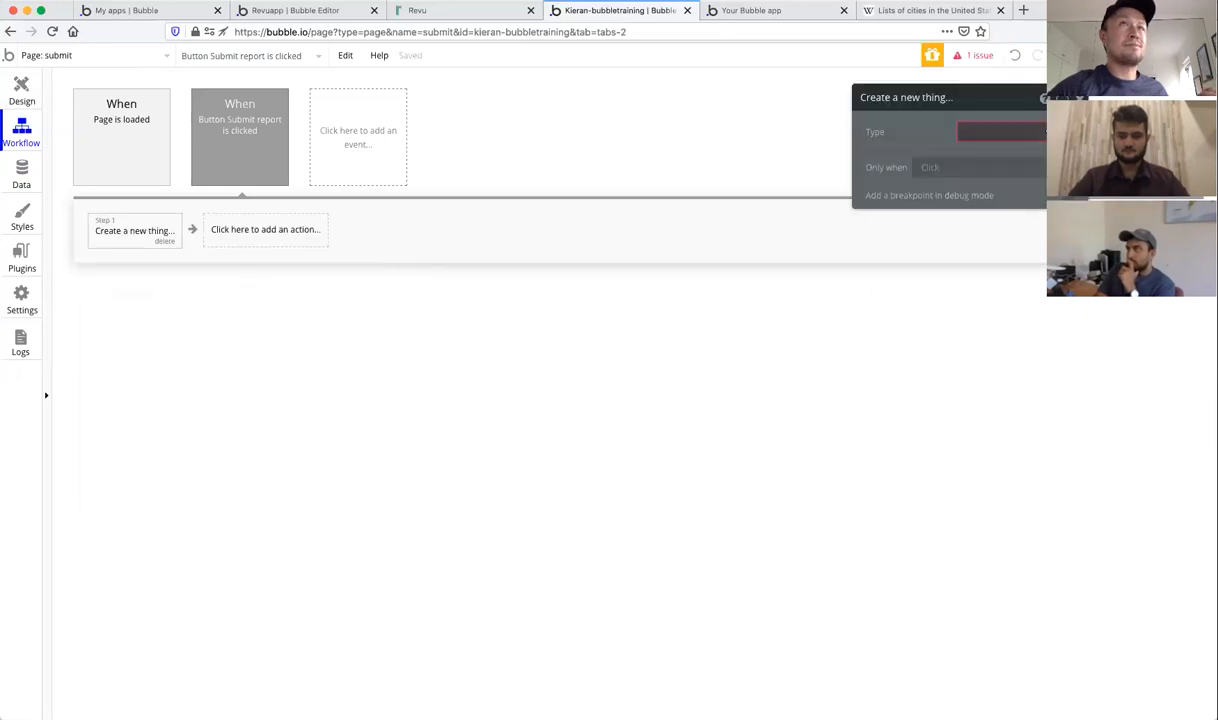
left_click(1000, 132)
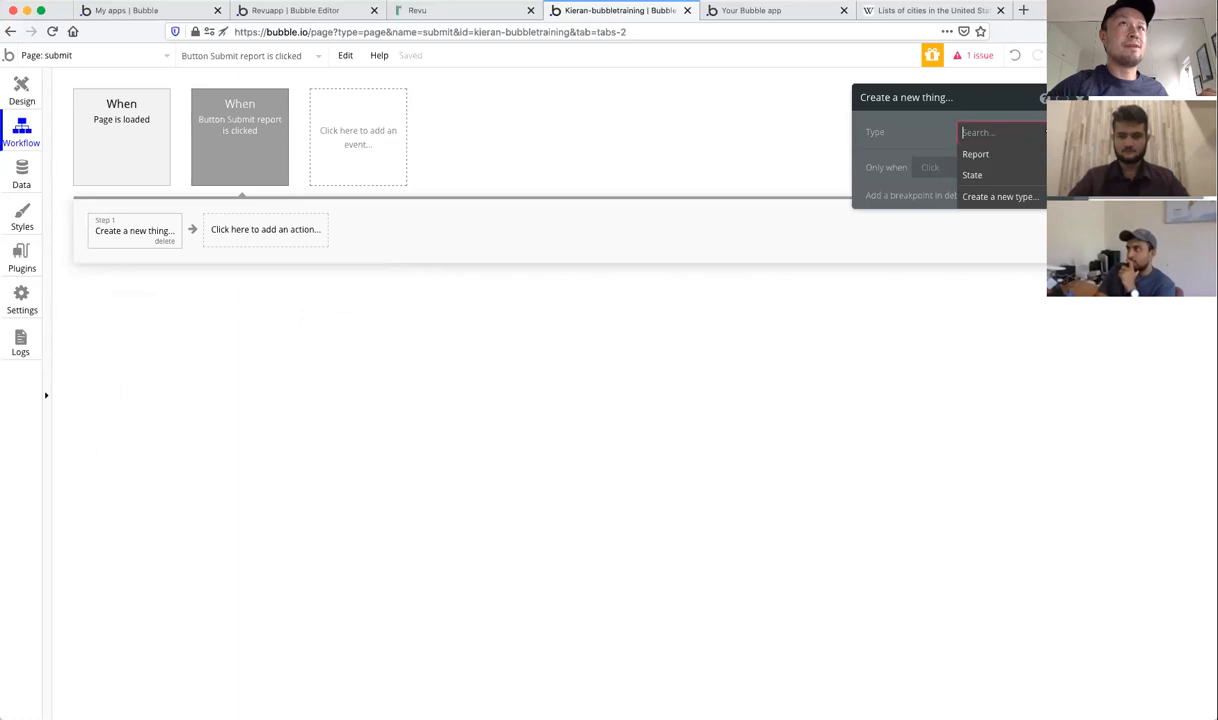
left_click(991, 199)
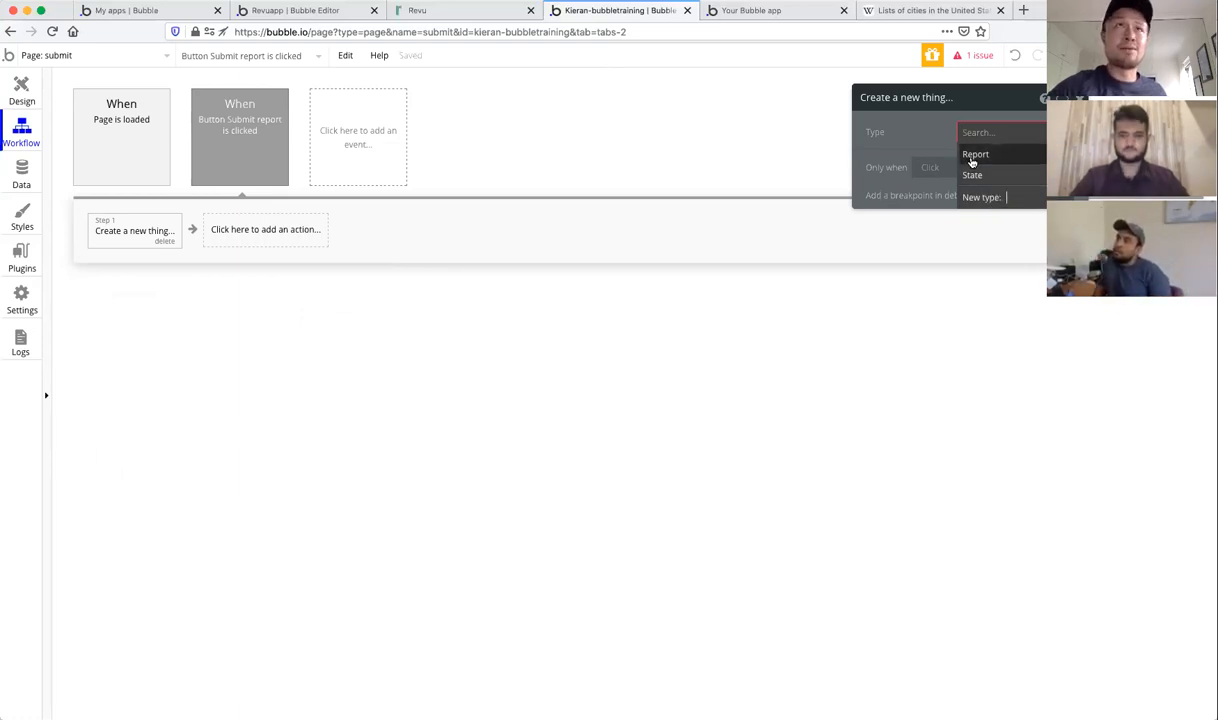
left_click(975, 155)
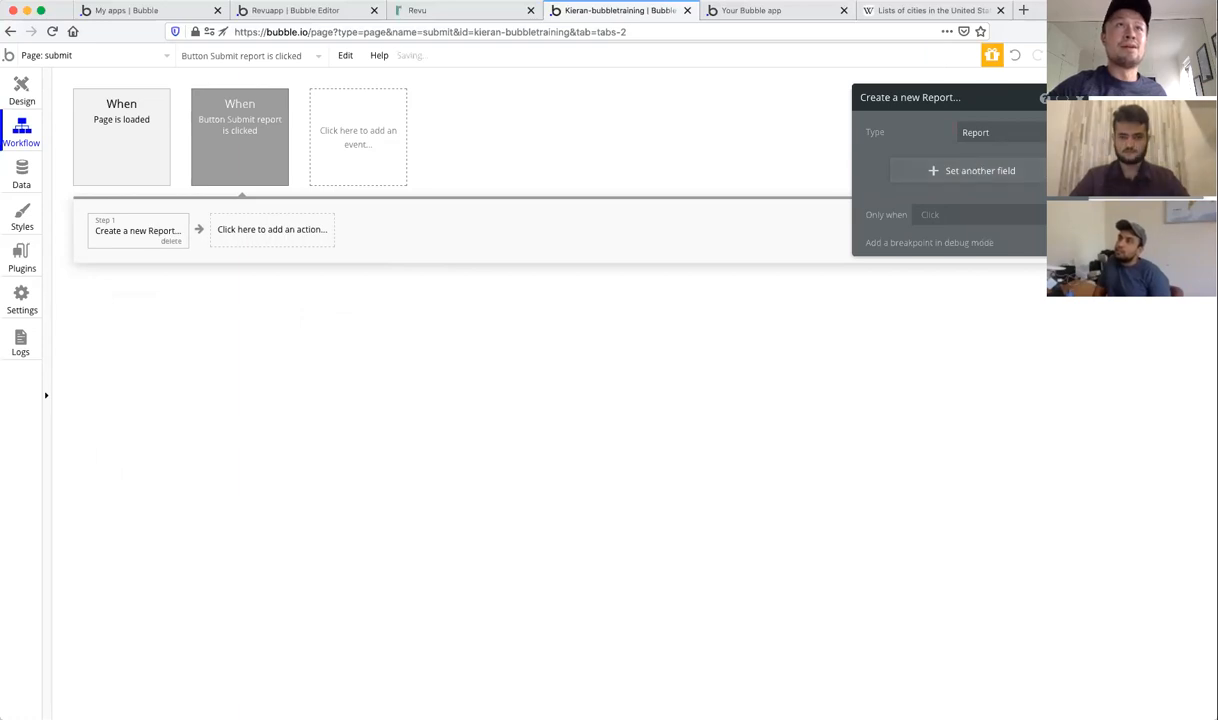
left_click_drag(971, 105, 583, 170)
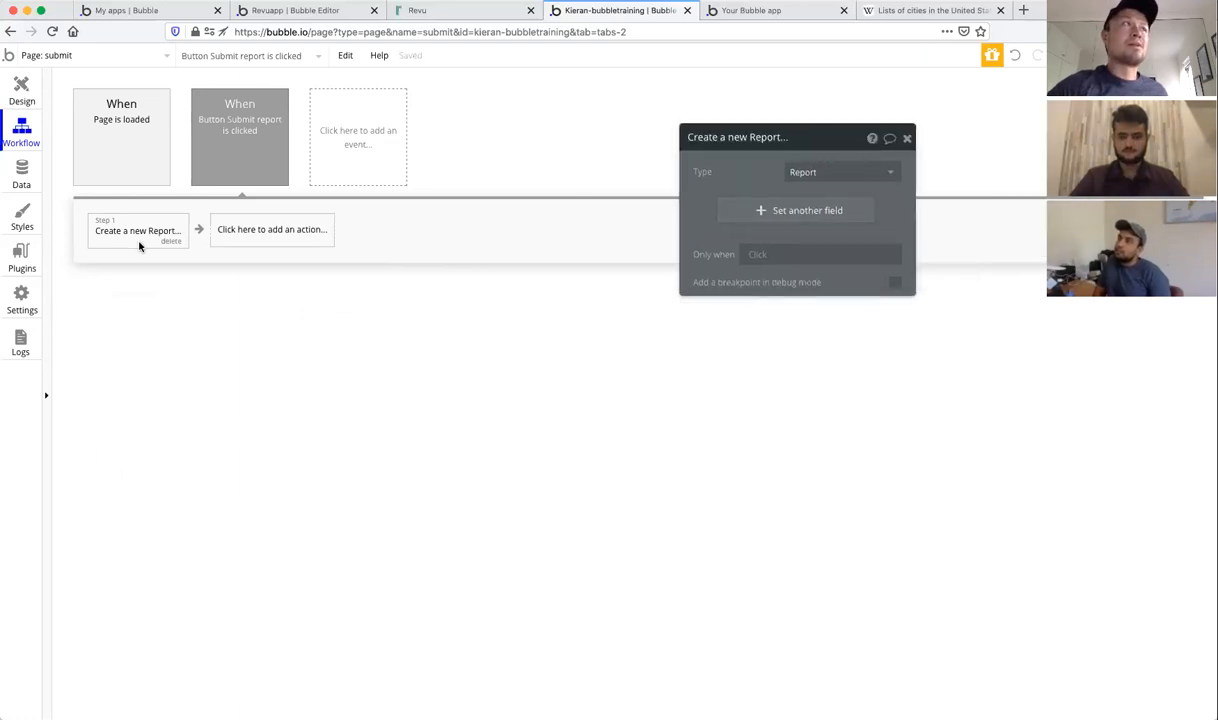
Step: Create a text field badgeNumber on Report and set it from Input Badge number
left_click(826, 212)
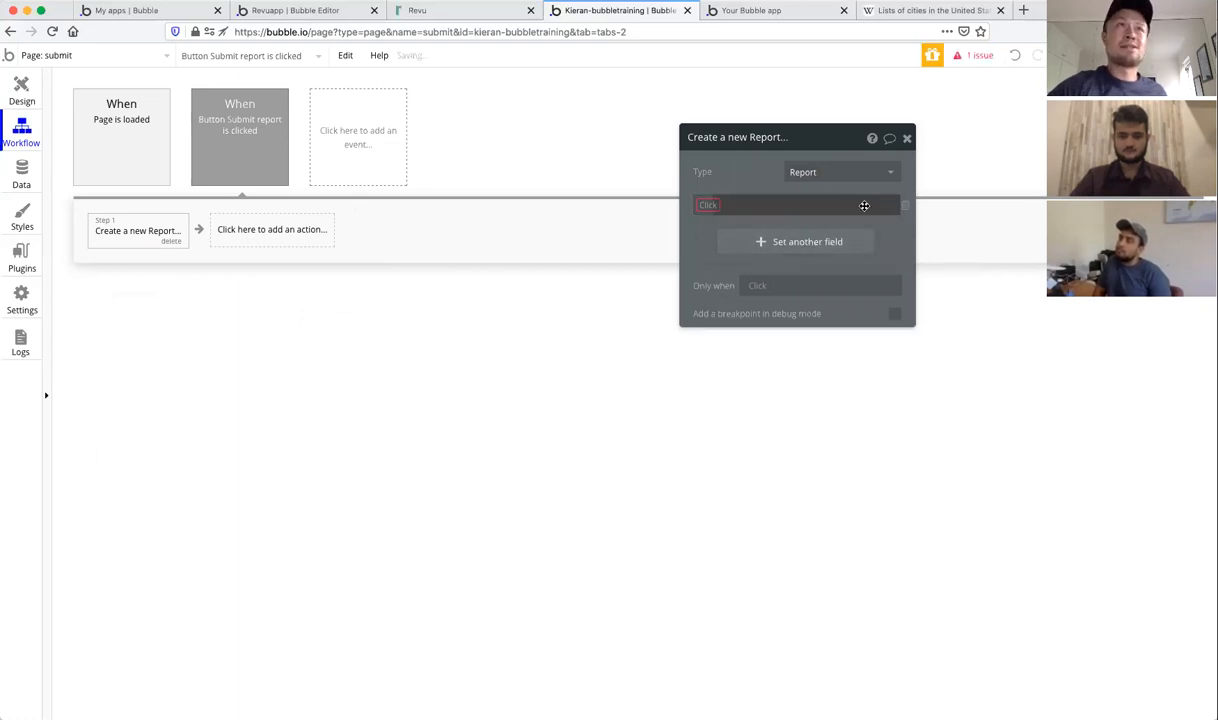
left_click(709, 205)
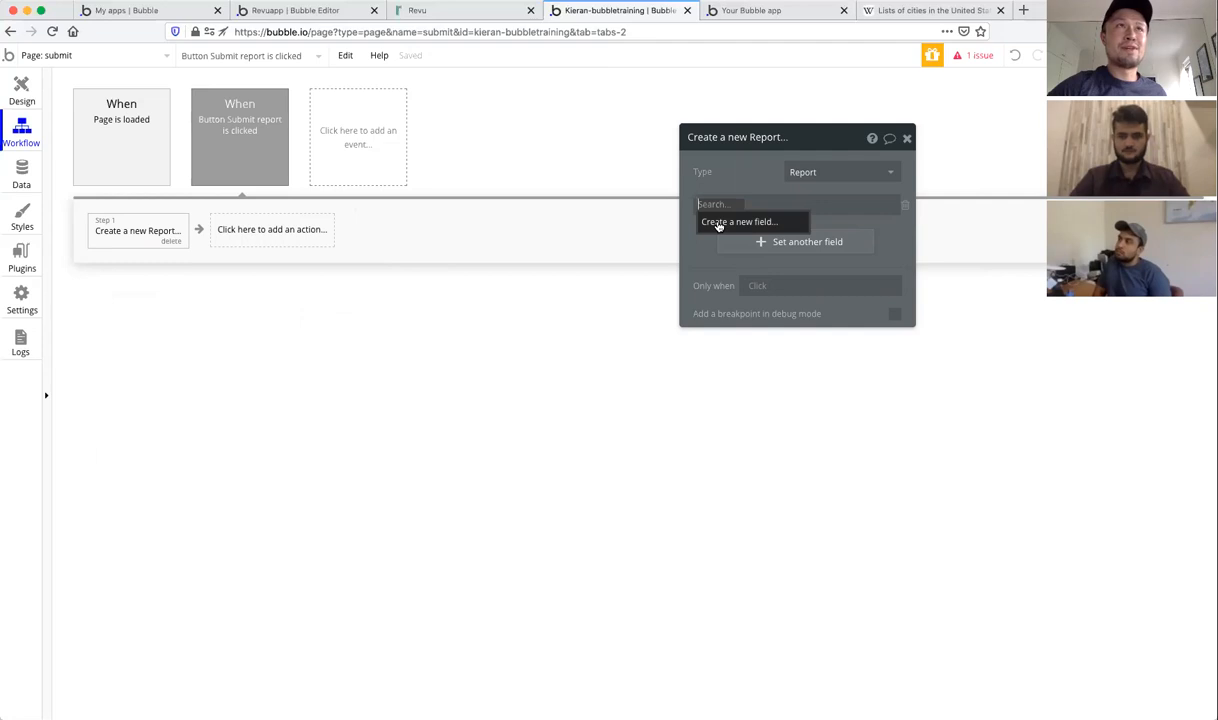
left_click(717, 224)
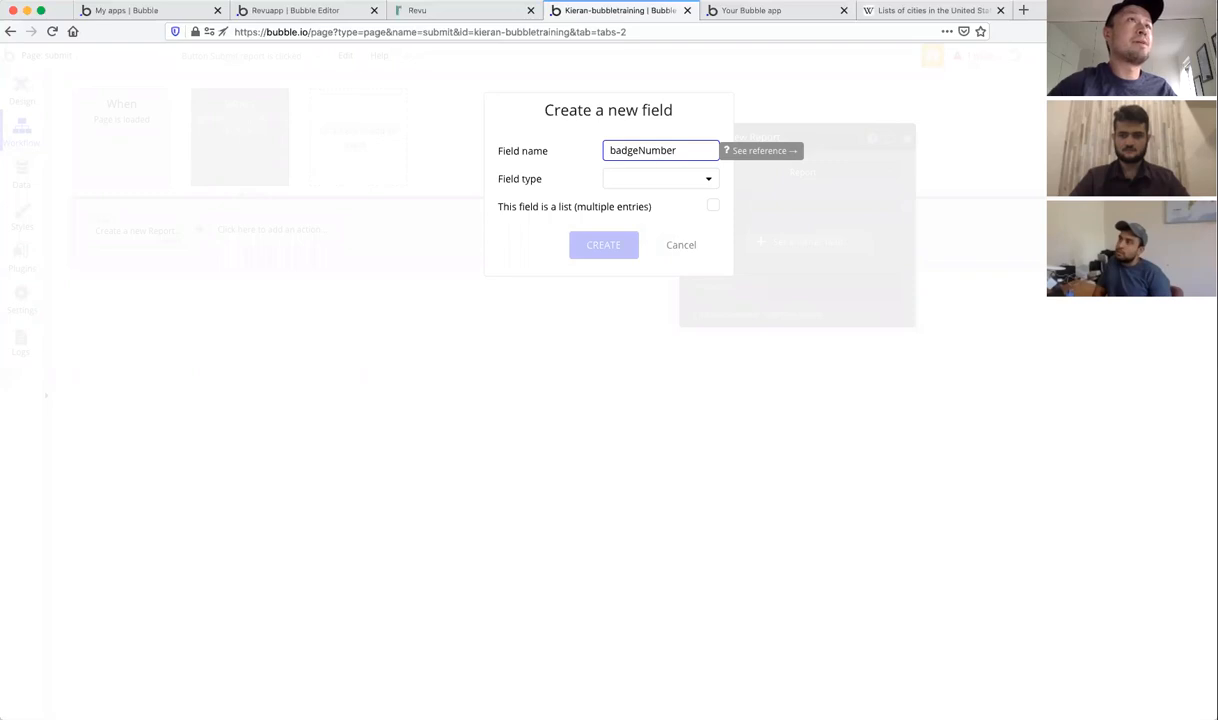
left_click(661, 184)
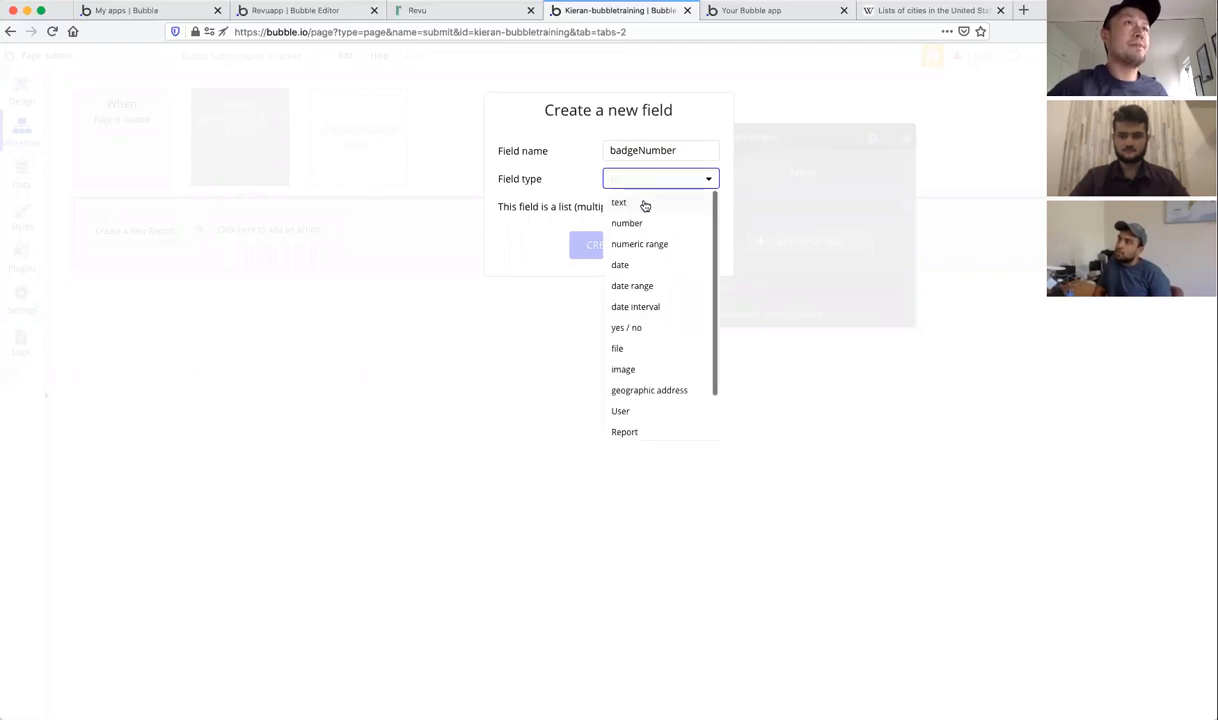
left_click(642, 204)
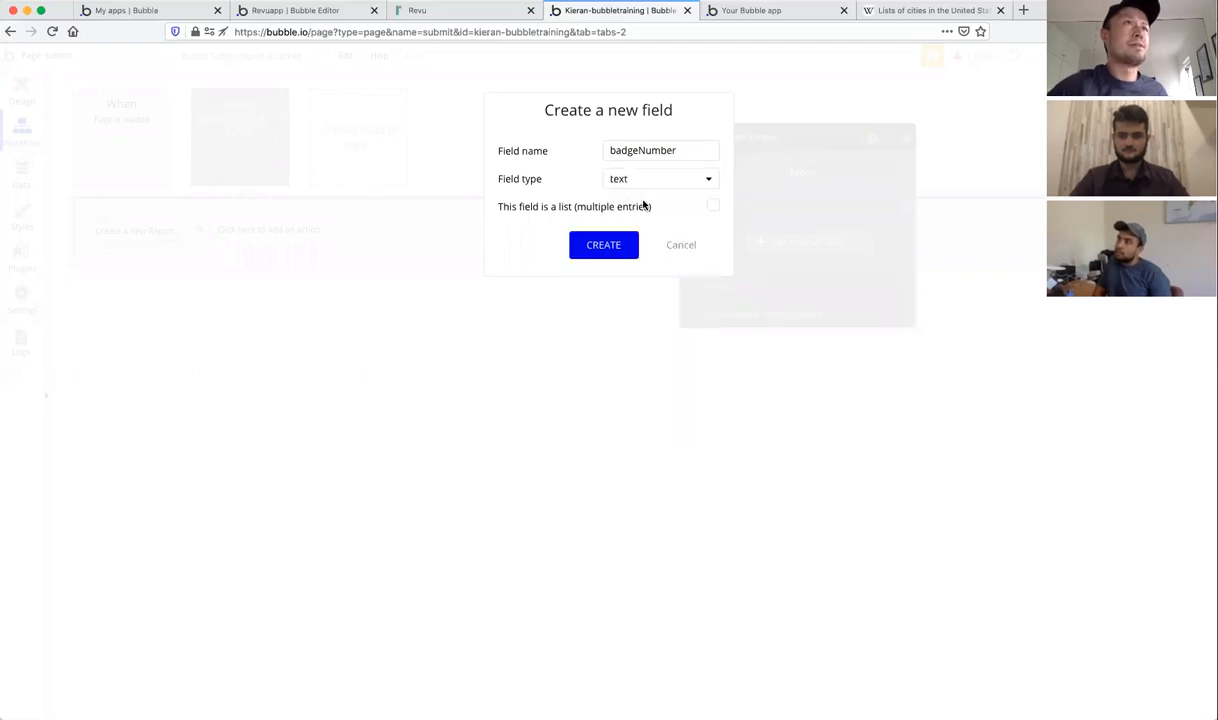
left_click(608, 246)
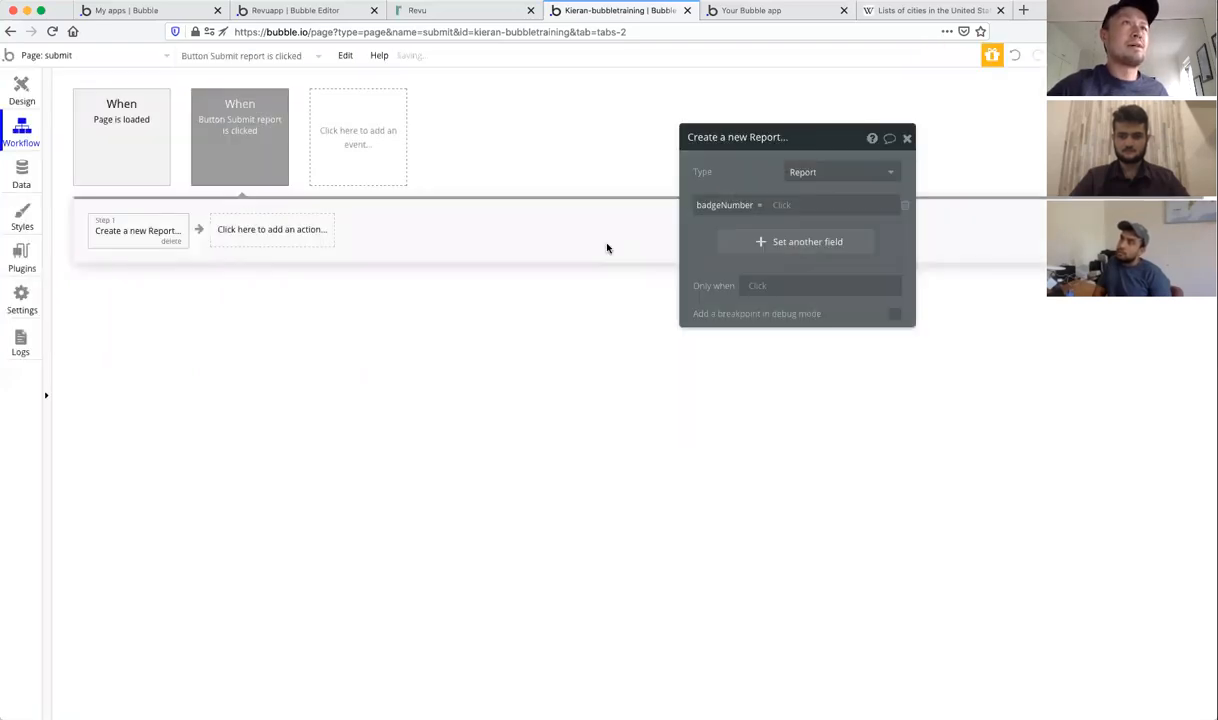
left_click(781, 206)
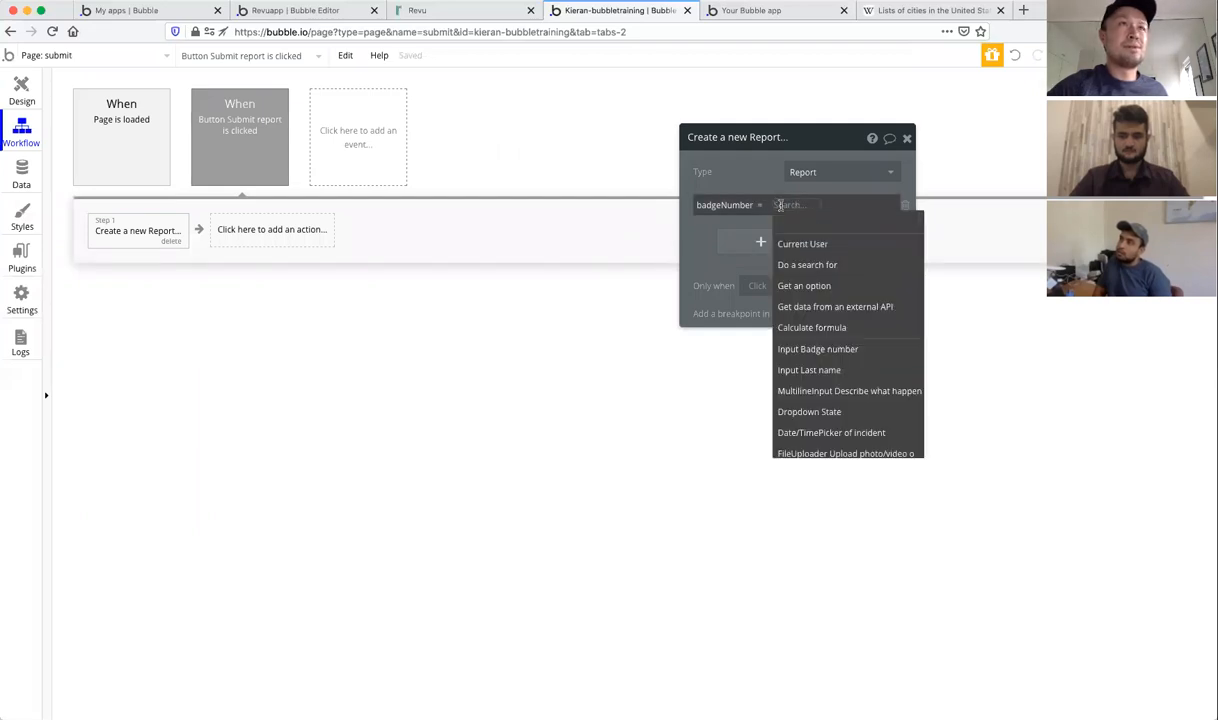
left_click(828, 352)
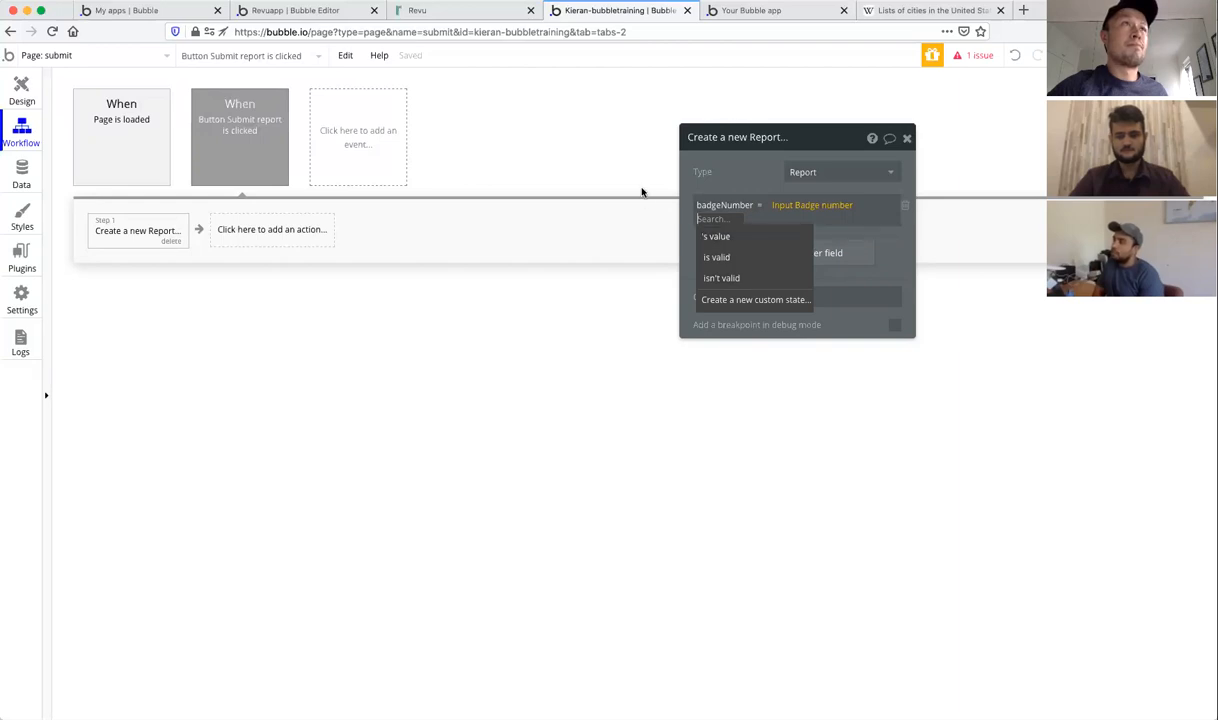
Step: Rename the Badge number input element to 'Input Badge number adsfkljadsf', then go back to Workflow
left_click(22, 92)
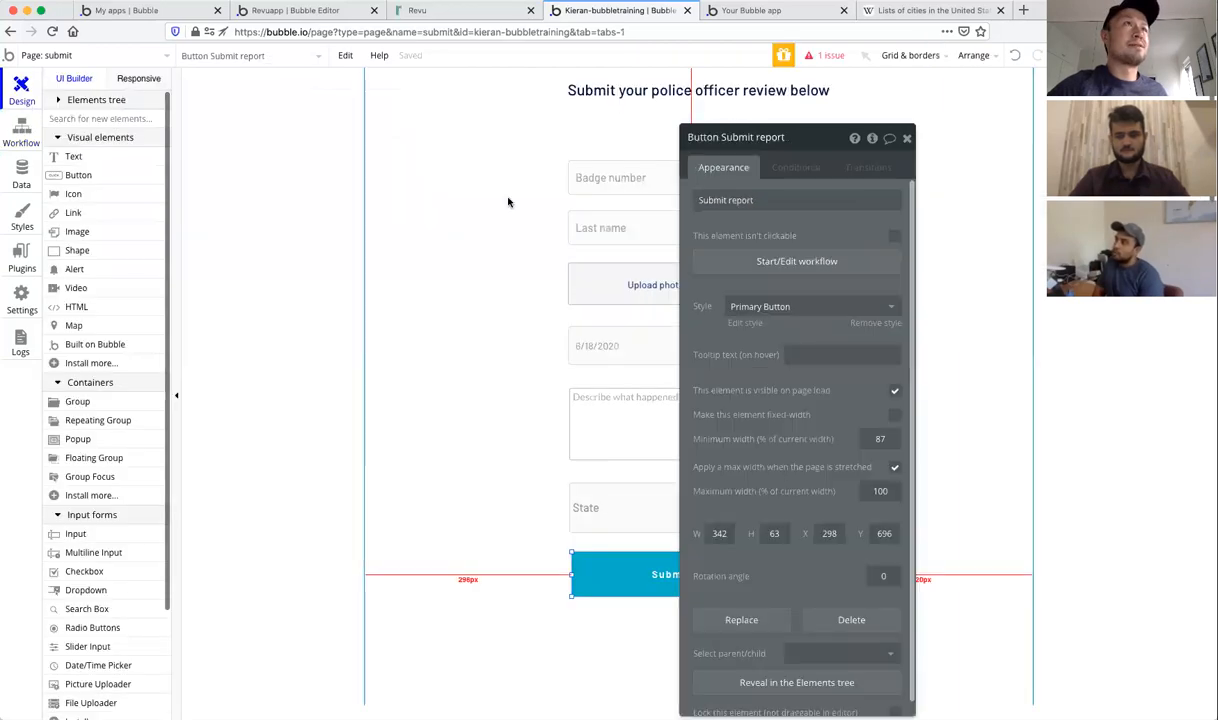
left_click(907, 138)
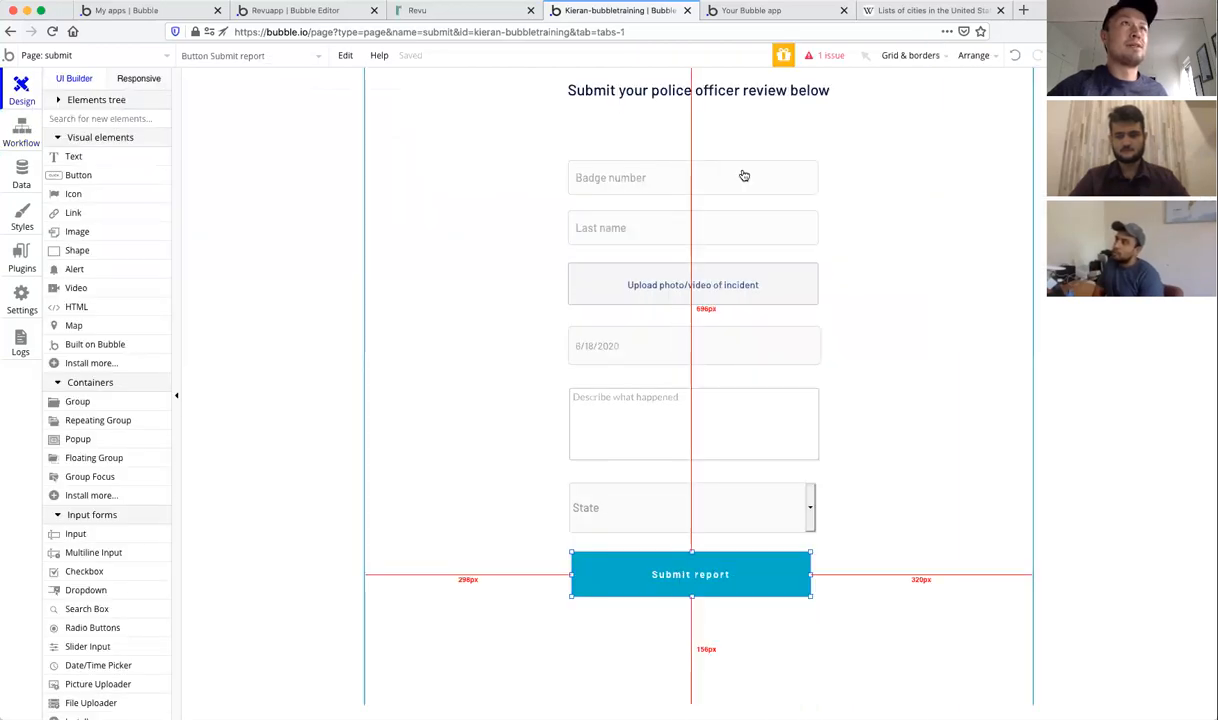
left_click(681, 178)
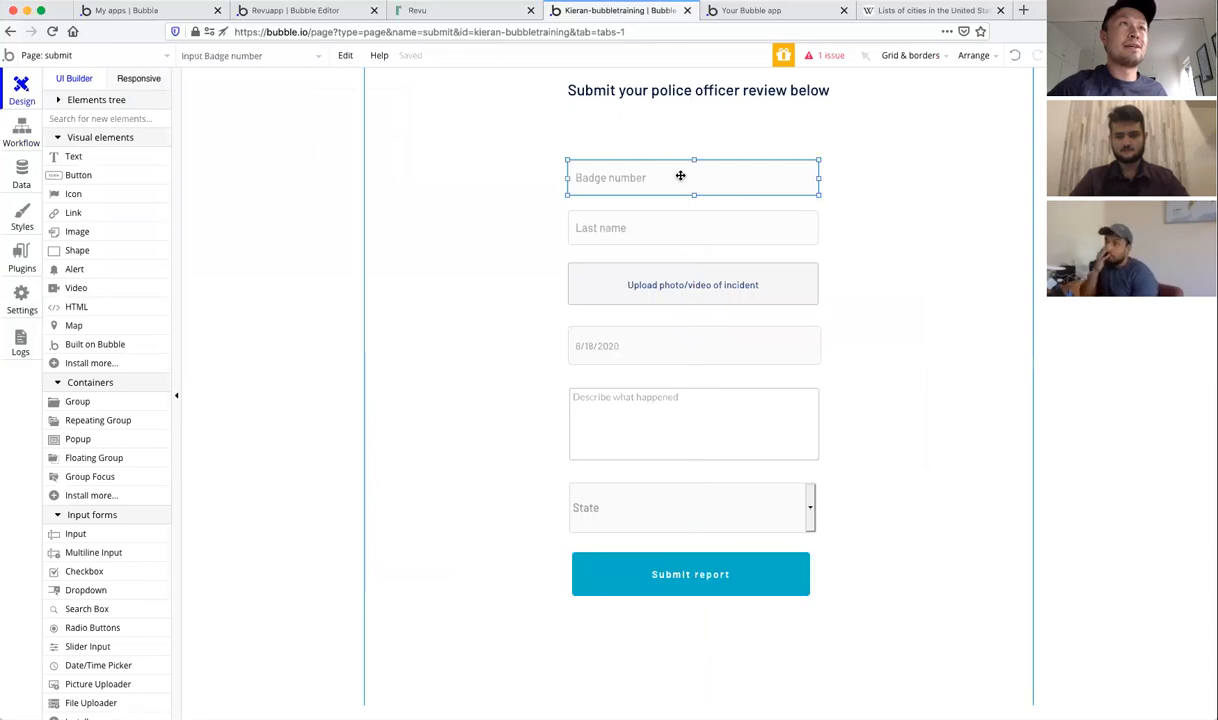
double_click(680, 176)
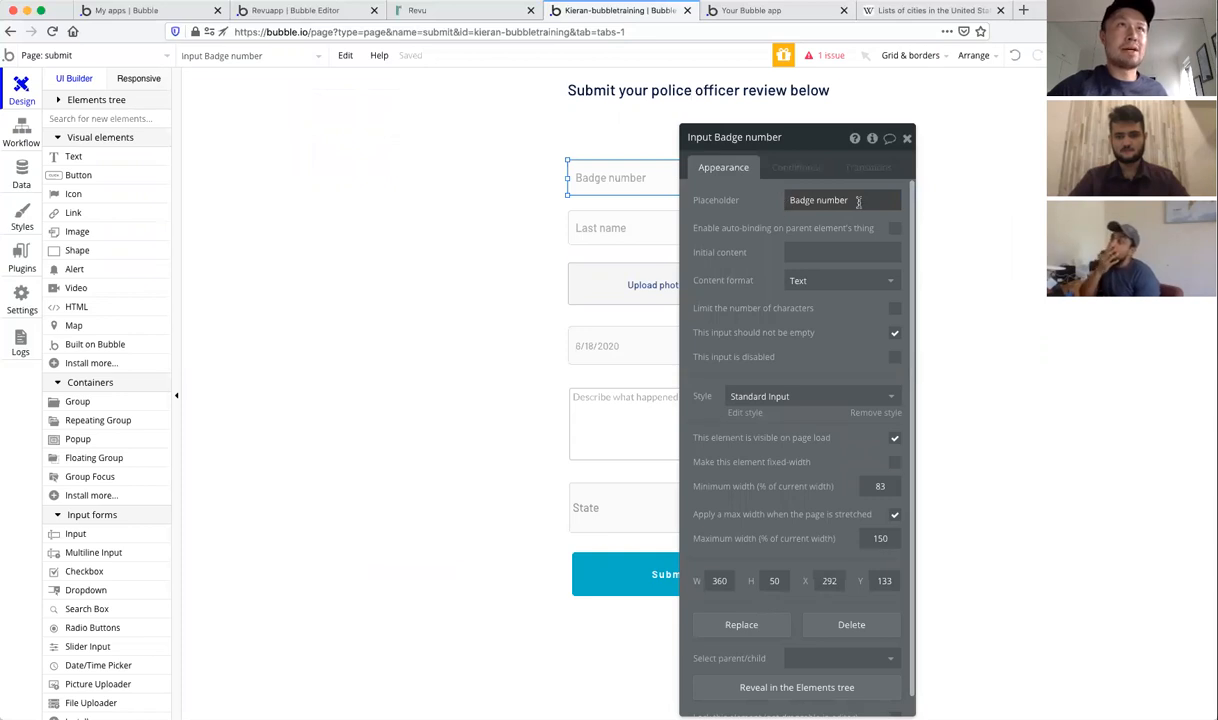
left_click(787, 140)
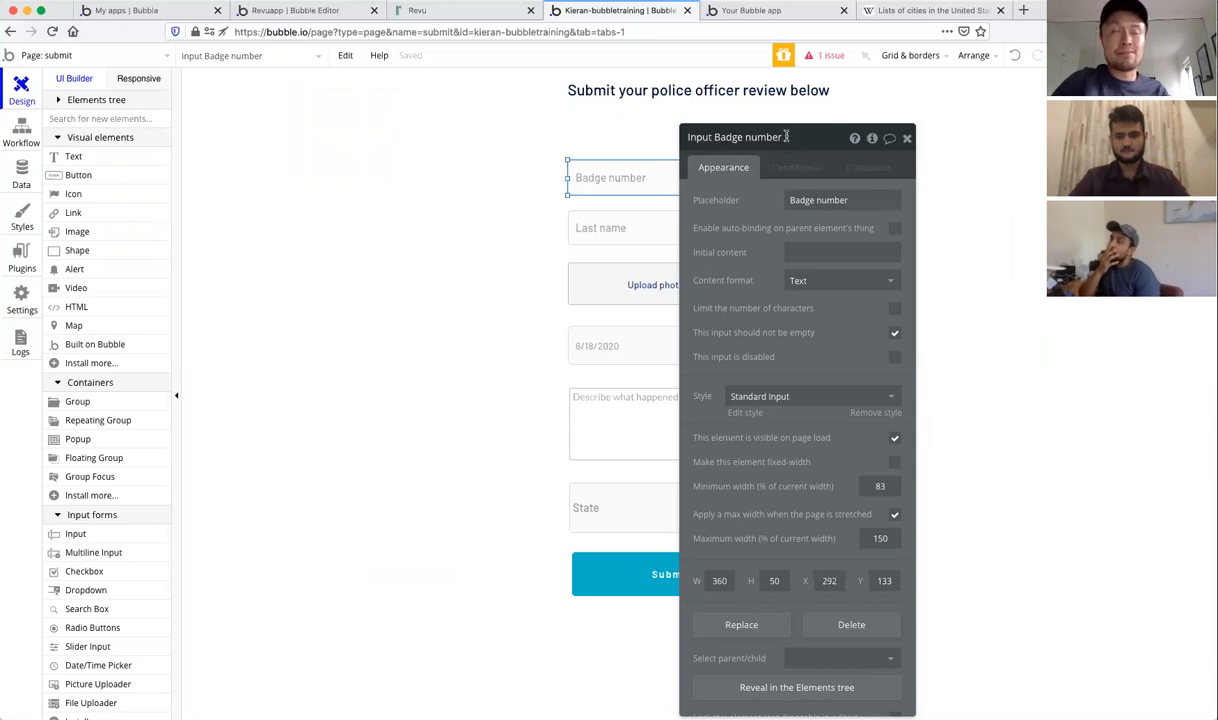
type("adsfkljadsf")
key("Return")
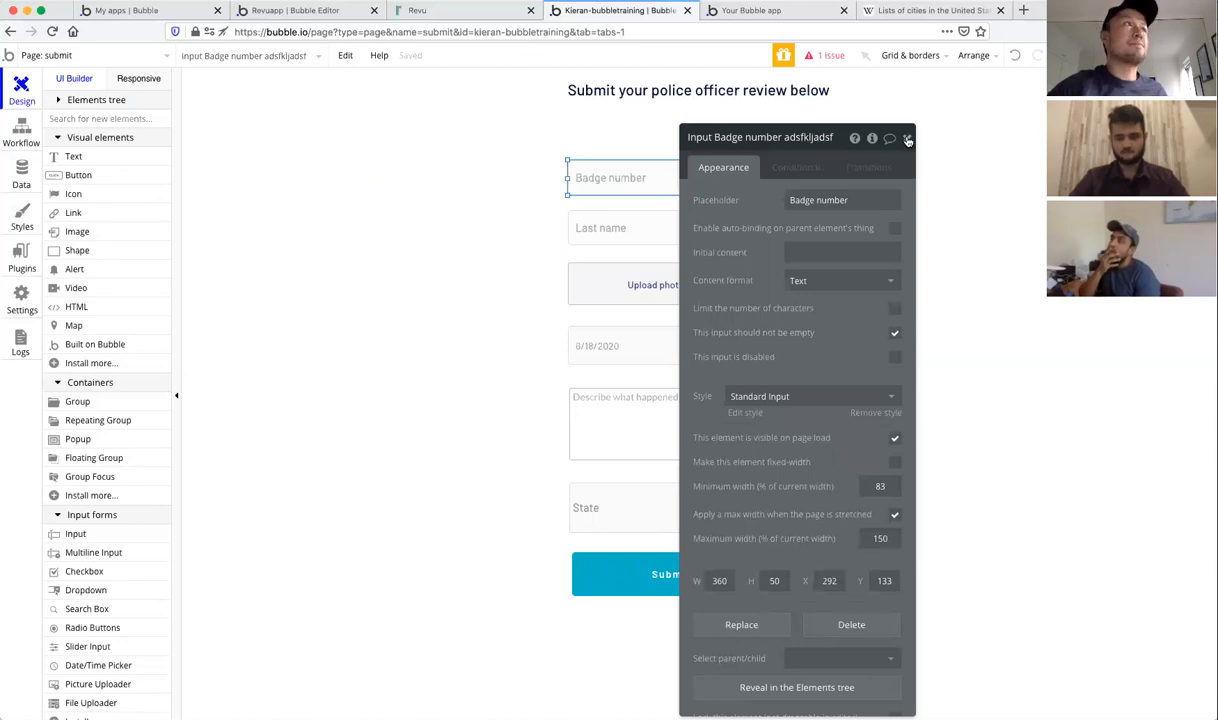
left_click(907, 140)
left_click(12, 133)
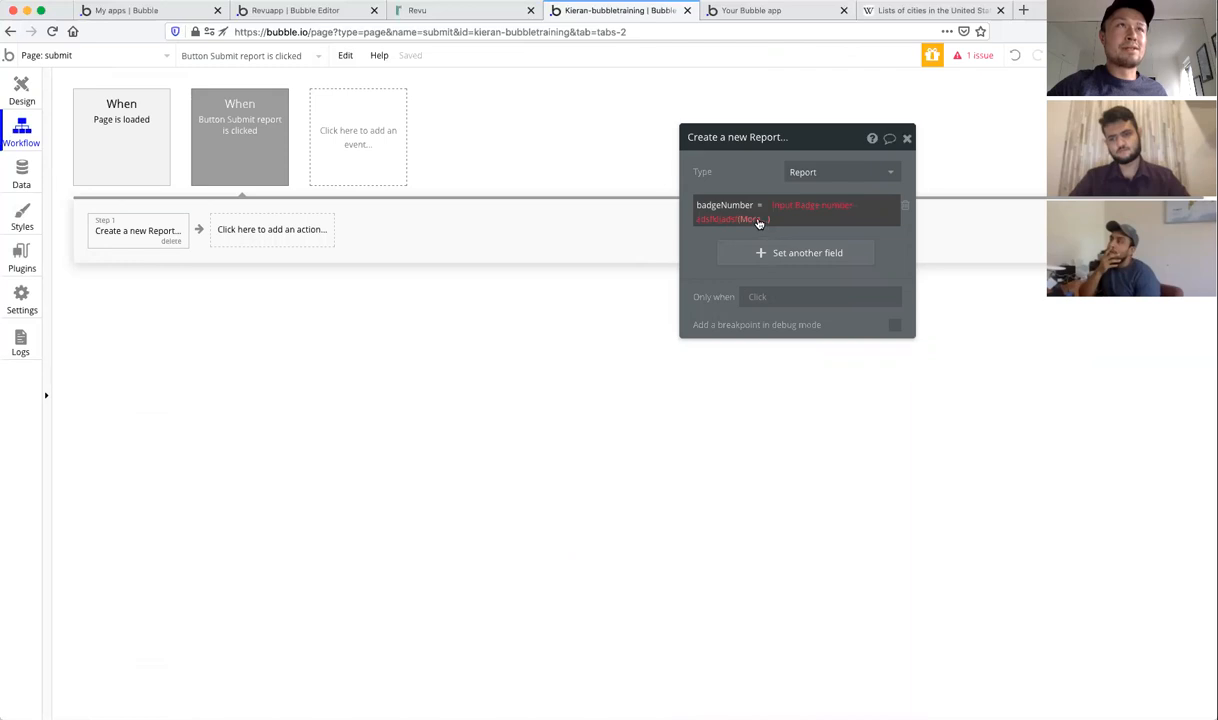
Step: Finish badgeNumber with the input's value and add a text field lastName from the Last name input
left_click(757, 219)
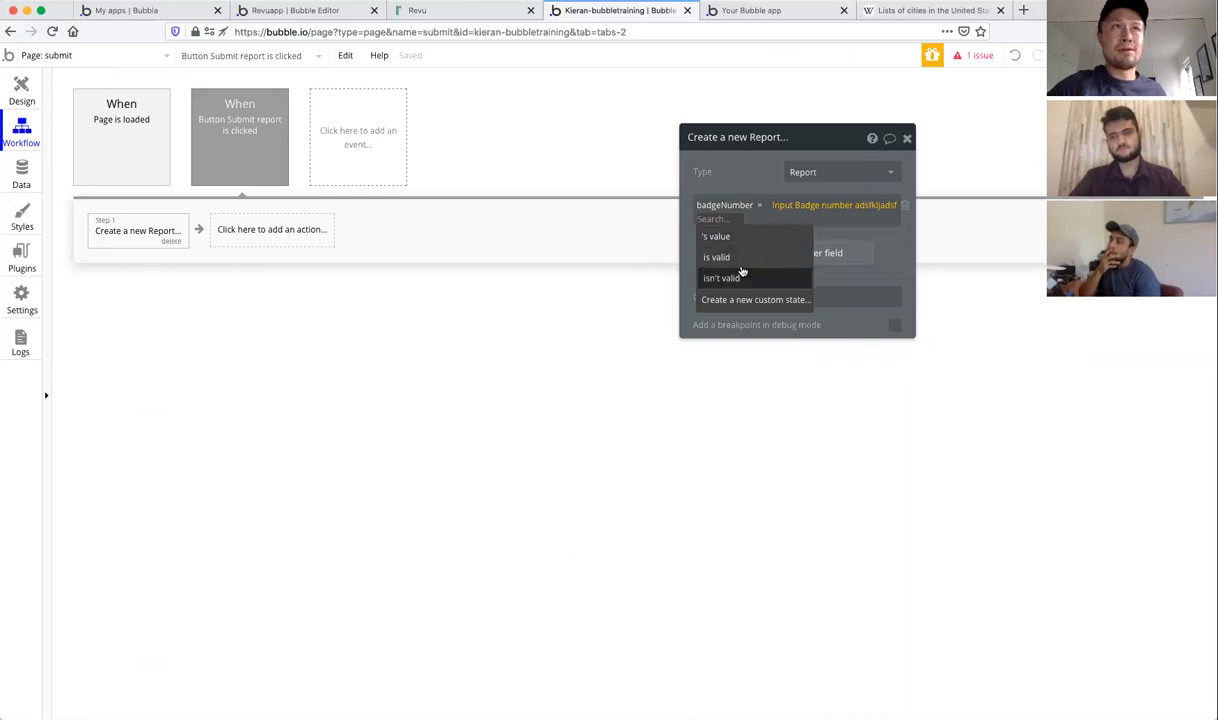
left_click(733, 238)
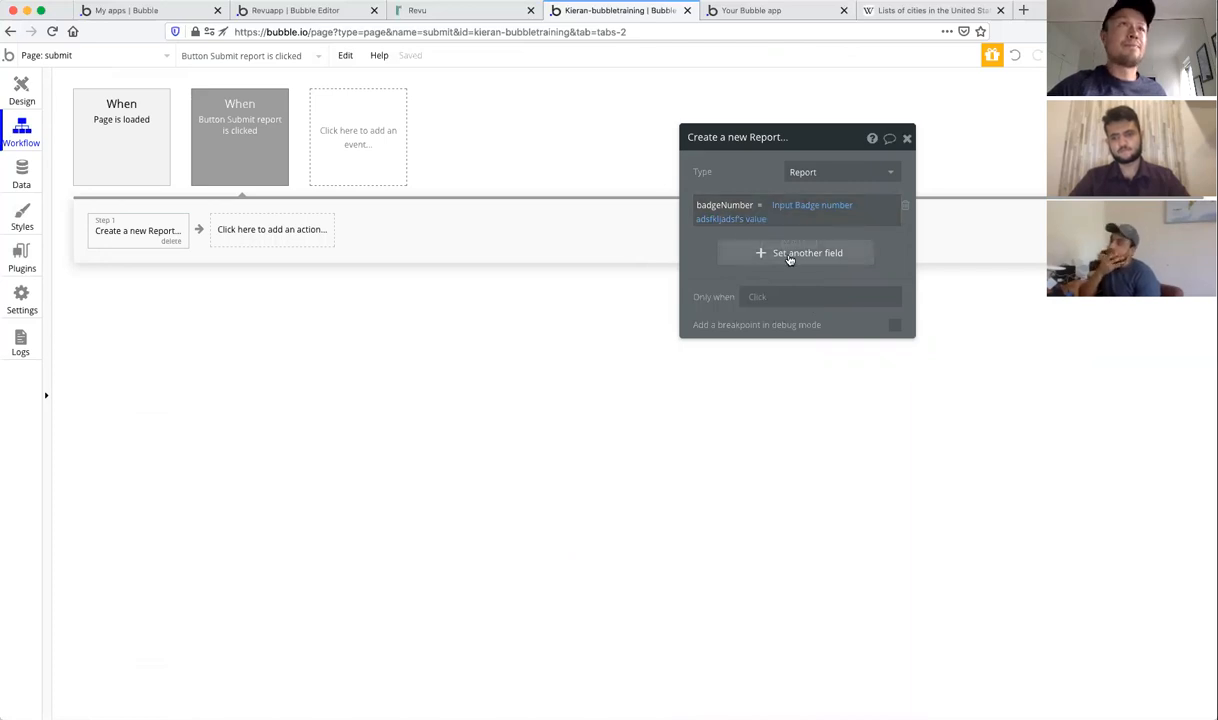
left_click(773, 252)
left_click(708, 248)
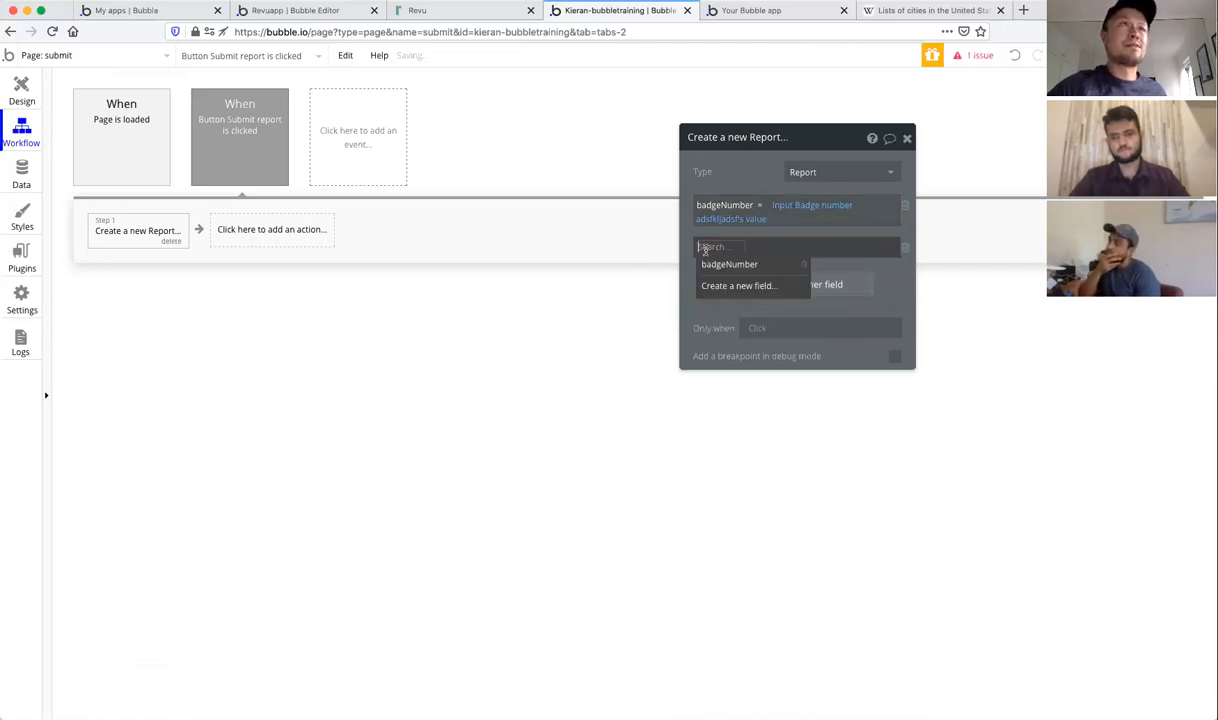
left_click(721, 288)
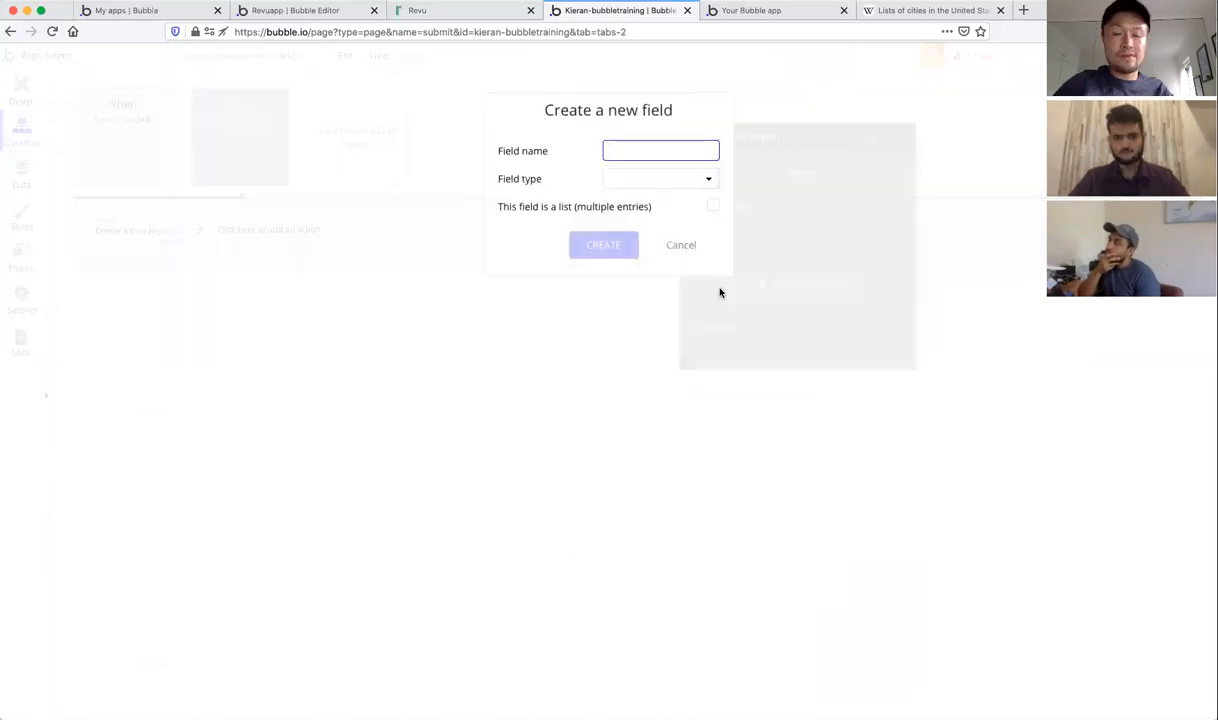
type("lastName")
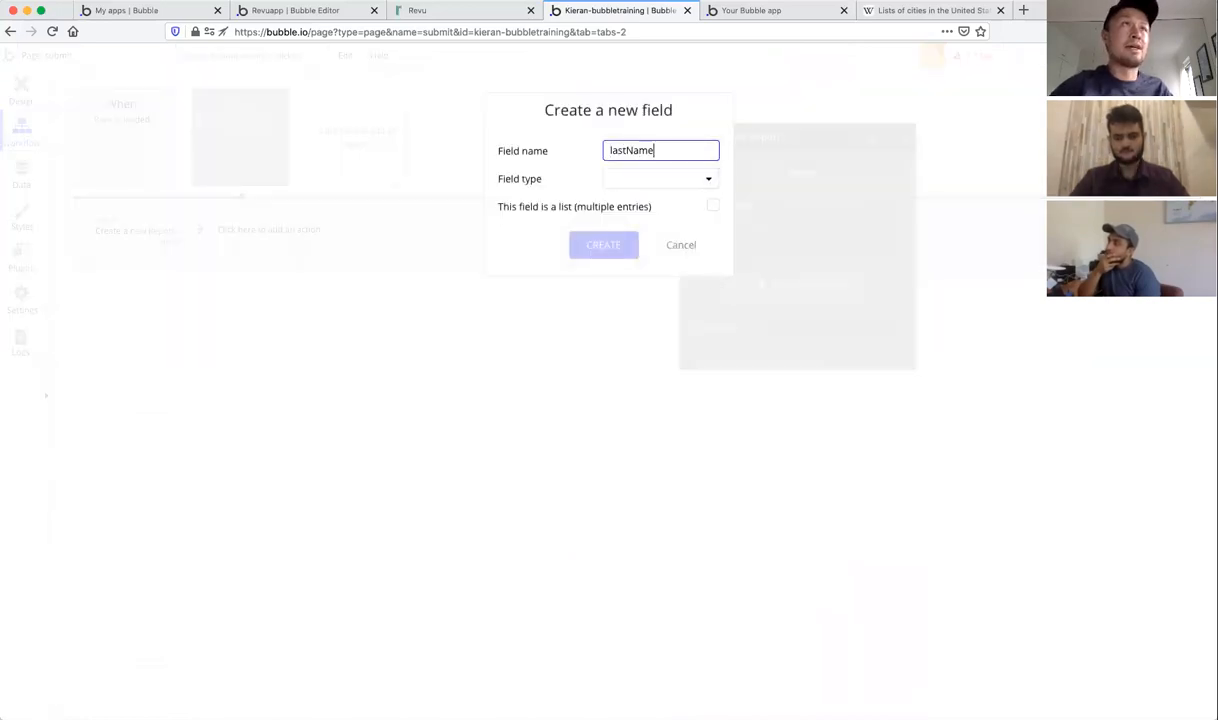
left_click(650, 180)
left_click(620, 201)
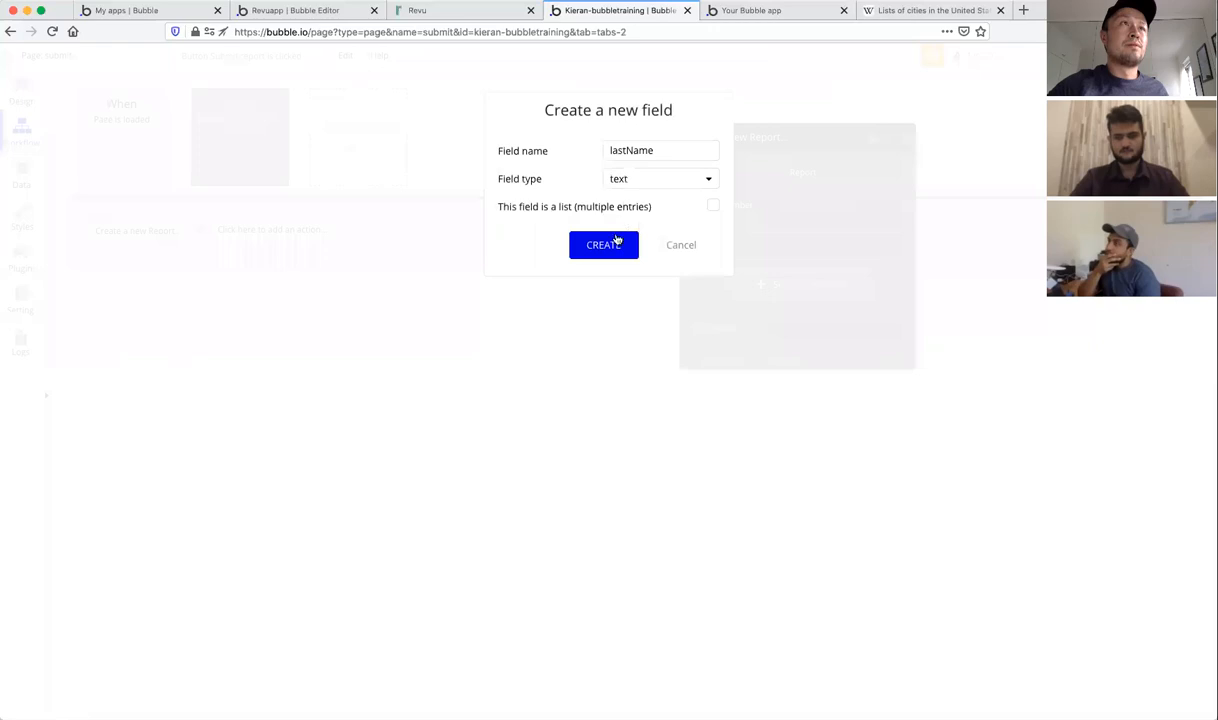
left_click(615, 246)
left_click(766, 247)
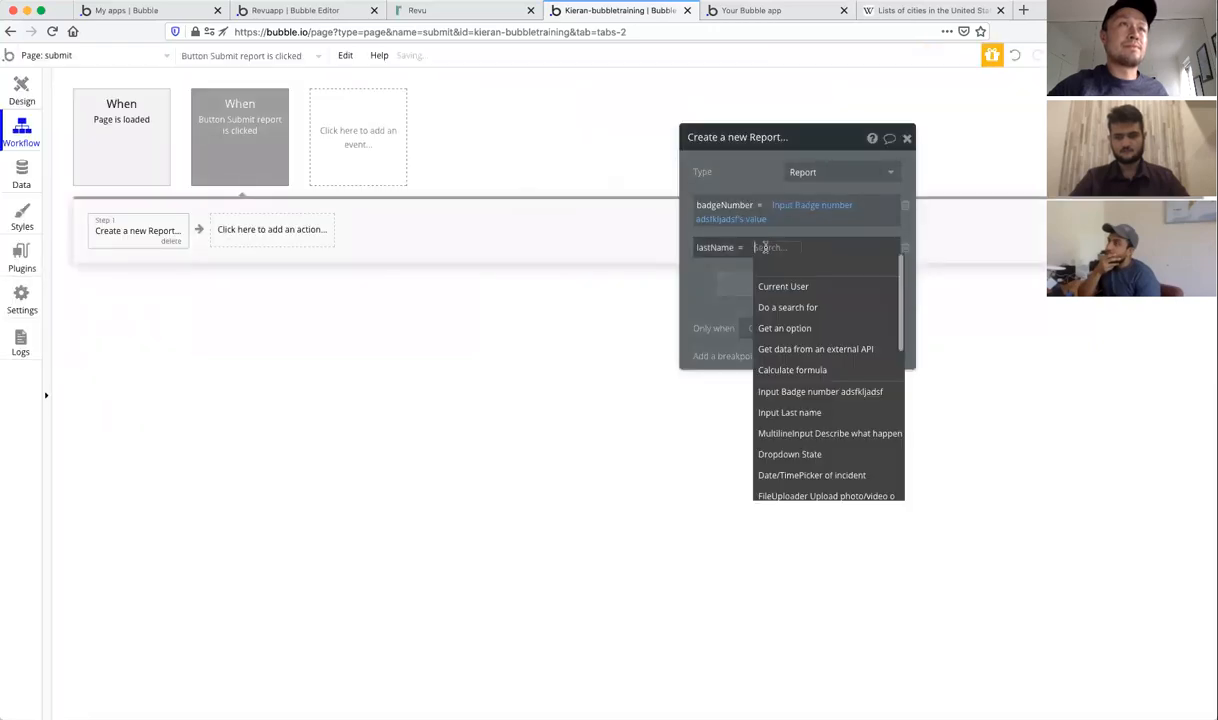
left_click(797, 413)
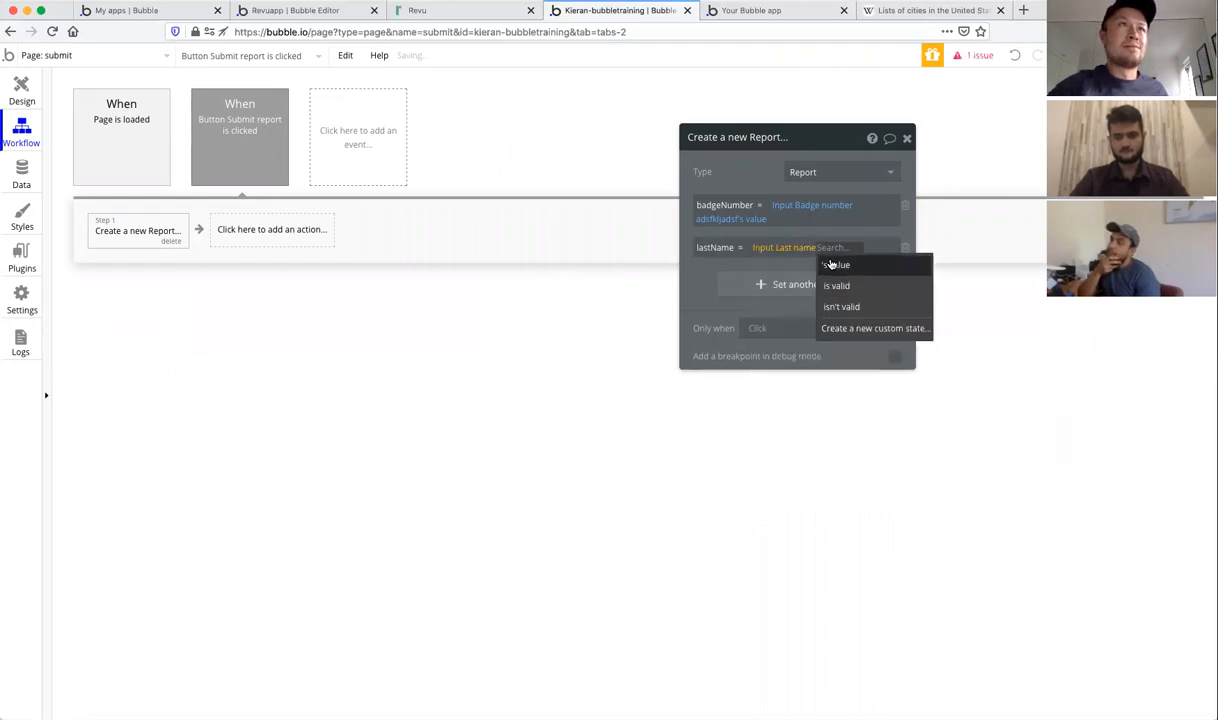
left_click(838, 265)
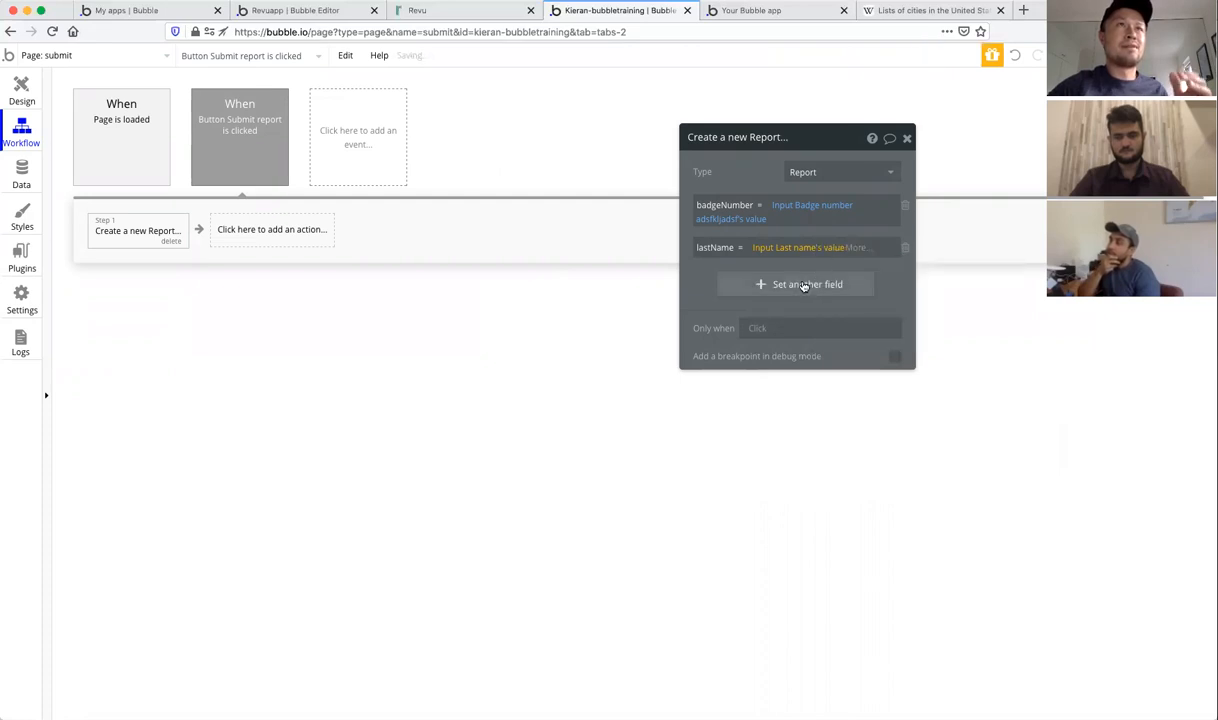
Step: Add a text field details set to the 'Describe what happened' multiline input's value
left_click(801, 284)
left_click(712, 281)
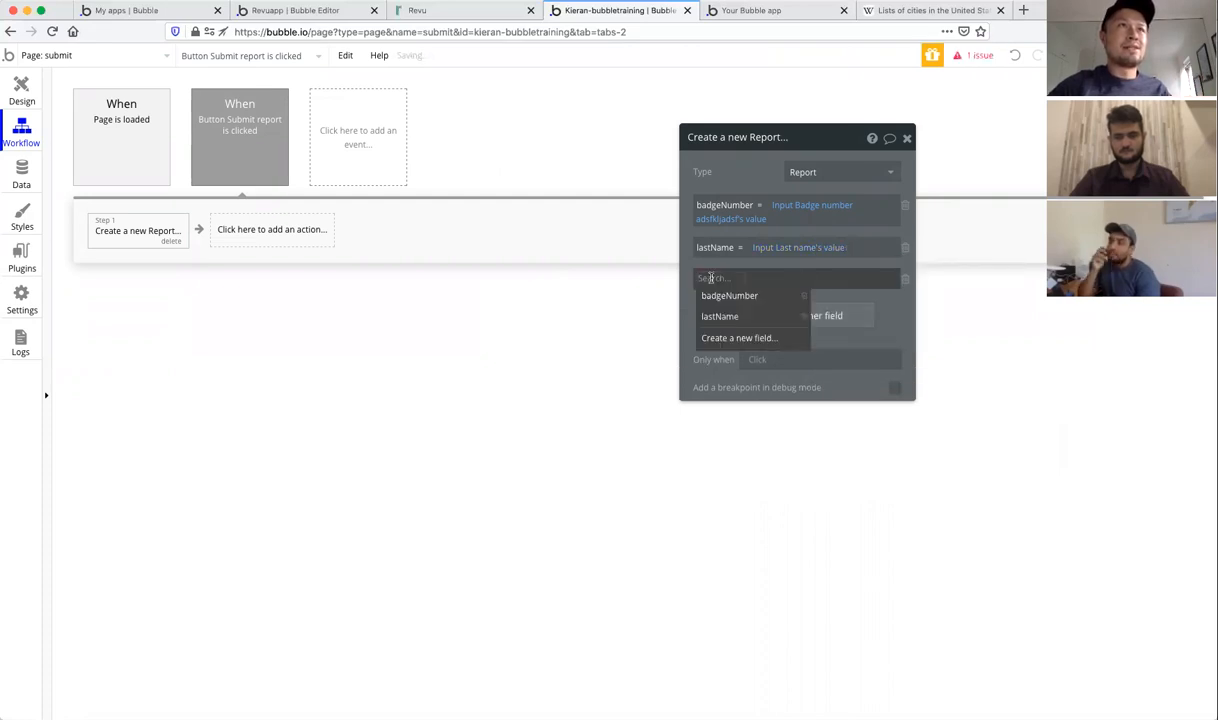
left_click(717, 339)
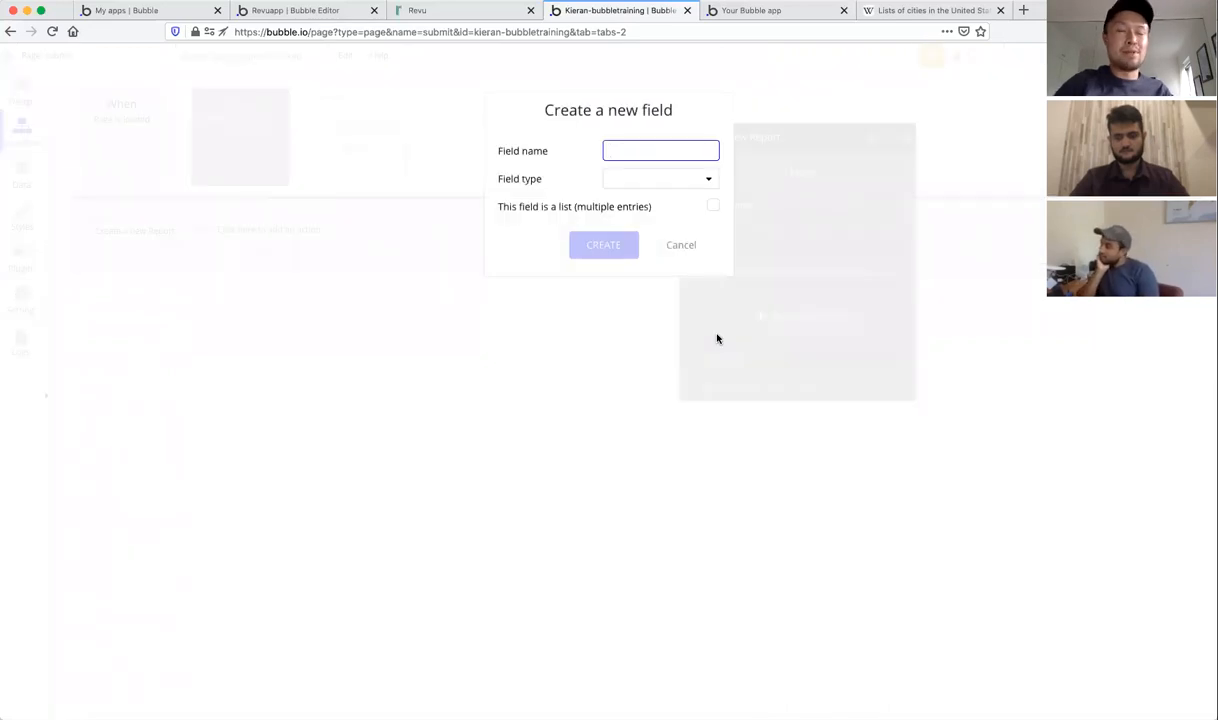
type("details")
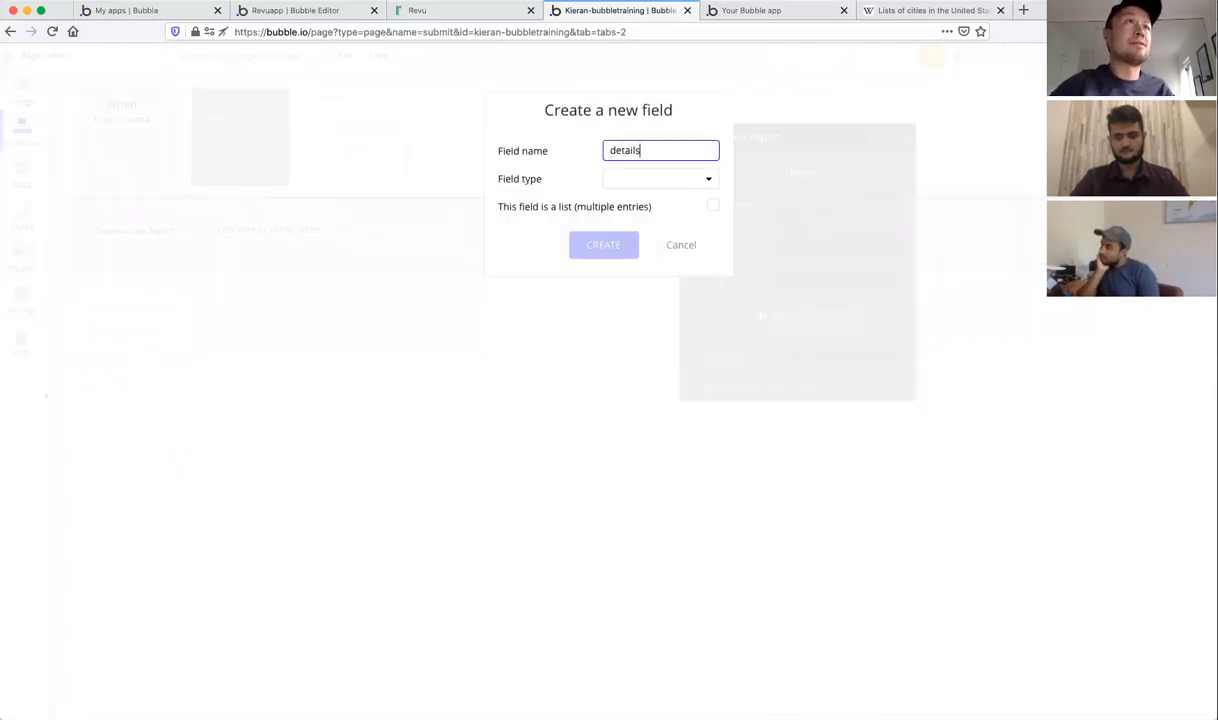
left_click(632, 189)
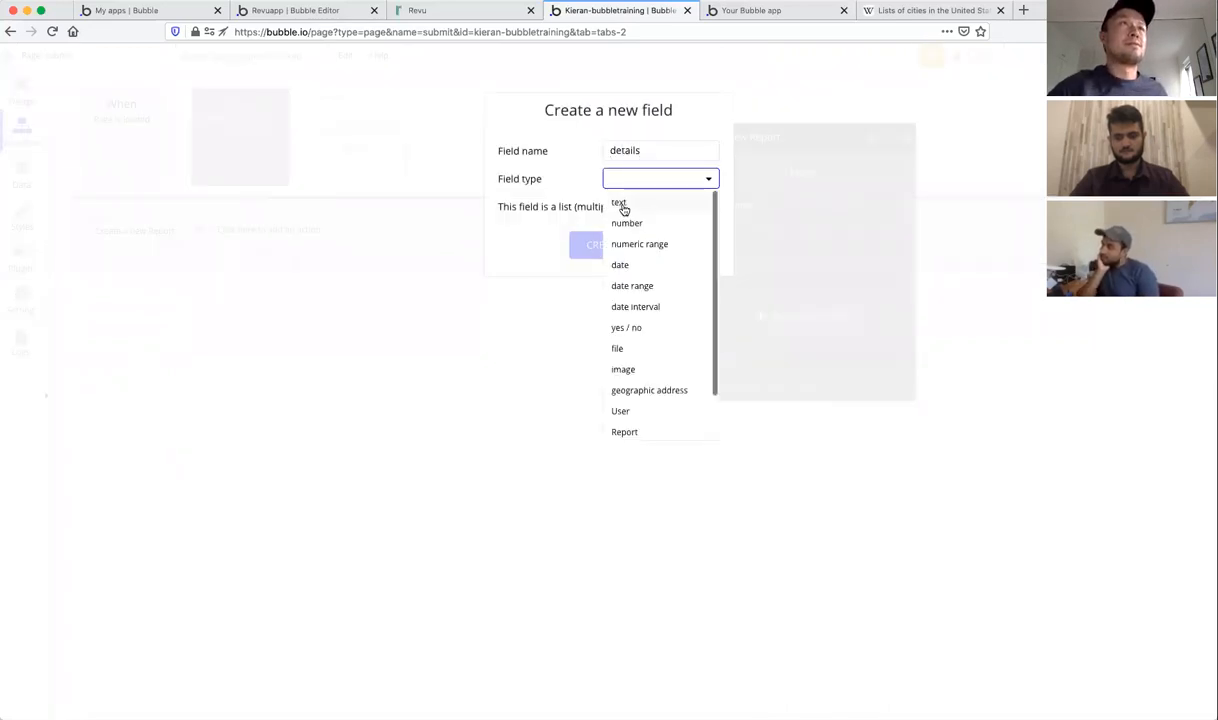
left_click(621, 207)
left_click(618, 247)
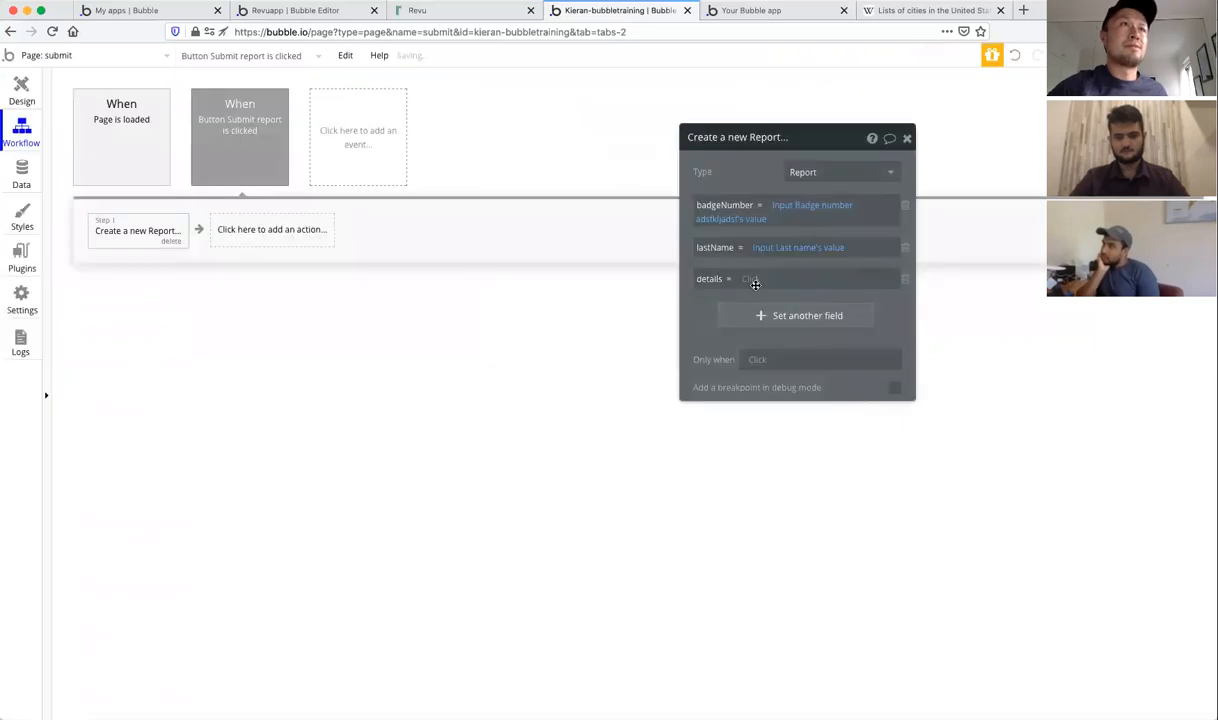
left_click(716, 272)
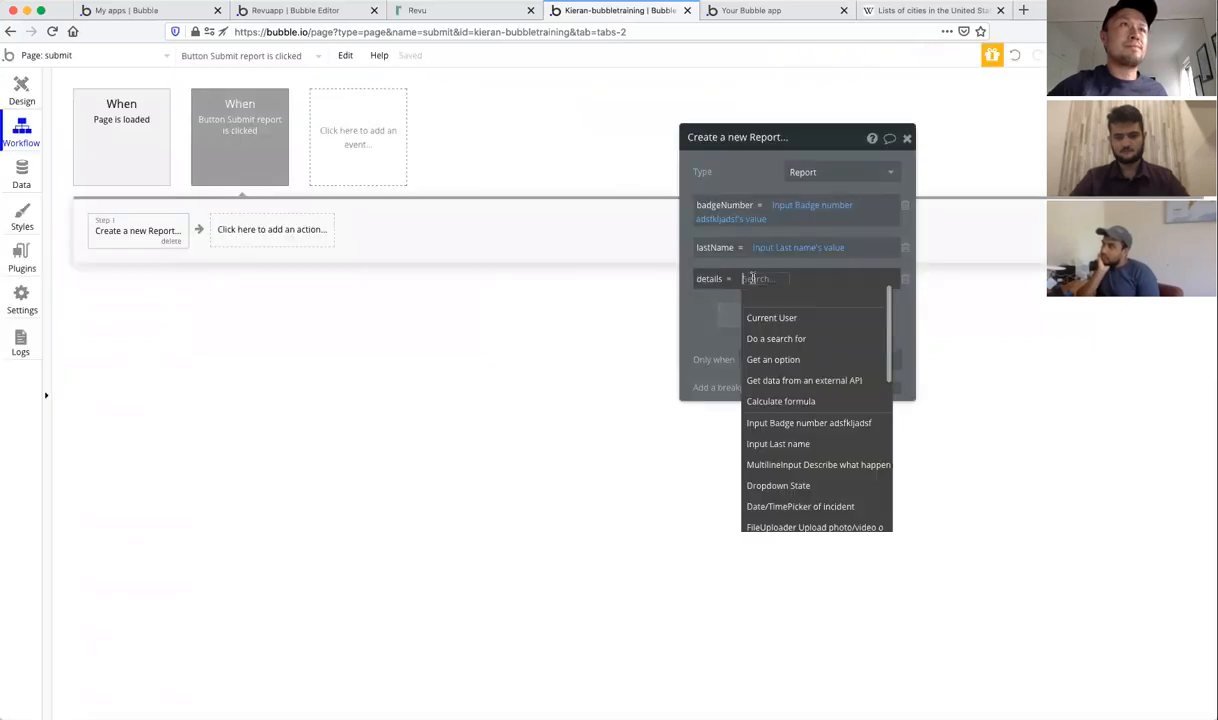
left_click(827, 466)
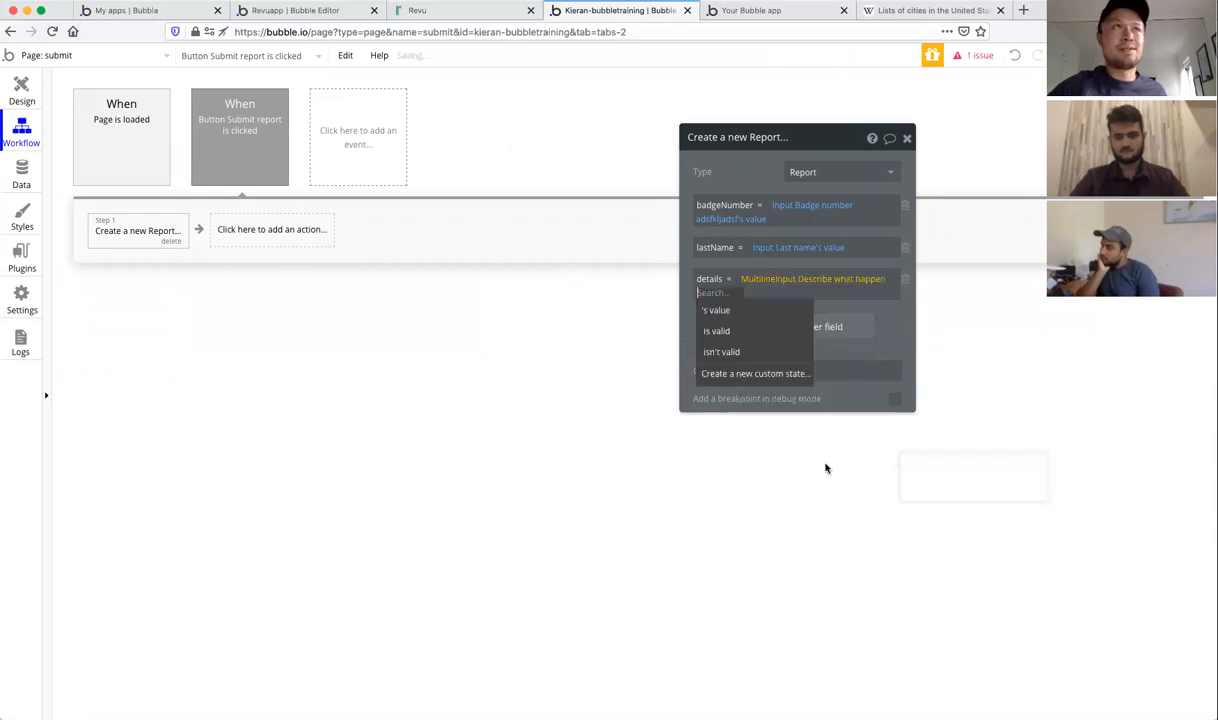
left_click(716, 311)
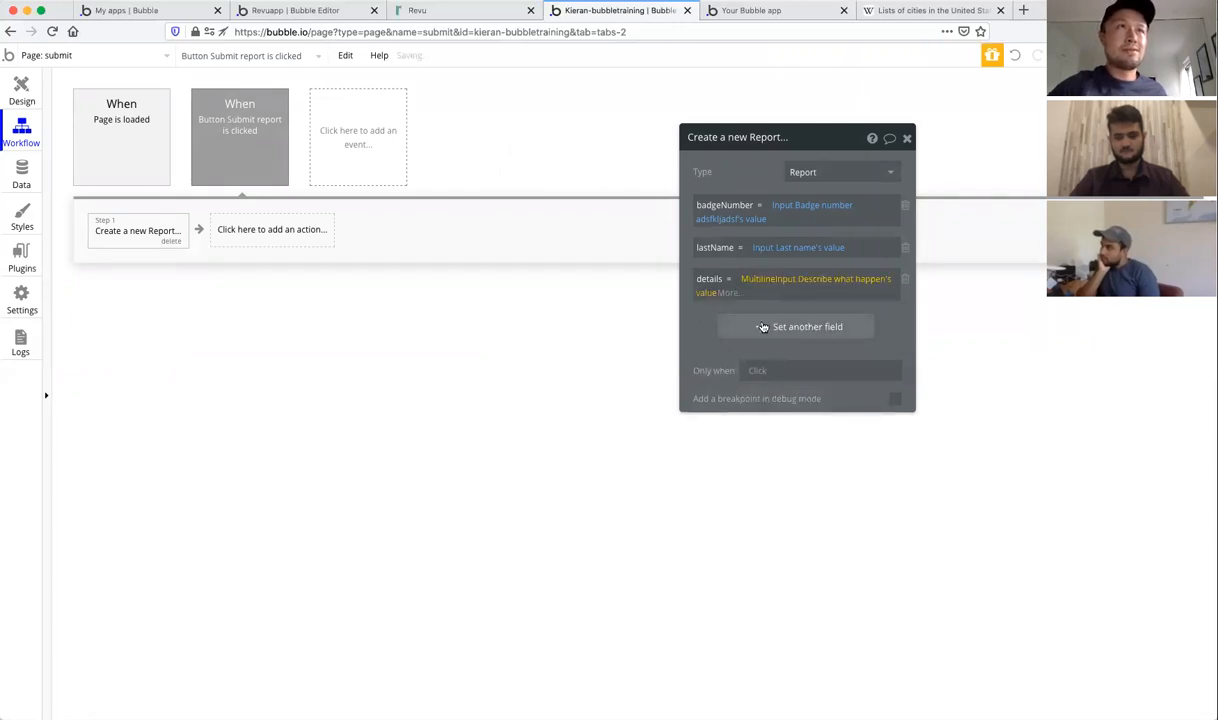
left_click(763, 327)
Step: Create a file field media on Report and set it to the Upload photo/video uploader's value
left_click(707, 323)
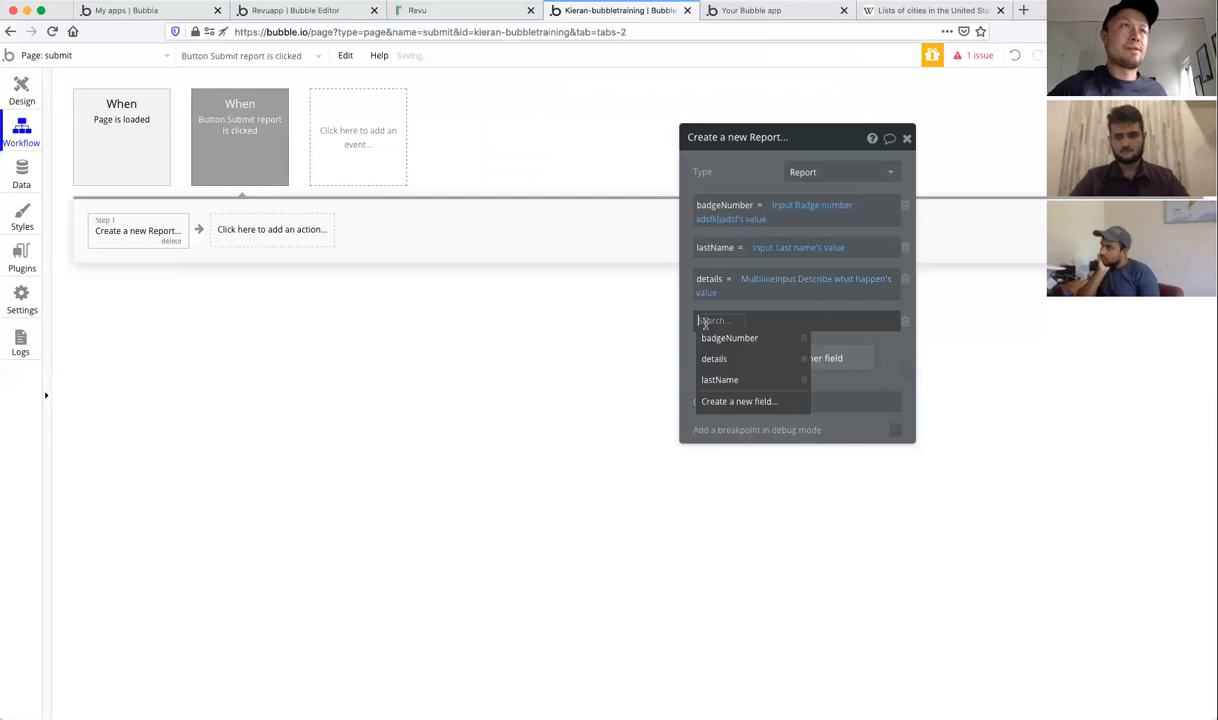
left_click(724, 402)
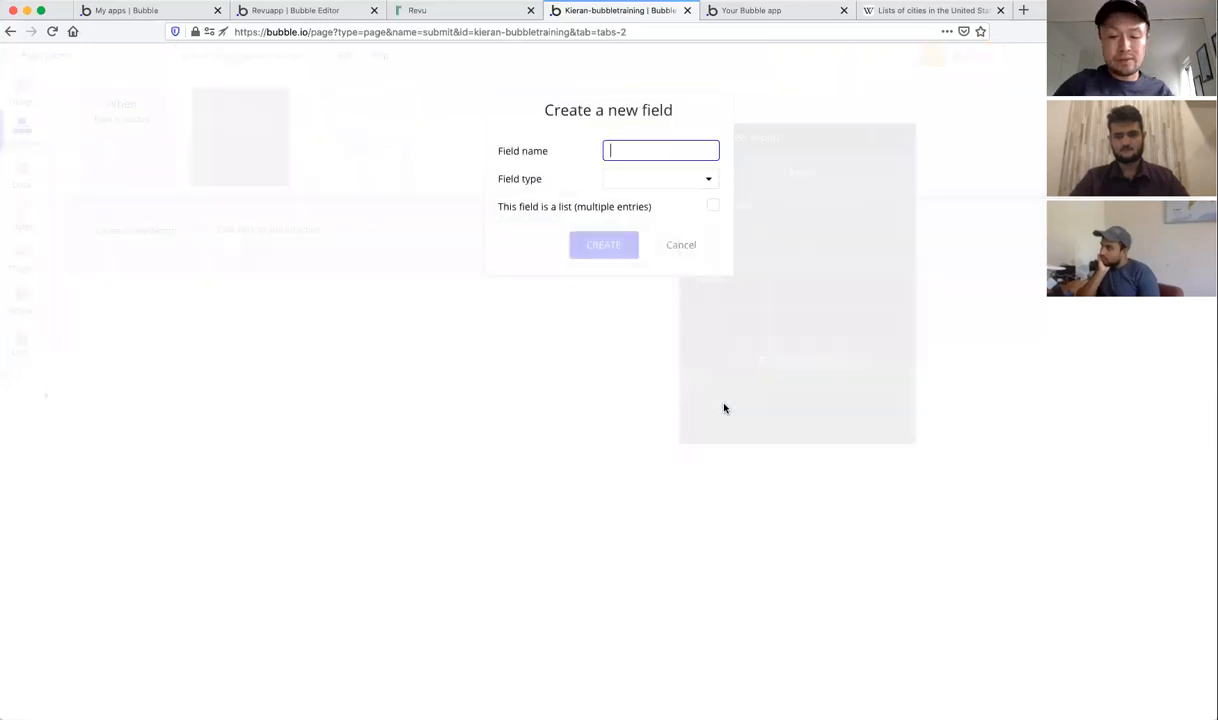
type("media")
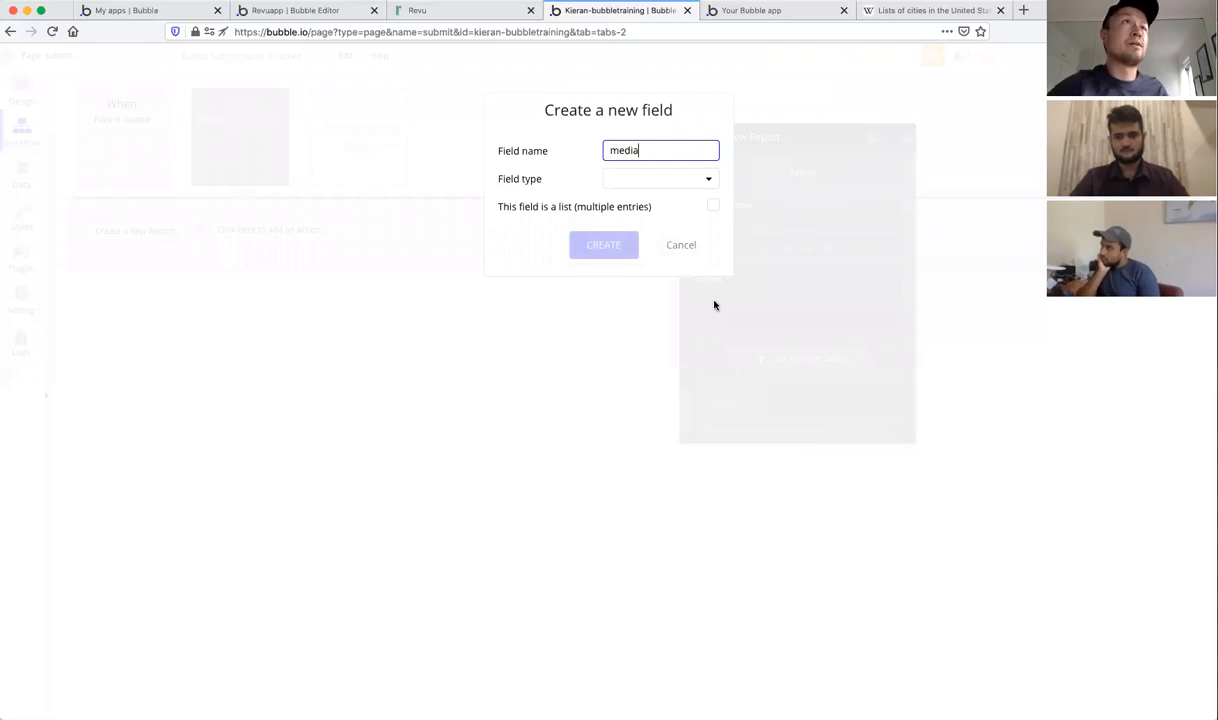
left_click(657, 180)
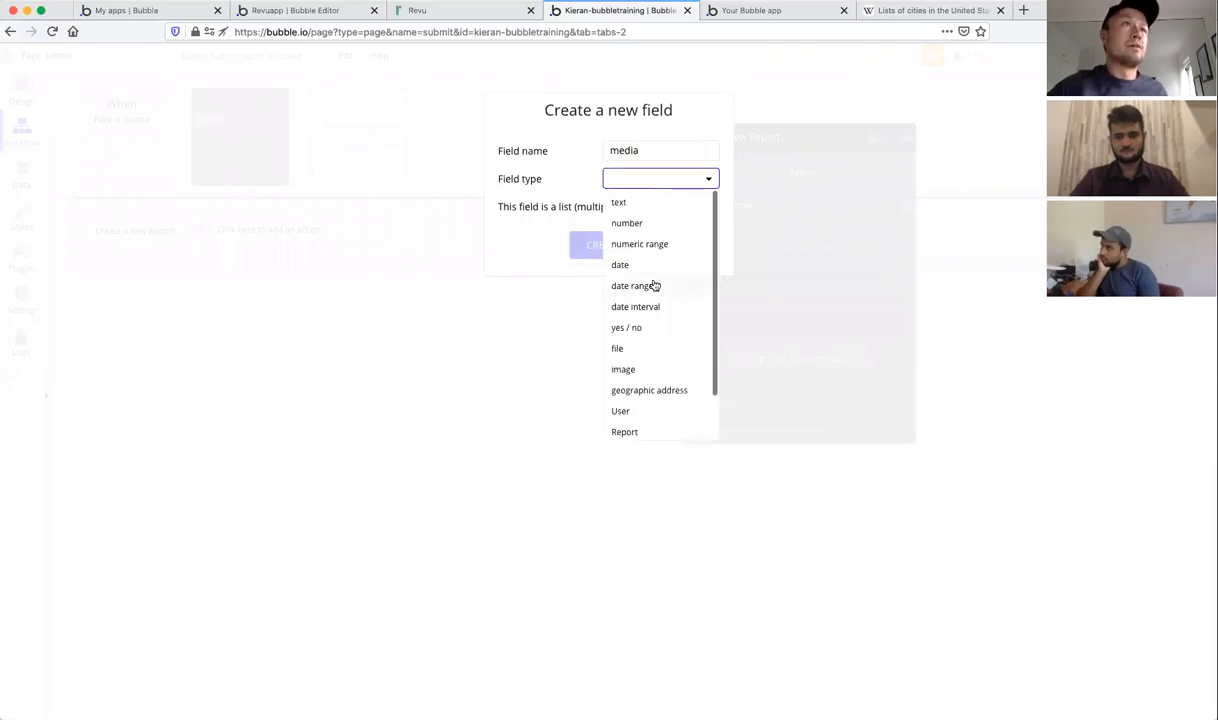
scroll(652, 283, "down", 1)
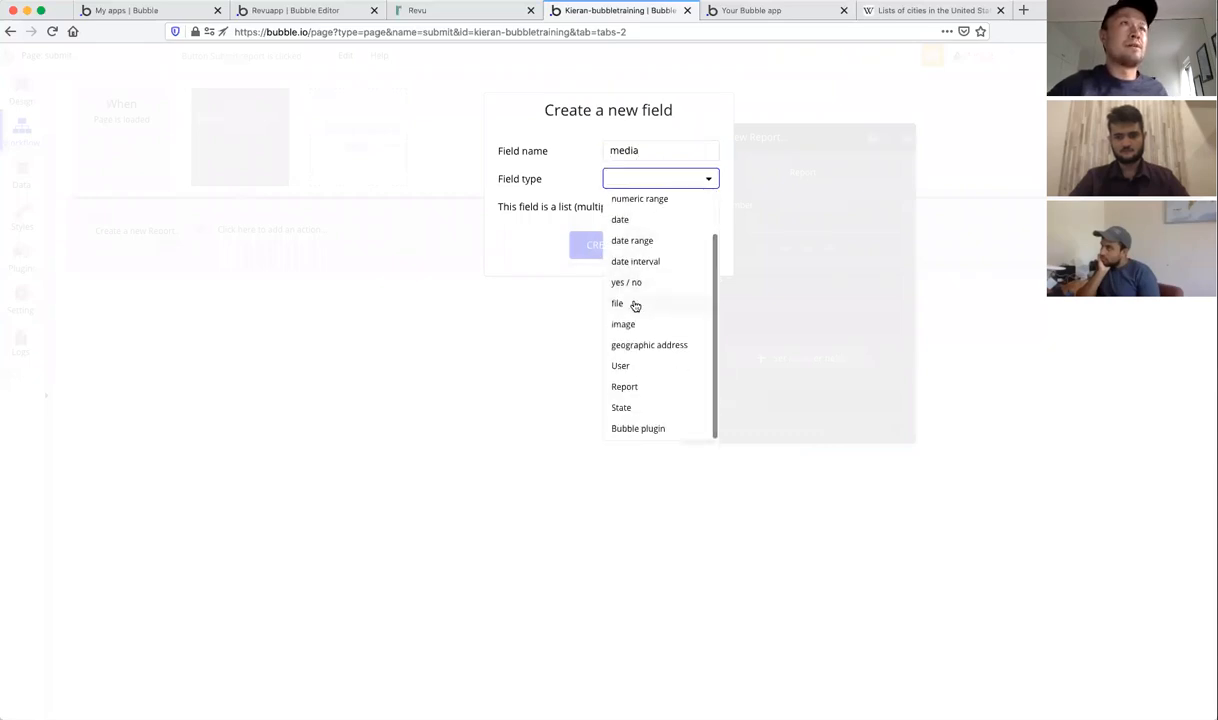
left_click(634, 304)
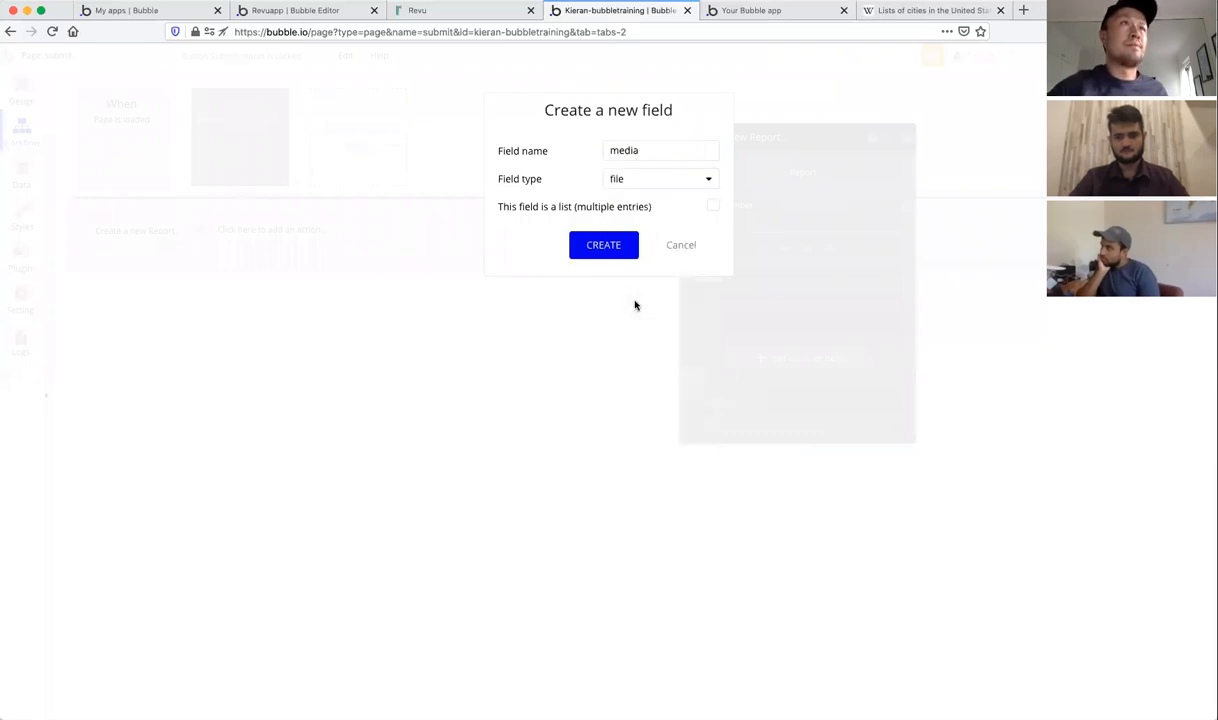
left_click(610, 247)
left_click(750, 321)
scroll(806, 432, "down", 3)
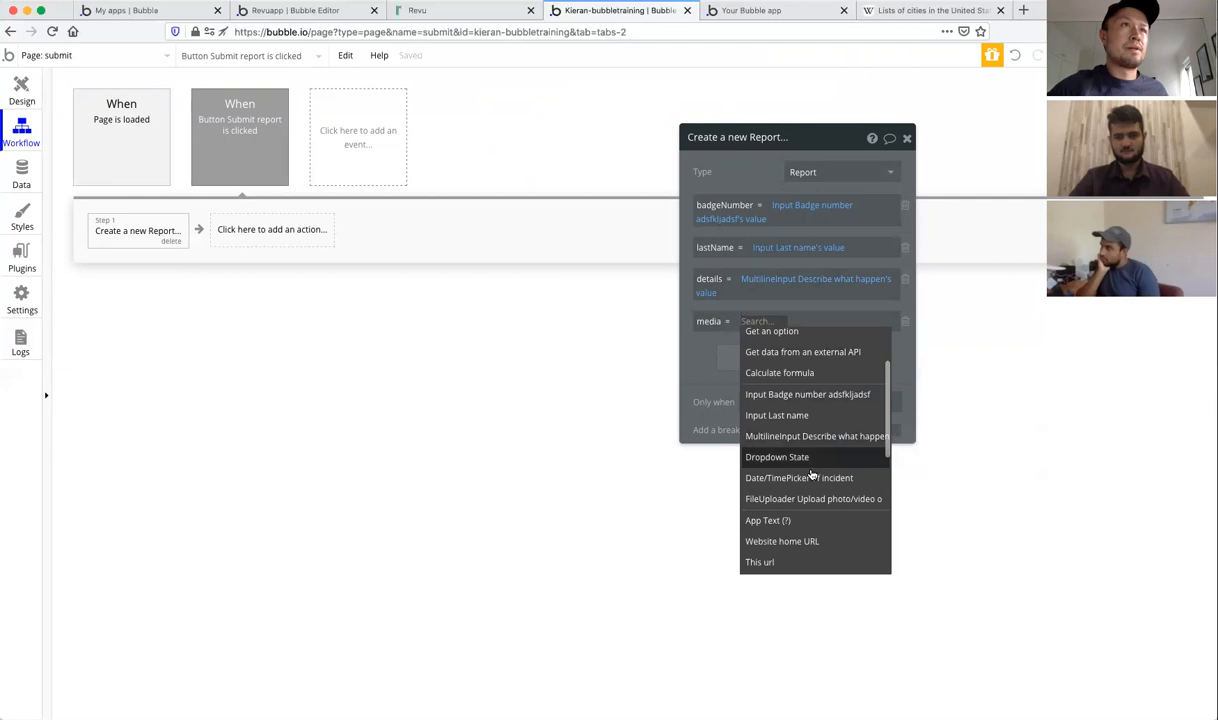
scroll(800, 440, "down", 1)
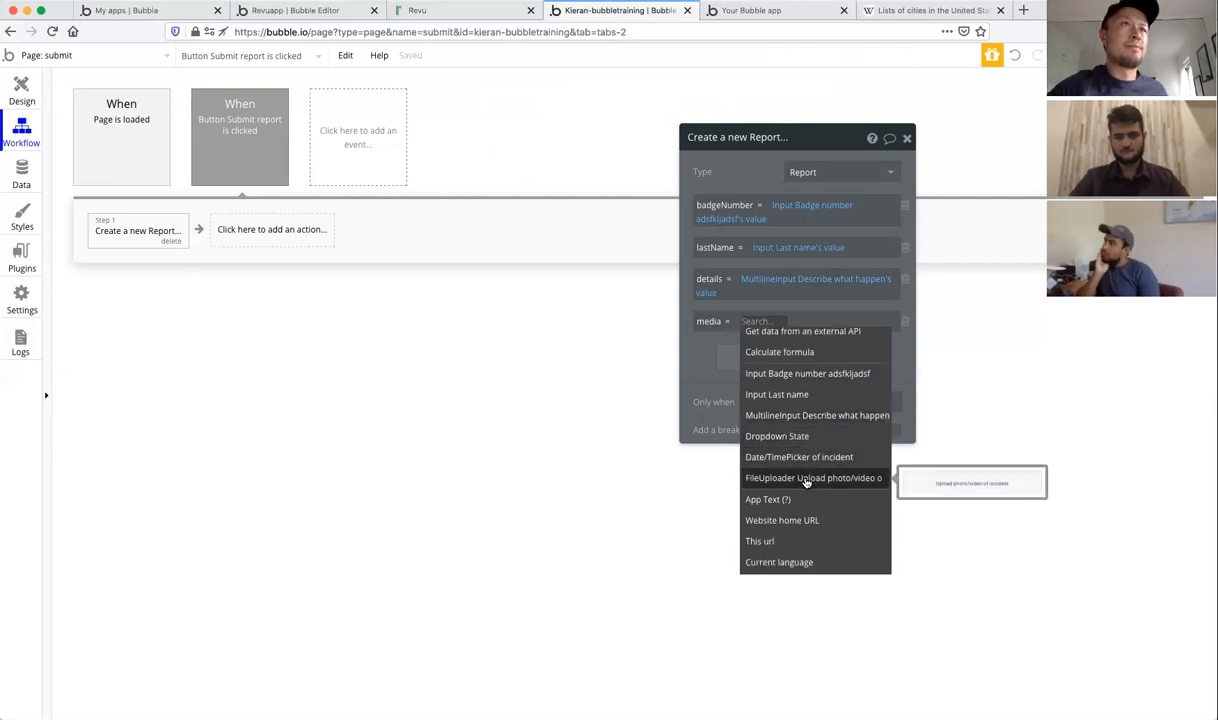
left_click(806, 479)
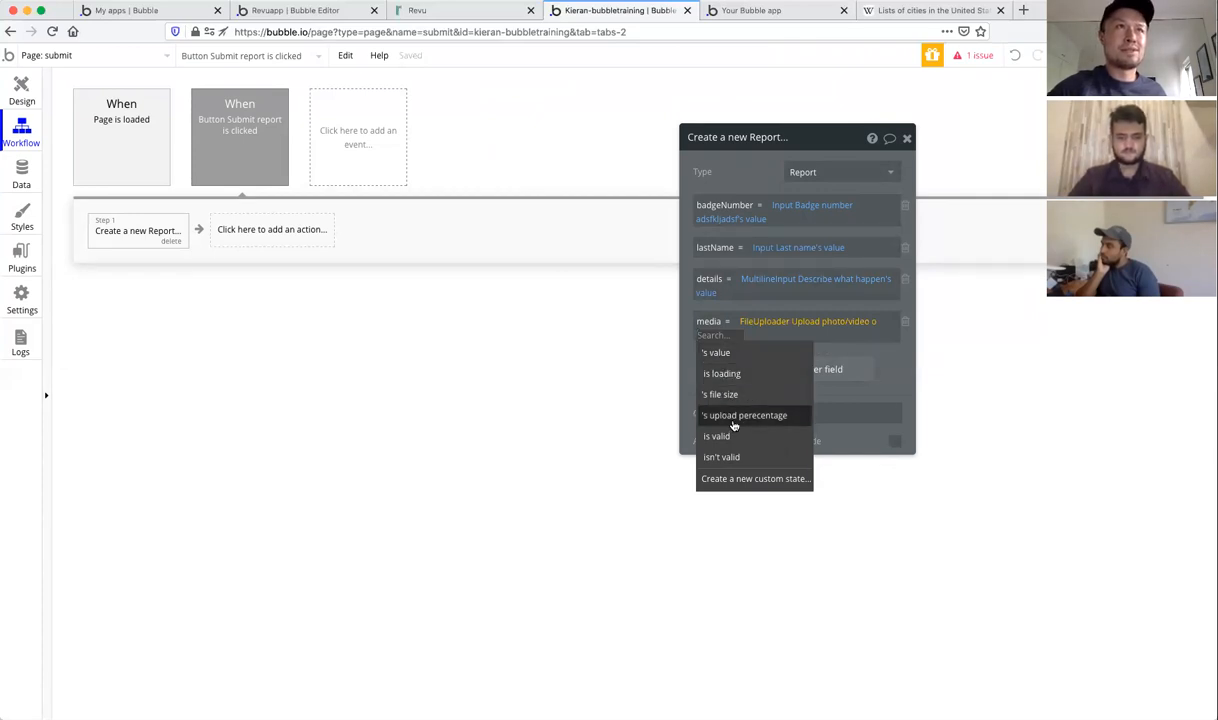
left_click(719, 353)
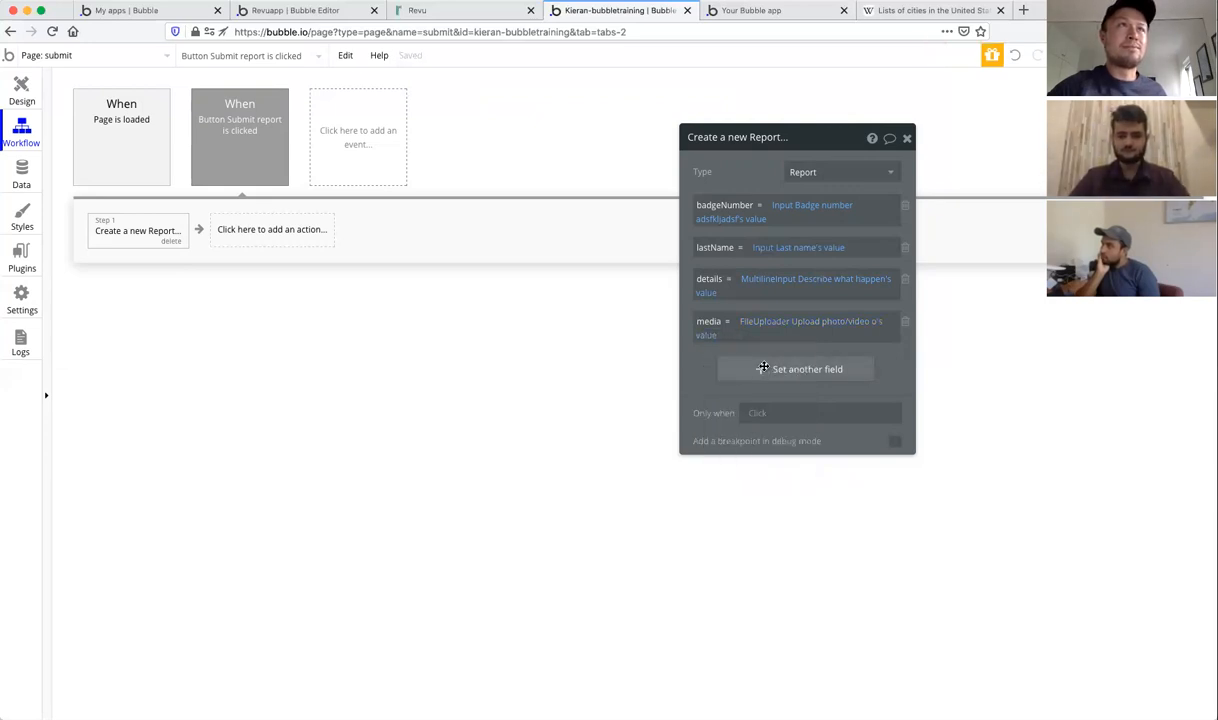
Step: Add a new Report field named state, of type State, as another row in the action
left_click(763, 368)
left_click(709, 366)
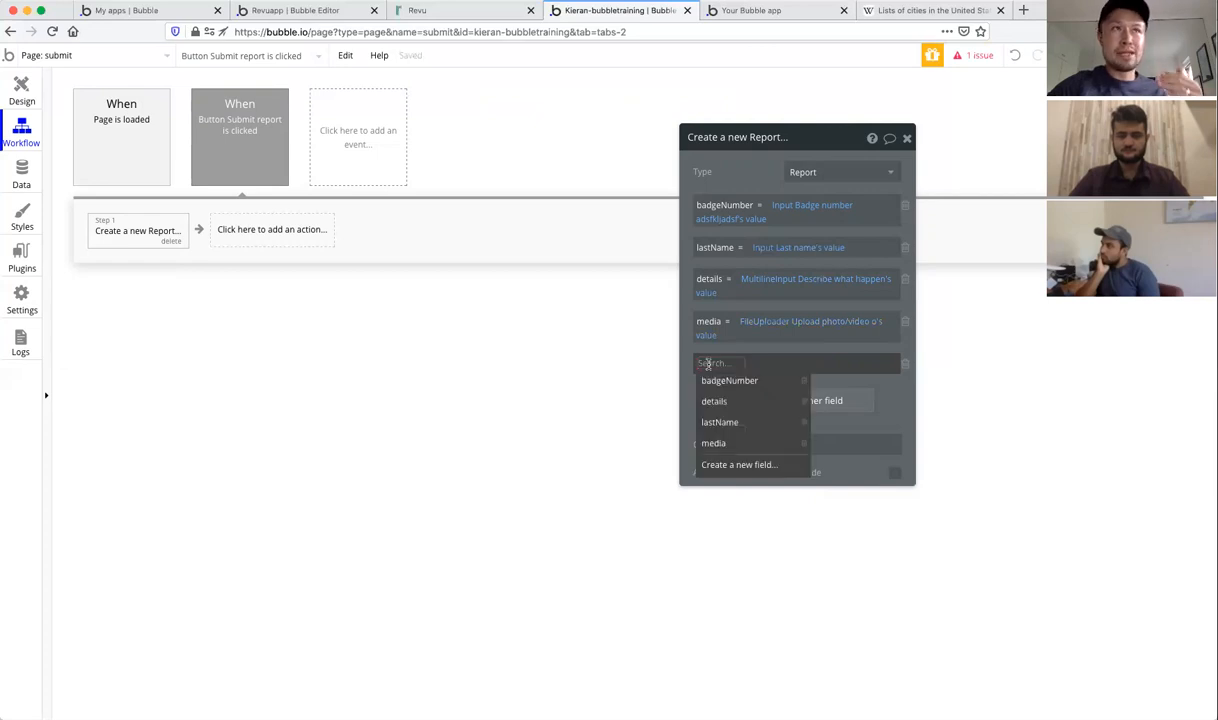
left_click(740, 465)
type("state")
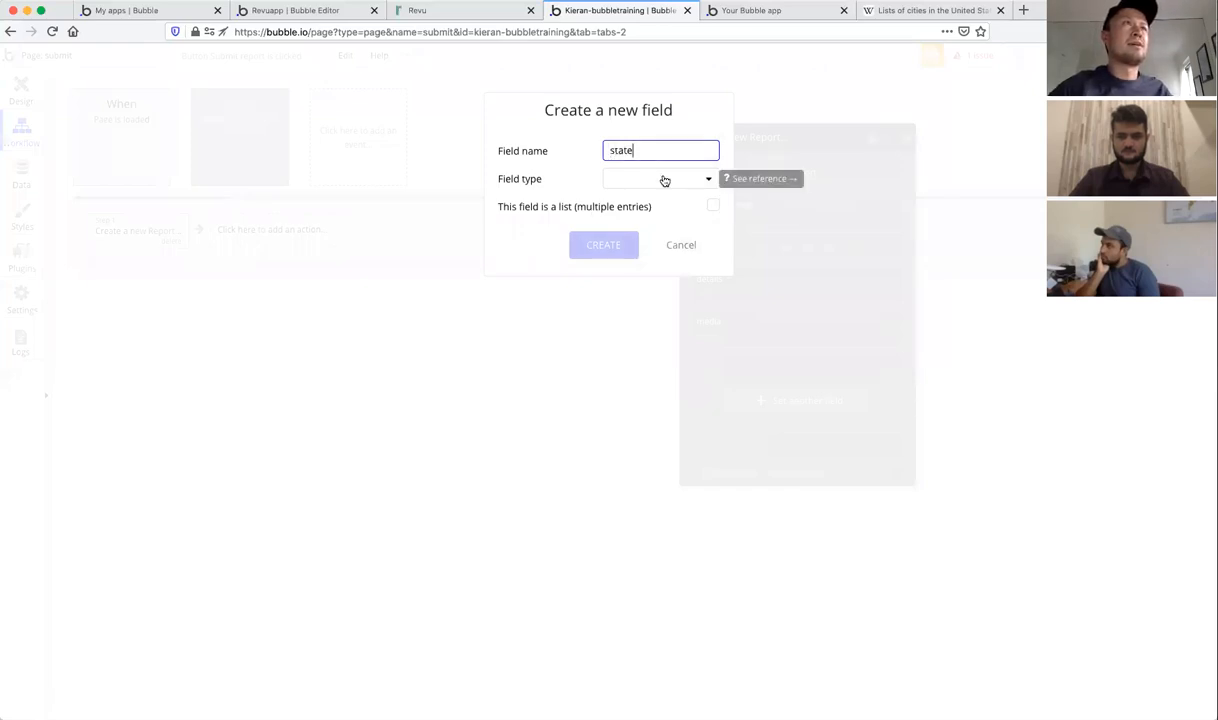
left_click(664, 180)
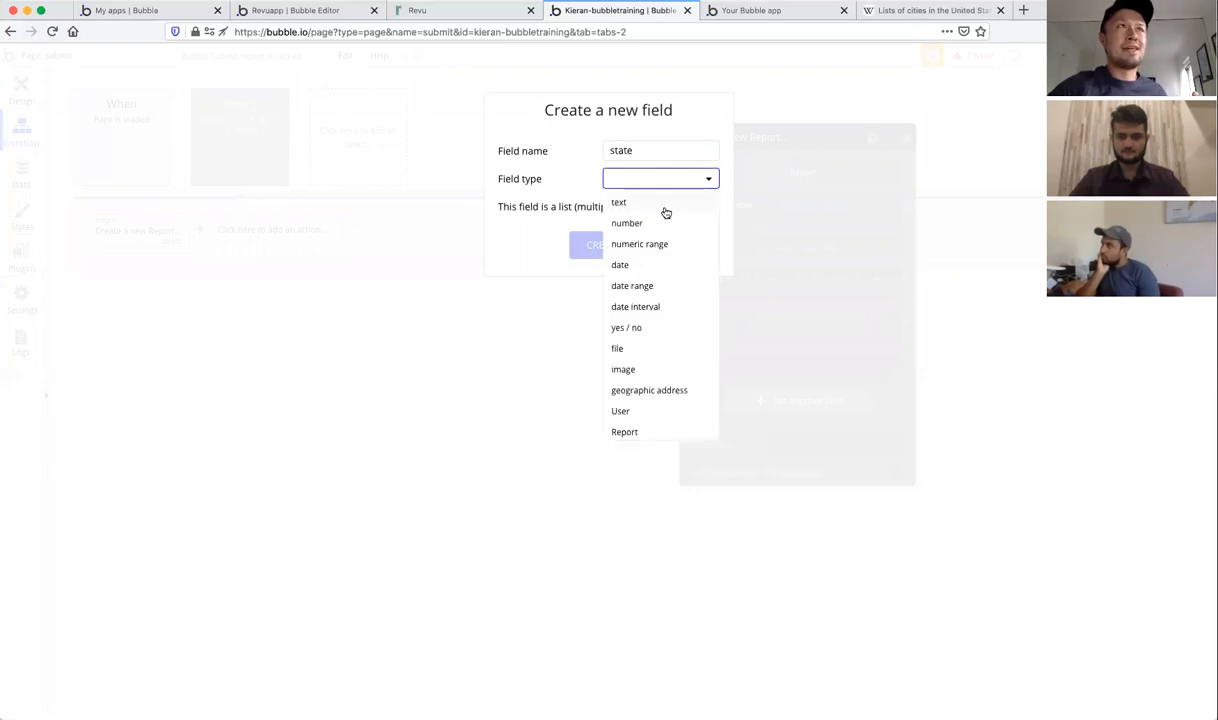
scroll(665, 213, "down", 2)
scroll(666, 245, "up", 3)
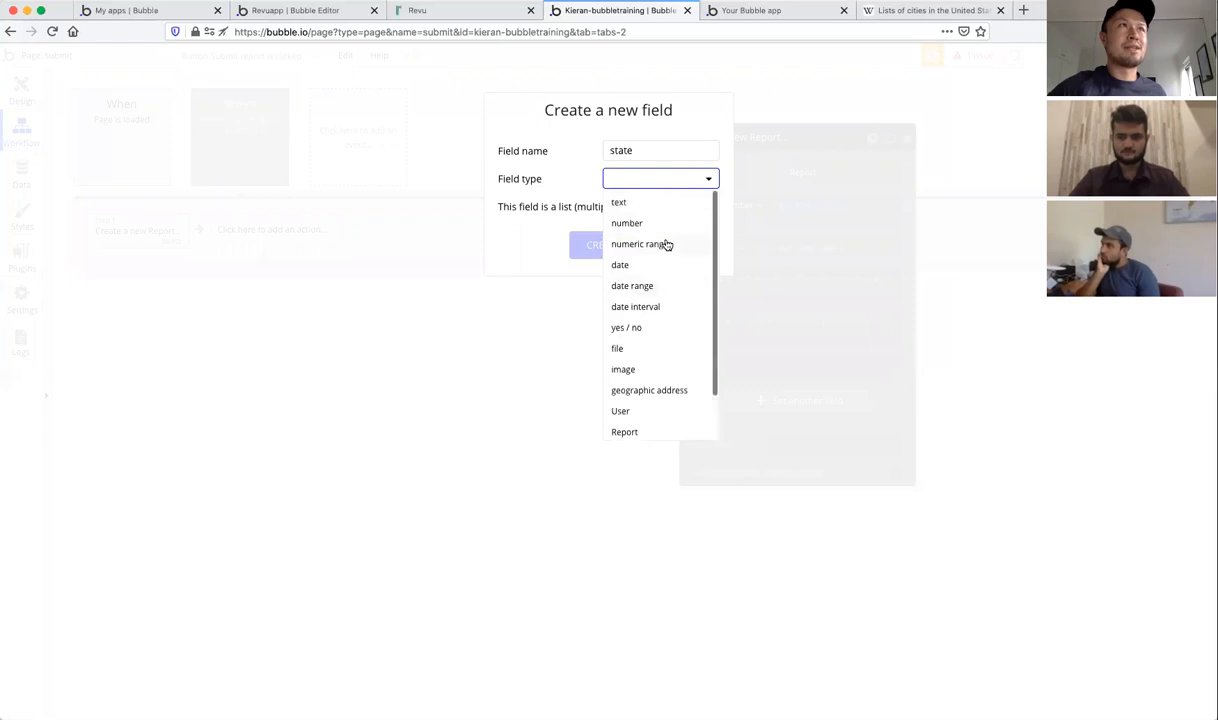
scroll(655, 320, "down", 2)
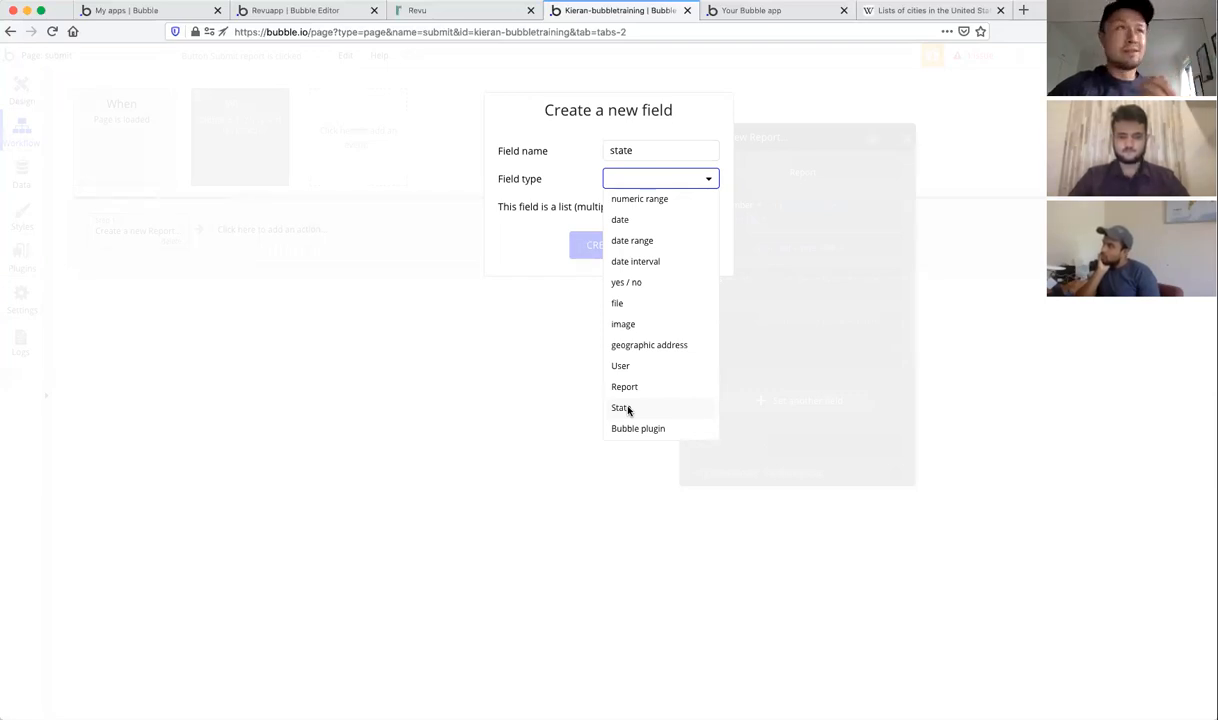
left_click(621, 408)
left_click(604, 246)
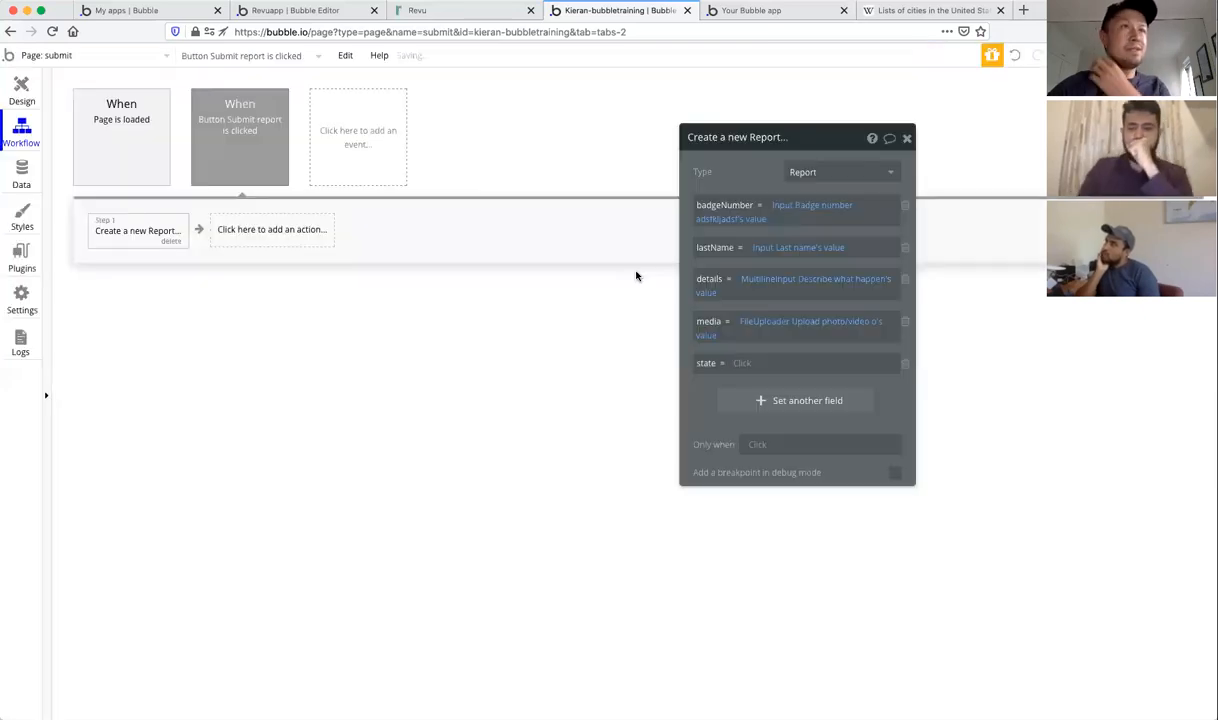
Step: Set state to the Dropdown State's value and check the report form in the preview
left_click(740, 366)
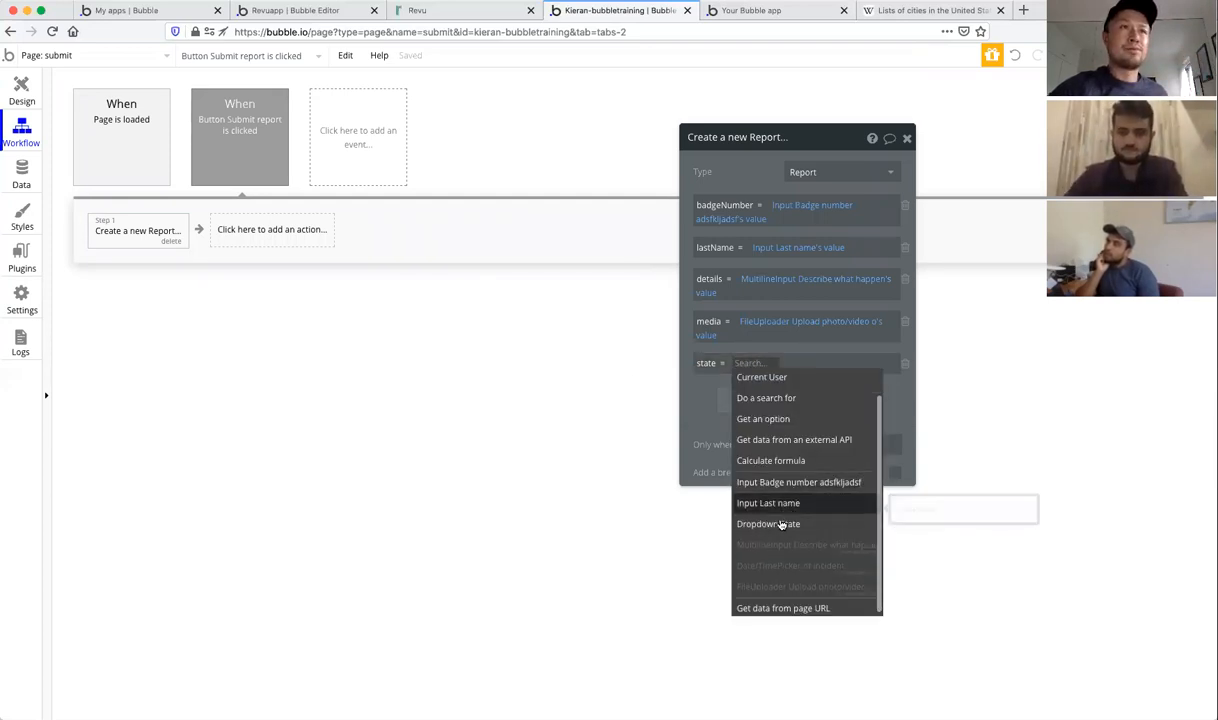
left_click(781, 526)
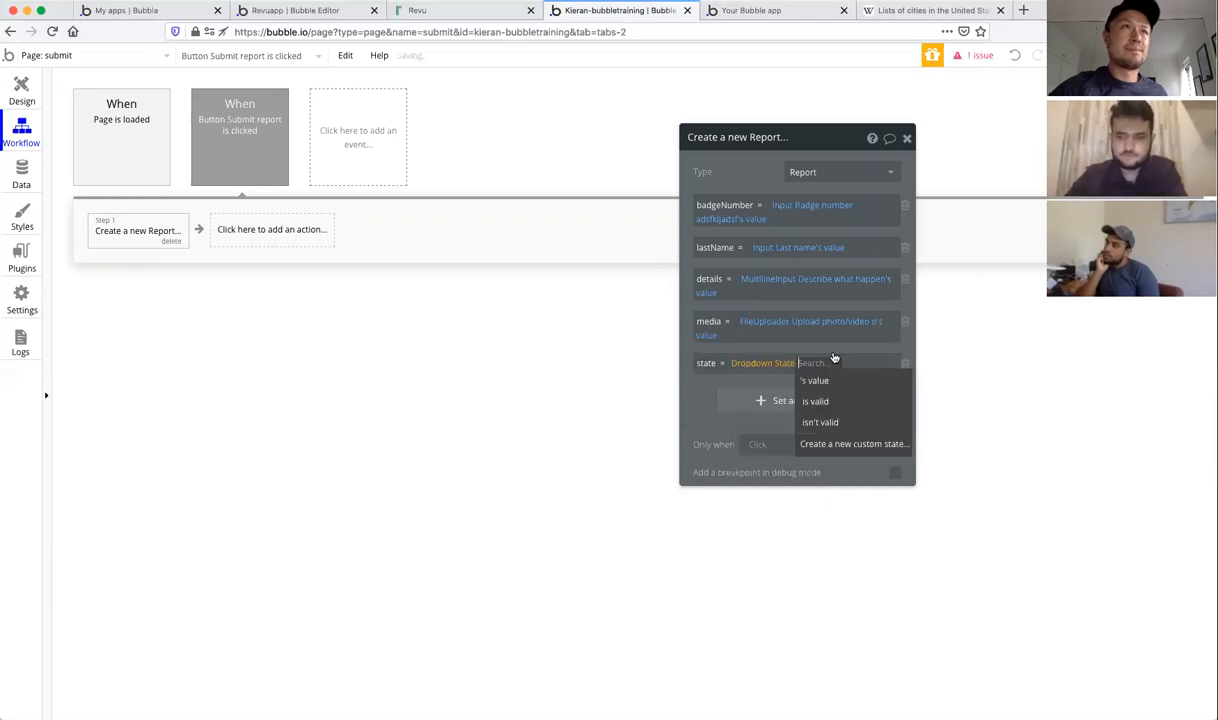
left_click(829, 382)
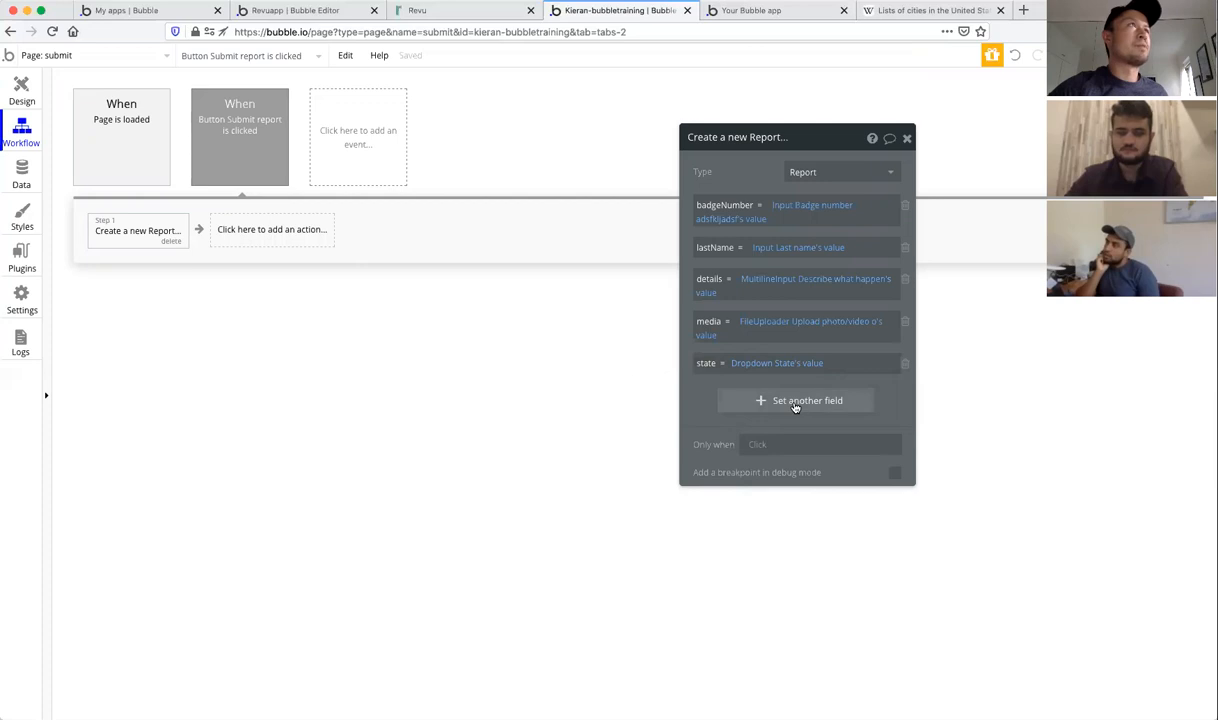
left_click(739, 11)
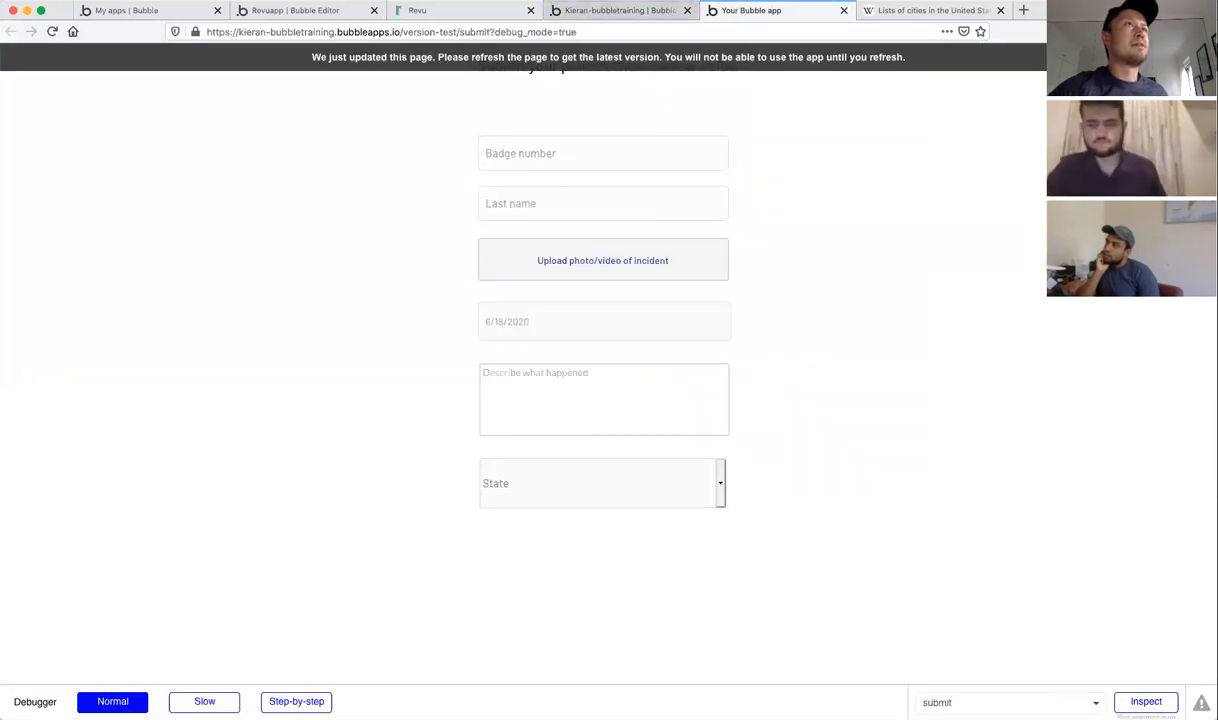
left_click(615, 10)
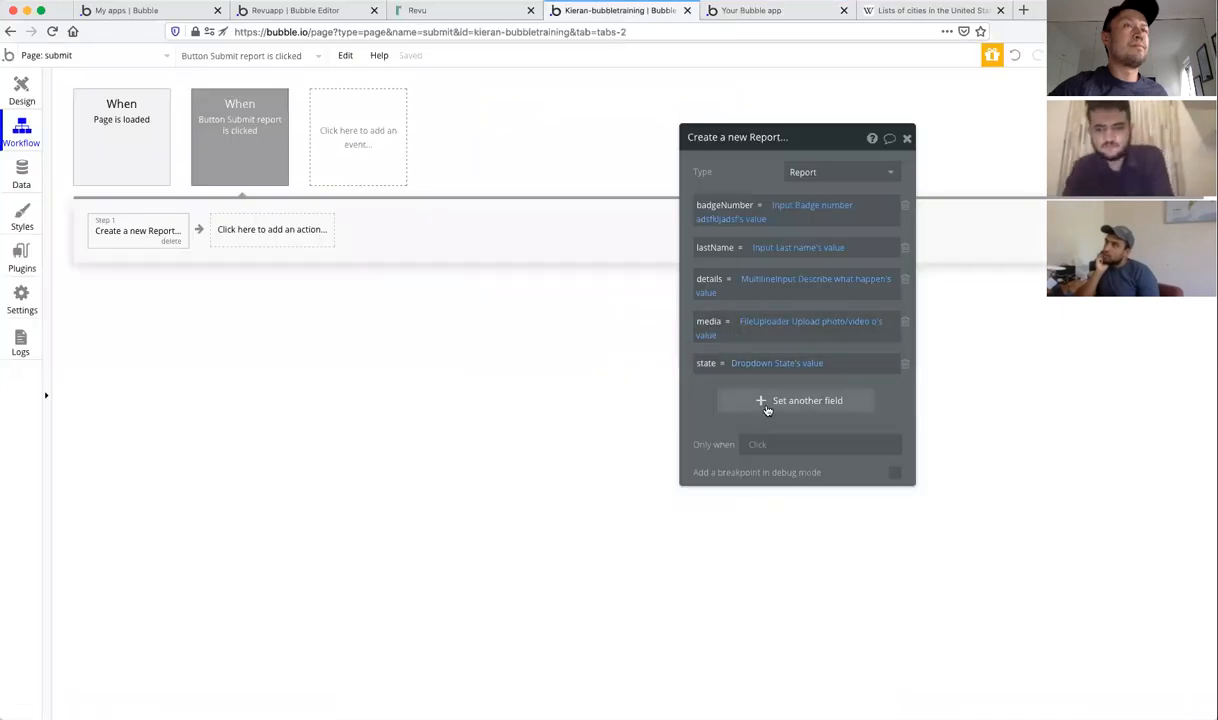
left_click(766, 401)
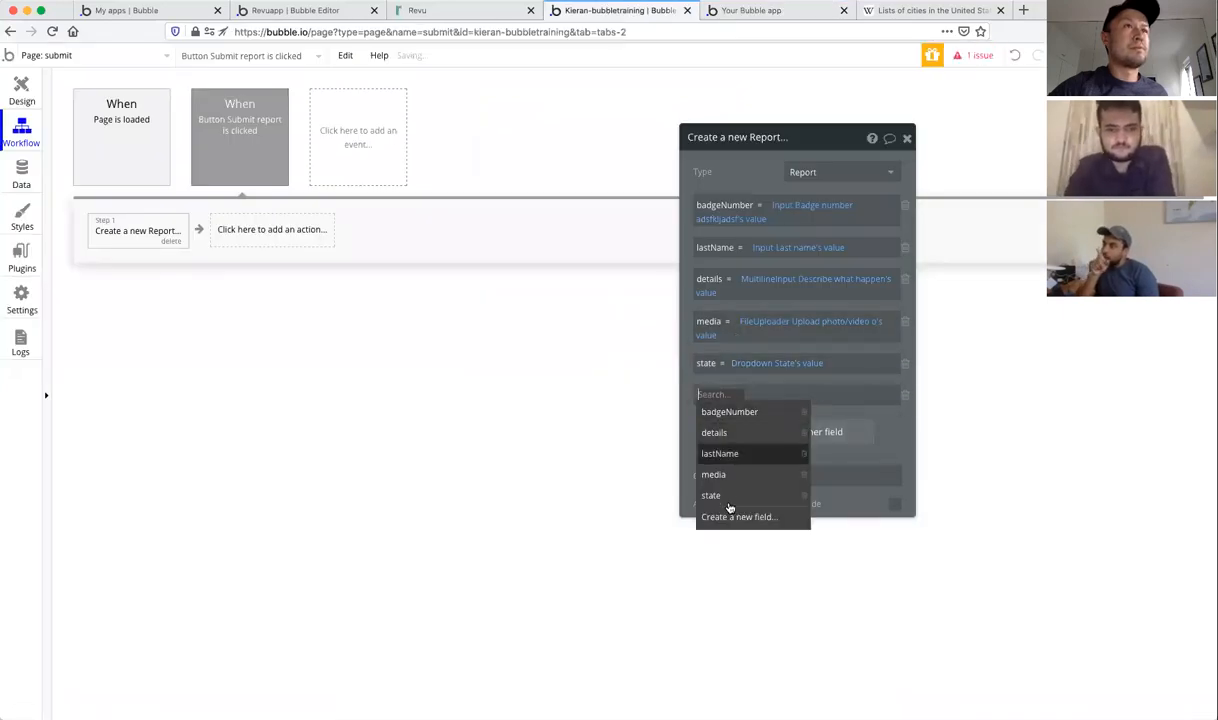
Step: Create a date field dateTime on Report and add it as a row after state
left_click(726, 516)
type("d")
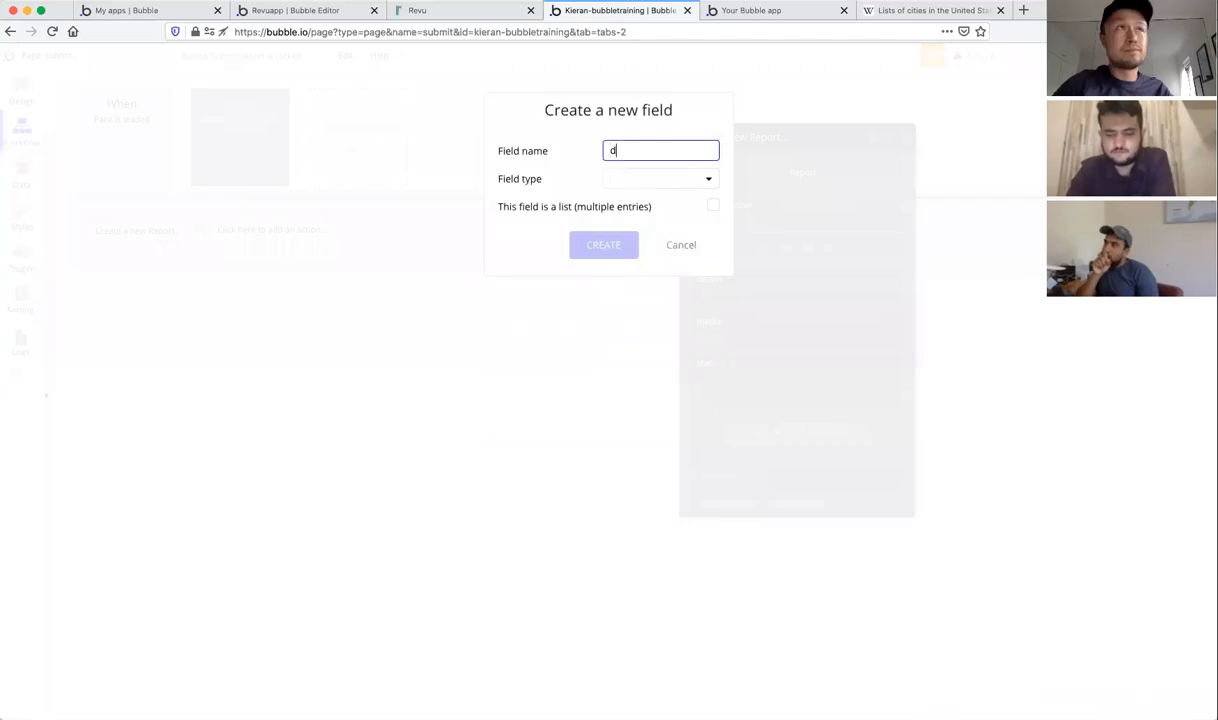
type("ateTime")
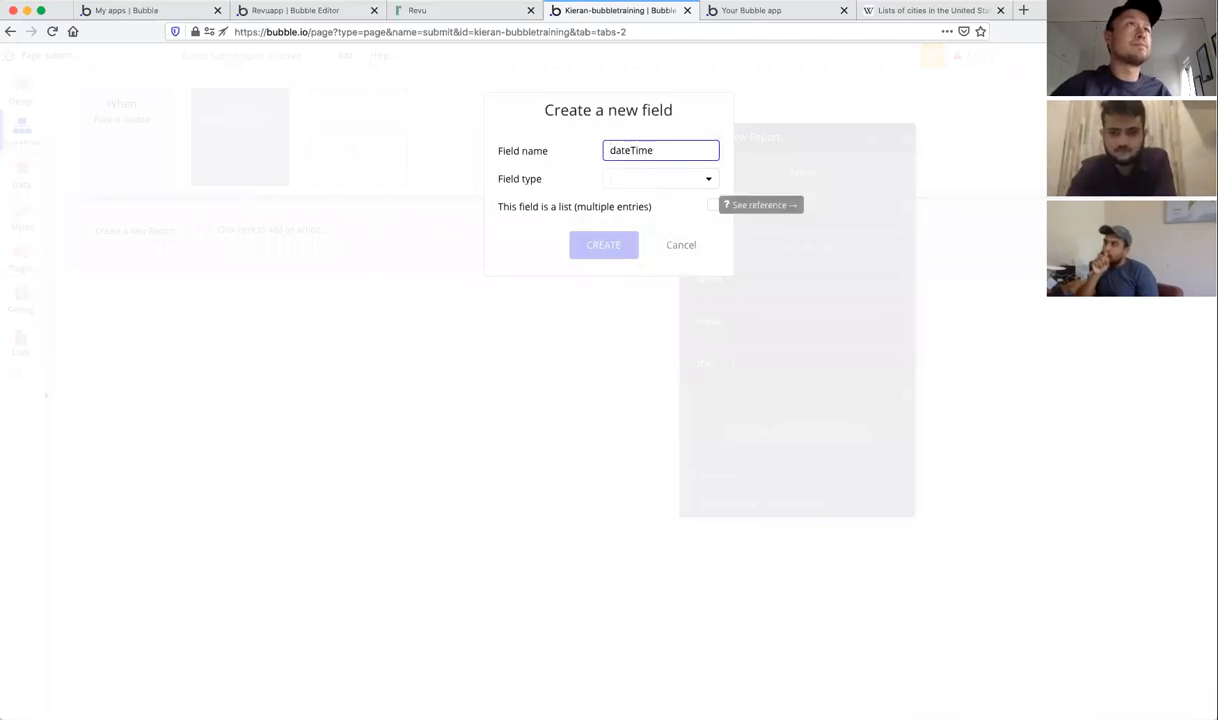
left_click(652, 180)
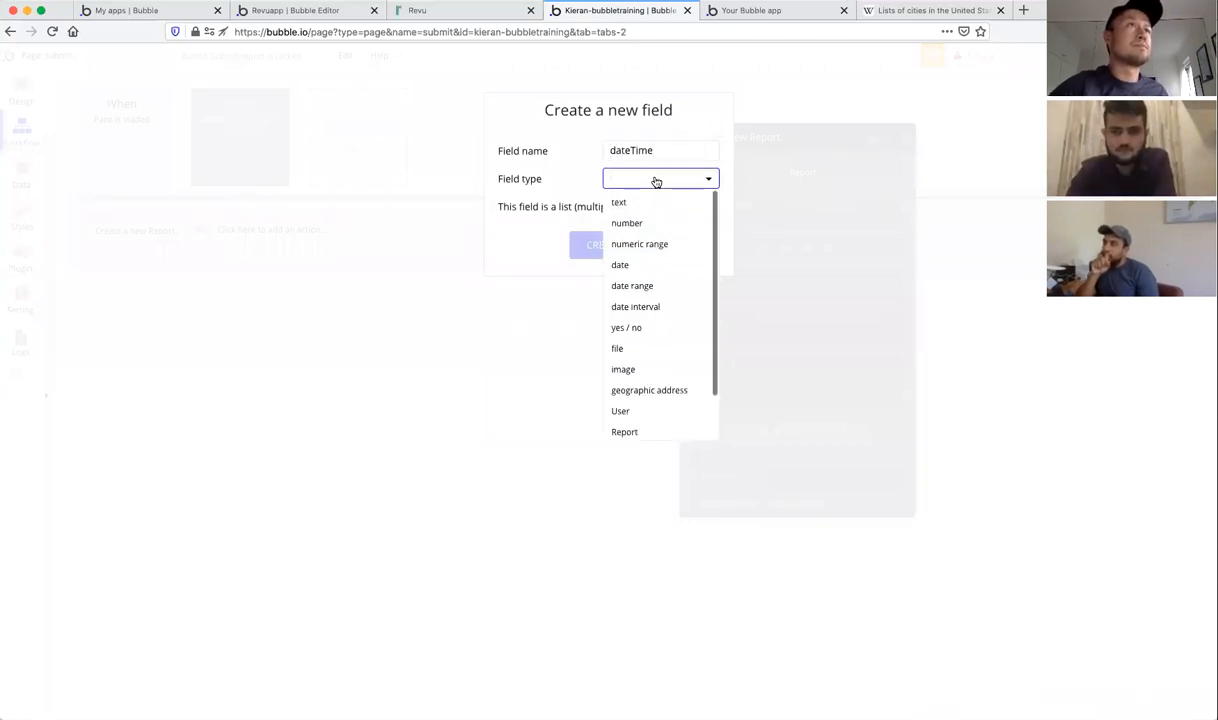
left_click(642, 268)
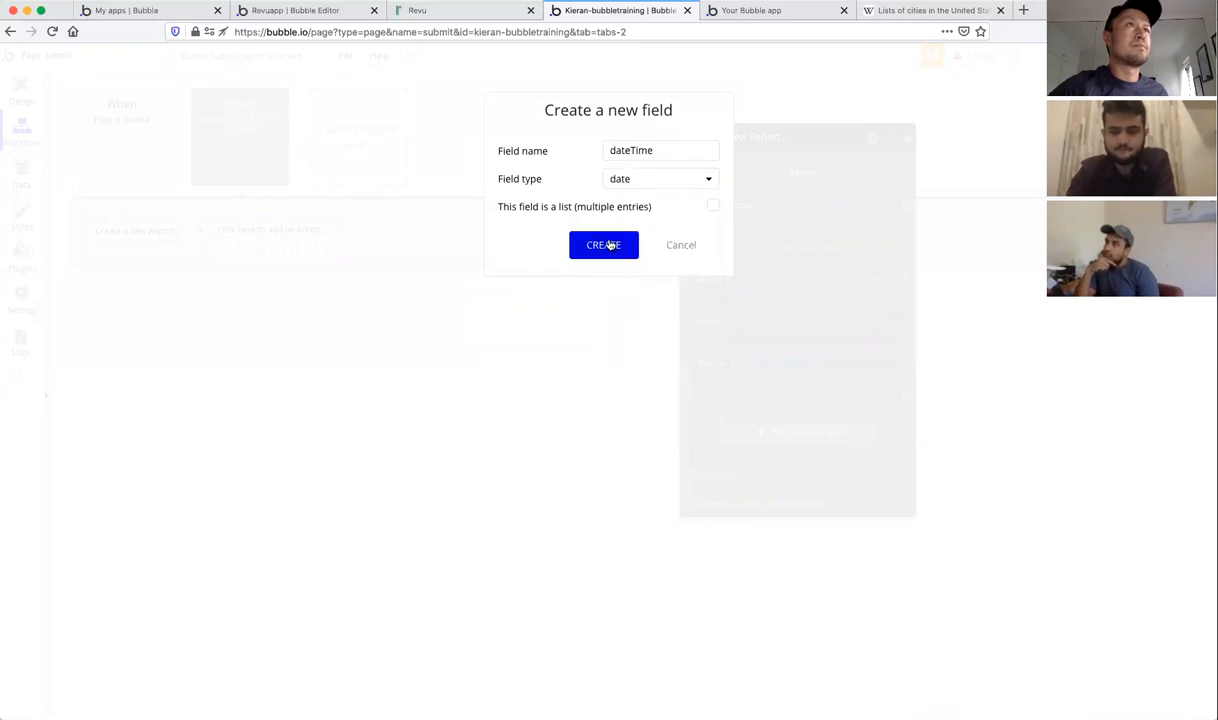
left_click(609, 245)
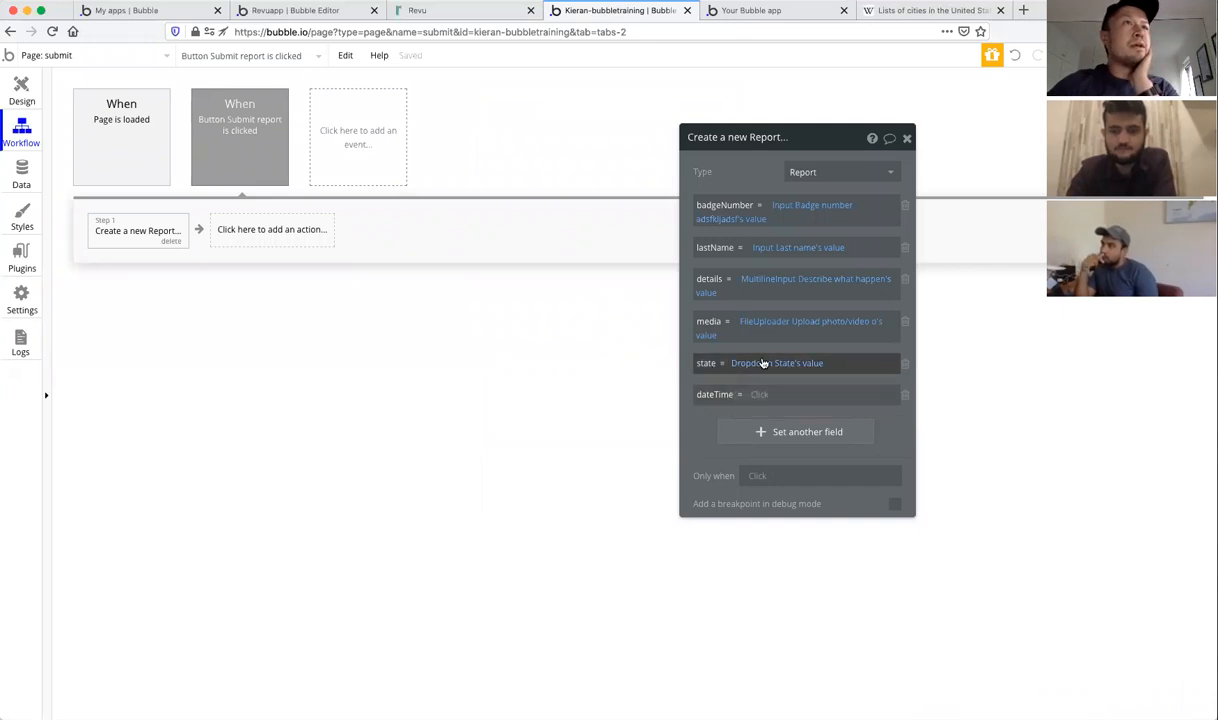
left_click(764, 363)
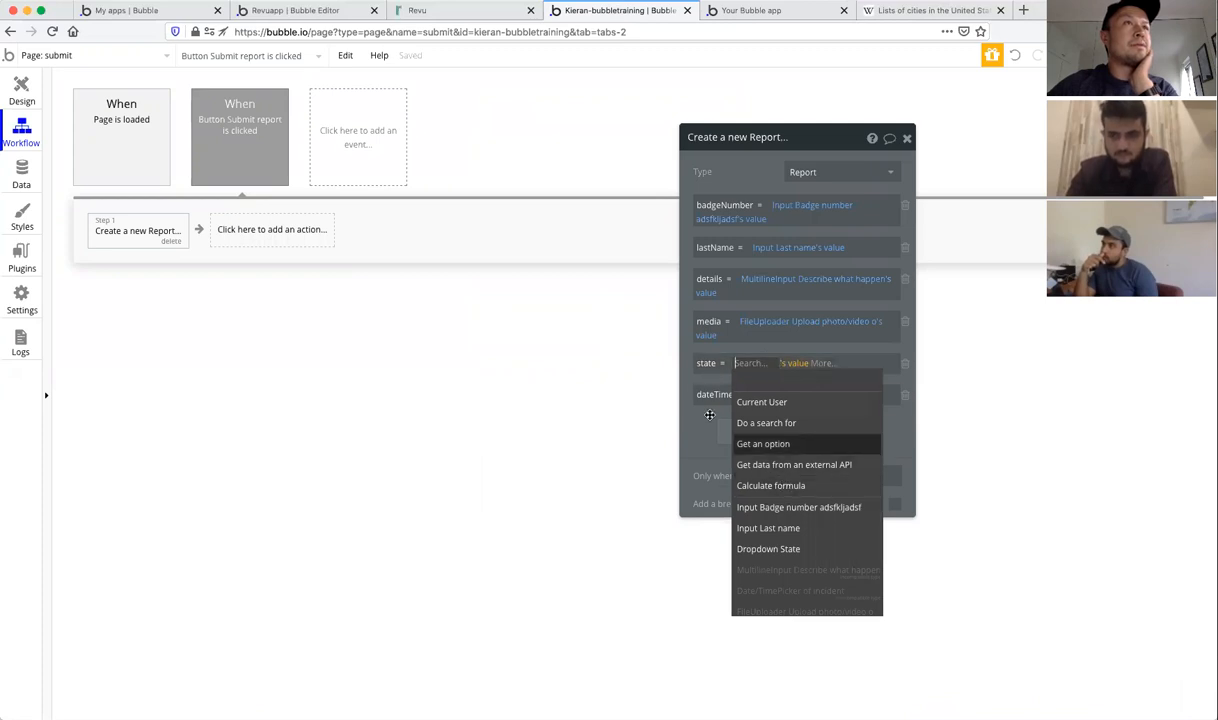
left_click(701, 362)
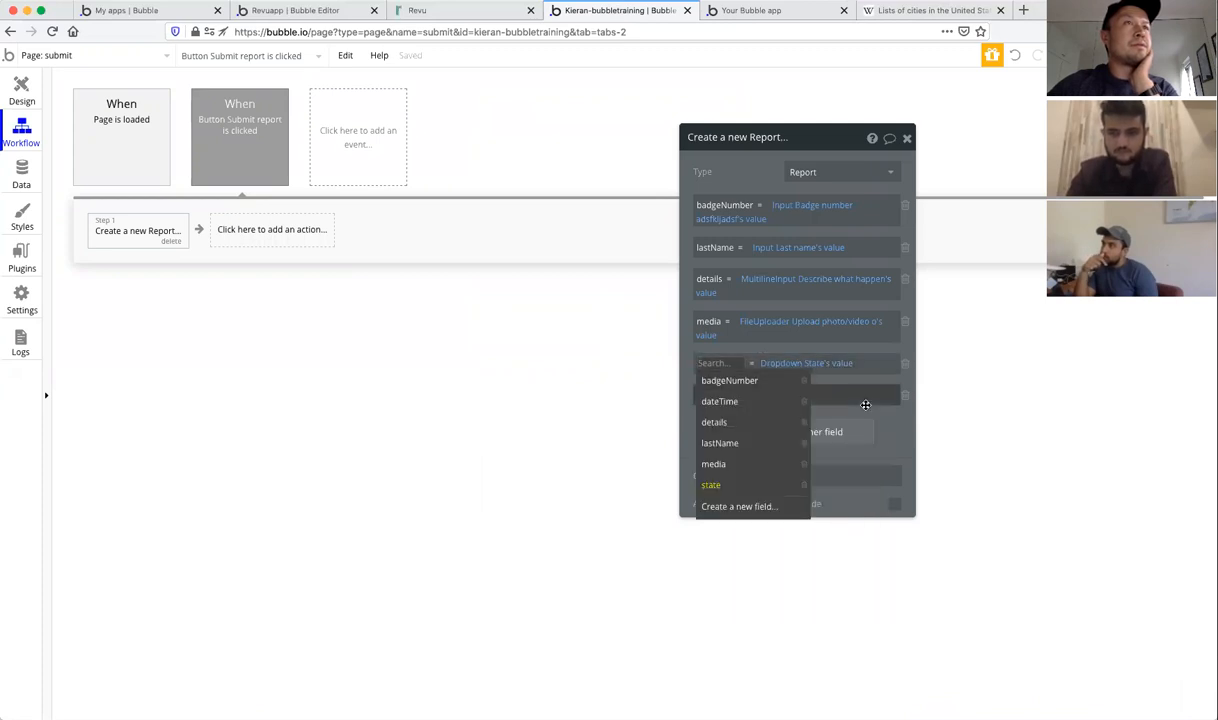
left_click(719, 401)
left_click(717, 396)
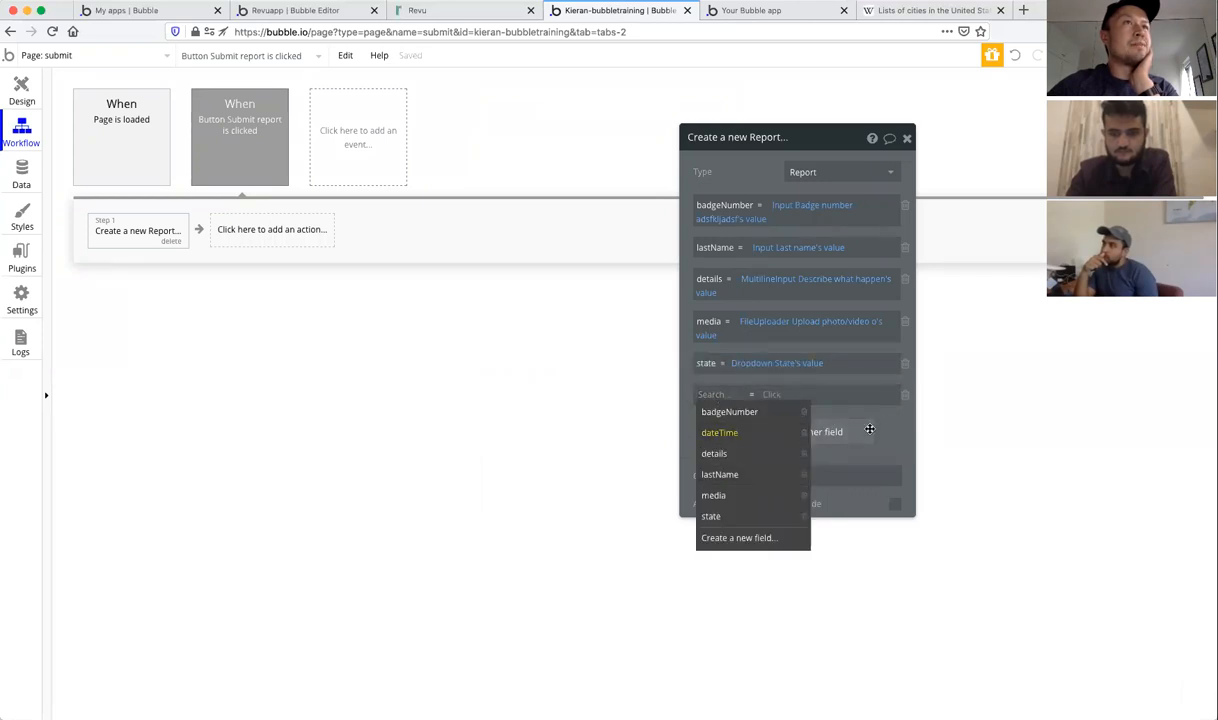
left_click(719, 432)
left_click(698, 426)
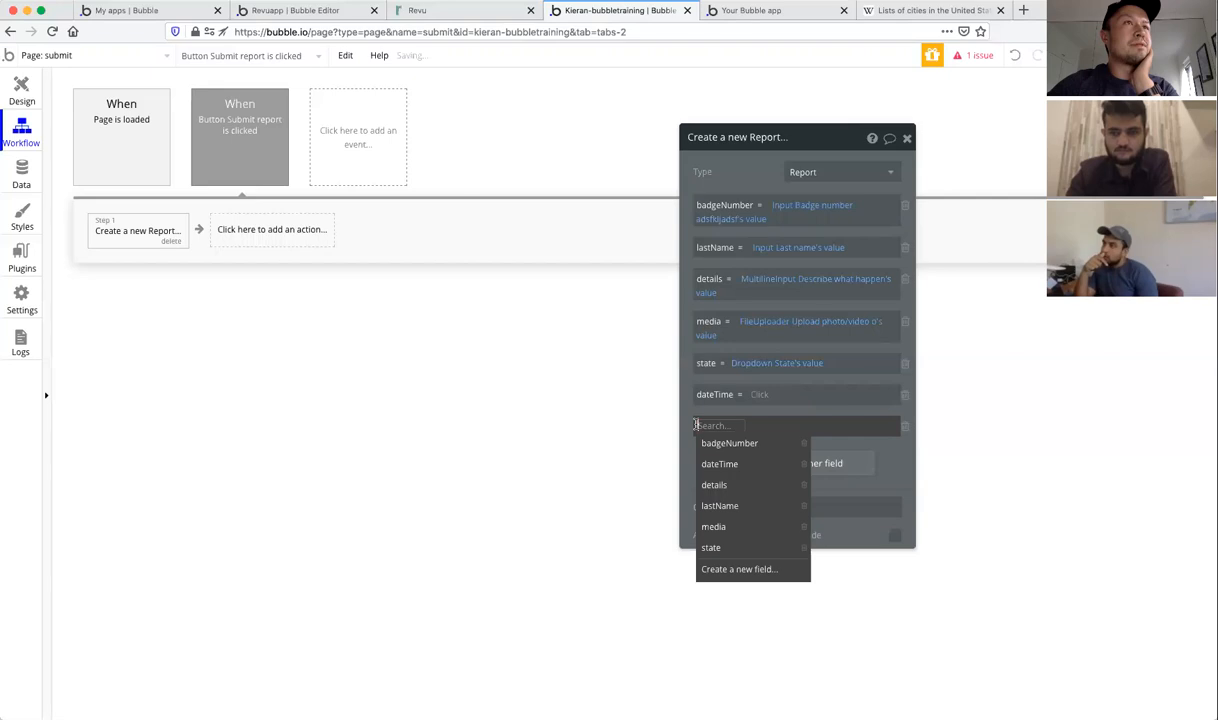
Step: Cancel the extra 'dsfa' field and delete the empty row below dateTime in Create a new Report
left_click(737, 569)
type("dsfa")
left_click(688, 179)
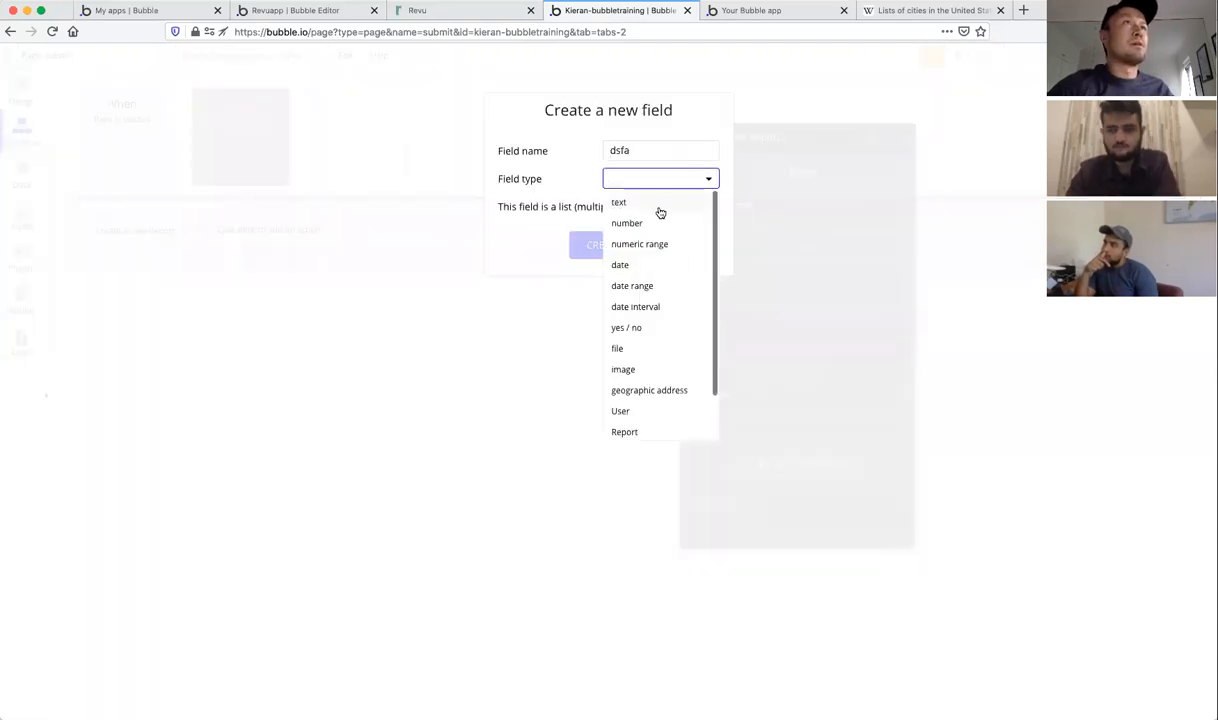
scroll(654, 329, "down", 1)
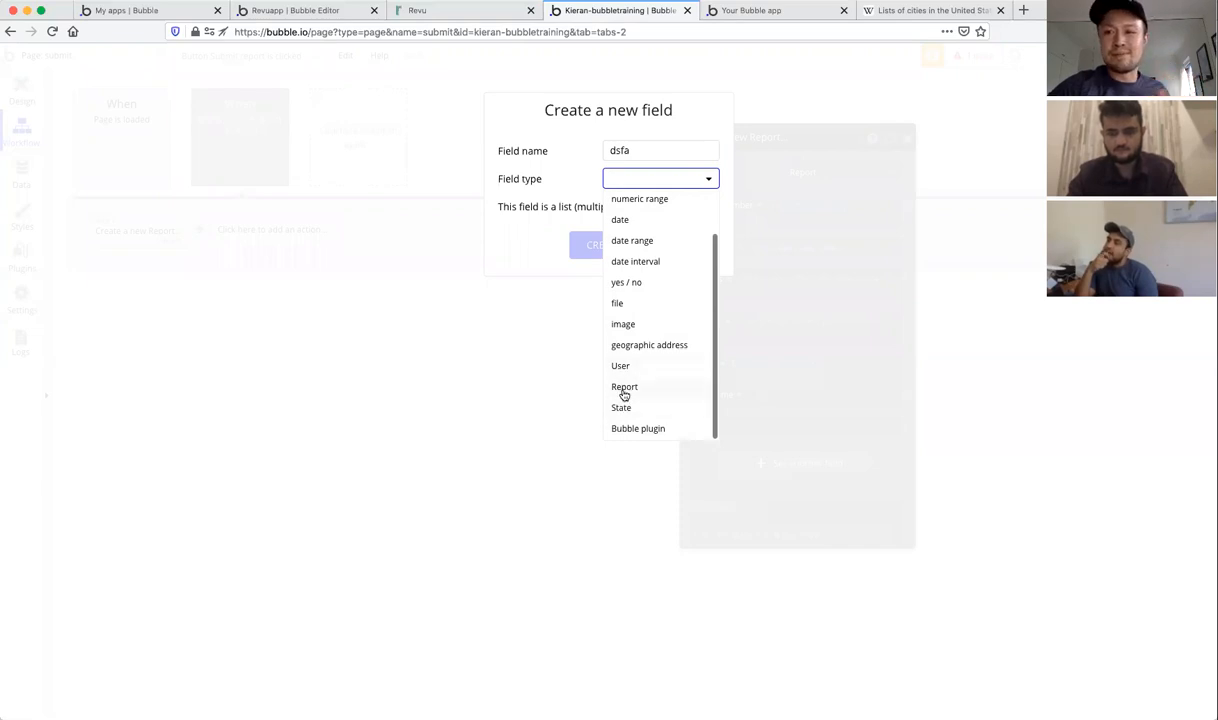
scroll(622, 392, "up", 2)
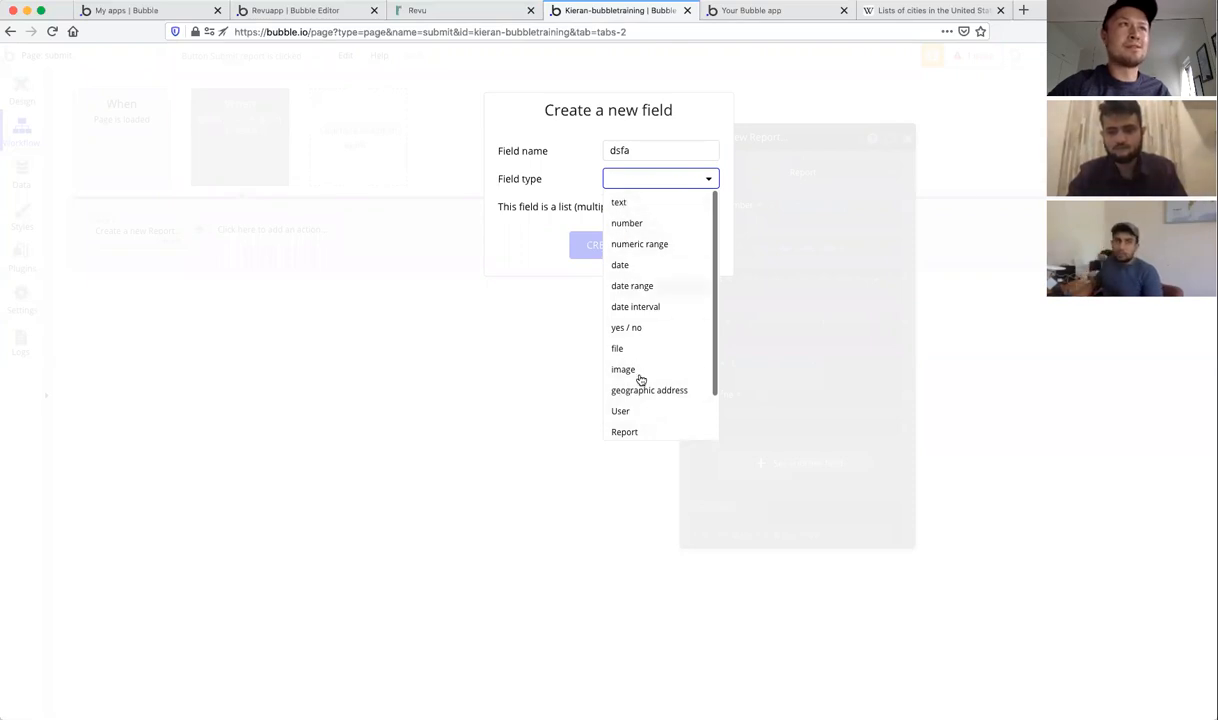
scroll(640, 378, "down", 2)
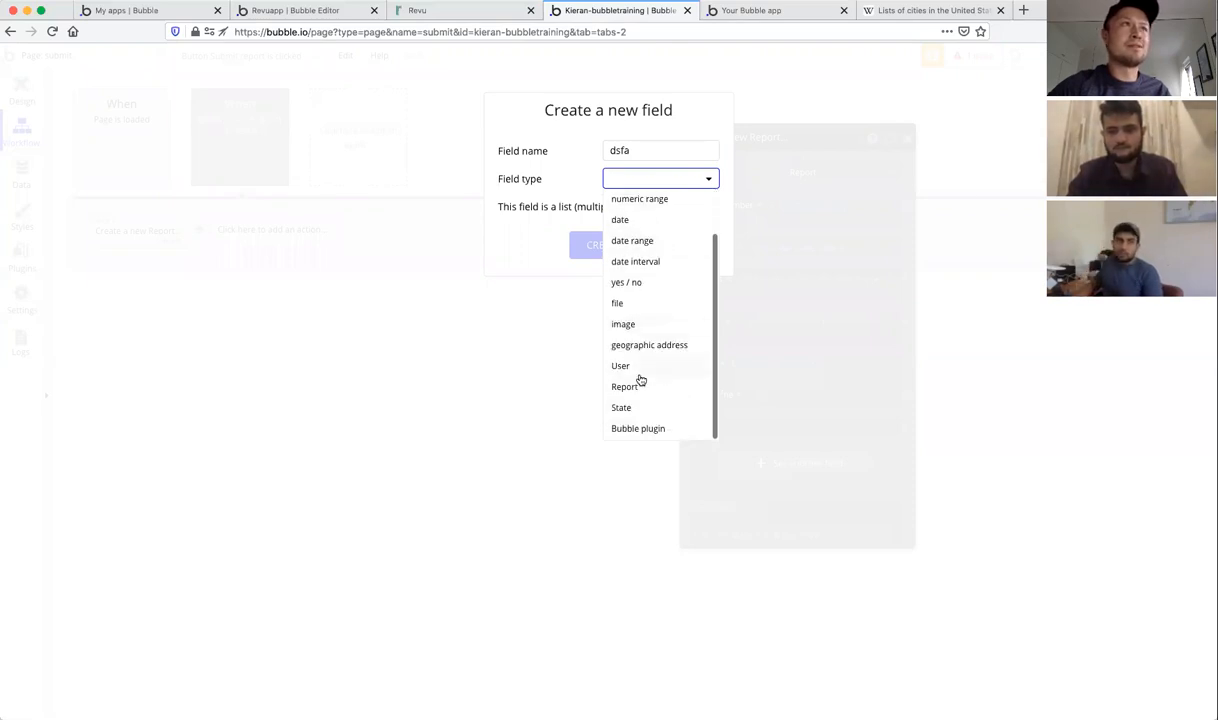
left_click(558, 198)
left_click(679, 246)
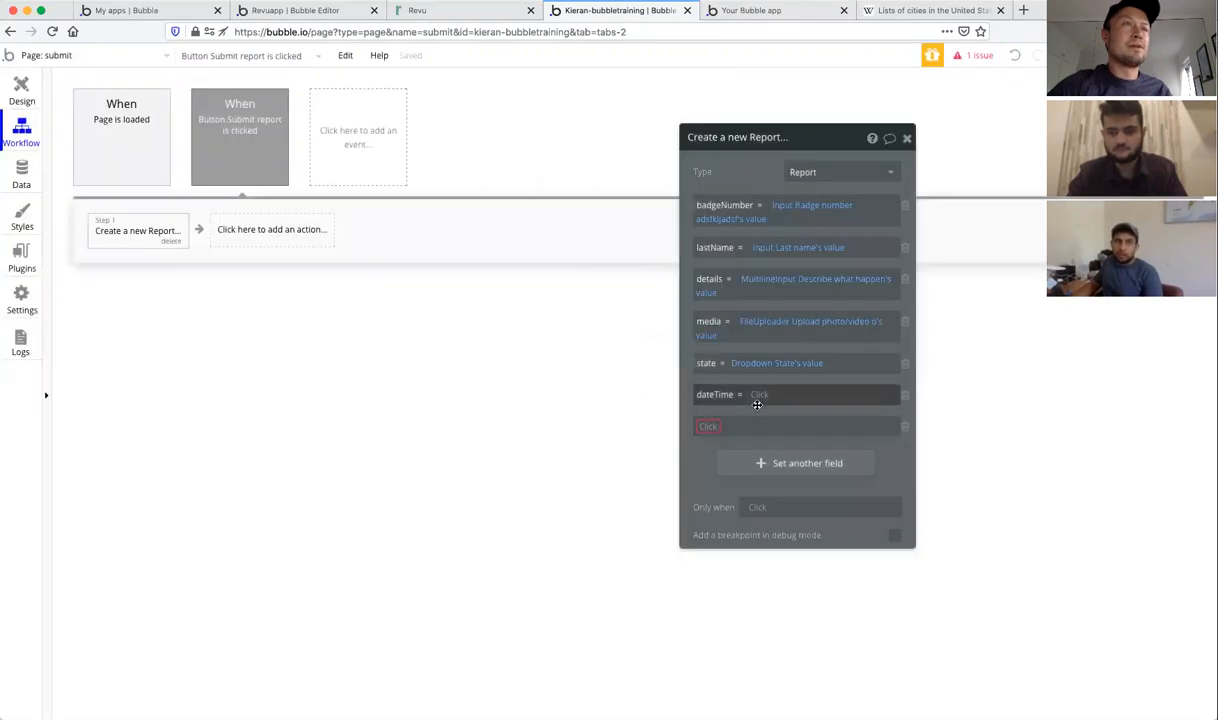
left_click(905, 431)
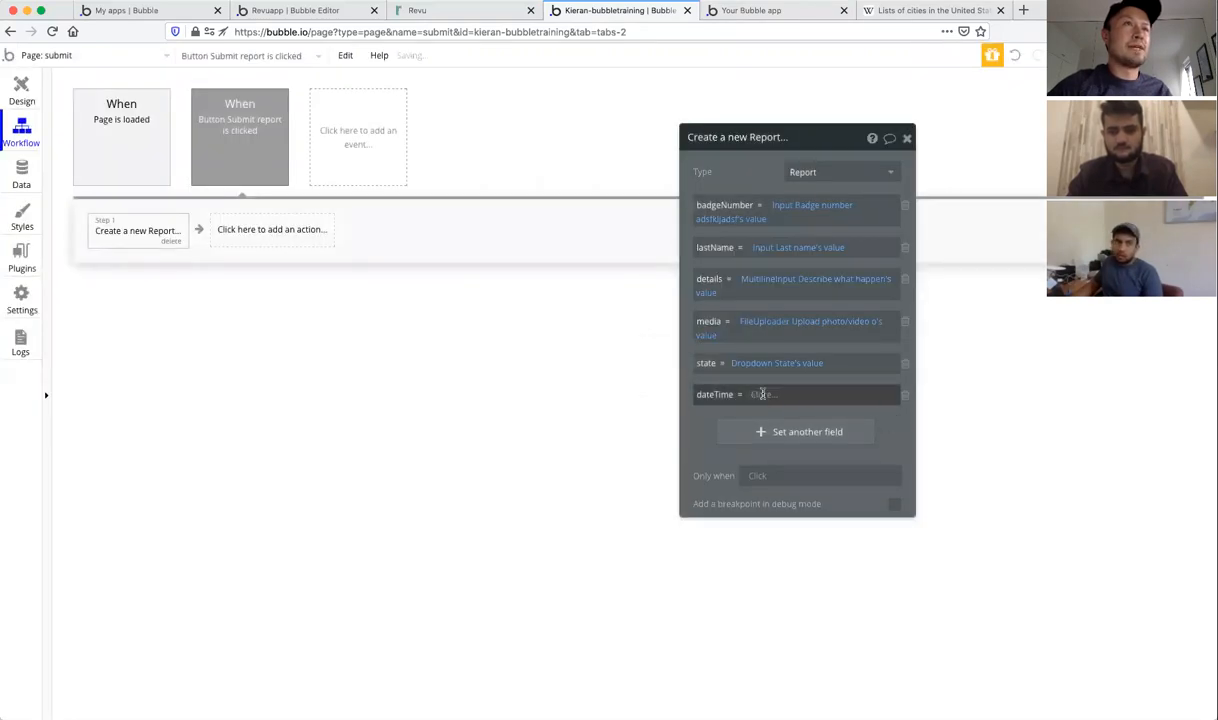
Step: Set the Report's dateTime to the Date/TimePicker of incident's value and close the step
left_click(763, 394)
scroll(796, 467, "down", 3)
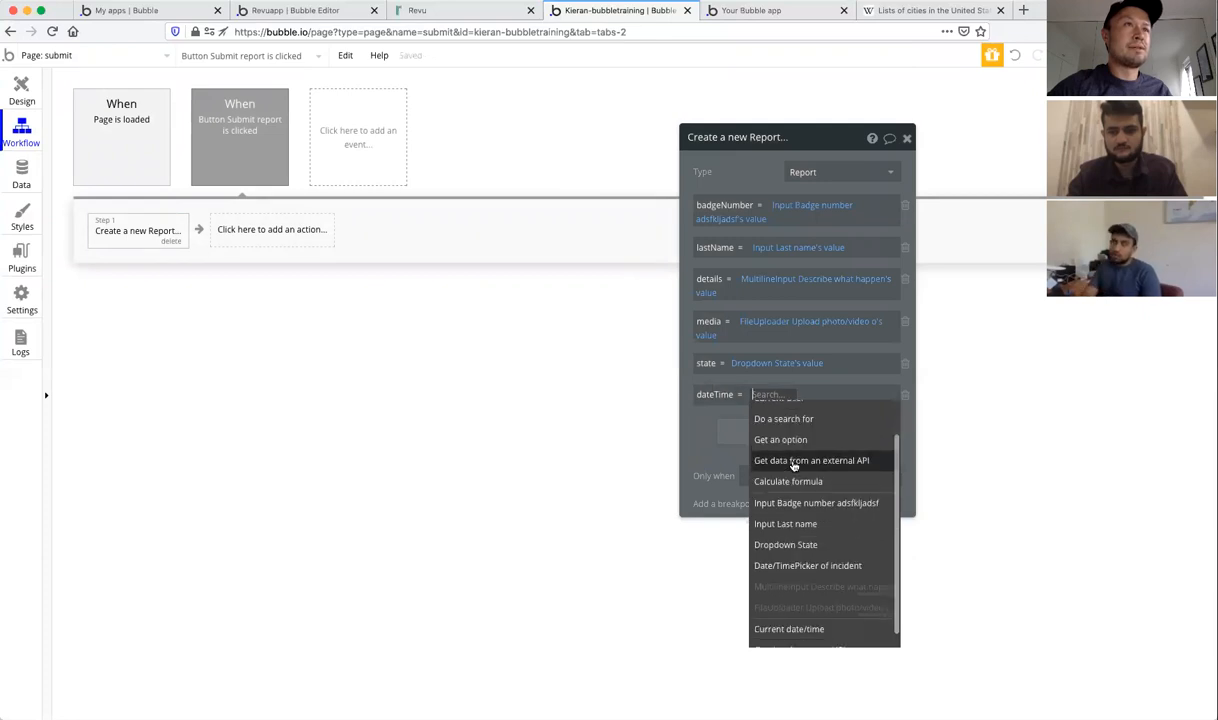
left_click(808, 552)
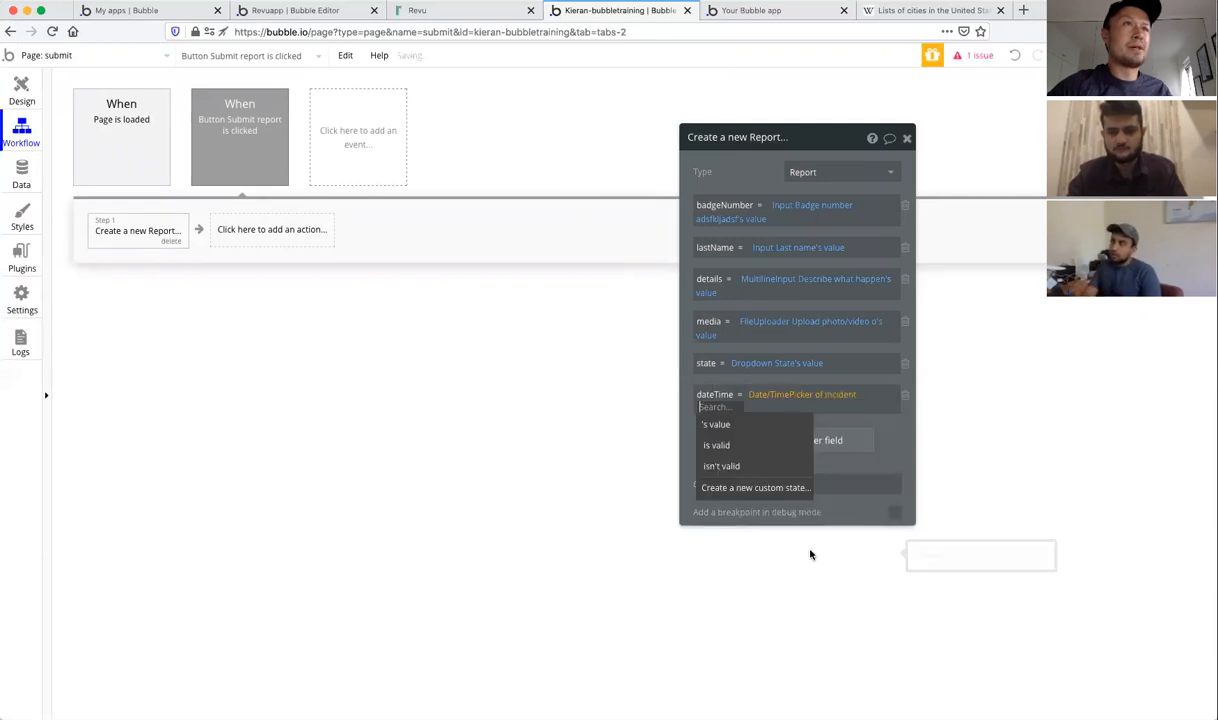
left_click(728, 430)
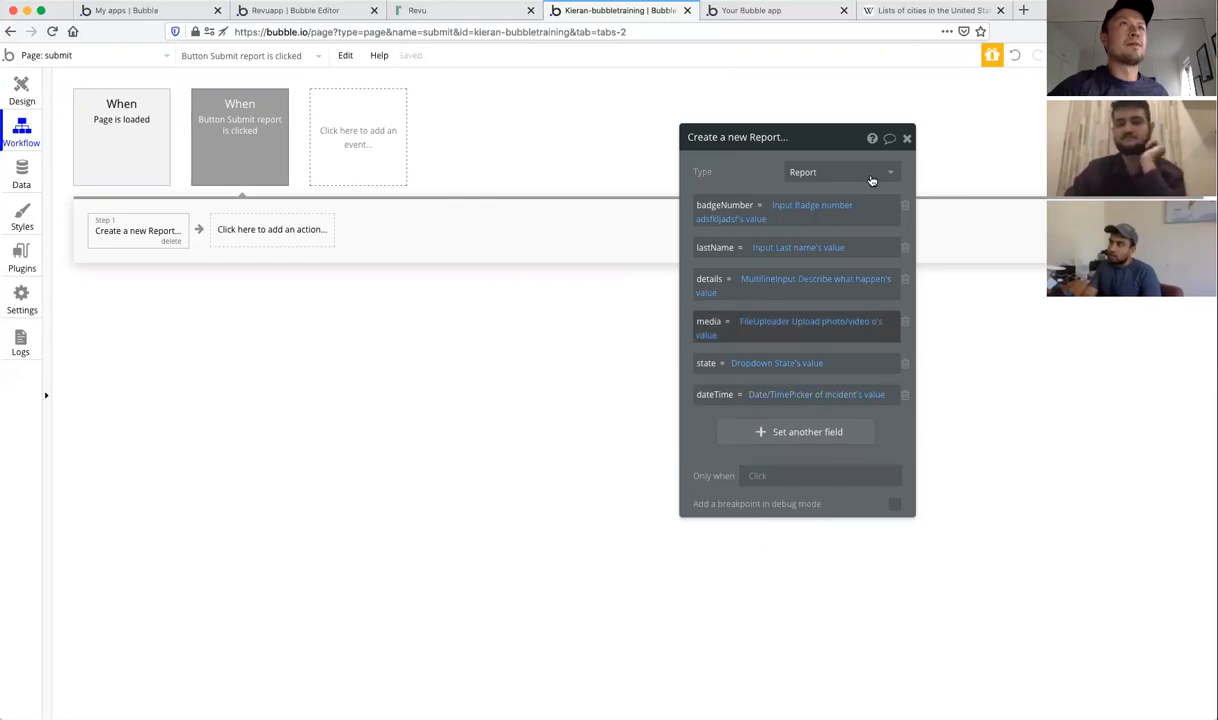
left_click(908, 139)
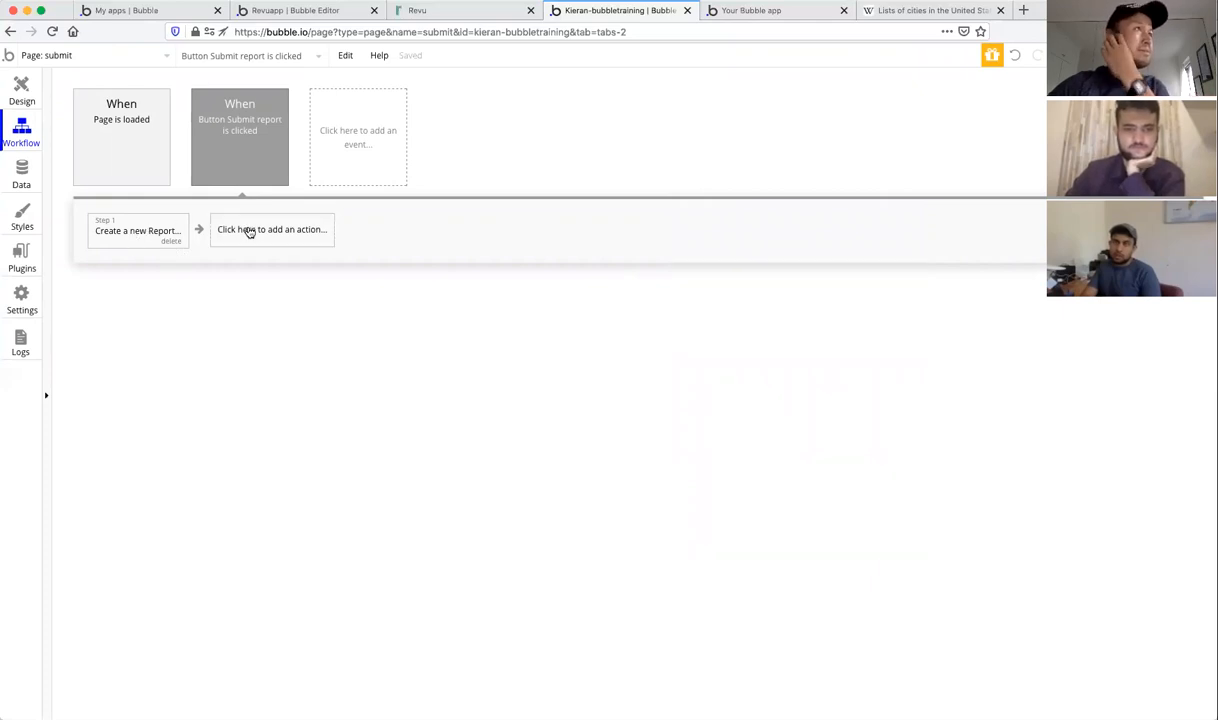
Step: In Design, draw an Alert element above the Badge number field on the submit page
left_click(22, 95)
left_click(352, 308)
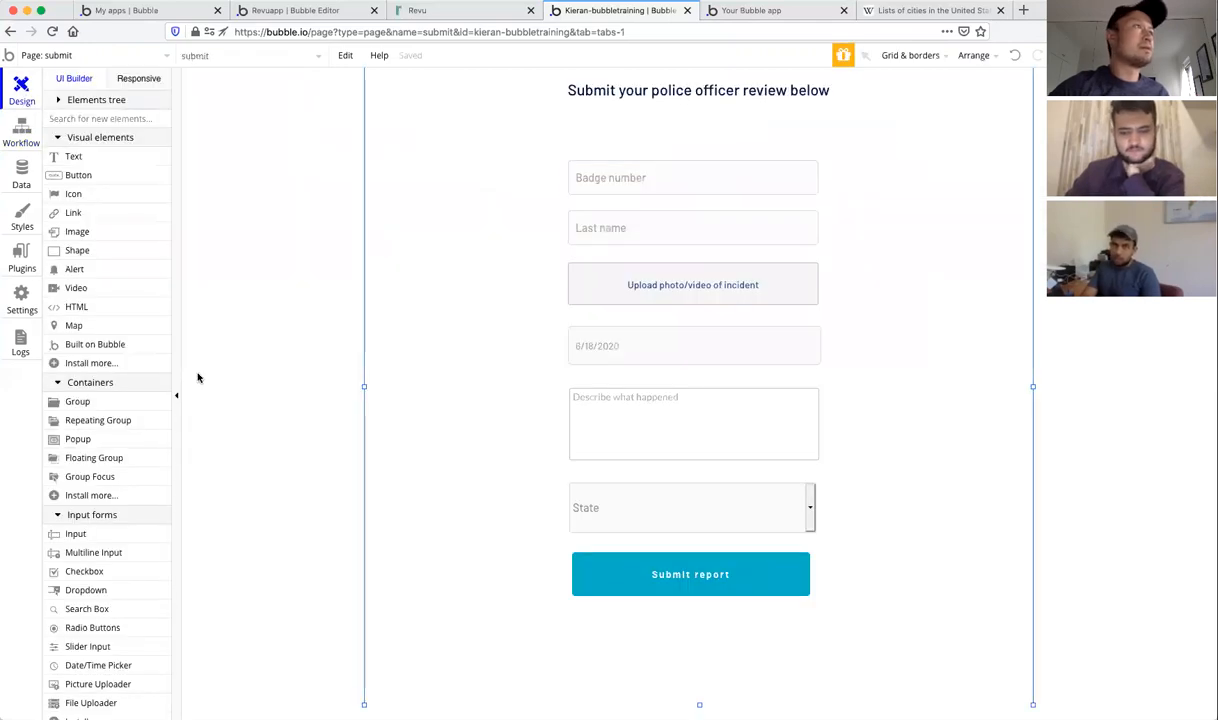
scroll(138, 453, "down", 1)
scroll(136, 451, "down", 2)
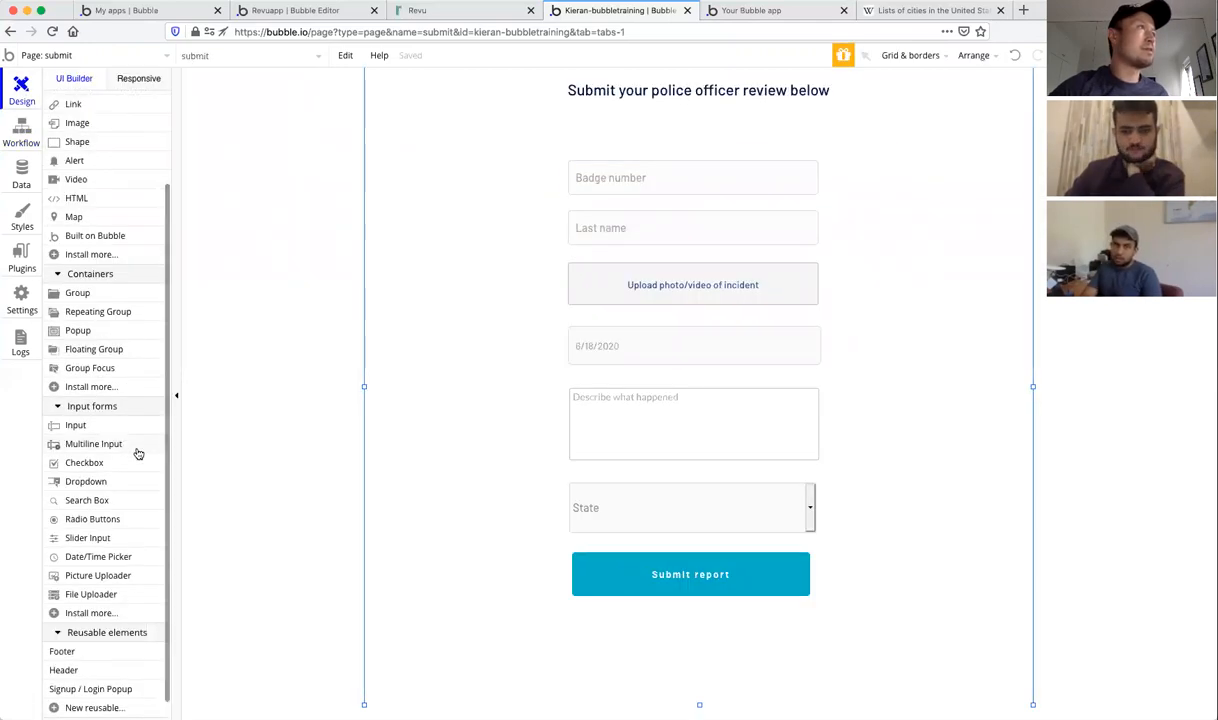
scroll(136, 451, "up", 3)
left_click(73, 272)
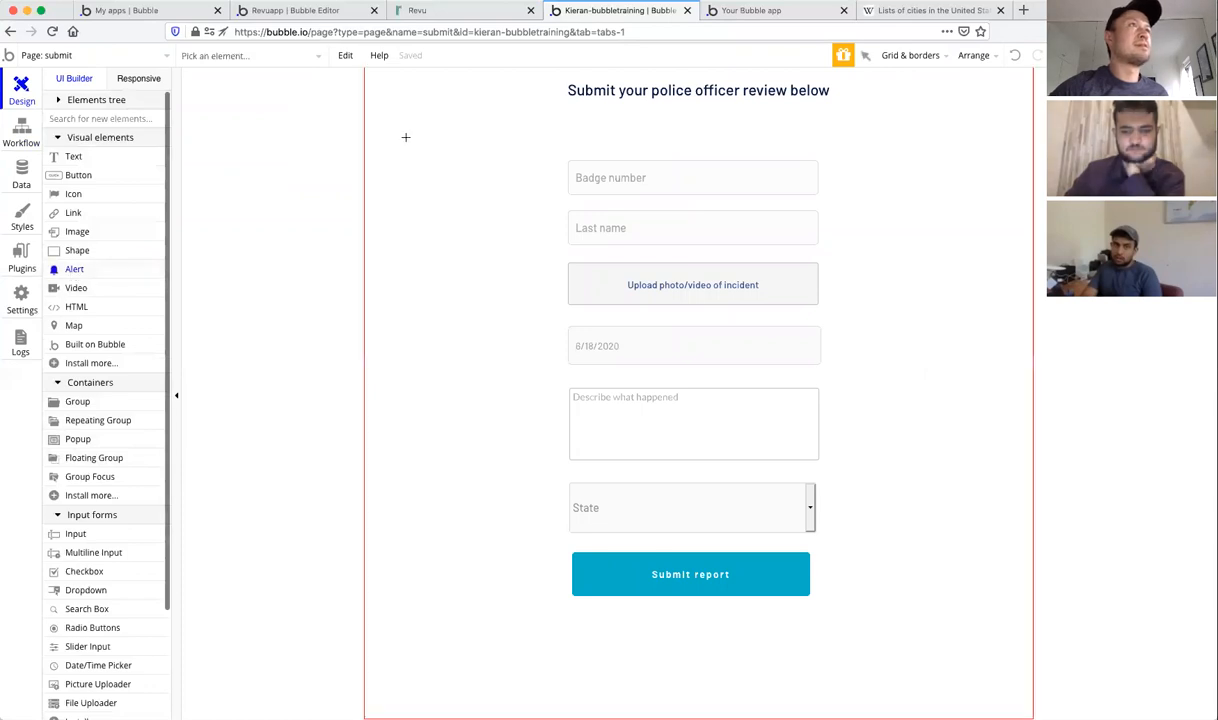
left_click_drag(445, 145, 962, 172)
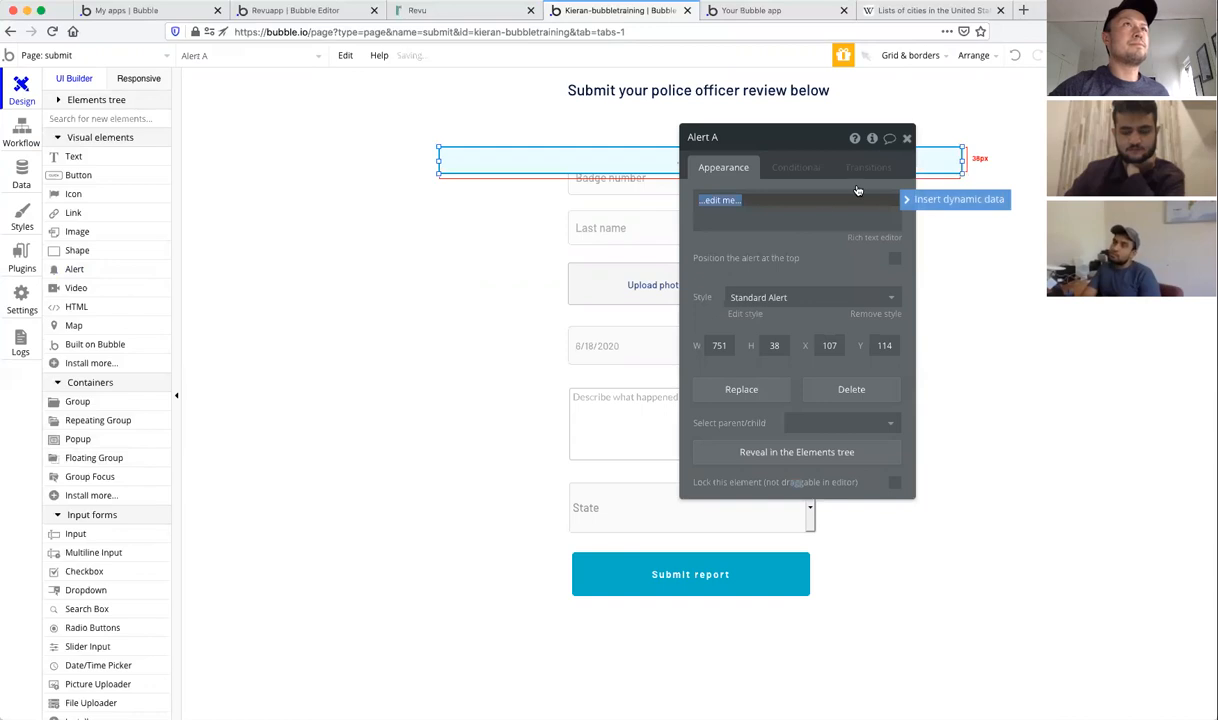
Step: Give the alert the text 'Report submitted', pin it to the top, and return to the workflow
type("Report submitted")
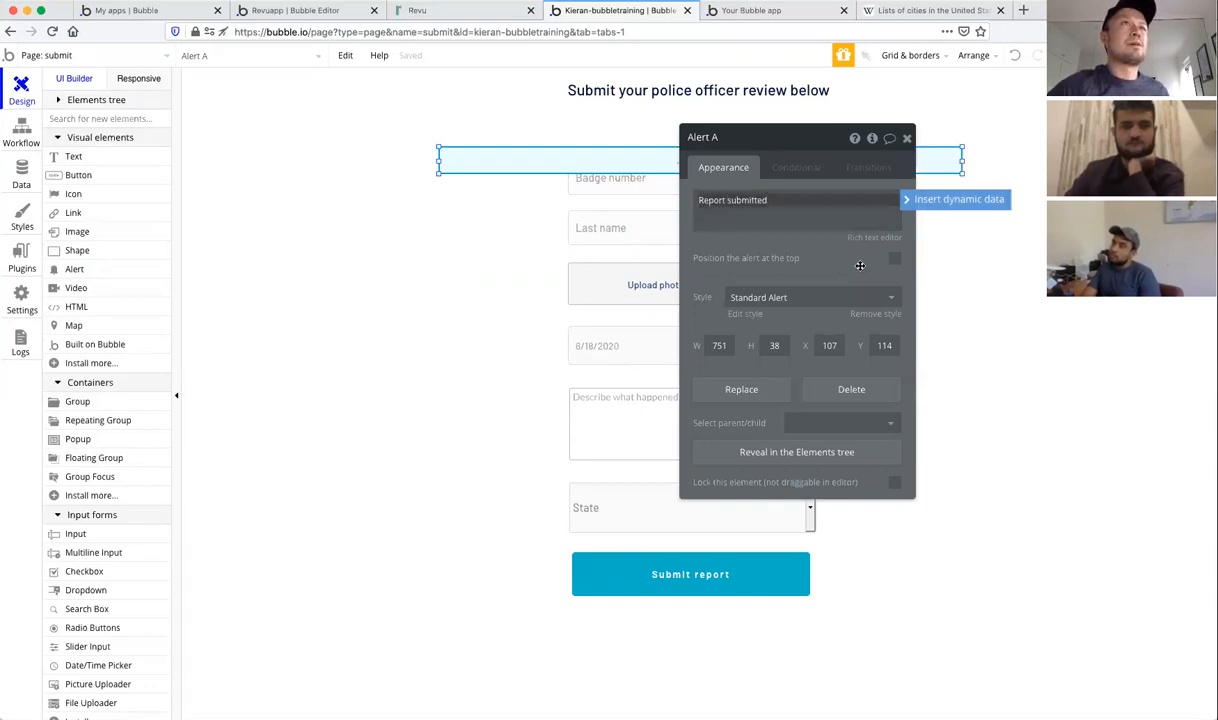
left_click(895, 258)
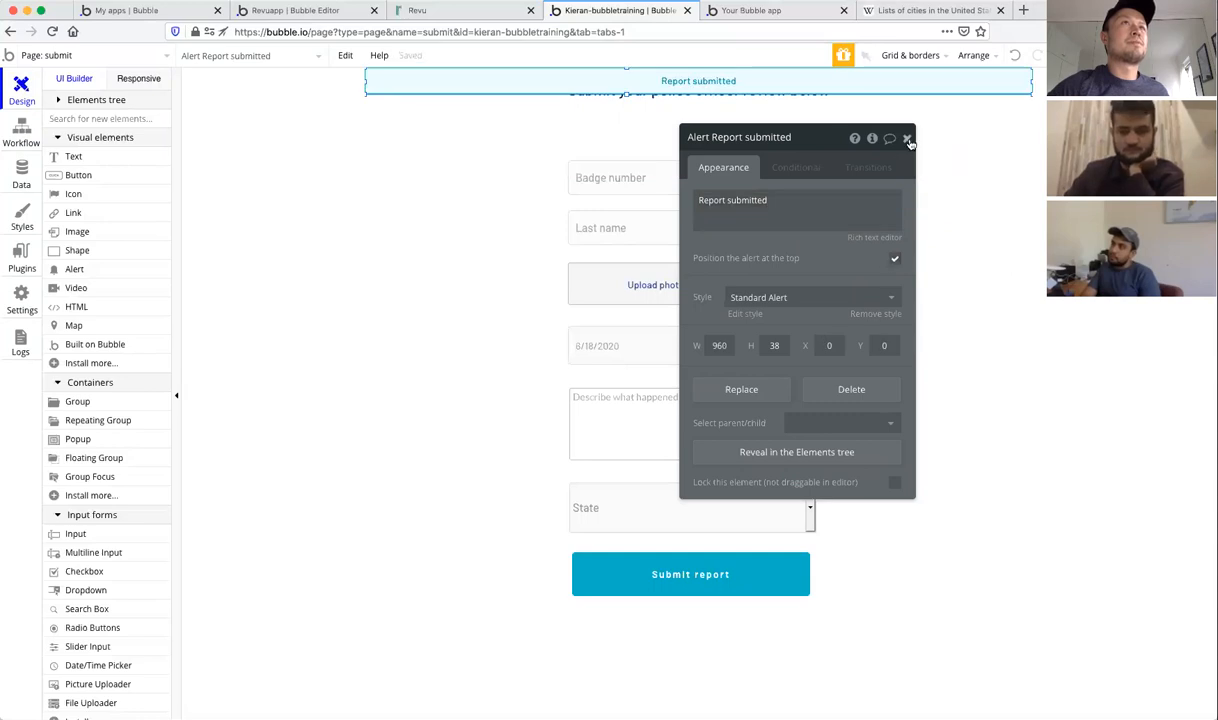
left_click(907, 139)
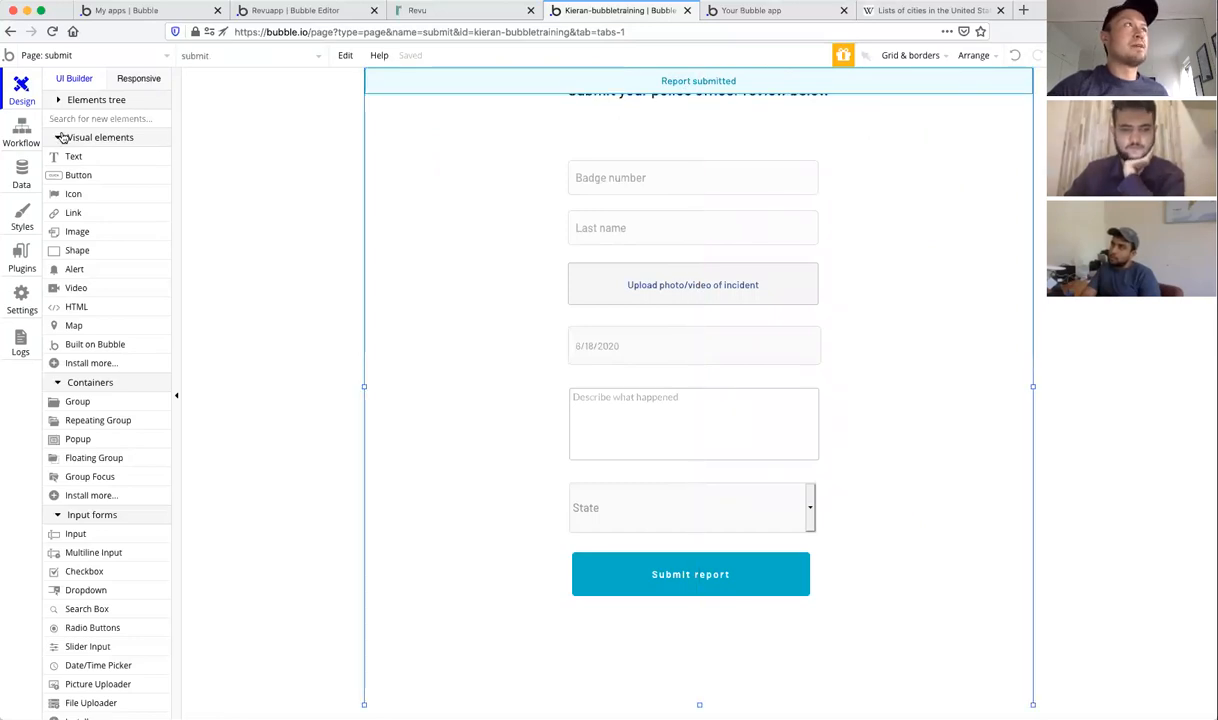
left_click(21, 132)
left_click(250, 229)
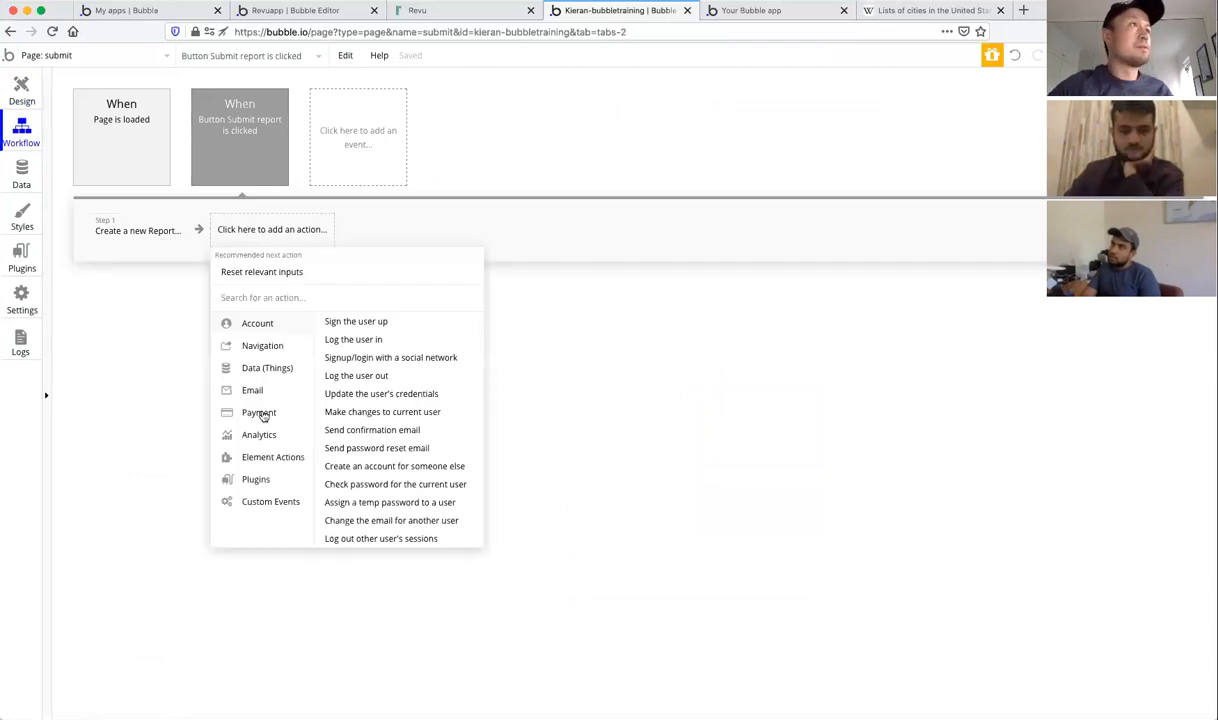
Step: Add a Show message action targeting the Alert Report submitted element as Step 2
mouse_move(268, 461)
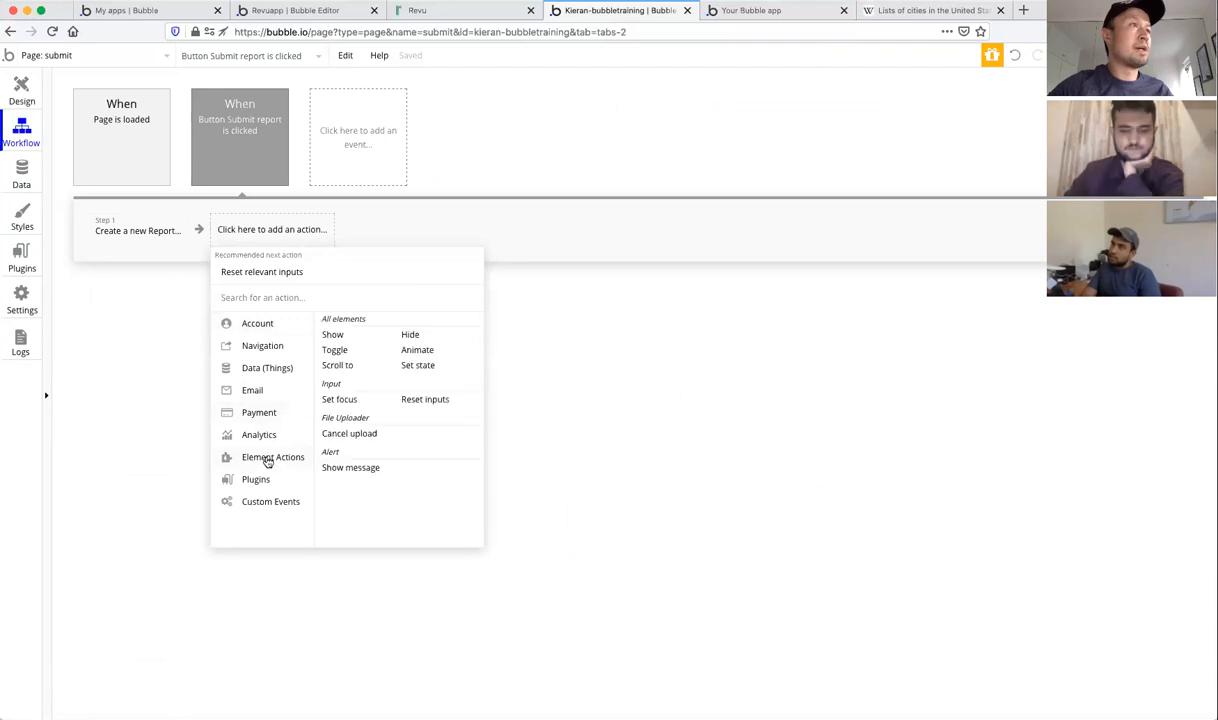
left_click(341, 468)
left_click(892, 172)
left_click(748, 190)
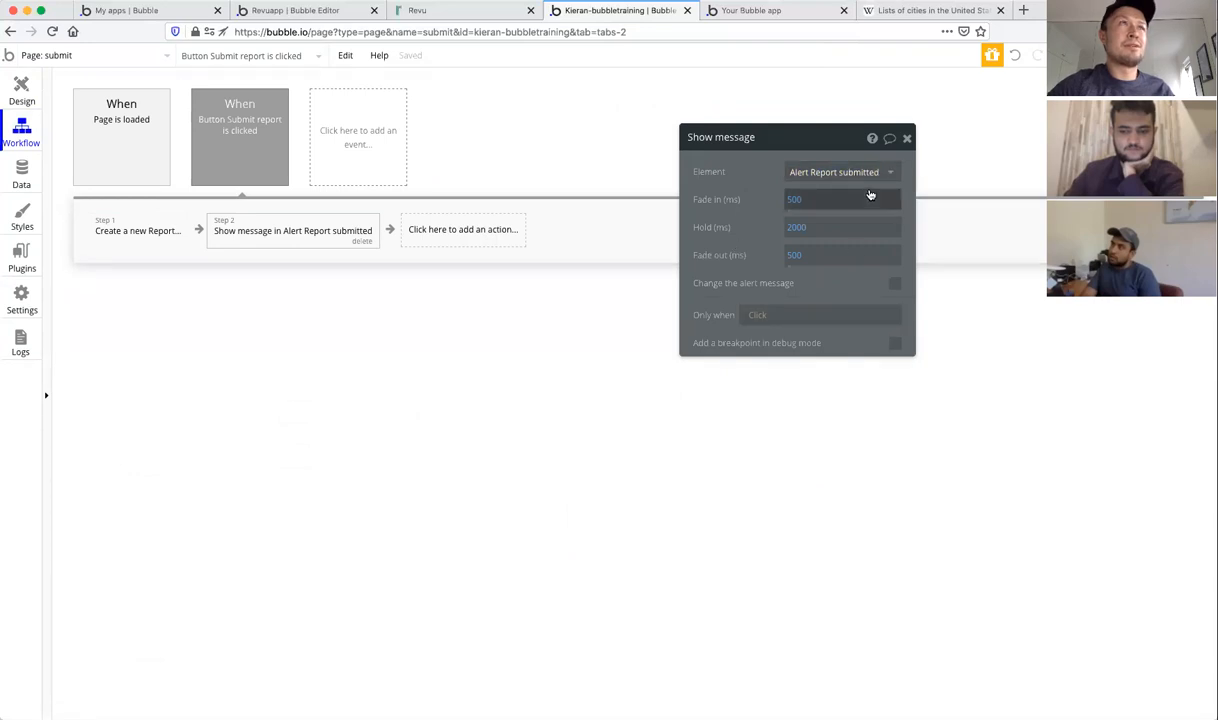
left_click(908, 138)
left_click(451, 240)
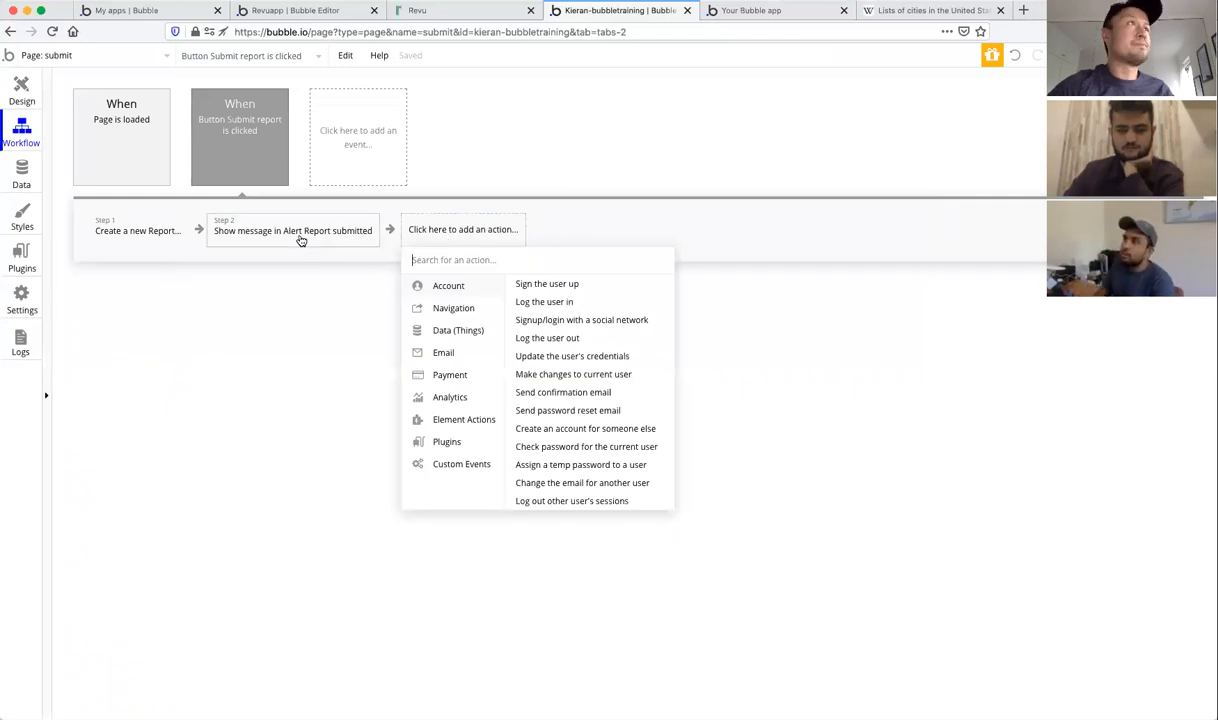
left_click(300, 238)
left_click(421, 244)
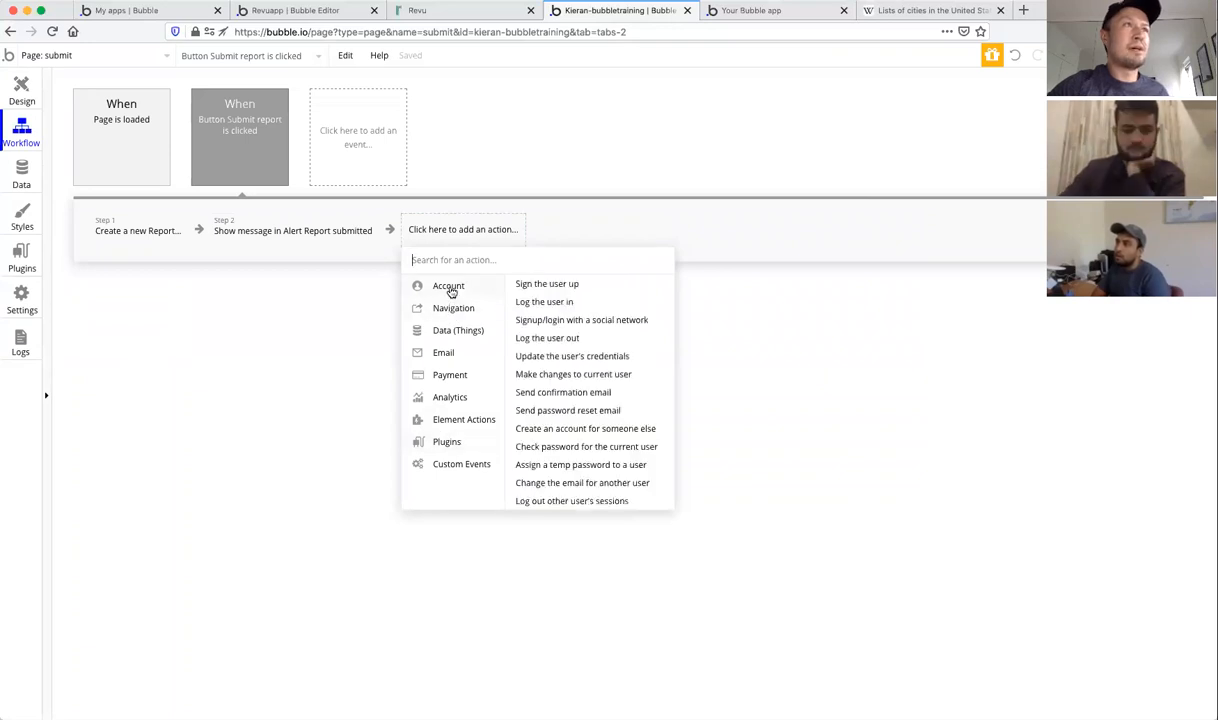
mouse_move(449, 333)
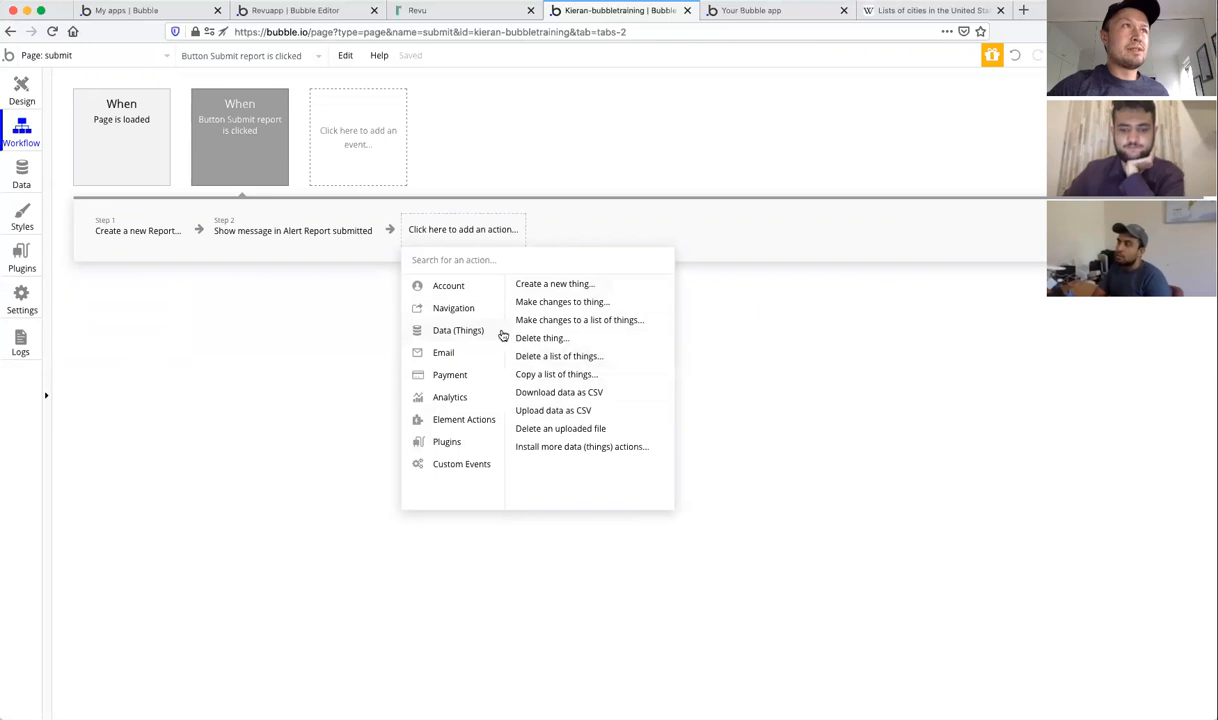
mouse_move(458, 422)
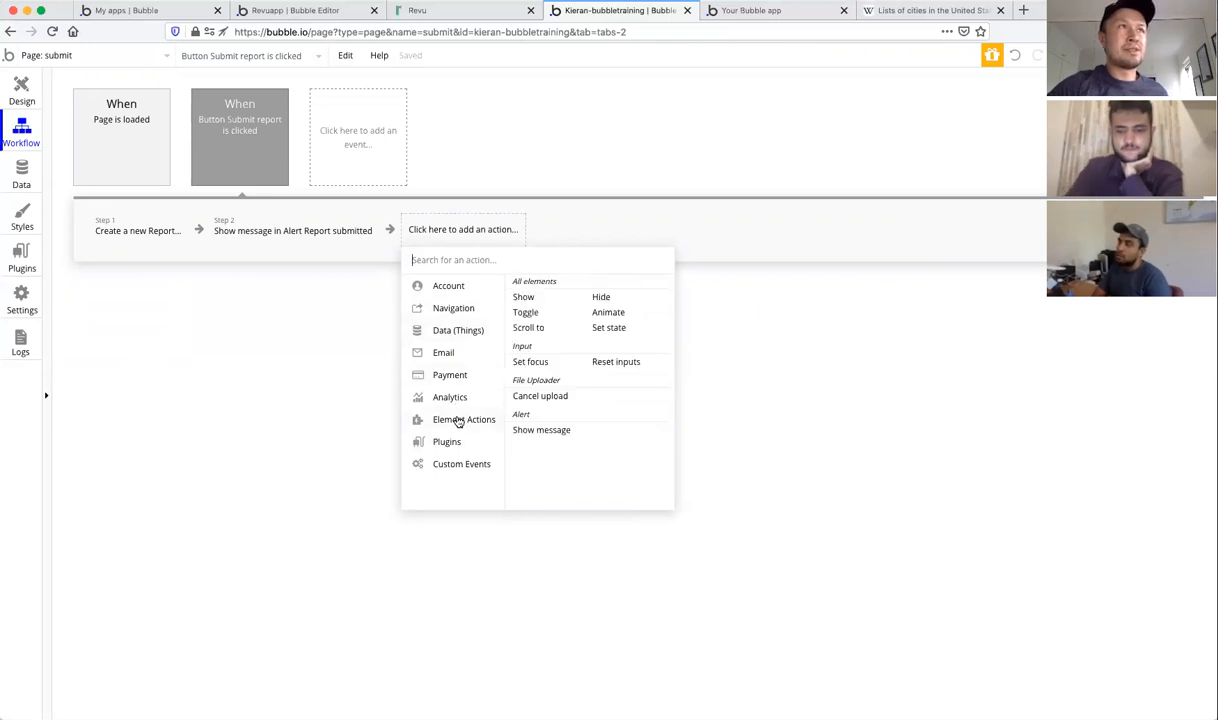
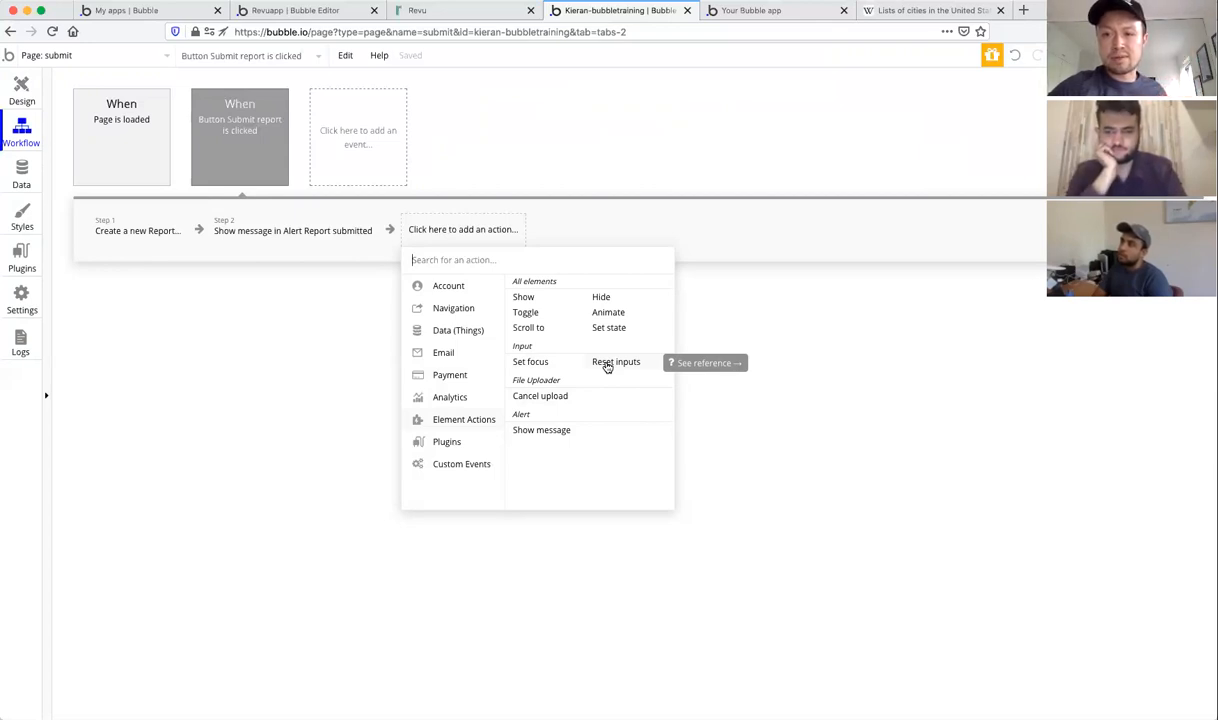
Step: Add a 'Reset relevant inputs' element action as Step 3, after the alert message
left_click(607, 366)
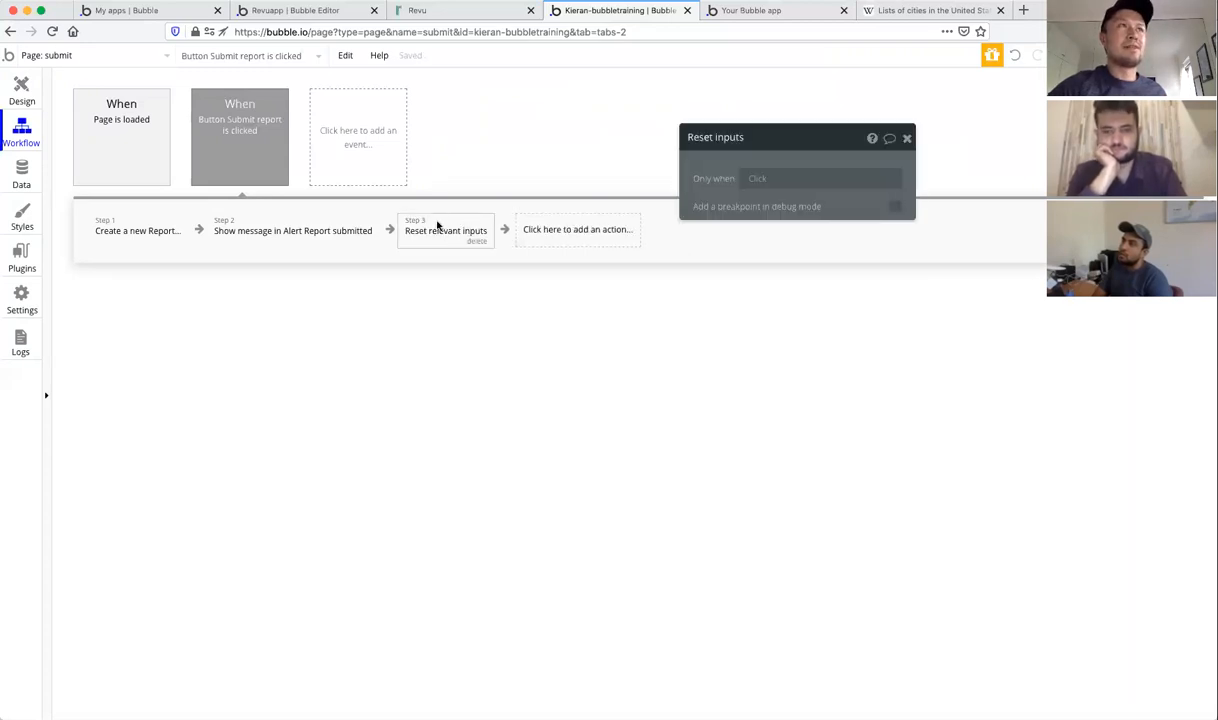
left_click(907, 139)
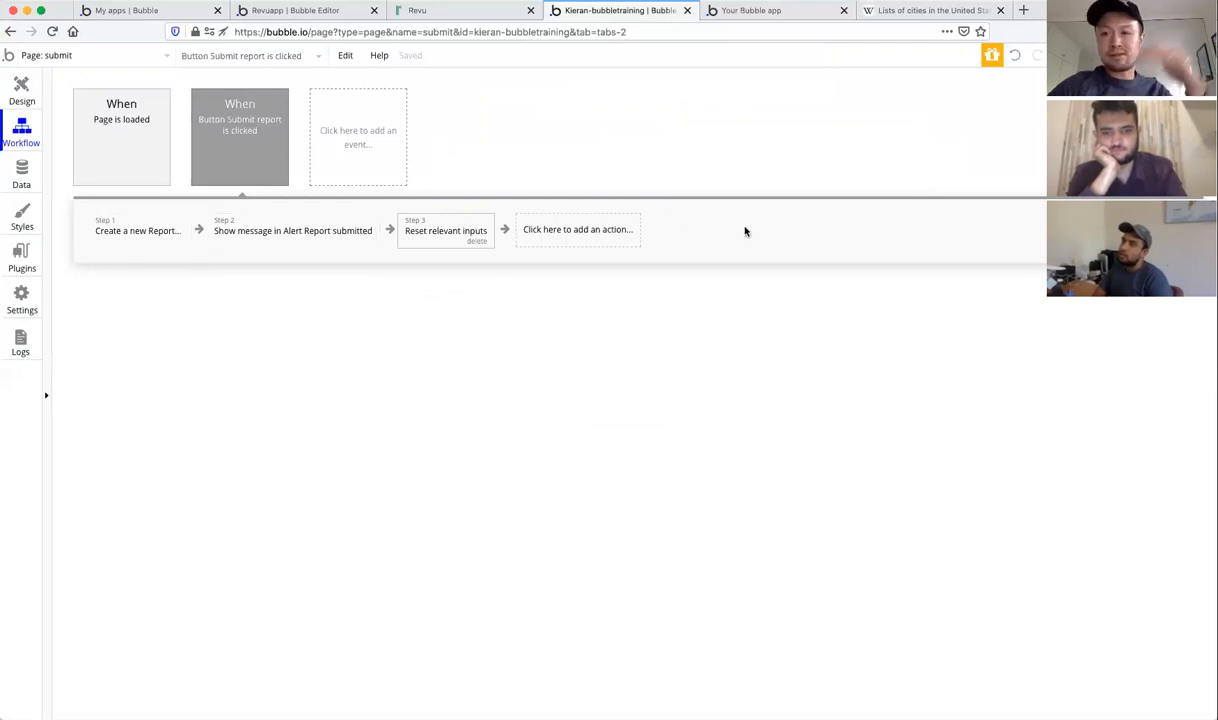
Step: In the live submit form, enter badge number 1234 and last name Jones
left_click(748, 18)
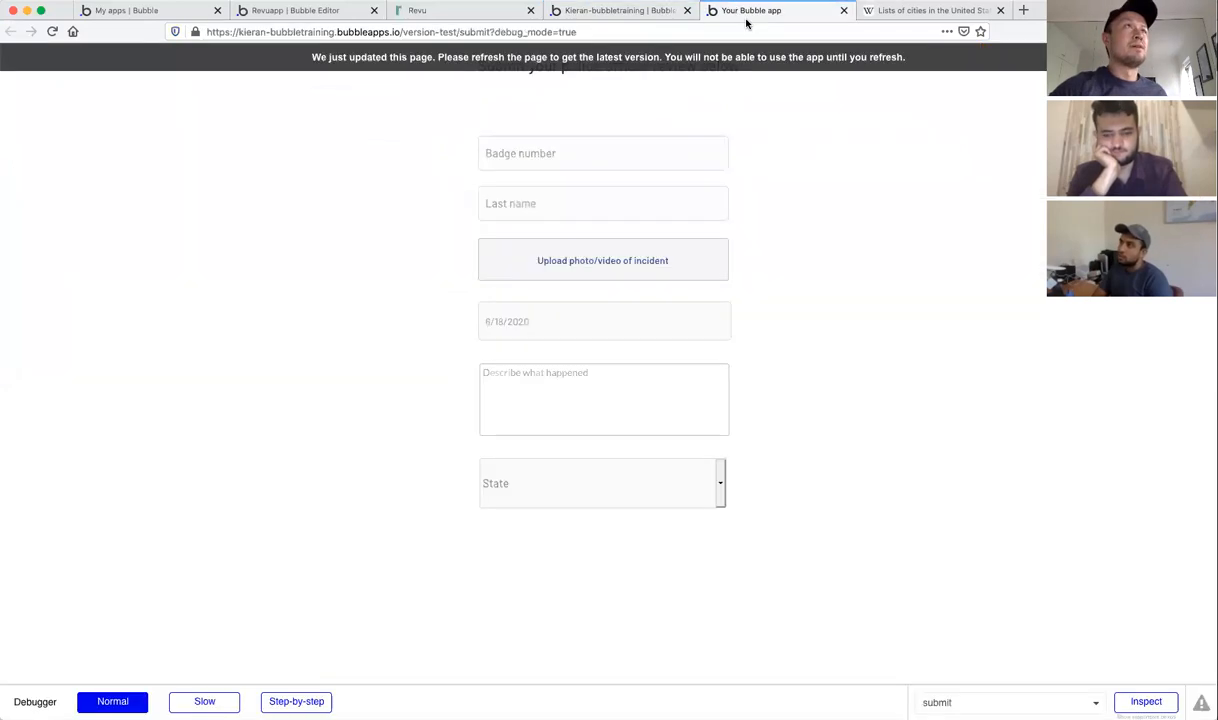
left_click(620, 12)
left_click(765, 10)
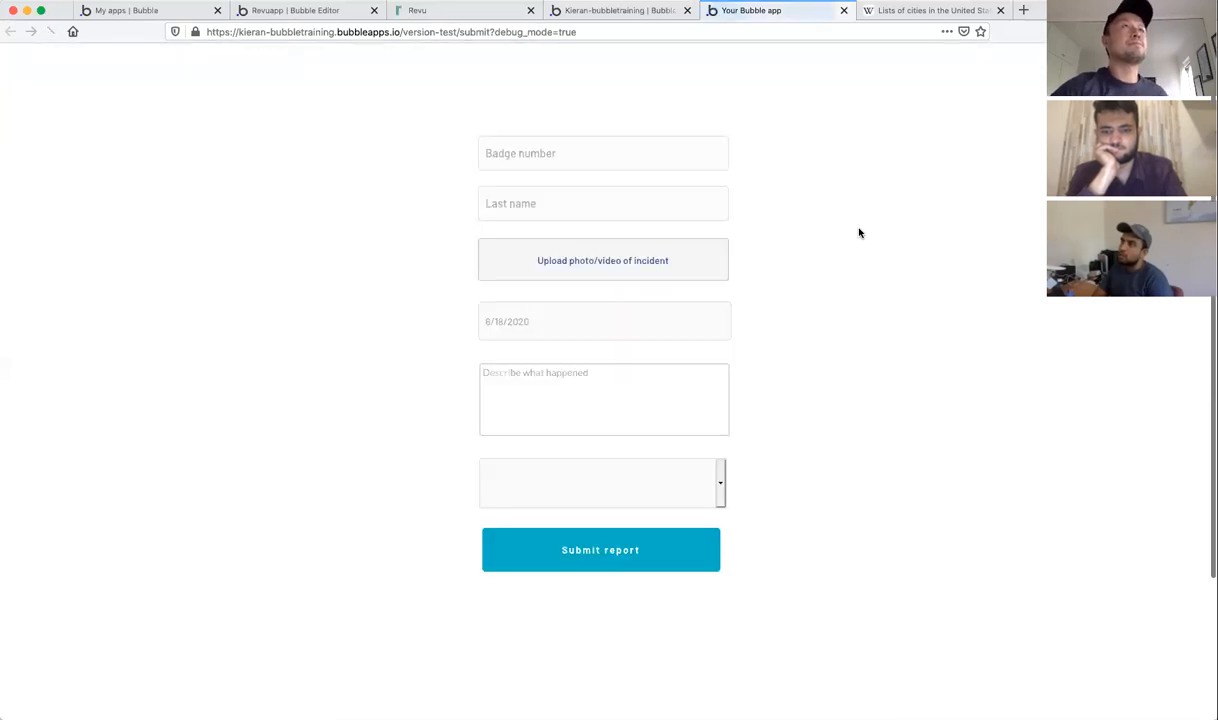
left_click(652, 141)
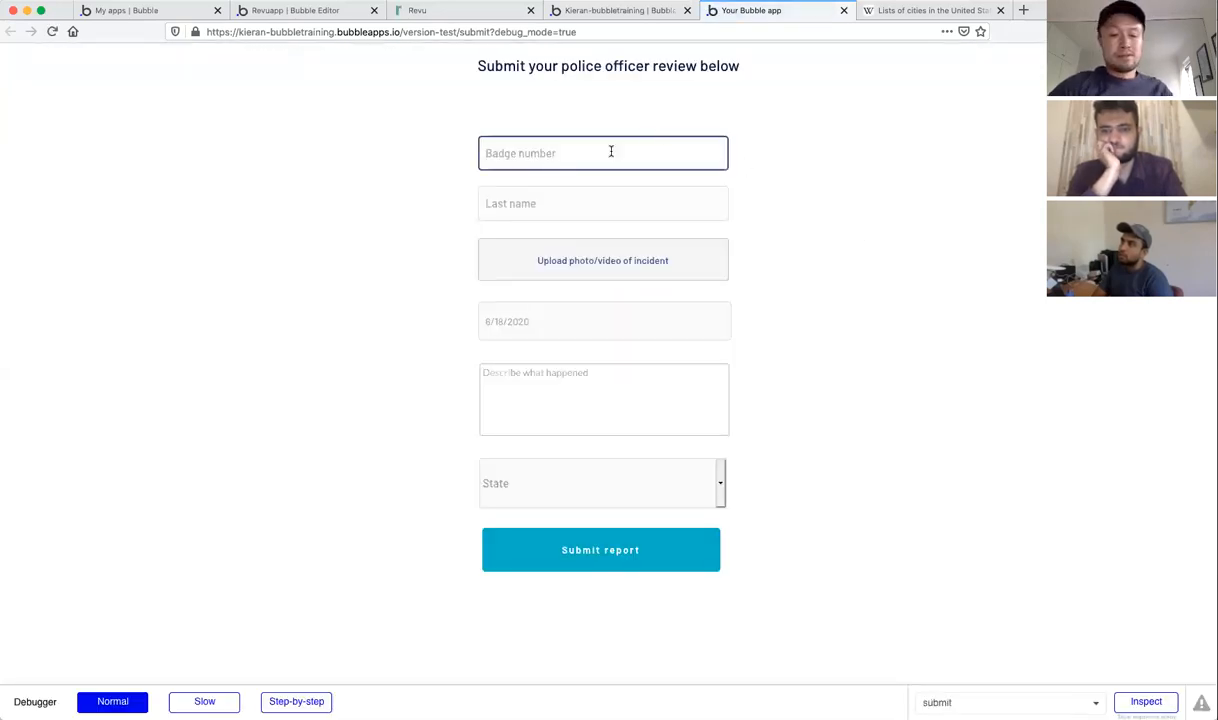
type("1234")
left_click(578, 195)
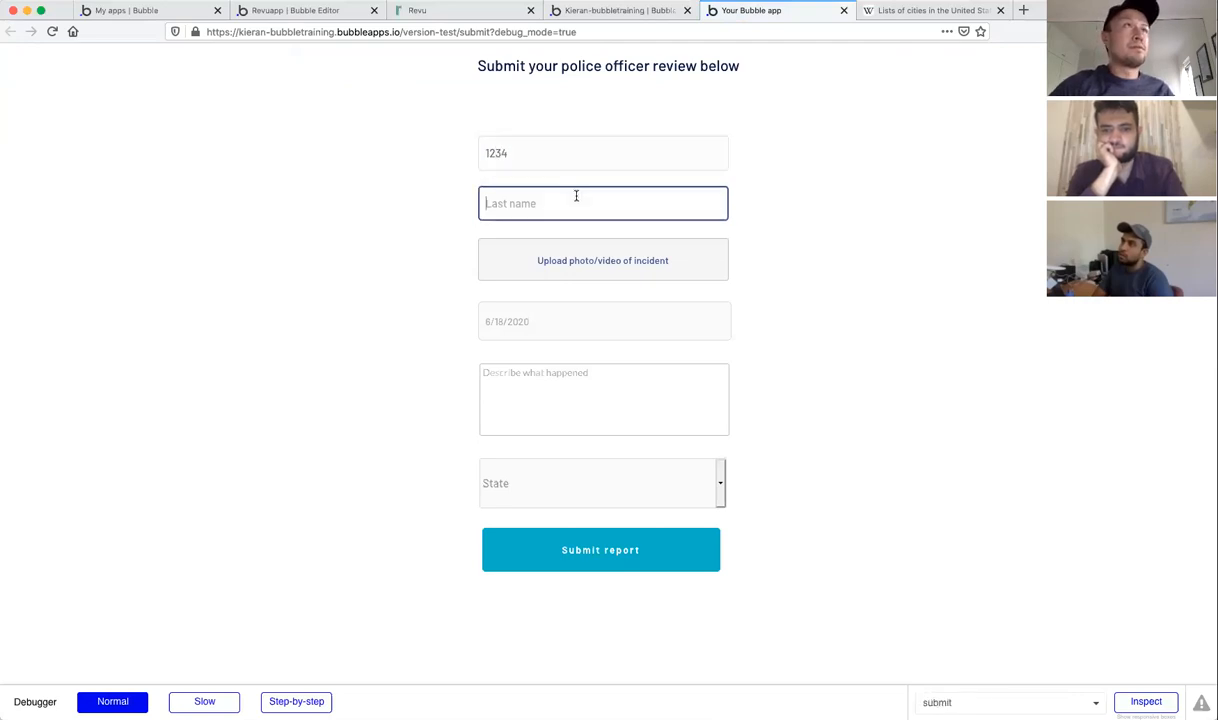
type("Jones")
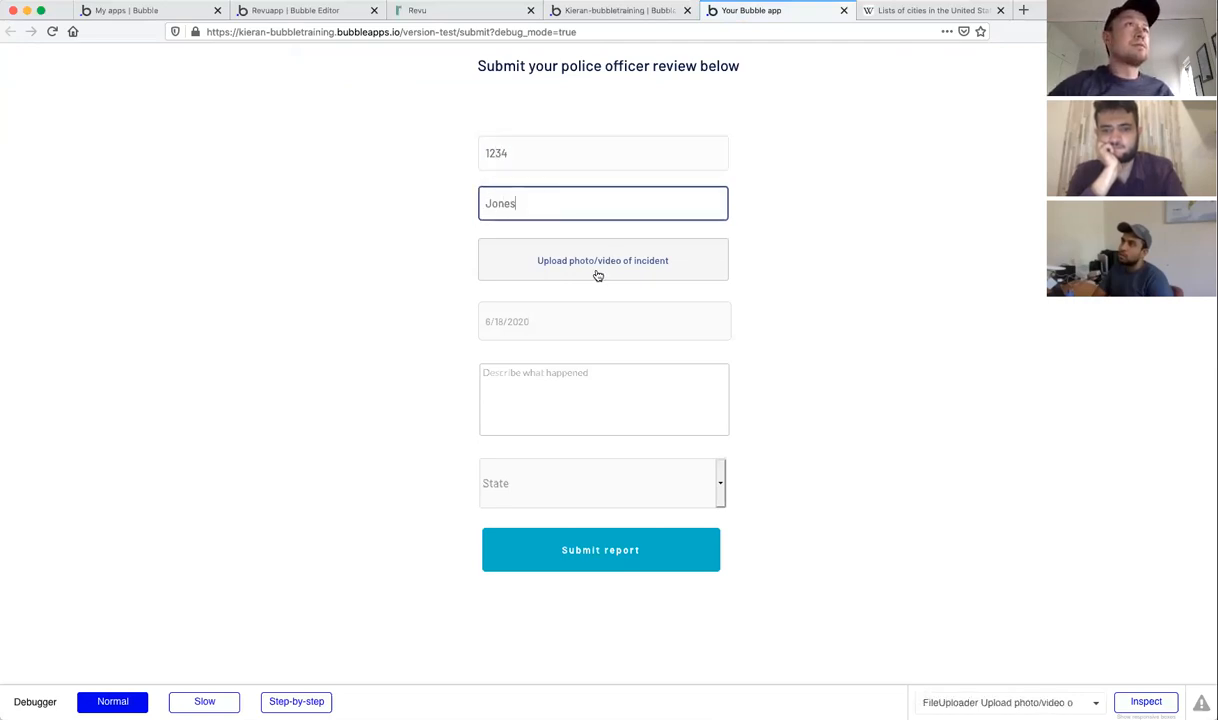
Step: Attach the ACADEMY-AWARDS JPG from Downloads as the incident photo
left_click(577, 272)
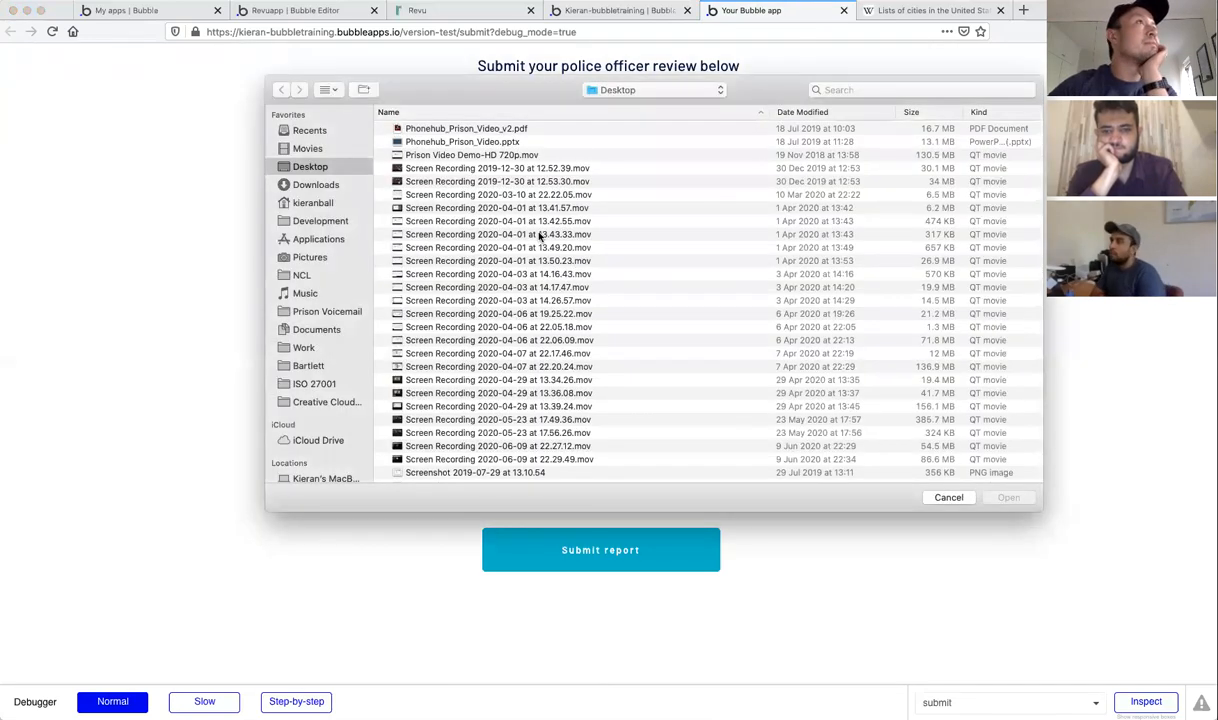
left_click(315, 187)
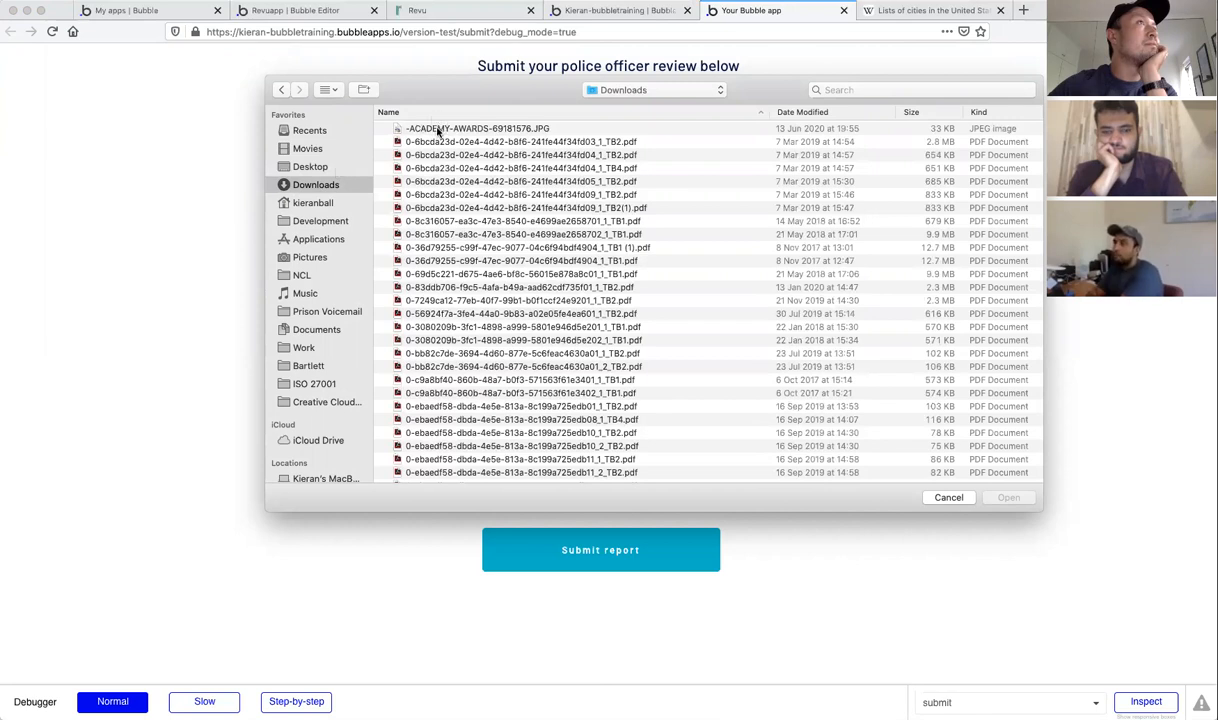
double_click(437, 130)
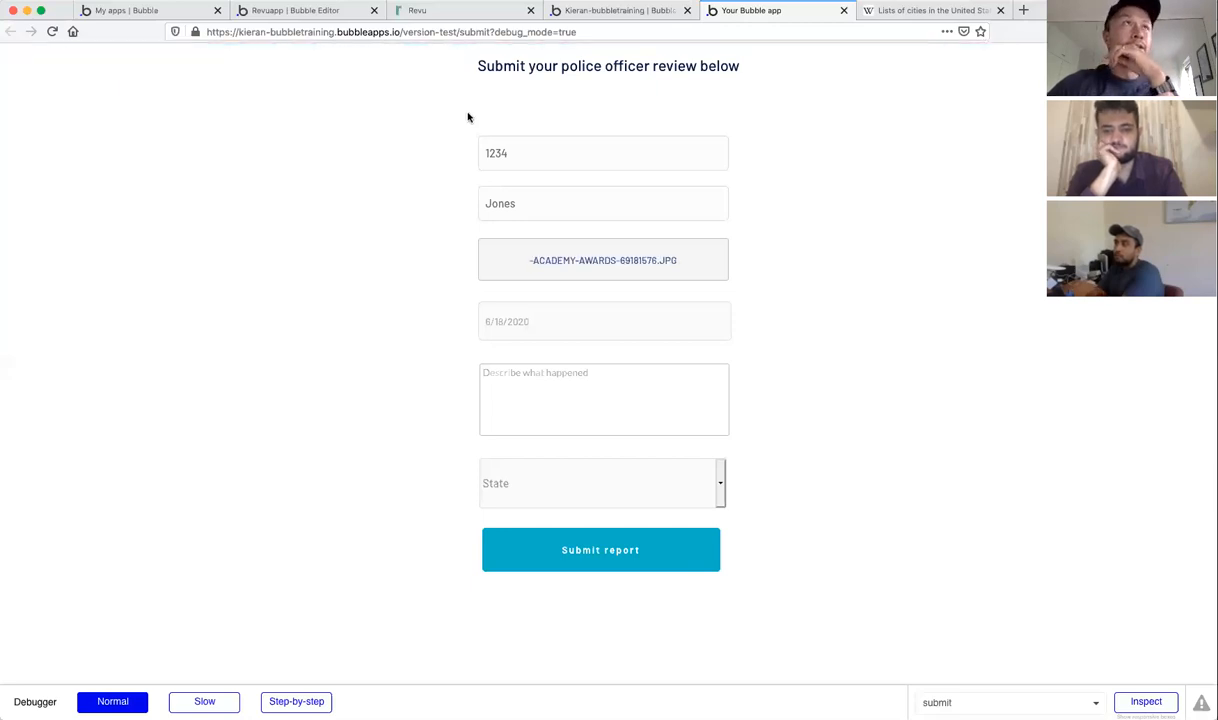
left_click(614, 12)
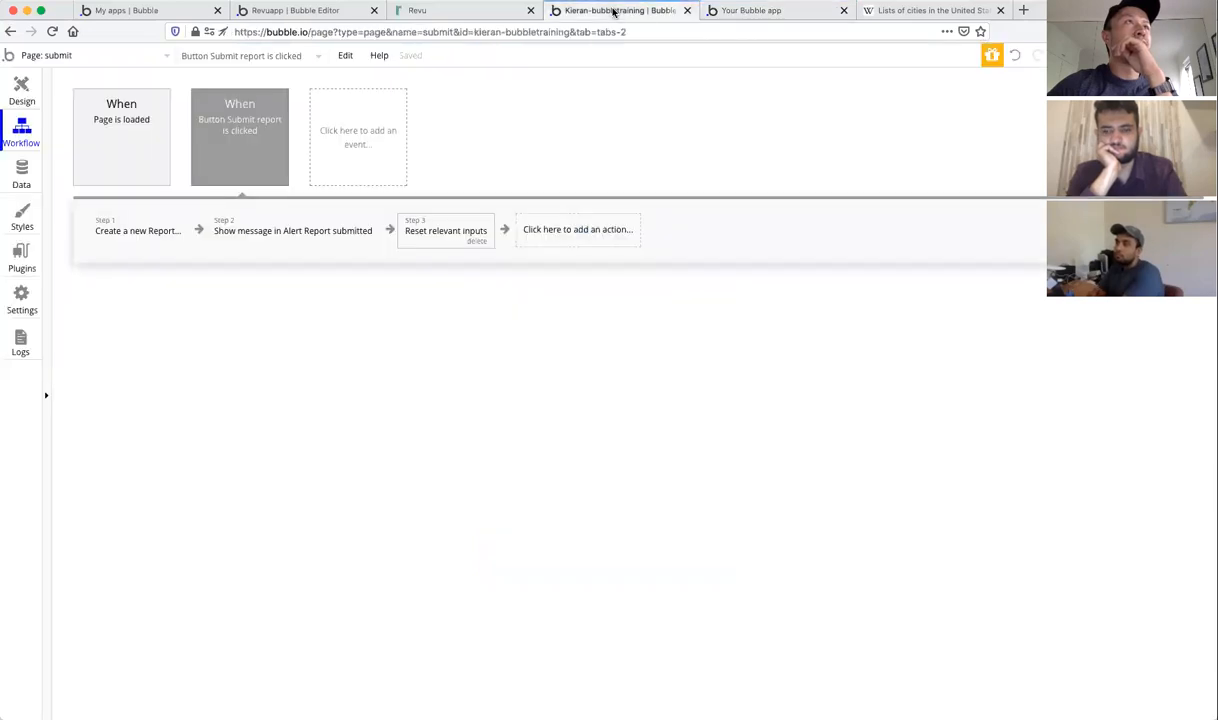
Step: Inspect the Last name input's property editor on the Design tab, then return to the live form
left_click(20, 100)
double_click(663, 218)
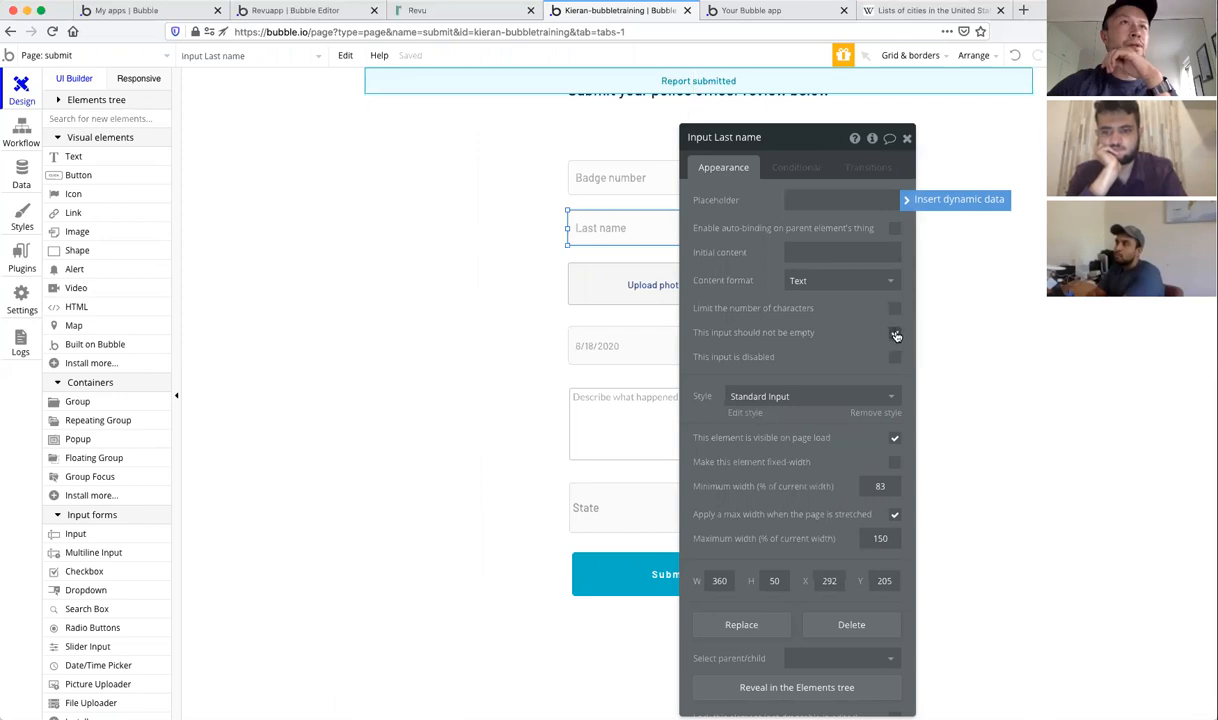
left_click(906, 139)
left_click(752, 10)
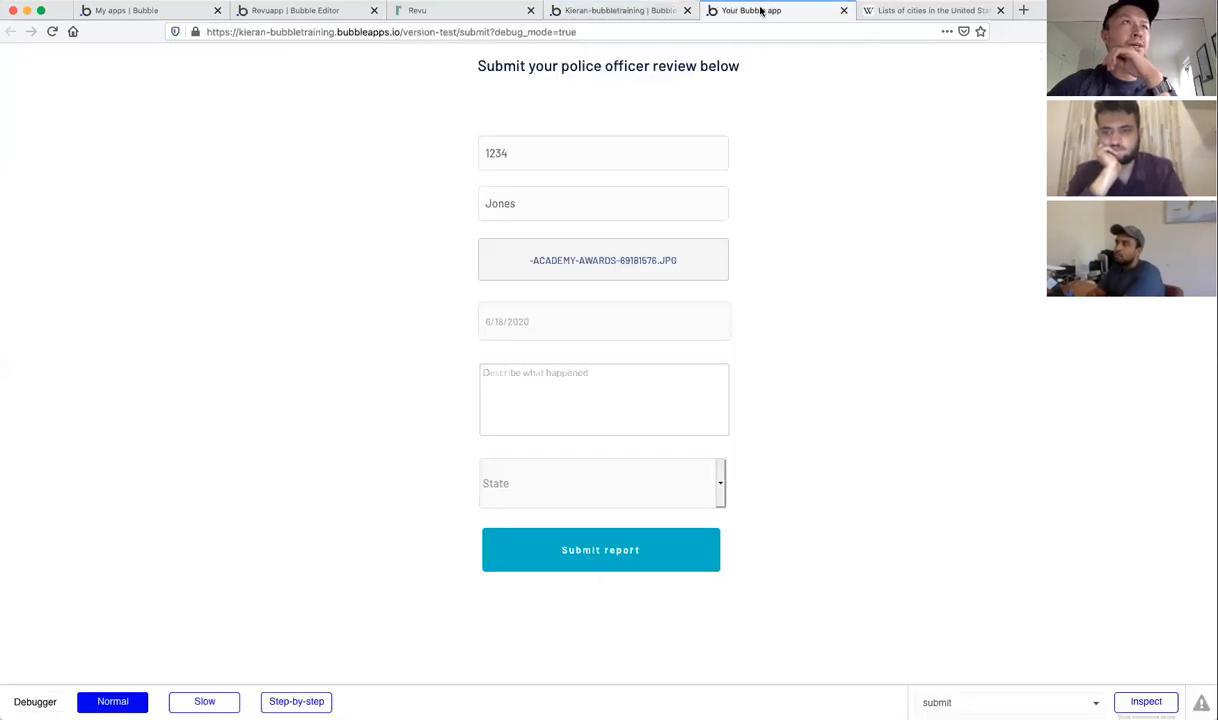
Step: Submit the test report and check that the form fields were cleared
left_click(640, 550)
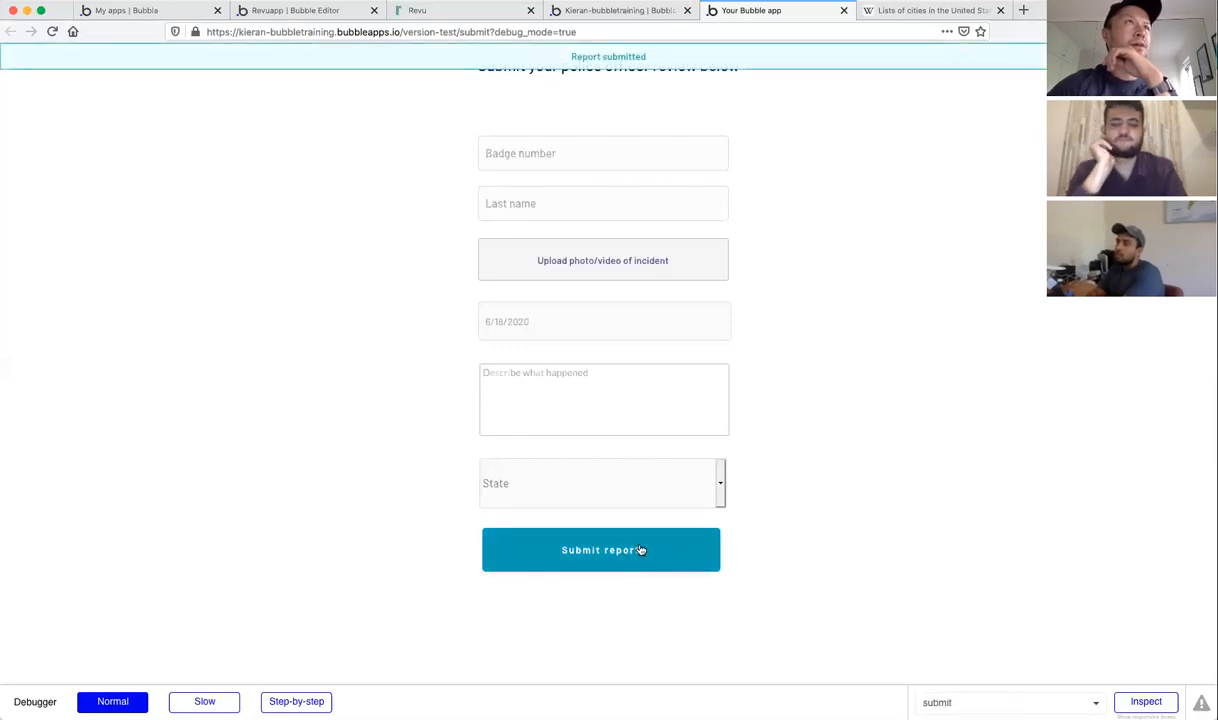
left_click(596, 160)
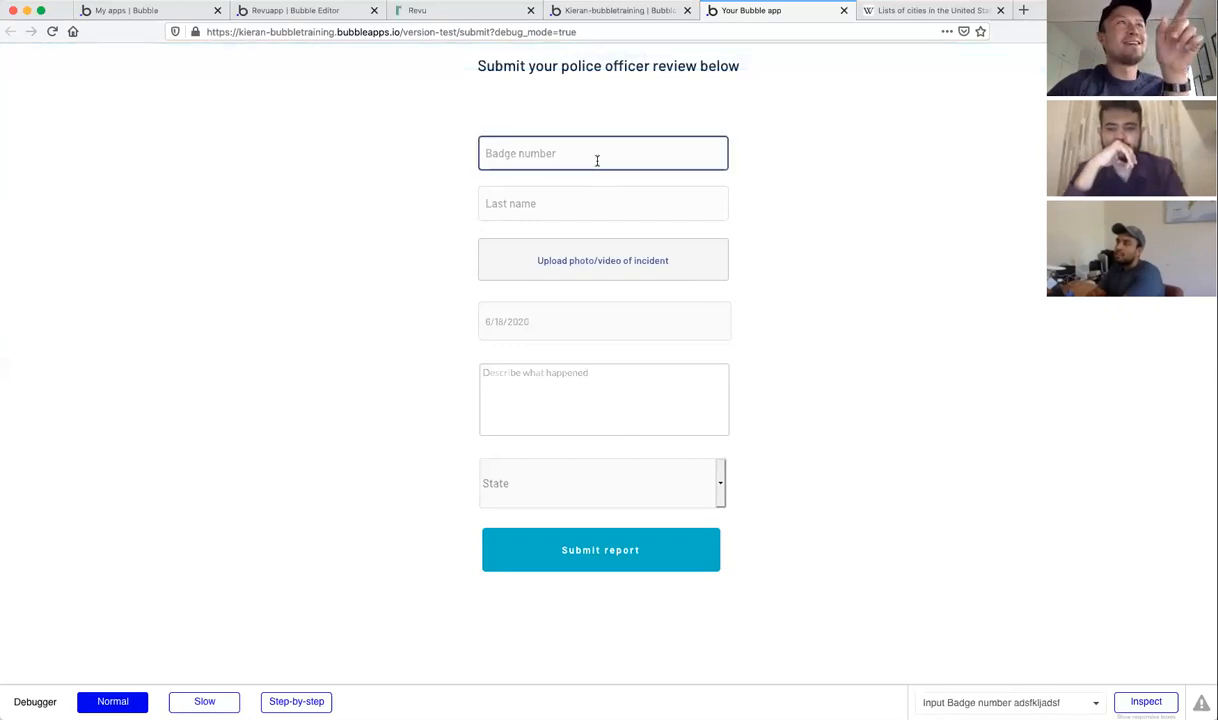
left_click(597, 205)
left_click(585, 152)
left_click(603, 202)
left_click(621, 148)
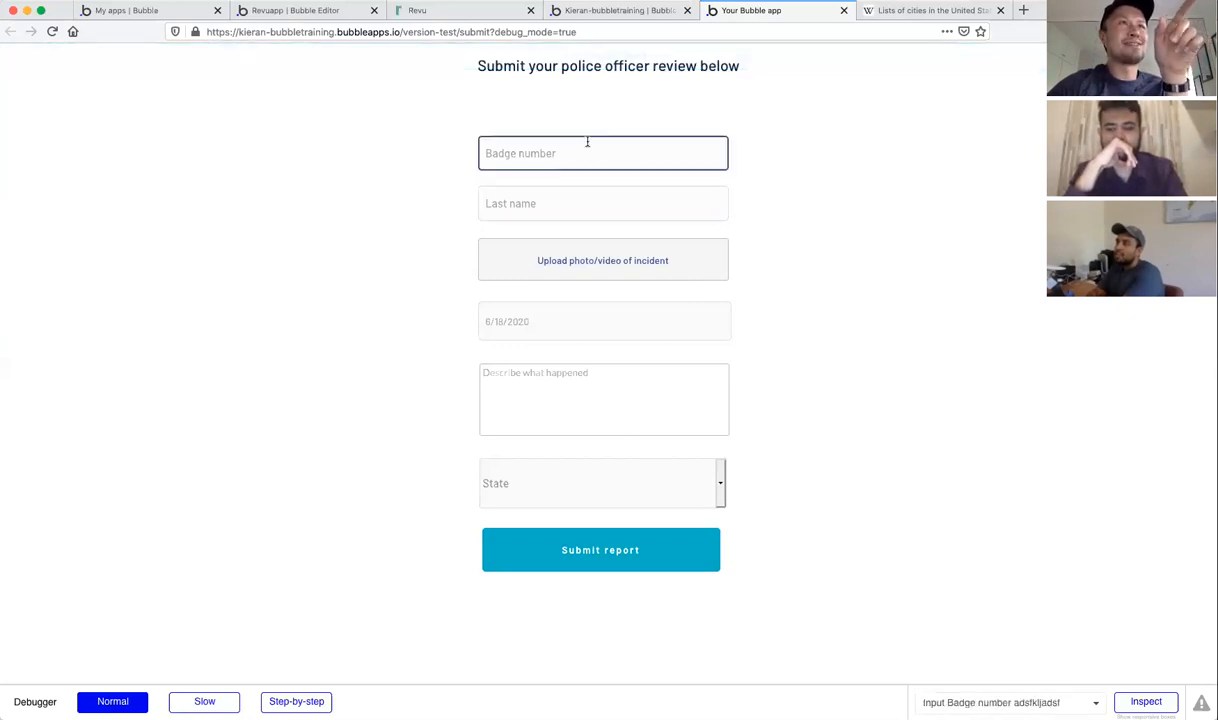
left_click(587, 203)
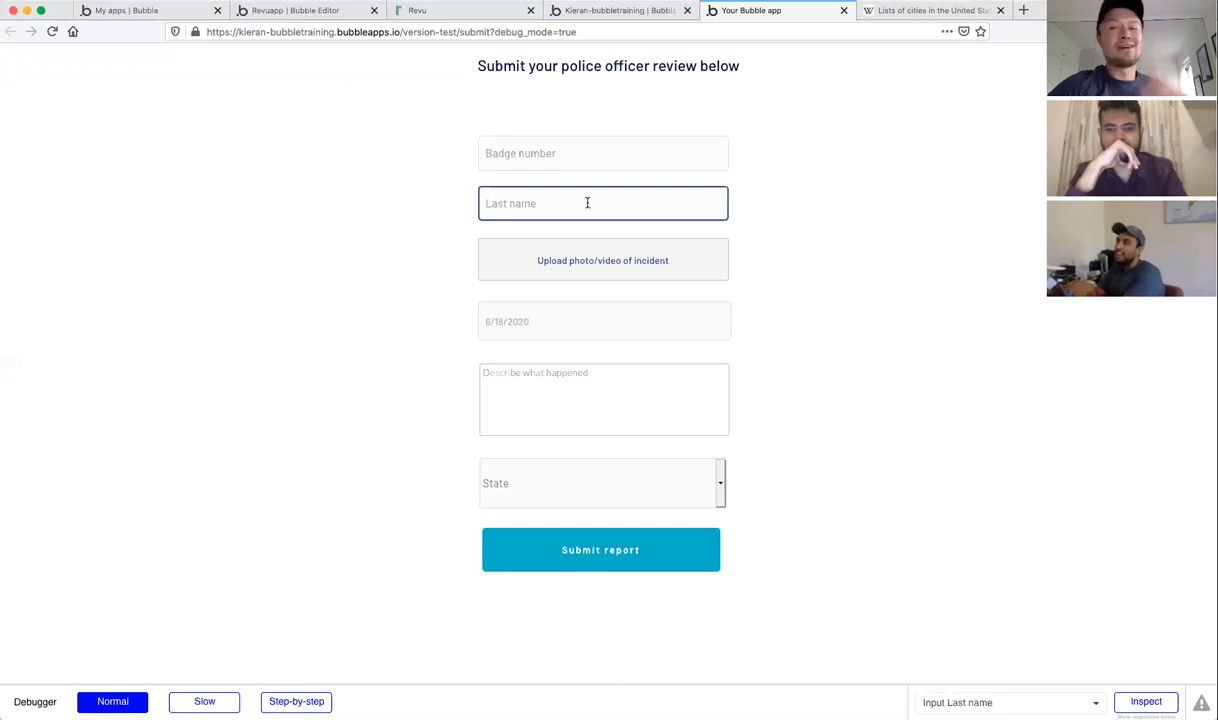
left_click(587, 162)
left_click(632, 423)
left_click(636, 476)
left_click(610, 321)
Step: Enter badge number 4321 and try submitting with Last name left empty
left_click(585, 160)
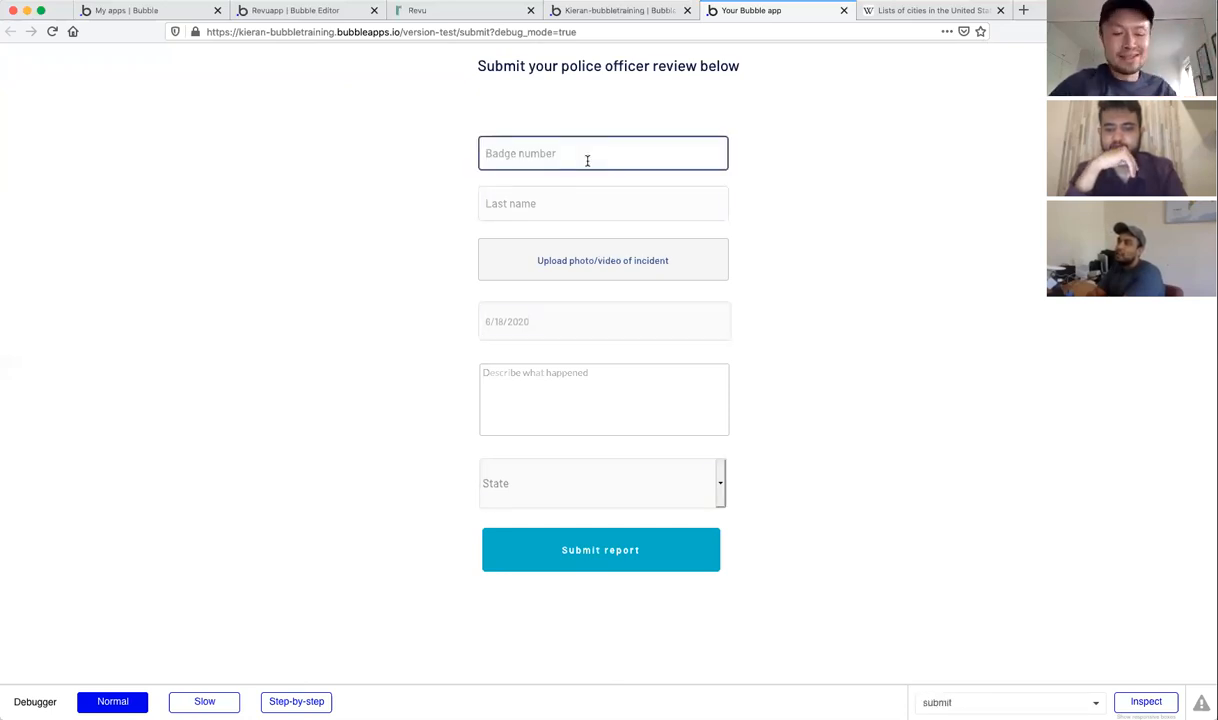
type("4321")
left_click(767, 233)
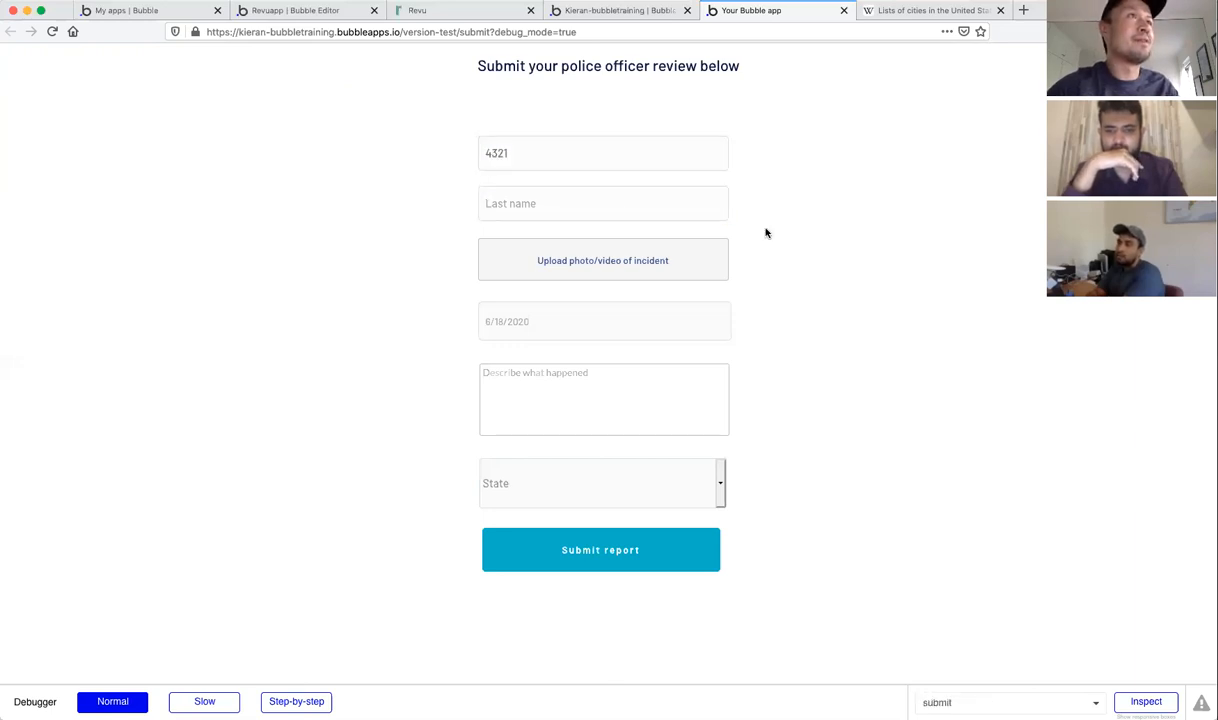
left_click(646, 548)
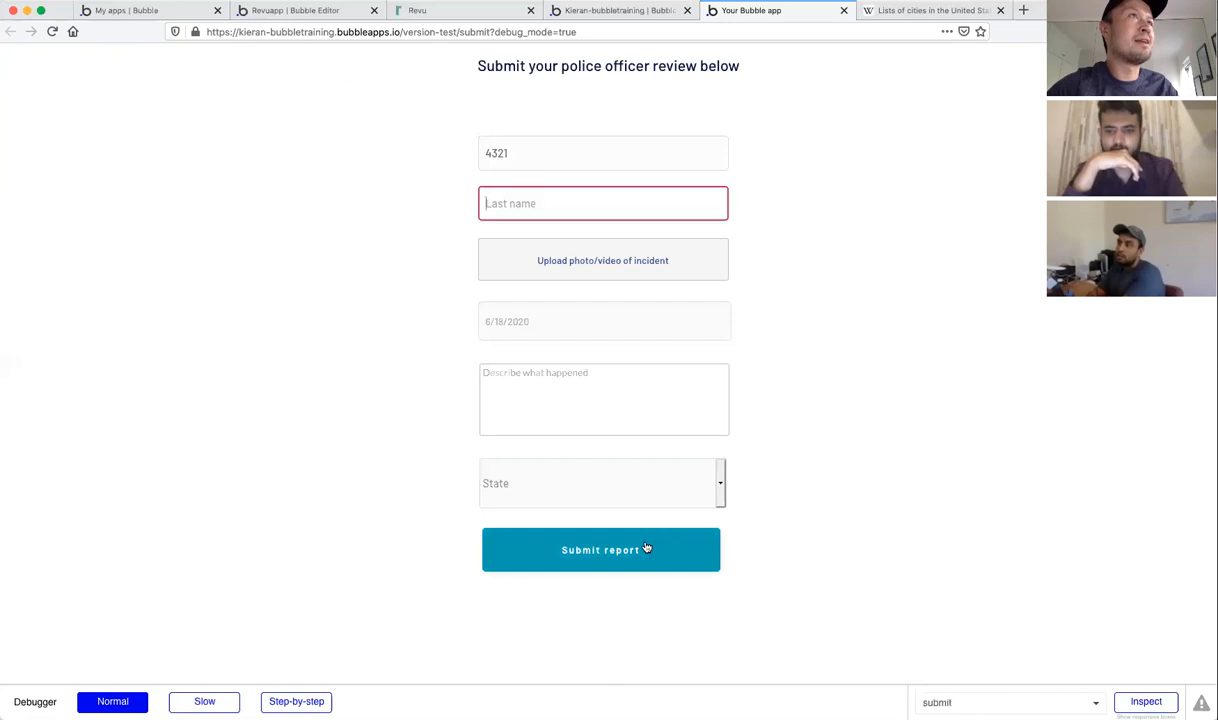
Step: Re-enter the last name and reattach the ACADEMY-AWARDS JPG as the incident photo
left_click(557, 202)
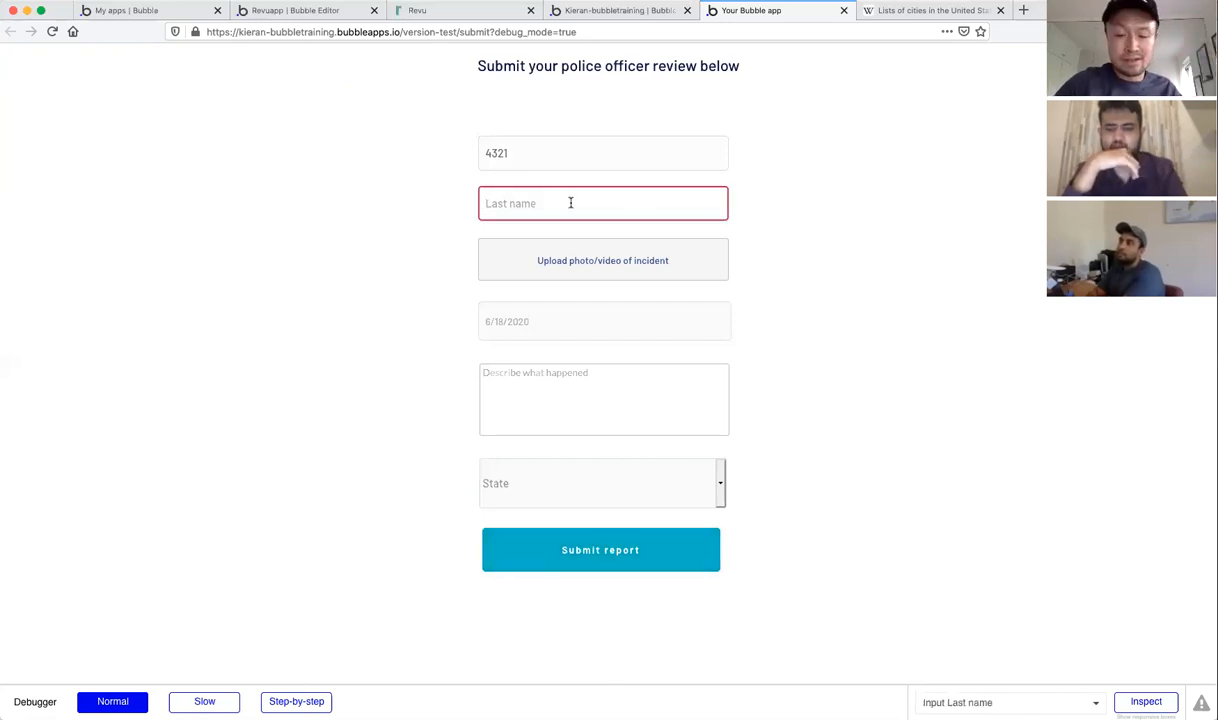
type("Smith")
left_click(574, 267)
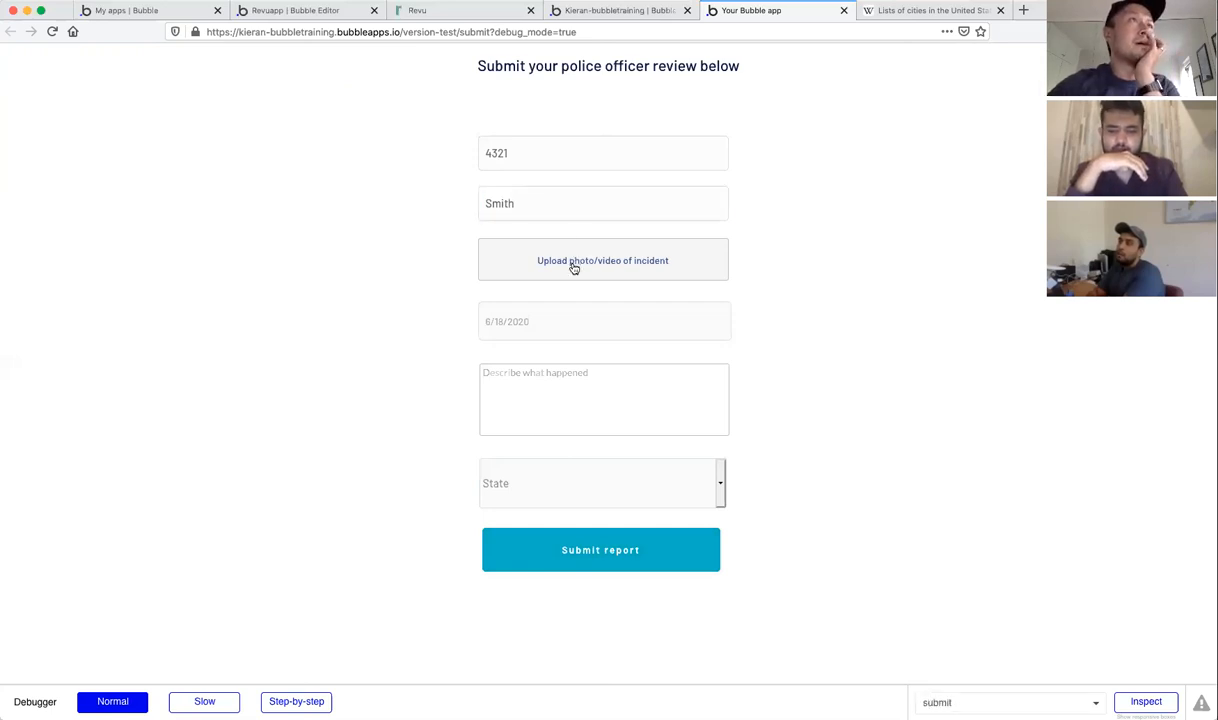
left_click(574, 267)
double_click(487, 129)
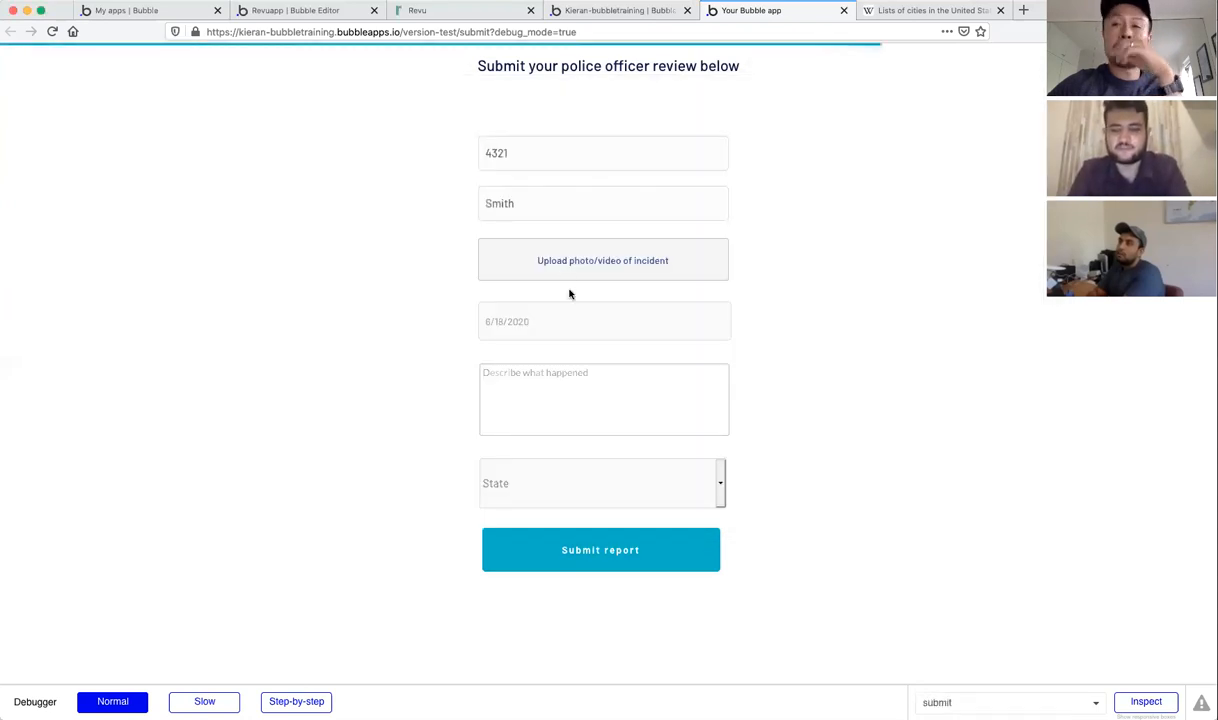
left_click(594, 11)
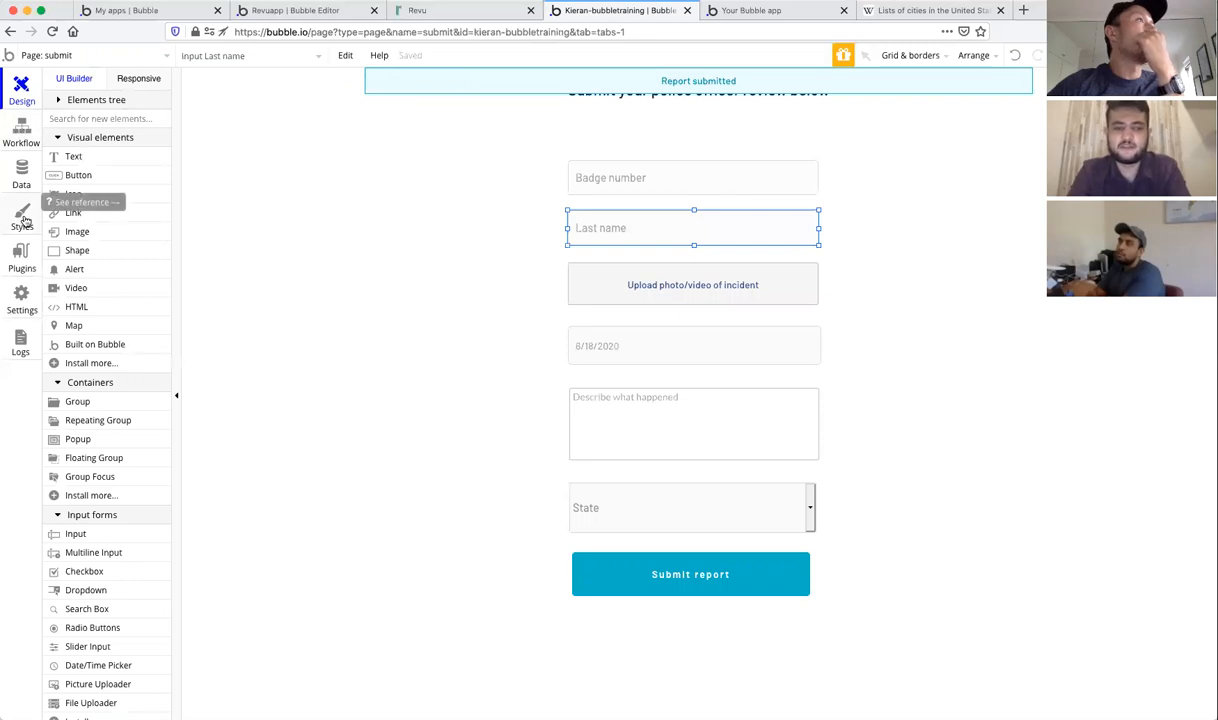
Step: Open the Styles list and view the Standard Multiline Input style's conditional rules
left_click(22, 217)
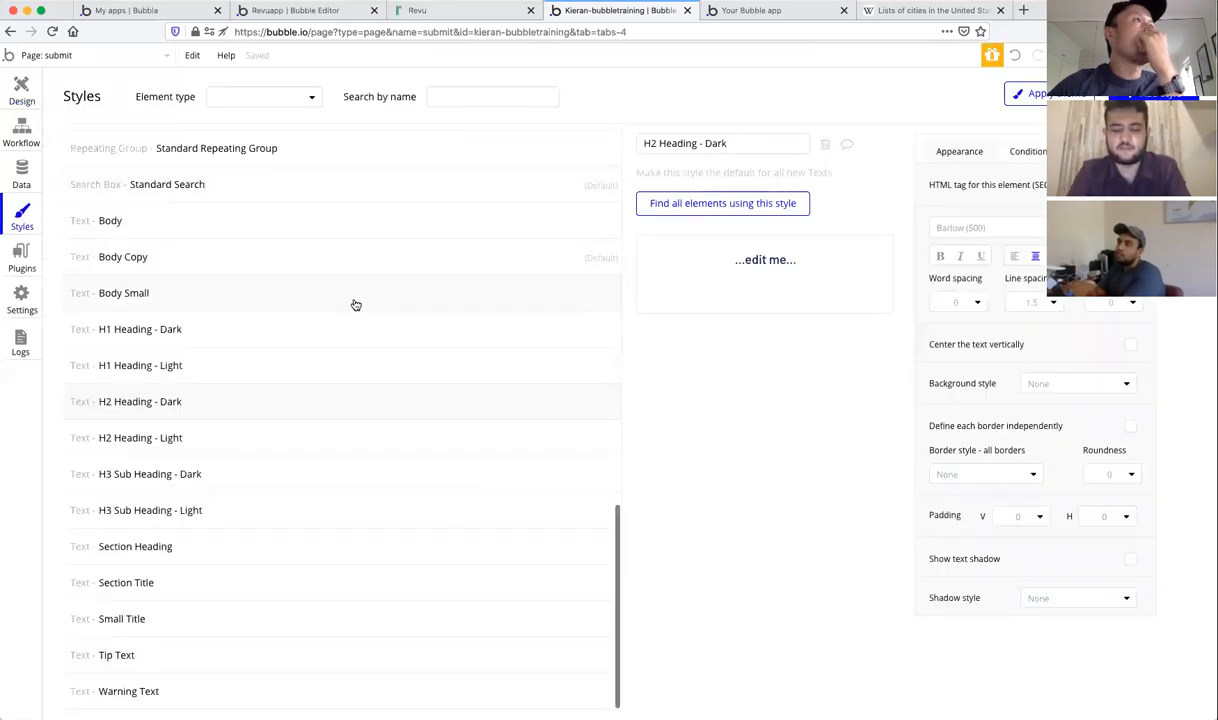
scroll(353, 304, "up", 3)
scroll(354, 304, "up", 3)
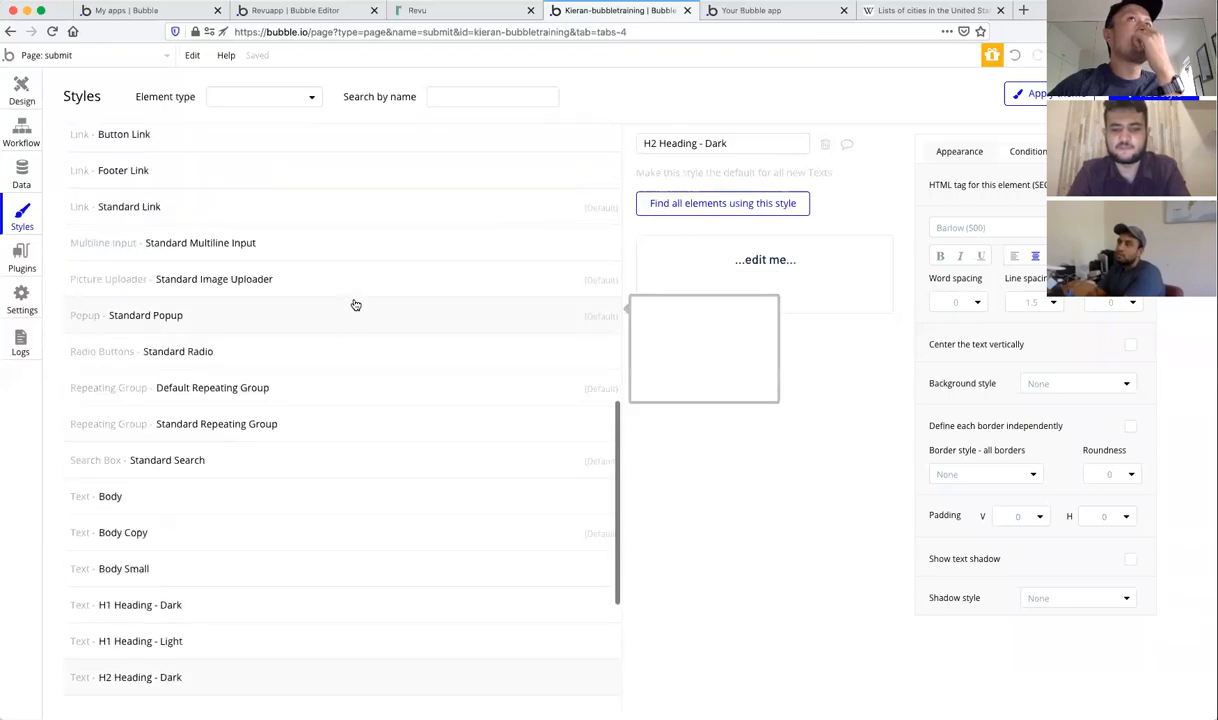
scroll(418, 355, "up", 2)
left_click(414, 356)
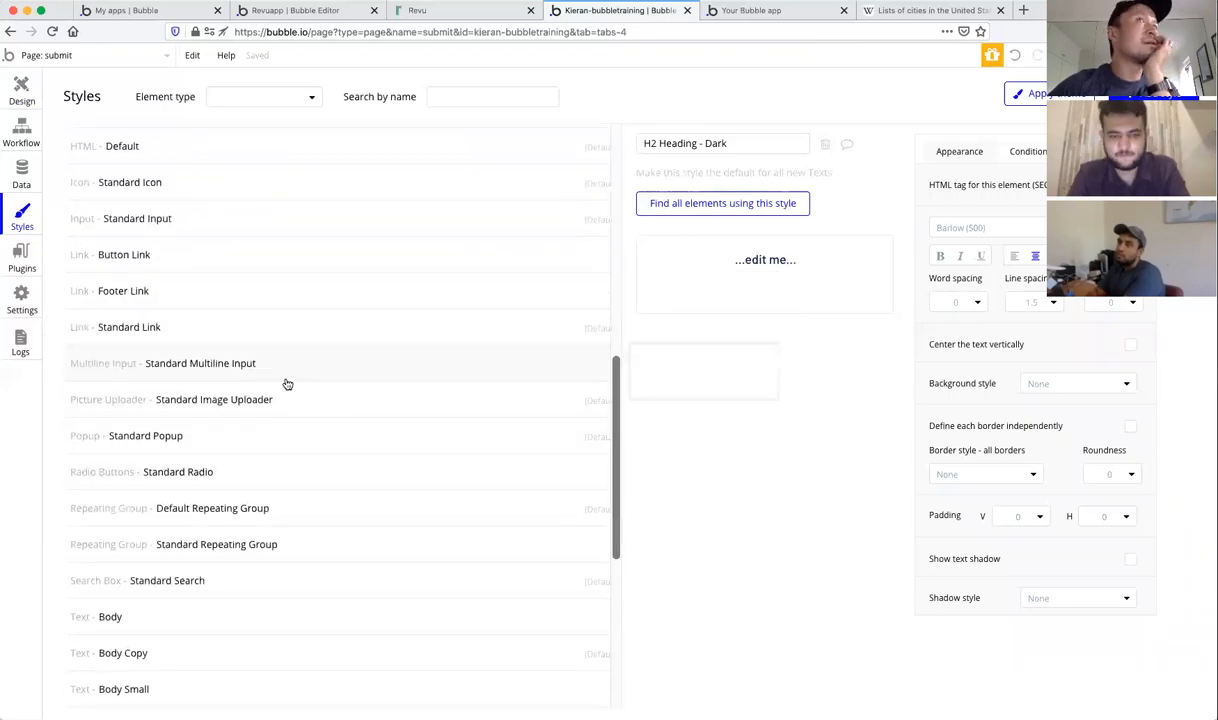
left_click(1028, 152)
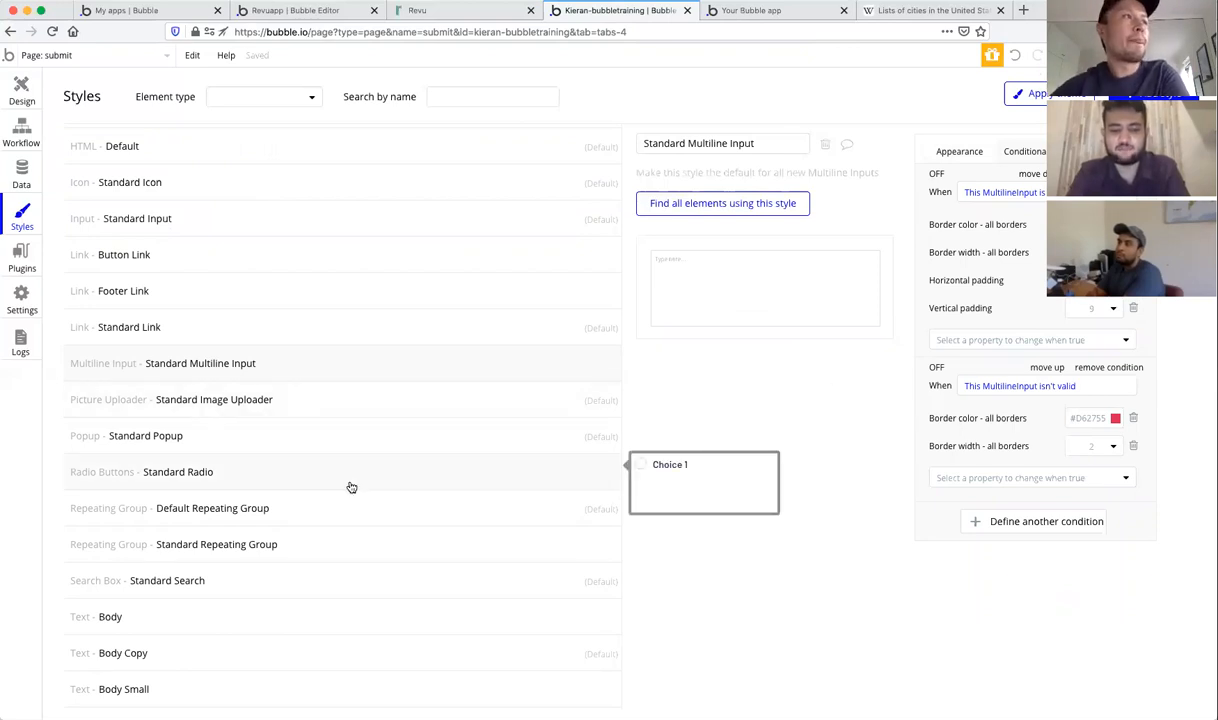
scroll(349, 487, "up", 3)
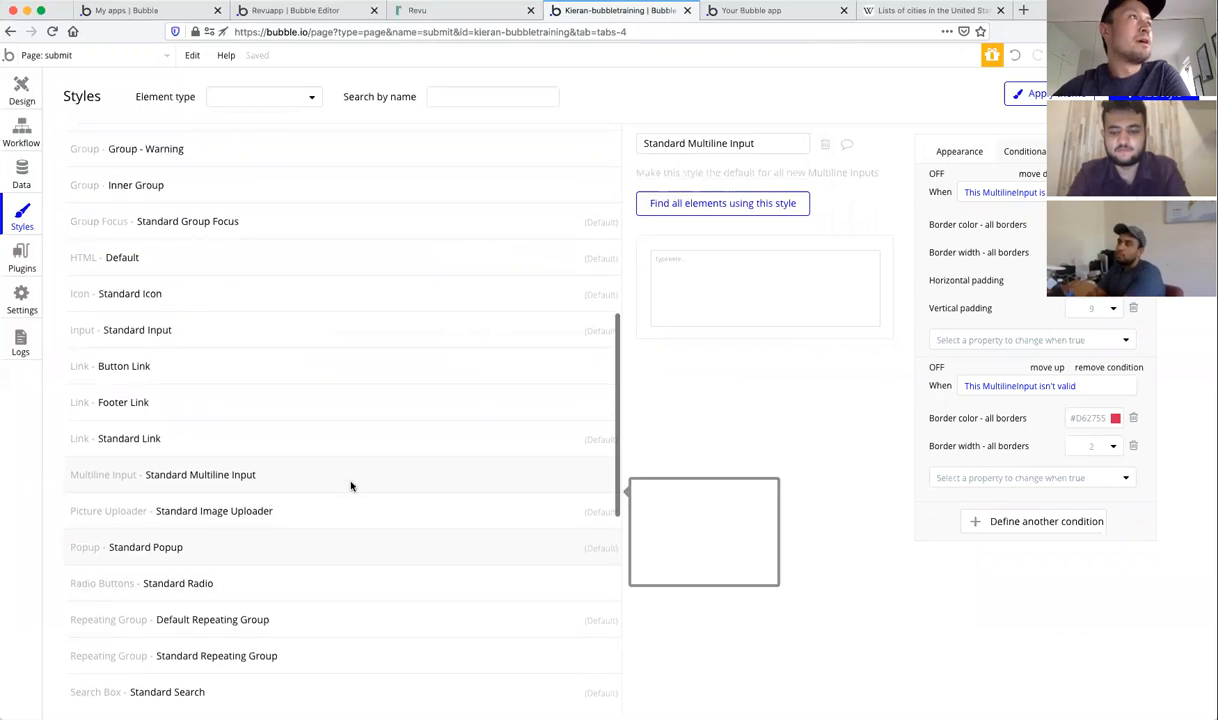
Step: Show Standard Input's Conditional tab and browse the 'Select a property to change' list
left_click(253, 330)
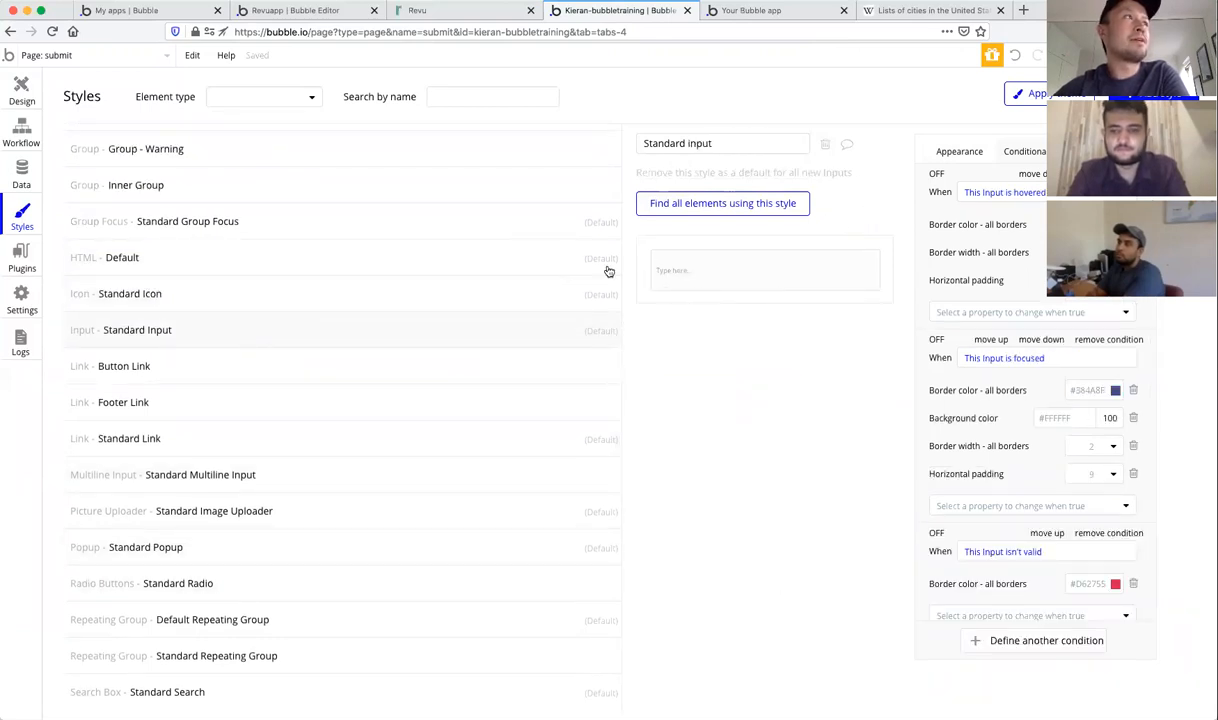
left_click(958, 155)
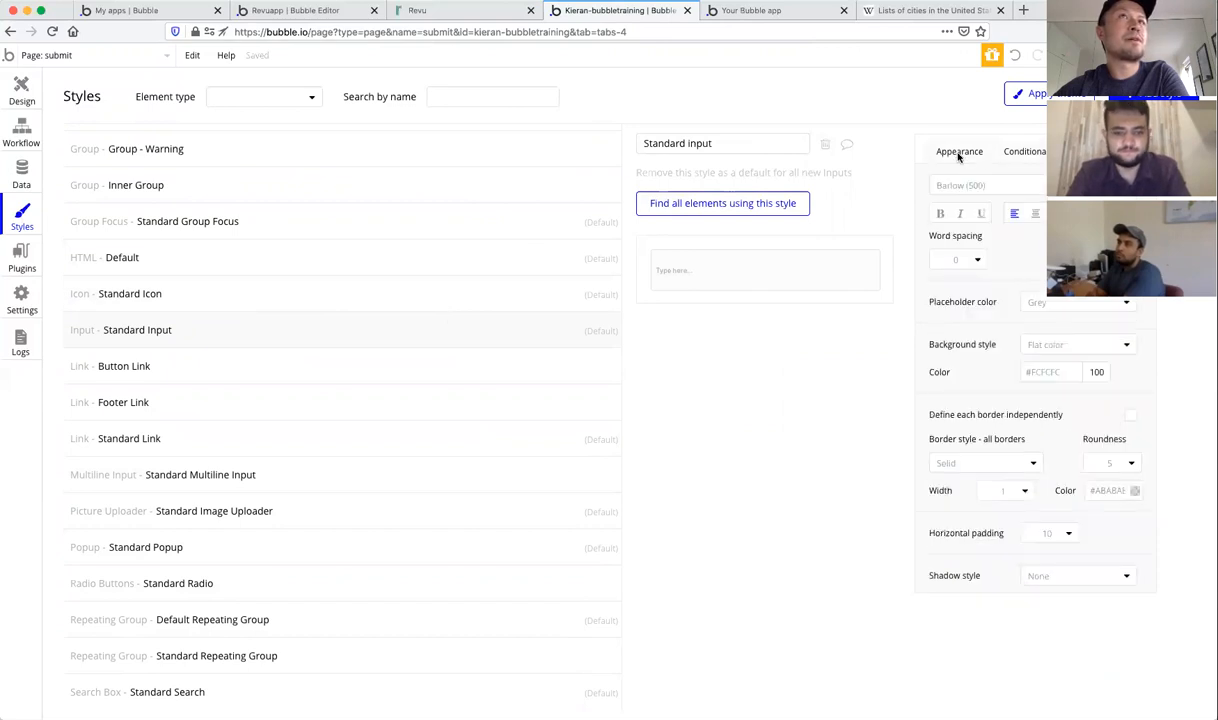
left_click(1035, 155)
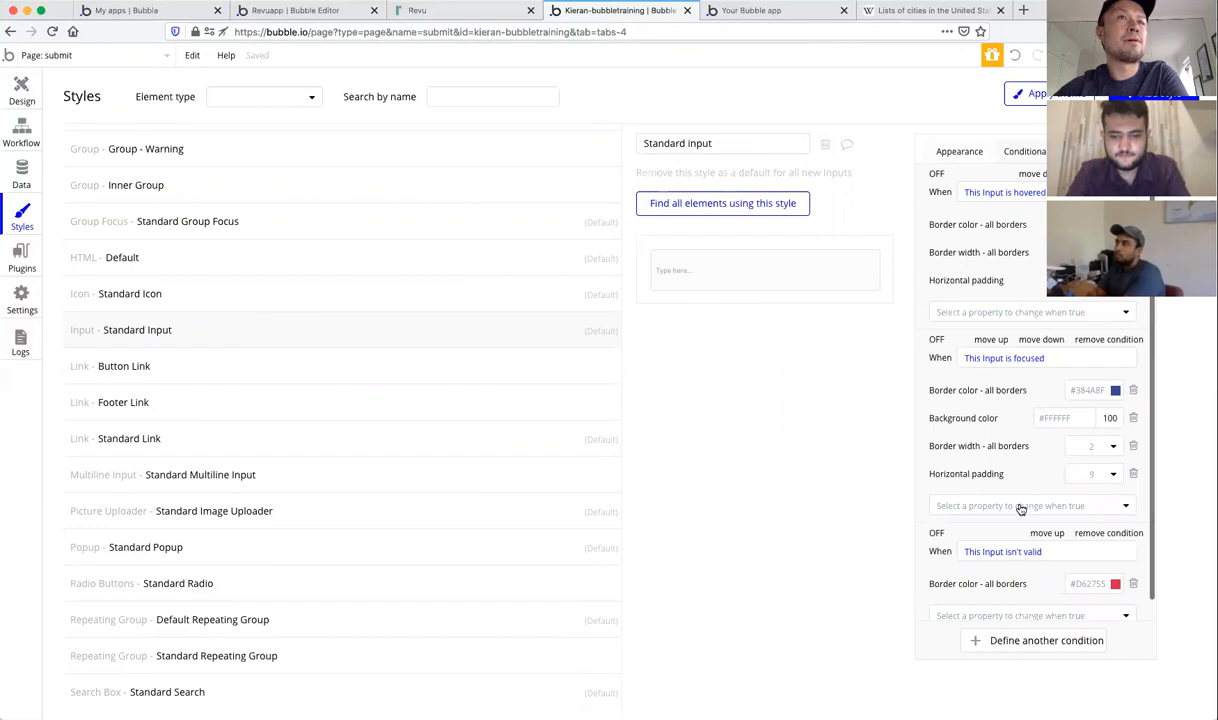
scroll(1020, 508, "down", 1)
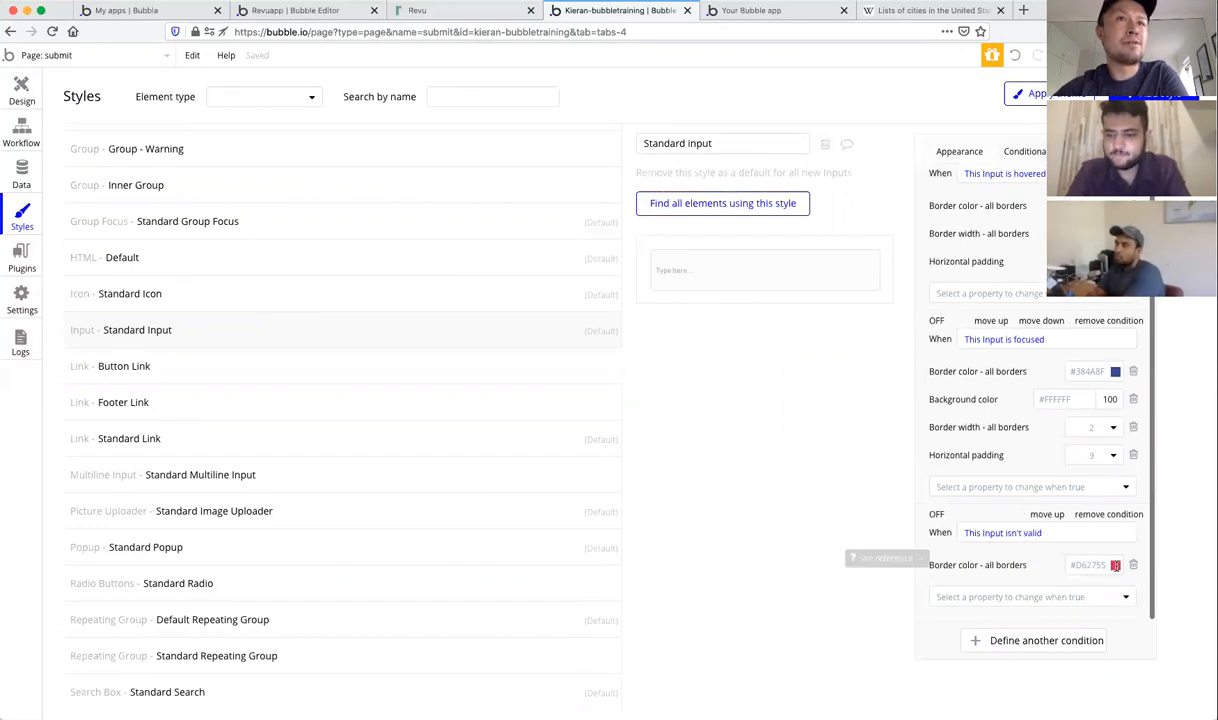
left_click(1124, 599)
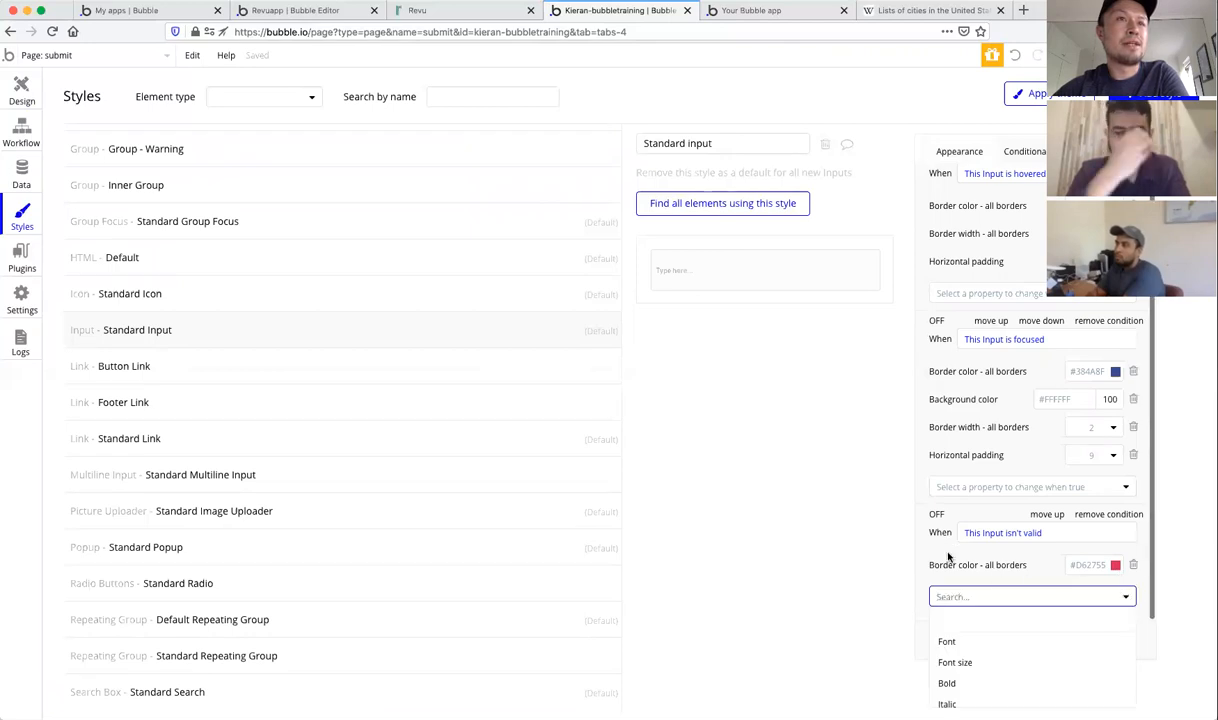
scroll(1026, 653, "down", 5)
scroll(1027, 652, "up", 5)
scroll(1027, 652, "down", 6)
scroll(1027, 652, "down", 4)
scroll(1027, 652, "up", 4)
scroll(1027, 652, "up", 5)
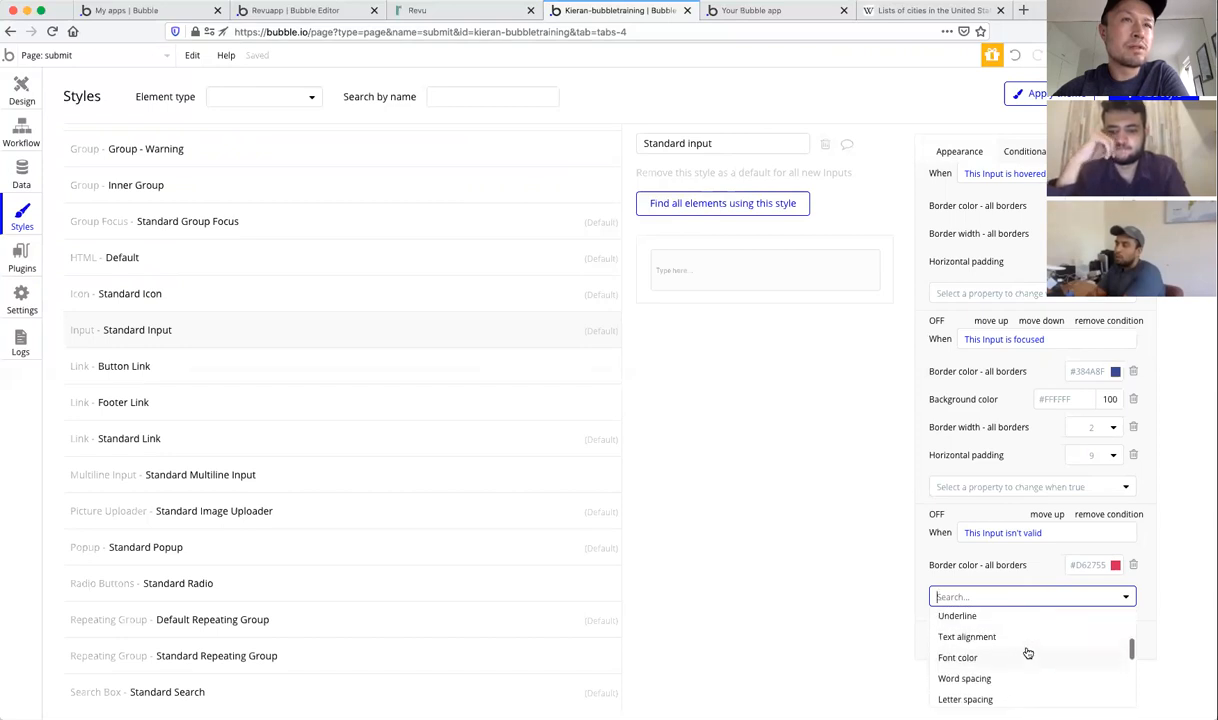
scroll(1027, 652, "down", 2)
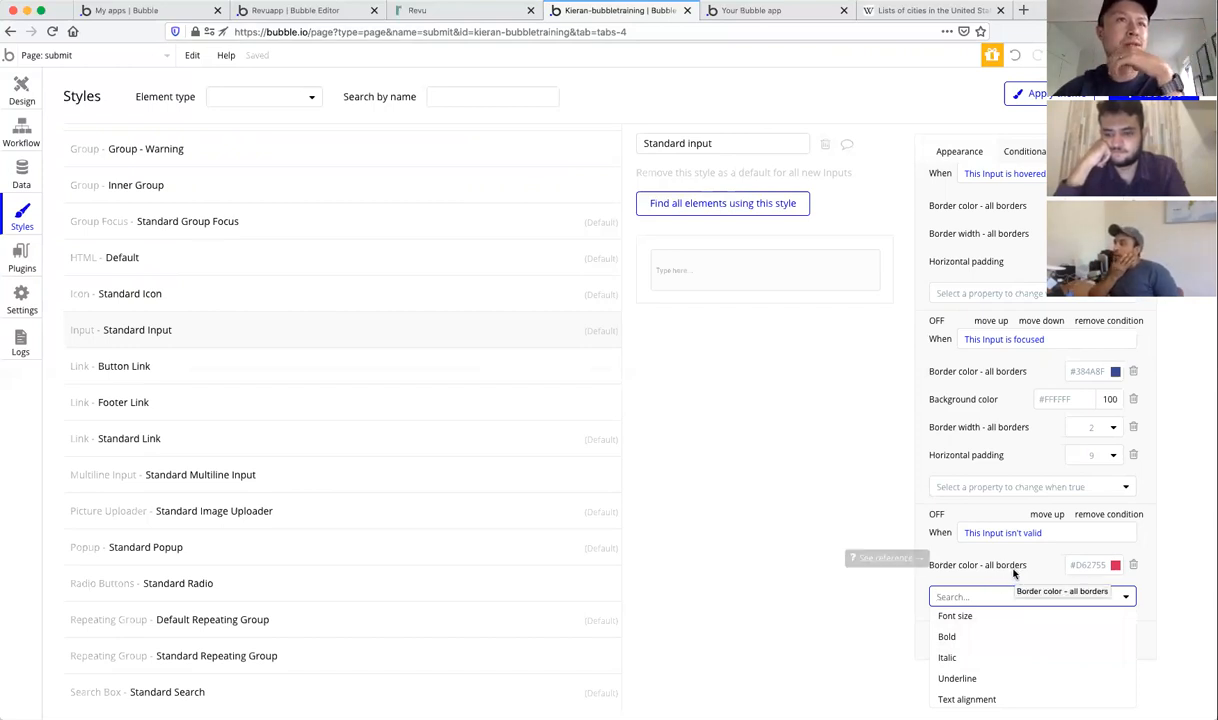
left_click(935, 566)
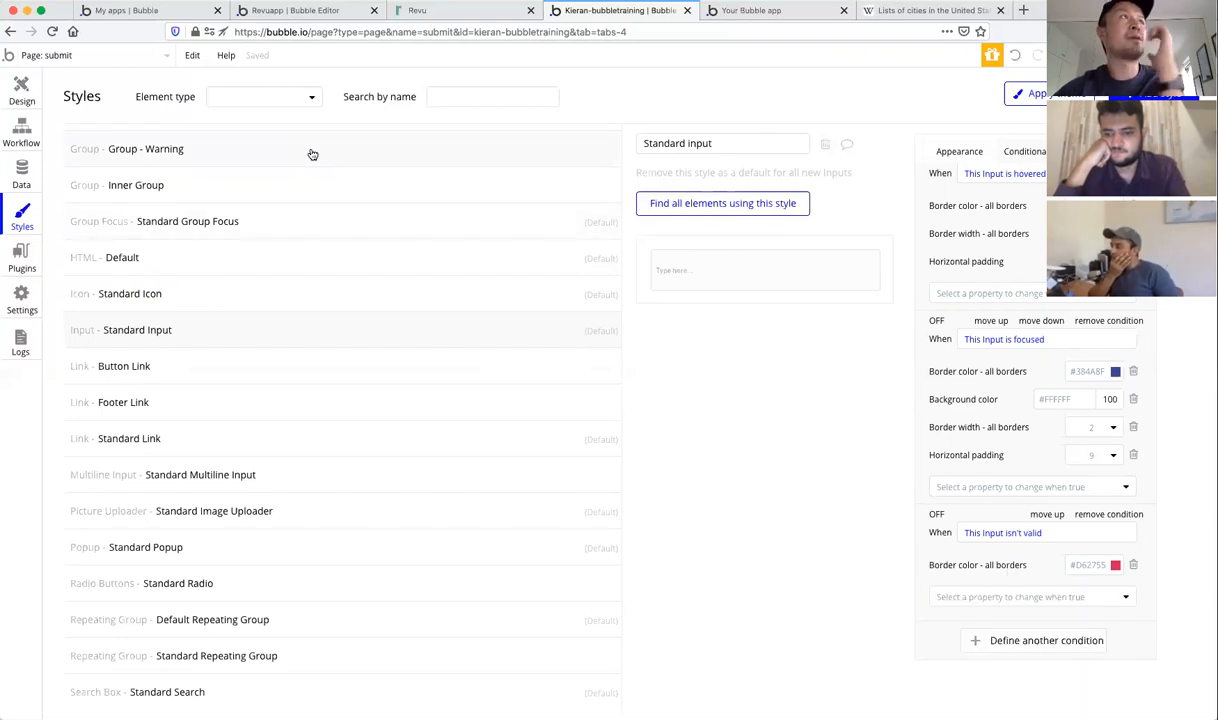
Step: Draw a Text element below Last name reading 'Input not valid'
left_click(21, 90)
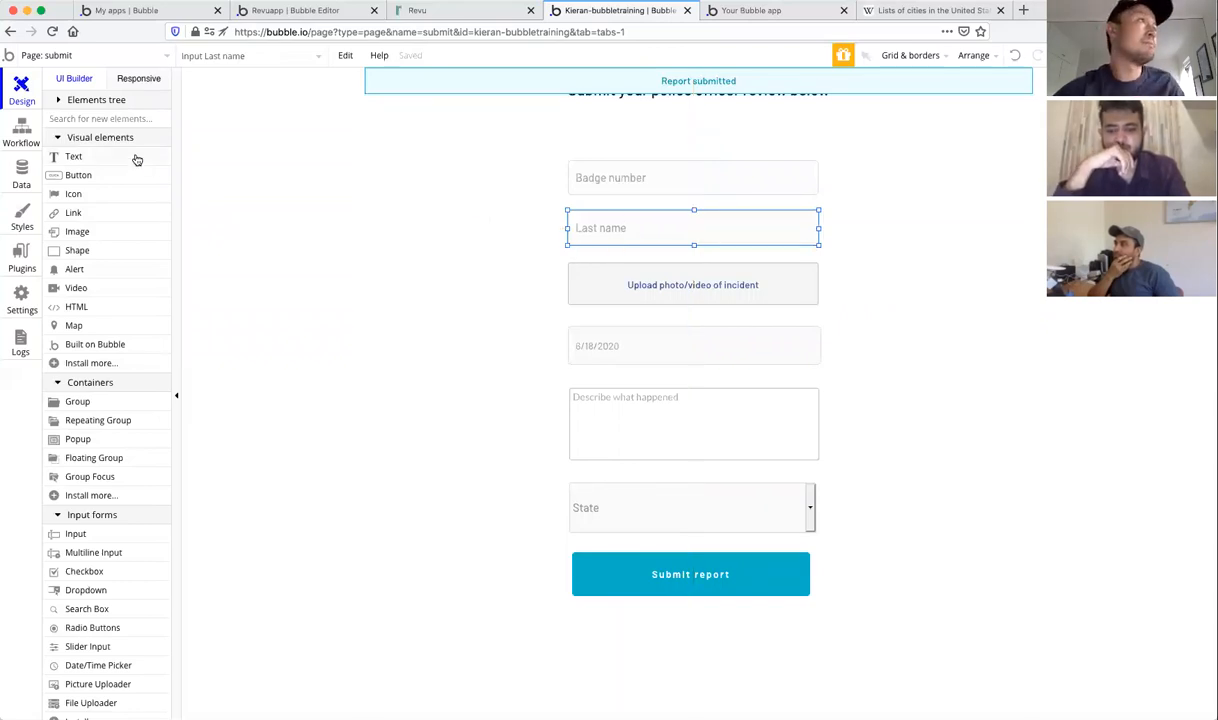
left_click(86, 158)
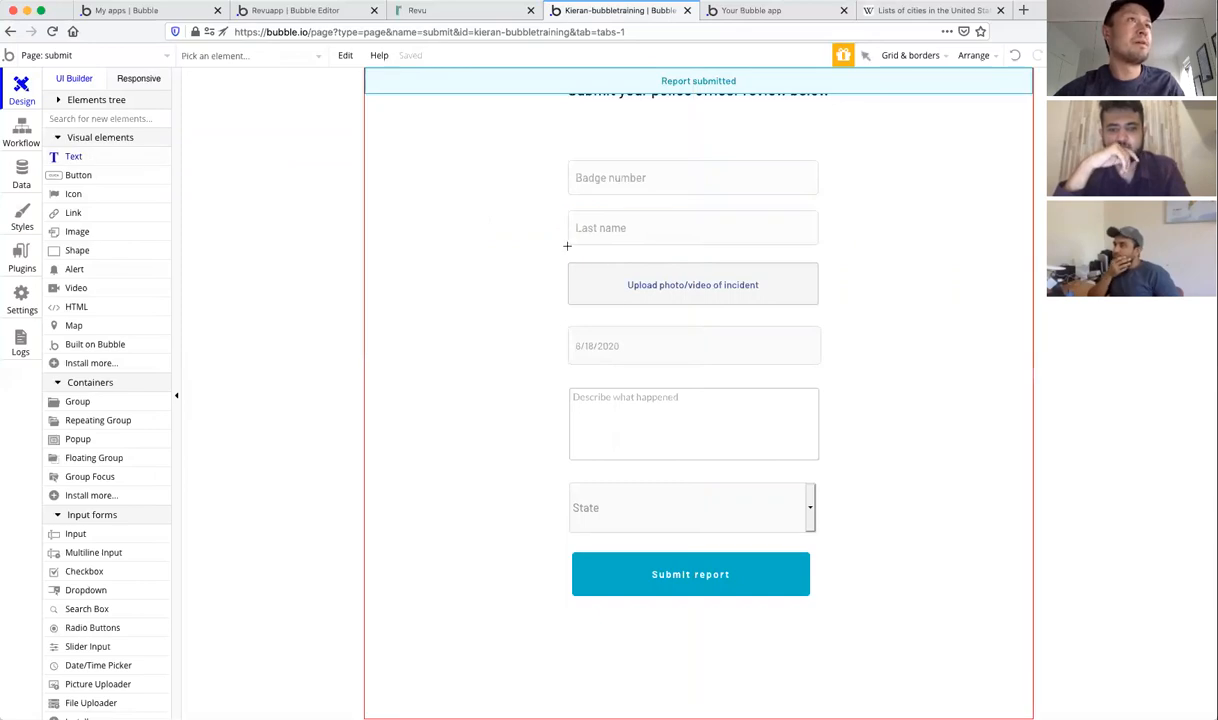
left_click_drag(659, 253, 718, 254)
left_click_drag(728, 252, 730, 252)
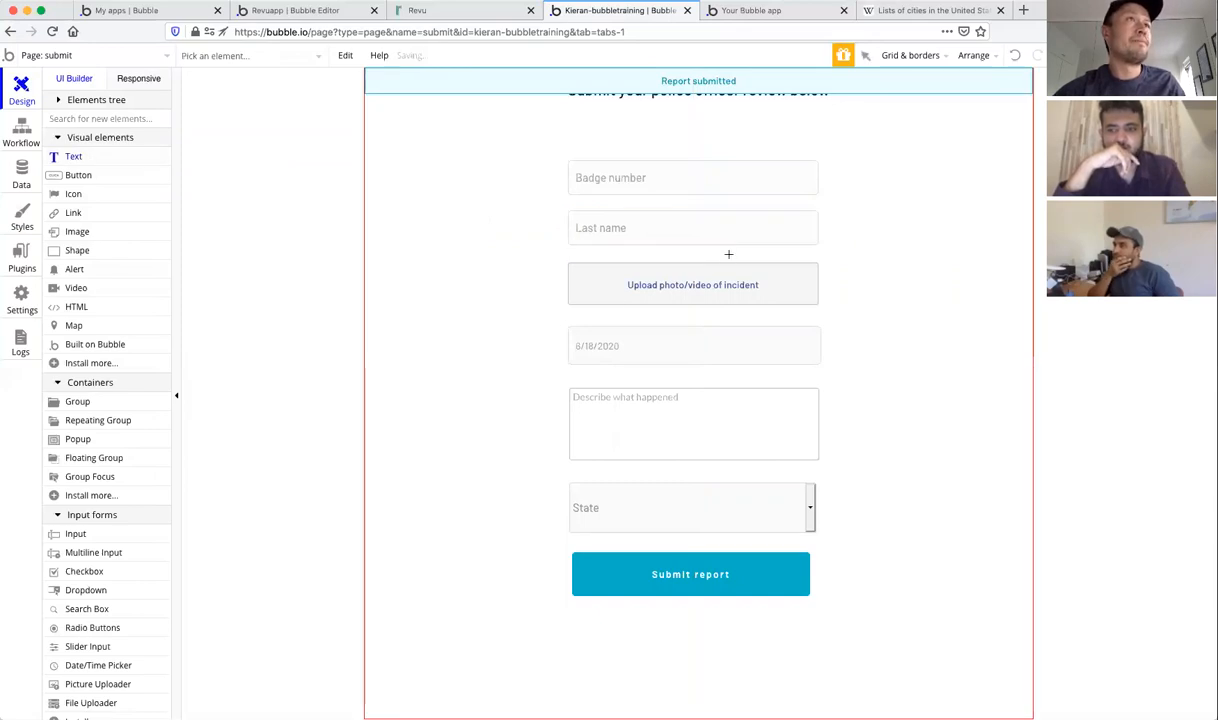
left_click_drag(650, 253, 650, 259)
left_click(957, 212)
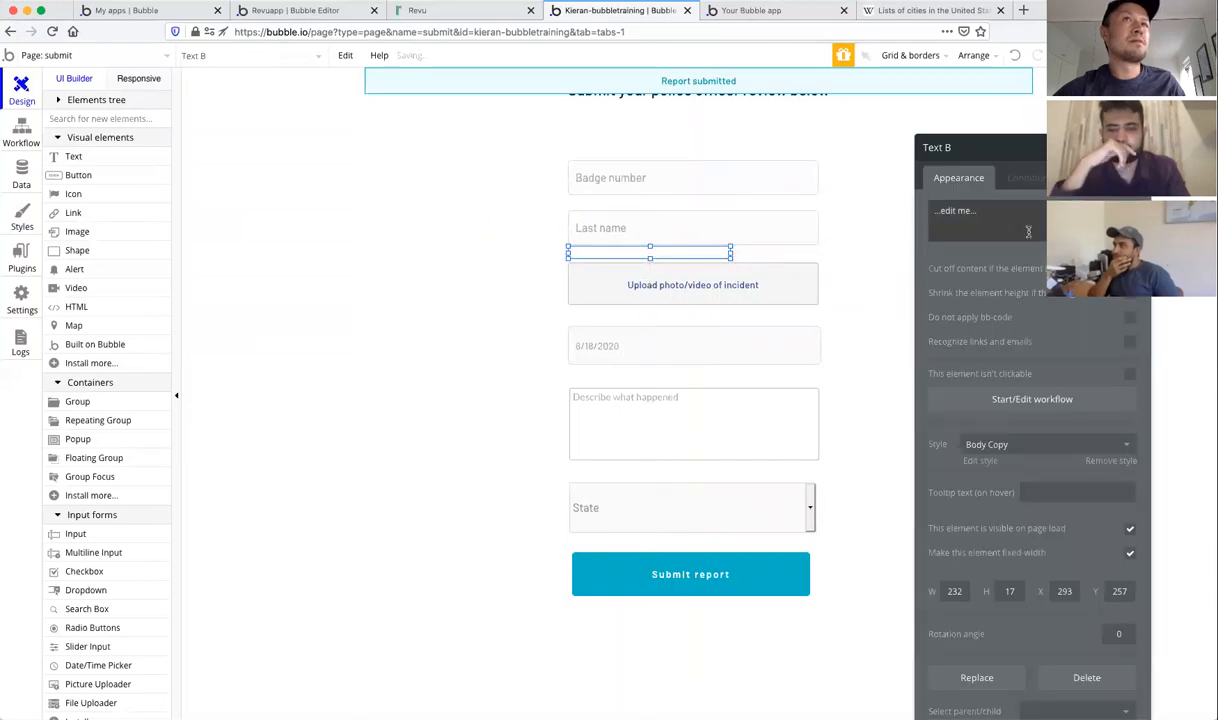
type("Input not valid")
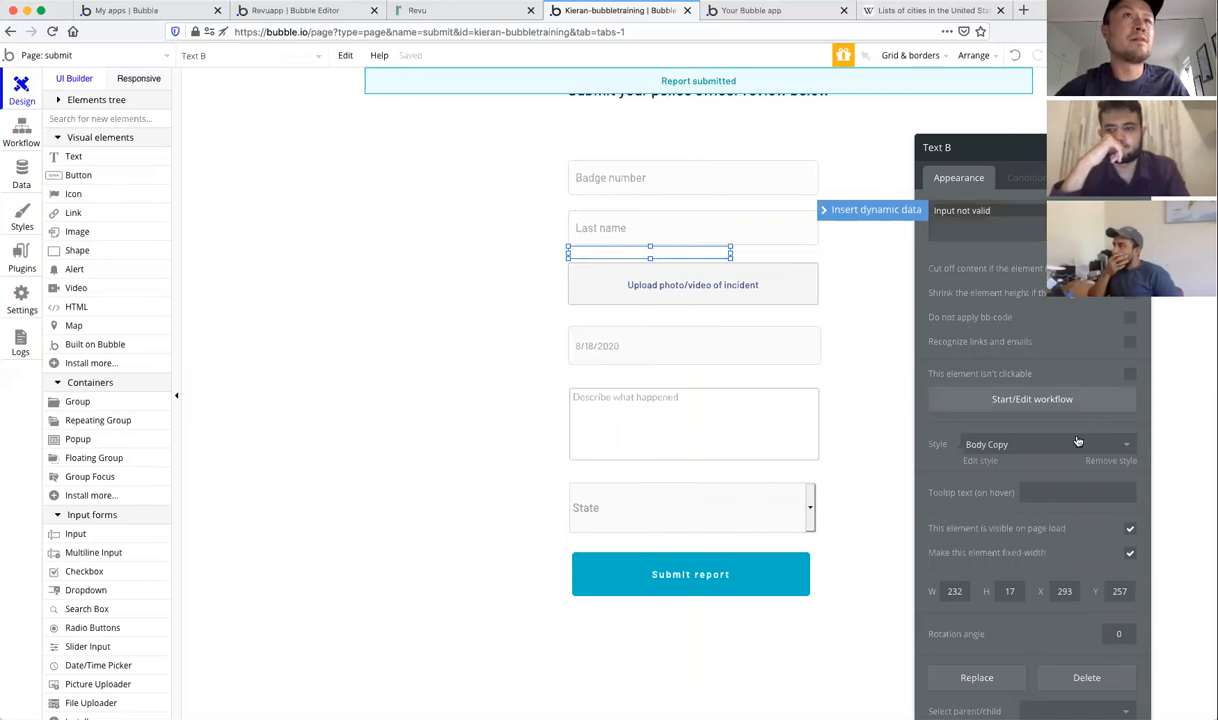
Step: Remove the text's preset style and set font size 10 and red colour #F54949
left_click(1104, 459)
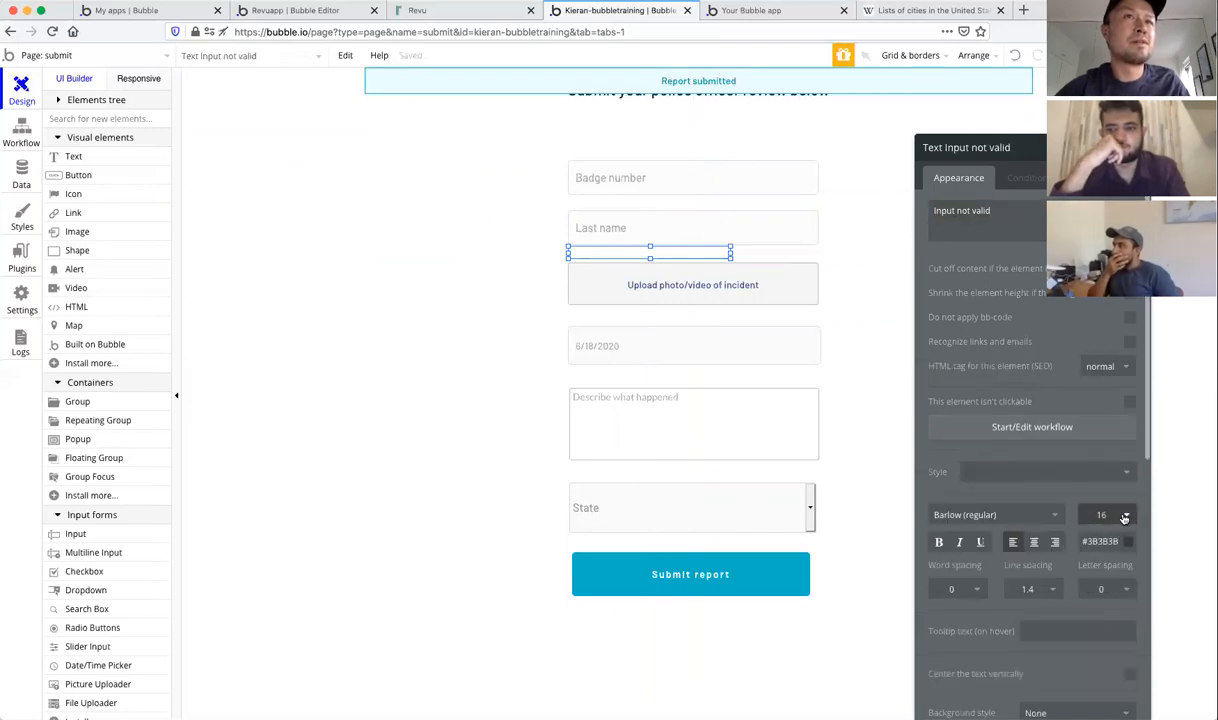
left_click(1124, 514)
left_click(1090, 620)
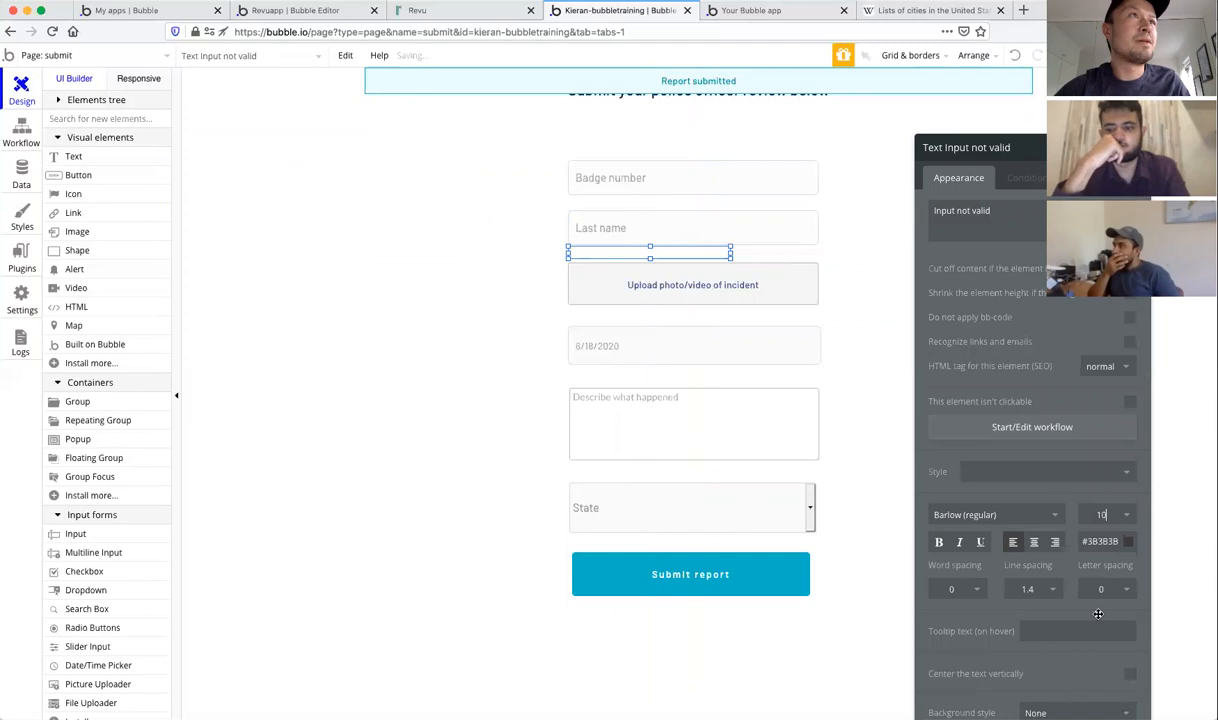
left_click(1105, 541)
left_click_drag(1140, 573, 1152, 557)
left_click(1037, 497)
Step: Narrow the text to 103 px under Last name and make it hidden on page load
left_click_drag(648, 257, 650, 260)
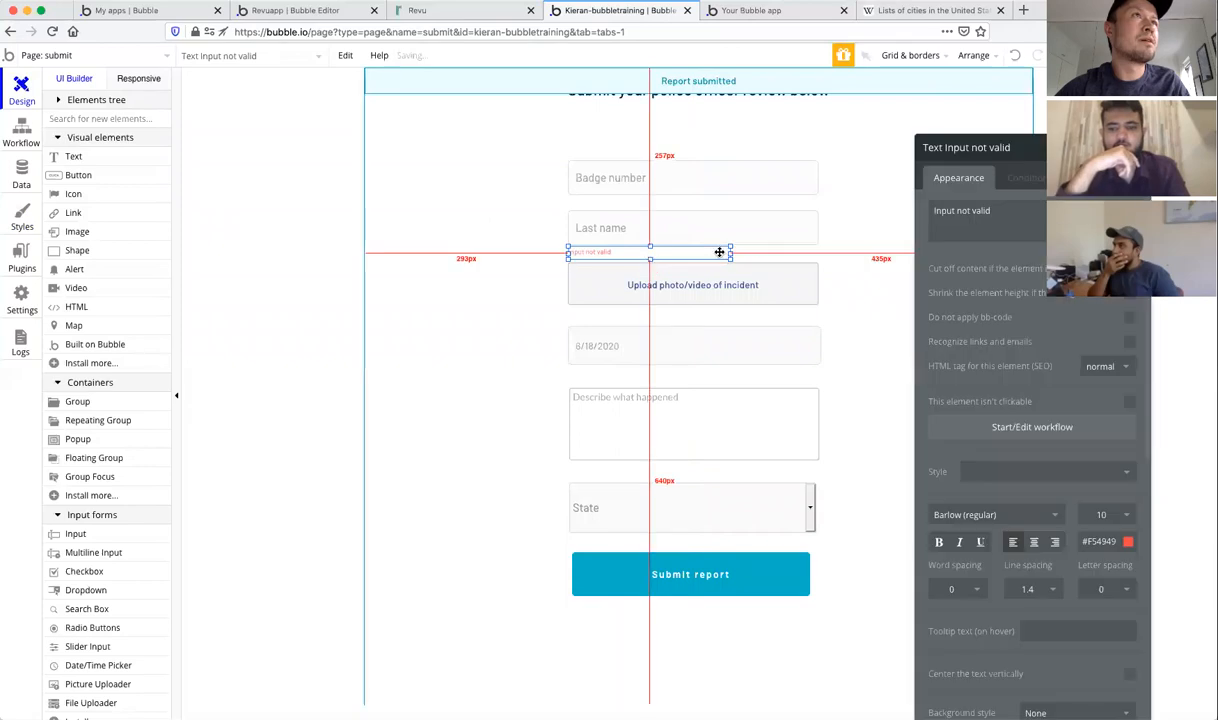
left_click_drag(730, 253, 652, 253)
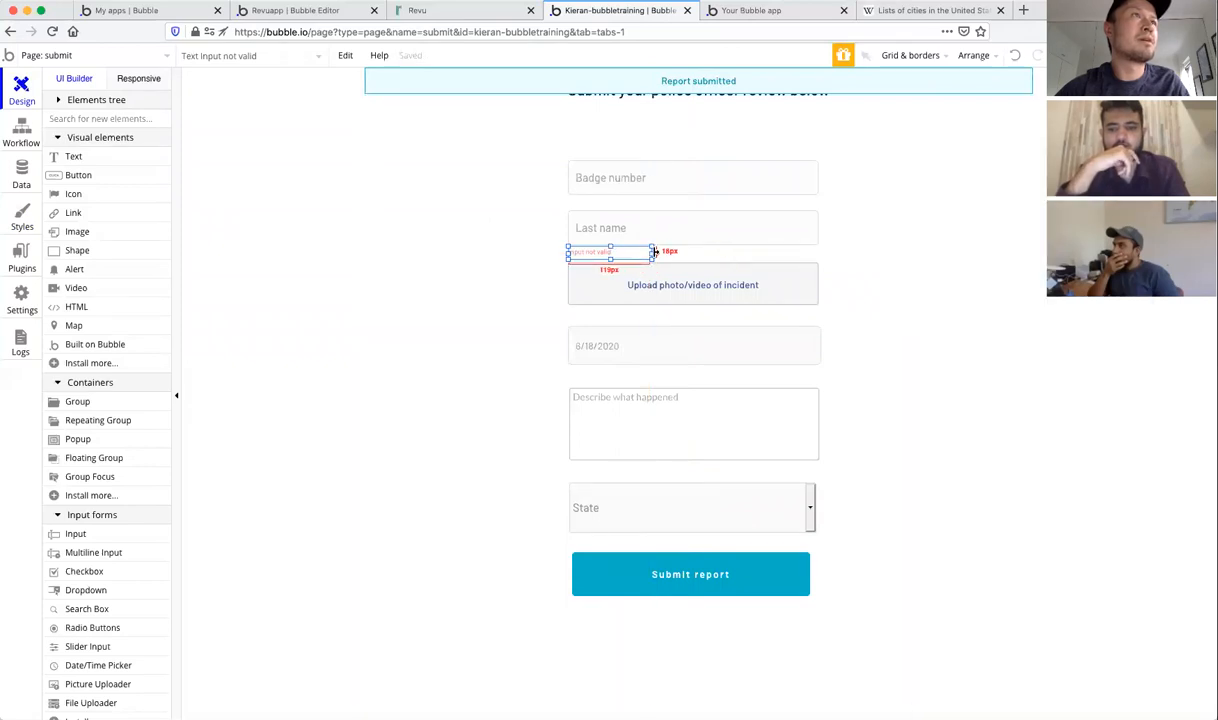
left_click(650, 253)
left_click(628, 253)
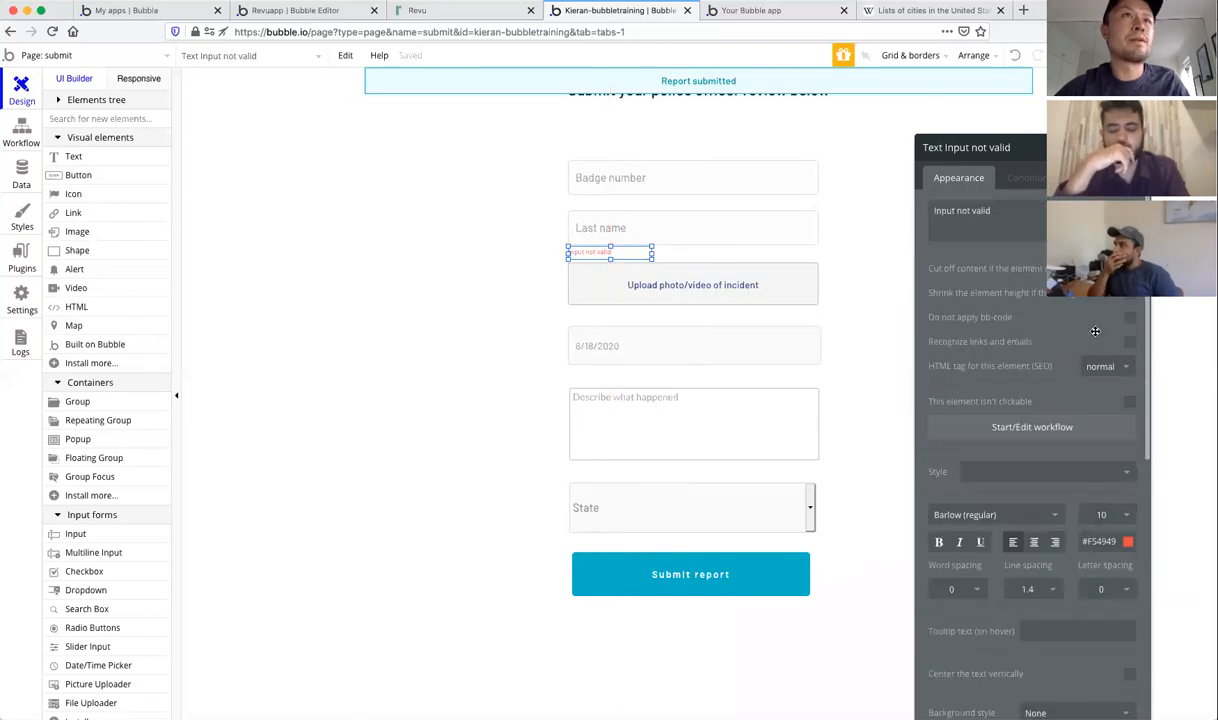
scroll(1063, 355, "down", 2)
scroll(1063, 355, "down", 9)
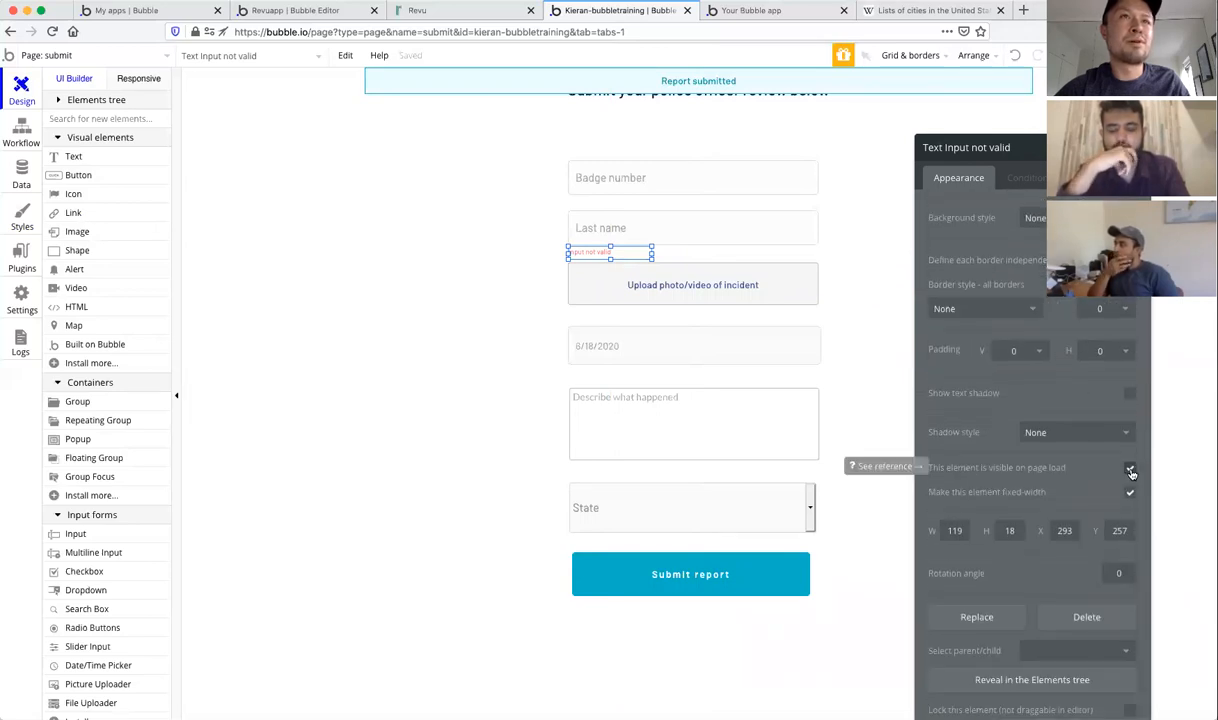
left_click(1130, 470)
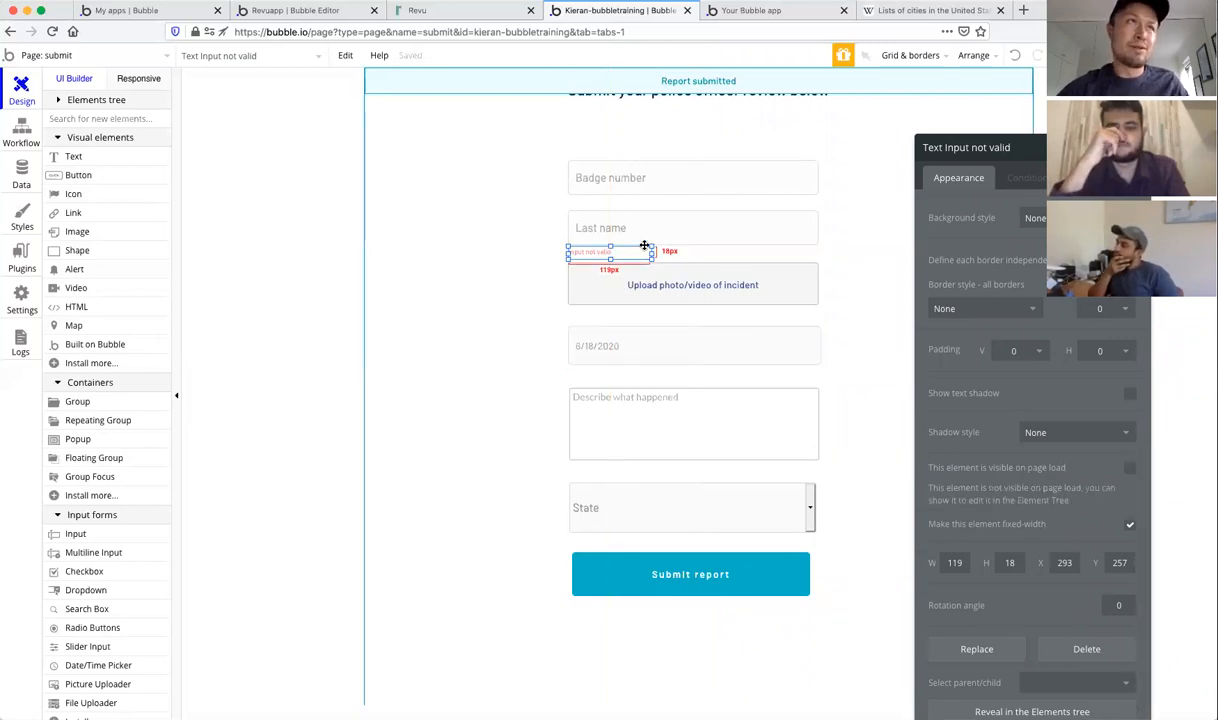
left_click_drag(650, 253, 641, 253)
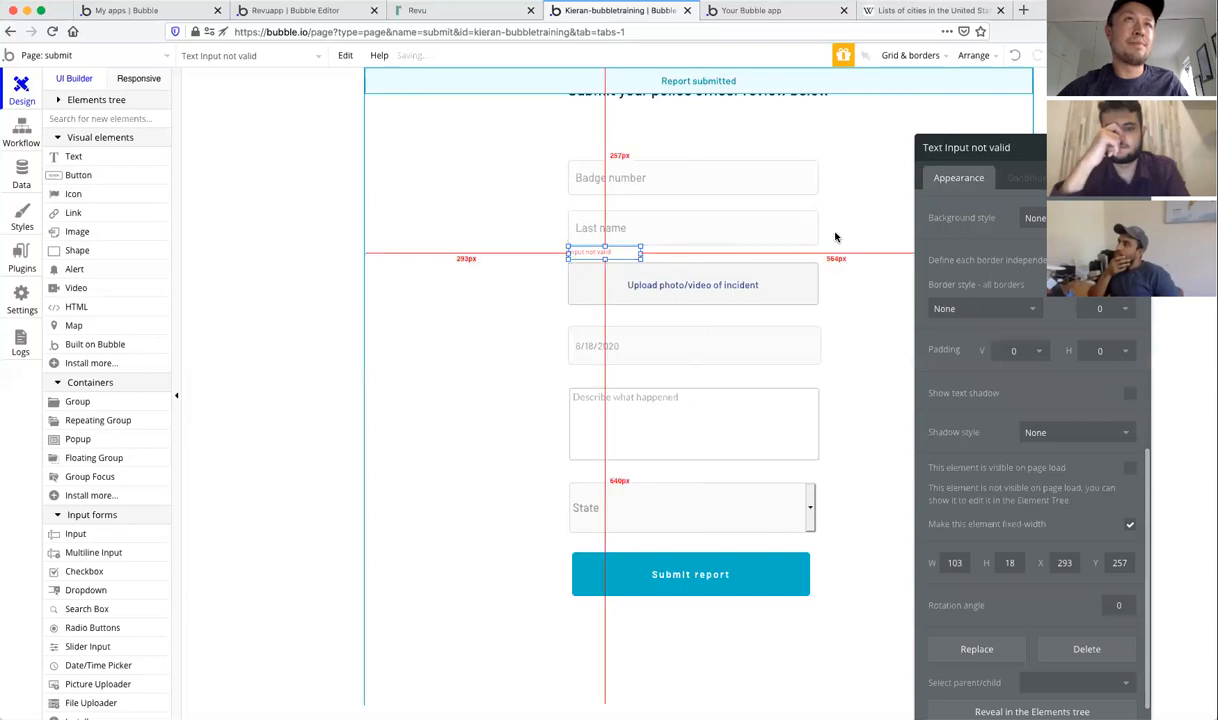
left_click(1029, 177)
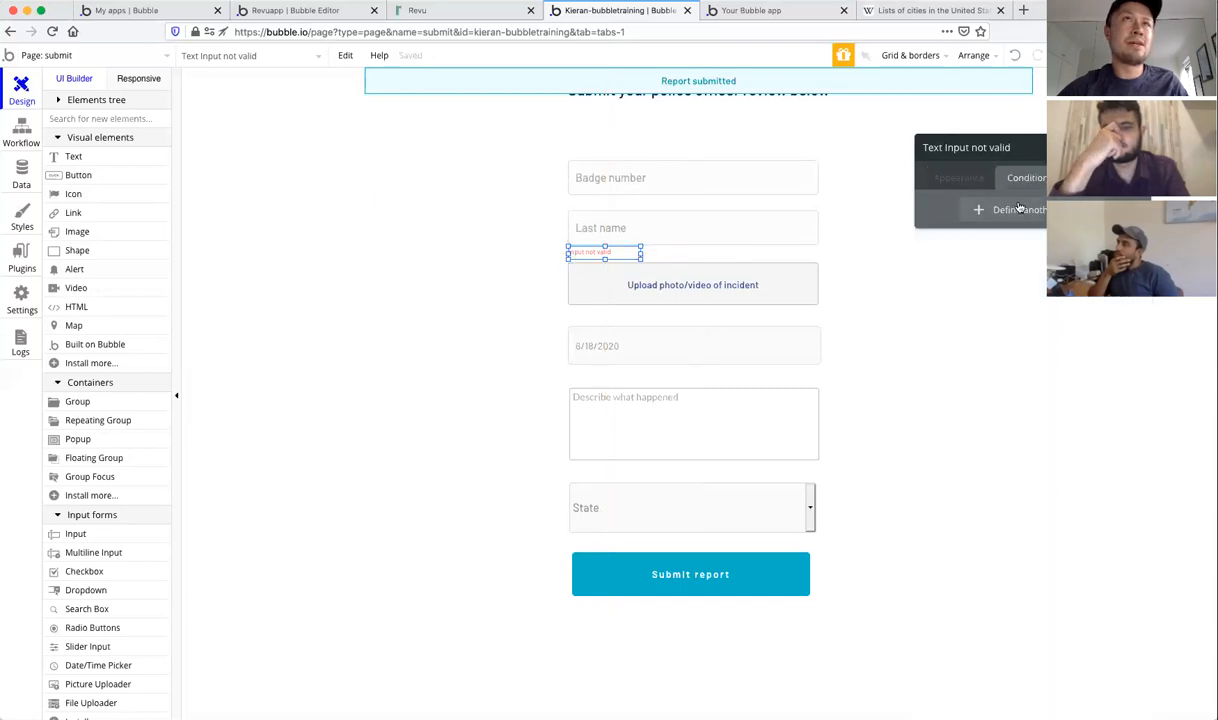
Step: Add a condition: when Input Last name isn't valid, this element is visible
left_click(1020, 213)
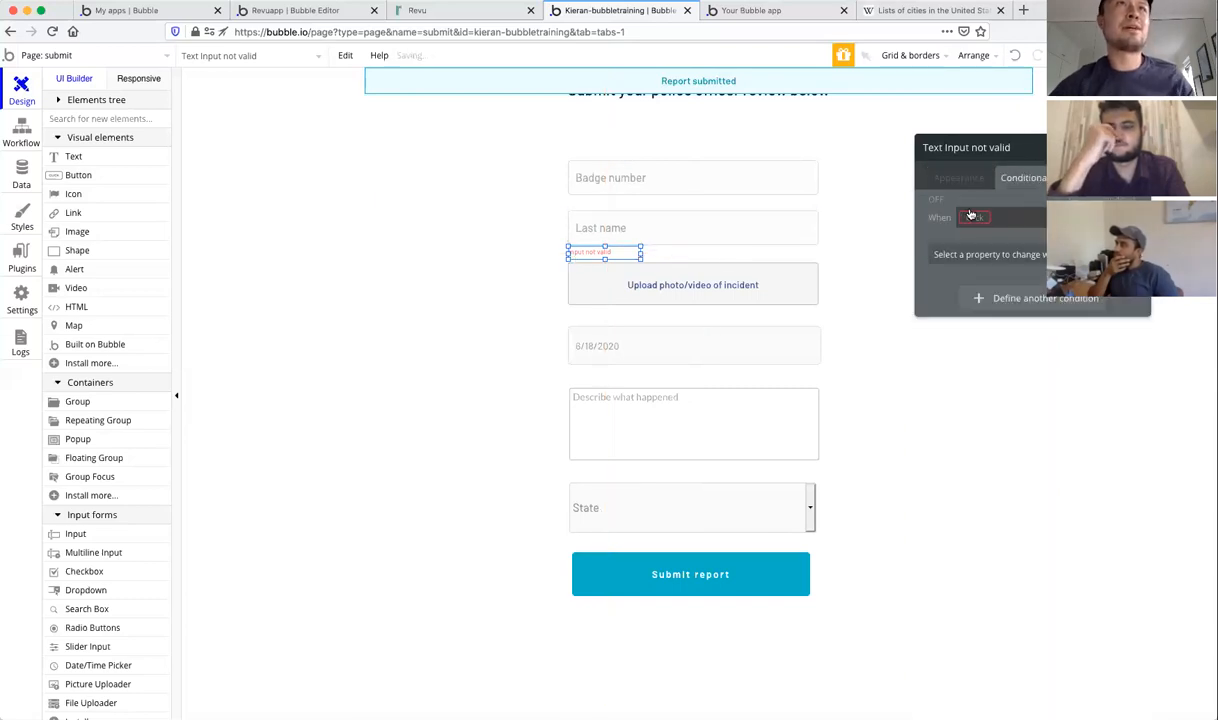
left_click(973, 218)
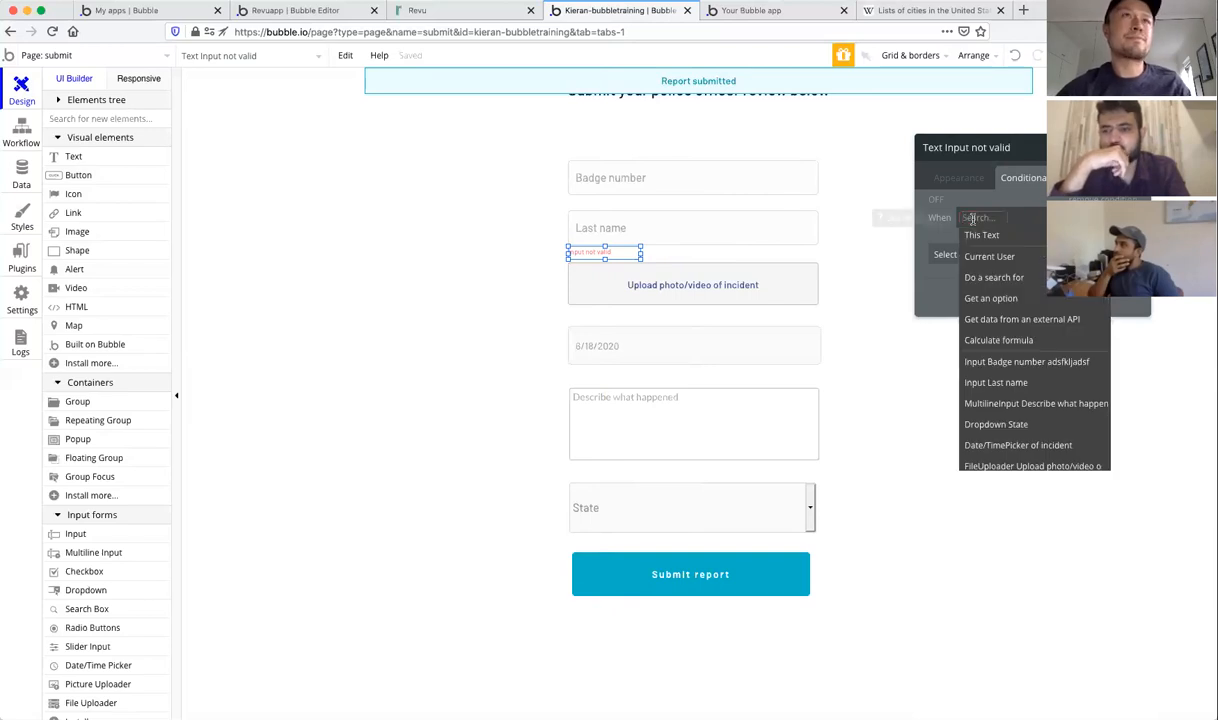
left_click(990, 382)
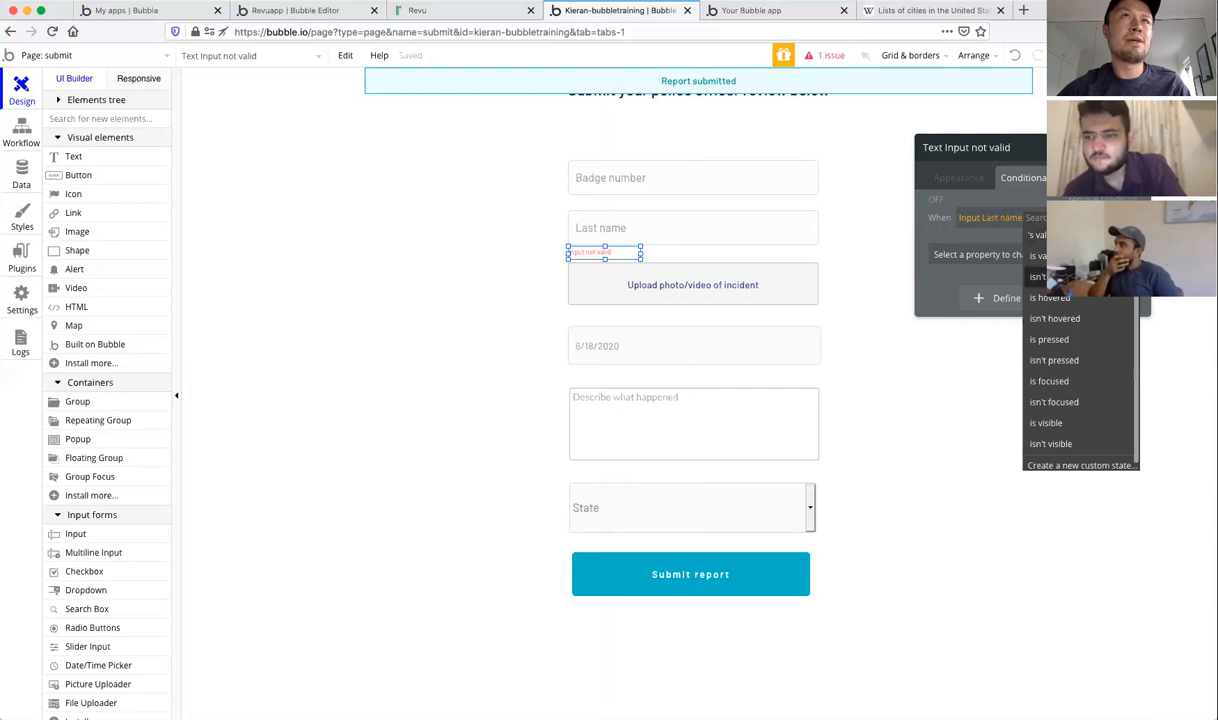
left_click(1045, 276)
left_click(978, 254)
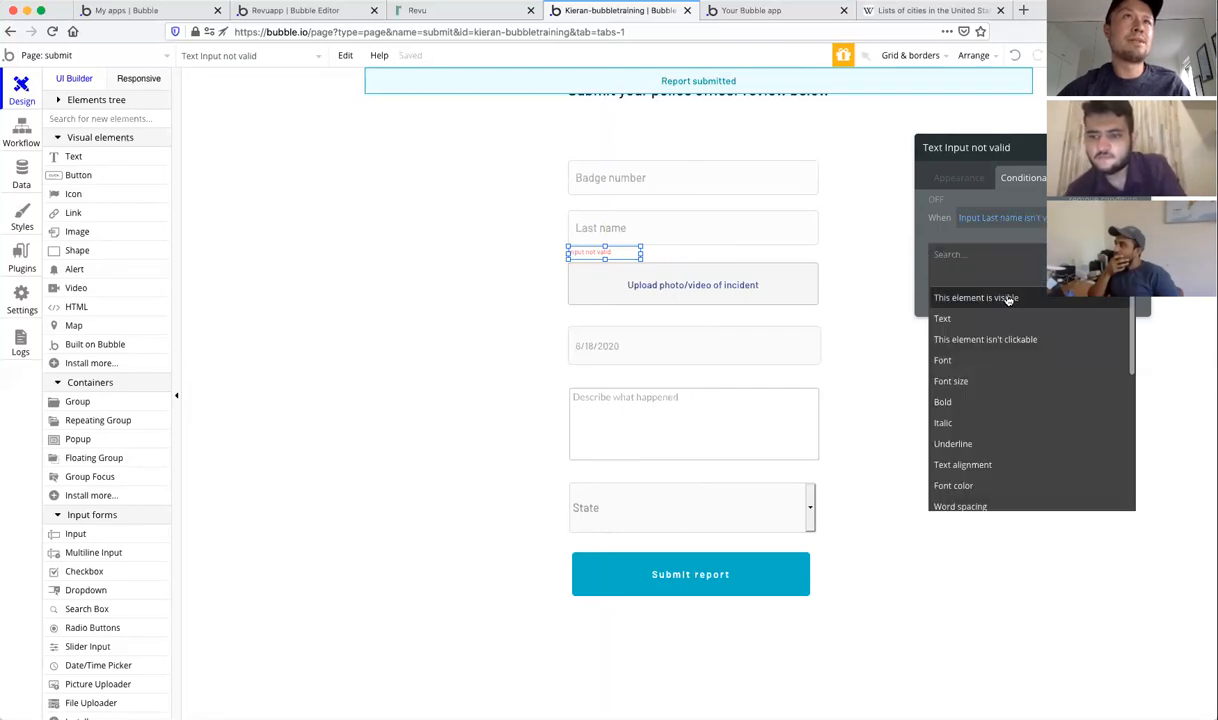
left_click(1008, 299)
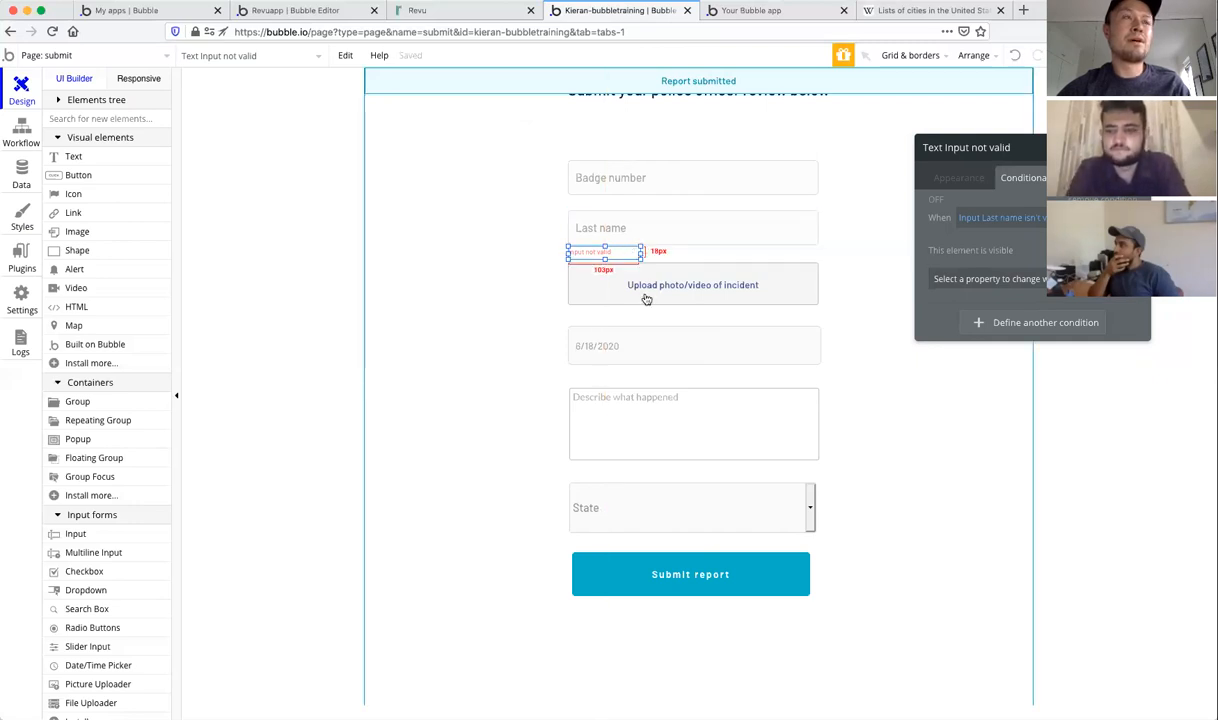
Step: Check the Submit report button's conditions, then reselect the 'Input not valid' text
left_click(729, 590)
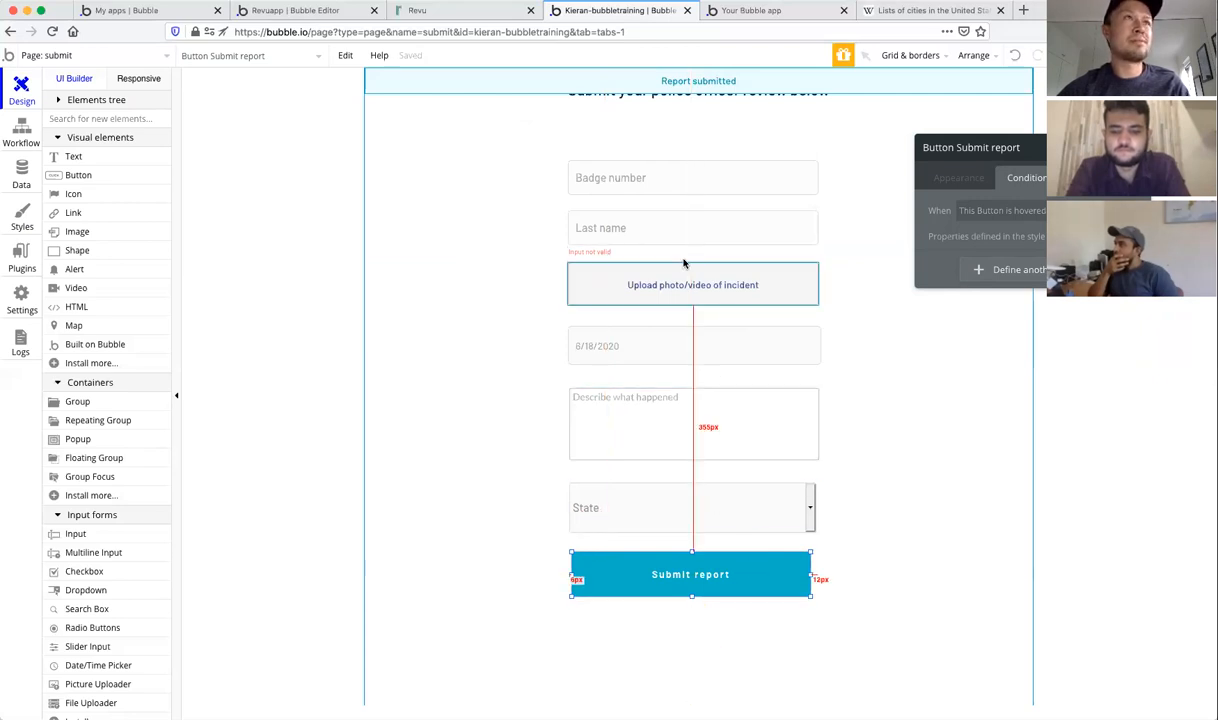
left_click(617, 253)
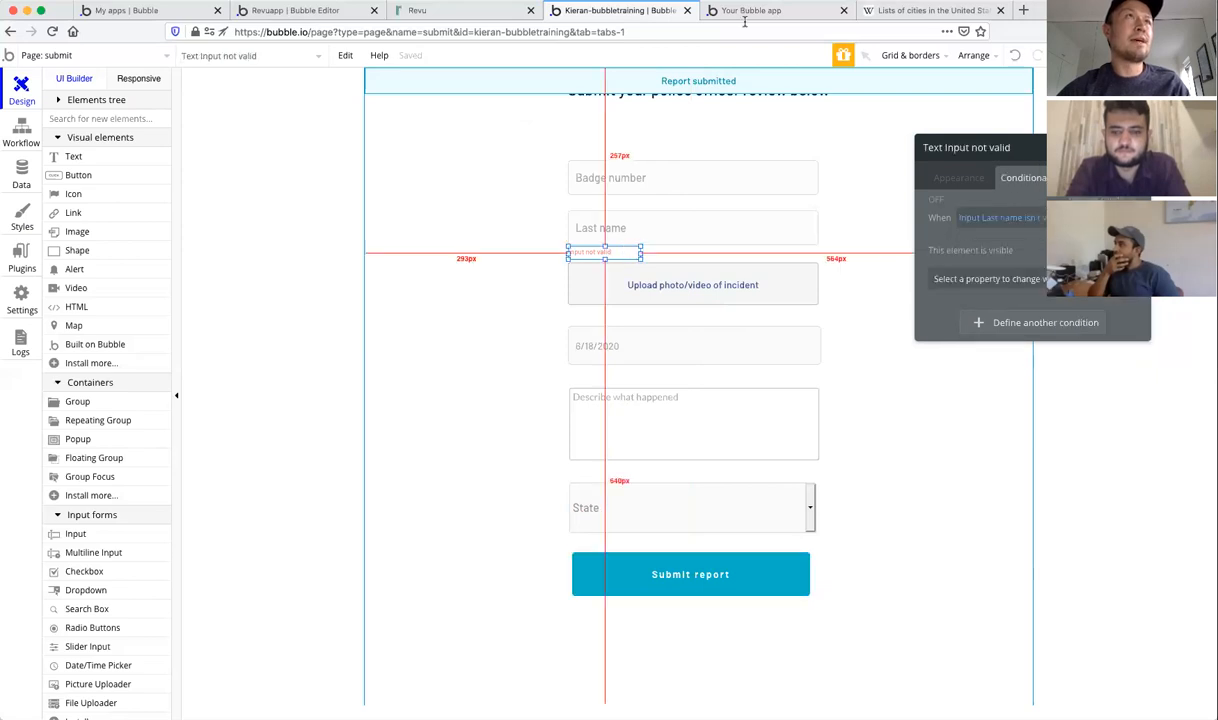
left_click(755, 10)
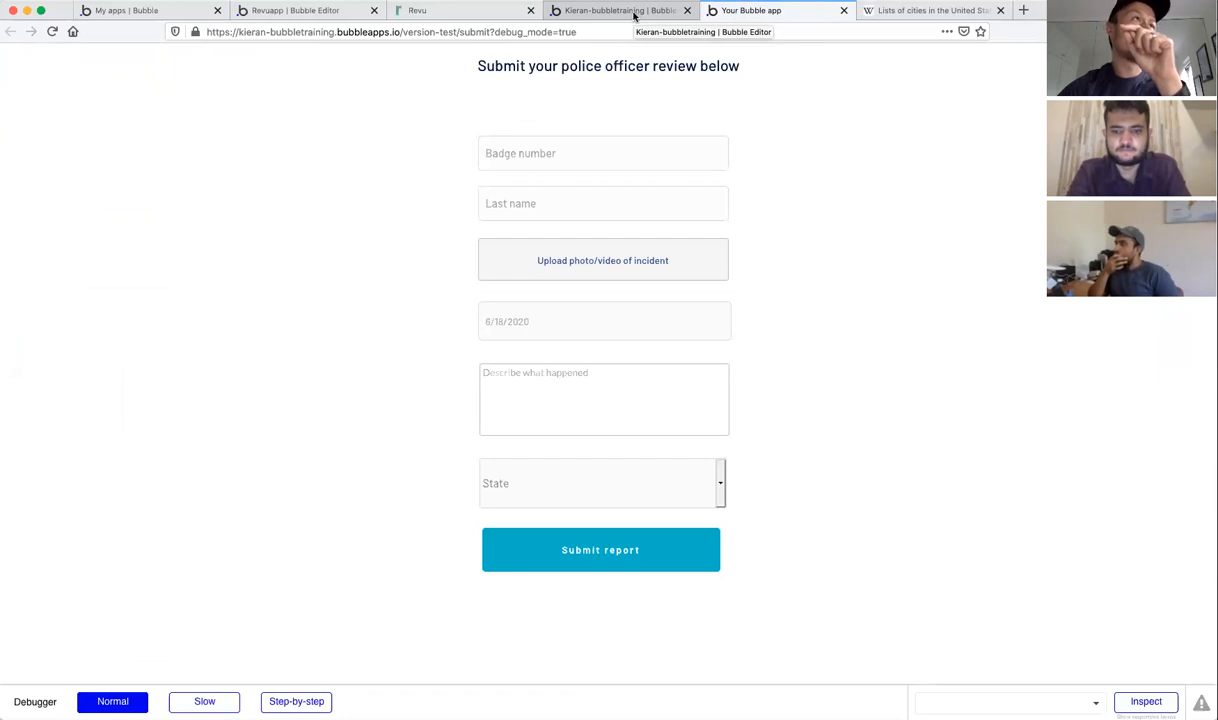
Step: Test the empty Last name field, then enter badge 4321 and last name Smith
left_click(612, 206)
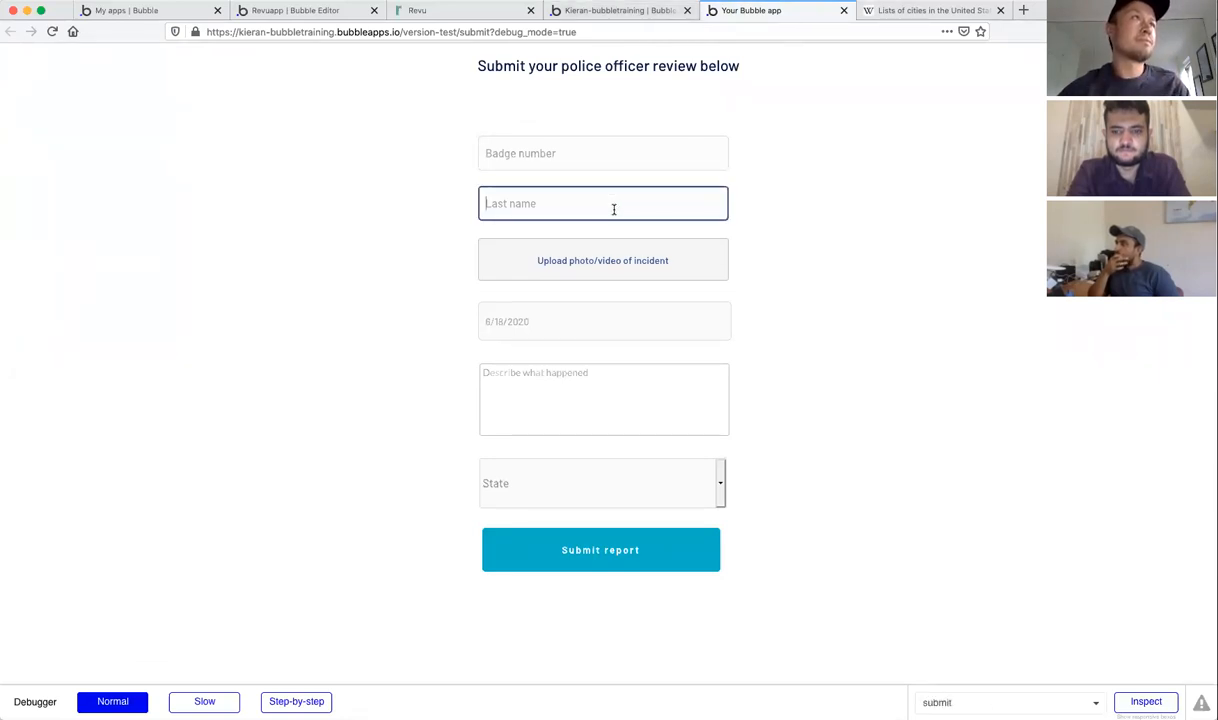
left_click(580, 155)
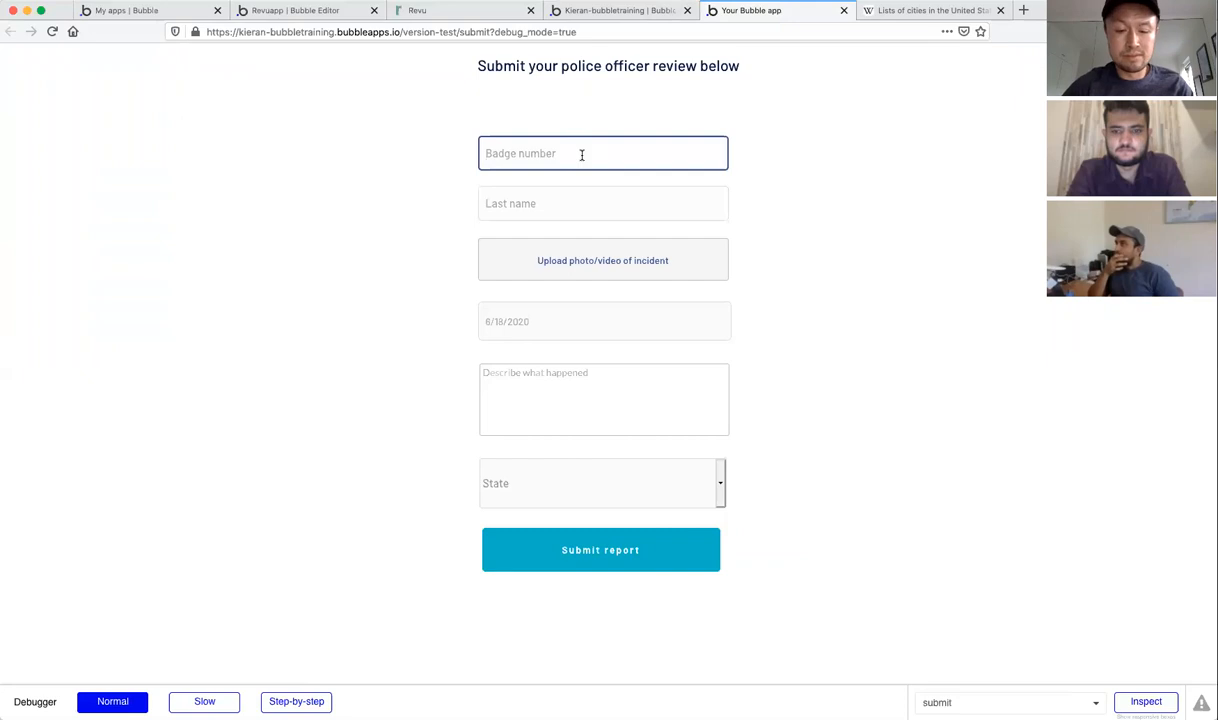
type("4321")
left_click(577, 207)
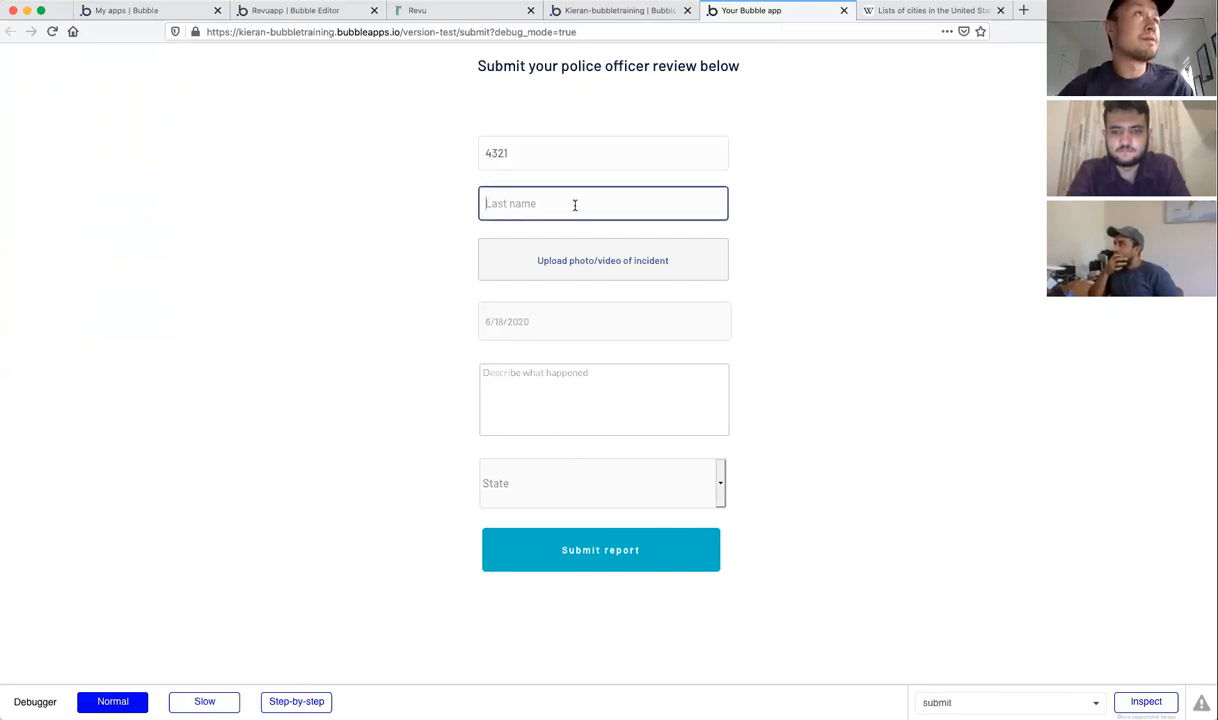
left_click(590, 555)
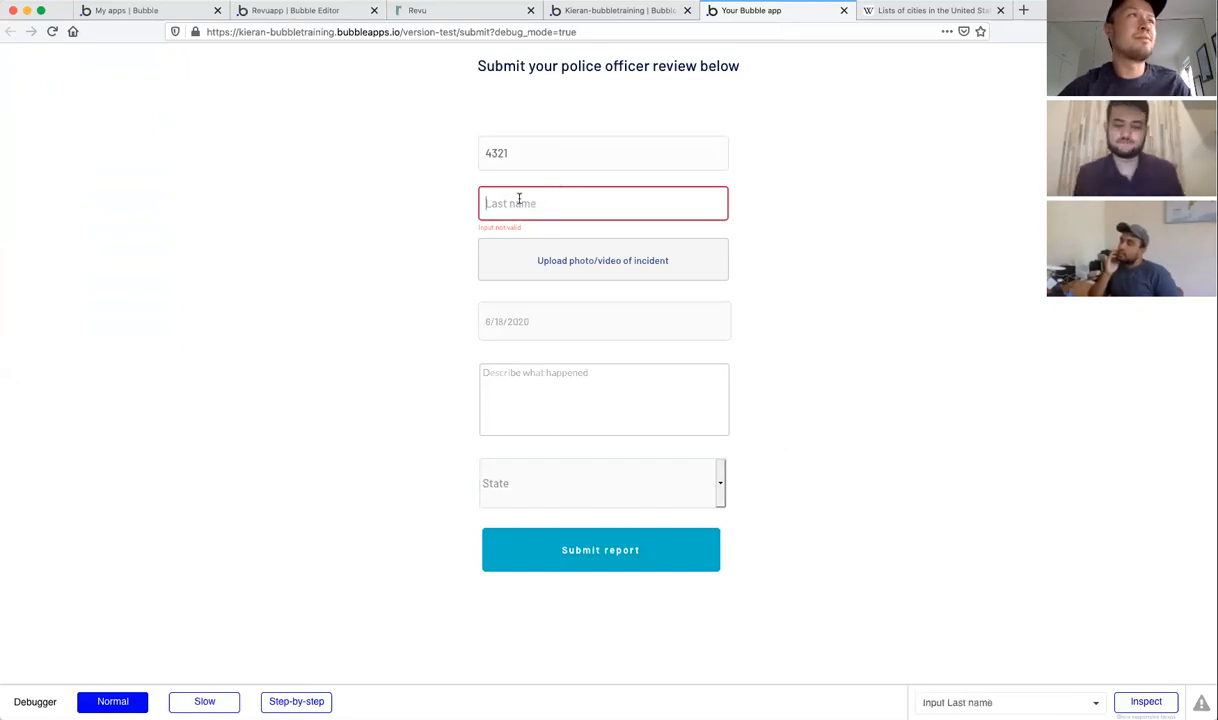
type("Smith")
left_click(779, 247)
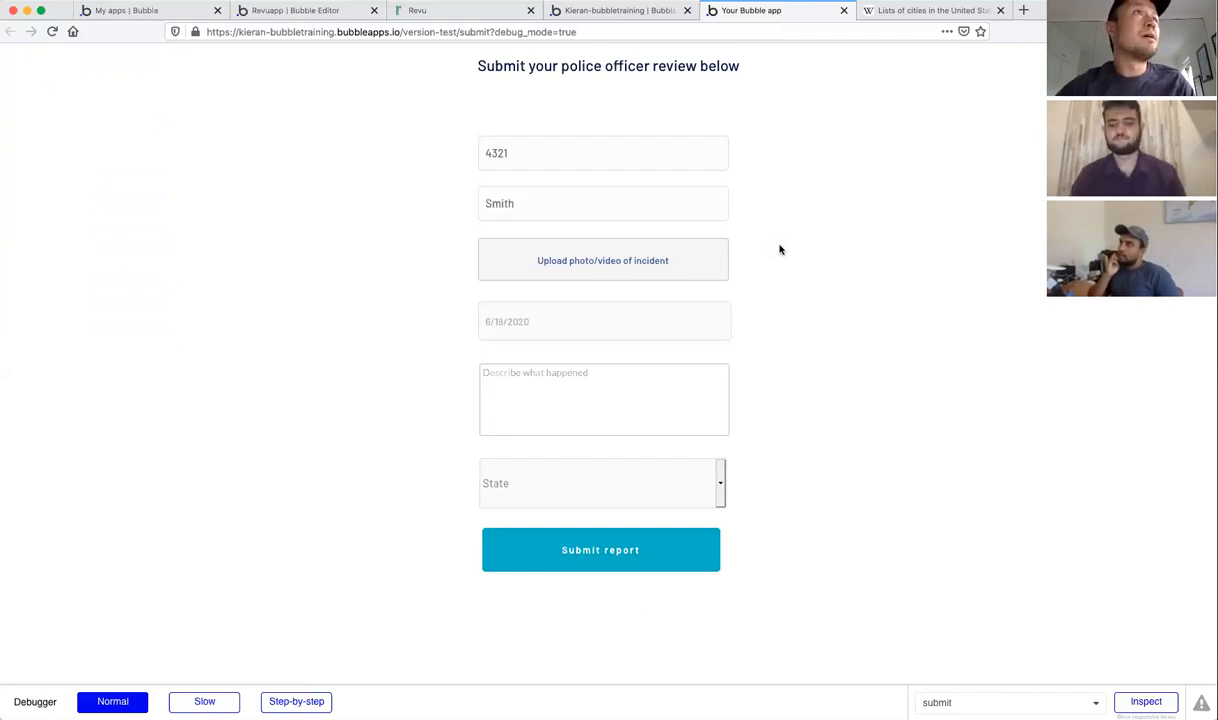
Step: Attach -ACADEMY-AWARDS-69181576.JPG and set the incident date to 6/16/2020
left_click(629, 262)
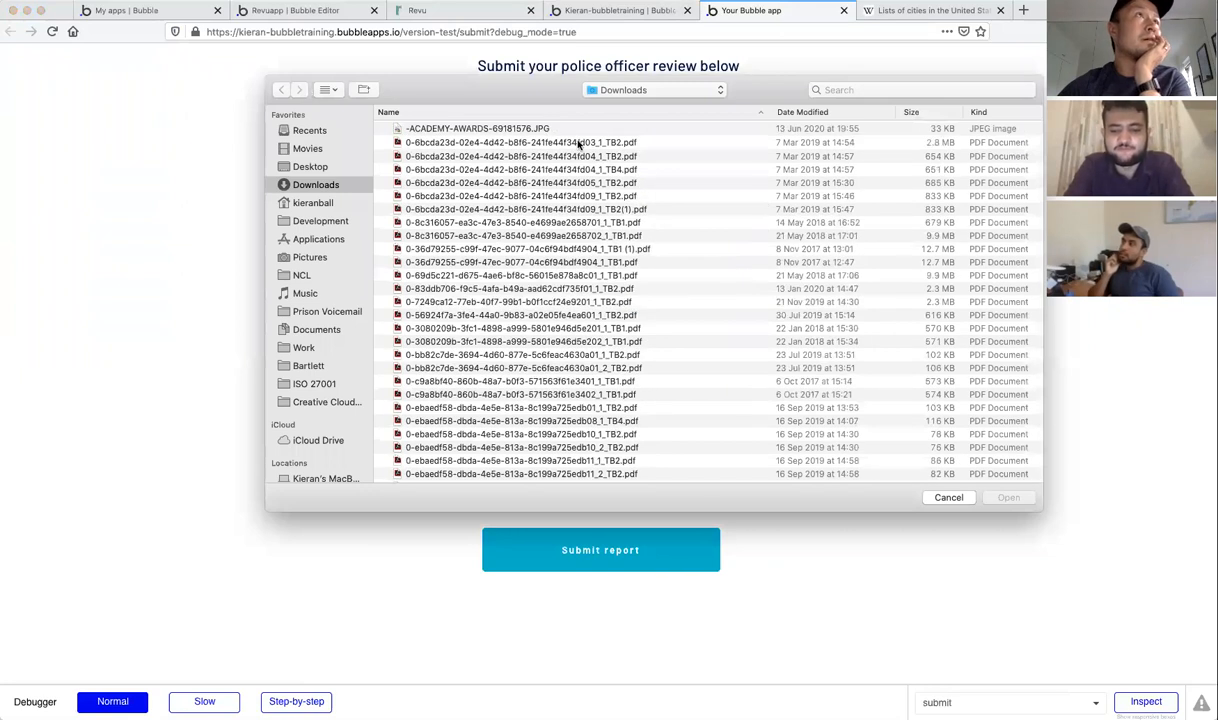
left_click(529, 128)
double_click(529, 128)
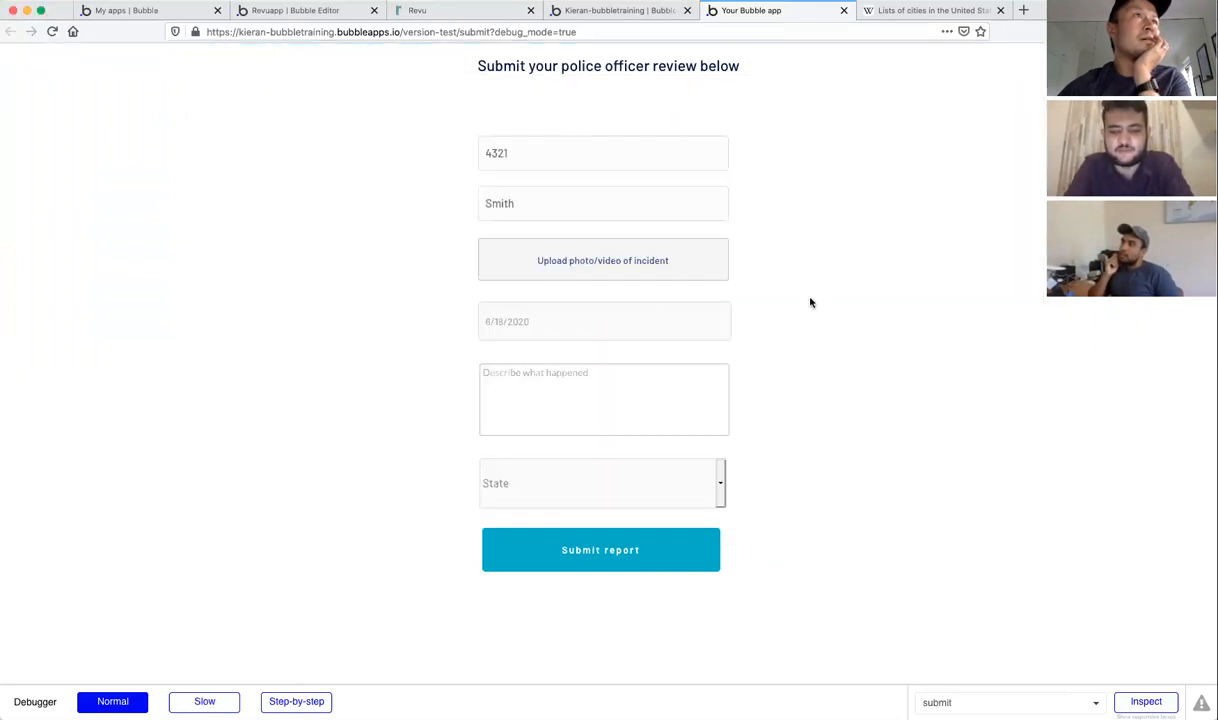
left_click(557, 318)
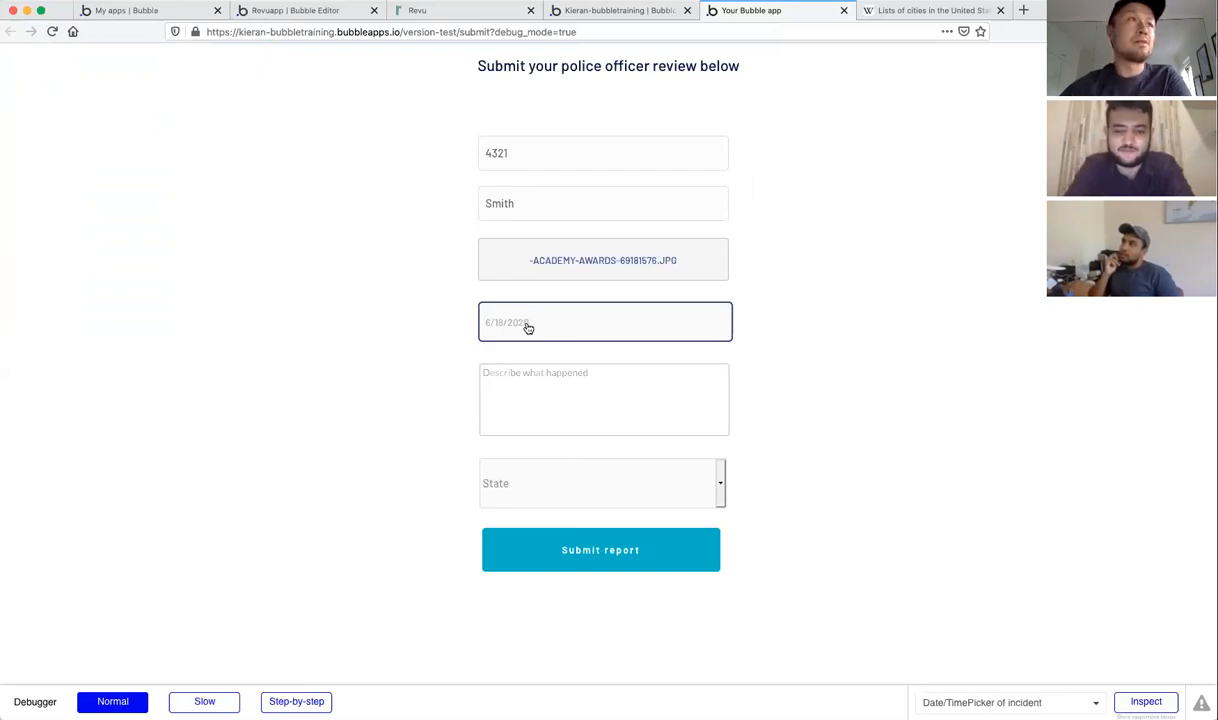
left_click(528, 328)
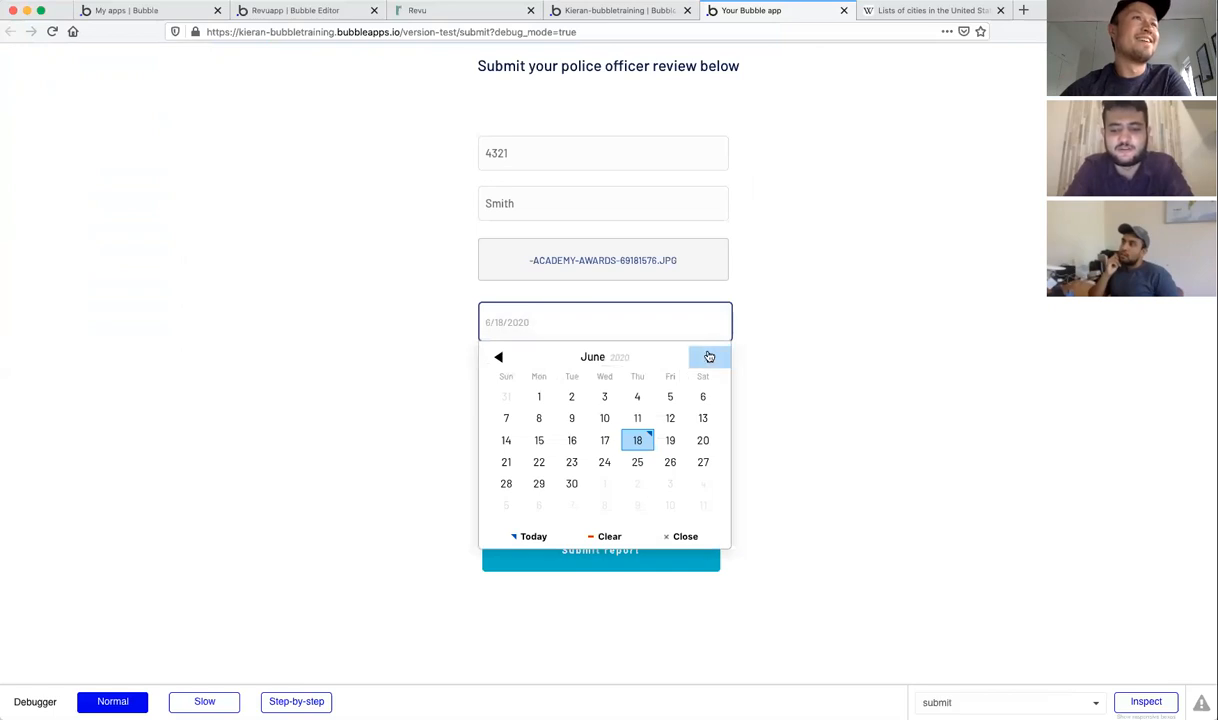
left_click(457, 435)
left_click(586, 390)
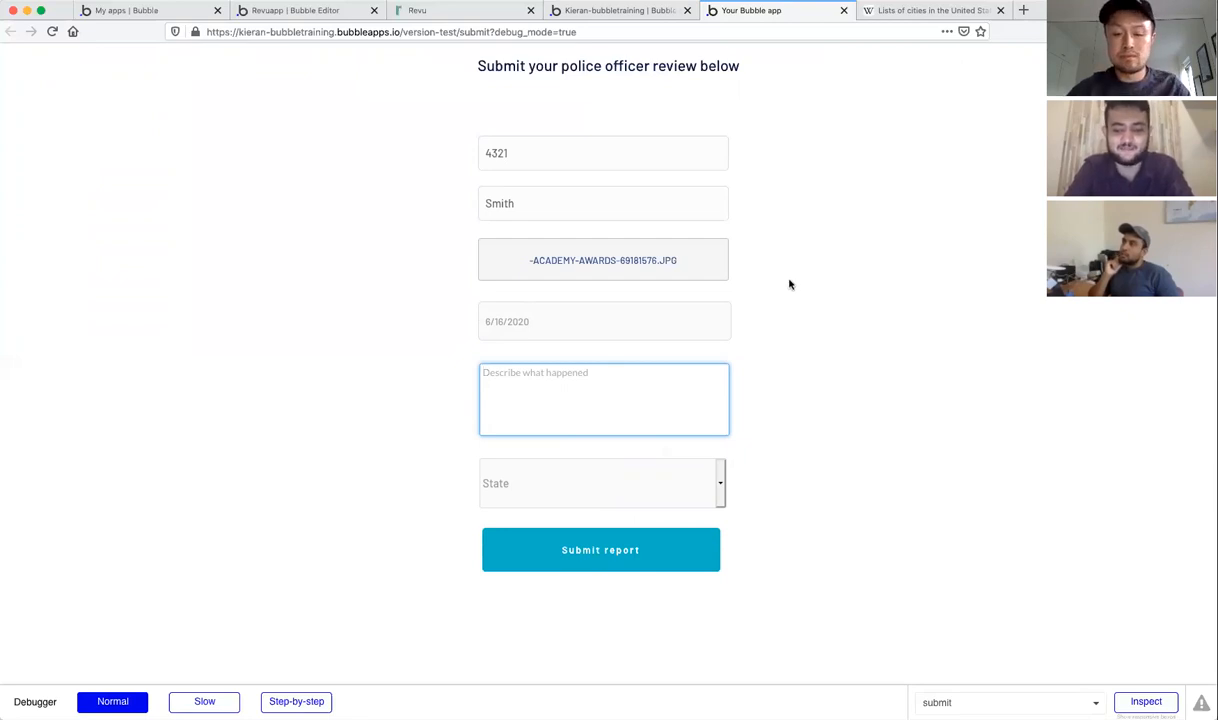
Step: Enter description 'Officer did something bad', choose Arizona as state, and submit the report
type("Officer")
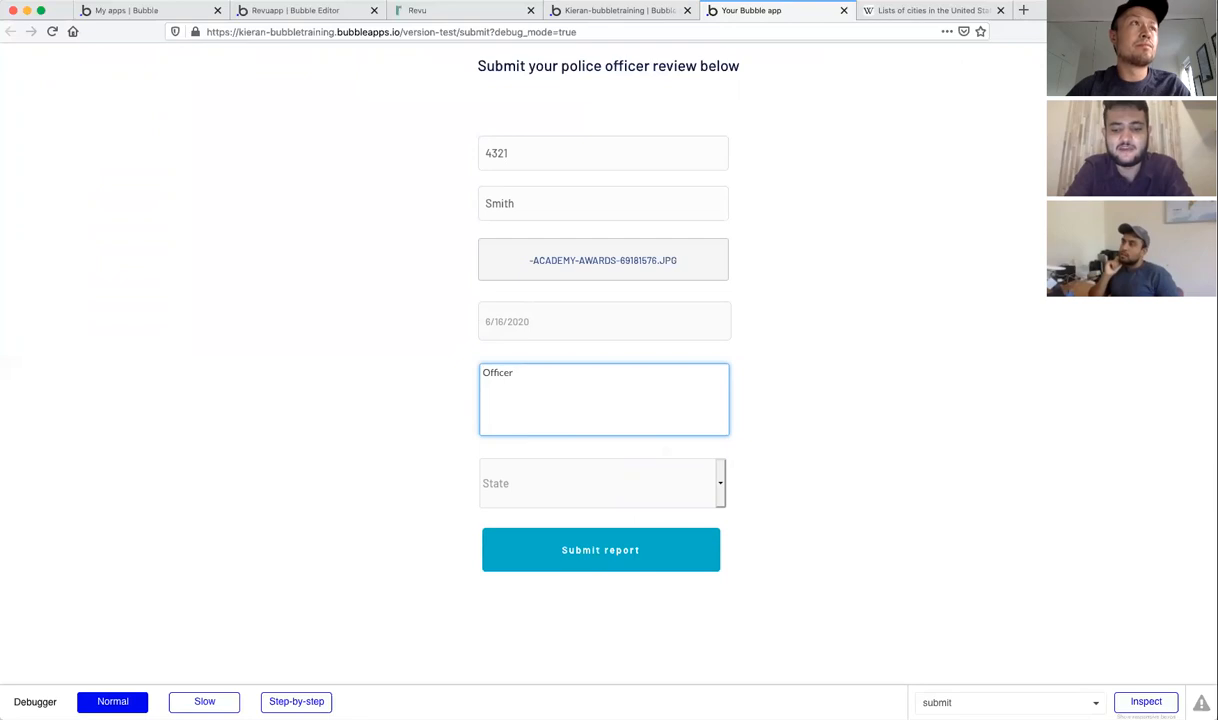
type(" did something bad")
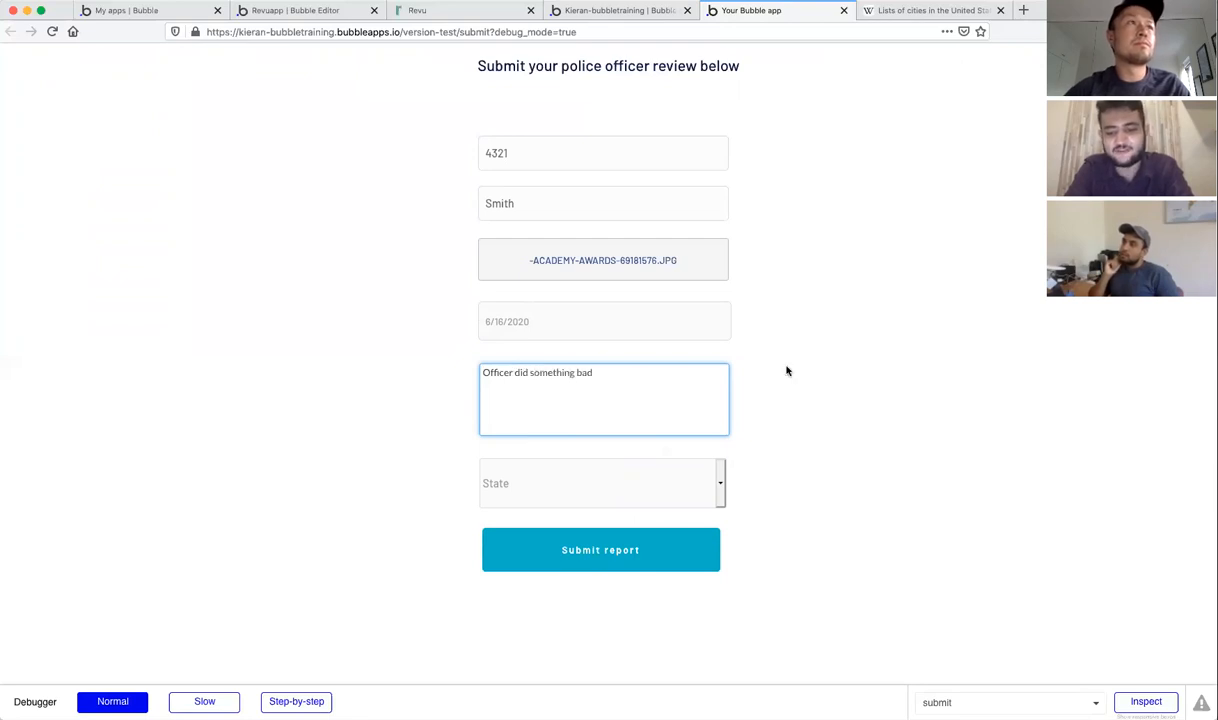
left_click(720, 484)
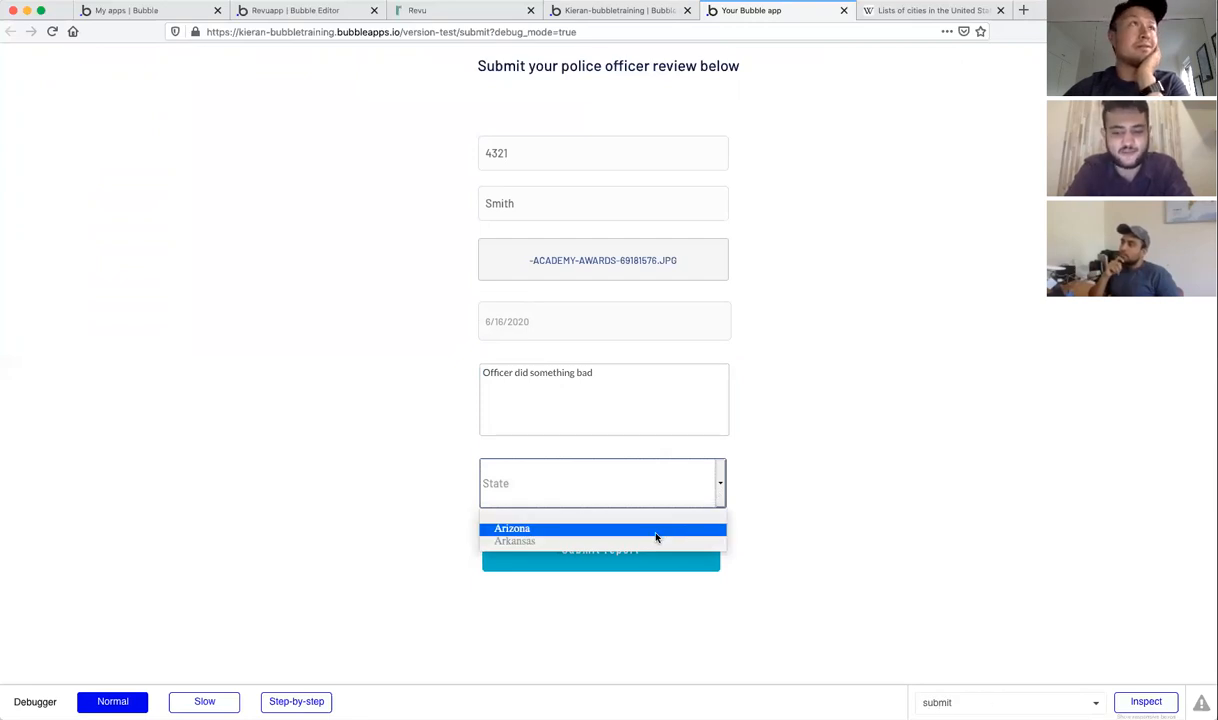
left_click(655, 532)
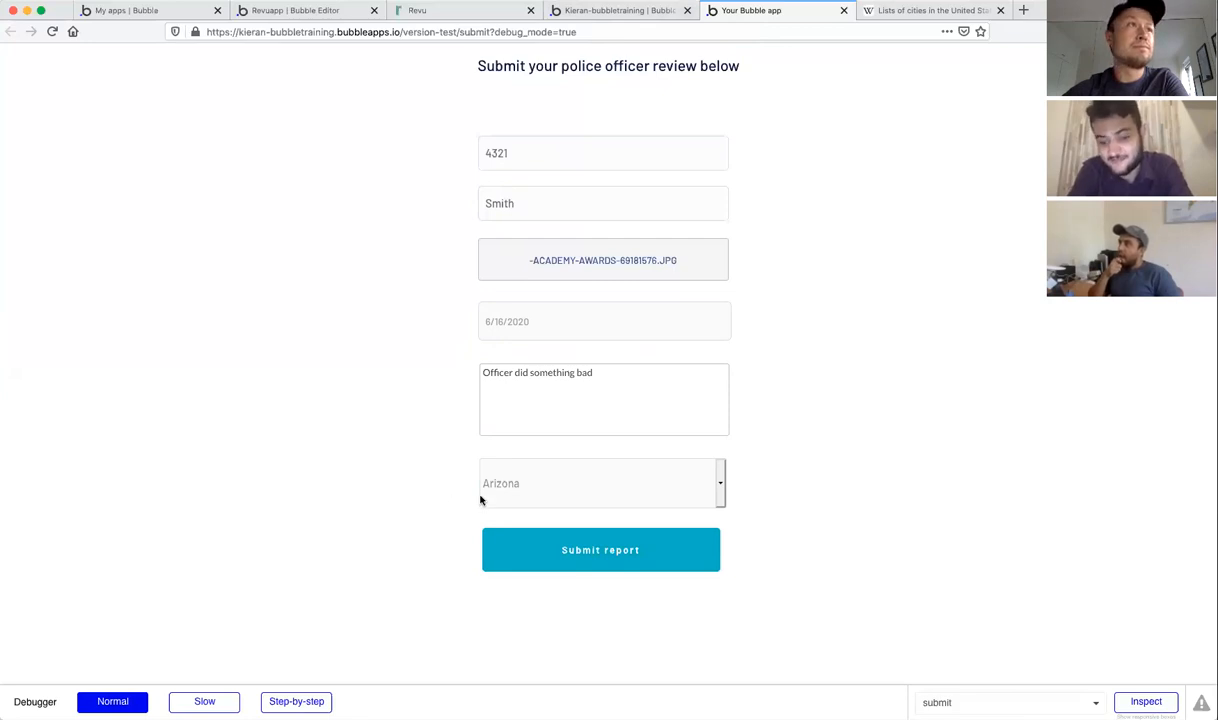
left_click(636, 549)
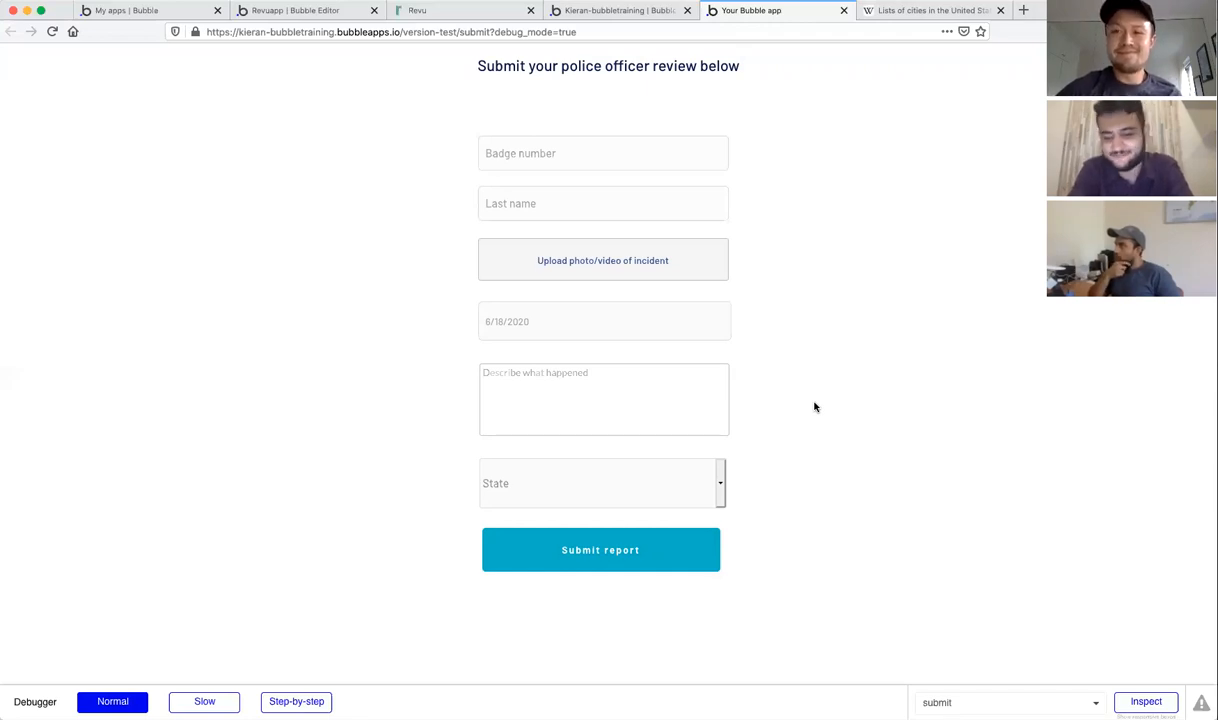
left_click(641, 12)
left_click(749, 10)
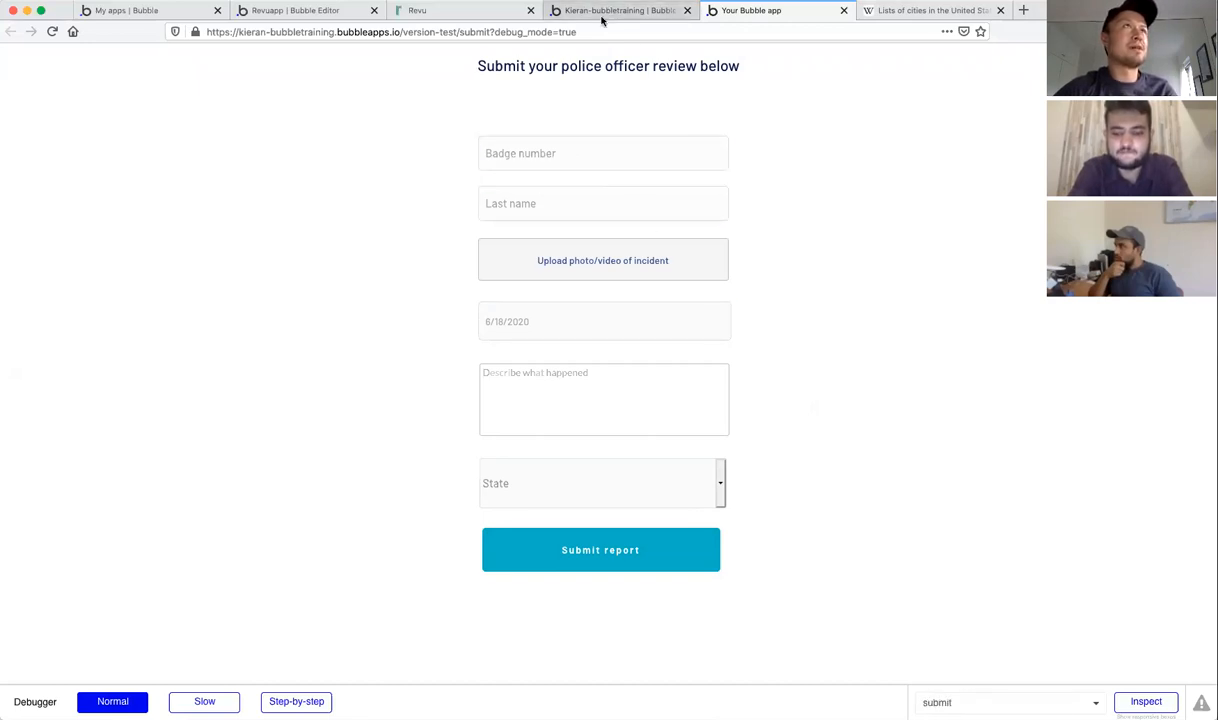
left_click(605, 12)
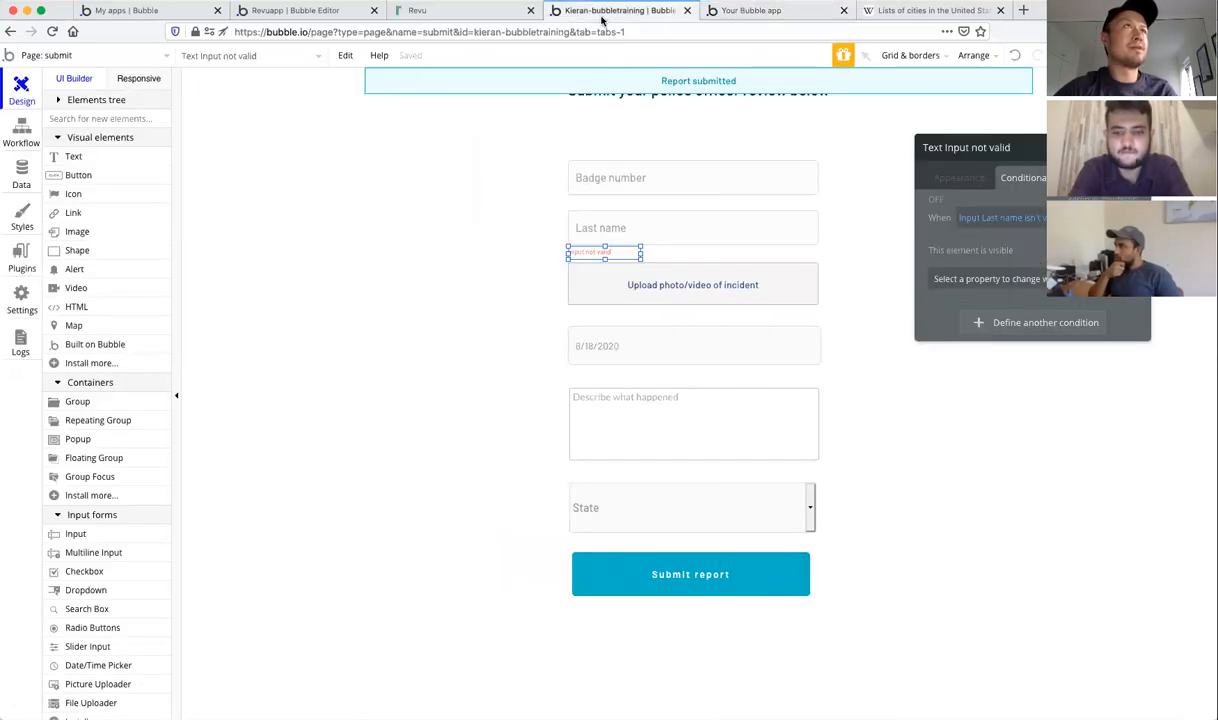
Step: Under Data > App data > All Reports, open the Smith report with badge 4321, then cancel
left_click(21, 176)
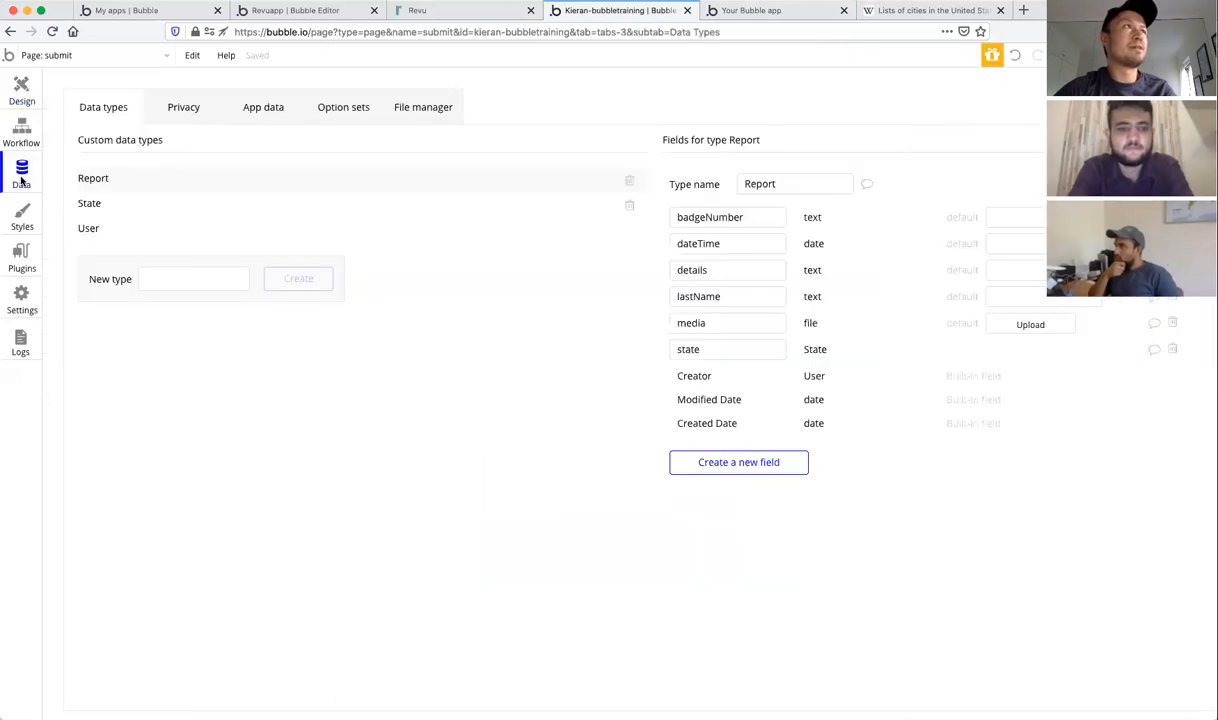
left_click(252, 113)
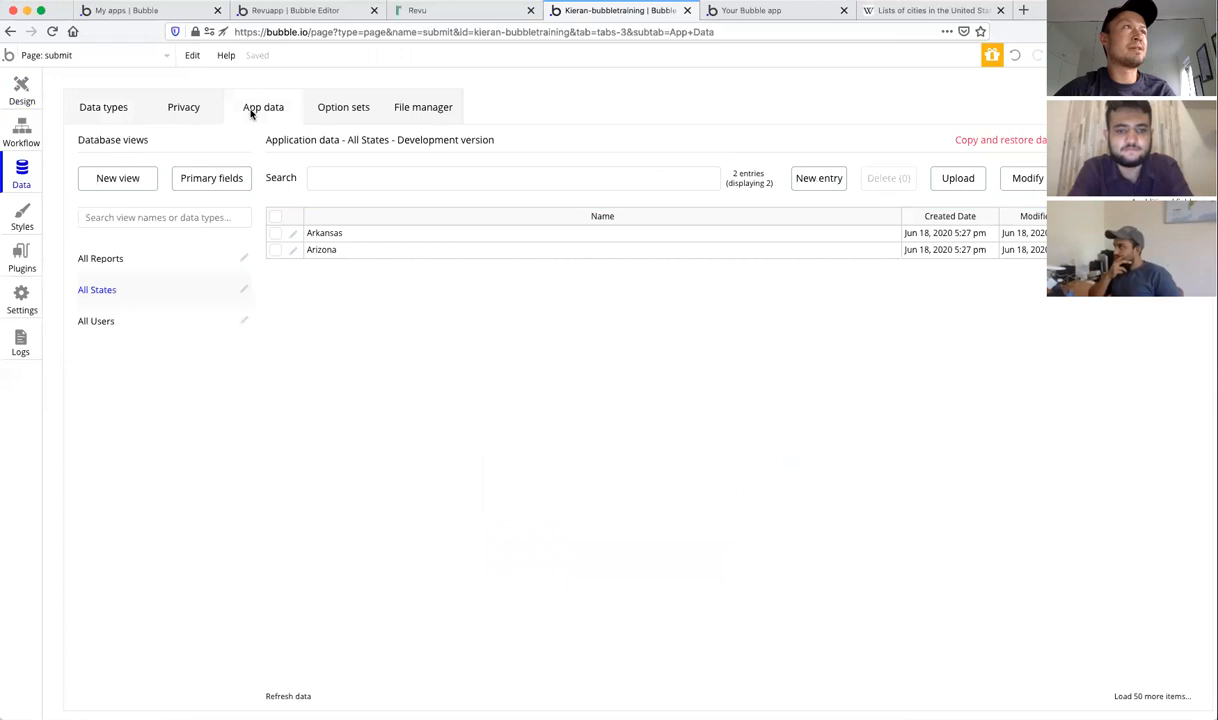
left_click(112, 262)
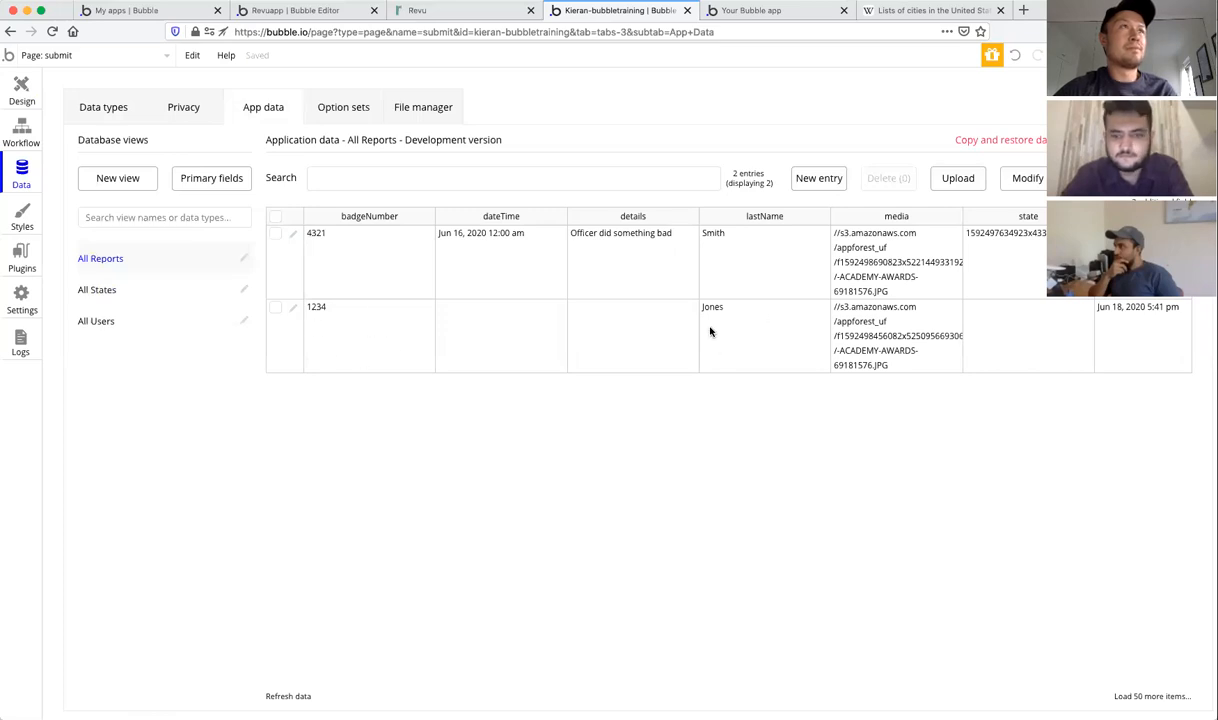
left_click(292, 237)
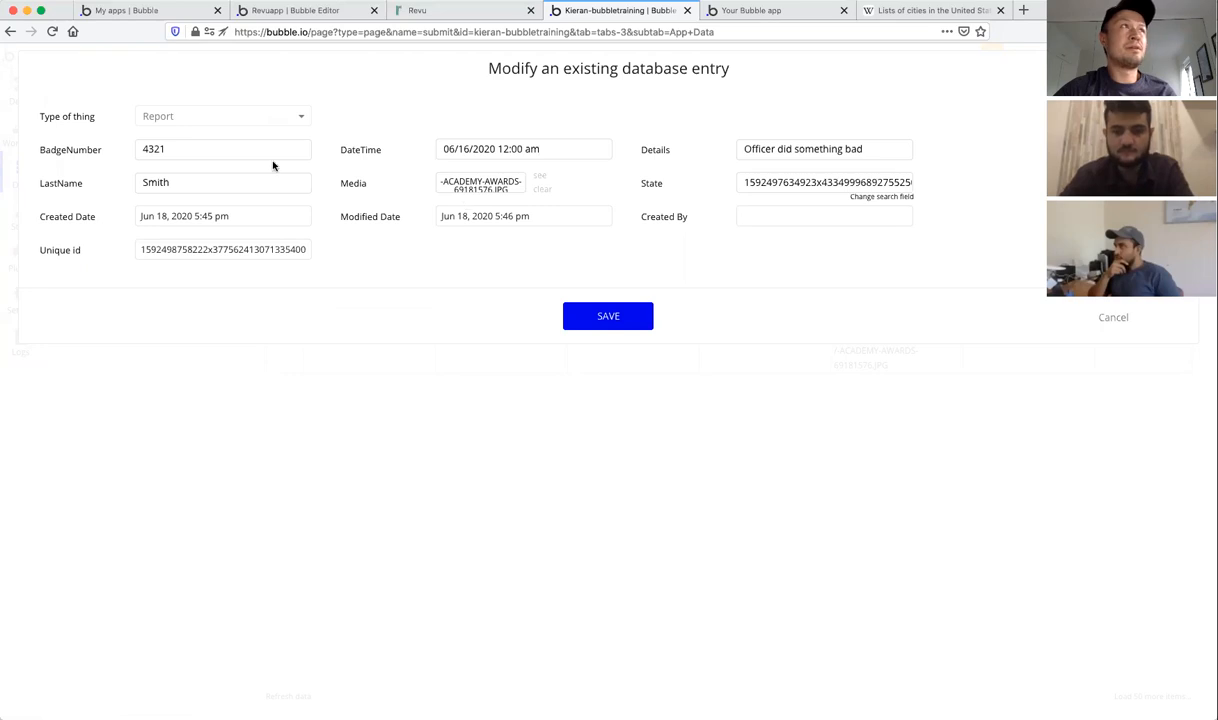
left_click(1115, 317)
left_click(775, 11)
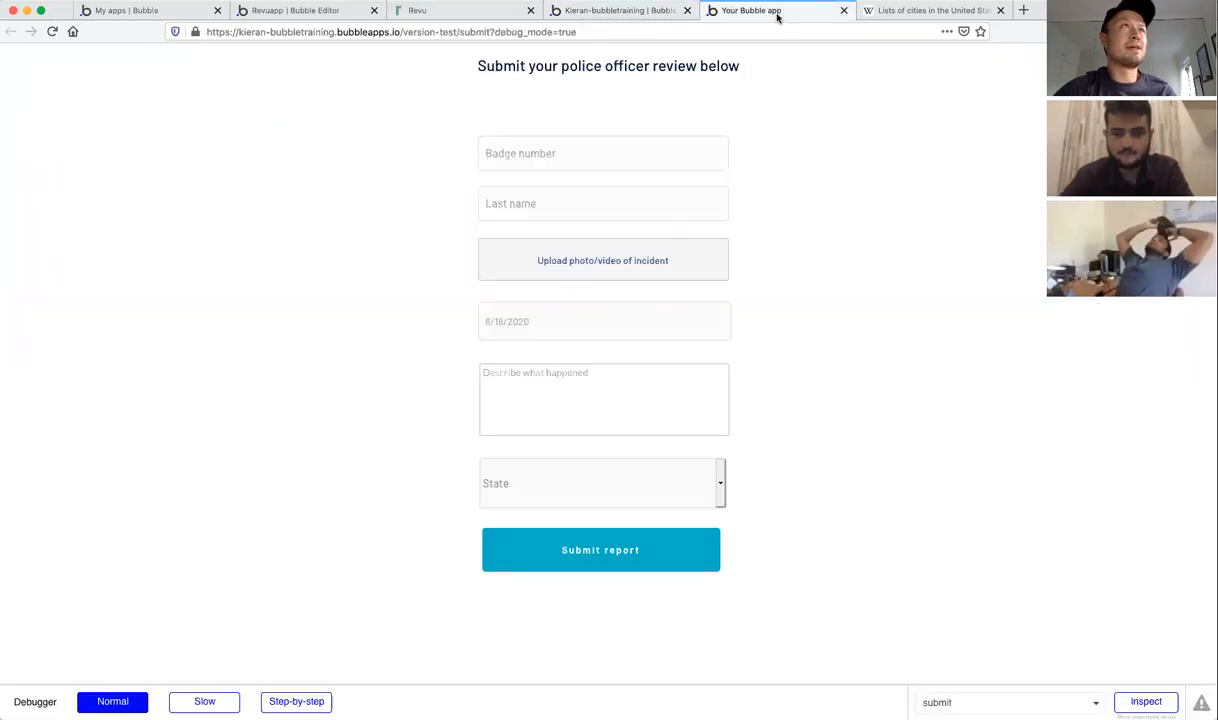
Step: Back in the Design tab, add a new blank page named 'dashboard'
left_click(617, 11)
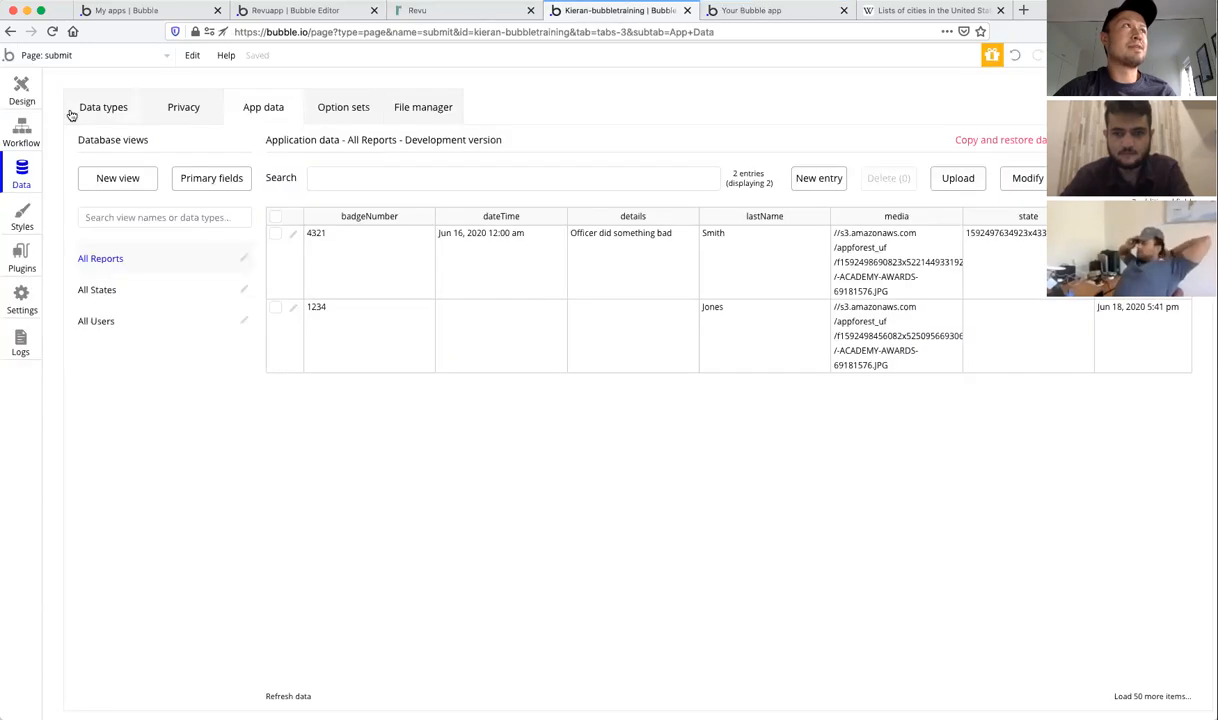
left_click(21, 88)
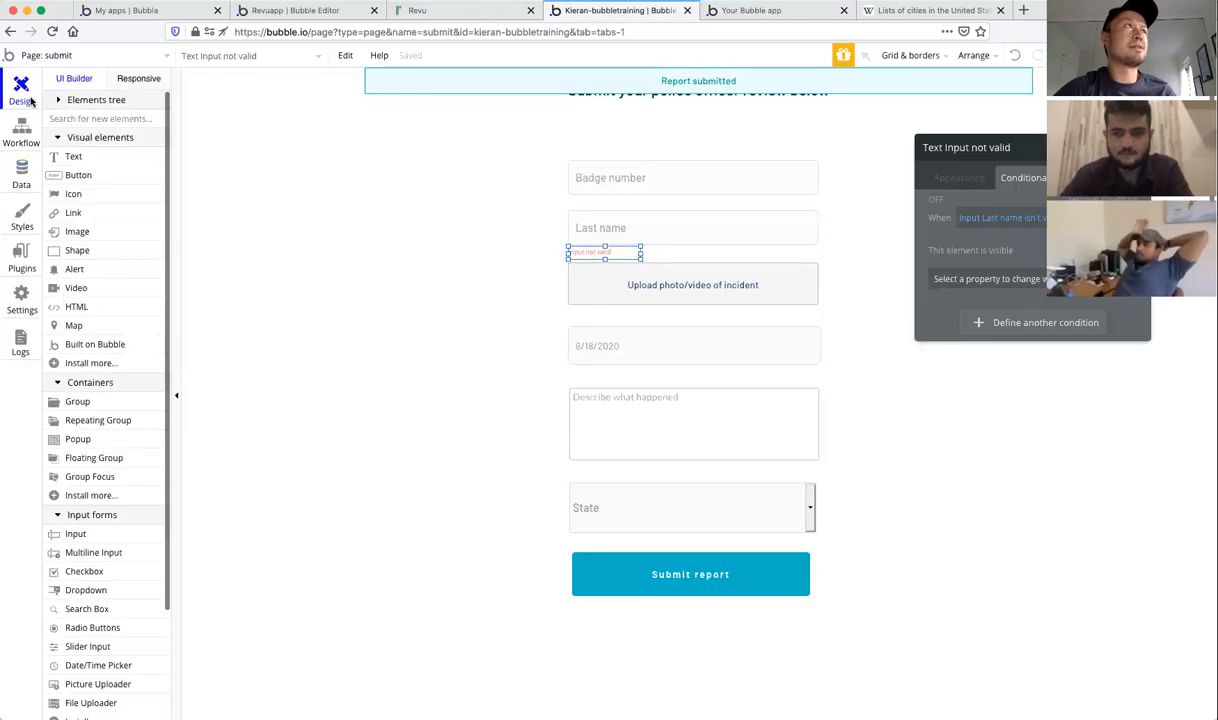
left_click(151, 56)
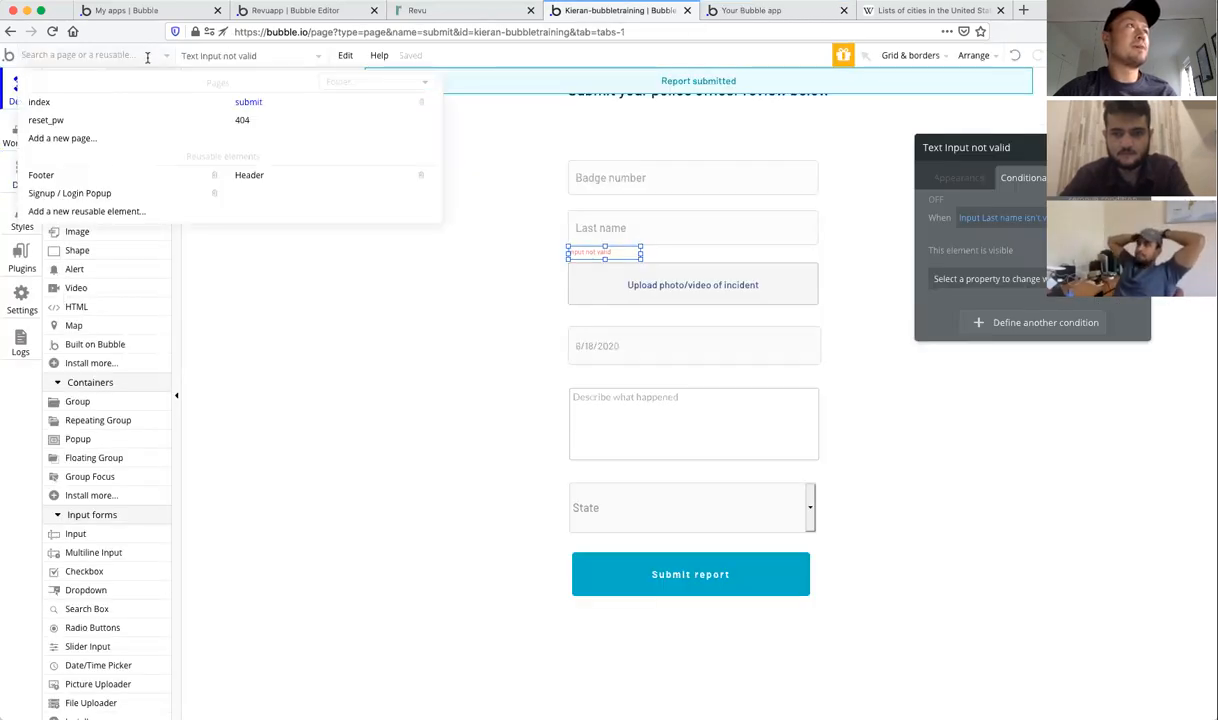
left_click(76, 140)
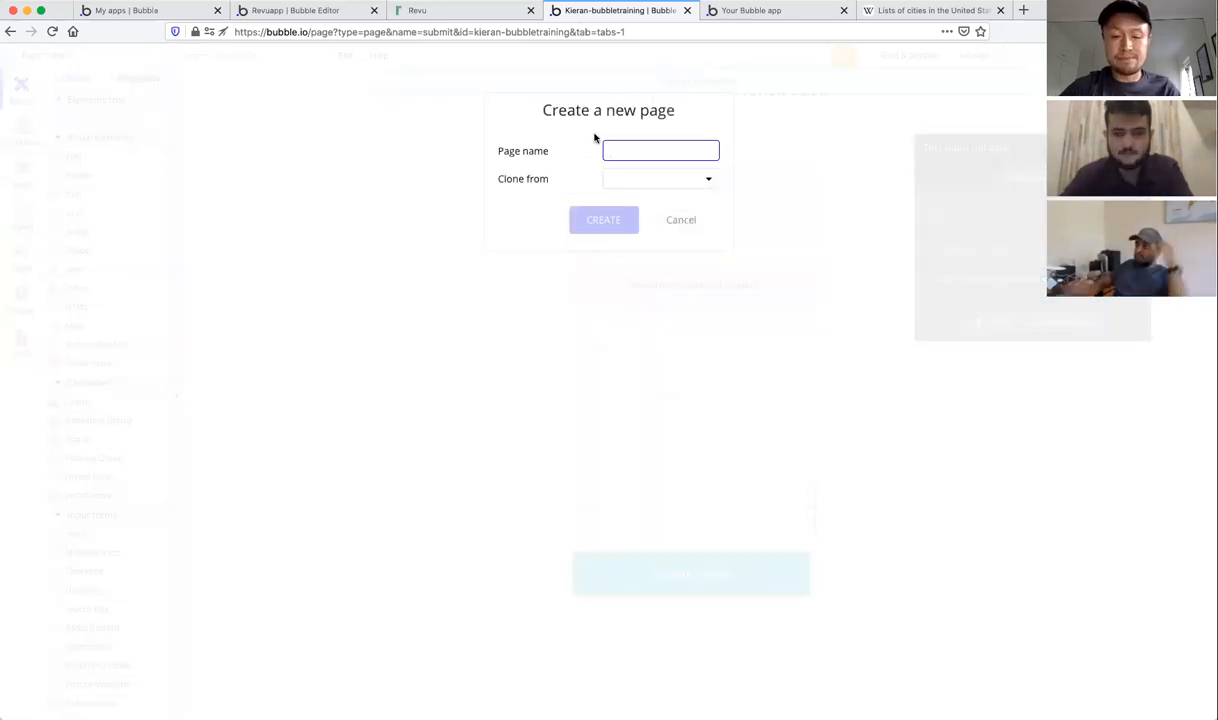
type("dashboard")
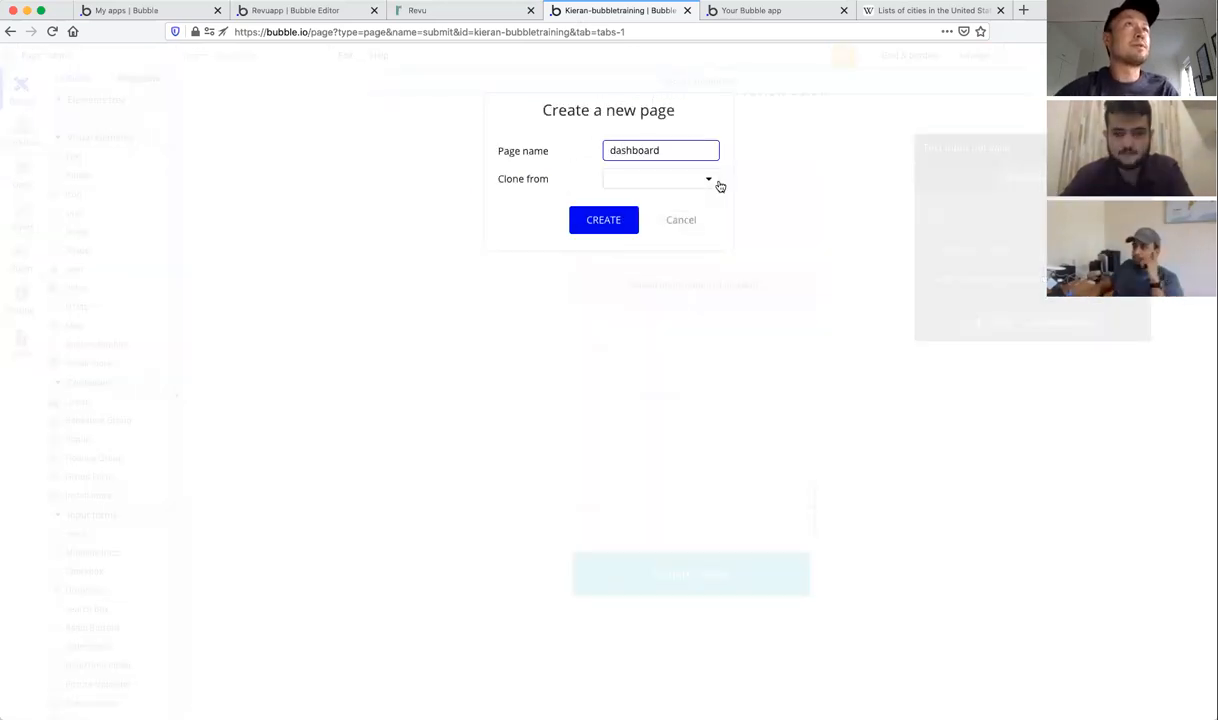
left_click(603, 220)
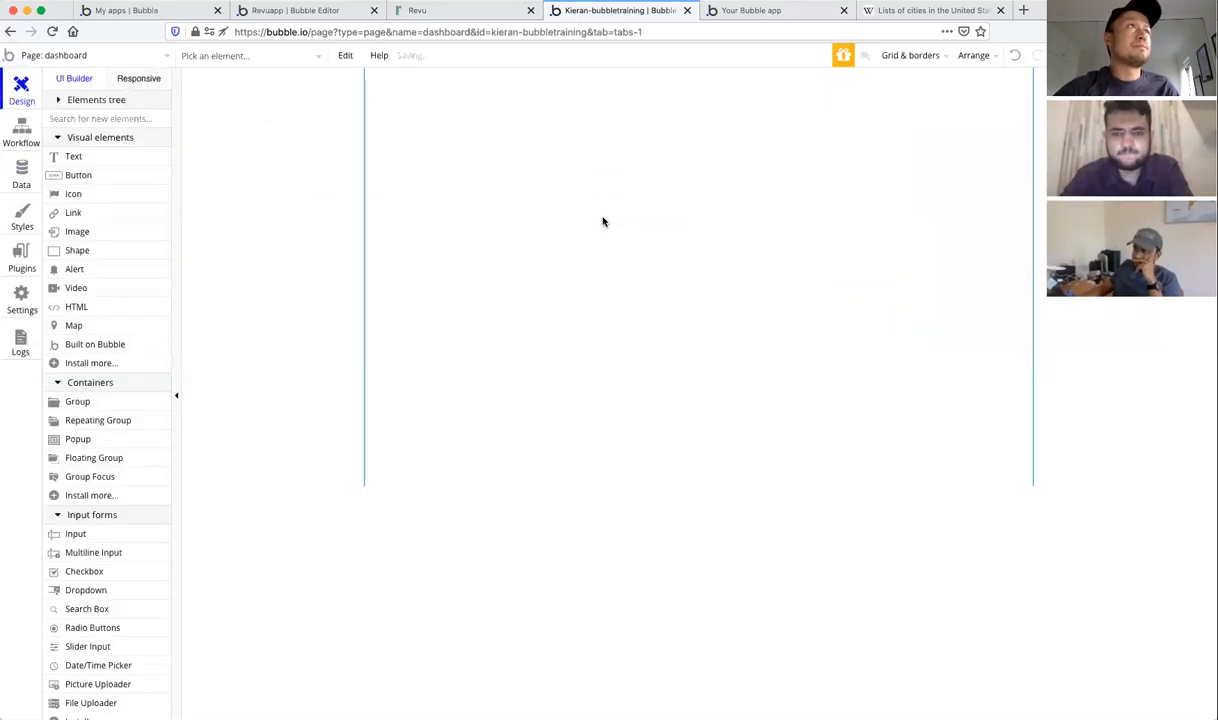
Step: Drag the bottom of the dashboard page to make it taller
left_click(560, 402)
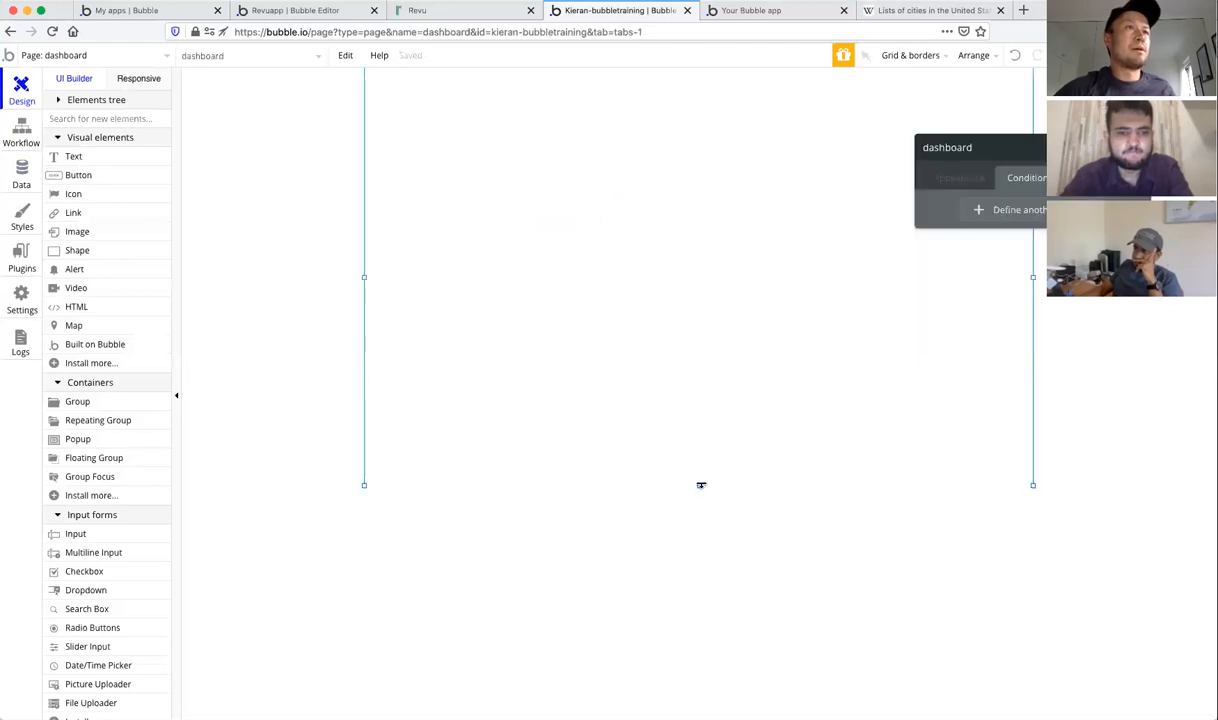
left_click_drag(701, 485, 699, 708)
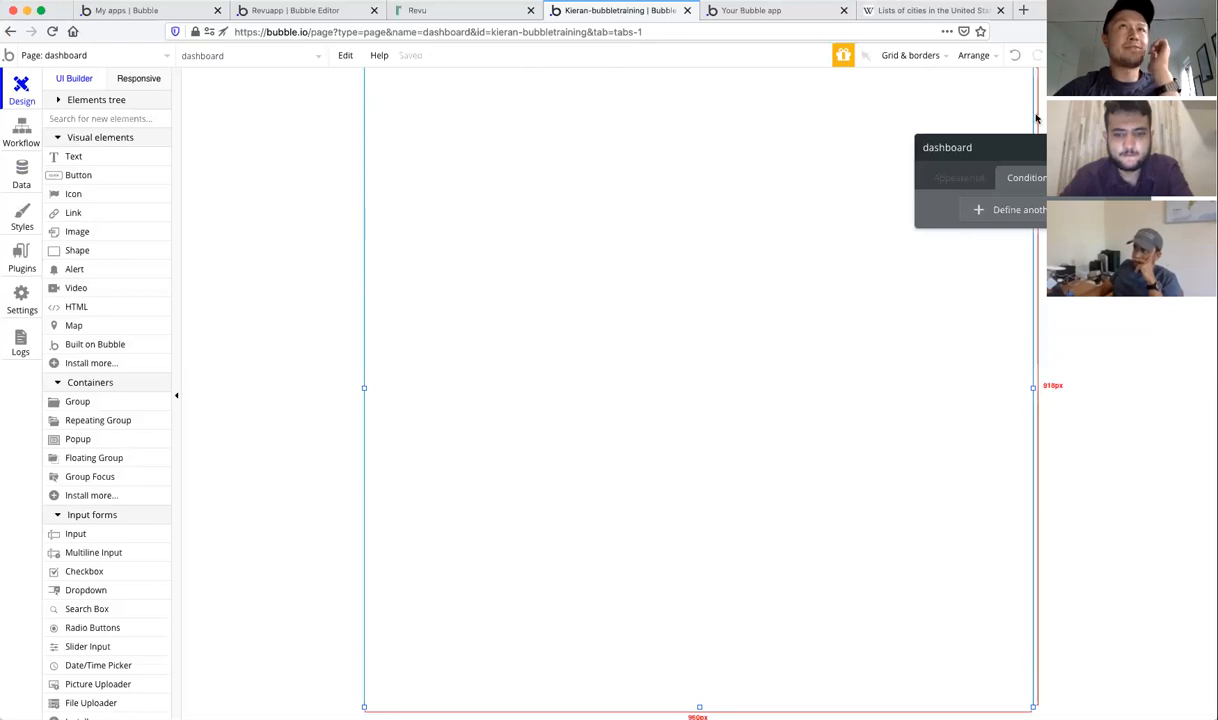
left_click(1140, 147)
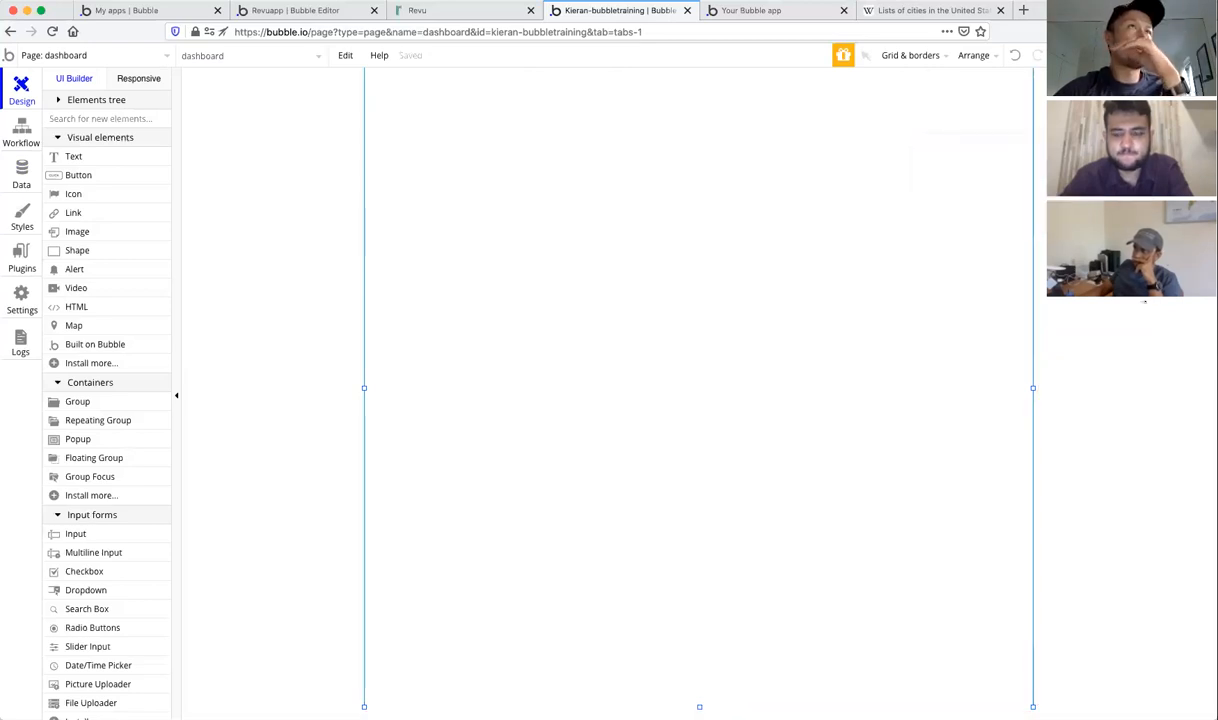
Step: Draw a repeating group on the dashboard and drag it up to X 133, Y 125
scroll(737, 314, "down", 1)
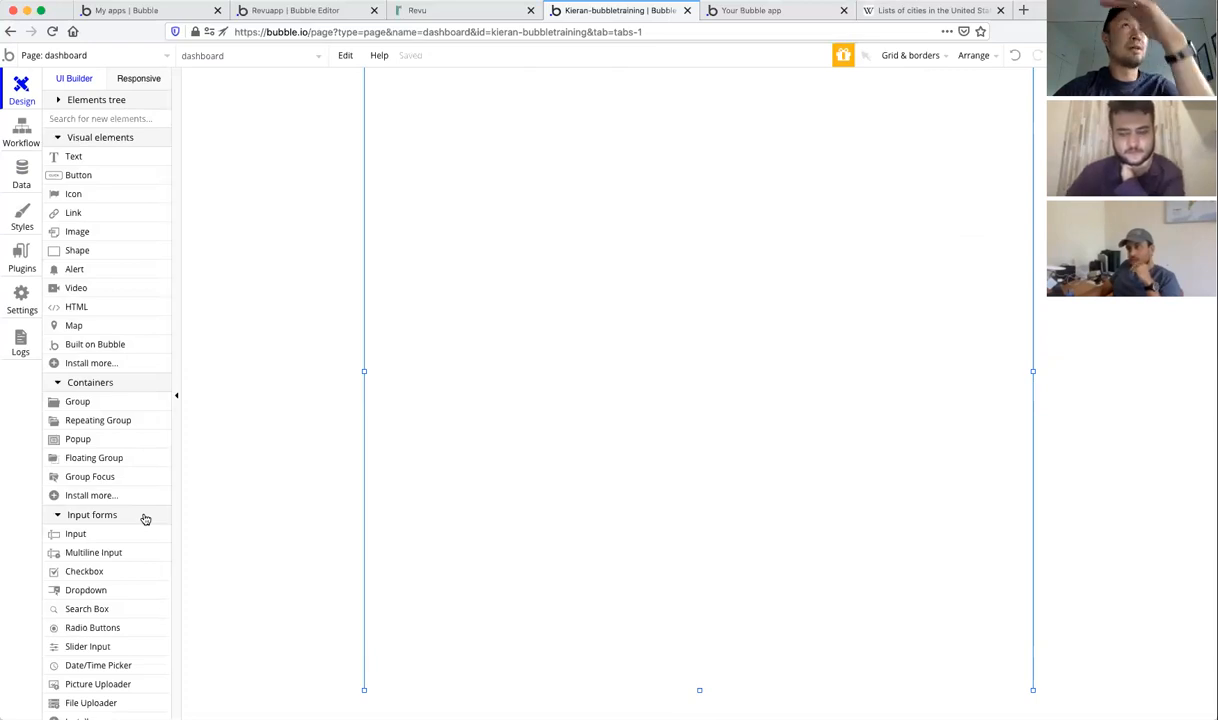
left_click(108, 422)
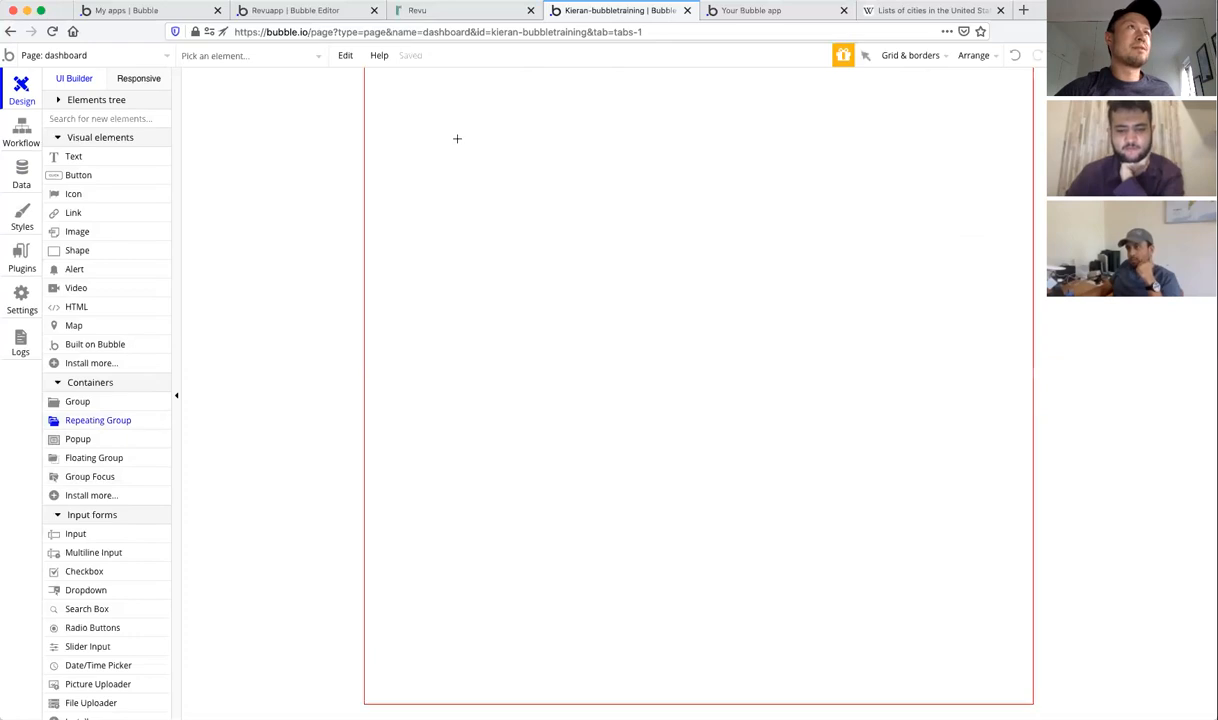
mouse_move(457, 184)
left_mouse_down()
mouse_move(870, 587)
mouse_move(935, 608)
mouse_move(951, 519)
mouse_move(910, 330)
mouse_move(962, 517)
mouse_move(963, 645)
left_mouse_up()
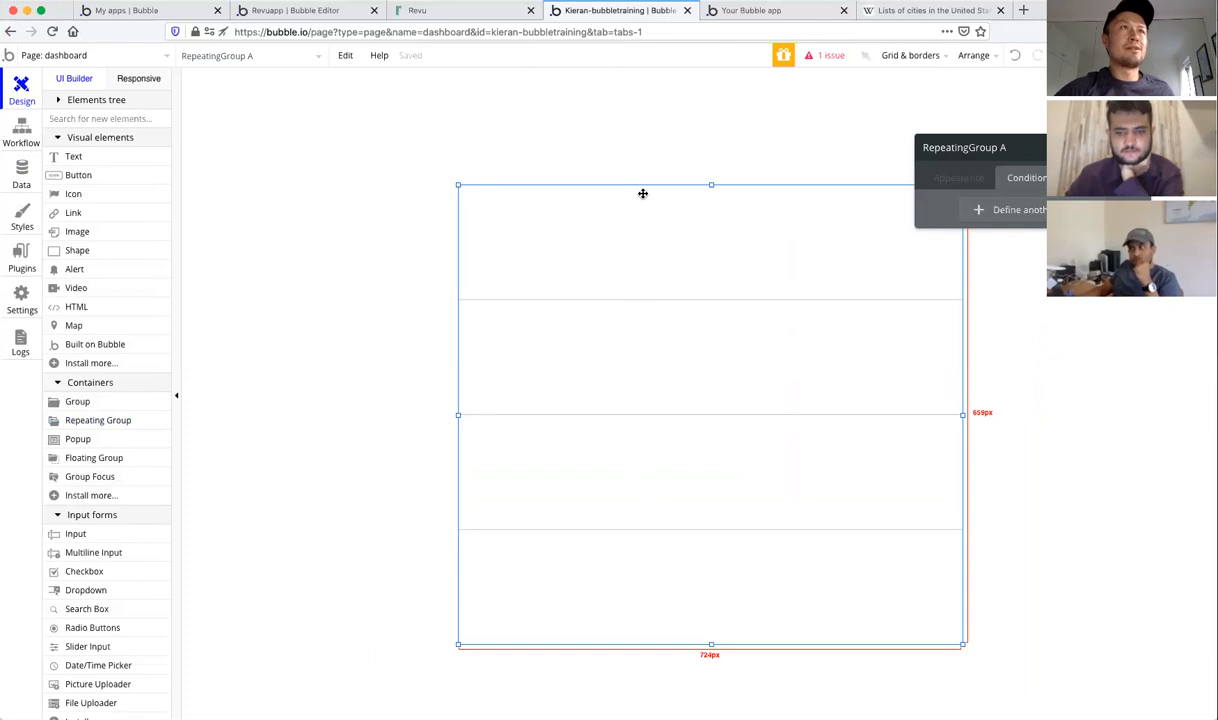
left_click(964, 178)
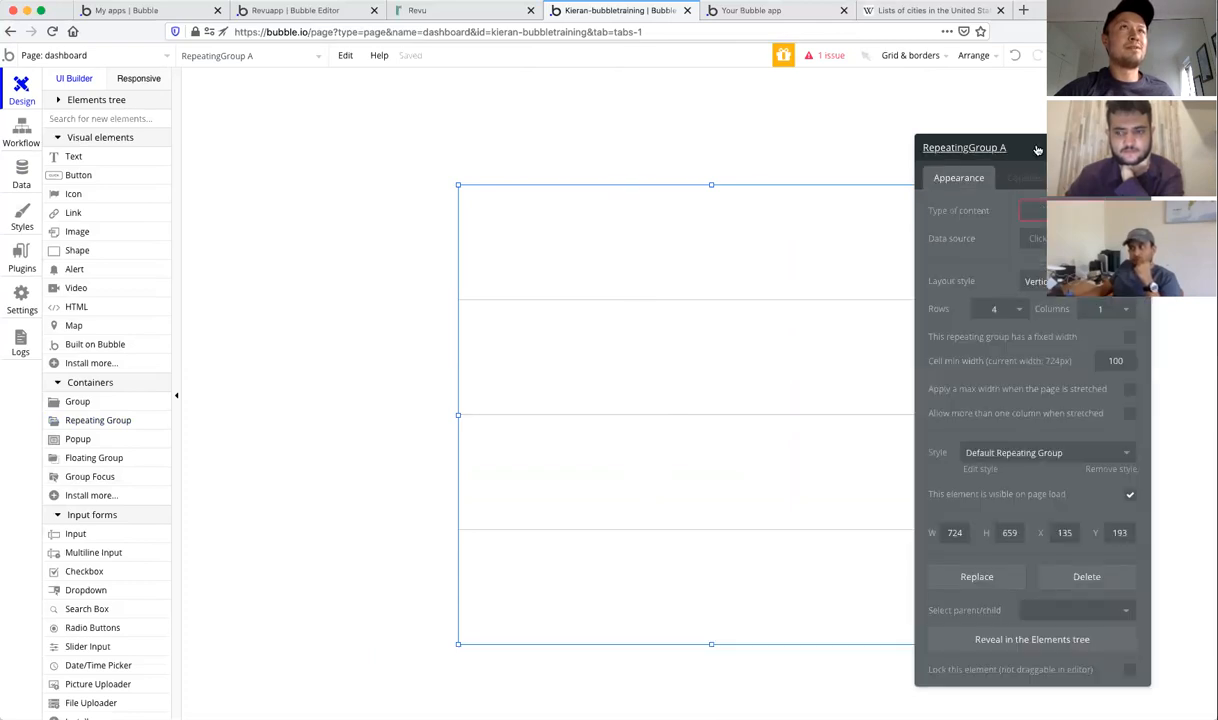
left_click_drag(1037, 149, 1061, 131)
left_click(1161, 129)
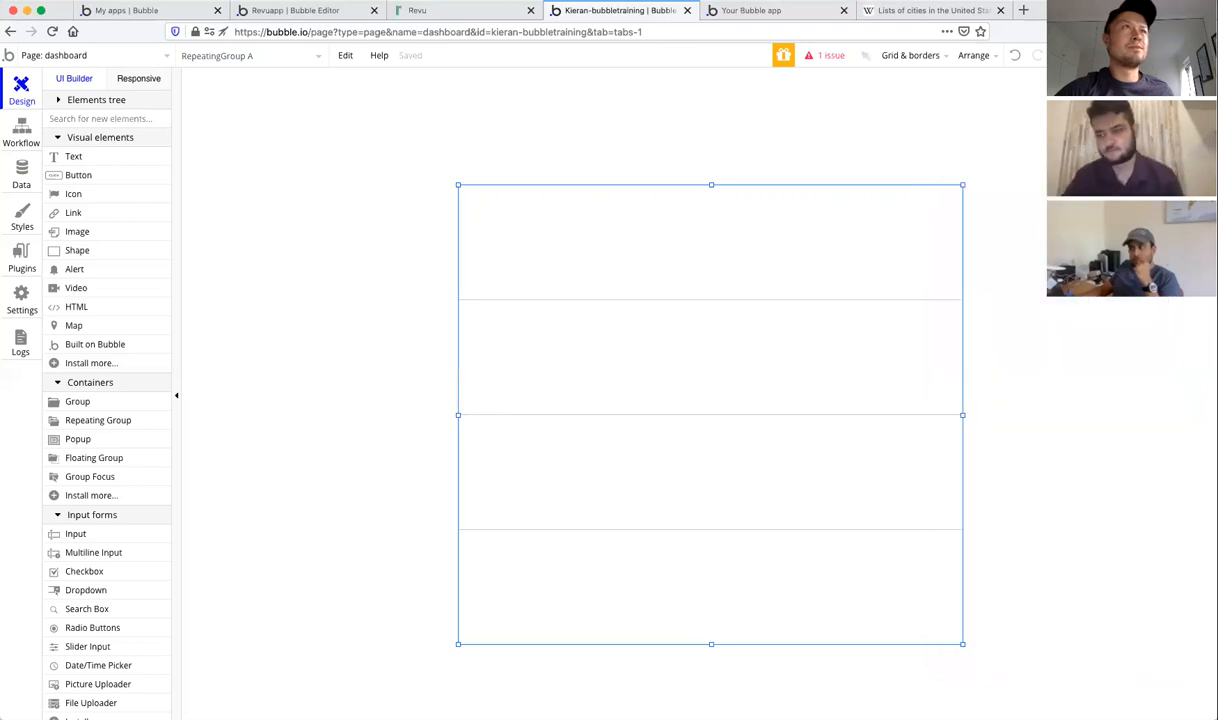
left_click_drag(596, 228, 544, 166)
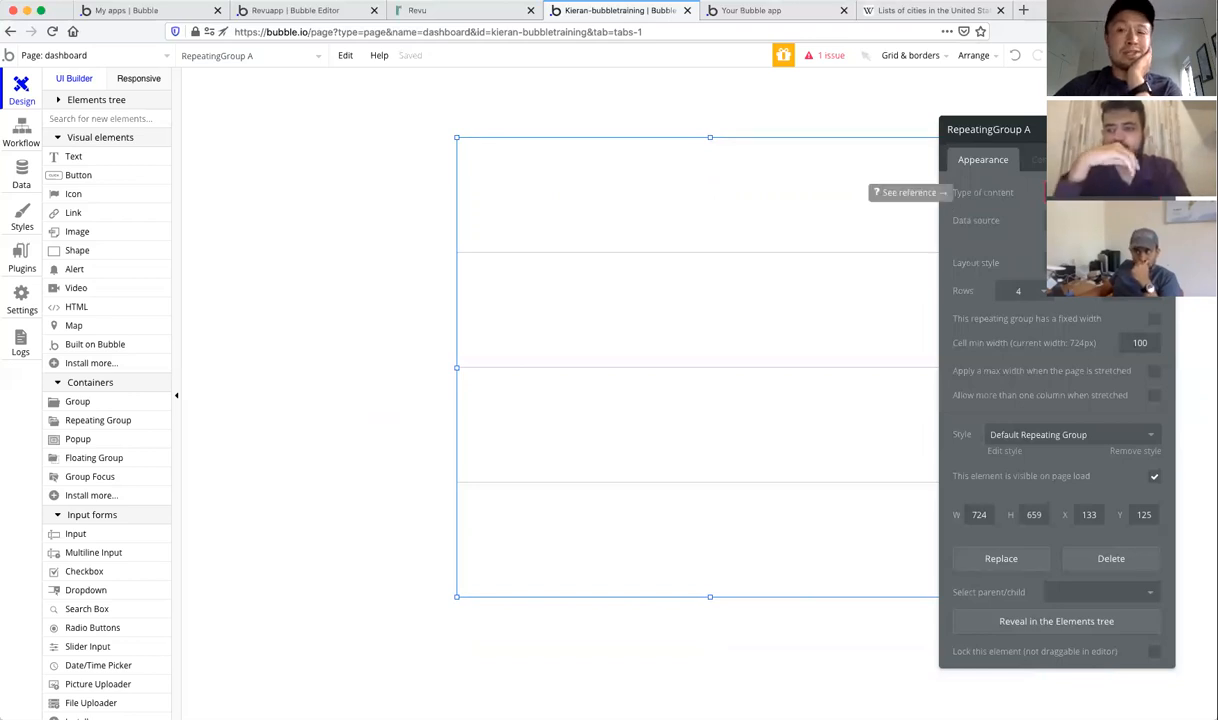
Step: Set the repeating group's content type to Report, sourced from a search for Reports with a new constraint
left_click(1101, 193)
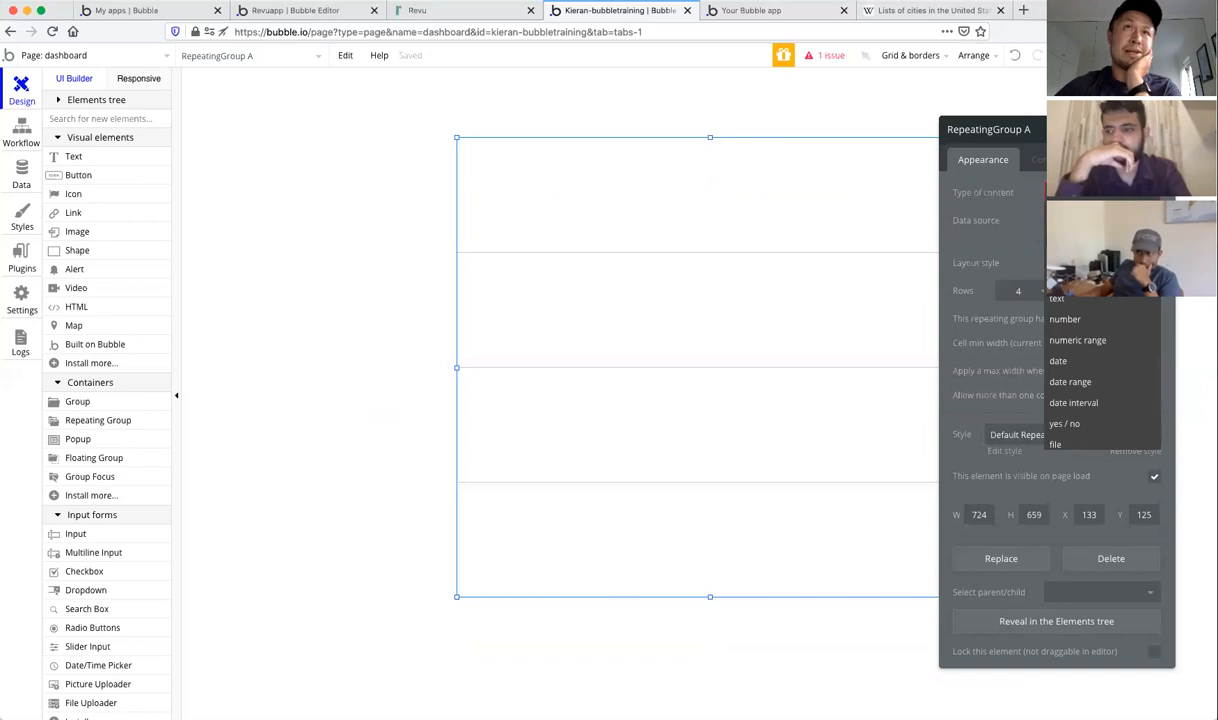
left_click(1085, 235)
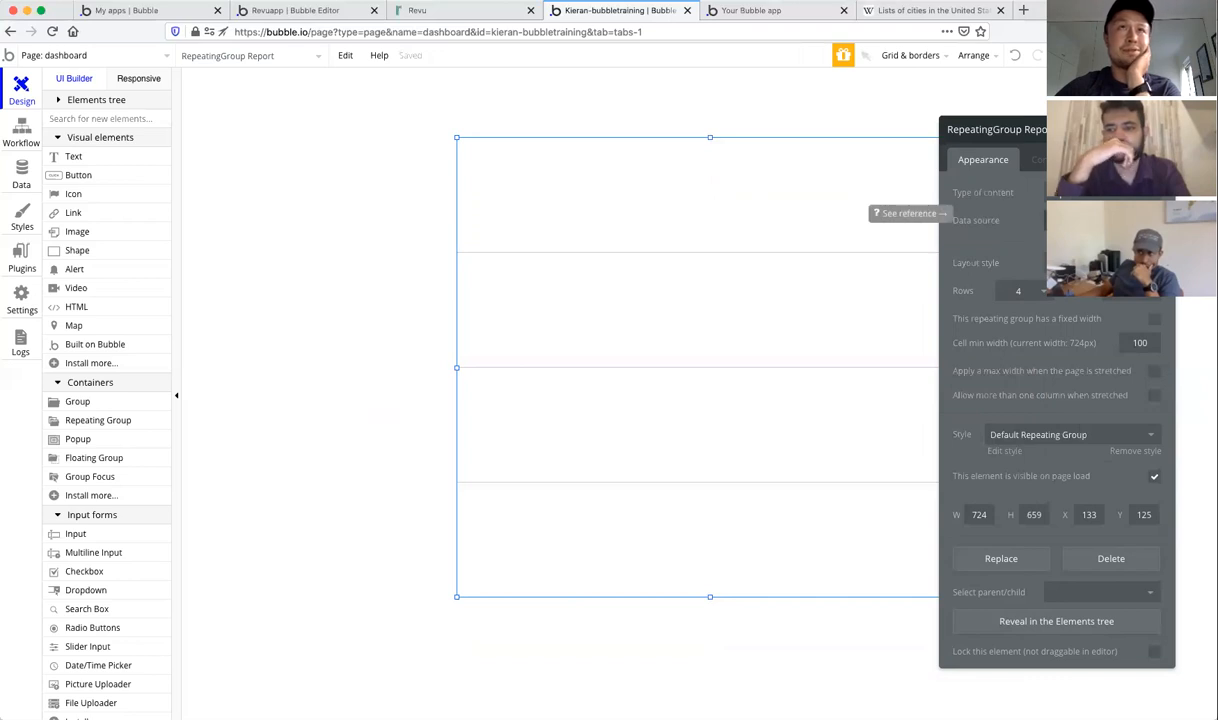
left_click(1090, 220)
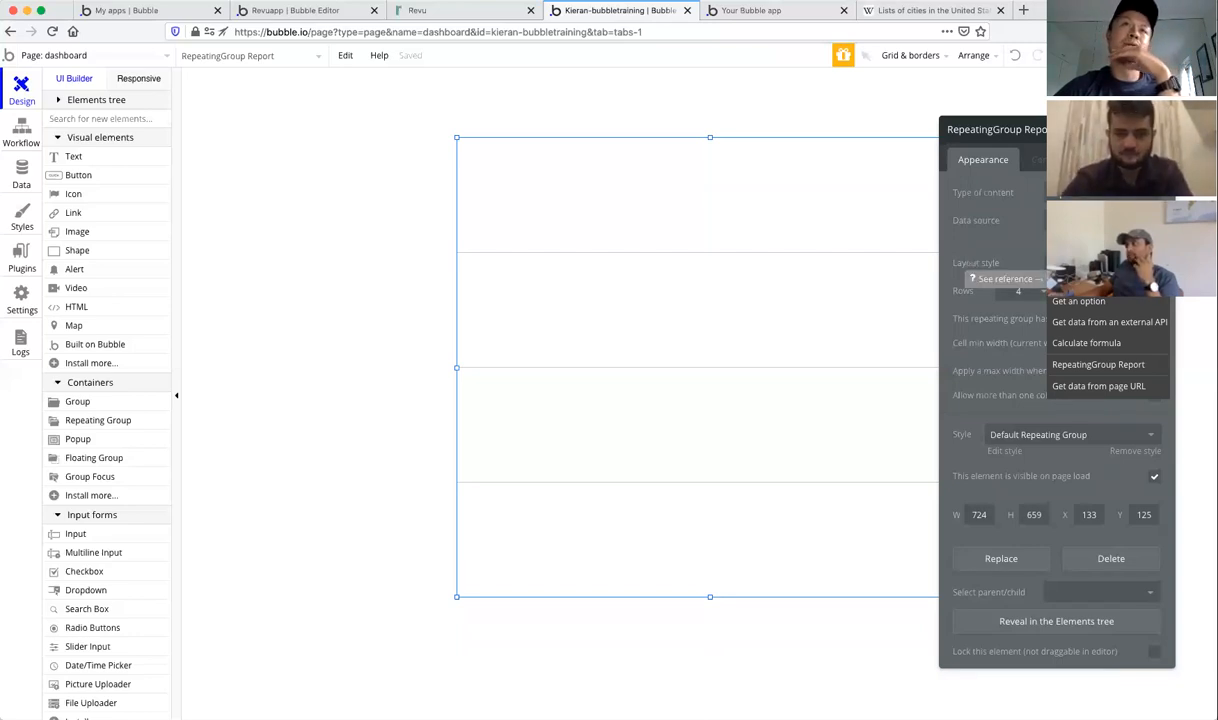
left_click(1080, 280)
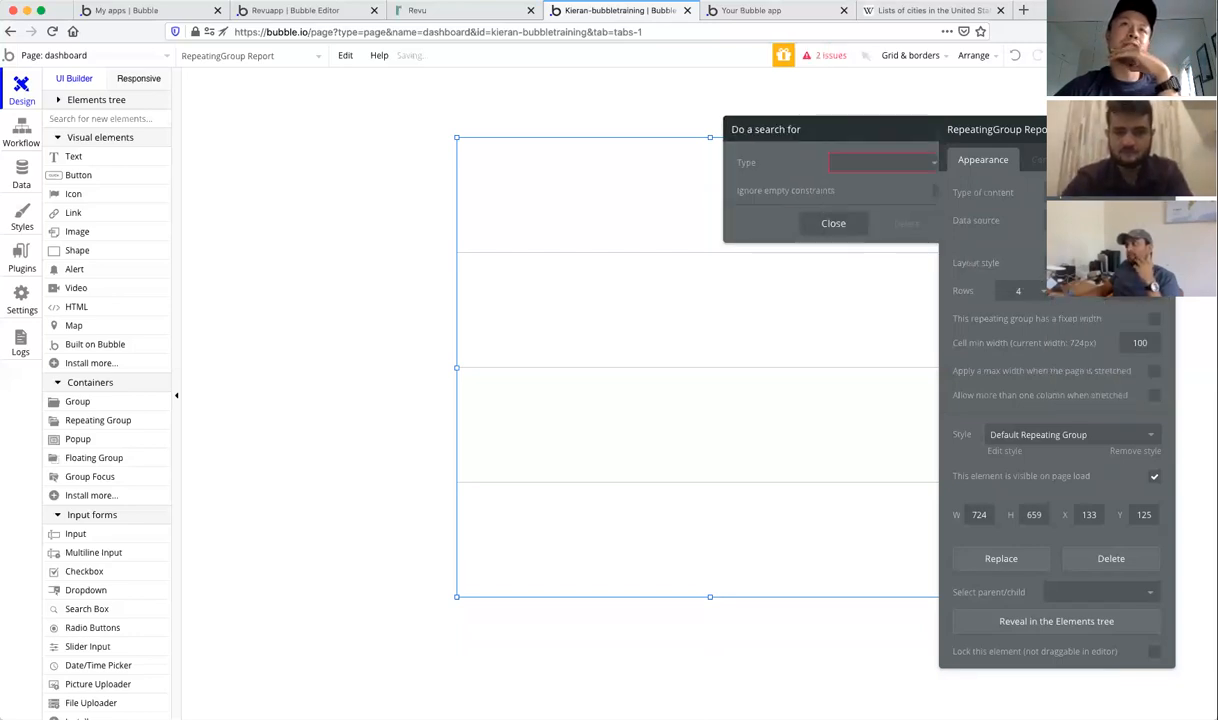
left_click(903, 164)
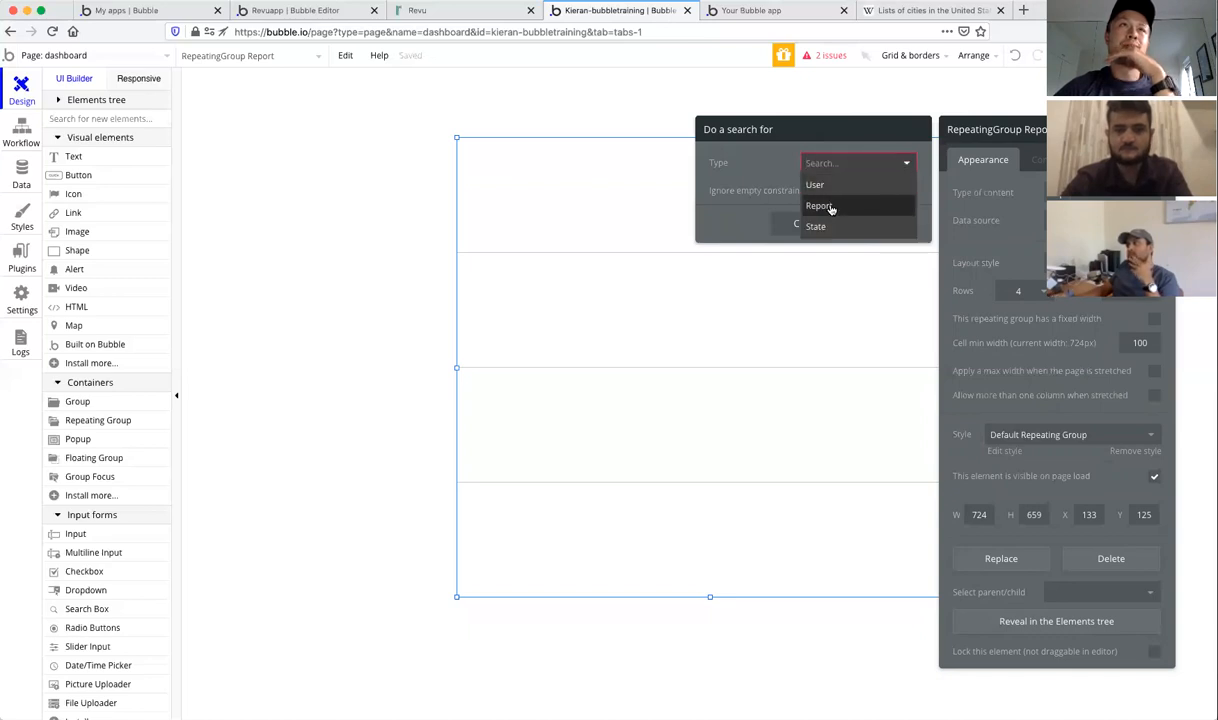
left_click(830, 206)
left_click(796, 199)
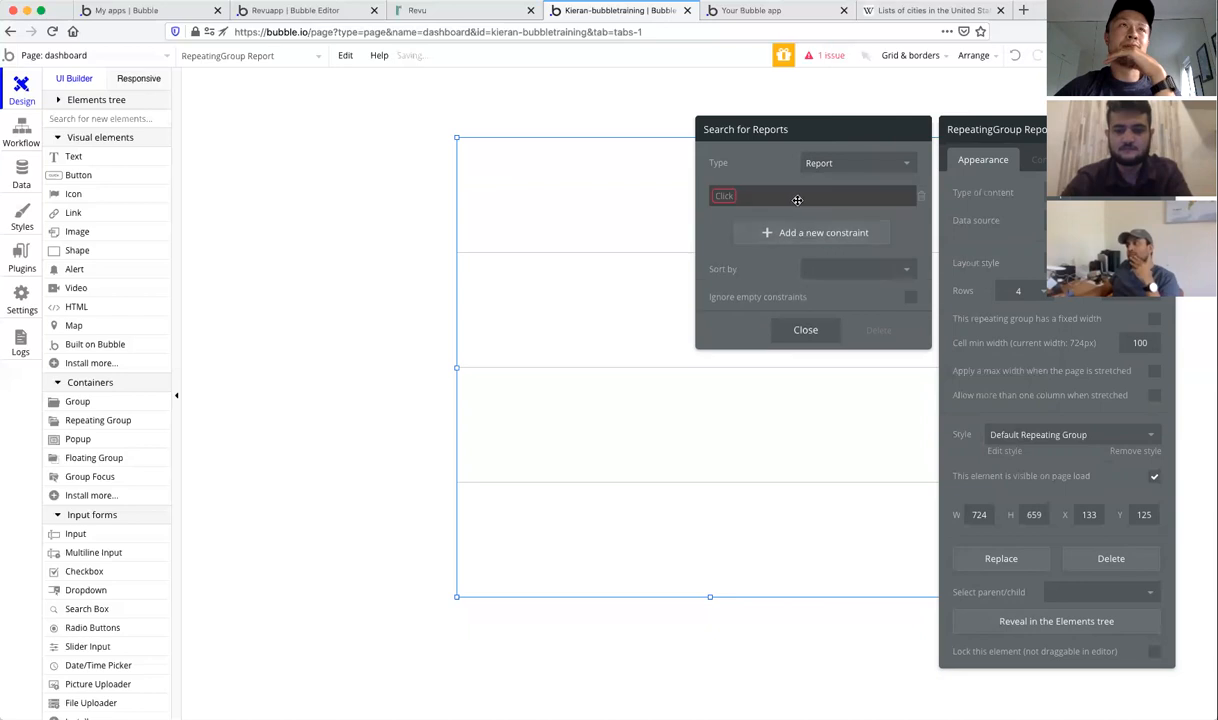
left_click(716, 199)
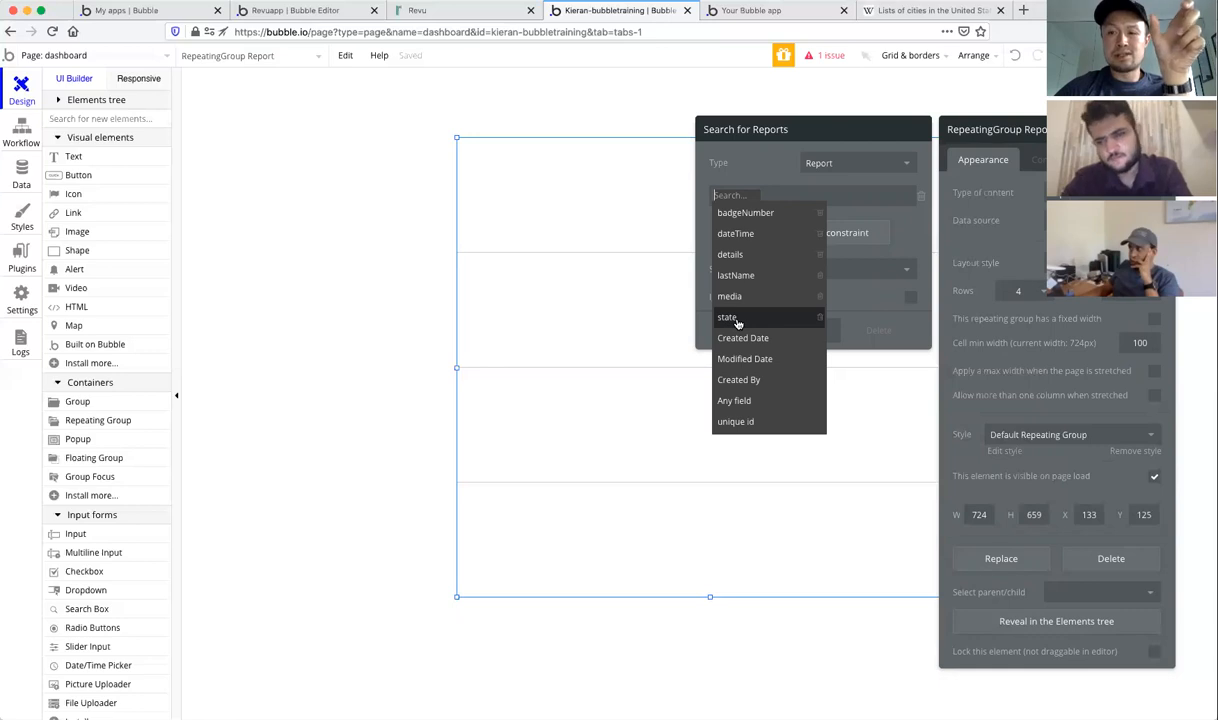
Step: Review the fields of the Report and State data types under Data
left_click(19, 186)
left_click(103, 108)
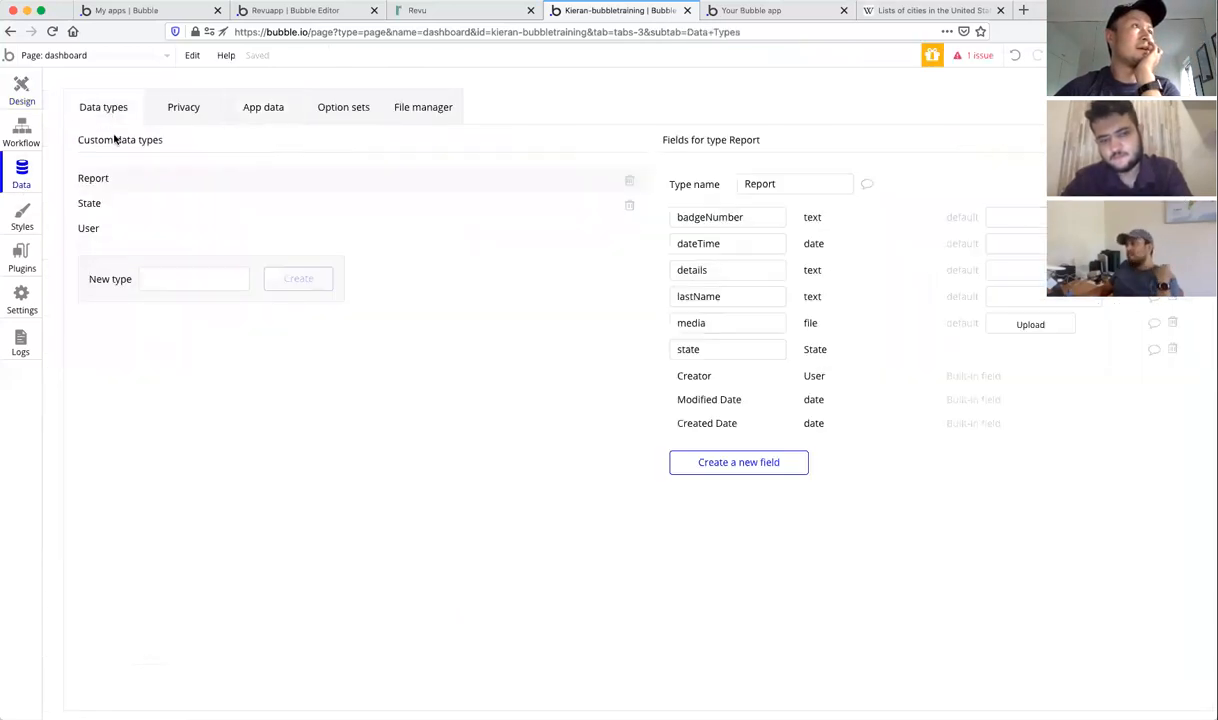
double_click(704, 350)
left_click(815, 351)
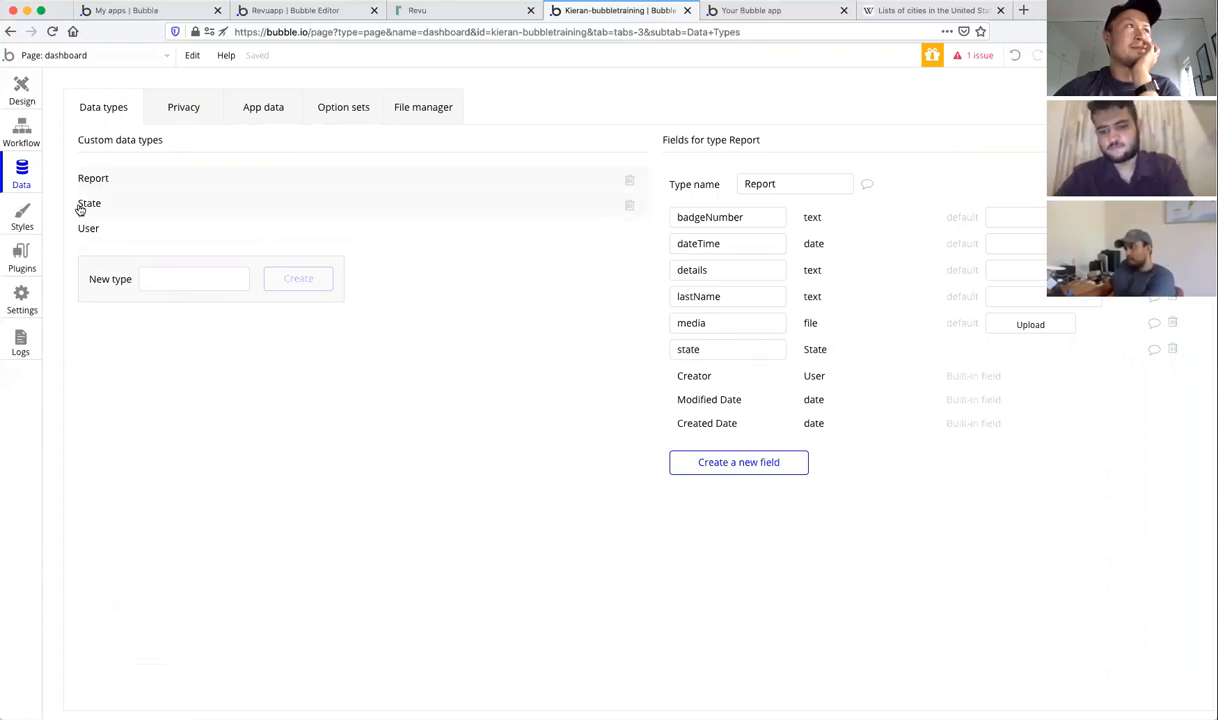
left_click(80, 206)
left_click(81, 181)
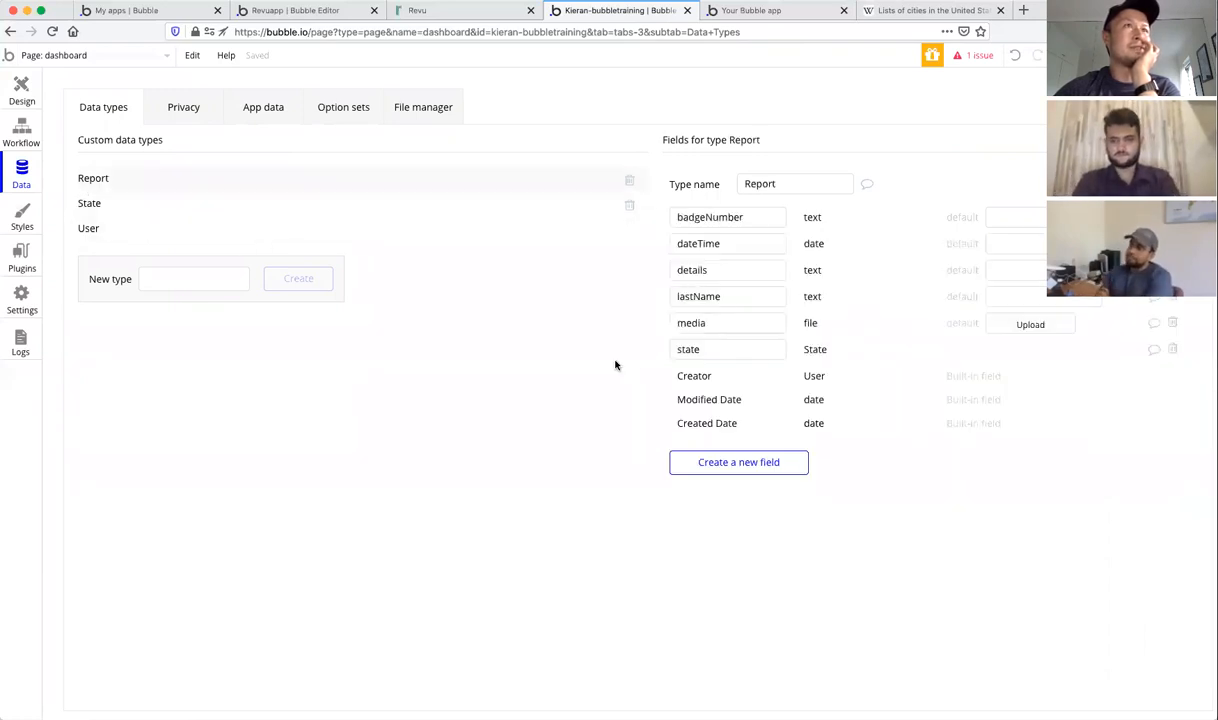
Step: Back in Design, delete the empty search constraint and view the dashboard in the running app
left_click(24, 88)
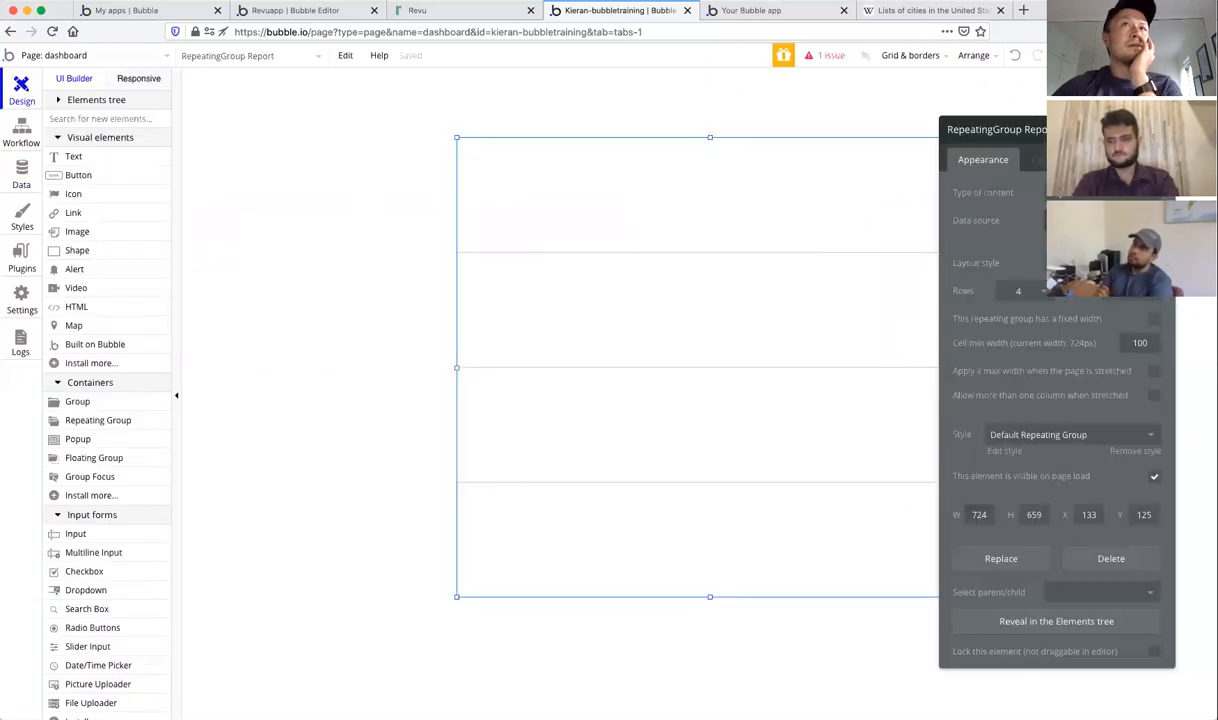
left_click(1085, 220)
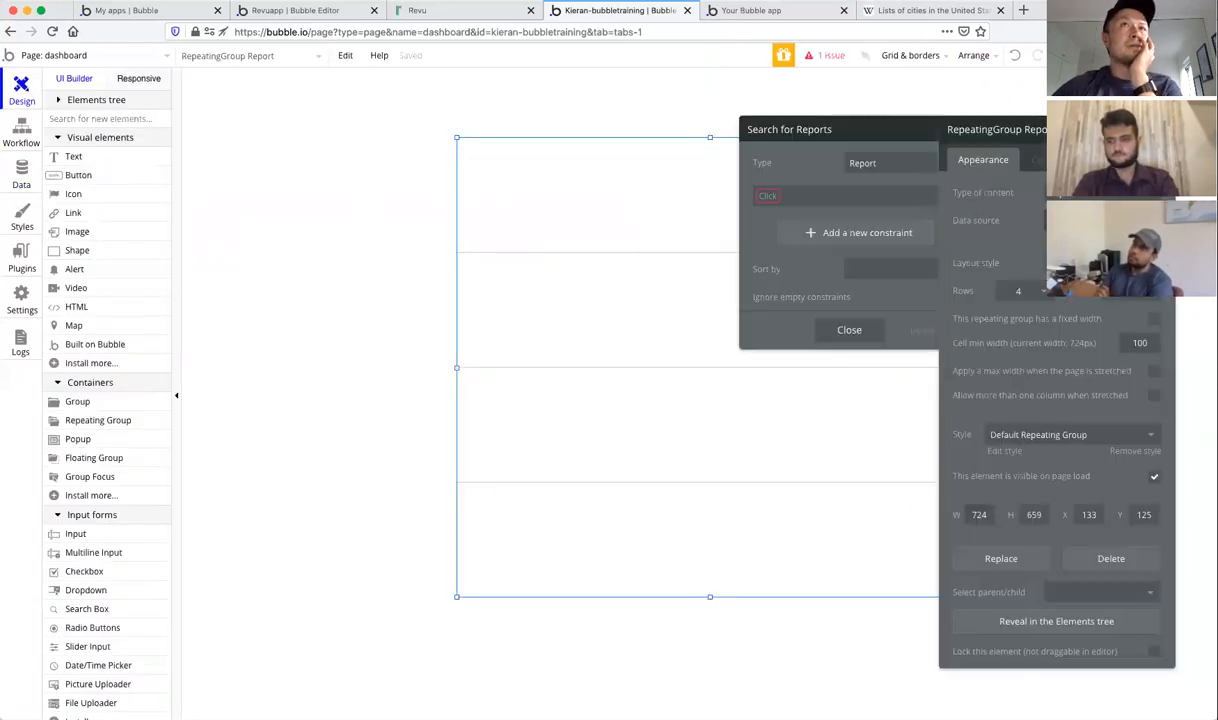
left_click(895, 195)
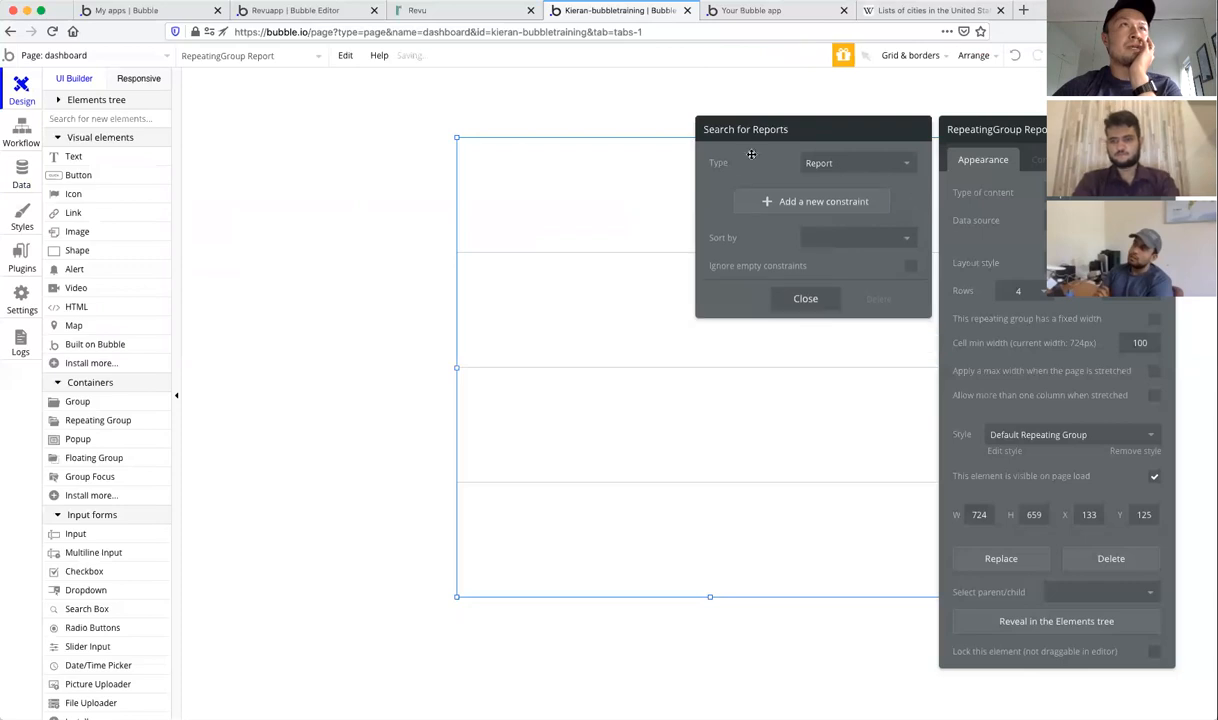
left_click(805, 298)
left_click(1162, 130)
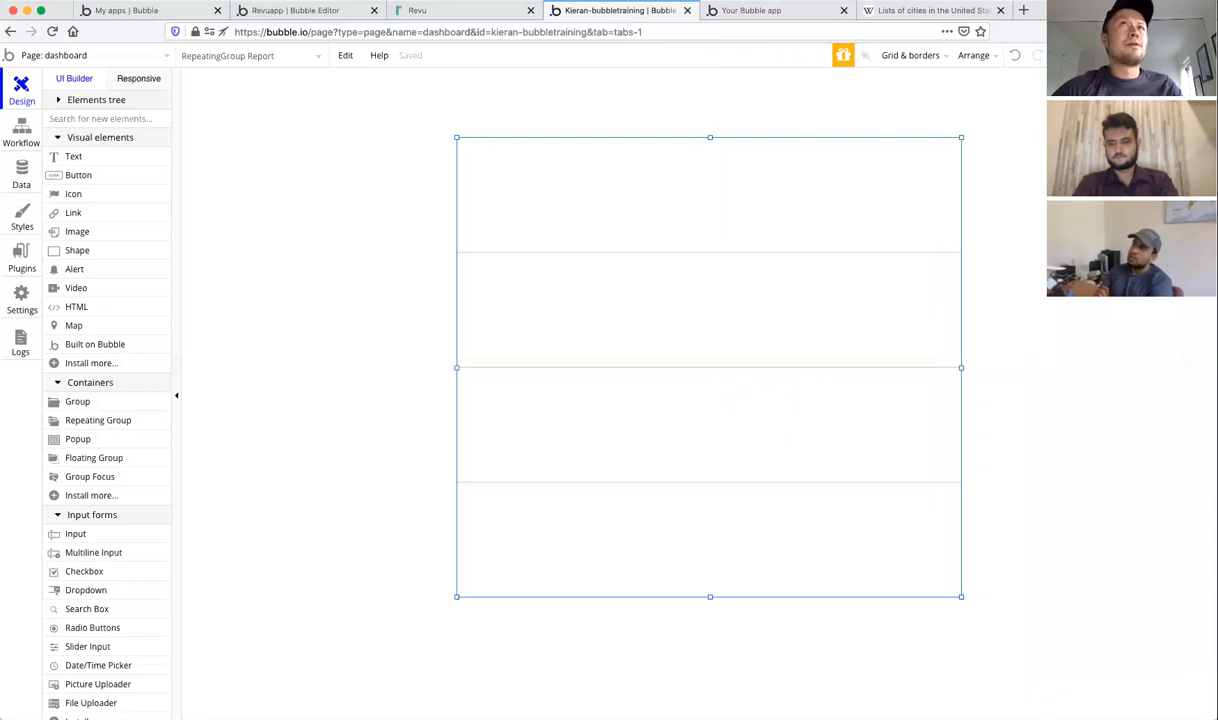
left_click(760, 10)
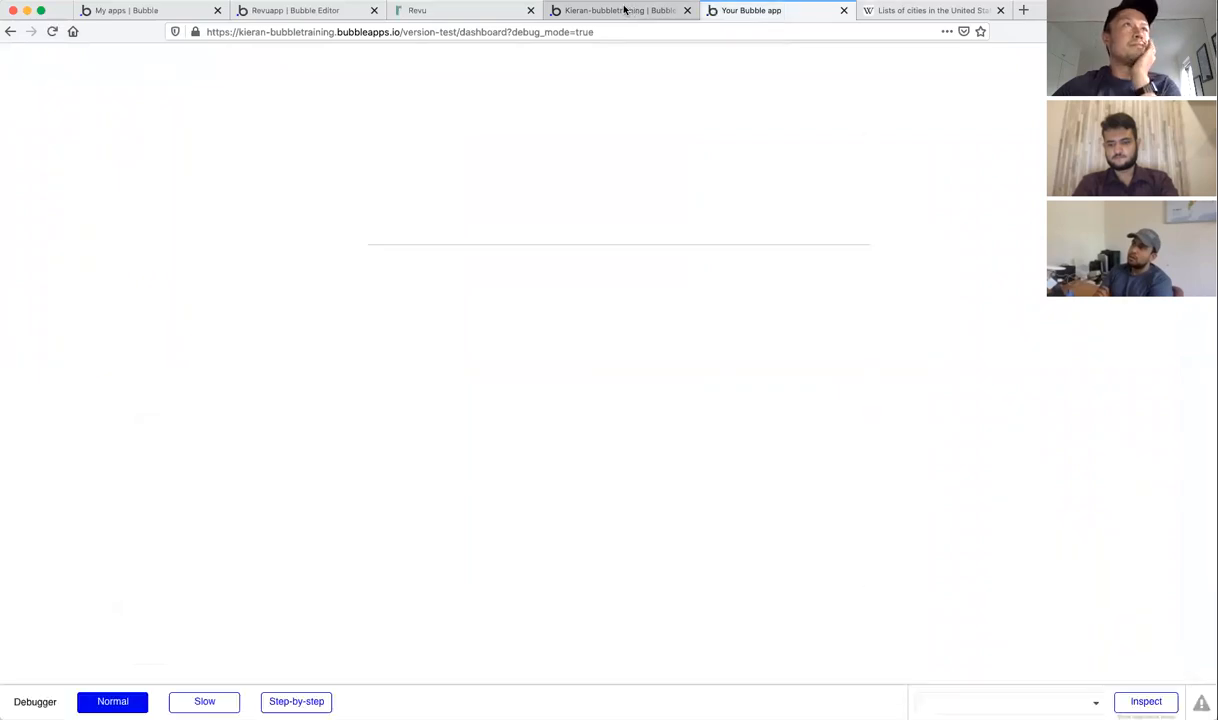
left_click(624, 10)
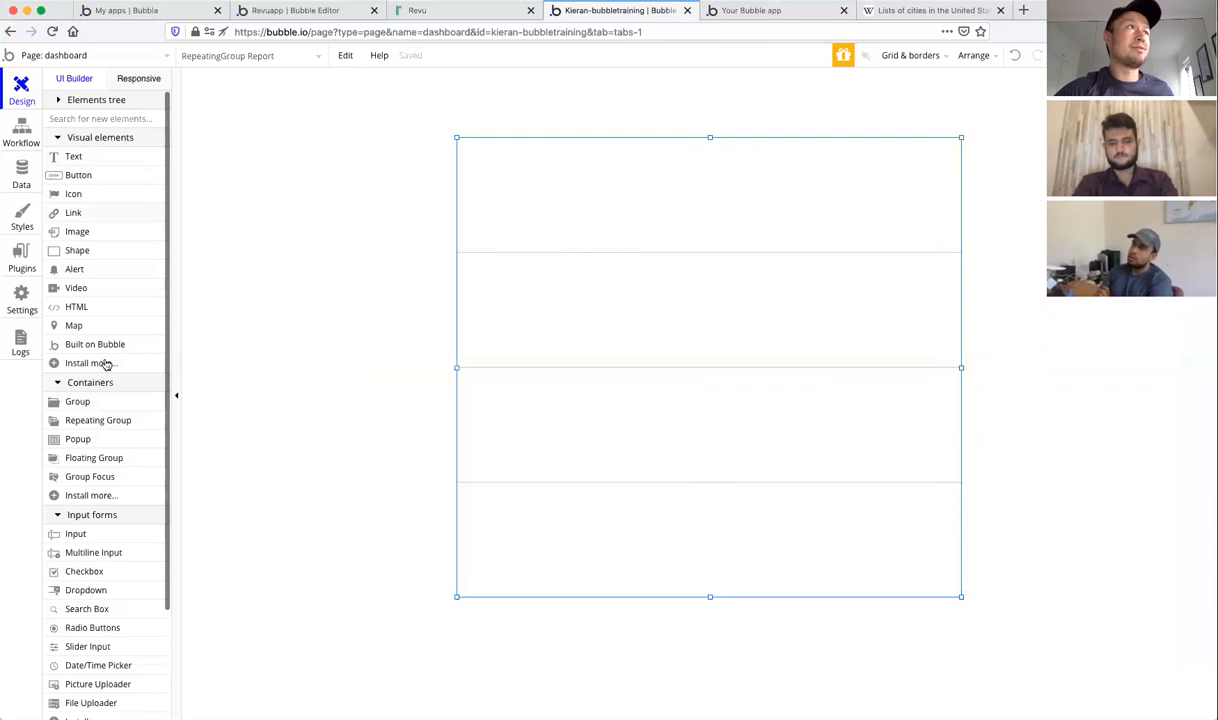
Step: Draw a 'Badge number' text at the first cell's top-left corner and shrink it to fit
left_click(74, 158)
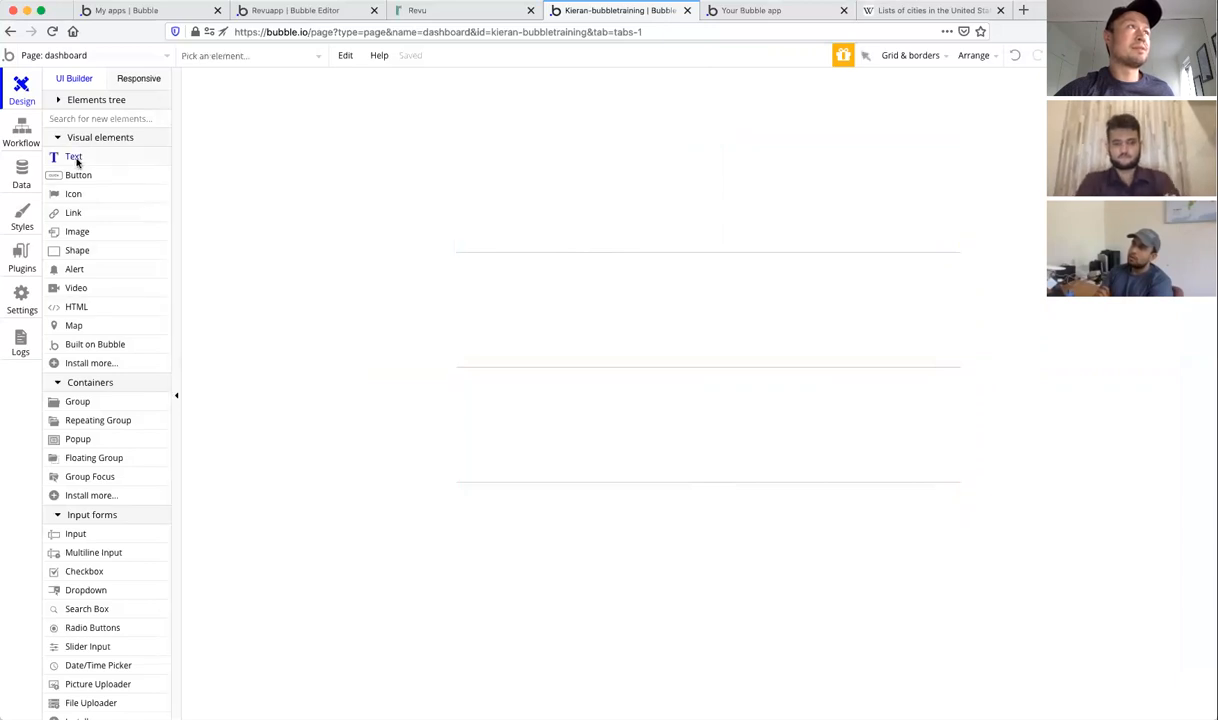
left_click_drag(465, 150, 553, 178)
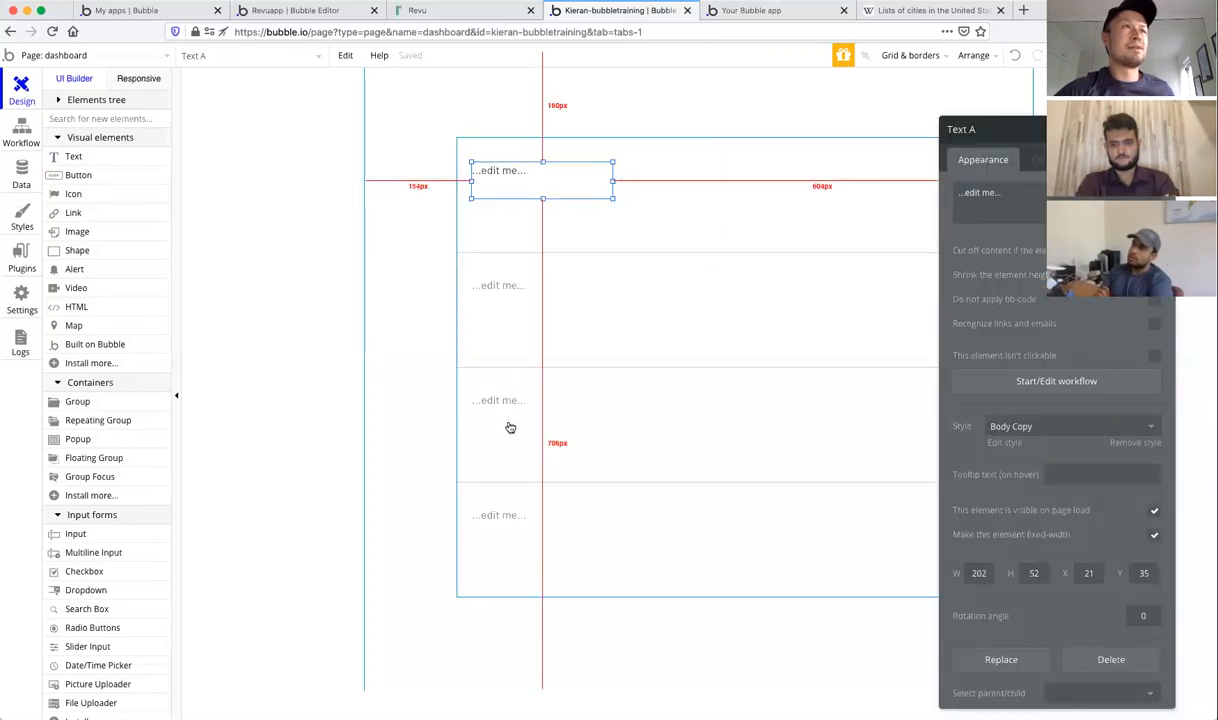
mouse_move(525, 175)
left_mouse_down()
mouse_move(523, 159)
mouse_move(517, 169)
left_mouse_up()
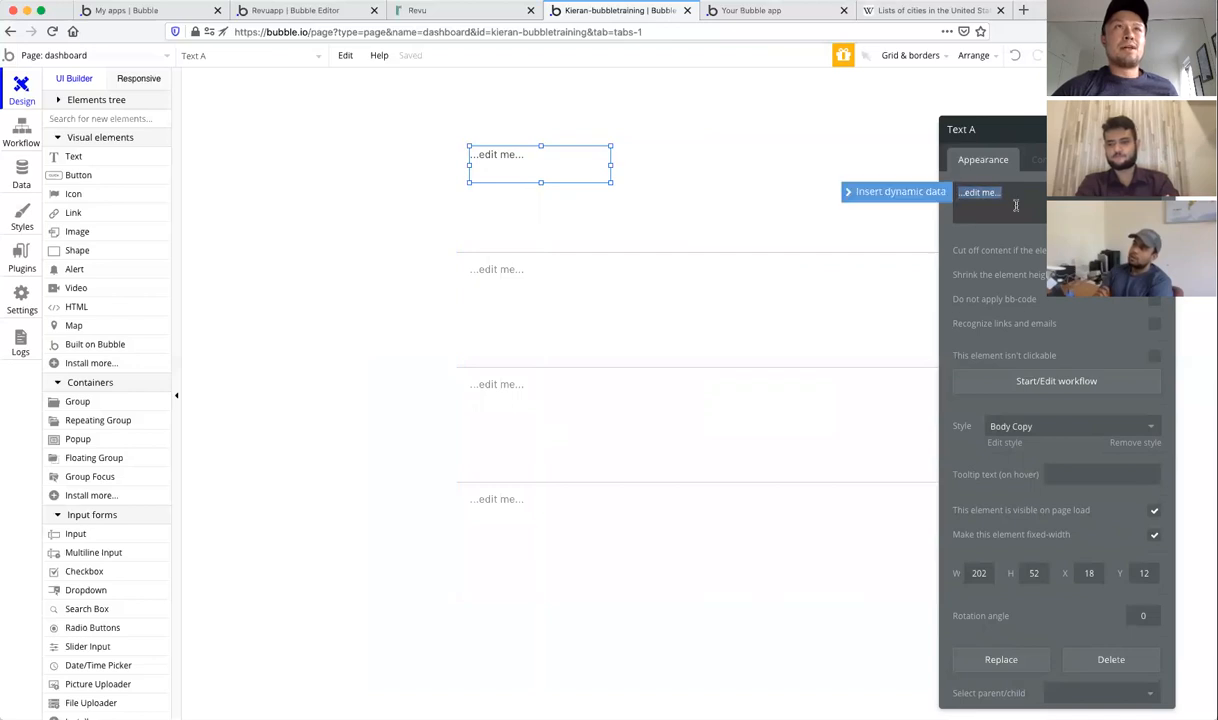
type("Badge number")
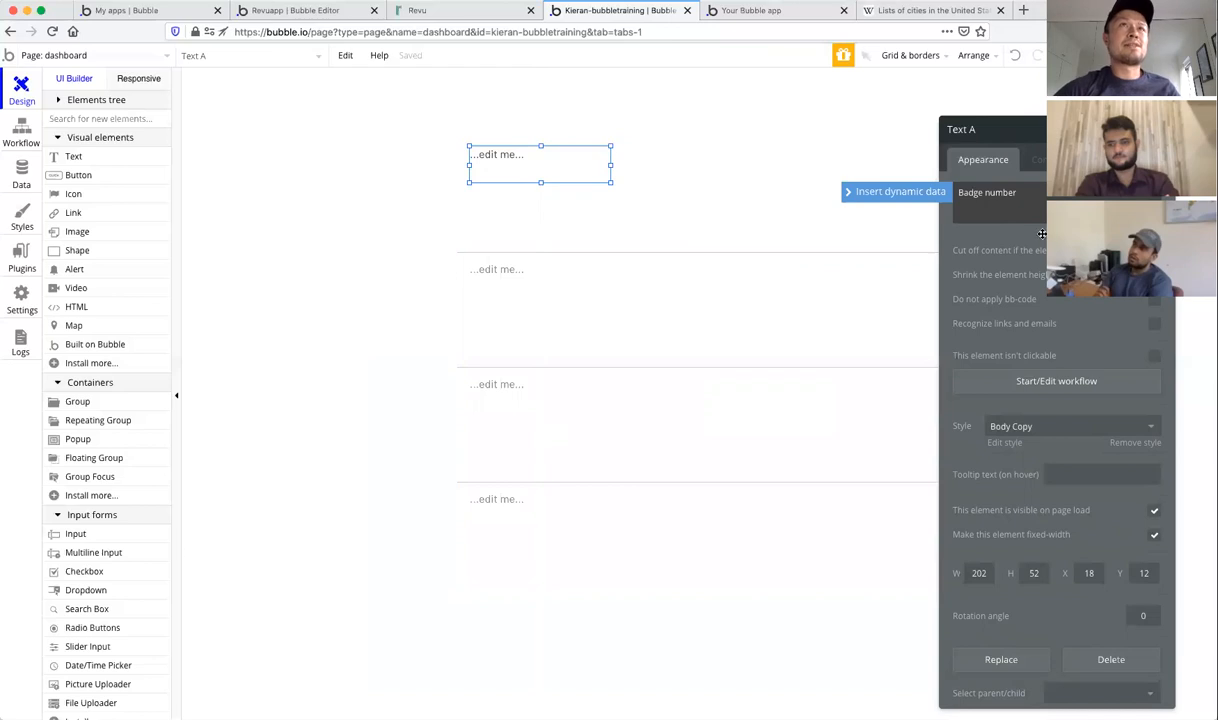
left_click(1043, 235)
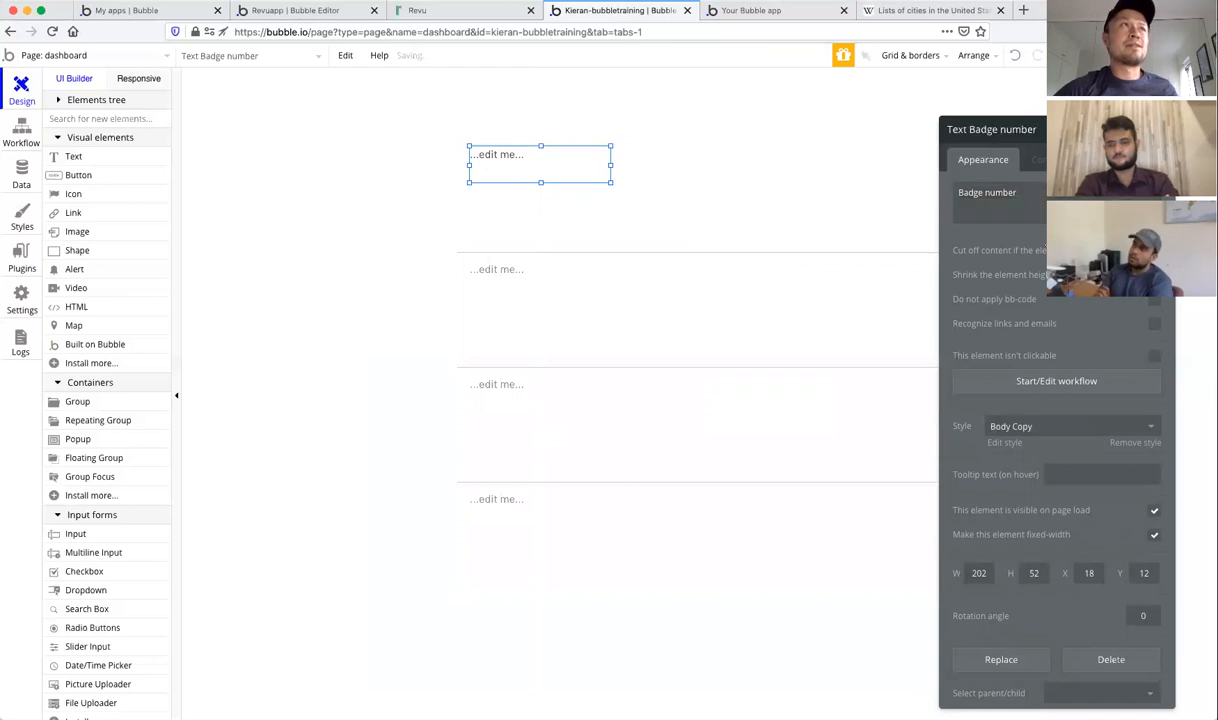
left_click_drag(612, 182, 548, 166)
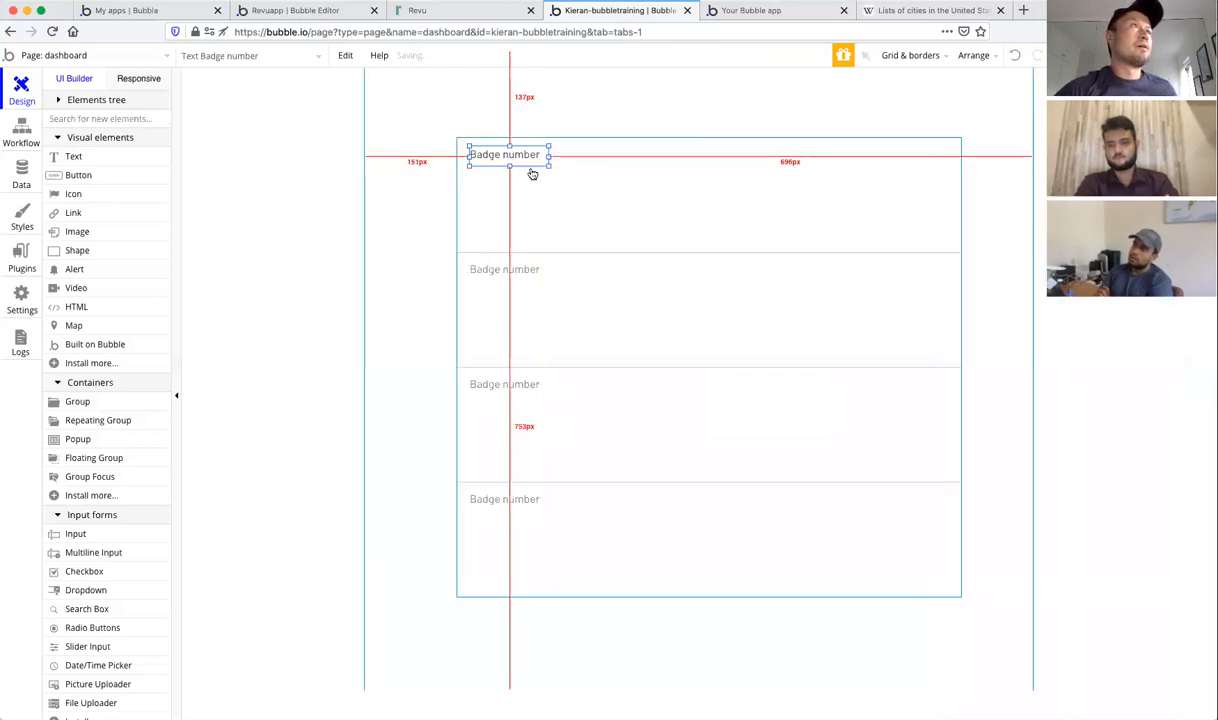
left_click(73, 156)
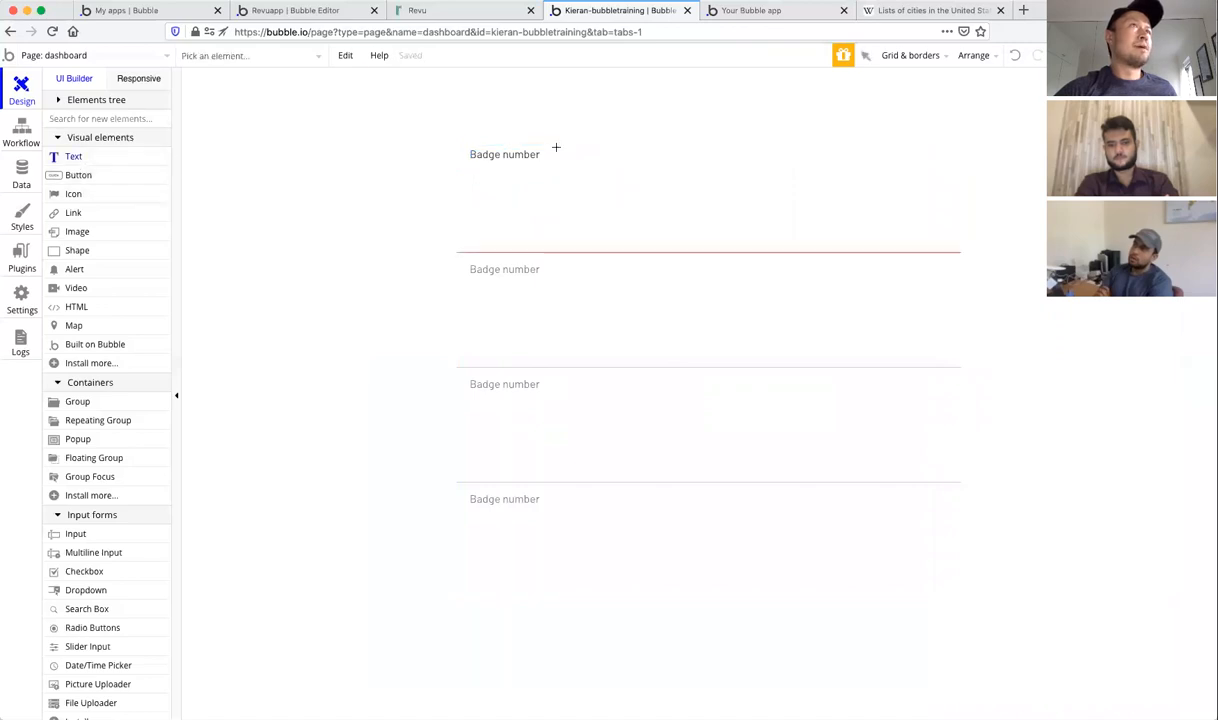
Step: Add a text beside 'Badge number' showing the current cell's Report's badge number, then check the preview
left_click_drag(556, 147, 683, 171)
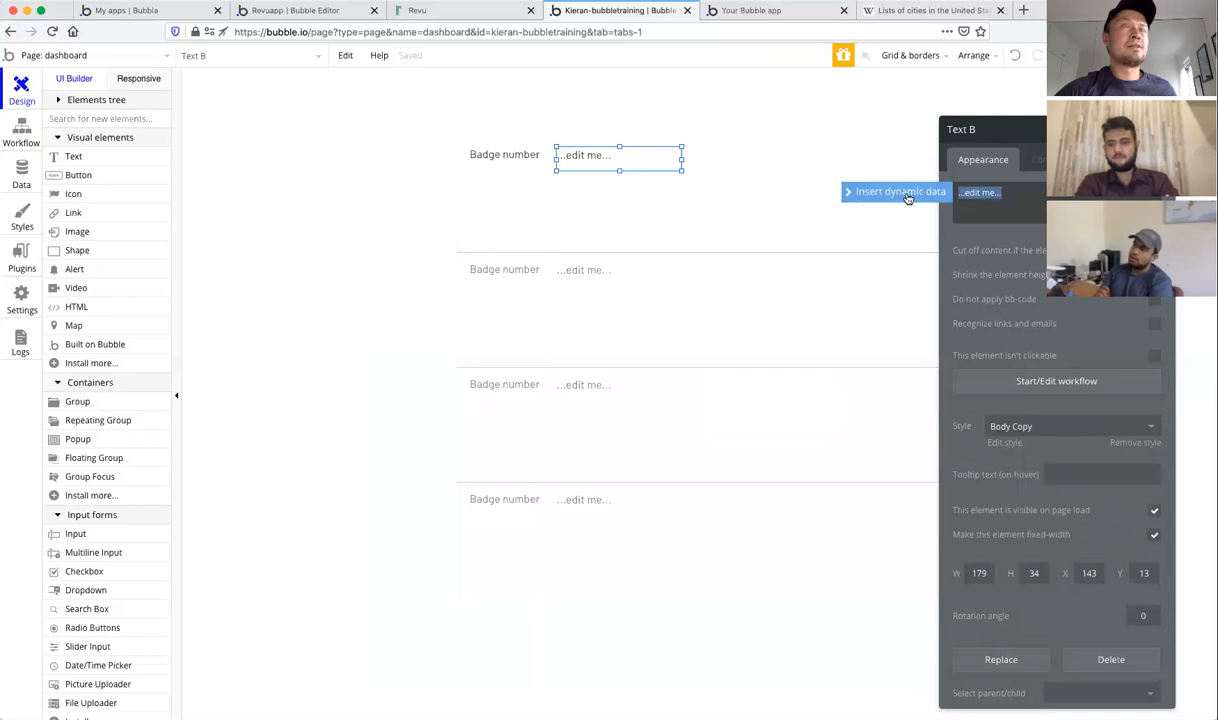
left_click(880, 194)
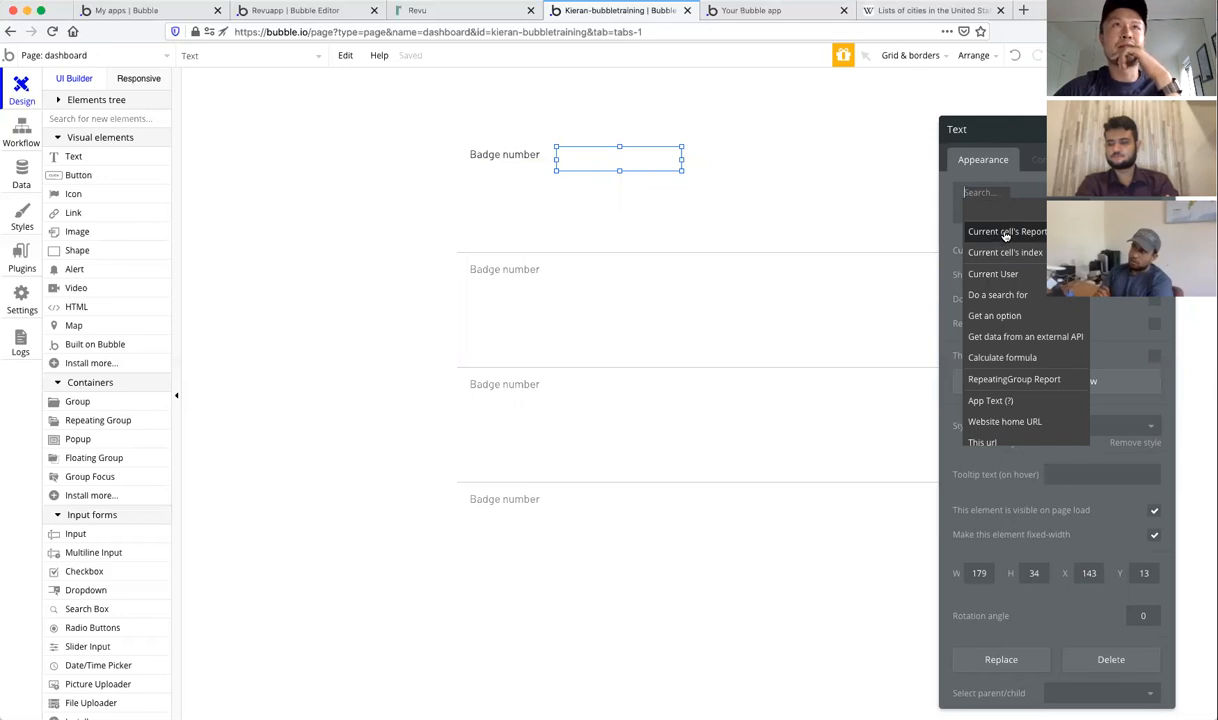
left_click(1006, 233)
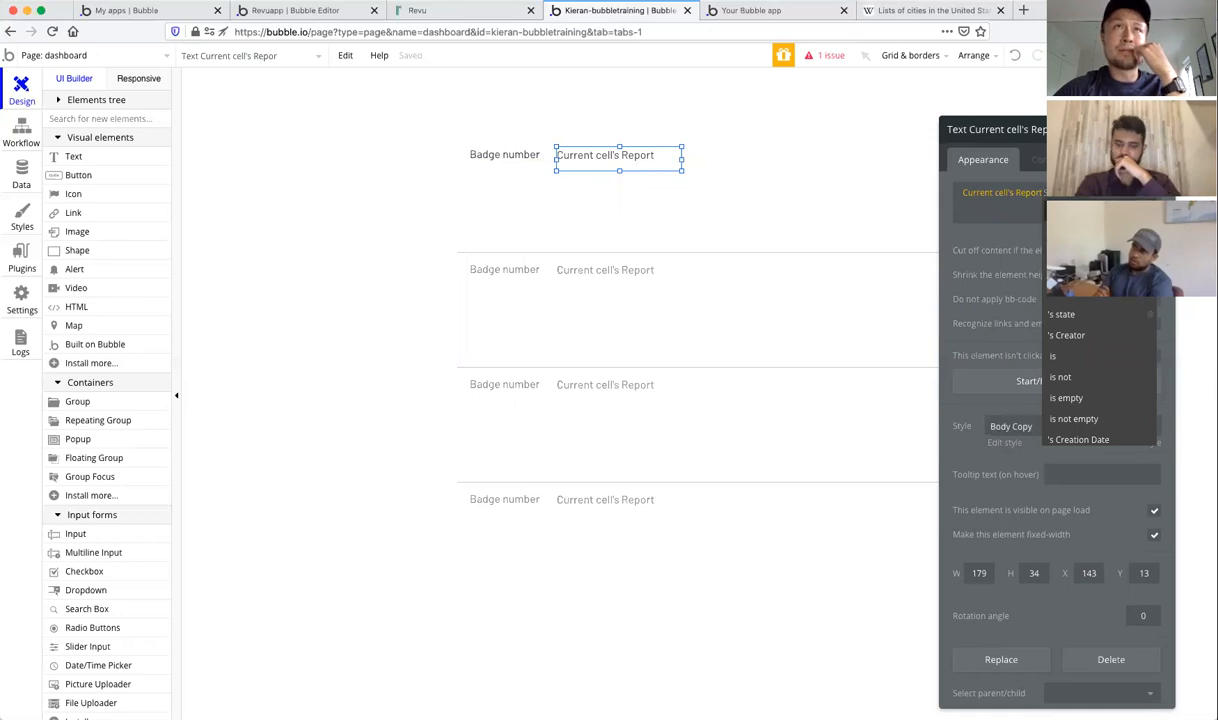
left_click(1082, 211)
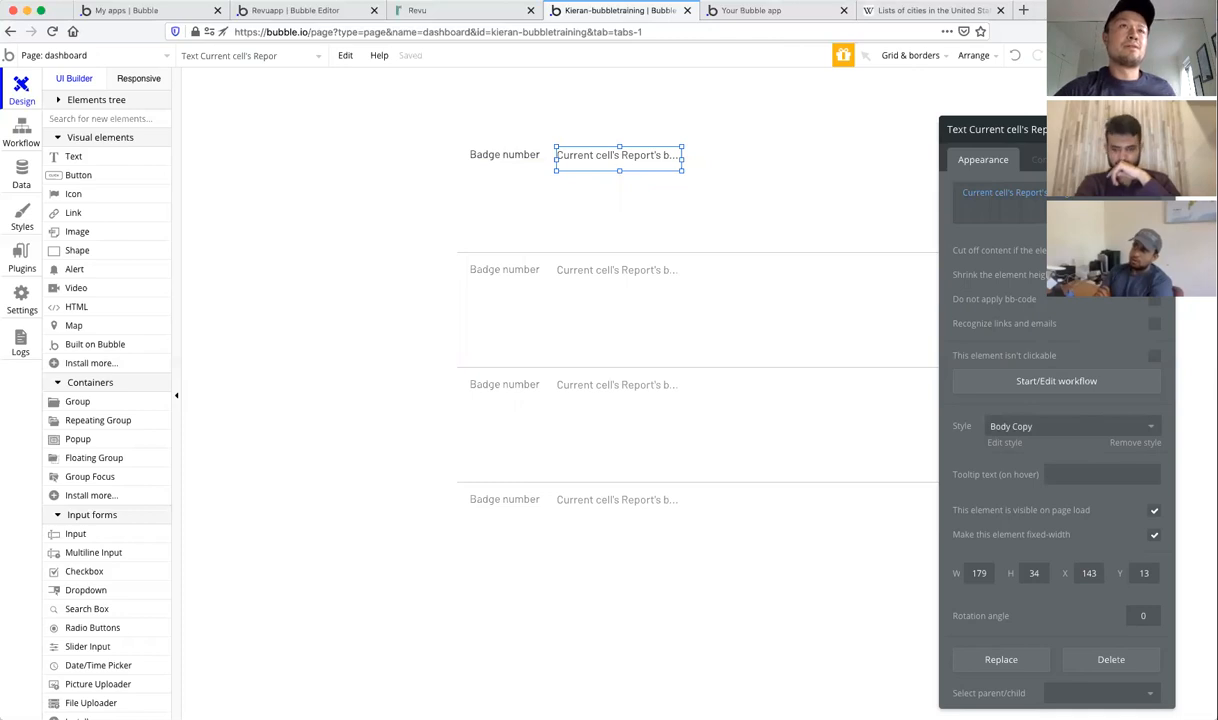
left_click(1161, 130)
left_click(778, 12)
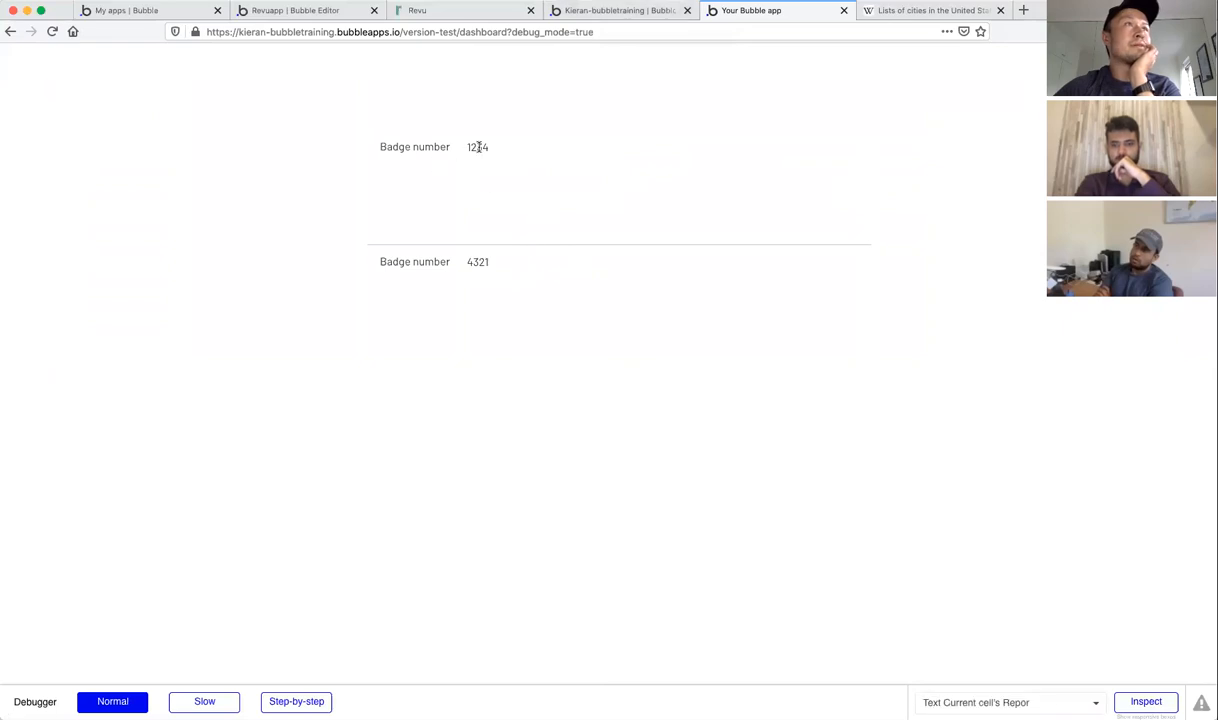
left_click(592, 12)
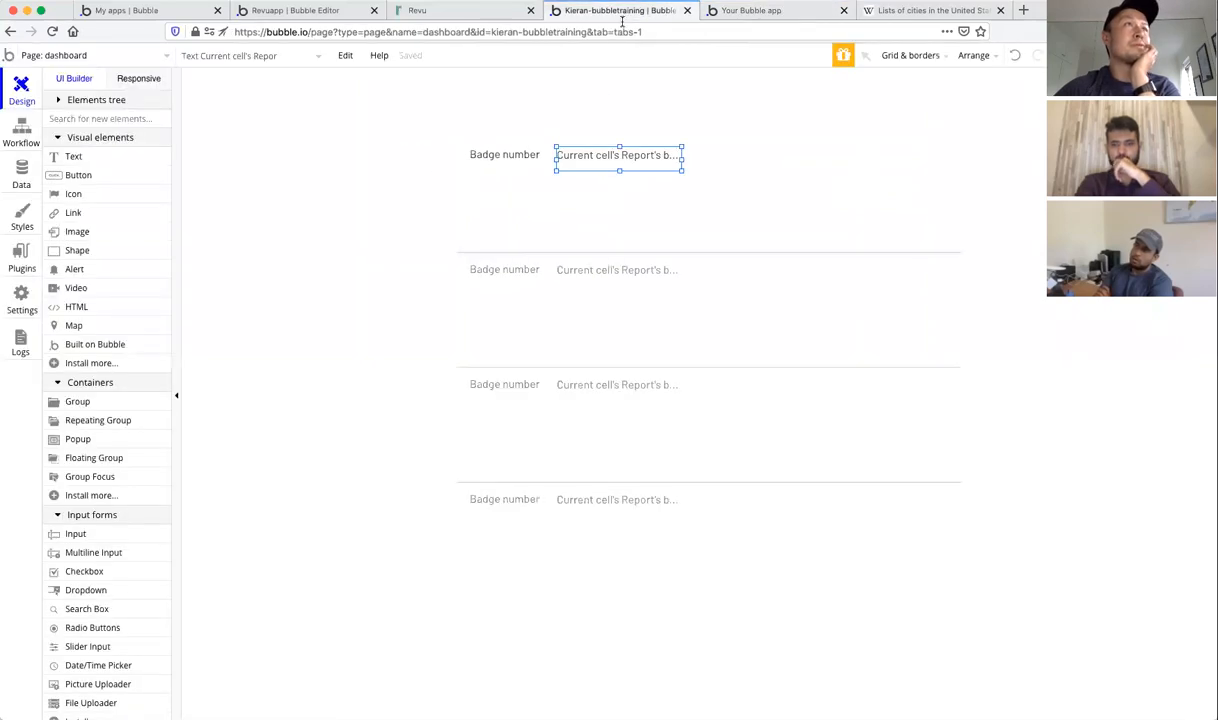
Step: Copy the badge text below itself, showing the Report's lastName prefixed with 'Last name:'
left_click(605, 156)
left_click_drag(617, 158, 622, 187)
double_click(622, 186)
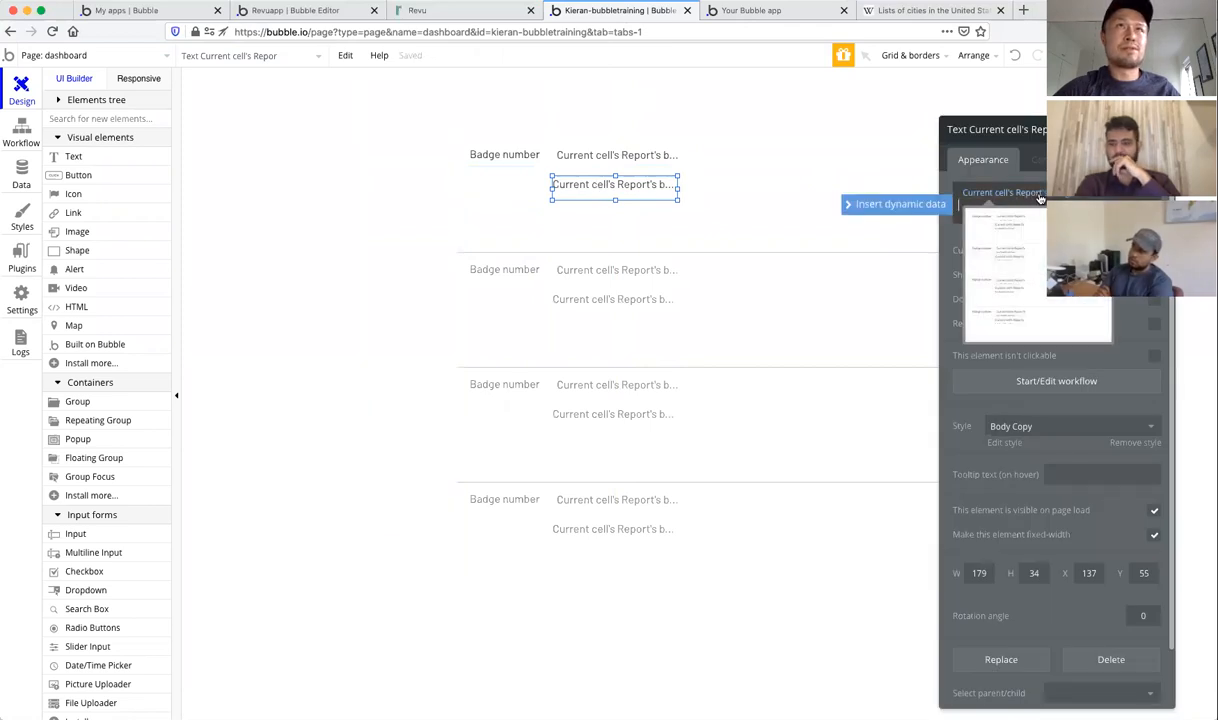
left_click(1072, 193)
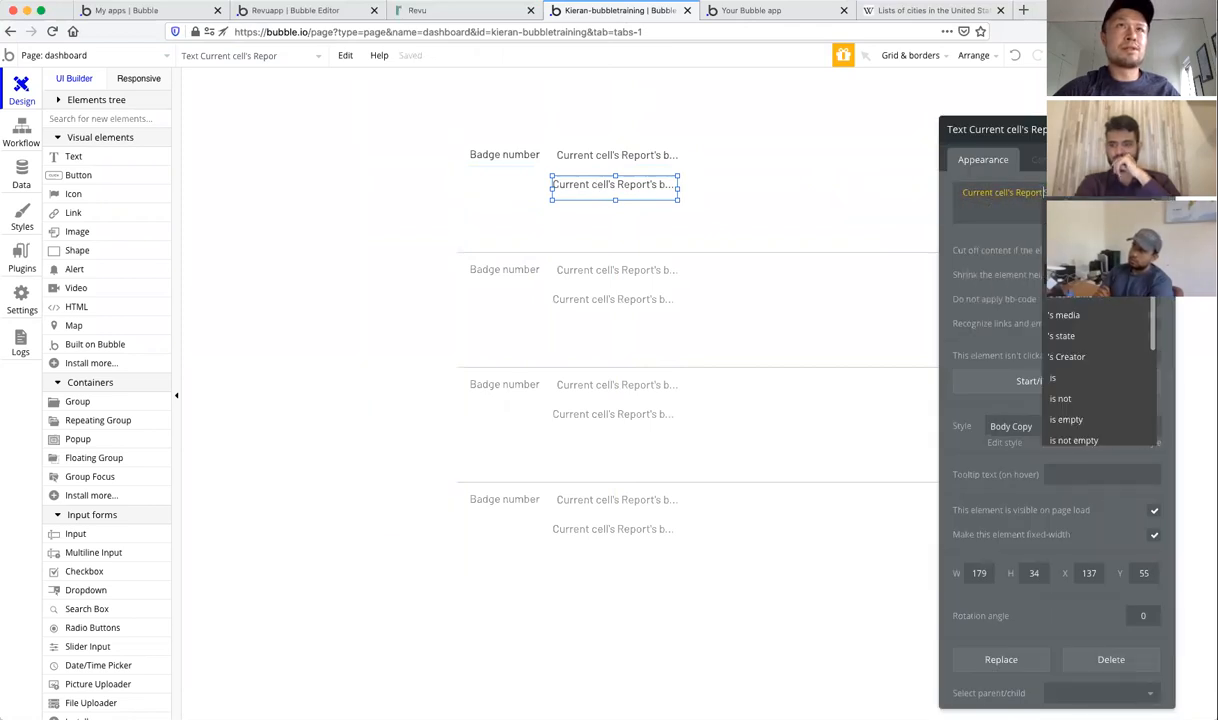
left_click(1072, 293)
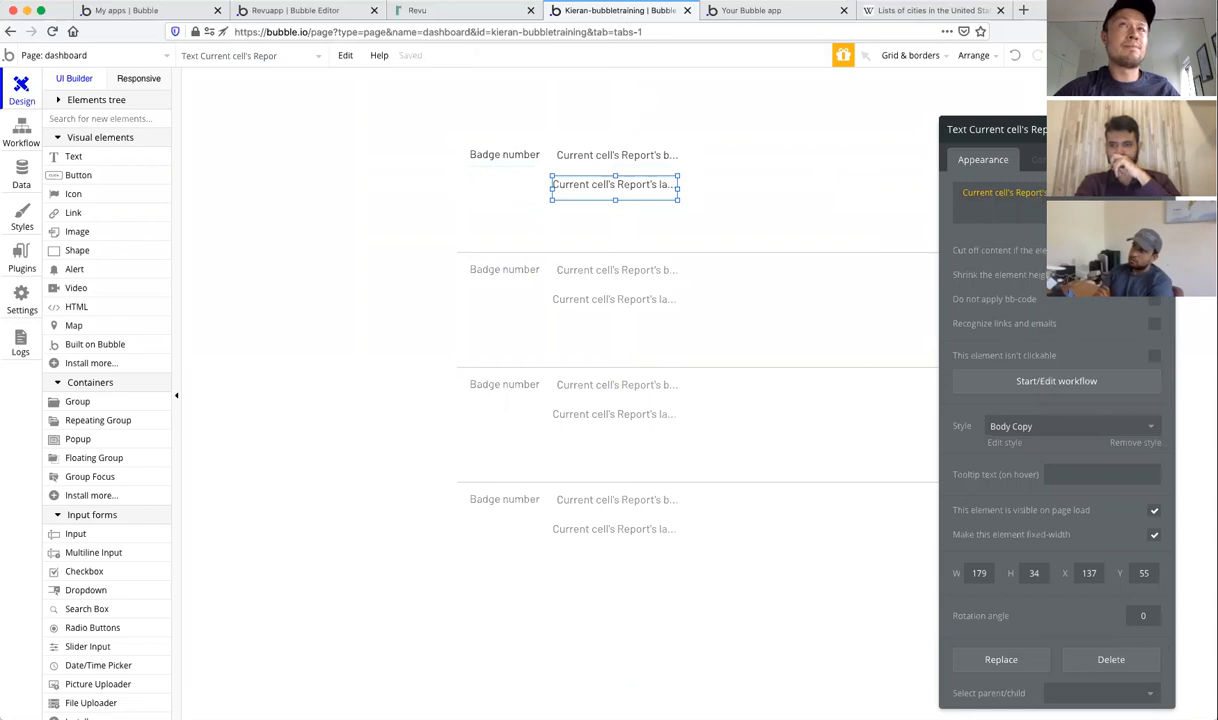
left_click(1072, 130)
left_click(1038, 207)
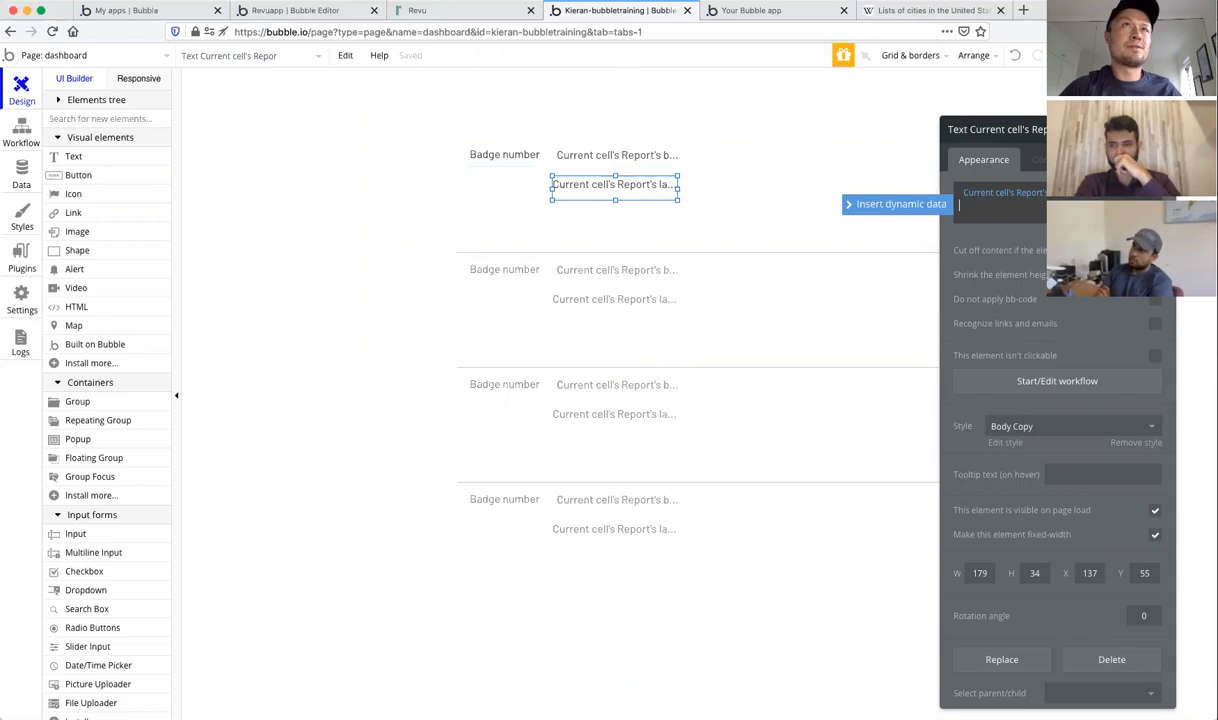
left_click(957, 195)
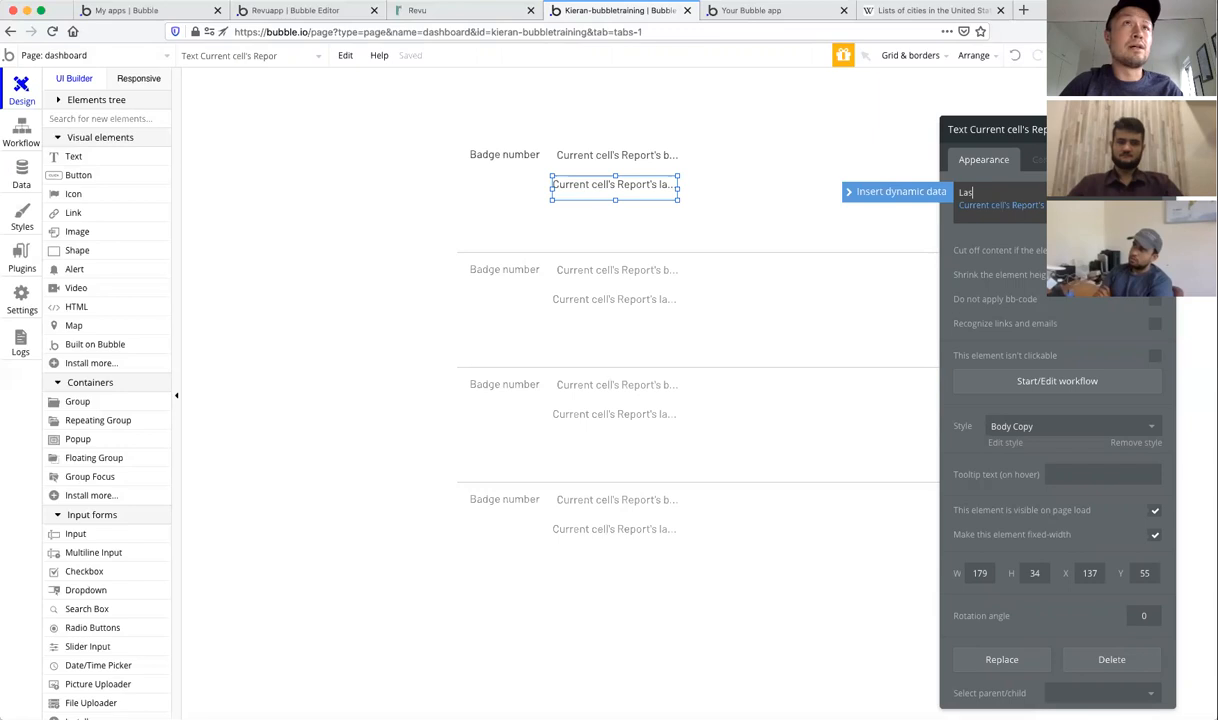
left_click(1028, 235)
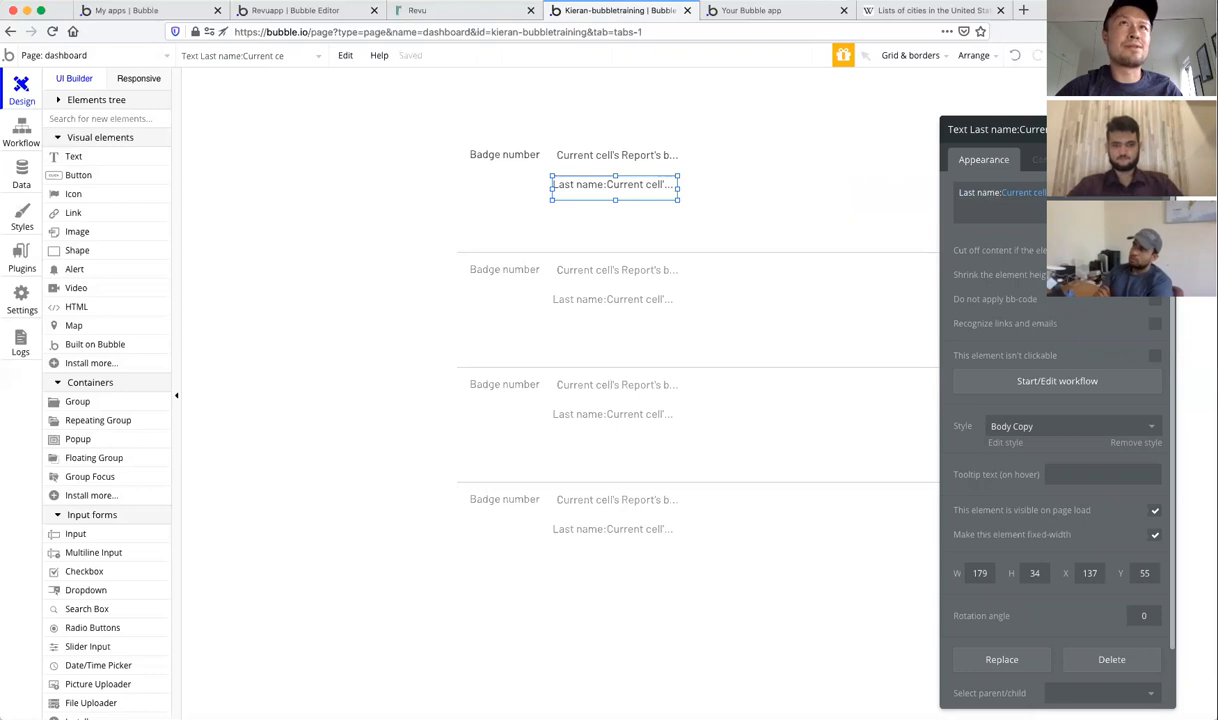
Step: Bold the 'Last name:' label, widen the text, and check it in the preview
left_click(1132, 230)
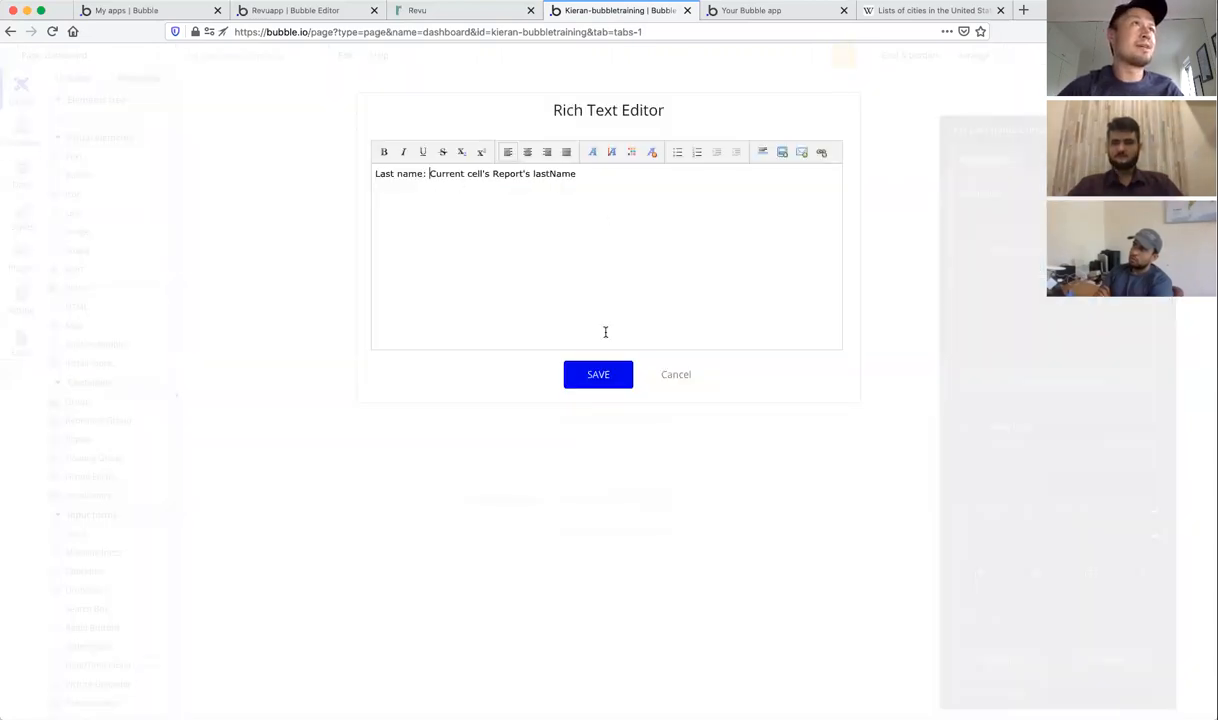
left_click(598, 374)
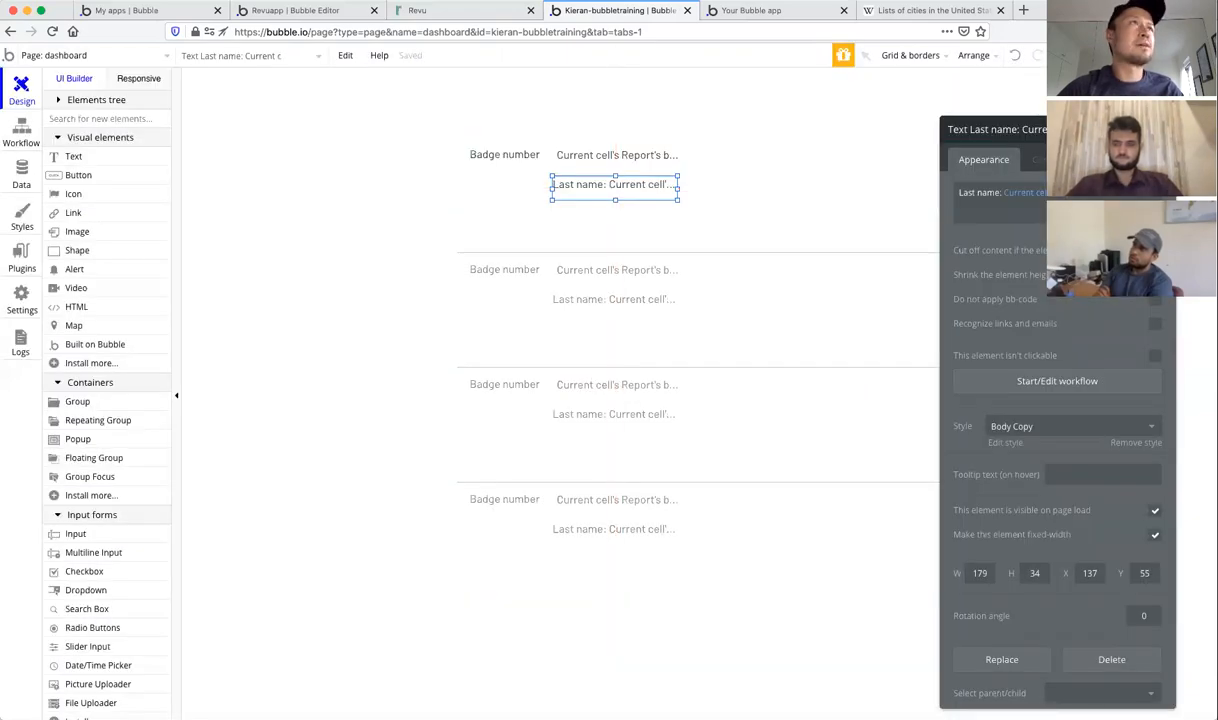
left_click(1130, 229)
mouse_move(426, 173)
left_mouse_down()
mouse_move(369, 166)
mouse_move(438, 167)
left_mouse_up()
key("super+z")
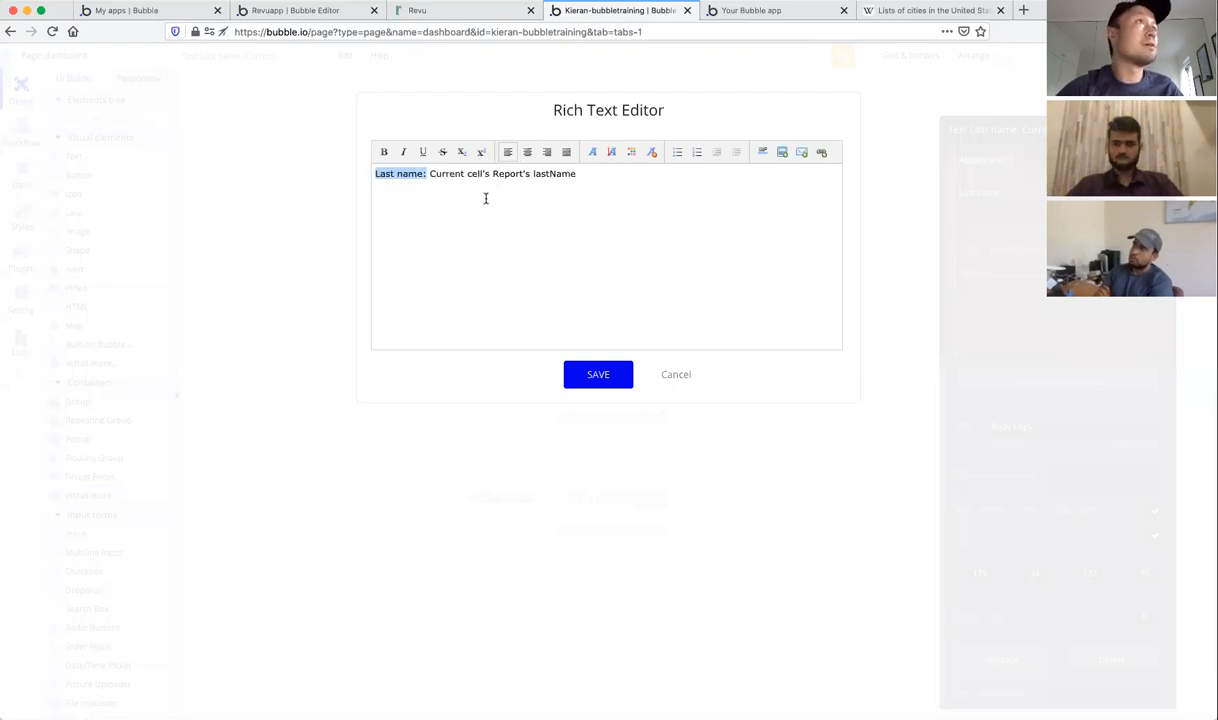
left_click(384, 152)
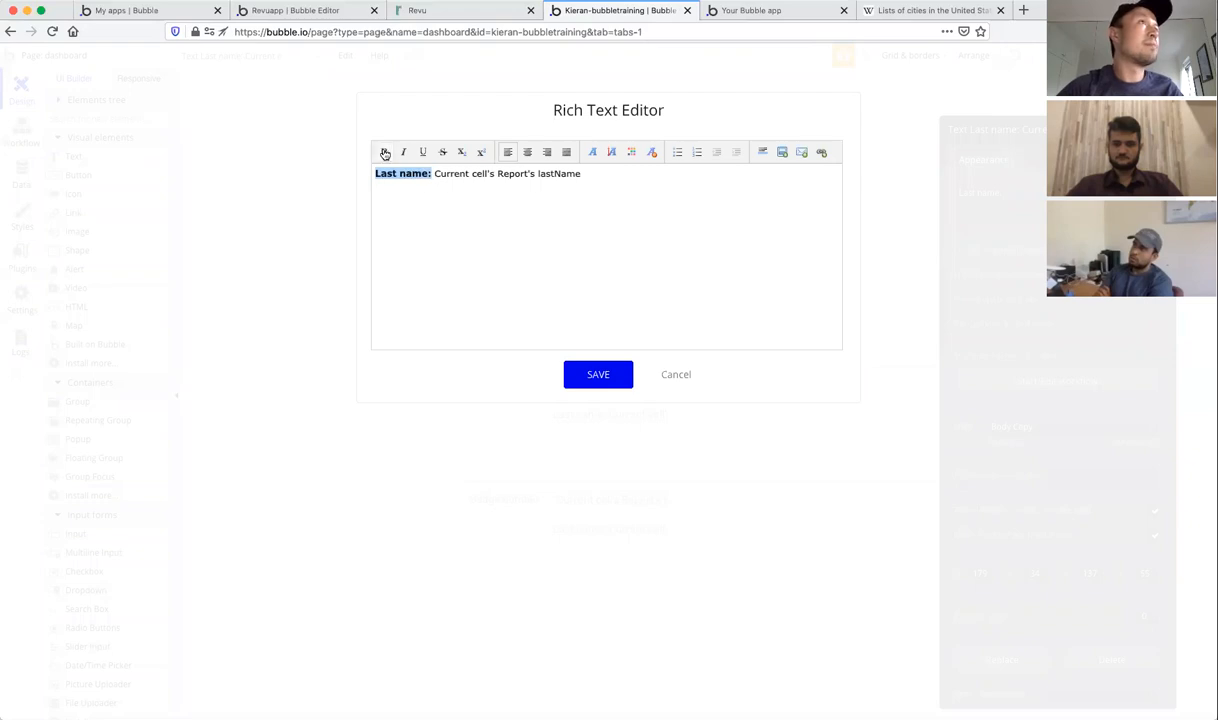
left_click(590, 377)
mouse_move(679, 188)
left_mouse_down()
mouse_move(748, 185)
mouse_move(674, 185)
mouse_move(700, 187)
left_mouse_up()
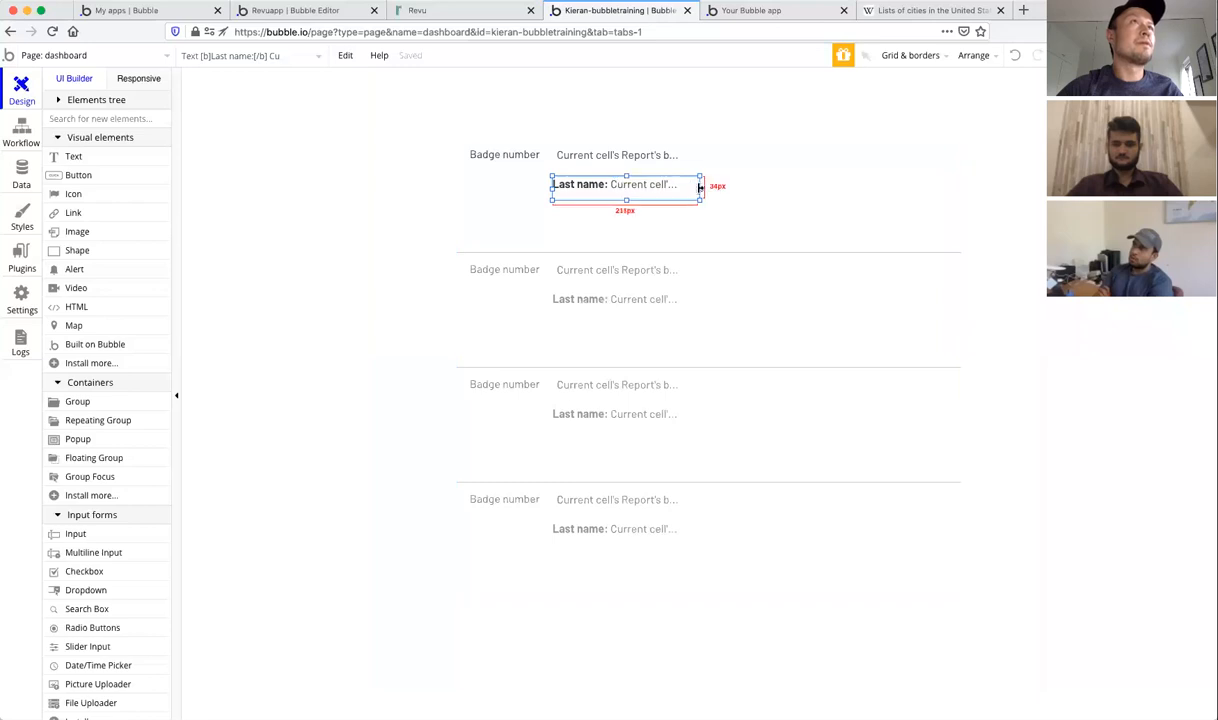
left_click(753, 12)
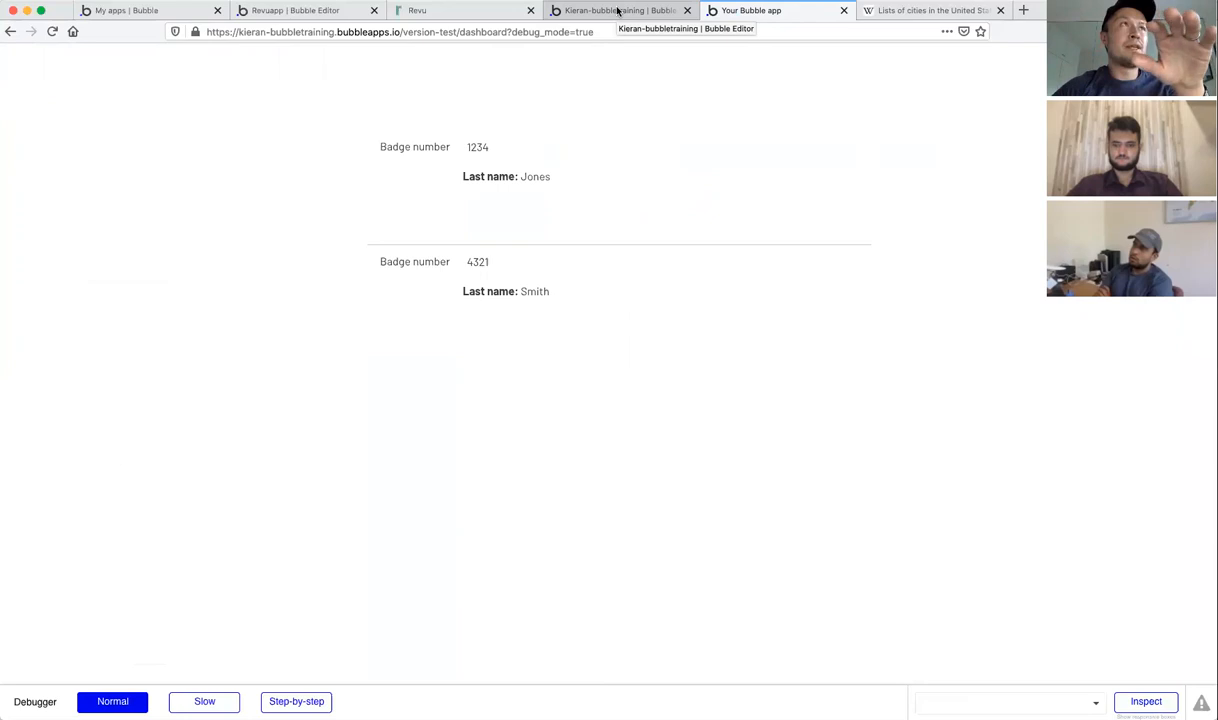
left_click(617, 10)
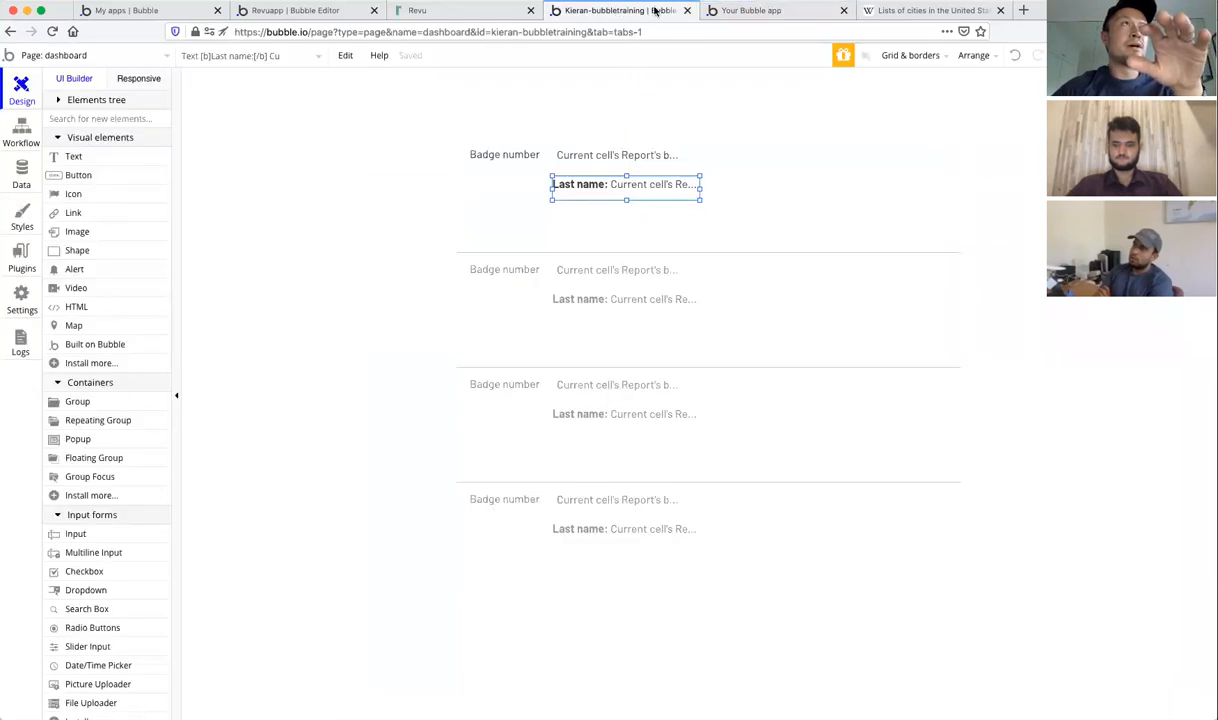
Step: Add an image in the first cell showing the current cell's Report's media, and enlarge it
left_click(468, 11)
left_click(588, 12)
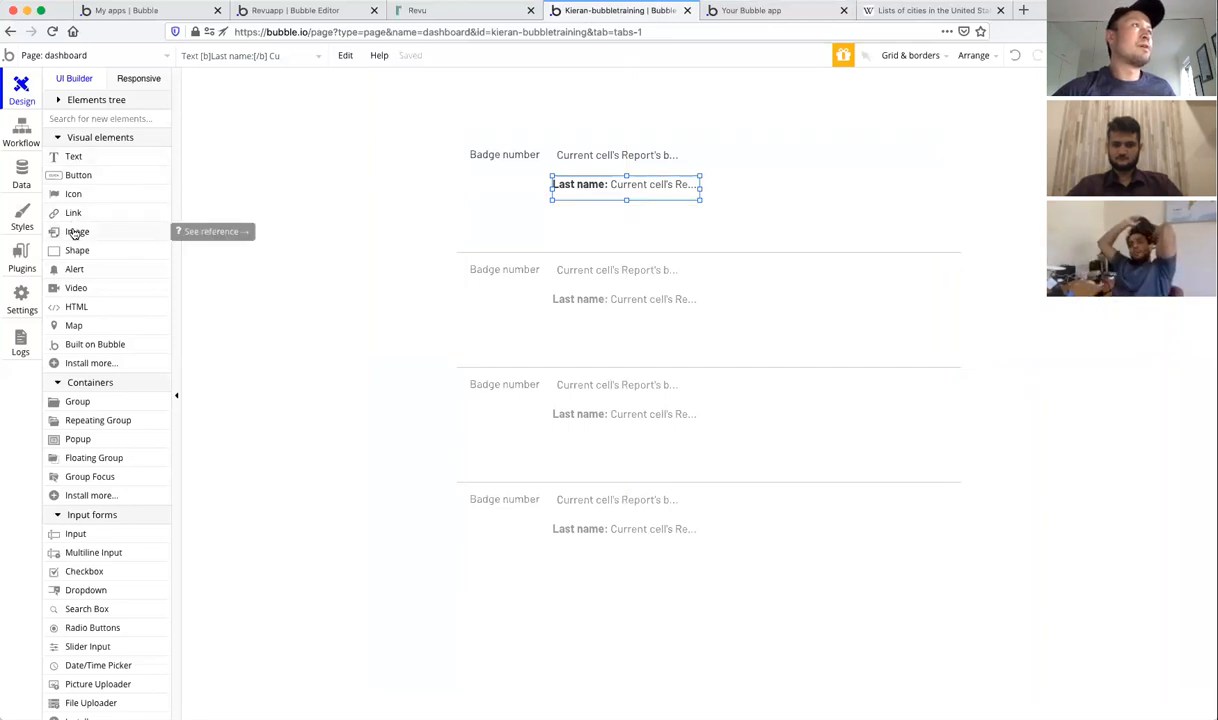
left_click(77, 232)
left_click_drag(777, 155, 922, 201)
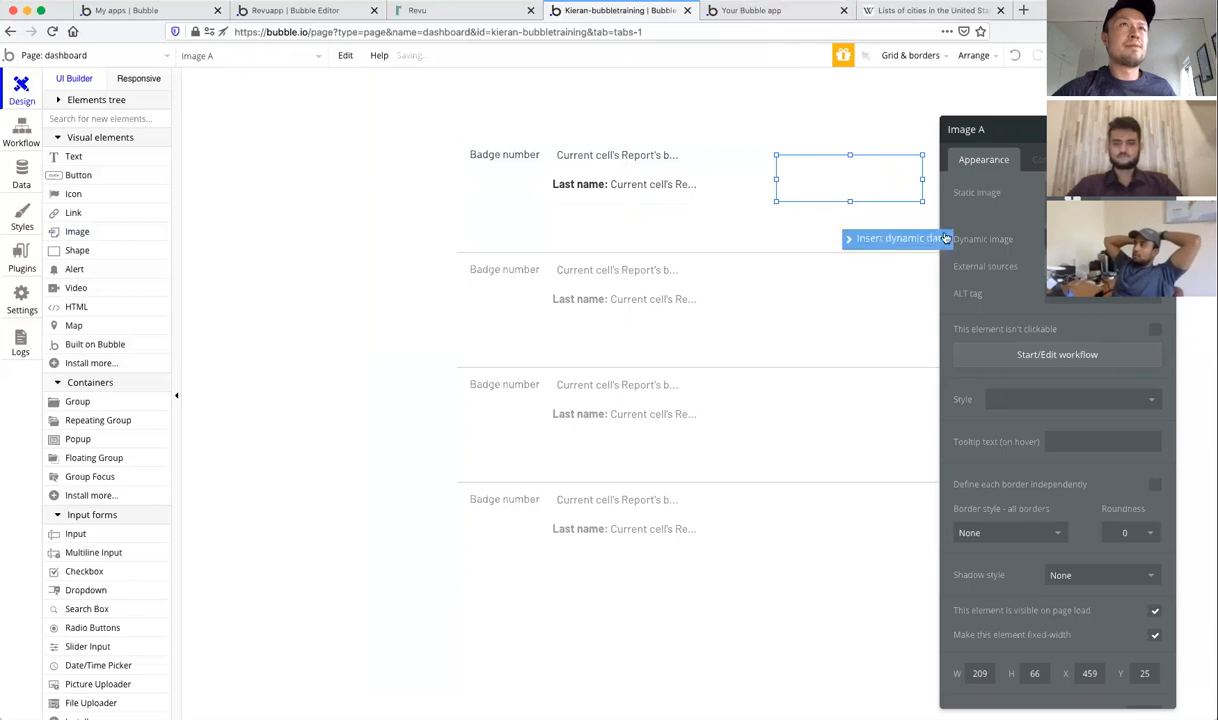
left_click(860, 241)
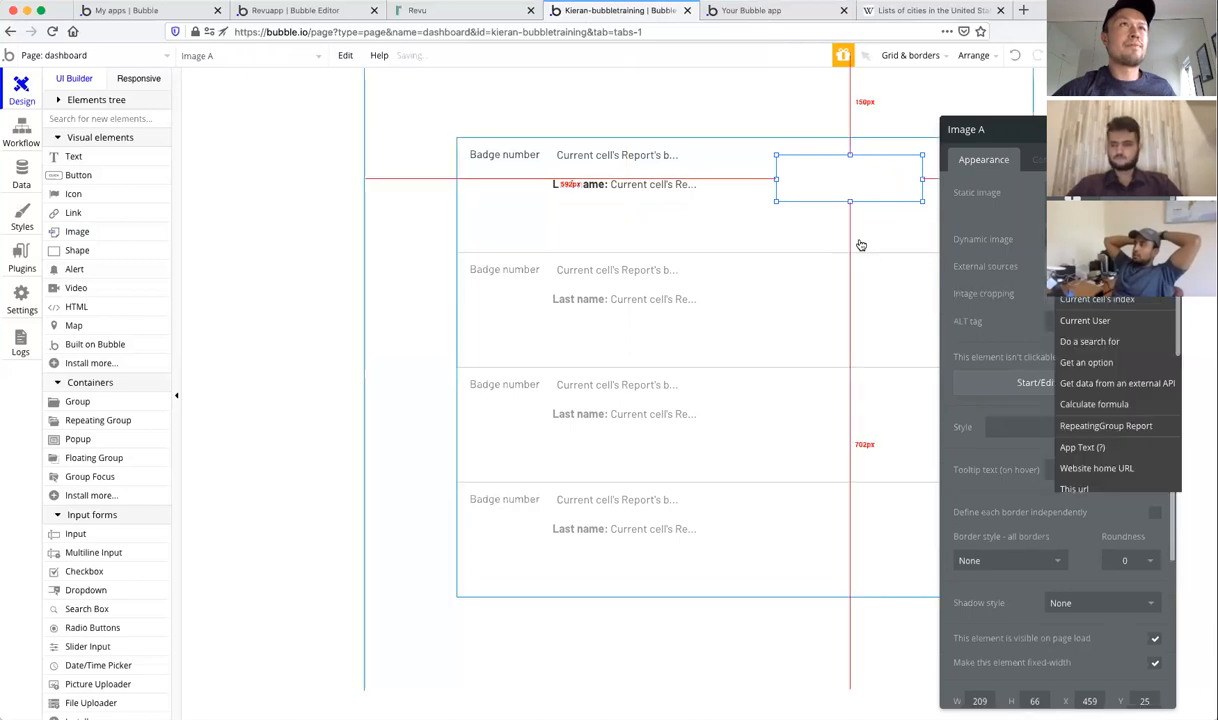
left_click(1100, 279)
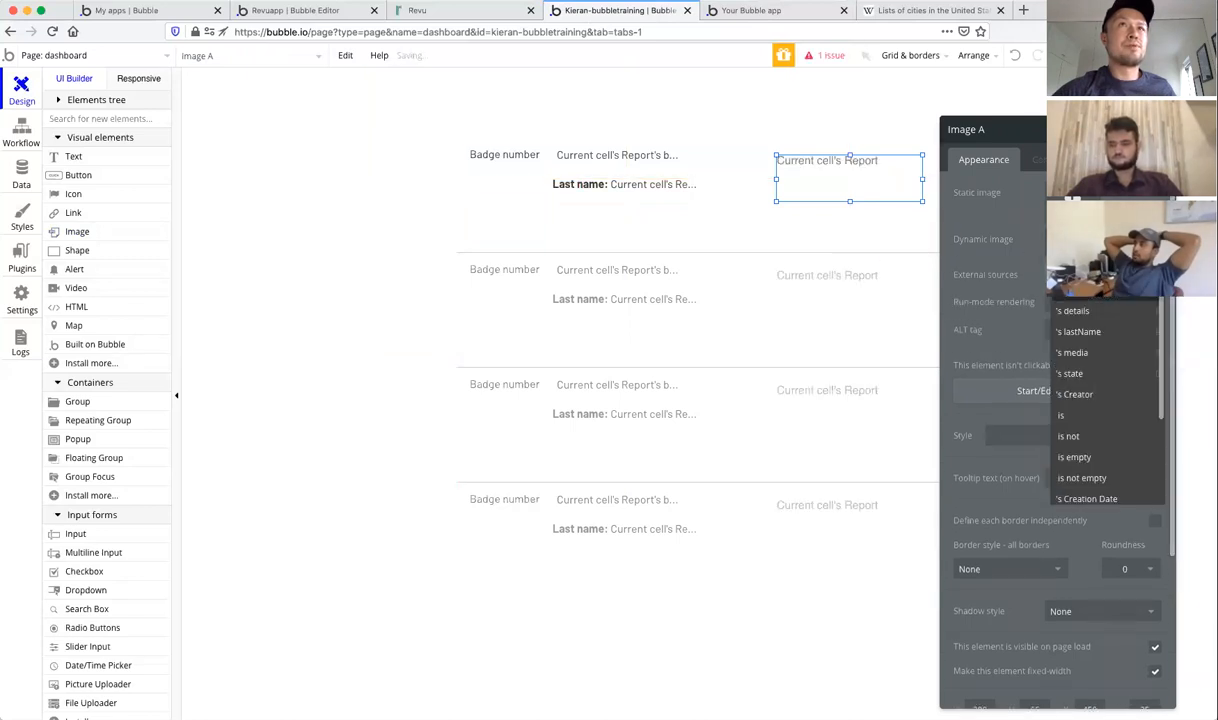
left_click(1075, 353)
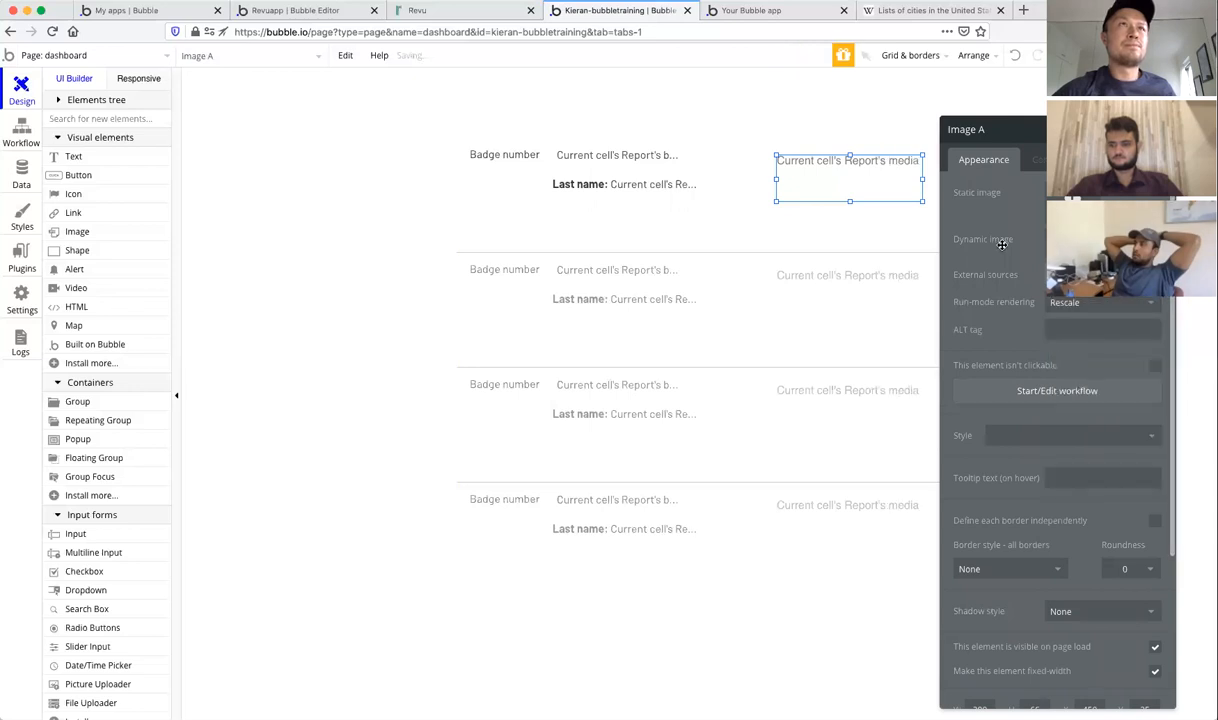
left_click(1162, 129)
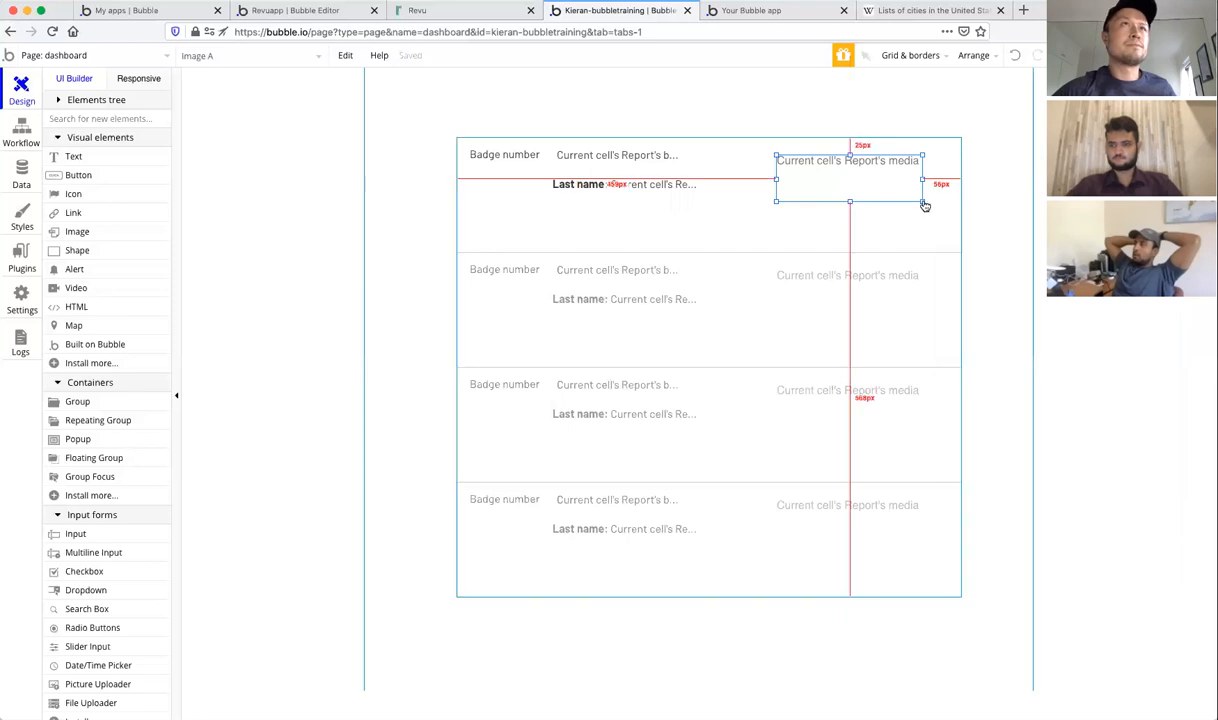
left_click_drag(923, 204, 928, 229)
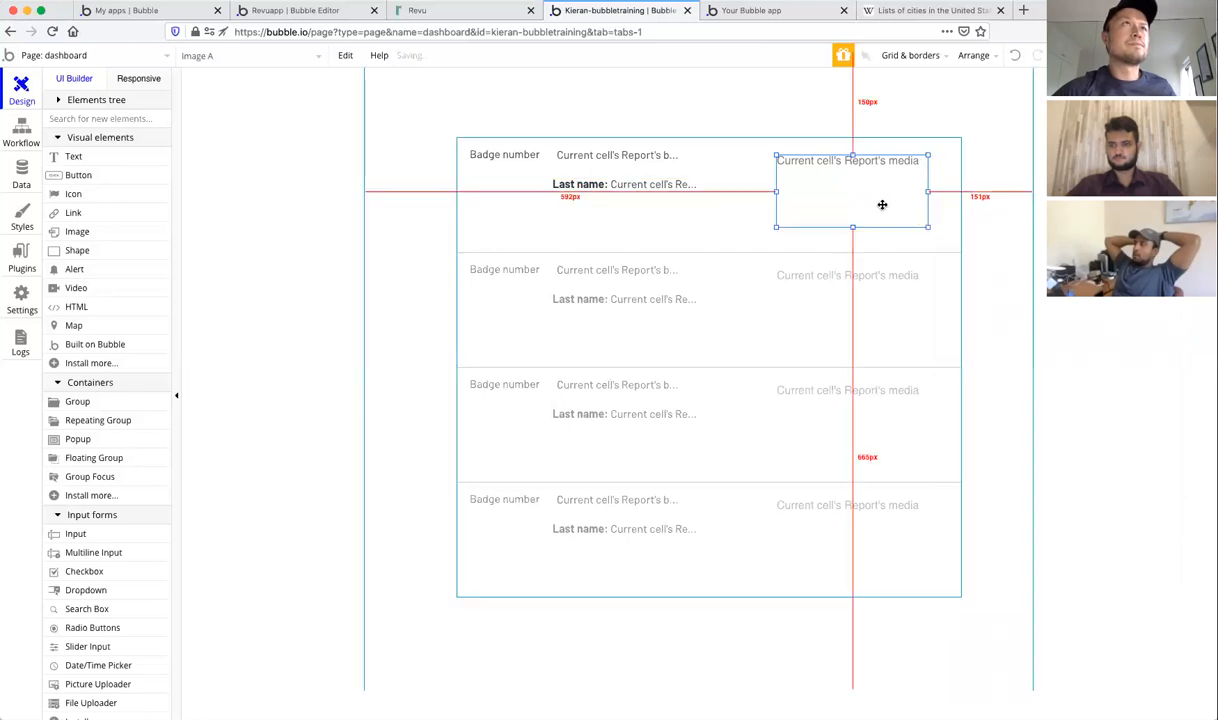
Step: Preview the dashboard and inspect the images and page in the debugger
left_click(750, 10)
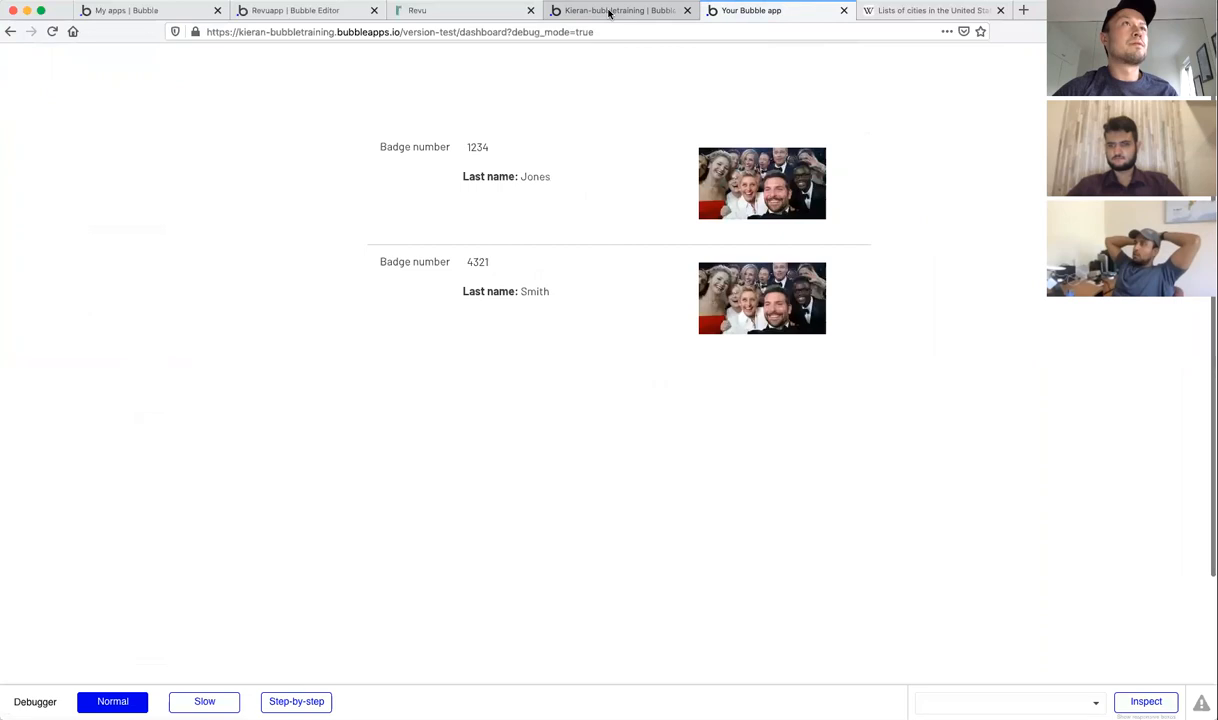
left_click(729, 178)
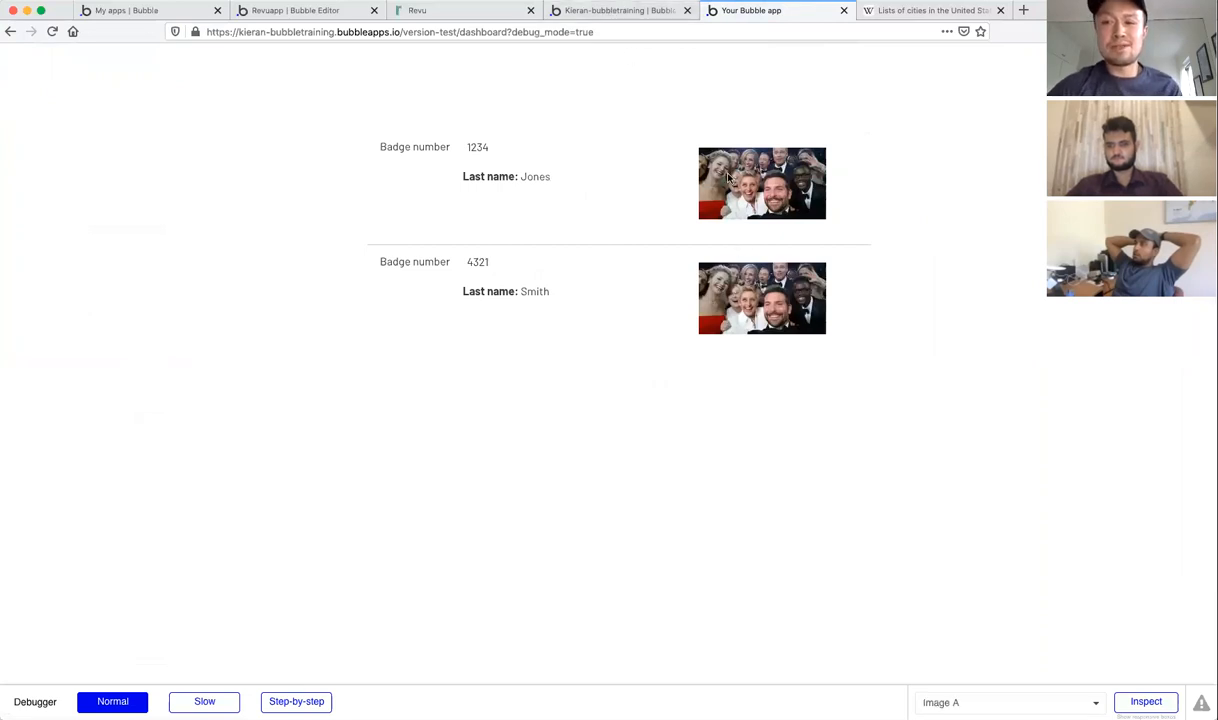
left_click(661, 50)
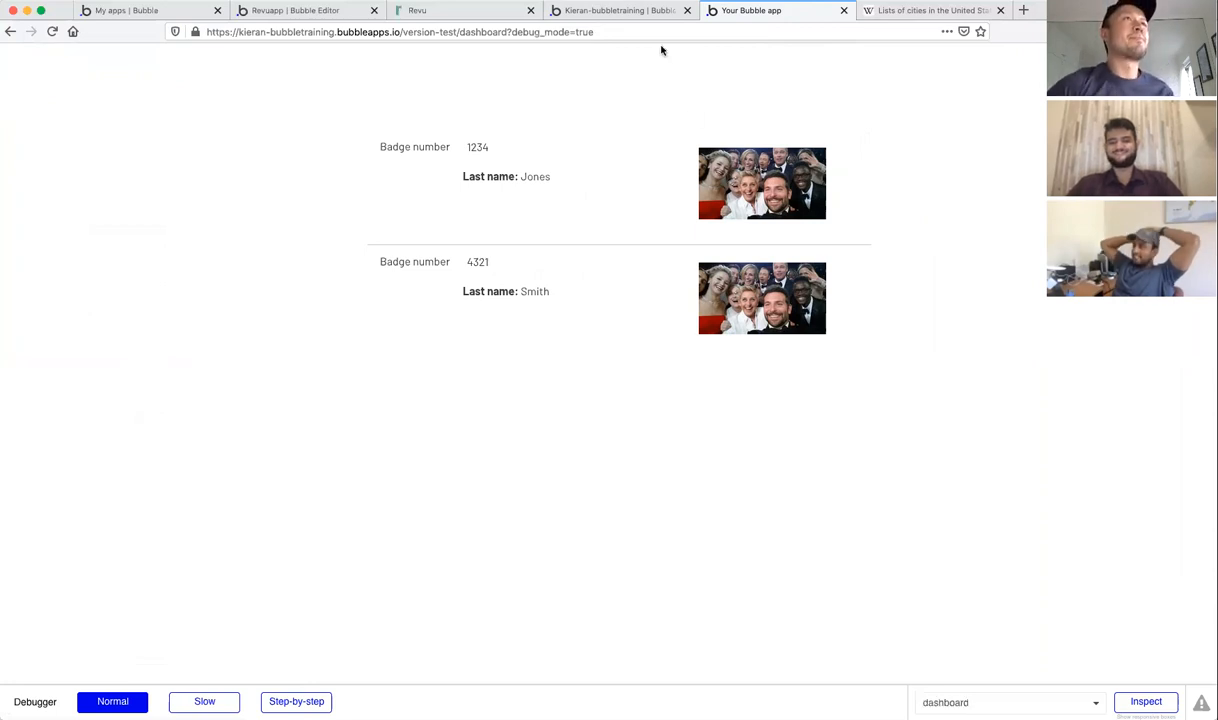
left_click(606, 14)
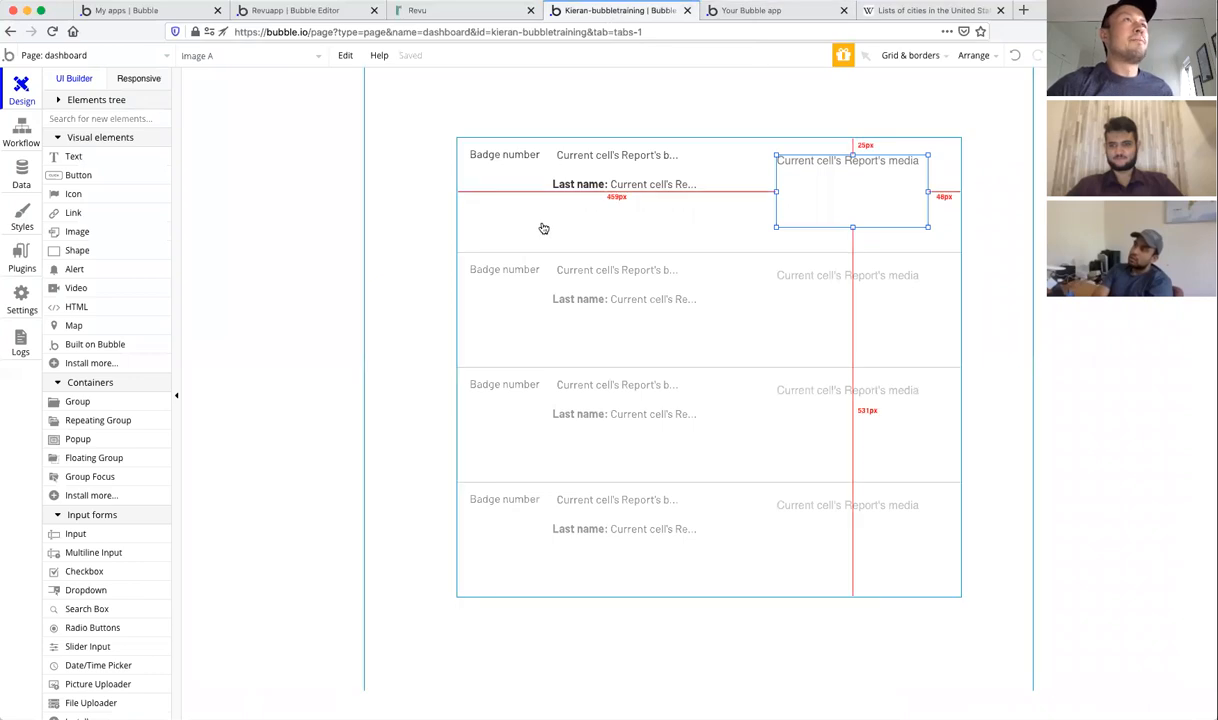
Step: Copy the Last name text below itself and make it show the Report's status Name
left_click(578, 181)
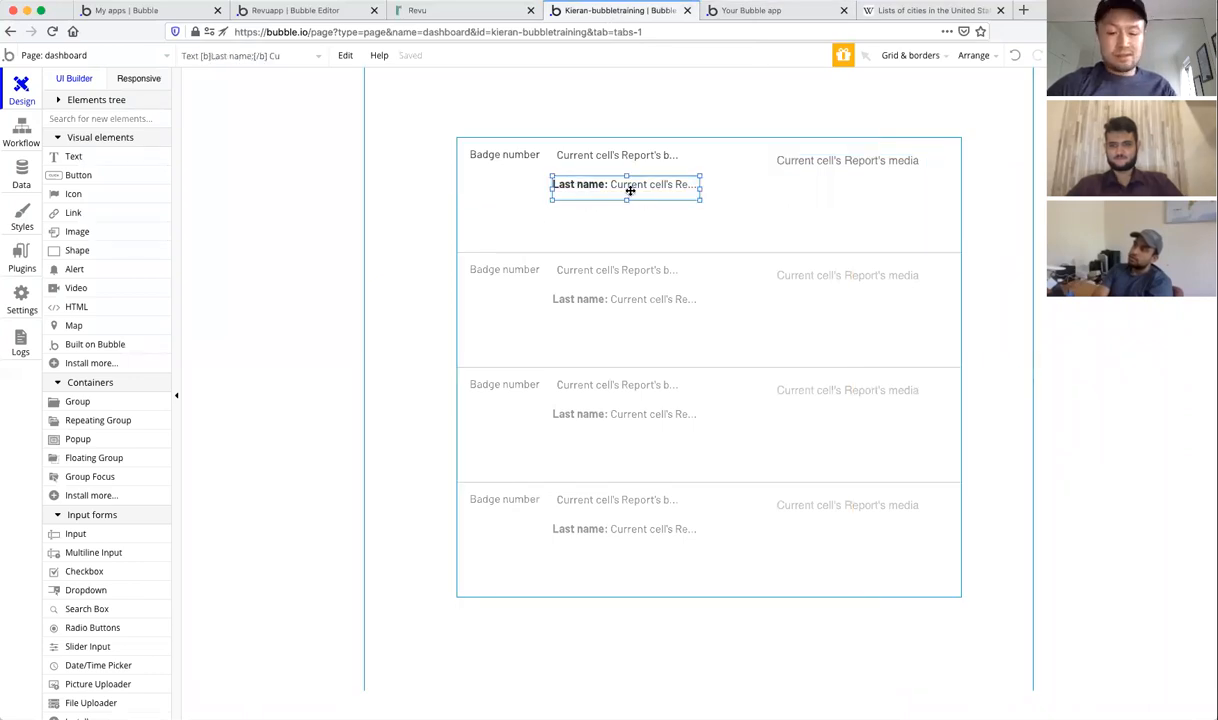
left_click_drag(630, 197, 655, 218)
double_click(655, 218)
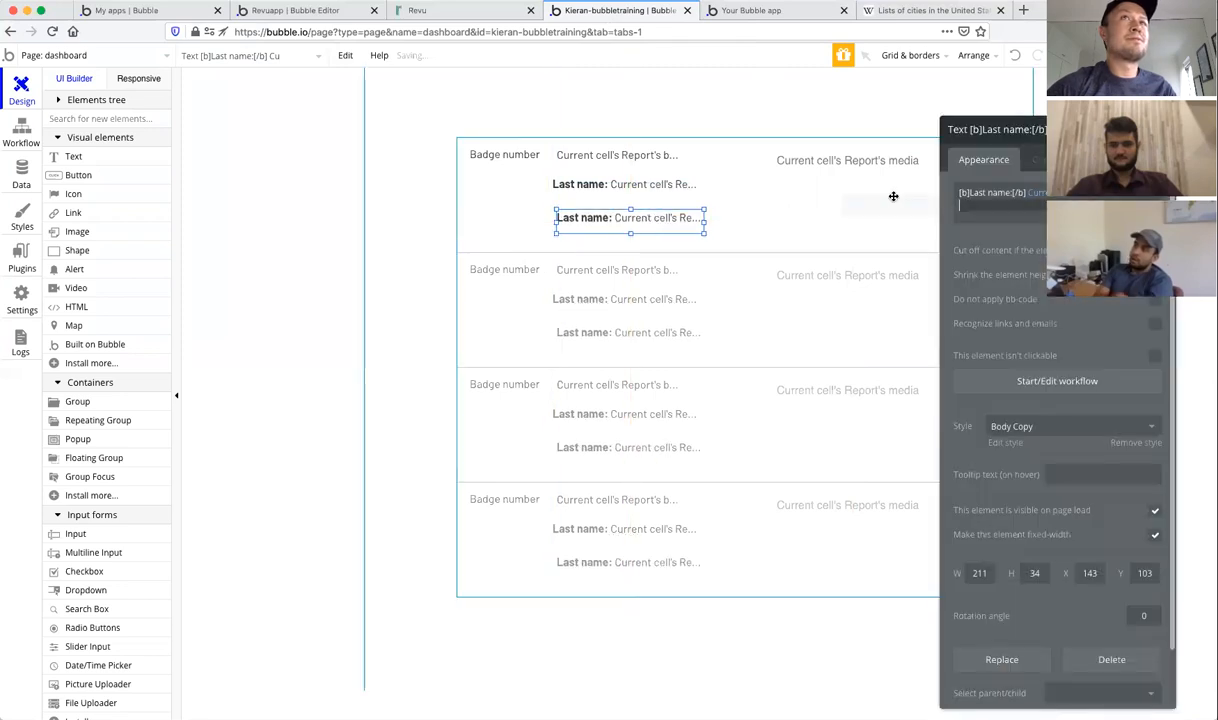
left_click(1035, 192)
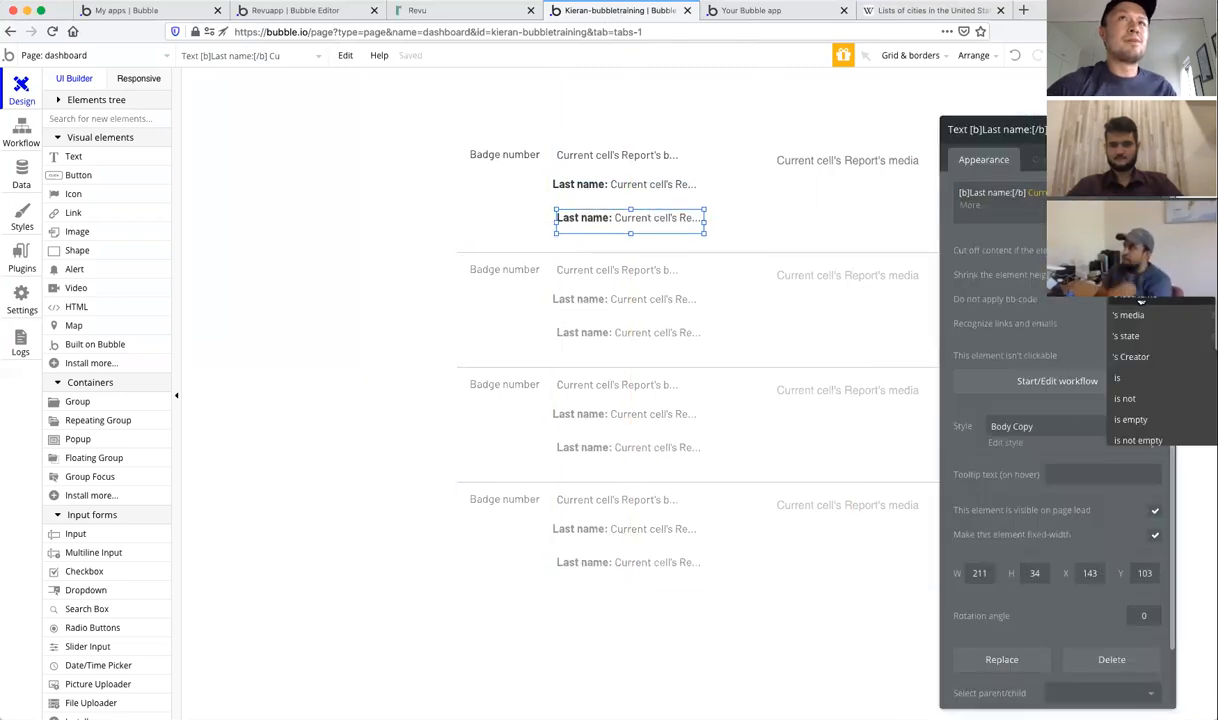
left_click(1130, 337)
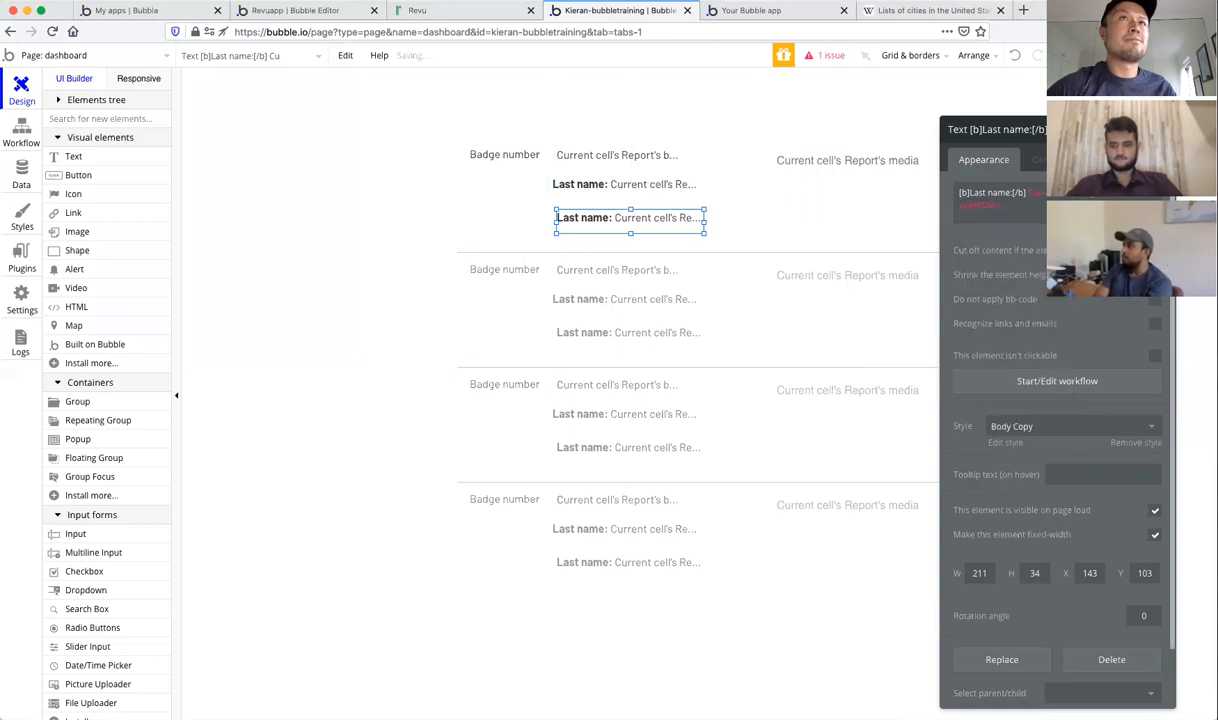
left_click(990, 205)
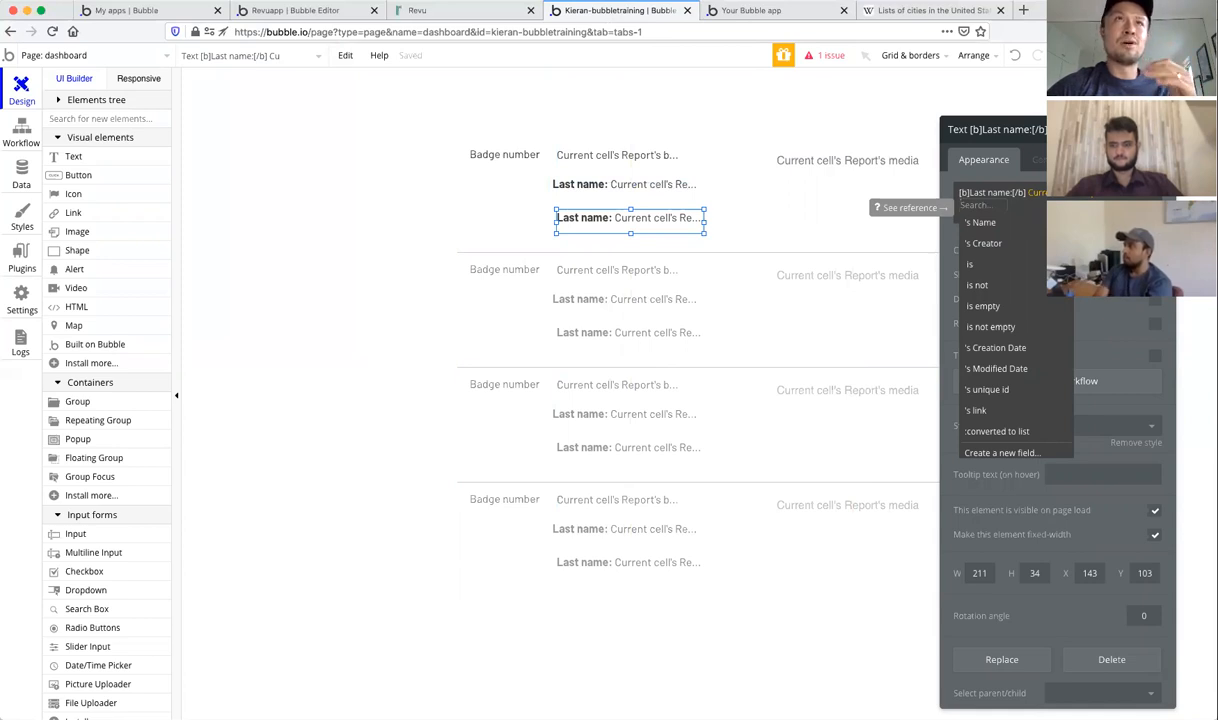
left_click(990, 223)
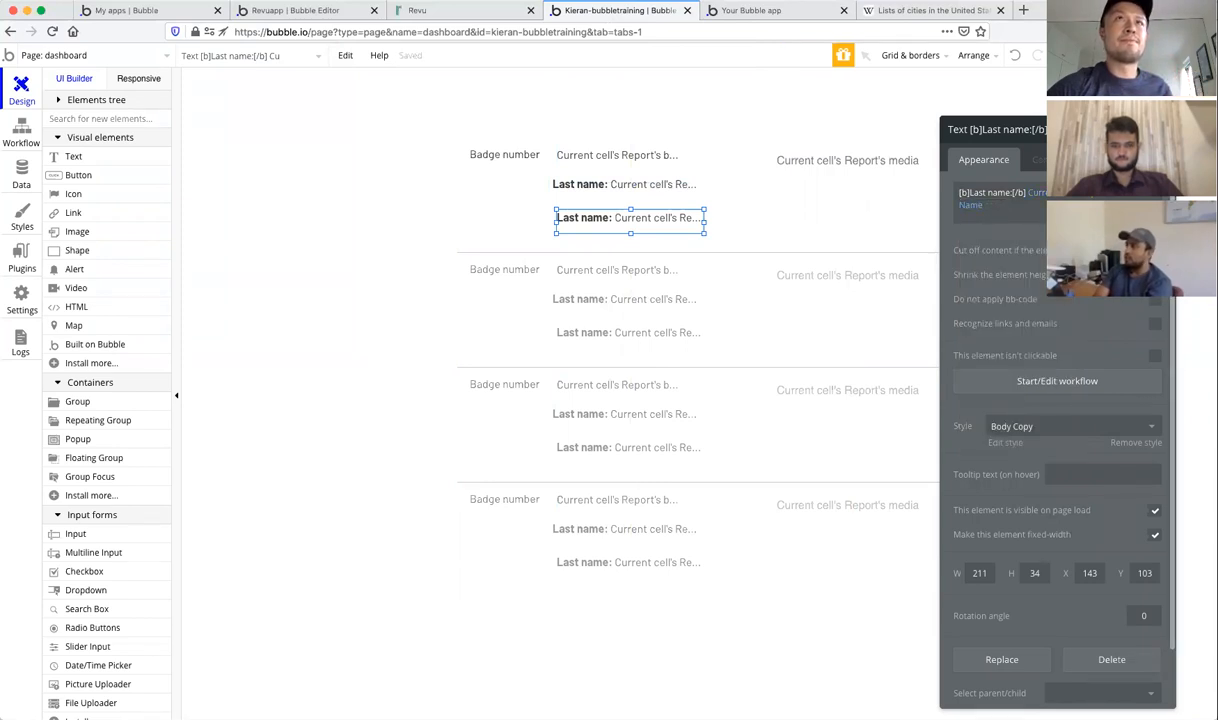
Step: After checking the preview, change the copied text's label to 'State:'
left_click(771, 12)
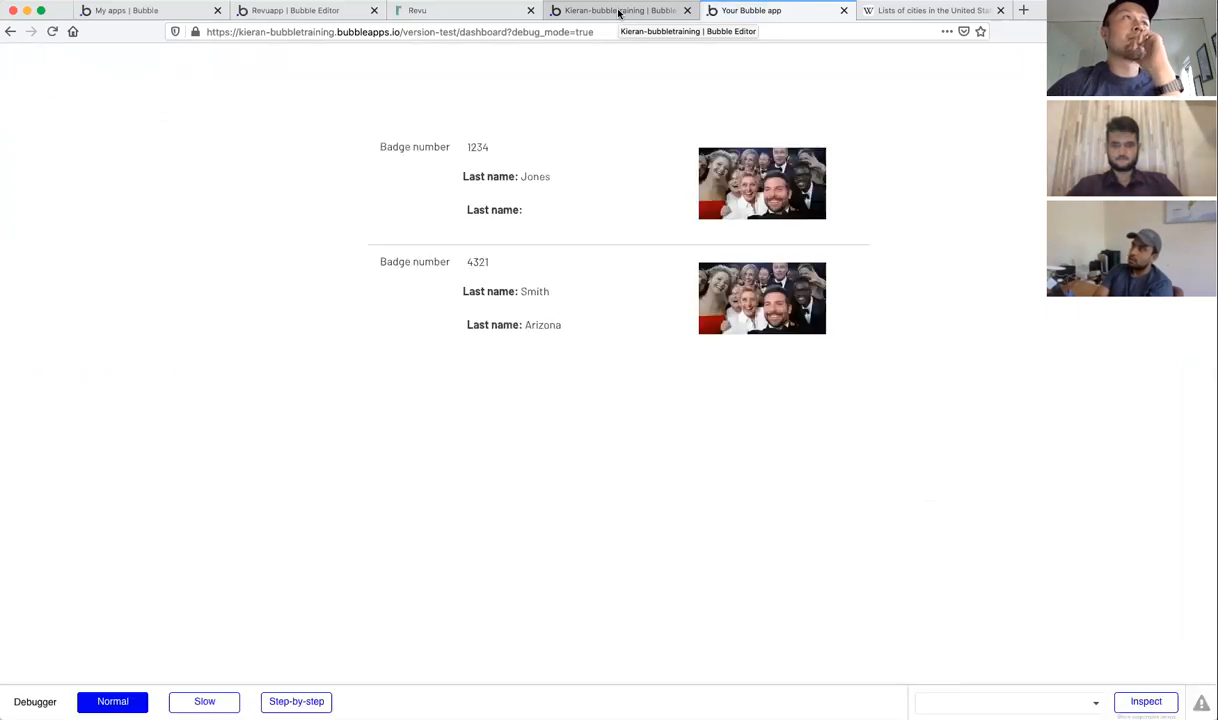
double_click(548, 322)
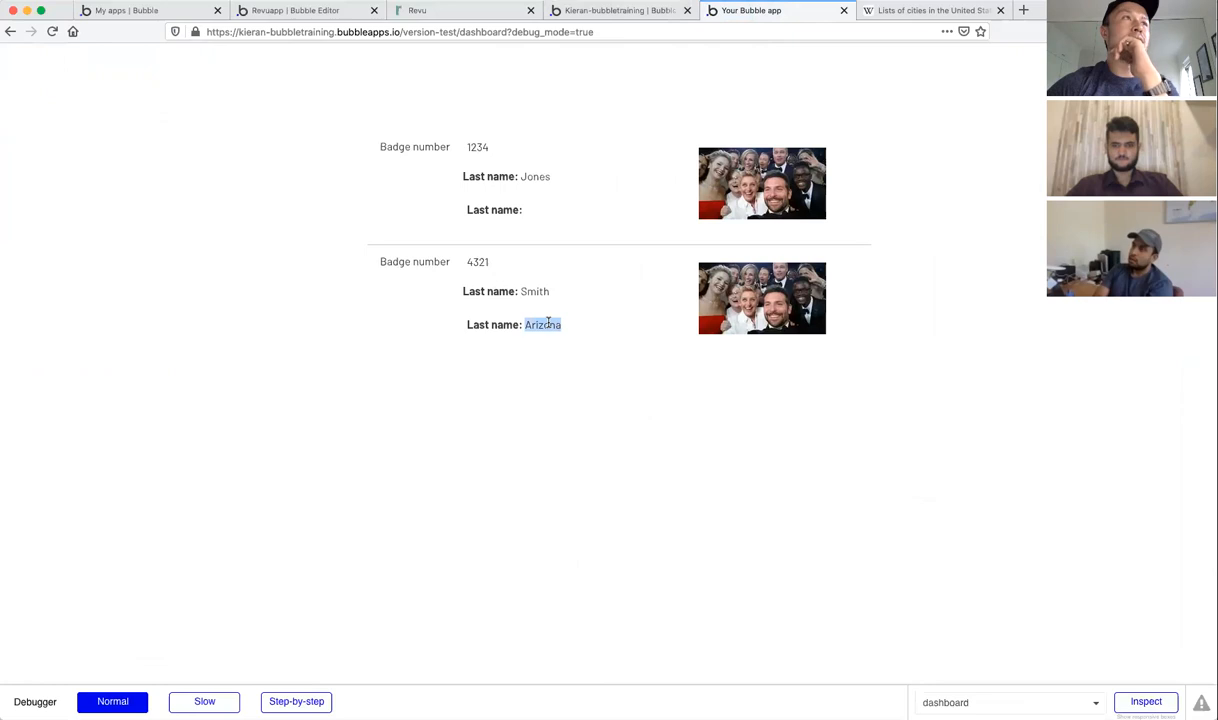
left_click(614, 12)
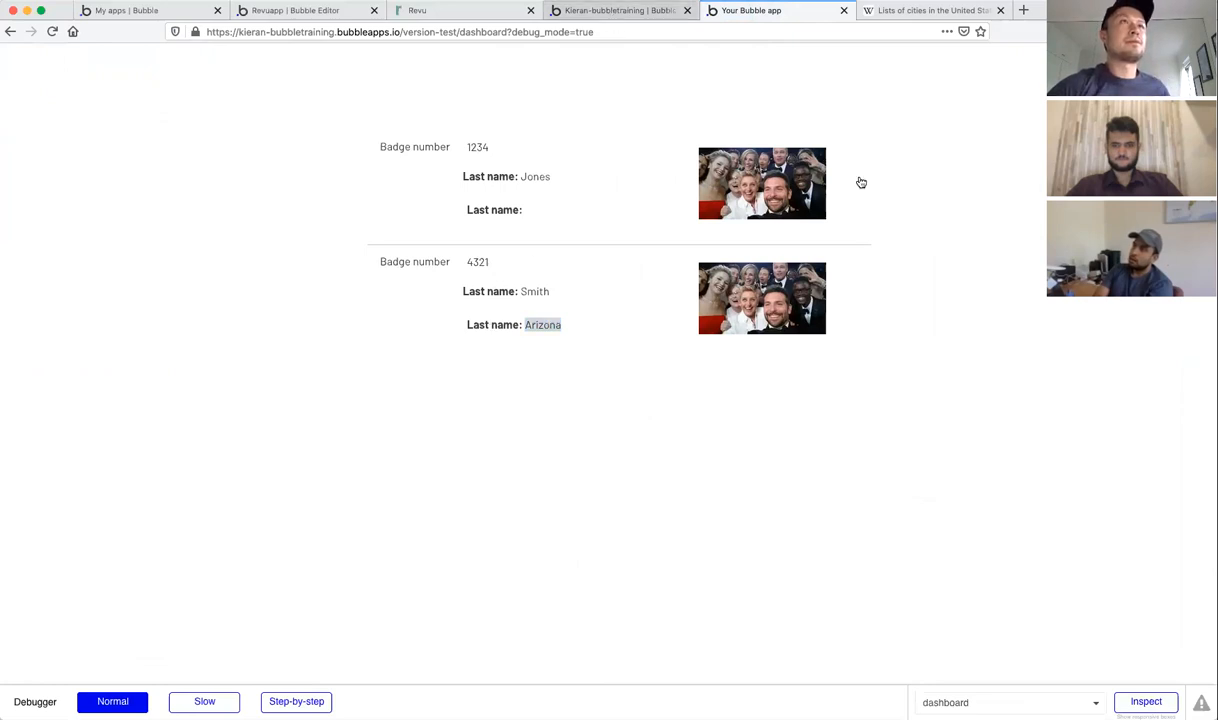
mouse_move(1009, 194)
left_mouse_down()
mouse_move(961, 193)
mouse_move(989, 193)
left_mouse_up()
key("BackSpace")
key("BackSpace")
key("BackSpace")
key("BackSpace")
key("BackSpace")
key("BackSpace")
type("State:")
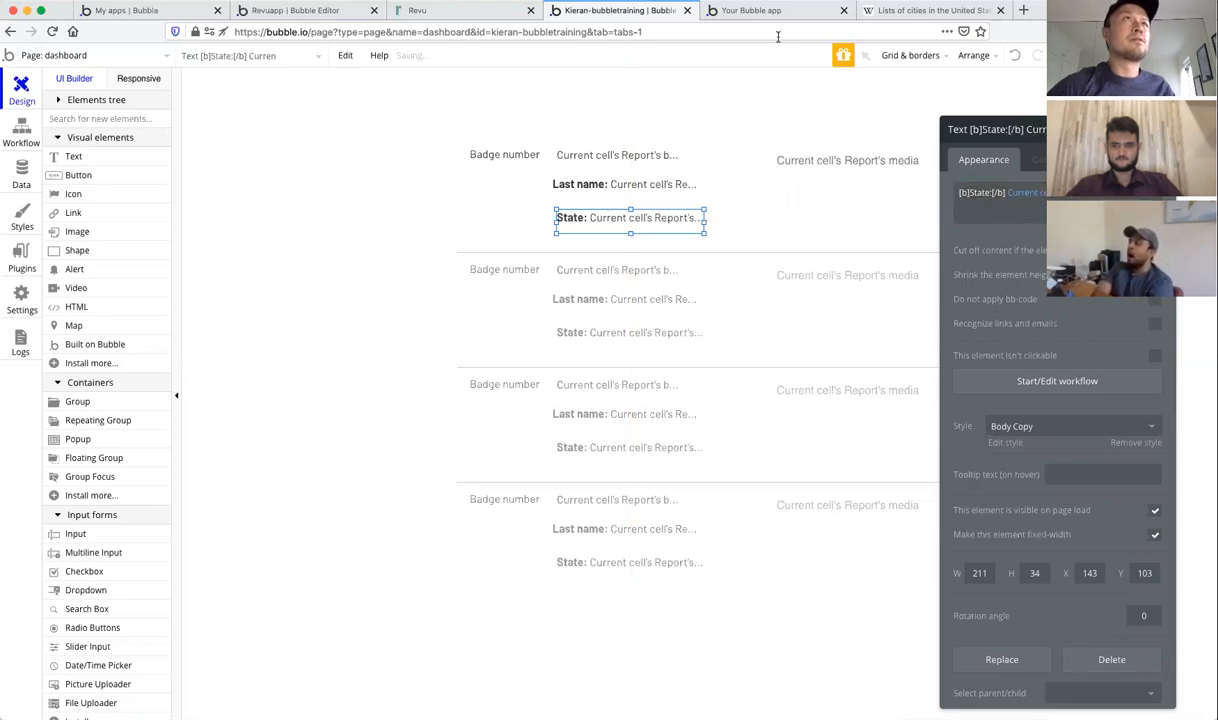
Step: Reload the running app preview to load the latest version
left_click(745, 11)
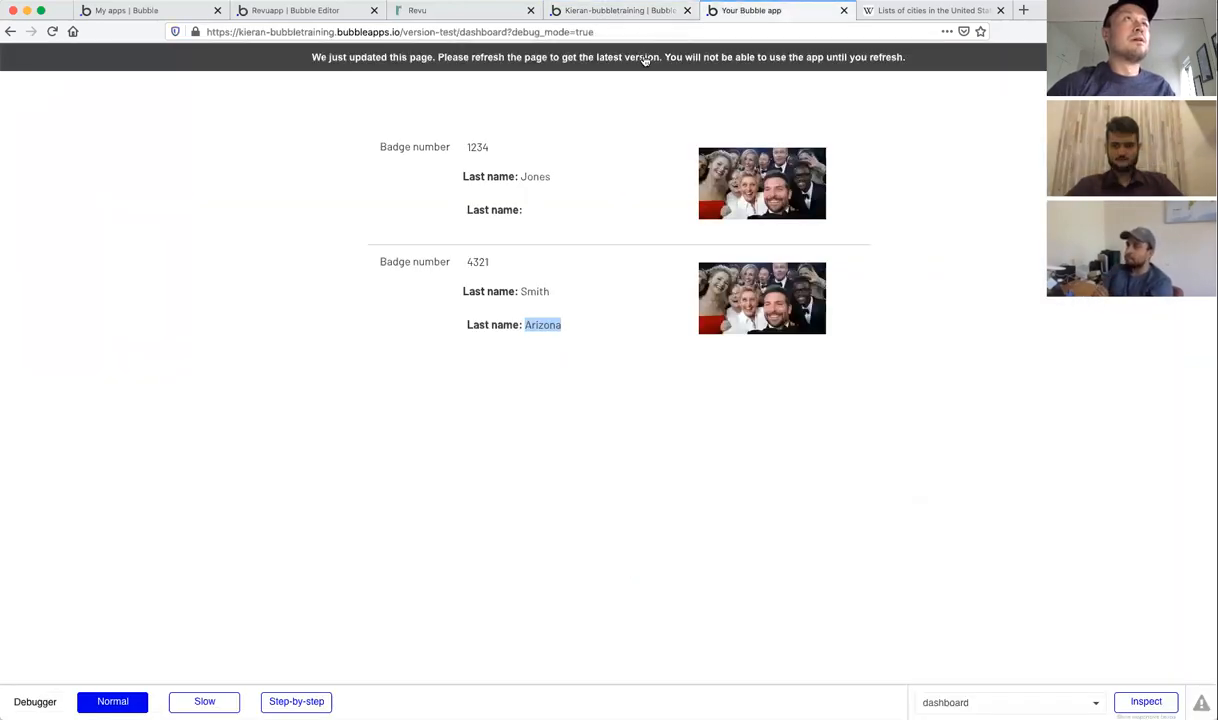
left_click(645, 61)
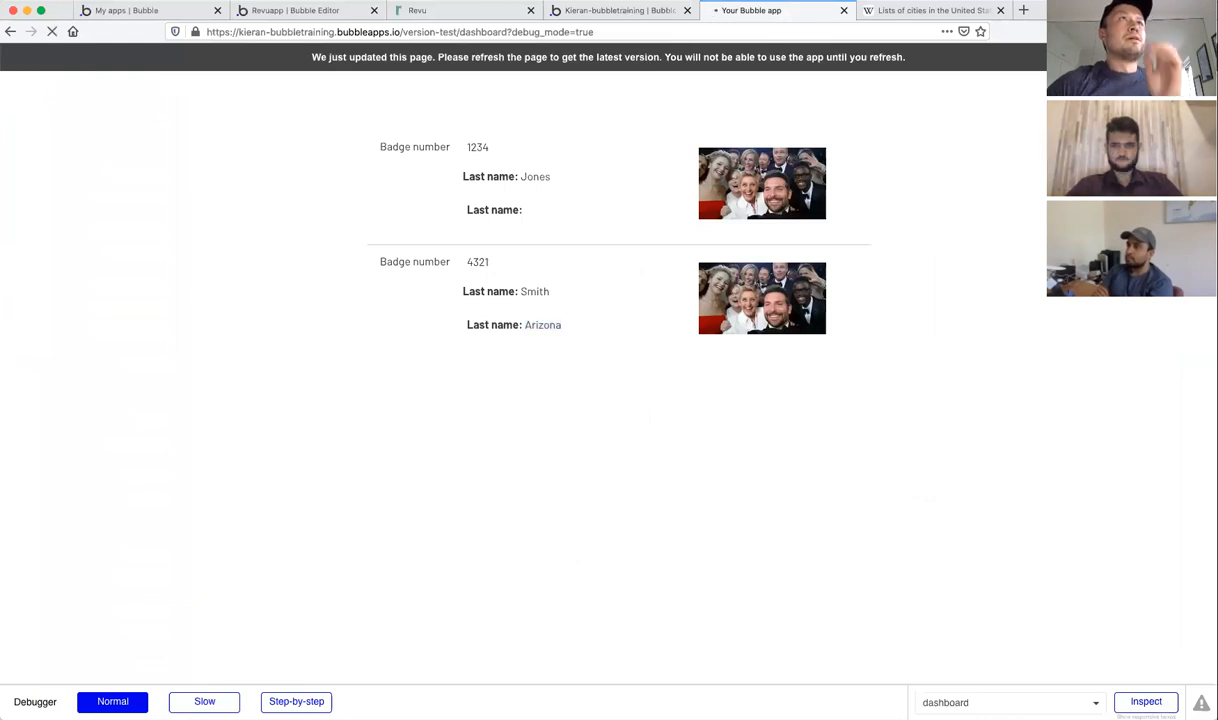
left_click(617, 10)
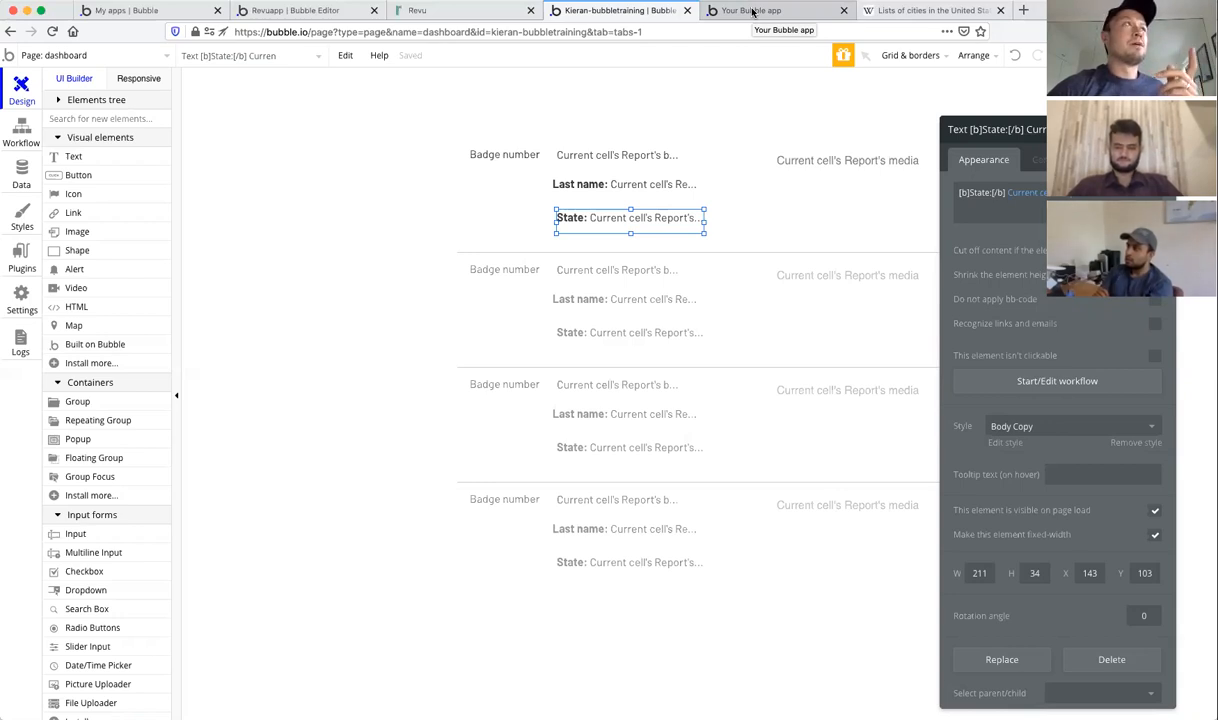
Step: On the submit page, select the Submit report button and view its workflows
left_click(144, 56)
left_click(55, 120)
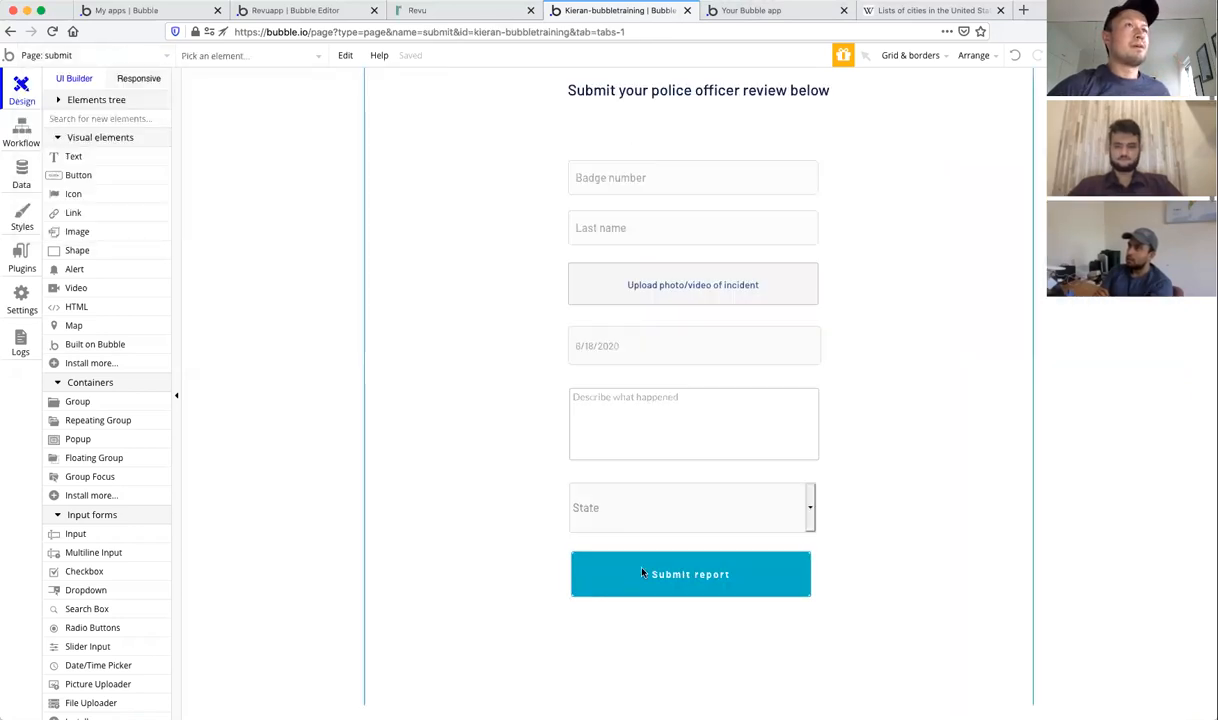
left_click(643, 572)
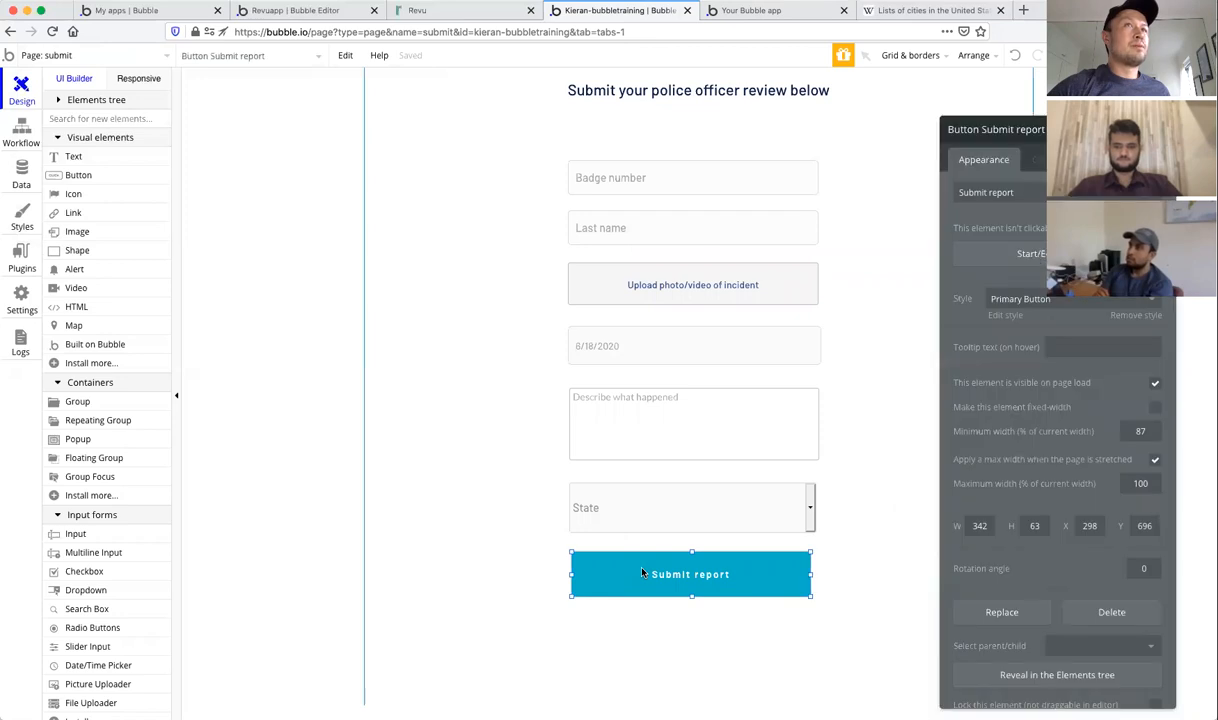
left_click(1000, 253)
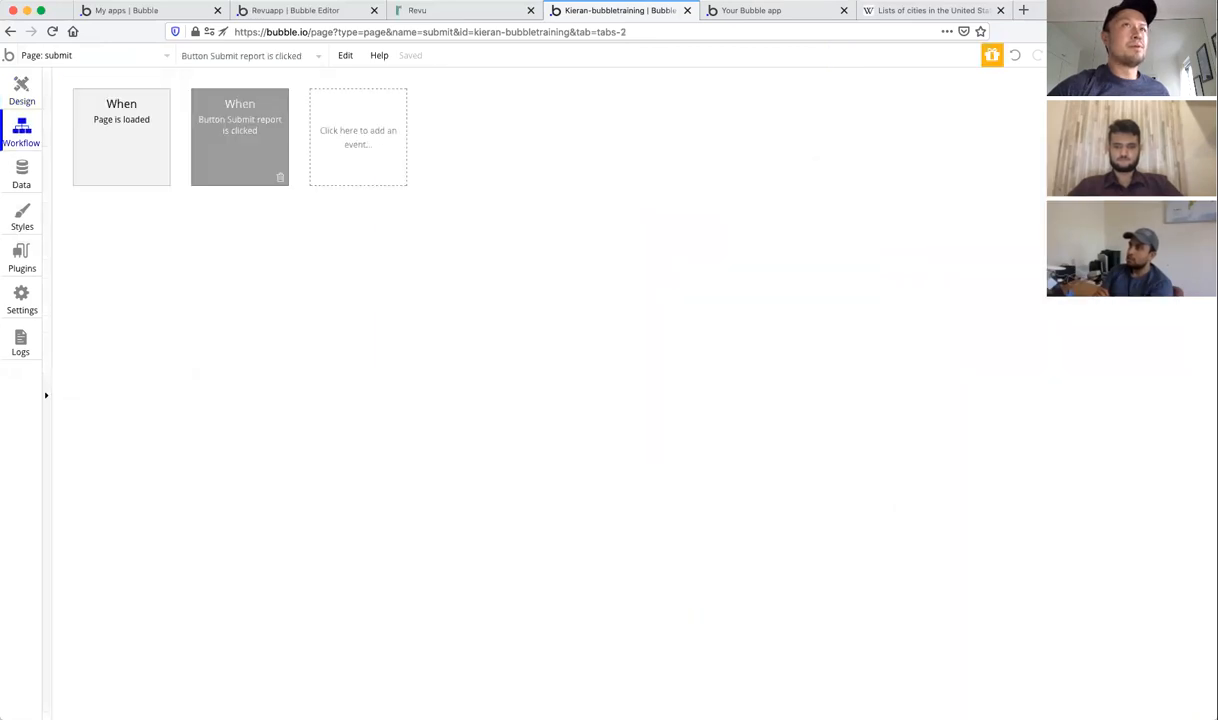
Step: Add a 'Create a new thing' action of type Officer as the workflow's fourth step
left_click(128, 233)
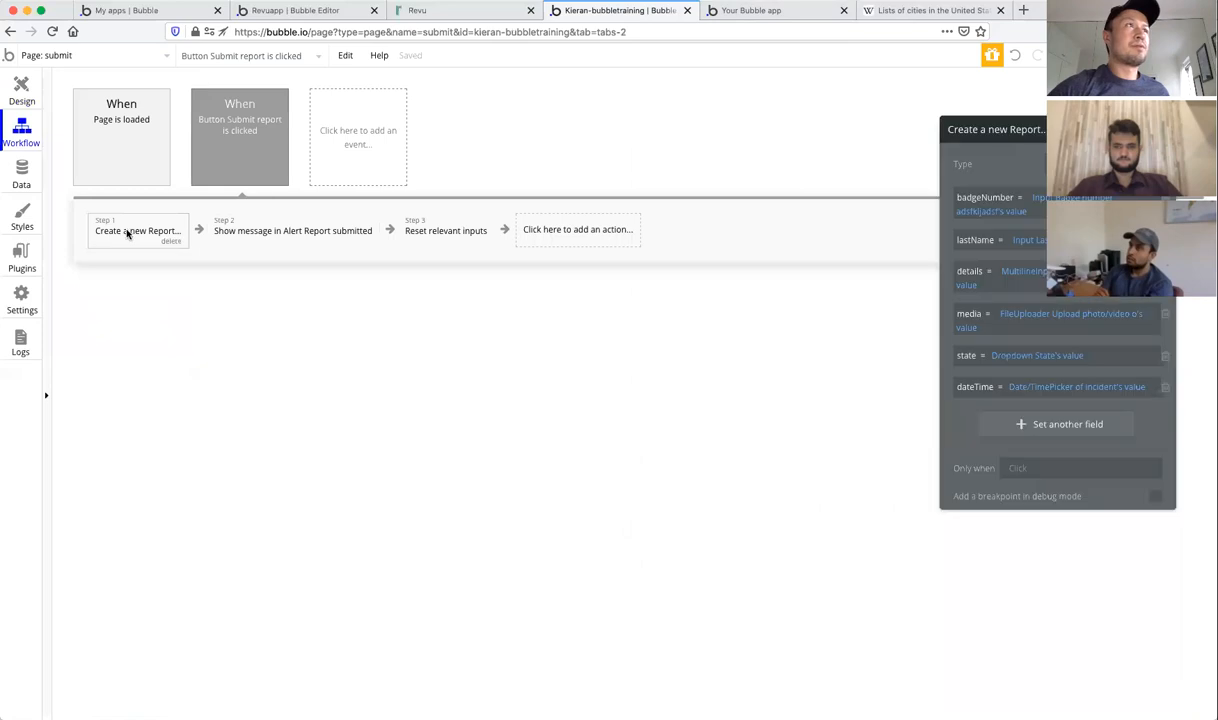
left_click(578, 230)
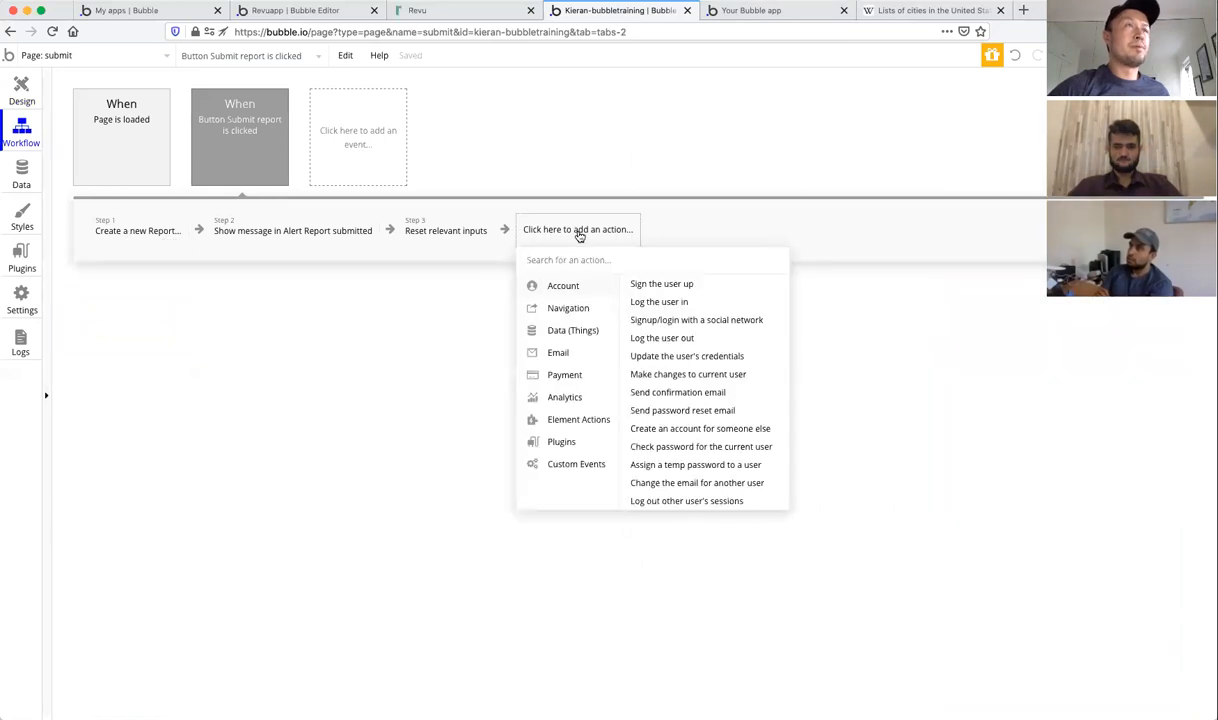
mouse_move(576, 331)
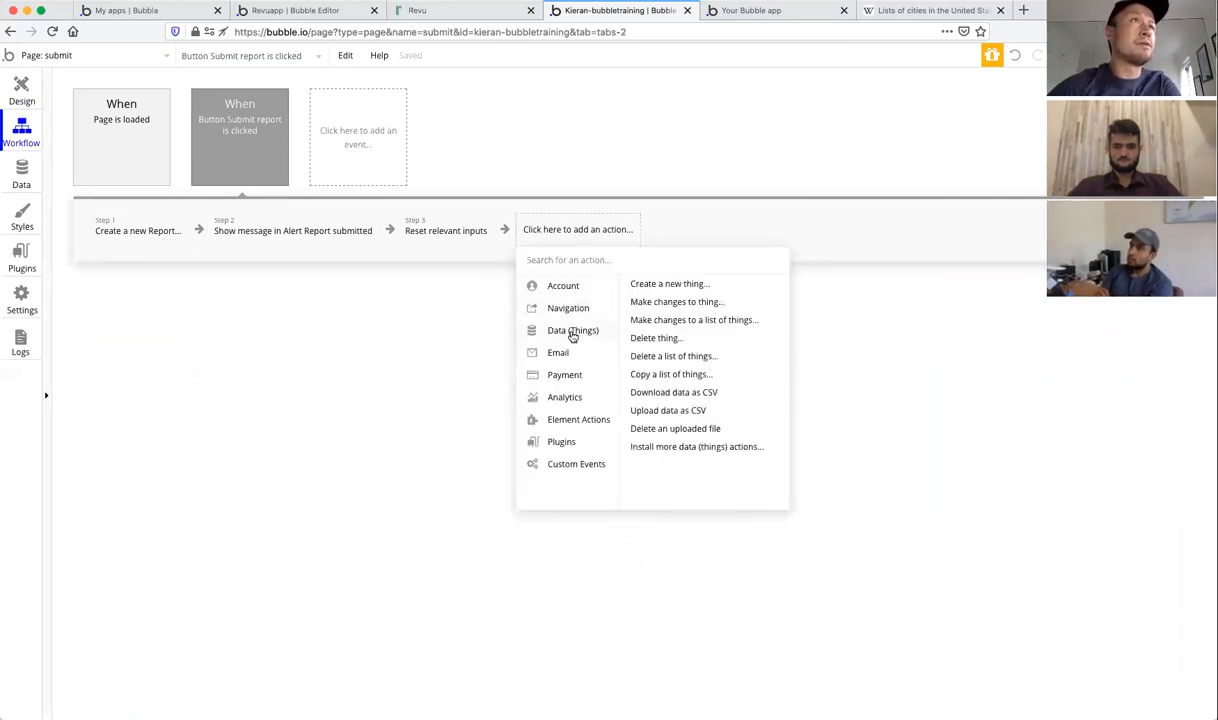
left_click(668, 284)
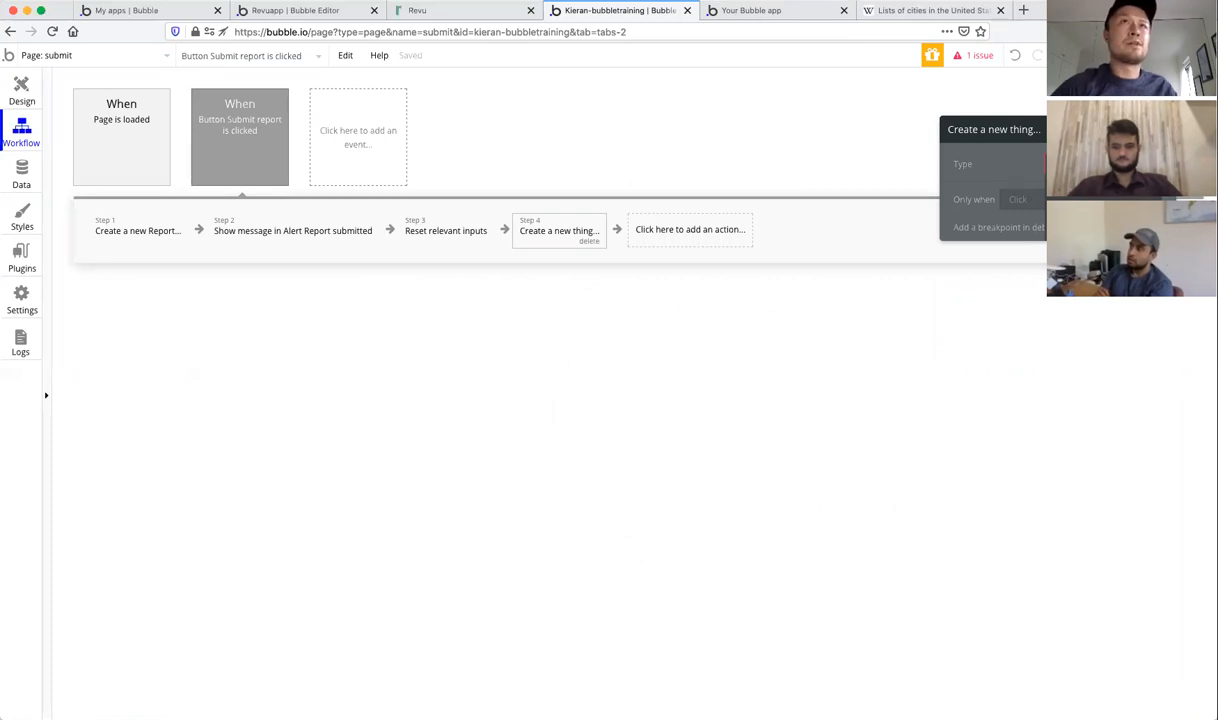
key("Return")
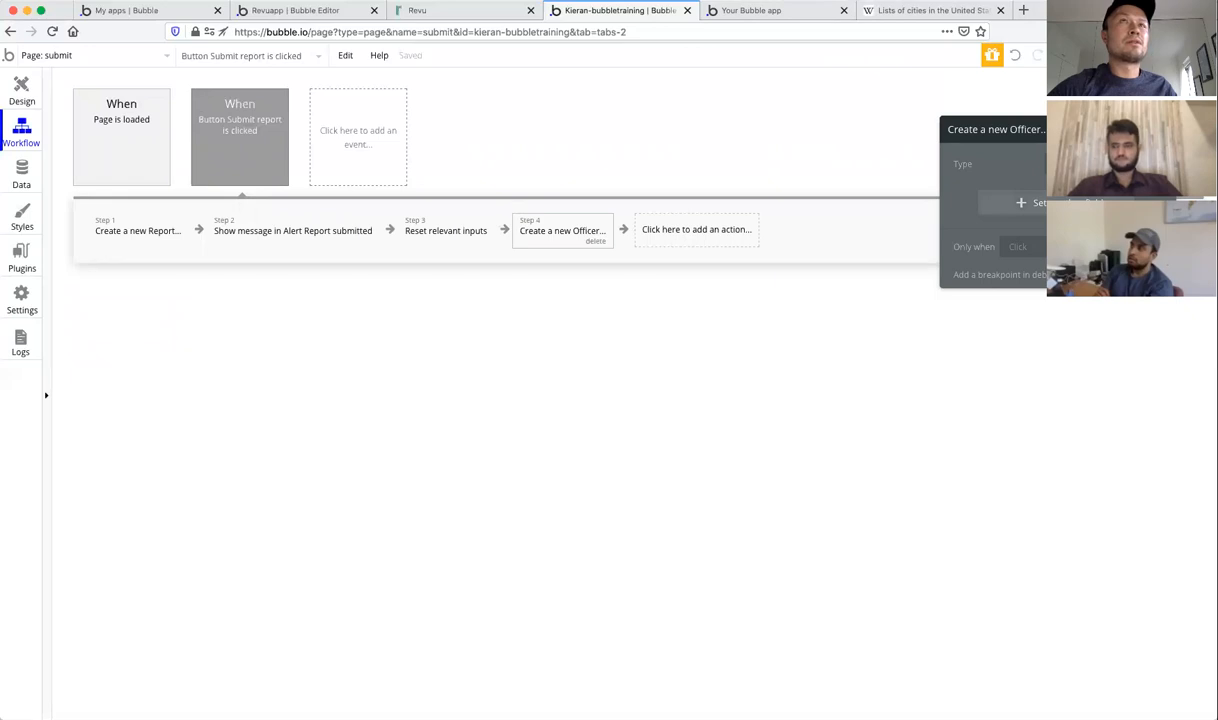
Step: Create a text field badgeNumber on Officer and set it to the badge number input's value
left_click(1022, 202)
left_click(967, 199)
left_click(979, 216)
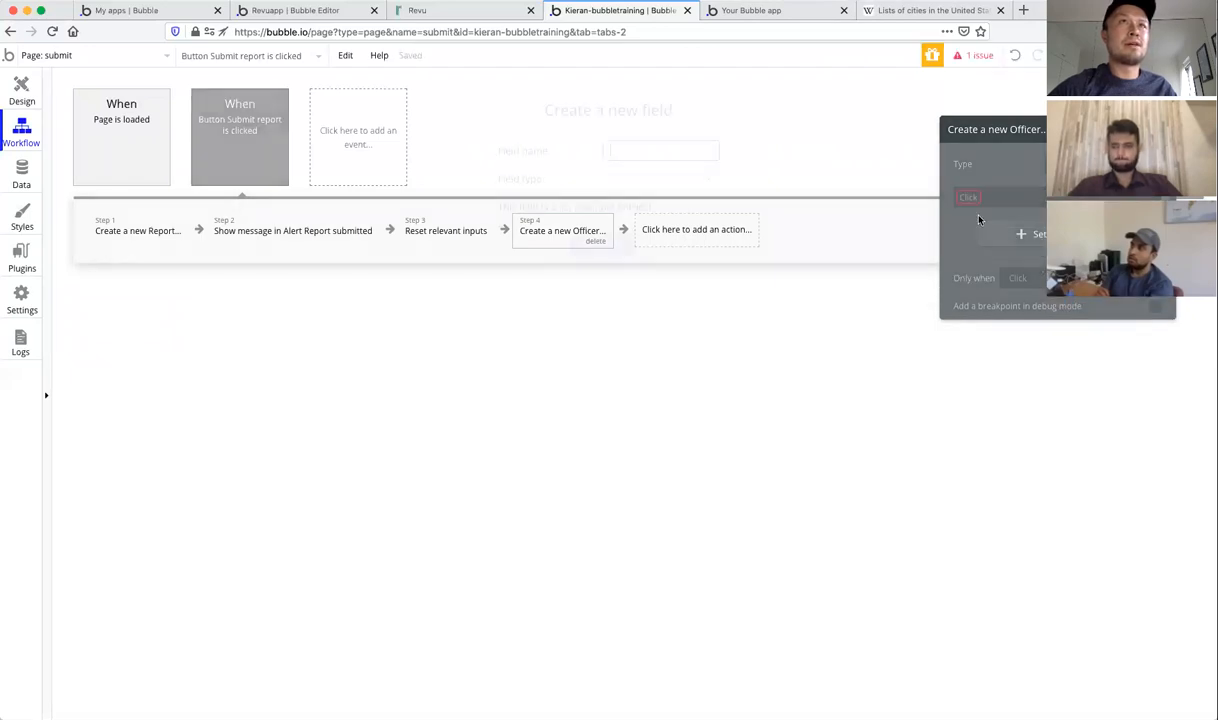
type("badge")
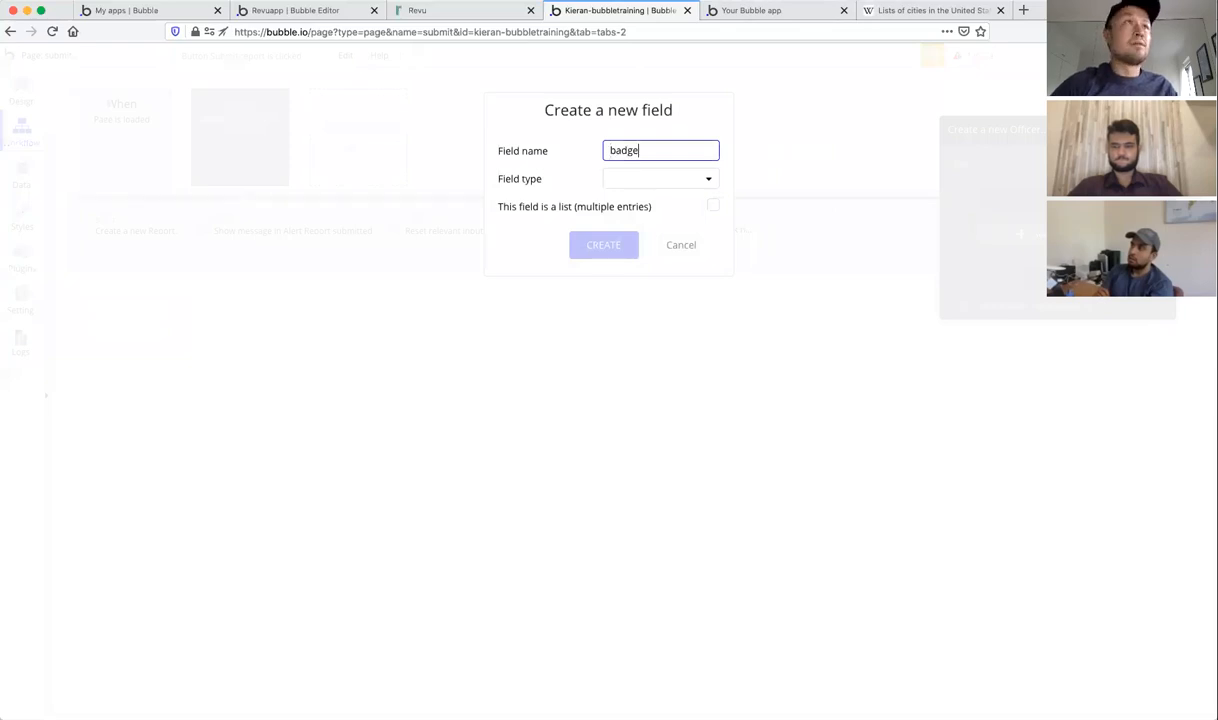
type("Number")
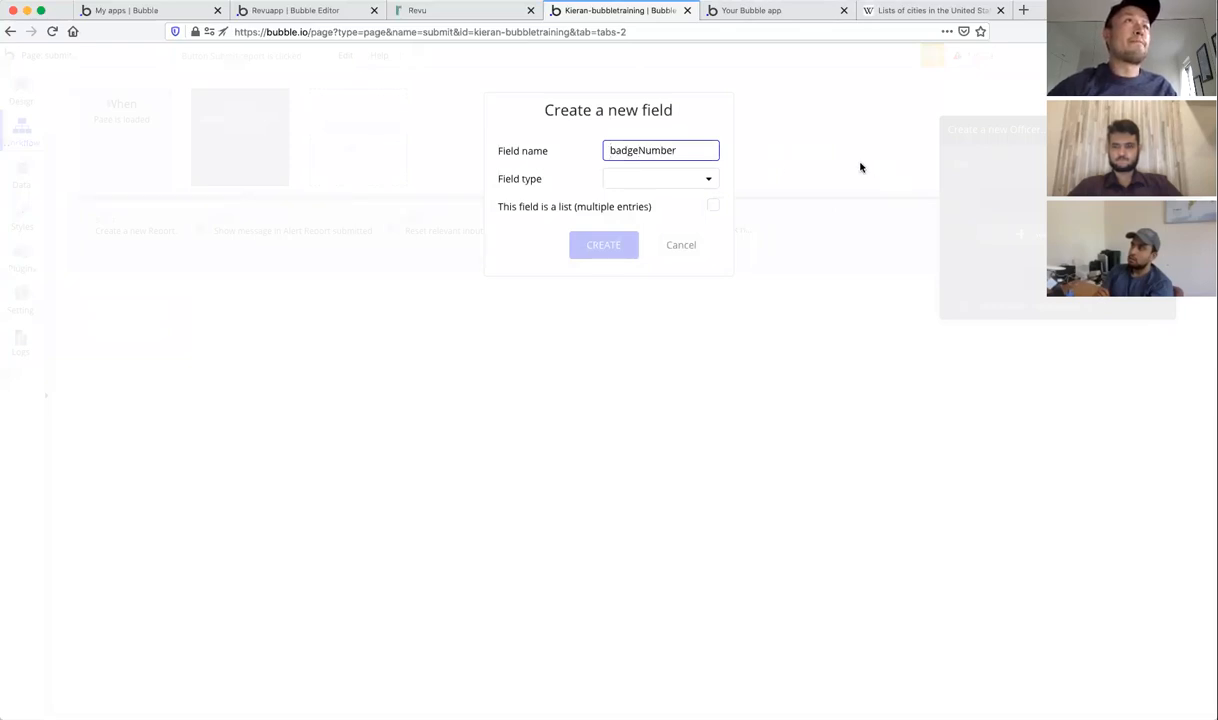
left_click(673, 178)
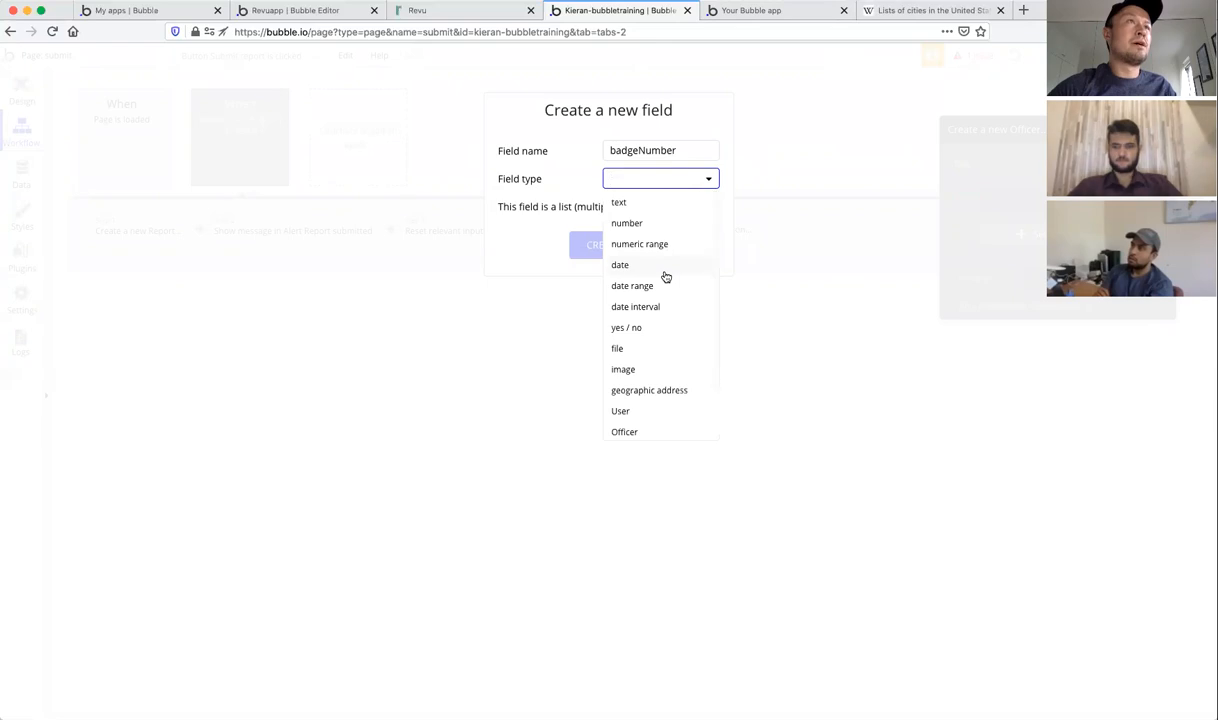
scroll(666, 216, "down", 1)
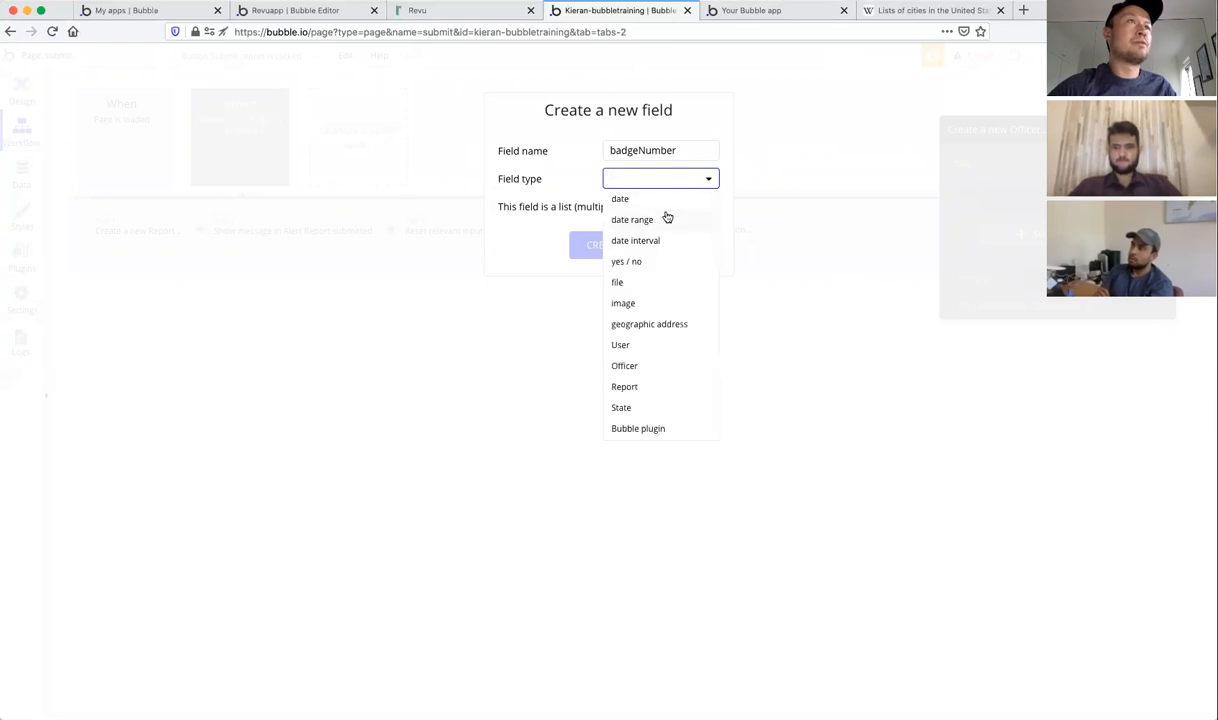
scroll(665, 214, "up", 1)
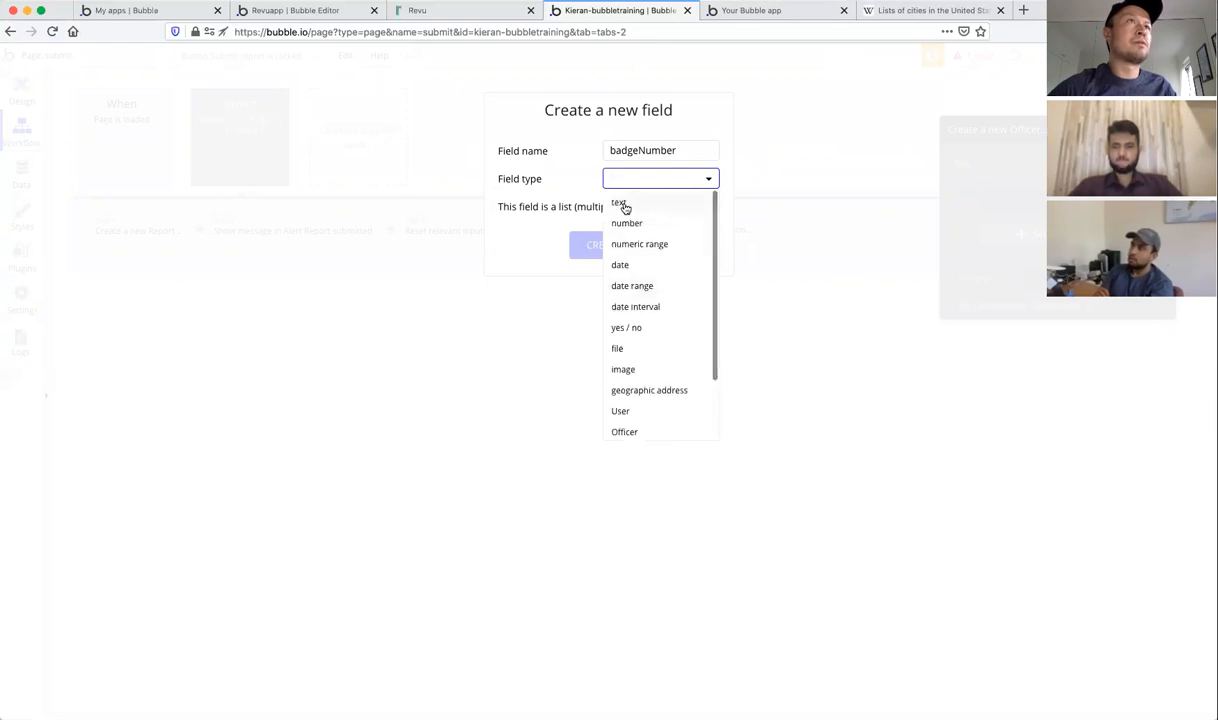
left_click(620, 205)
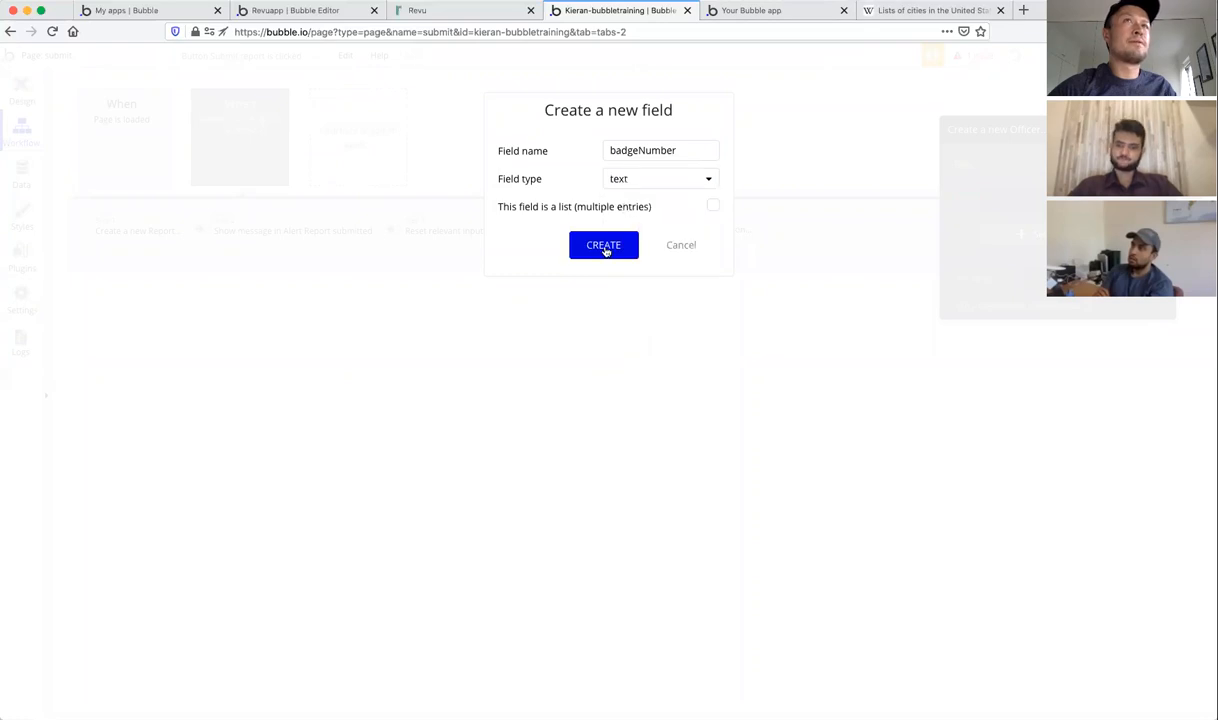
left_click(605, 249)
left_click(1042, 196)
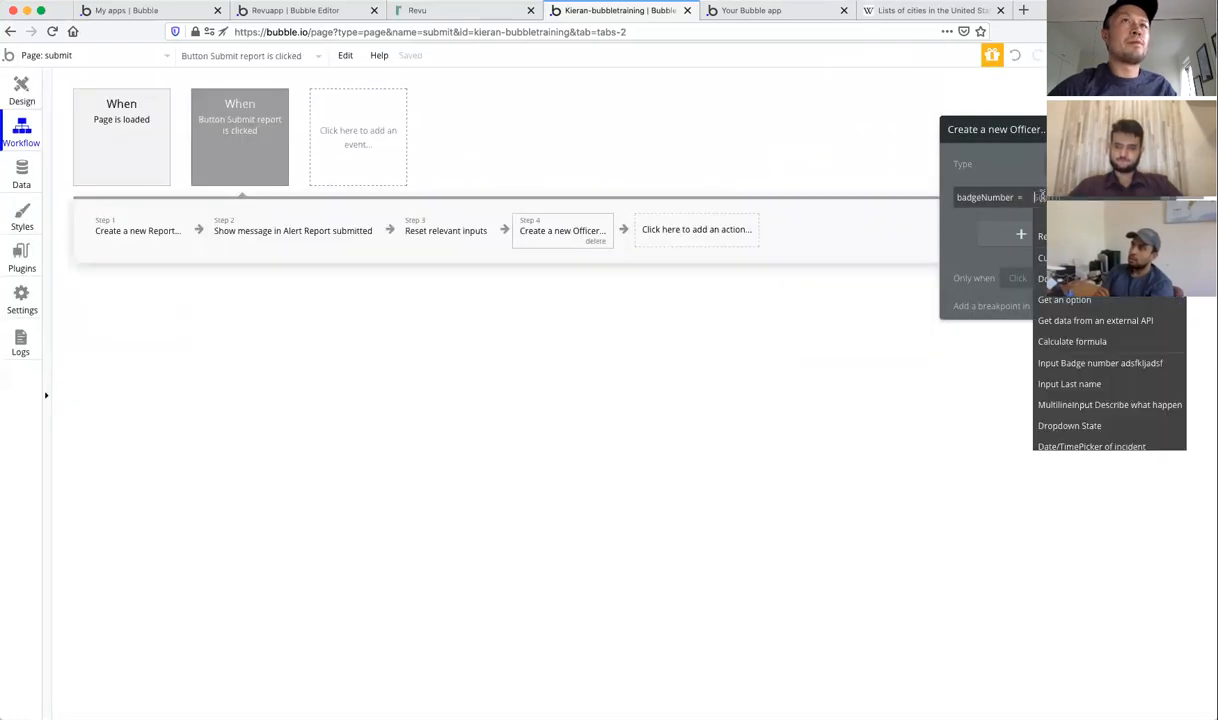
left_click(1115, 365)
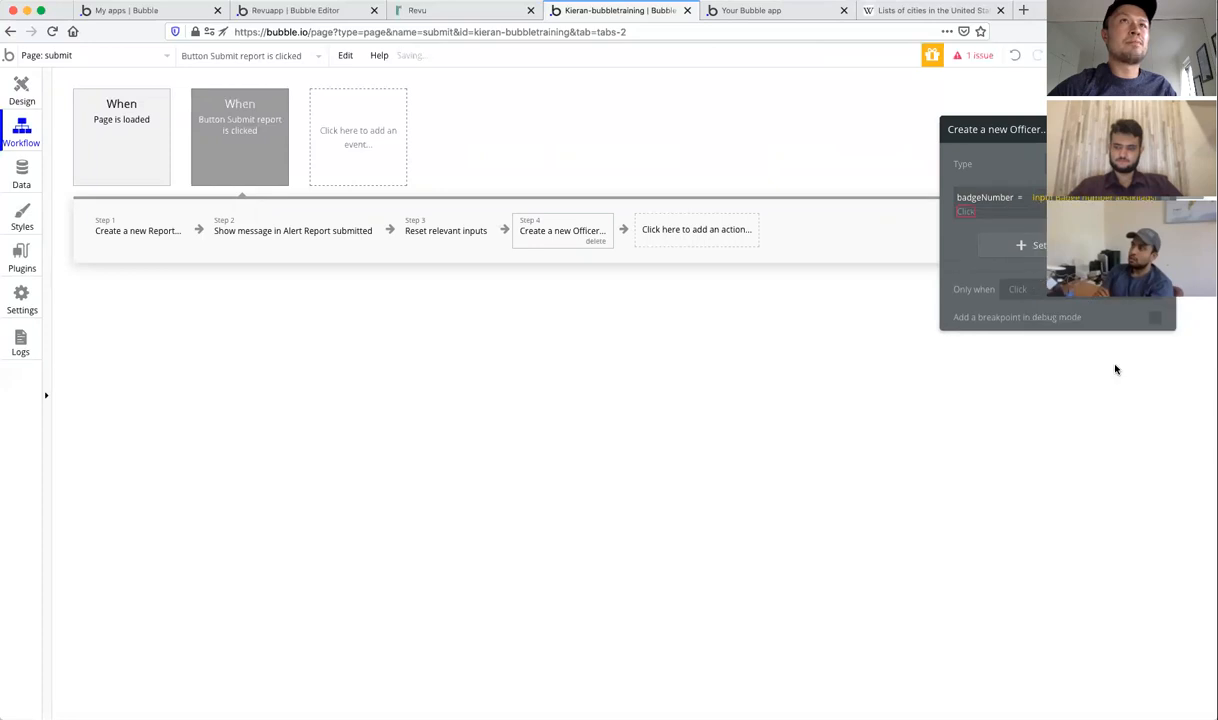
left_click(979, 229)
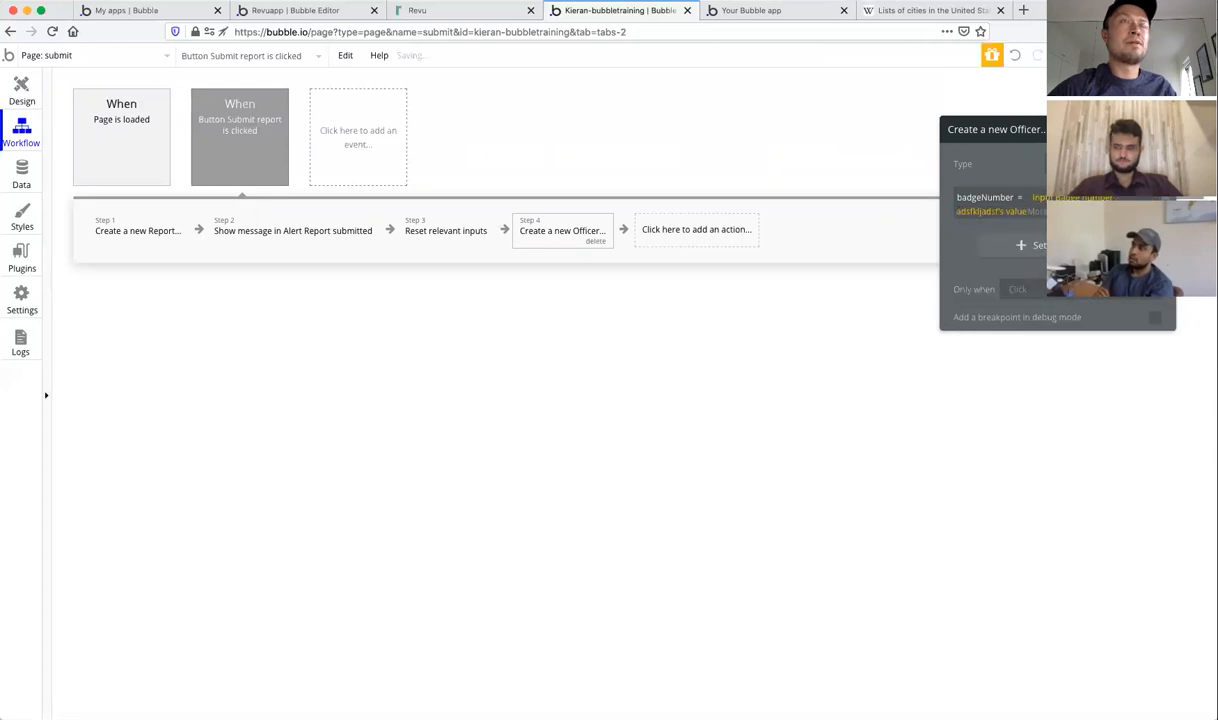
Step: Create a text field lastName and fill it from the Last name input
left_click(1030, 245)
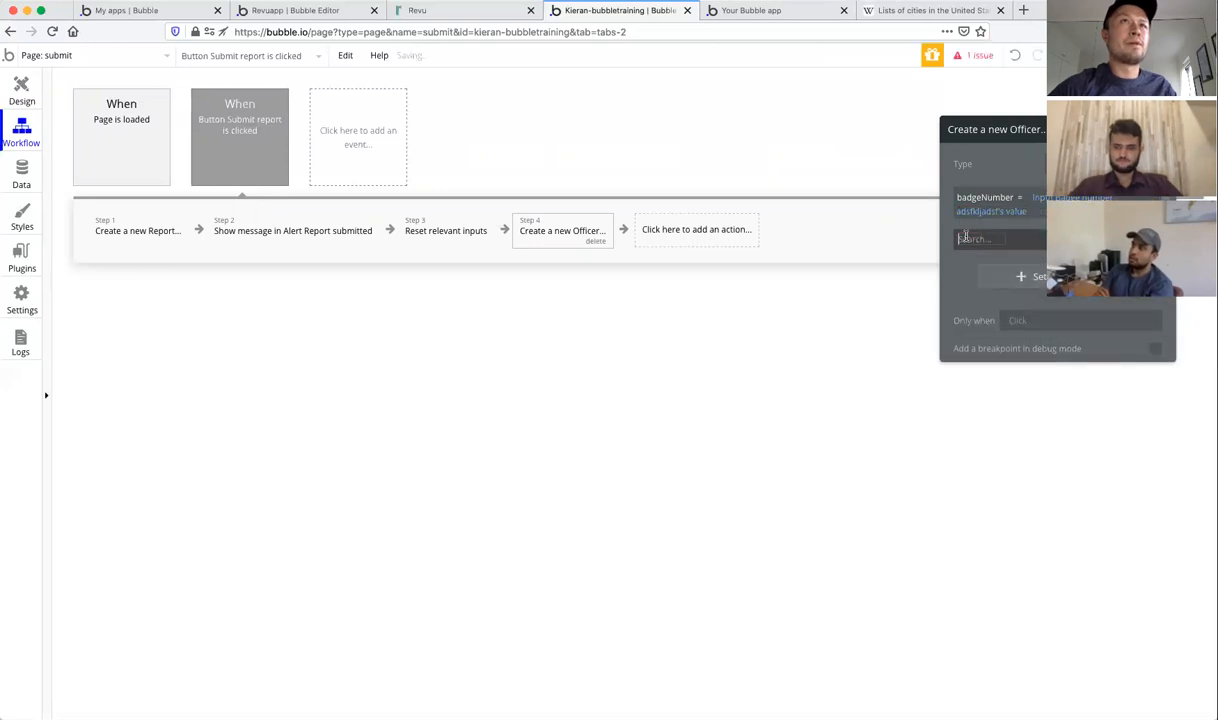
left_click(963, 237)
type("lastName")
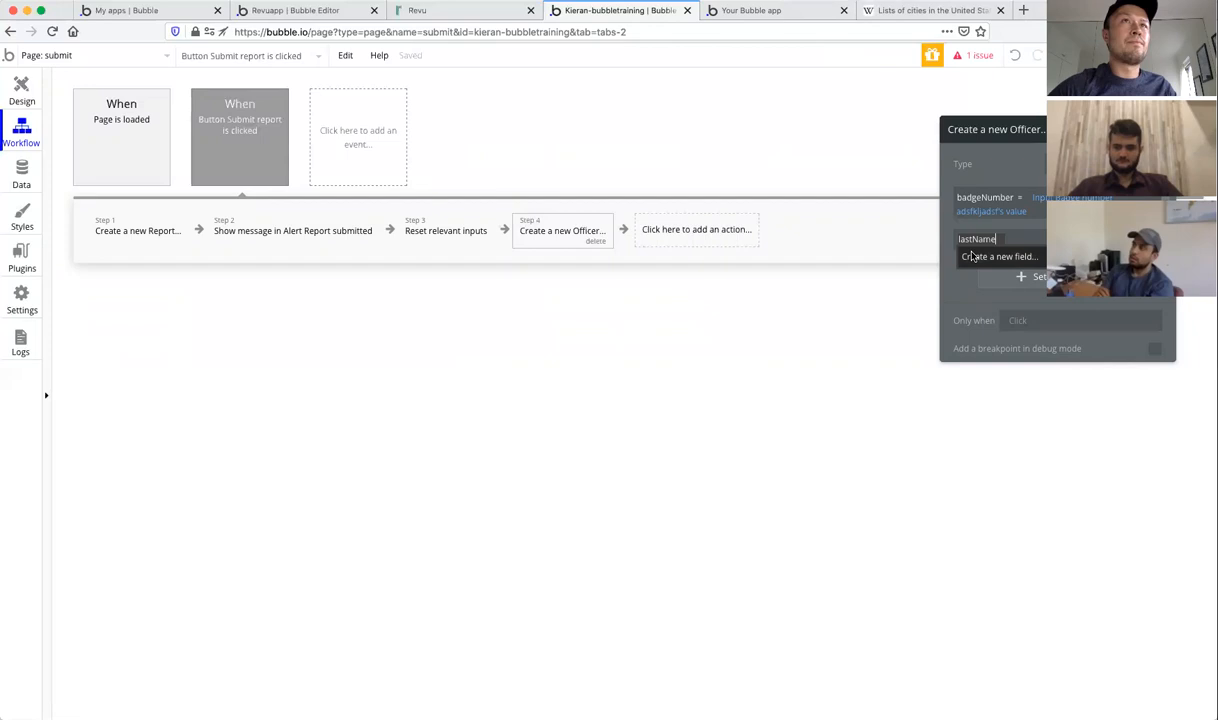
left_click(972, 256)
left_click(677, 172)
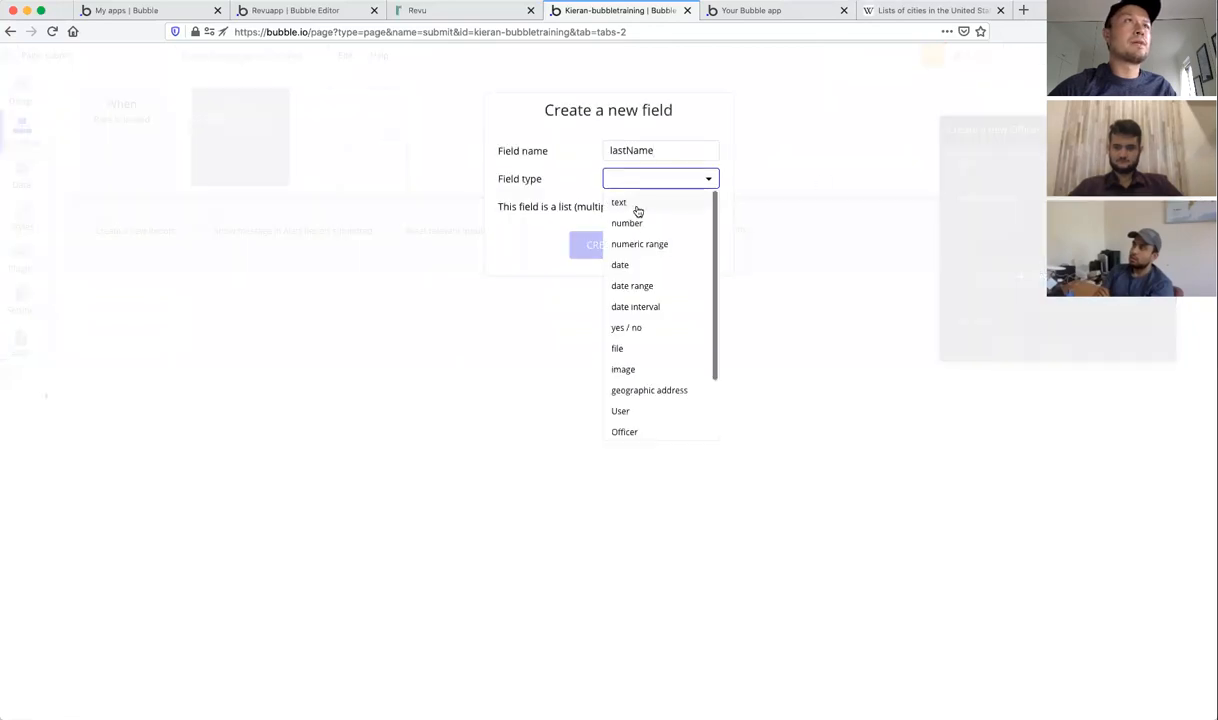
left_click(632, 204)
left_click(603, 246)
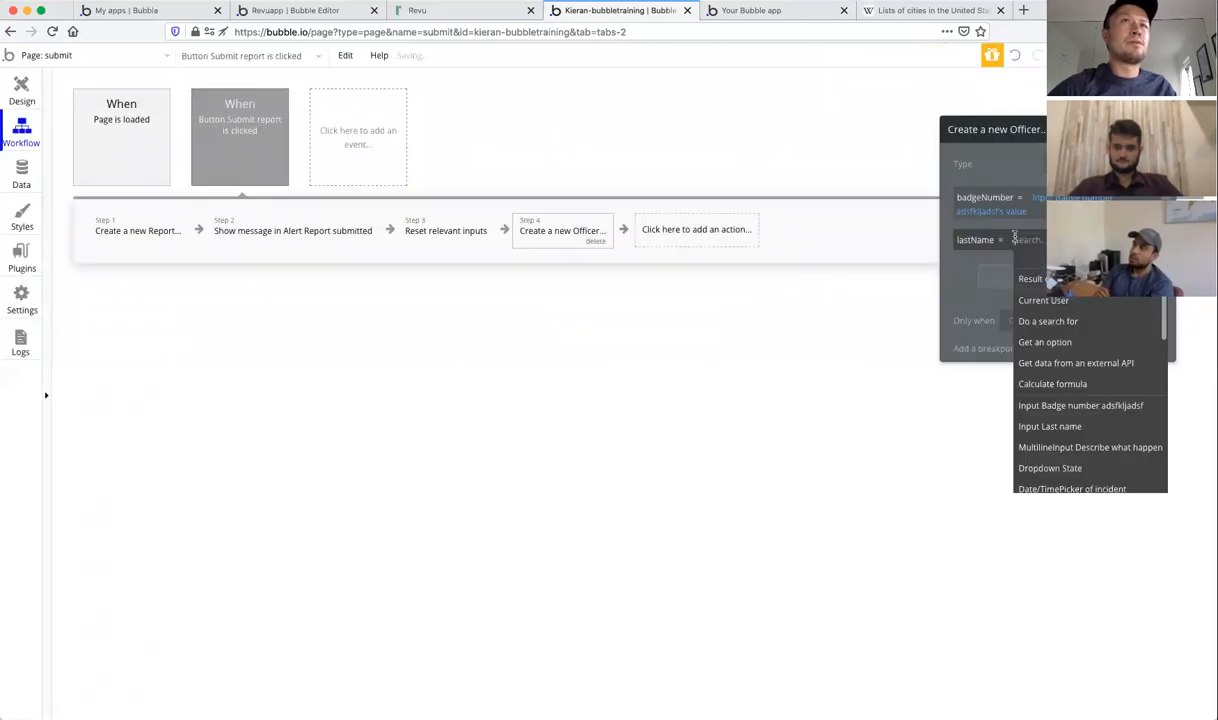
left_click(1085, 426)
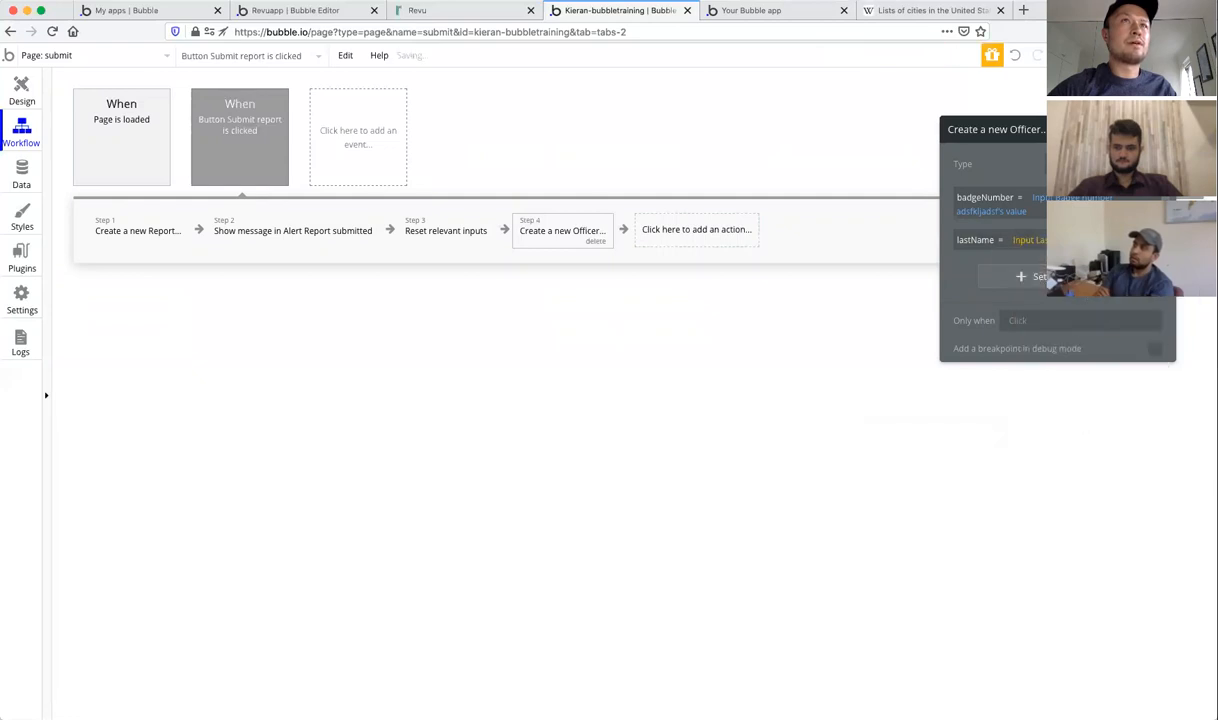
Step: Create an Officer field 'reports' holding a list of Report records and add it to the action
left_click(1035, 274)
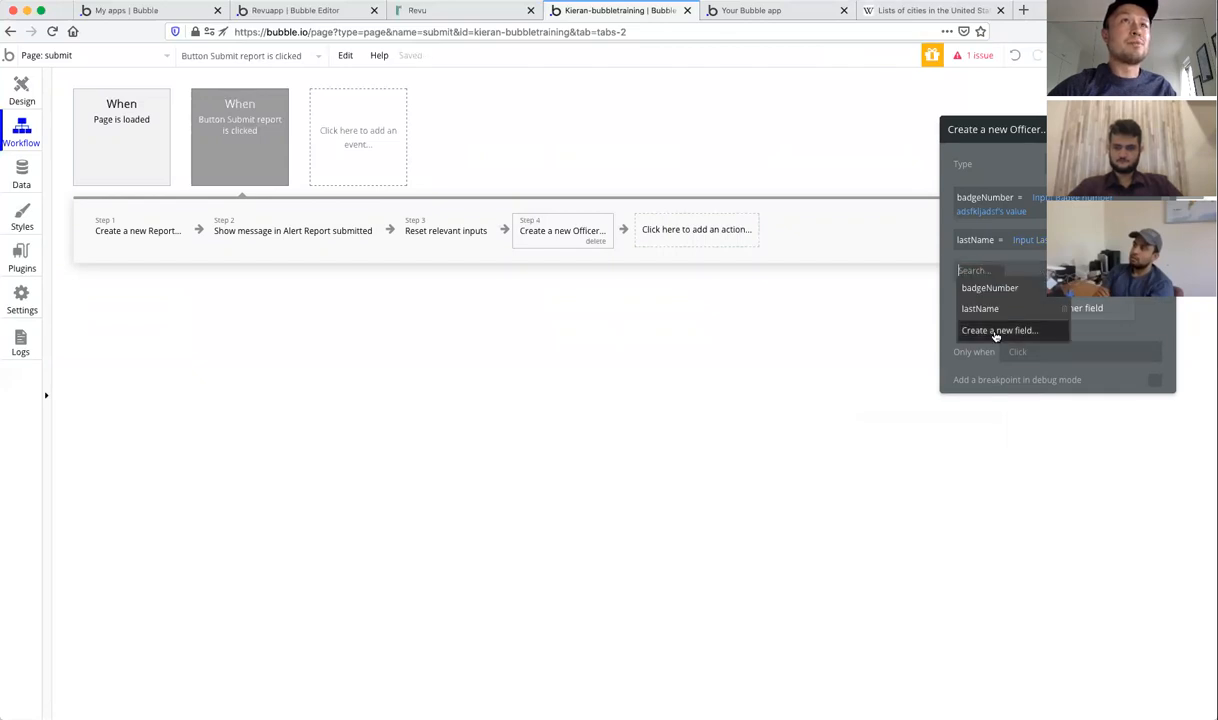
left_click(996, 331)
type("repor")
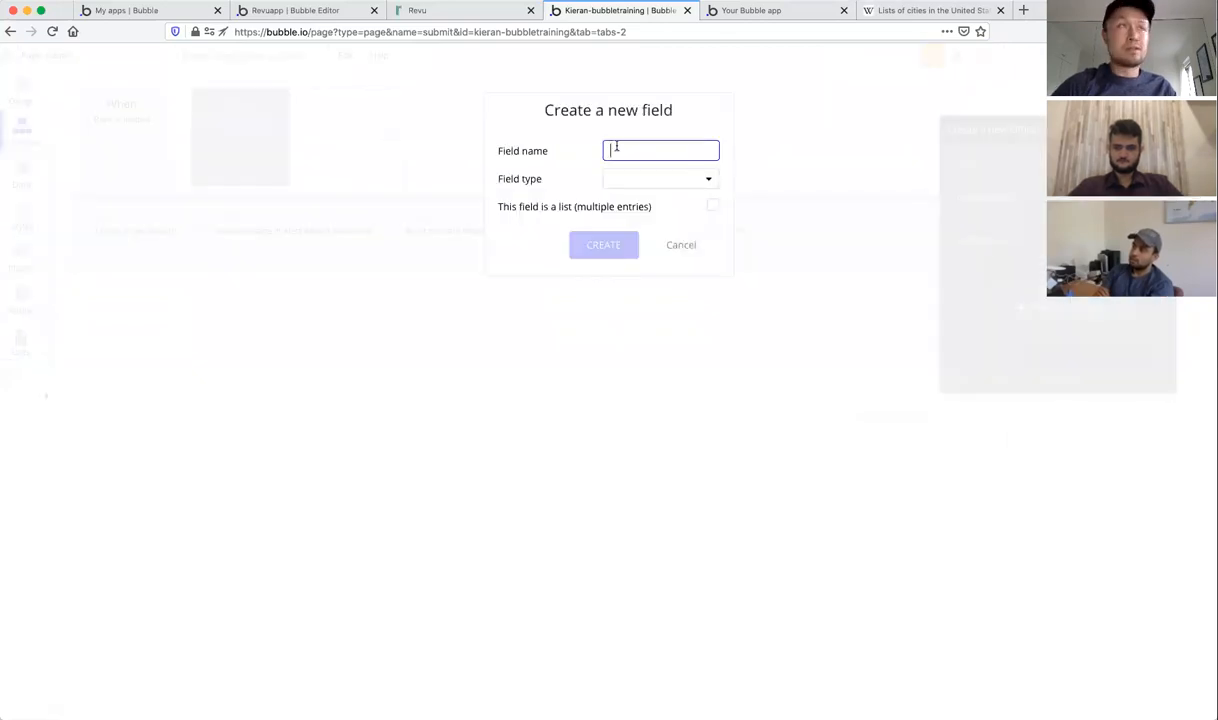
type("ts")
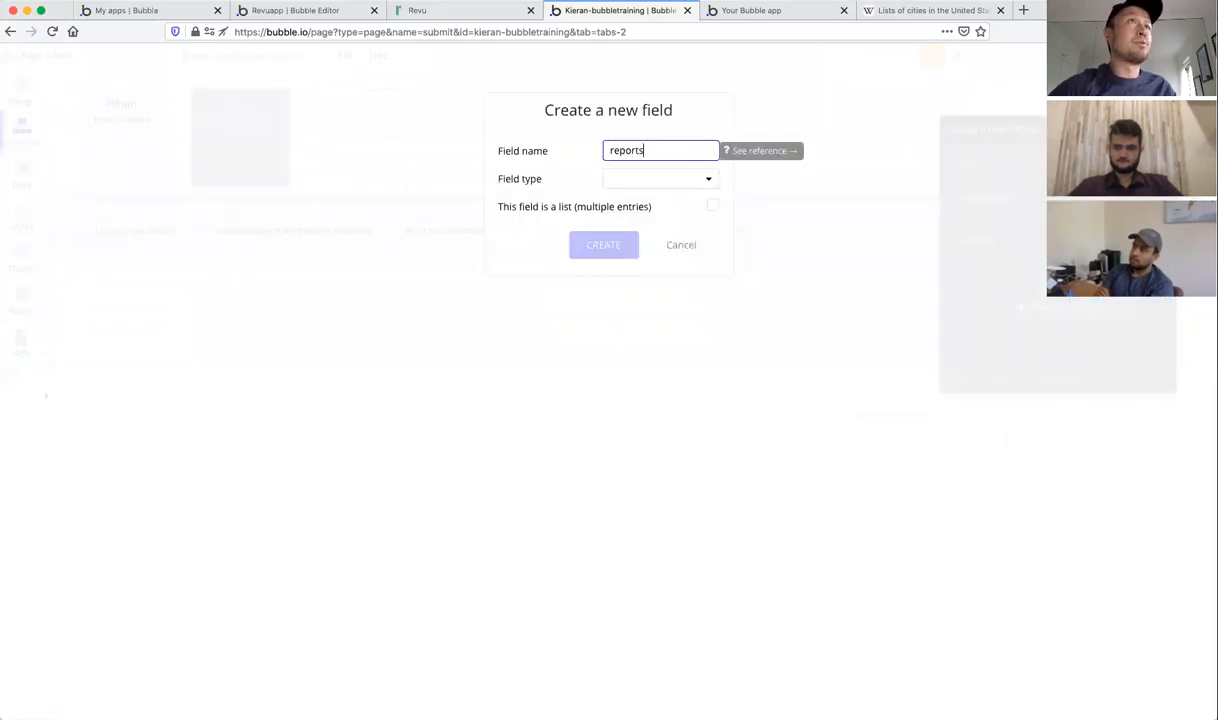
left_click(659, 186)
scroll(658, 275, "down", 2)
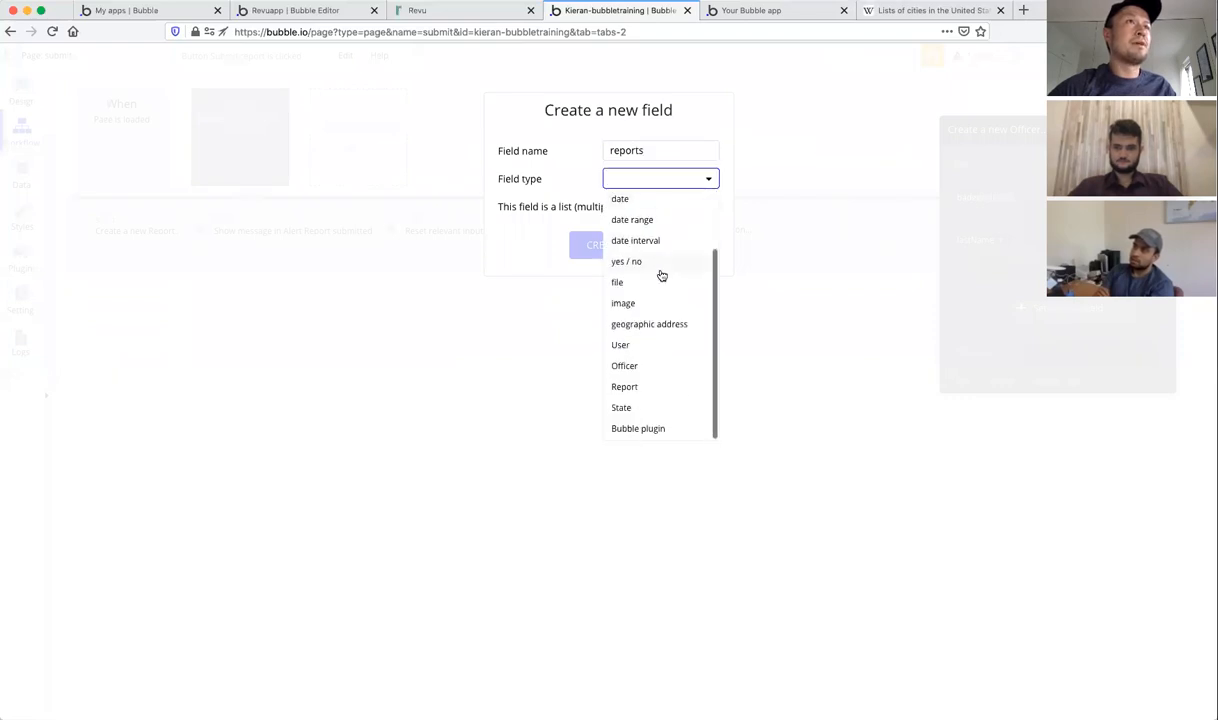
left_click(626, 387)
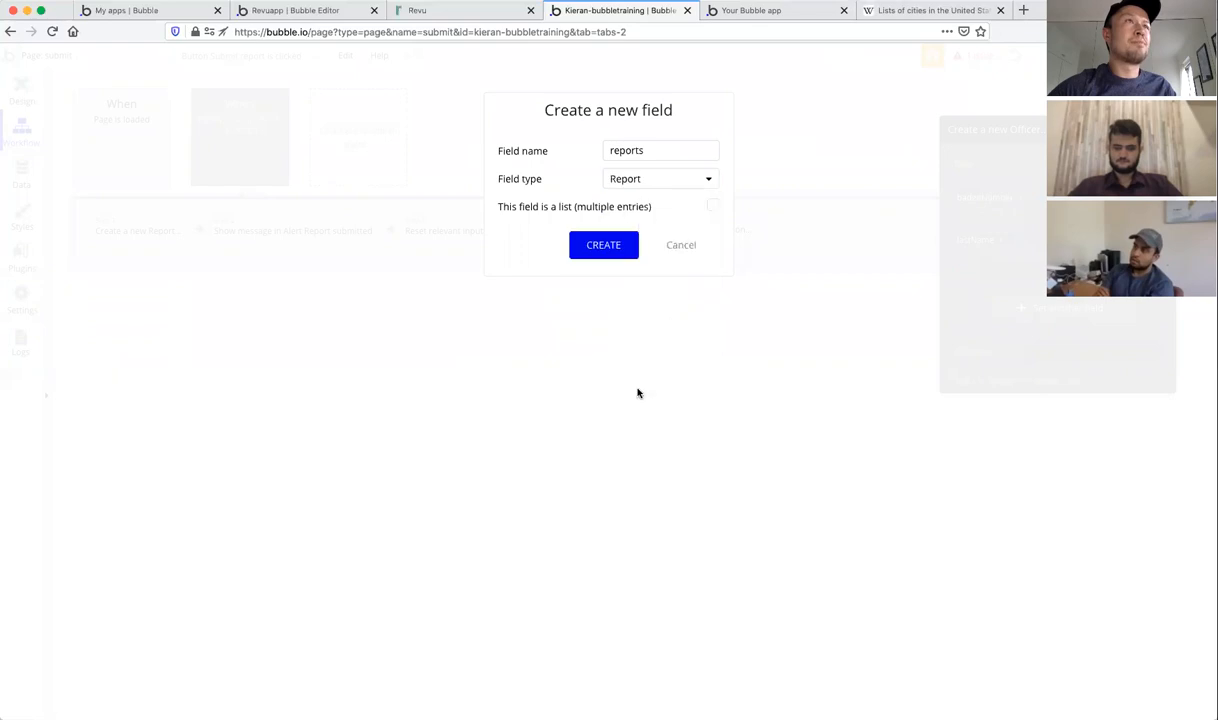
left_click(714, 207)
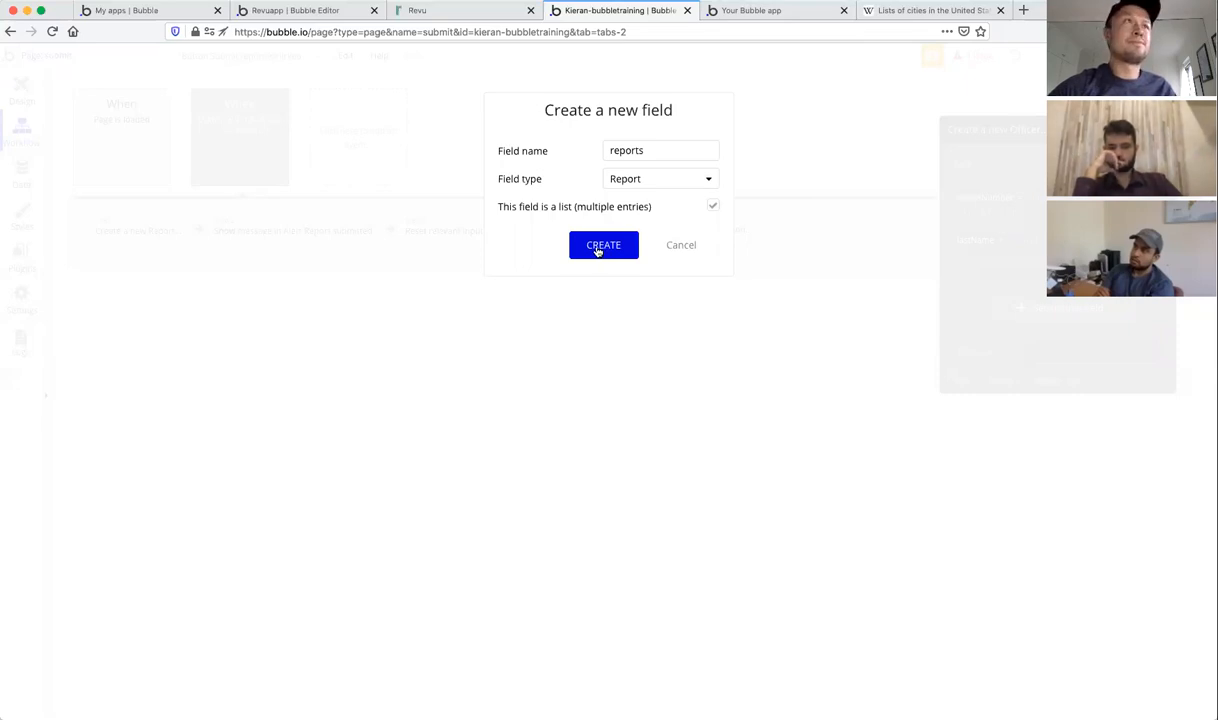
left_click(601, 246)
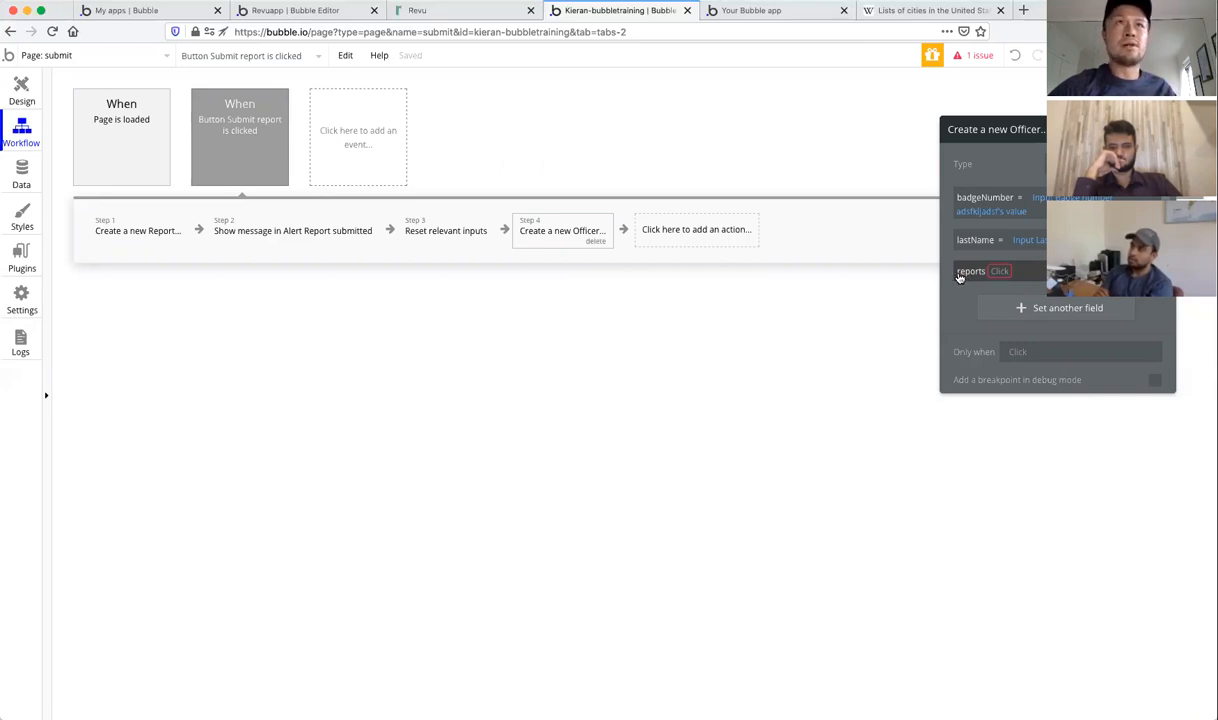
left_click(1000, 272)
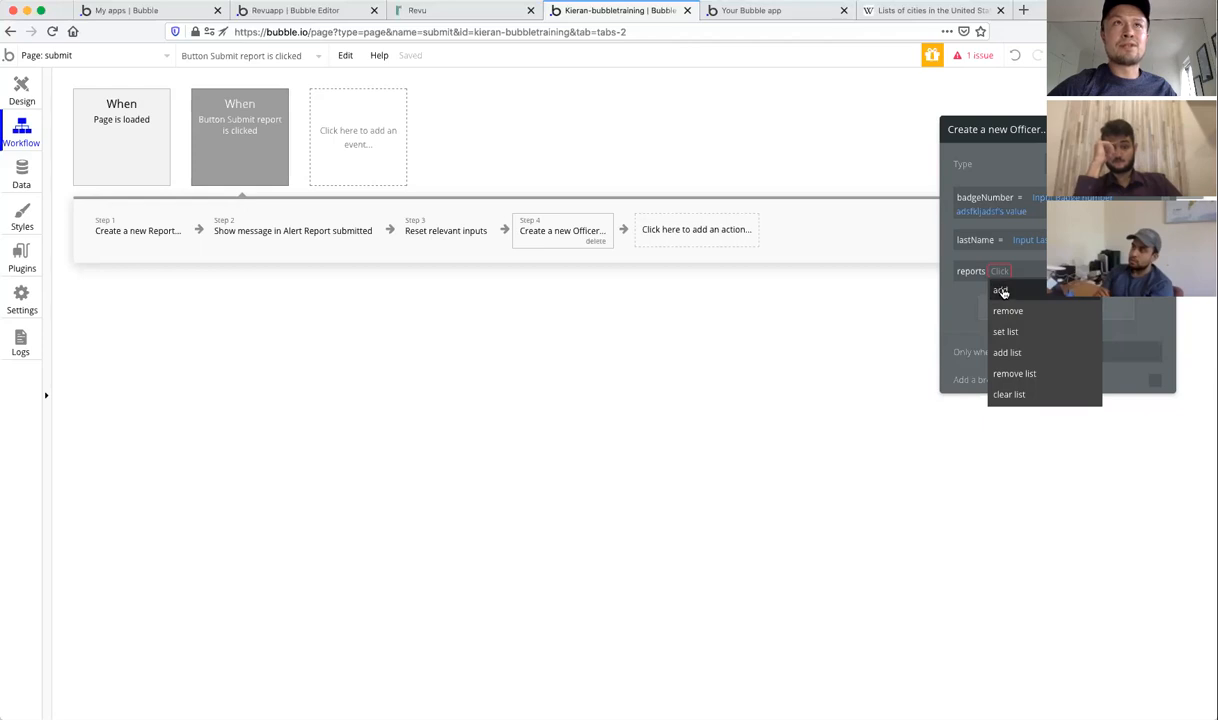
Step: Make the officer's reports field add the Result of step 1
left_click(1002, 291)
left_click(1017, 271)
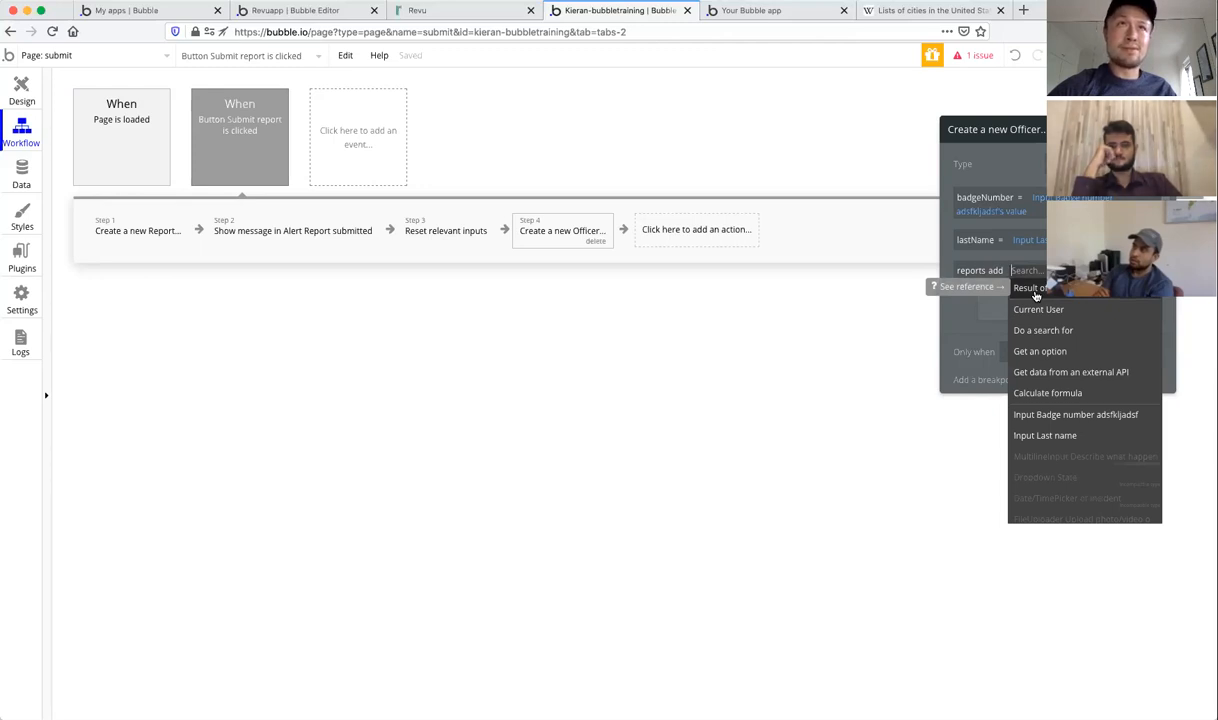
left_click(1032, 289)
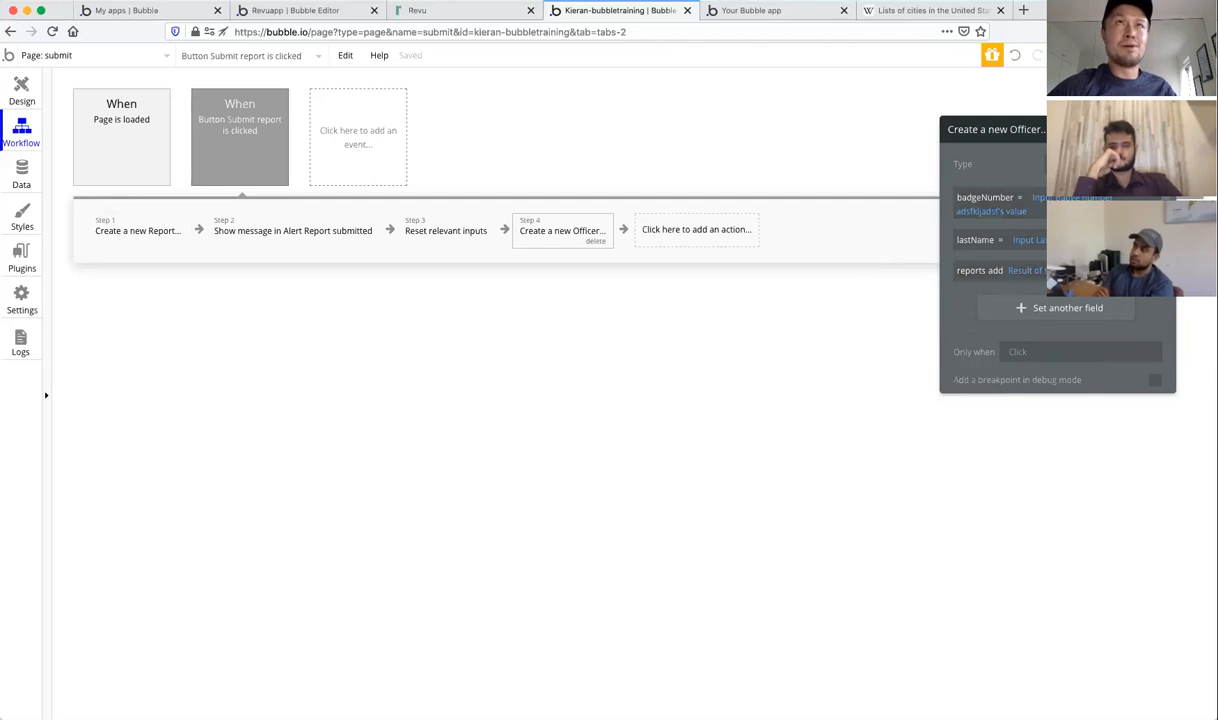
left_click(767, 228)
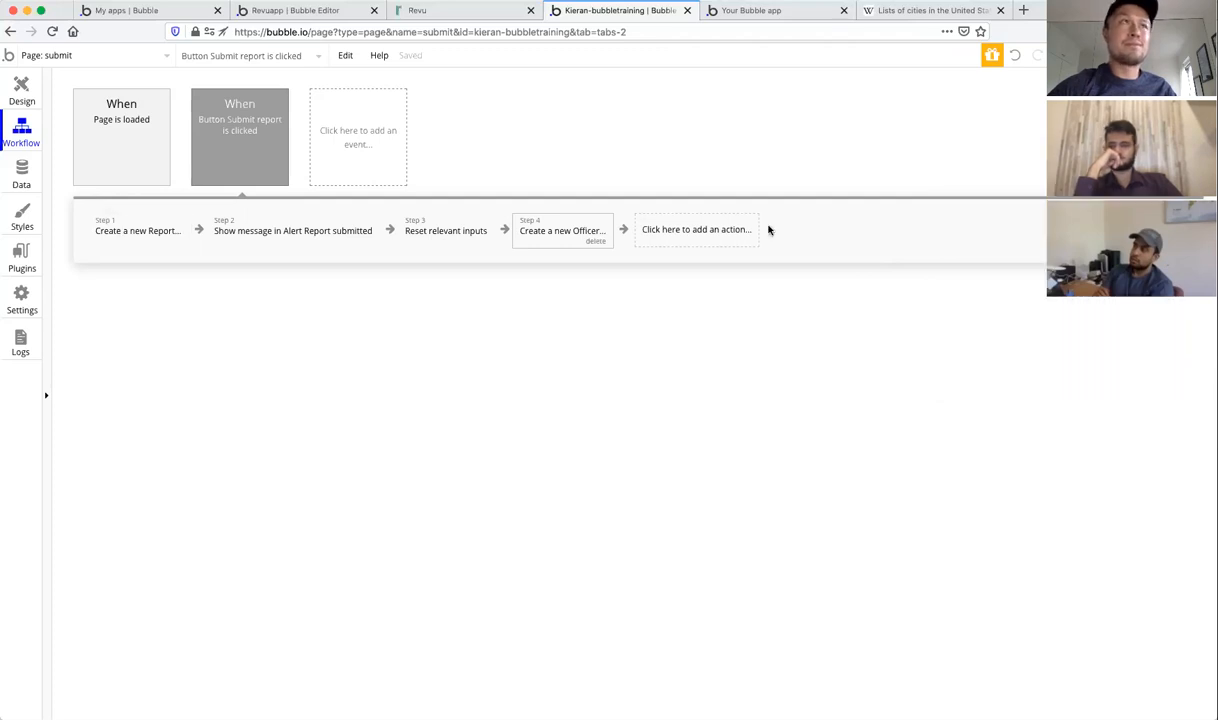
Step: Drag the Create a new Officer action from step 4 to step 2
left_click(548, 231)
left_click_drag(557, 231, 262, 238)
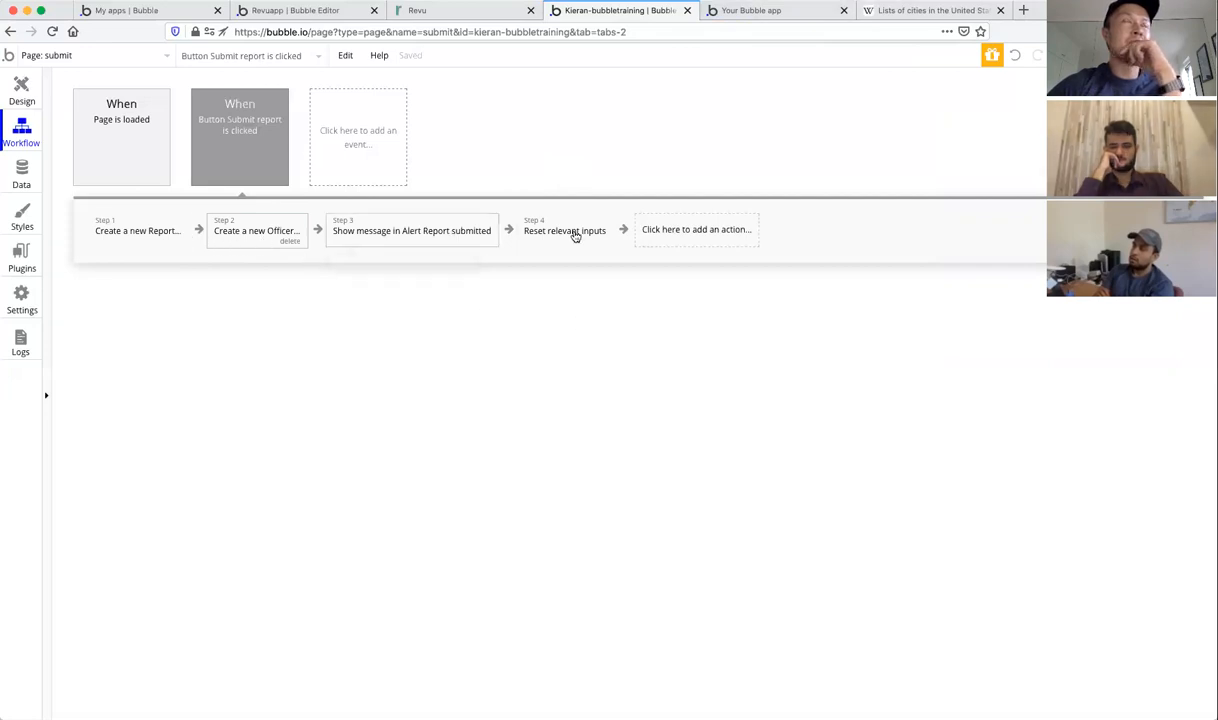
left_click(758, 12)
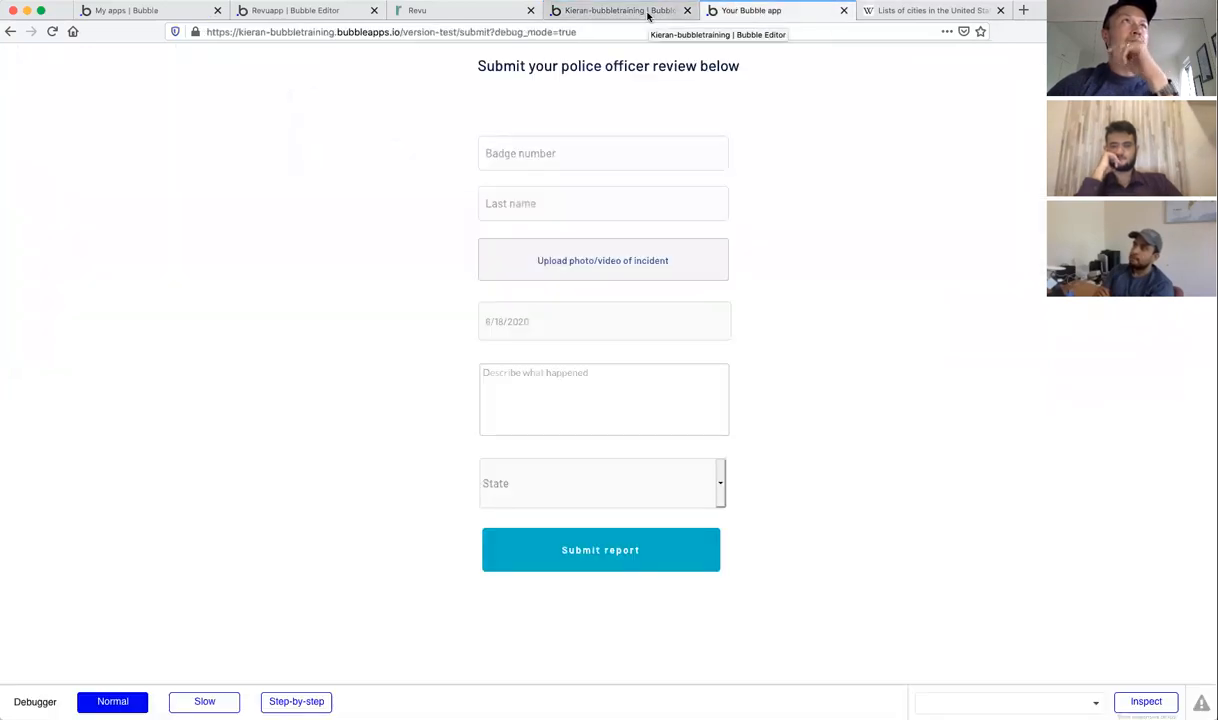
Step: Submit a test report with badge 68, a last name, the awards photo, June 8 and state Arkansas
left_click(581, 161)
type("68")
left_click(558, 203)
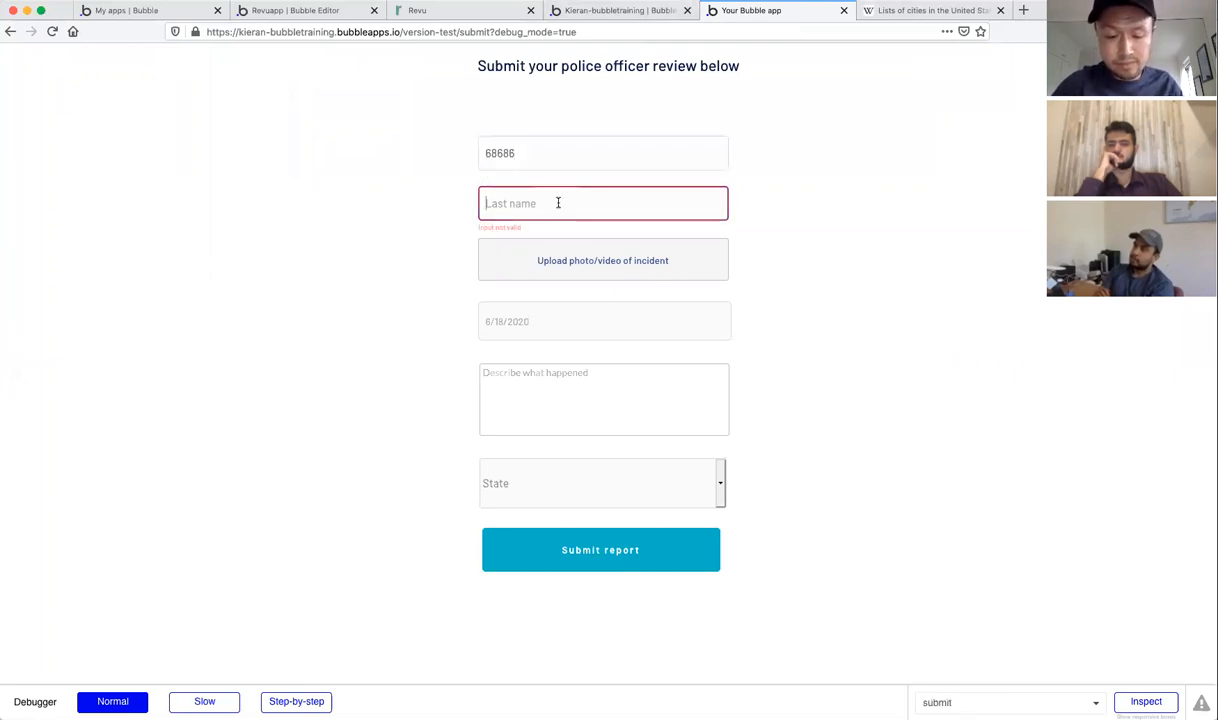
type("Jordan")
left_click(531, 260)
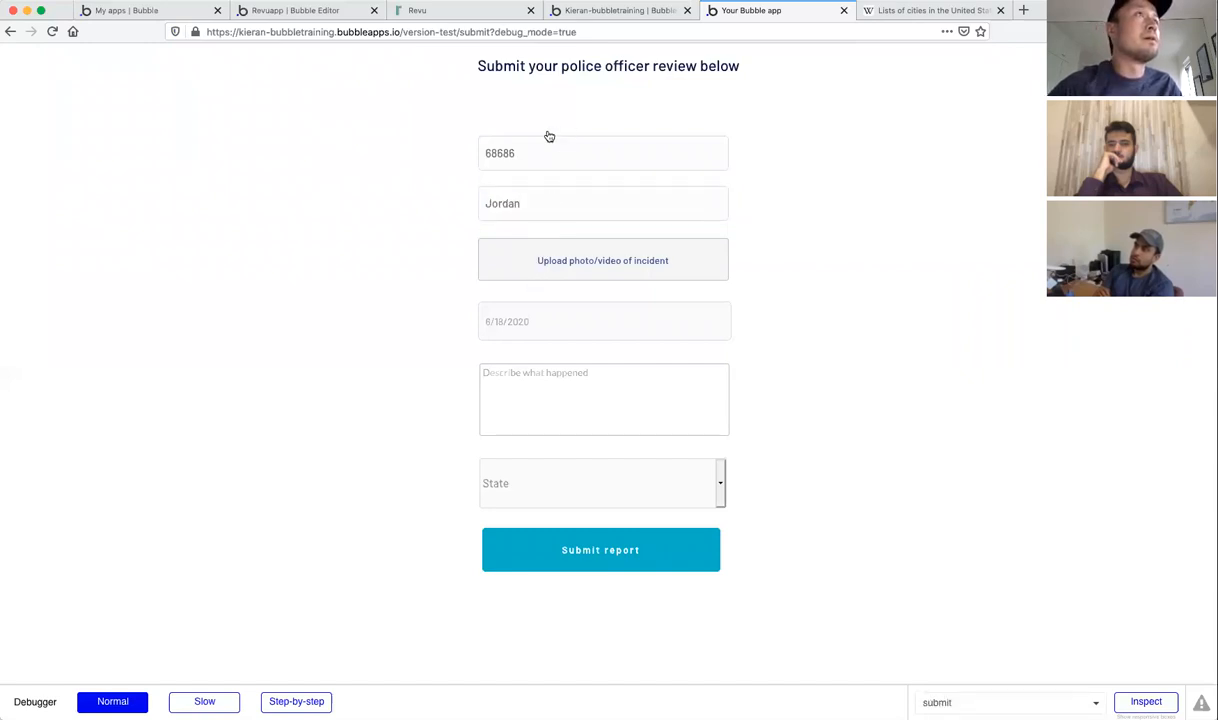
left_click(623, 262)
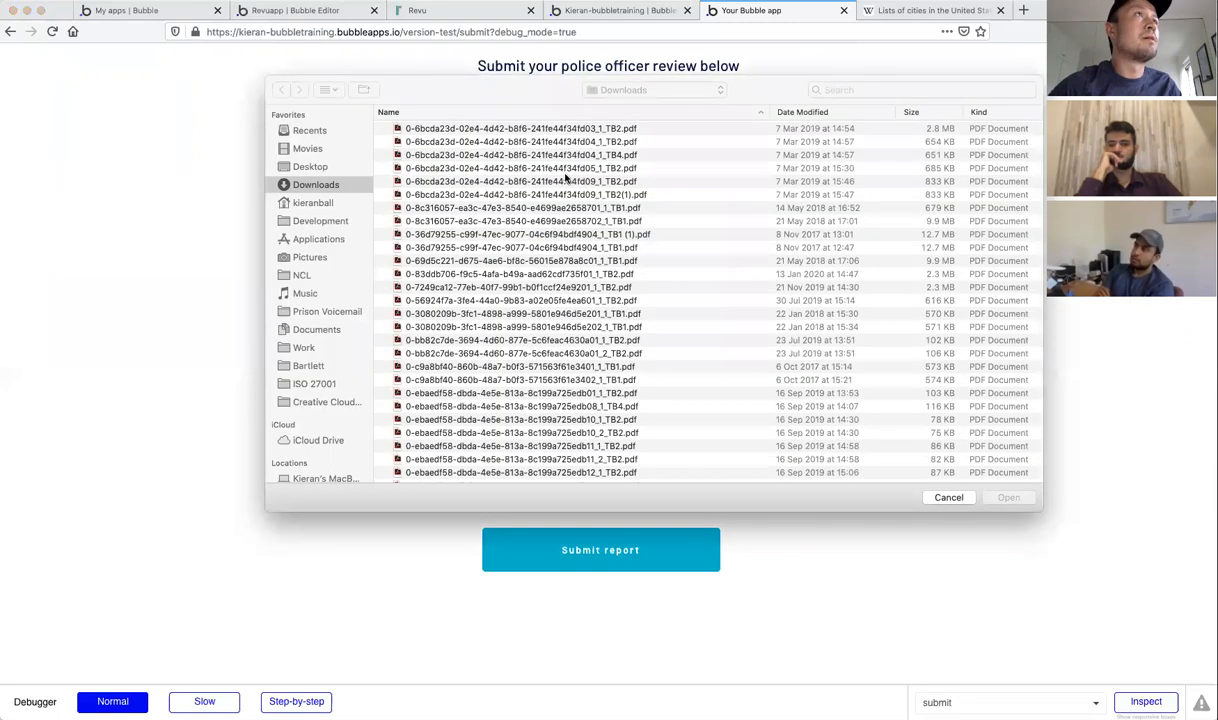
scroll(520, 150, "up", 1)
double_click(493, 128)
left_click(566, 324)
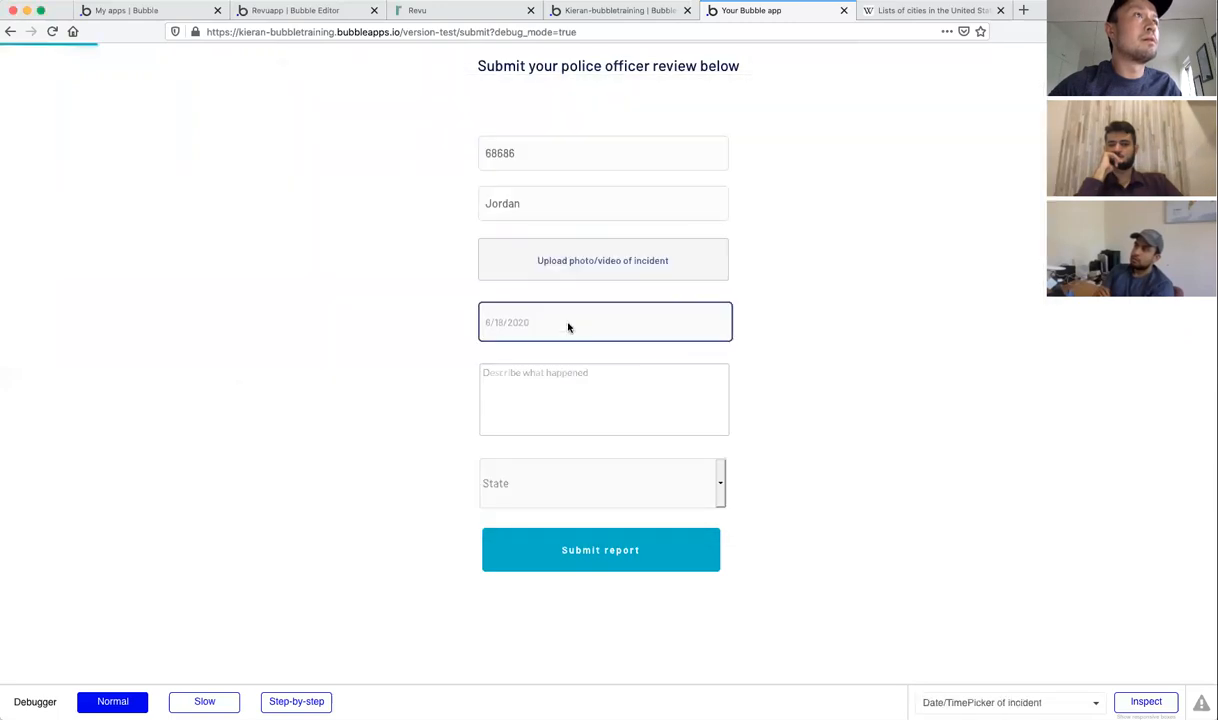
left_click(539, 418)
left_click(583, 393)
type("fadafasdafd")
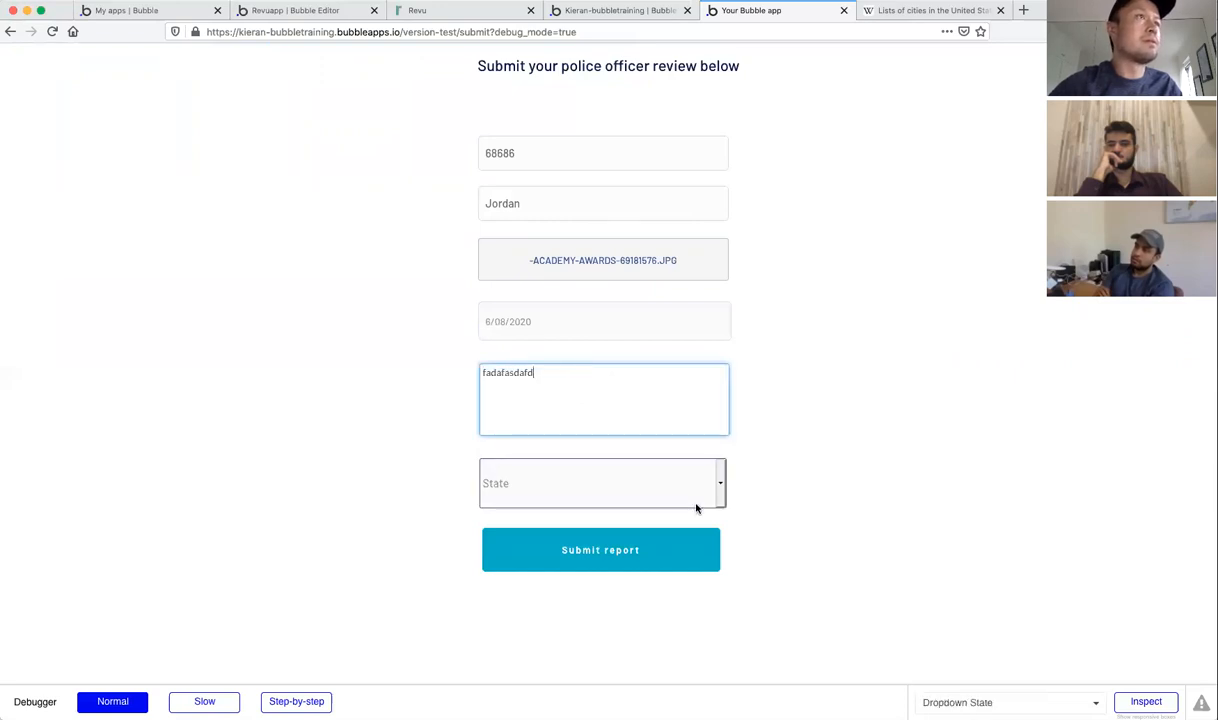
left_click(698, 506)
left_click(644, 542)
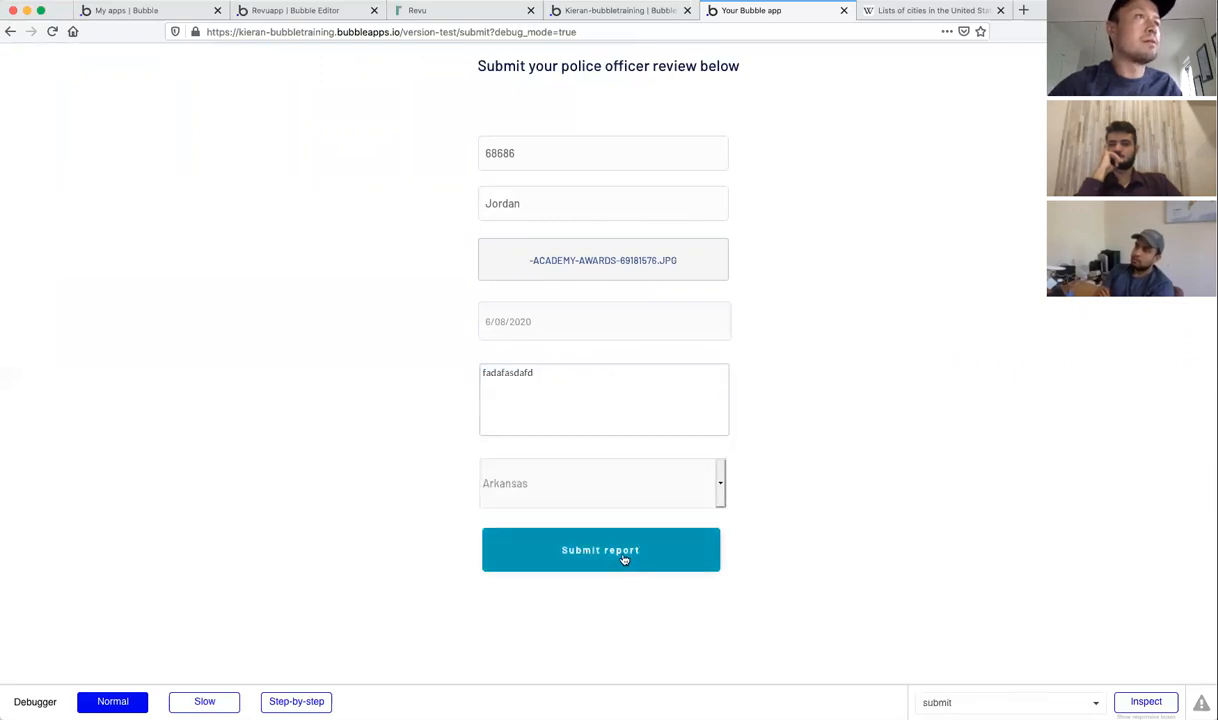
left_click(623, 559)
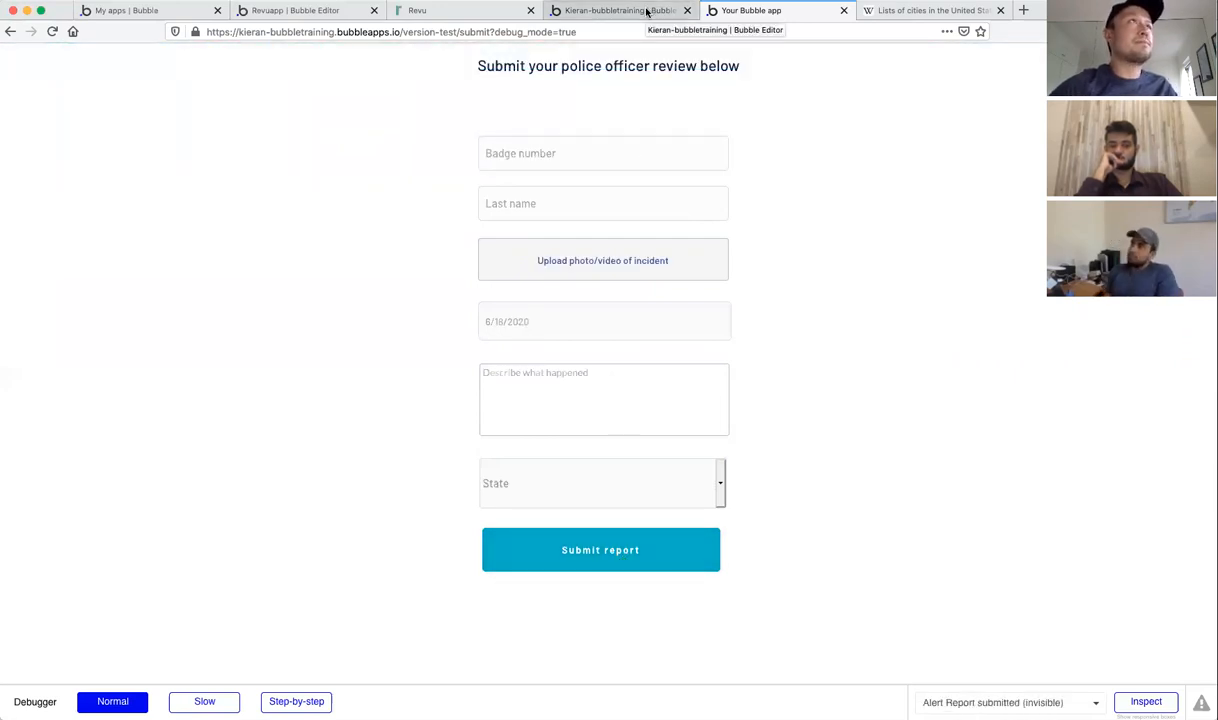
Step: Open the /dashboard page to check the report, then return to the editor
left_click(445, 31)
left_click(461, 31)
left_click_drag(461, 31, 577, 31)
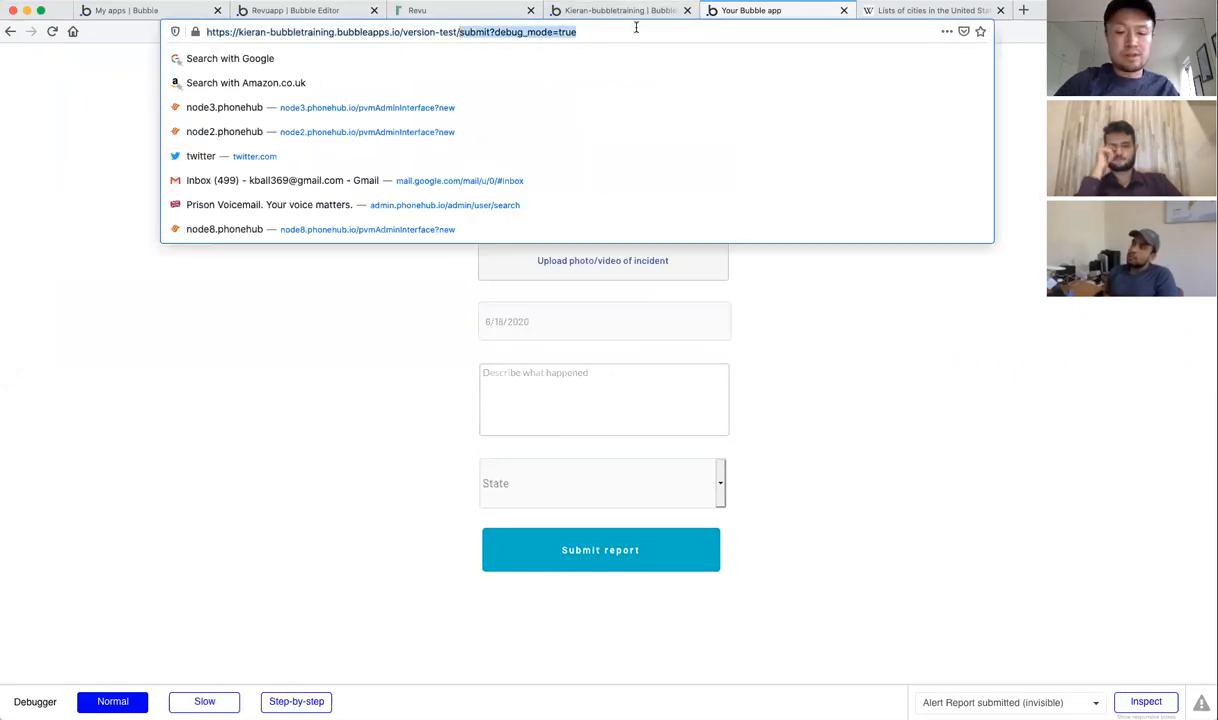
type("dashboard")
key("Return")
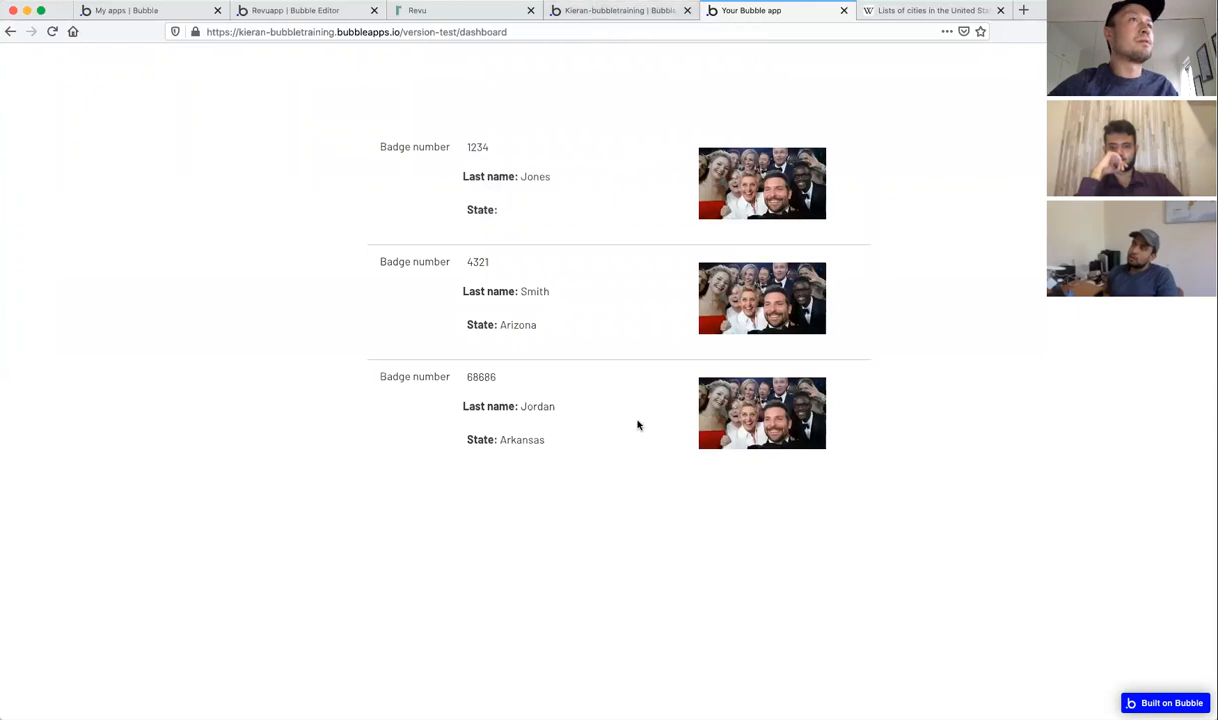
left_click(605, 11)
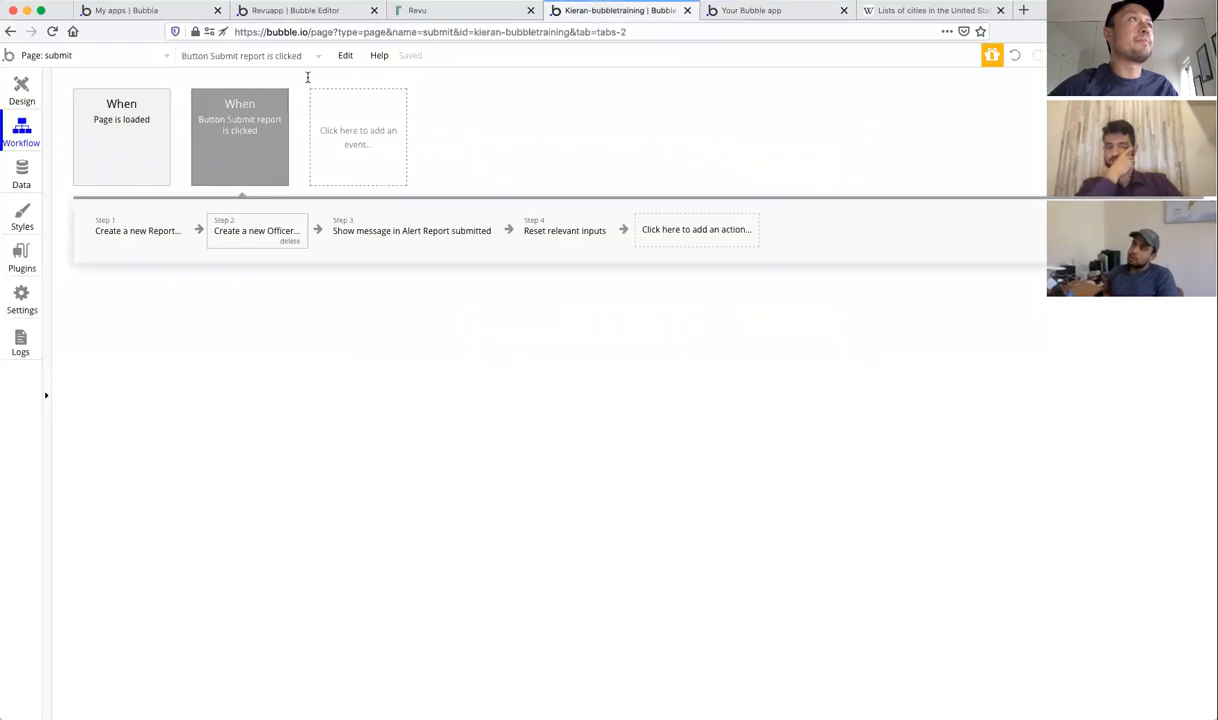
Step: View All Officers in App data to confirm the new officer is linked to its report
left_click(22, 175)
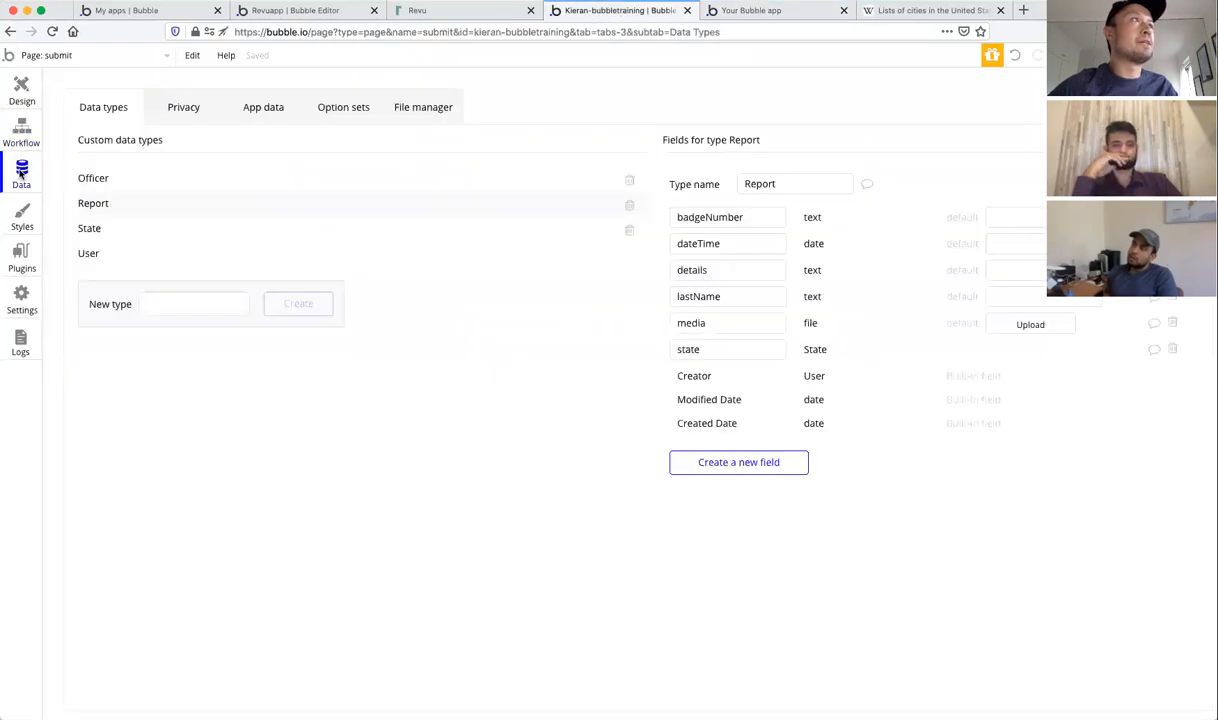
left_click(255, 107)
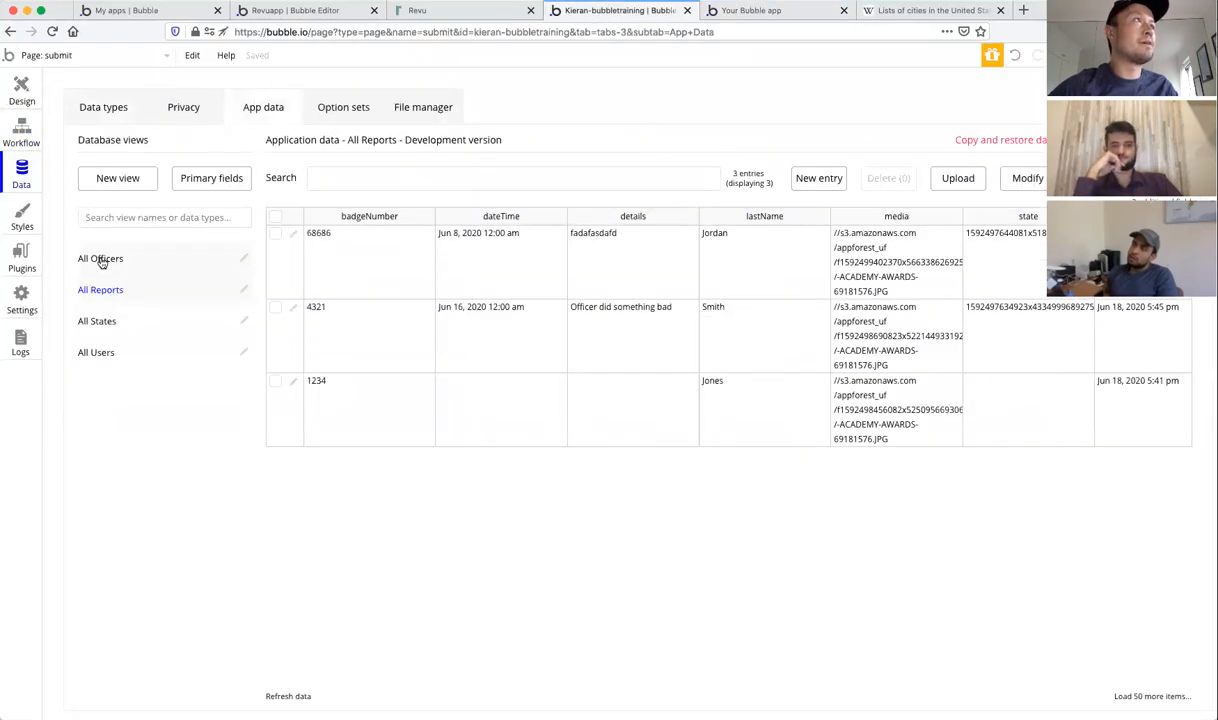
left_click(101, 259)
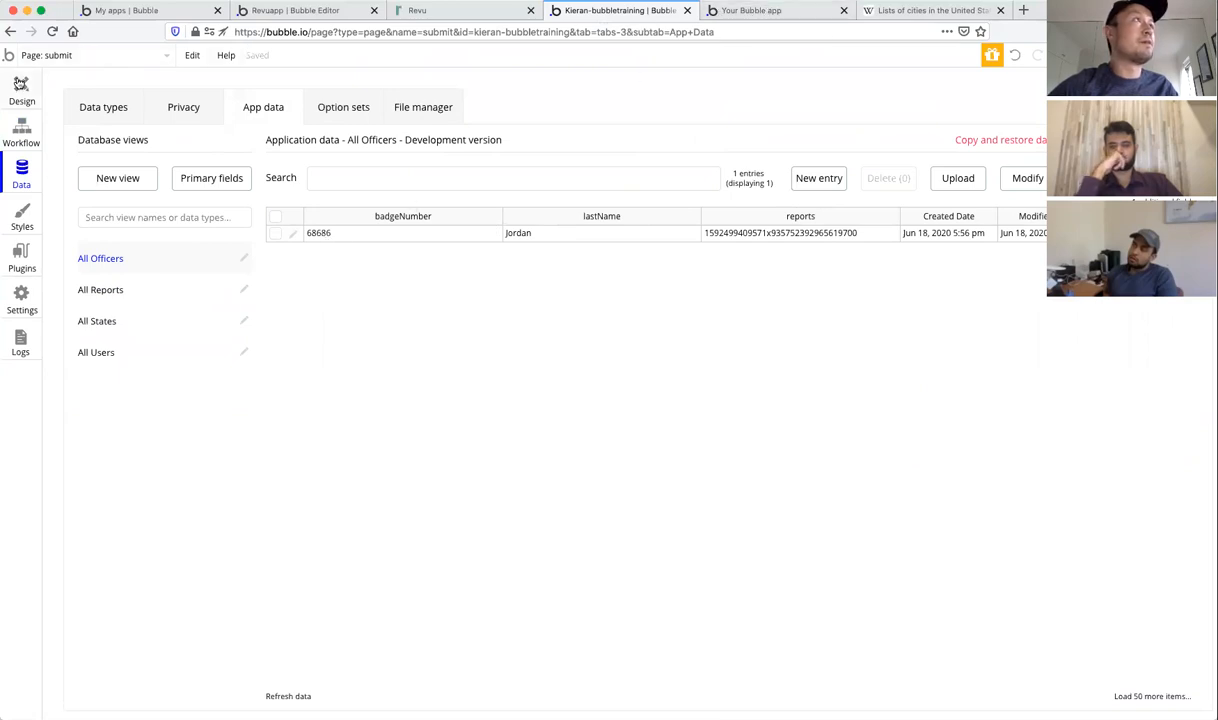
left_click(21, 85)
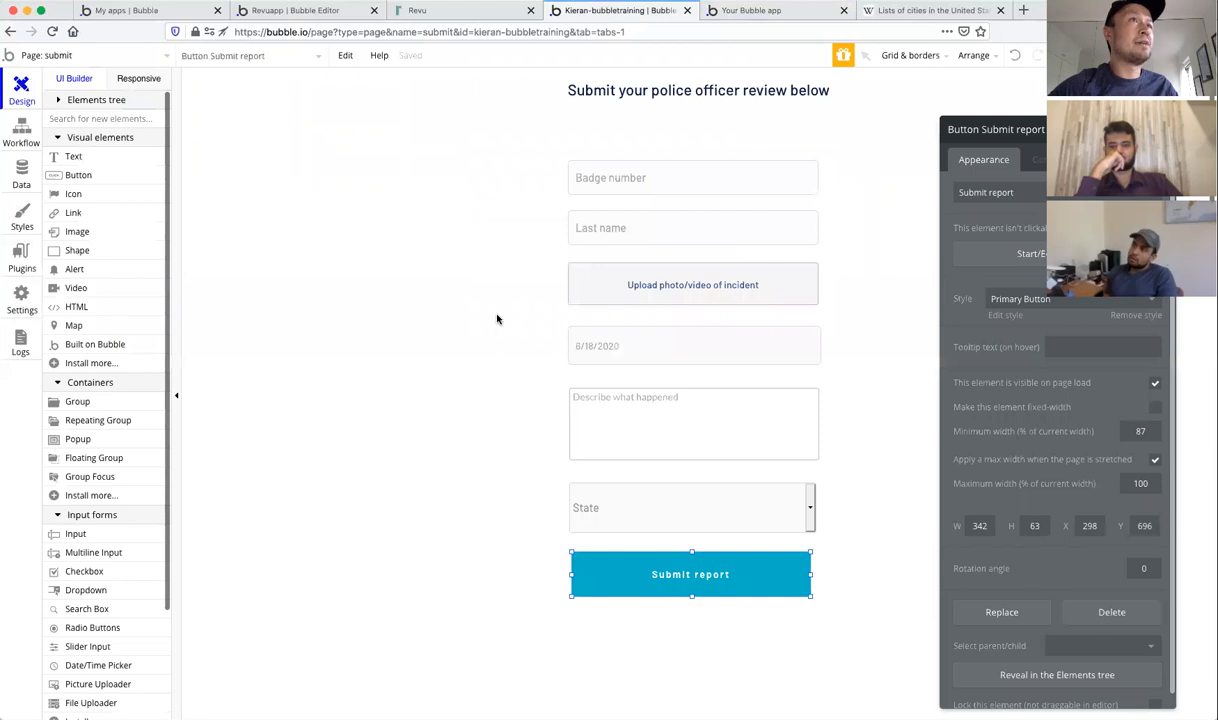
Step: Switch the editor from the submit page to the dashboard page
left_click(734, 182)
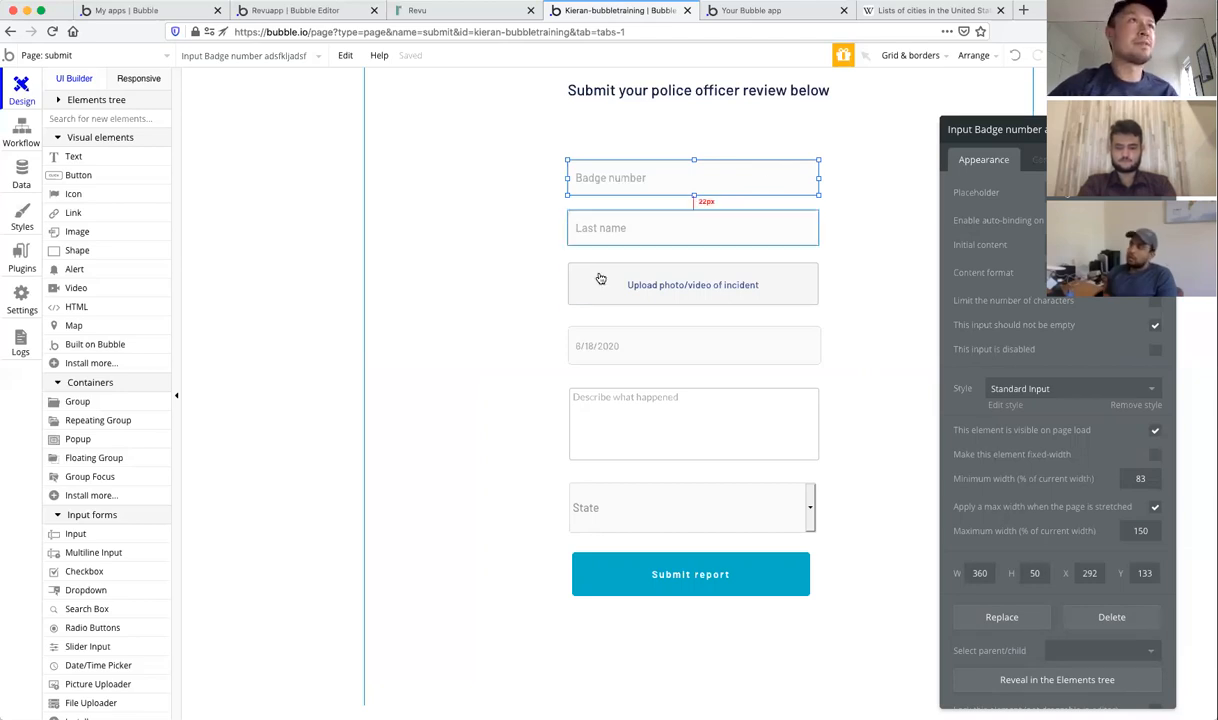
left_click(468, 321)
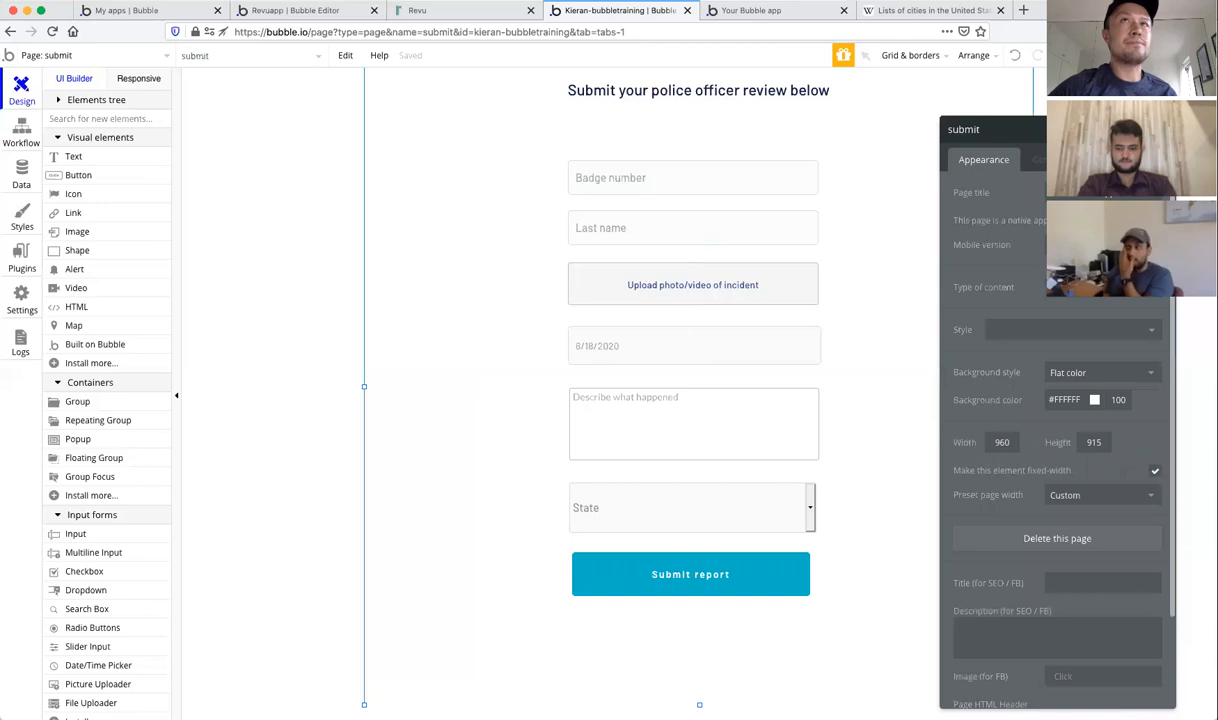
left_click(1163, 129)
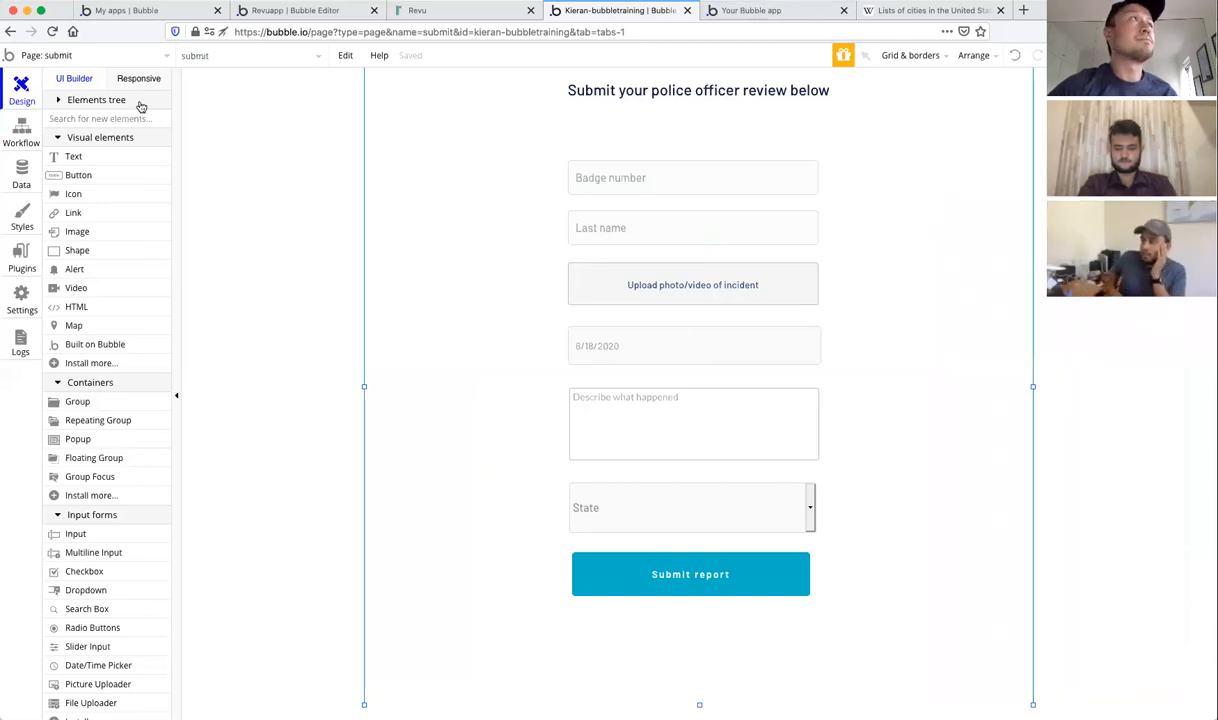
left_click(113, 54)
left_click(247, 104)
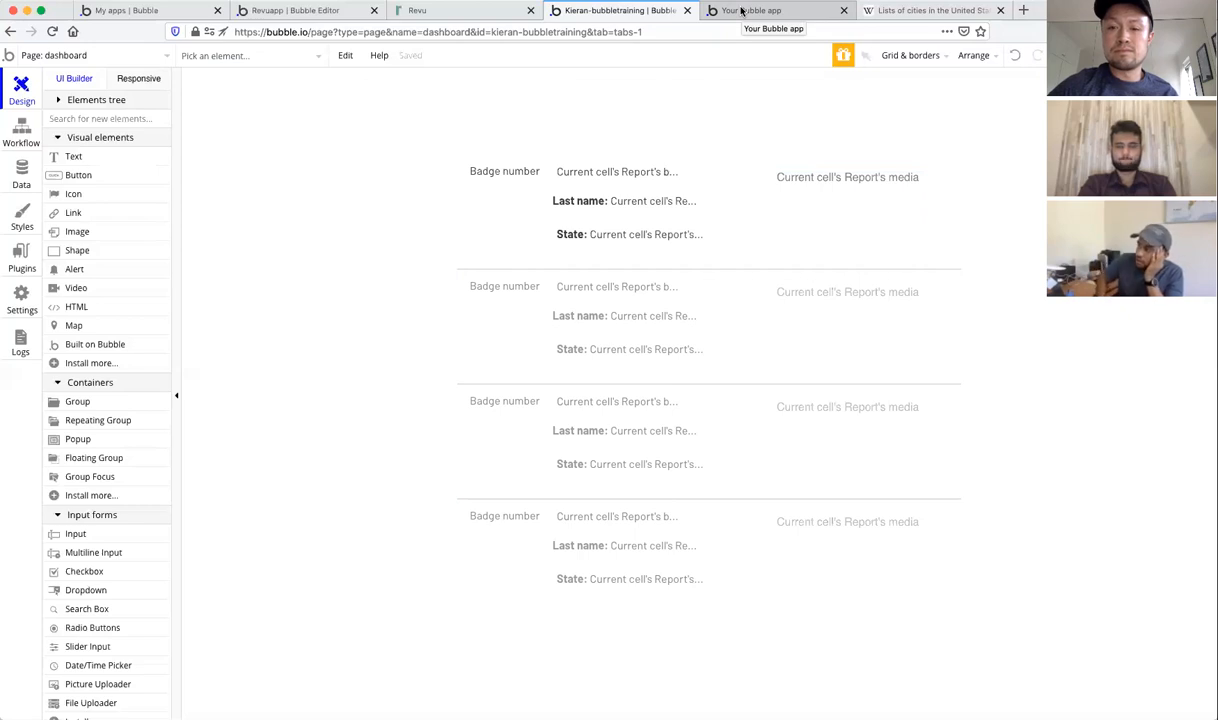
Step: Switch back to the submit page and open the State dropdown's property editor
left_click(122, 56)
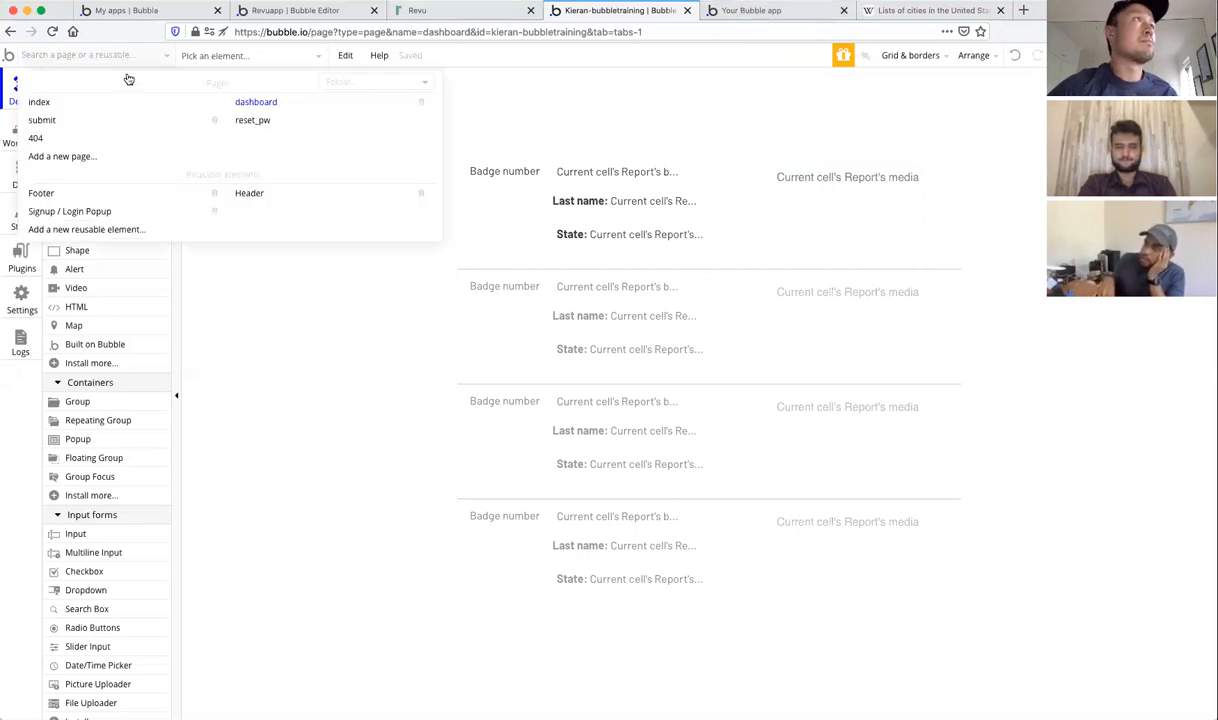
left_click(74, 119)
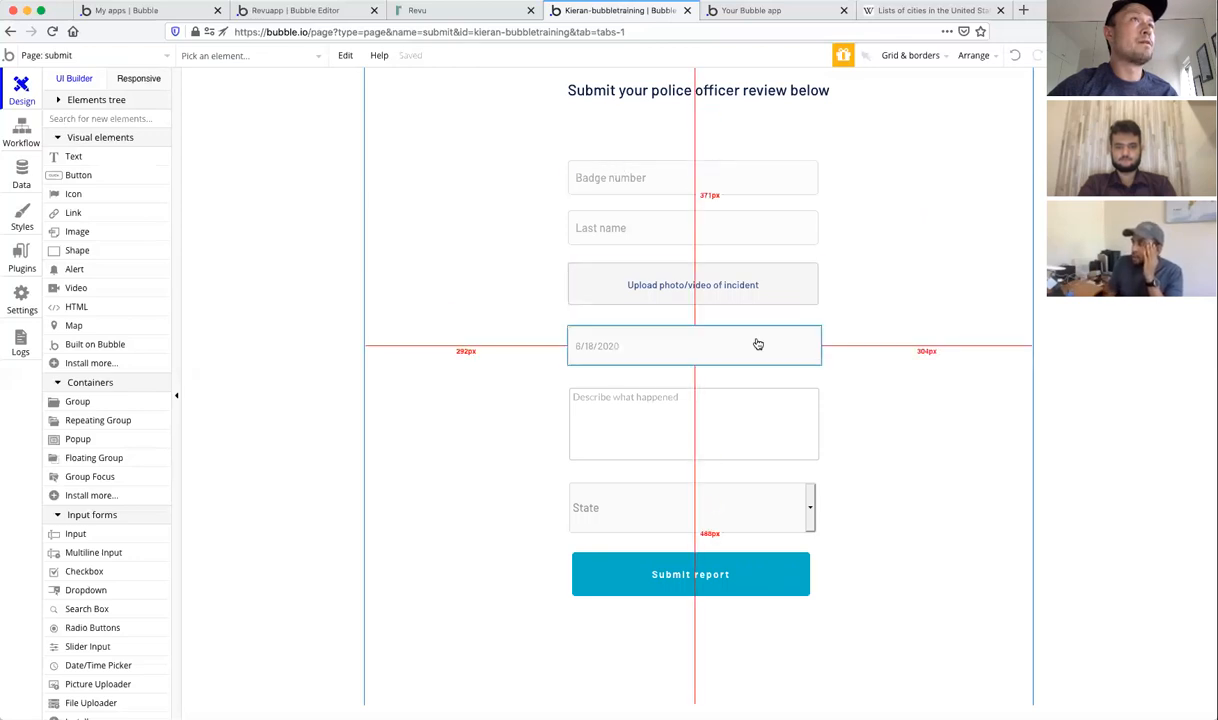
left_click(729, 178)
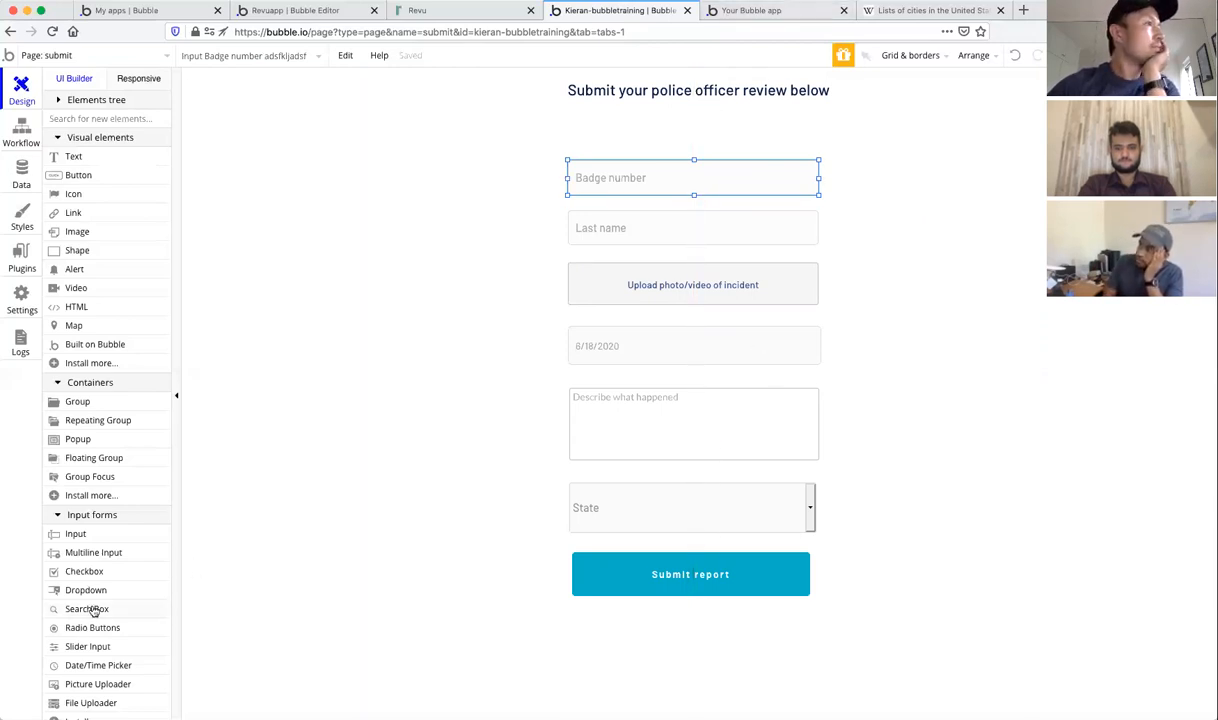
left_click(712, 505)
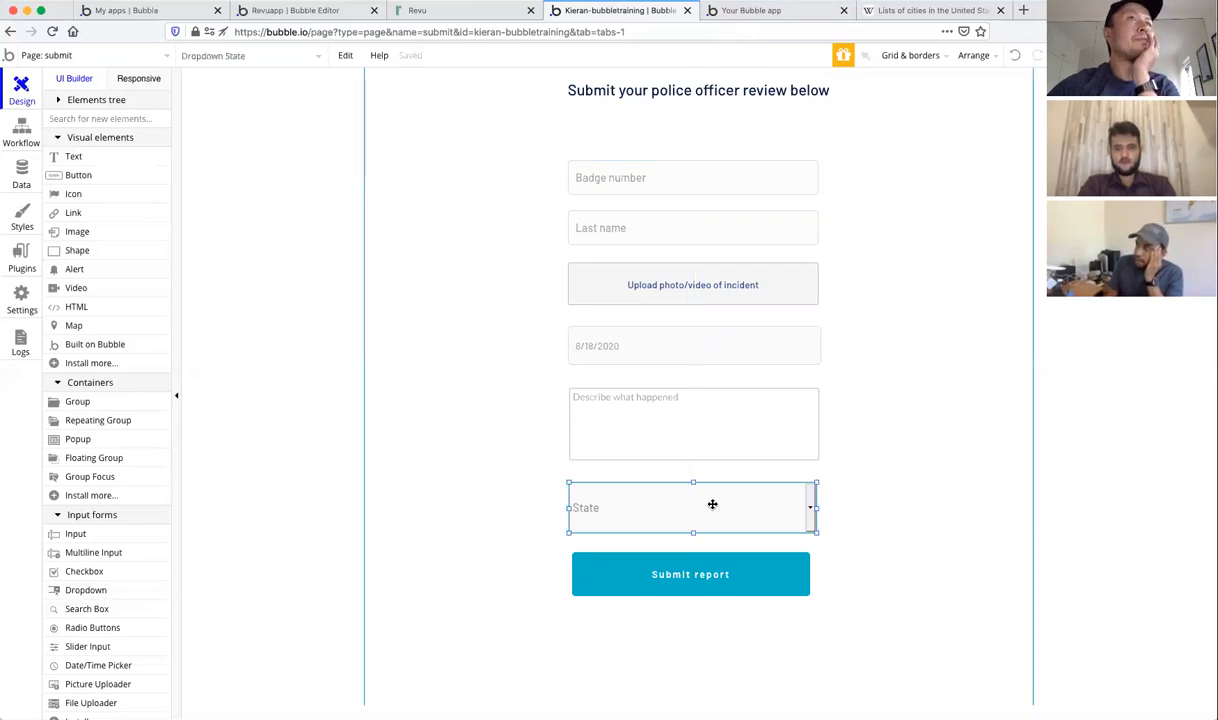
left_click_drag(761, 482, 770, 444)
double_click(770, 444)
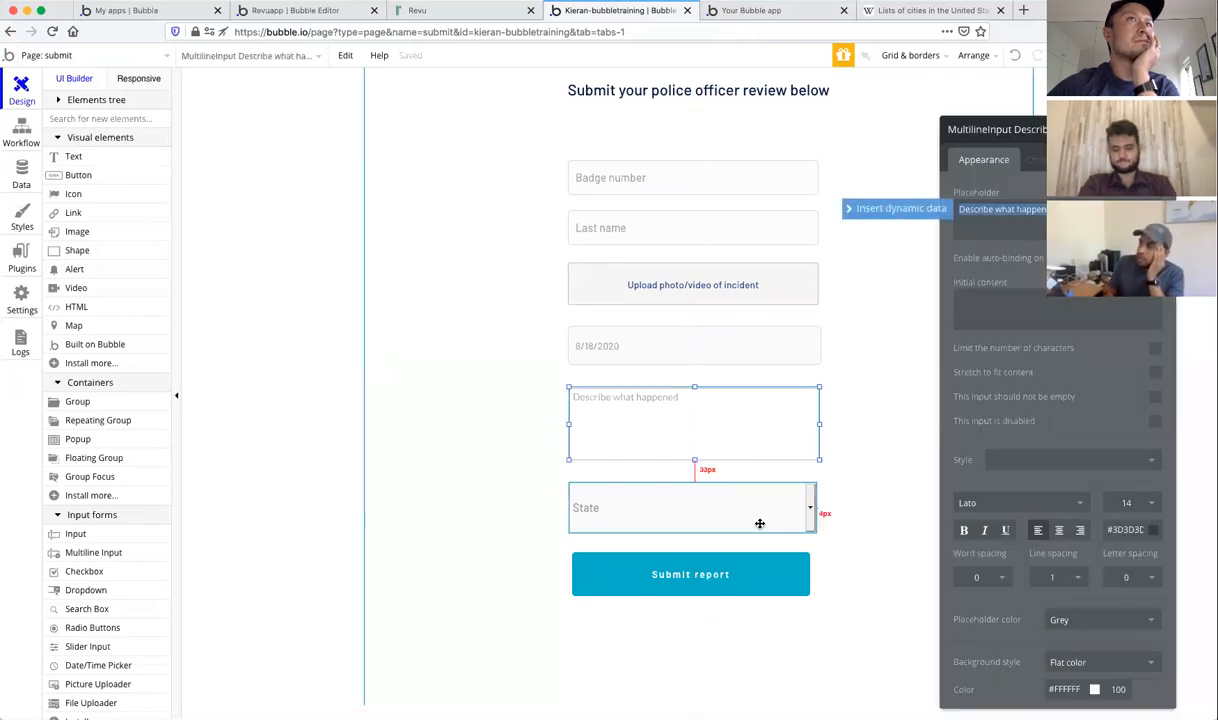
left_click(760, 523)
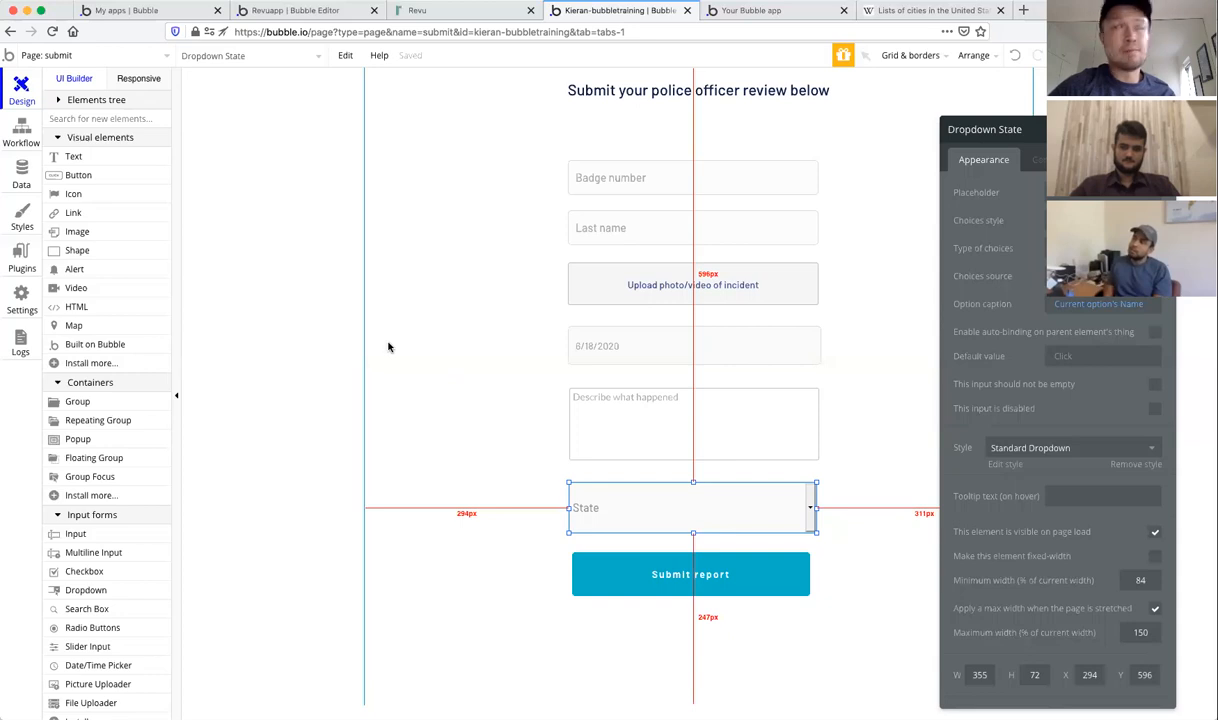
left_click(21, 252)
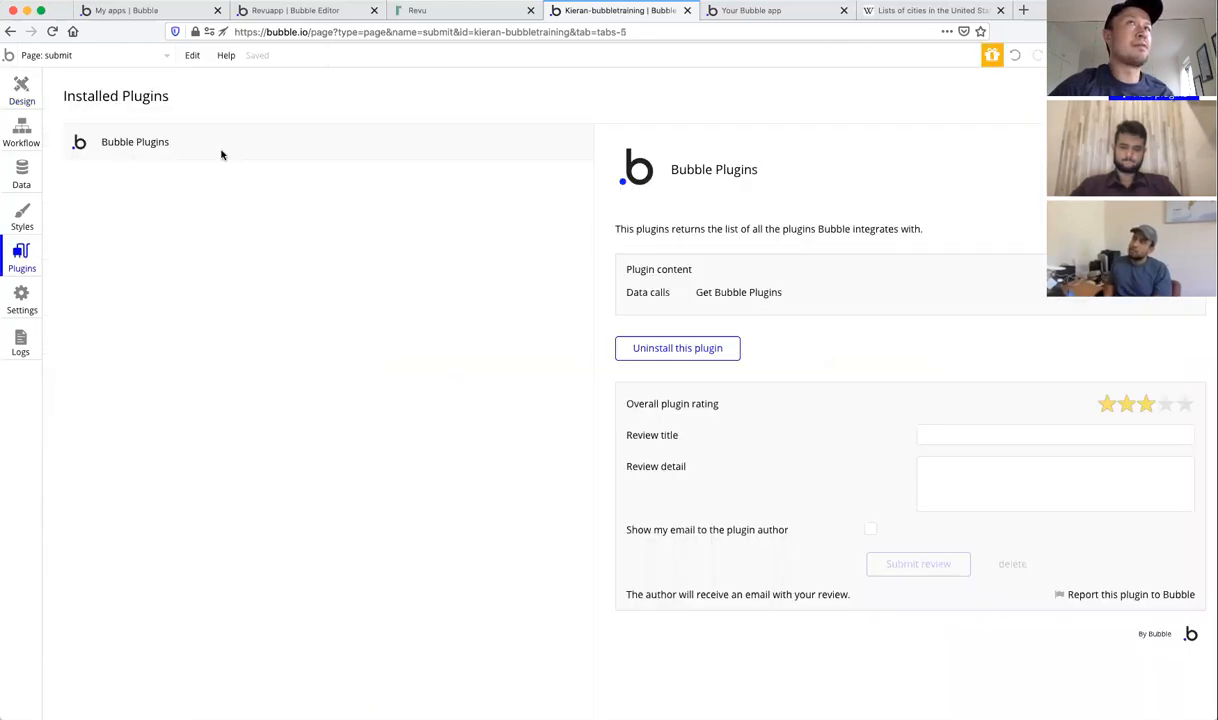
Step: Search the plugin marketplace for 'dropdown' and look through the results
left_click(1150, 96)
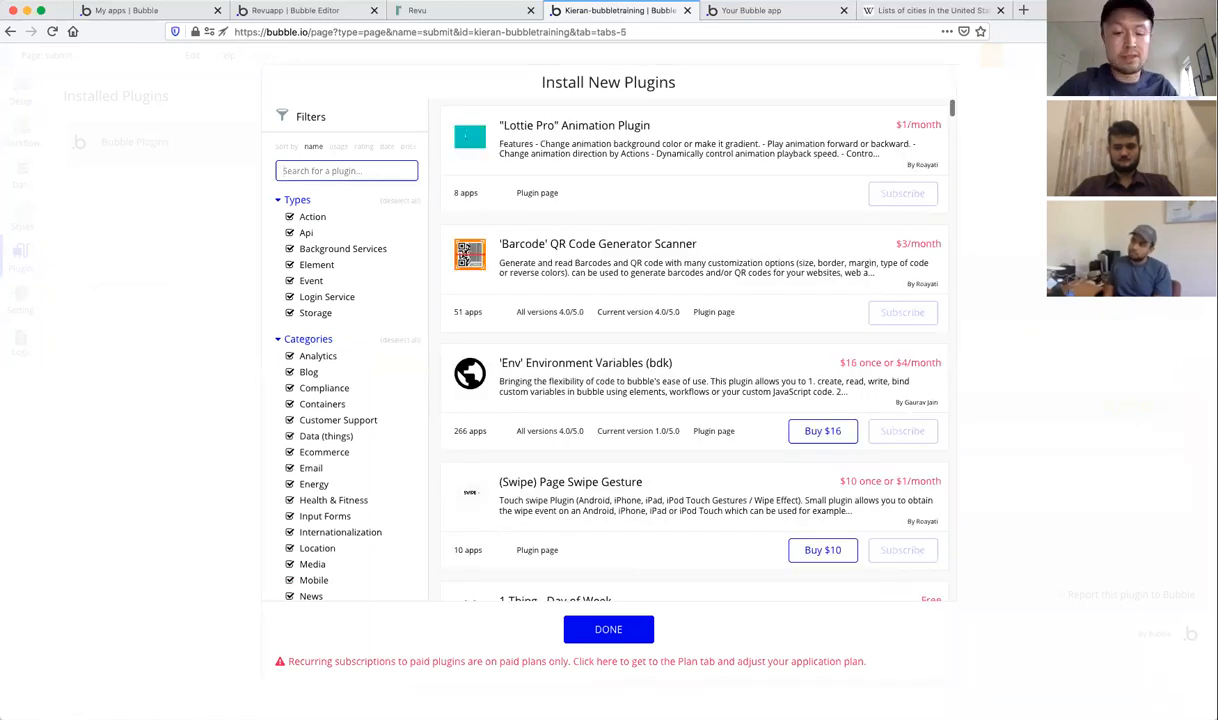
type("dropdown")
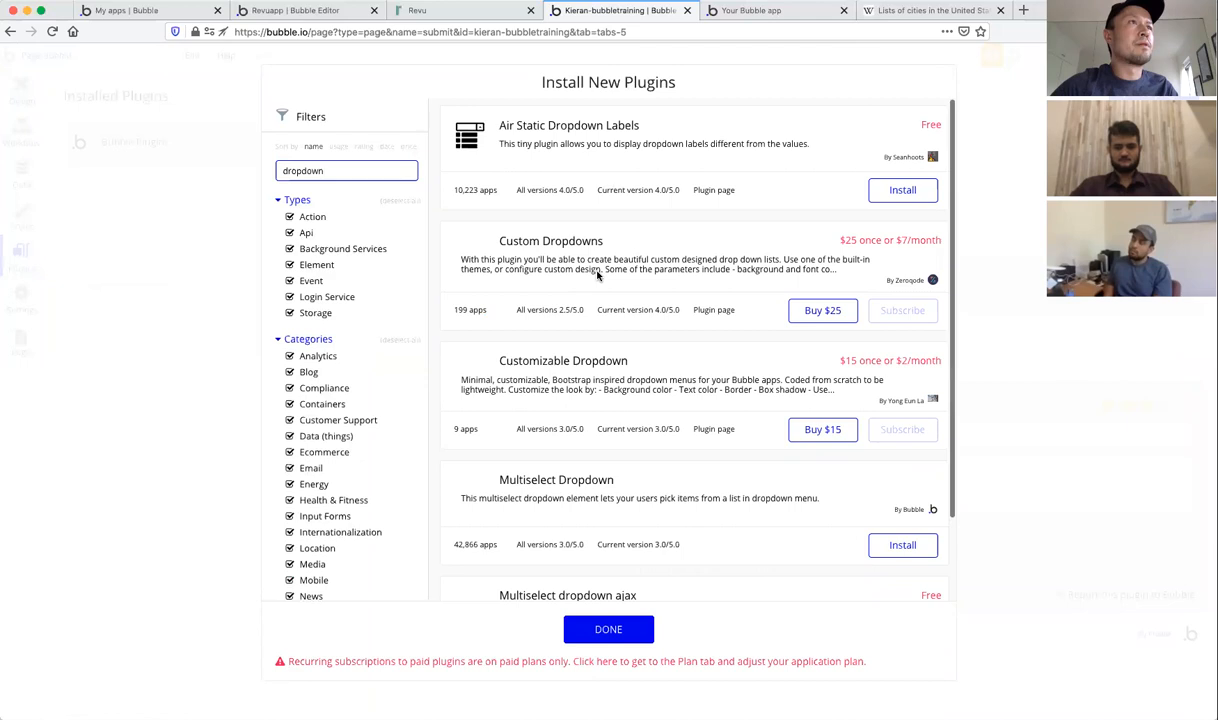
scroll(624, 417, "down", 3)
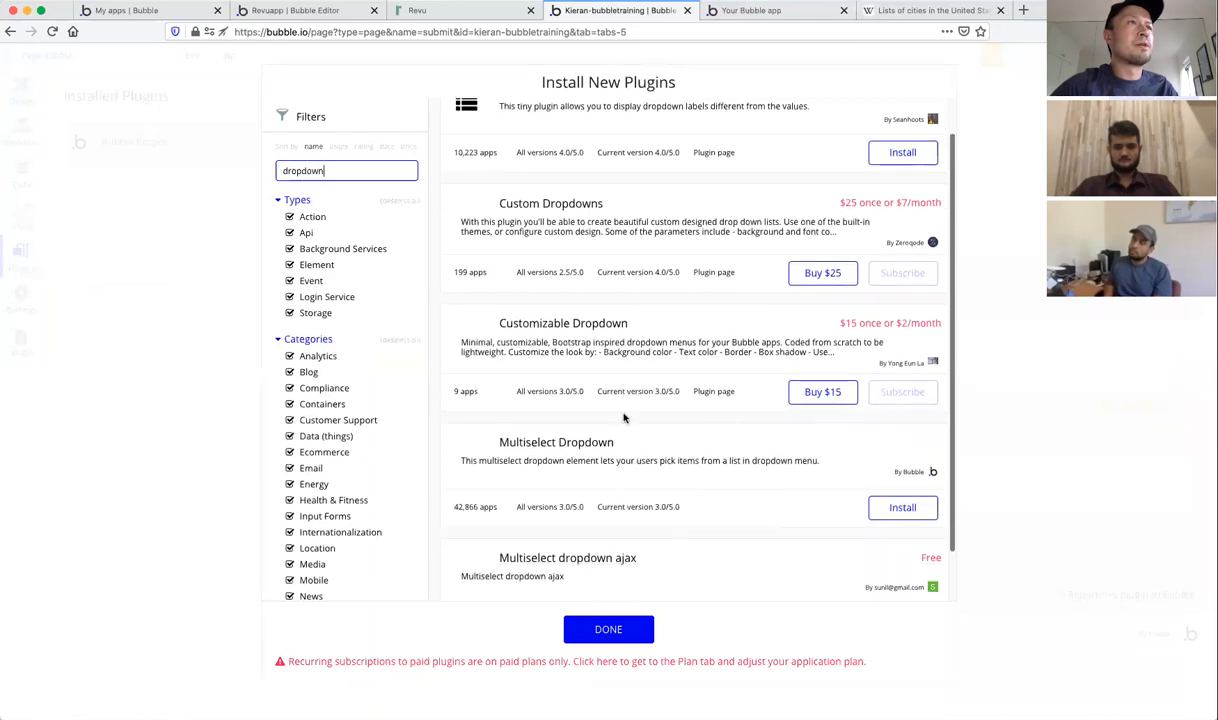
scroll(640, 525, "up", 3)
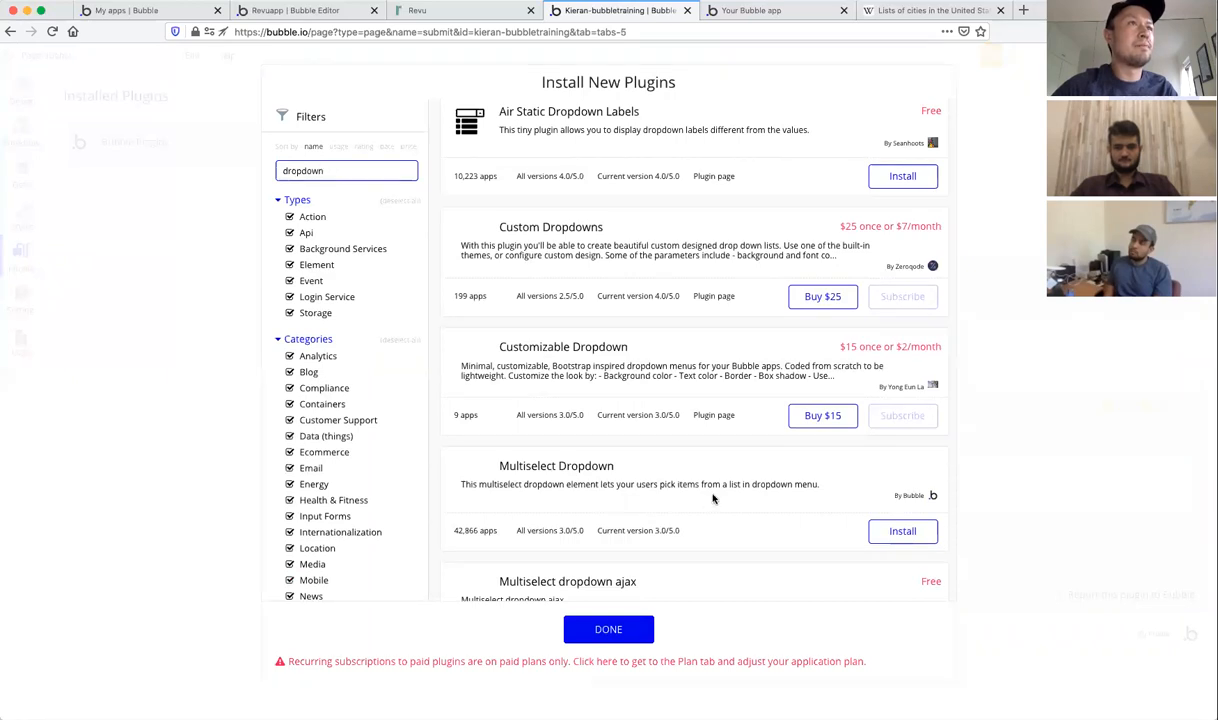
Step: Clear the search term, browse the full plugin list, and close the marketplace
double_click(339, 171)
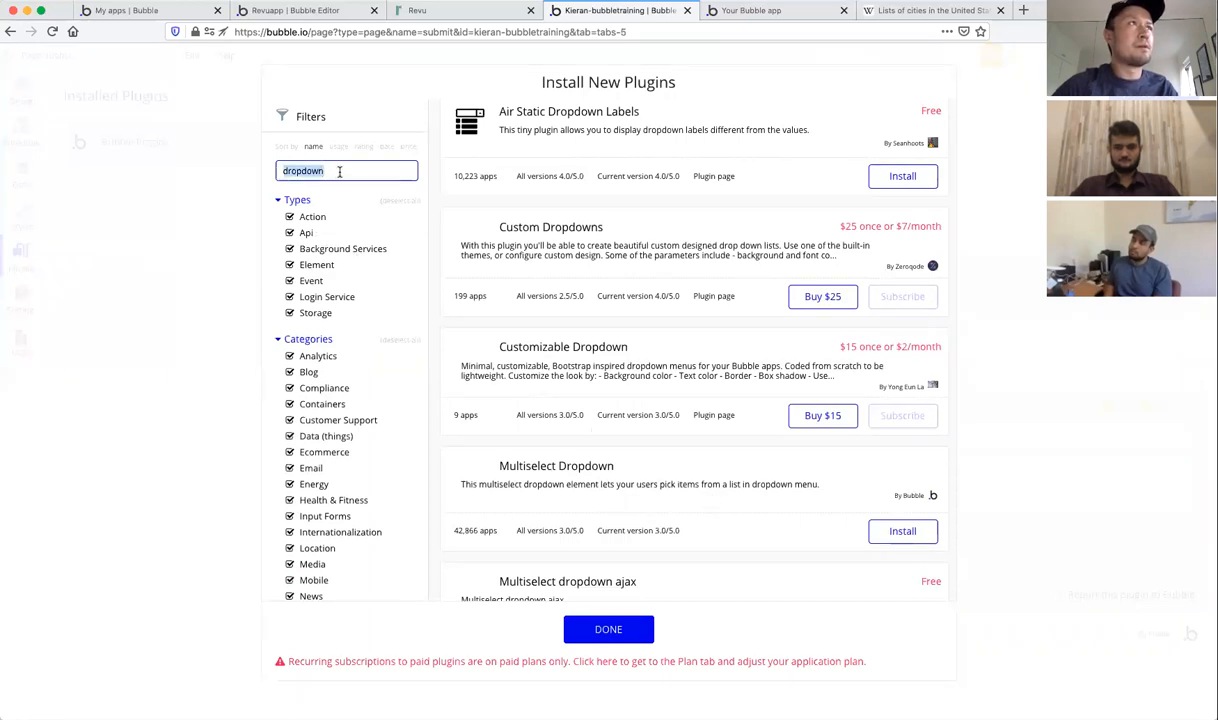
type("s")
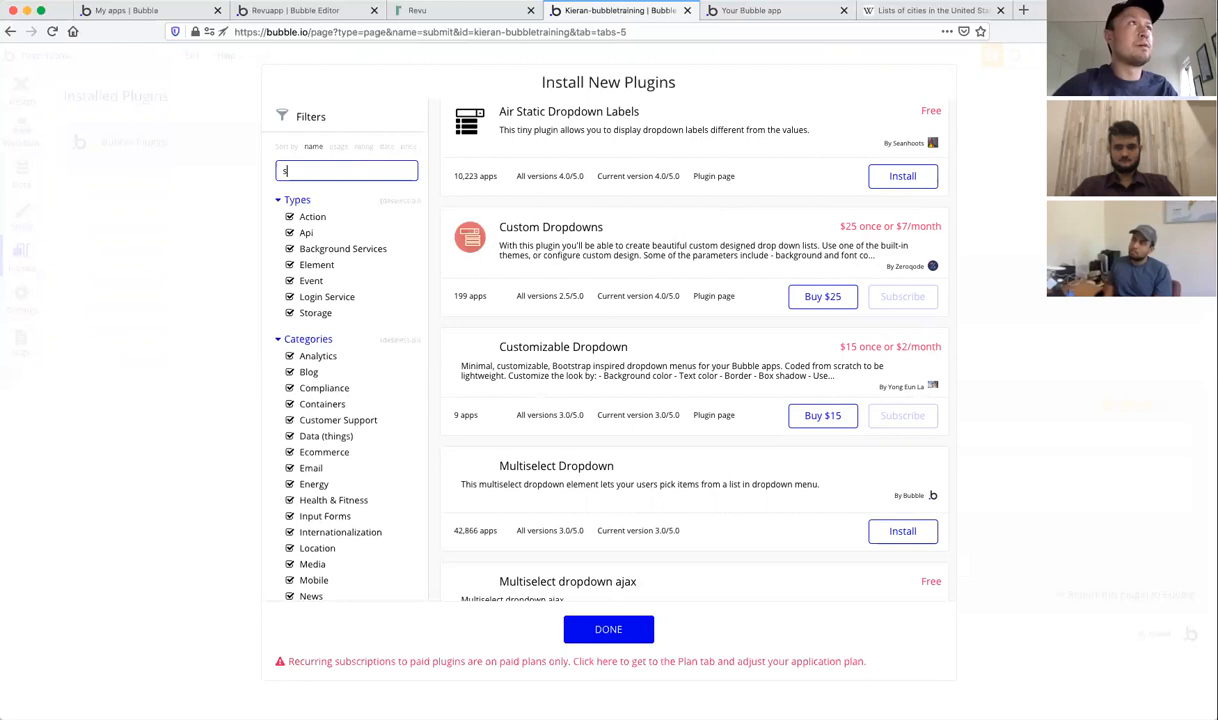
key("BackSpace")
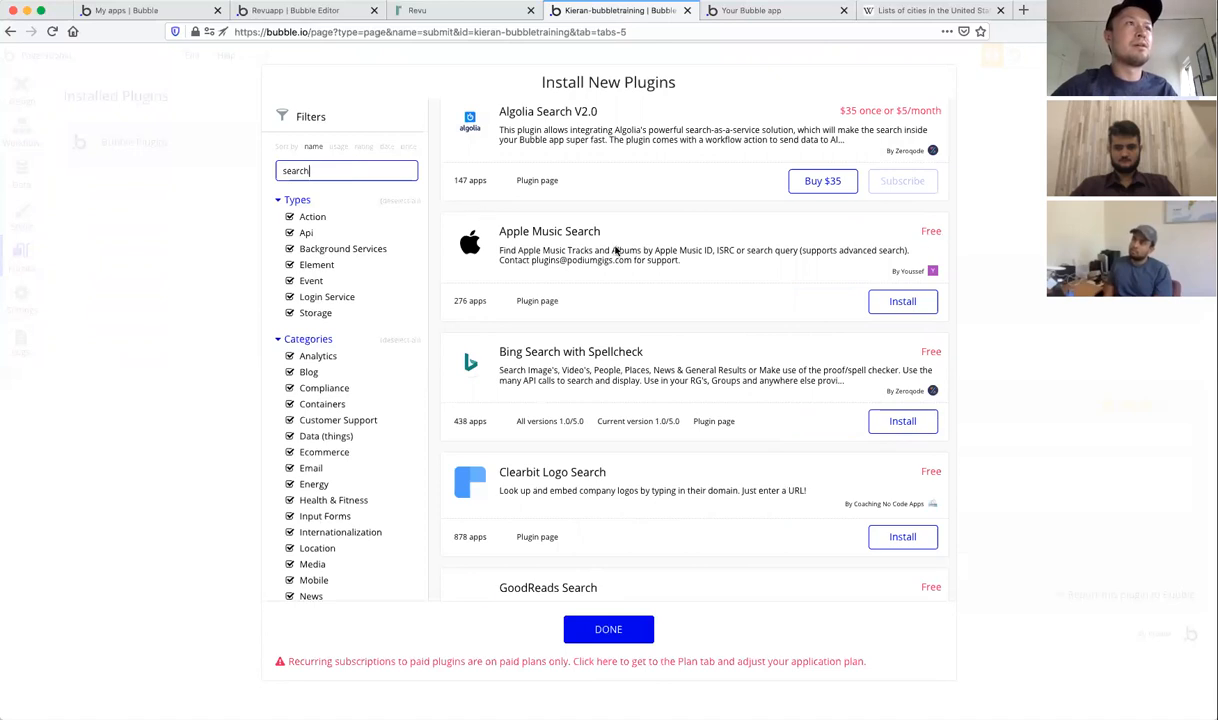
scroll(616, 250, "down", 5)
scroll(616, 250, "down", 2)
scroll(525, 288, "down", 2)
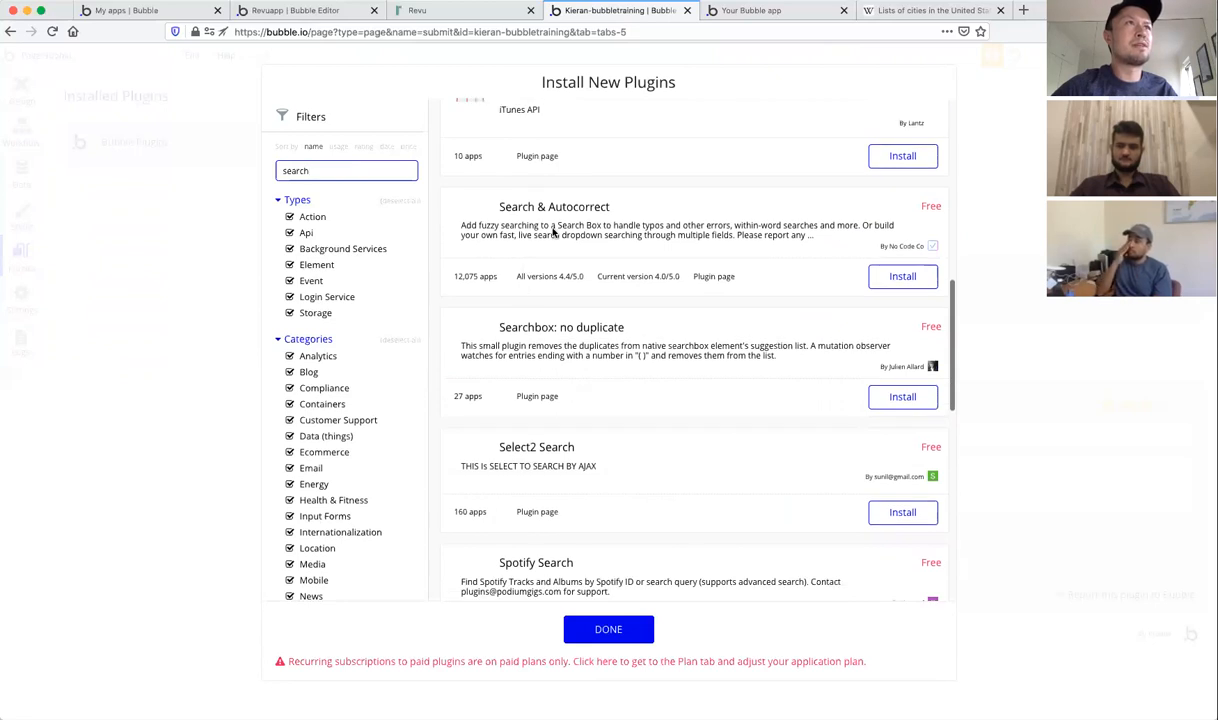
scroll(553, 232, "down", 3)
scroll(553, 232, "down", 8)
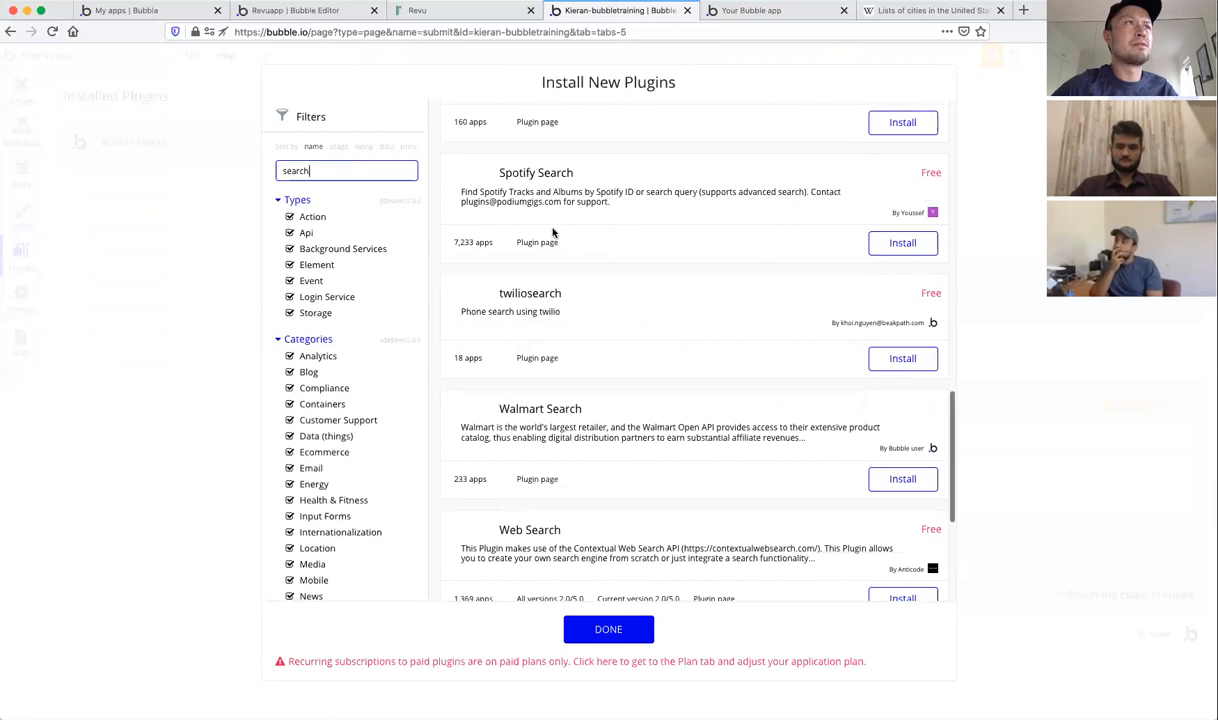
scroll(553, 232, "down", 7)
scroll(554, 233, "up", 1)
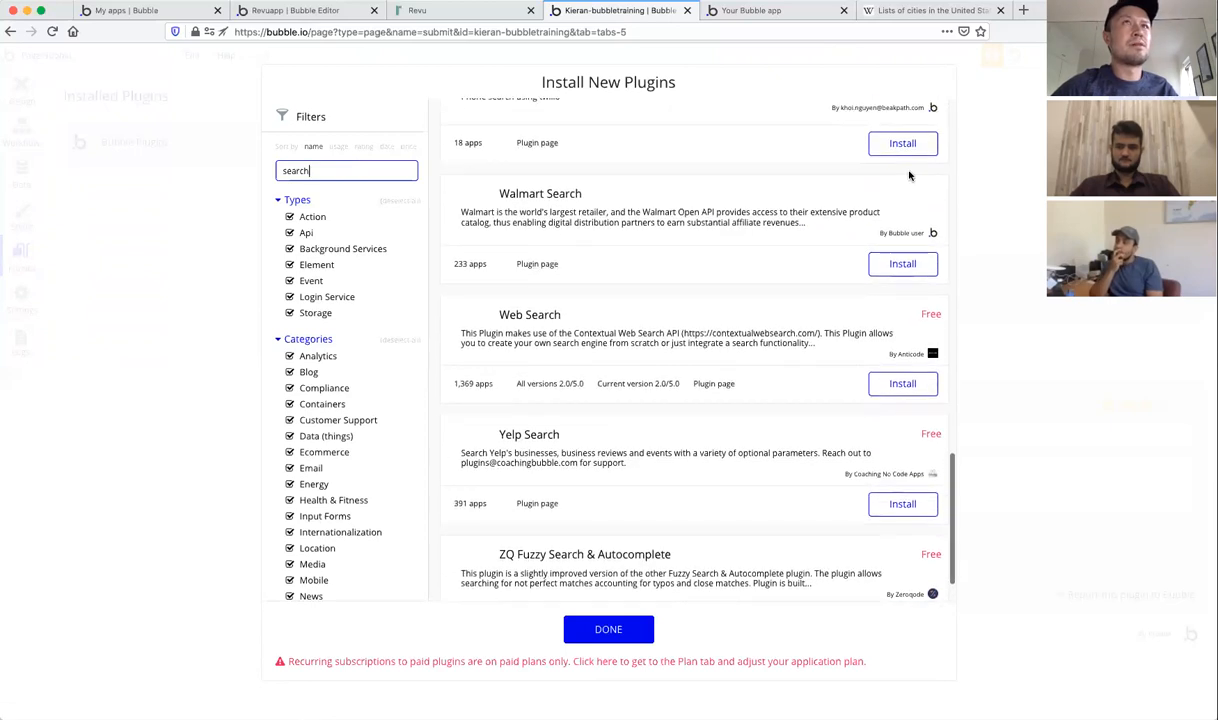
key("Escape")
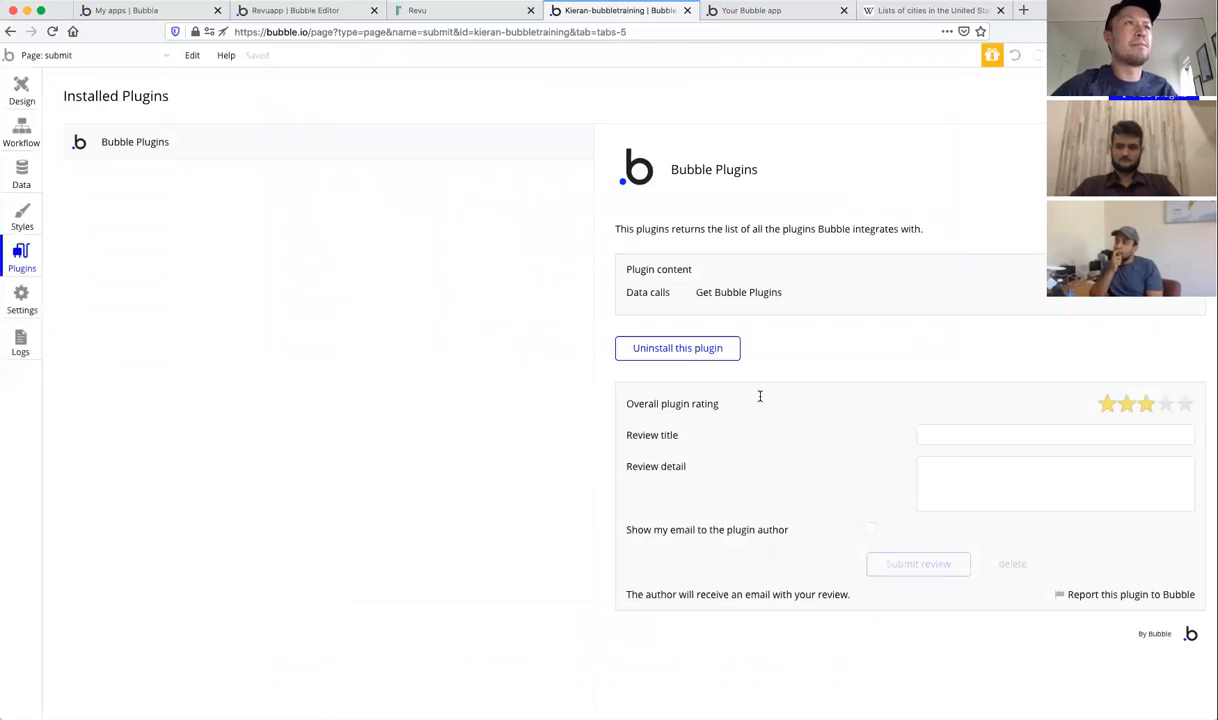
Step: Compare against the live reports dashboard in the 'Your Bubble app' tab, then return to the editor
left_click(21, 90)
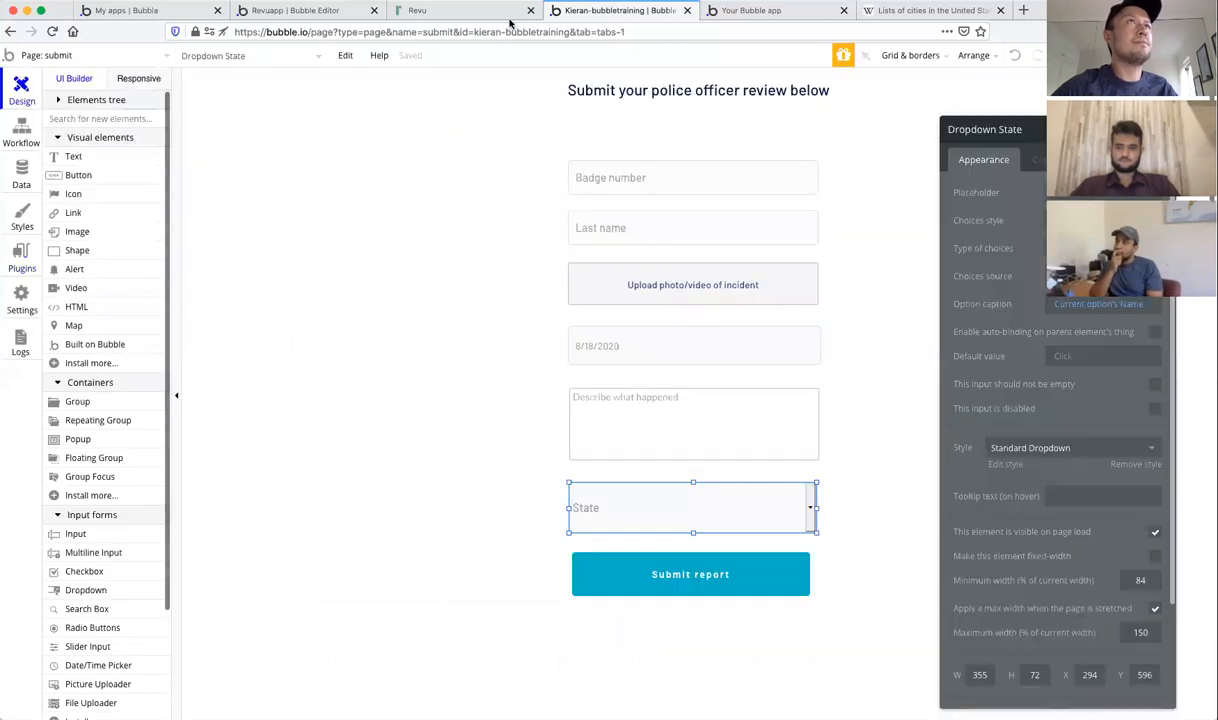
left_click(748, 10)
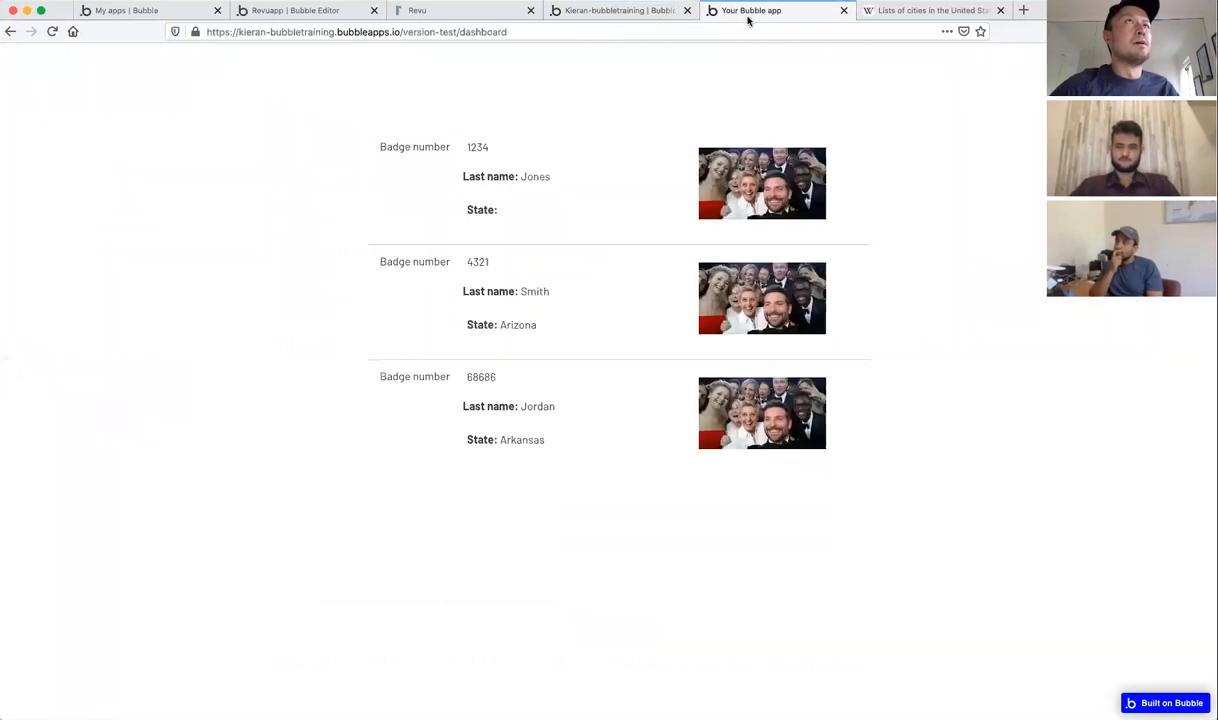
left_click(628, 11)
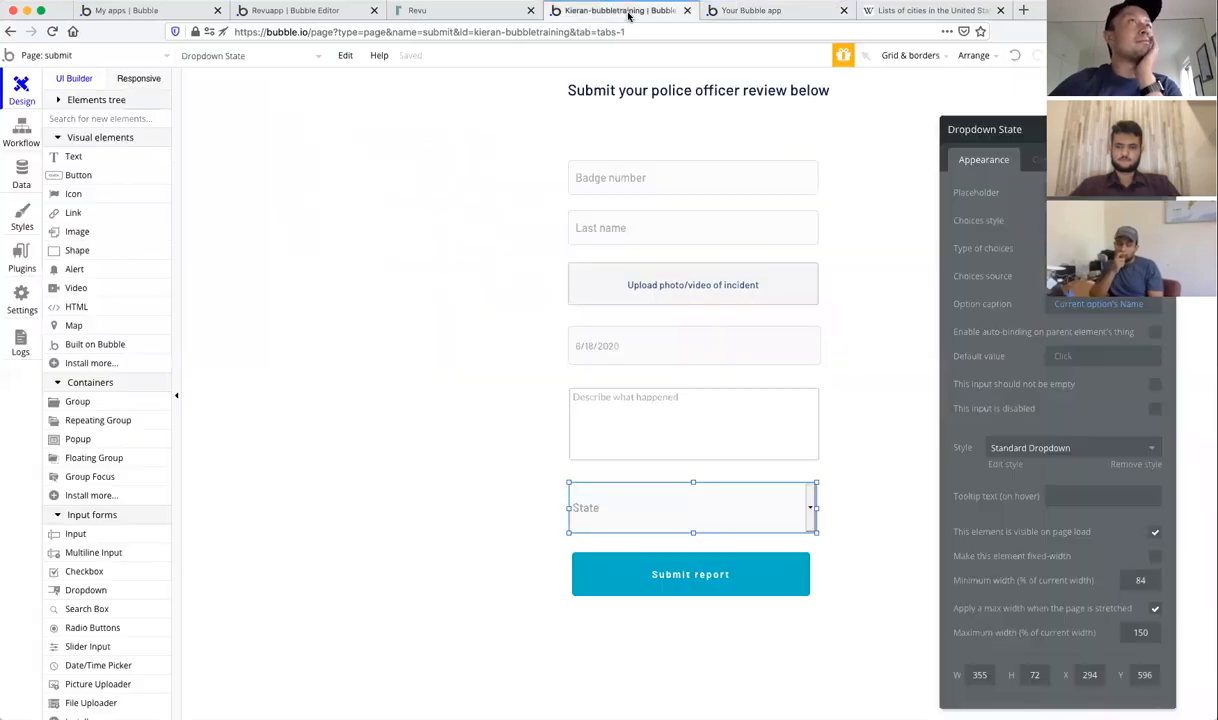
Step: Switch the editor to the dashboard page and show its page settings
left_click(1161, 129)
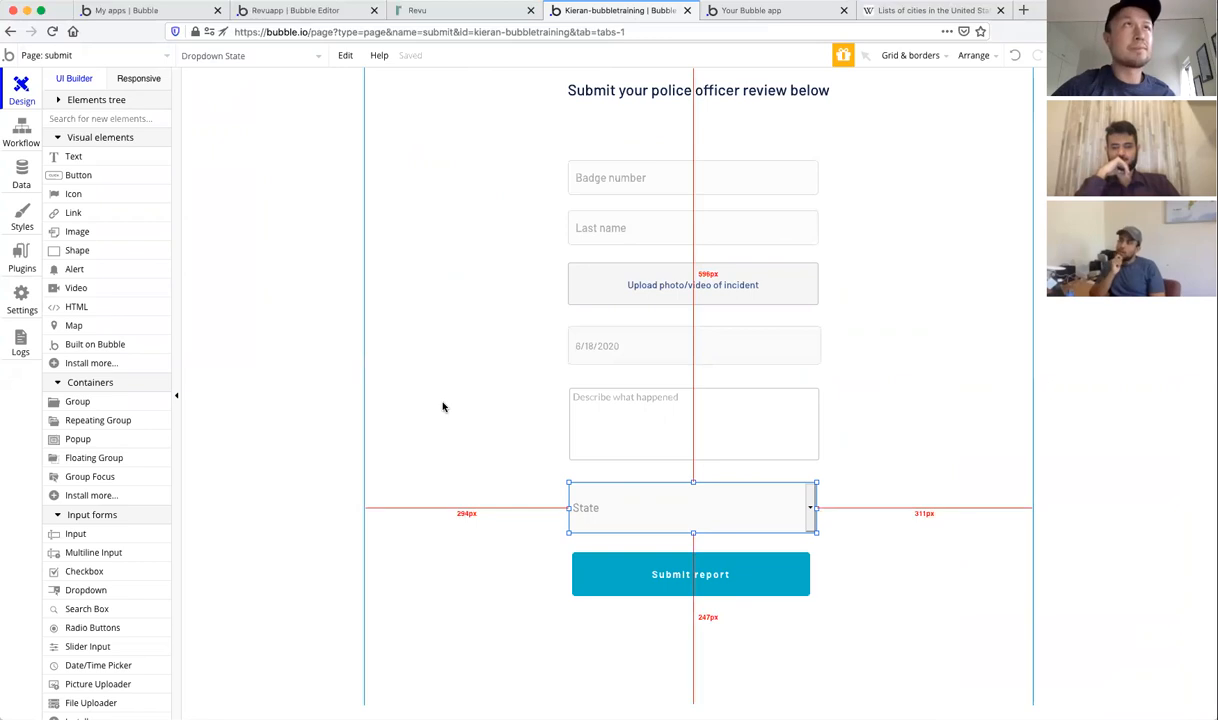
left_click(132, 63)
left_click(256, 105)
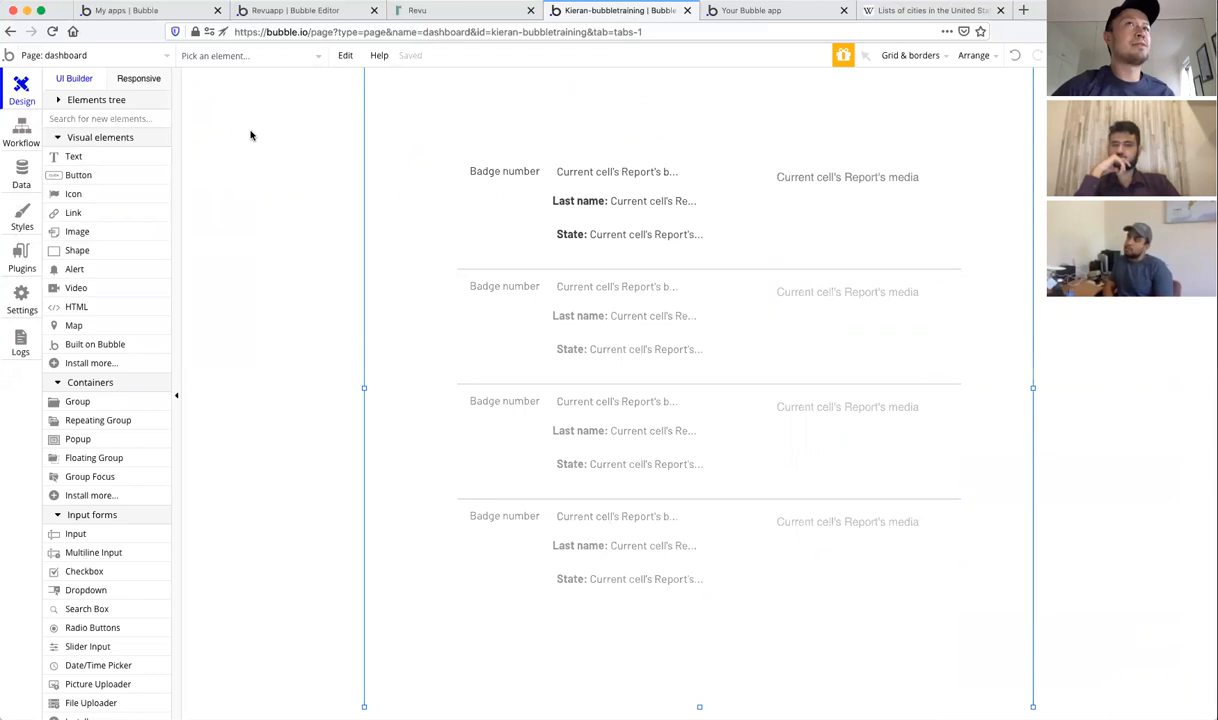
double_click(251, 135)
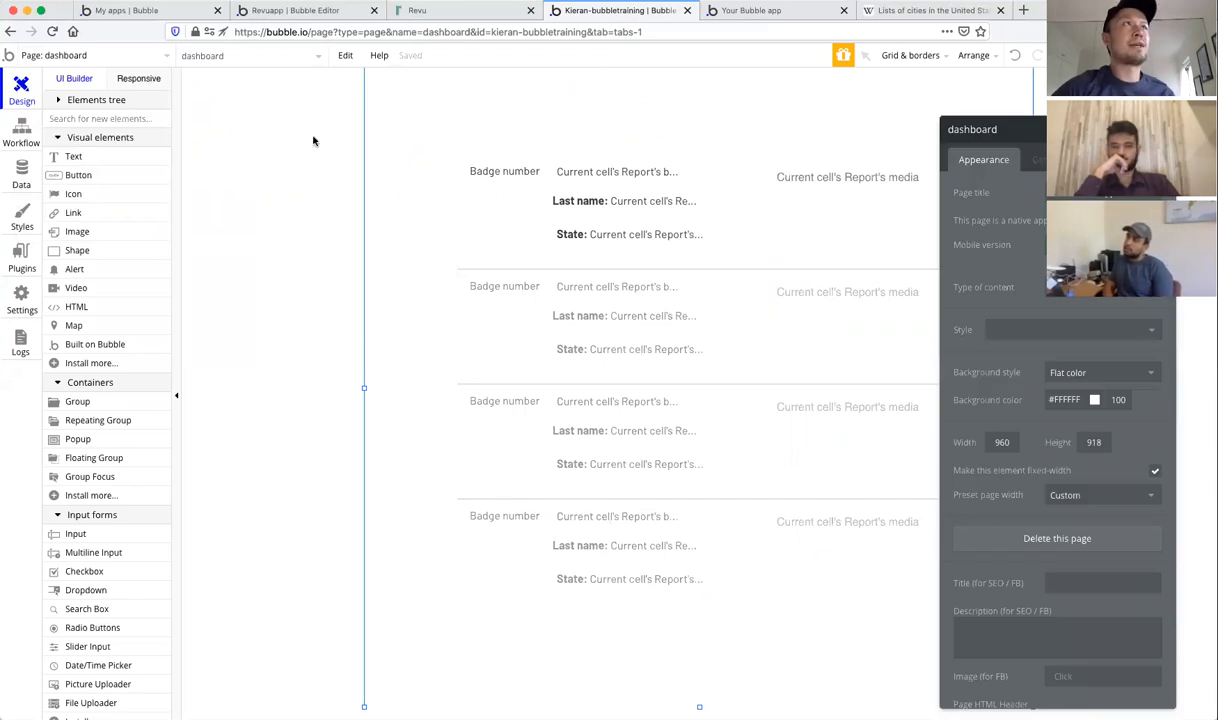
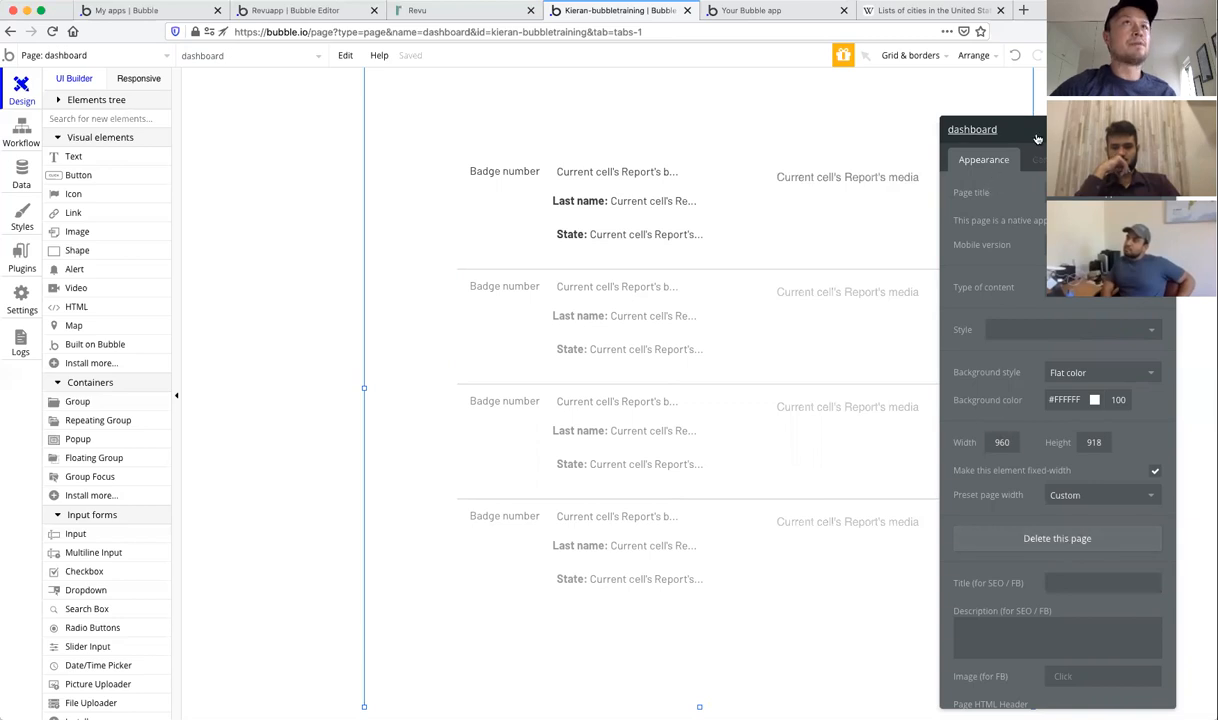
Step: Add a 'Page is loaded' workflow on the dashboard that goes to the index page
left_click_drag(1037, 139, 869, 72)
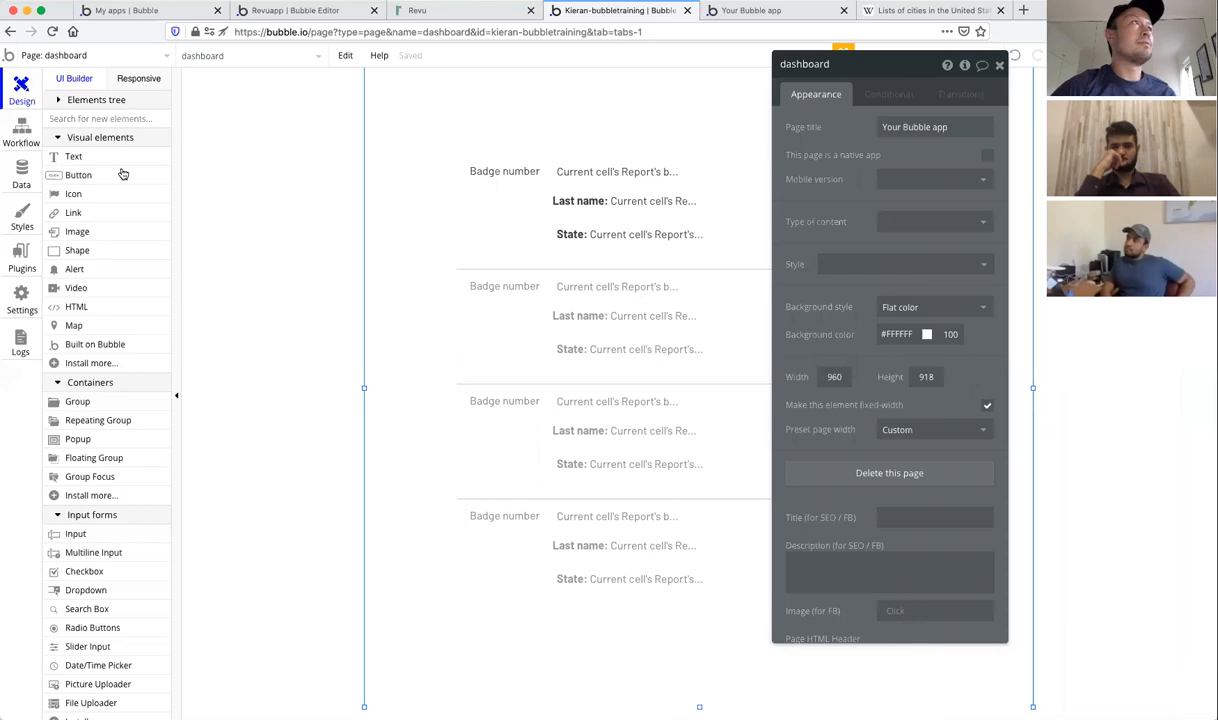
left_click(22, 132)
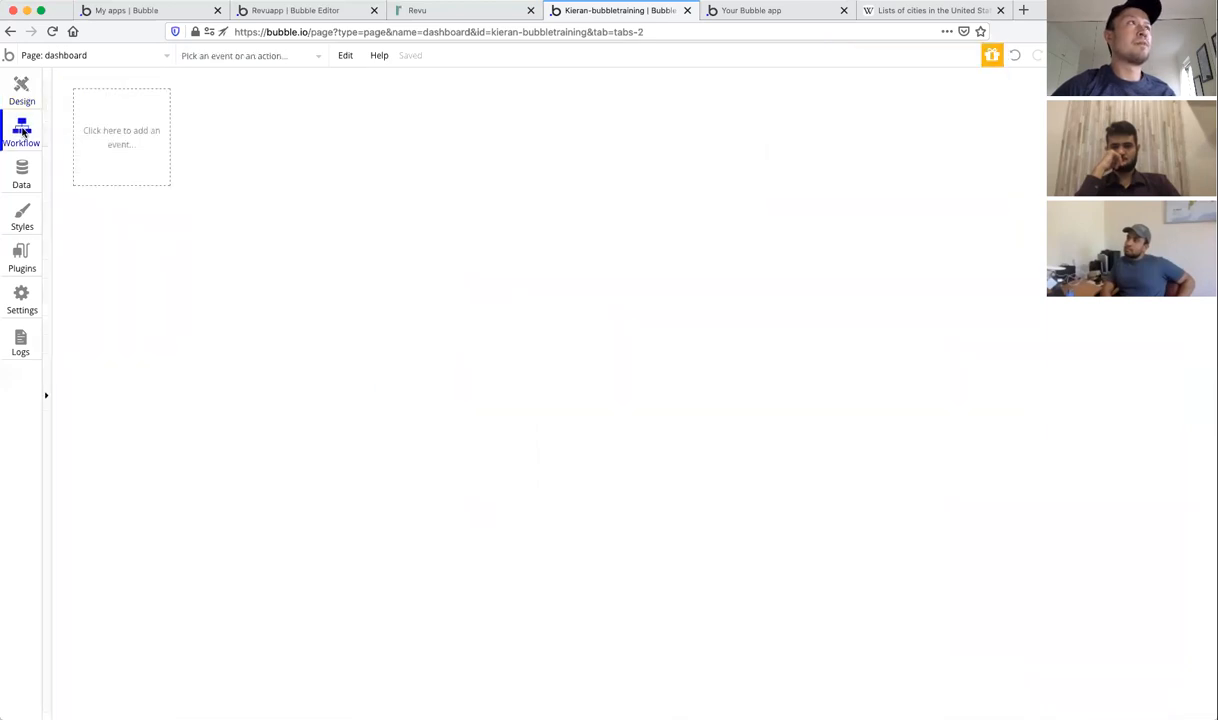
left_click(96, 144)
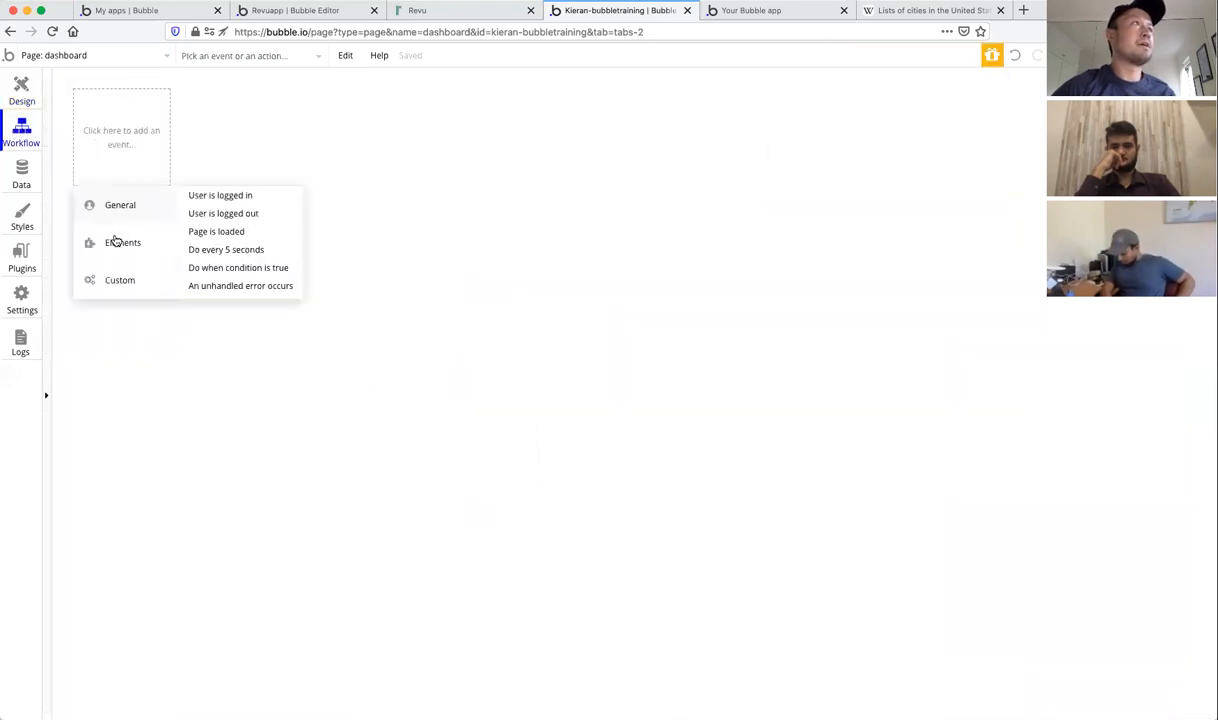
left_click(226, 233)
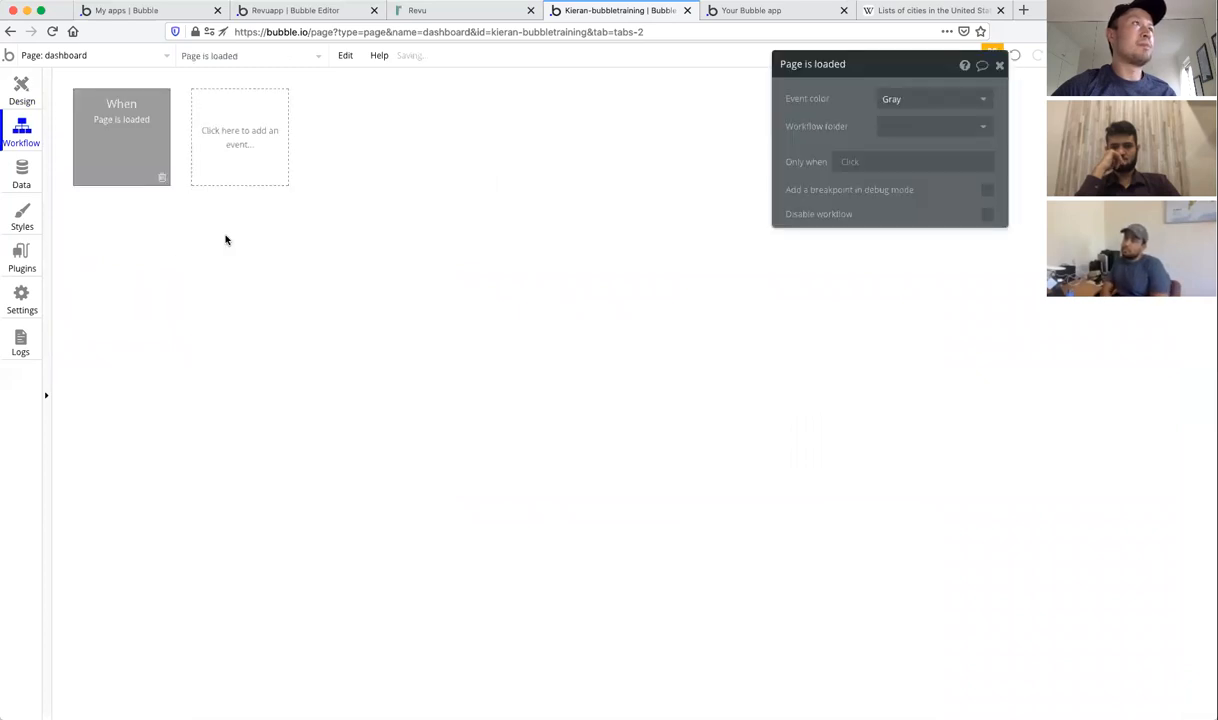
left_click(139, 227)
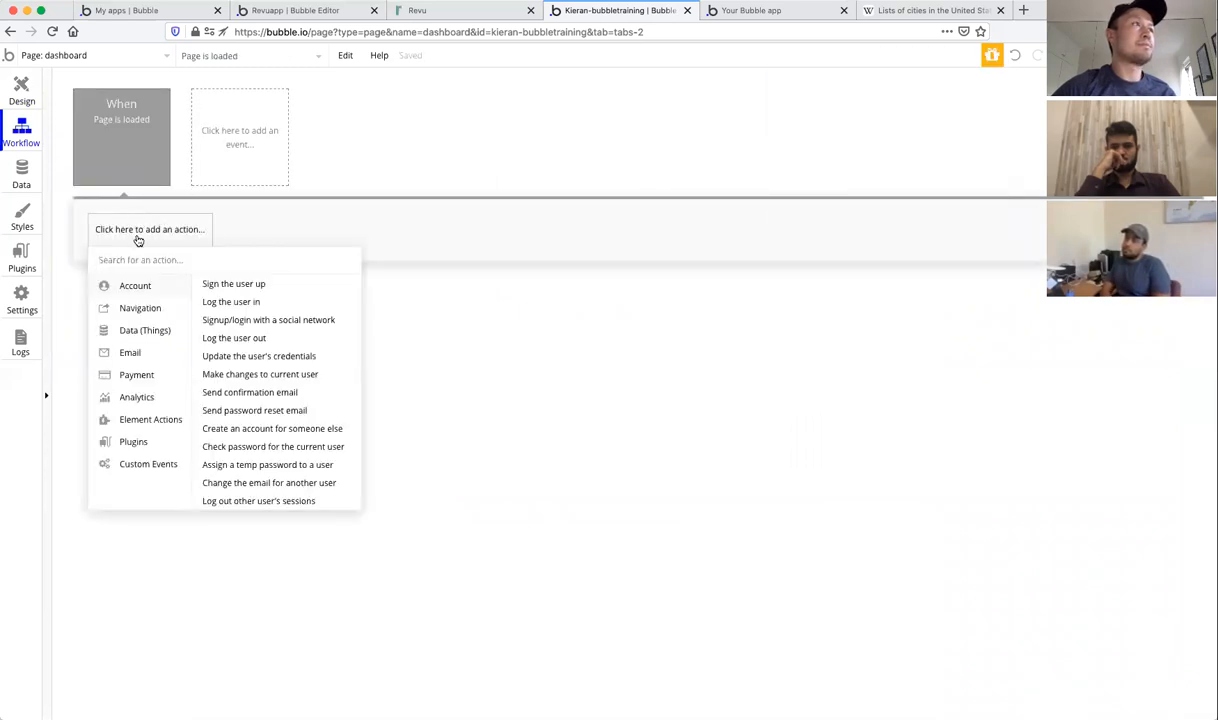
left_click(140, 310)
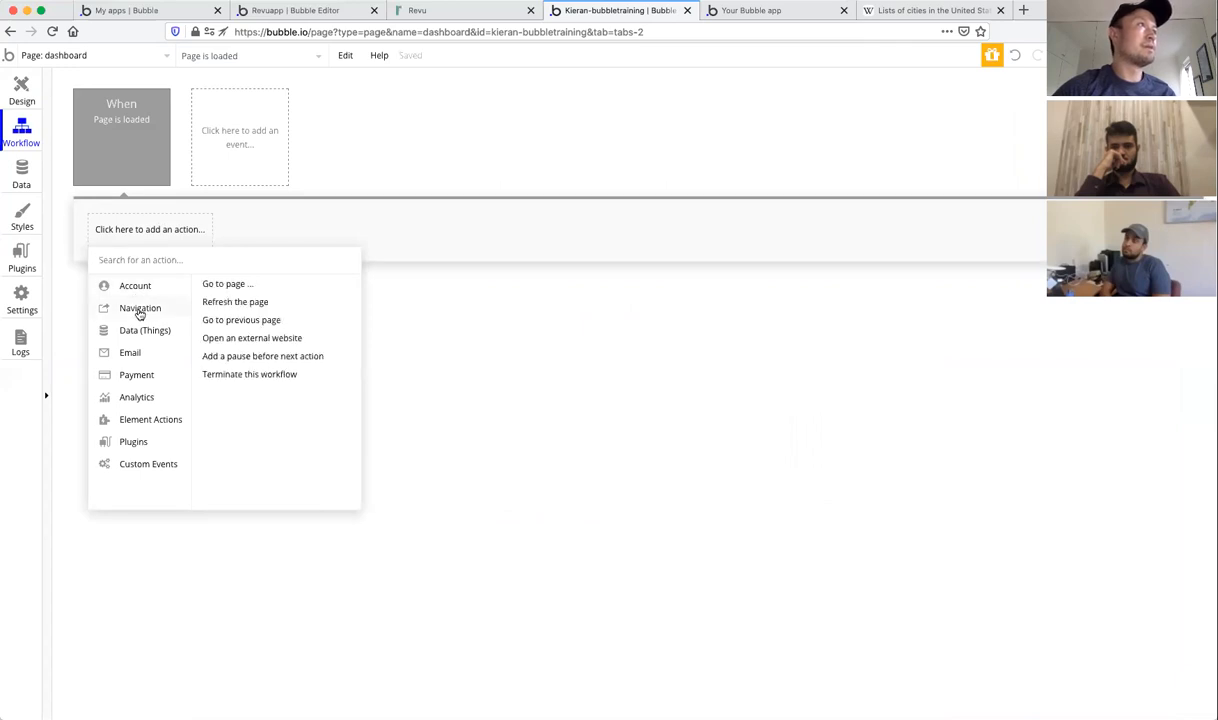
left_click(228, 284)
left_click(944, 99)
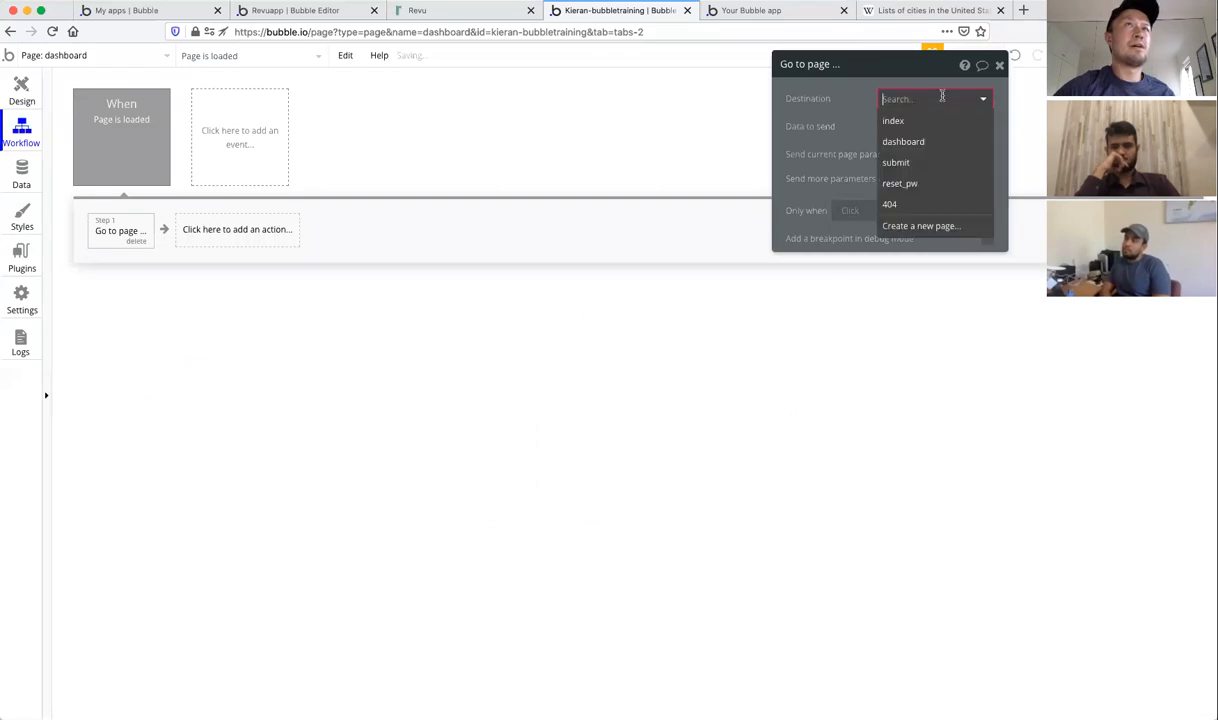
left_click(911, 120)
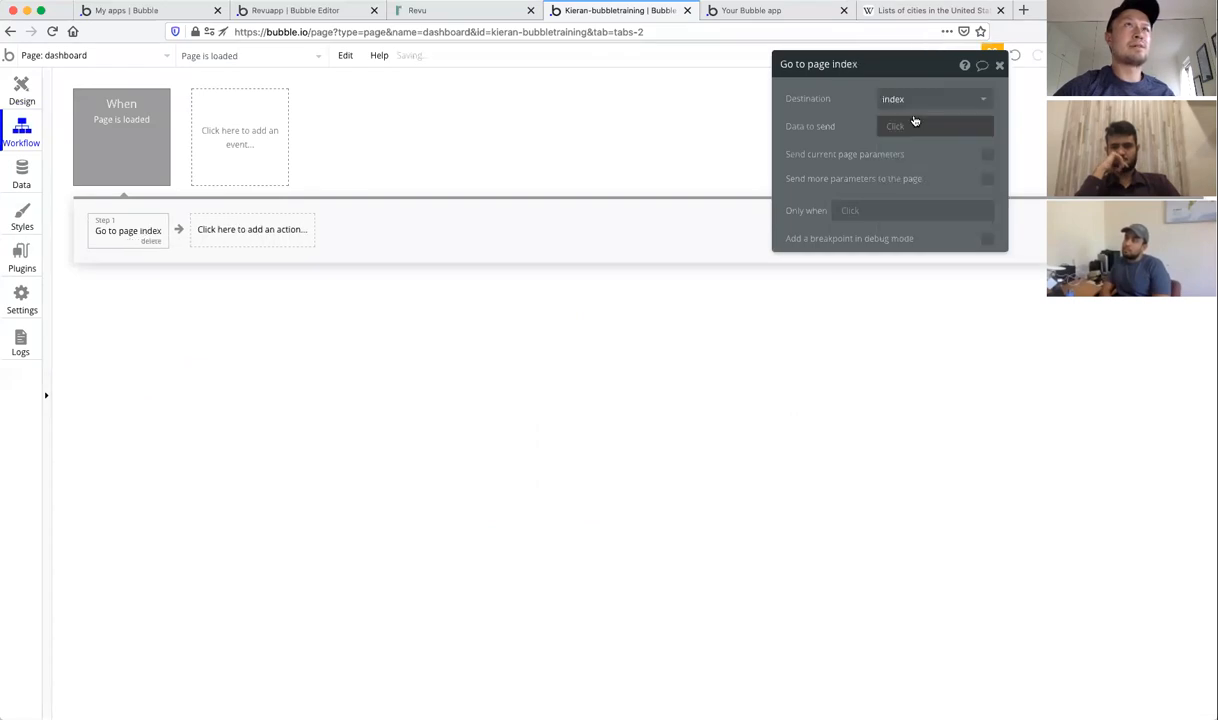
Step: Limit the redirect to when Current User isn't logged in, then glance at the live app
left_click(852, 212)
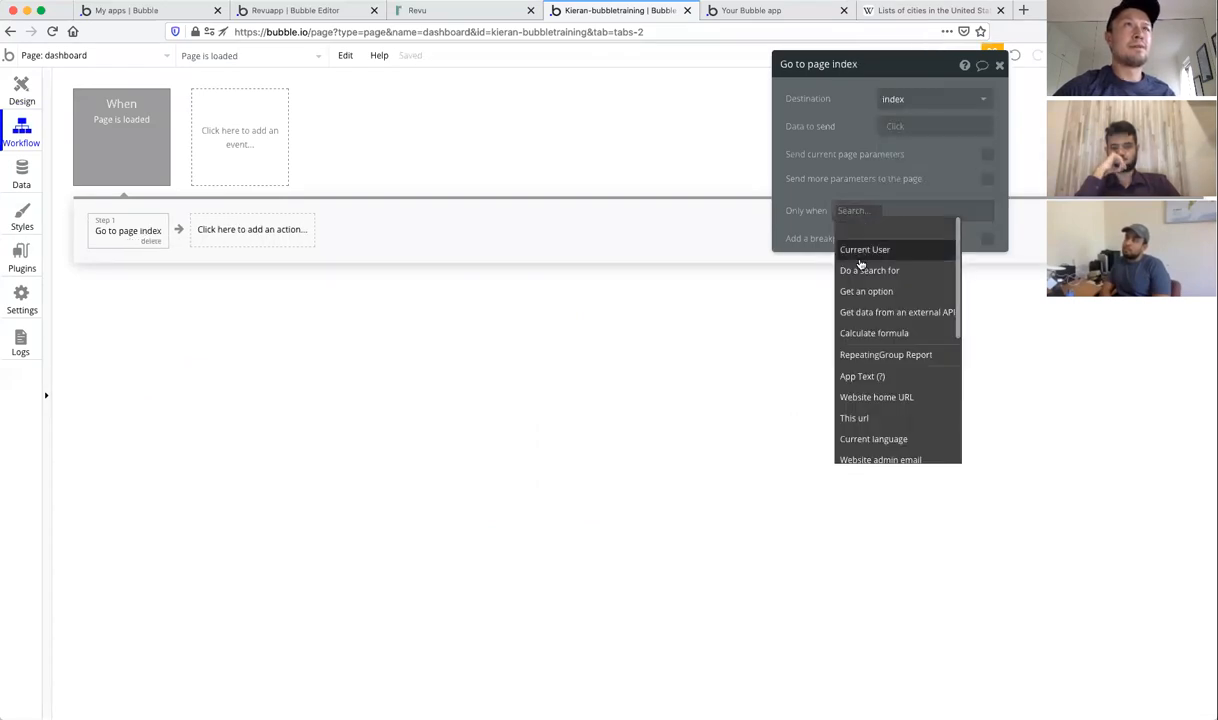
left_click(860, 255)
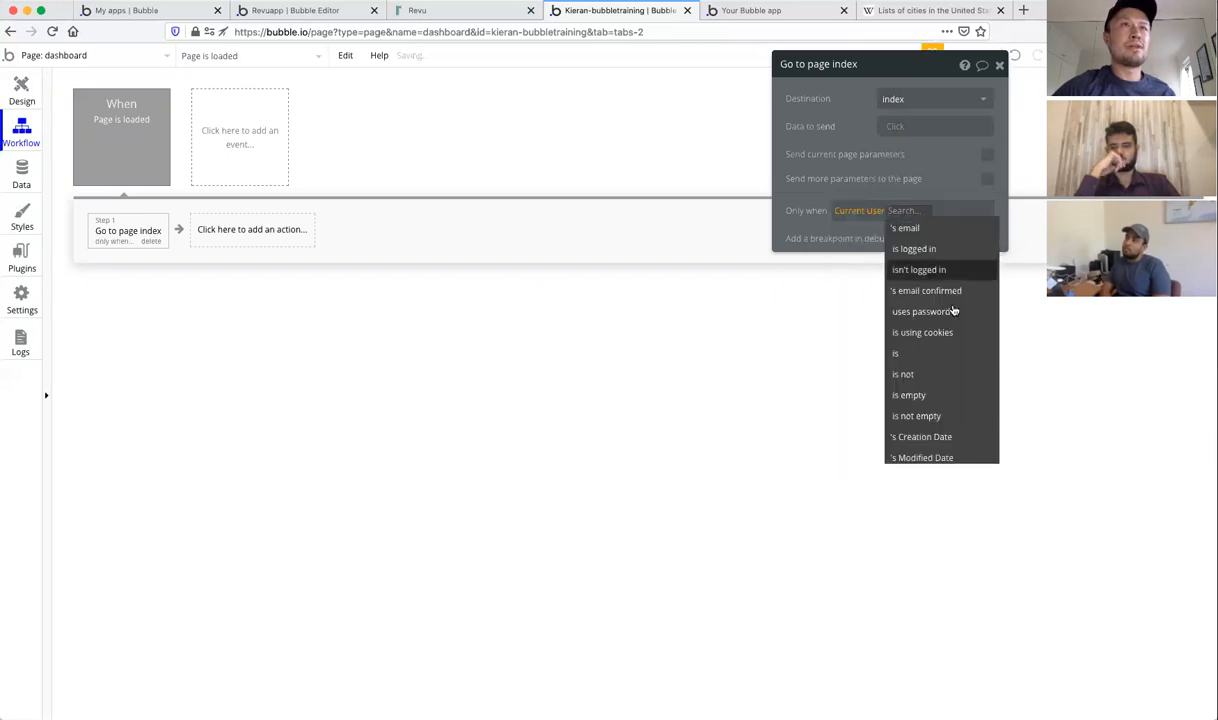
left_click(930, 266)
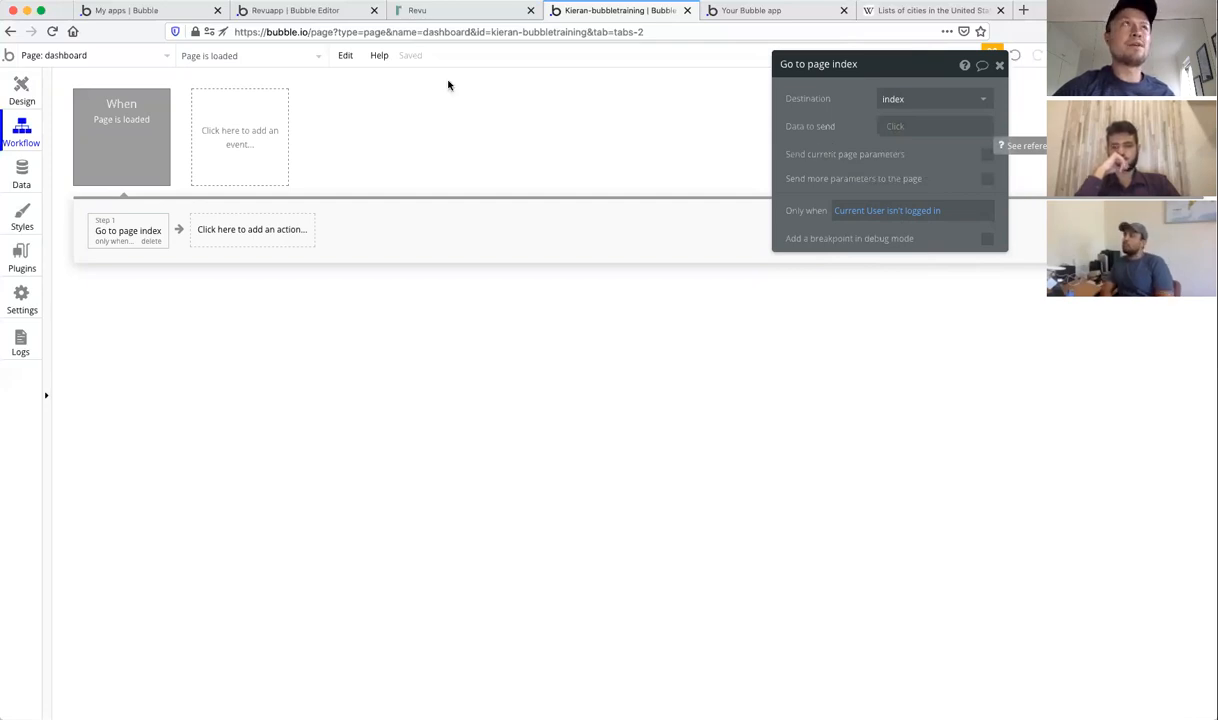
left_click(750, 11)
left_click(641, 12)
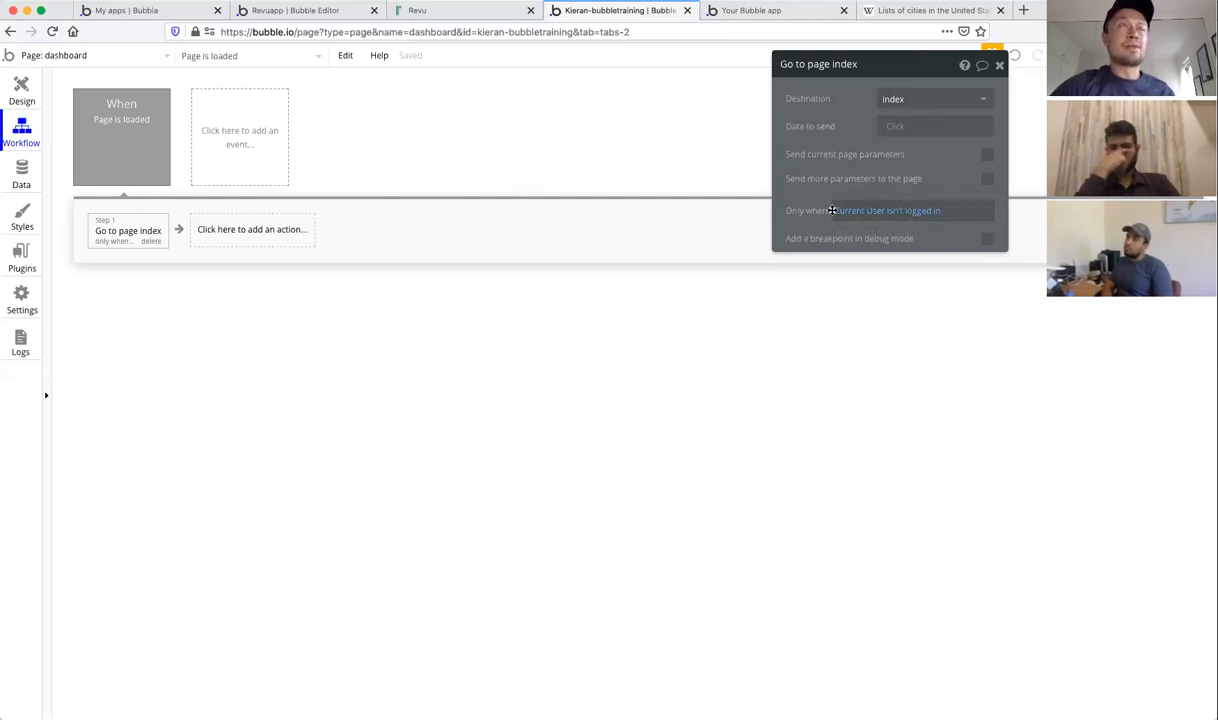
Step: Base the redirect condition on a new text field 'role' created on the User type
left_click(911, 211)
scroll(930, 287, "down", 1)
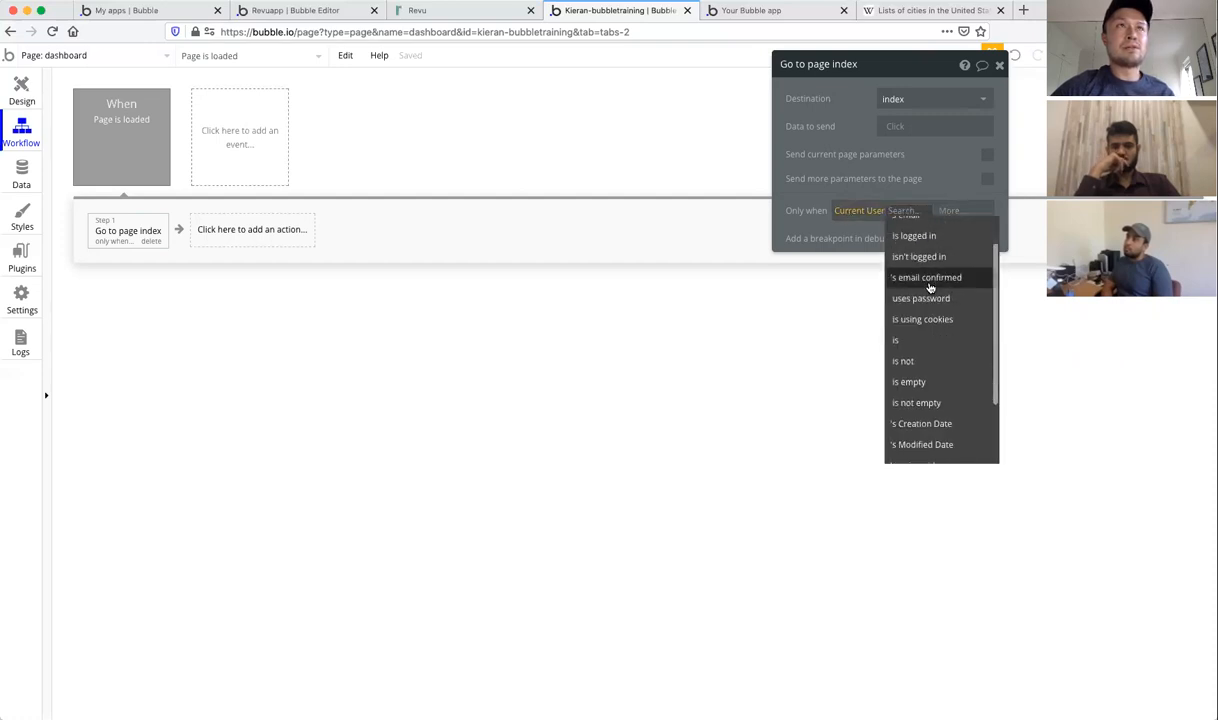
scroll(930, 287, "up", 1)
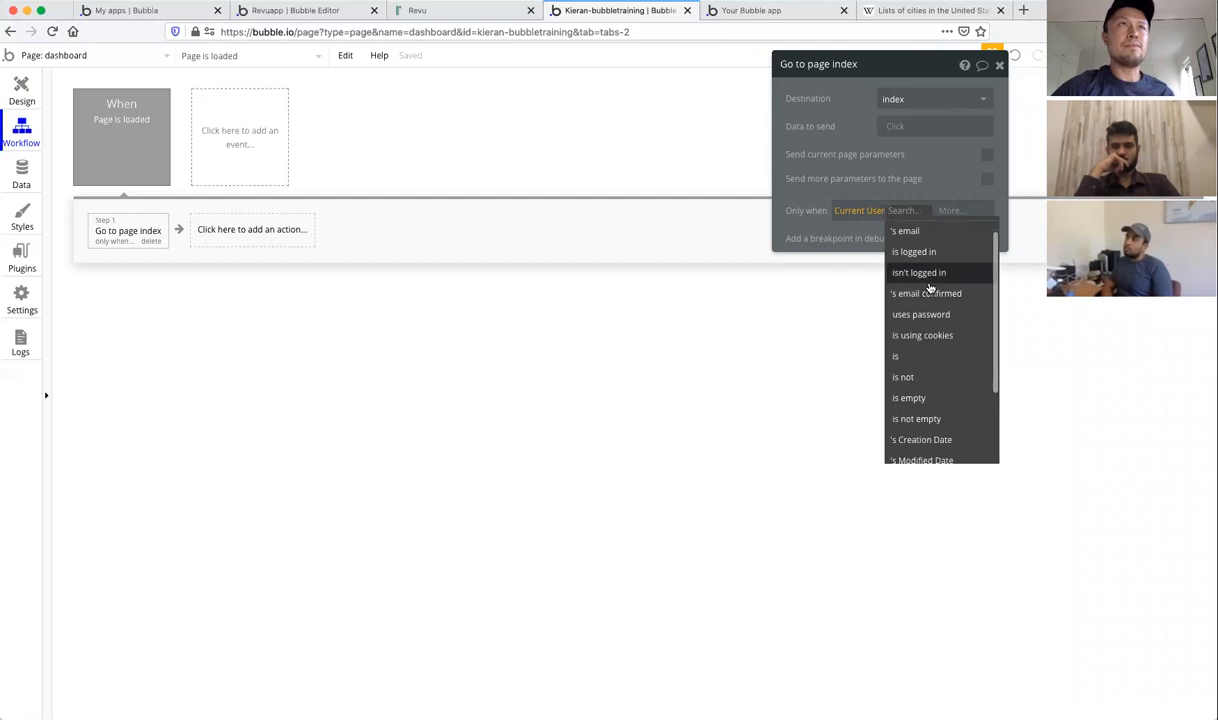
scroll(932, 315, "down", 3)
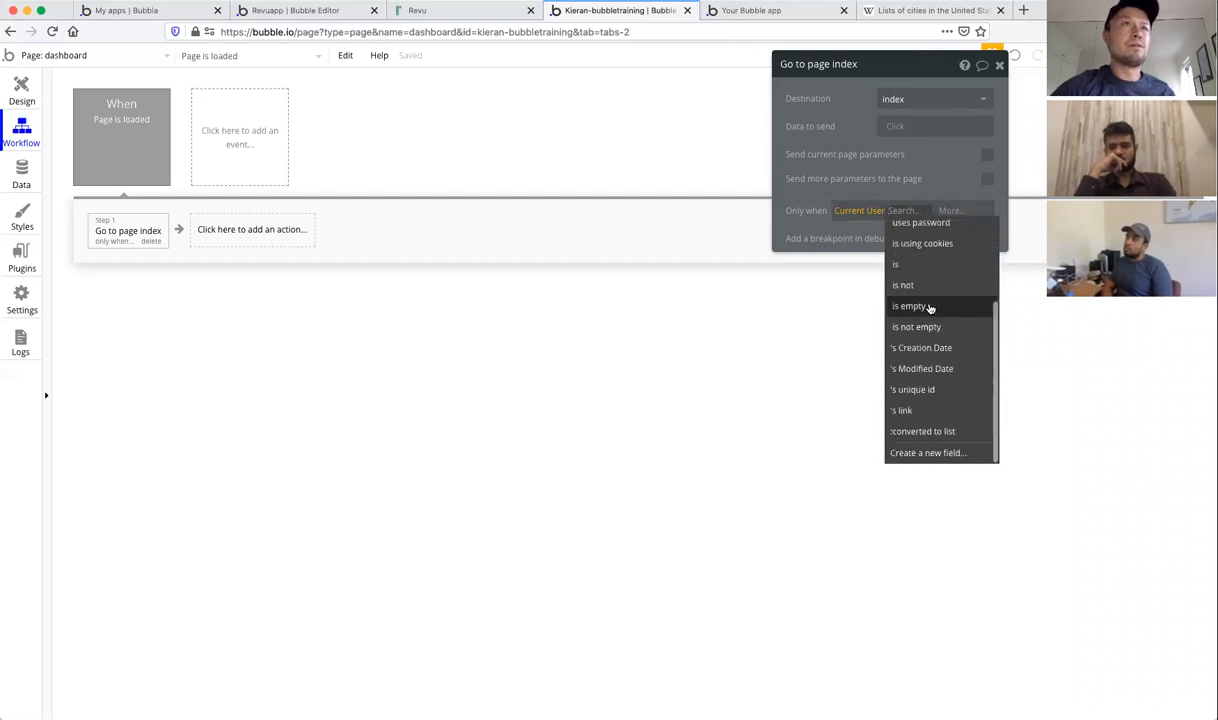
left_click(930, 453)
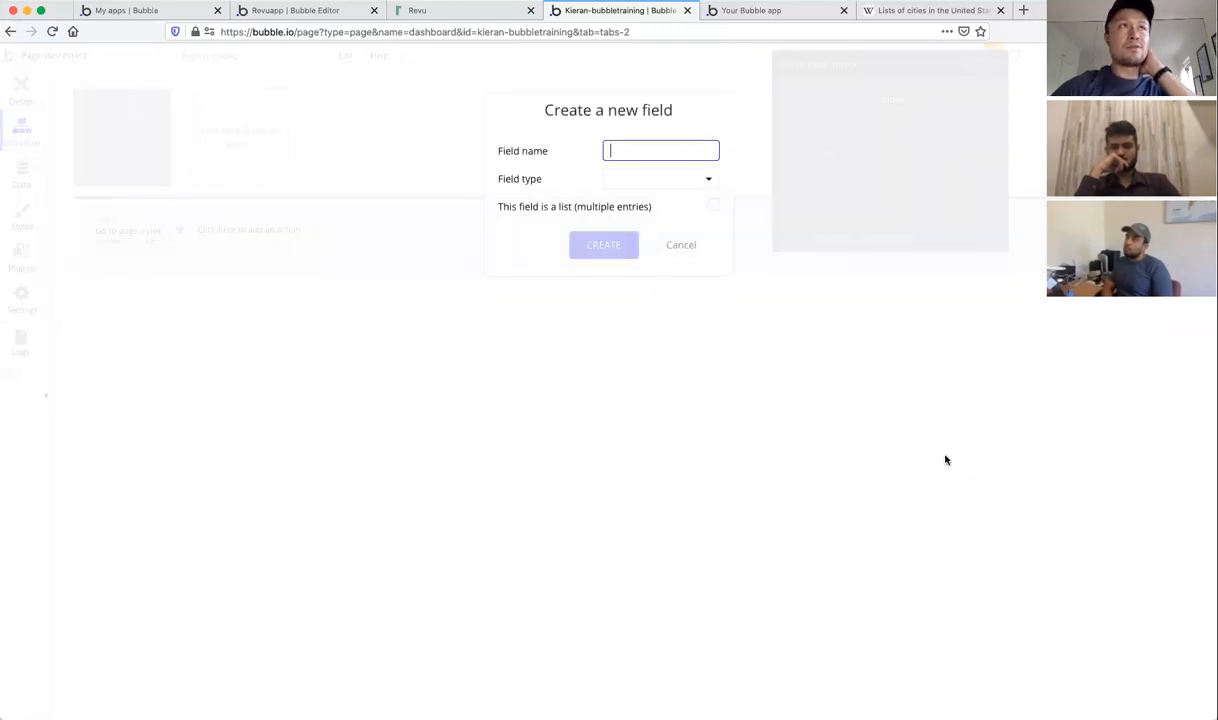
type("role")
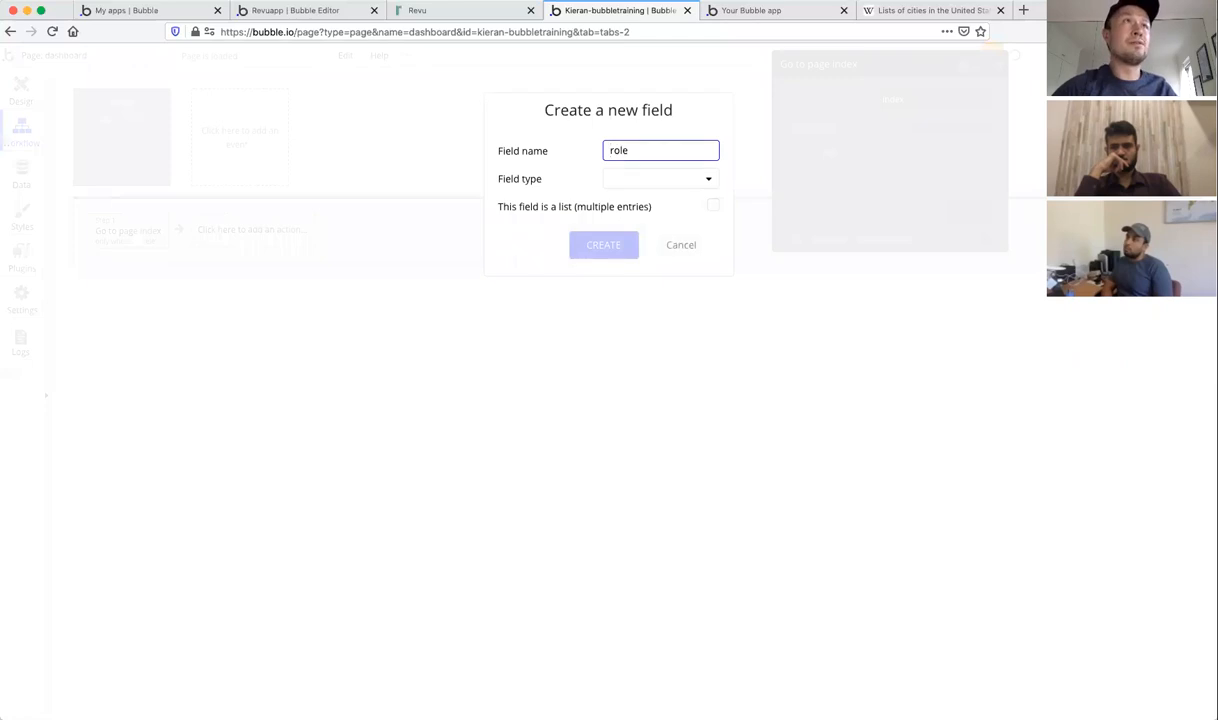
left_click(641, 185)
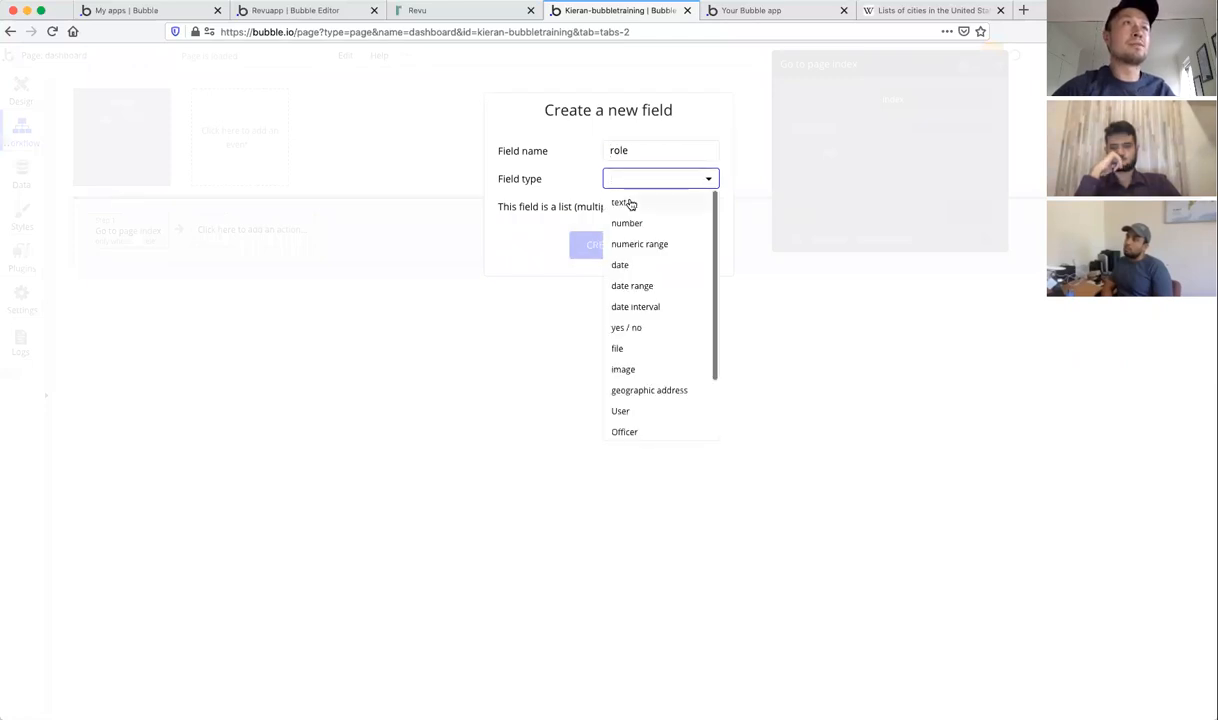
left_click(630, 204)
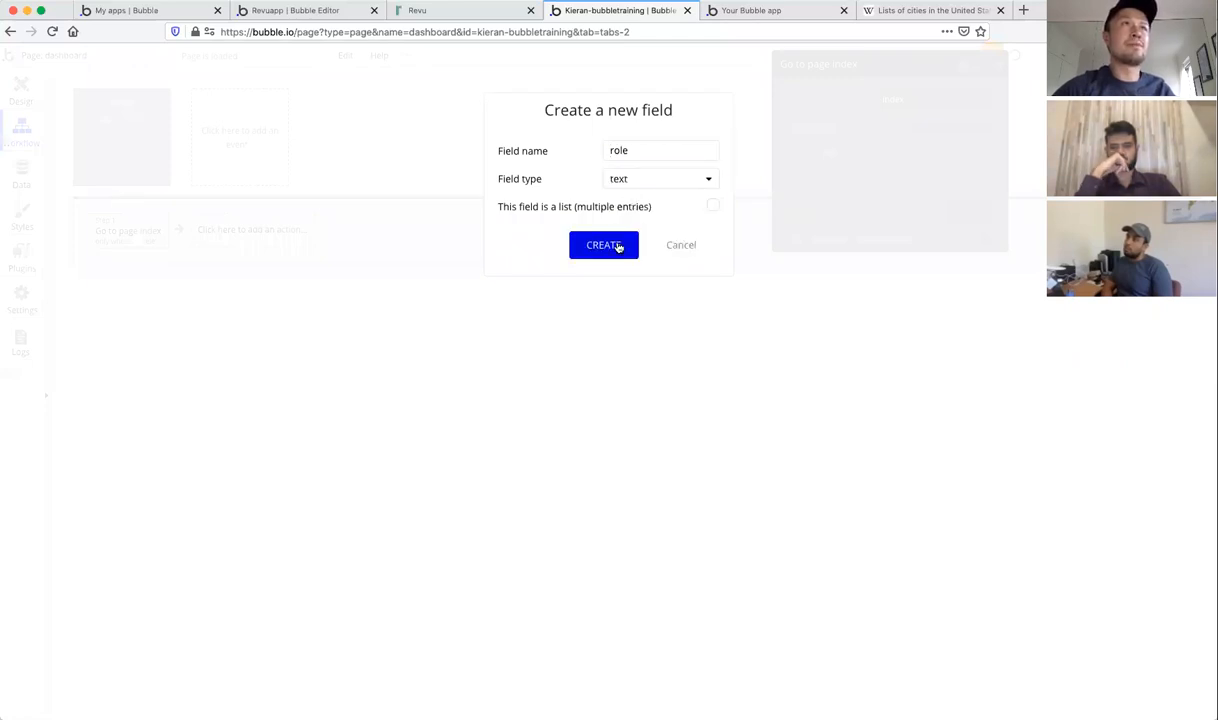
left_click(618, 246)
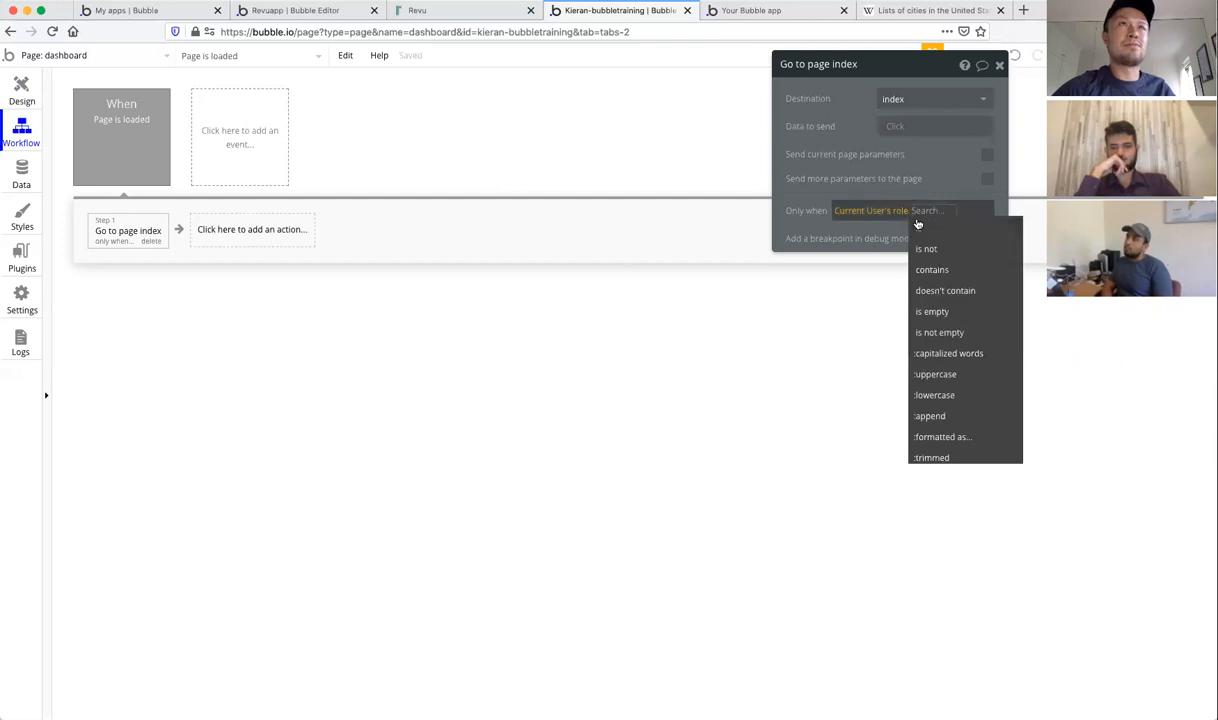
Step: Make the redirect condition Current User's role is not 'admin'
left_click(922, 248)
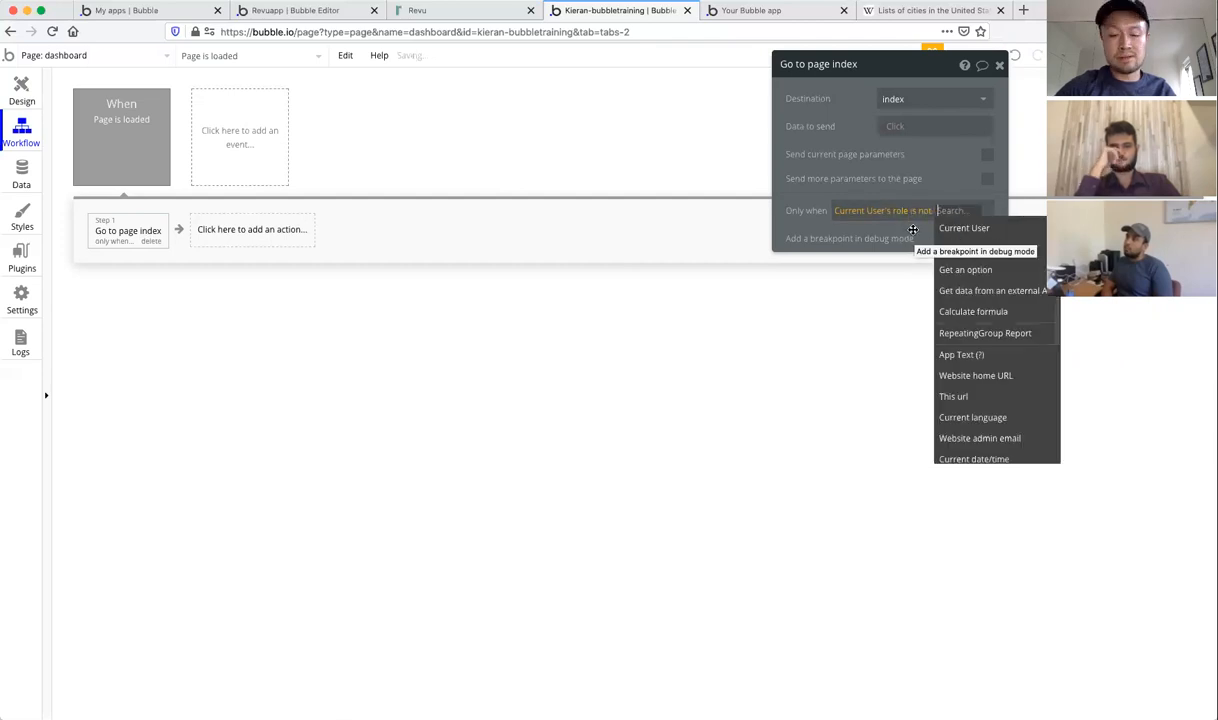
type("admin")
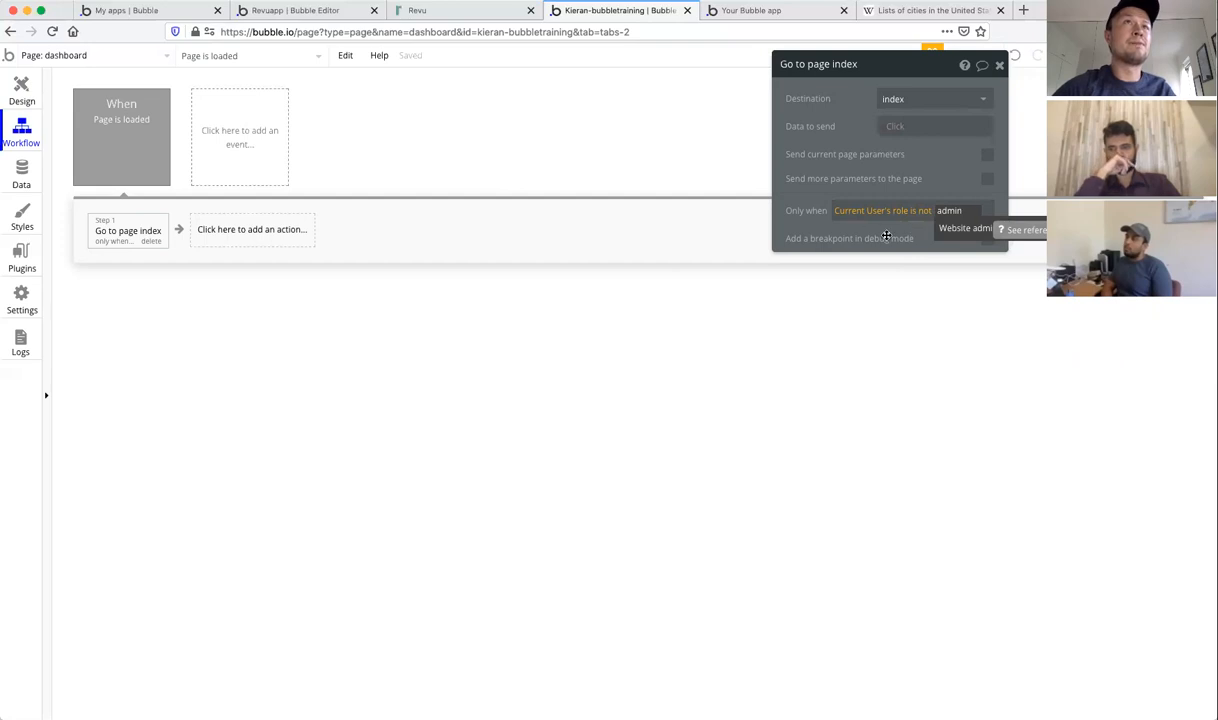
key("Return")
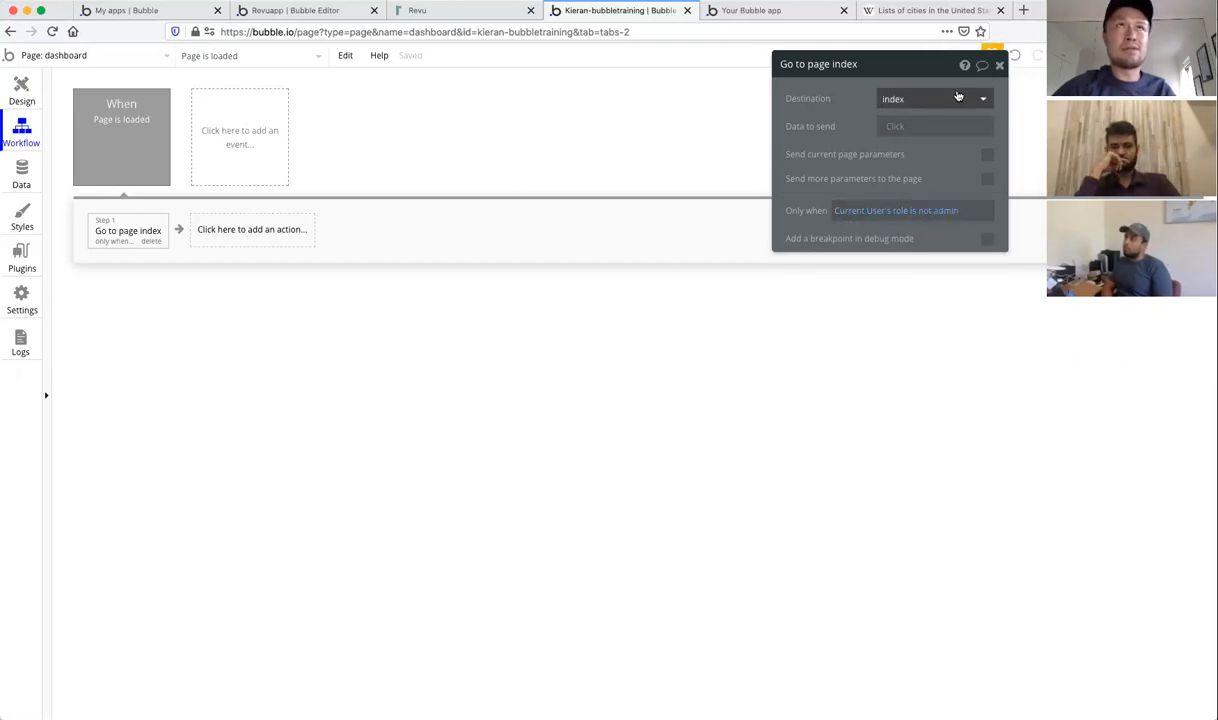
left_click(1000, 65)
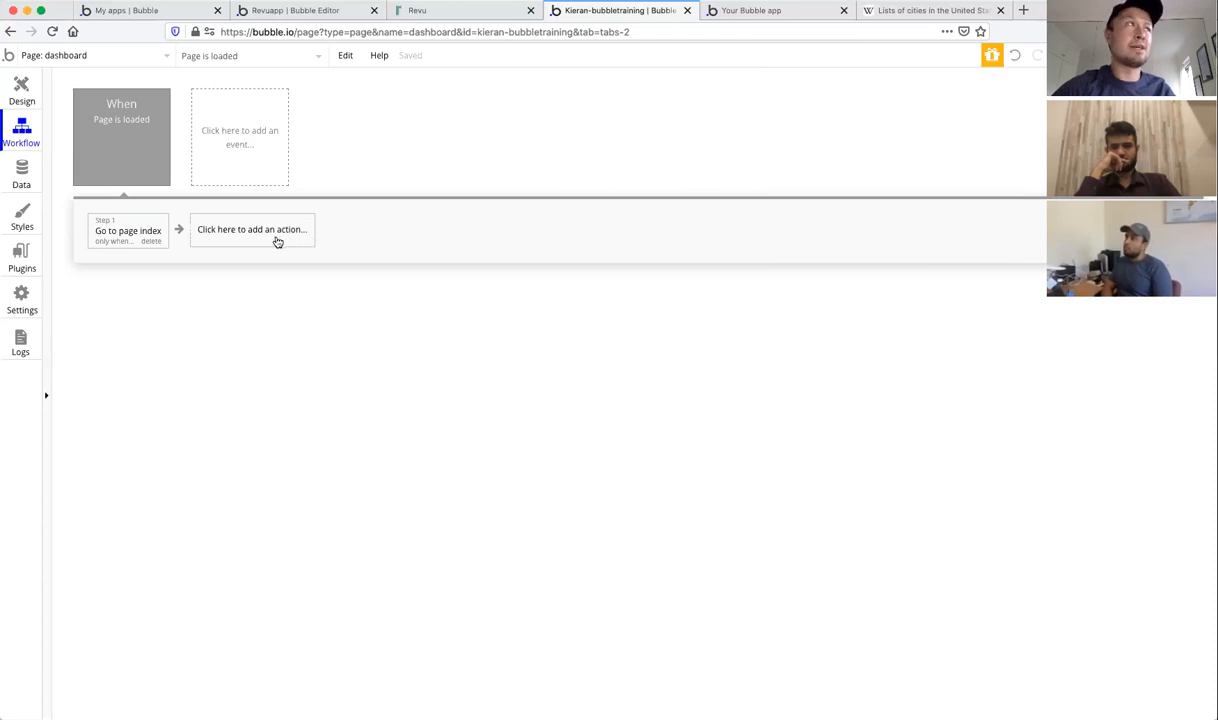
Step: Check the User data type's fields under Data > Data types, then return to Design
left_click(21, 170)
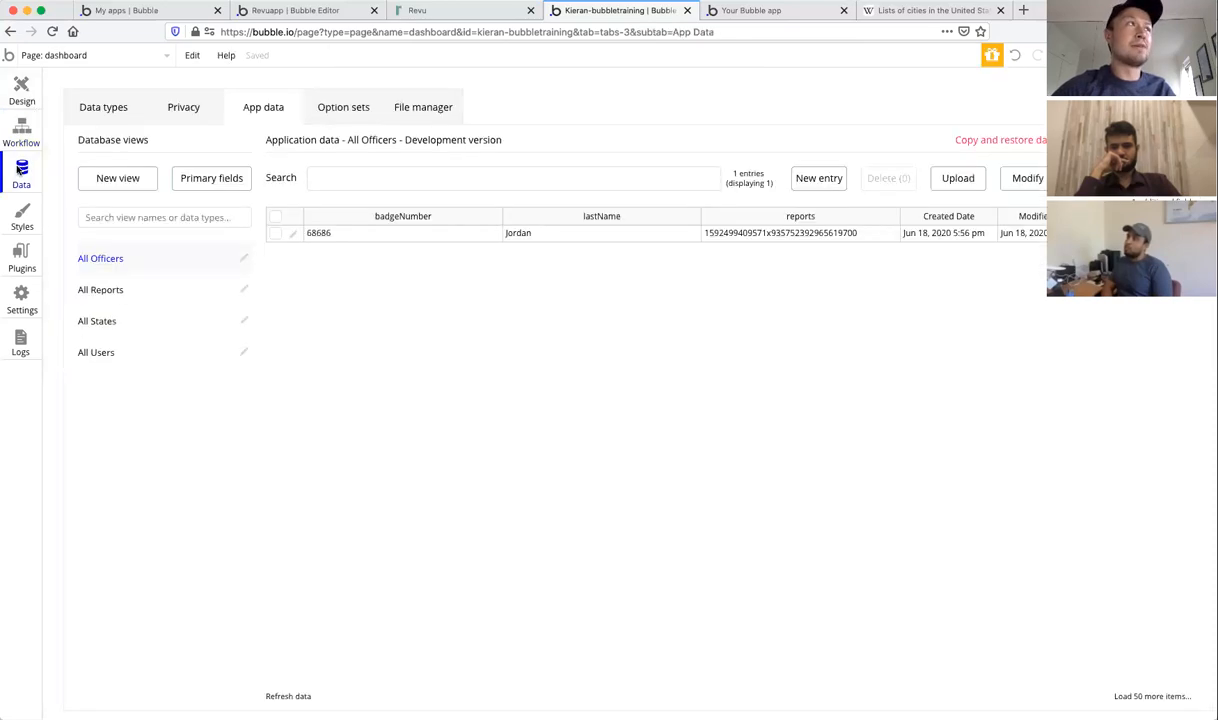
left_click(96, 106)
left_click(89, 255)
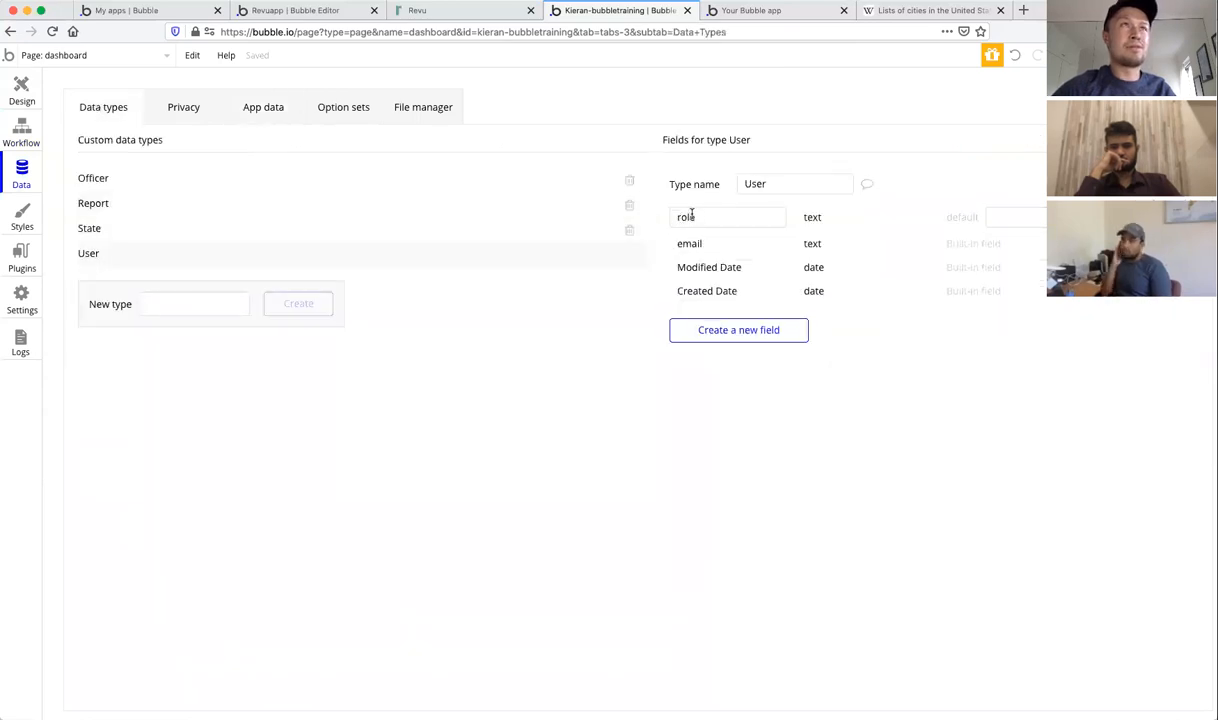
left_click(18, 91)
left_click(80, 55)
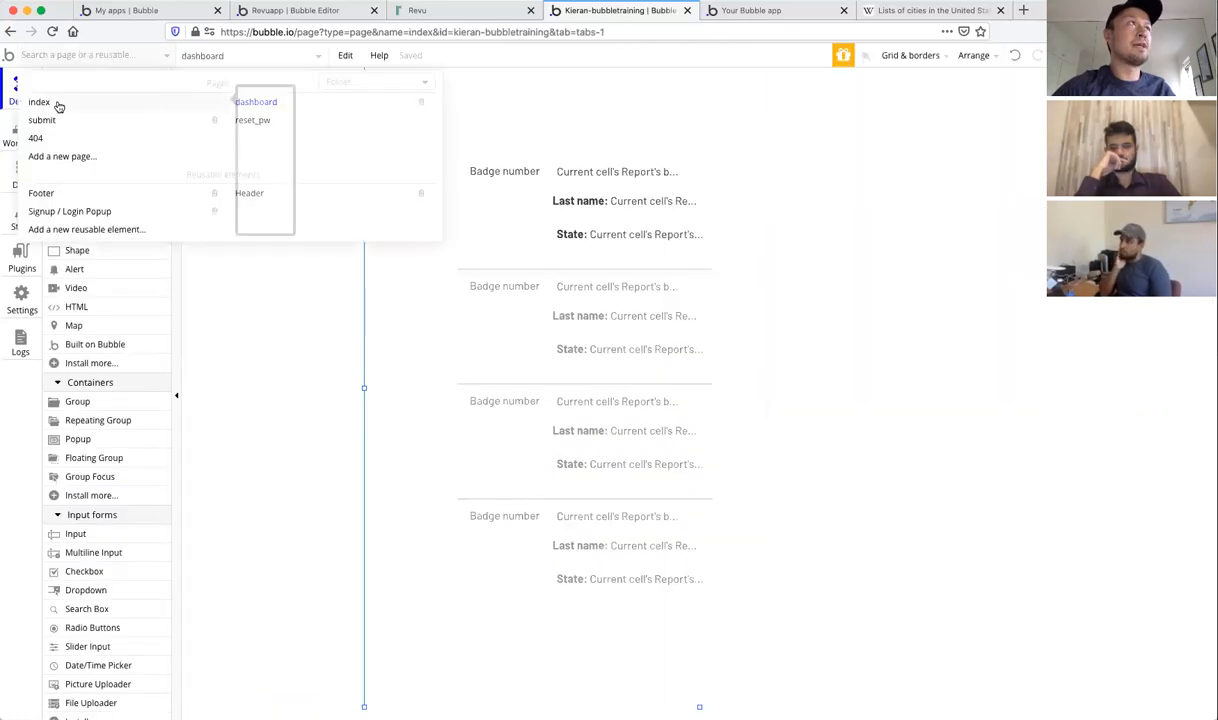
Step: Draw a Sign up button near the top of the index page
left_click(40, 102)
left_click(85, 172)
mouse_move(547, 141)
left_mouse_down()
mouse_move(604, 209)
mouse_move(727, 183)
mouse_move(787, 190)
left_mouse_up()
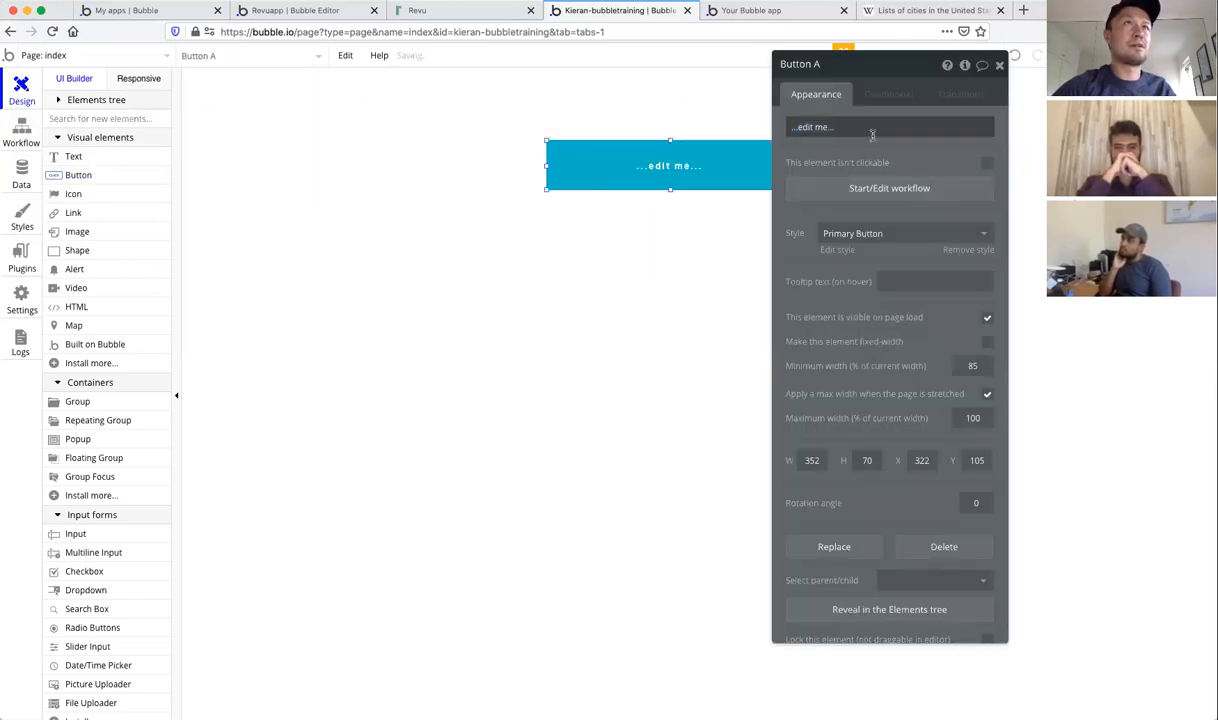
triple_click(872, 128)
type("Sign up")
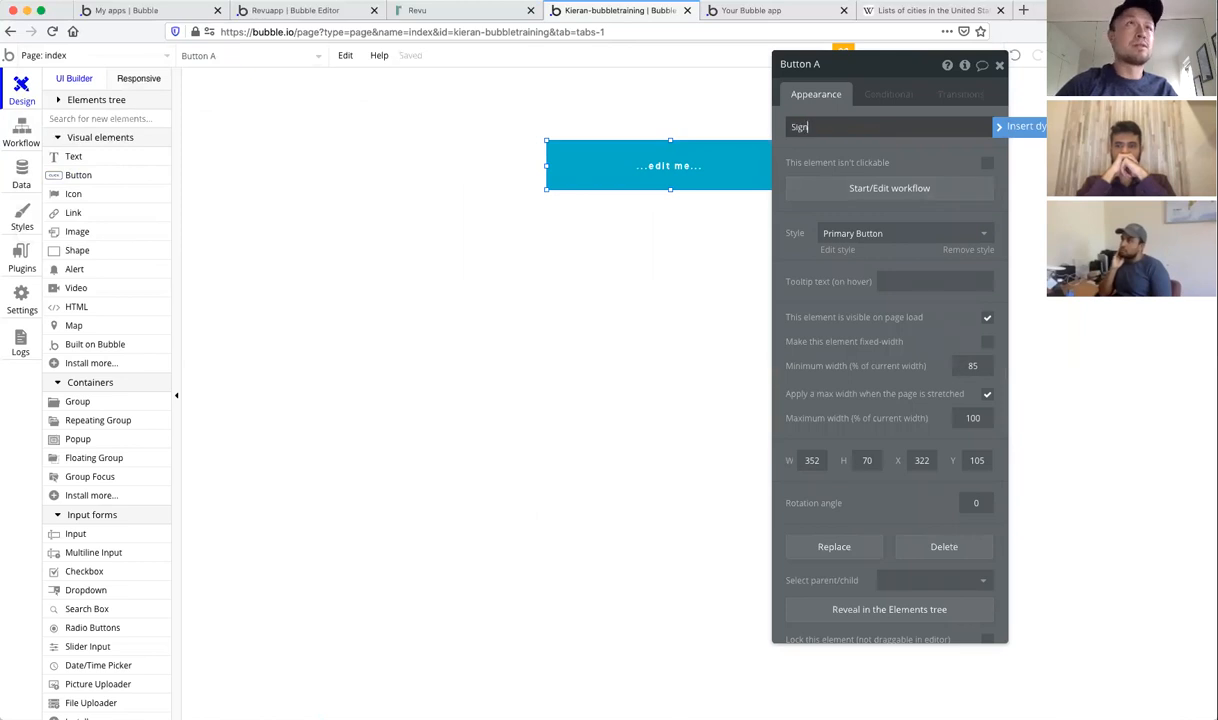
left_click(1000, 64)
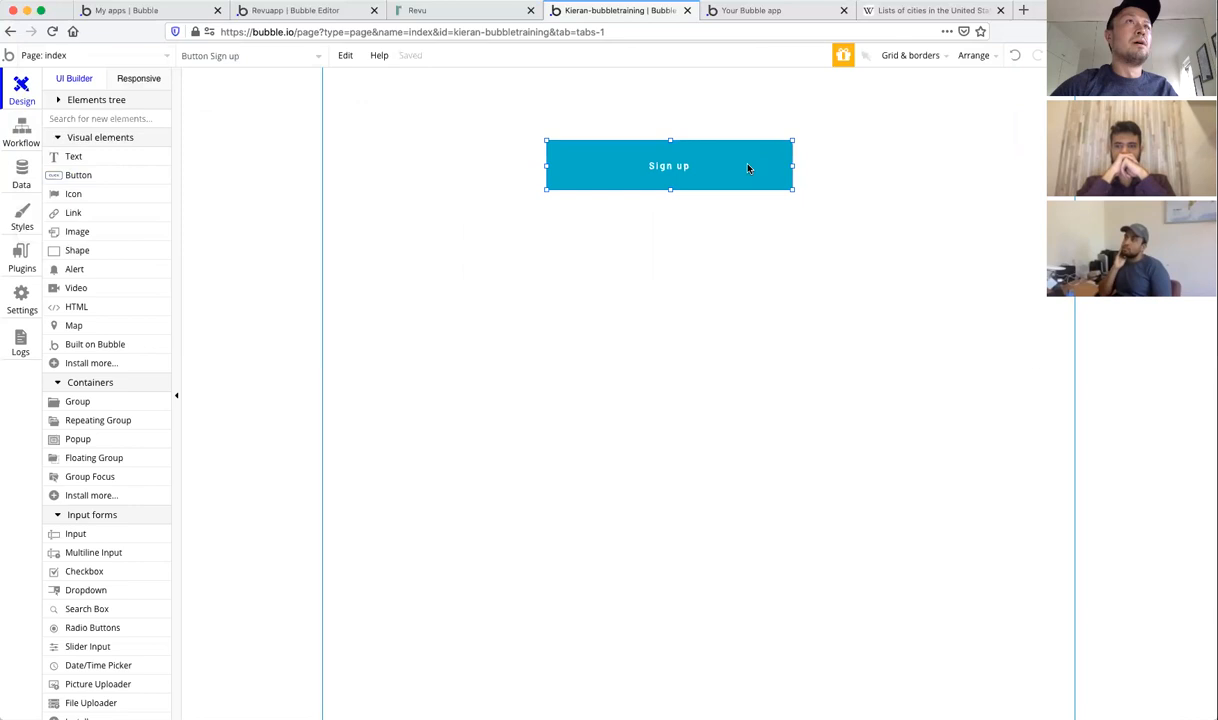
Step: Start a click workflow for the Sign up button
double_click(748, 168)
left_click(810, 184)
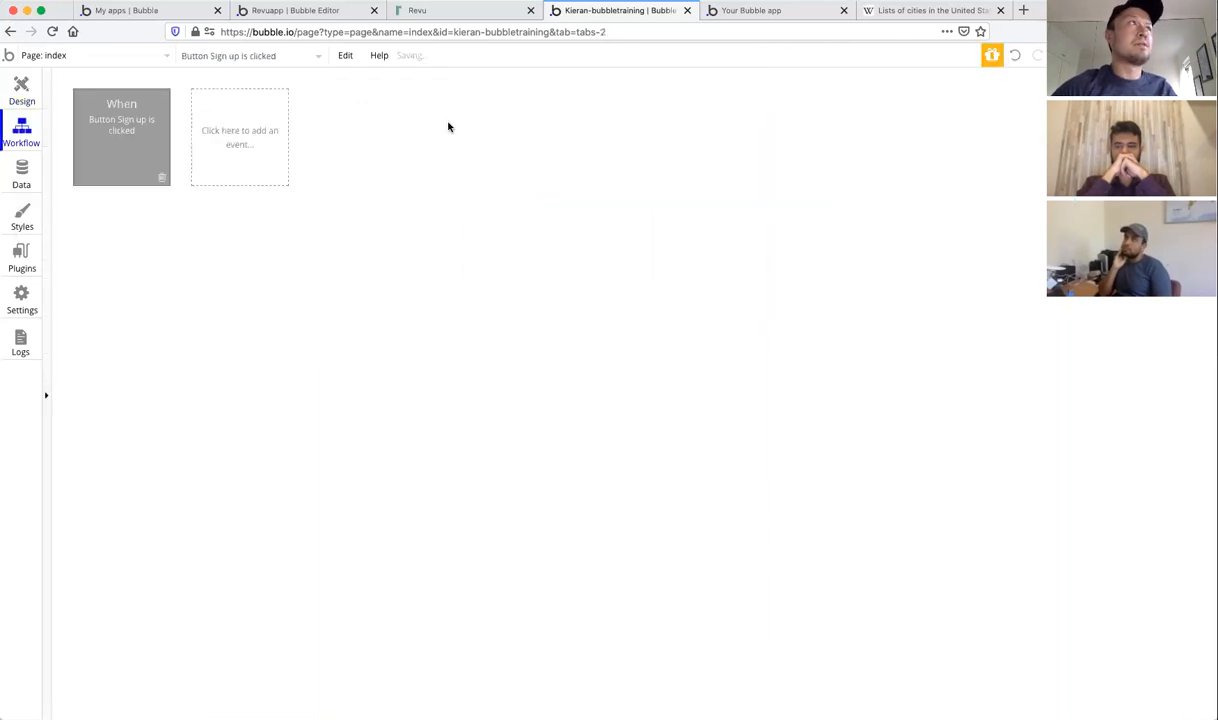
left_click(145, 231)
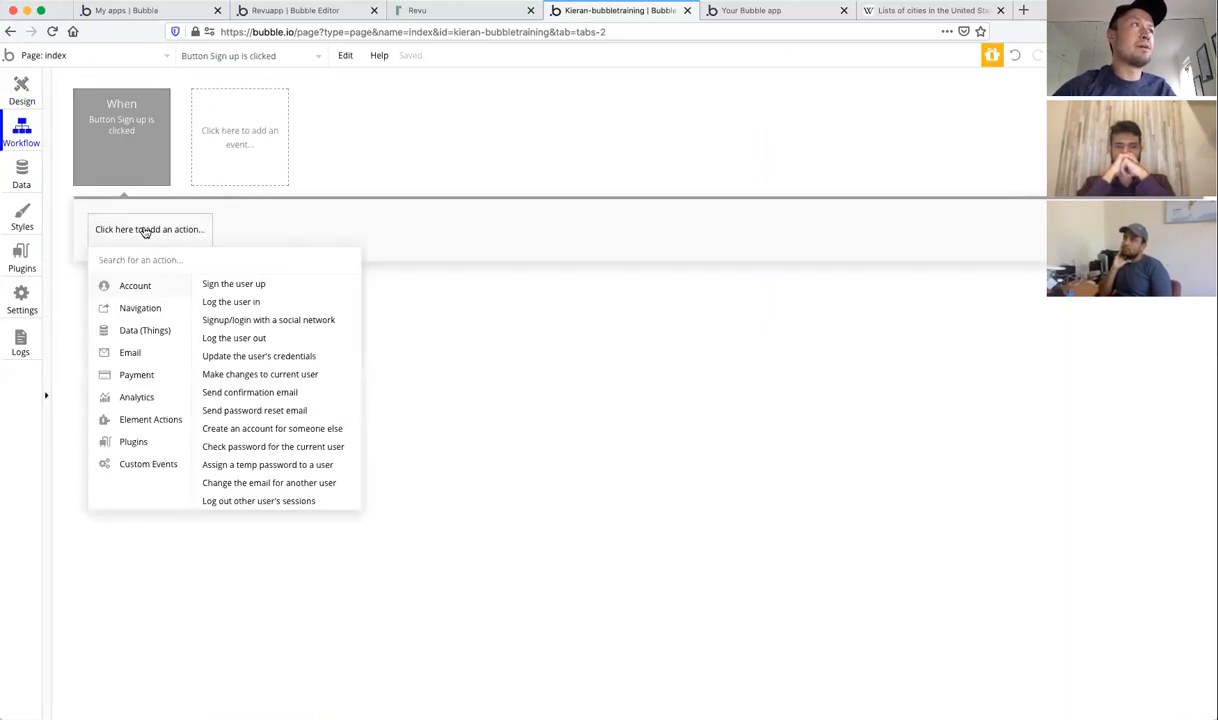
left_click(21, 92)
Step: View the Signup / Login Popup reusable element, then return to the index page
left_click(89, 57)
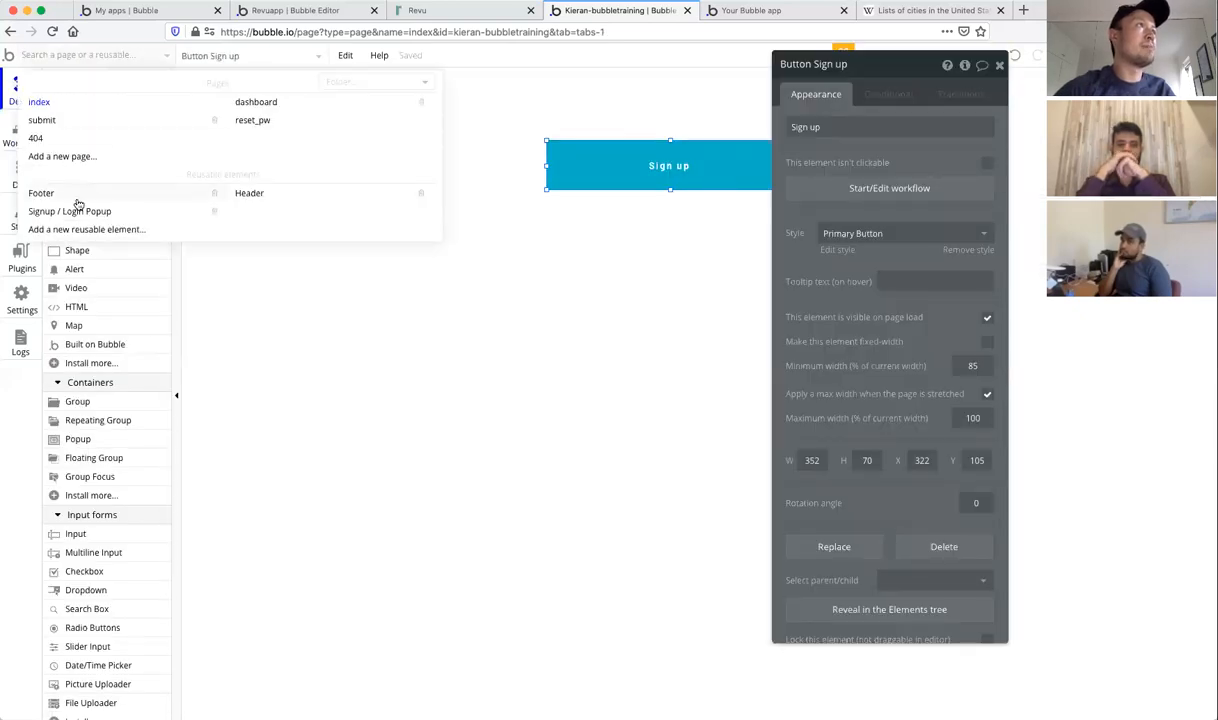
left_click(78, 212)
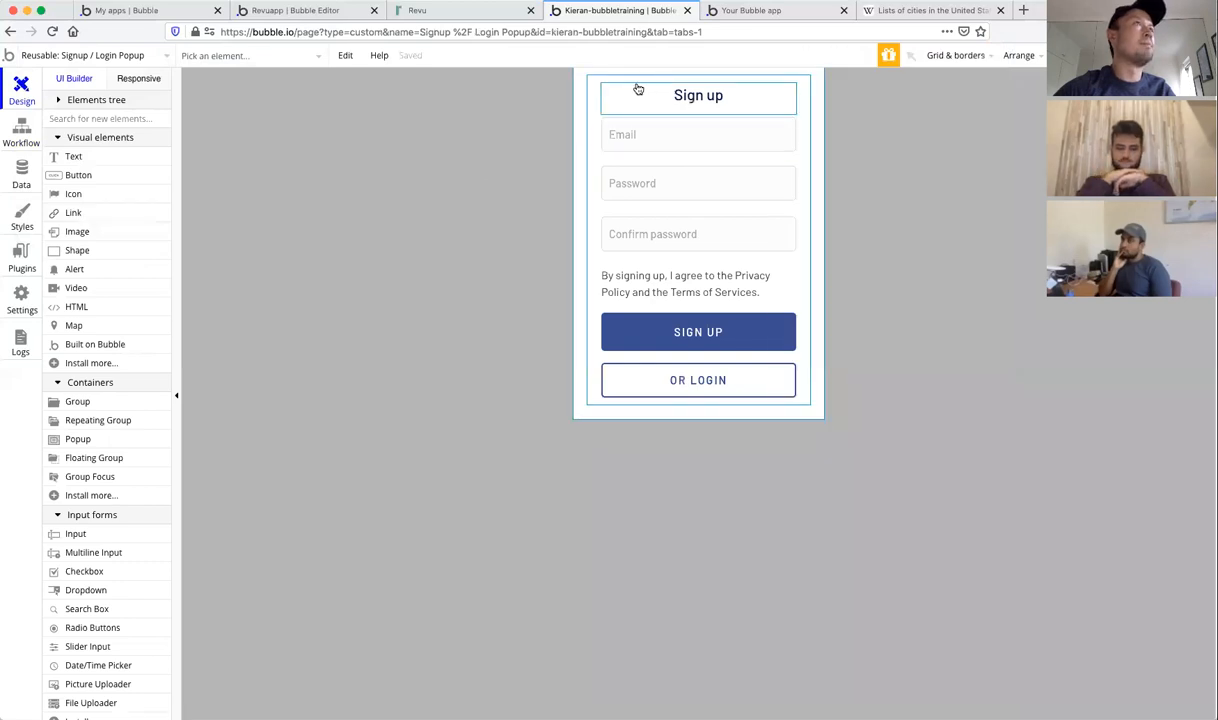
left_click(111, 56)
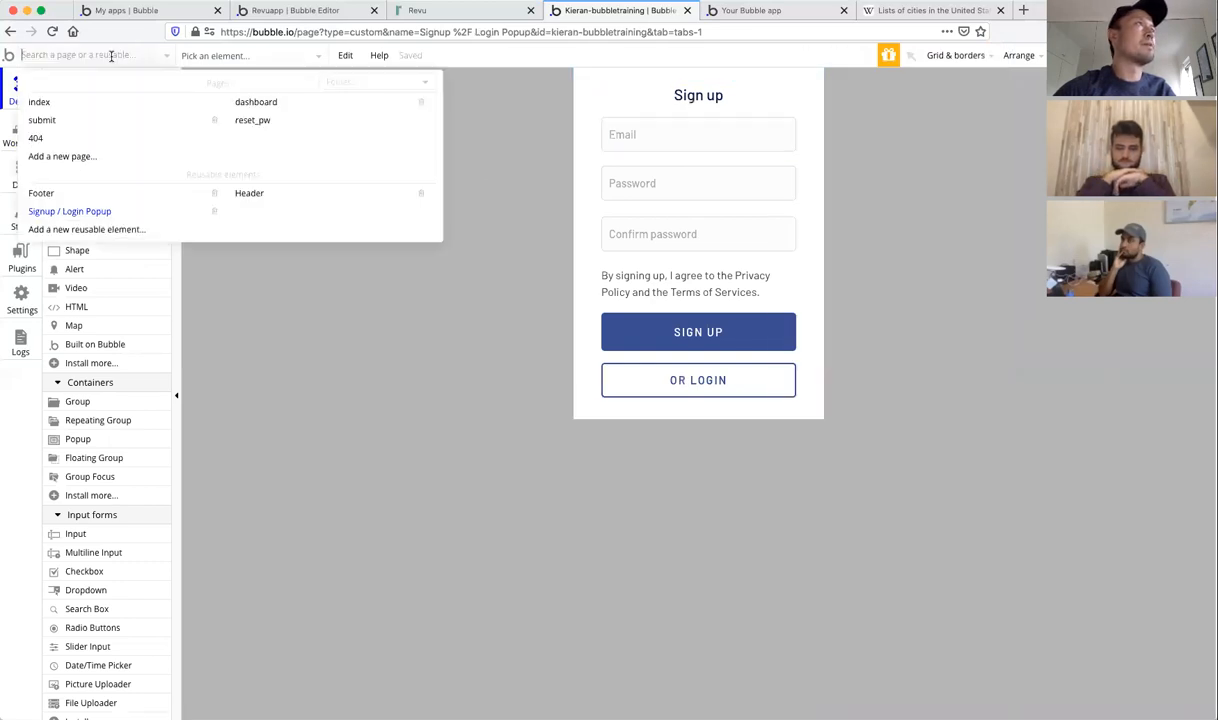
left_click(62, 102)
scroll(124, 286, "down", 2)
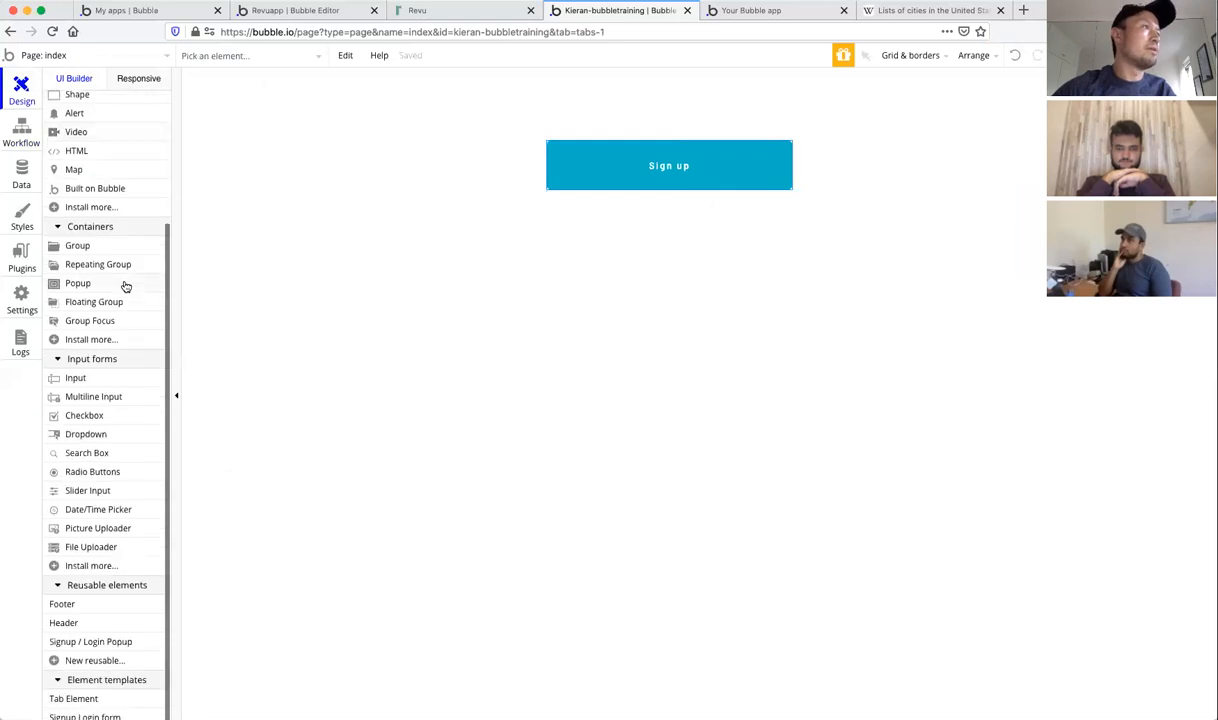
Step: Place the Signup / Login Popup on the index page and move the Sign up button to mid-page
left_click(70, 644)
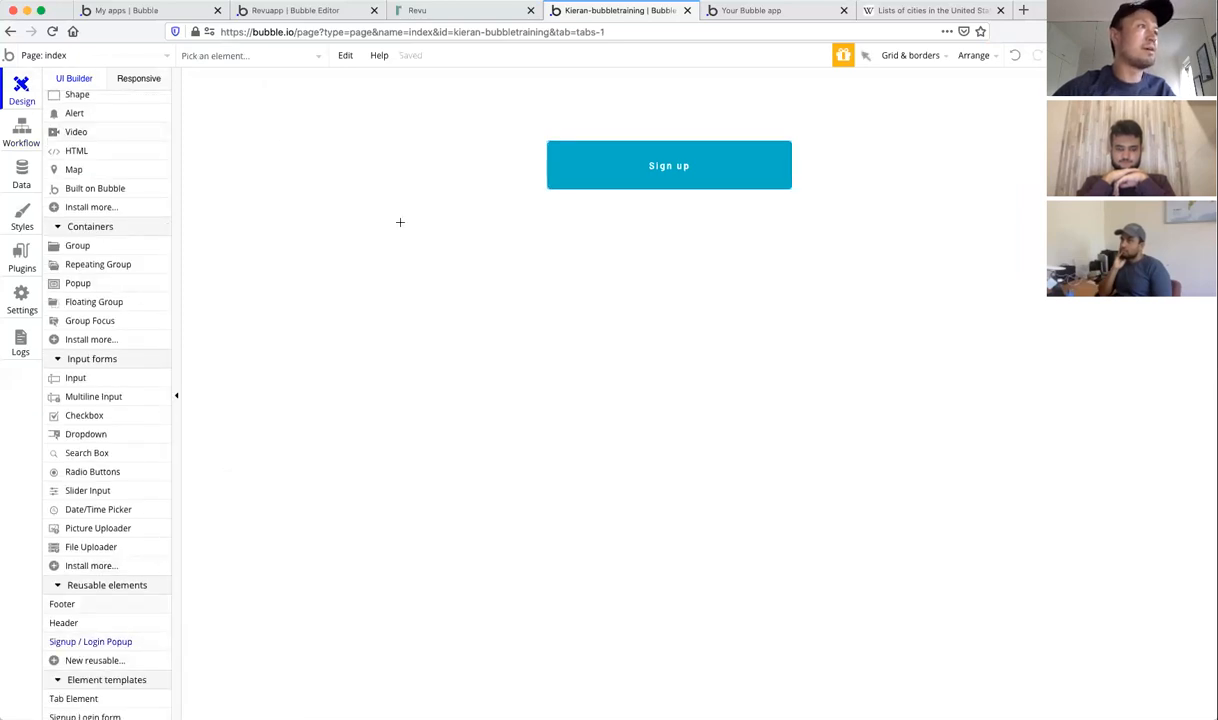
left_click_drag(557, 82, 790, 390)
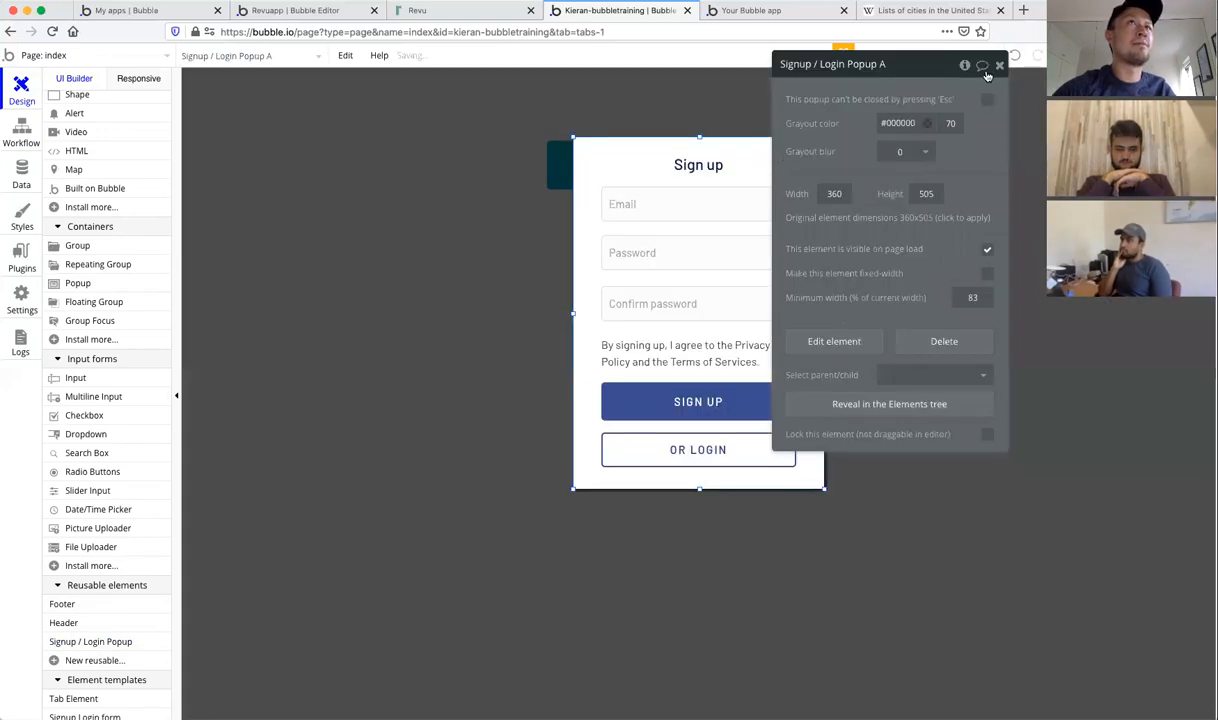
left_click(999, 66)
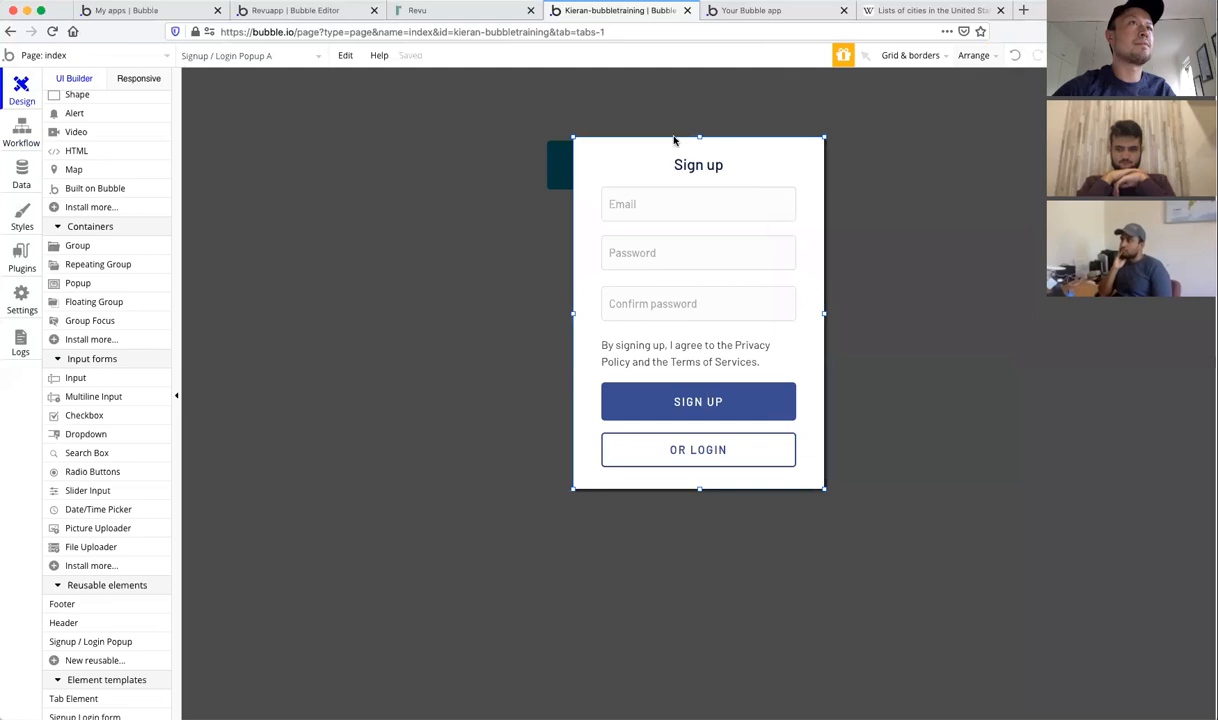
left_click(469, 317)
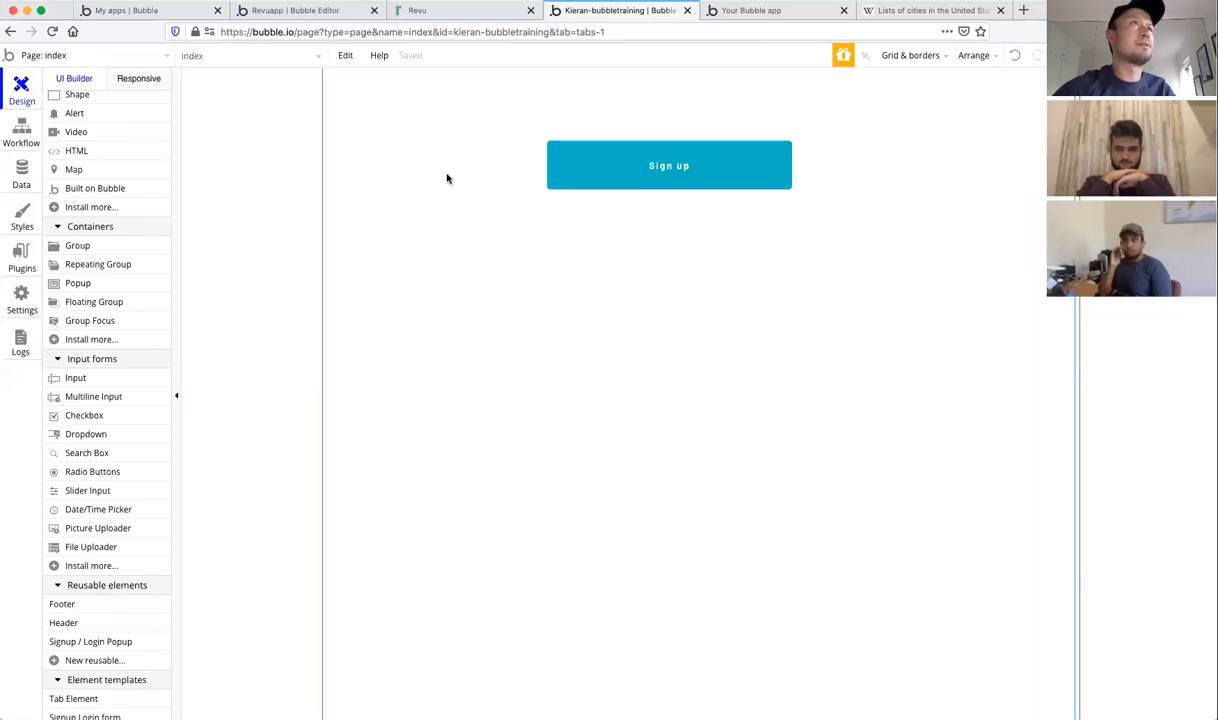
left_click(628, 145)
scroll(636, 124, "down", 1)
left_click_drag(636, 124, 655, 398)
Step: Give the Sign up button a click workflow that shows Signup / Login Popup A
double_click(655, 398)
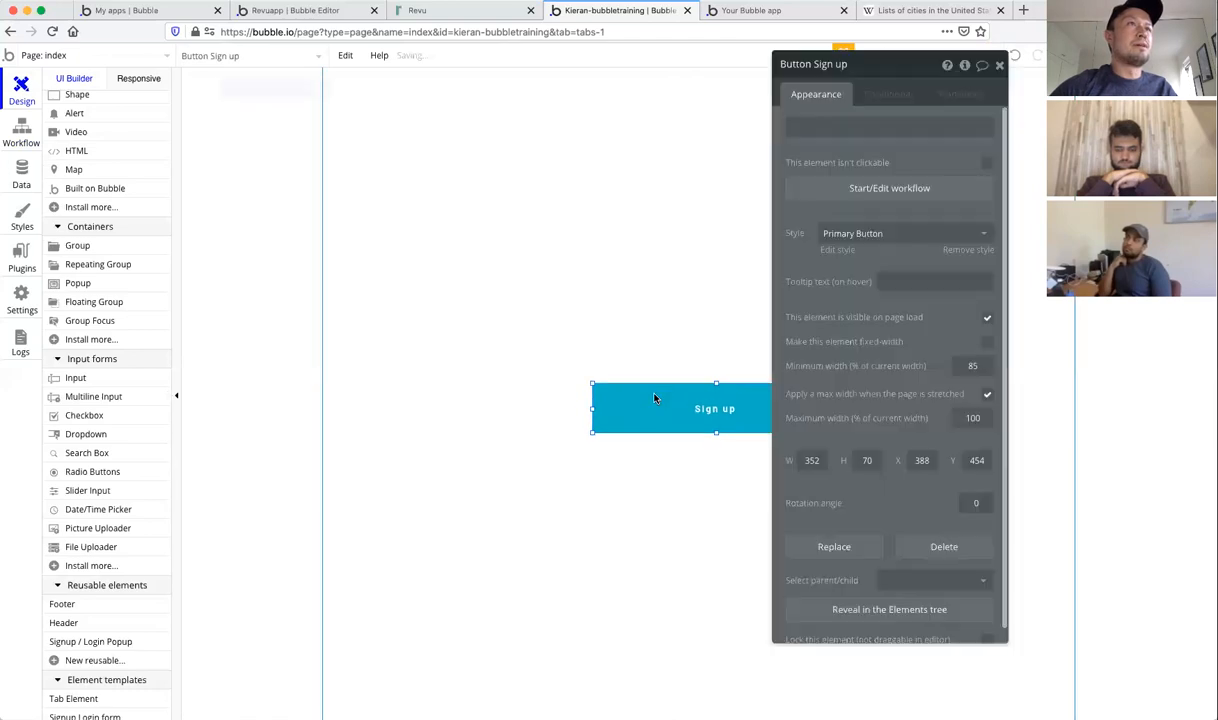
left_click(870, 188)
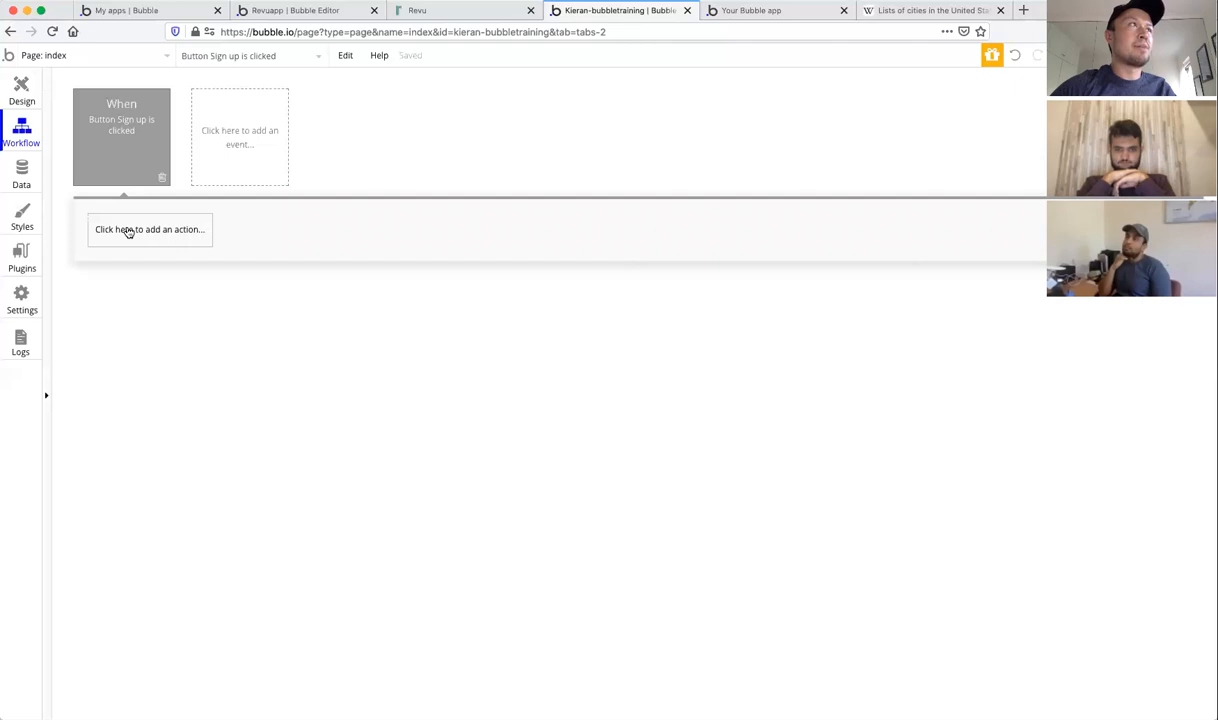
left_click(128, 232)
mouse_move(142, 429)
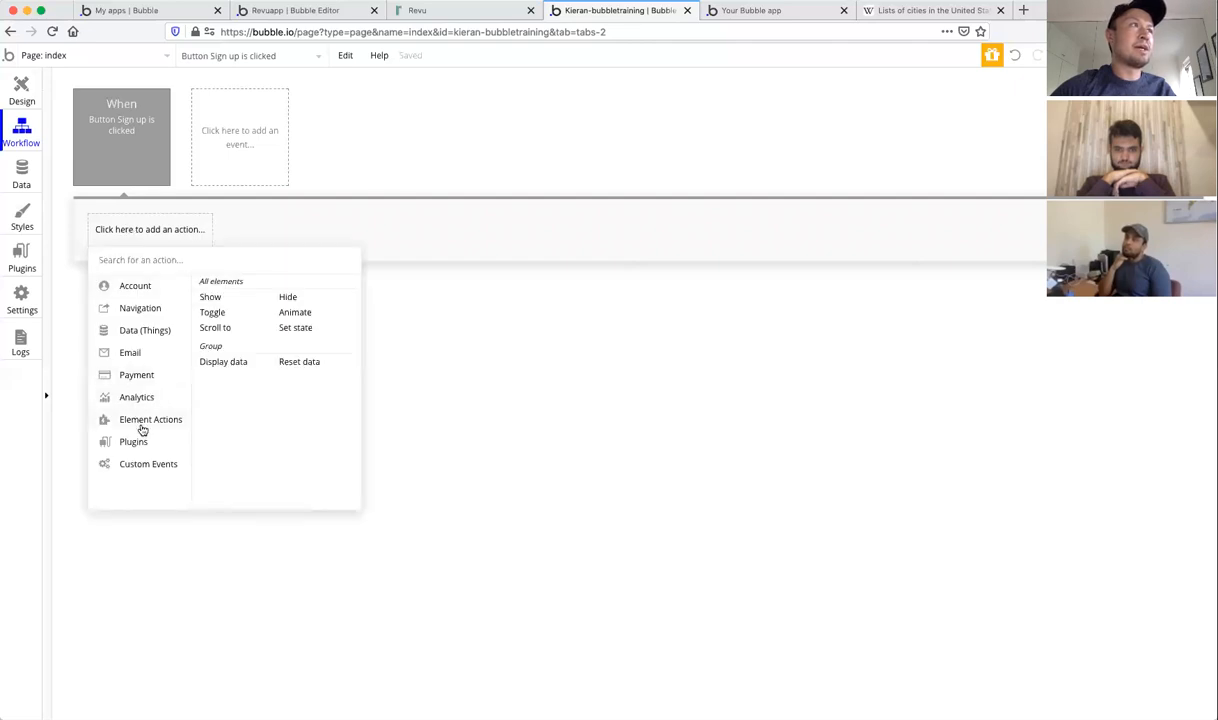
left_click(208, 298)
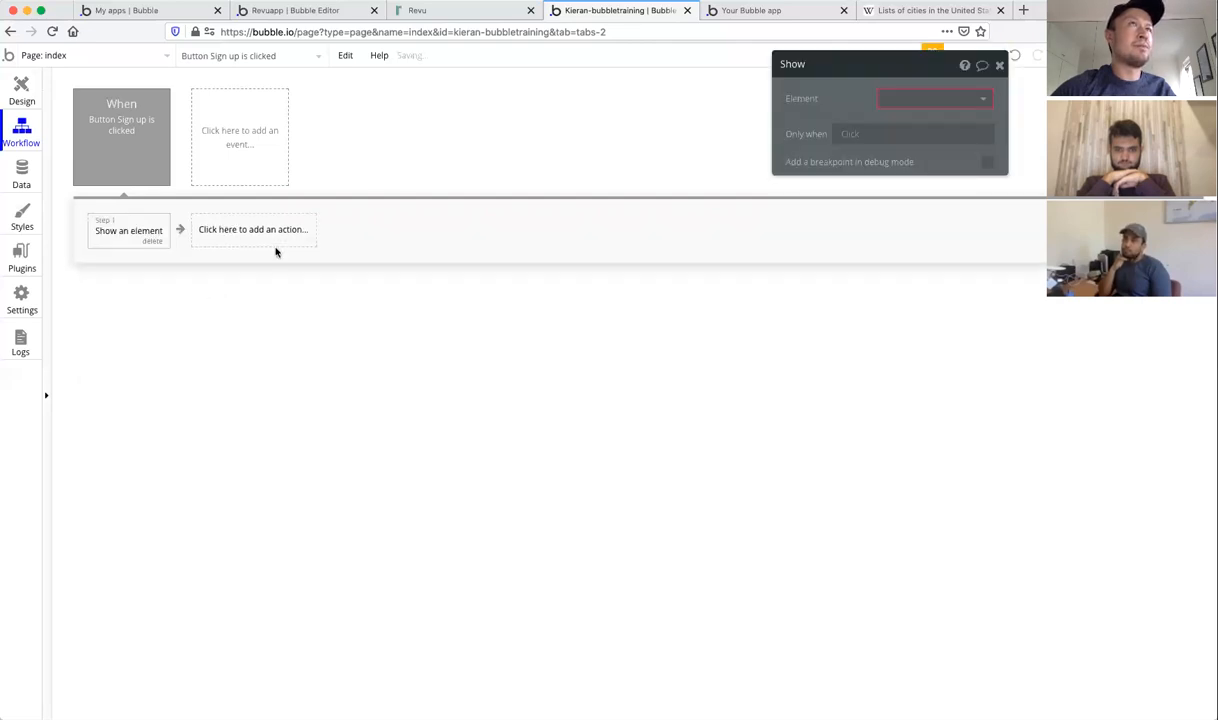
left_click(939, 97)
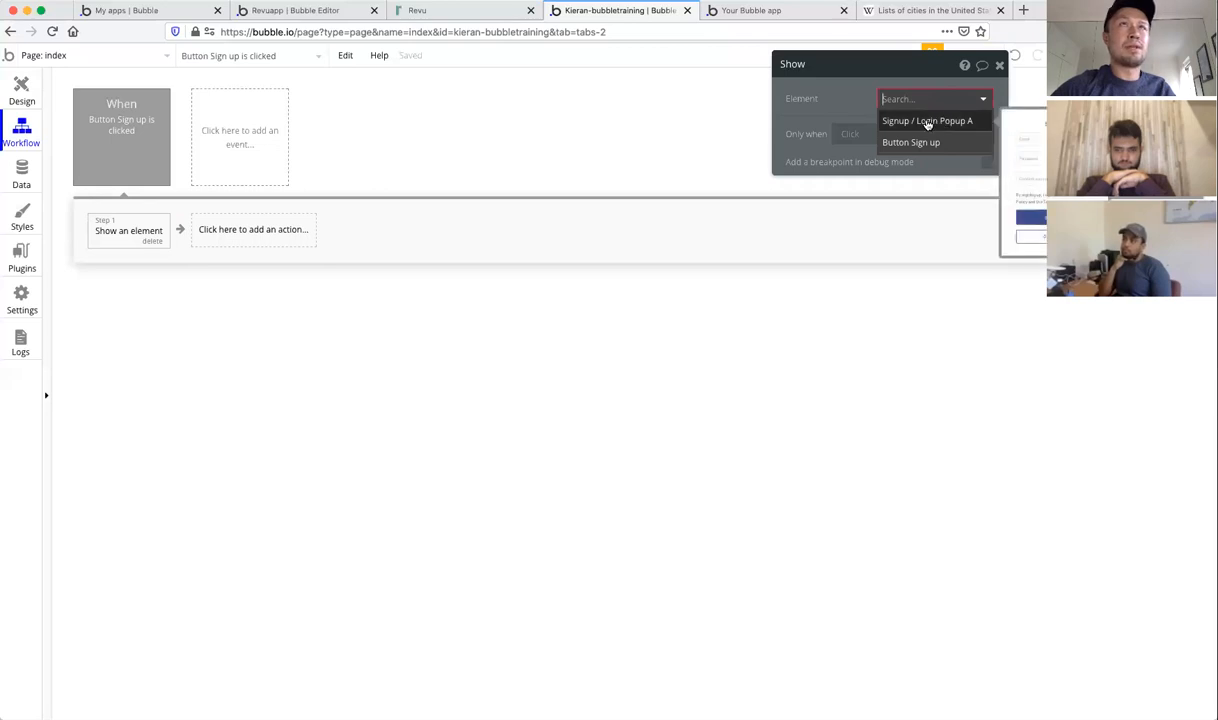
left_click(927, 120)
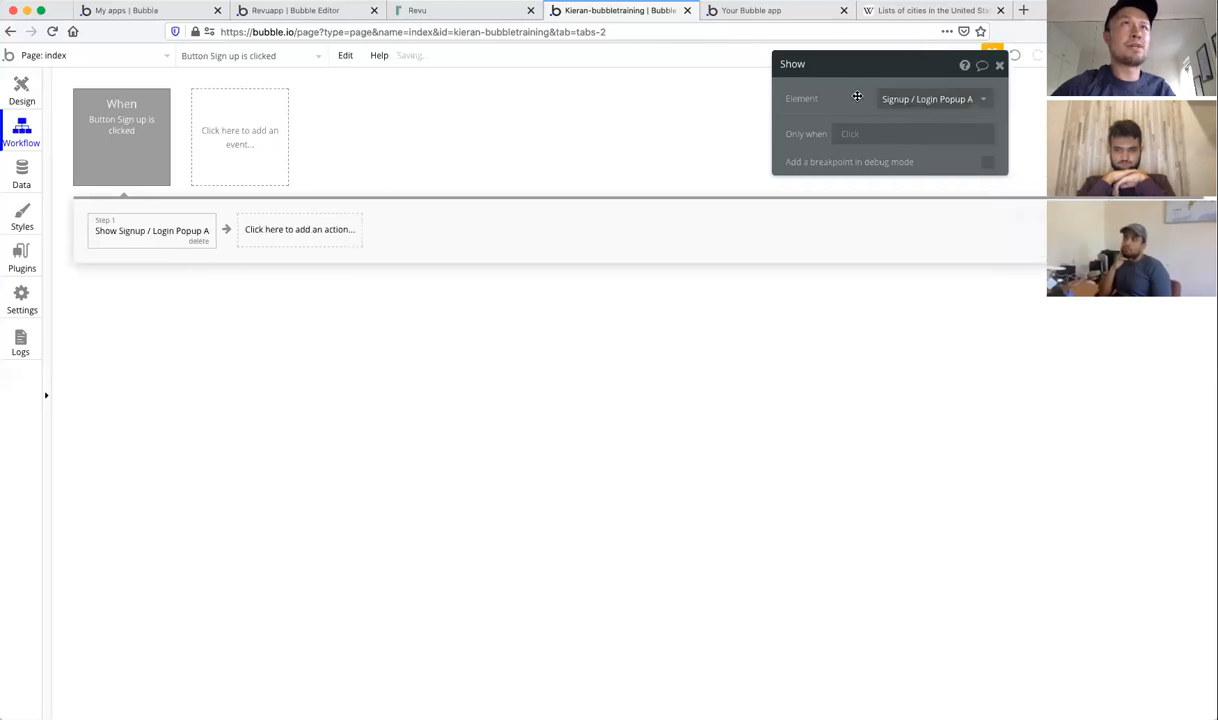
left_click(999, 65)
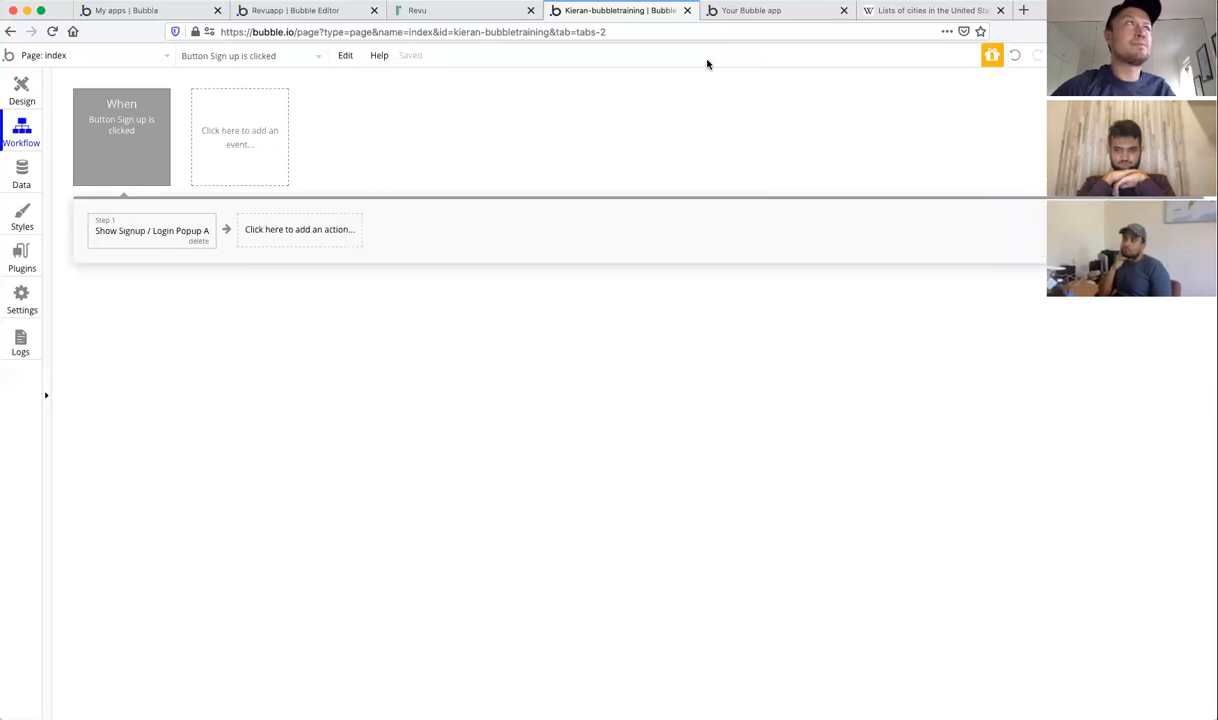
Step: Open the Signup / Login Popup reusable and its SIGN UP button's 'Sign the user up' step
left_click(22, 88)
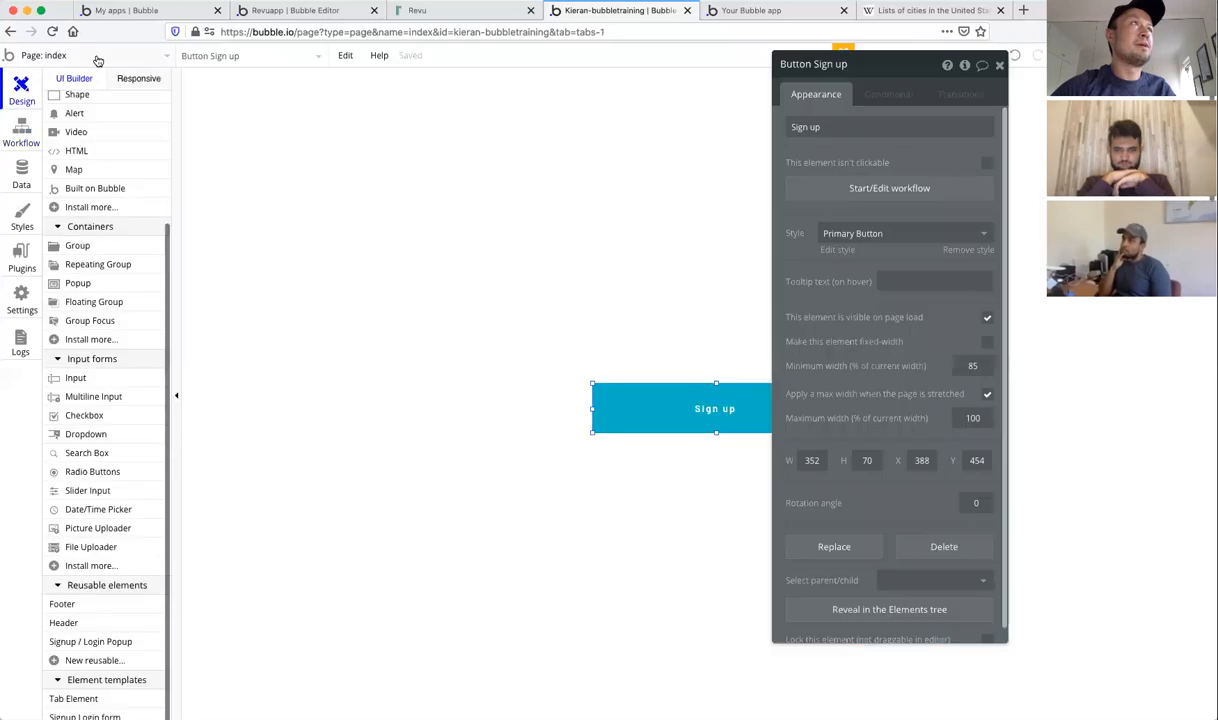
left_click(221, 57)
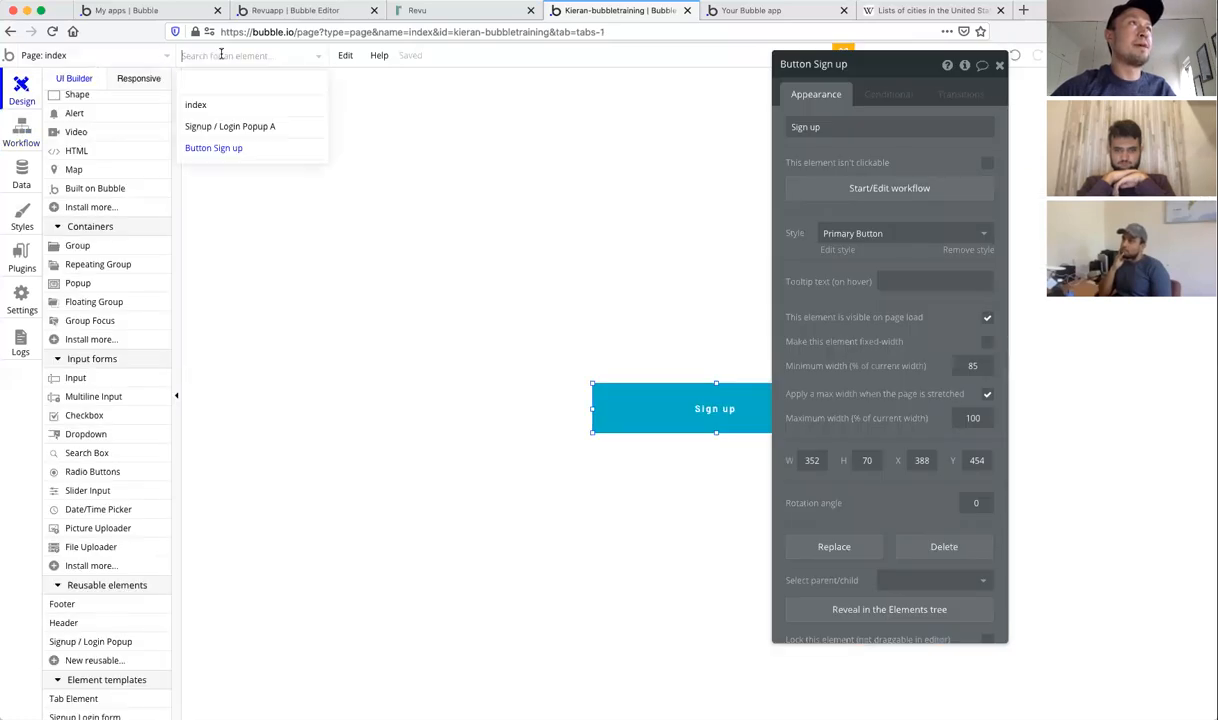
left_click(225, 127)
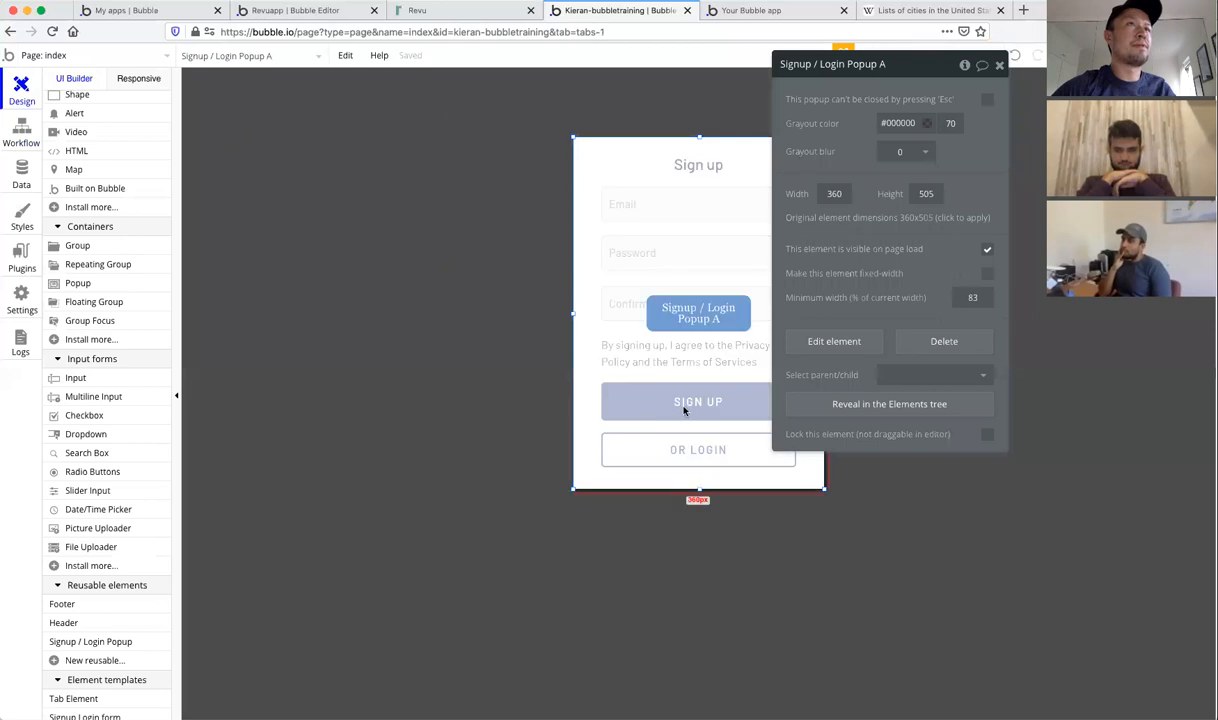
left_click(92, 55)
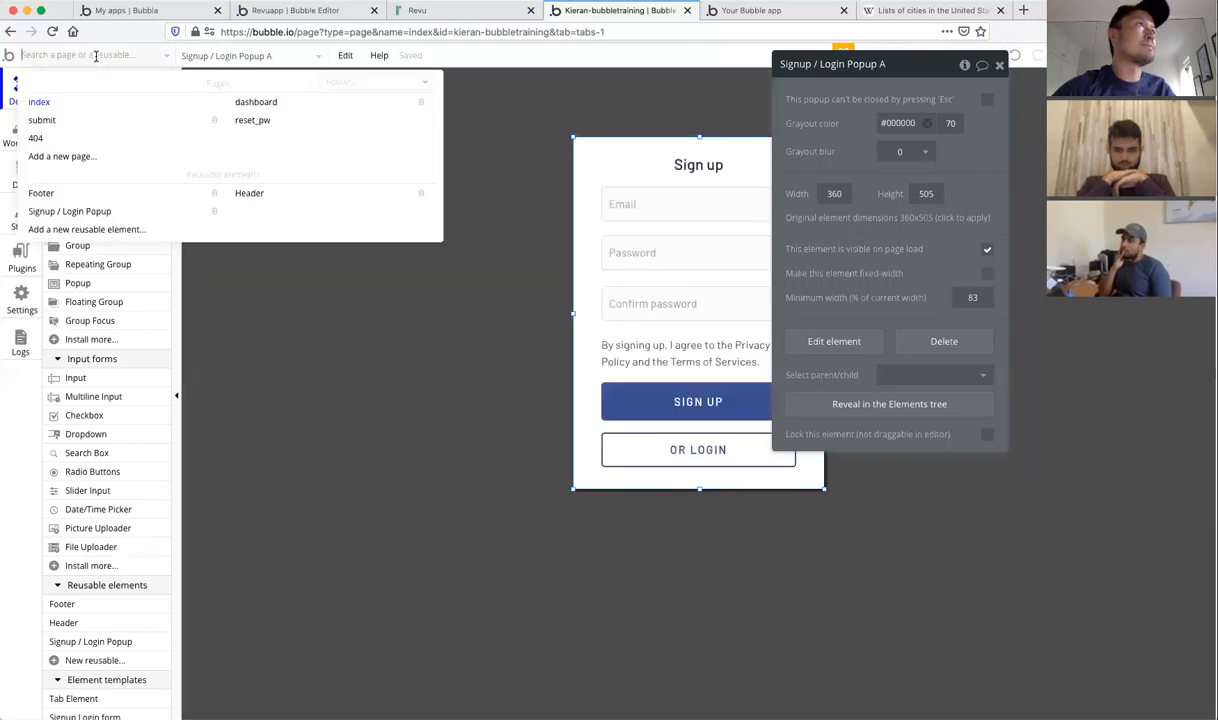
left_click(70, 213)
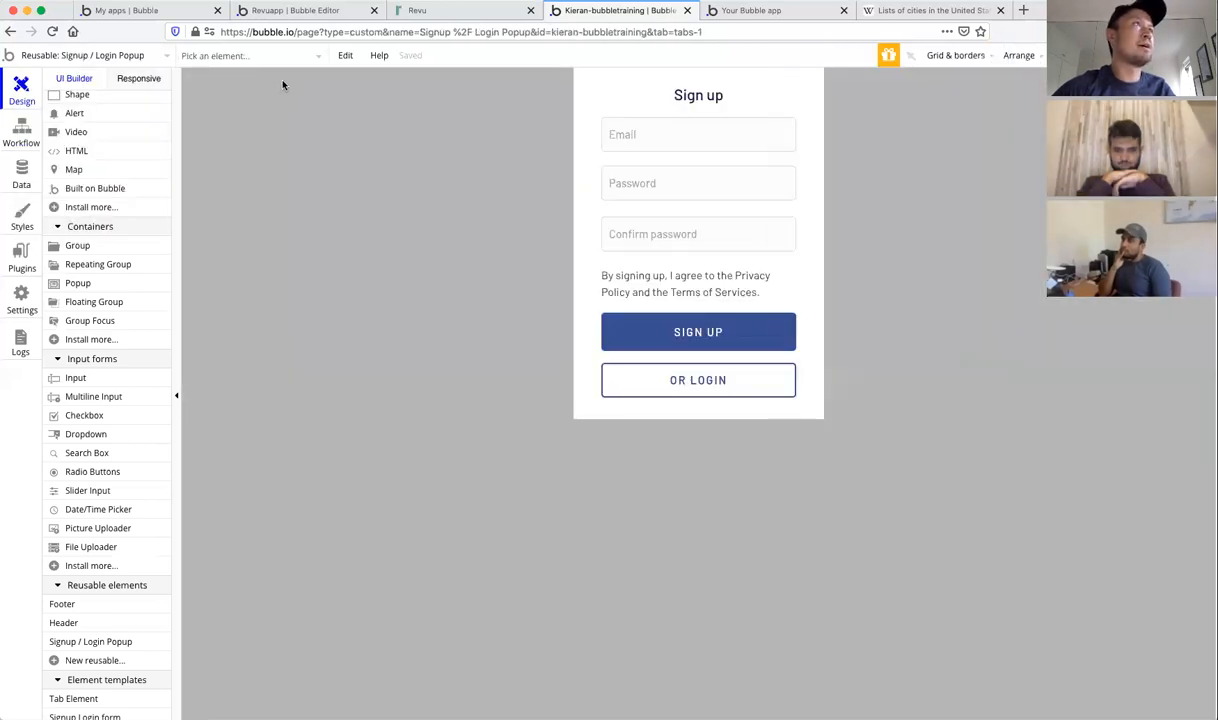
left_click(128, 54)
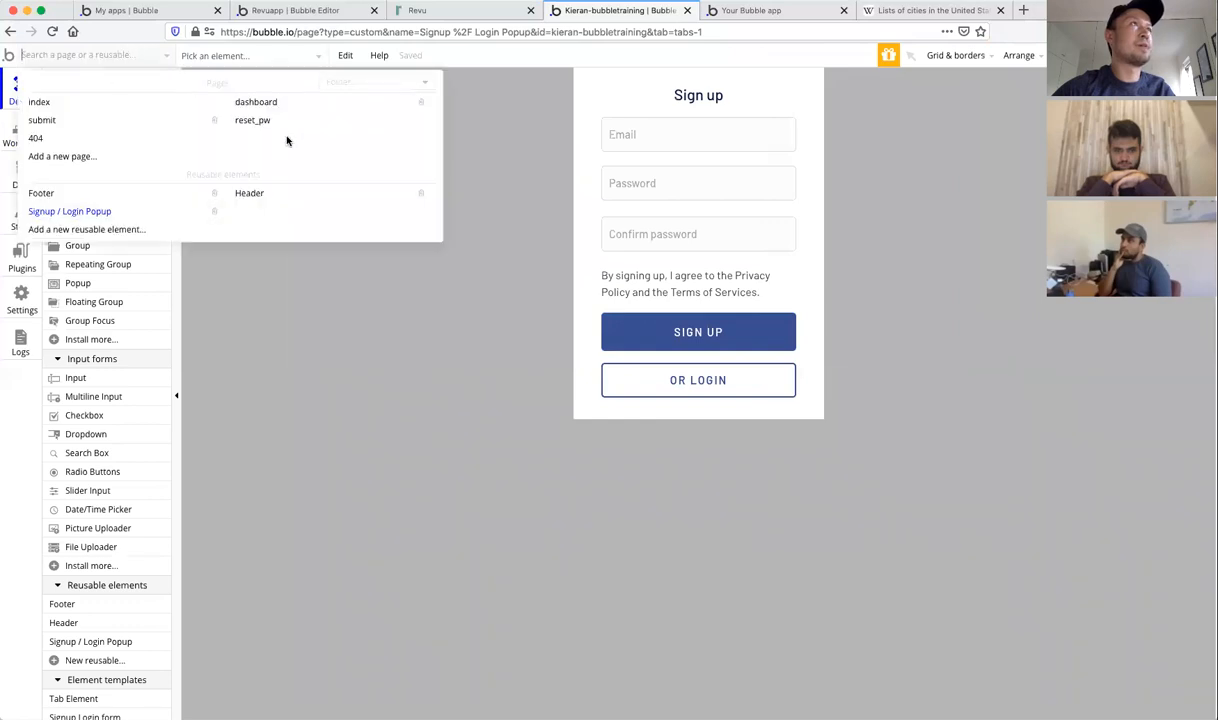
left_click(361, 318)
left_click(676, 331)
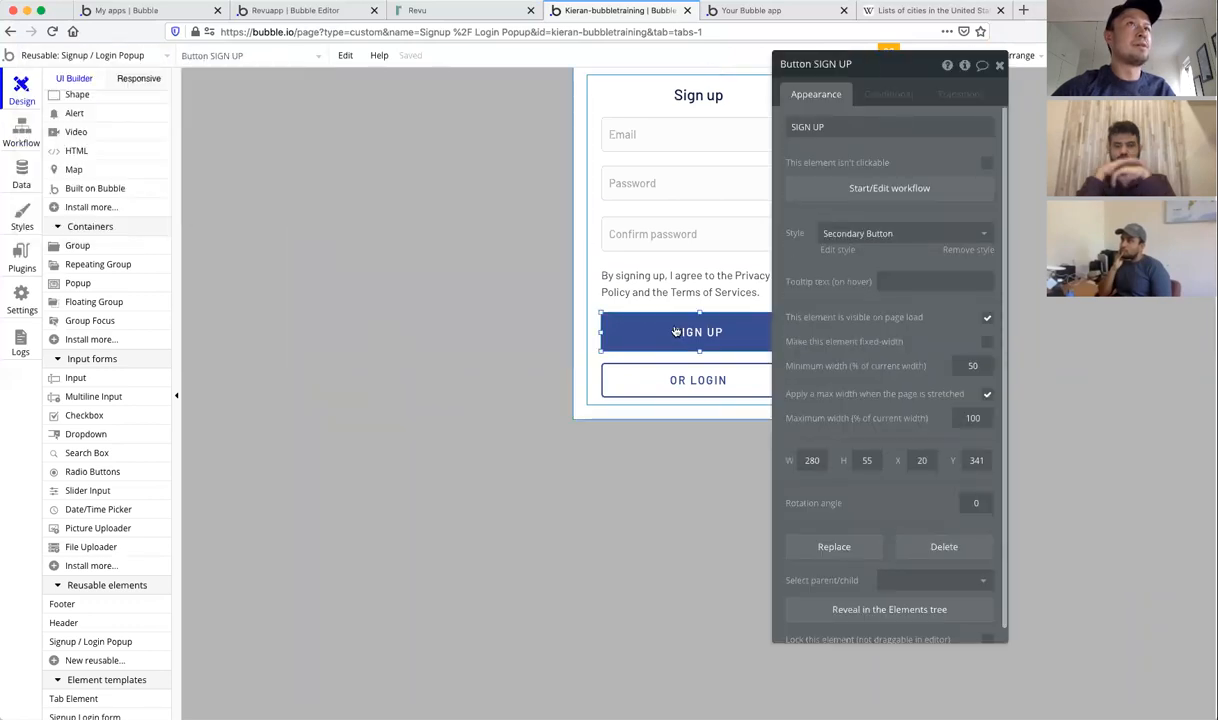
left_click(901, 195)
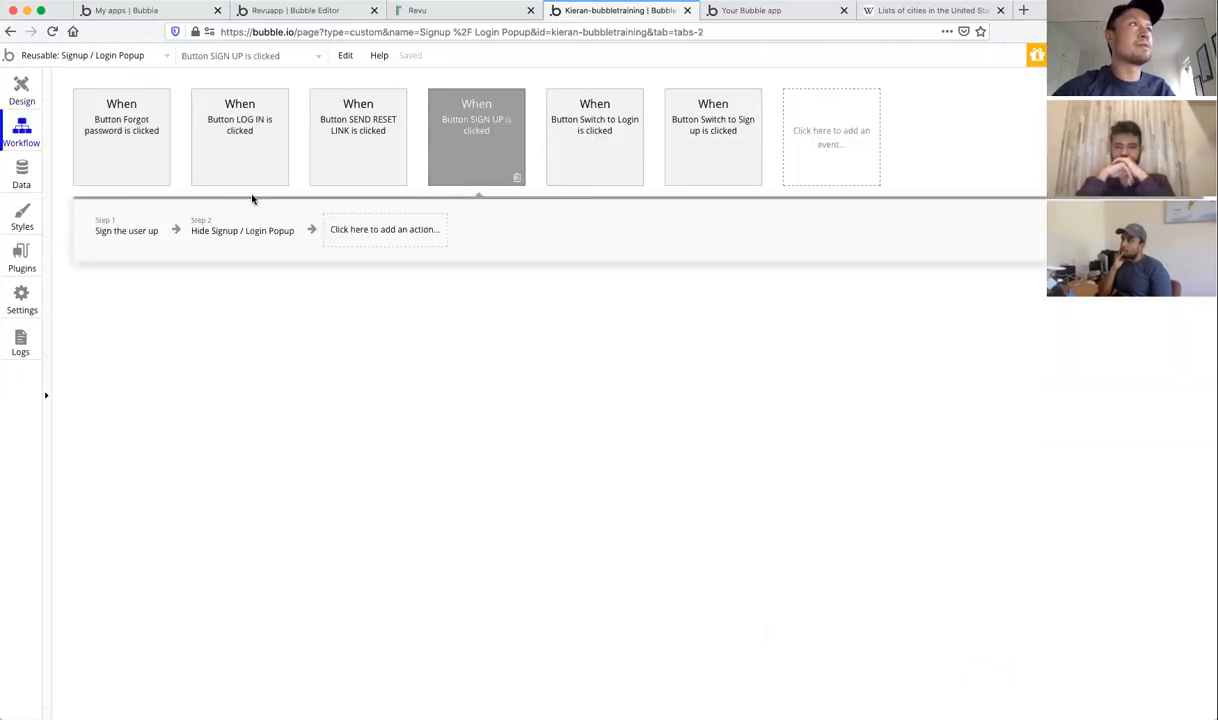
left_click(116, 233)
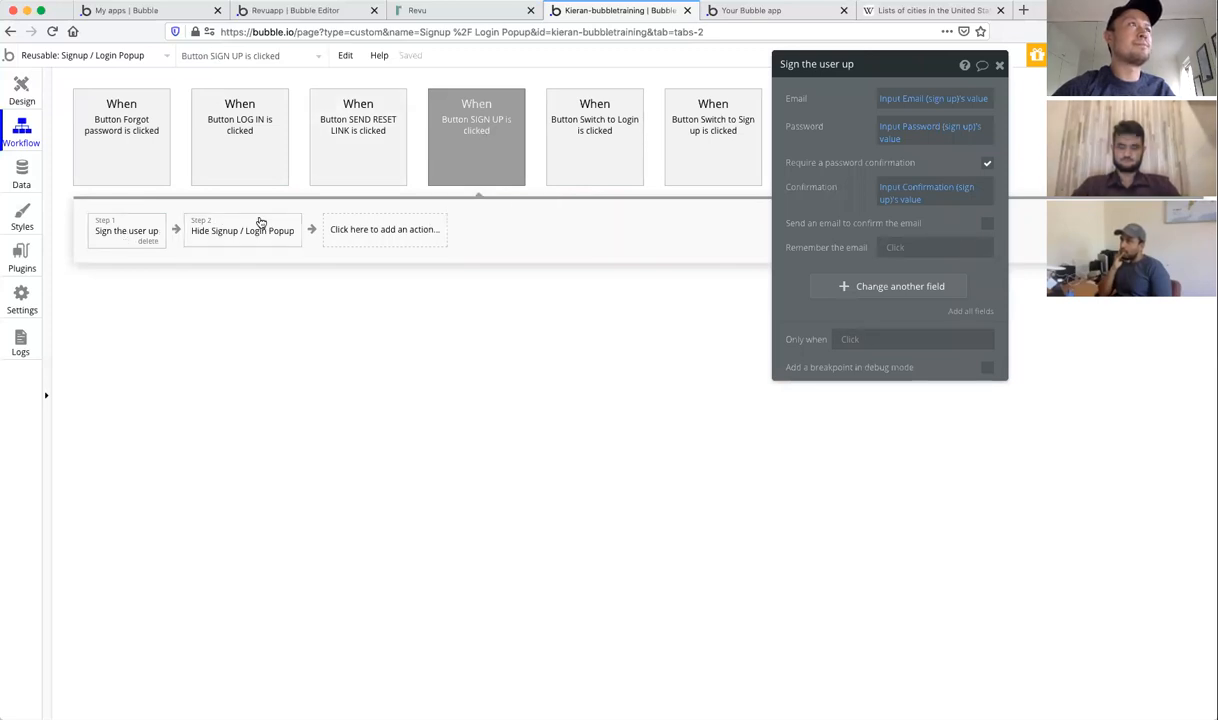
mouse_move(228, 231)
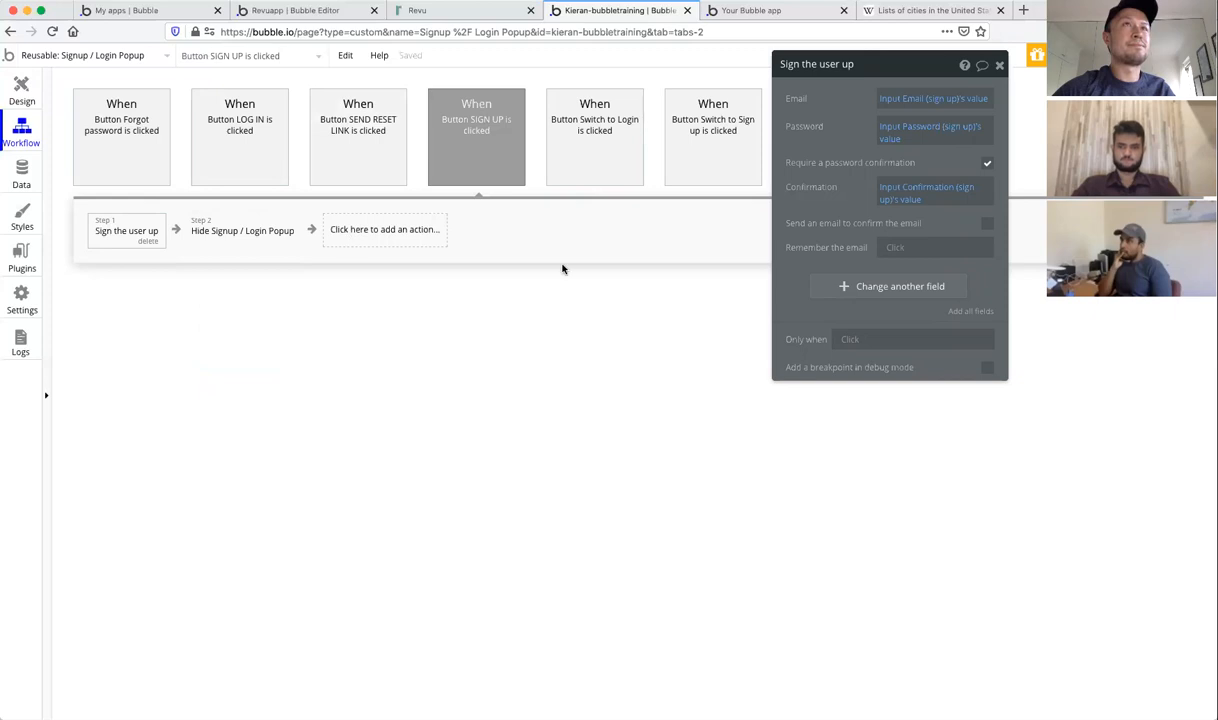
Step: Make the 'Sign the user up' step also set role to 'admin'
left_click(903, 287)
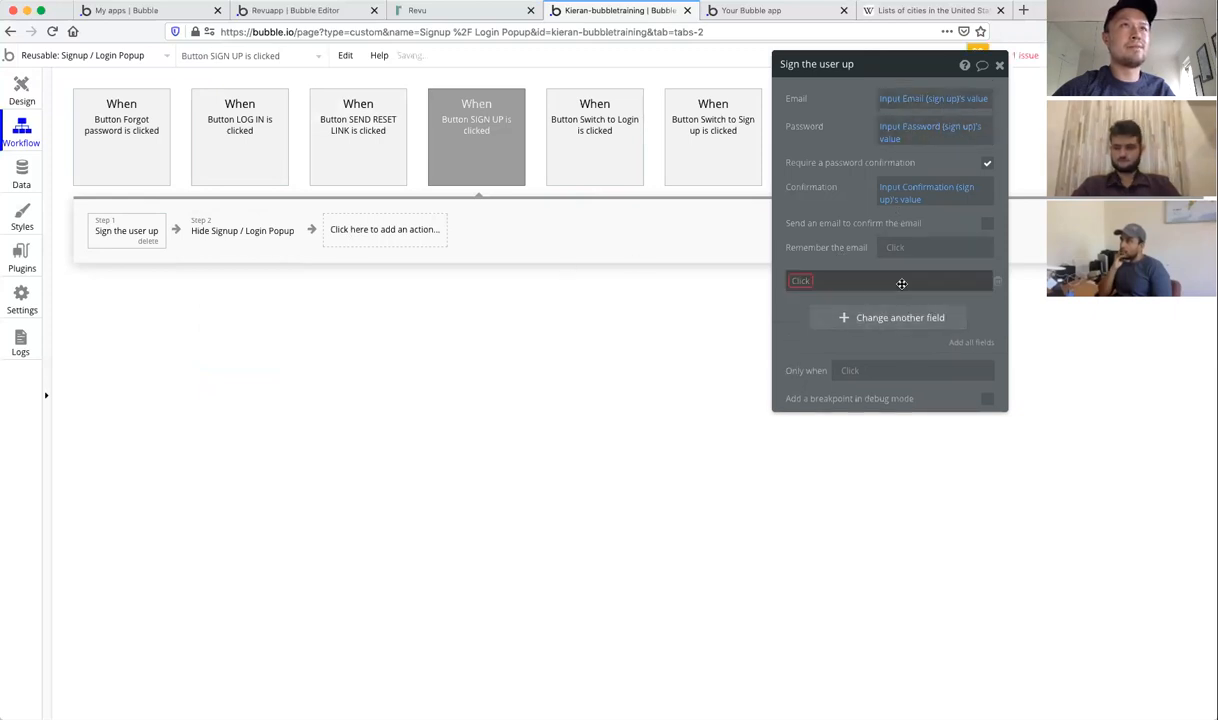
left_click(799, 284)
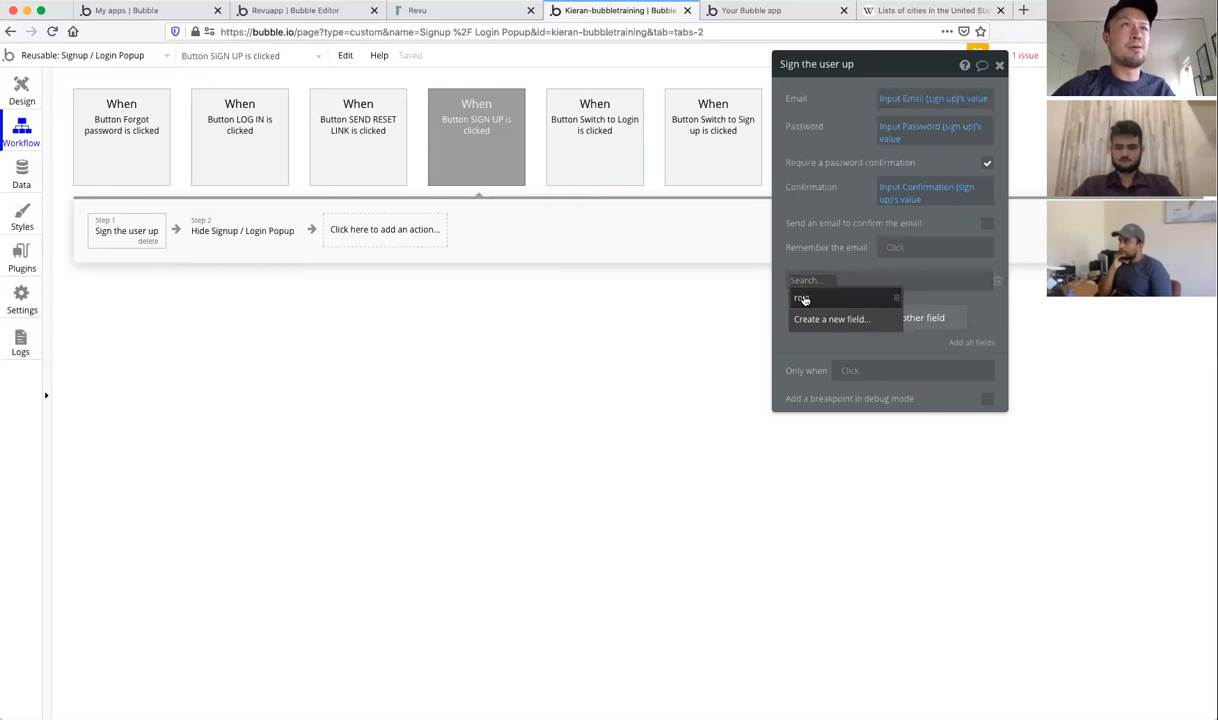
left_click(803, 299)
left_click(835, 283)
type("admin")
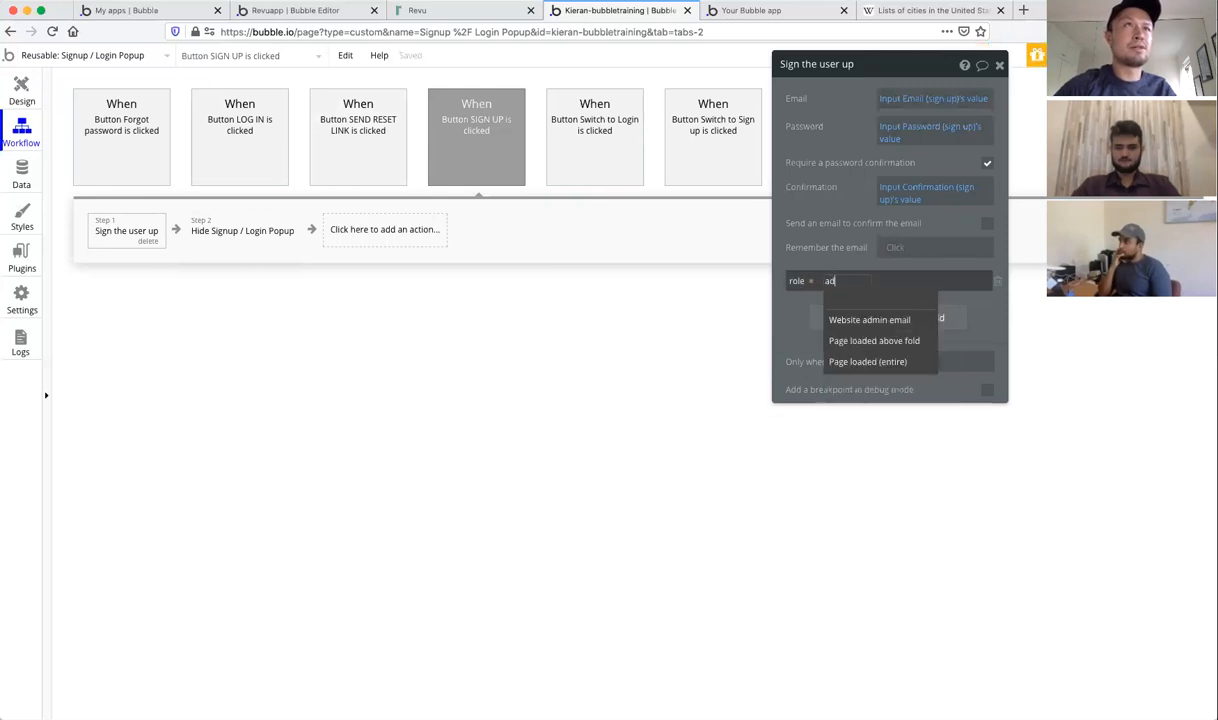
left_click(796, 306)
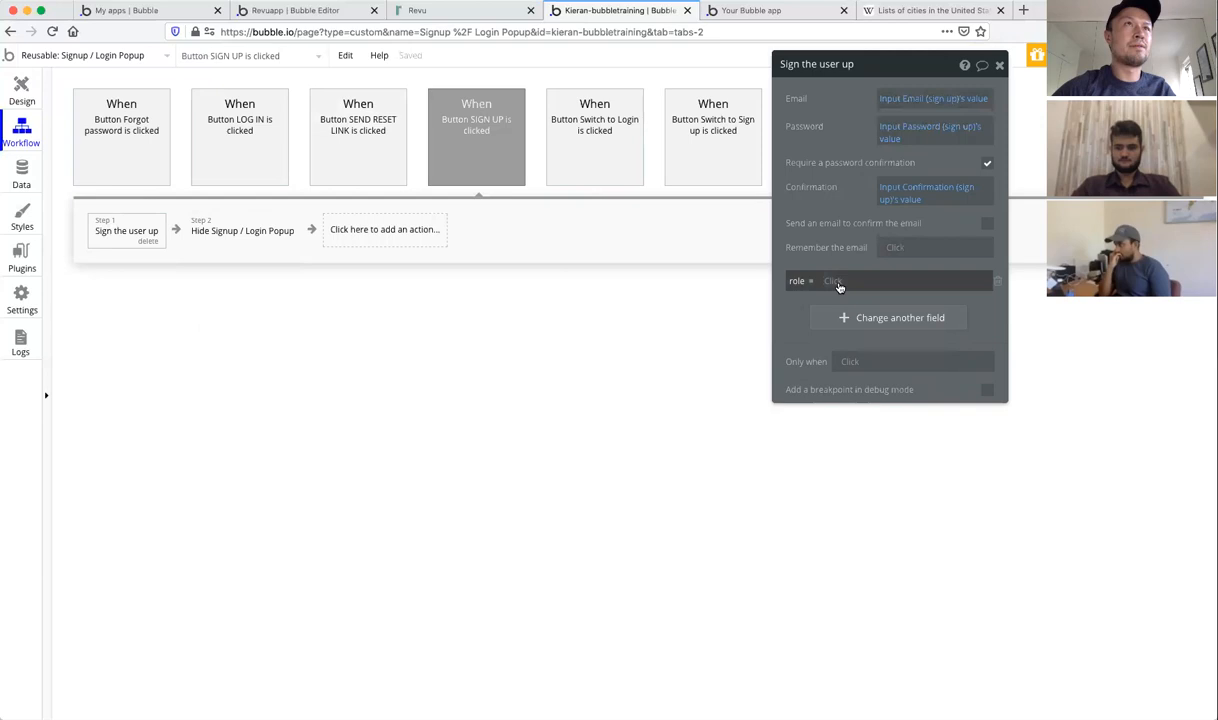
left_click(837, 282)
left_click(884, 276)
left_click(883, 280)
type("admin")
left_click(794, 314)
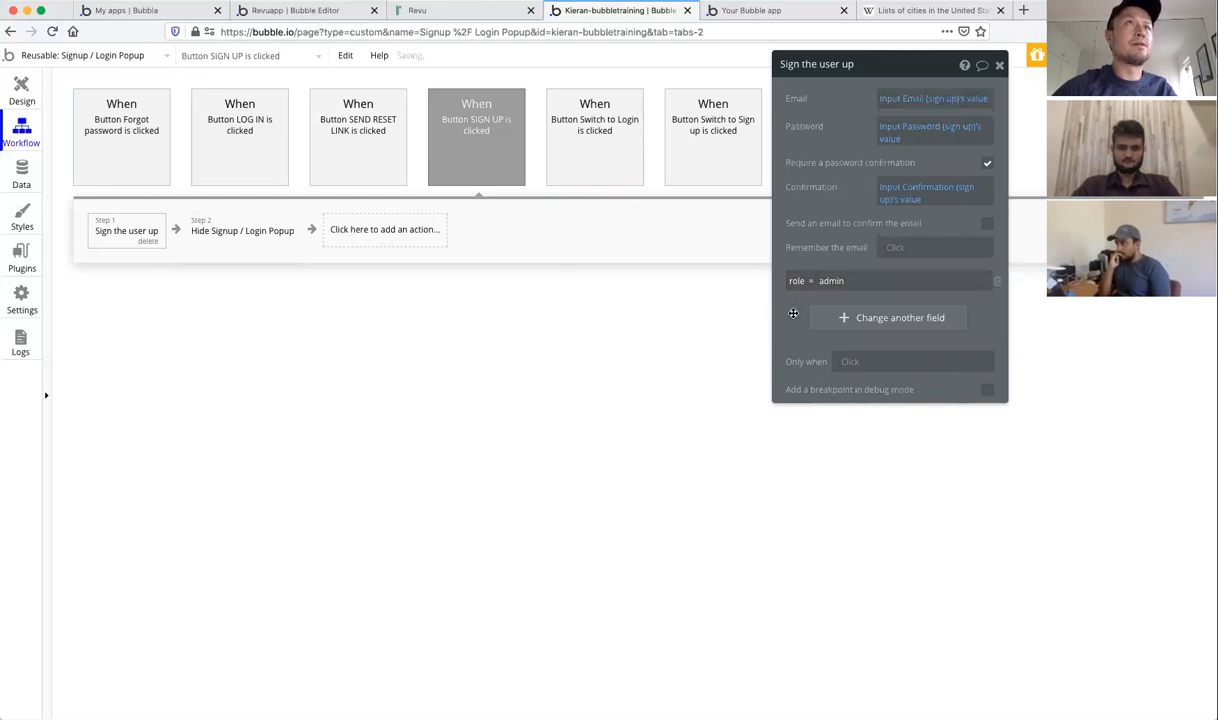
left_click(1002, 66)
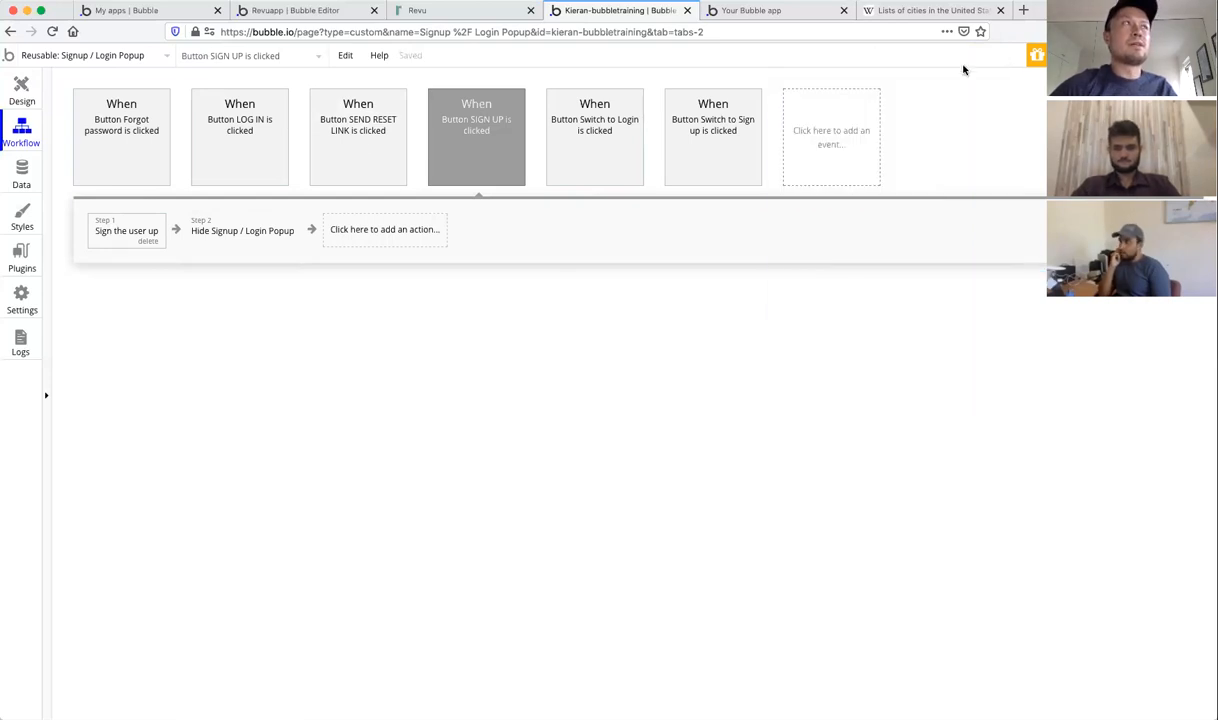
left_click(21, 86)
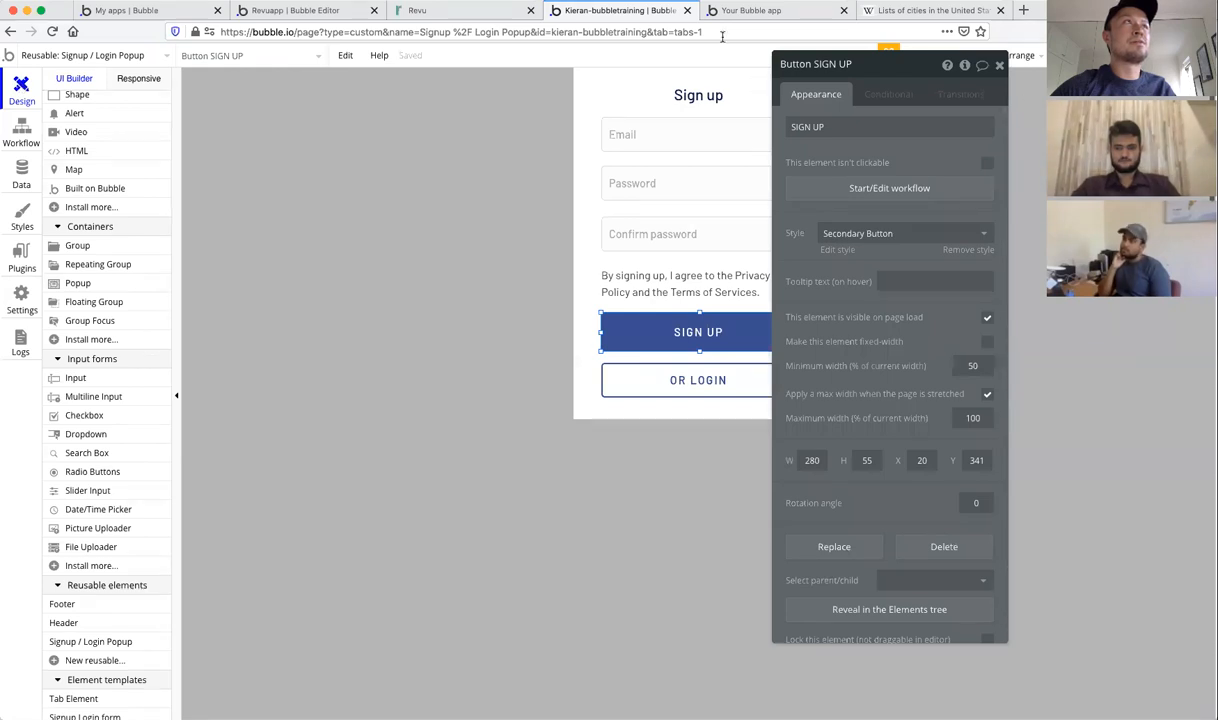
Step: Switch the editor to the index page and go to the app preview
left_click(128, 55)
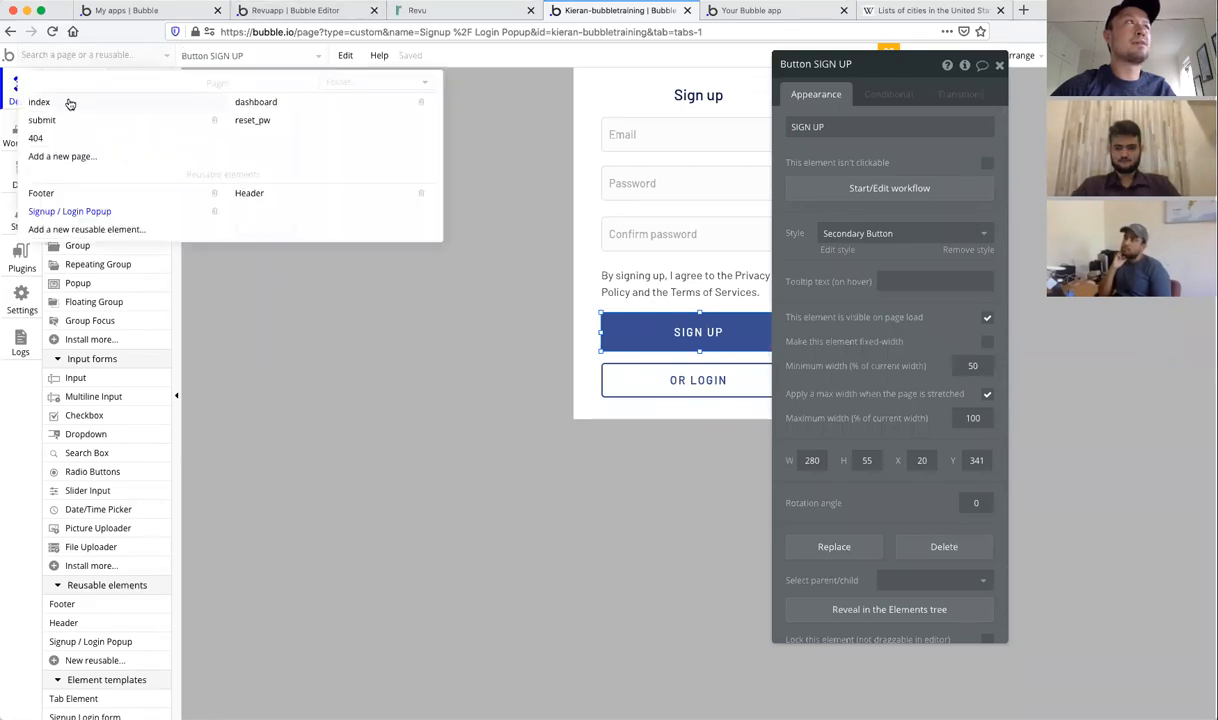
left_click(39, 102)
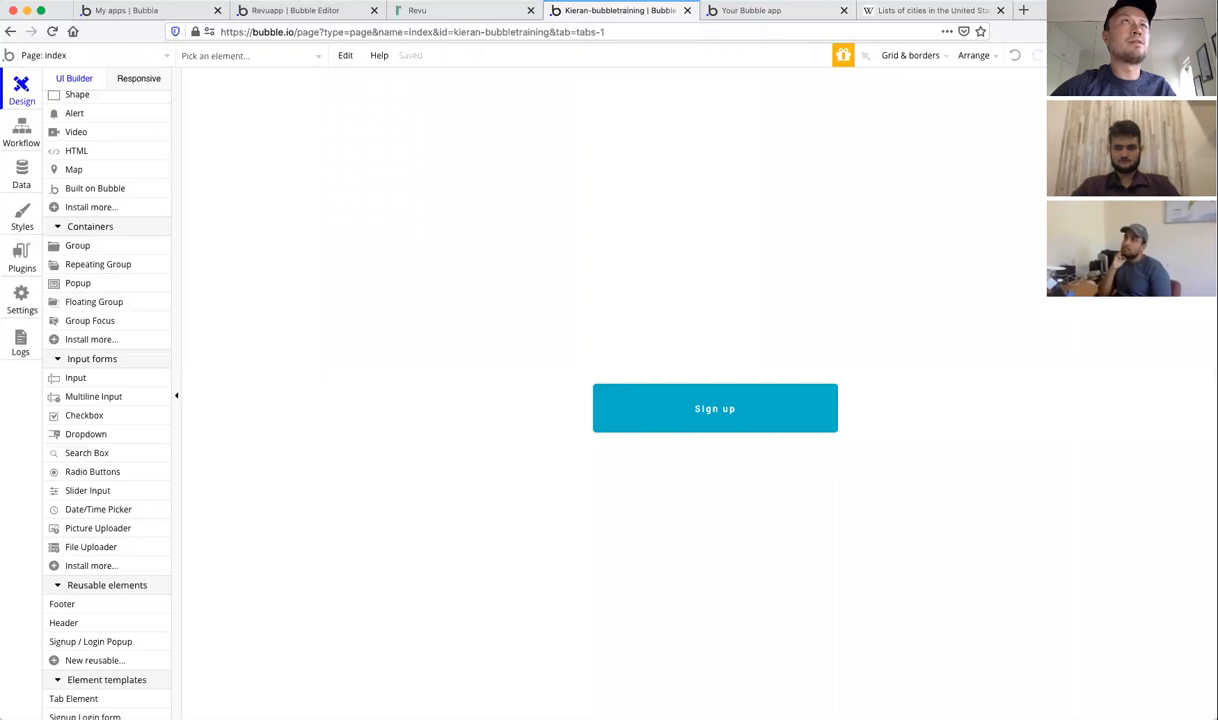
left_click(761, 11)
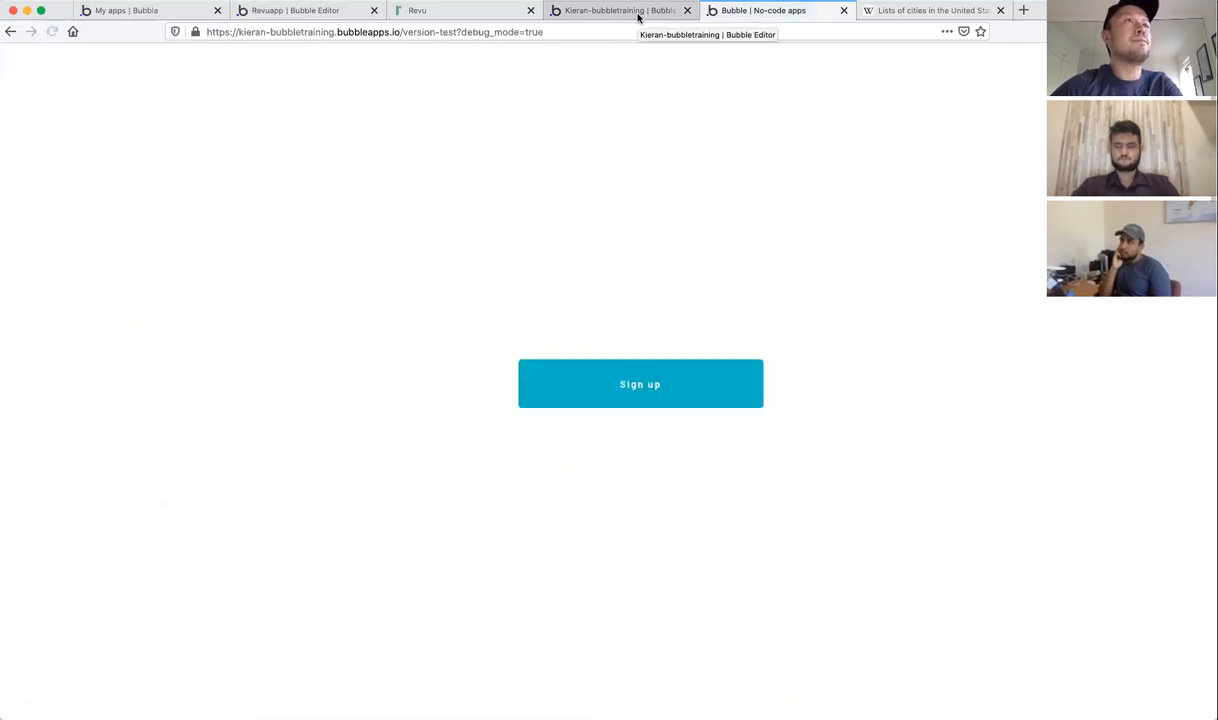
Step: Sign up a test user in the preview with an email and matching password
left_click(647, 386)
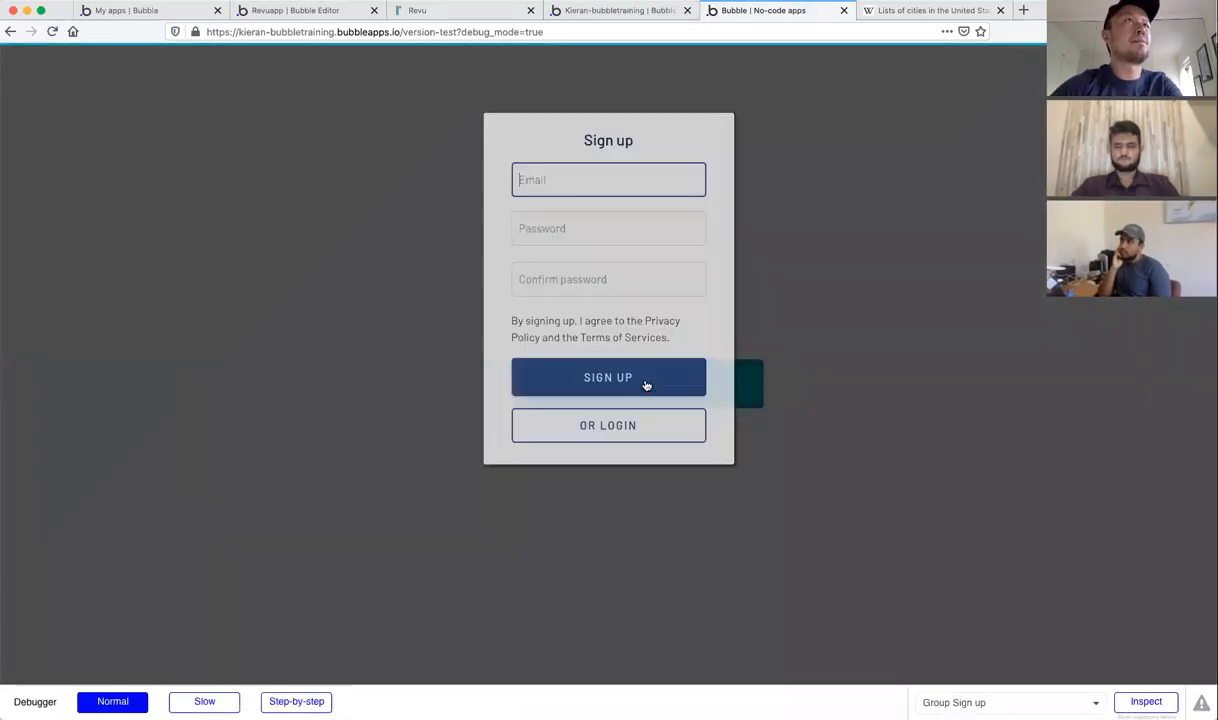
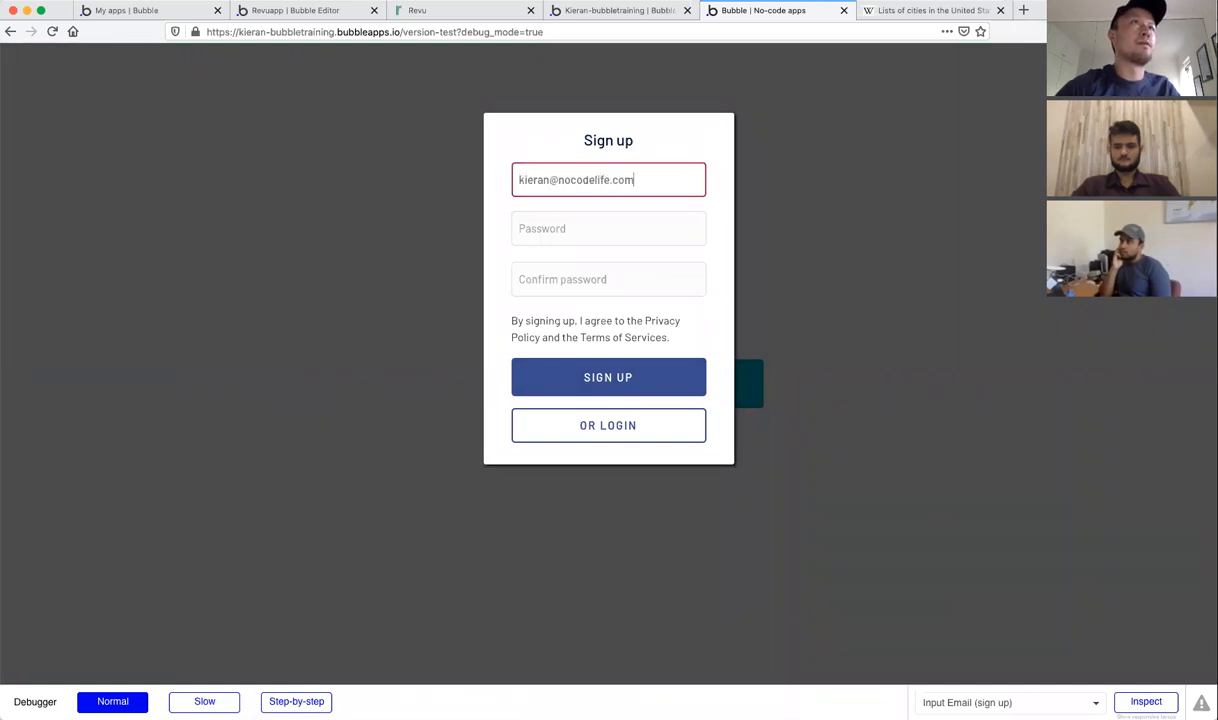
key("Tab")
type("1234")
key("Tab")
type("1234")
left_click(630, 381)
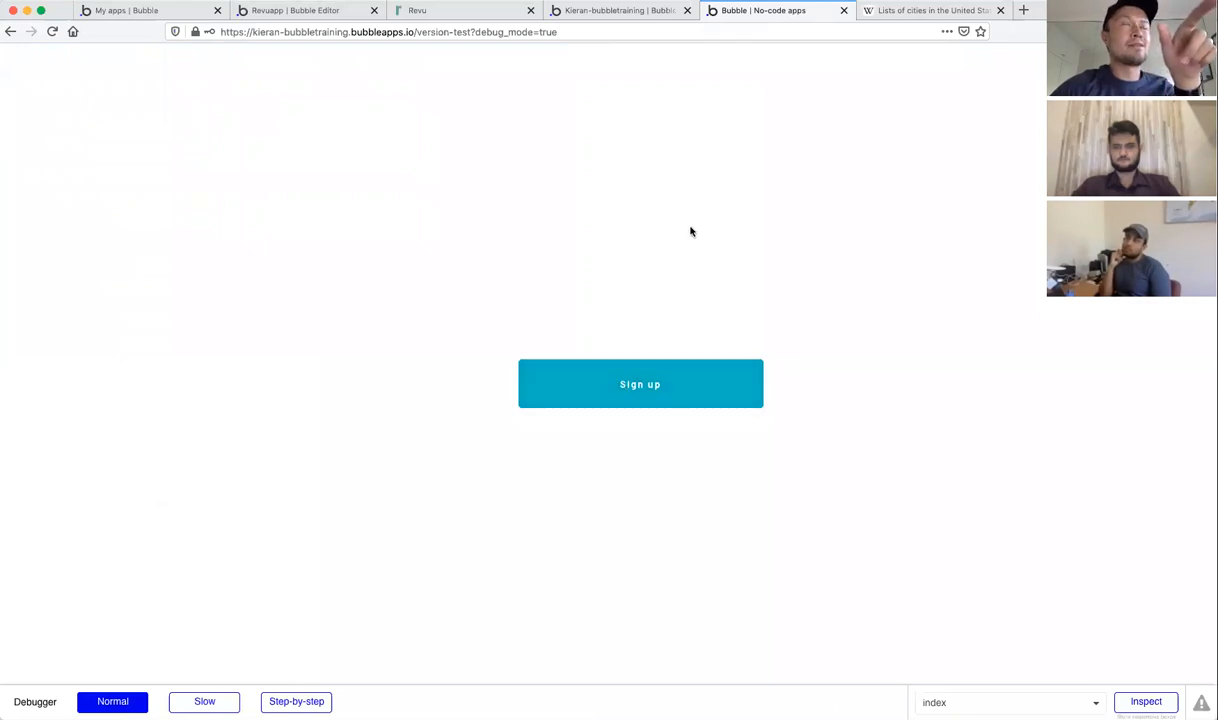
Step: Load /dashboard in the preview to see the three officer entries, then return to the editor
left_click(426, 35)
left_click(497, 31)
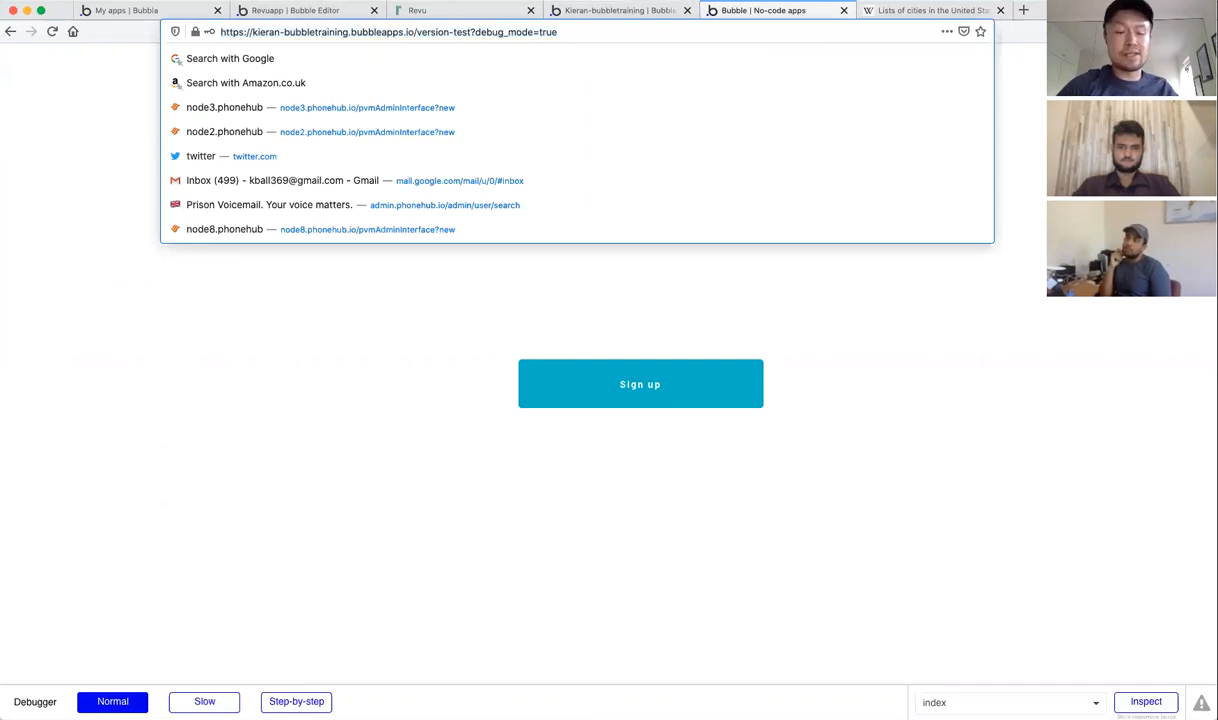
type("dashbard")
key("BackSpace")
key("BackSpace")
key("BackSpace")
type("oard")
key("BackSpace")
key("BackSpace")
key("BackSpace")
key("BackSpace")
key("BackSpace")
key("BackSpace")
key("BackSpace")
key("BackSpace")
key("BackSpace")
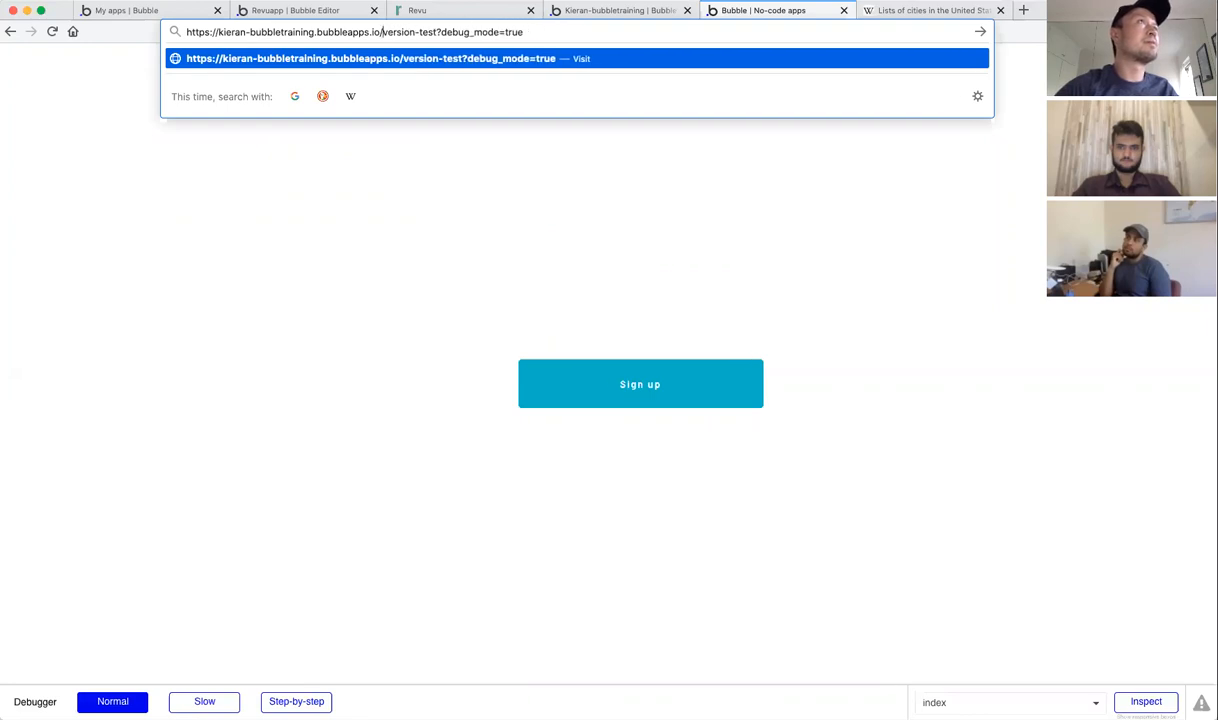
type("/dashboard")
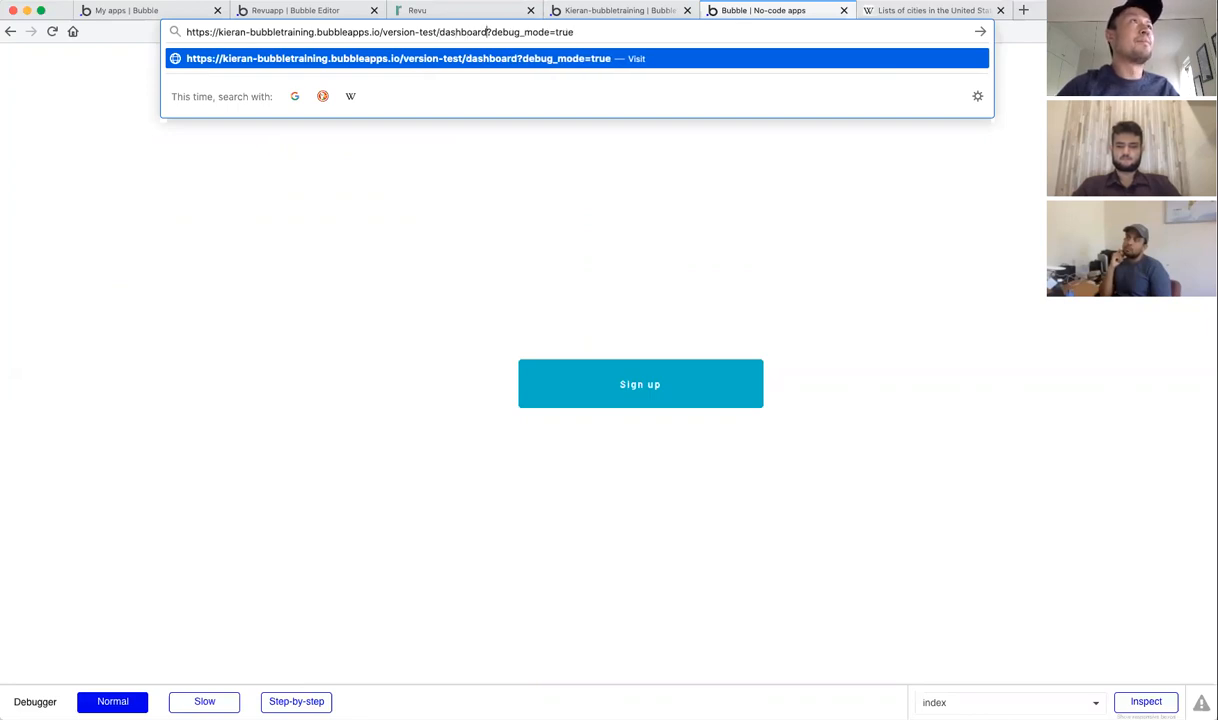
key("Return")
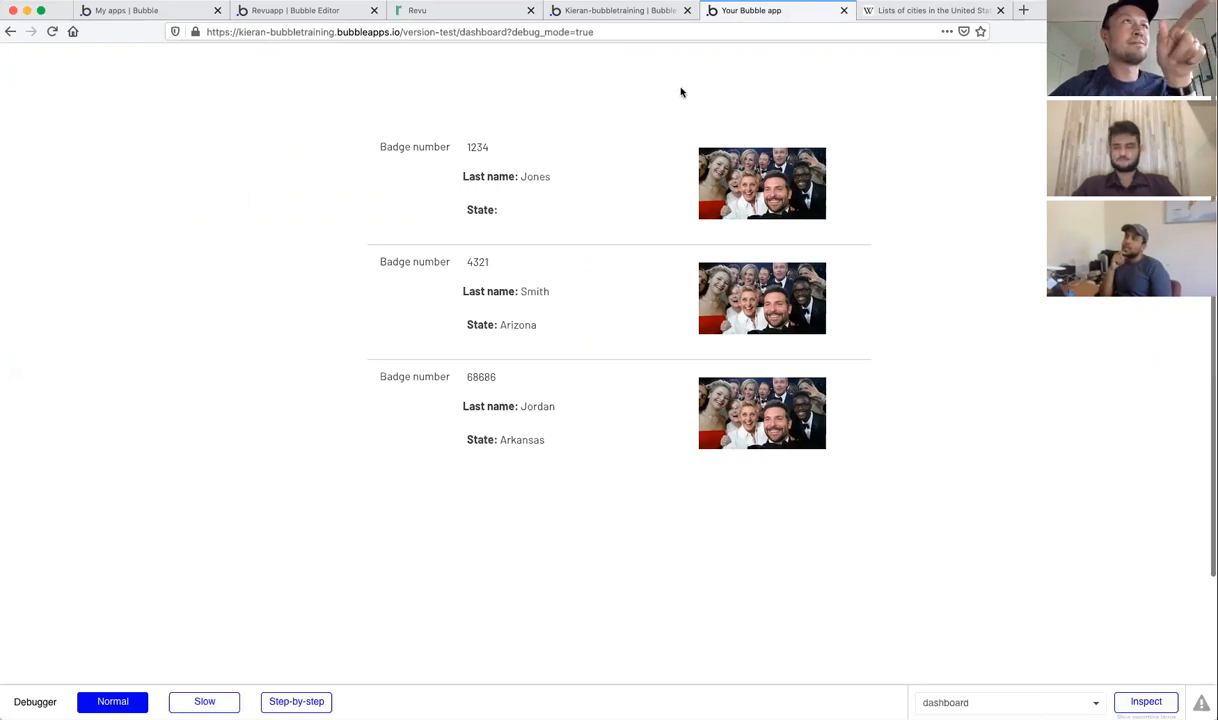
left_click(625, 15)
Step: Inspect the popup SIGN UP button's 'Sign the user up' step, adding then removing an empty field
left_click(125, 55)
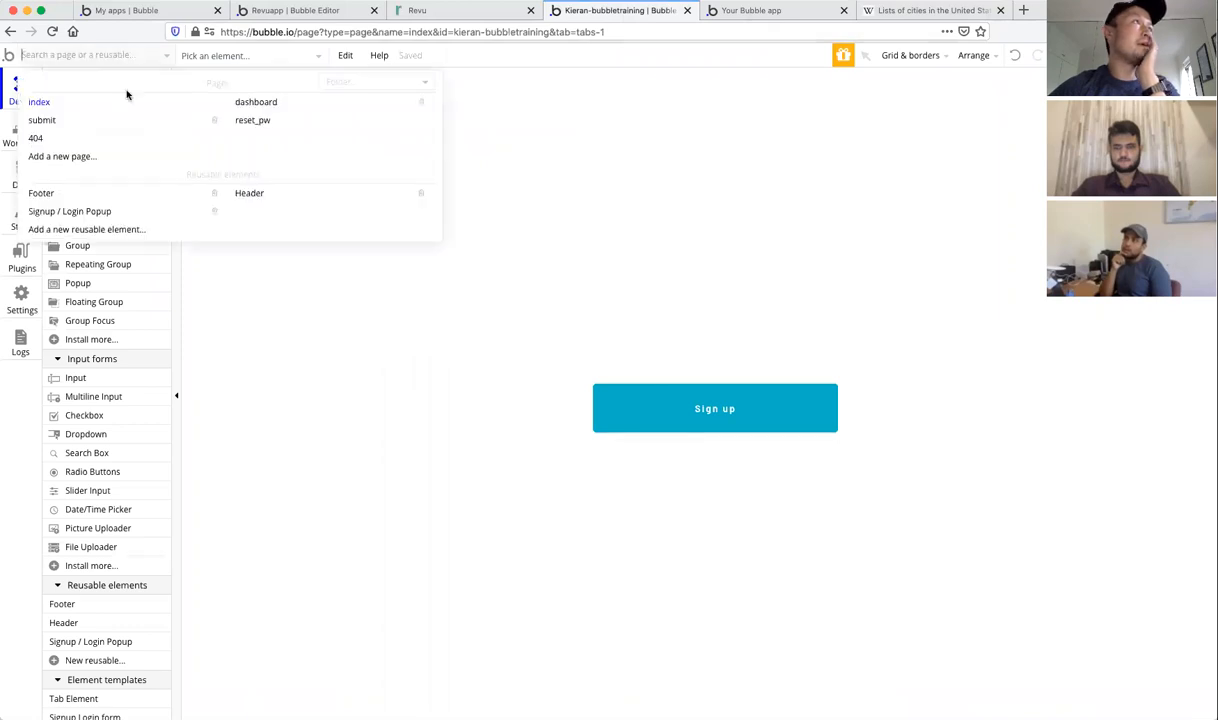
left_click(97, 210)
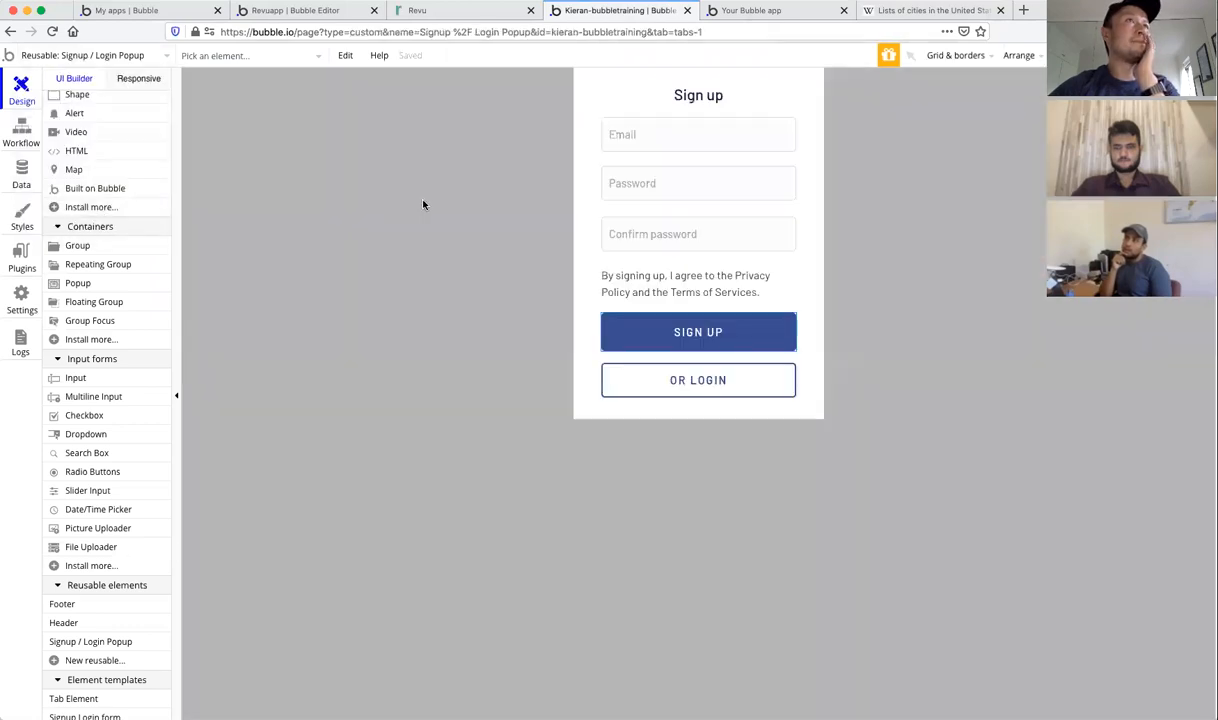
double_click(618, 330)
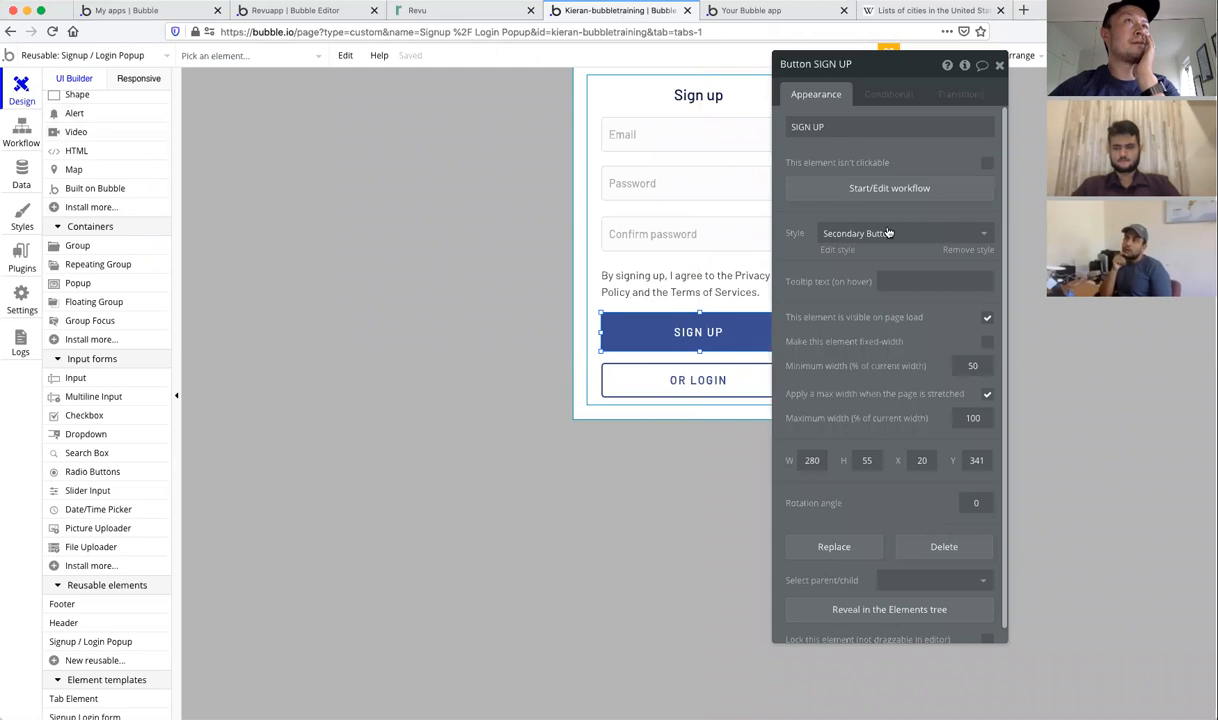
left_click(865, 189)
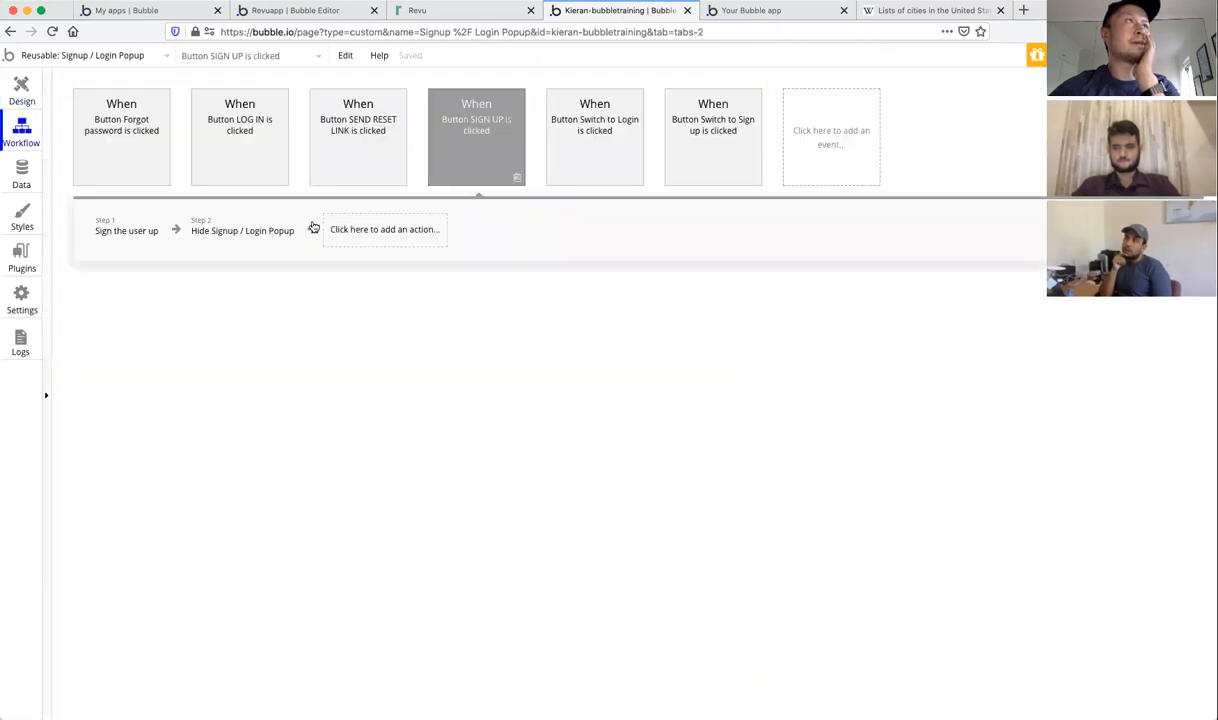
left_click(117, 240)
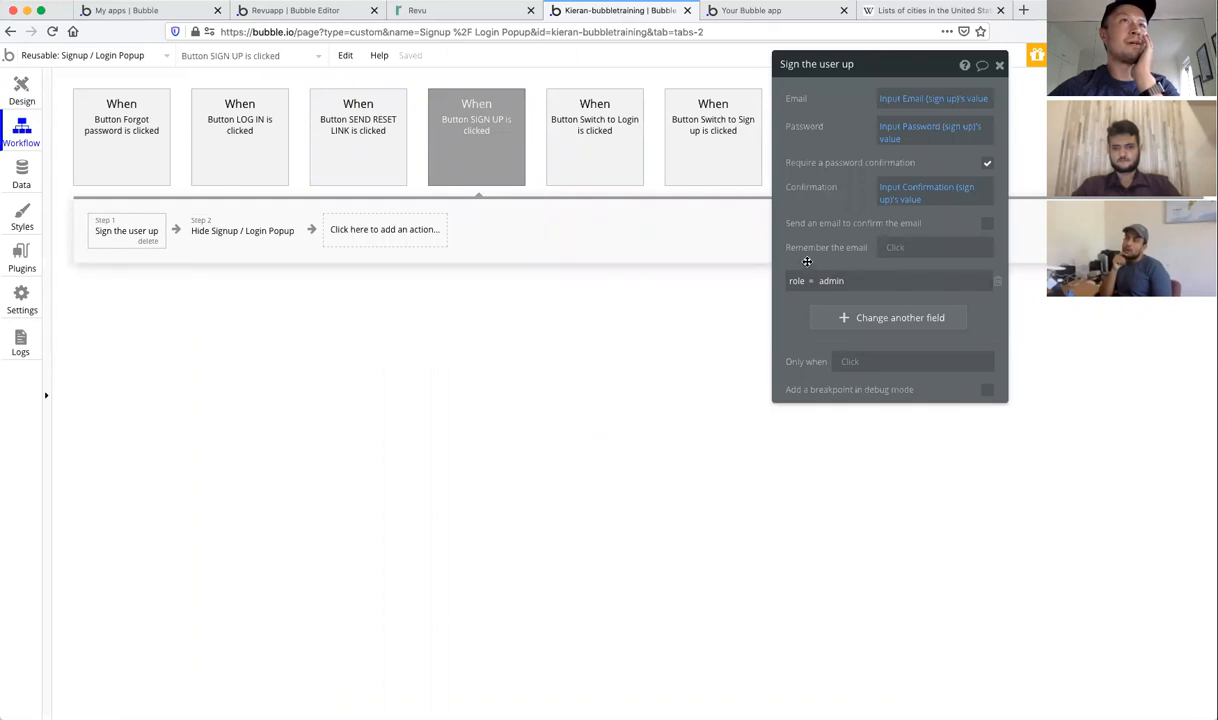
left_click(873, 319)
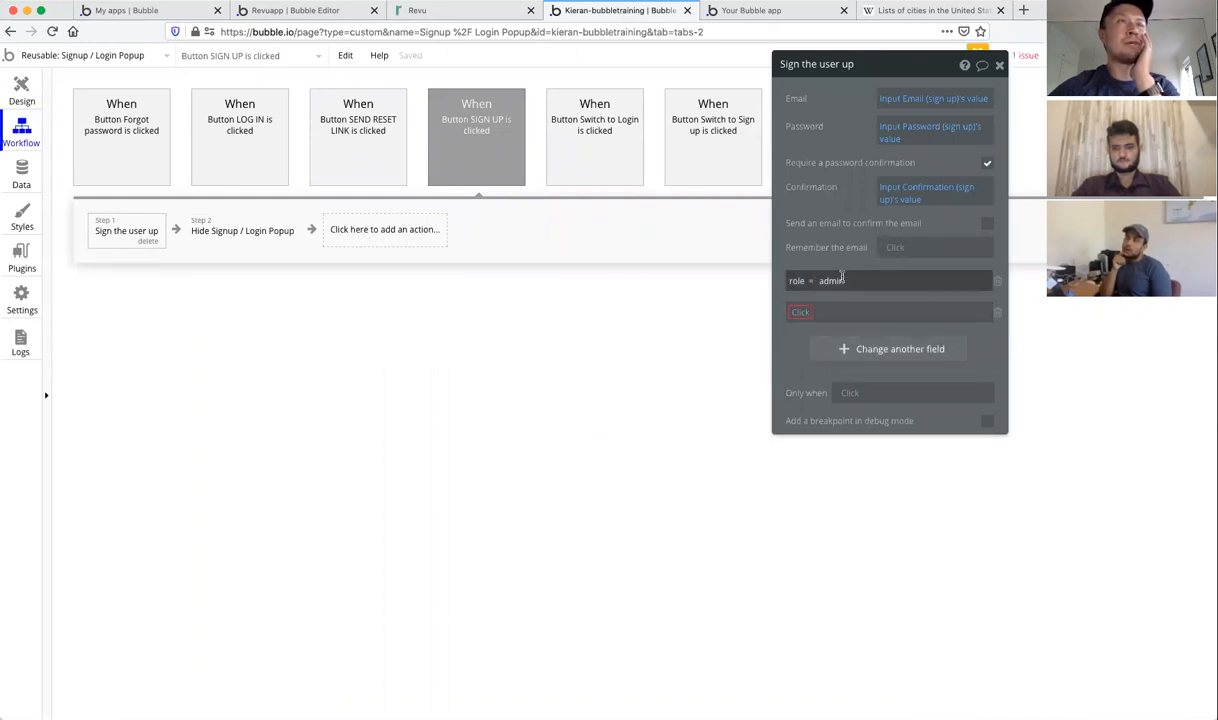
left_click(997, 311)
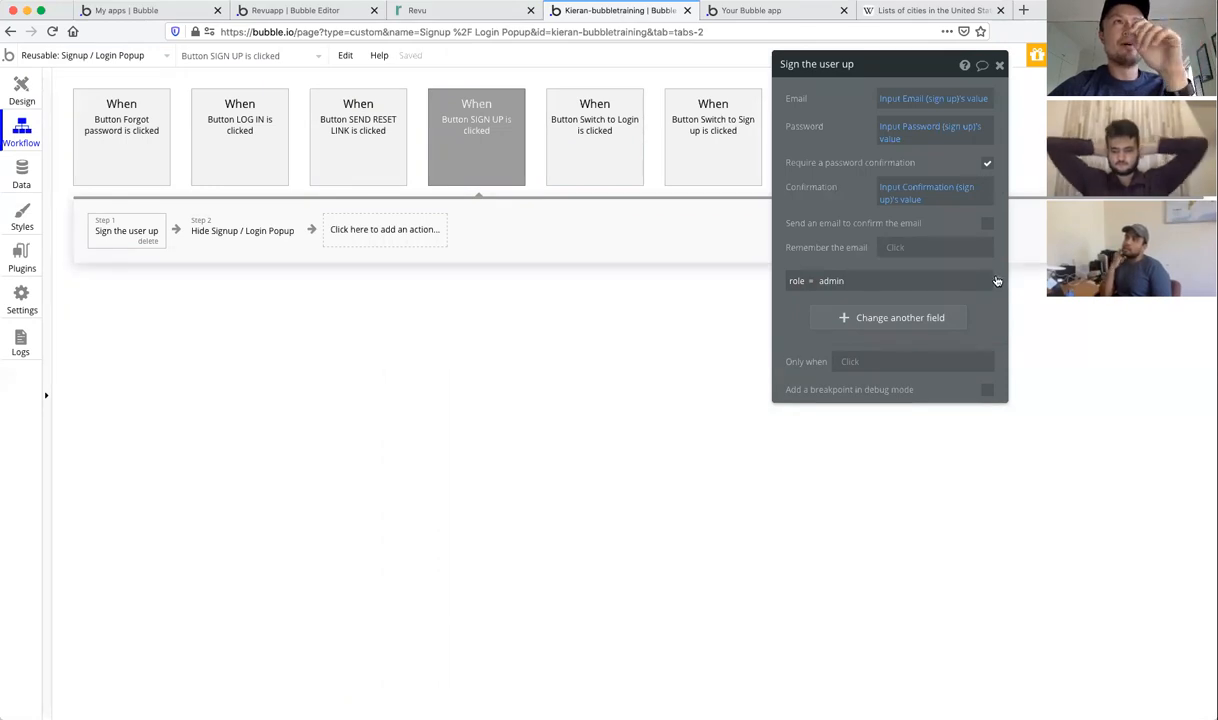
left_click(330, 72)
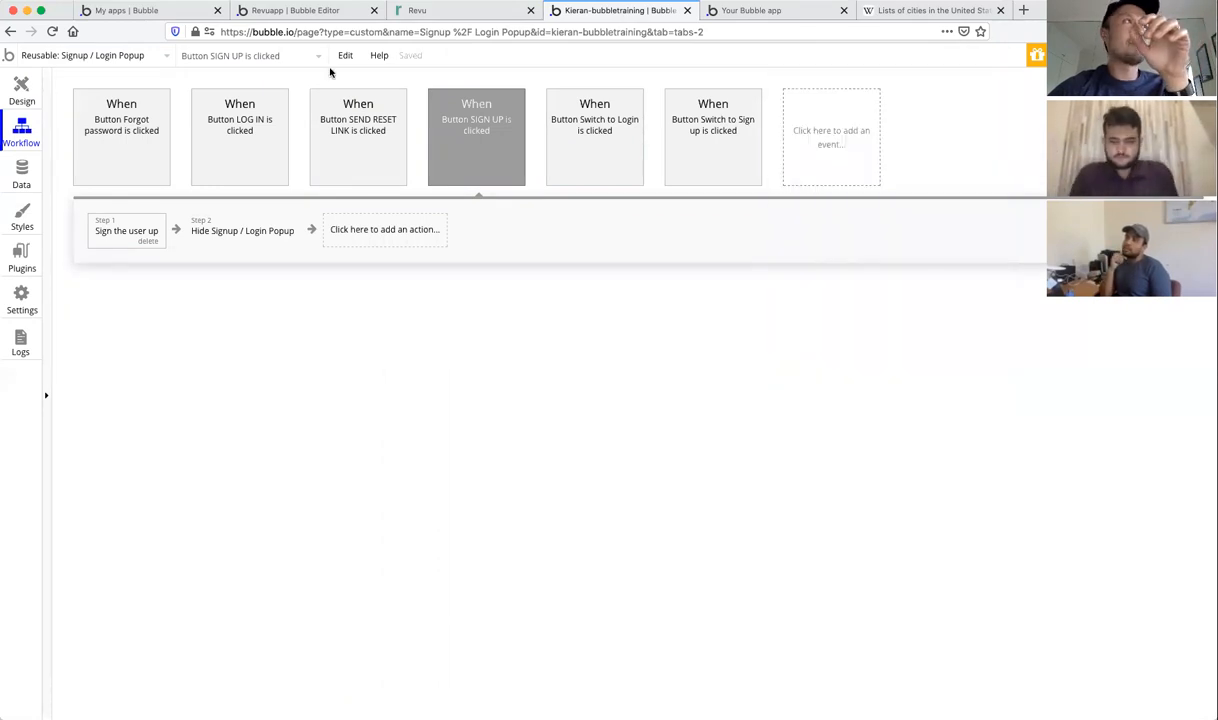
Step: Open the user record in App data, try role 'overseer', and close without saving
left_click(15, 179)
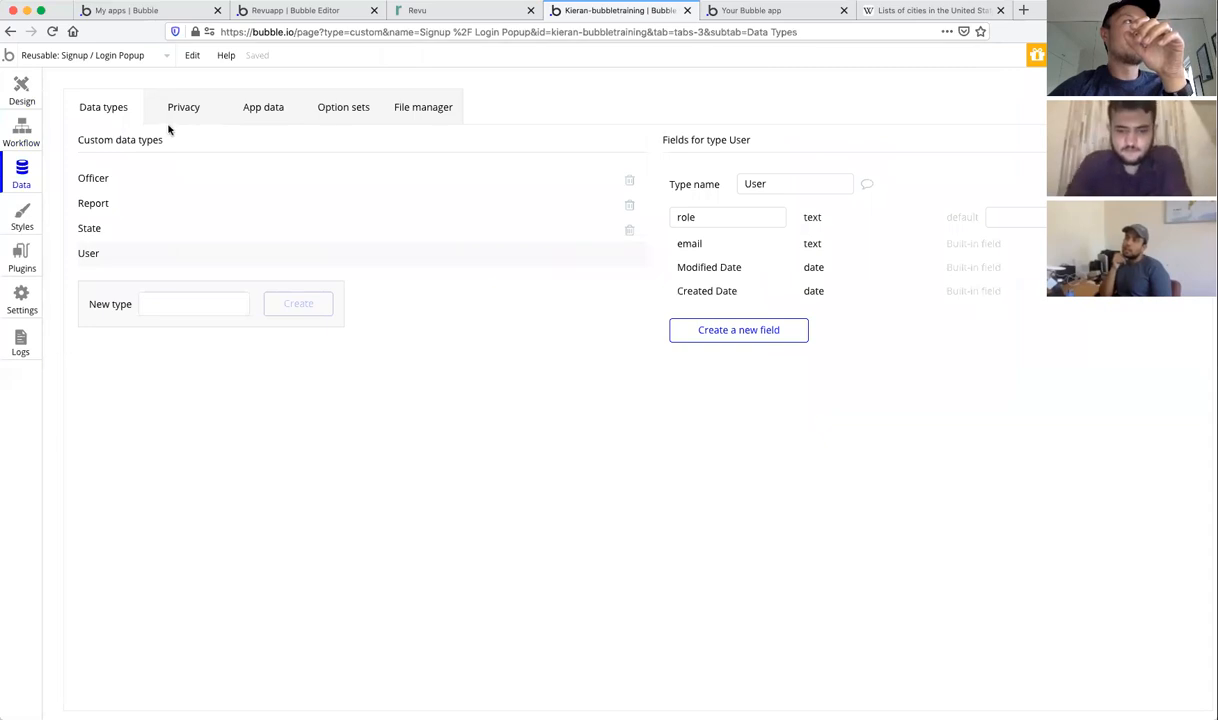
left_click(265, 116)
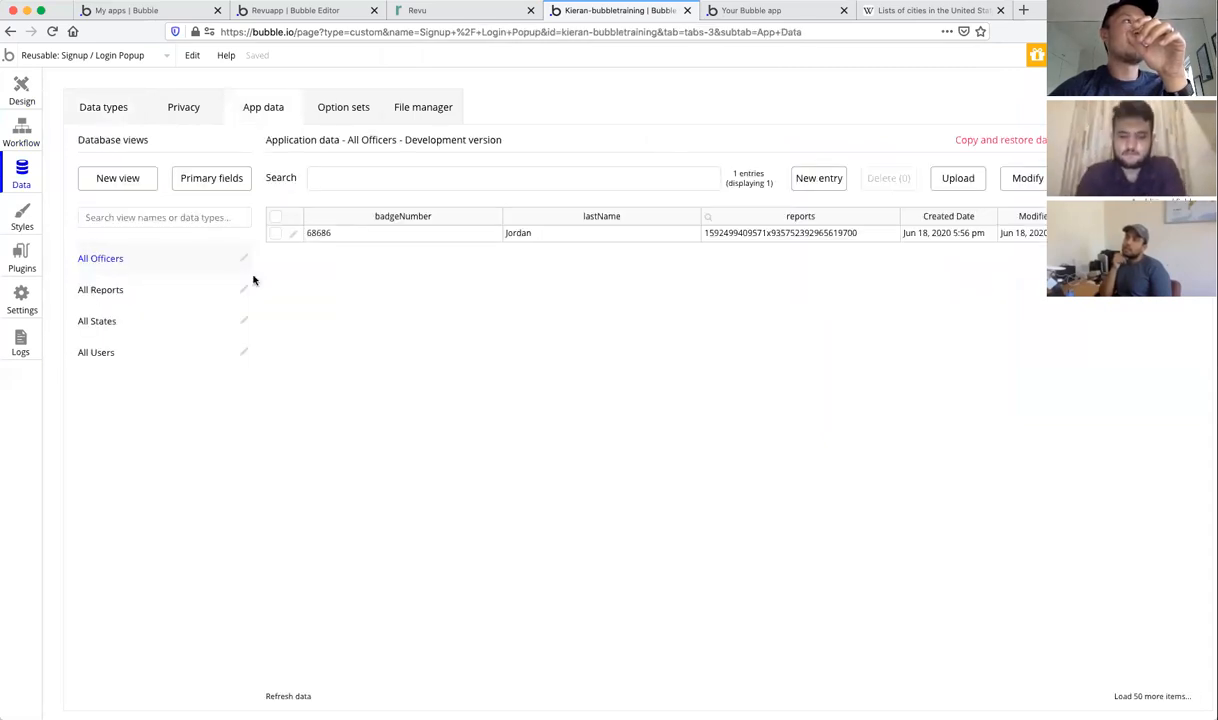
left_click(118, 352)
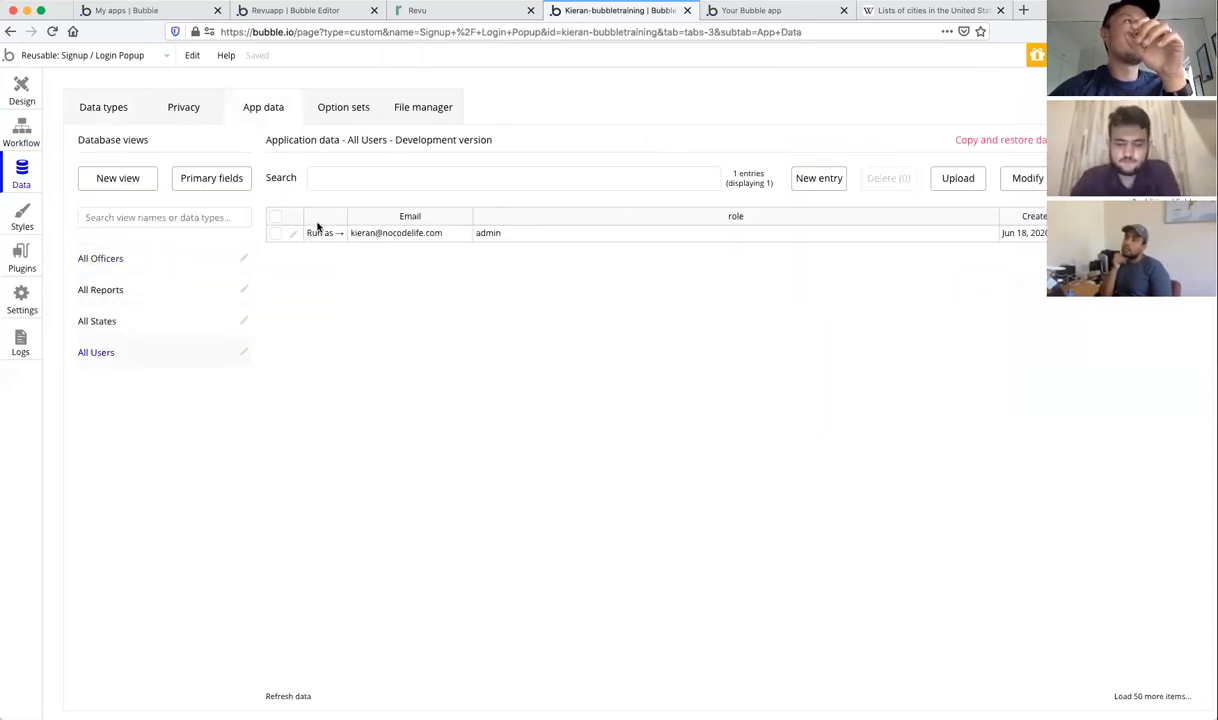
left_click(292, 236)
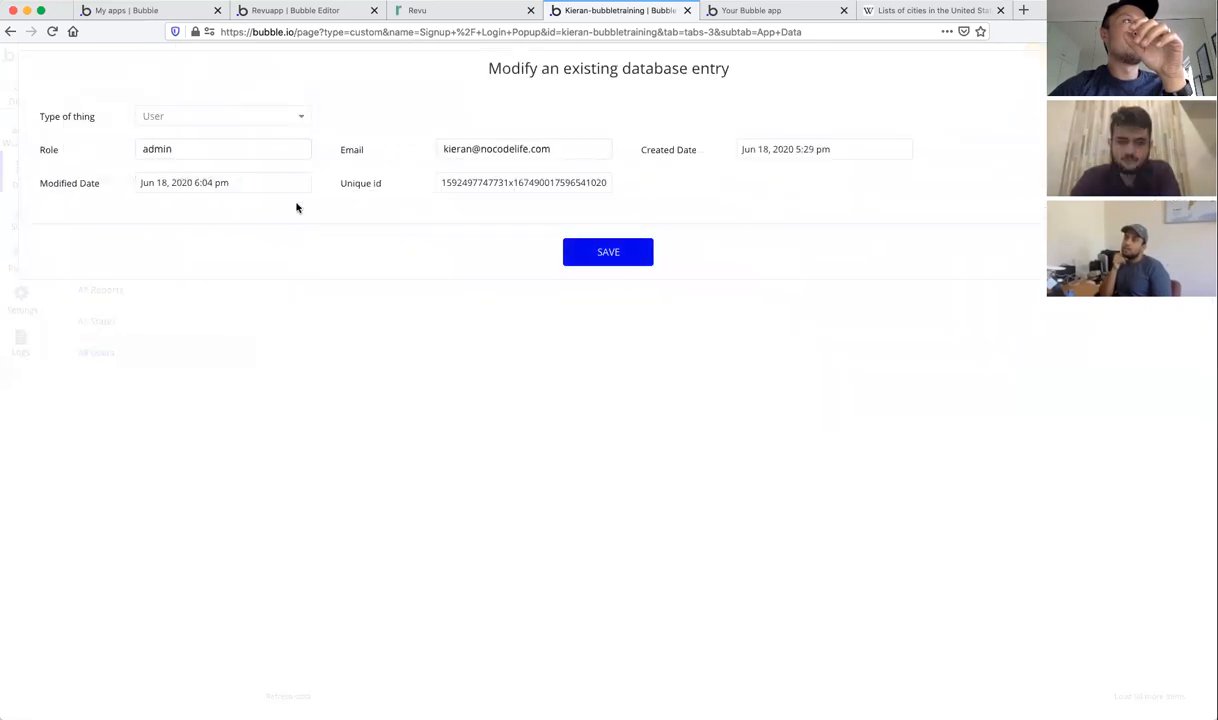
double_click(190, 149)
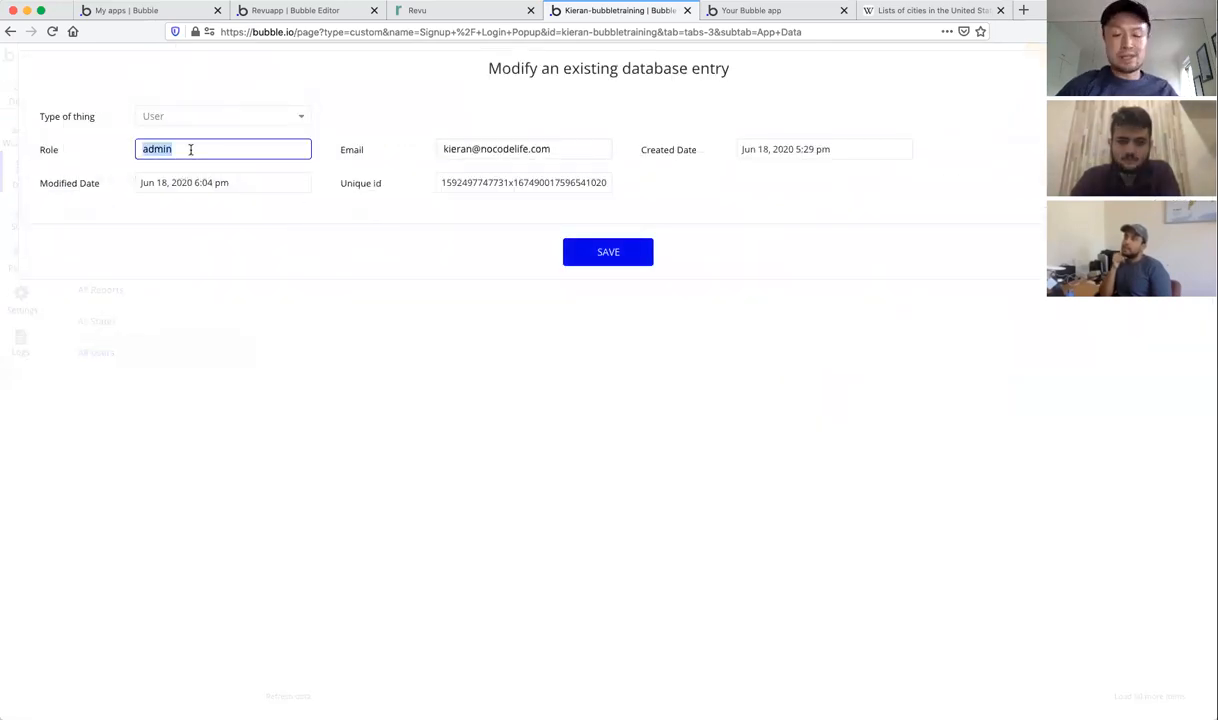
type("o")
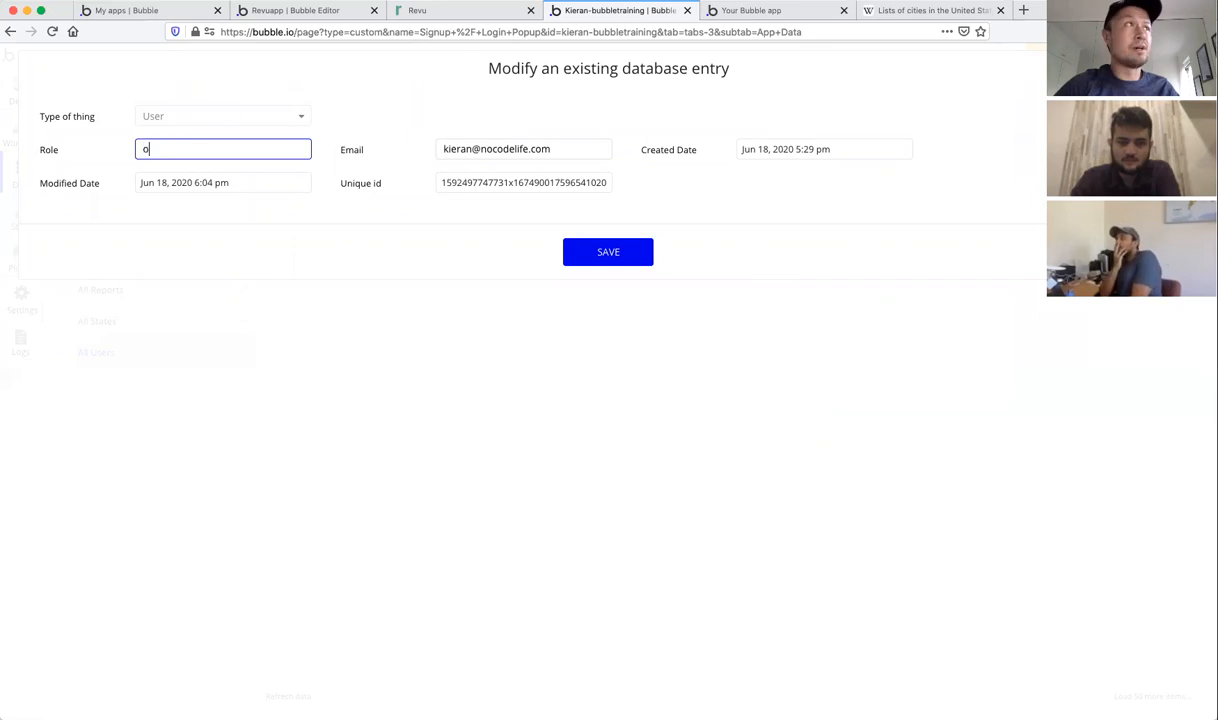
type("verseer")
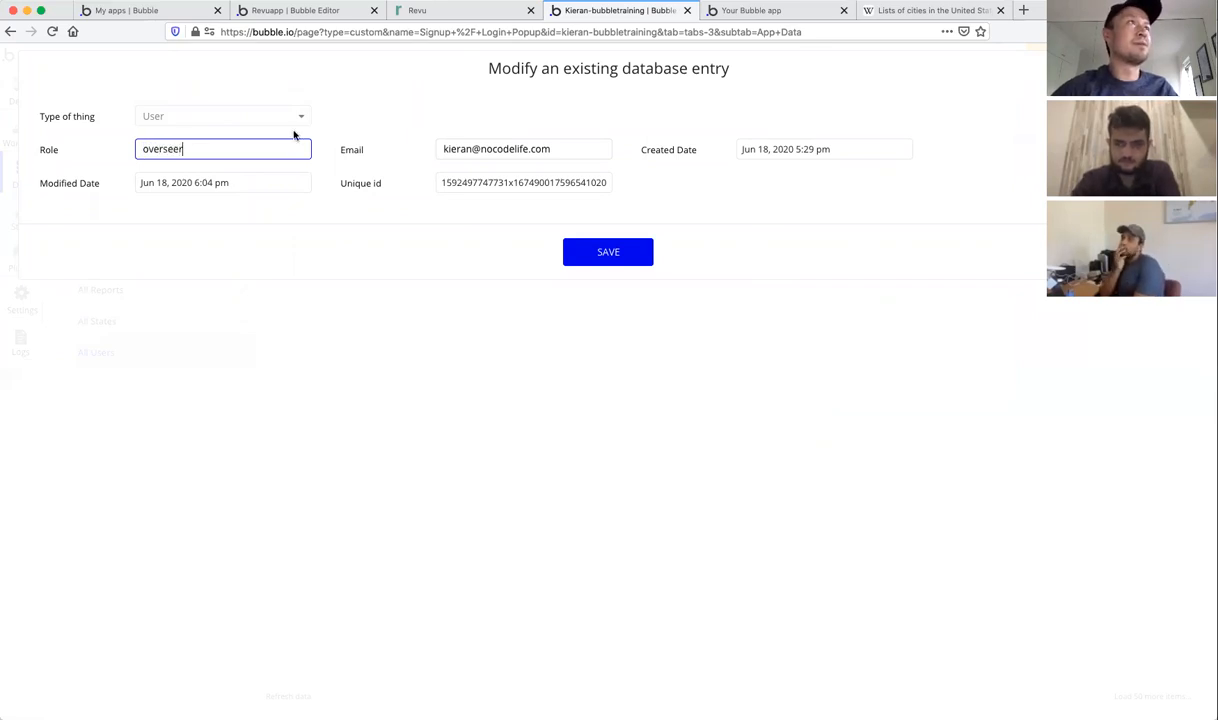
double_click(177, 146)
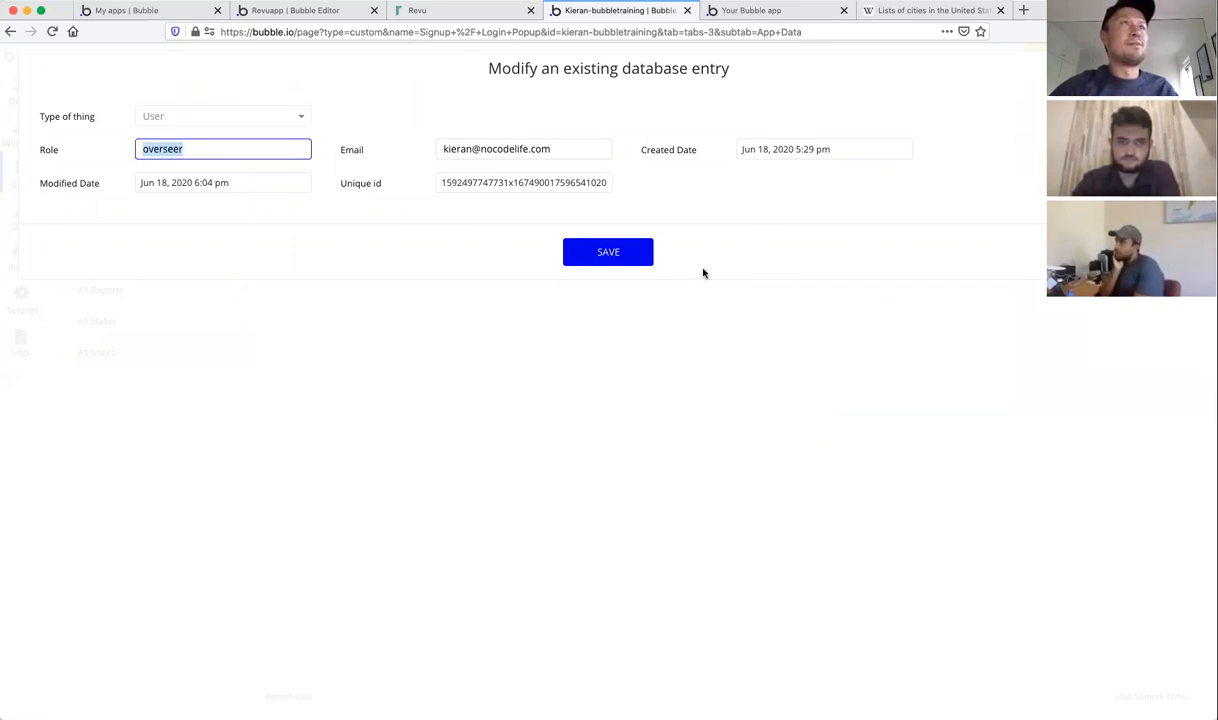
left_click(1016, 285)
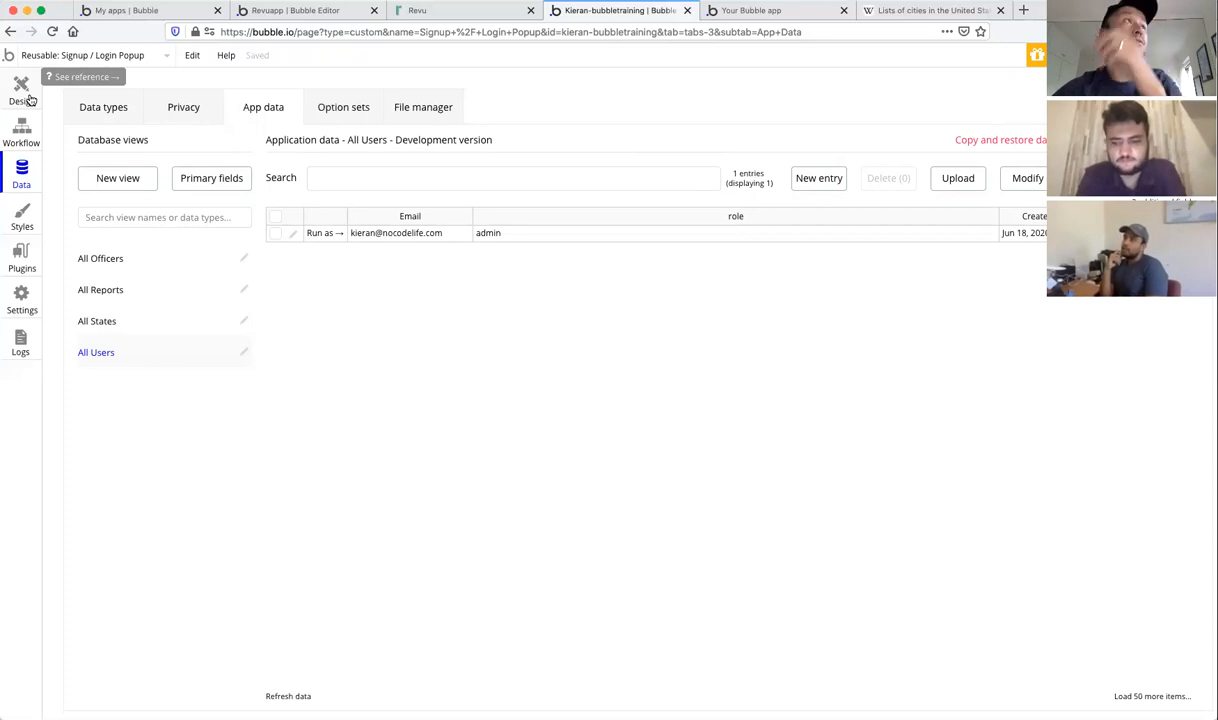
Step: Return to the index page in Design and open the Sign up button's settings
left_click(30, 100)
left_click(85, 55)
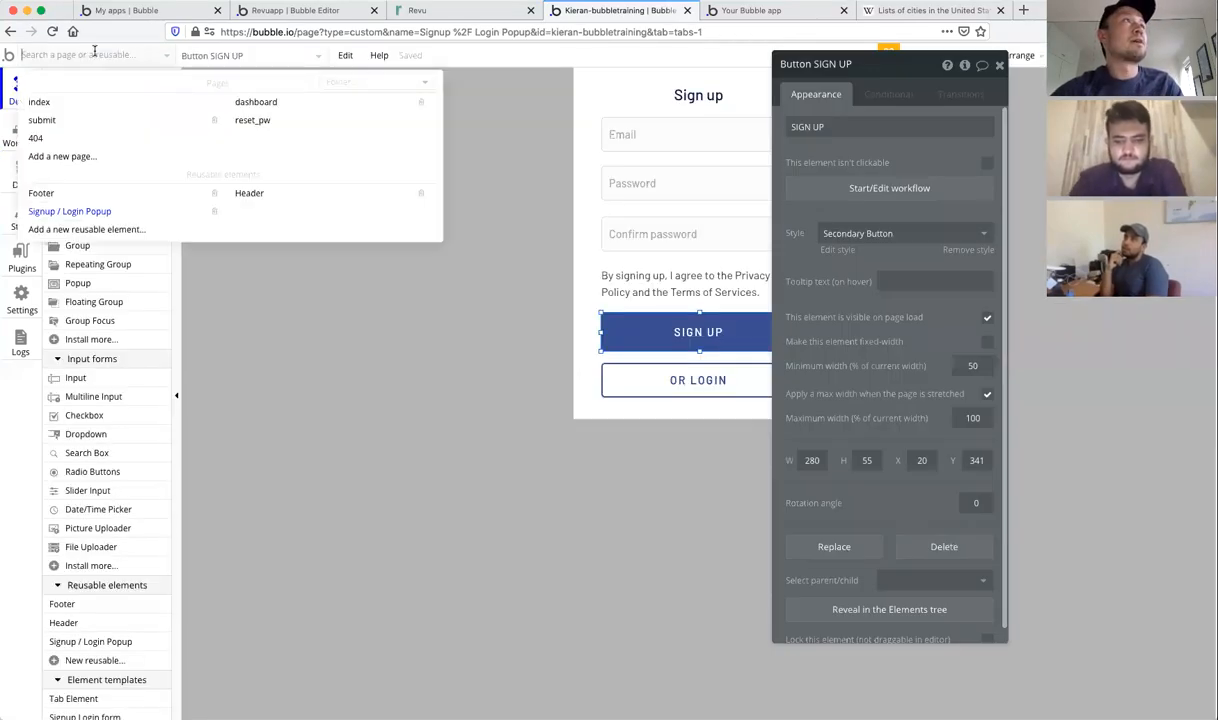
left_click(54, 105)
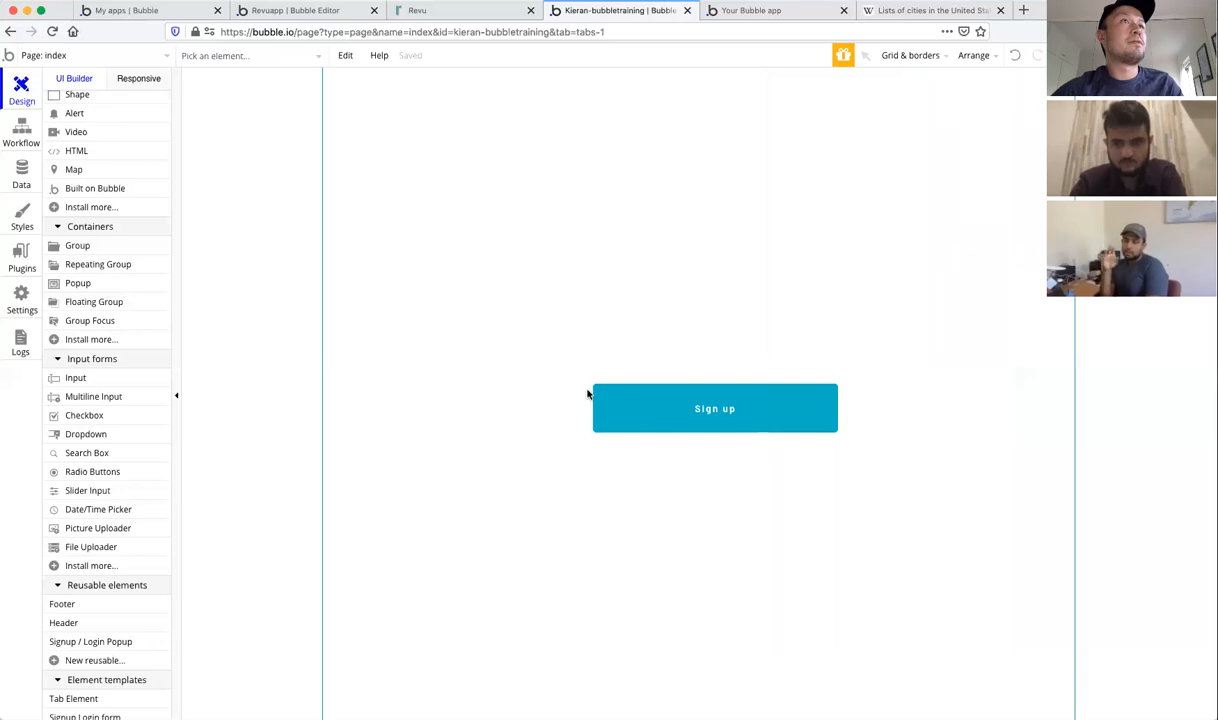
double_click(653, 407)
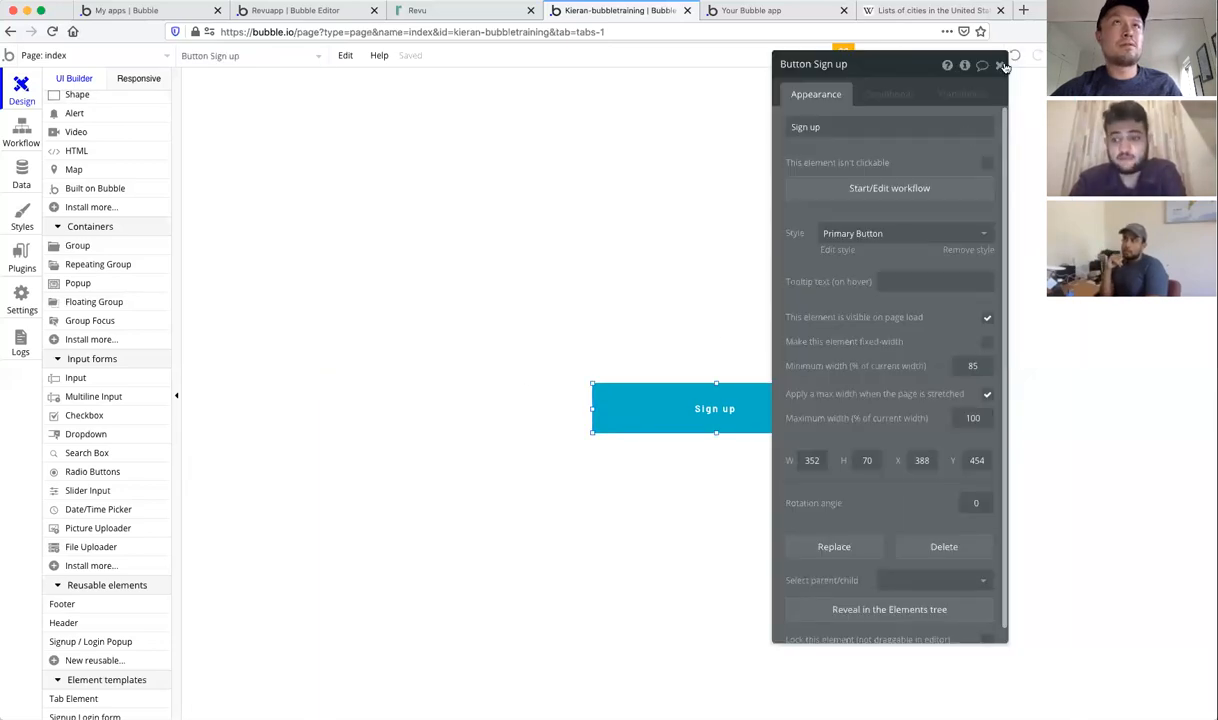
left_click(1001, 66)
right_click(677, 399)
left_click(643, 410)
left_click_drag(642, 410, 723, 158)
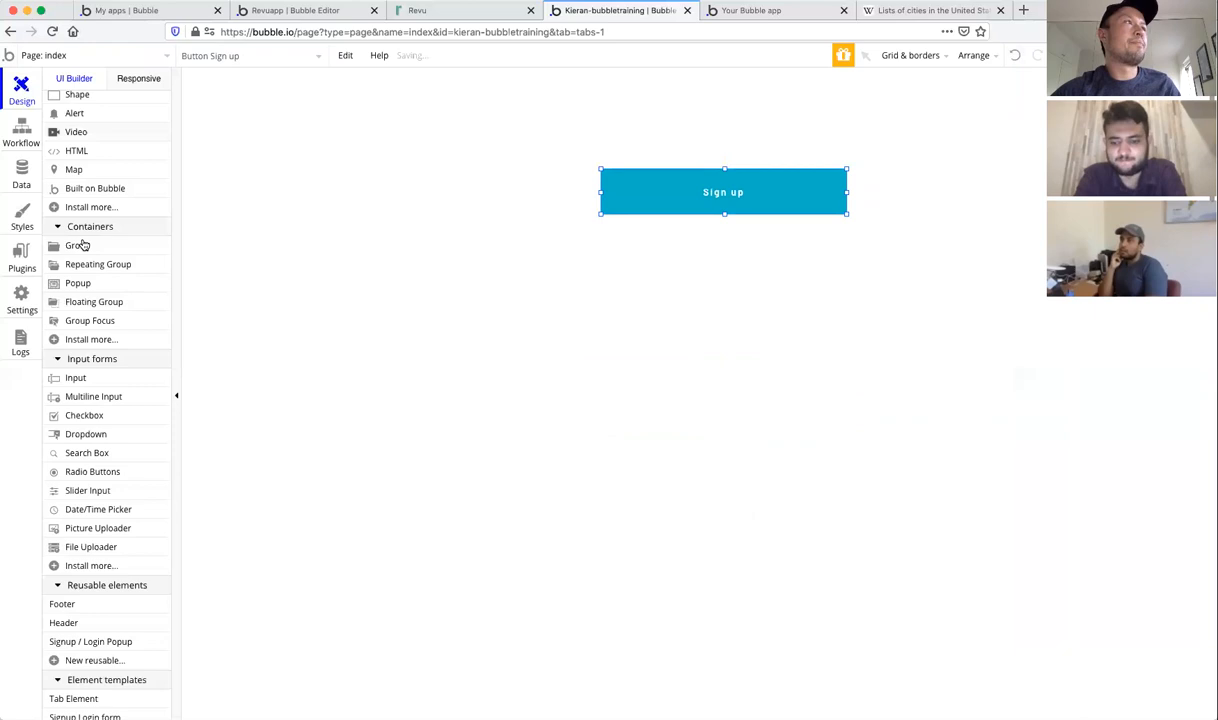
scroll(84, 318, "up", 3)
left_click(82, 176)
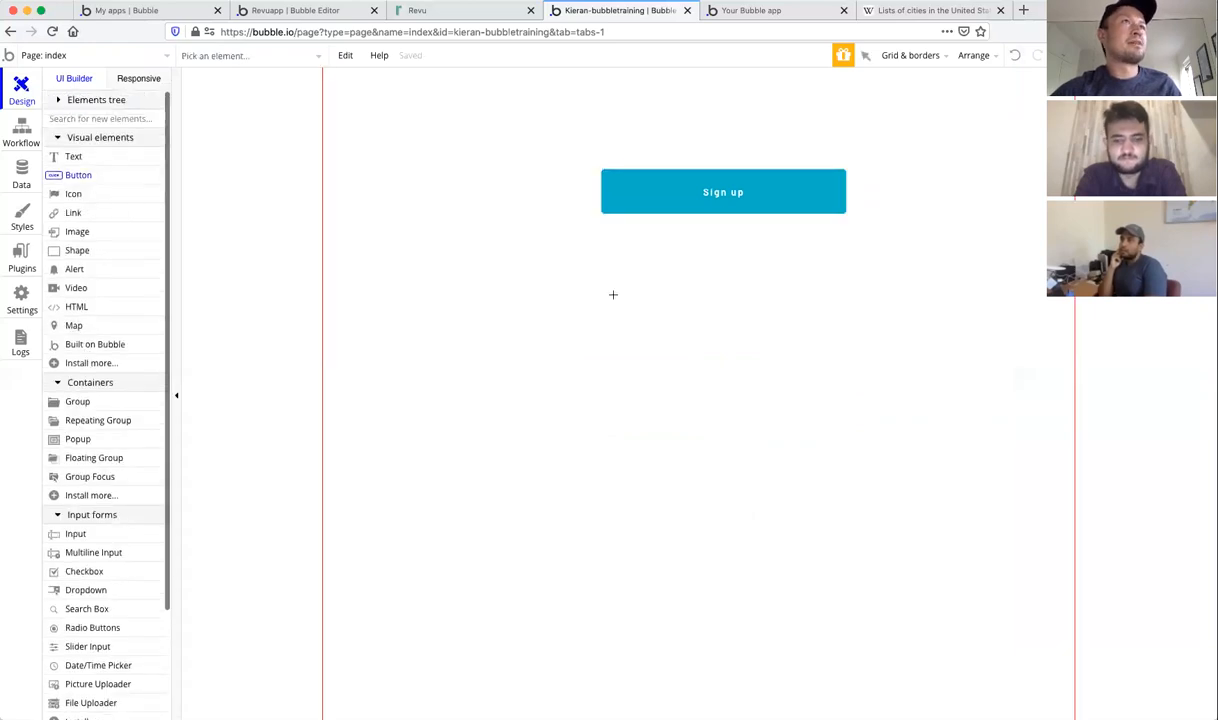
left_click_drag(599, 268, 851, 317)
type("Sign")
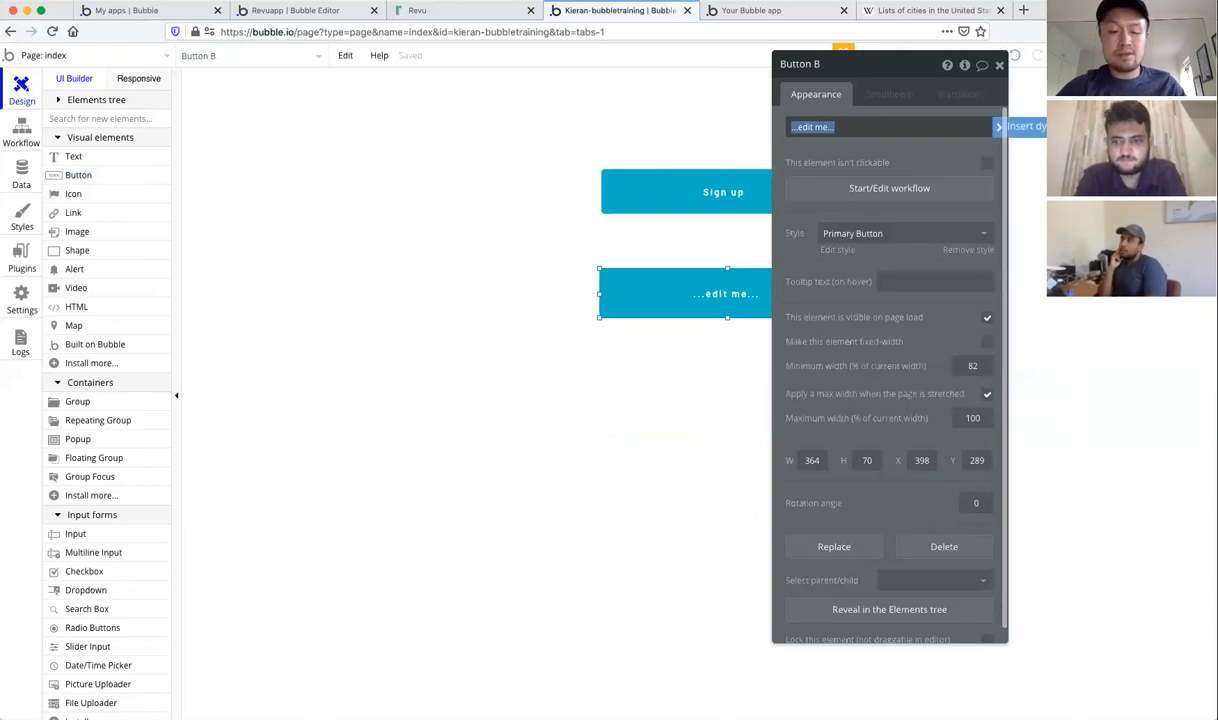
type(" up and create report")
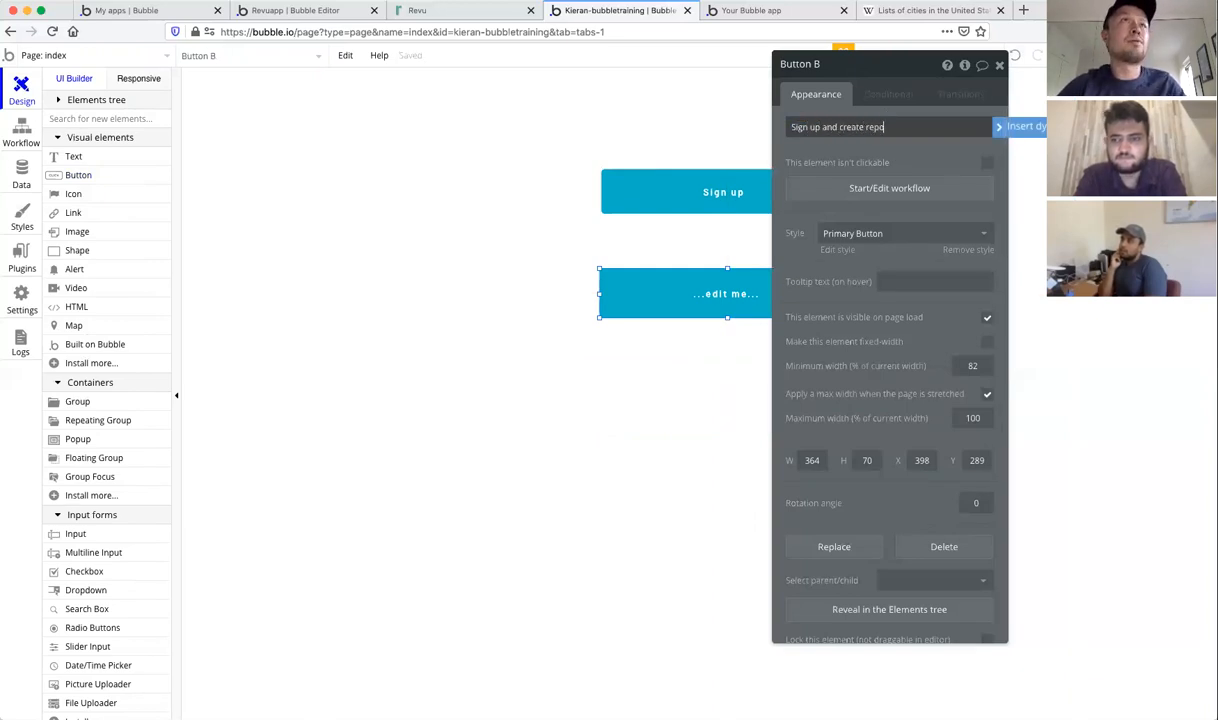
left_click(956, 148)
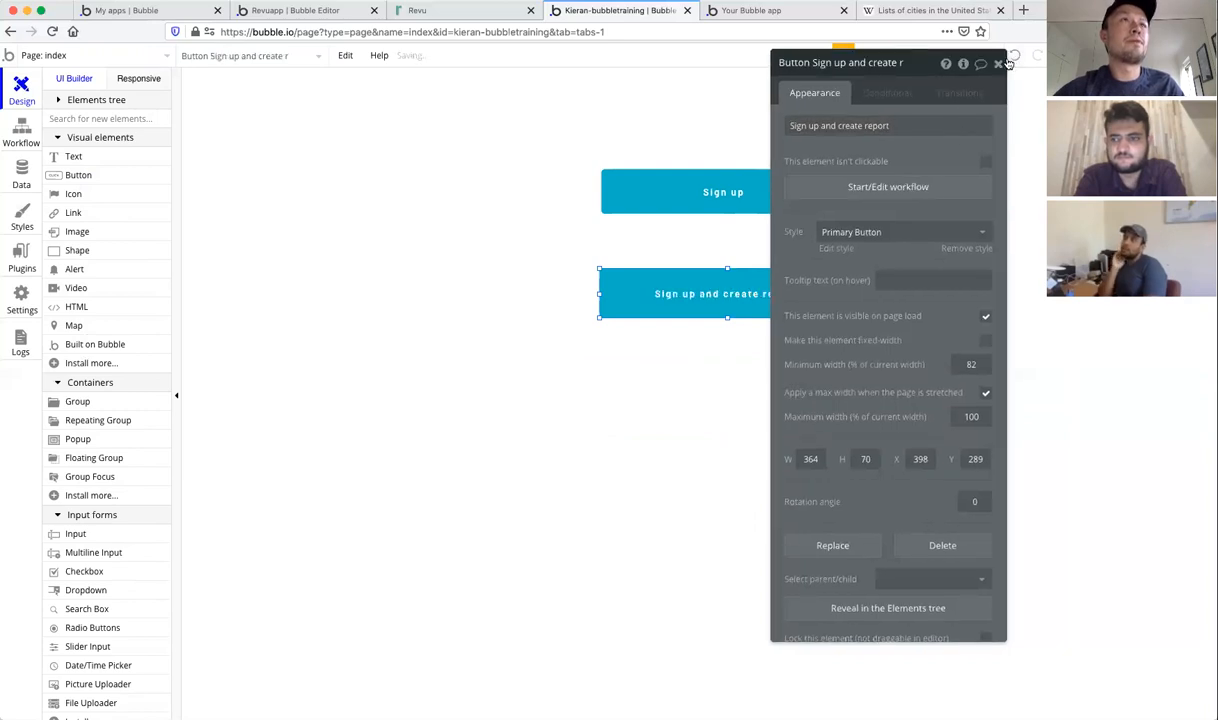
left_click(1001, 63)
left_click_drag(732, 284, 770, 339)
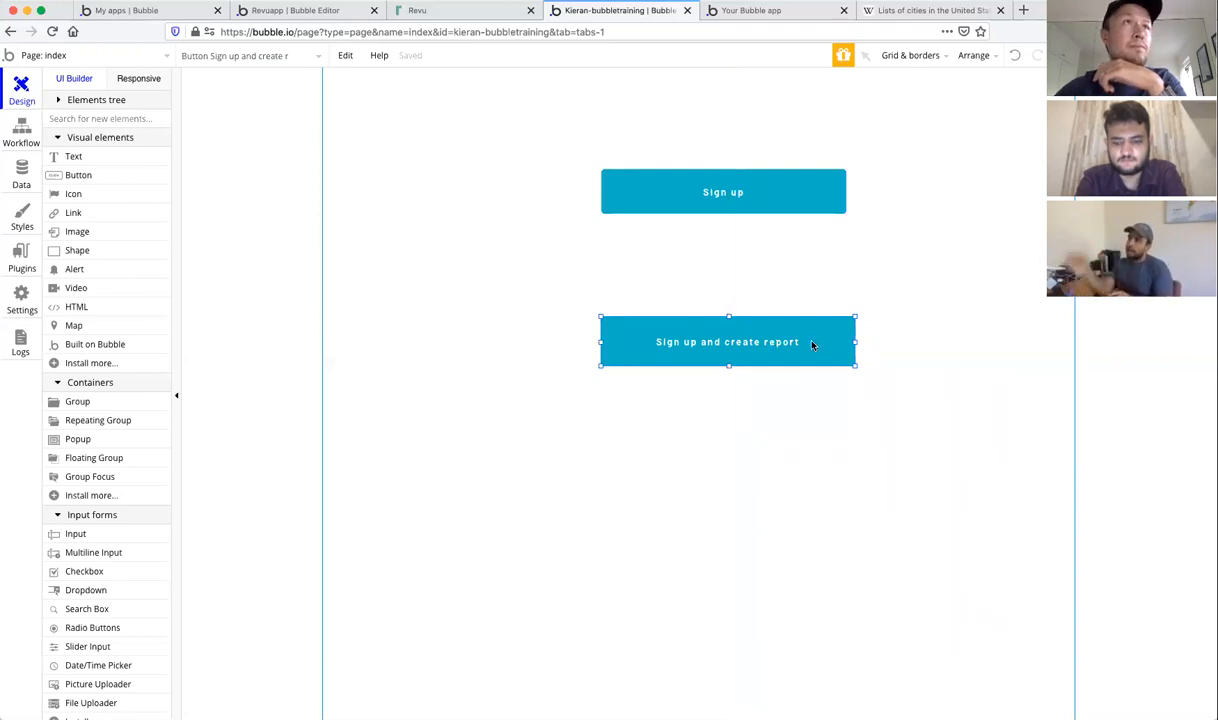
key("Delete")
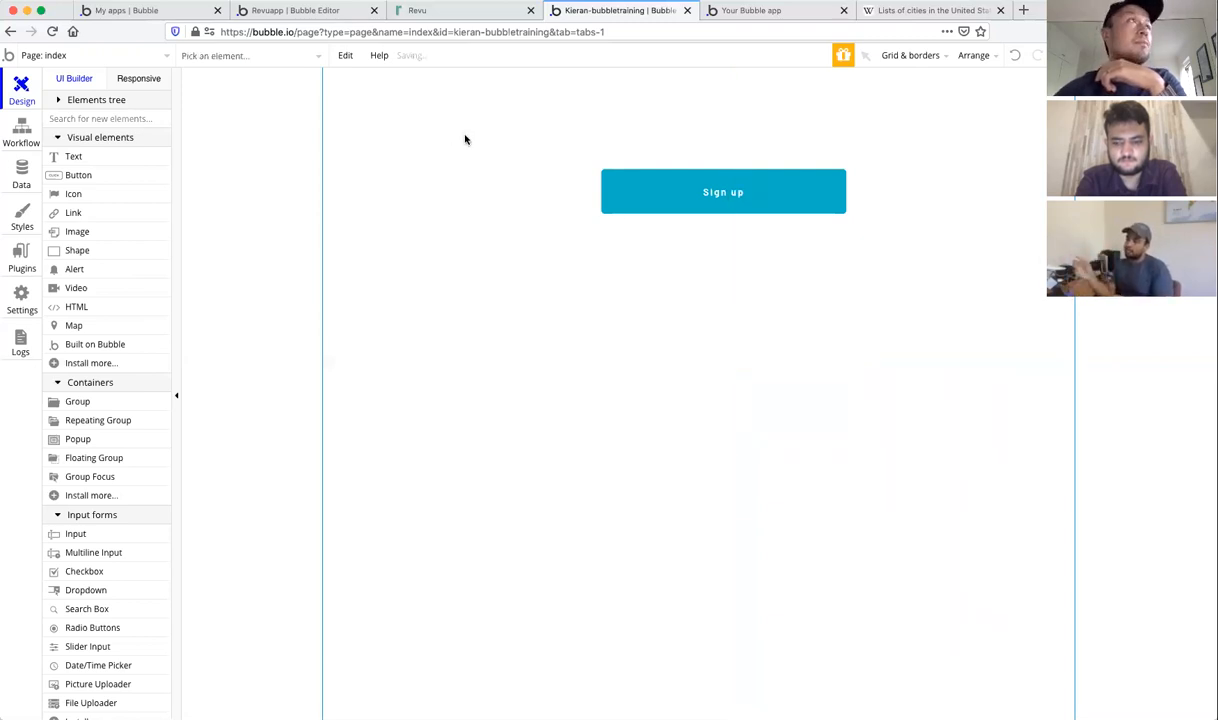
Step: Switch the editor to the dashboard page, cancelling an accidental button placement
left_click(139, 56)
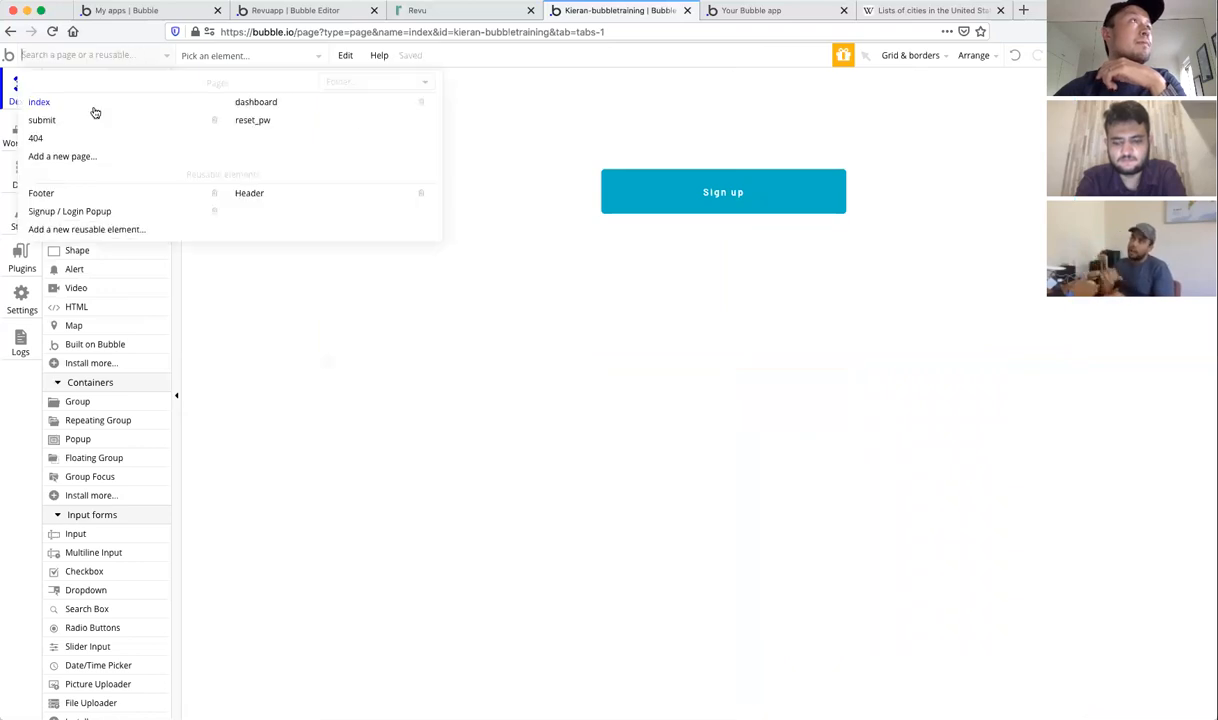
left_click(245, 104)
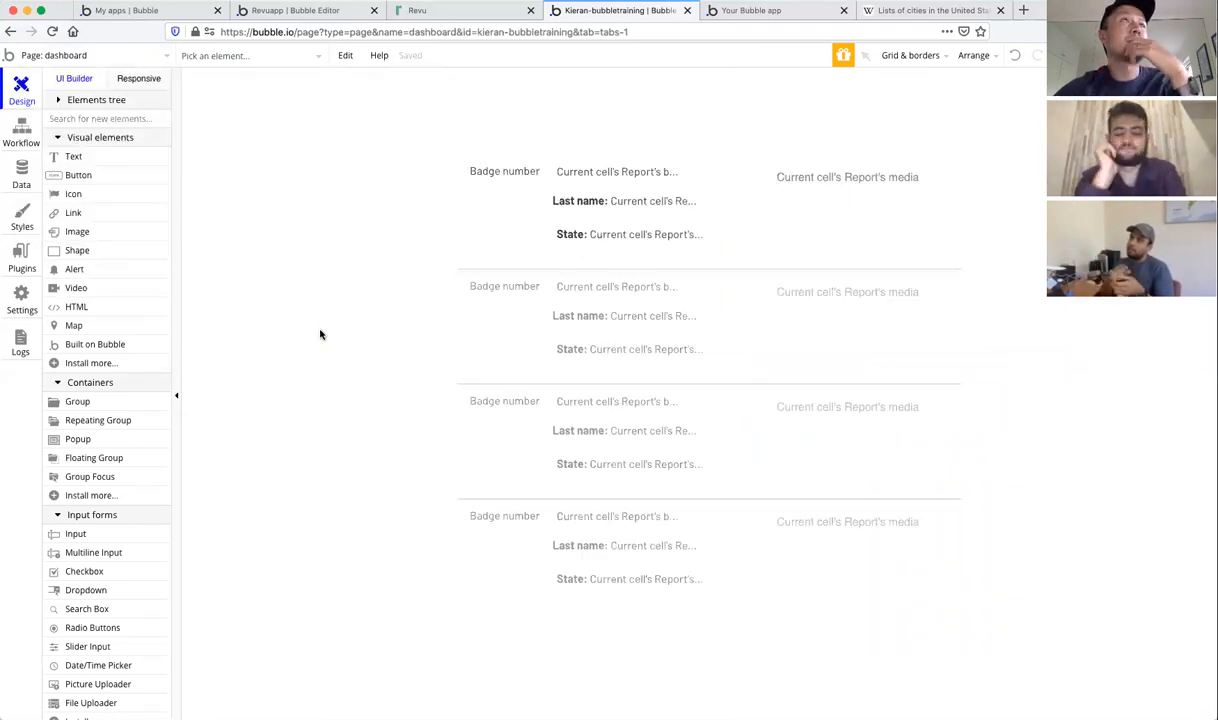
left_click(86, 178)
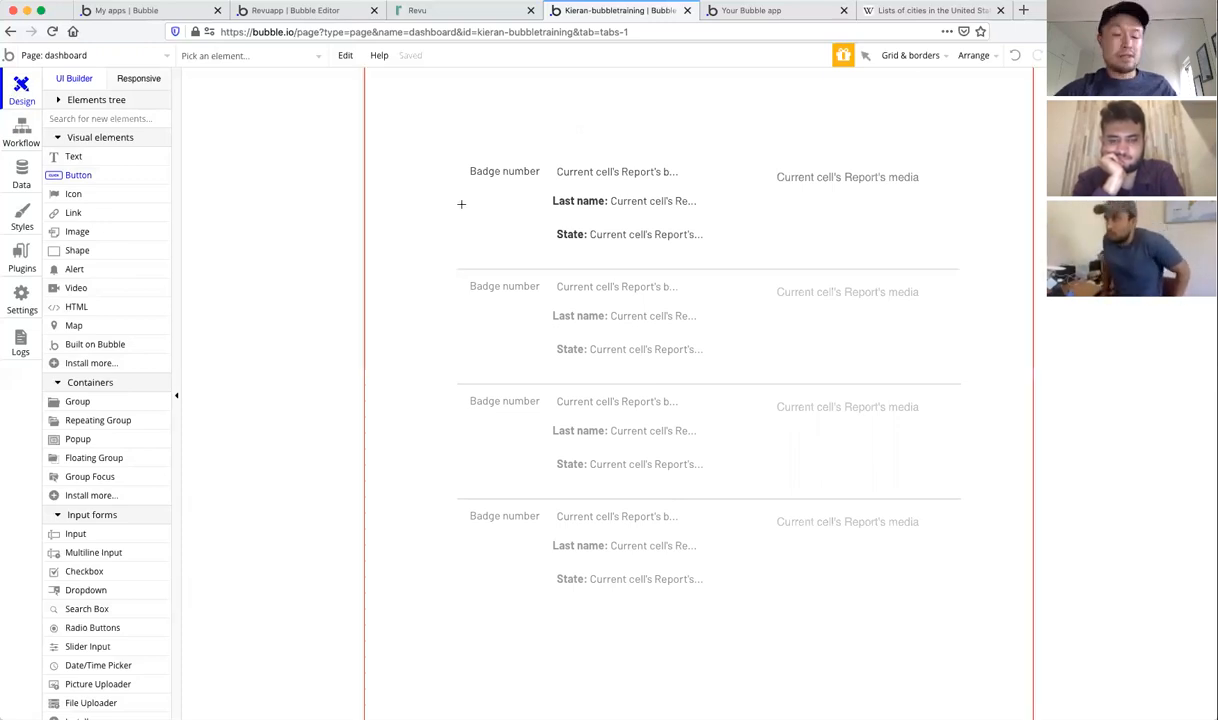
key("Escape")
Step: Open the Report repeating group's settings, keeping Vertical scrolling as the layout
left_click(505, 231)
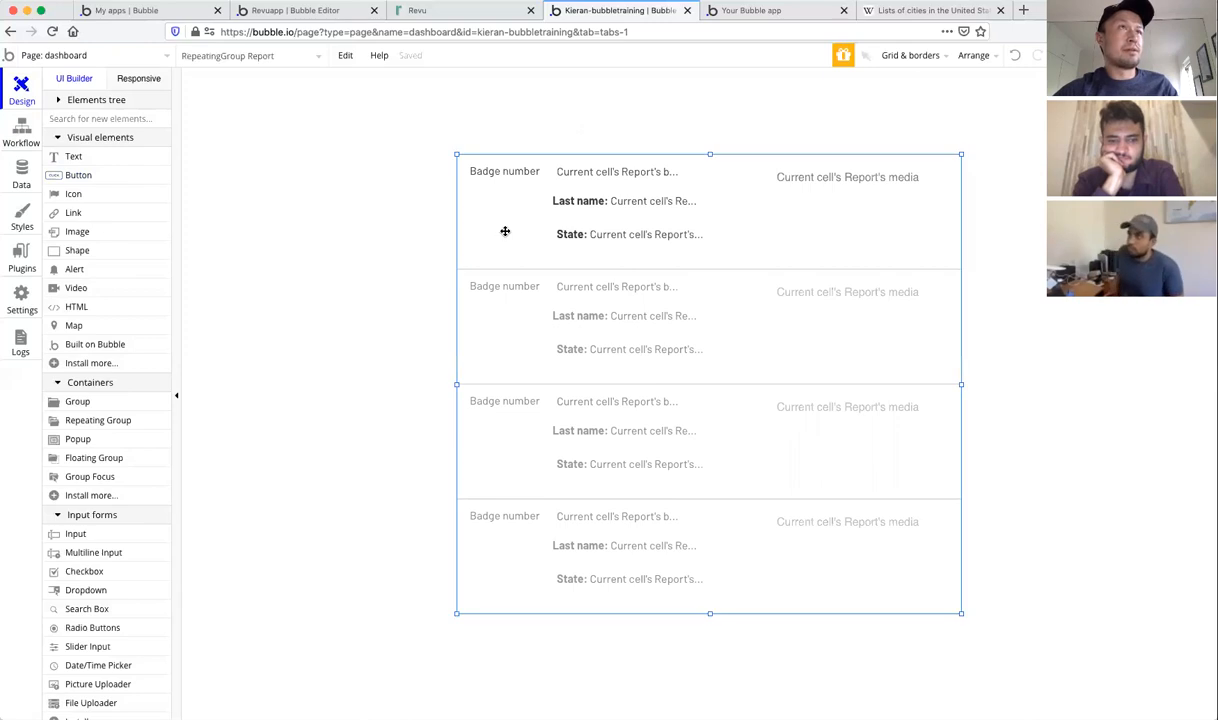
double_click(953, 256)
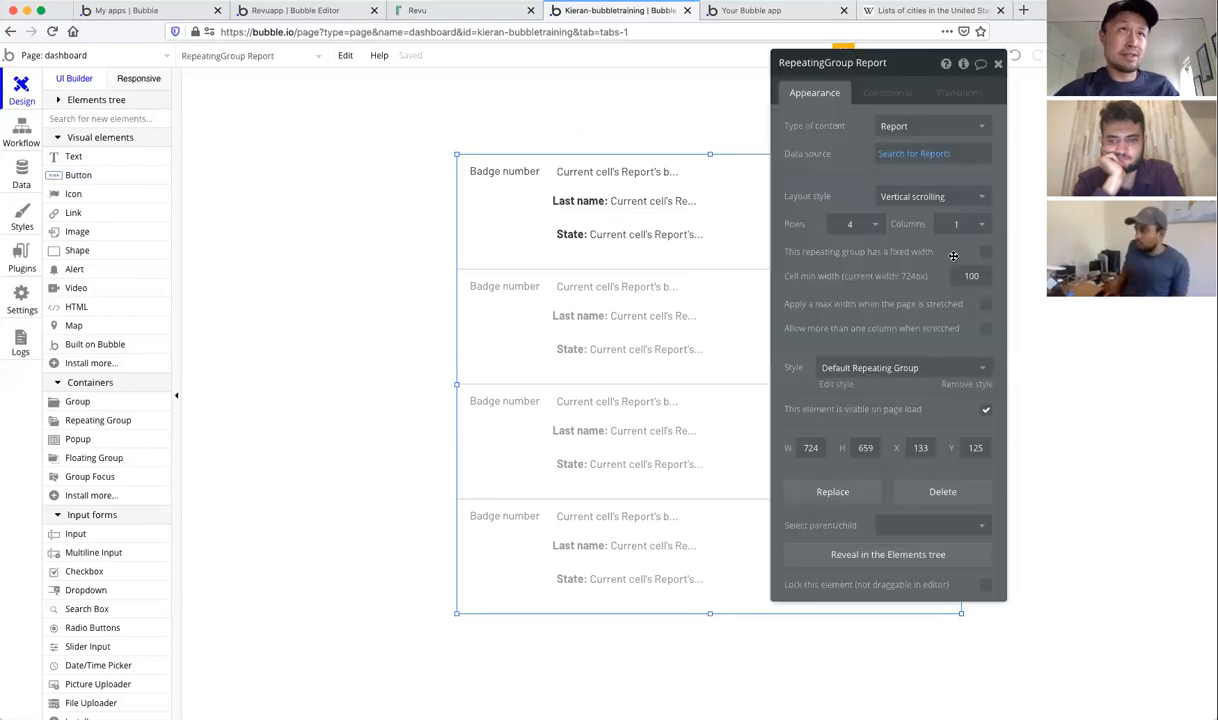
left_click(975, 198)
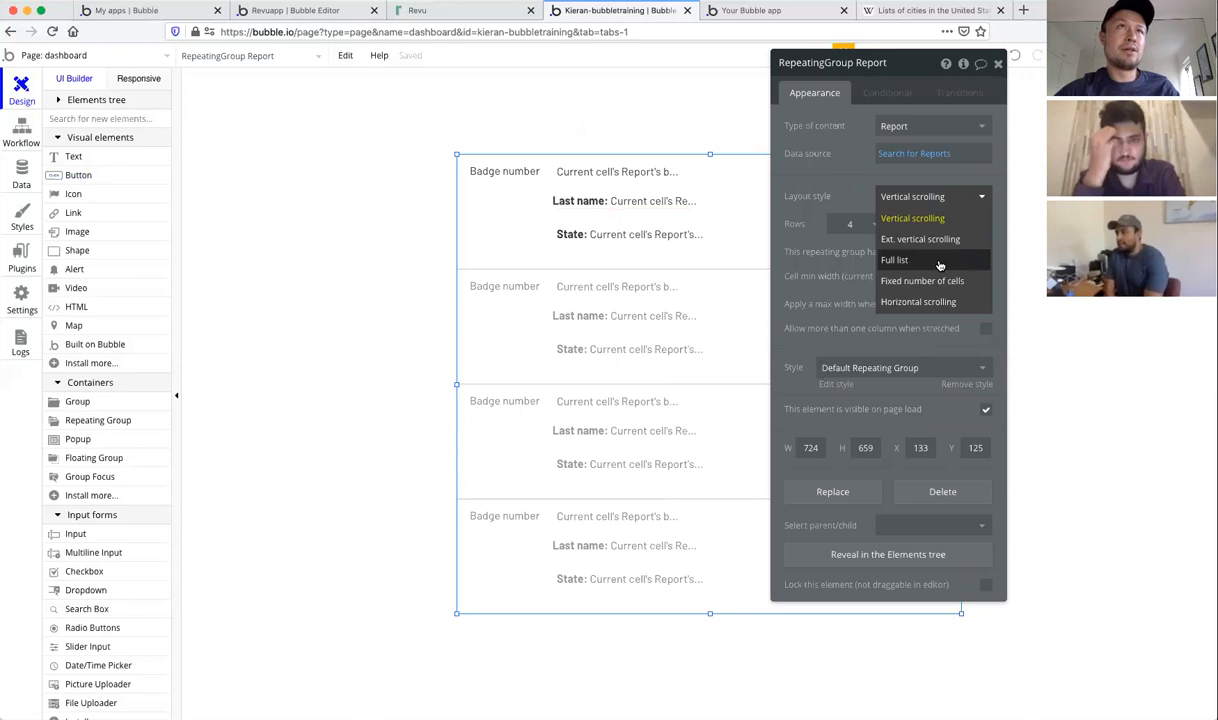
left_click(854, 253)
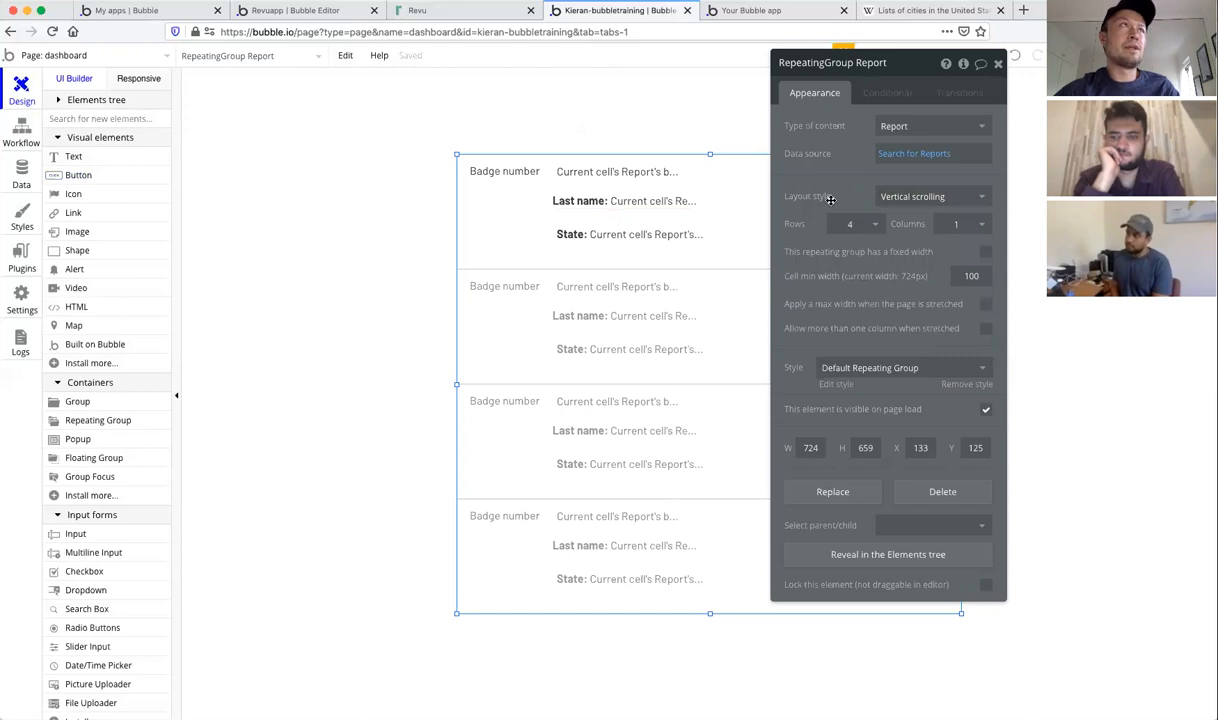
Step: In Revu, browse the Stackdowns, Pitches, Tutorials and English tuition buckets, ending on Main's five videos
left_click(417, 12)
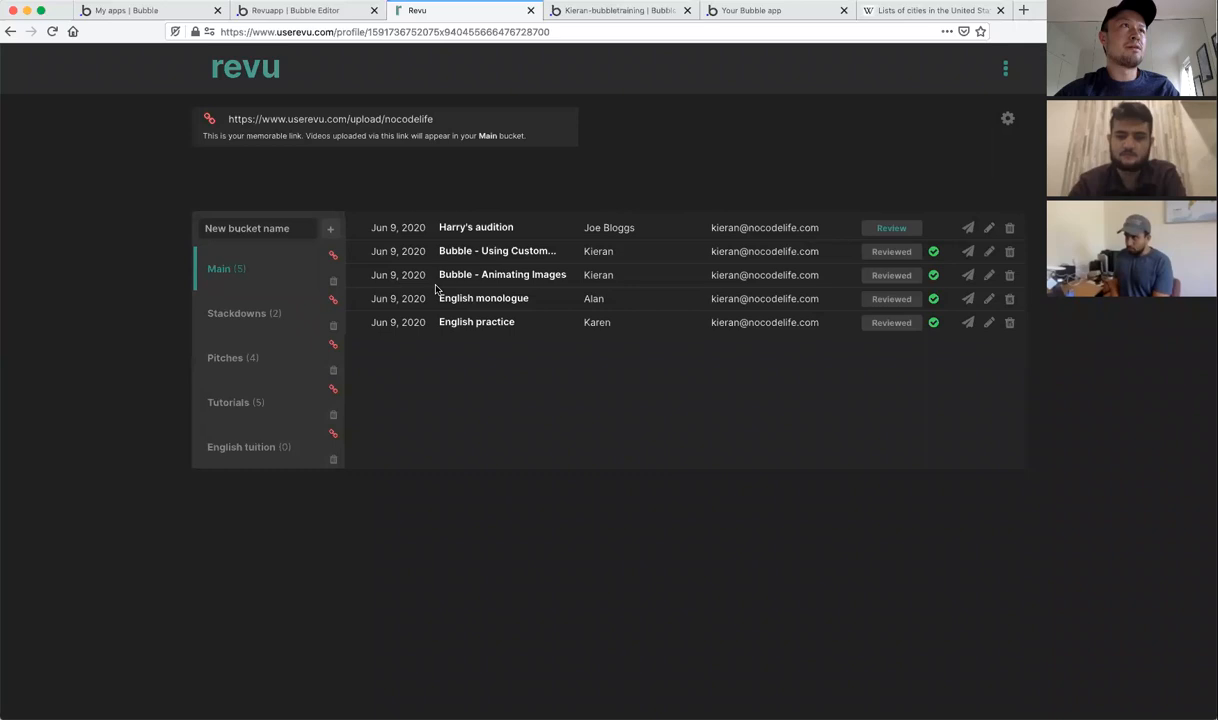
left_click(239, 316)
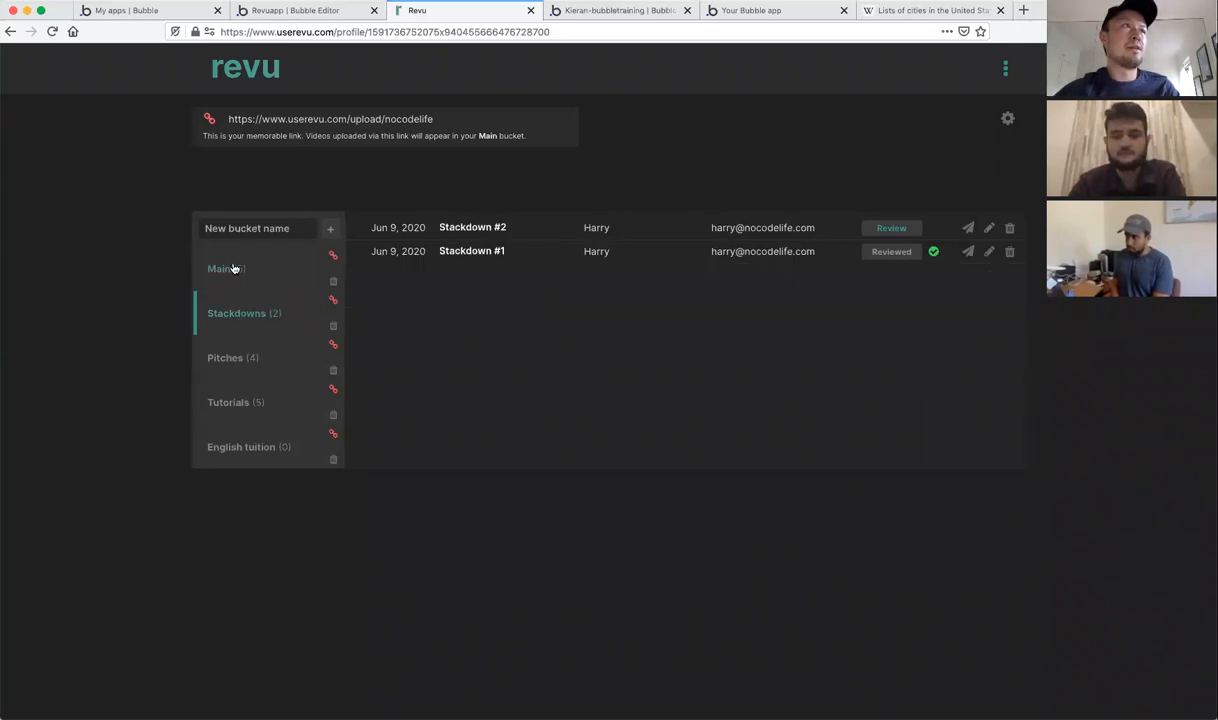
left_click(232, 357)
left_click(237, 406)
left_click(234, 446)
left_click(236, 402)
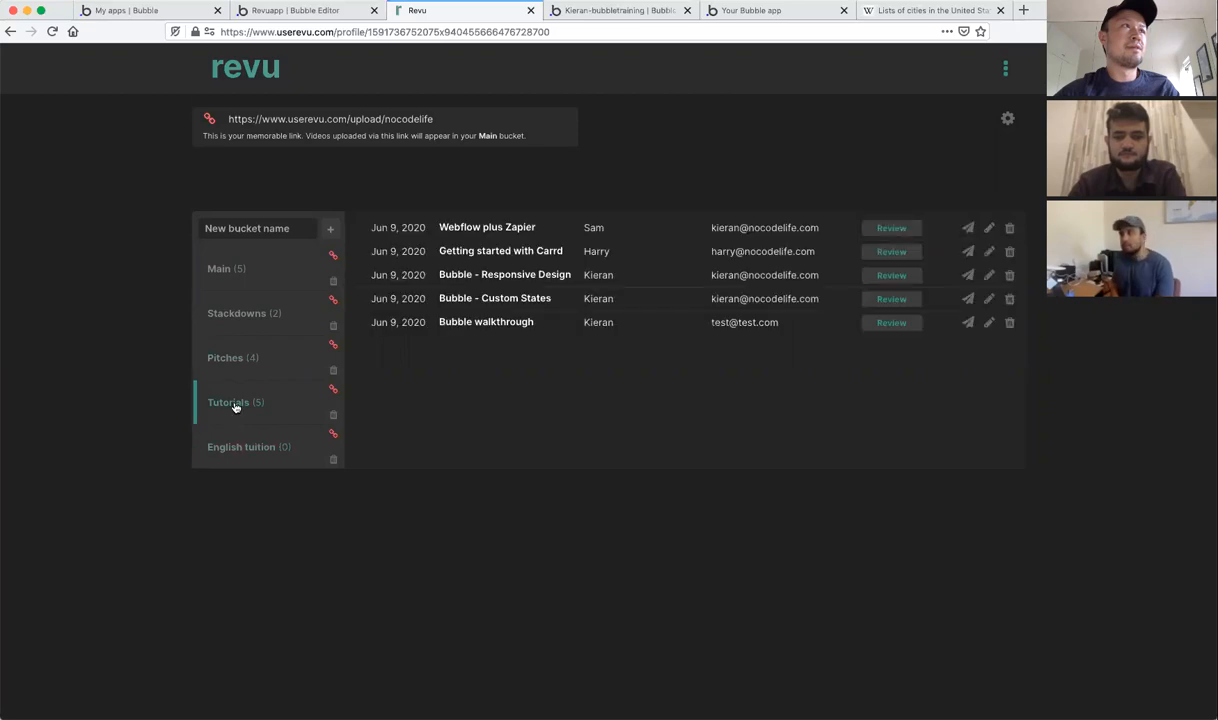
left_click(236, 352)
left_click(239, 315)
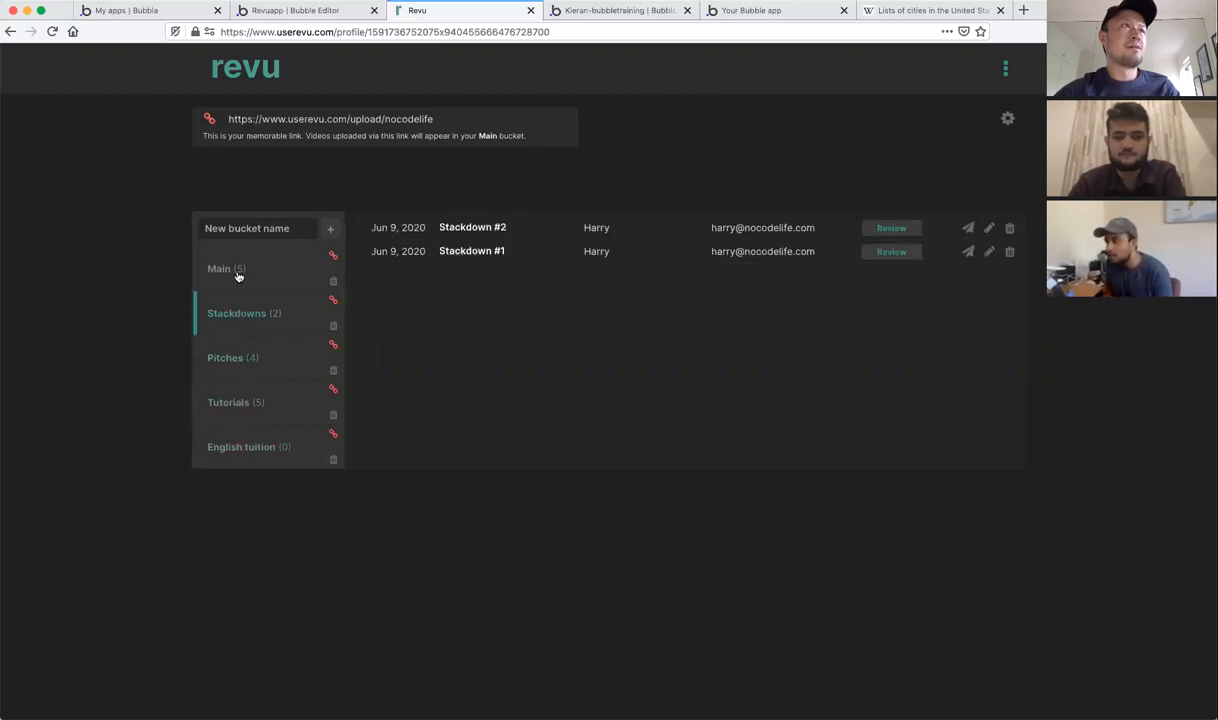
left_click(238, 274)
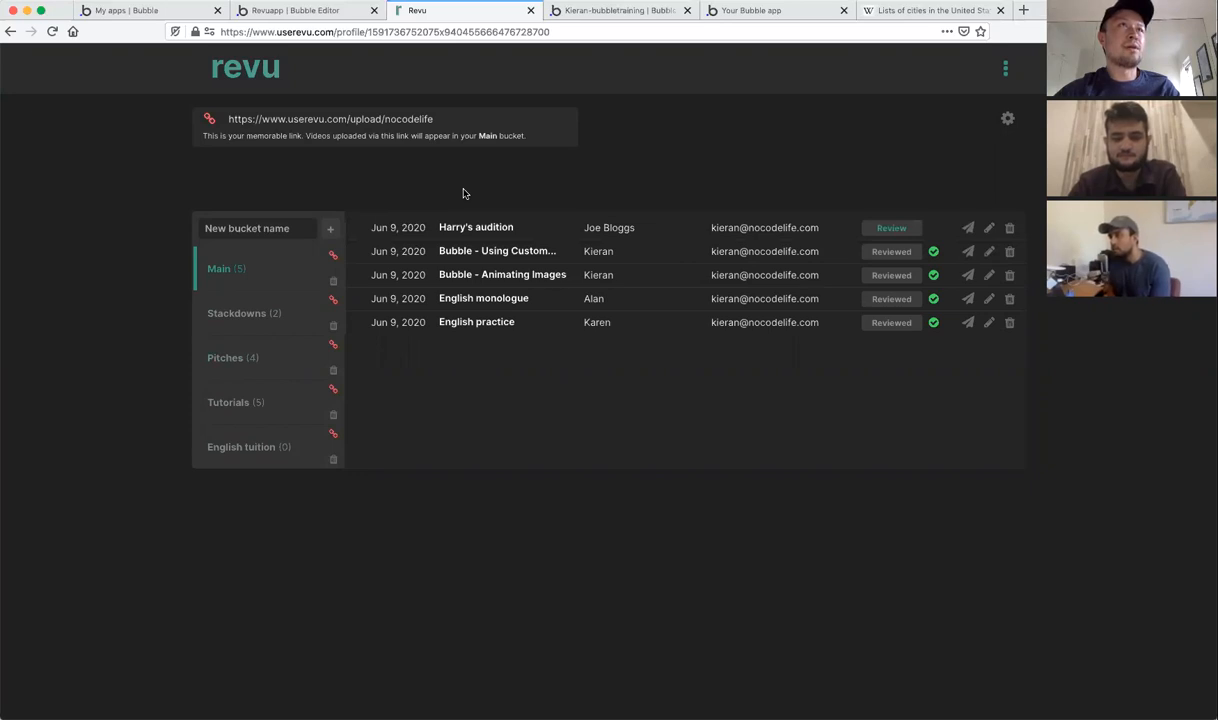
Step: Open the review of the 'Bubble - Using Custom' video, then go back to the video list
left_click(886, 253)
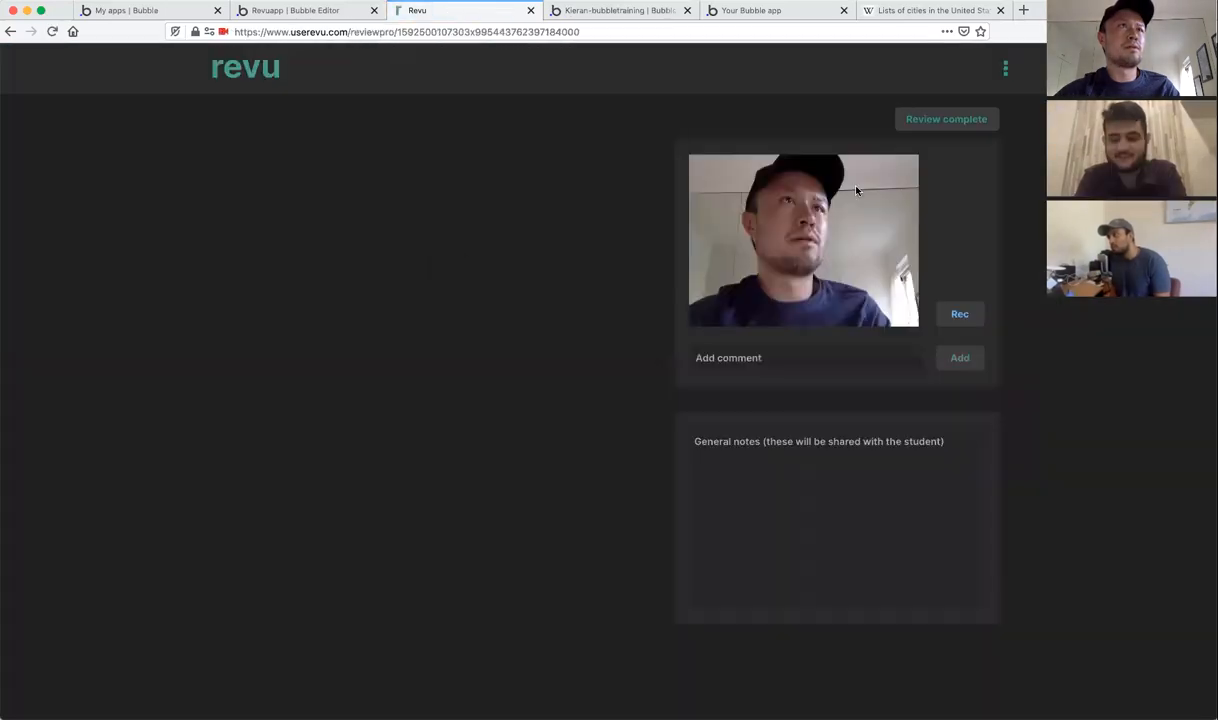
left_click(10, 31)
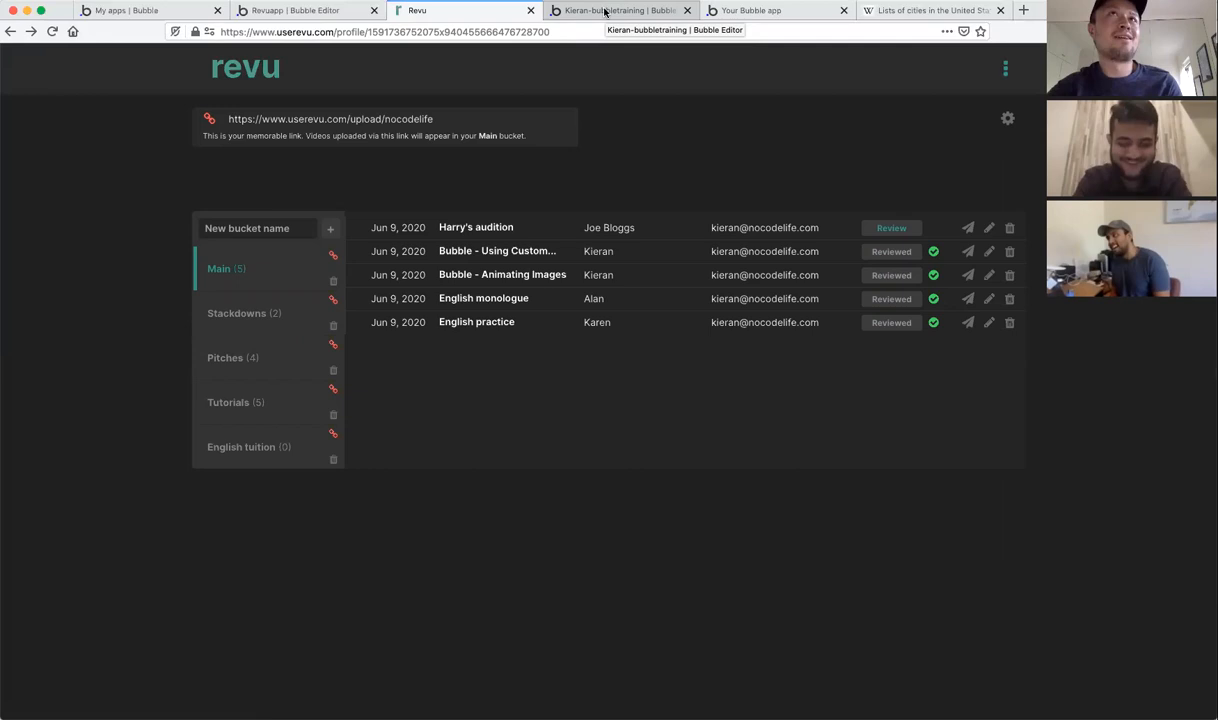
left_click(607, 12)
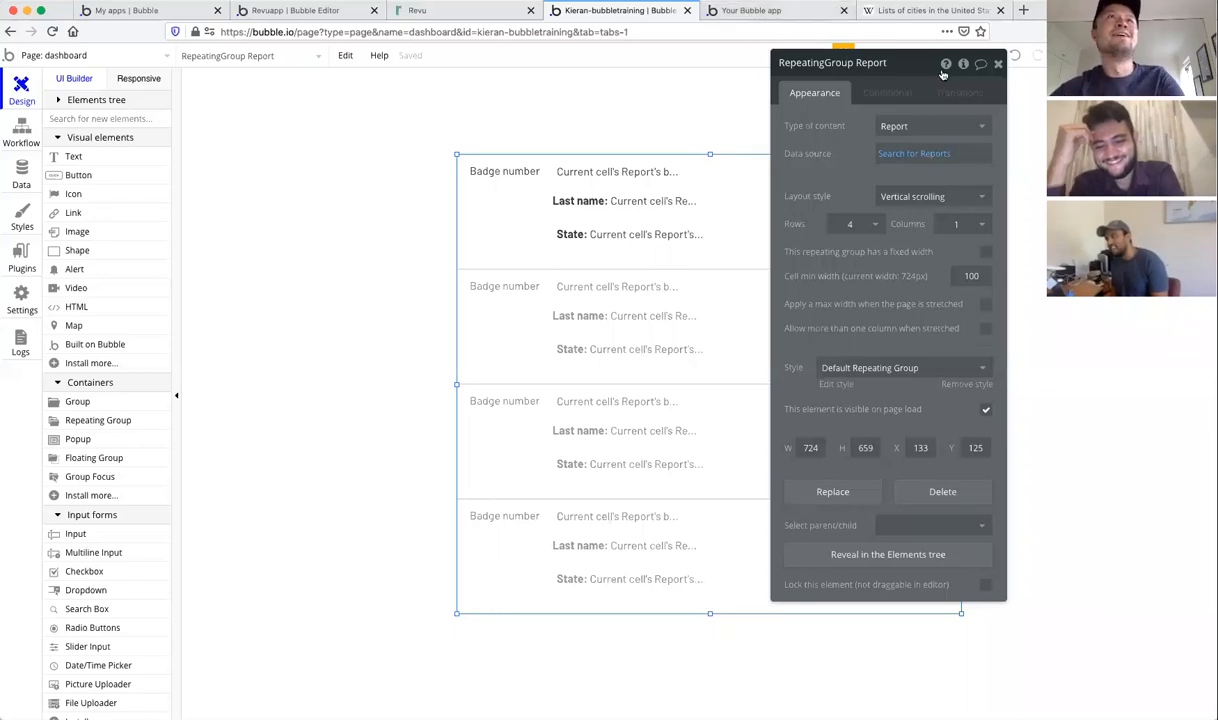
Step: Close the repeating group's settings and nudge the Report list a few pixels down and left
left_click_drag(920, 69, 1068, 113)
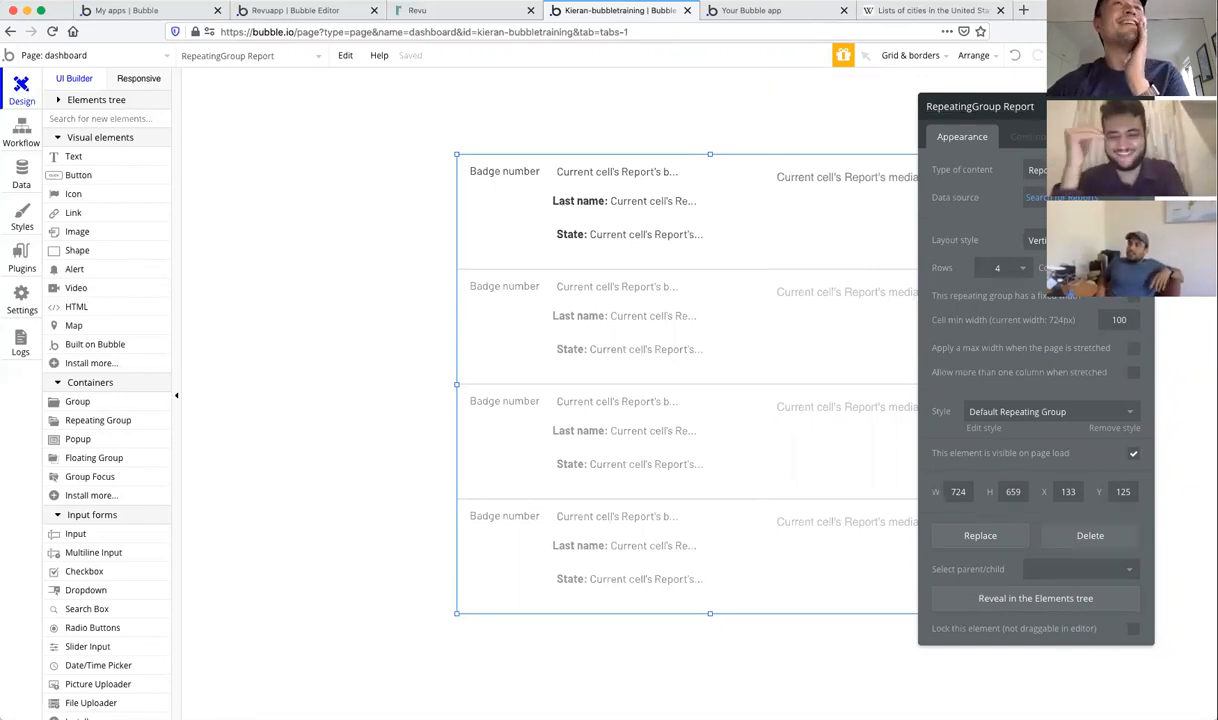
key("Escape")
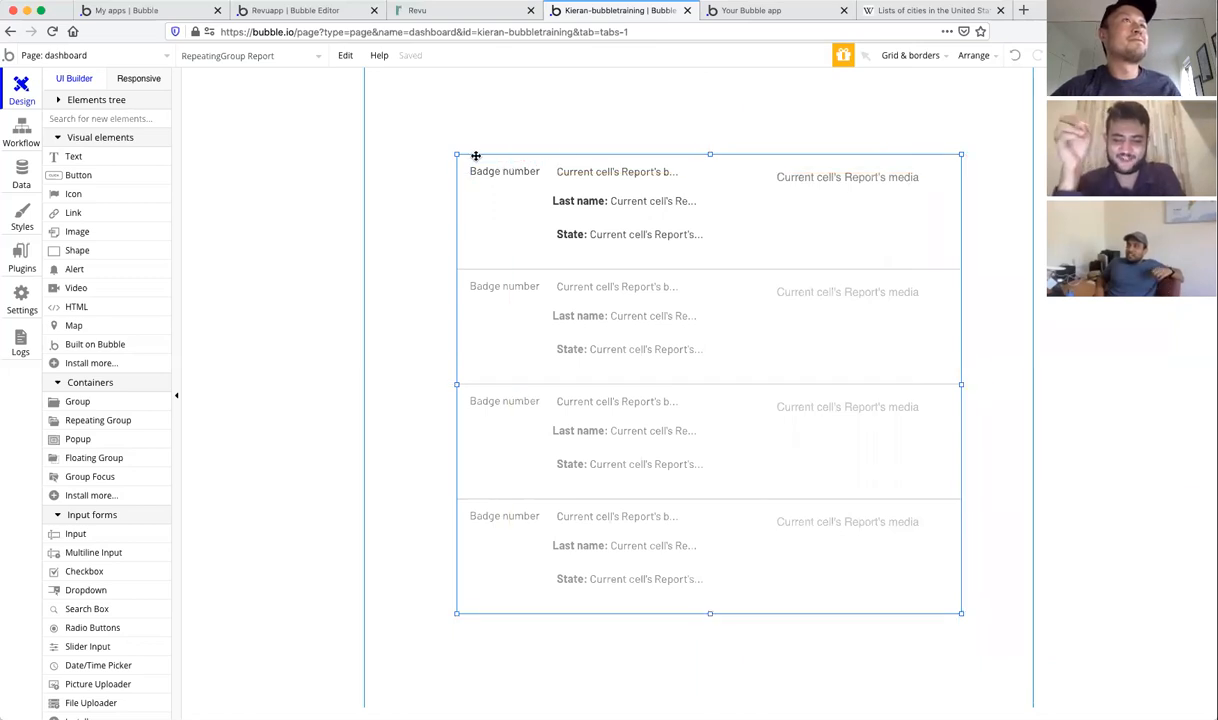
left_click_drag(475, 155, 470, 167)
Step: Draw a 'Submit report' button above the report list's top right, make it slightly shorter, and preview it
left_click(78, 174)
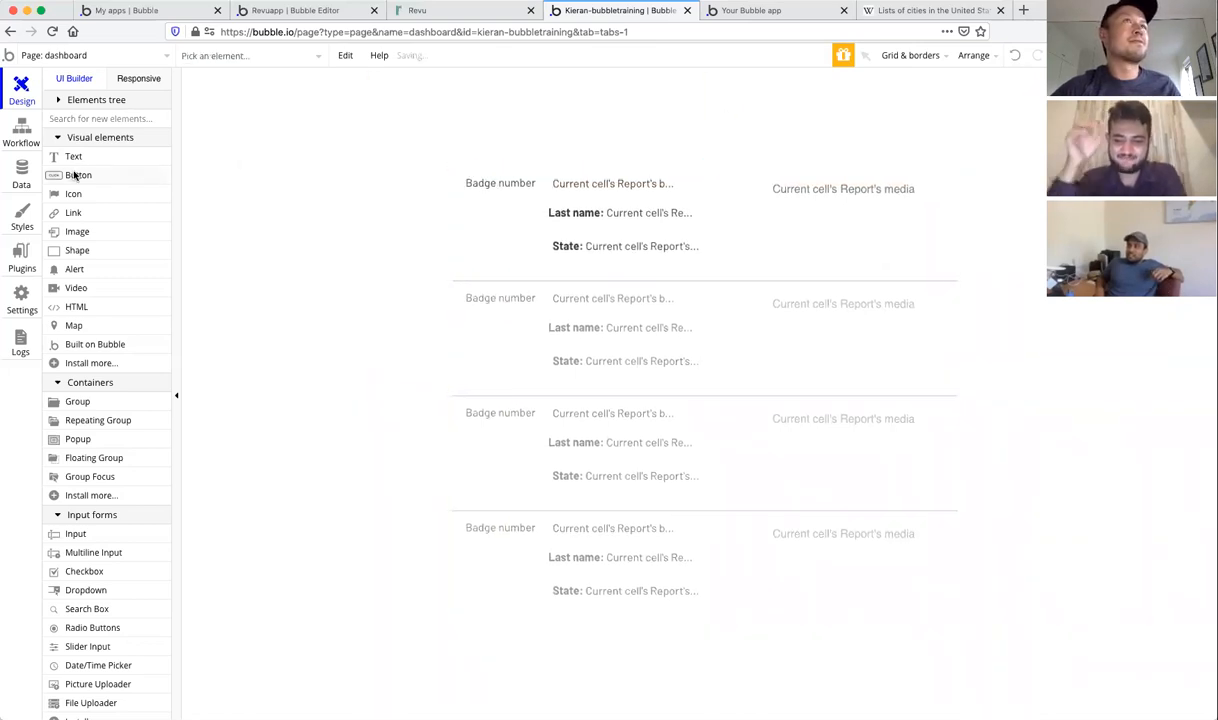
left_click_drag(846, 109, 984, 140)
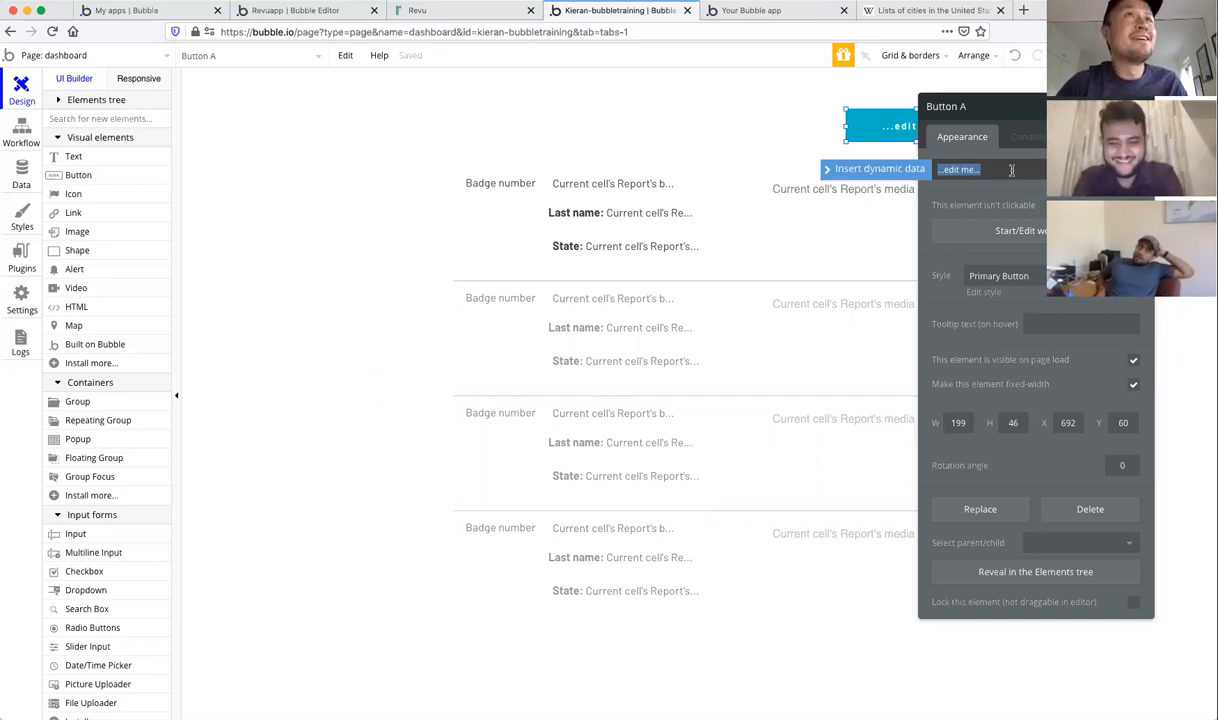
type("Submit report")
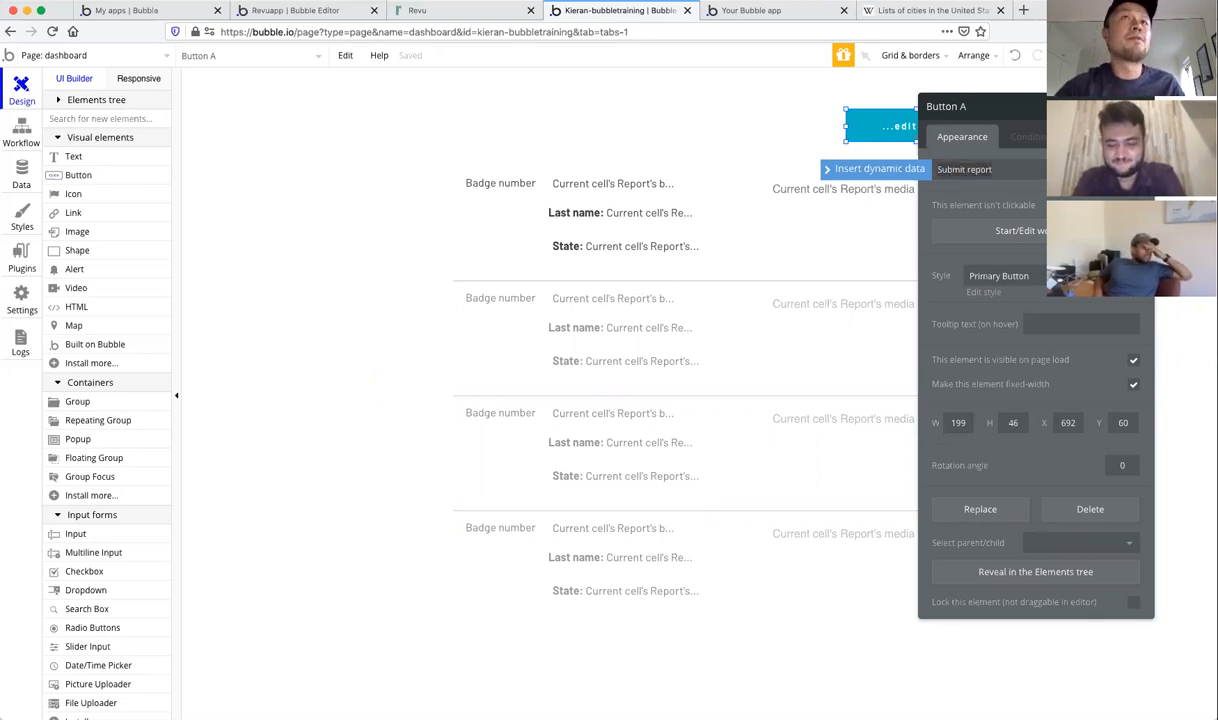
left_click(1141, 106)
left_click_drag(916, 108, 943, 112)
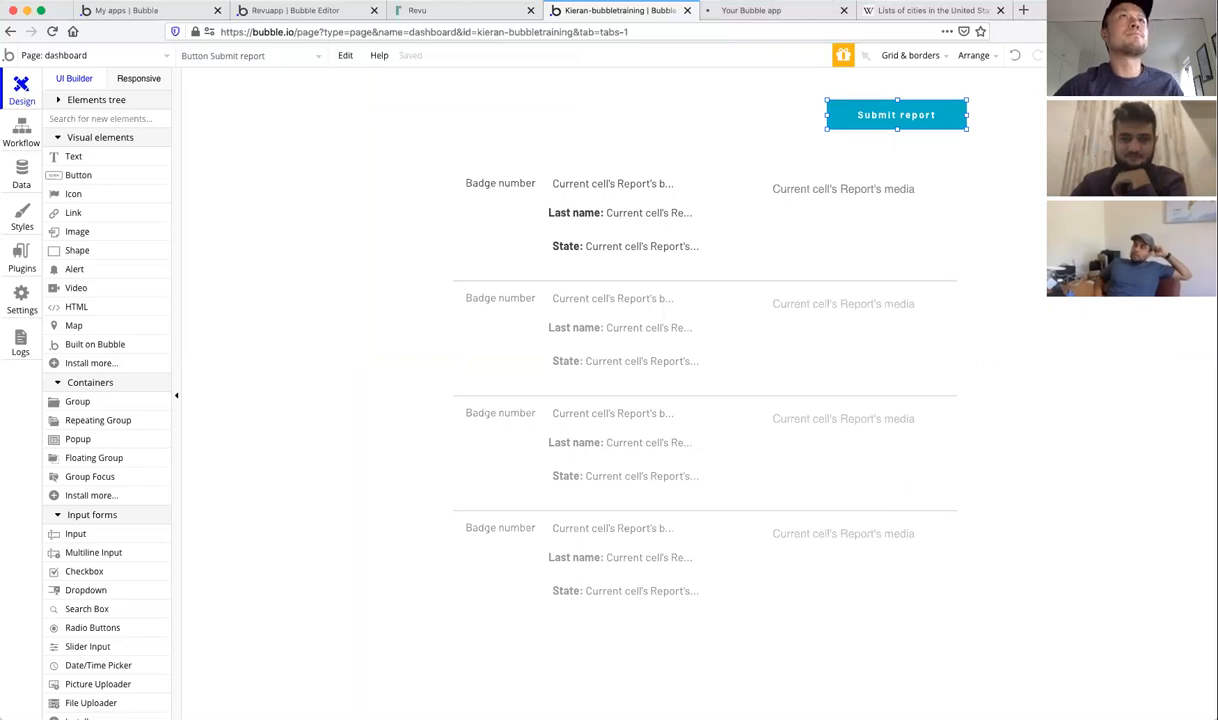
left_click(788, 11)
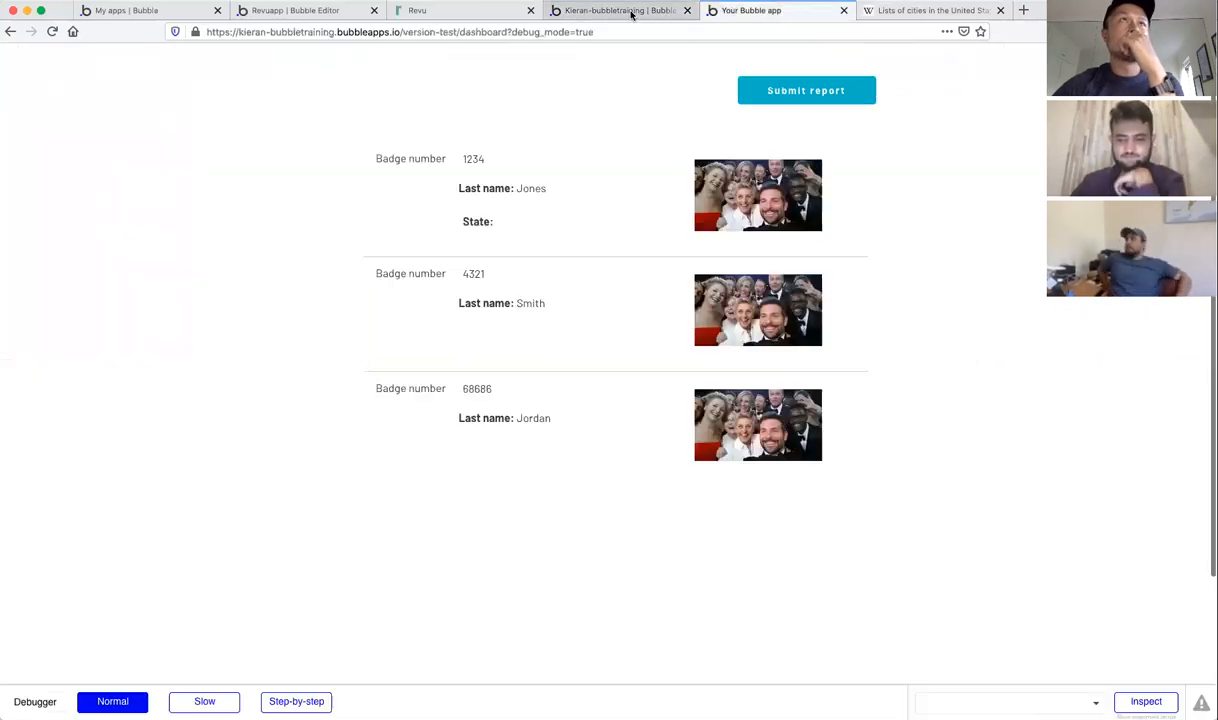
Step: Recheck the preview dashboard, then open the Submit report button's property editor
left_click(632, 12)
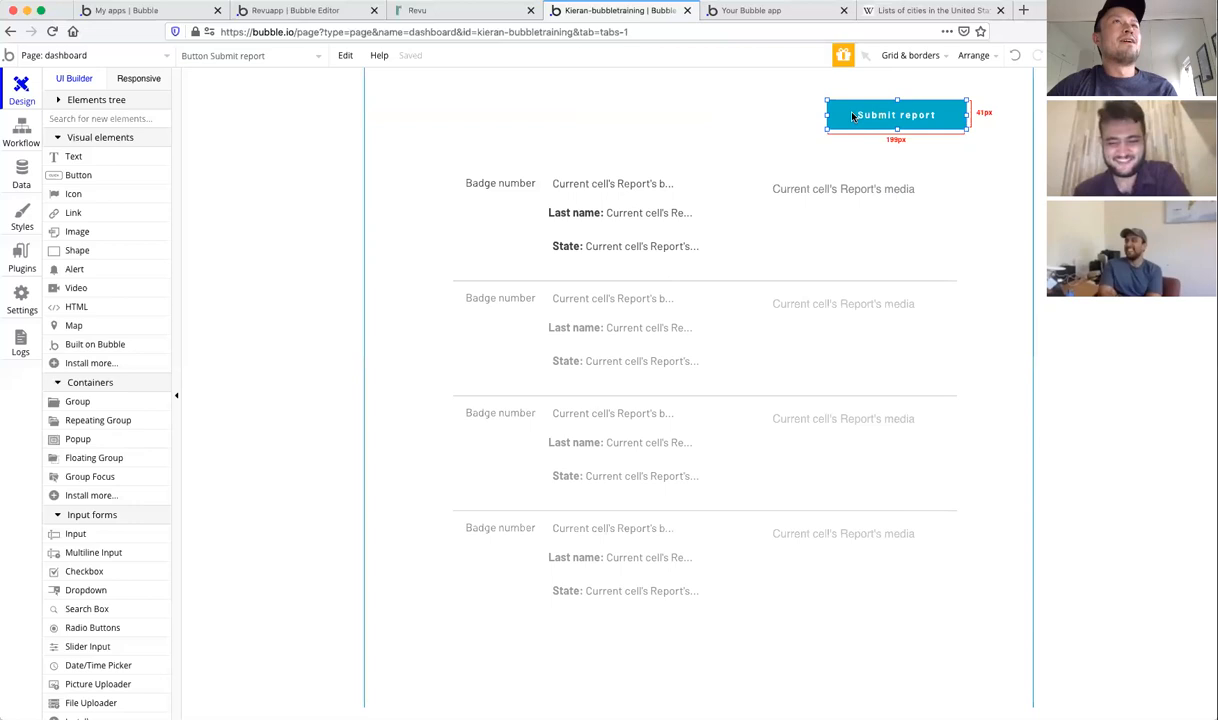
left_click(767, 11)
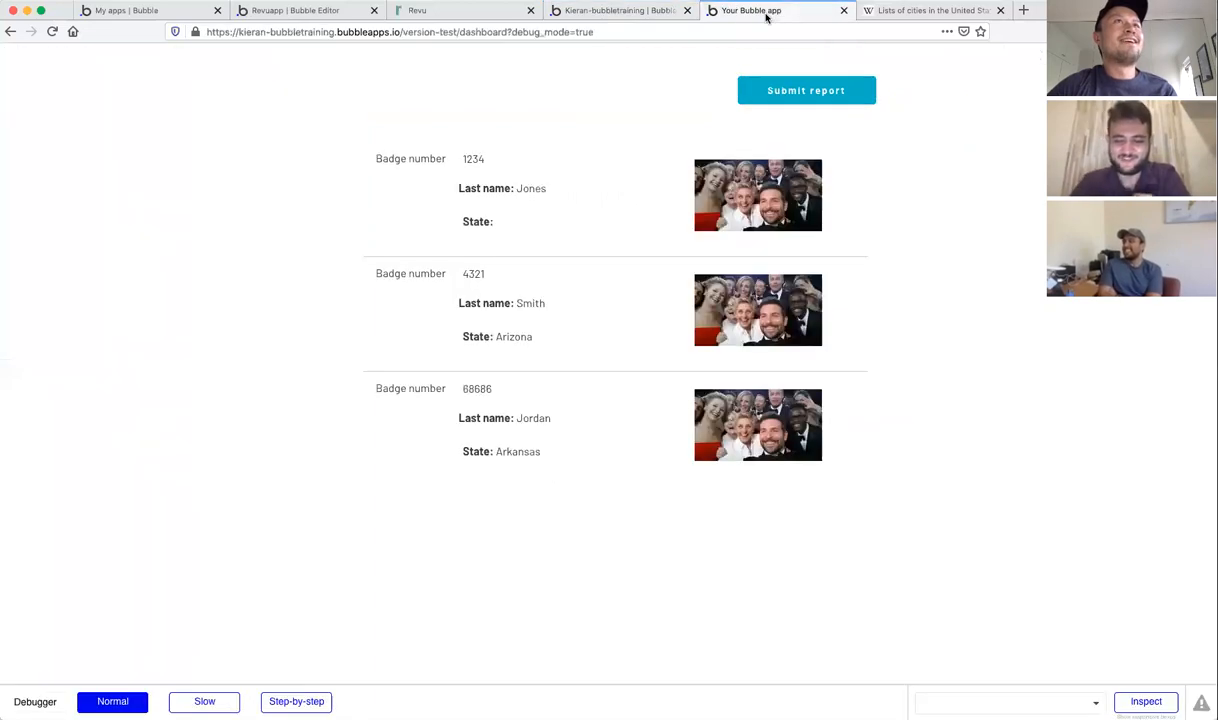
left_click(620, 11)
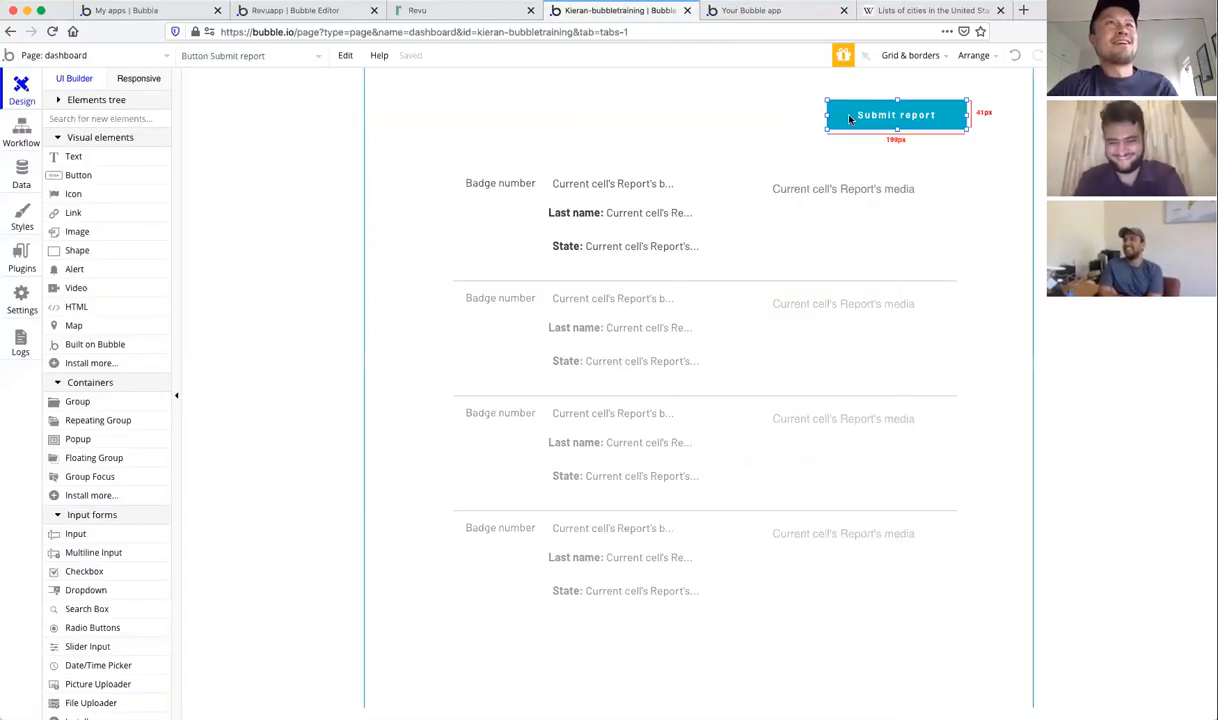
right_click(845, 119)
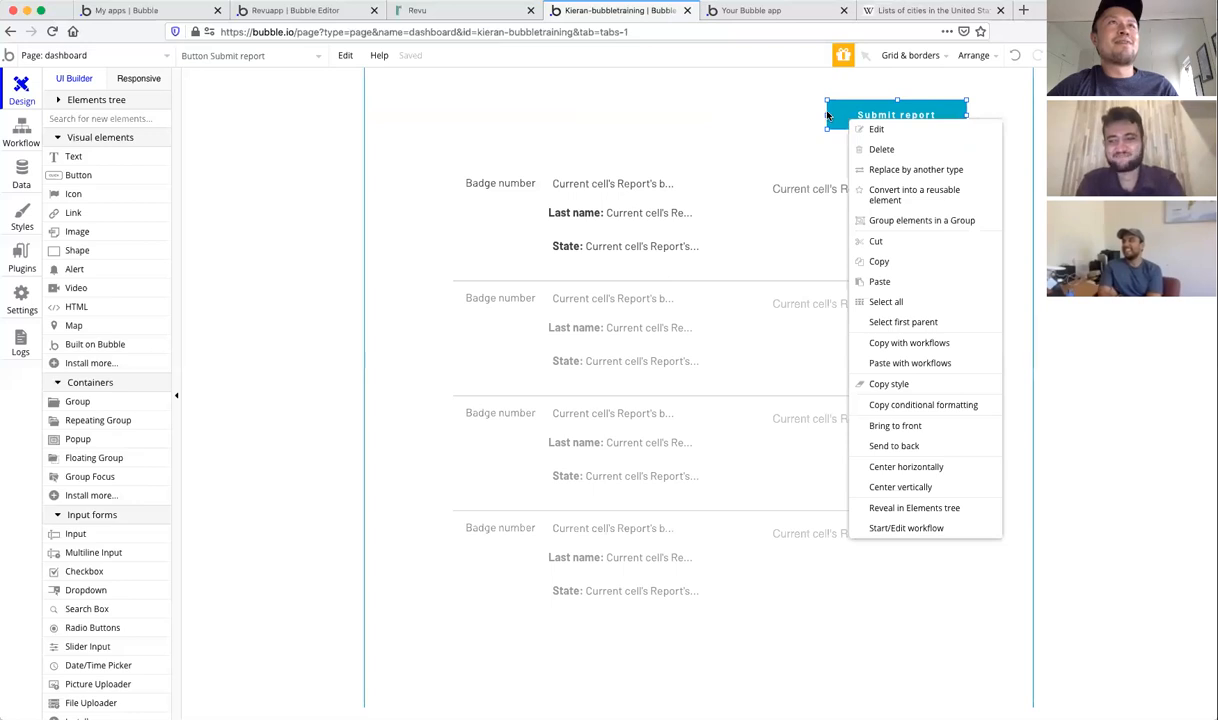
left_click(793, 102)
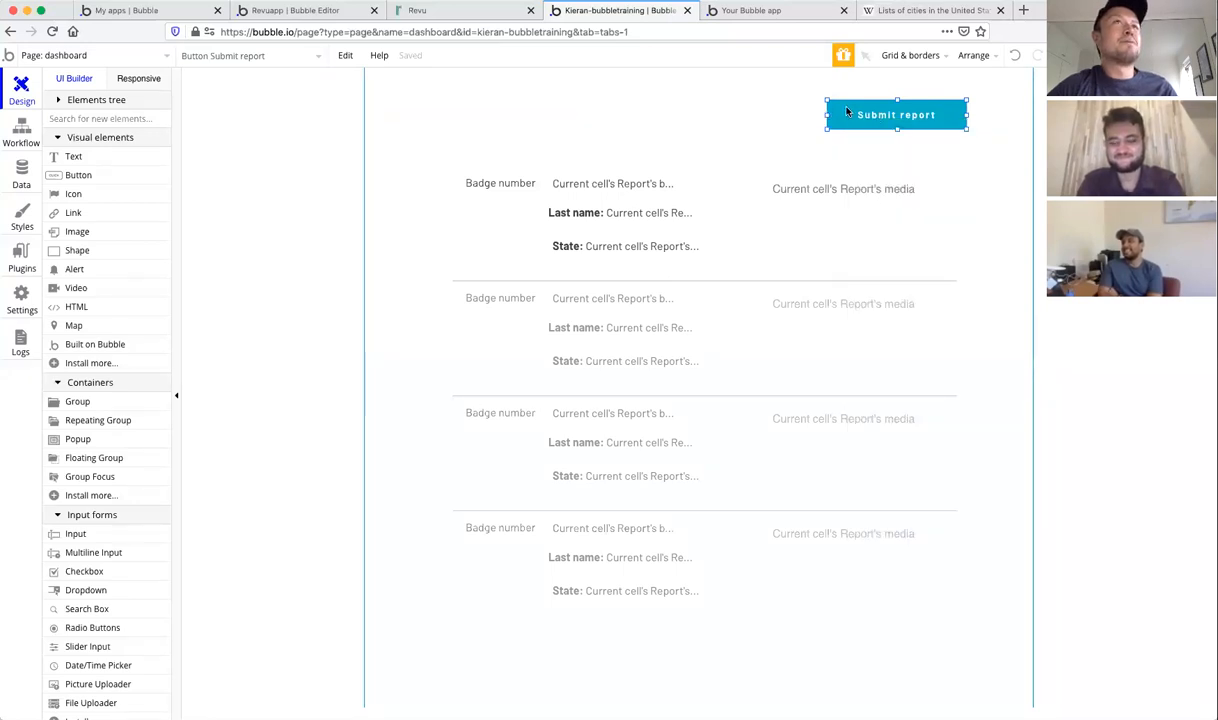
double_click(846, 114)
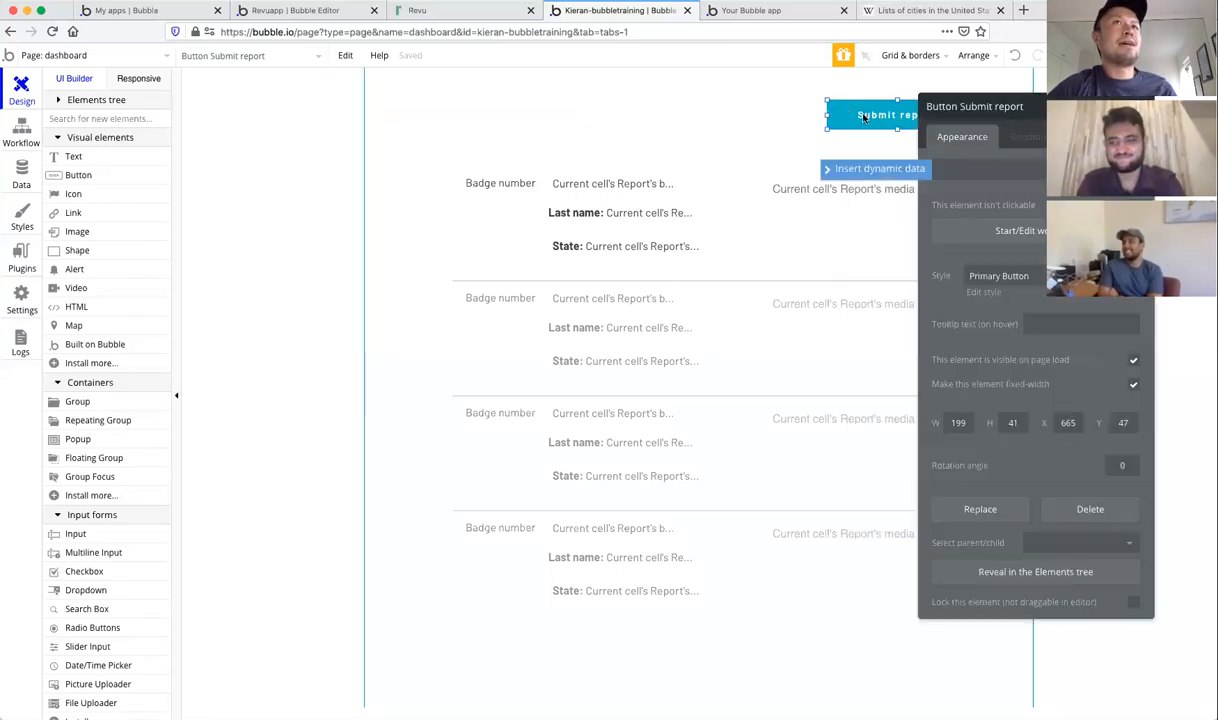
Step: Add a 'Go to page submit' step to the button's click workflow, only when Current User is logged in
left_click(991, 237)
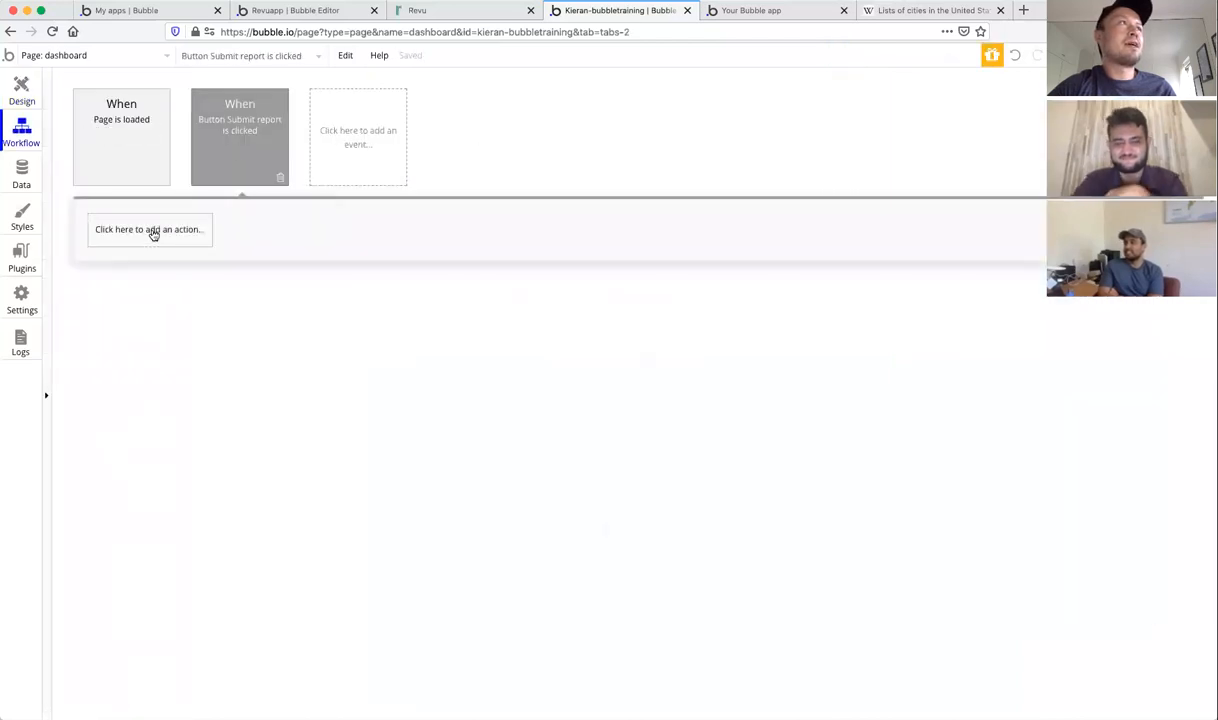
left_click(153, 230)
mouse_move(128, 323)
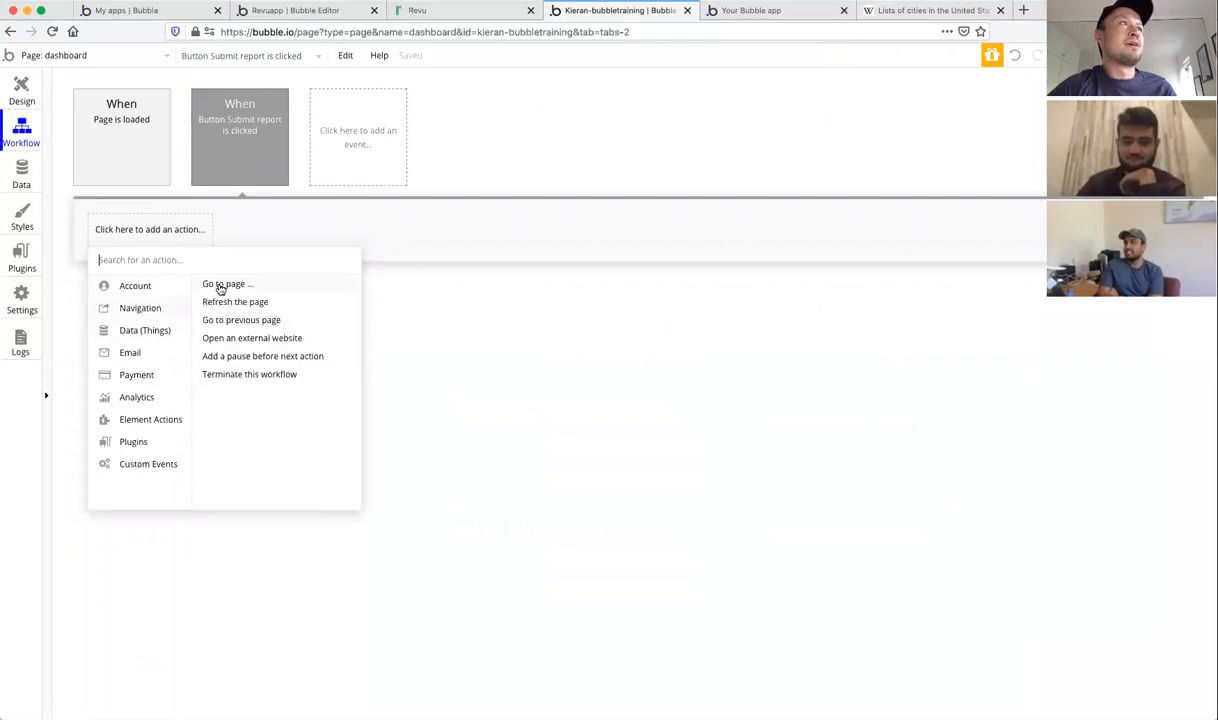
left_click(220, 286)
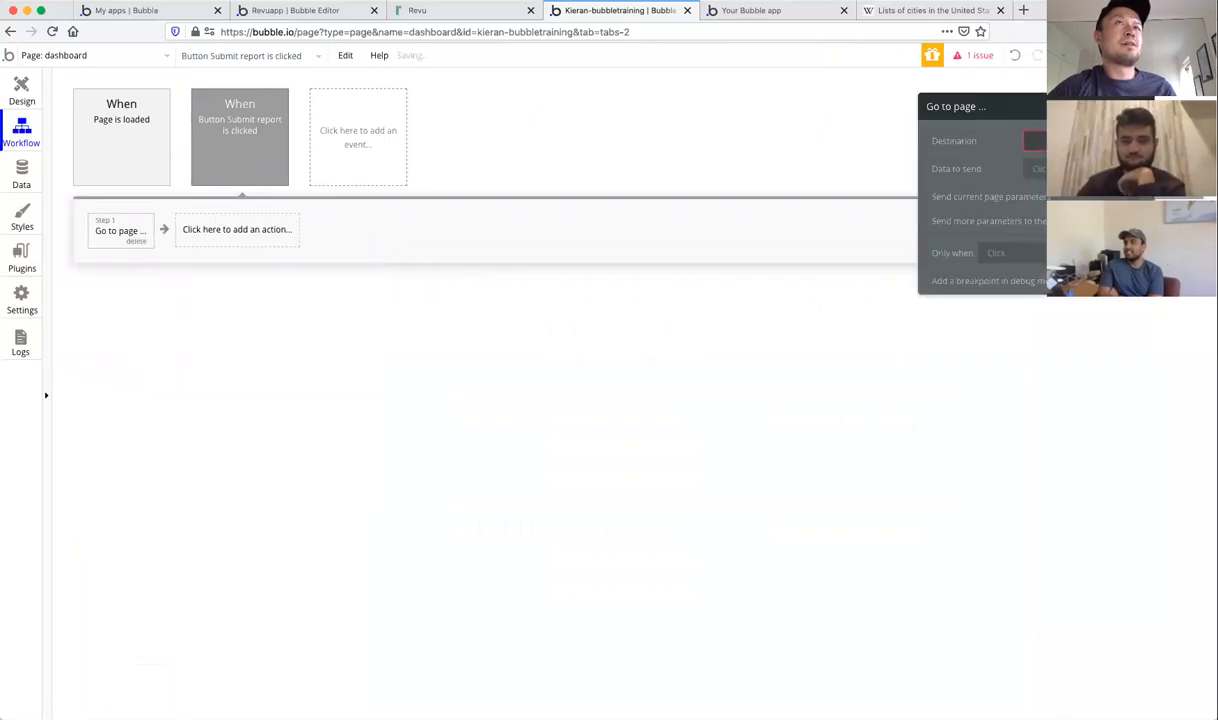
left_click(1034, 141)
left_click(1036, 205)
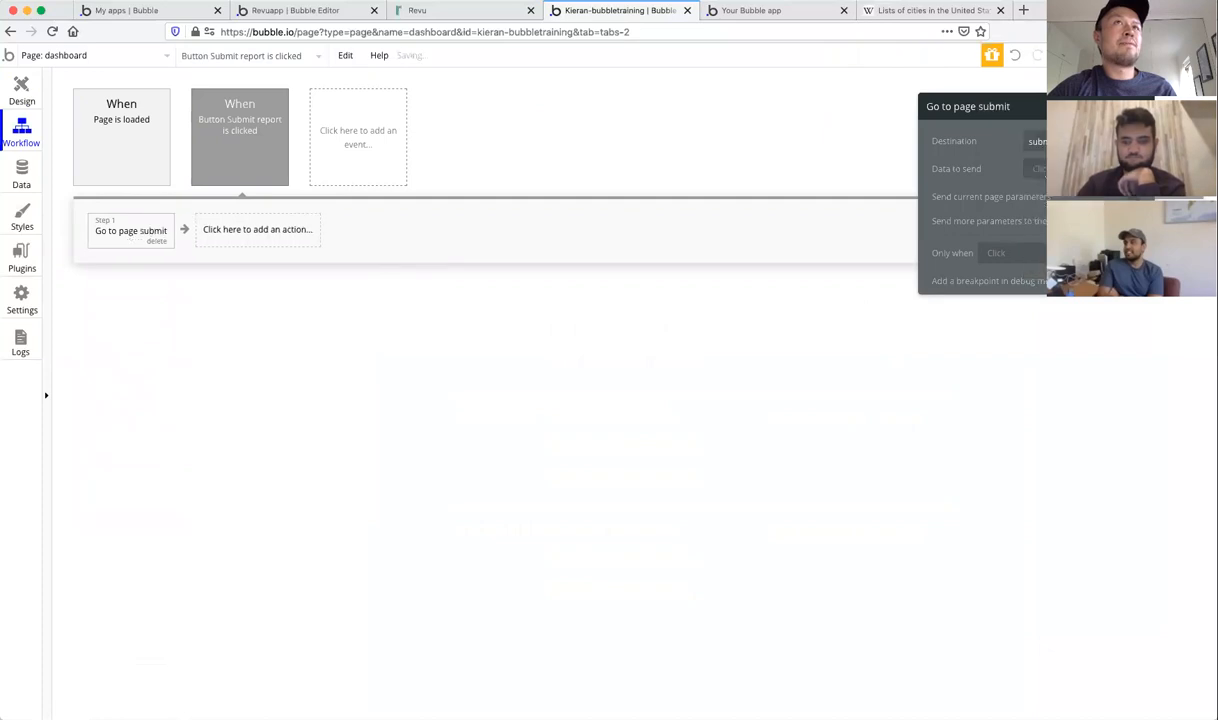
left_click(994, 253)
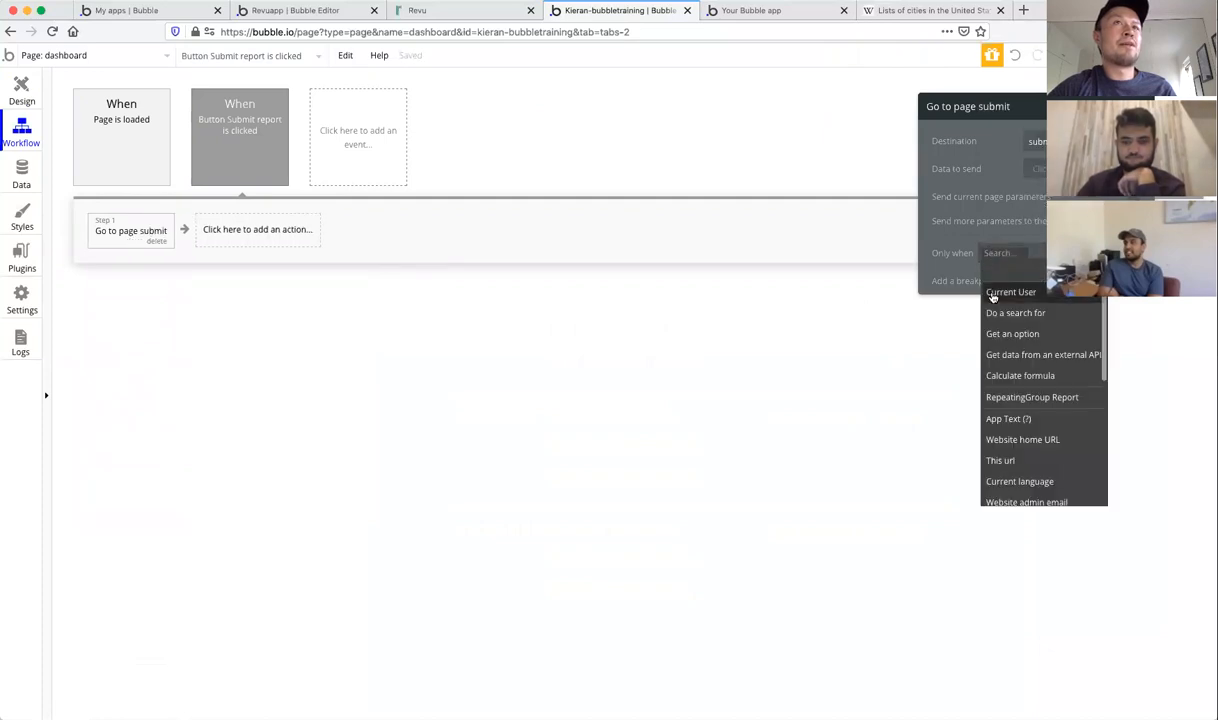
left_click(990, 292)
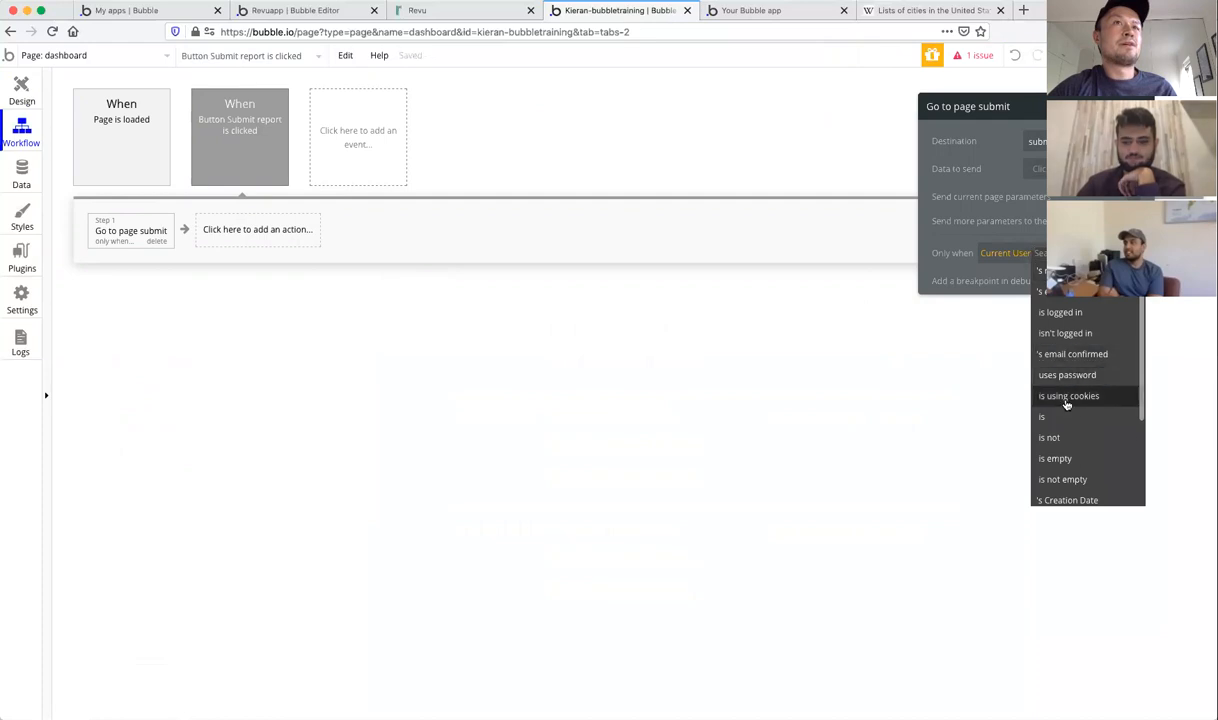
left_click(1073, 310)
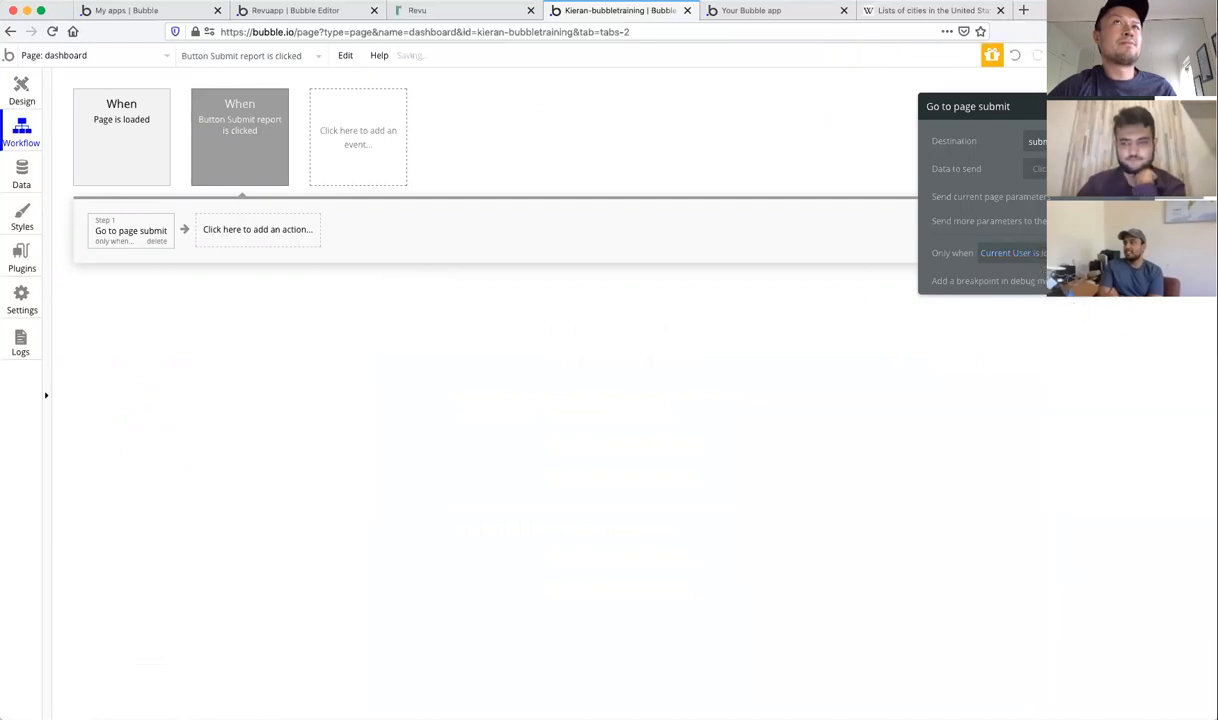
left_click(1158, 106)
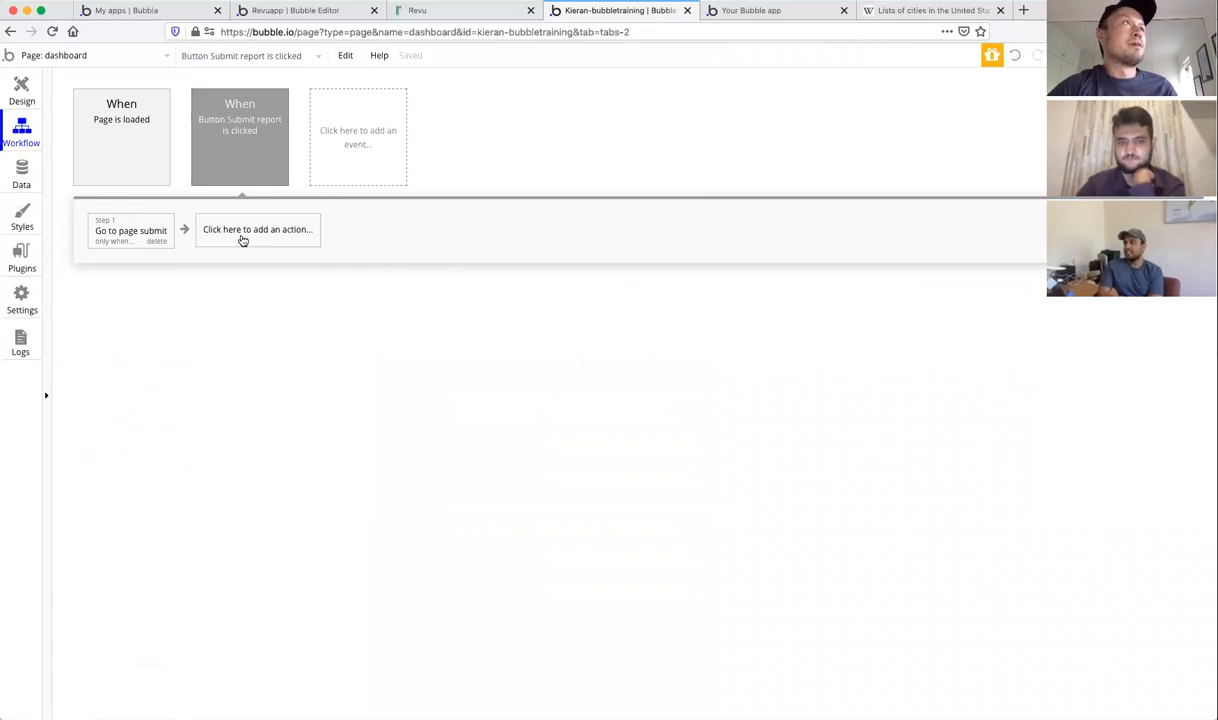
left_click(22, 90)
Step: Place the Signup / Login Popup reusable element on the dashboard page, then return to the workflow
left_click(301, 203)
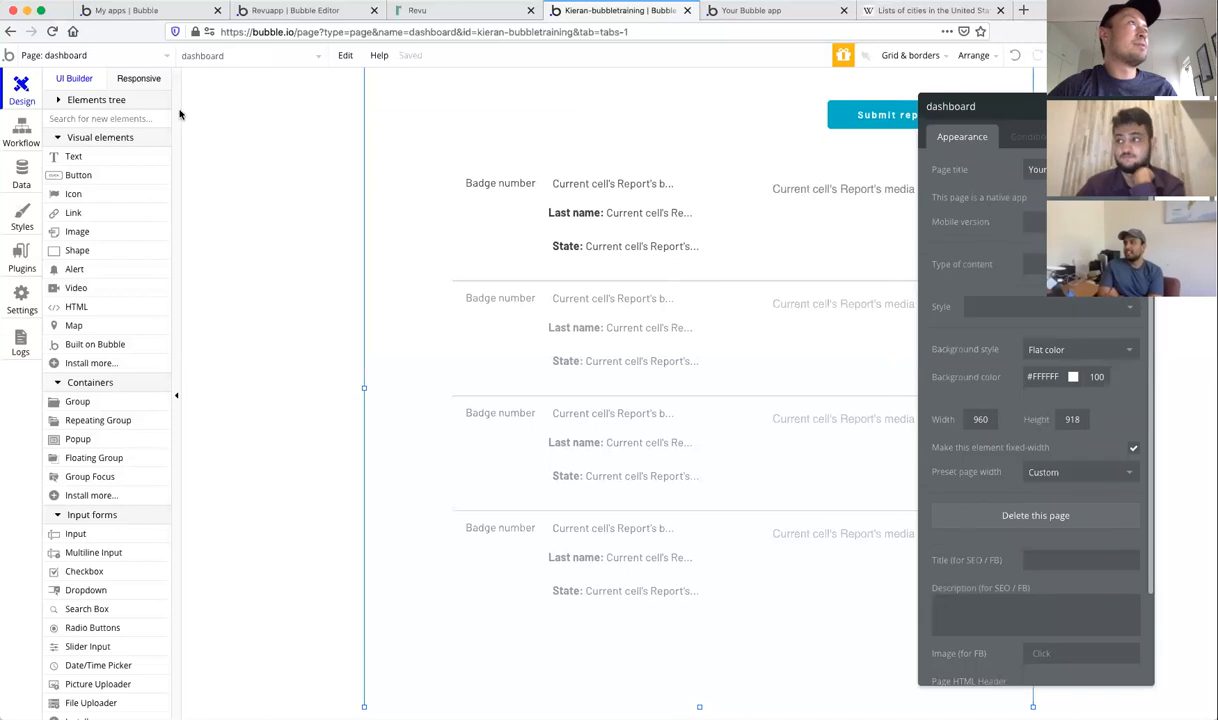
scroll(124, 557, "down", 3)
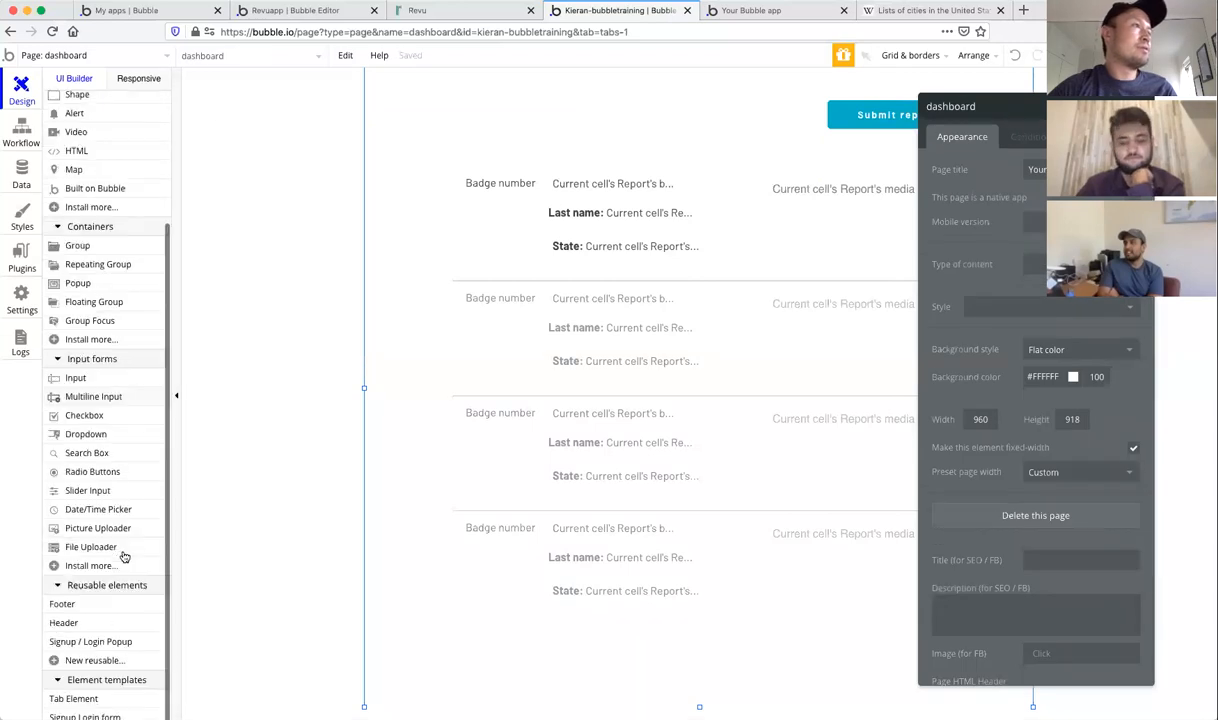
left_click(89, 643)
left_click_drag(551, 74, 843, 481)
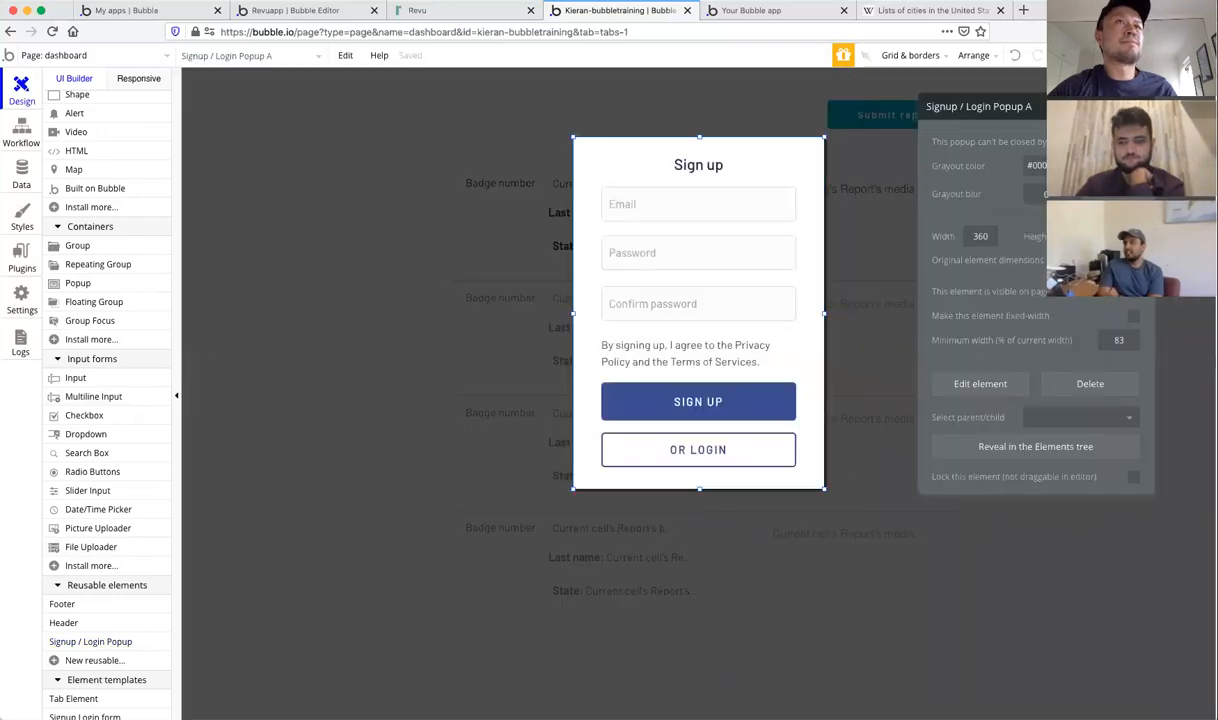
left_click(1142, 106)
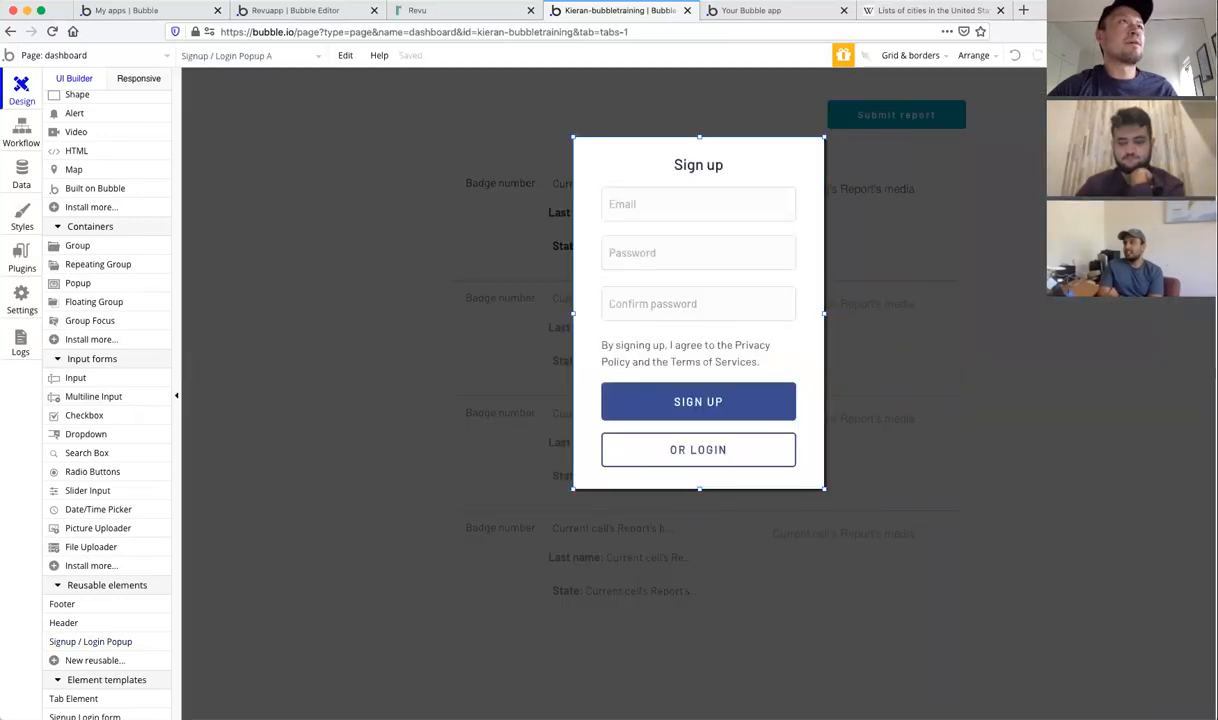
left_click(22, 133)
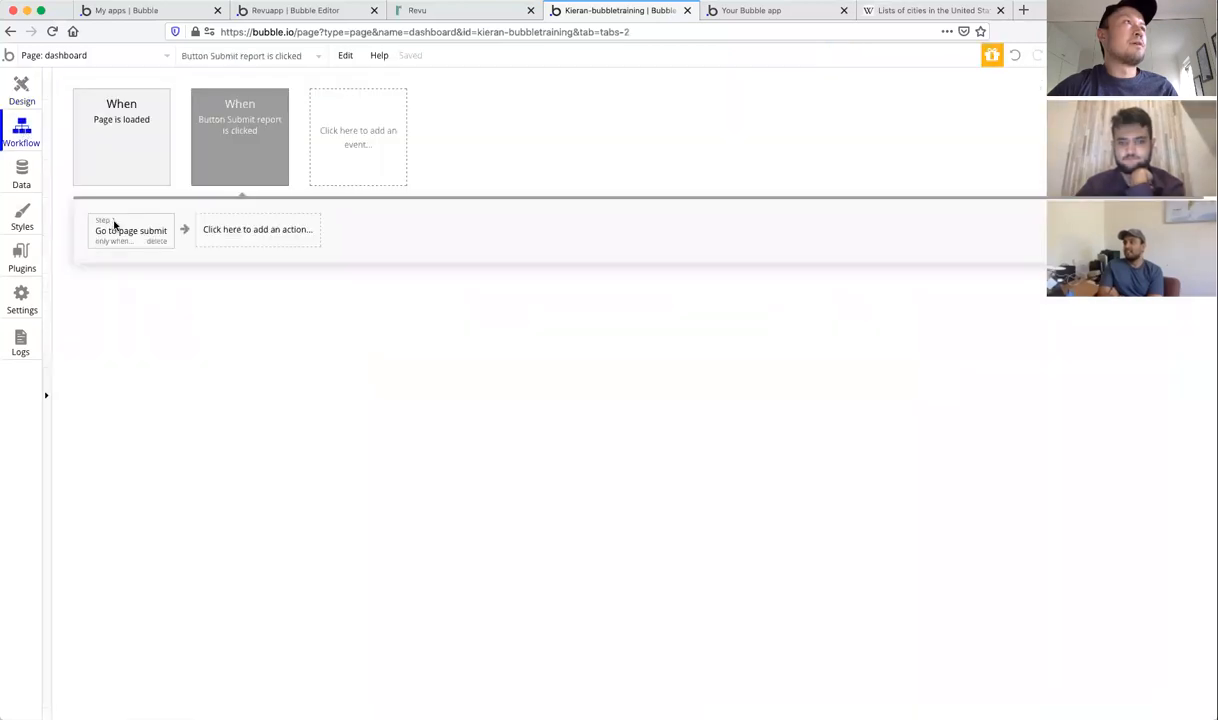
Step: Add a 'Show Signup / Login Popup A' step that runs only when Current User isn't logged in
left_click(240, 230)
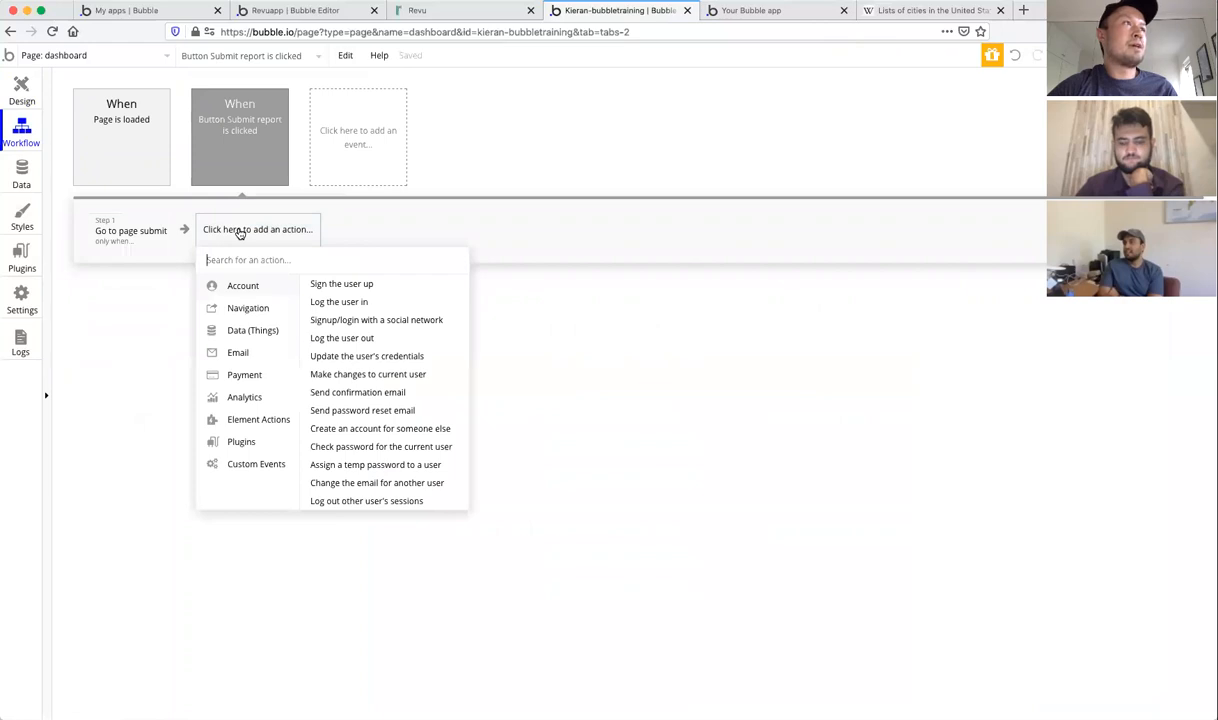
mouse_move(258, 420)
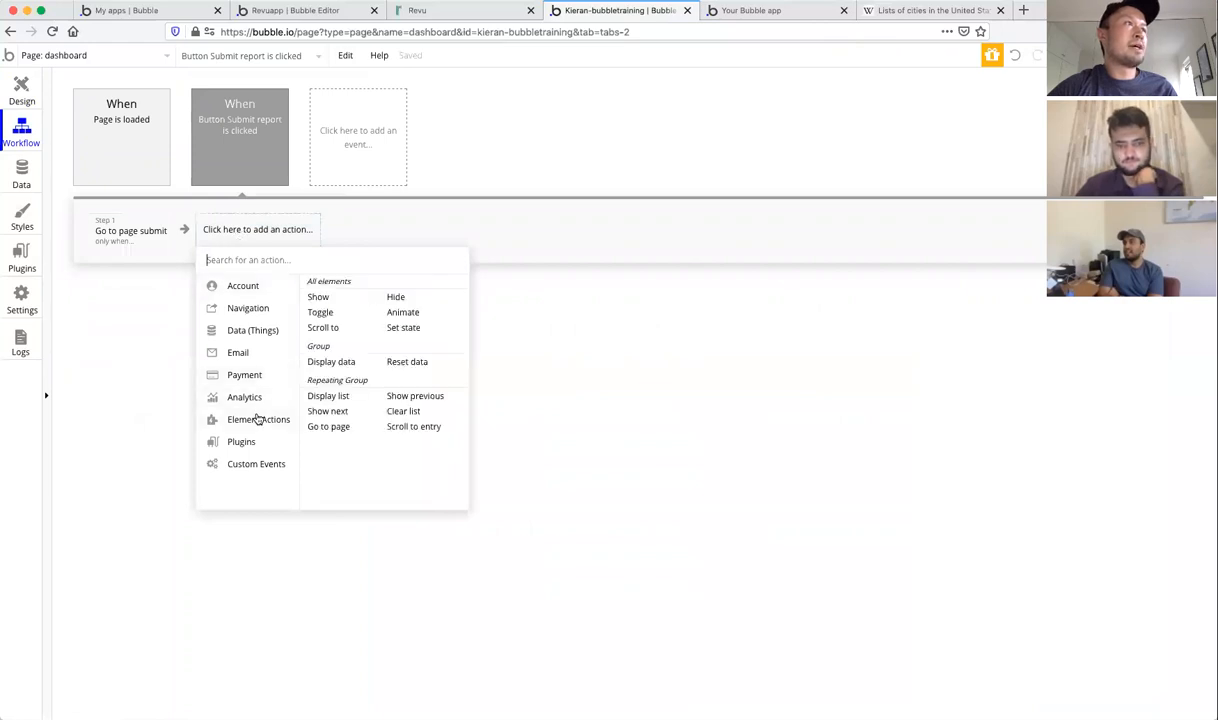
left_click(318, 297)
left_click(1035, 141)
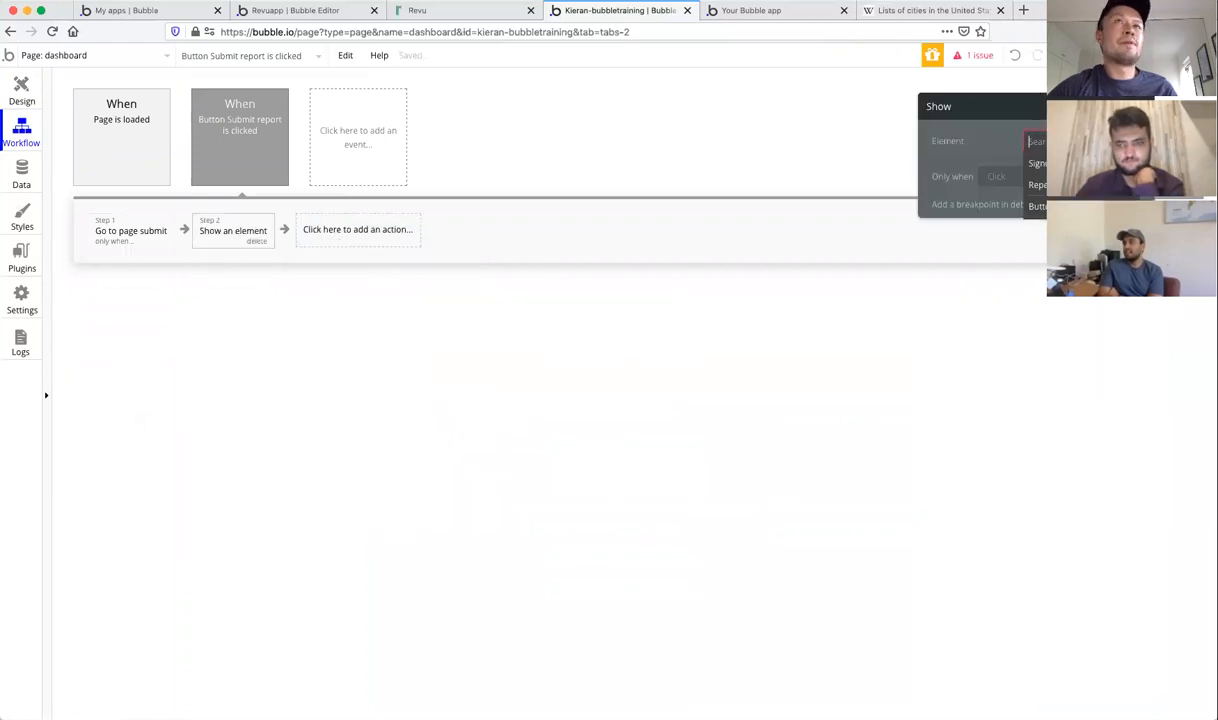
left_click(1038, 163)
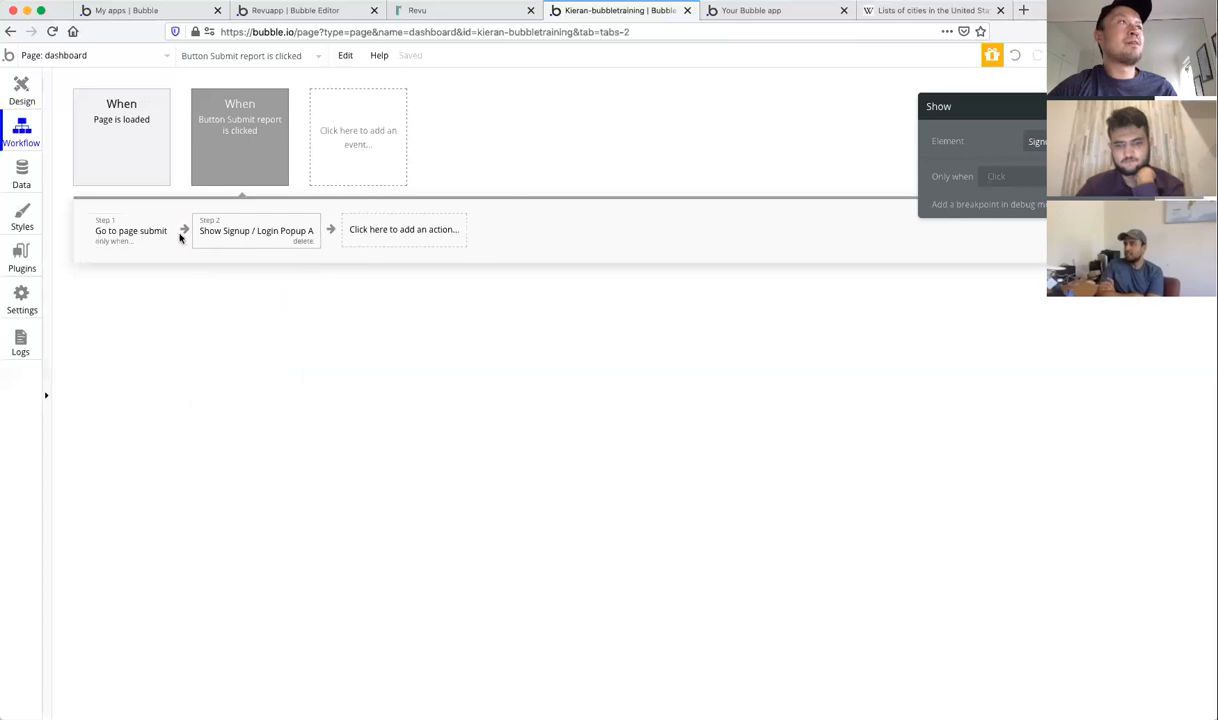
left_click(118, 231)
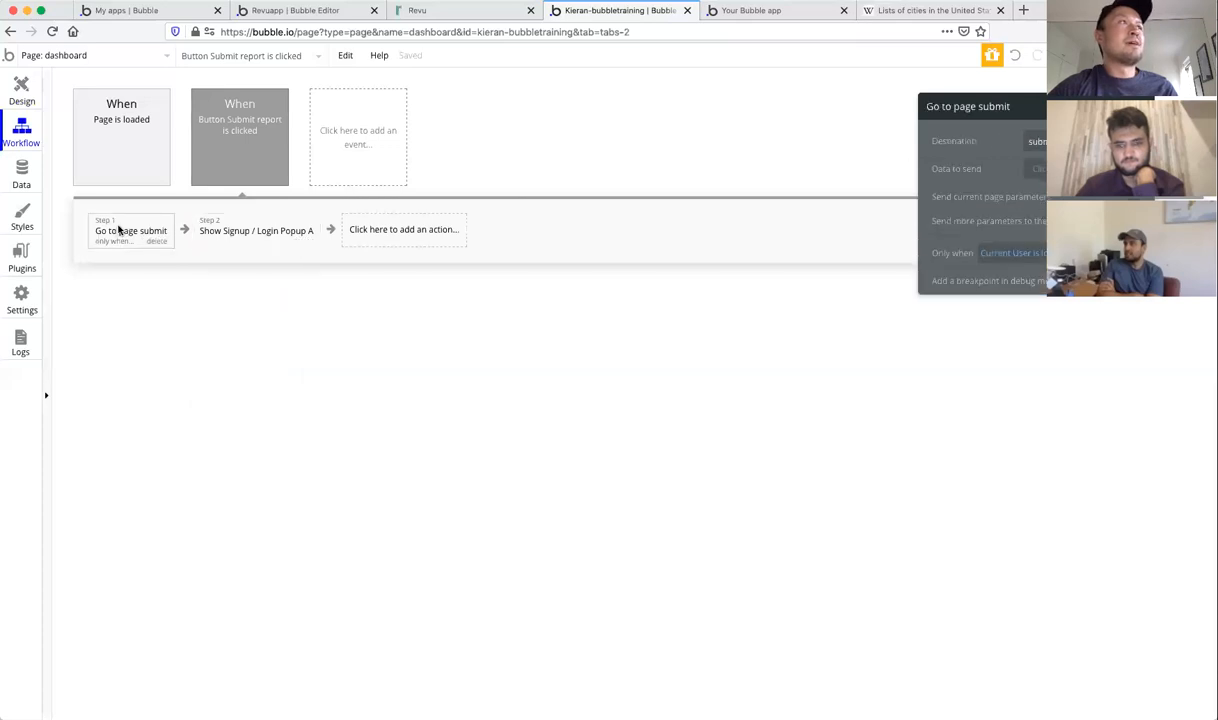
left_click(204, 228)
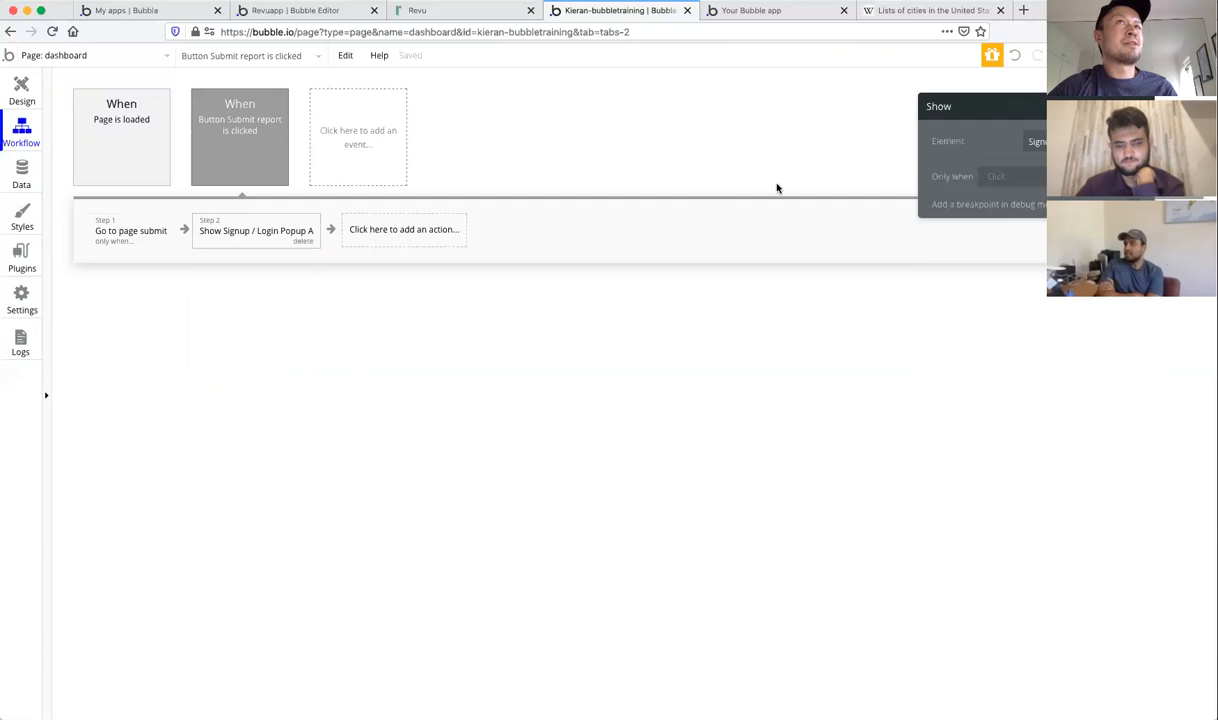
left_click(996, 178)
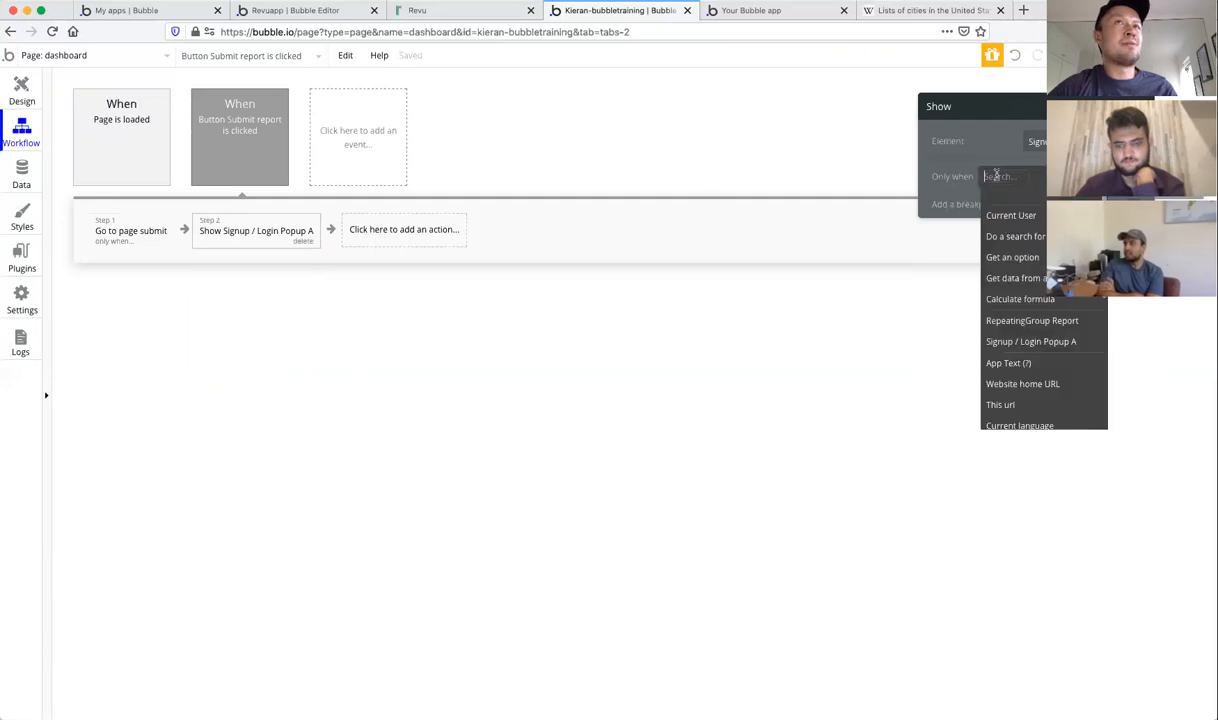
left_click(1000, 212)
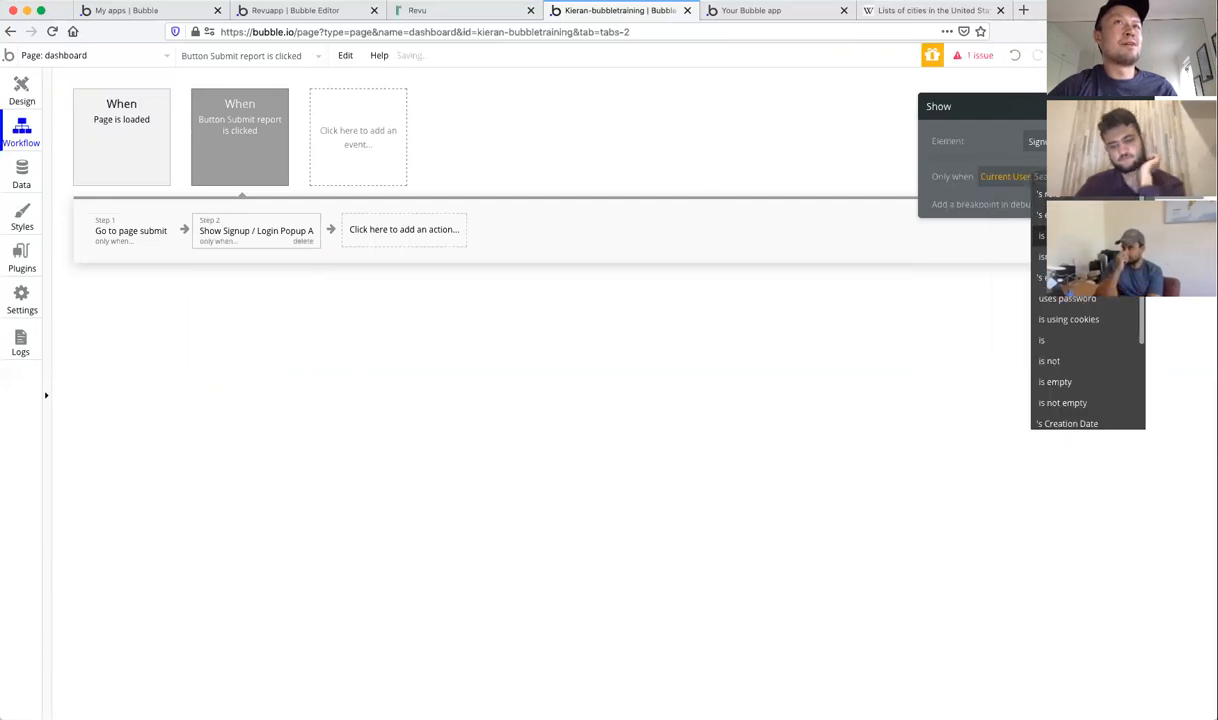
left_click(1056, 257)
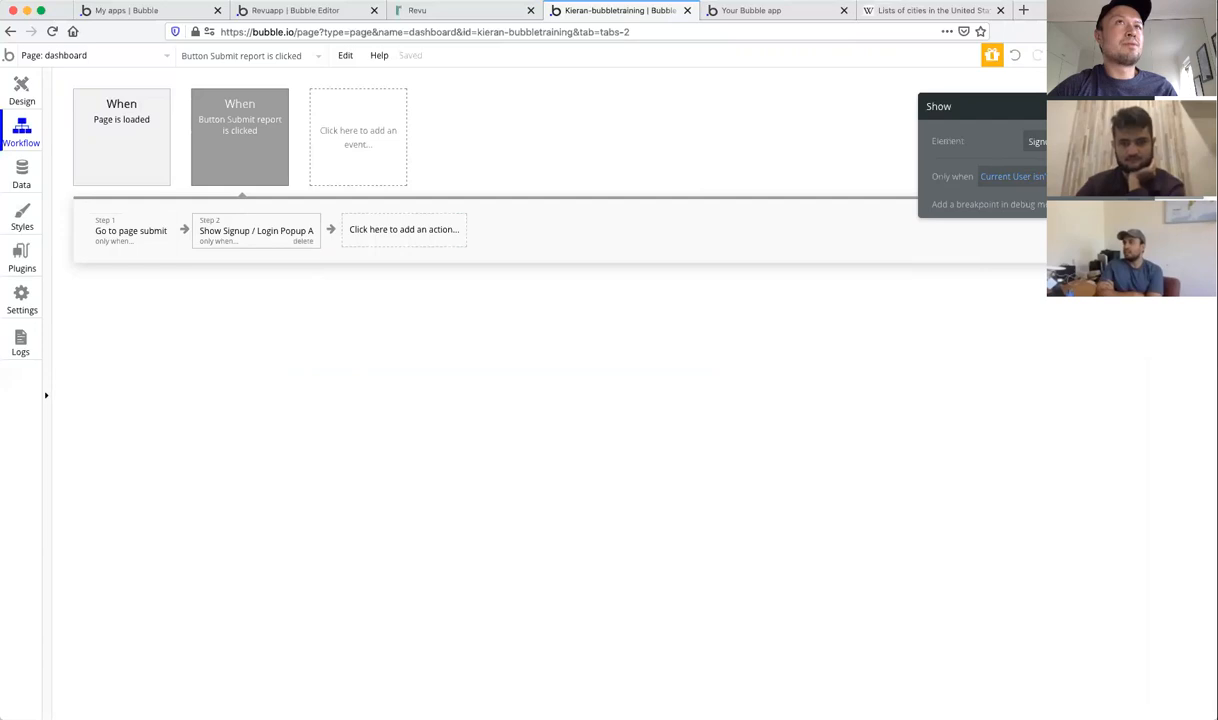
left_click(1070, 106)
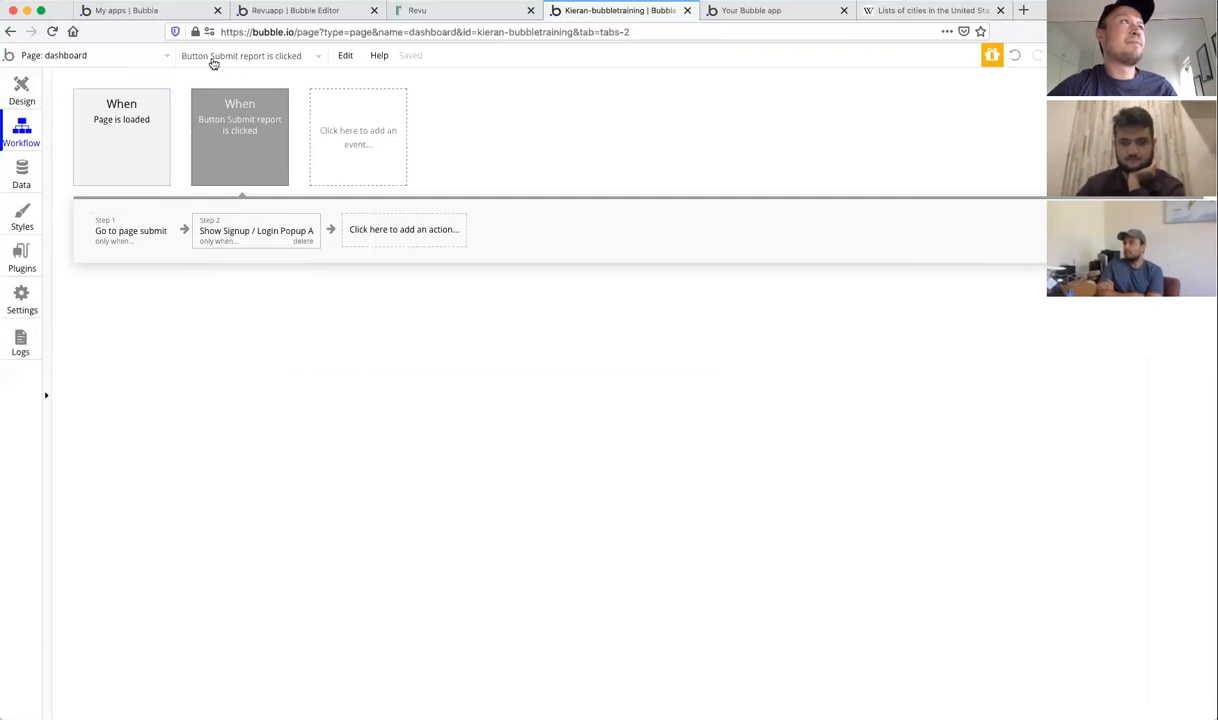
left_click(24, 88)
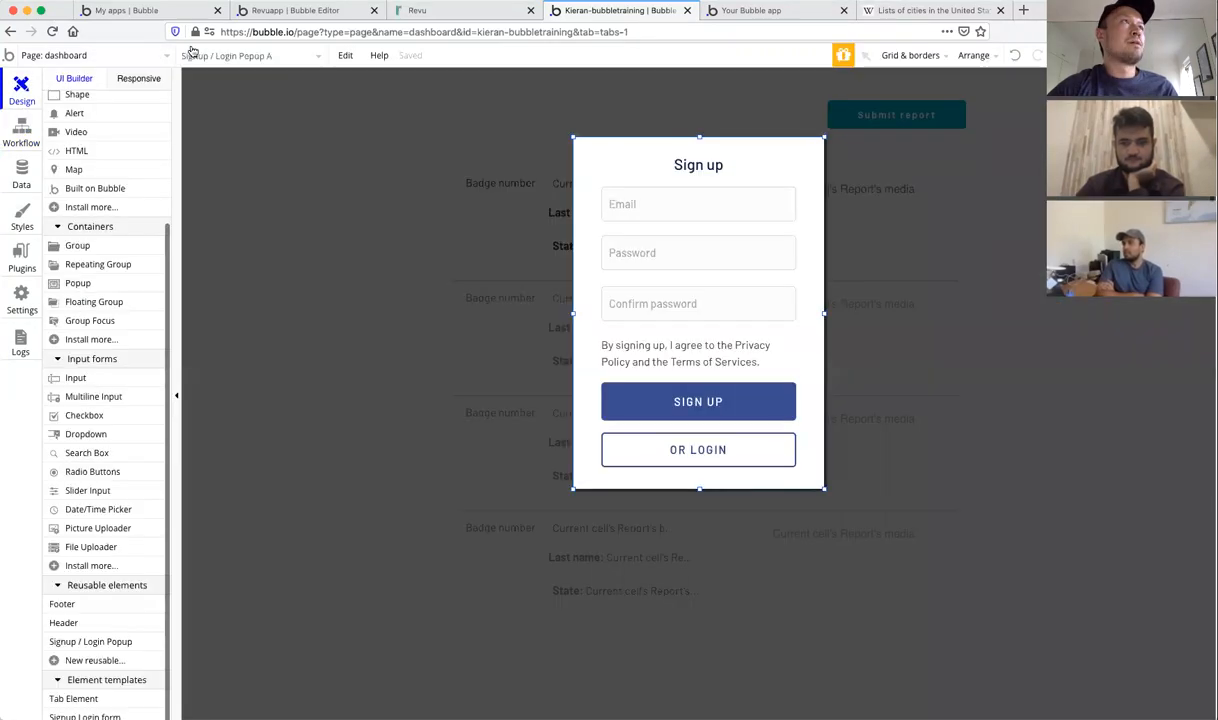
Step: Glance at the live dashboard, then open the Signup / Login Popup element and its SIGN UP button
left_click(752, 11)
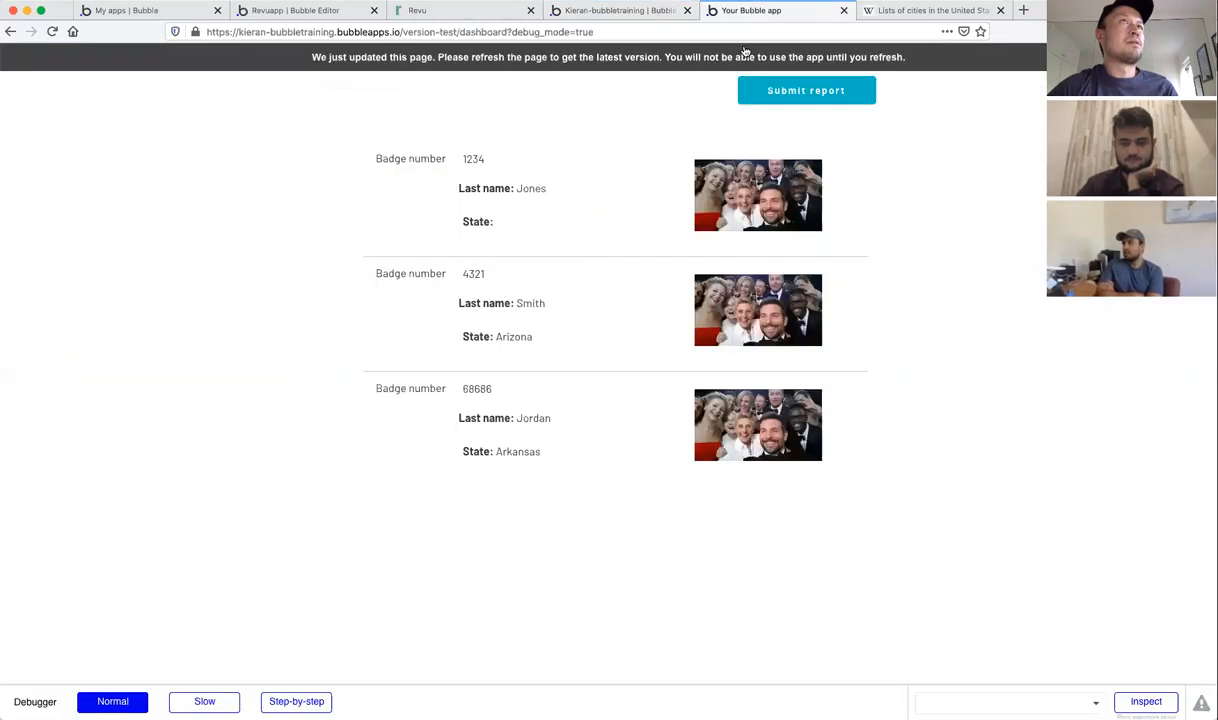
left_click(643, 11)
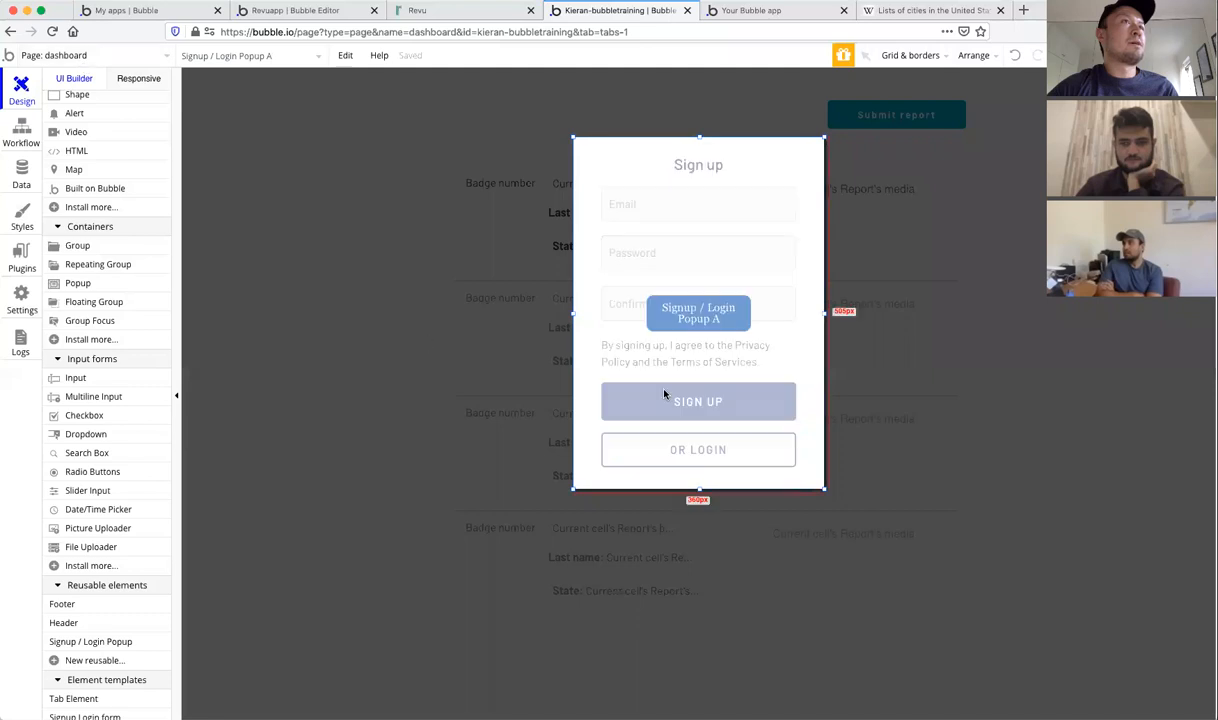
left_click(118, 643)
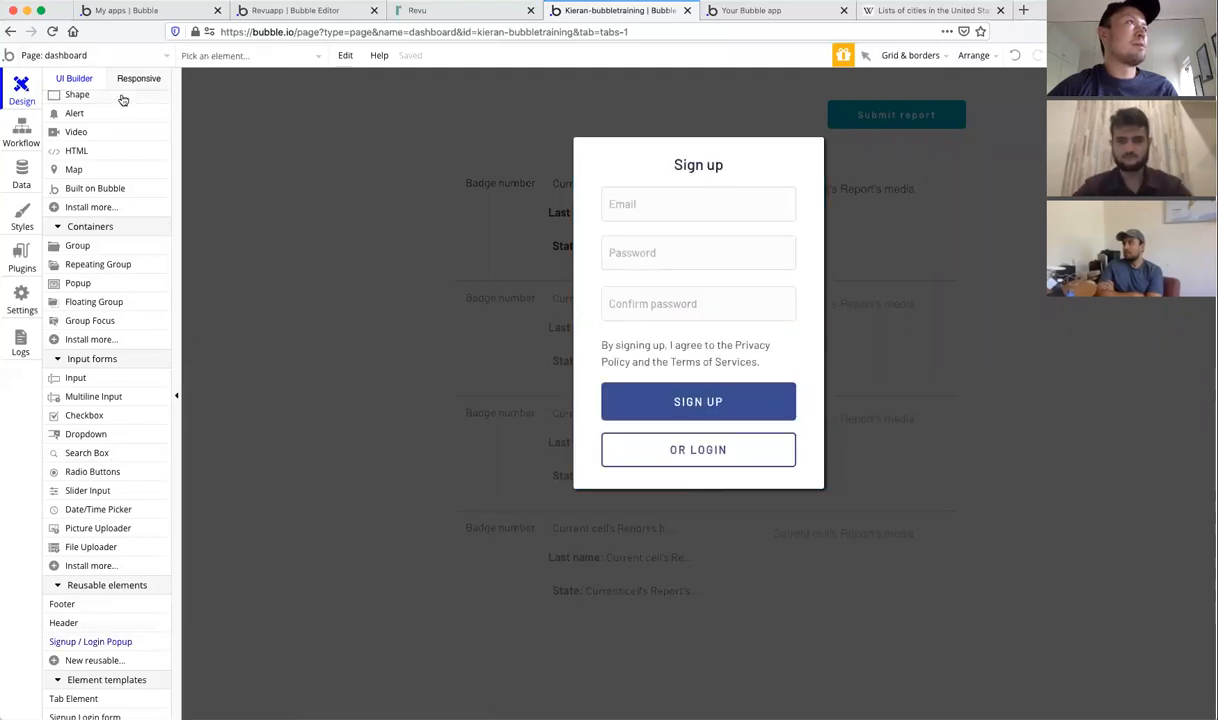
left_click(88, 56)
left_click(90, 211)
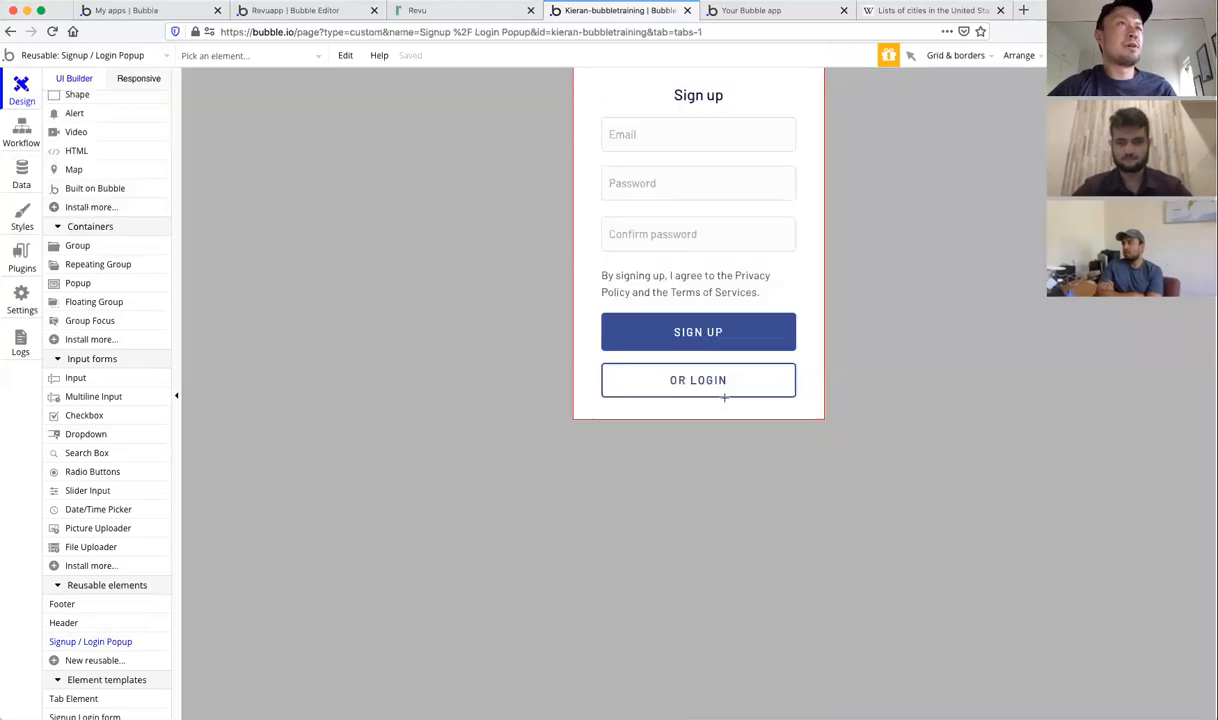
double_click(633, 318)
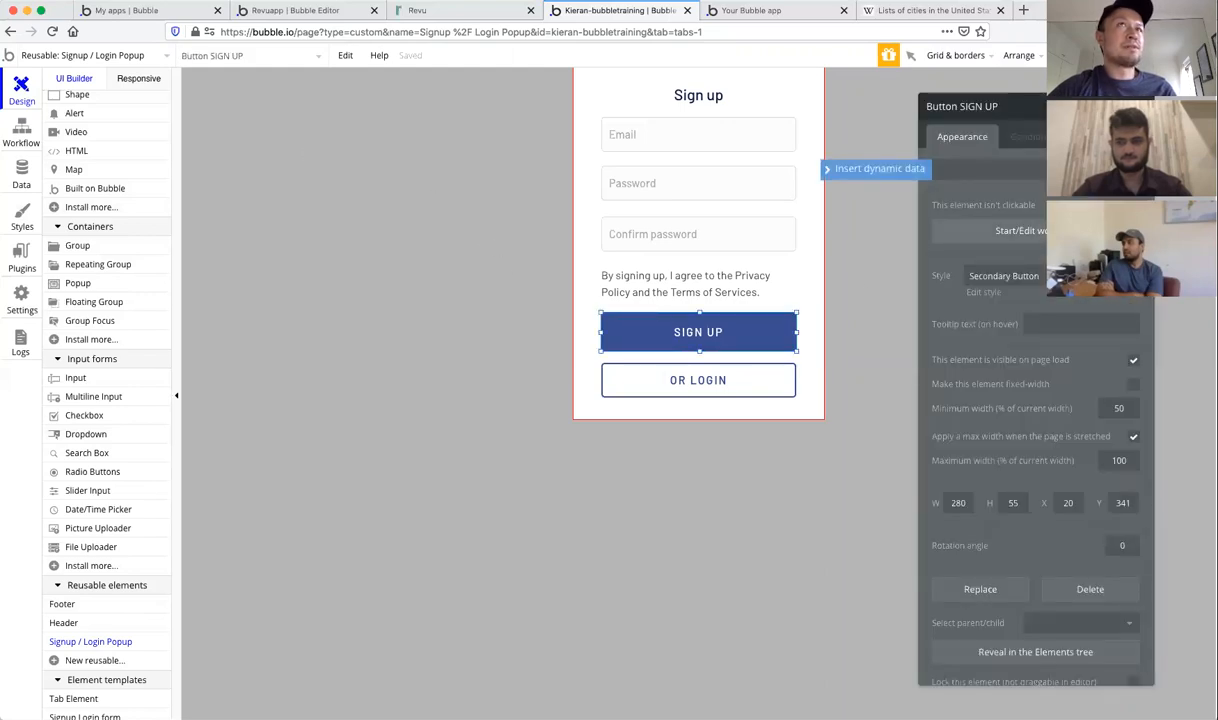
Step: Remove the role = admin field from the SIGN UP workflow's 'Sign the user up' step
left_click(1038, 232)
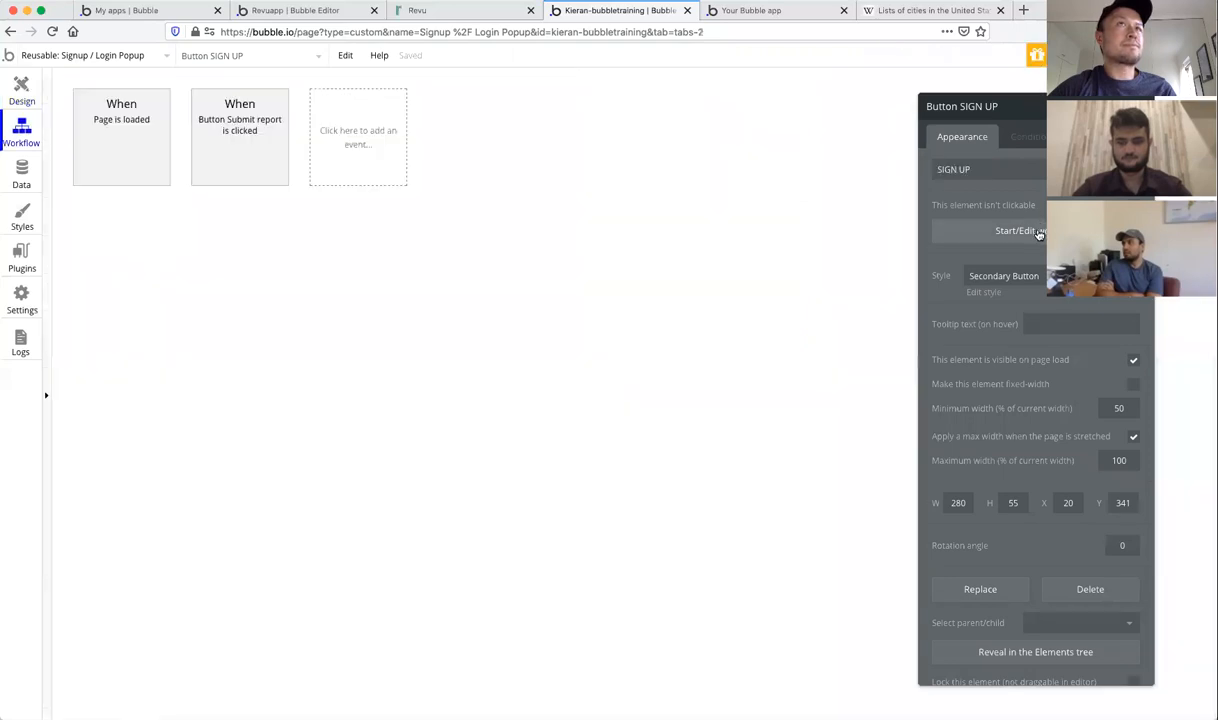
left_click(120, 231)
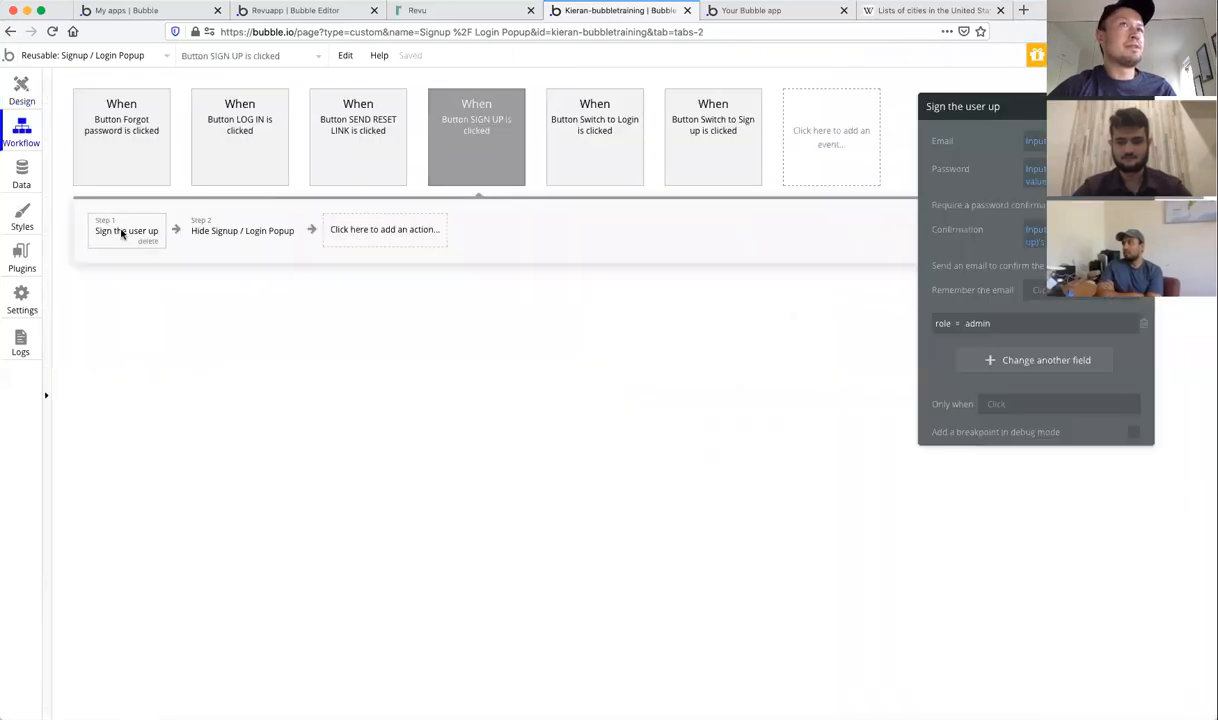
left_click(1145, 326)
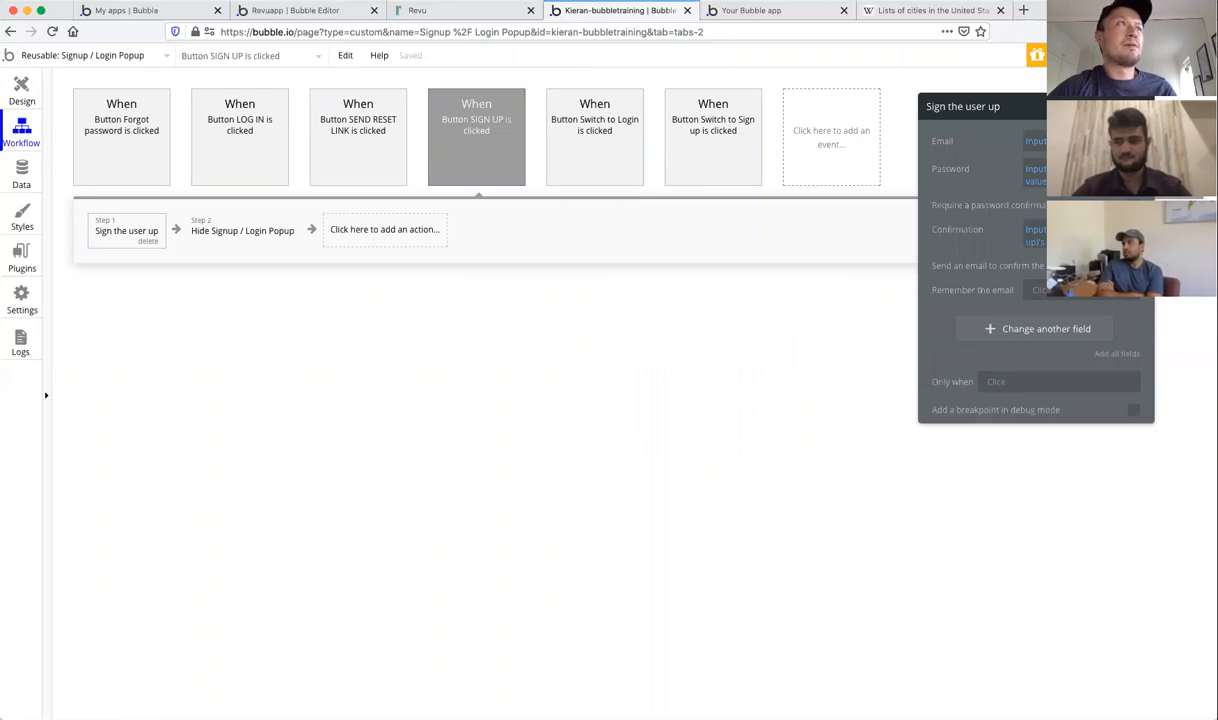
left_click(503, 224)
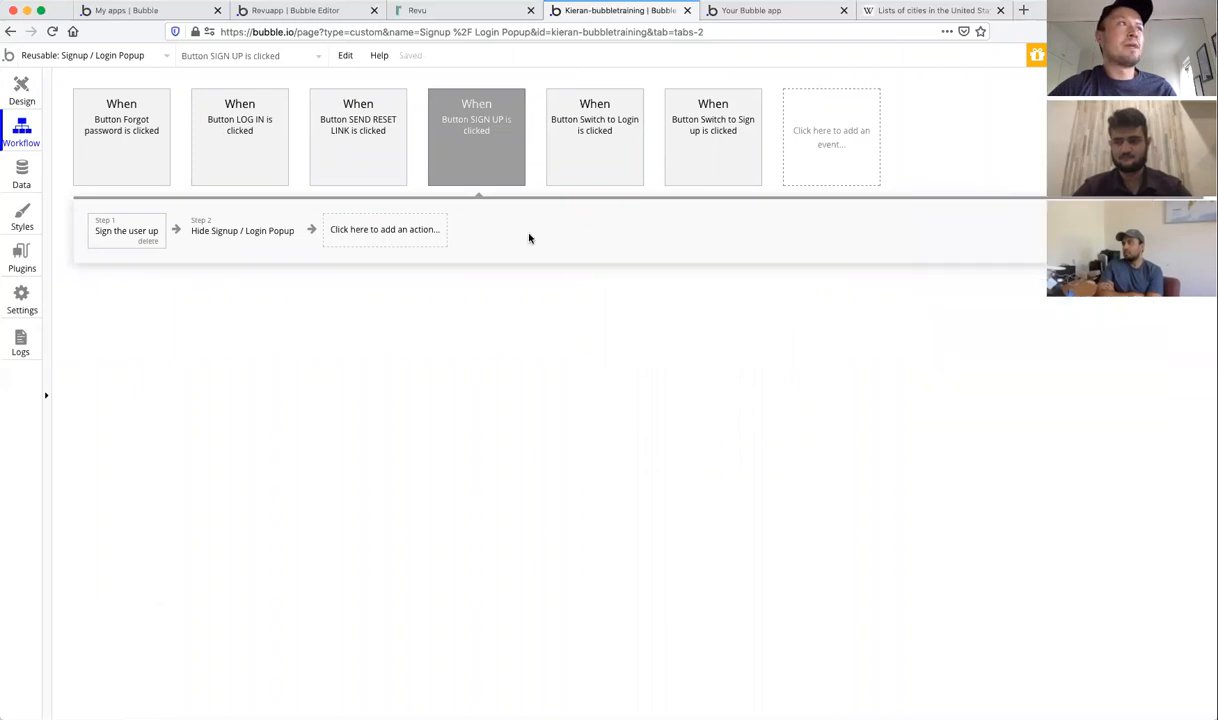
Step: Add step 3, Go to page submit, conditioned on Current page name
left_click(380, 230)
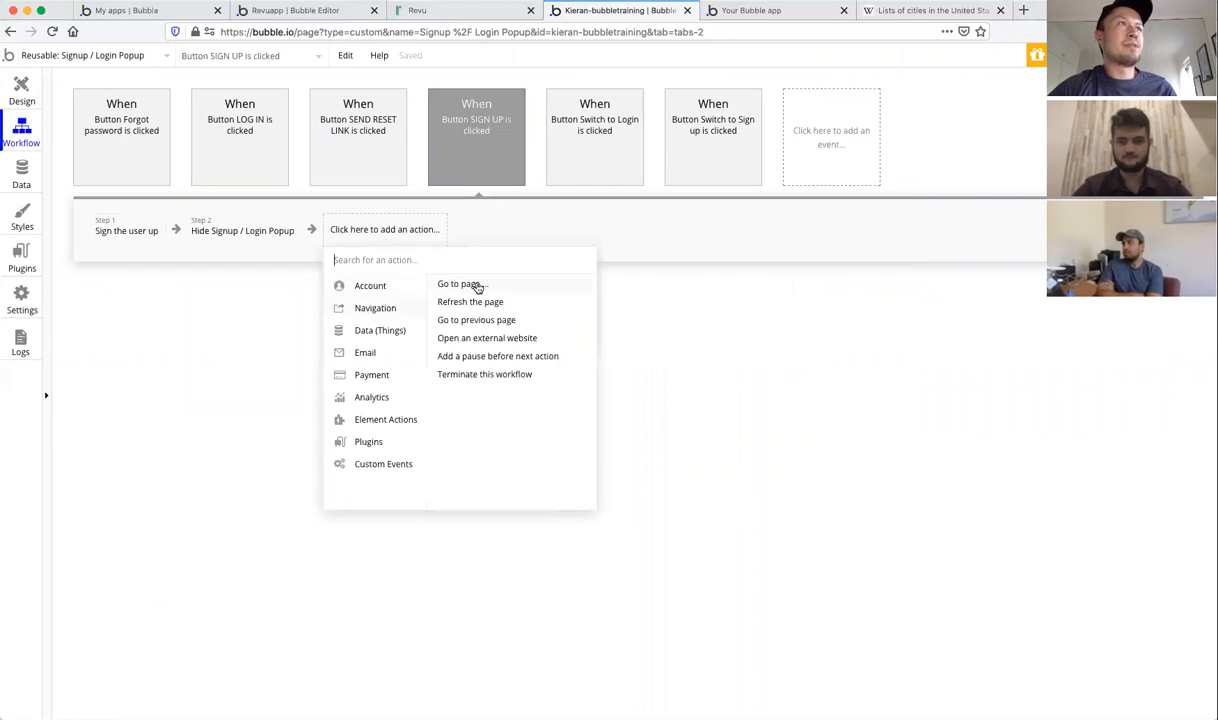
left_click(460, 284)
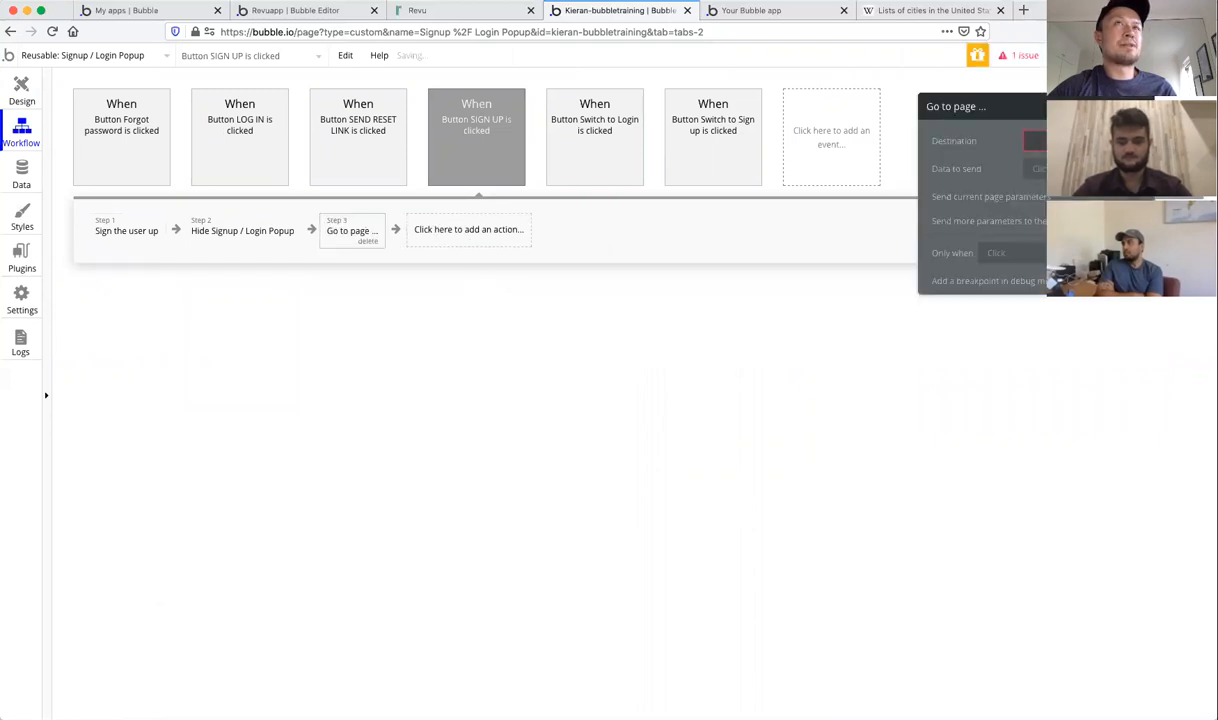
left_click(1035, 141)
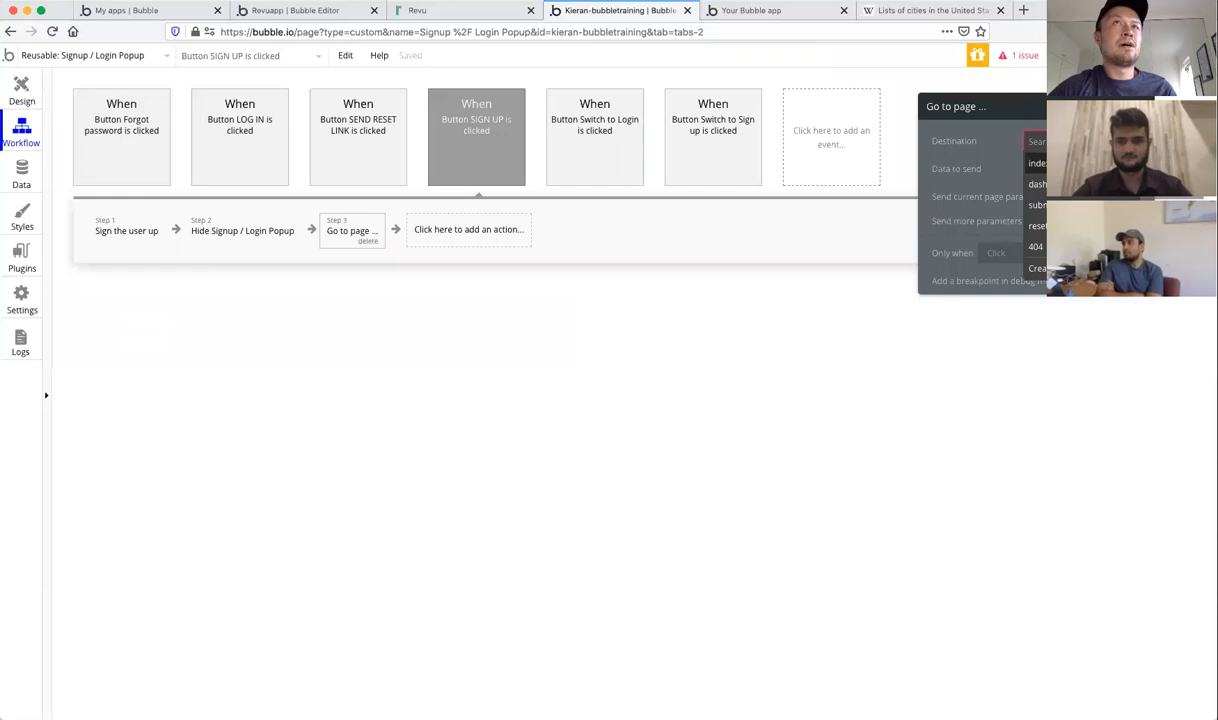
left_click(1036, 205)
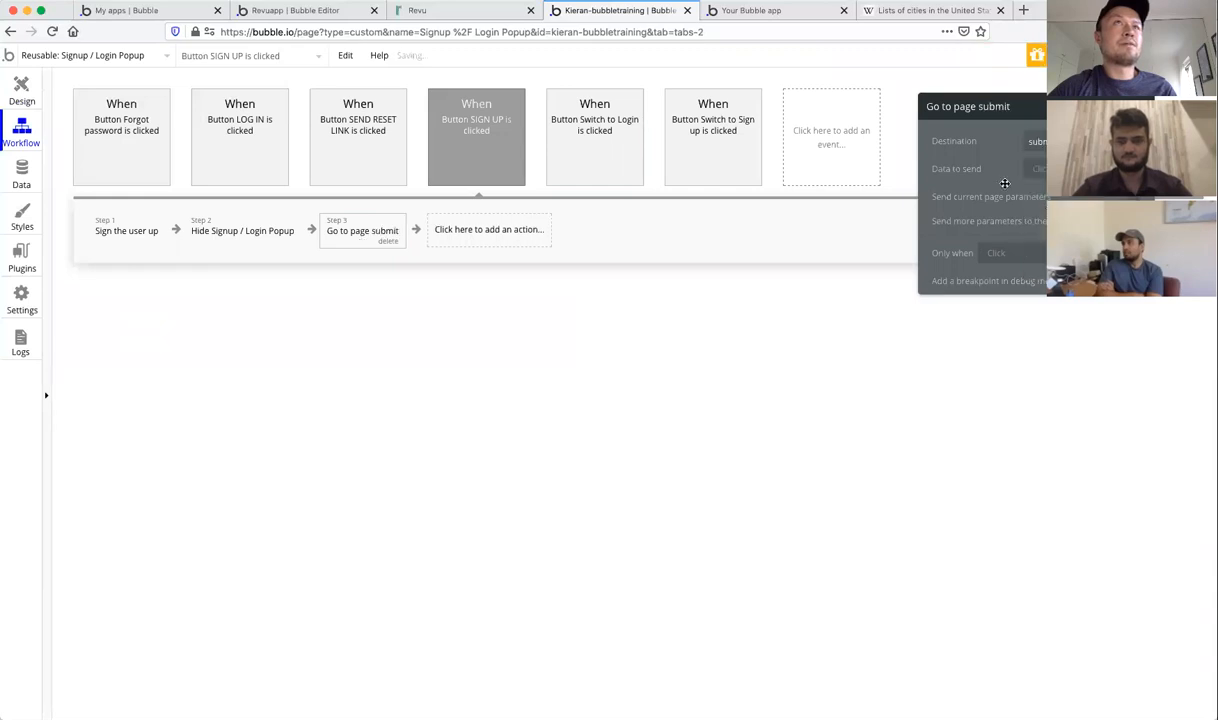
left_click(996, 253)
type("curr")
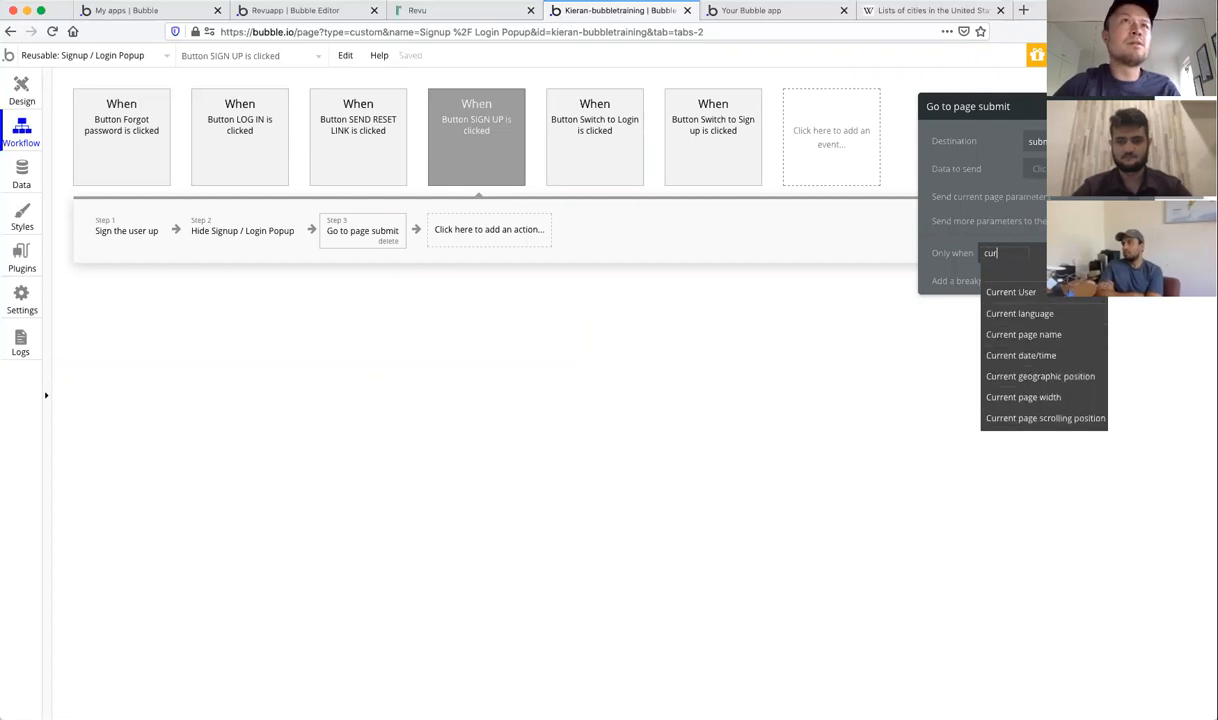
left_click(1015, 335)
left_click(1072, 271)
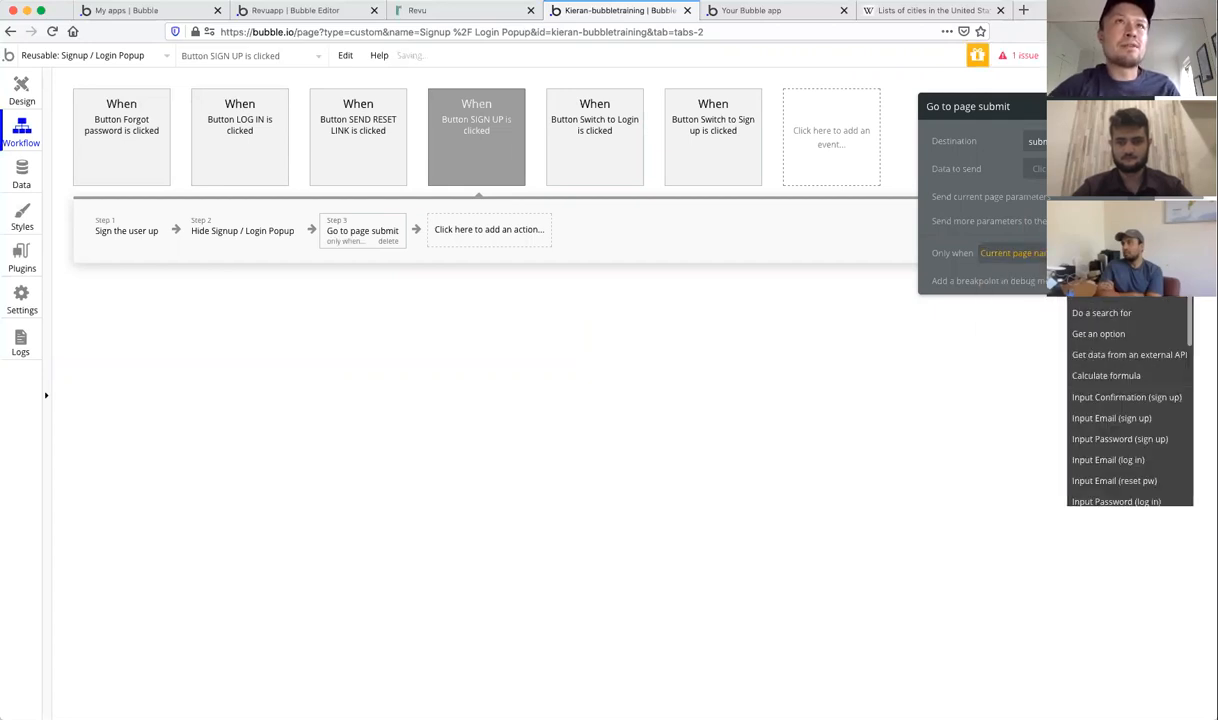
scroll(1109, 332, "down", 5)
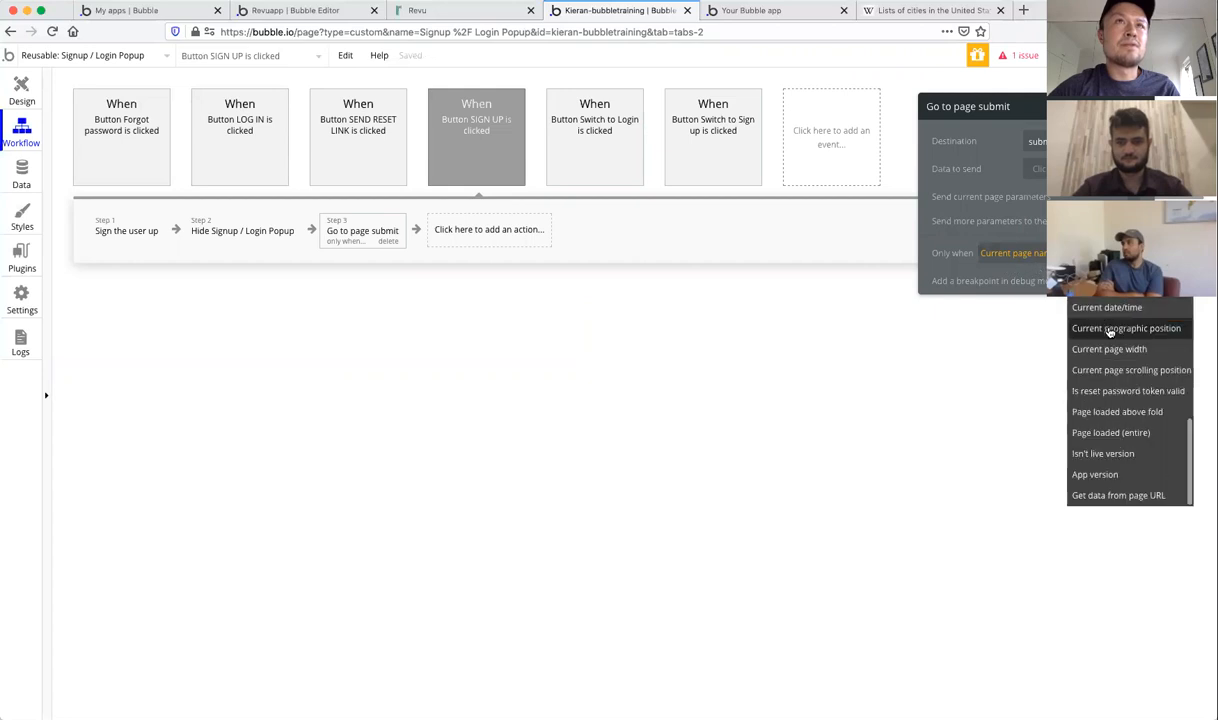
scroll(1109, 332, "up", 5)
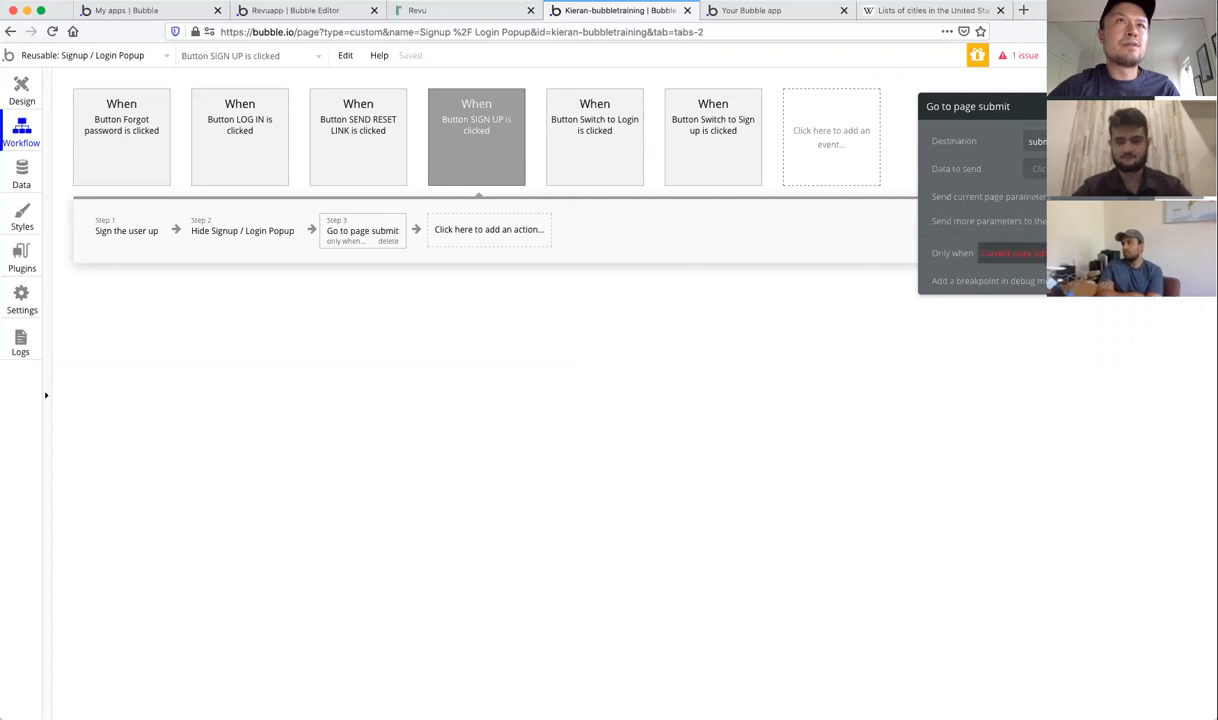
type("page")
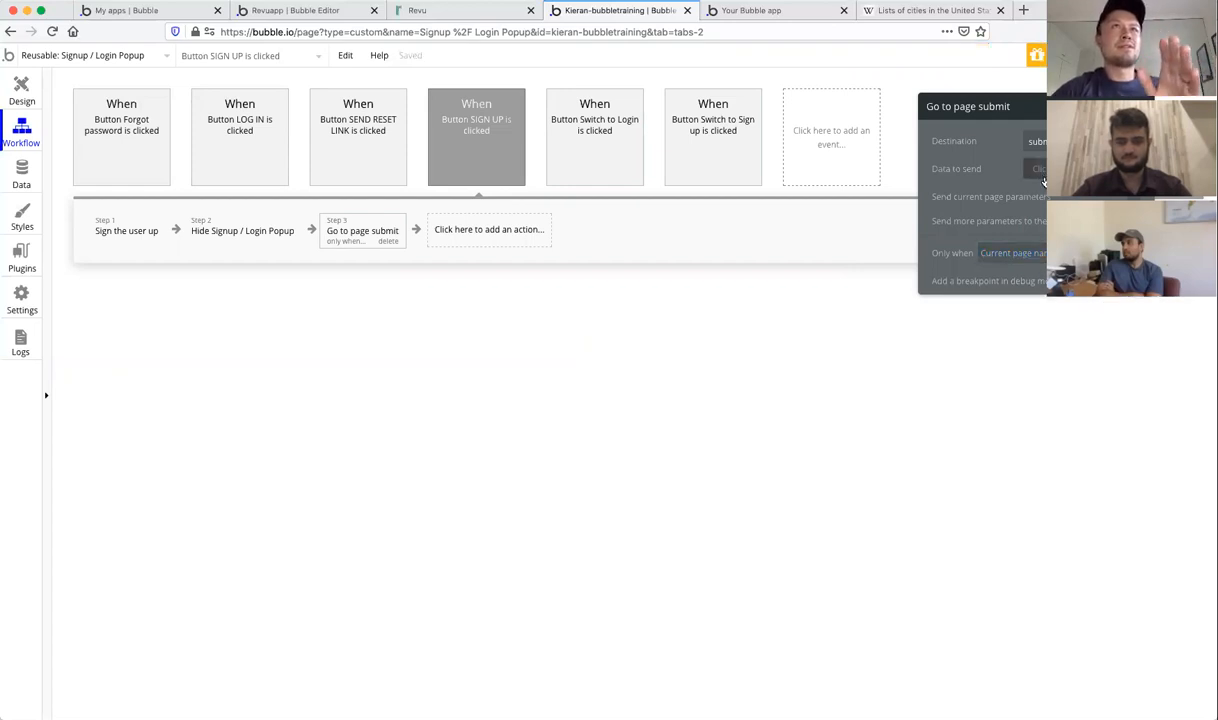
left_click(1143, 106)
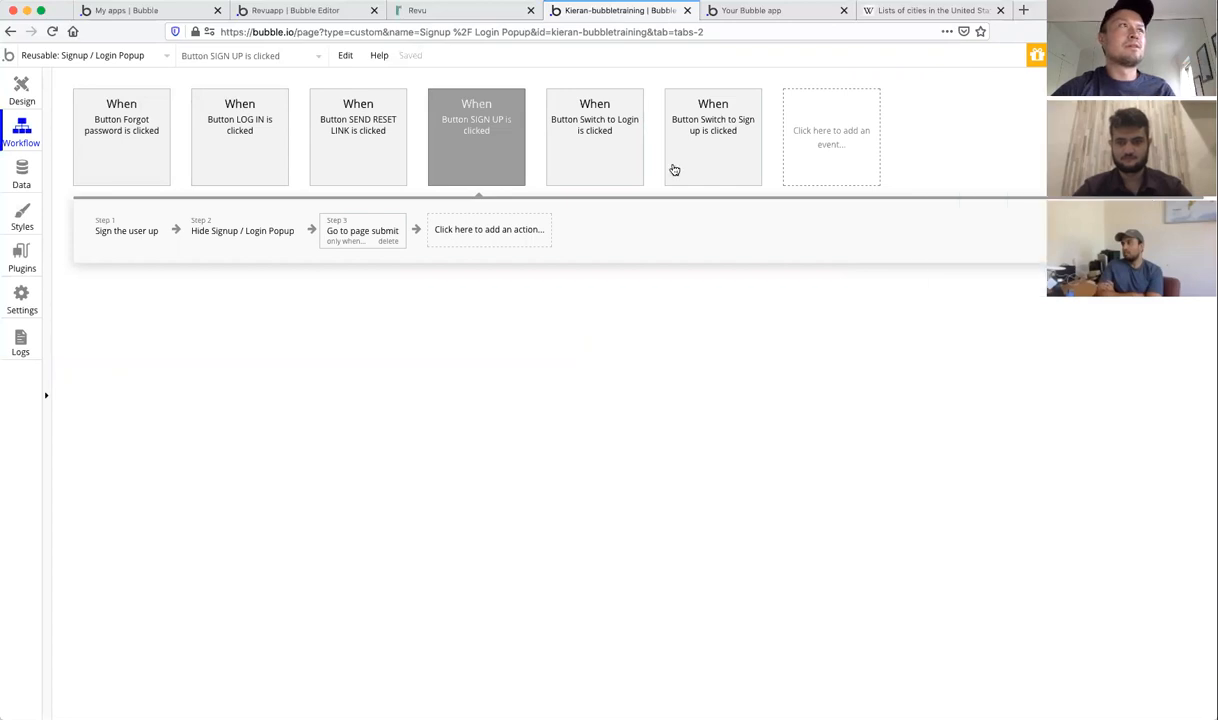
Step: Copy the step 3 redirect and paste it as a new step 4
right_click(358, 233)
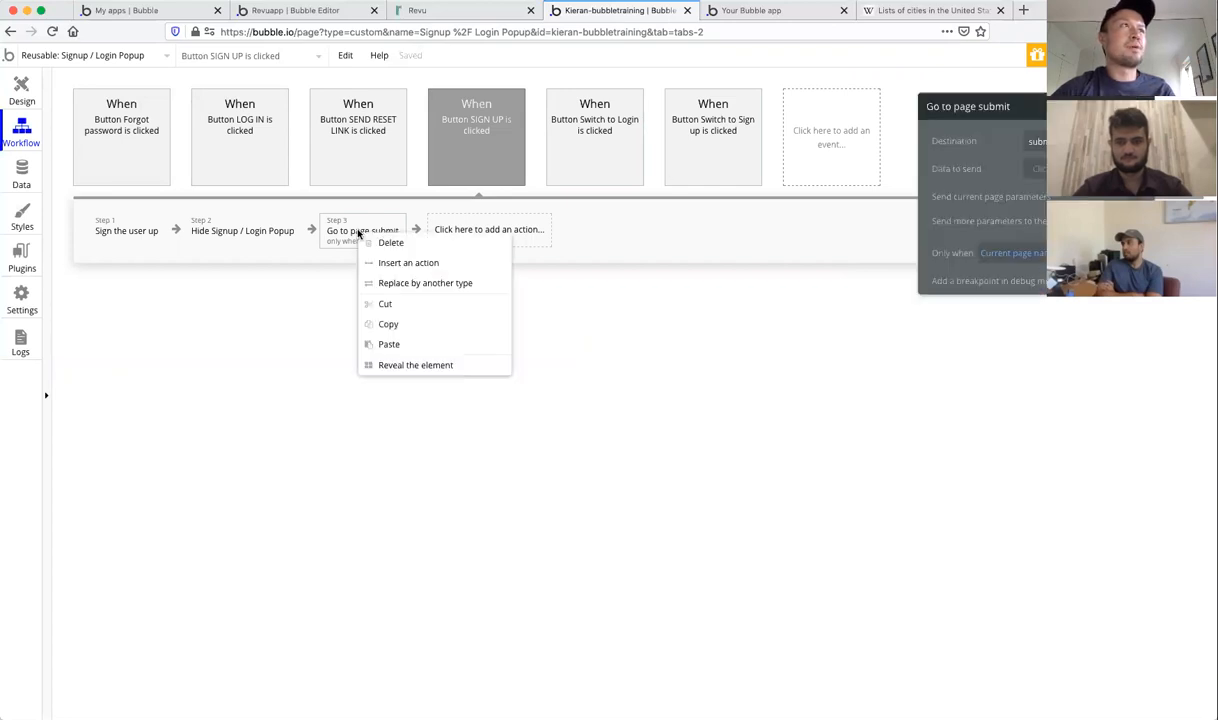
left_click(391, 323)
right_click(470, 229)
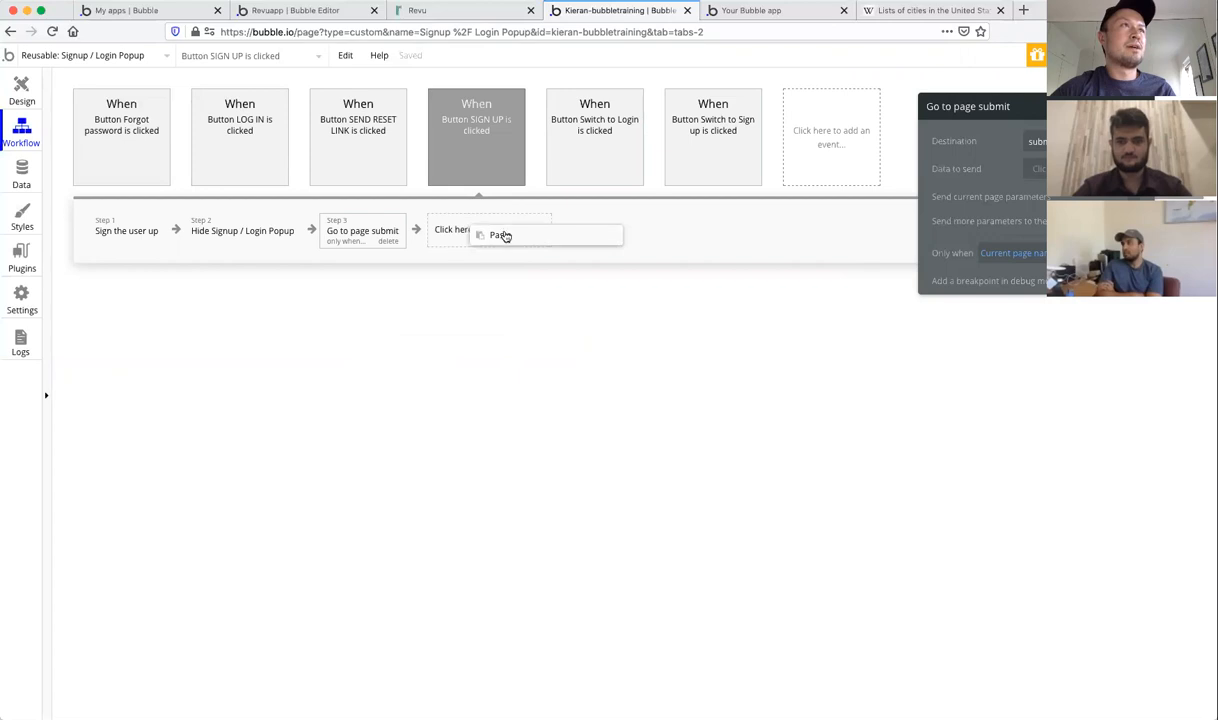
left_click(503, 236)
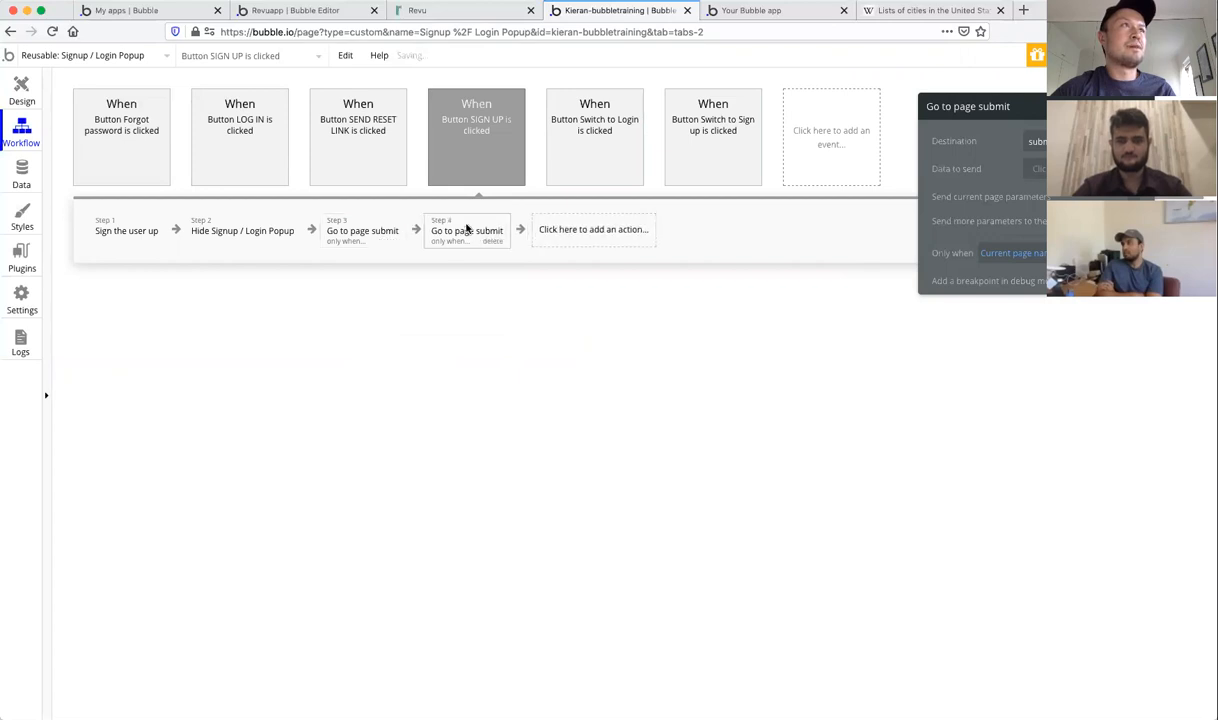
Step: Point step 4 at the dashboard page with a 'dashboard' page-name condition, then review step 3
left_click(1036, 141)
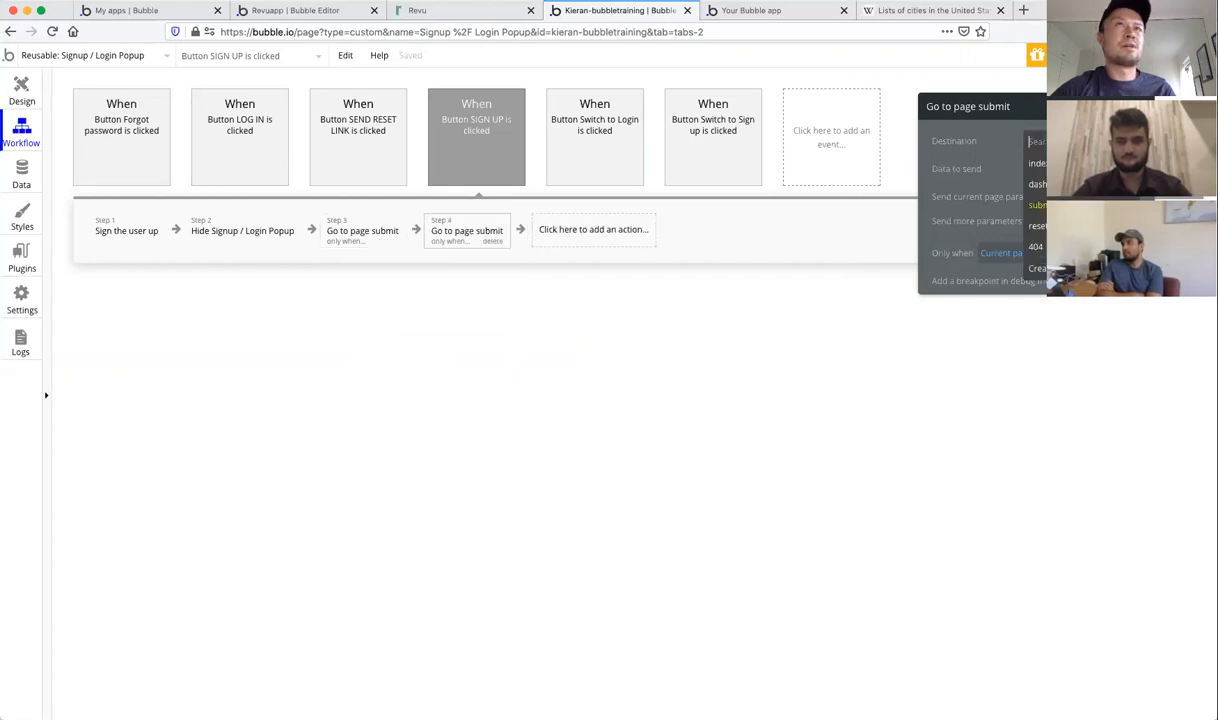
left_click(1037, 184)
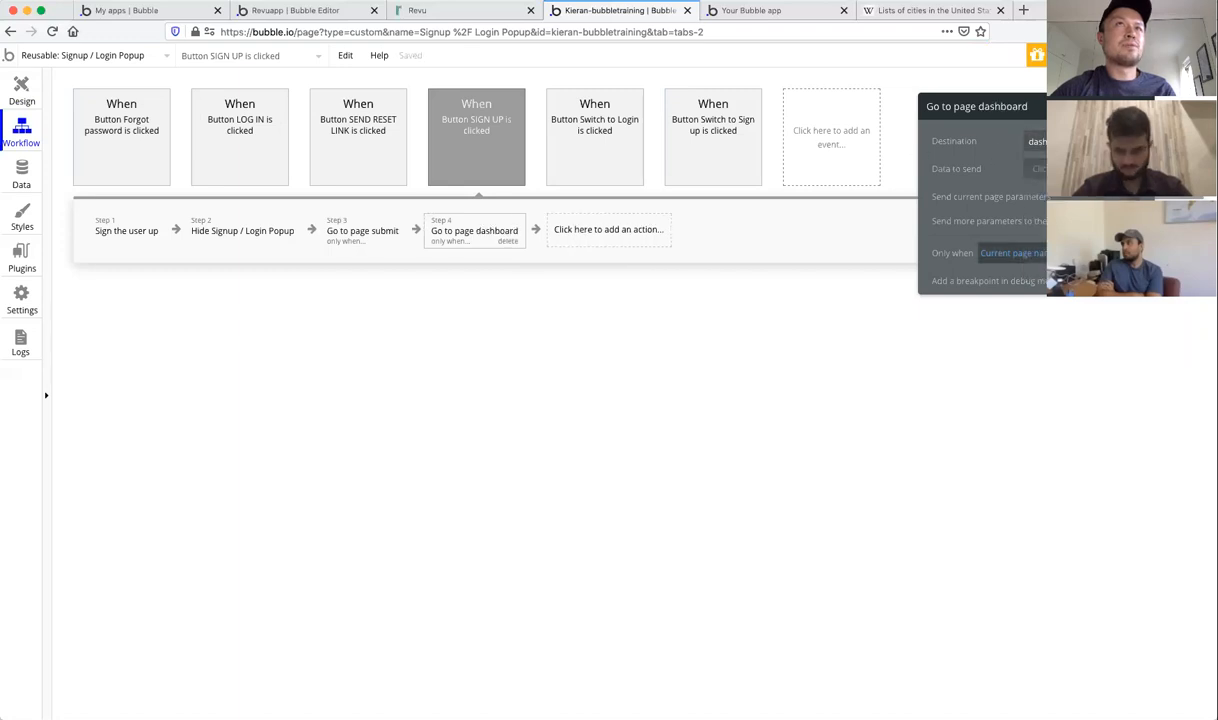
left_click(1013, 253)
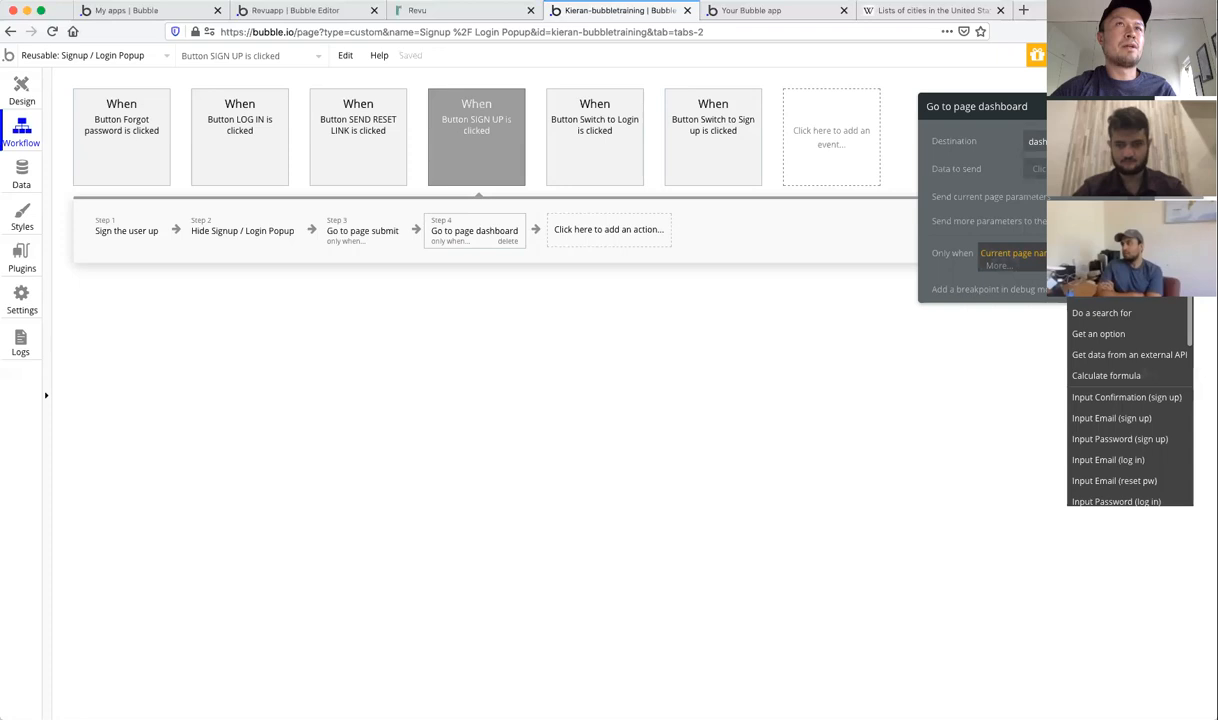
left_click(1090, 254)
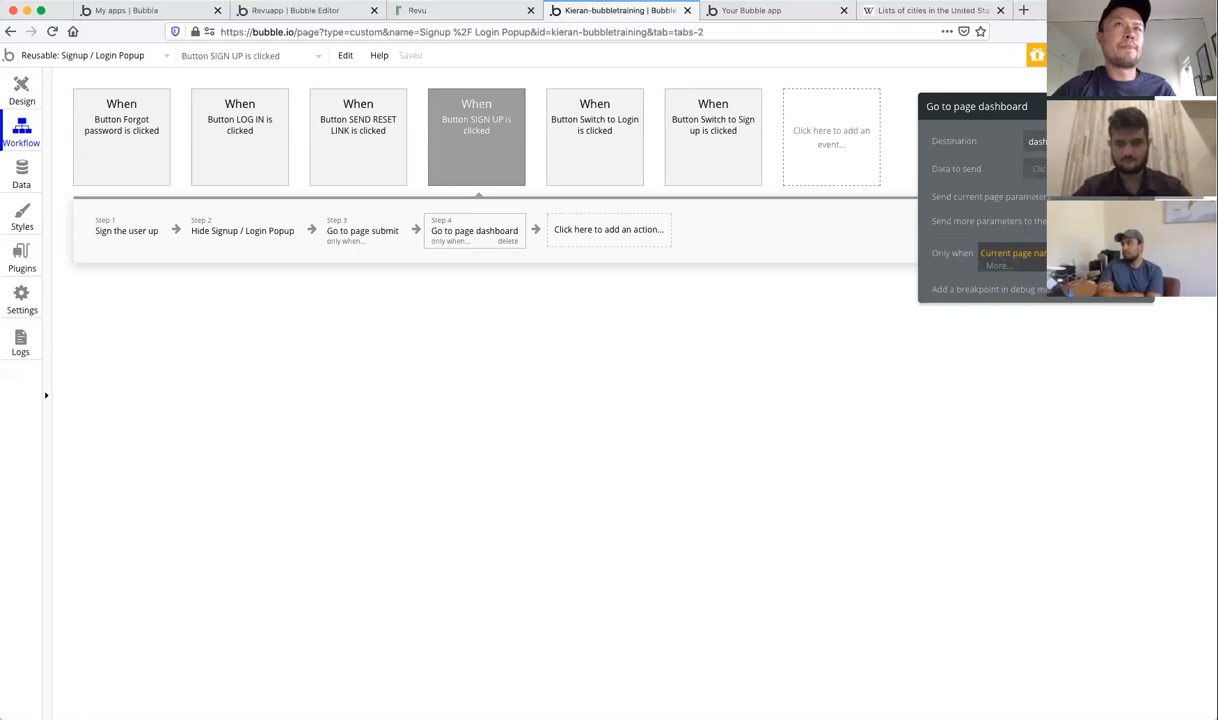
type("dashboard")
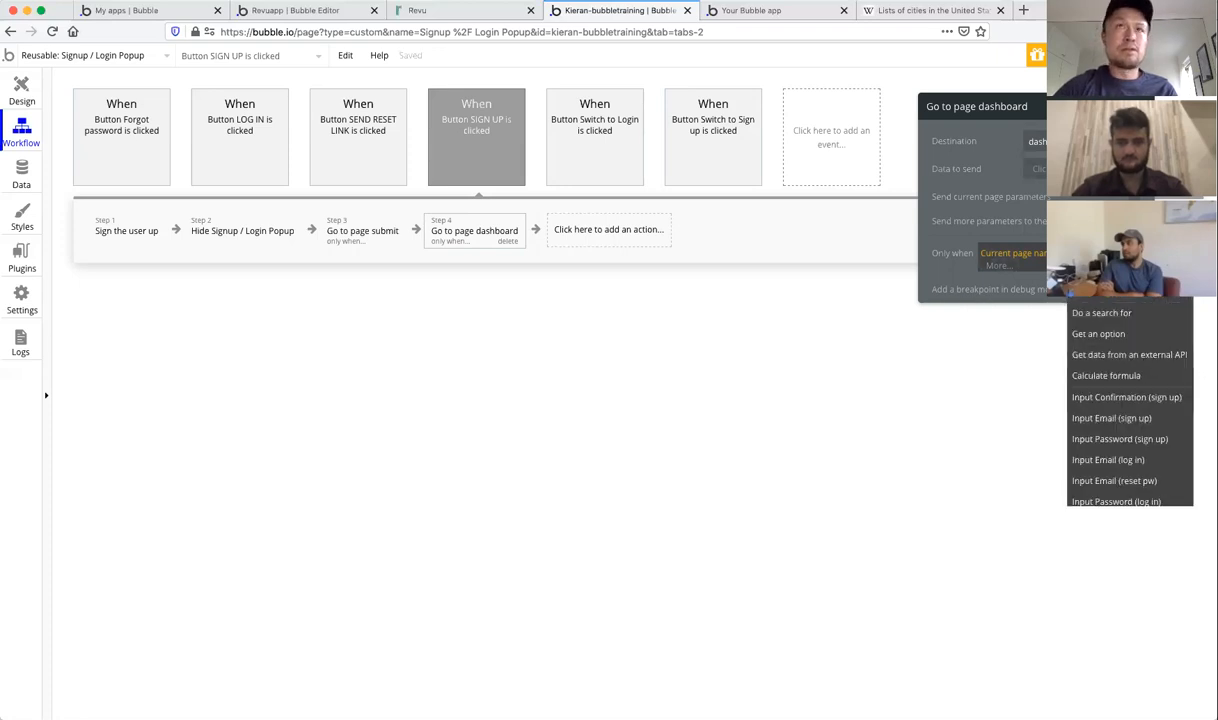
key("Return")
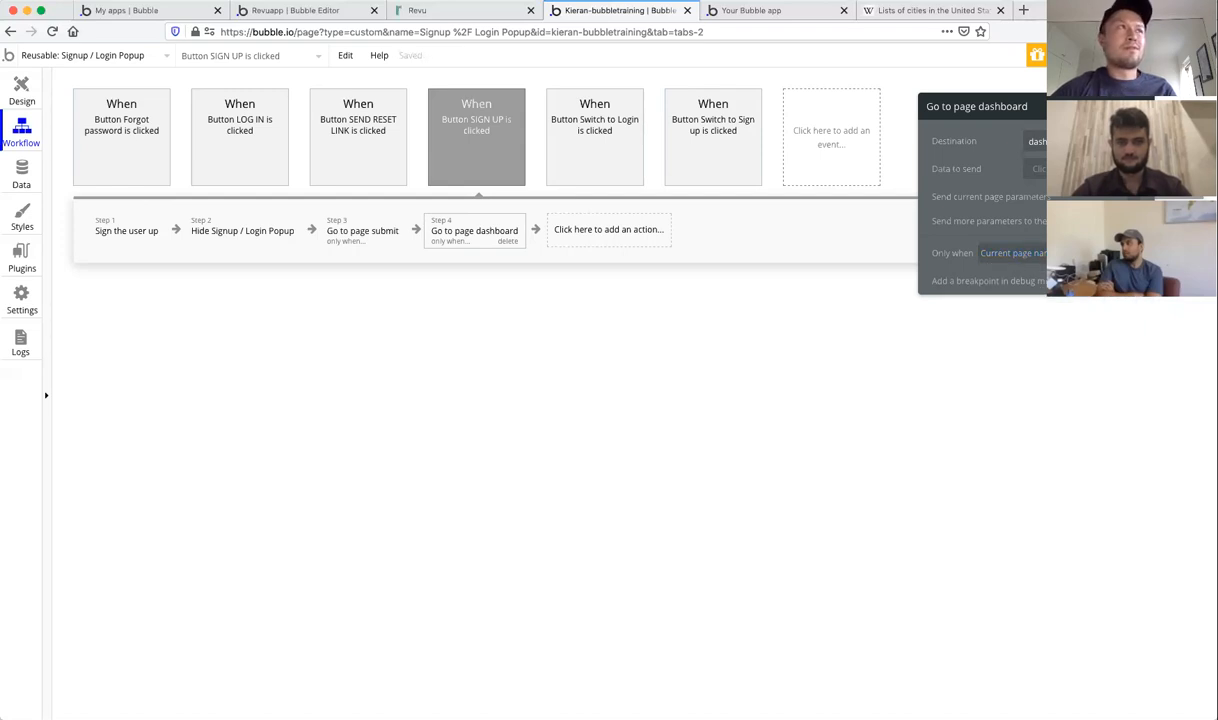
left_click(1143, 106)
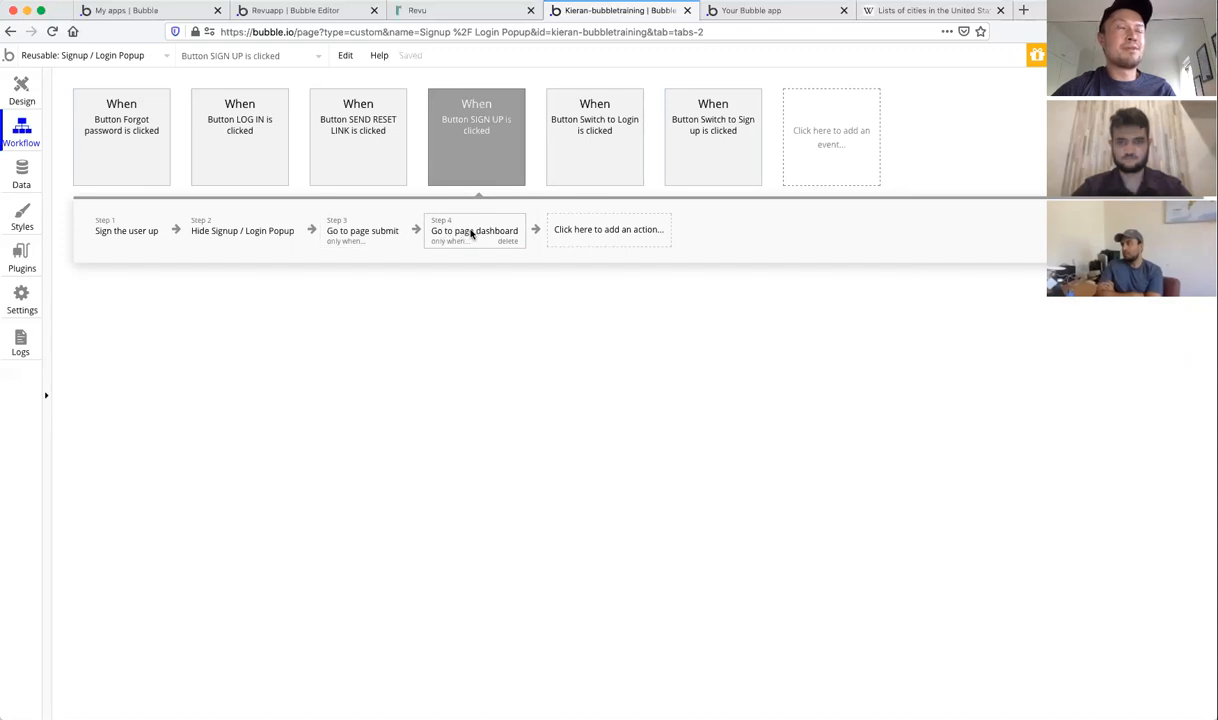
left_click(364, 232)
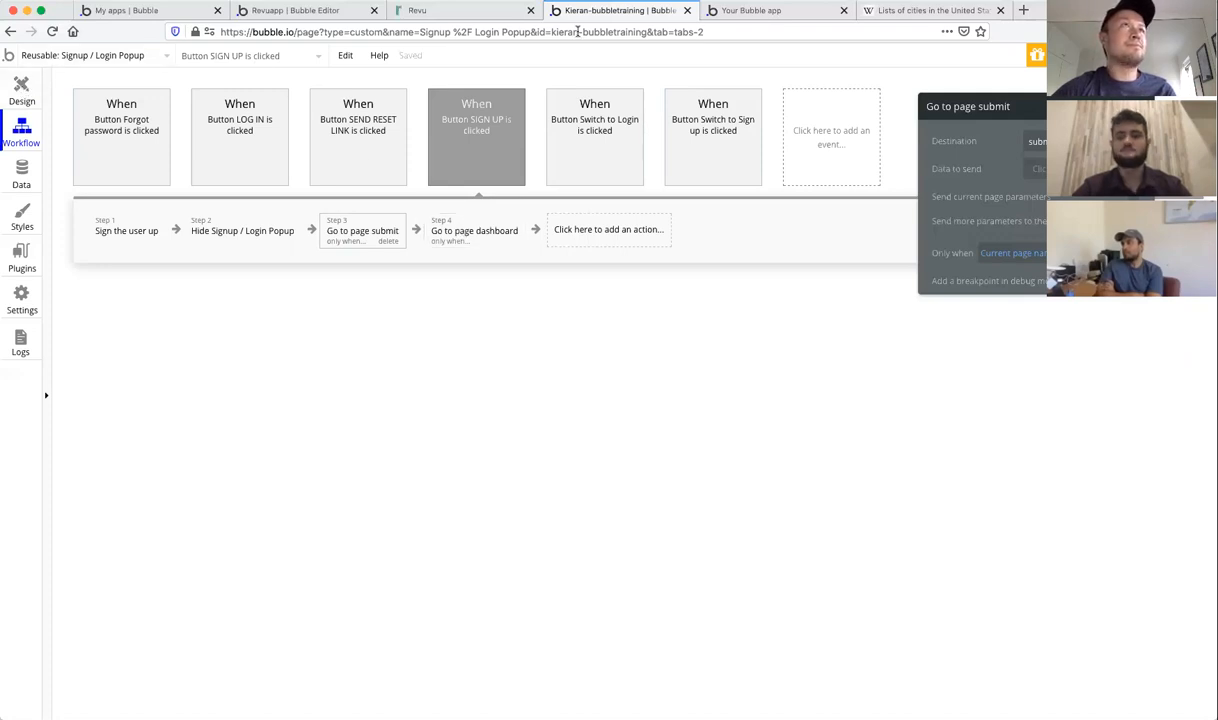
Step: Reload the running app preview to check the dashboard
left_click(760, 11)
left_click(715, 60)
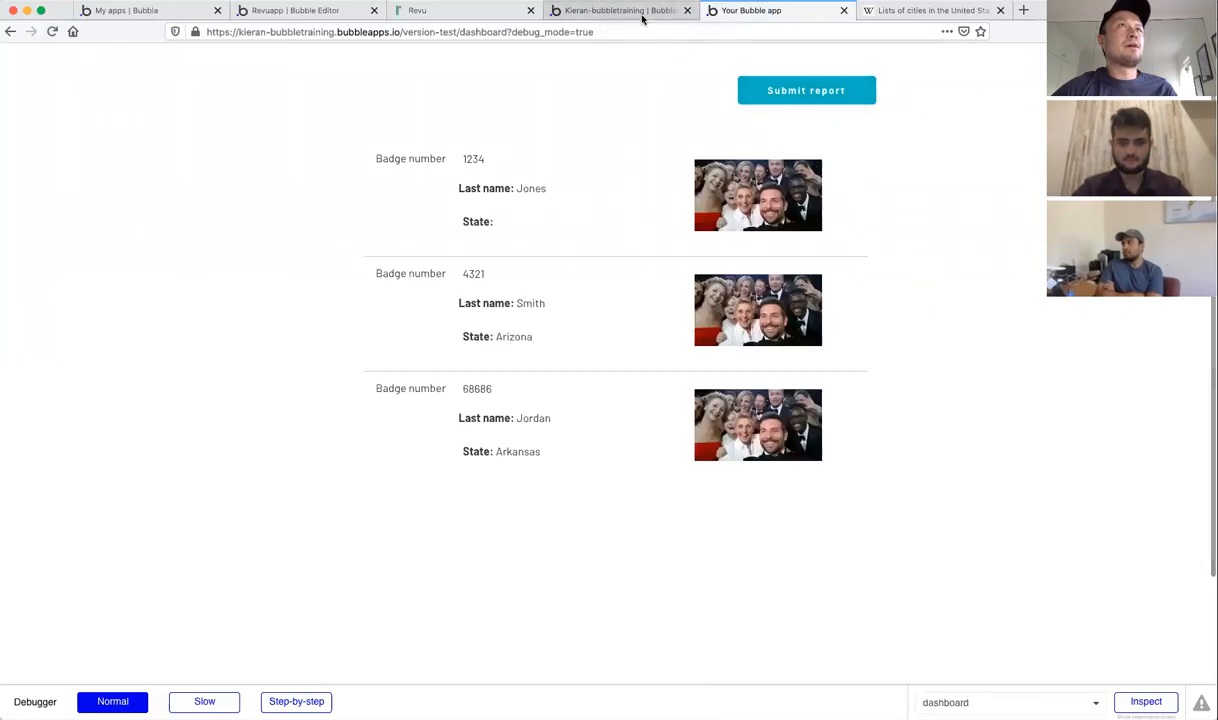
left_click(765, 91)
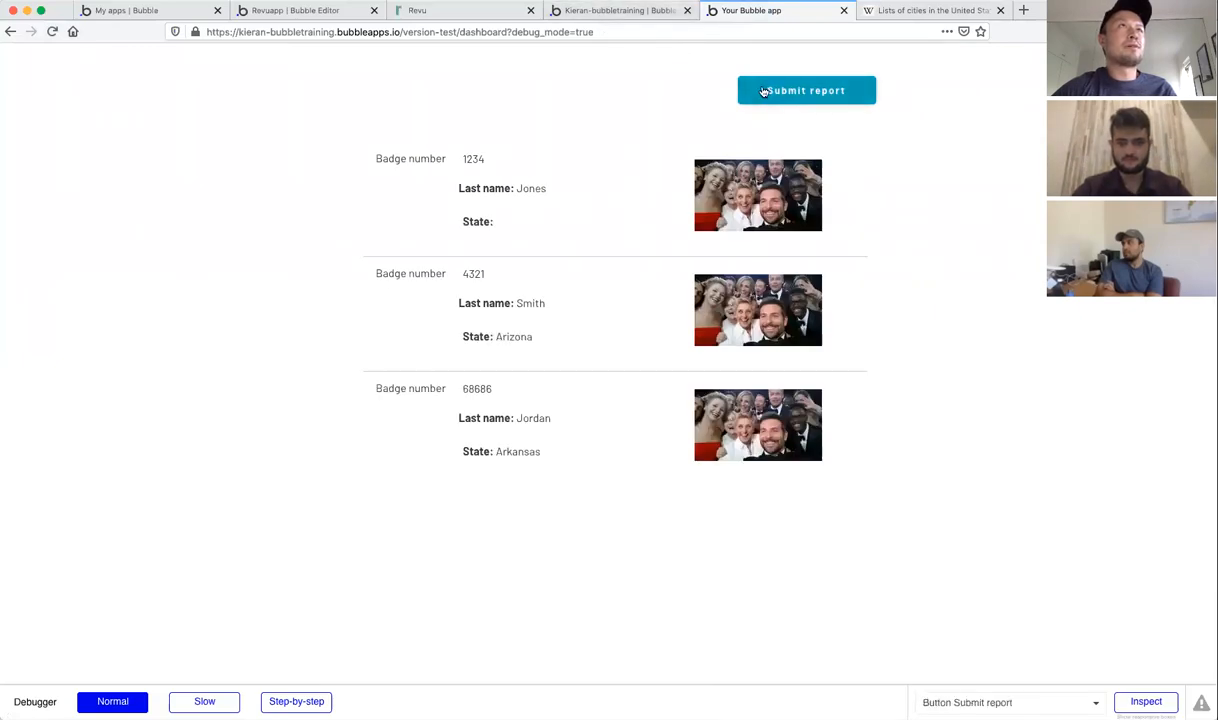
Step: Back in the editor's Design view, open the dashboard page
left_click(604, 12)
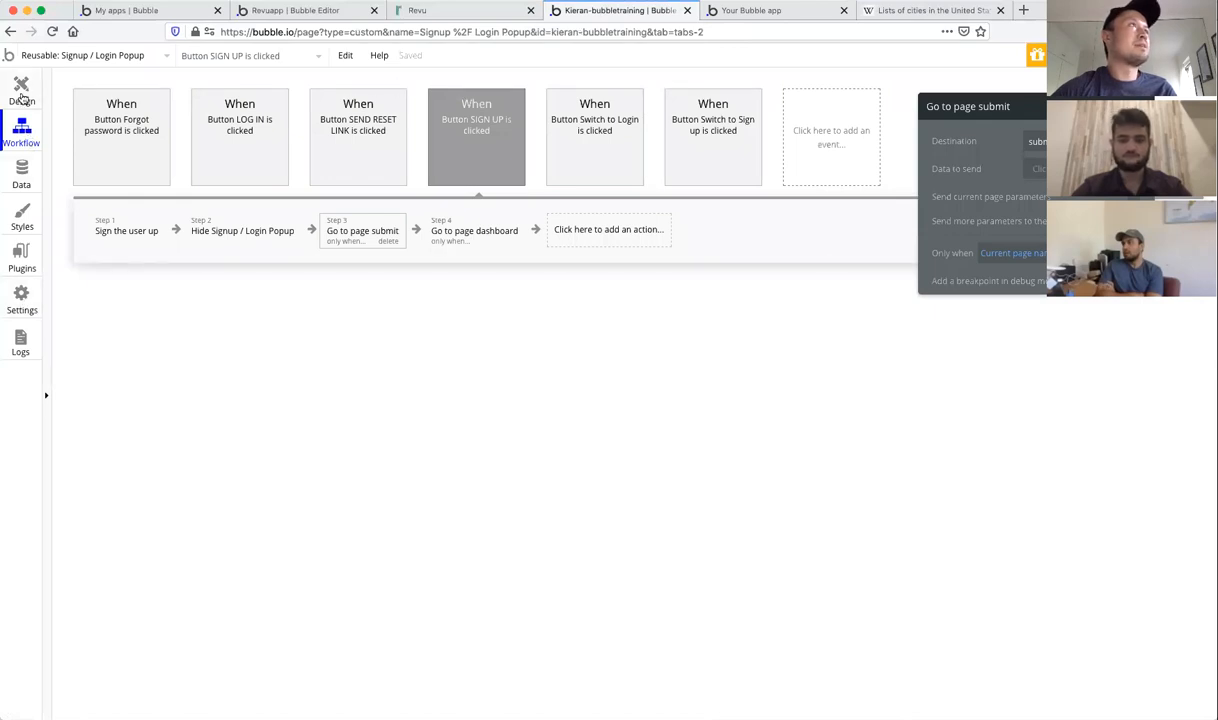
left_click(22, 95)
left_click(96, 55)
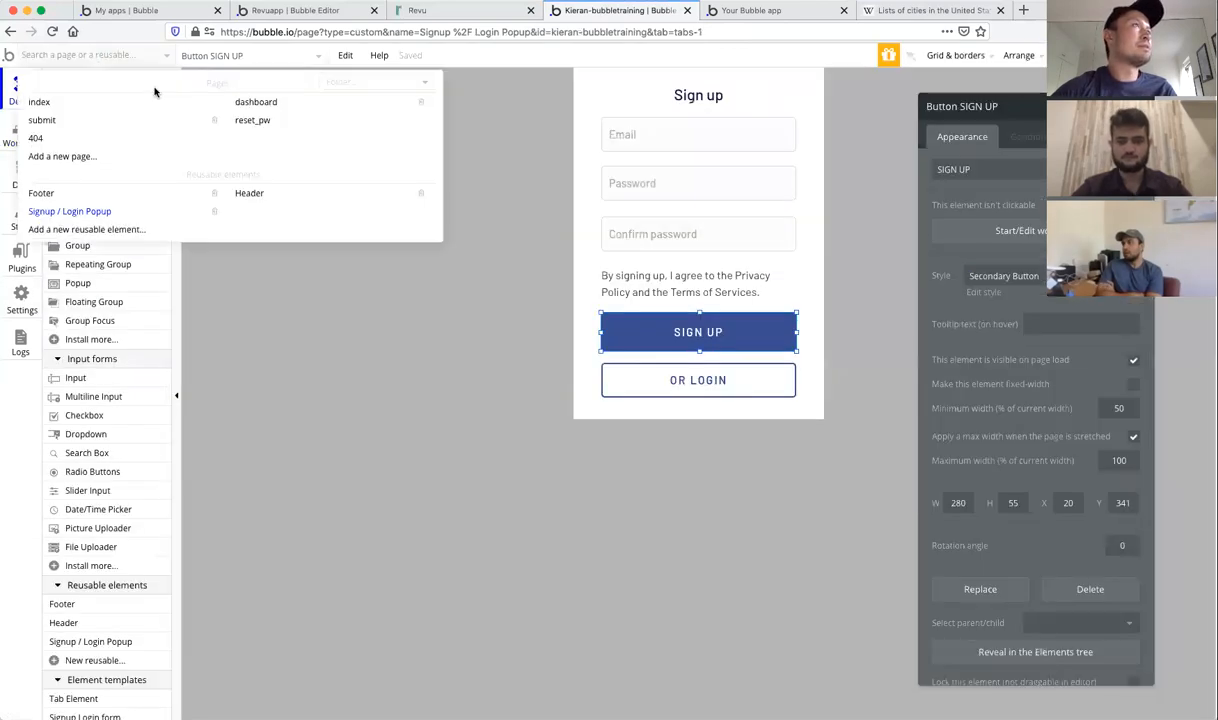
left_click(256, 102)
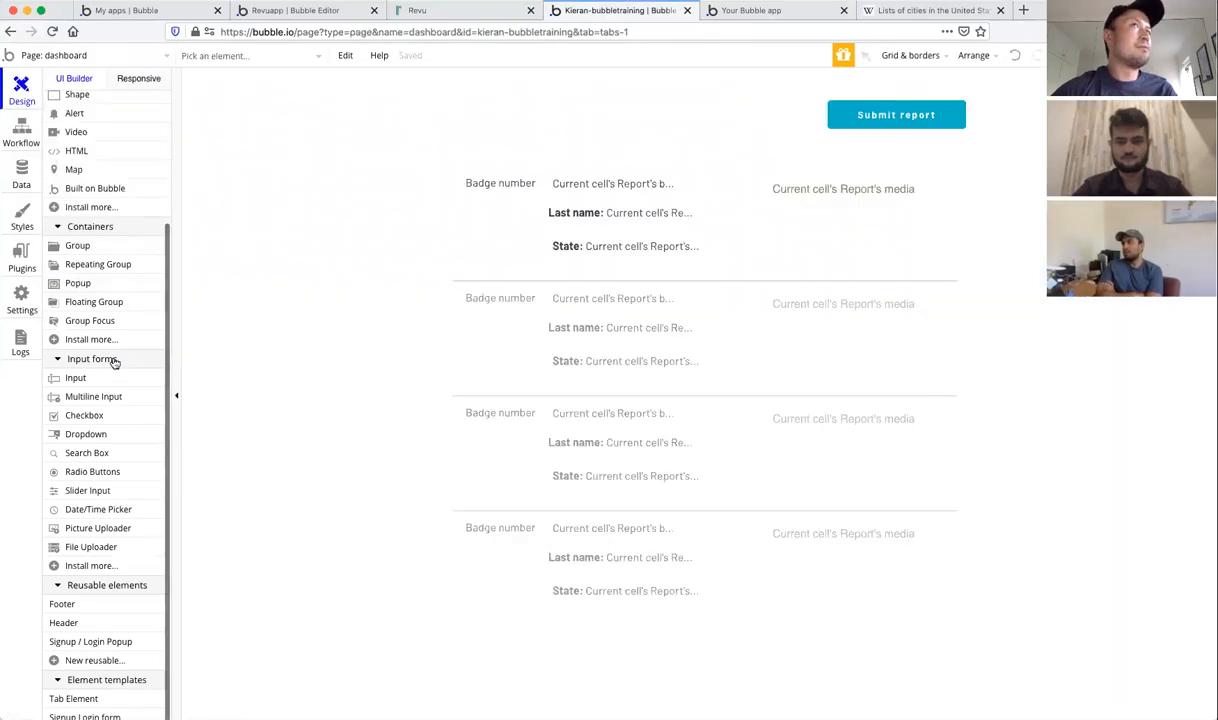
Step: Place the Header reusable element across the dashboard top, moving the Report list down and Submit report button left
left_click(64, 623)
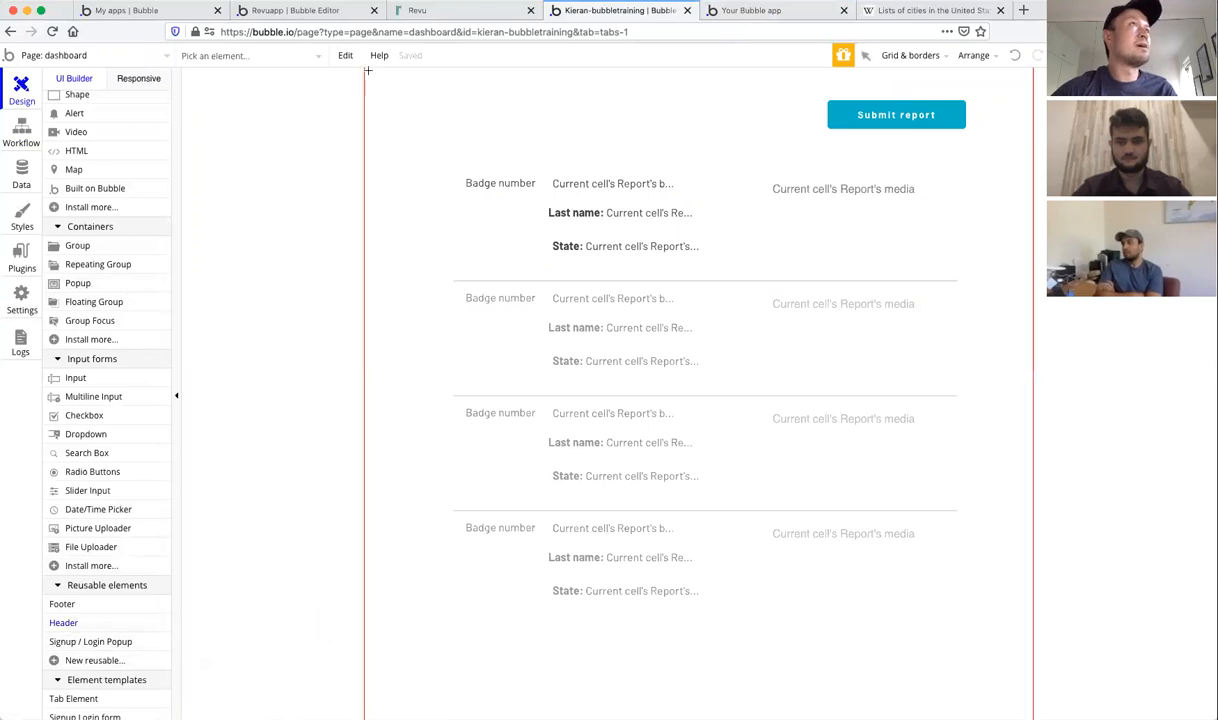
left_click_drag(365, 69, 1023, 98)
left_click_drag(829, 84, 918, 222)
left_click(810, 245)
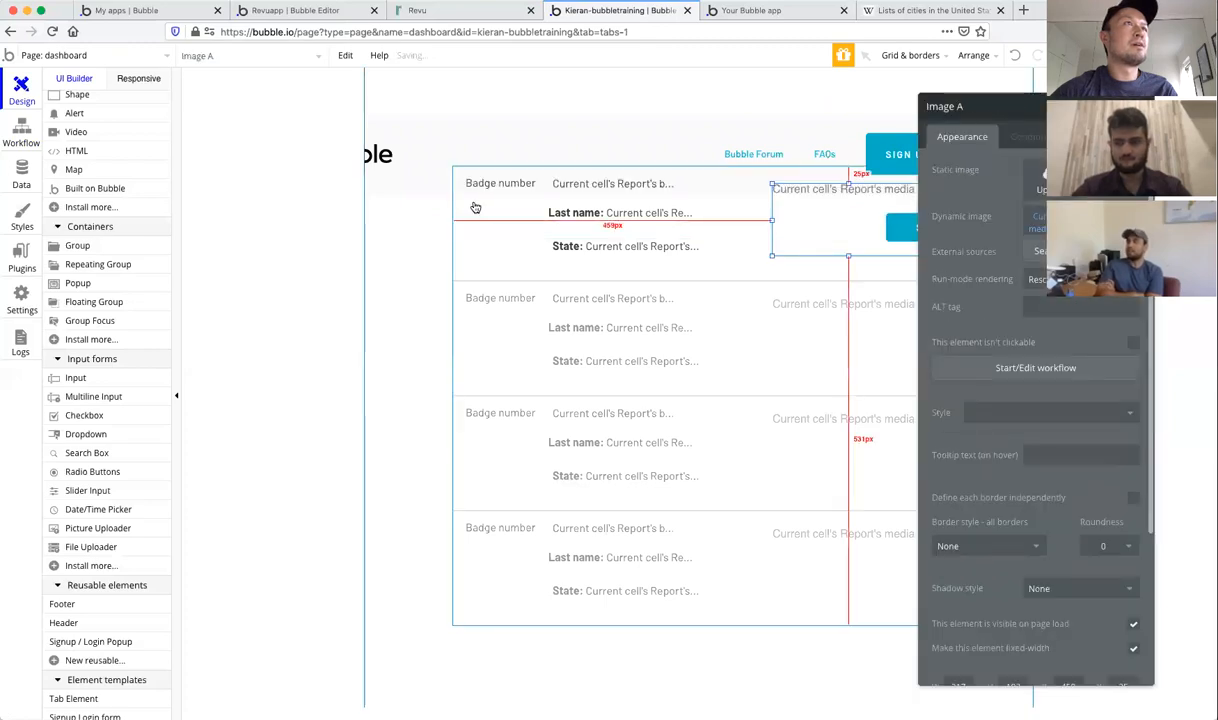
left_click(463, 208)
left_click_drag(462, 215, 462, 299)
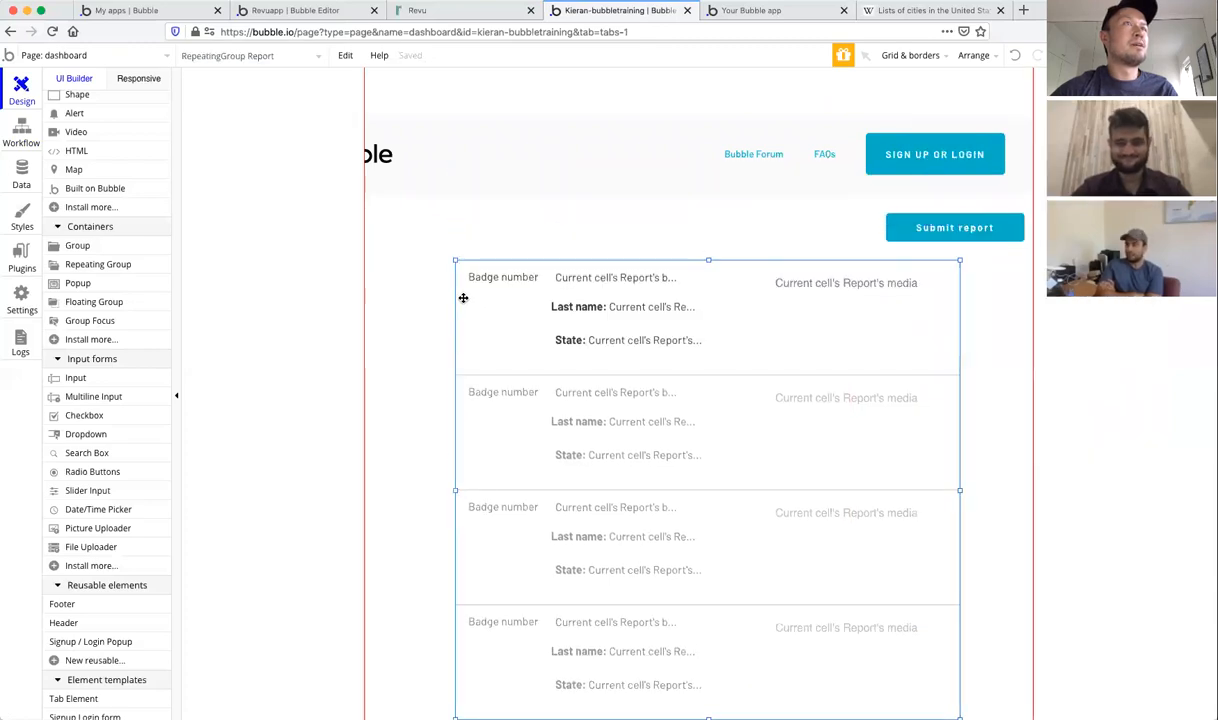
left_click_drag(897, 228, 845, 225)
left_click_drag(647, 130, 704, 79)
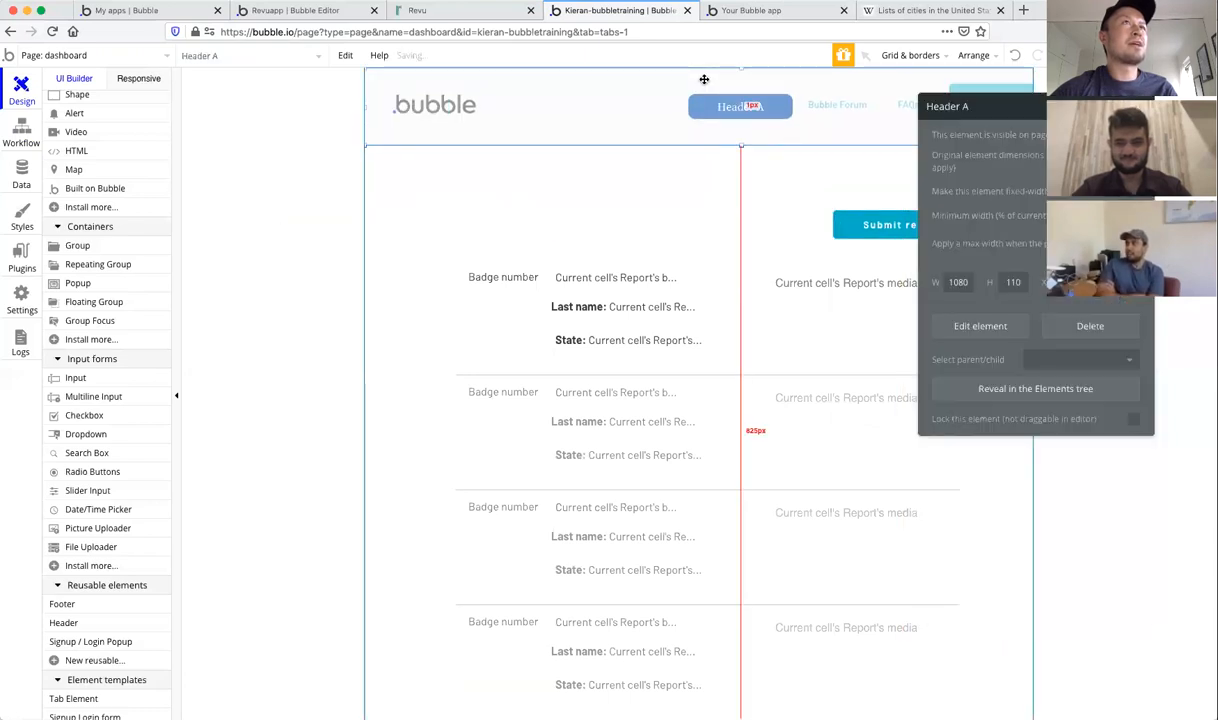
Step: Inspect the dashboard page's properties and the header, then view the running app's dashboard
left_click(316, 210)
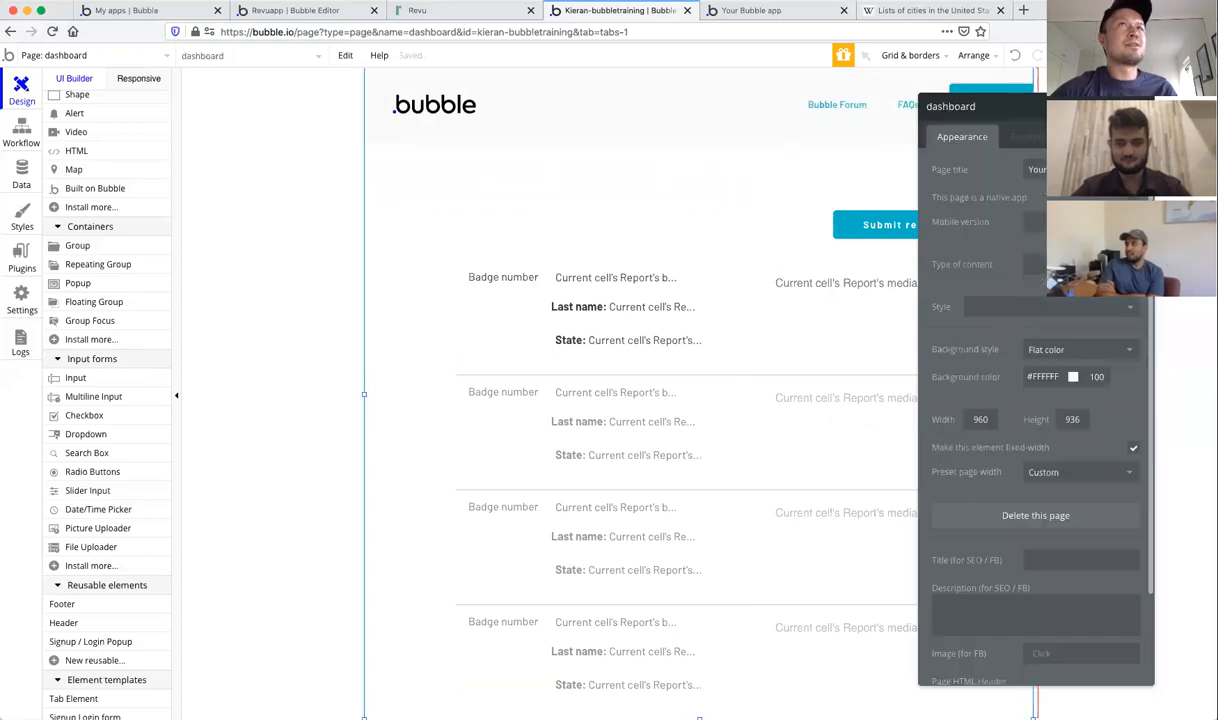
left_click(1141, 106)
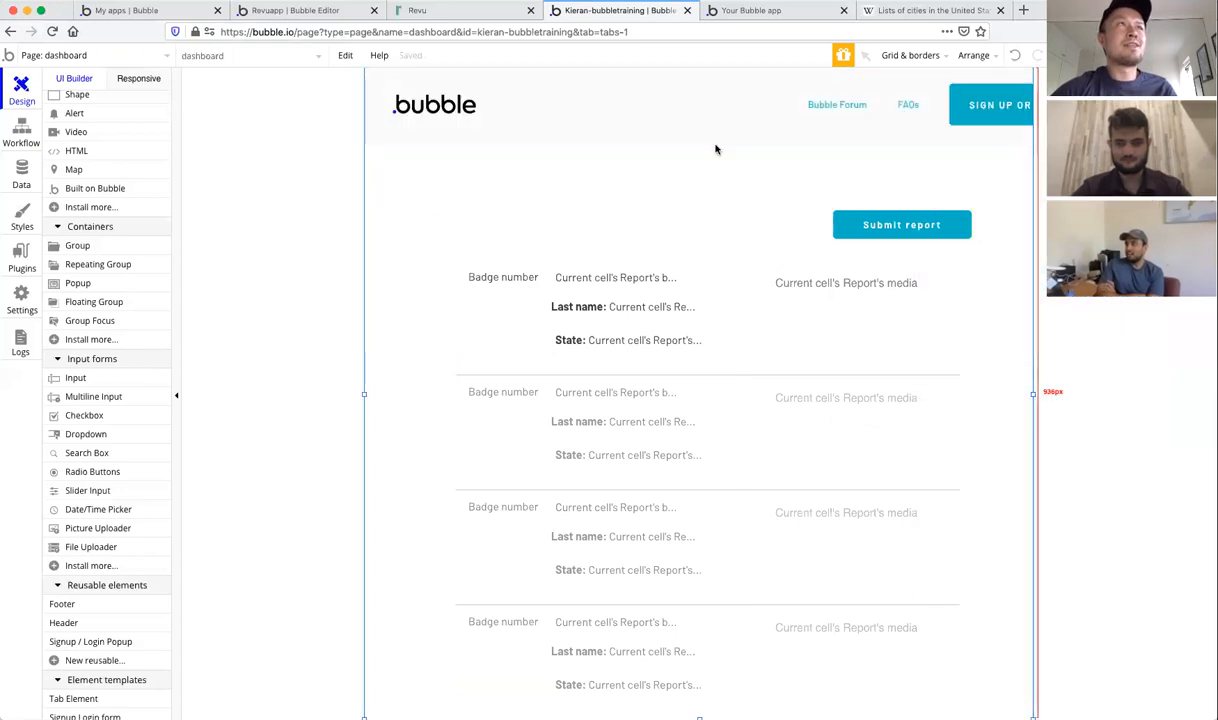
left_click(291, 250)
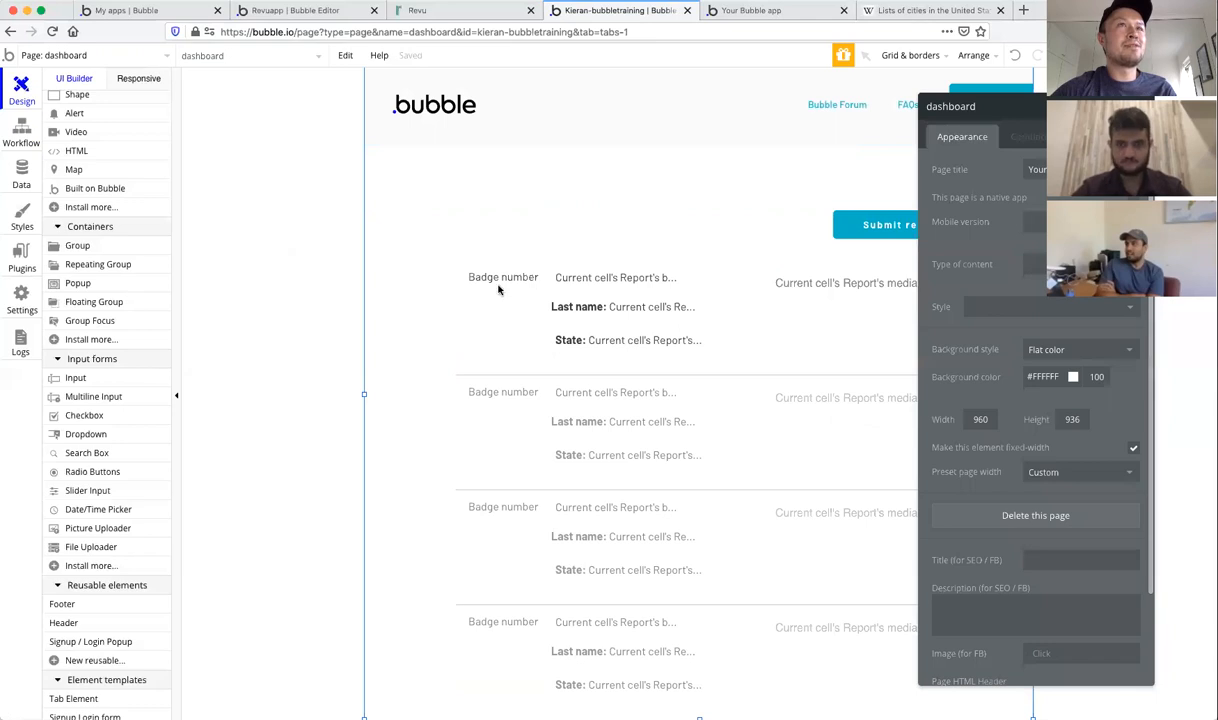
left_click(1141, 106)
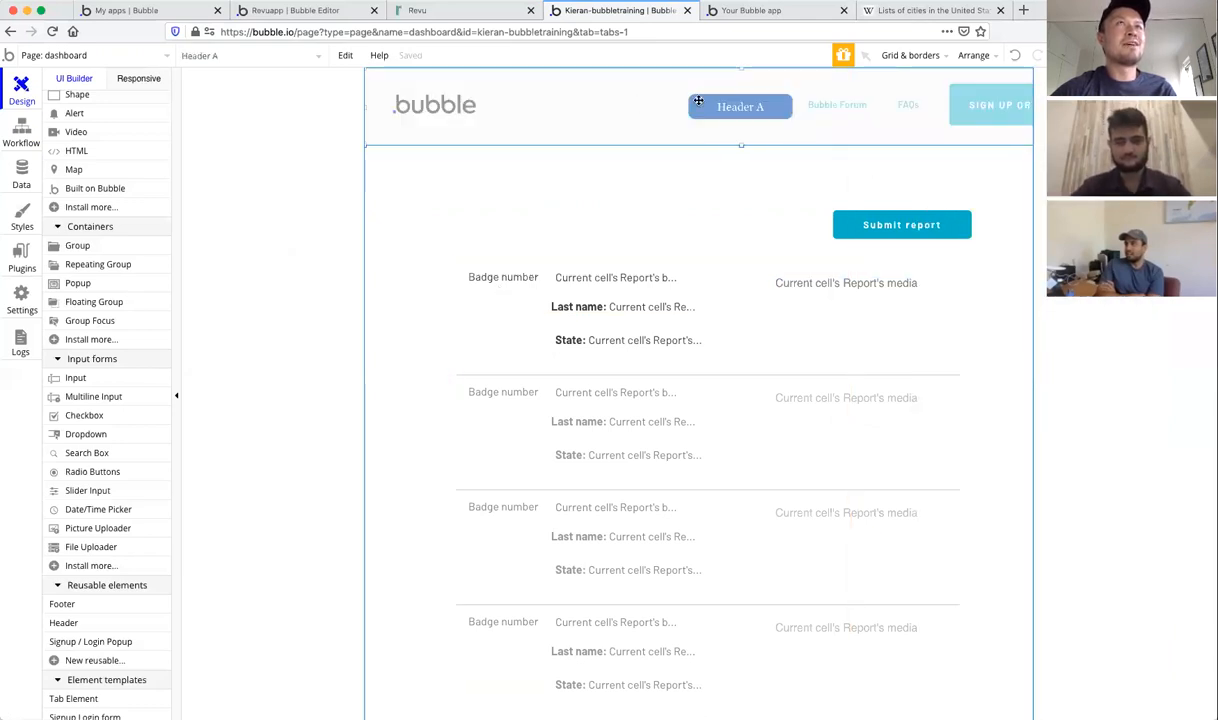
left_click(591, 117)
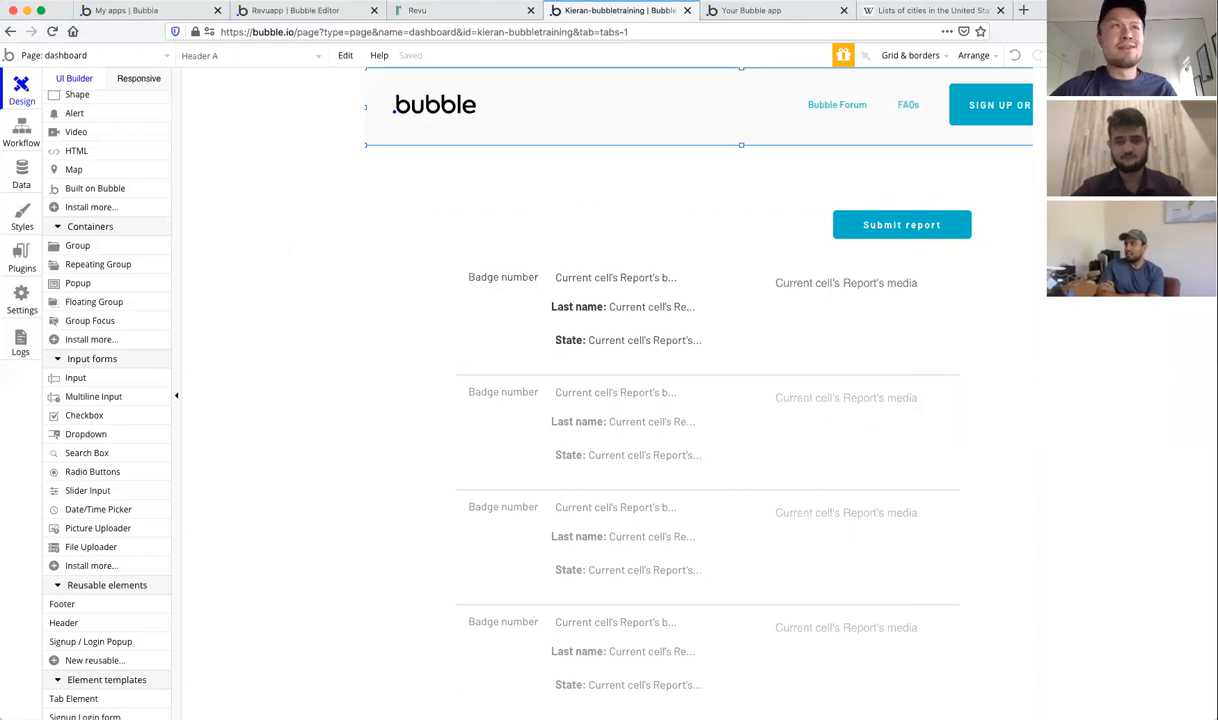
left_click(765, 12)
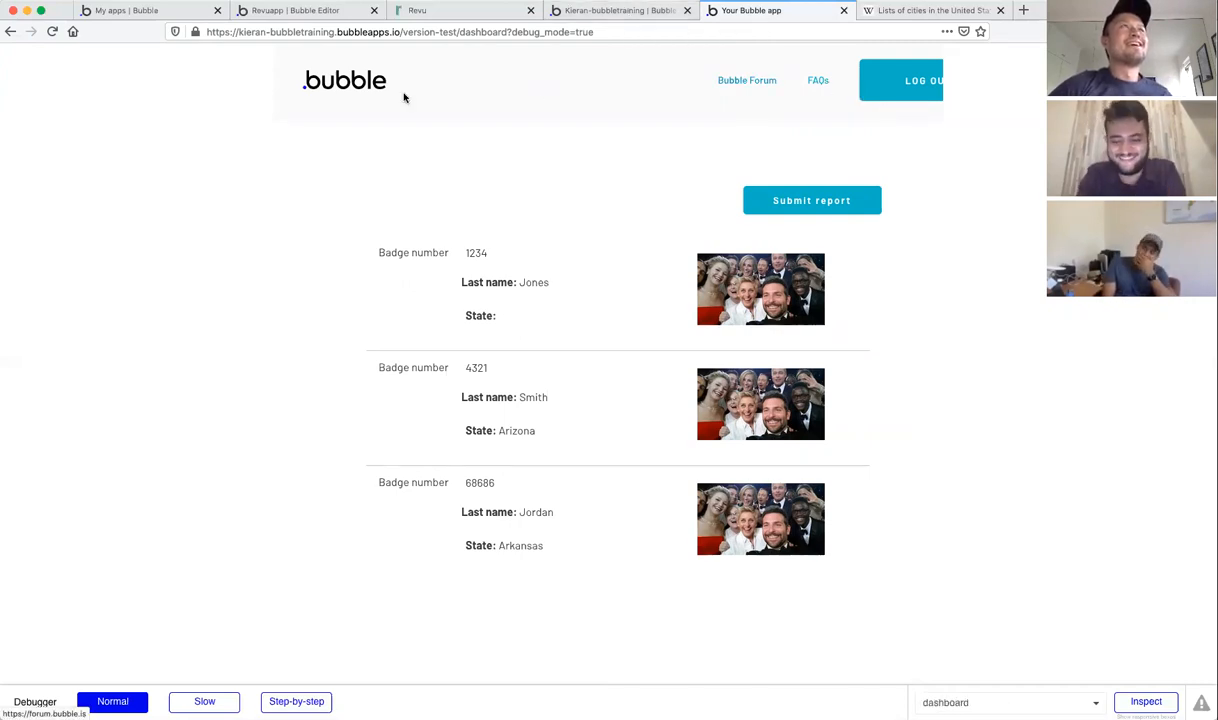
Step: Return from the live preview to the editor's dashboard page
left_click(576, 12)
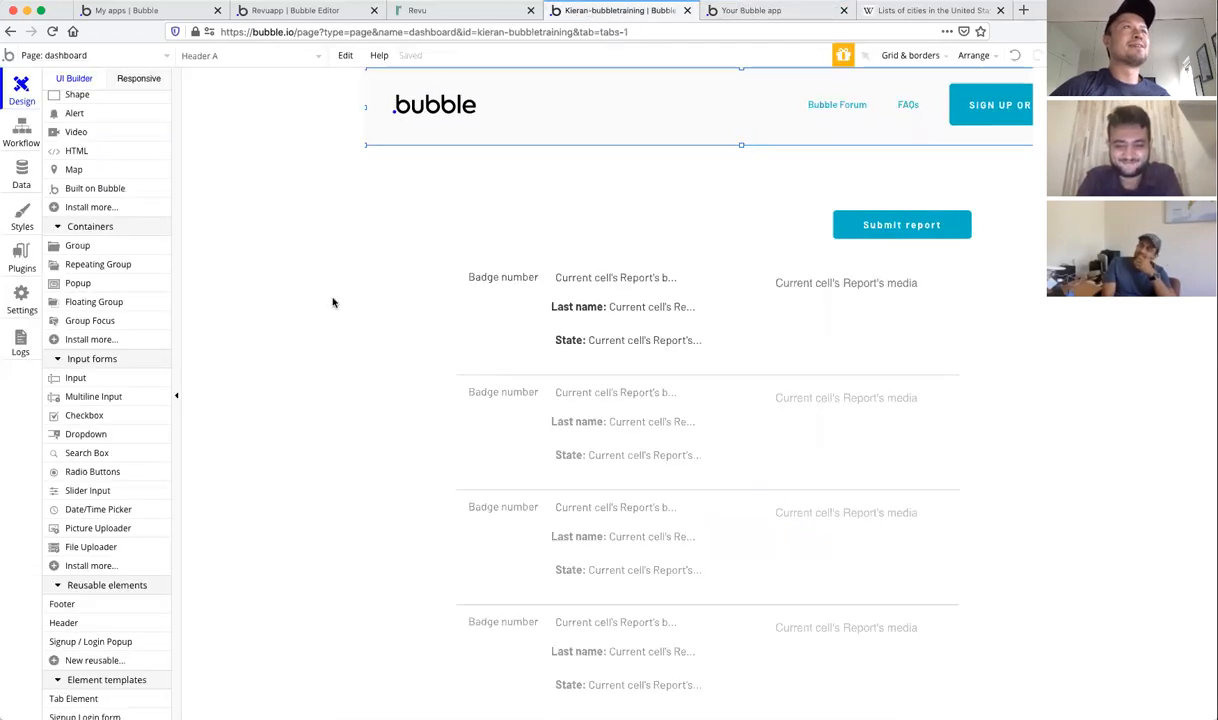
Step: Open the reusable Header element and narrow its Navigation group from the right edge
double_click(289, 295)
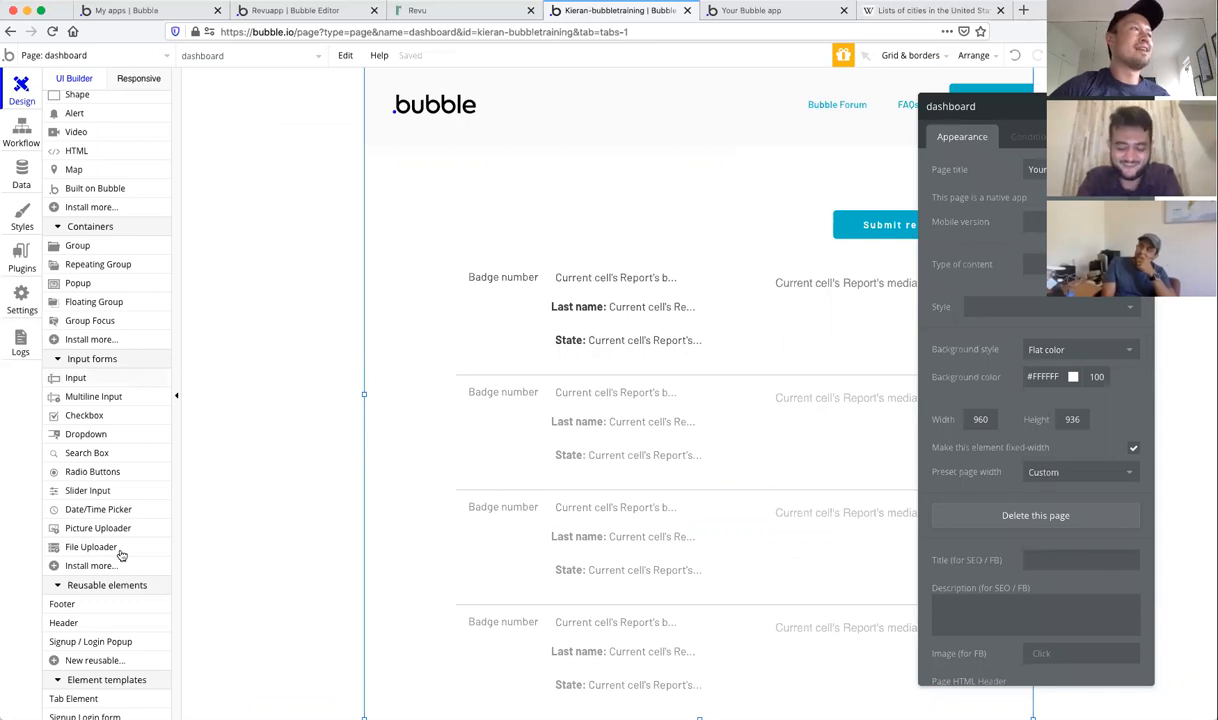
left_click(112, 54)
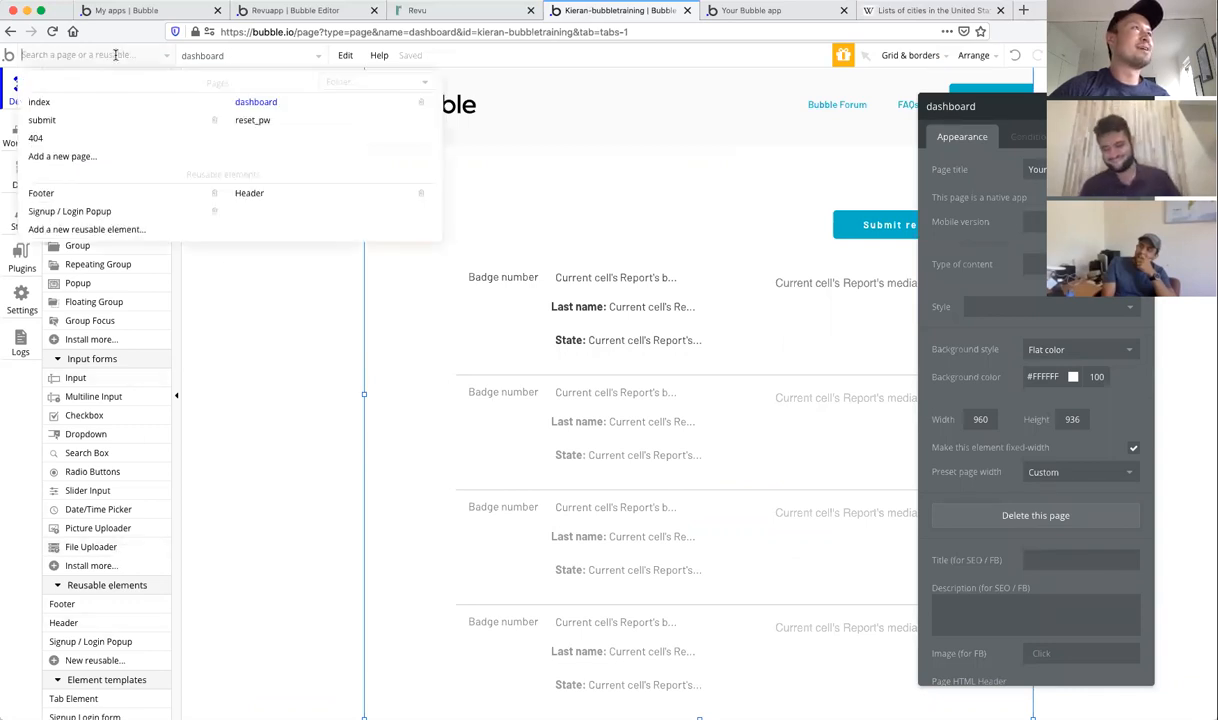
left_click(248, 193)
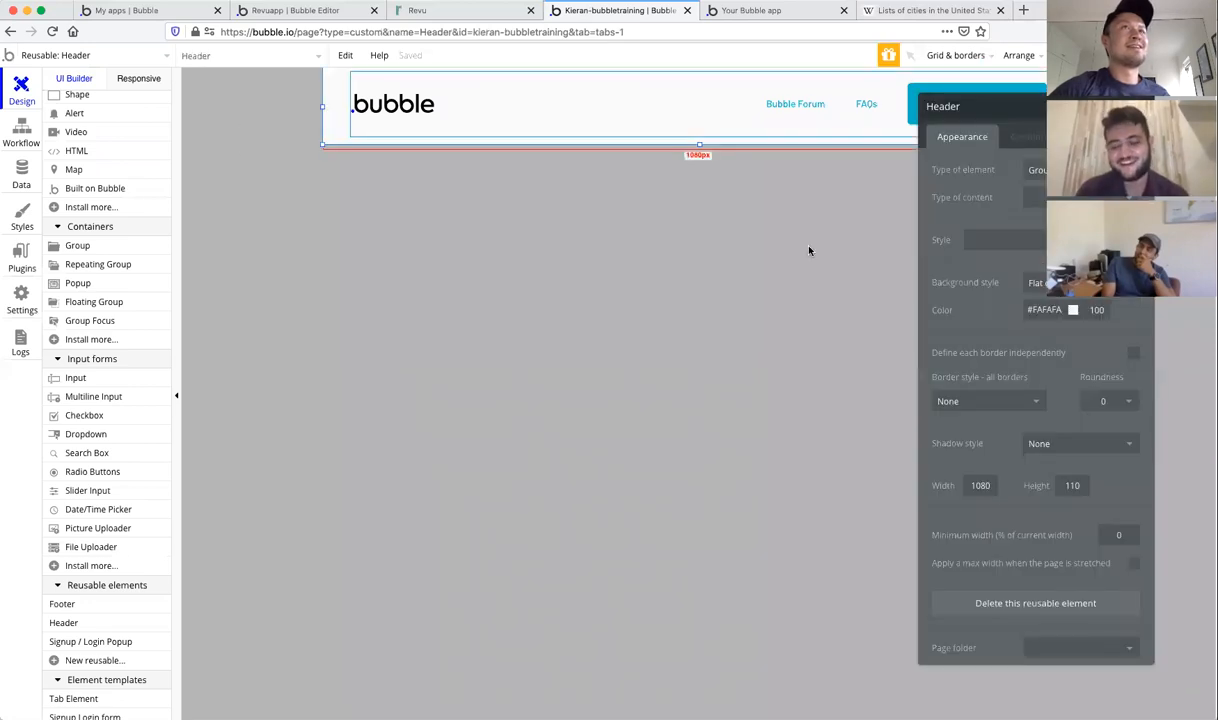
left_click(830, 87)
double_click(794, 84)
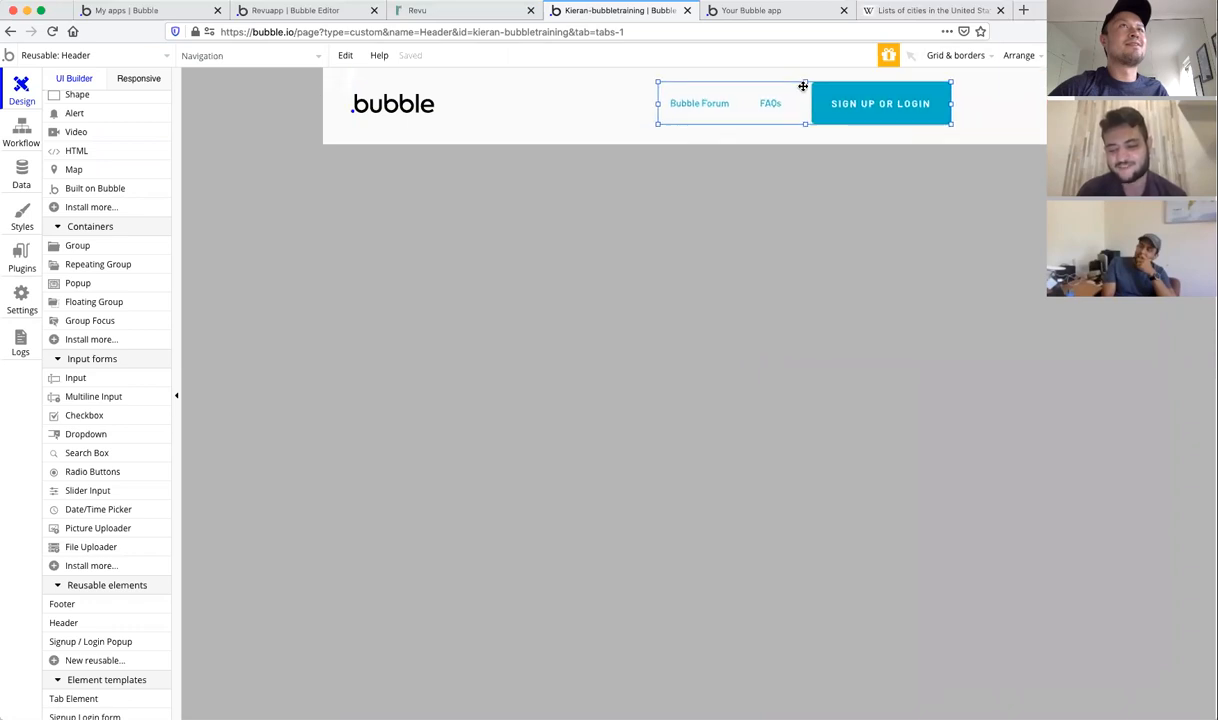
left_click_drag(1045, 70, 971, 68)
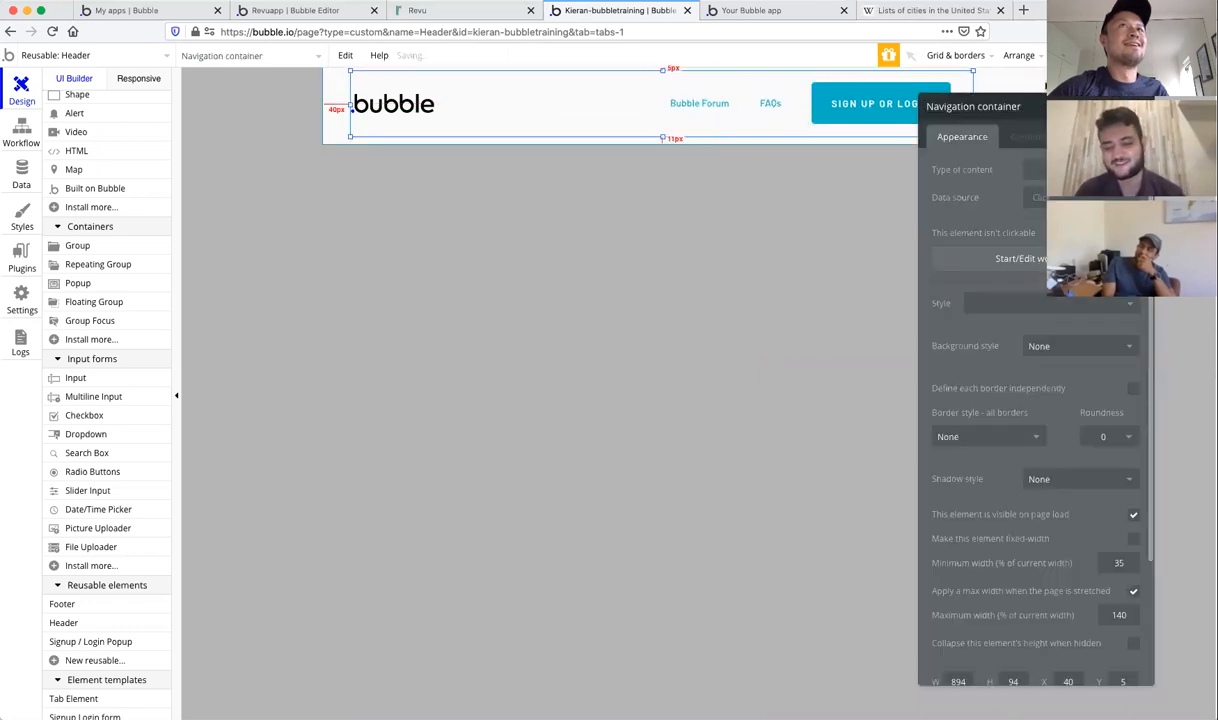
Step: Set the Header element's width to 960 px
left_click(352, 107)
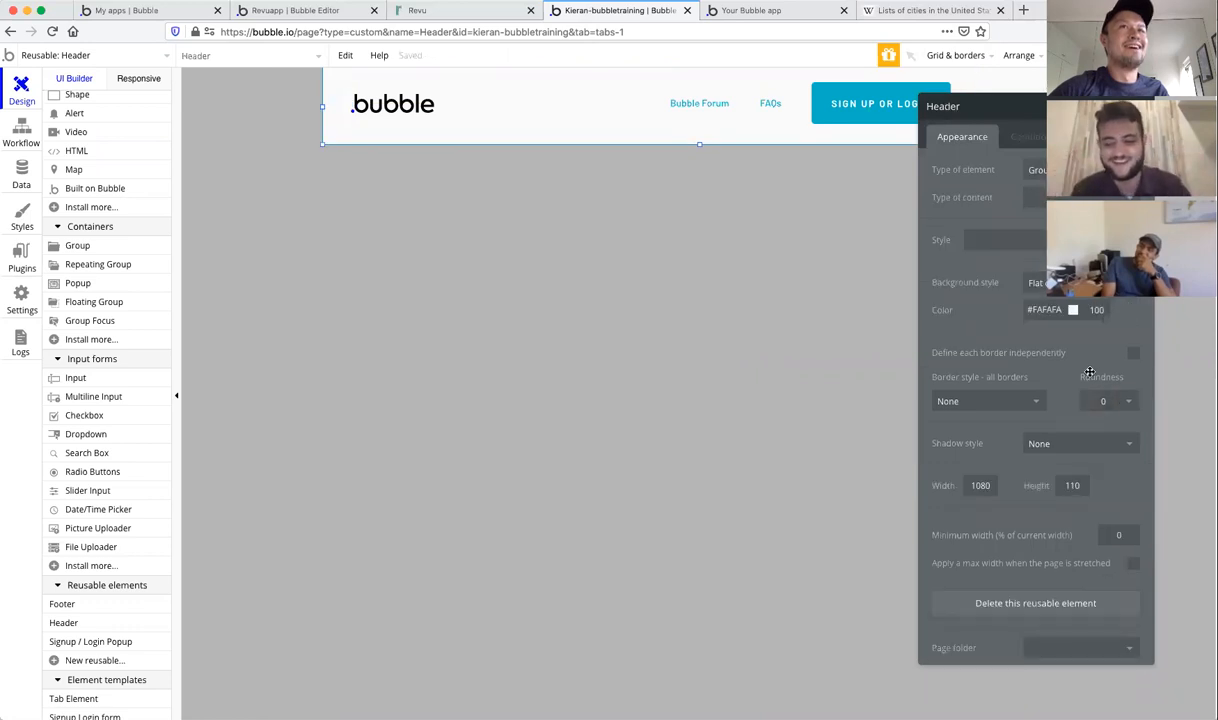
double_click(980, 485)
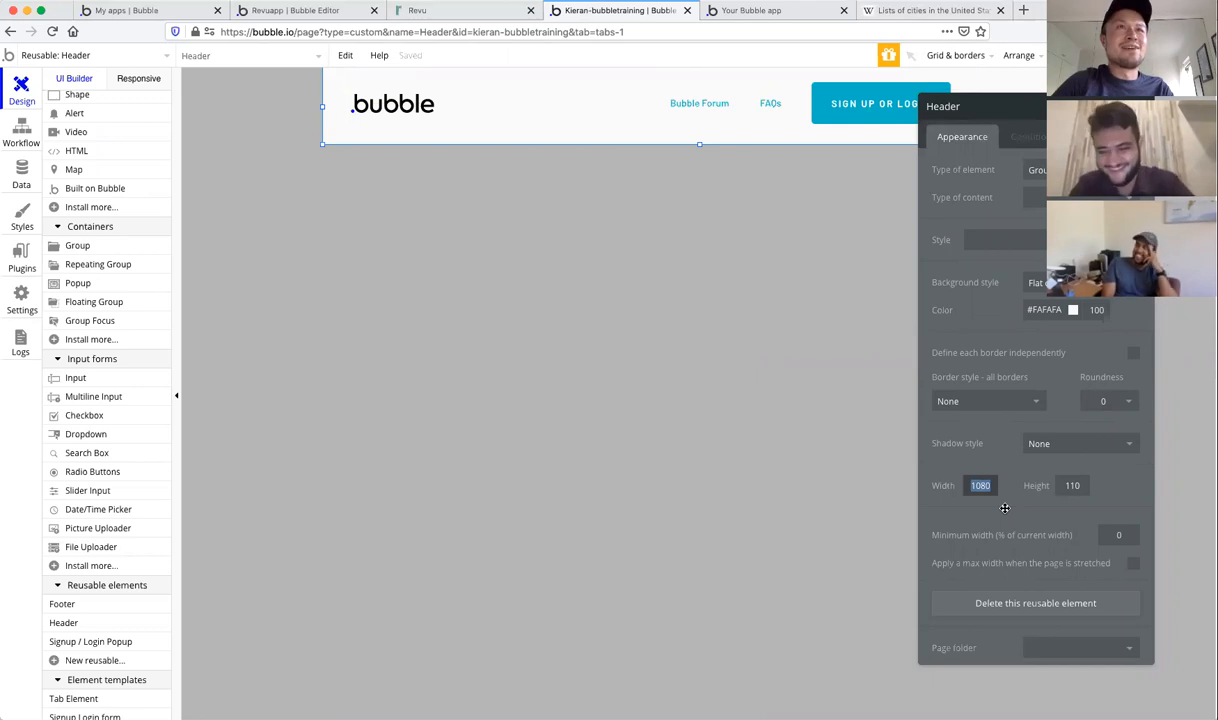
type("9")
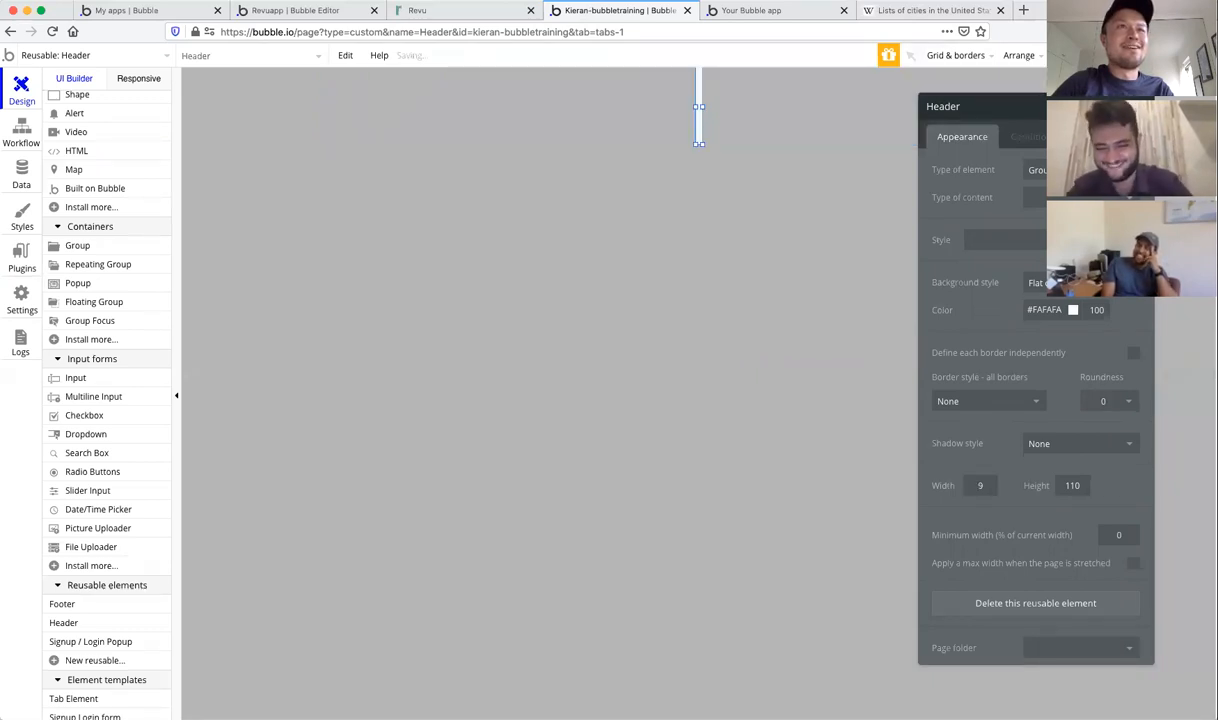
type("6")
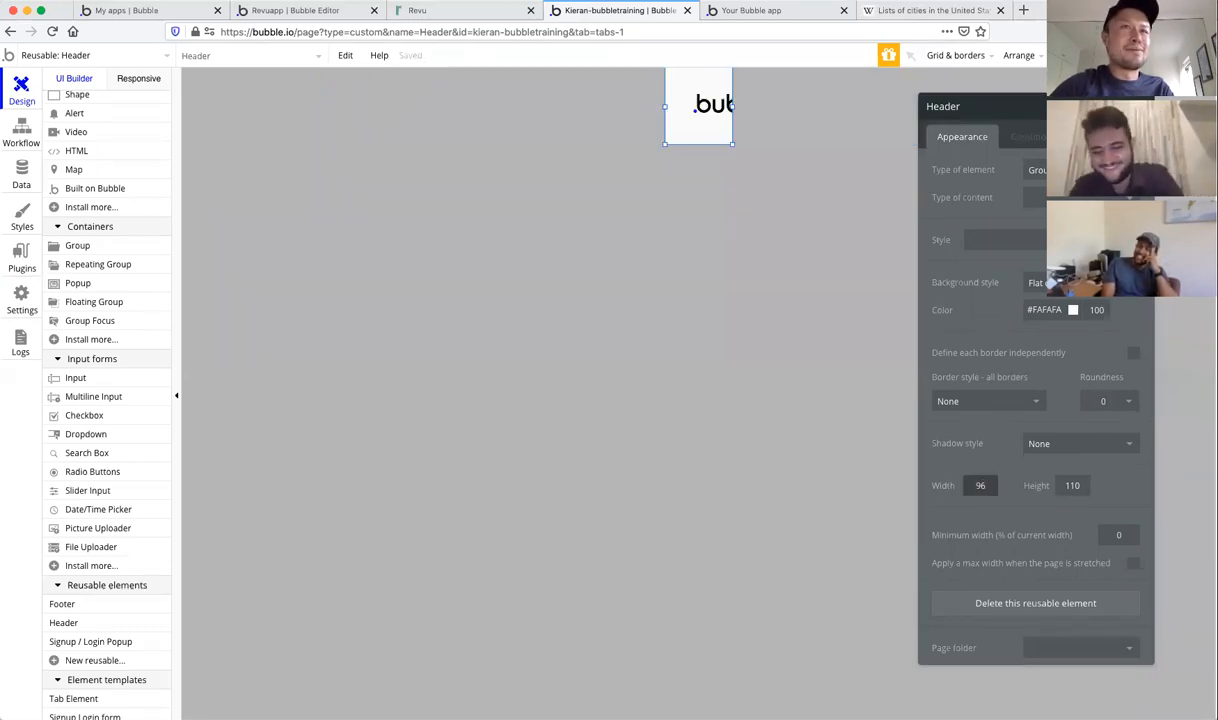
type("0")
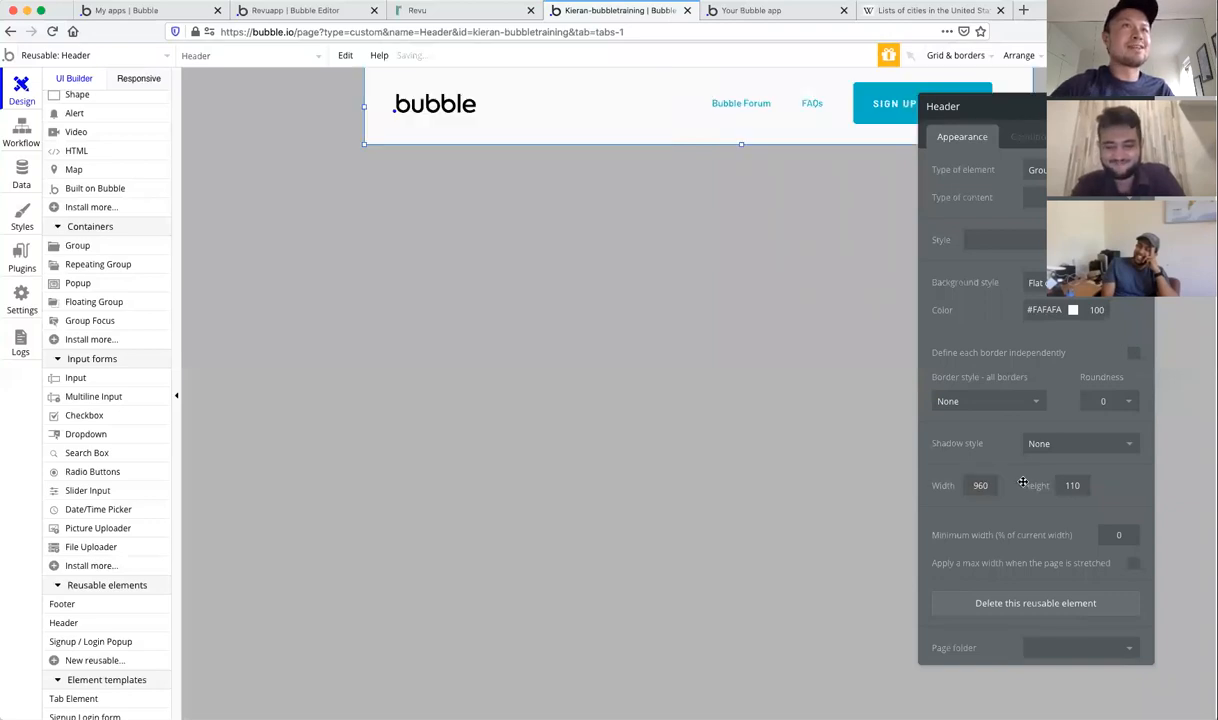
key("Escape")
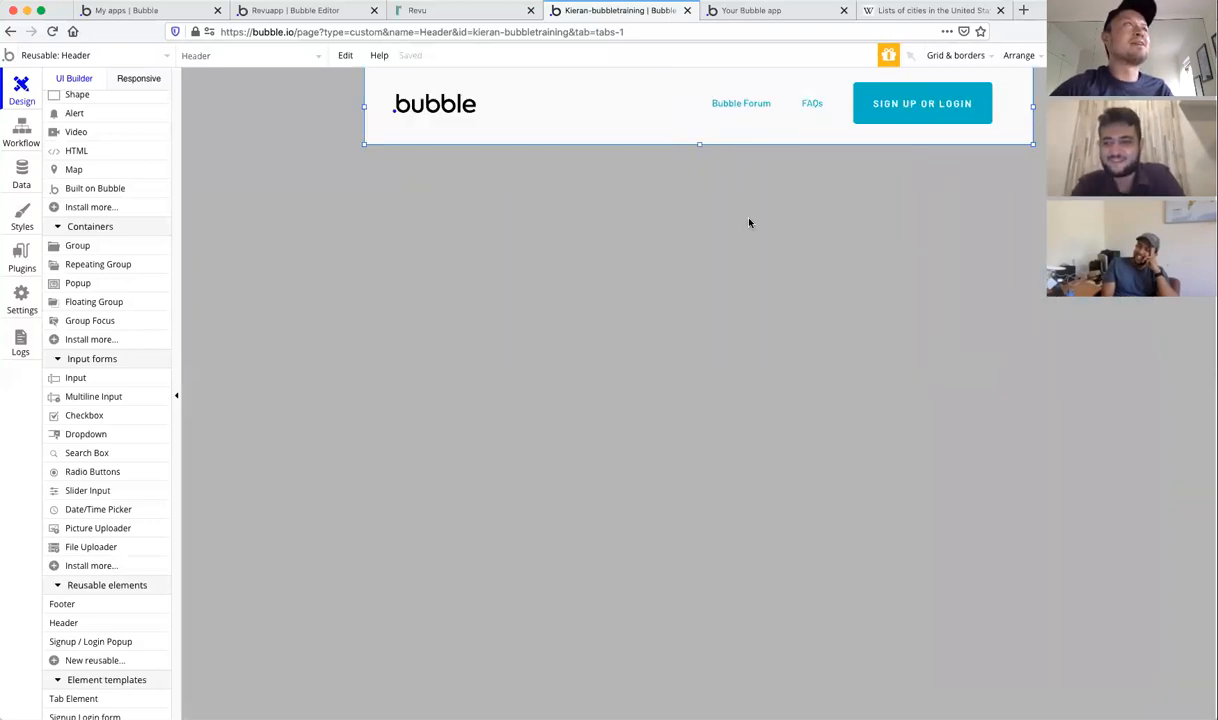
left_click(87, 57)
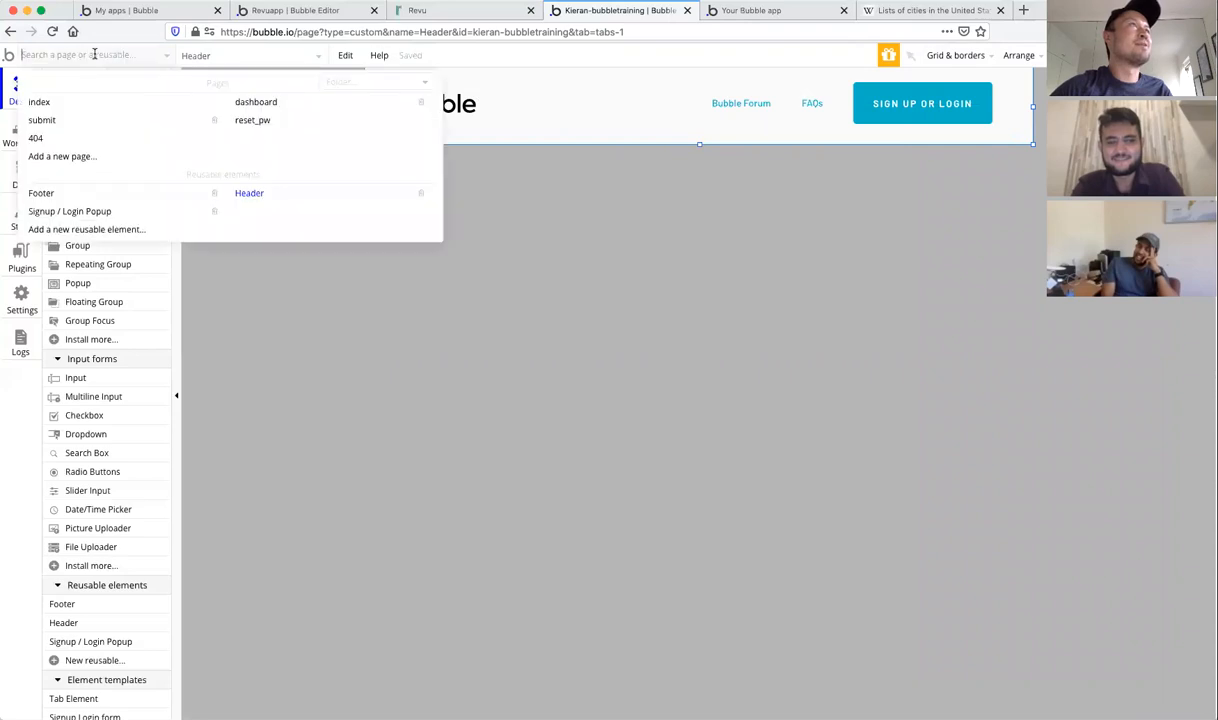
Step: Reopen the dashboard page, reload the live app with Cmd+R, and glance at the Revu site
left_click(255, 102)
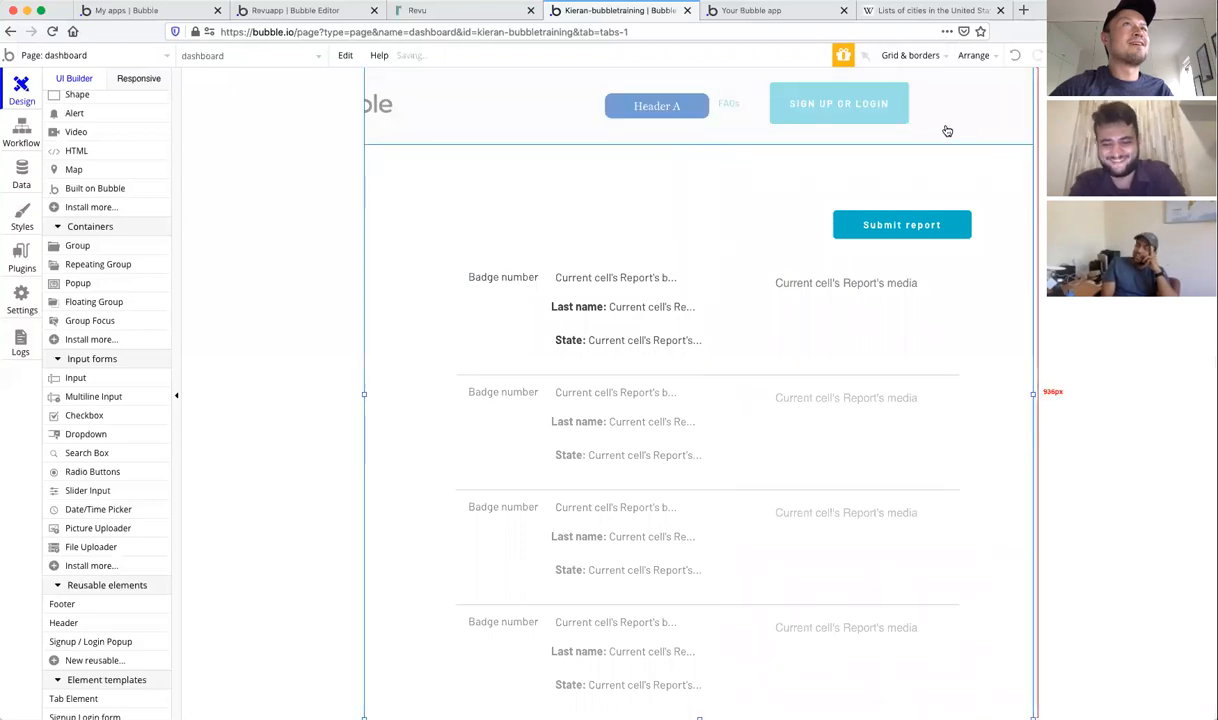
left_click(792, 19)
key("super+r")
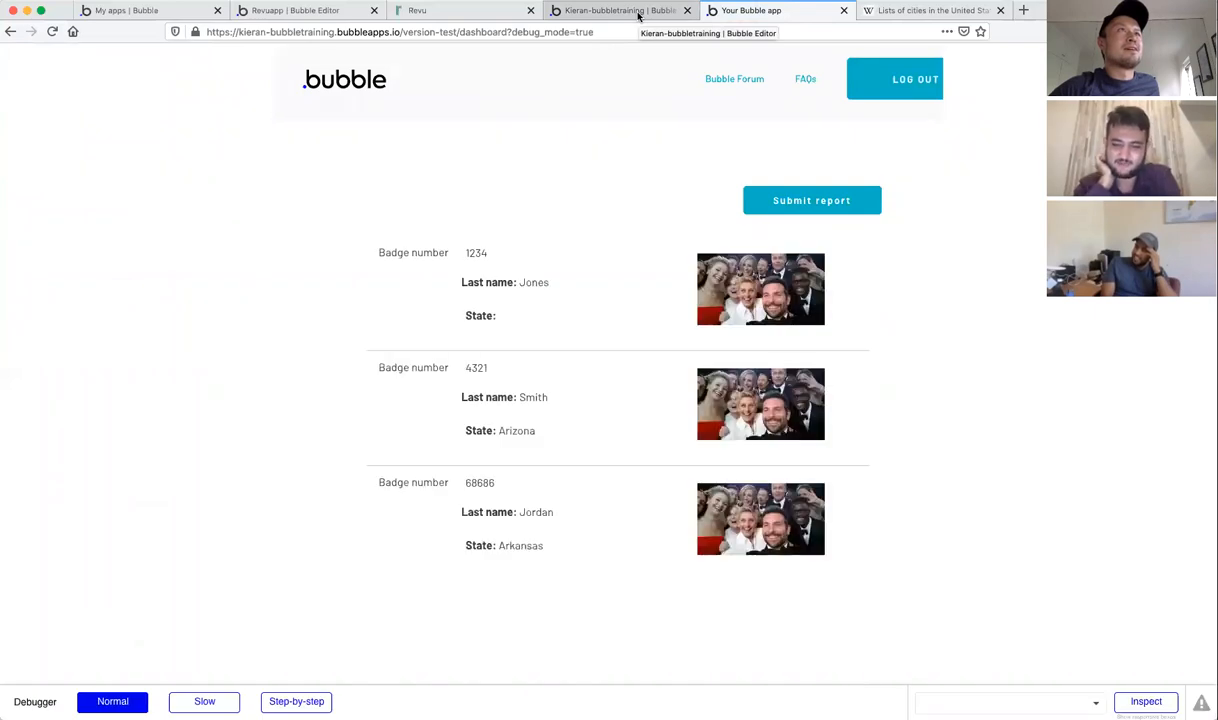
left_click(451, 12)
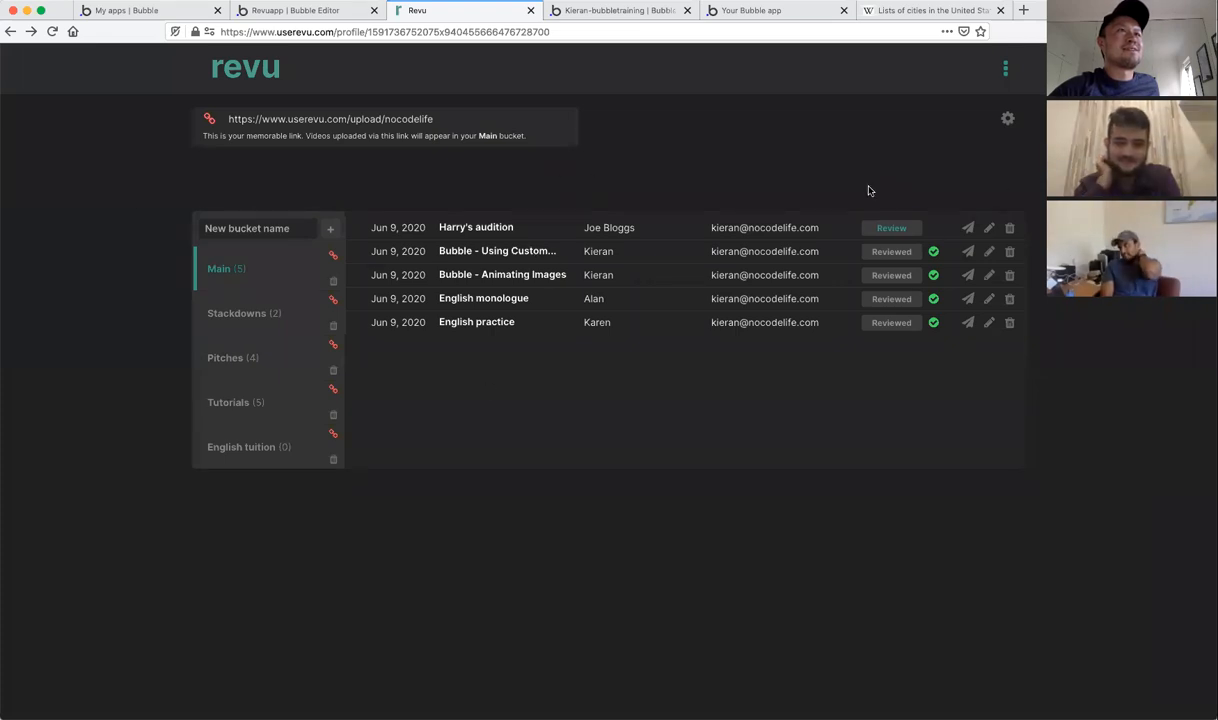
left_click(613, 12)
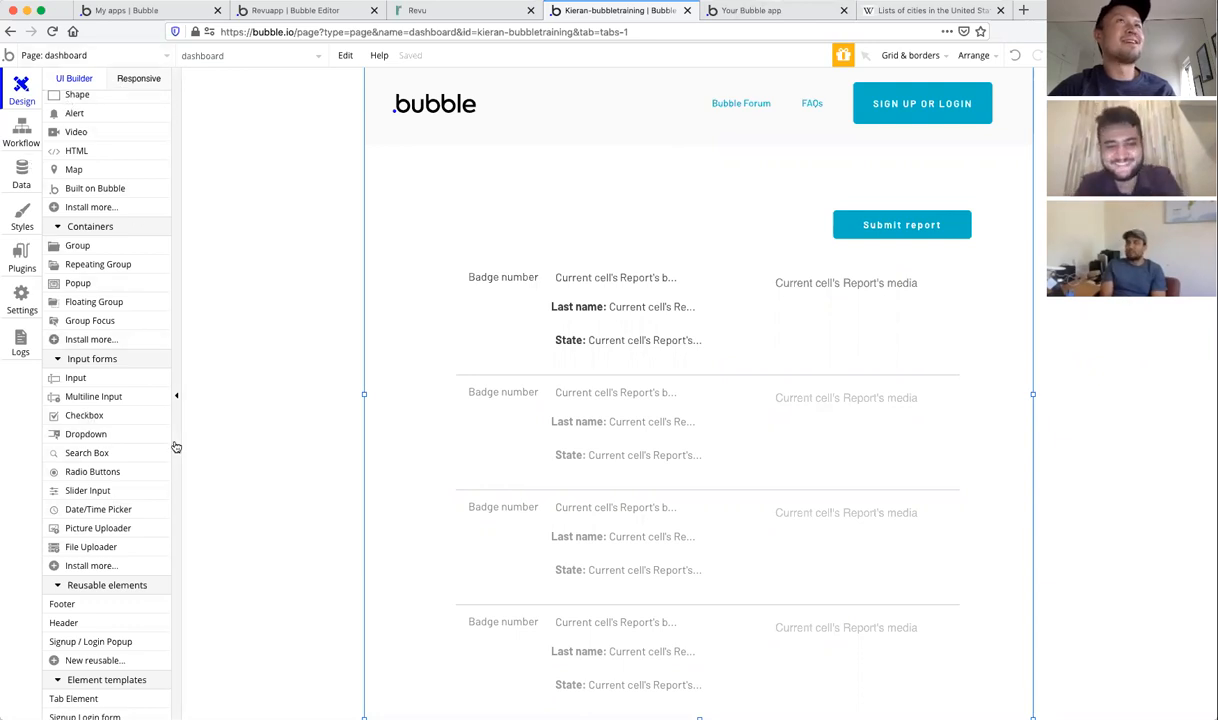
Step: Log out of the running app and compare its dashboard against the editor
left_click(760, 10)
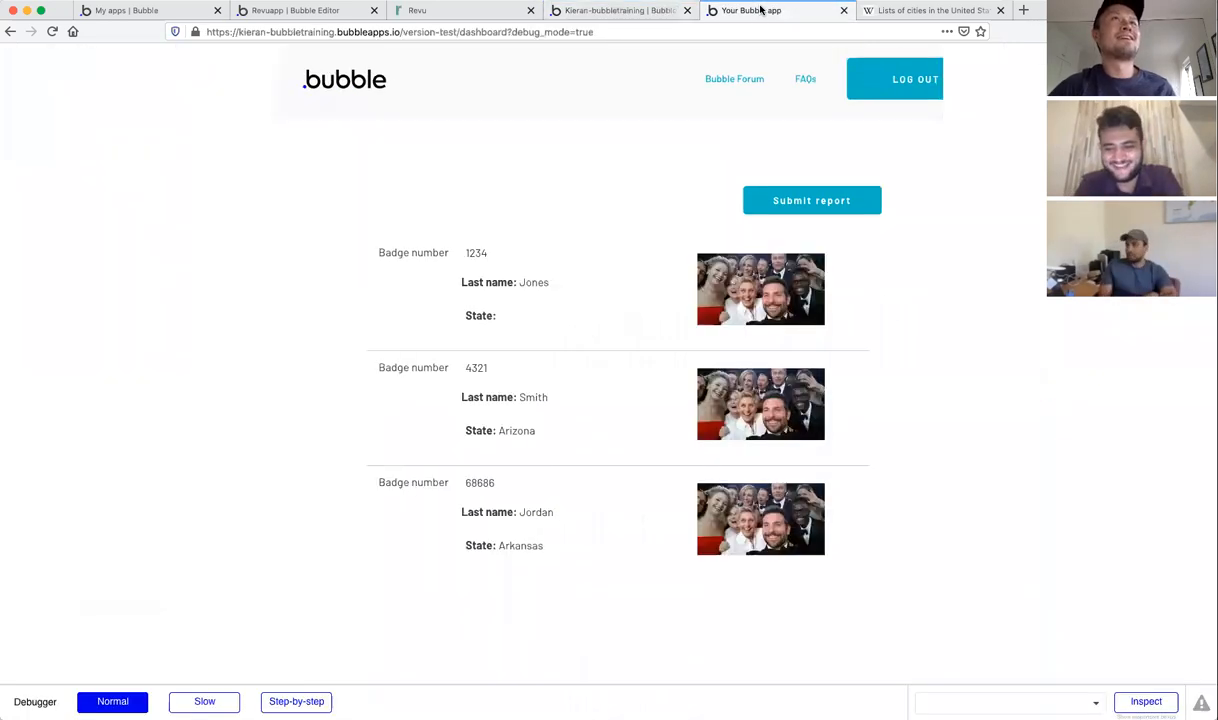
left_click(878, 78)
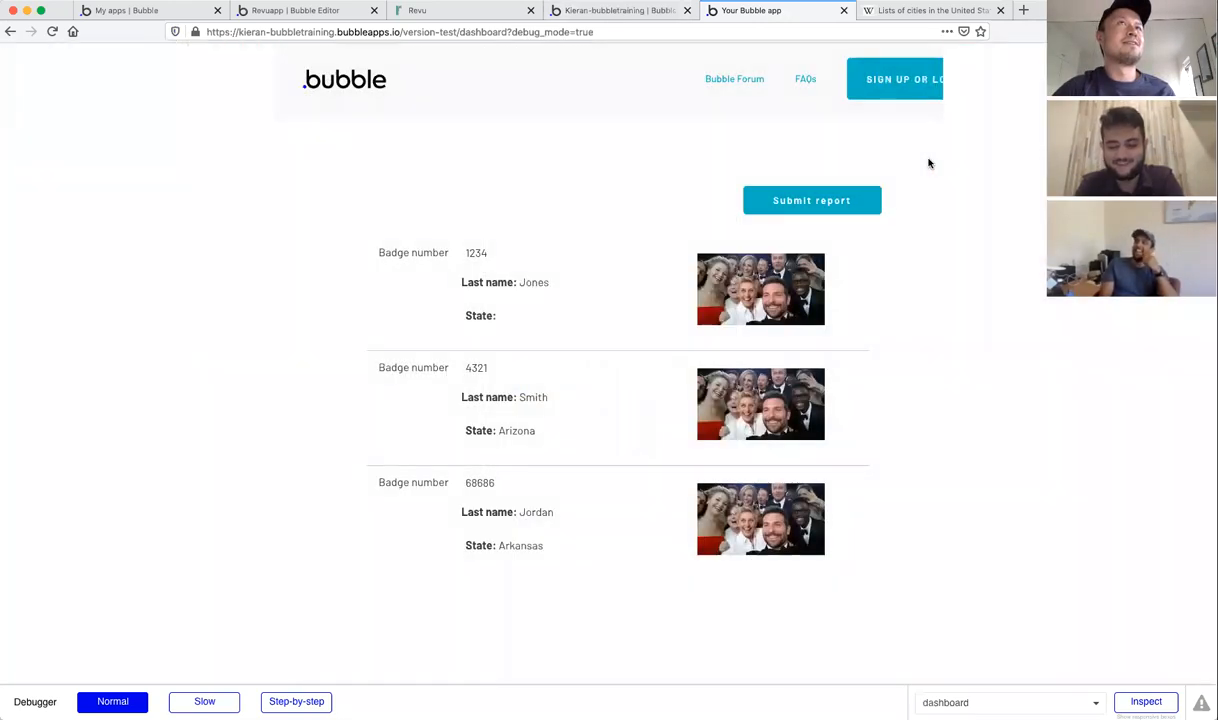
left_click(610, 12)
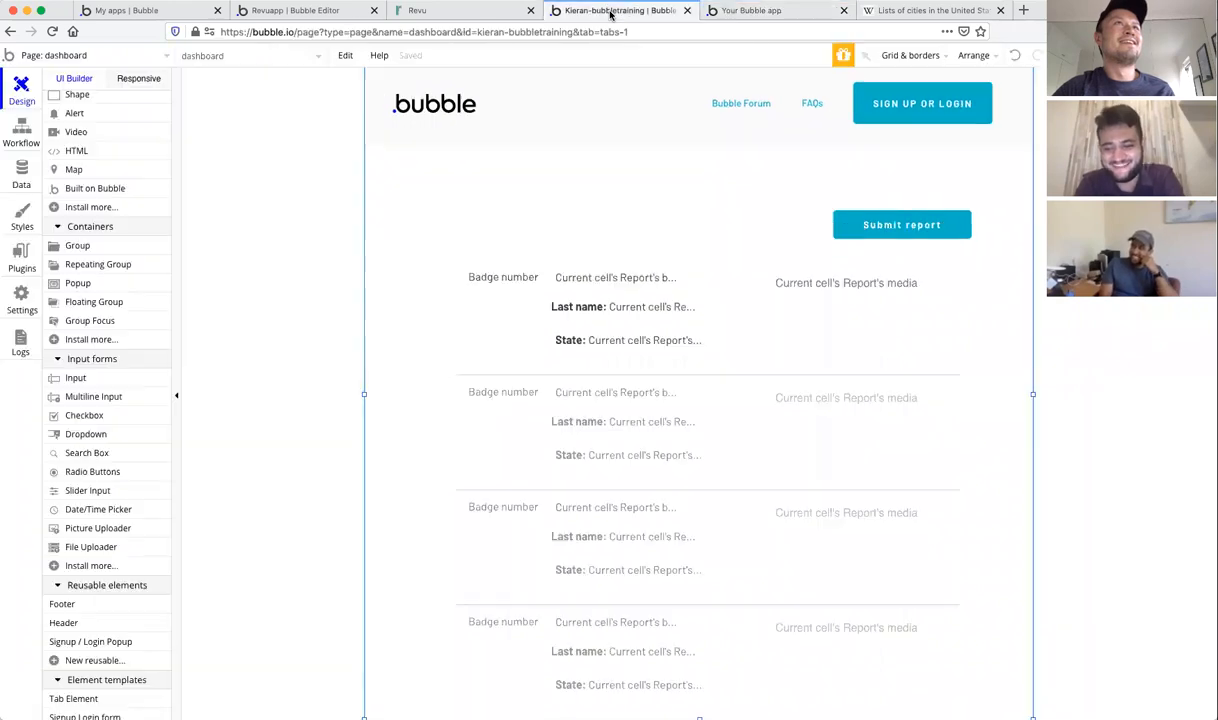
left_click(769, 10)
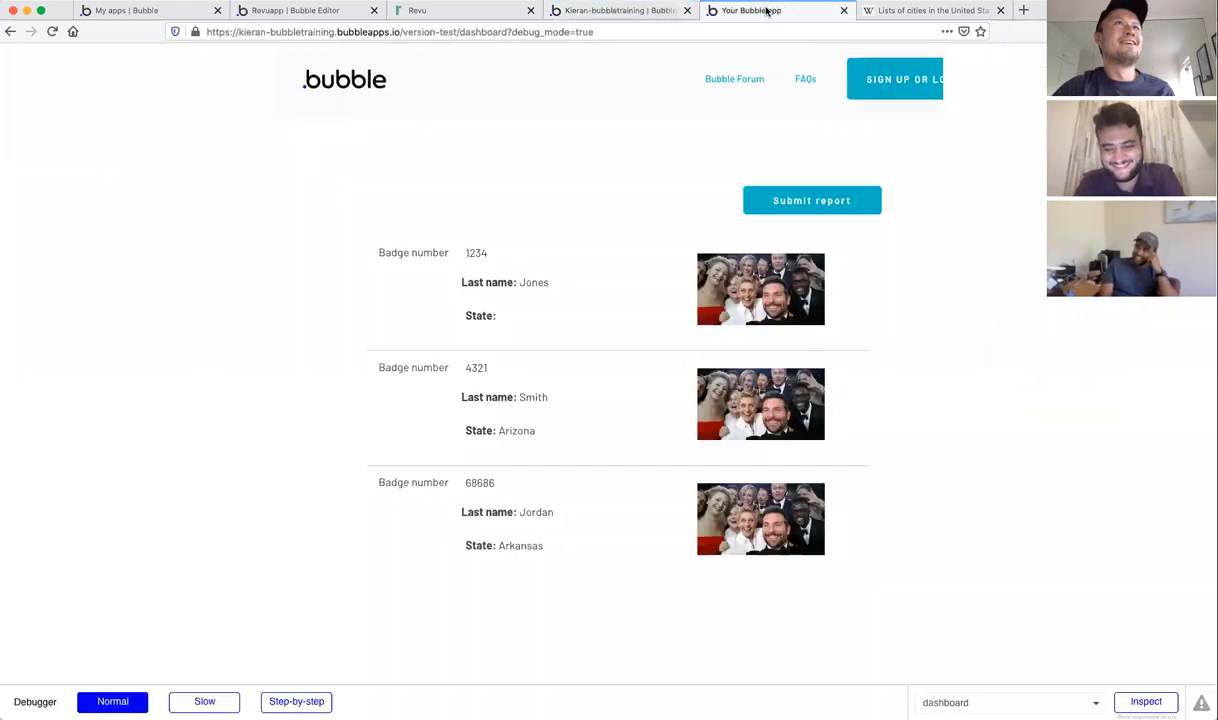
left_click(647, 10)
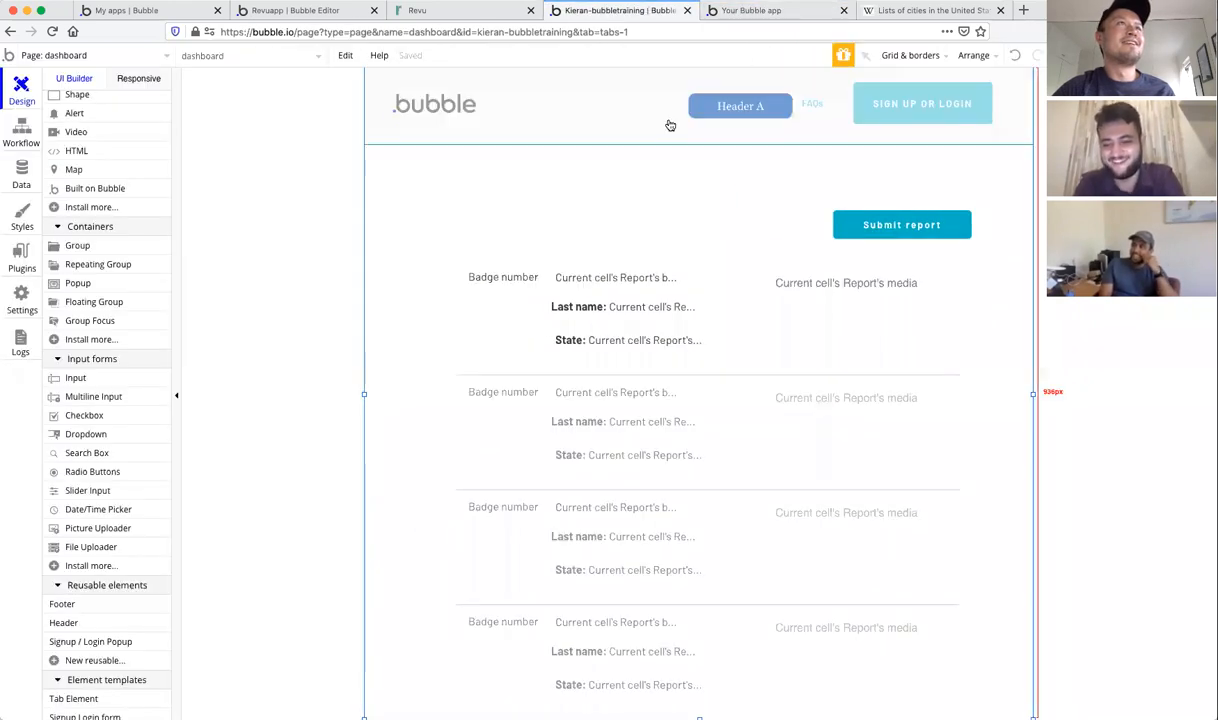
left_click(760, 11)
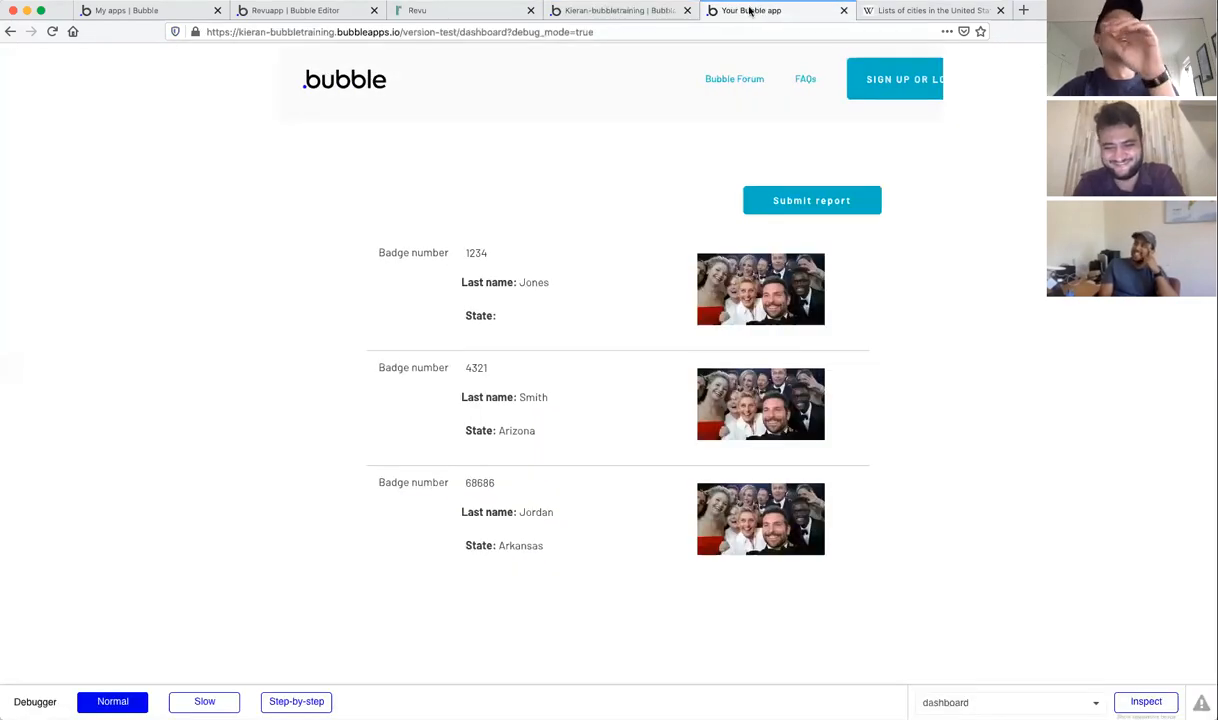
left_click(644, 13)
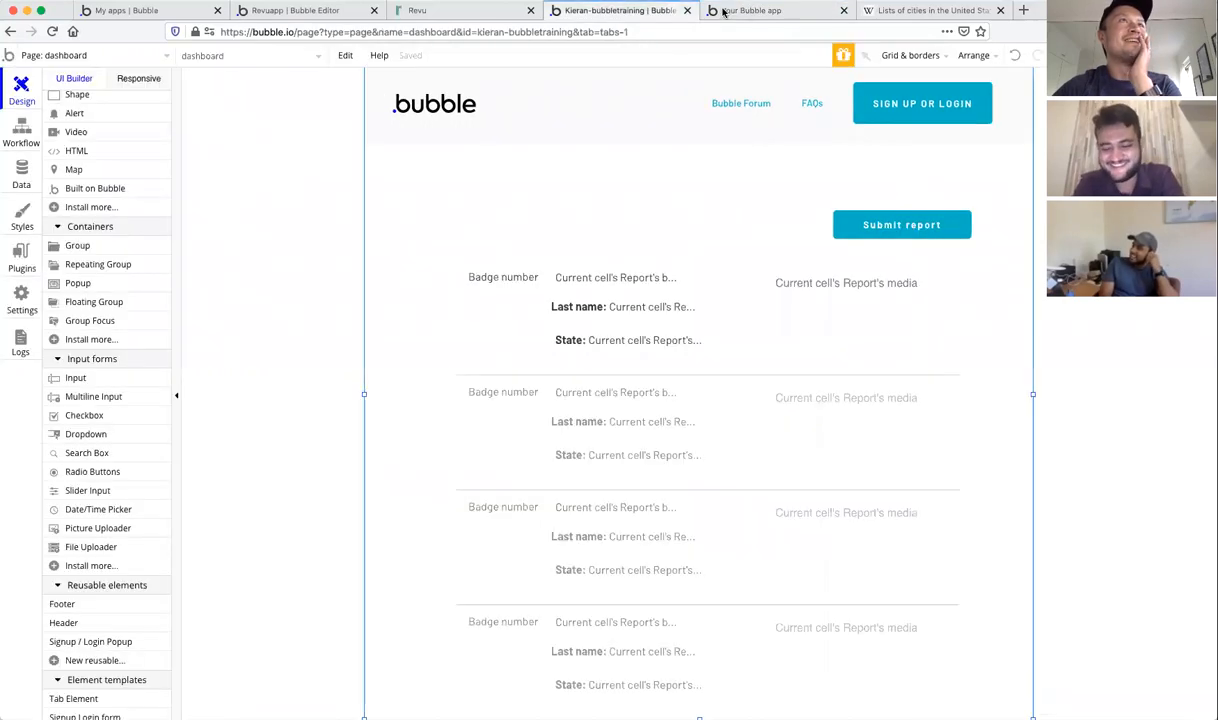
left_click(776, 12)
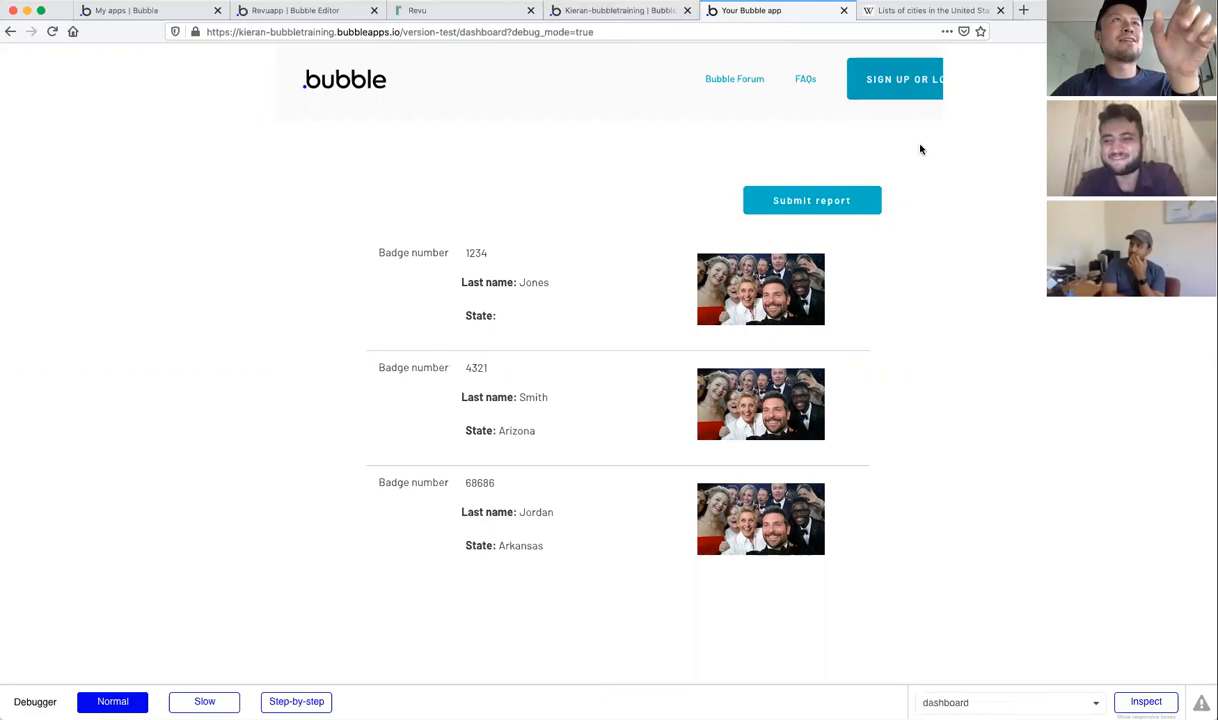
Step: Try submitting a report while signed out, then attempt logging in with an edited email
left_click(812, 201)
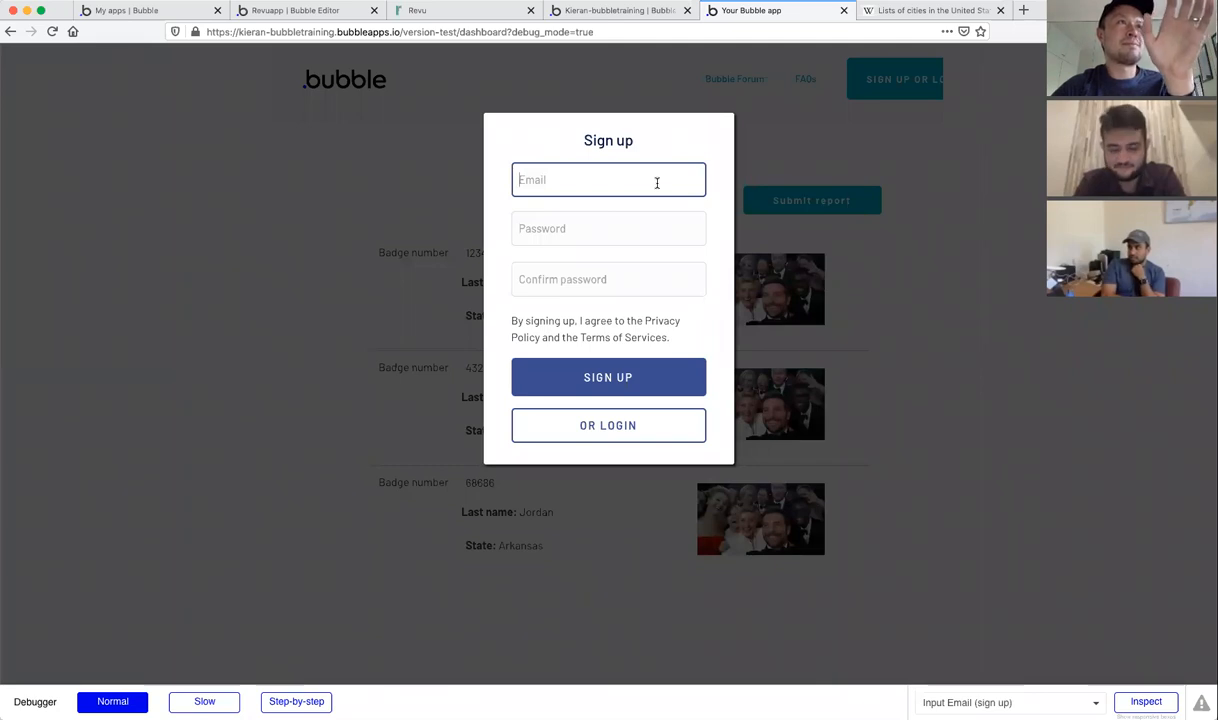
left_click(642, 421)
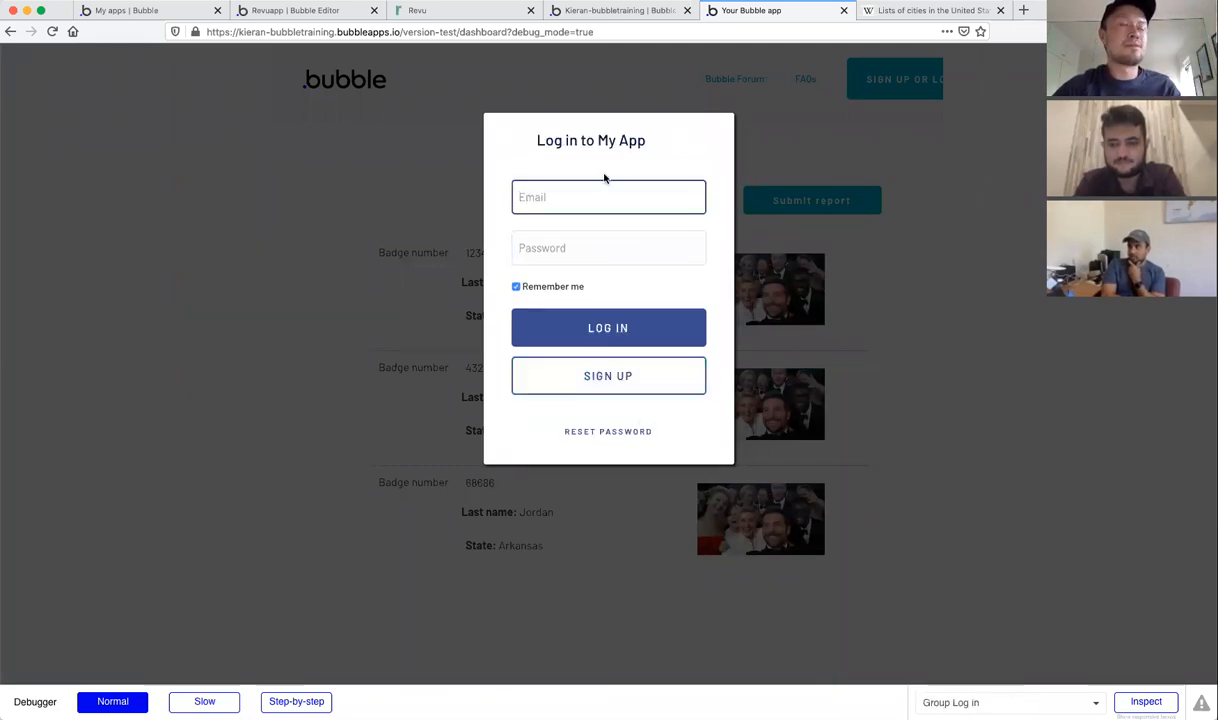
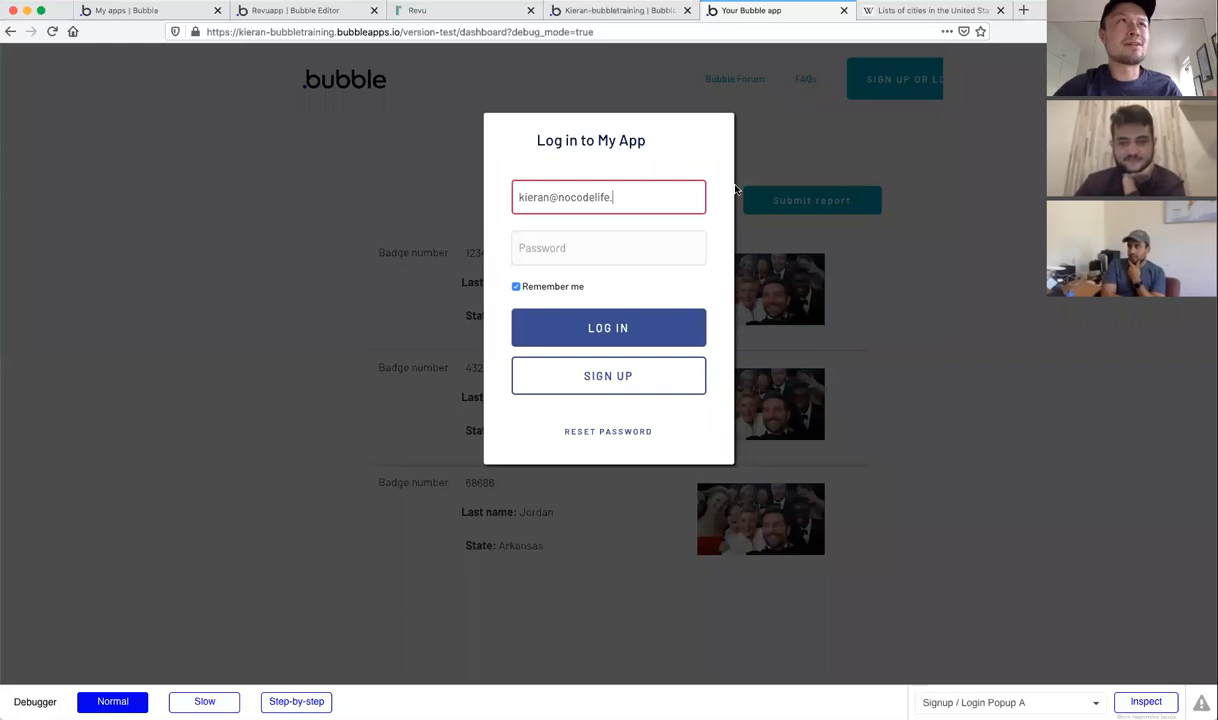
left_click(908, 246)
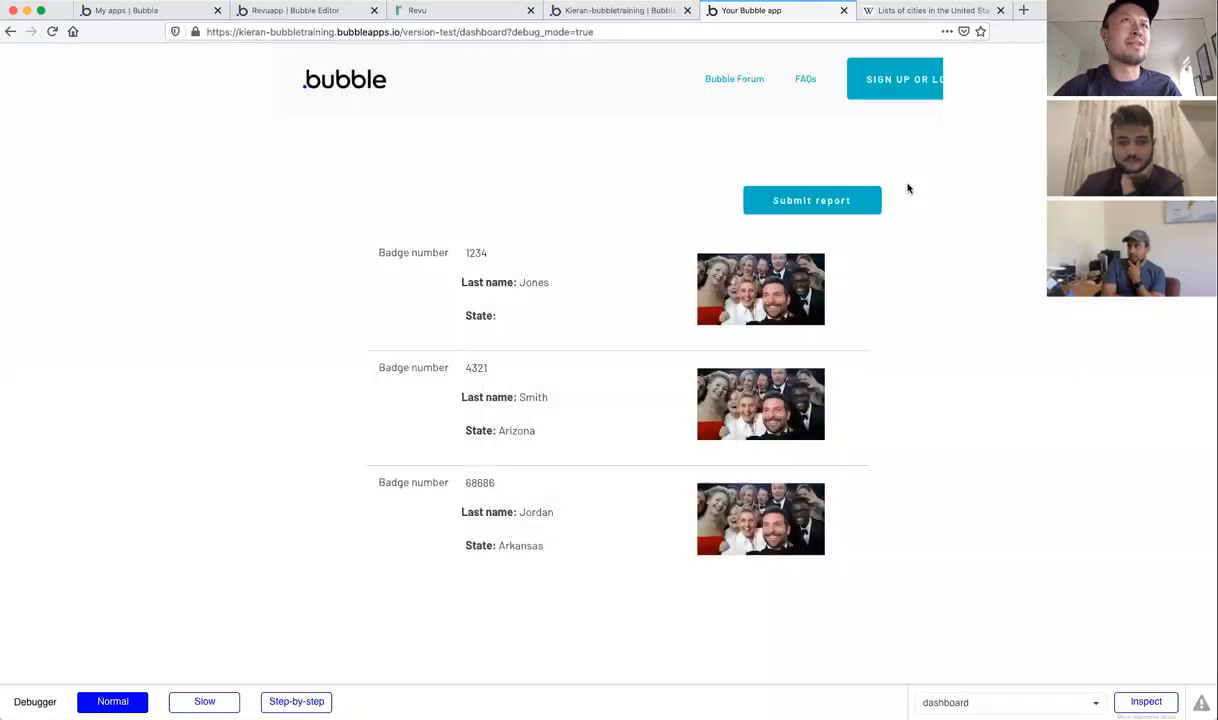
left_click(876, 87)
left_click(763, 153)
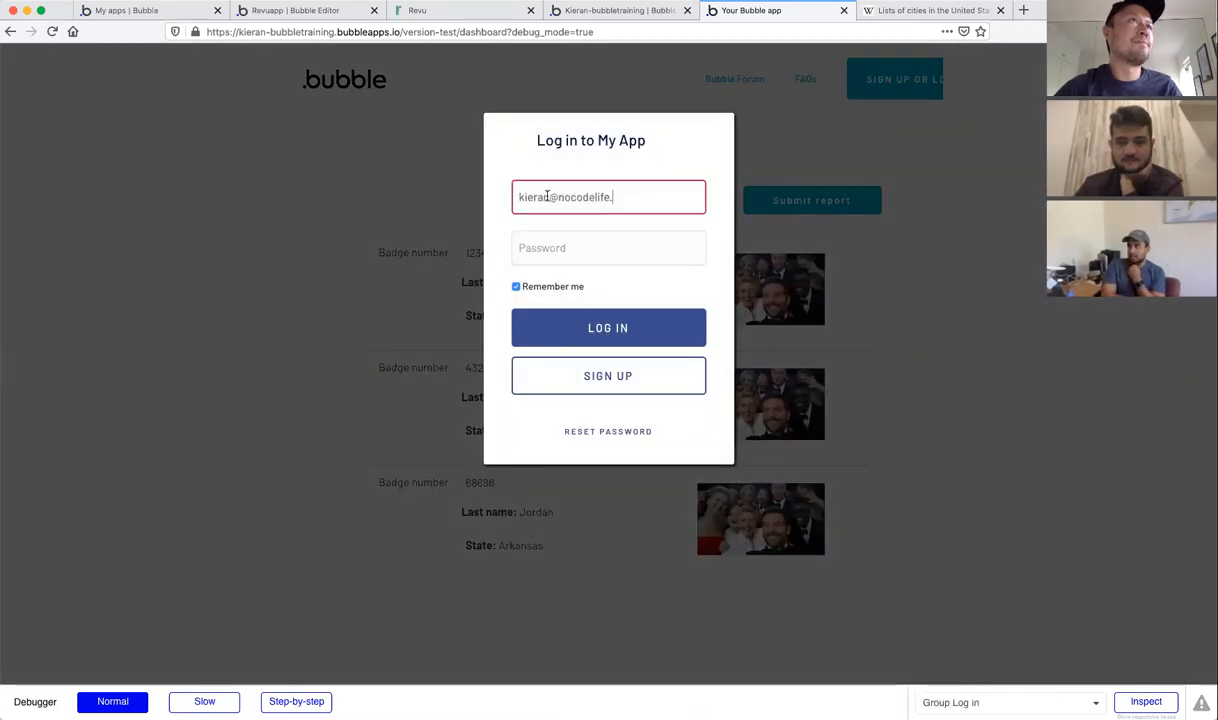
left_click(549, 197)
type("2")
left_click(621, 197)
type("com123")
left_click(612, 337)
Step: Sign up a new test account by entering an email, password and password confirmation
left_click(625, 363)
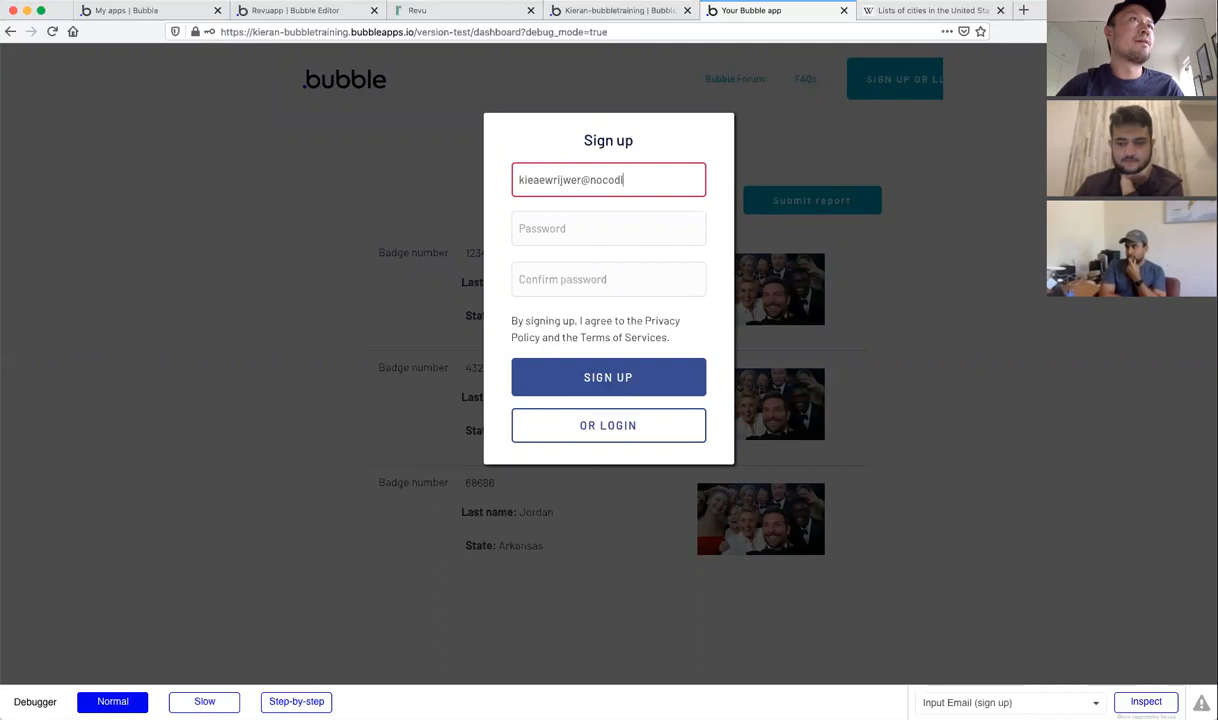
key("Tab")
type("•••")
key("Tab")
type("••")
left_click(590, 378)
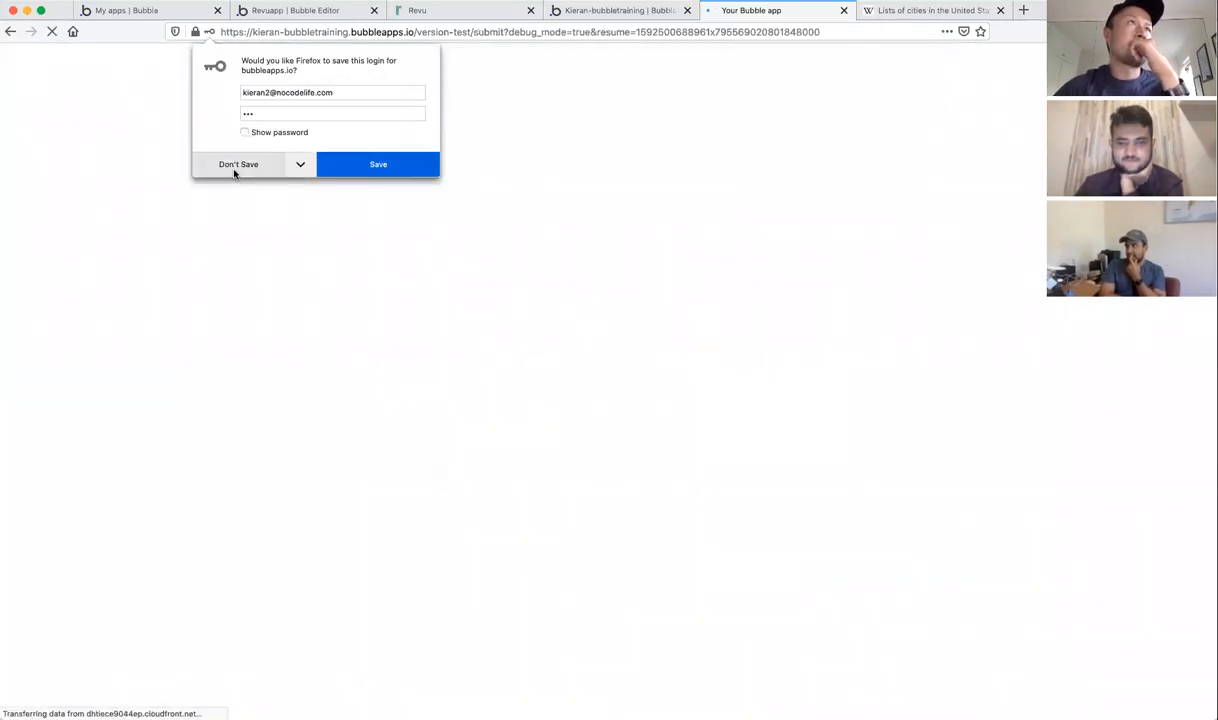
Step: Decline Firefox's save-login prompt, then open the submit page in the editor
left_click(236, 167)
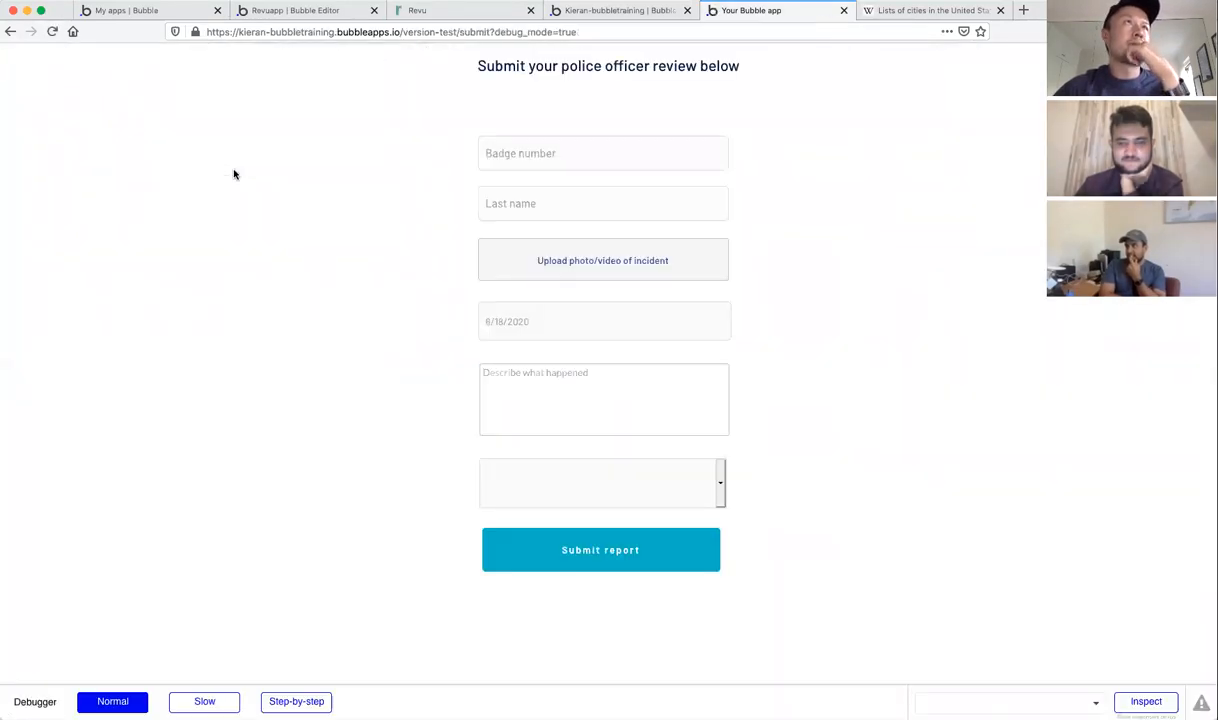
left_click(623, 156)
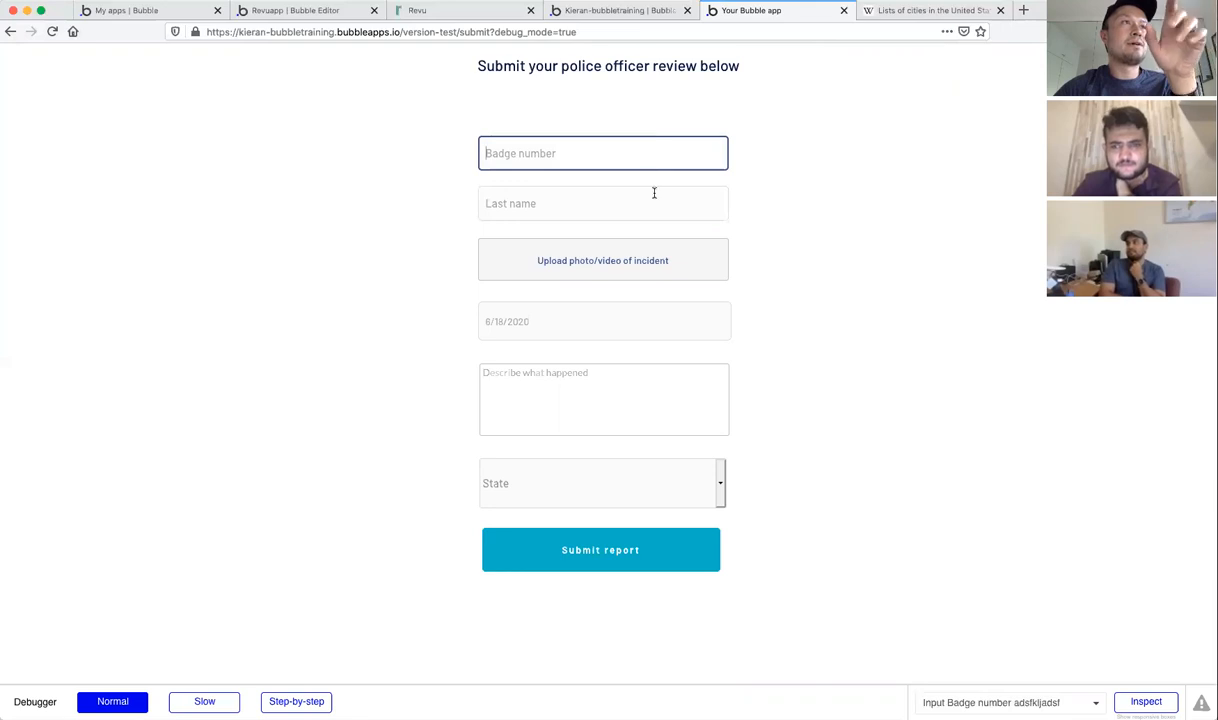
left_click(620, 11)
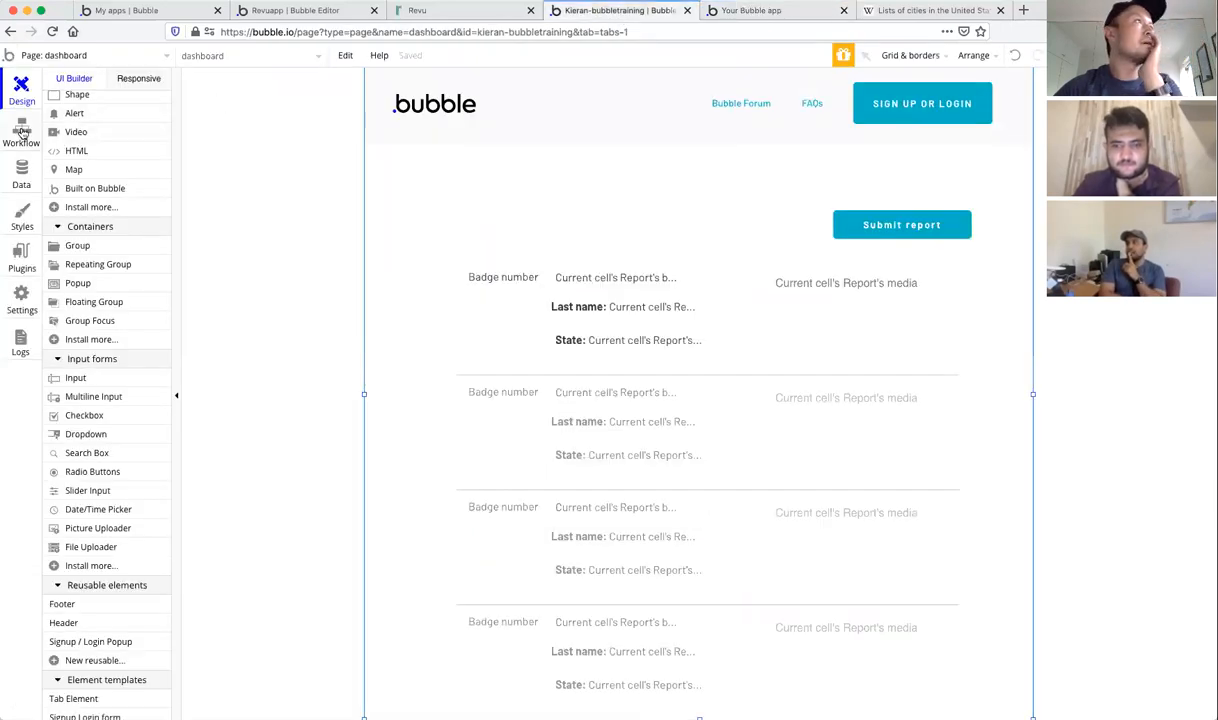
left_click(92, 55)
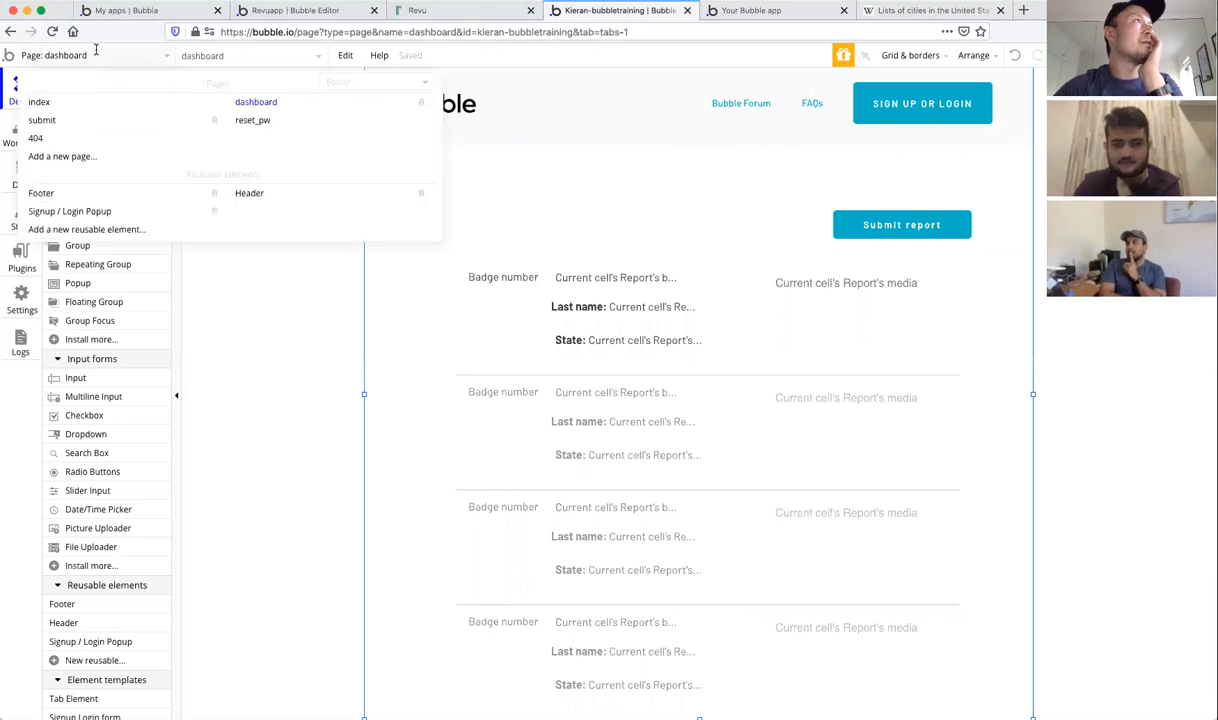
left_click(42, 120)
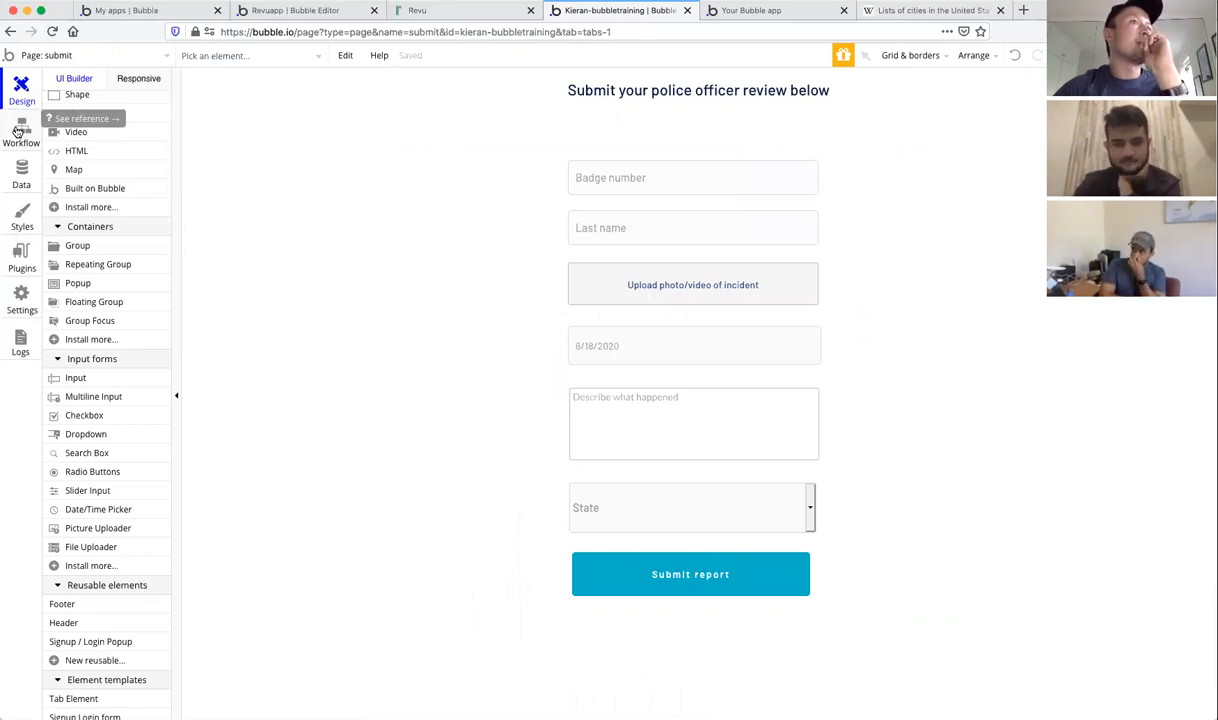
Step: Enter badge number 314324 and last name adsfas in the live form, submit, and return to the editor
left_click(742, 12)
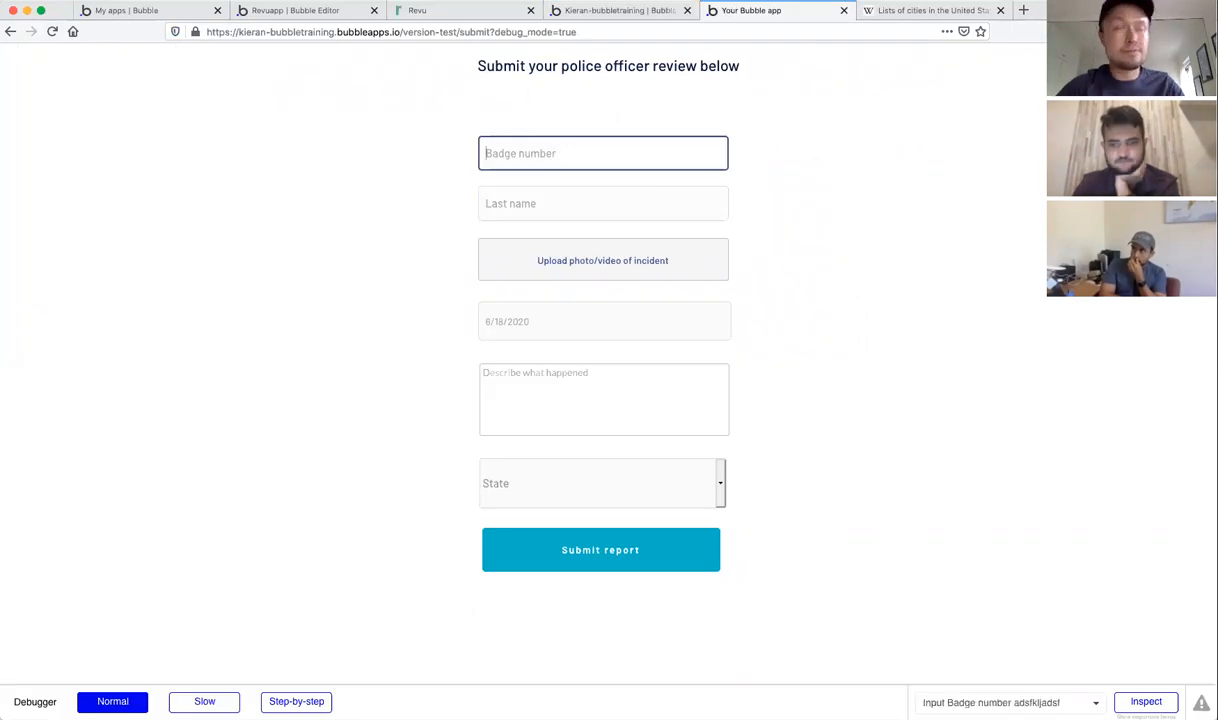
type("314324")
left_click(525, 205)
type("adsfas")
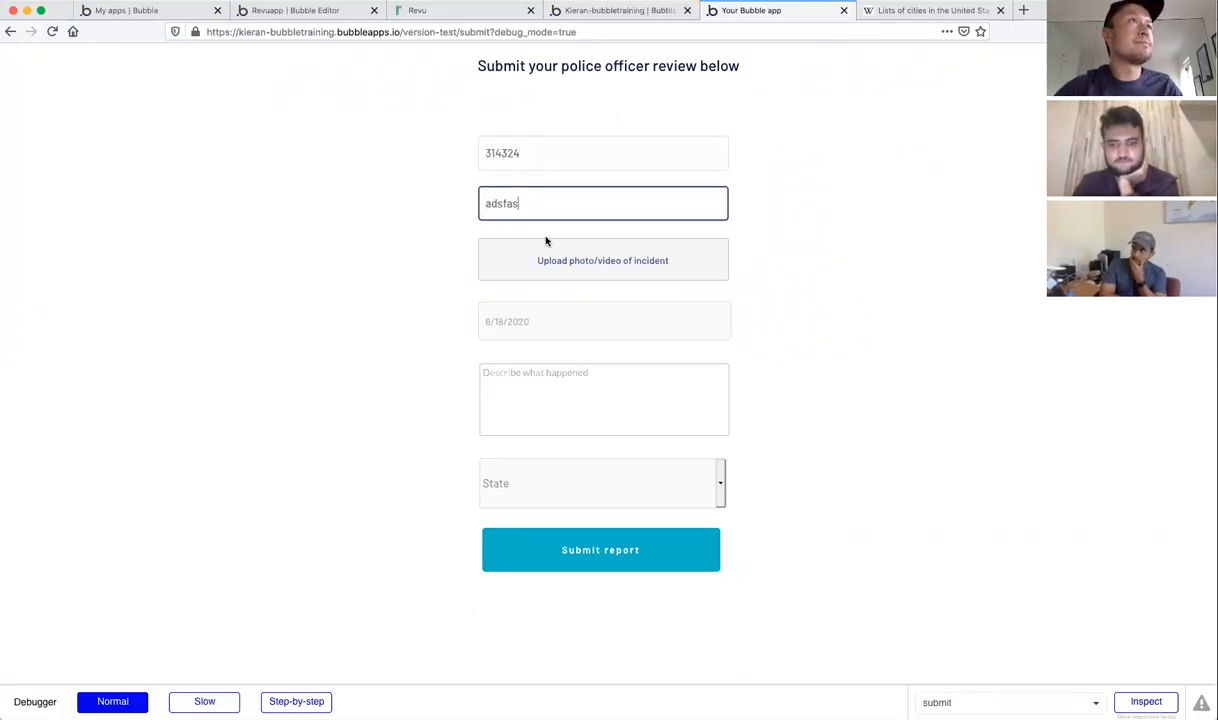
left_click(536, 402)
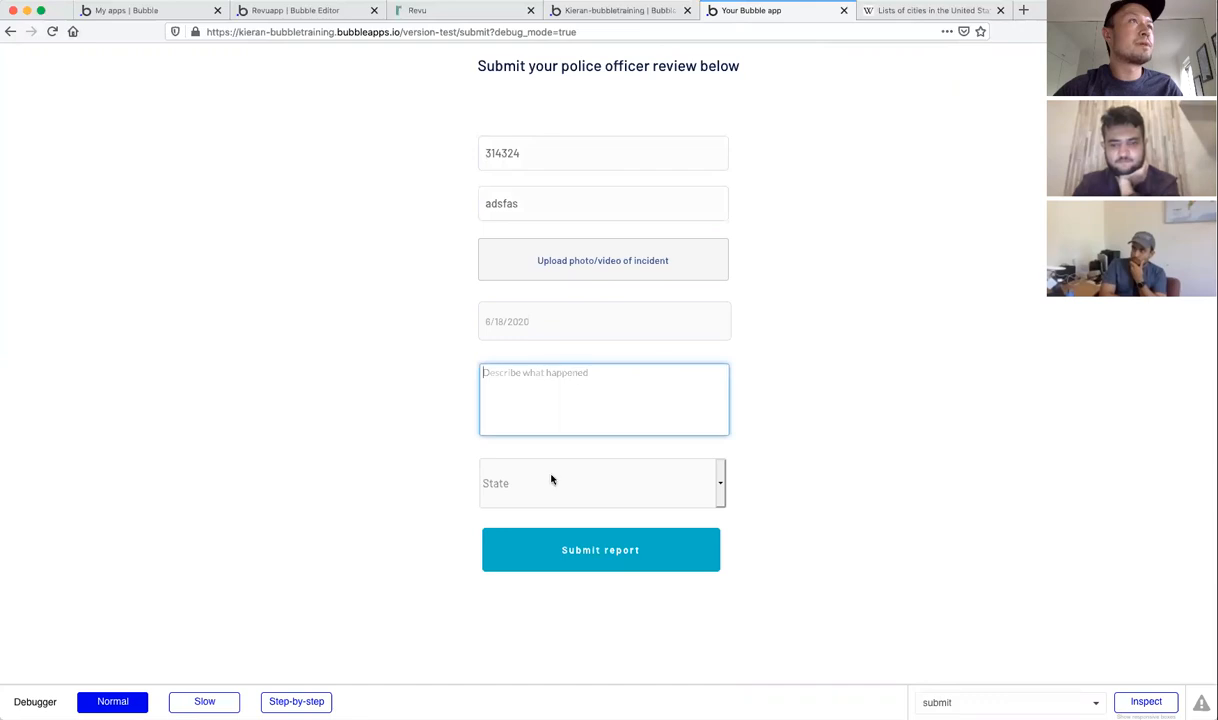
left_click(563, 553)
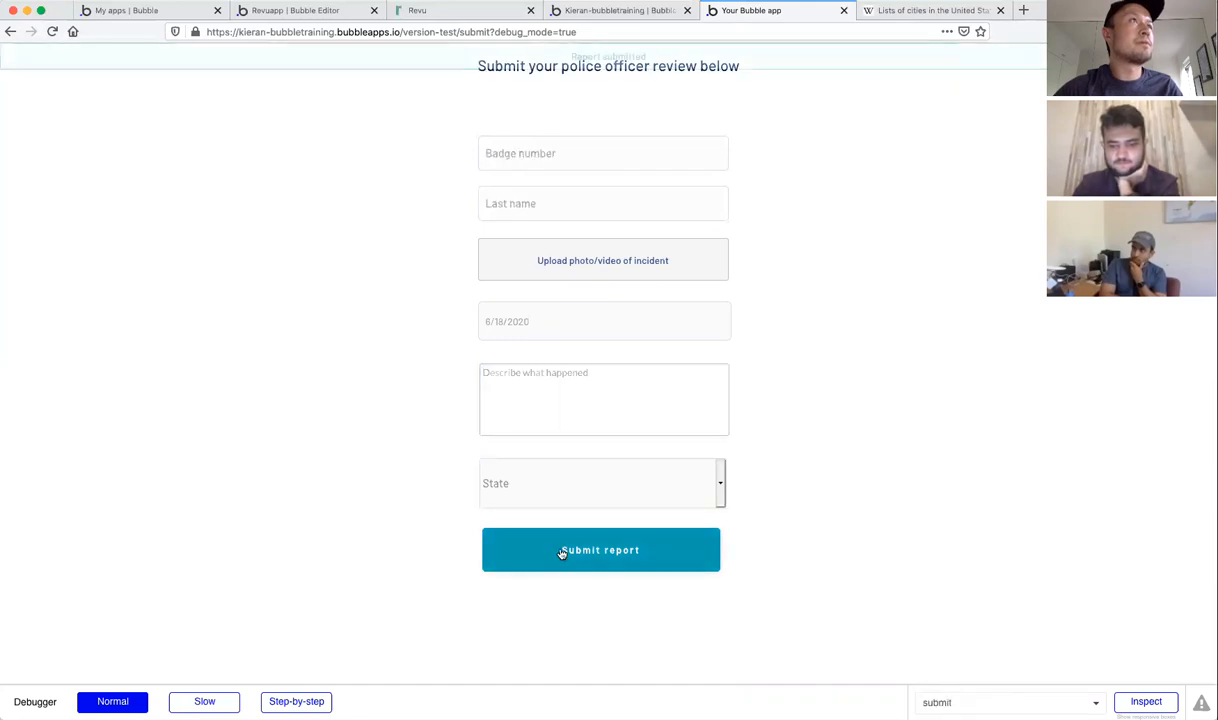
left_click(602, 15)
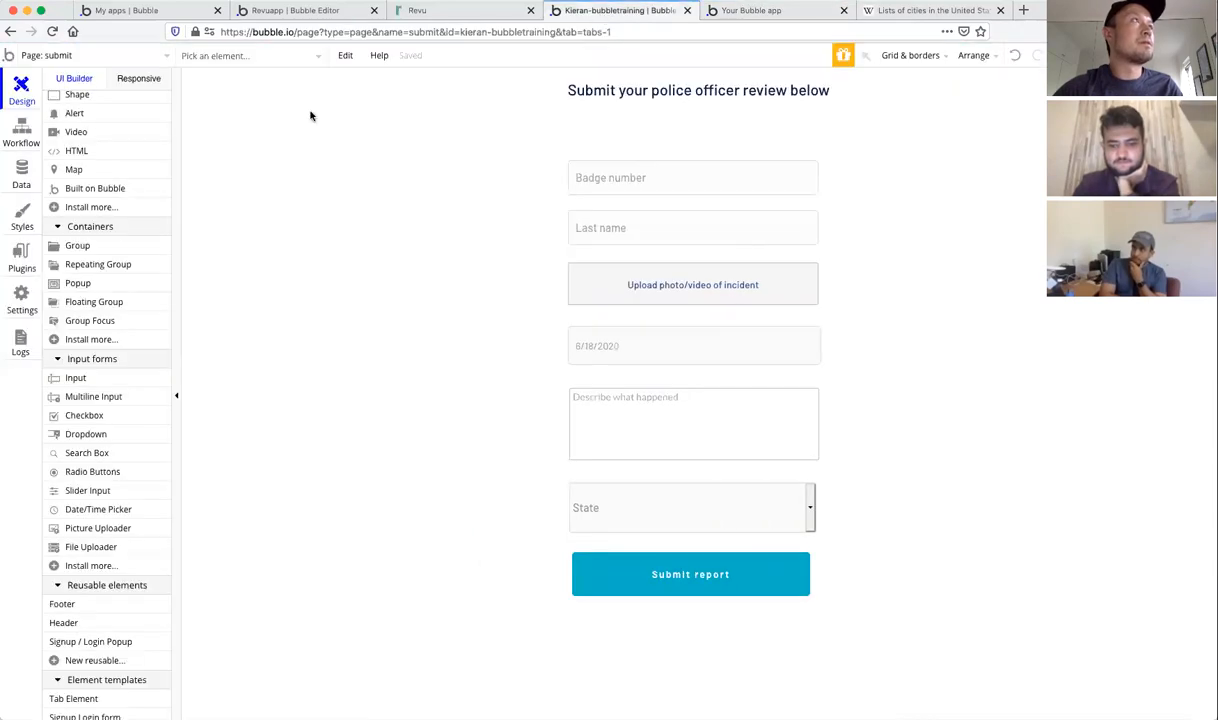
Step: Open App data's All Reports and inspect the 314324 report's Created By field
left_click(21, 175)
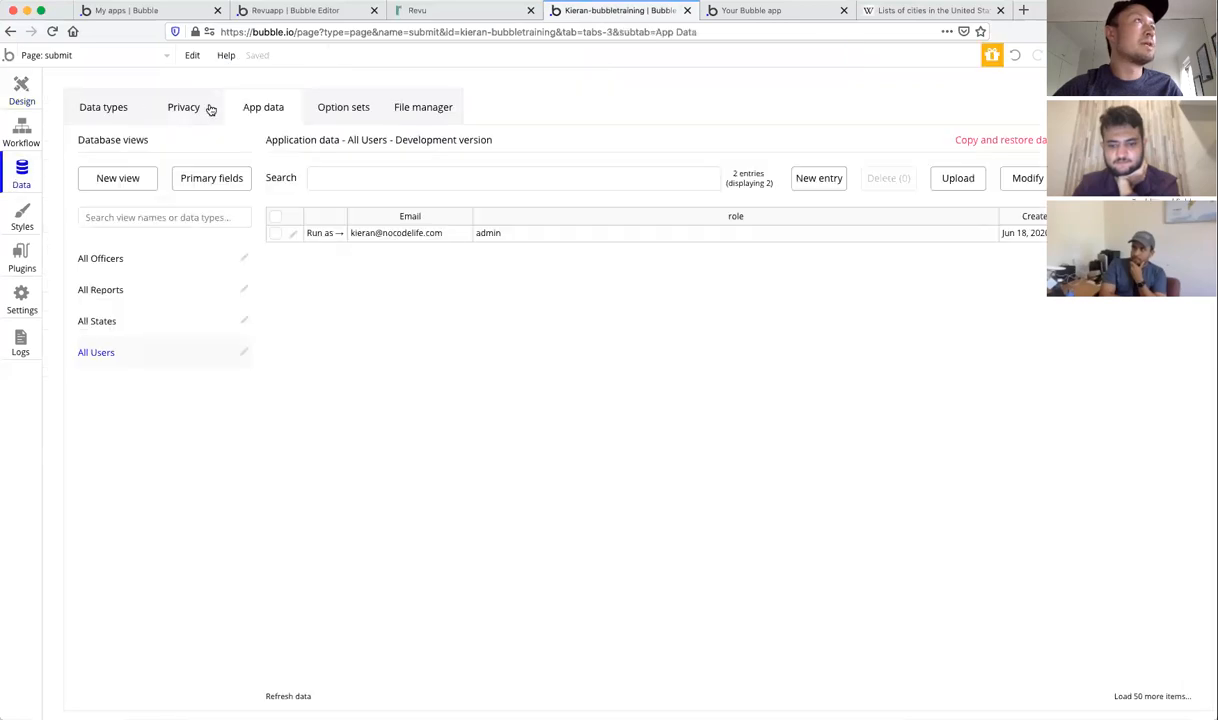
left_click(120, 289)
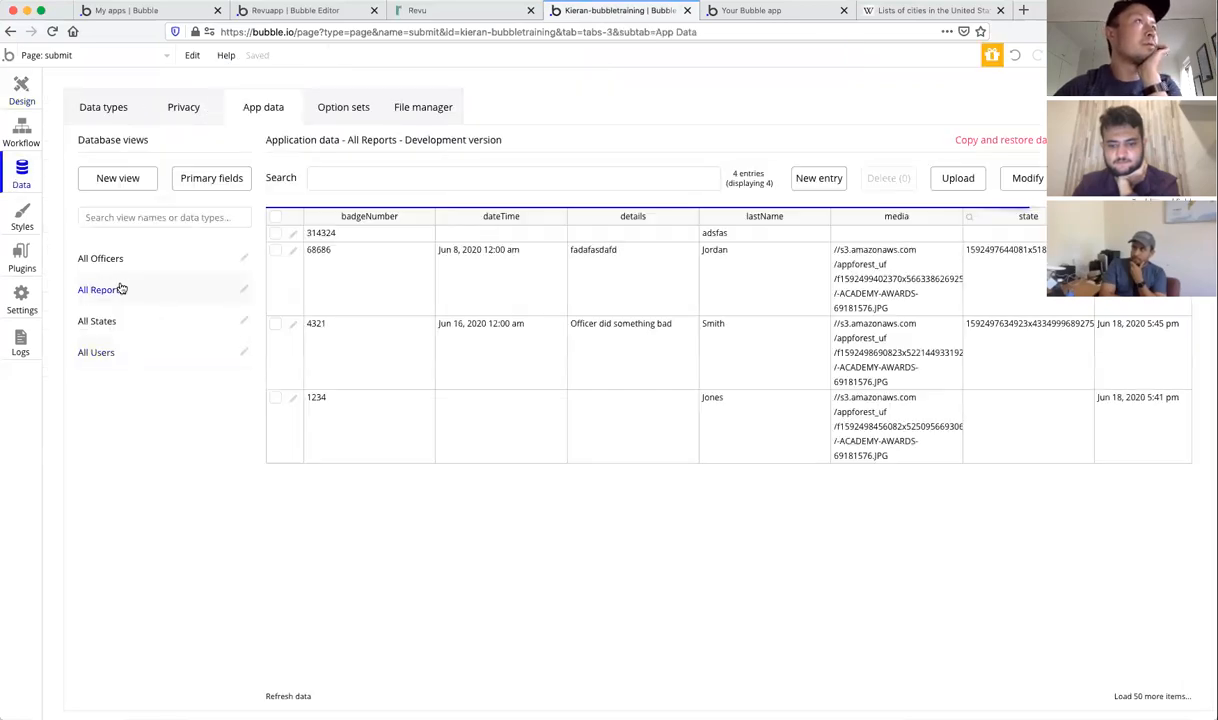
left_click(291, 233)
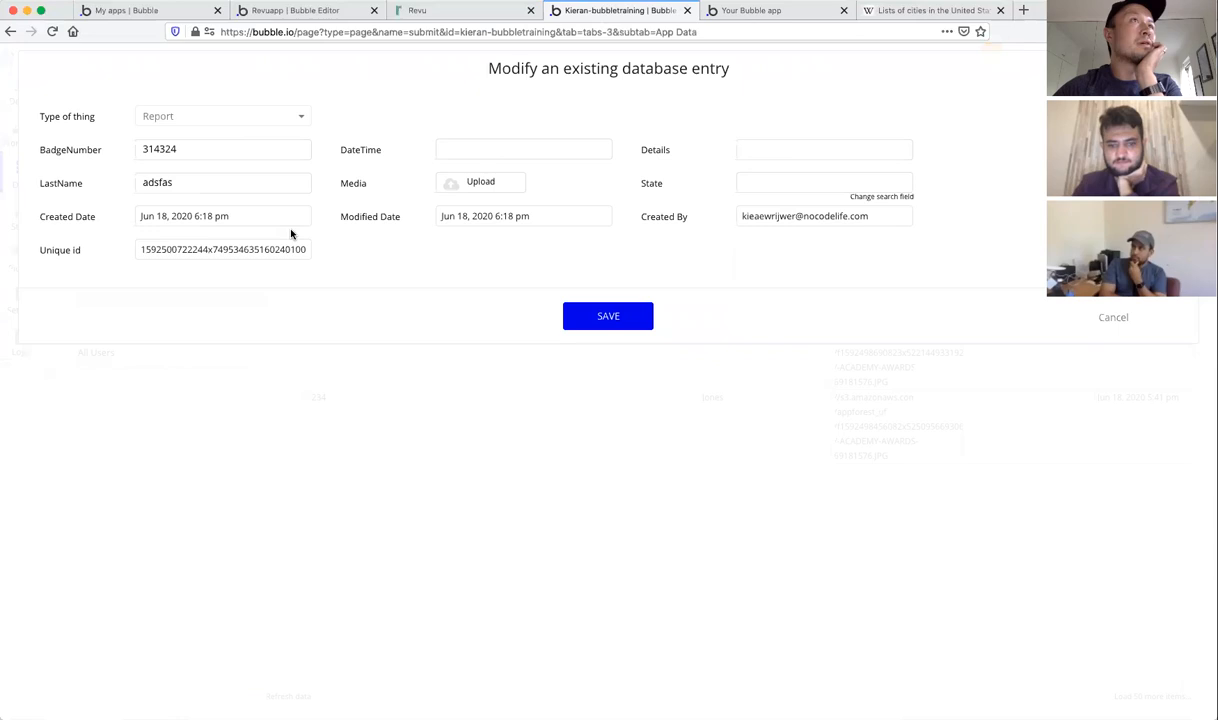
triple_click(764, 215)
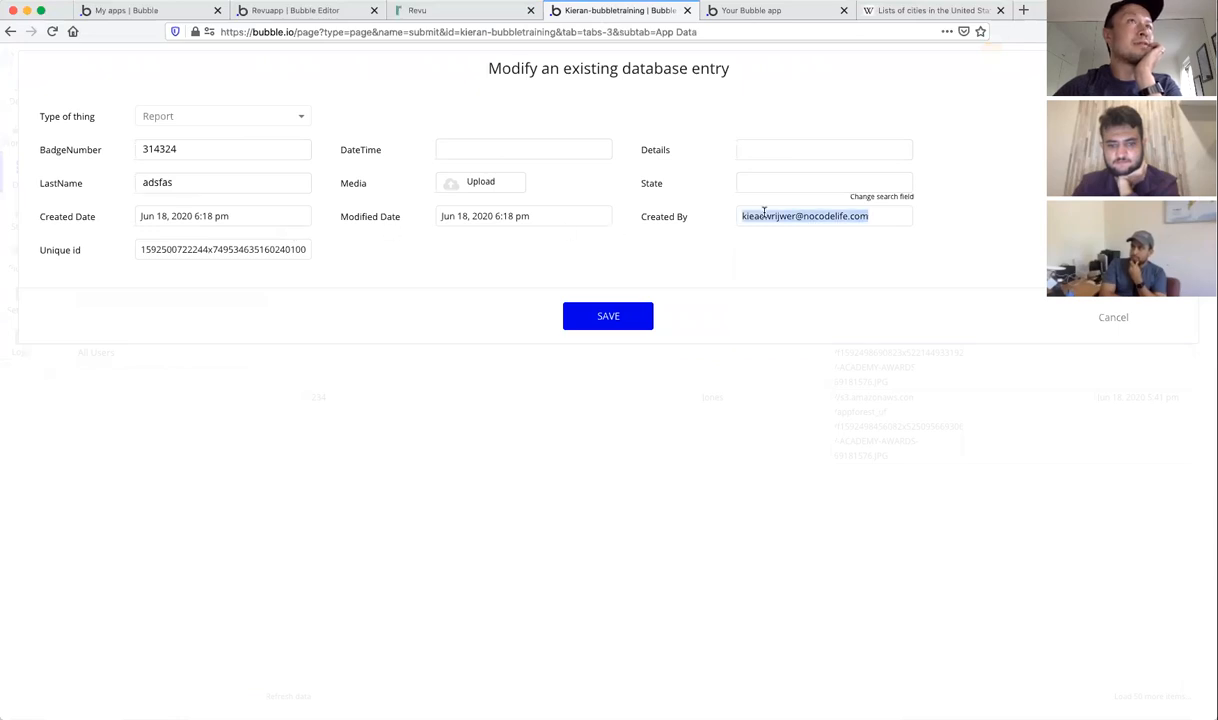
left_click(1113, 318)
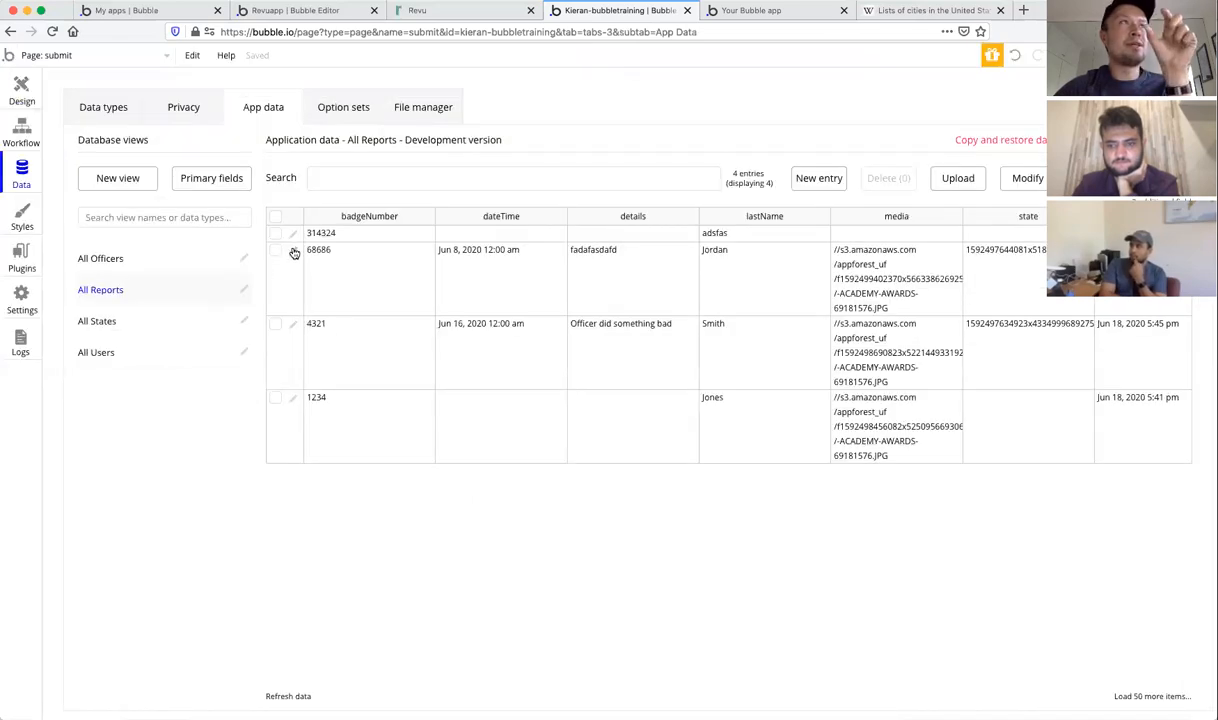
Step: Check Created By on the 68686 Jordan and 1234 Jones reports, then list All Users
left_click(293, 249)
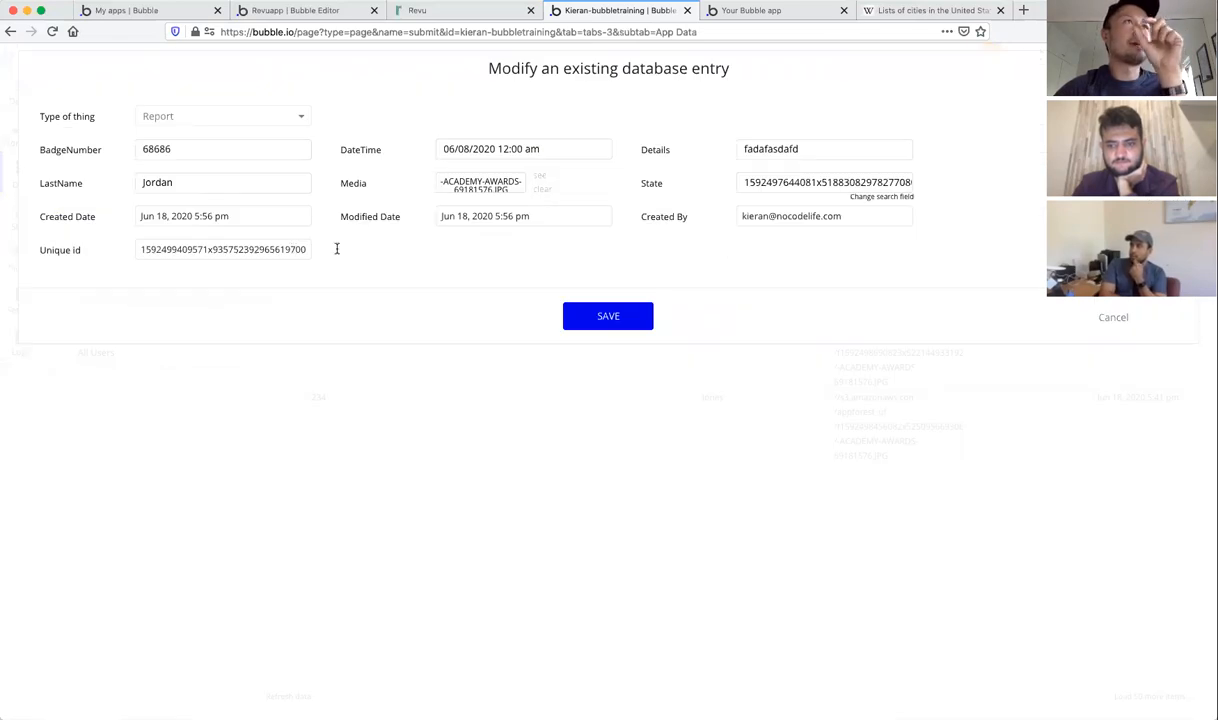
left_click(1124, 318)
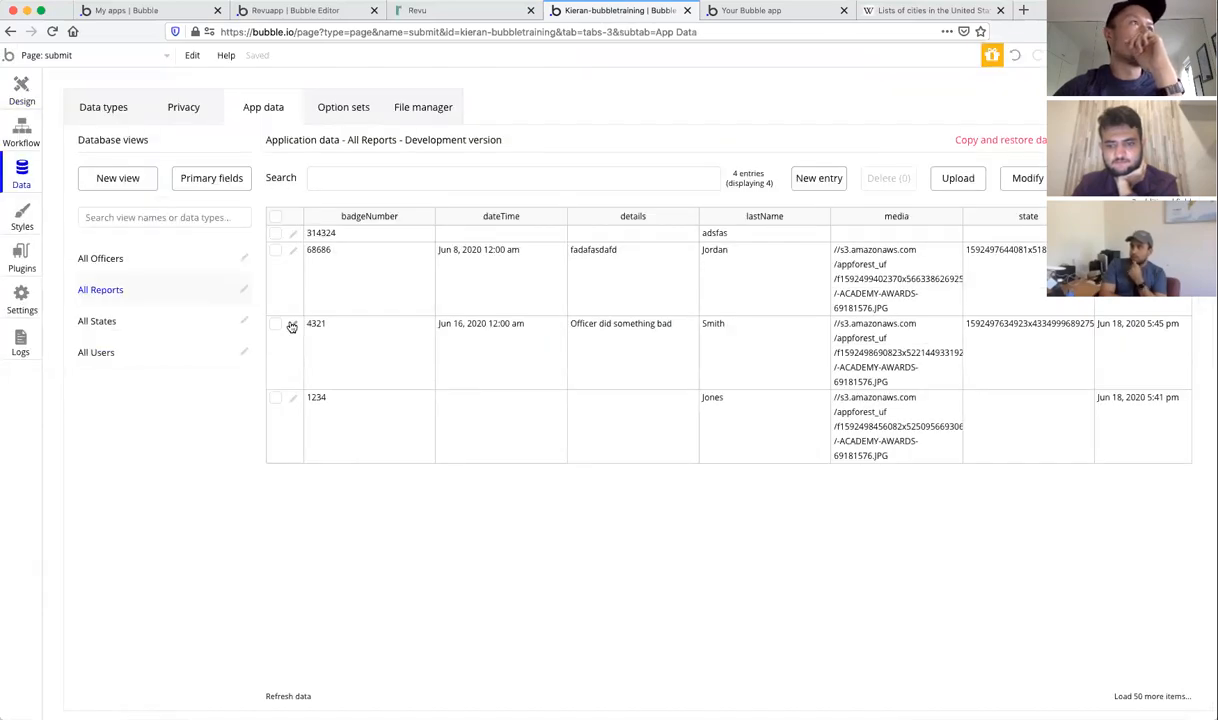
left_click(293, 400)
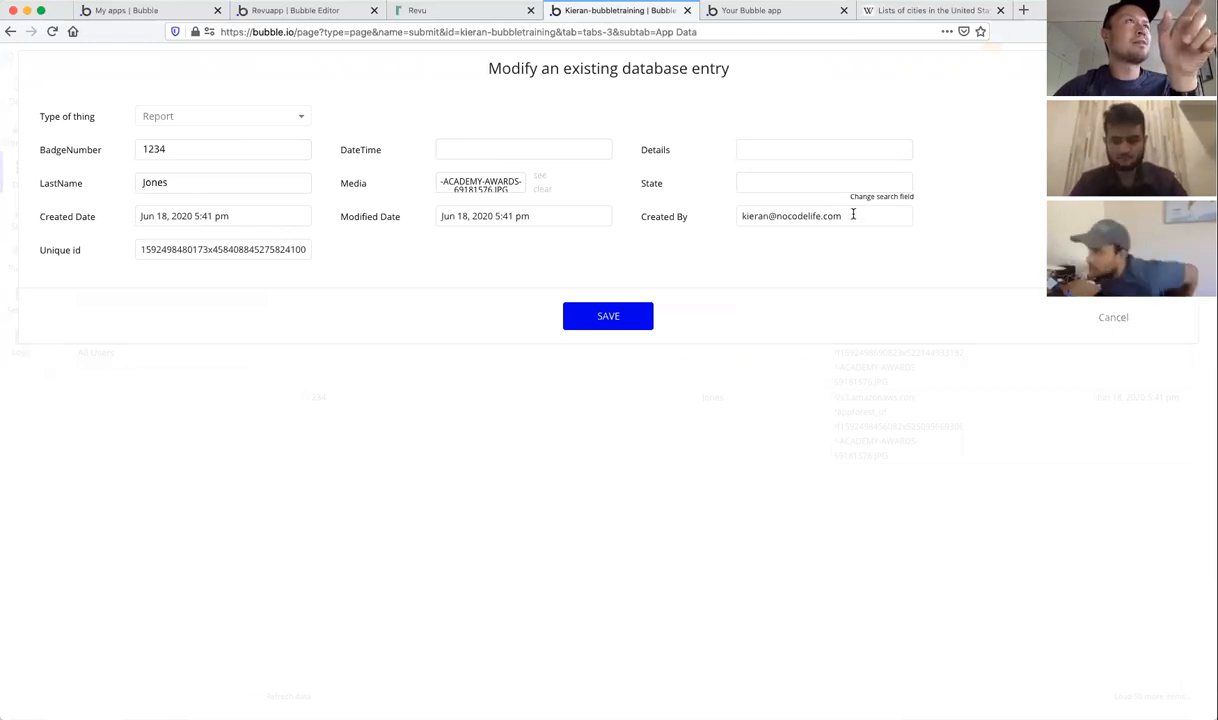
left_click(1110, 318)
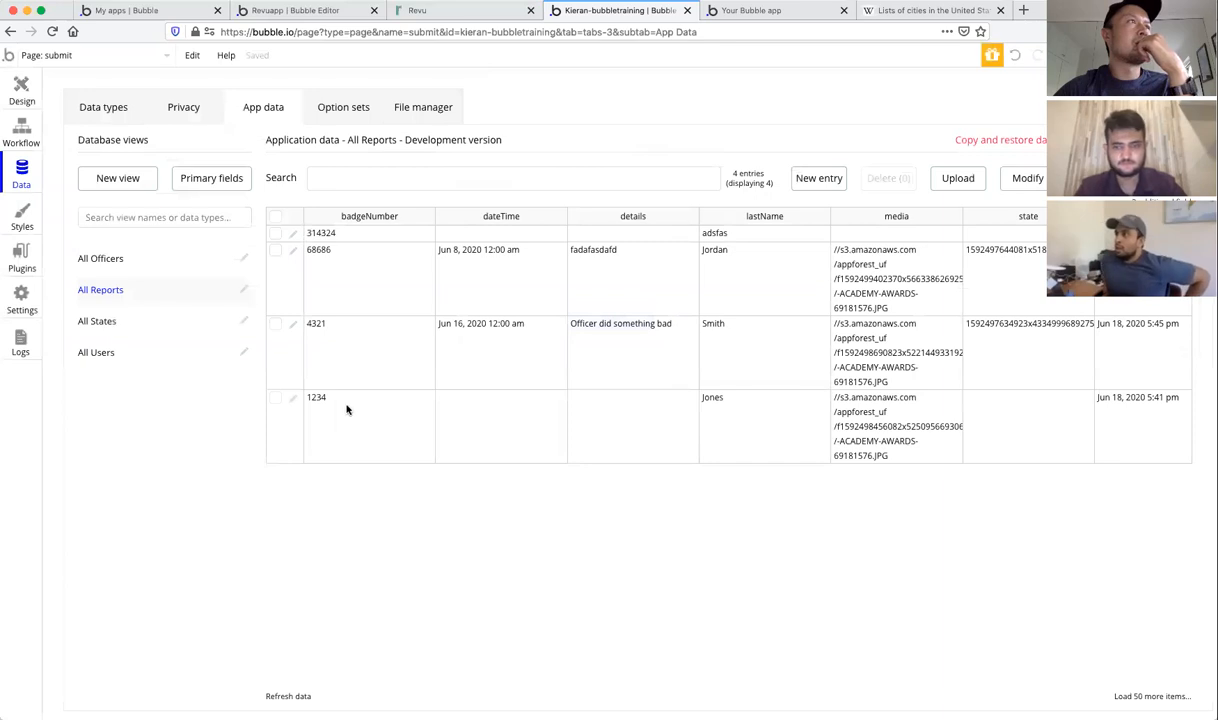
left_click(293, 402)
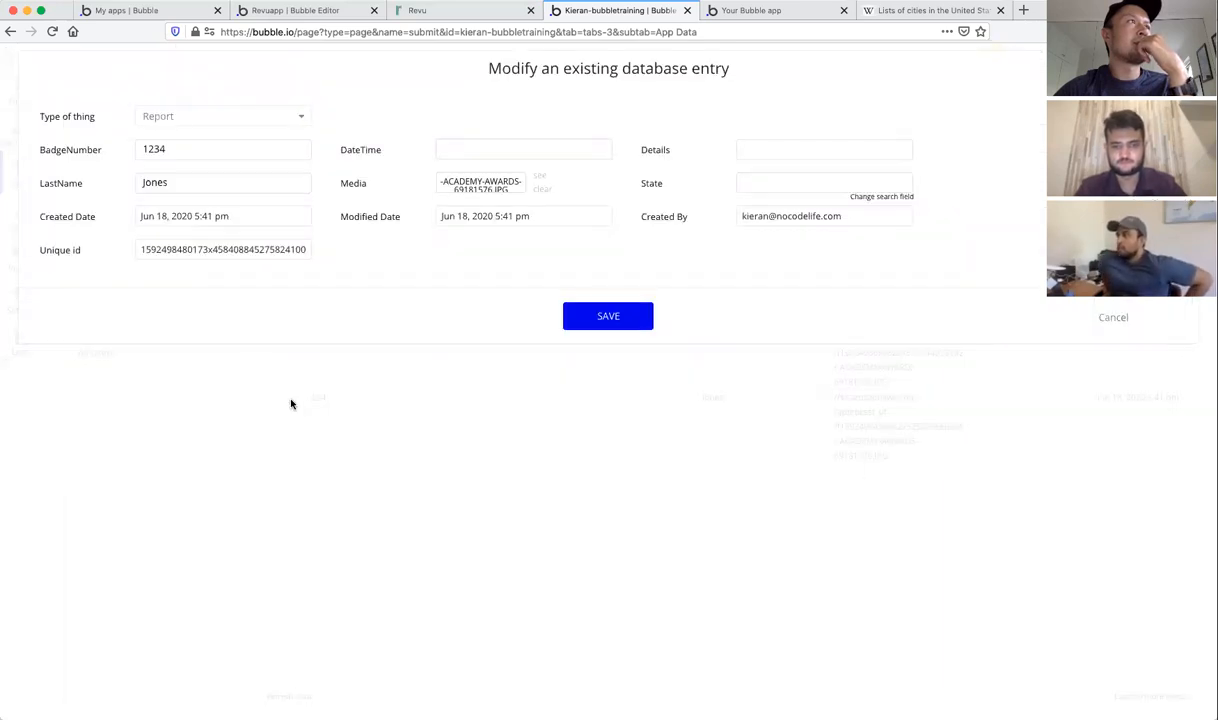
triple_click(758, 216)
left_click(877, 218)
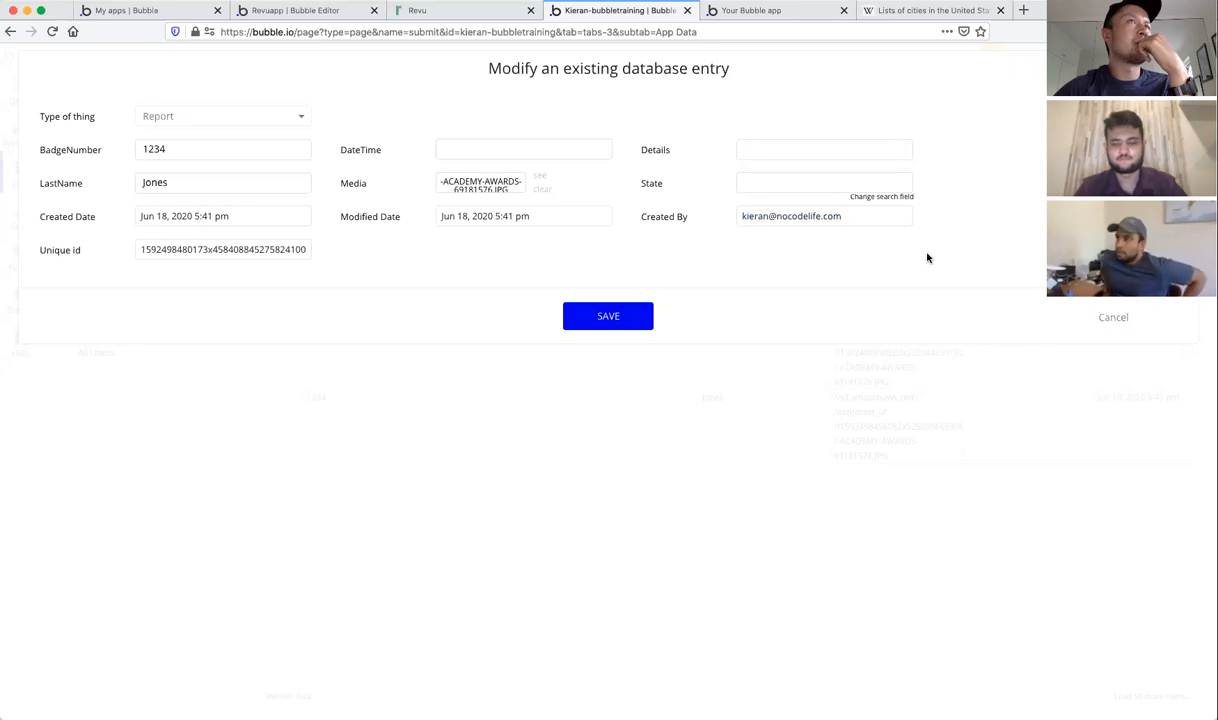
left_click(1122, 320)
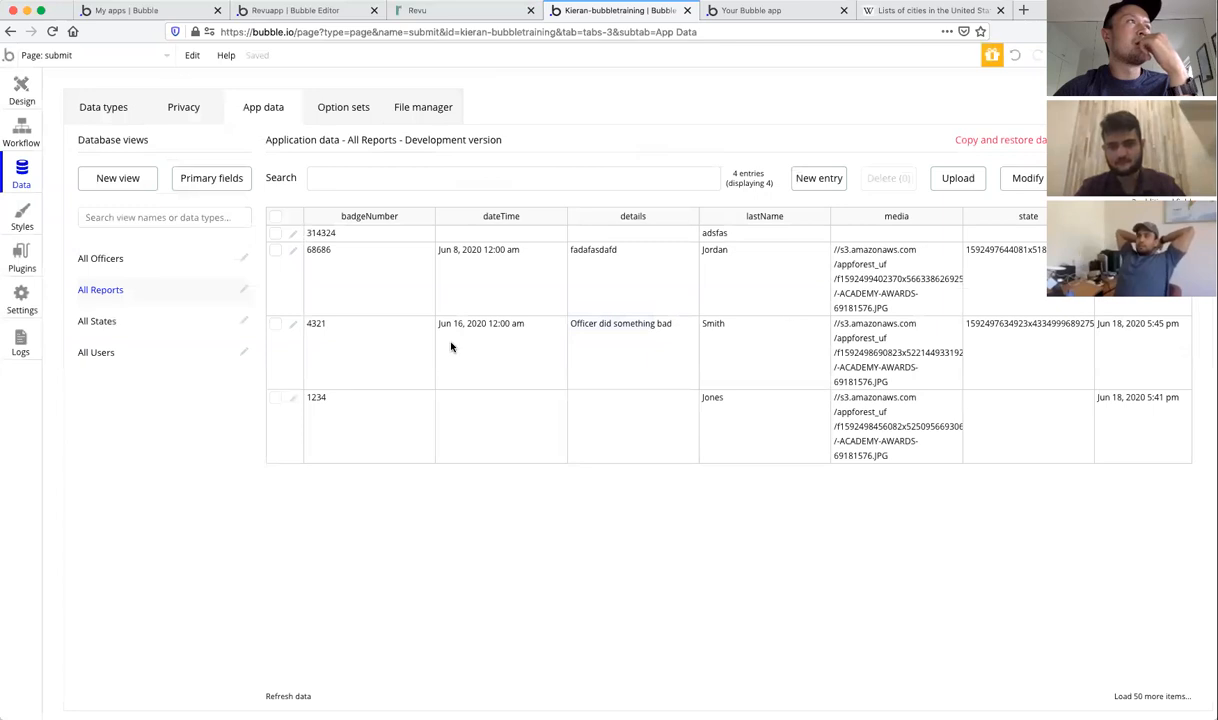
left_click(112, 358)
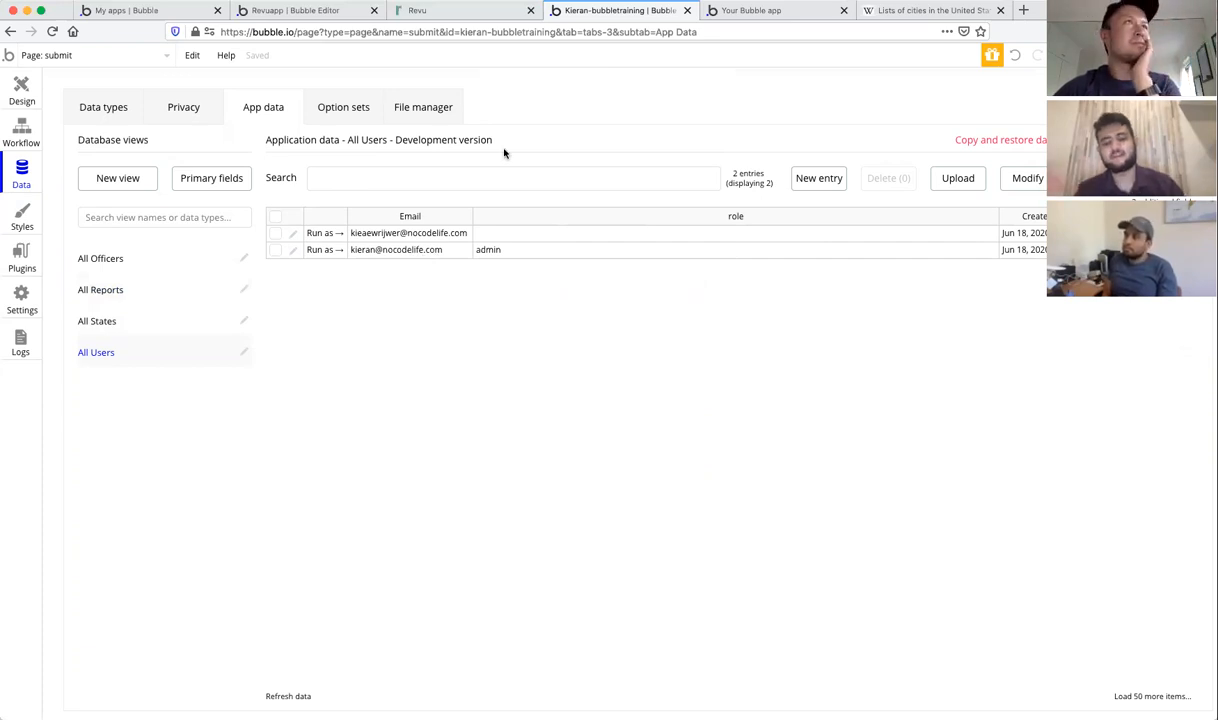
Step: Check the Badge number field in the live app, then return to designing the submit page in the editor
left_click(734, 15)
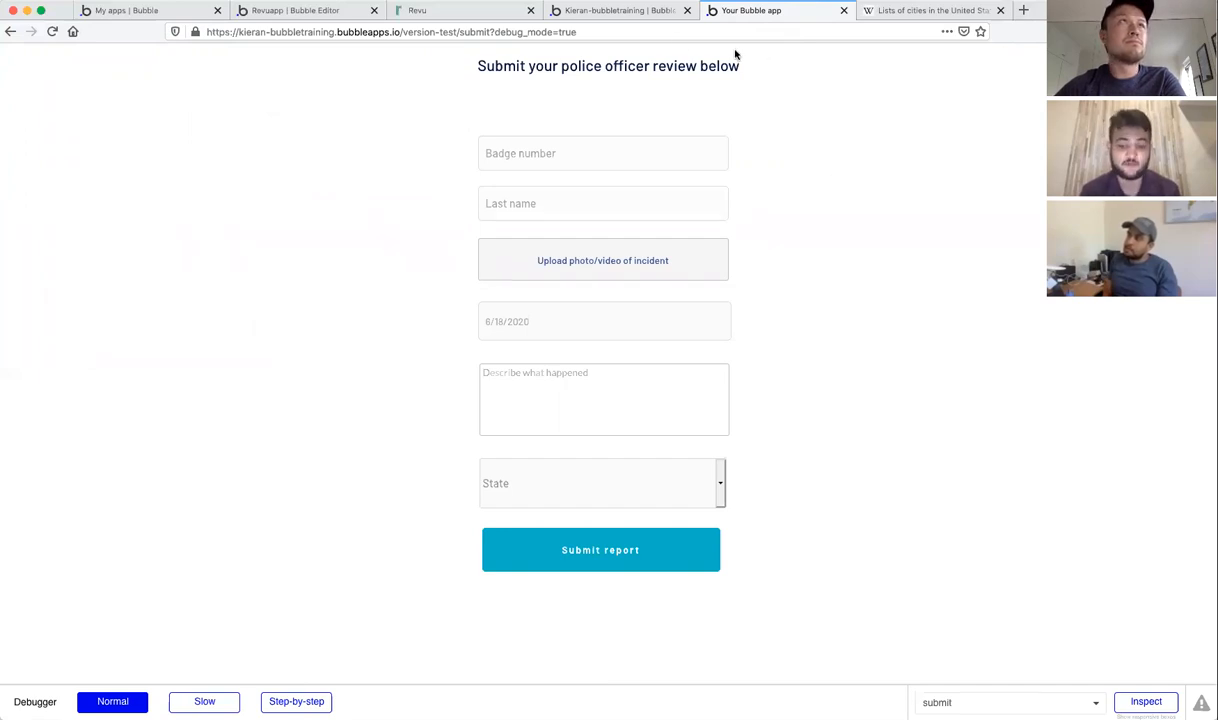
left_click(720, 145)
left_click(823, 170)
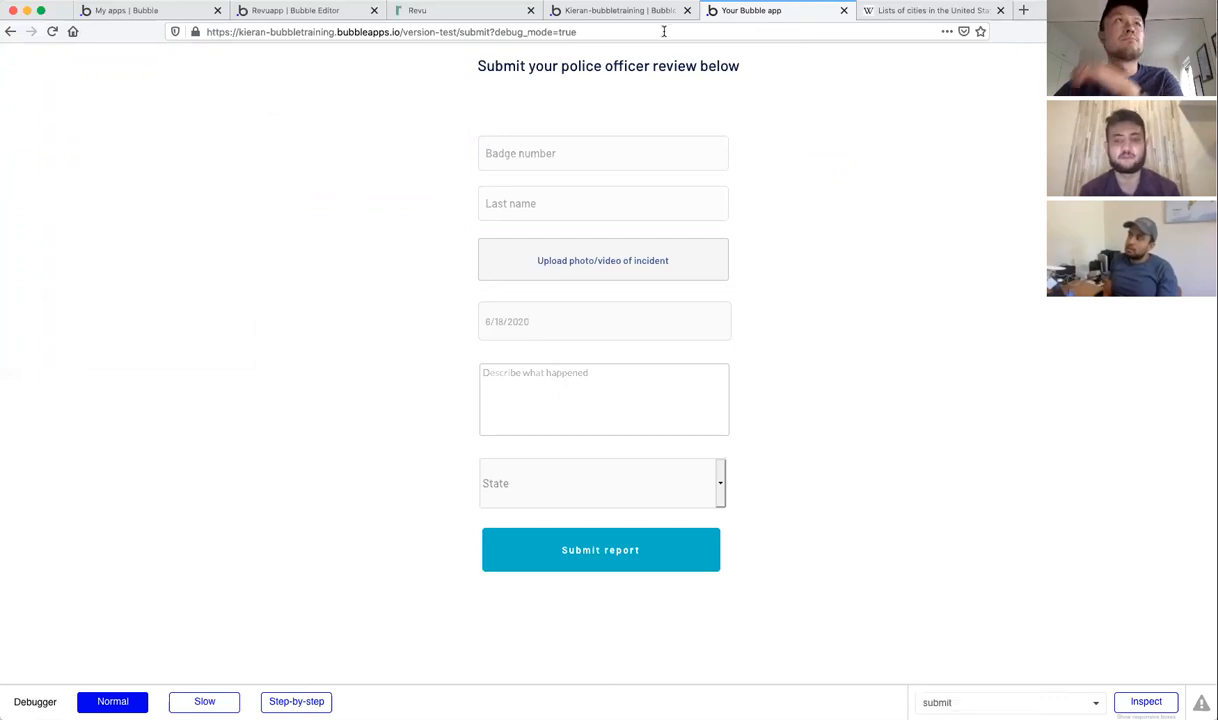
left_click(621, 17)
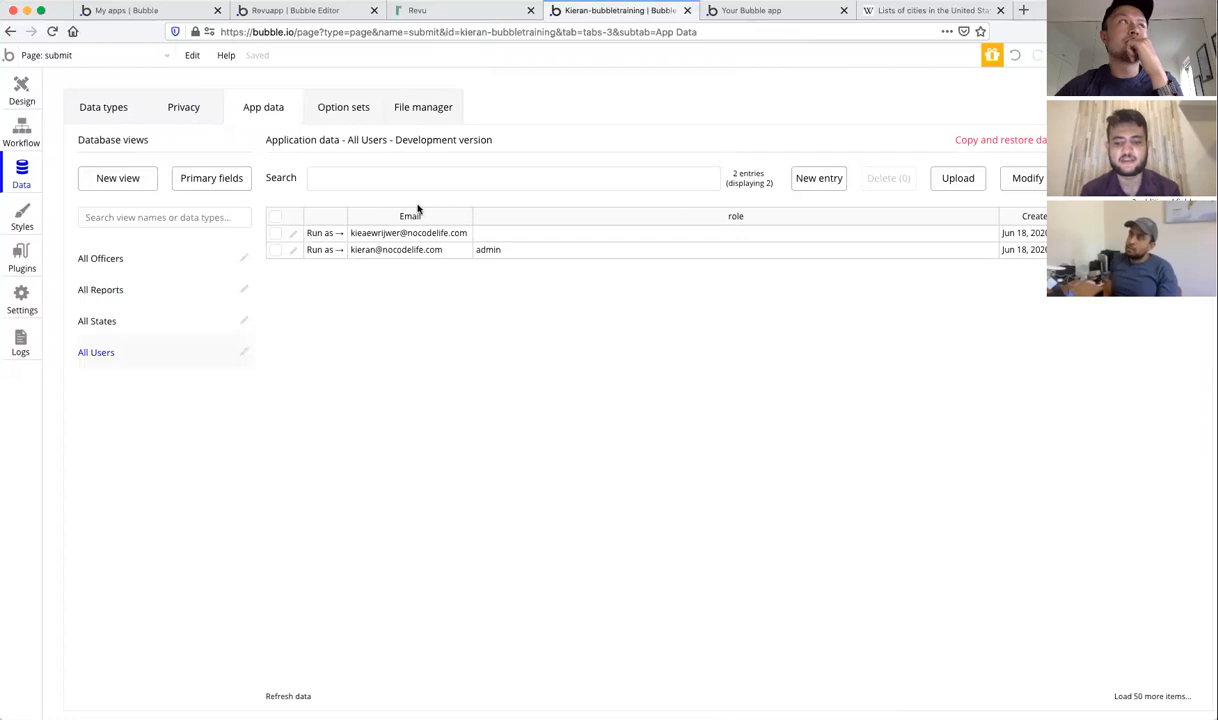
left_click(20, 90)
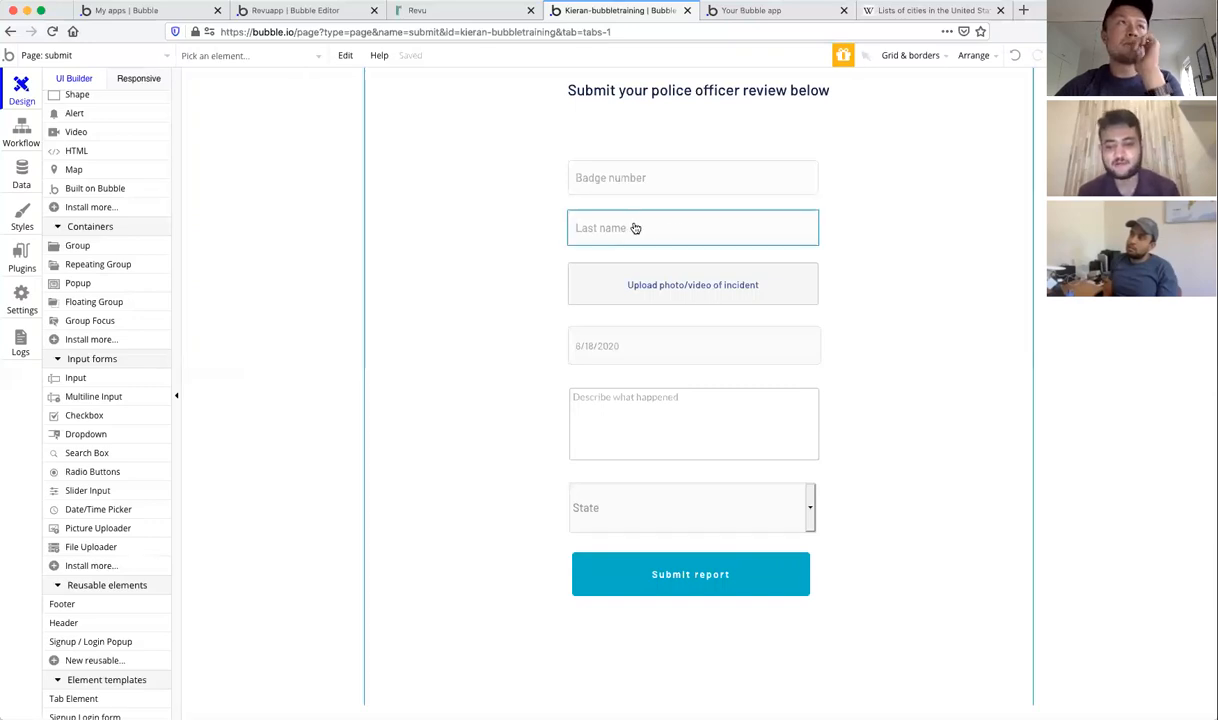
Step: Inspect the Last name input's properties, then switch to the submit page's workflows
left_click(674, 229)
double_click(726, 226)
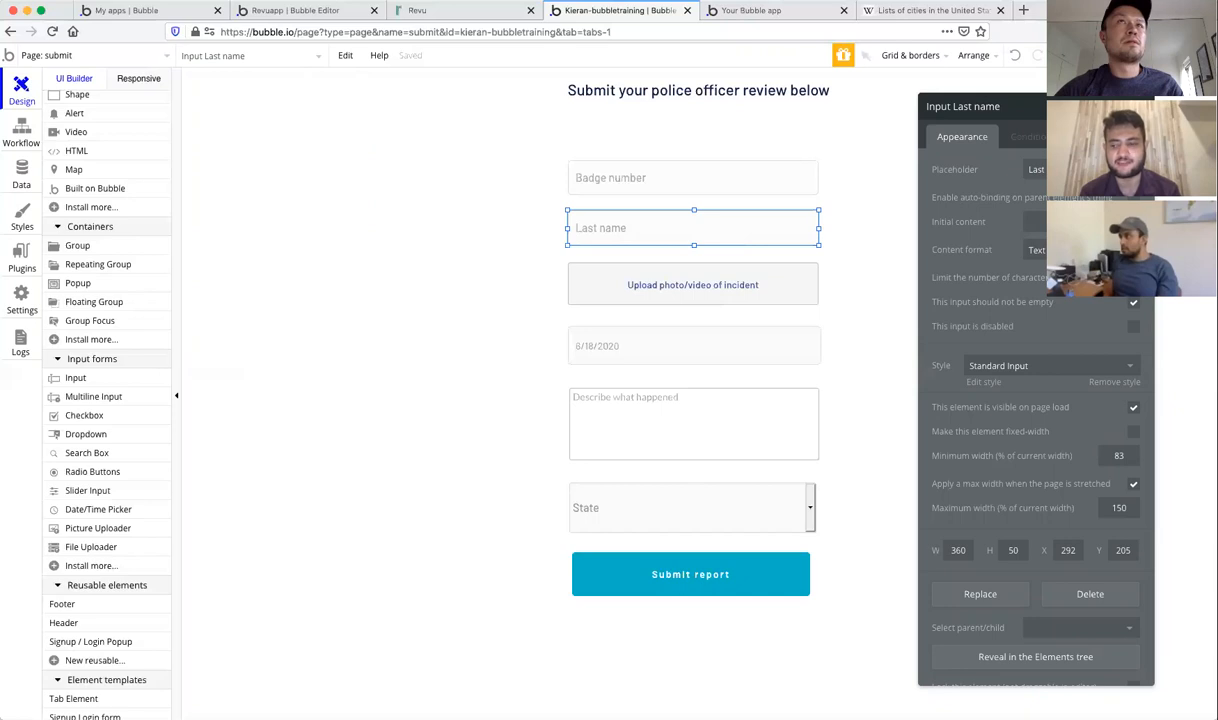
left_click(1141, 106)
key("alt")
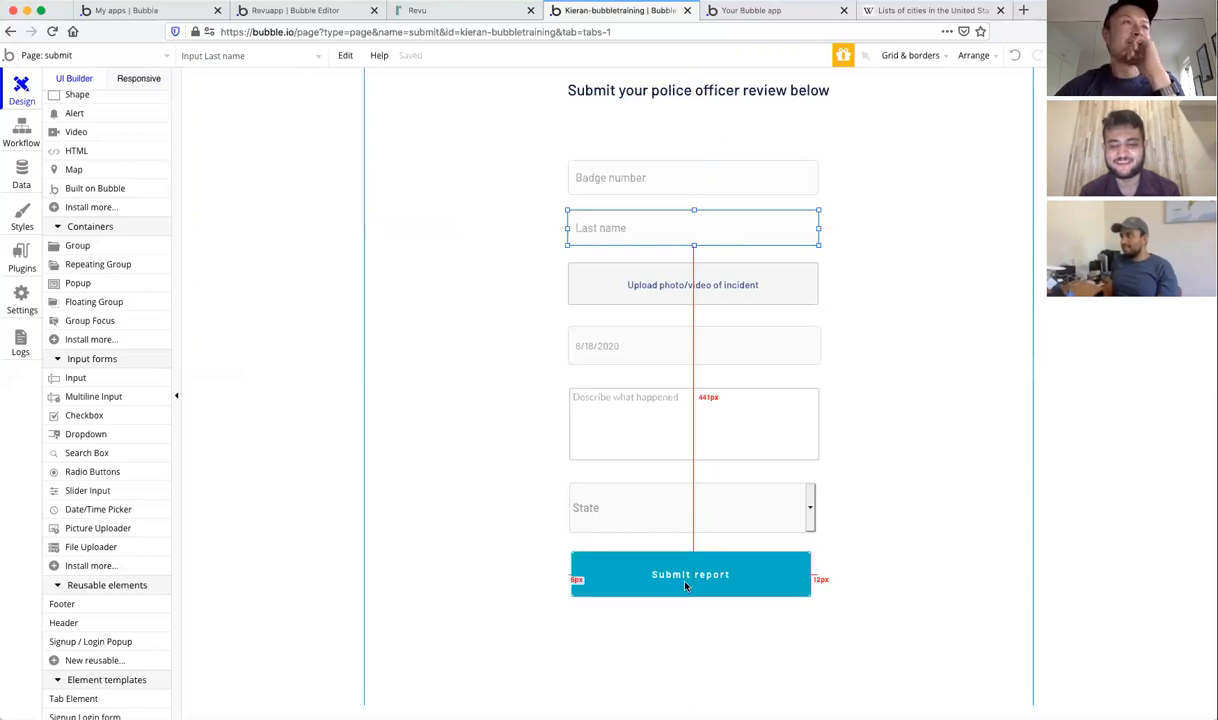
left_click(29, 140)
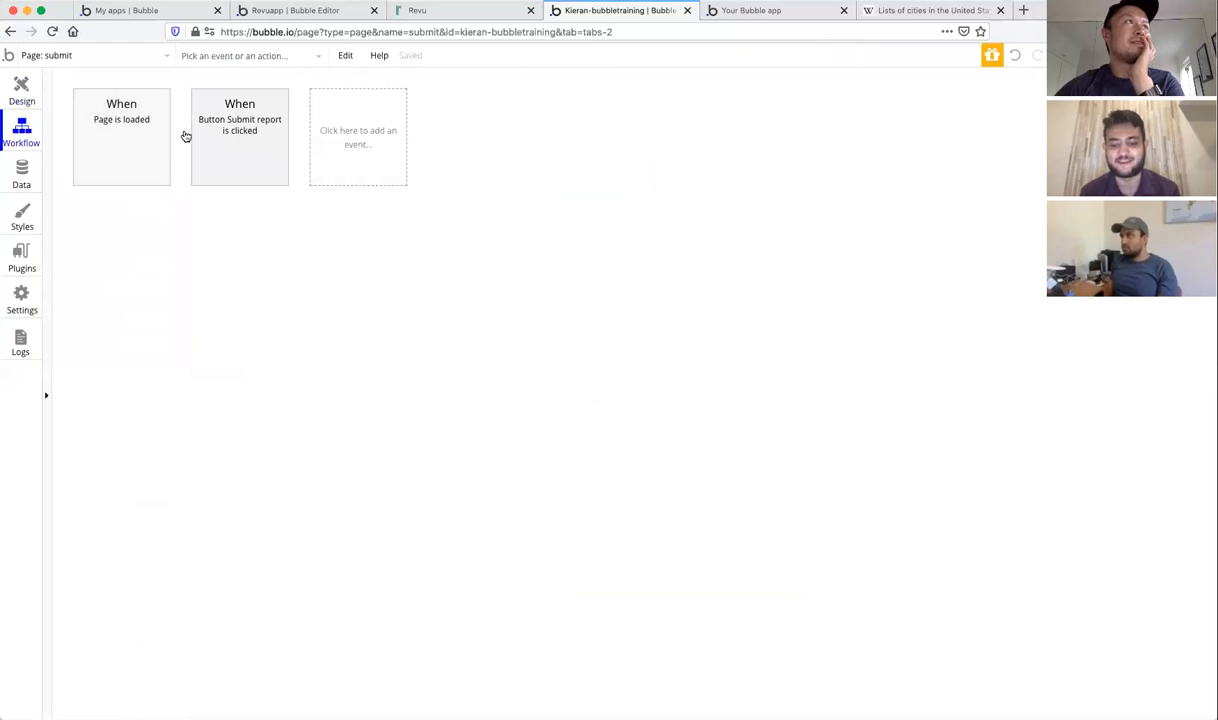
Step: Open the 'When Button Submit report is clicked' workflow and browse the add-action categories
left_click(238, 134)
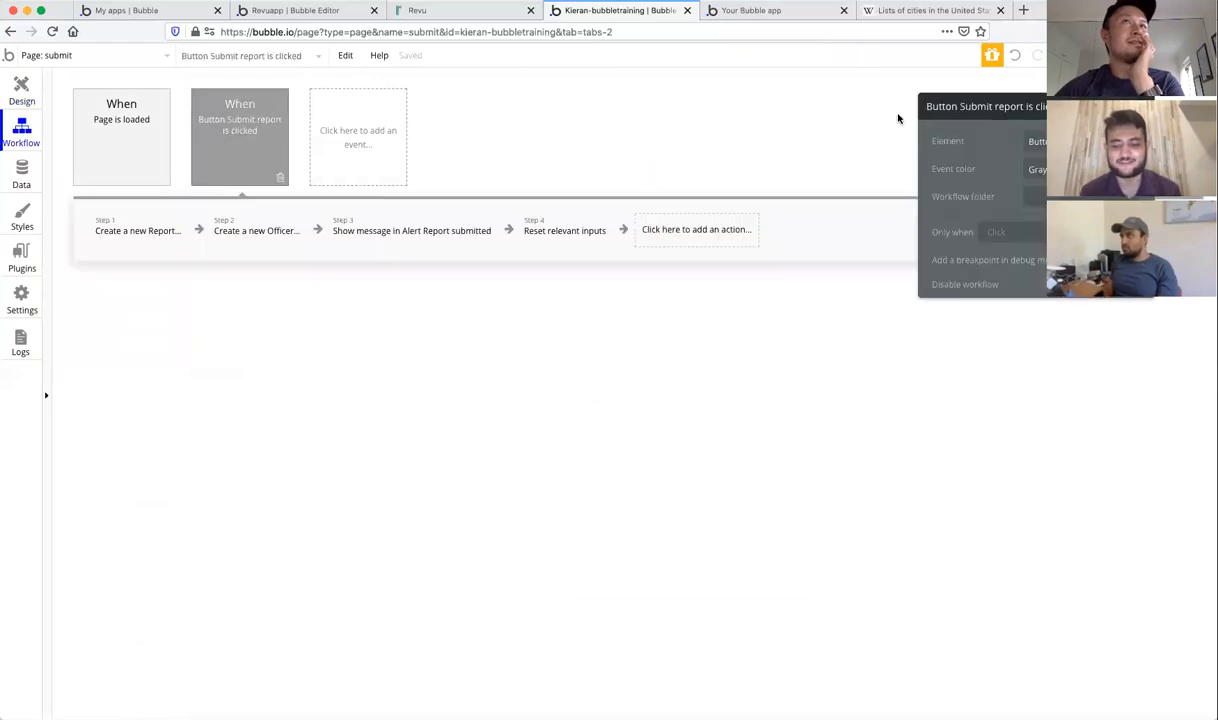
left_click(1143, 106)
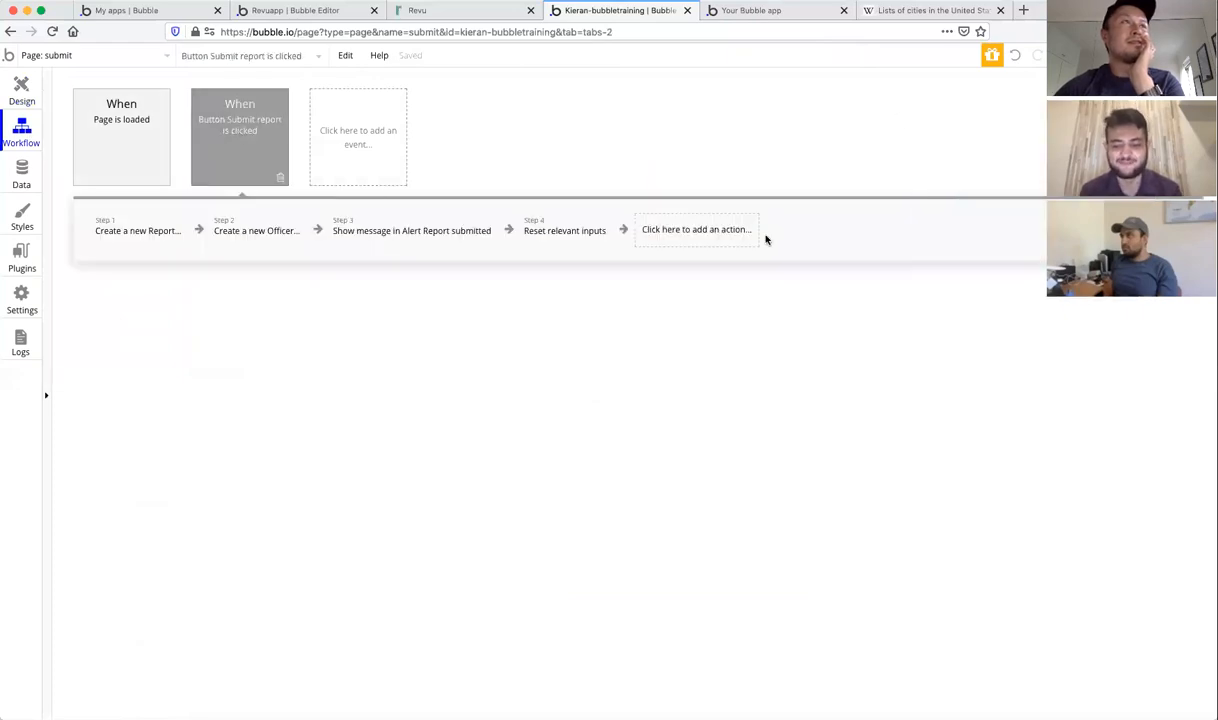
left_click(668, 240)
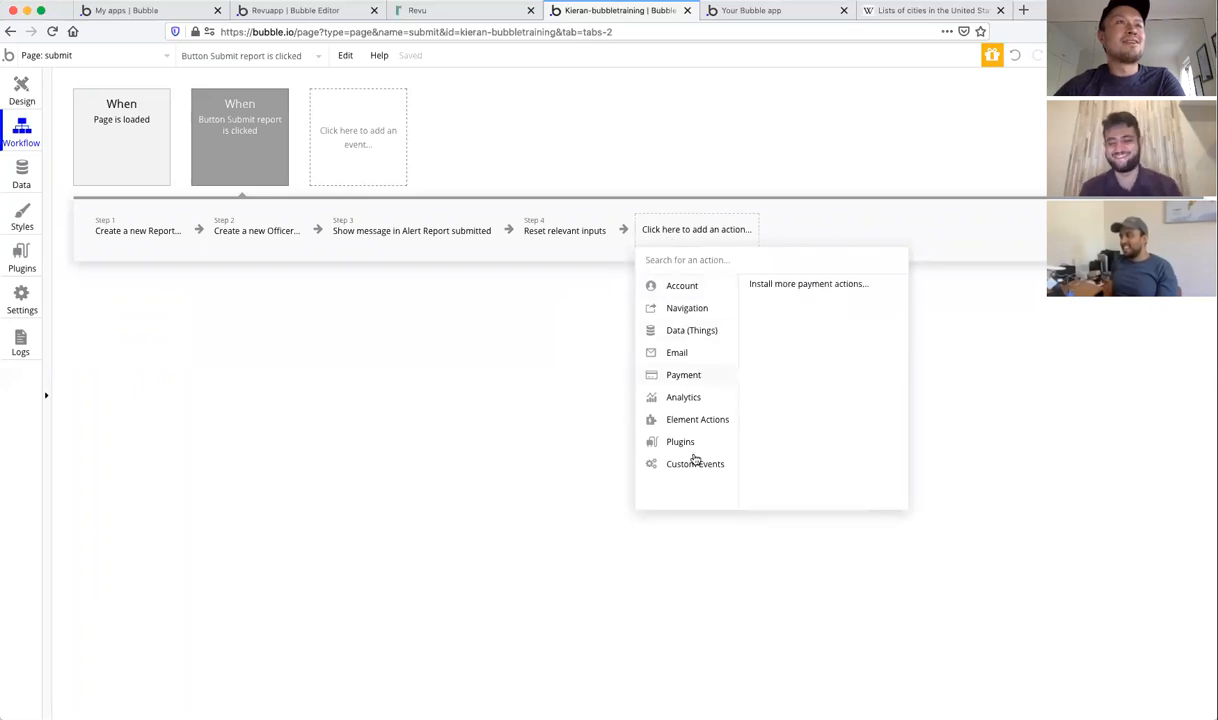
mouse_move(670, 284)
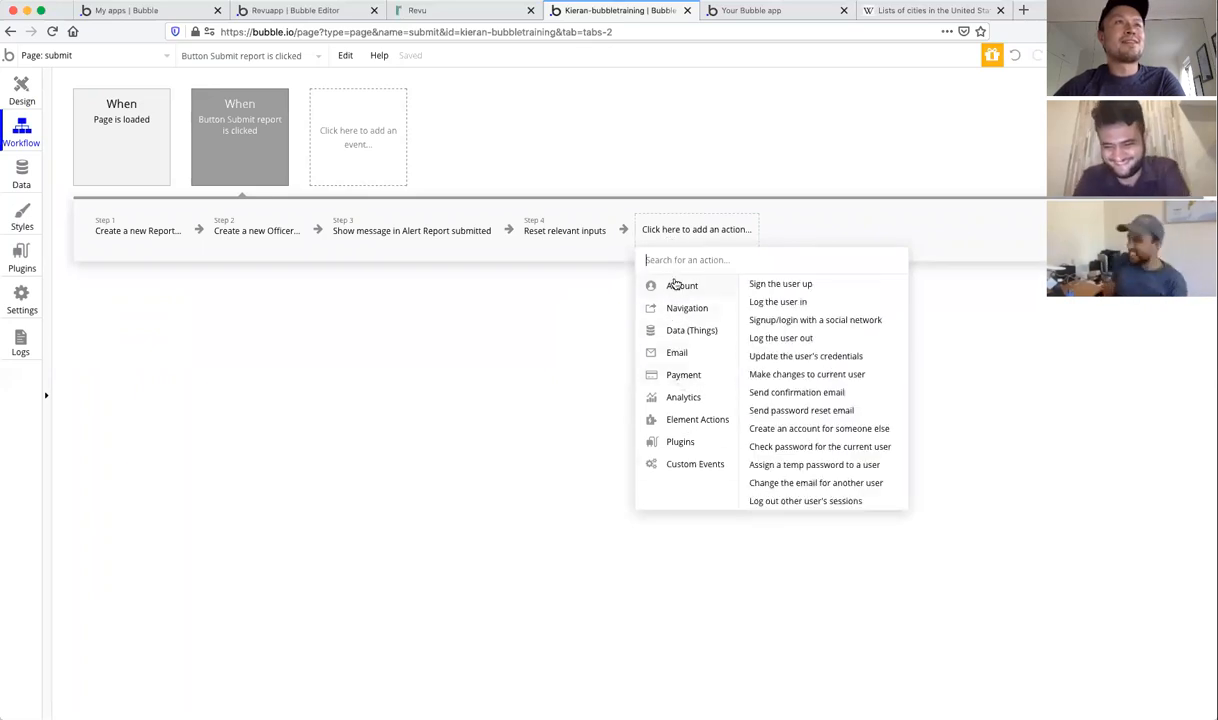
mouse_move(675, 309)
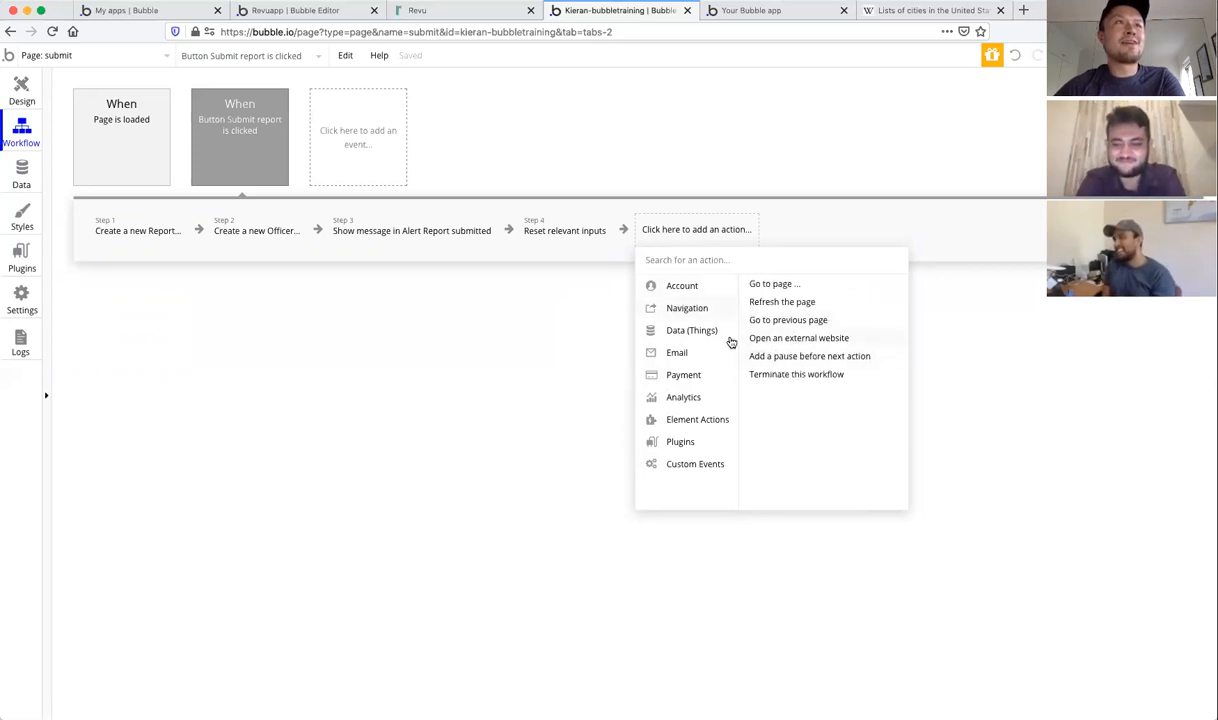
mouse_move(692, 335)
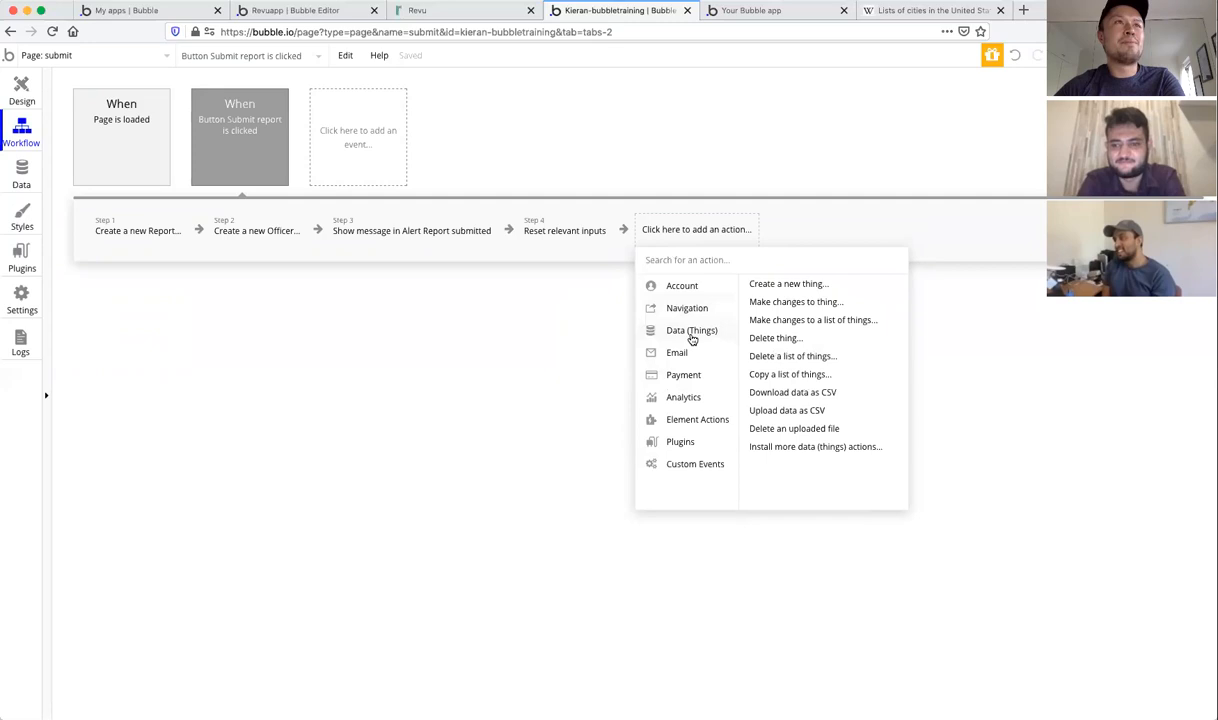
mouse_move(678, 360)
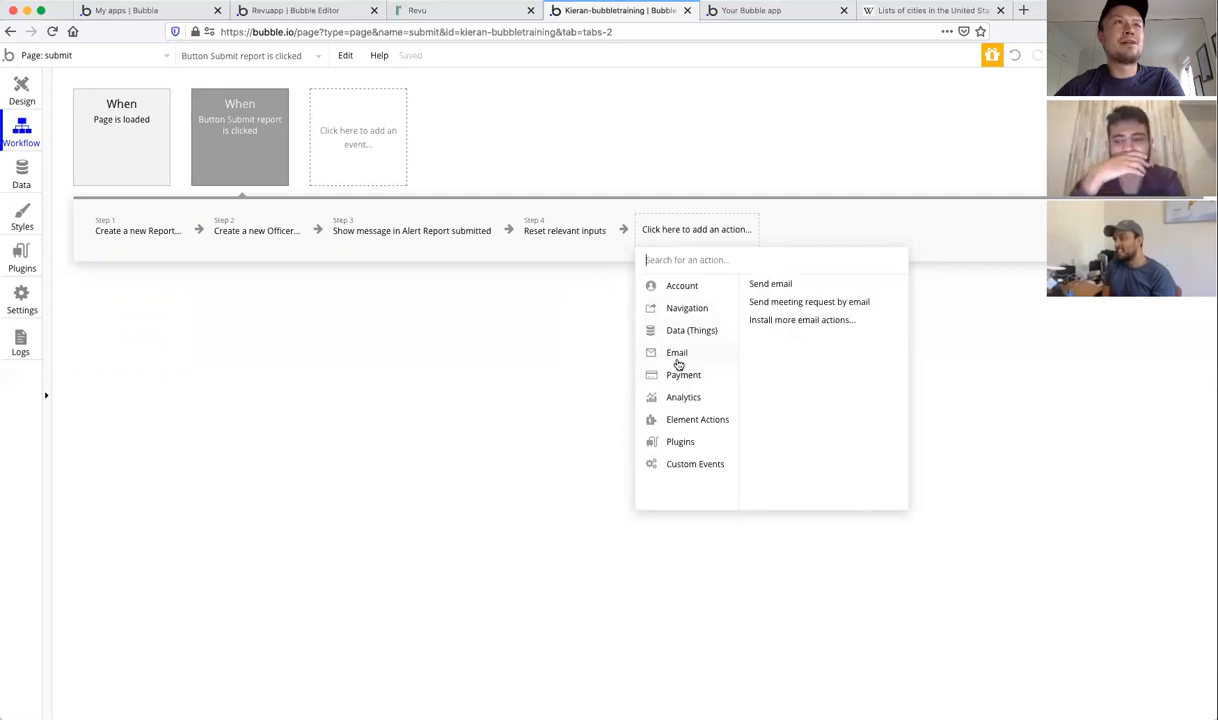
mouse_move(678, 382)
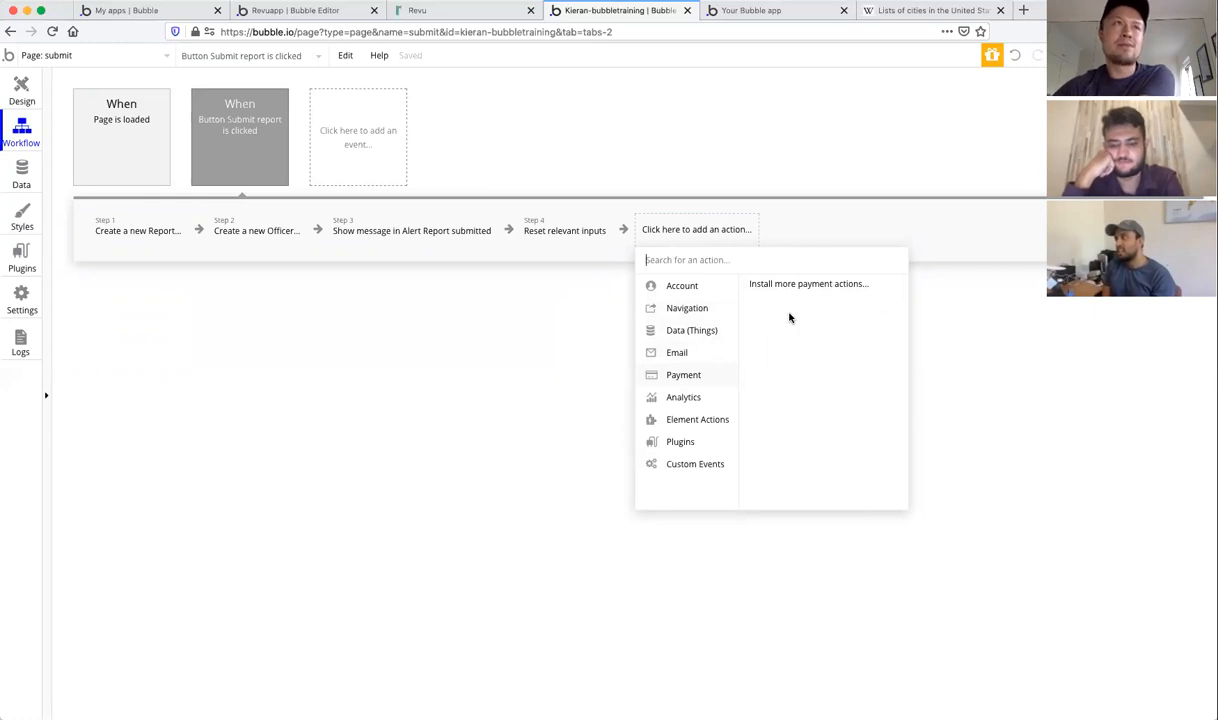
mouse_move(679, 446)
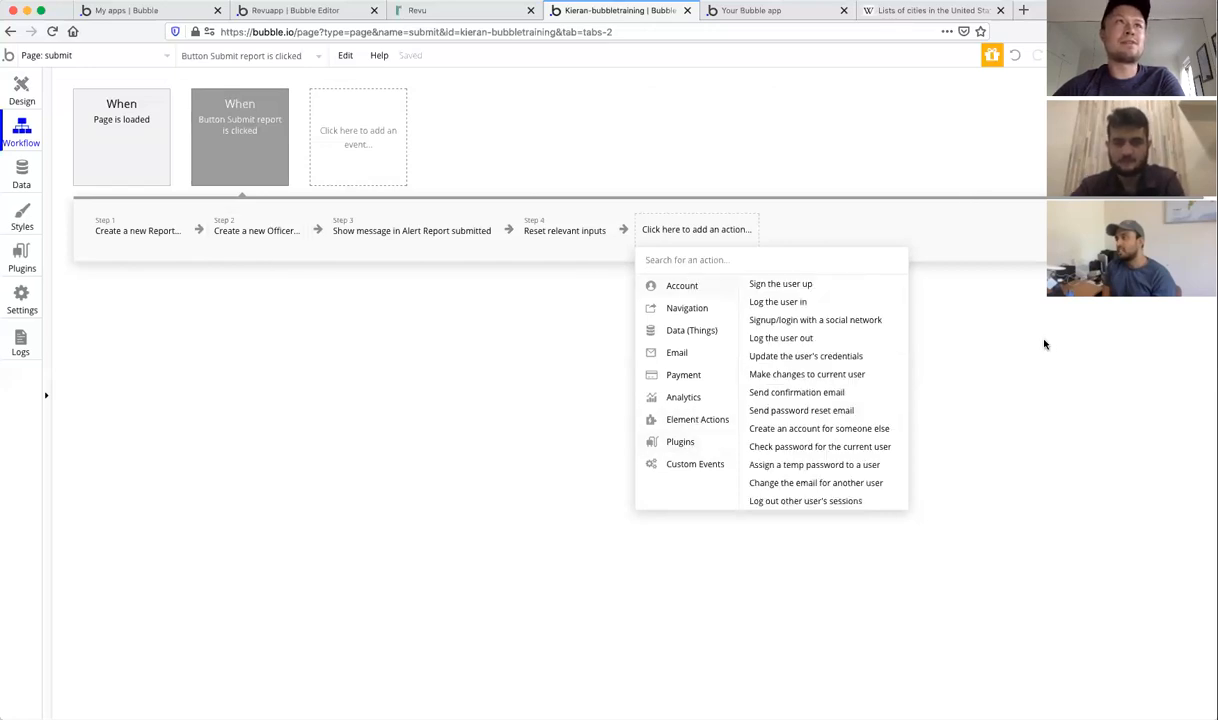
Step: Close and reopen the 'Click here to add an action...' list
left_click(1160, 373)
left_click(685, 238)
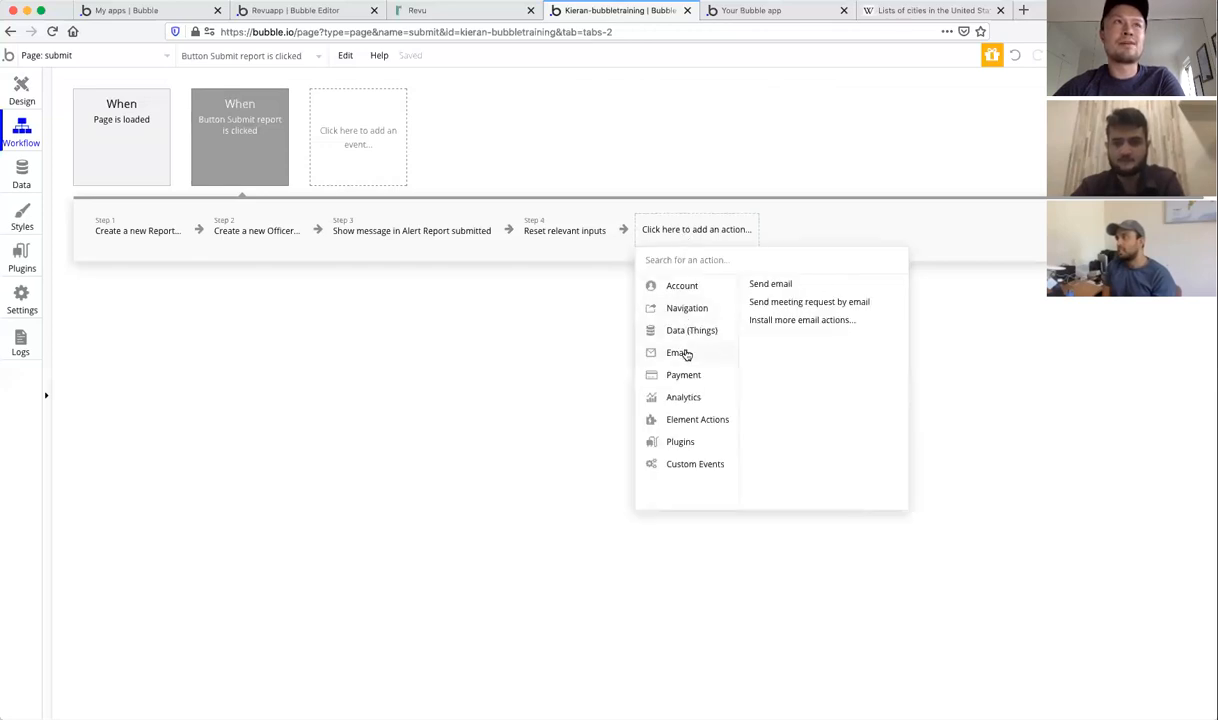
left_click(1052, 341)
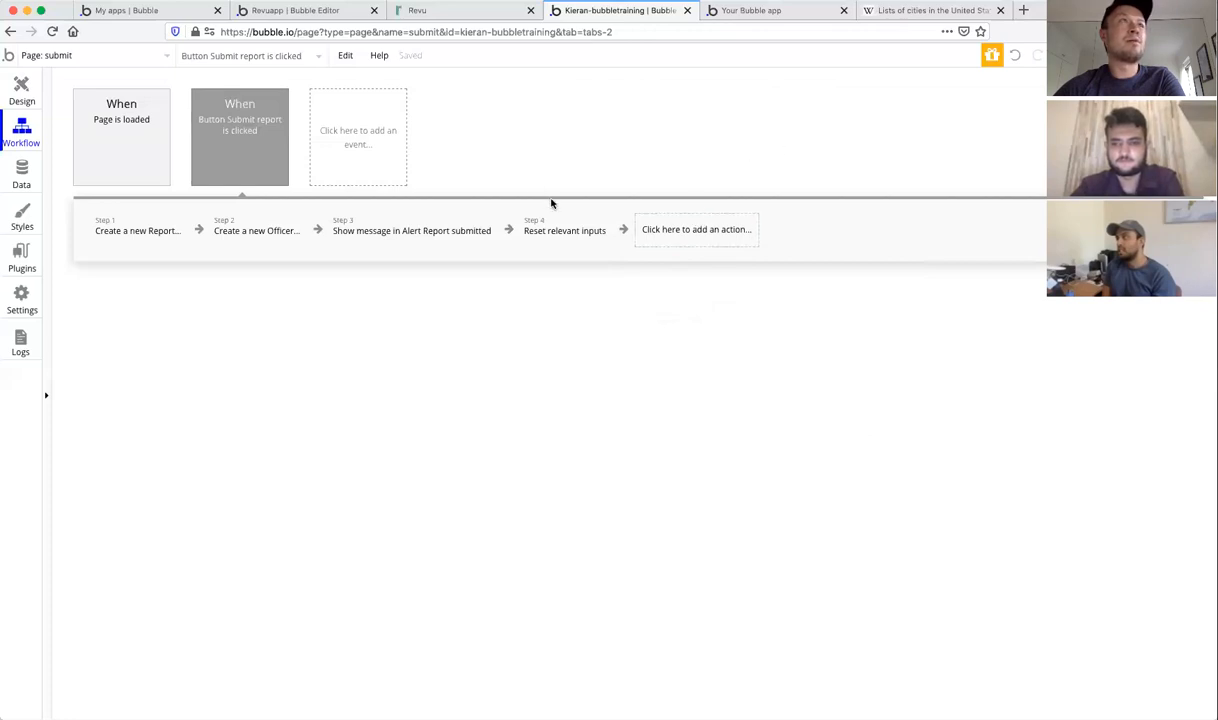
left_click(668, 233)
Step: Add a Data (Things) > Create a new thing... step, leaving its type unset
mouse_move(680, 328)
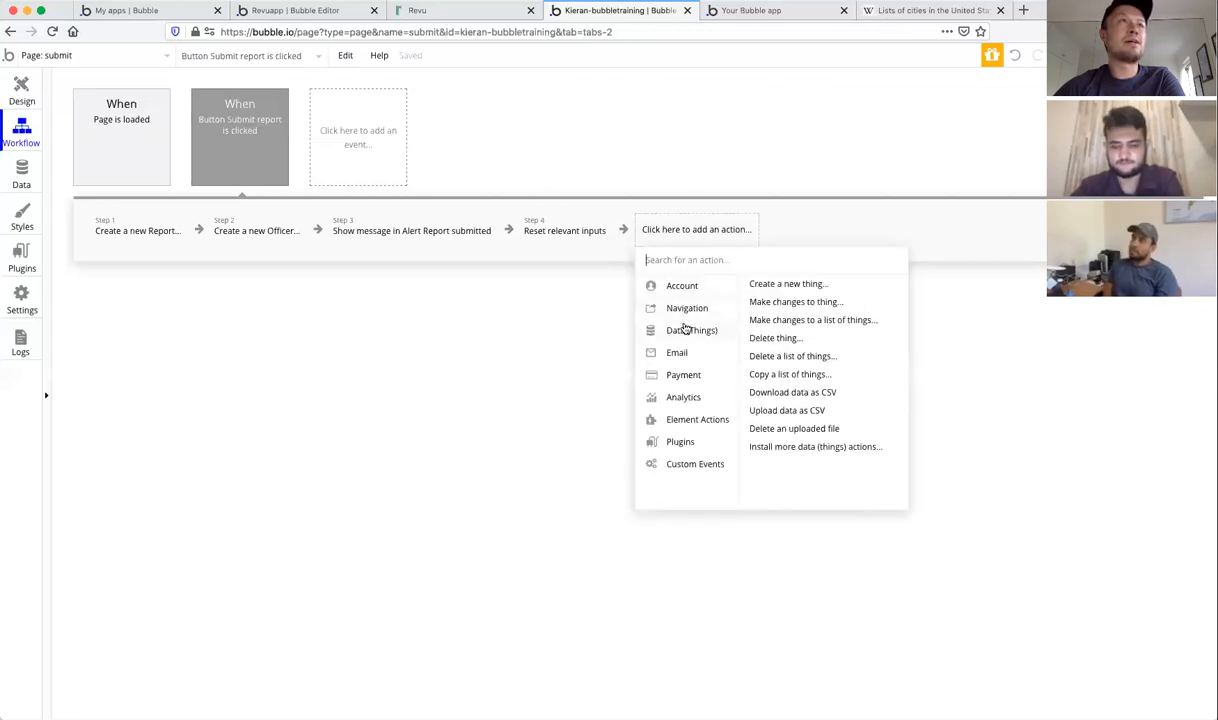
left_click(788, 284)
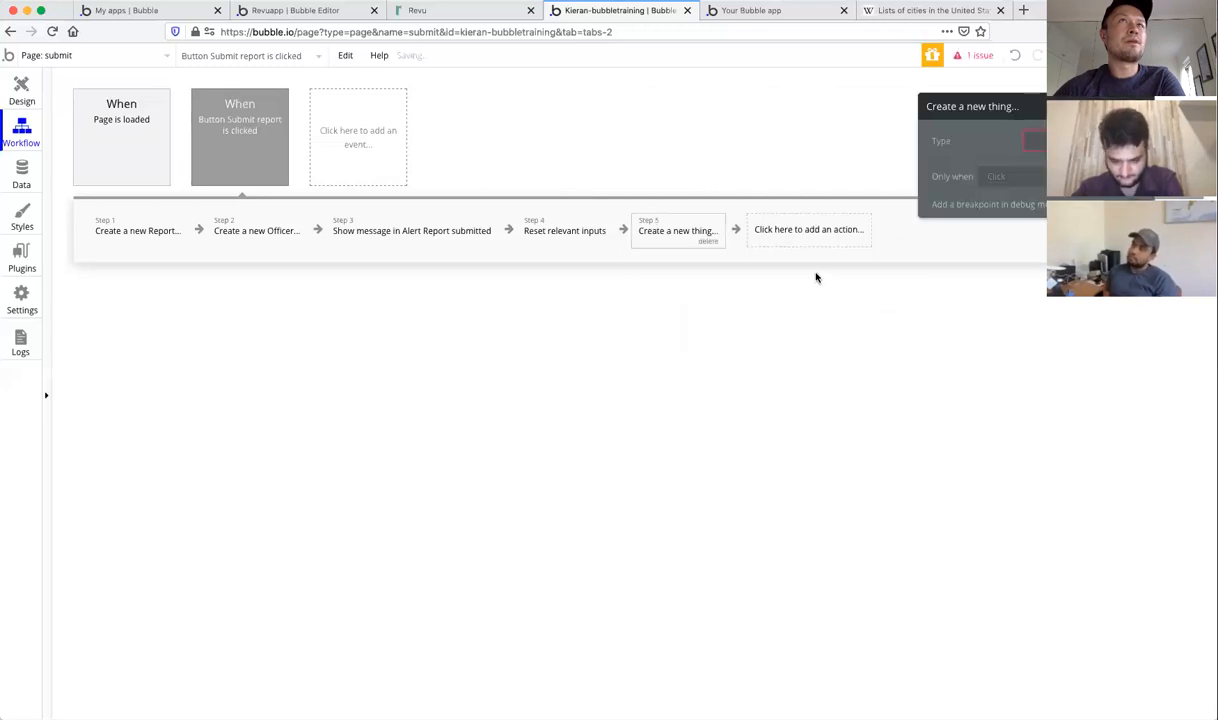
left_click(1060, 142)
left_click(802, 124)
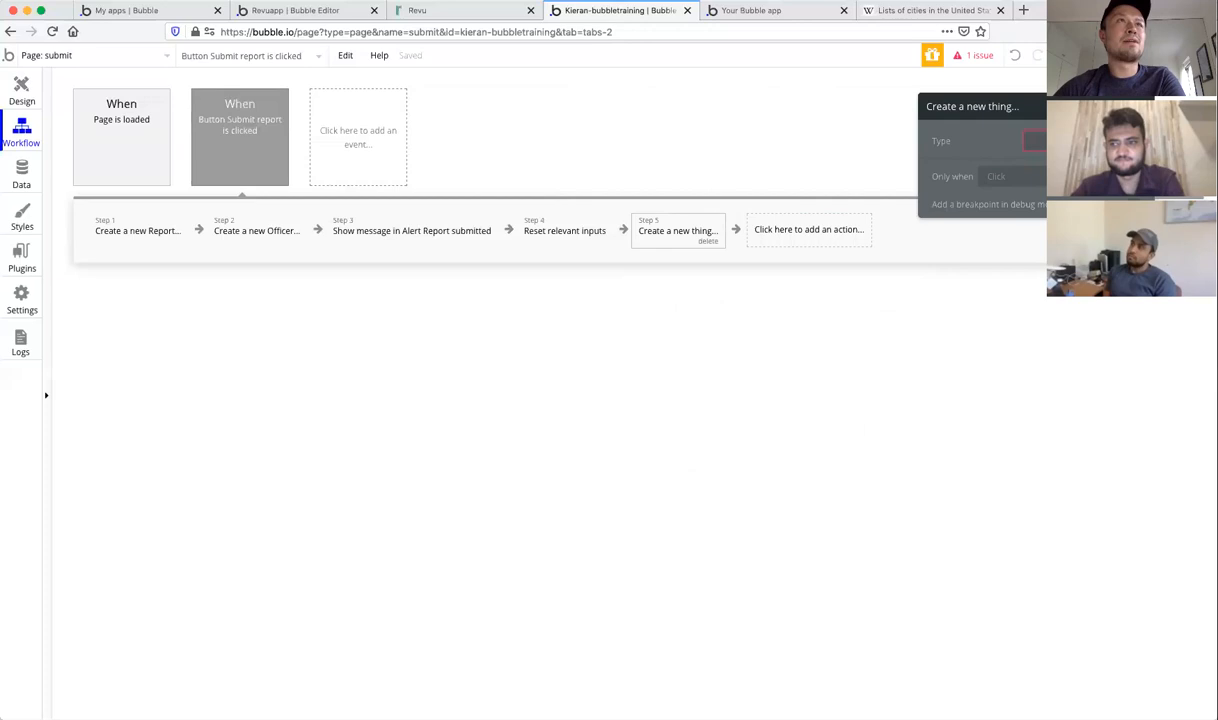
left_click(1143, 106)
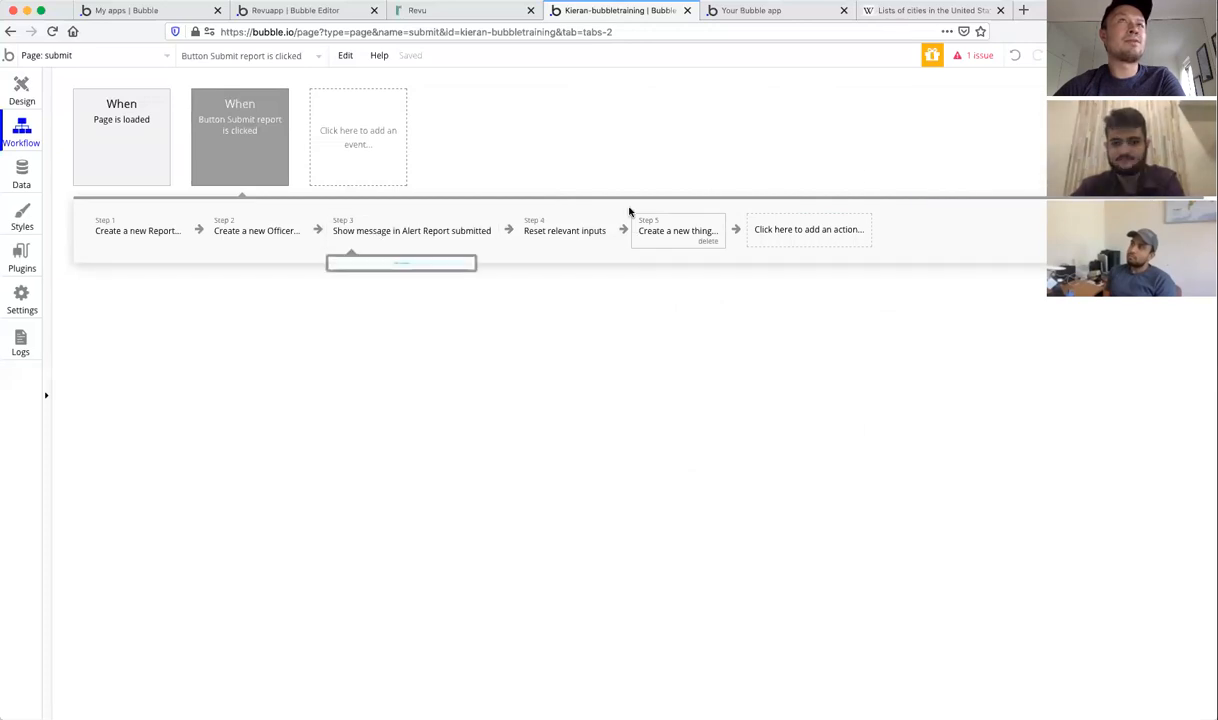
Step: Review the issue checker's flag on the new step's empty Type, then dismiss the issues list
left_click(967, 60)
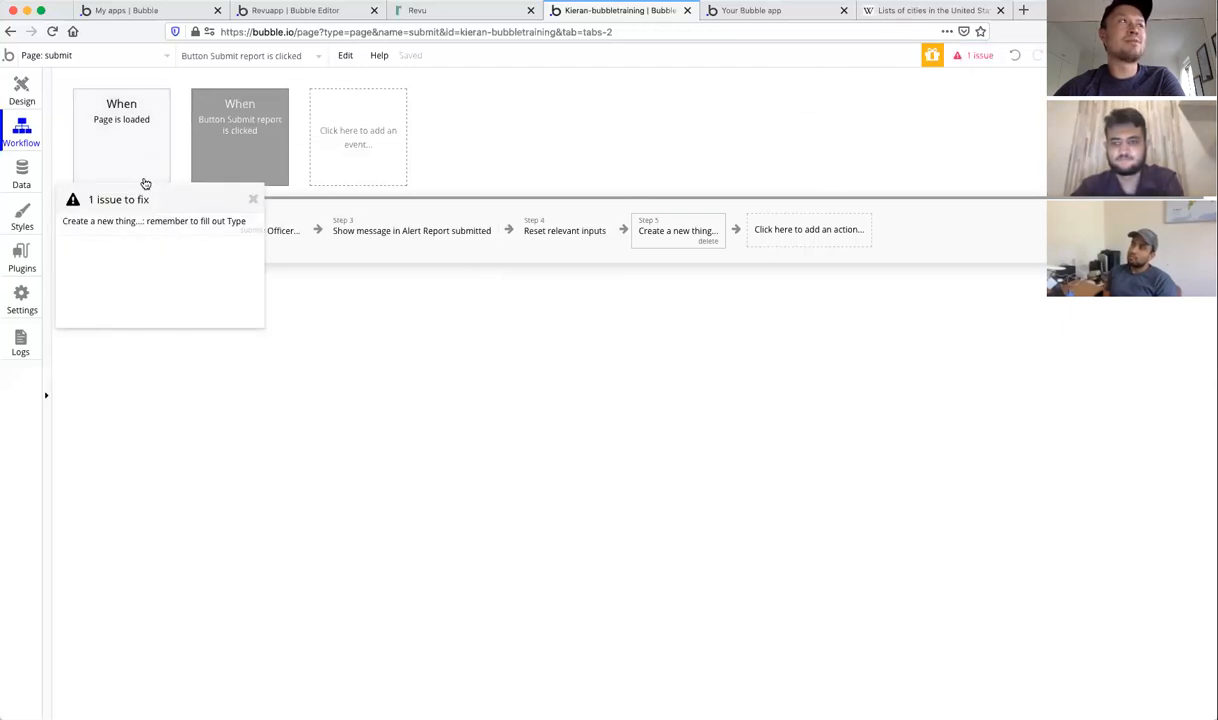
left_click(165, 231)
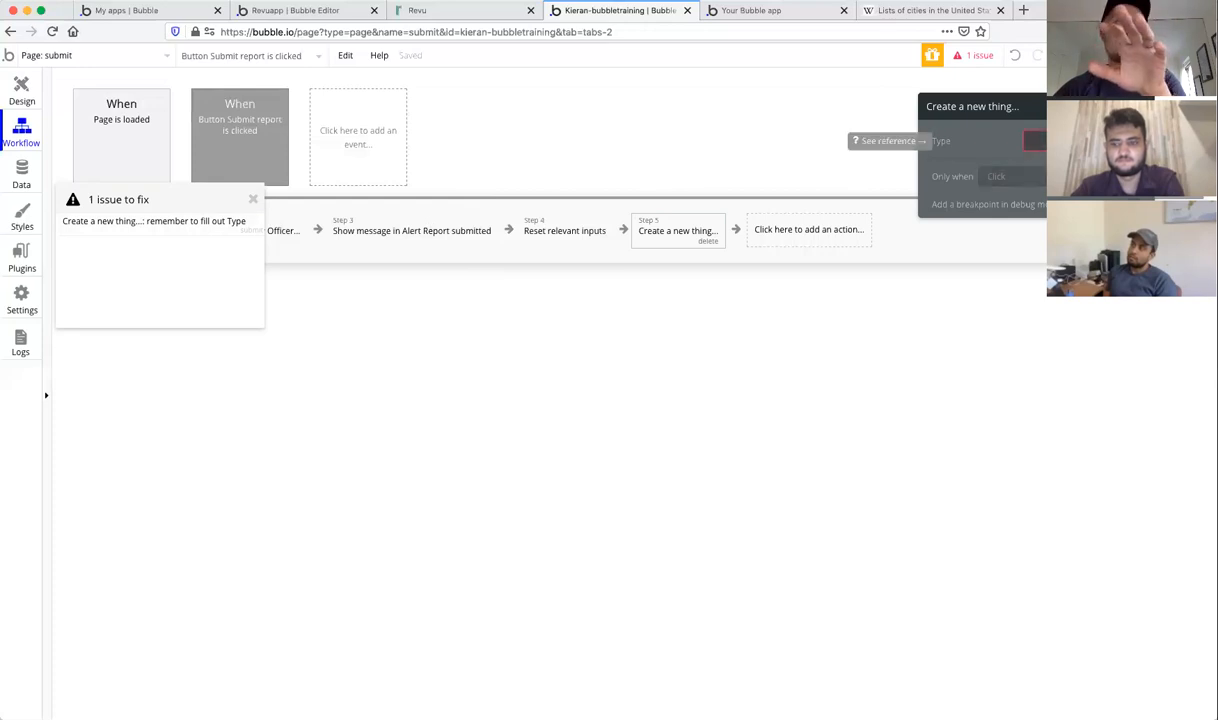
left_click(1055, 141)
left_click(972, 146)
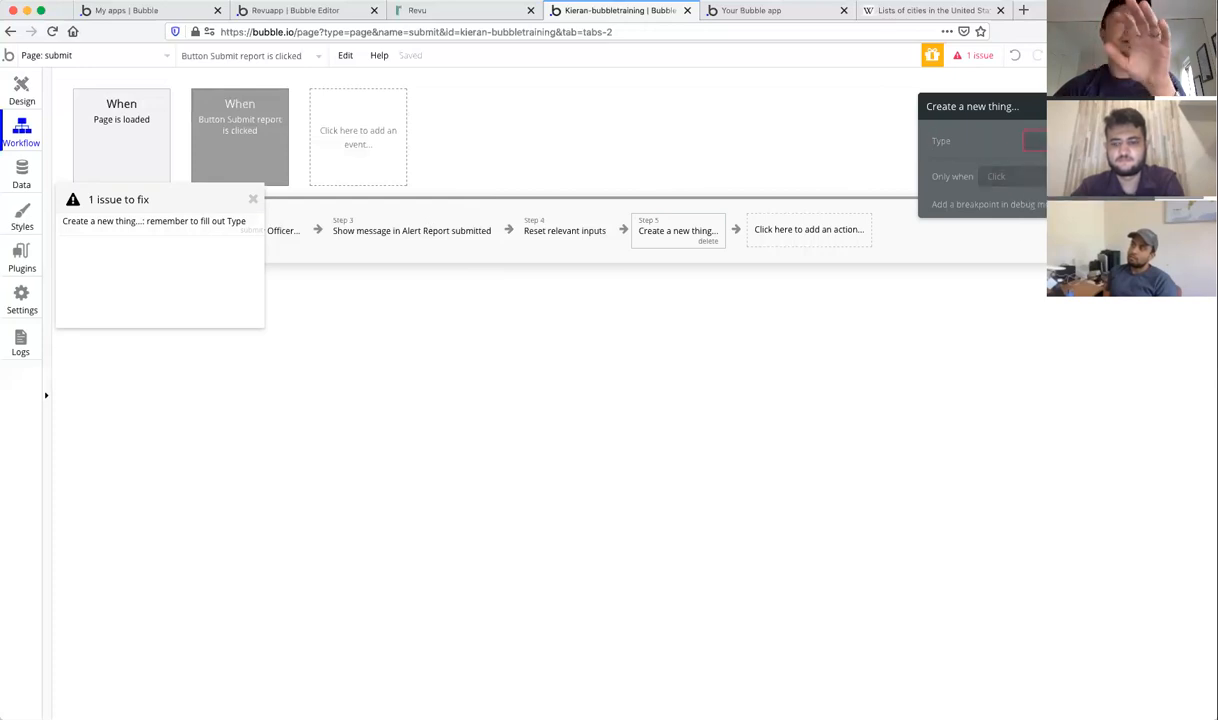
left_click(986, 82)
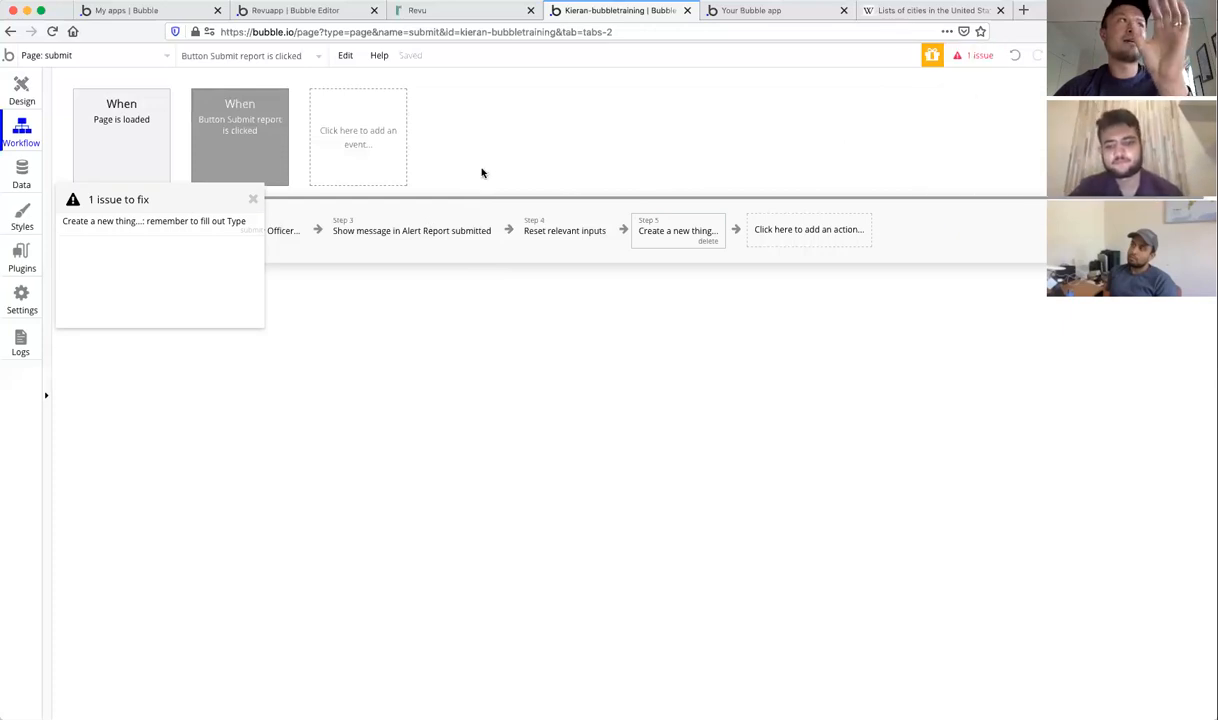
left_click(255, 202)
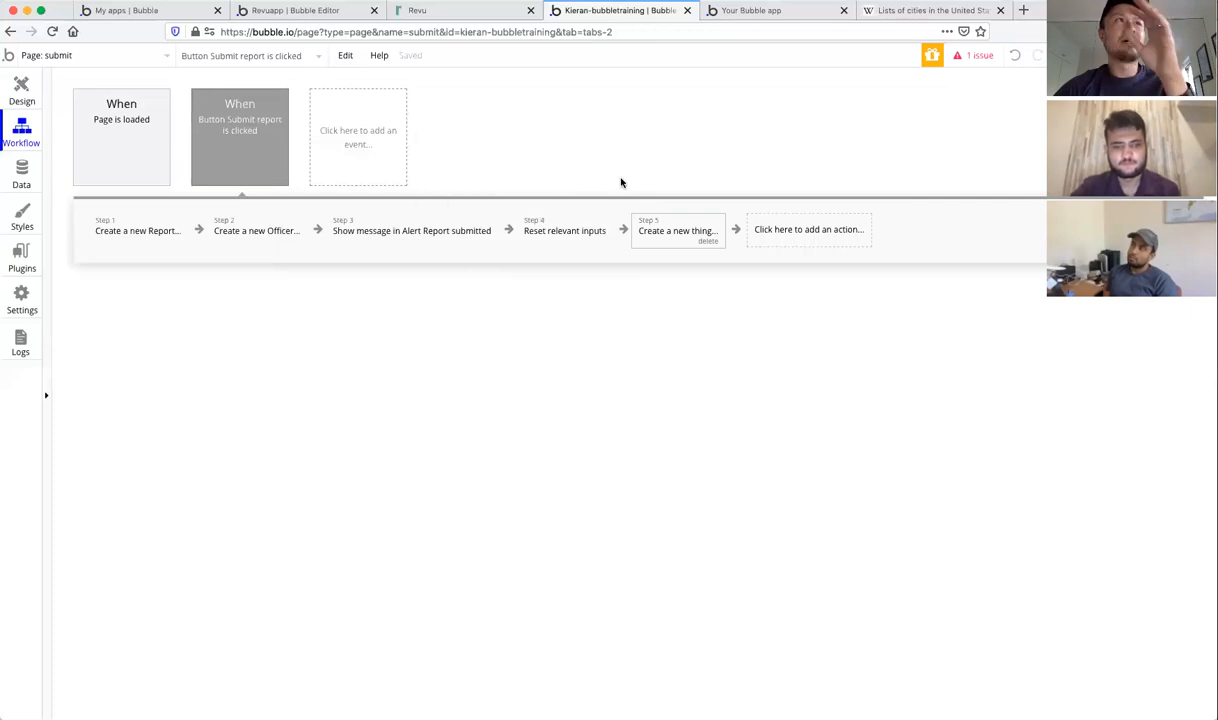
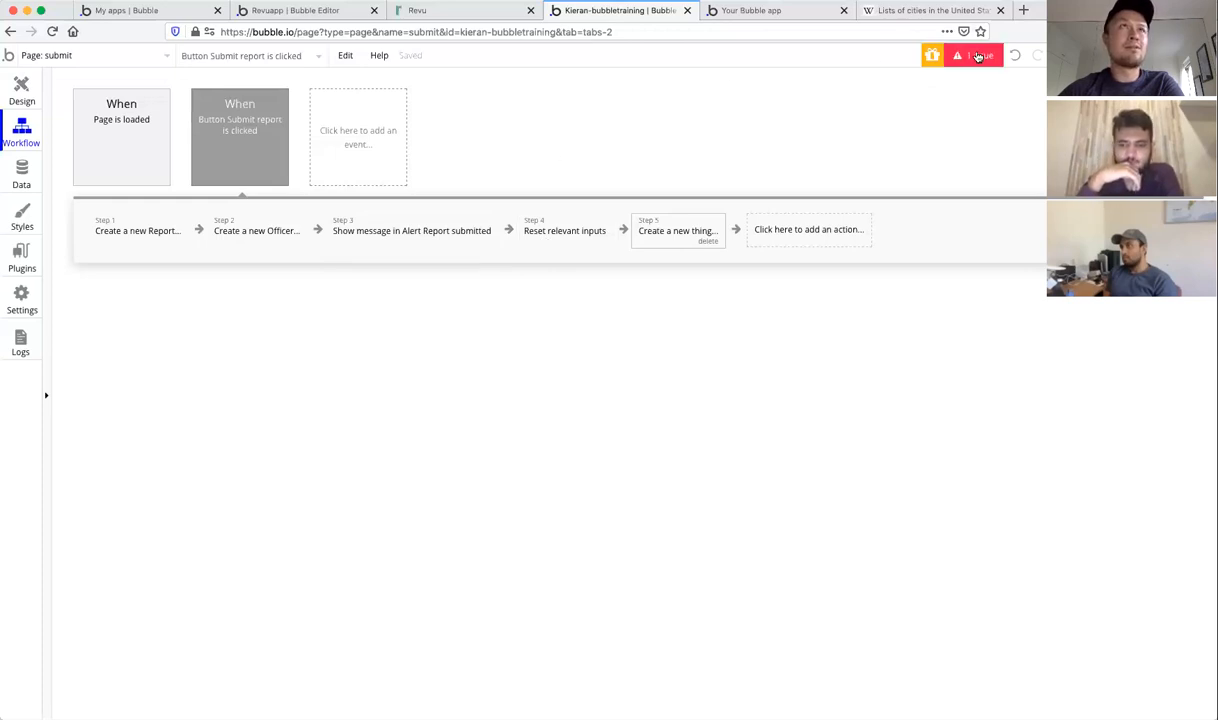
Step: Switch to the running app tab and reload the submit page in debug mode
left_click(724, 14)
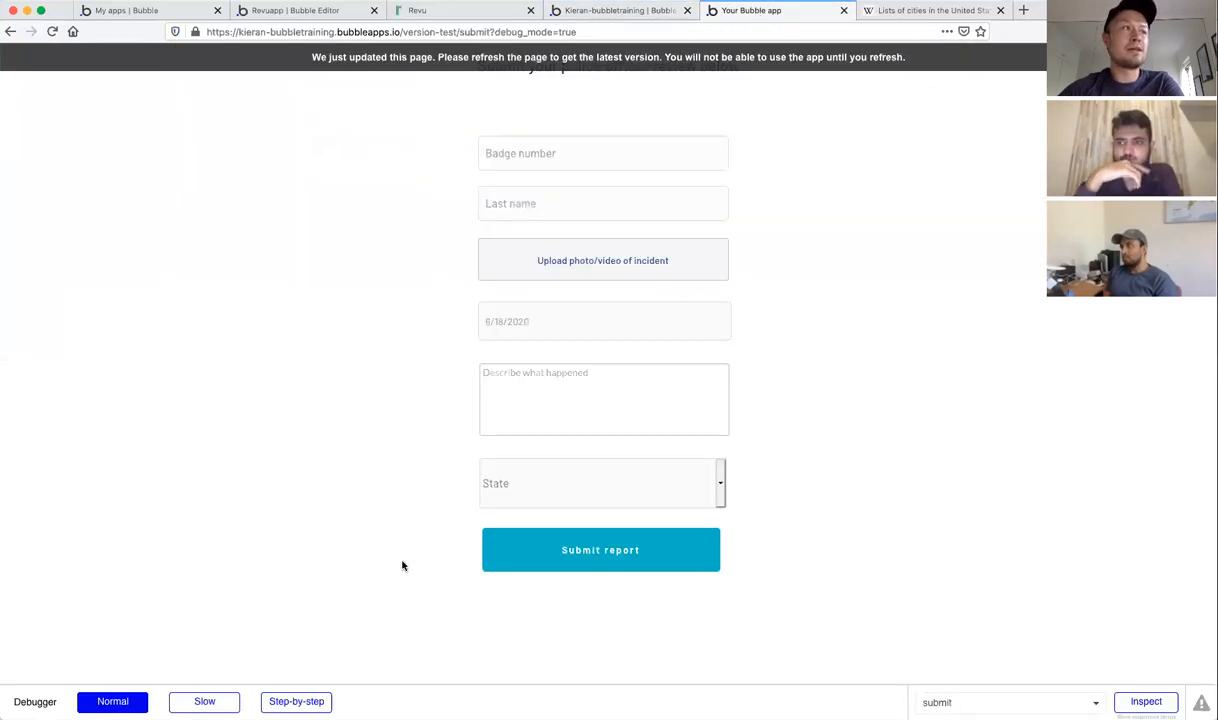
key("super+r")
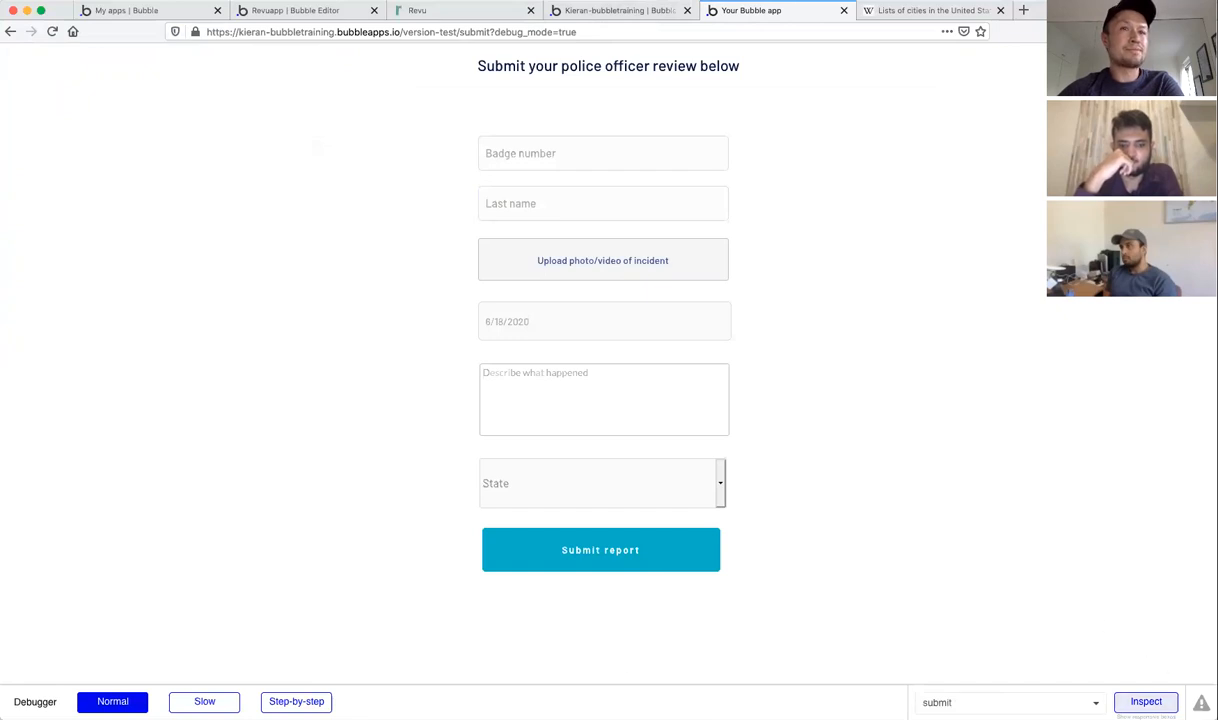
left_click(1146, 701)
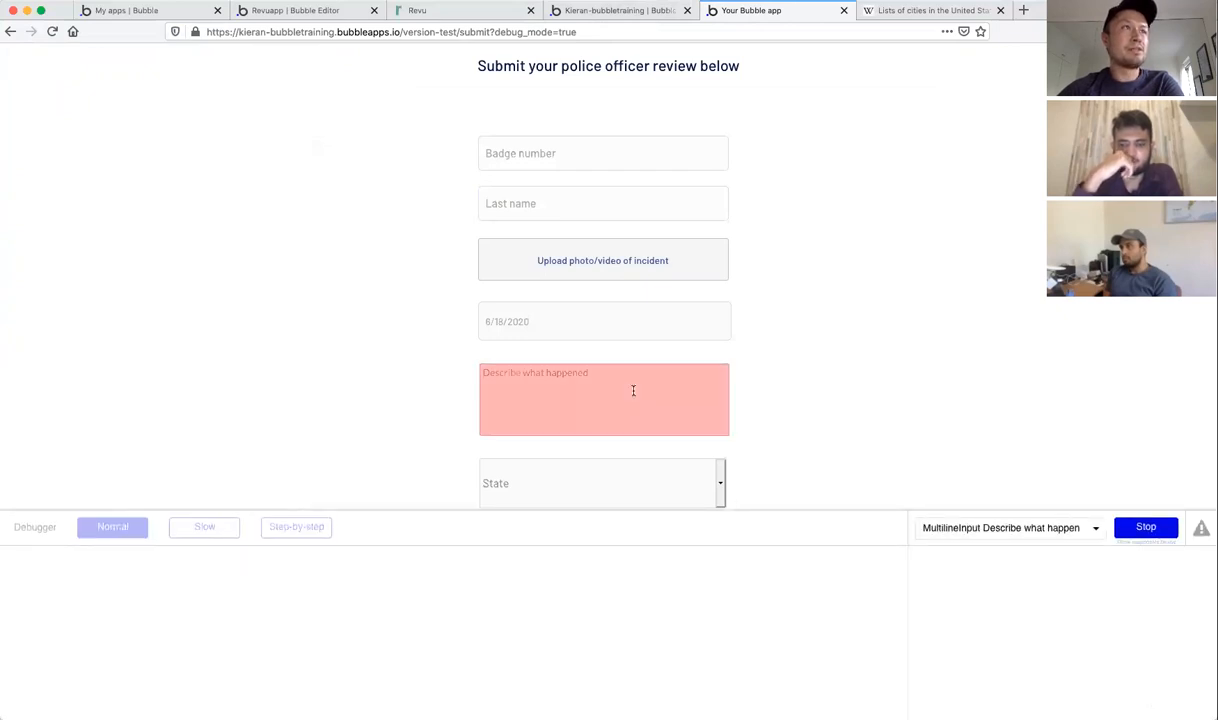
left_click(625, 338)
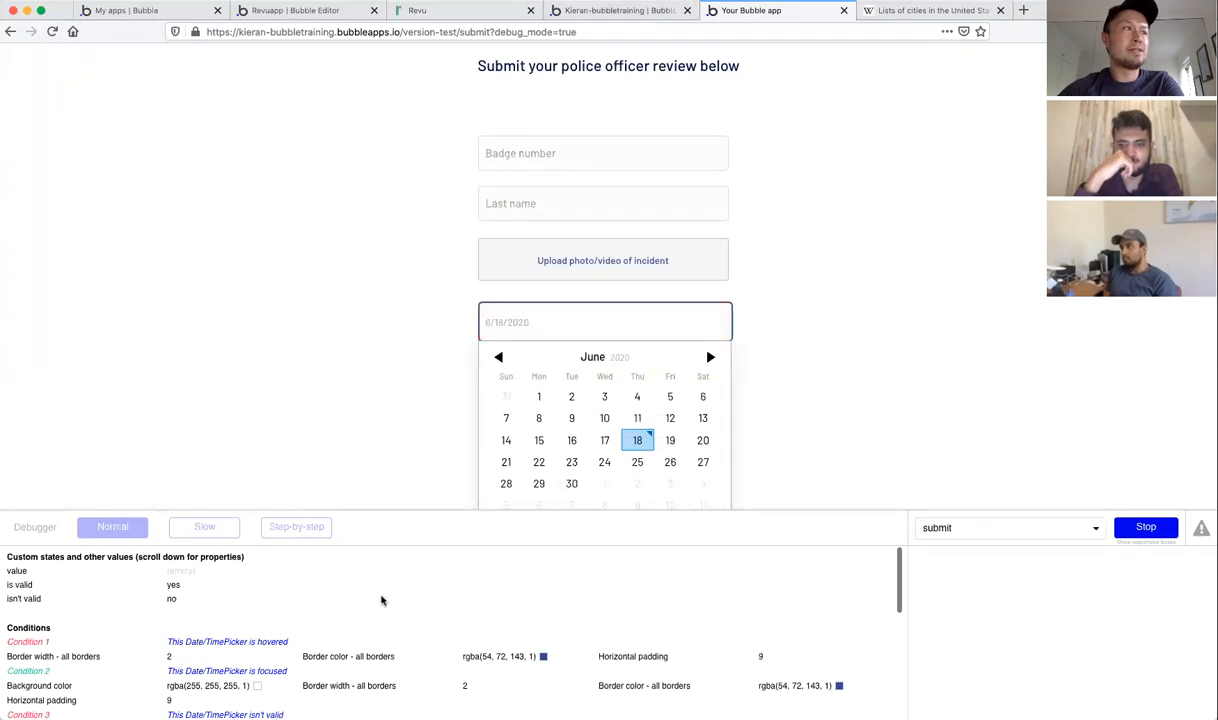
scroll(347, 606, "down", 2)
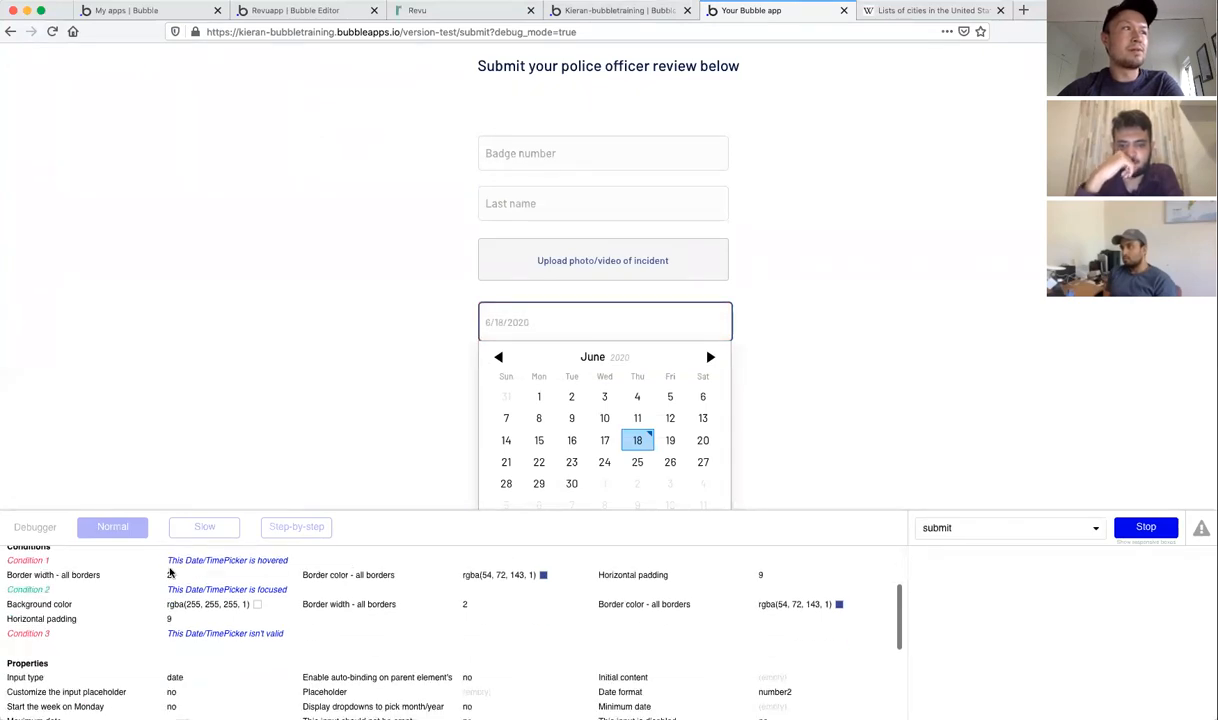
scroll(72, 585, "up", 1)
scroll(72, 585, "down", 5)
scroll(73, 579, "up", 6)
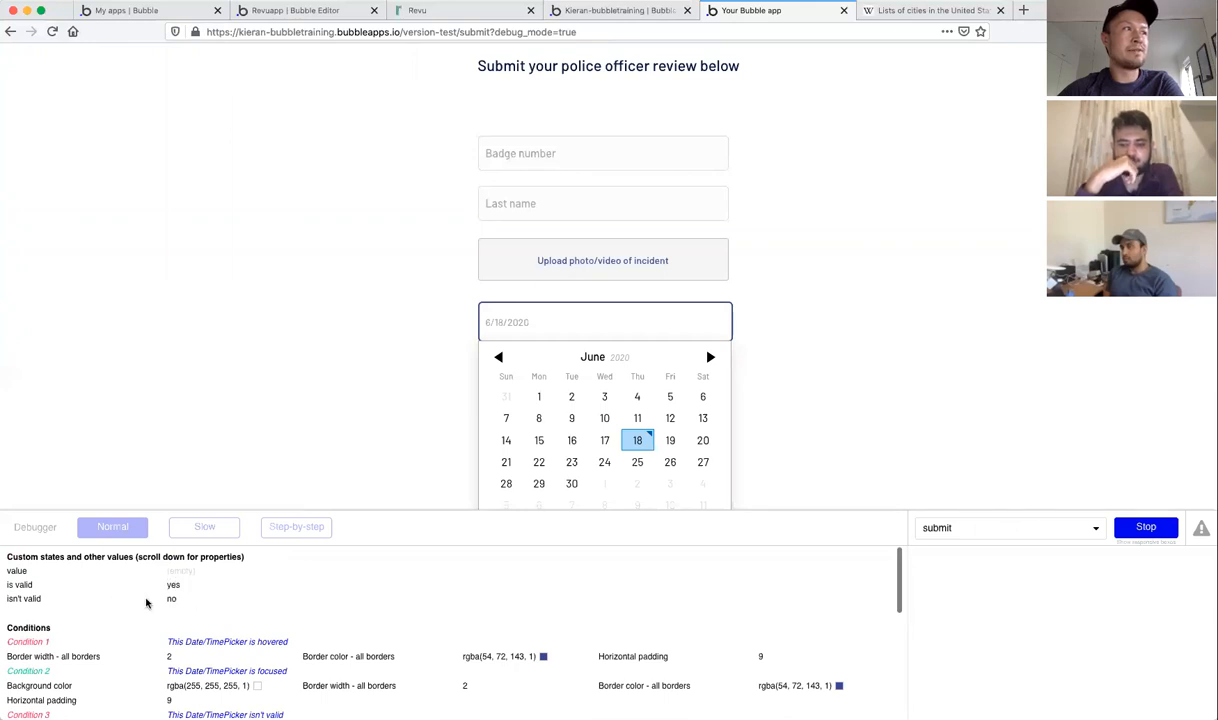
scroll(147, 601, "down", 5)
scroll(628, 446, "down", 3)
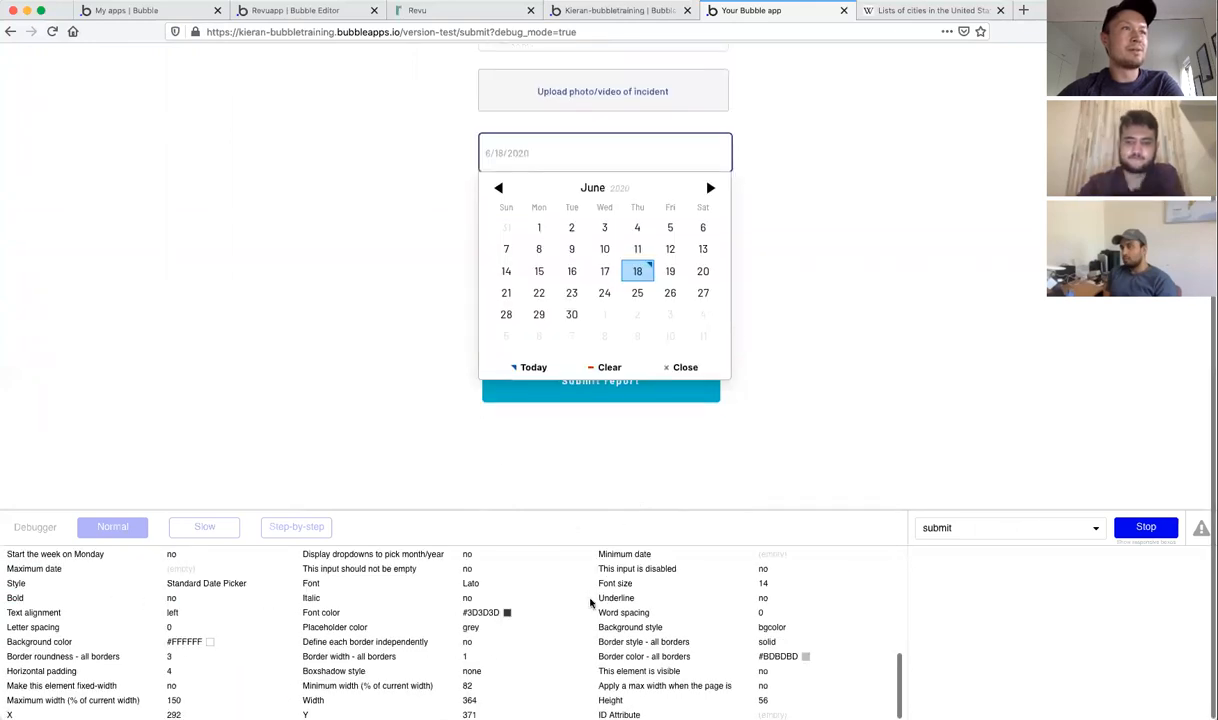
left_click(349, 295)
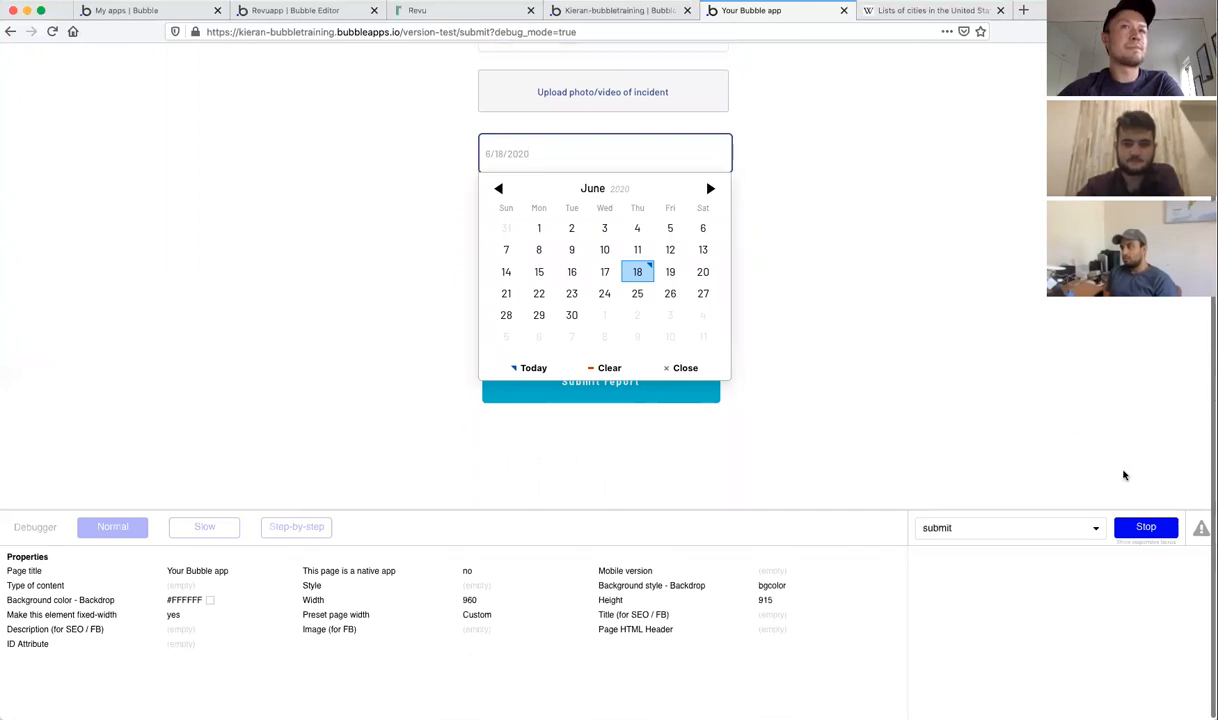
left_click(1145, 527)
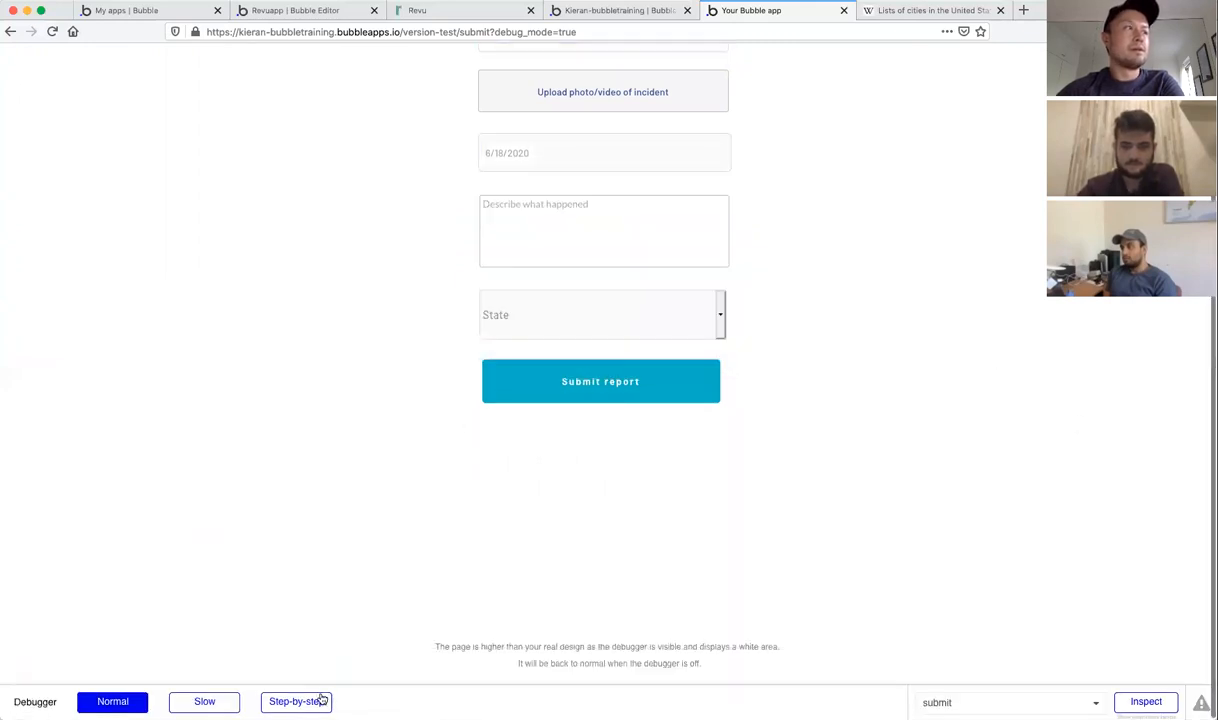
Step: Set the debugger to Step-by-step and enter test text in Badge number, Last name and description
left_click(296, 701)
scroll(294, 576, "up", 3)
left_click(576, 124)
type("eqreqr")
left_click(557, 177)
type("eqwrewqrewrq")
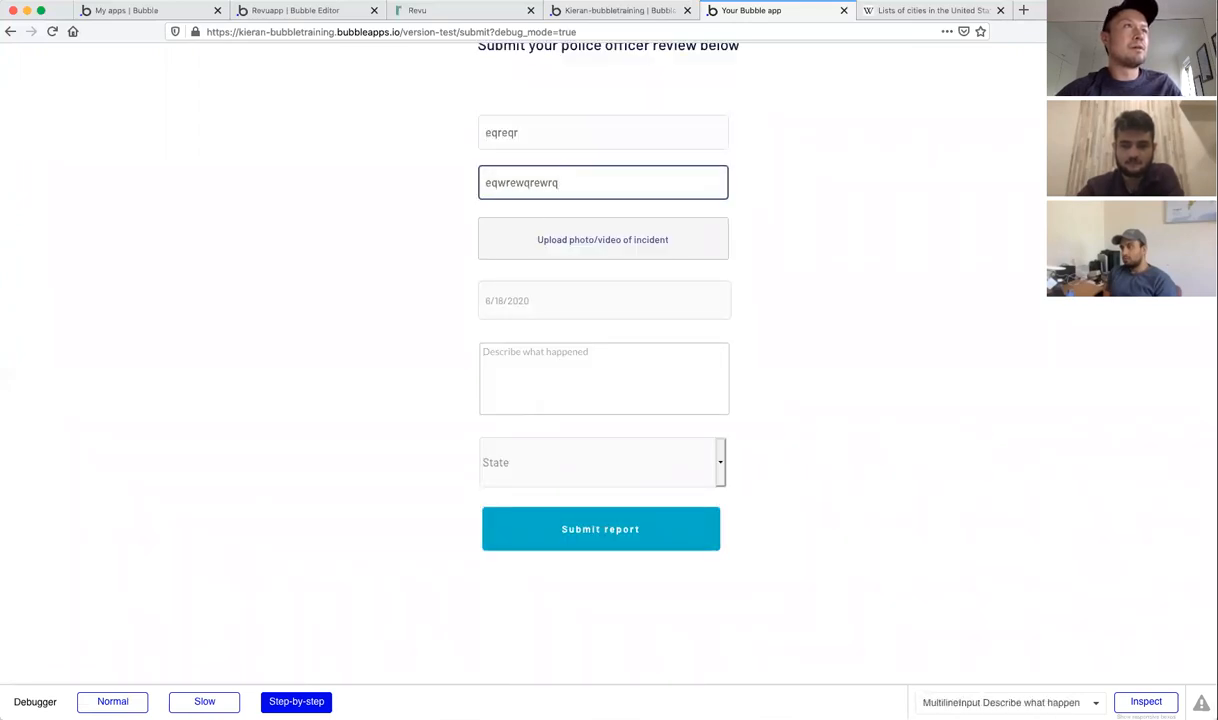
left_click(485, 385)
type("qwereqwr")
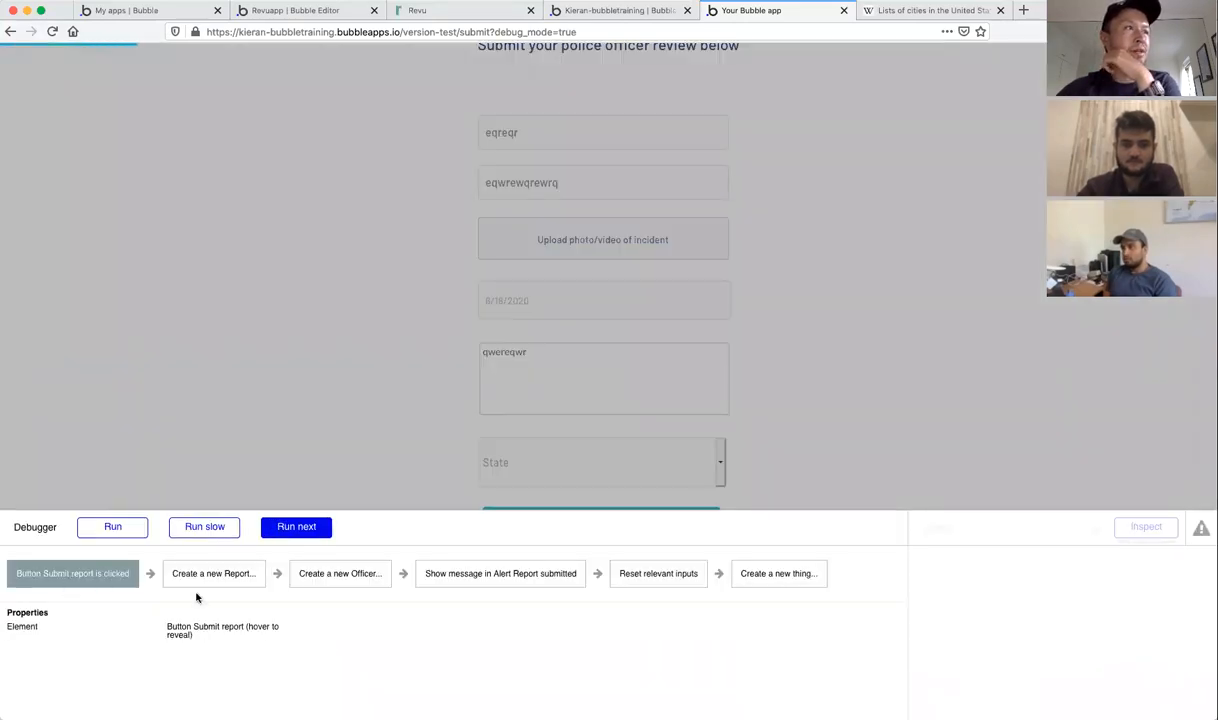
Step: Step through creating the report and officer, the Report submitted alert and the input reset
left_click(294, 528)
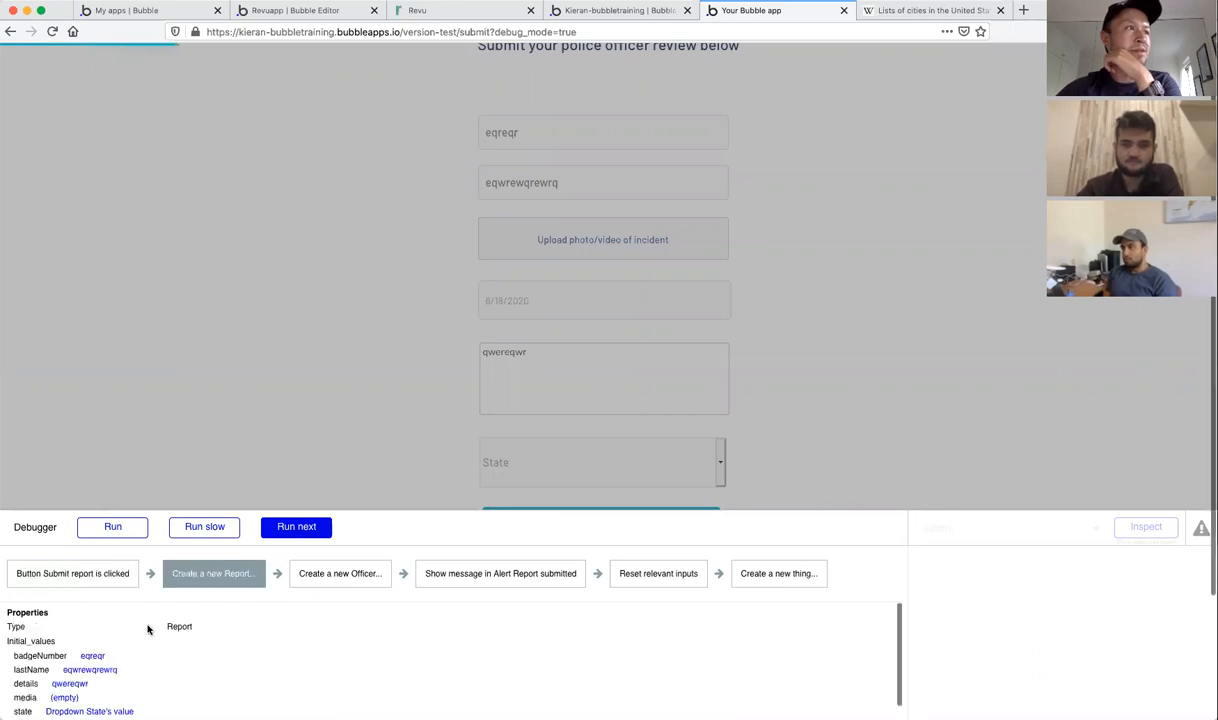
scroll(150, 625, "down", 1)
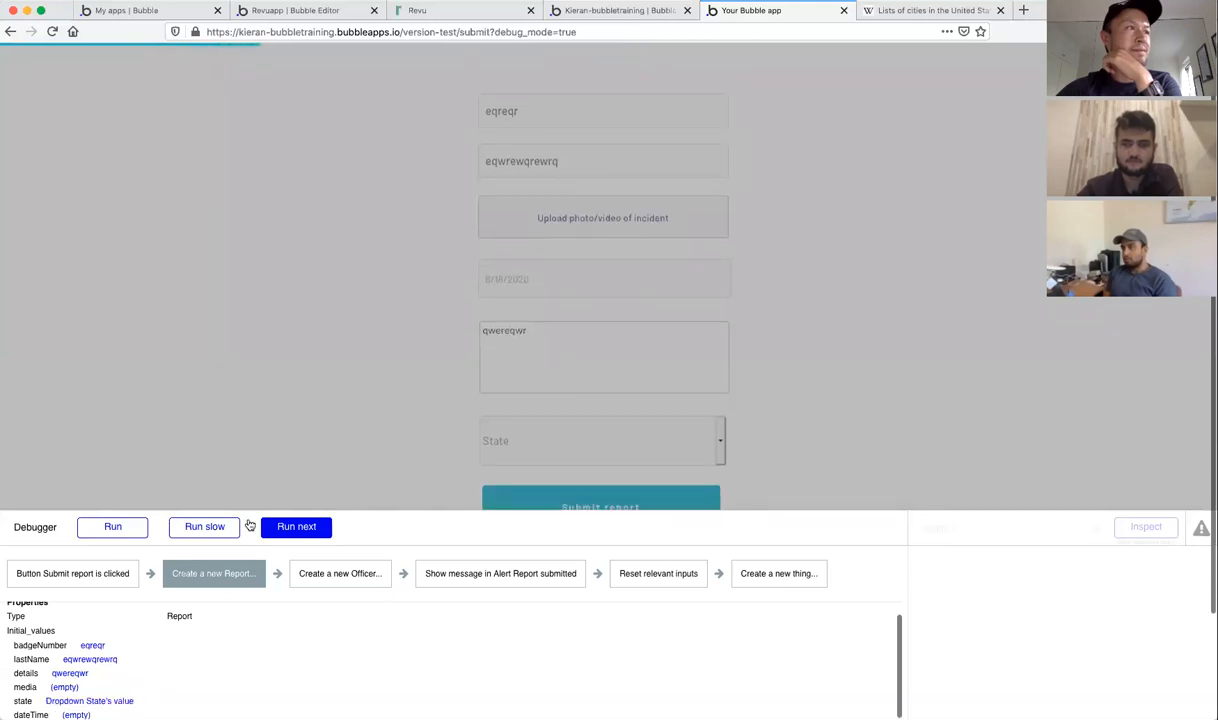
left_click(296, 527)
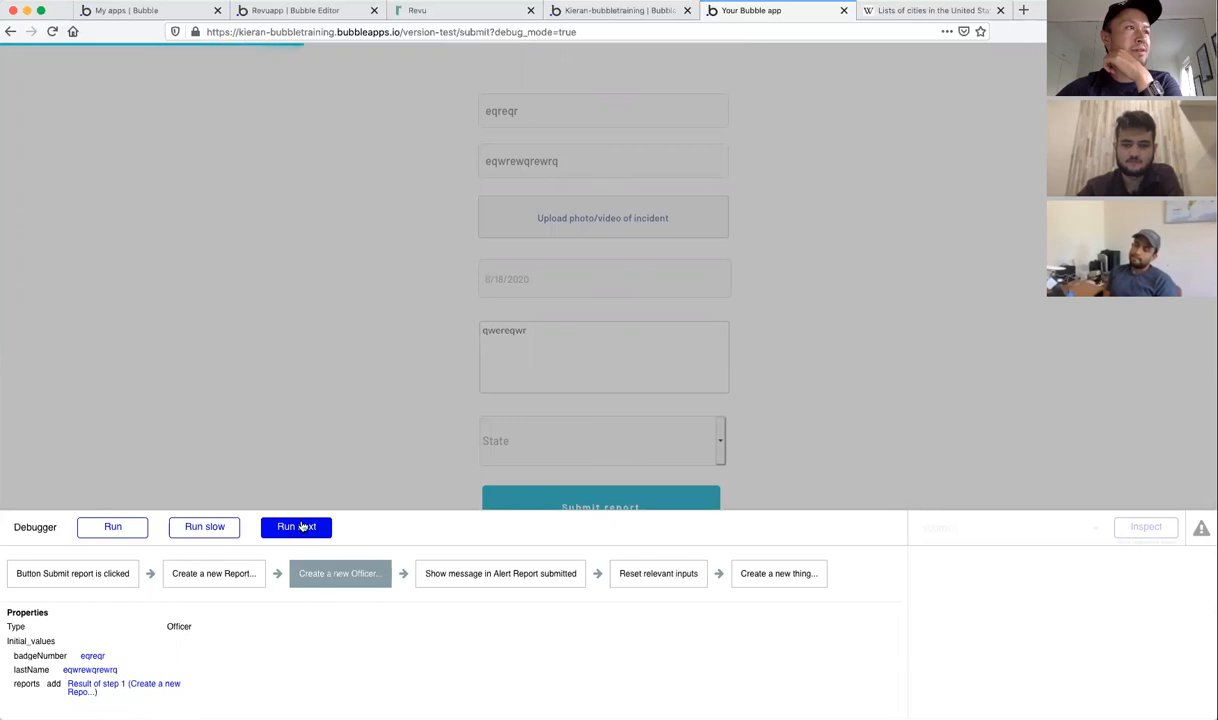
left_click(298, 528)
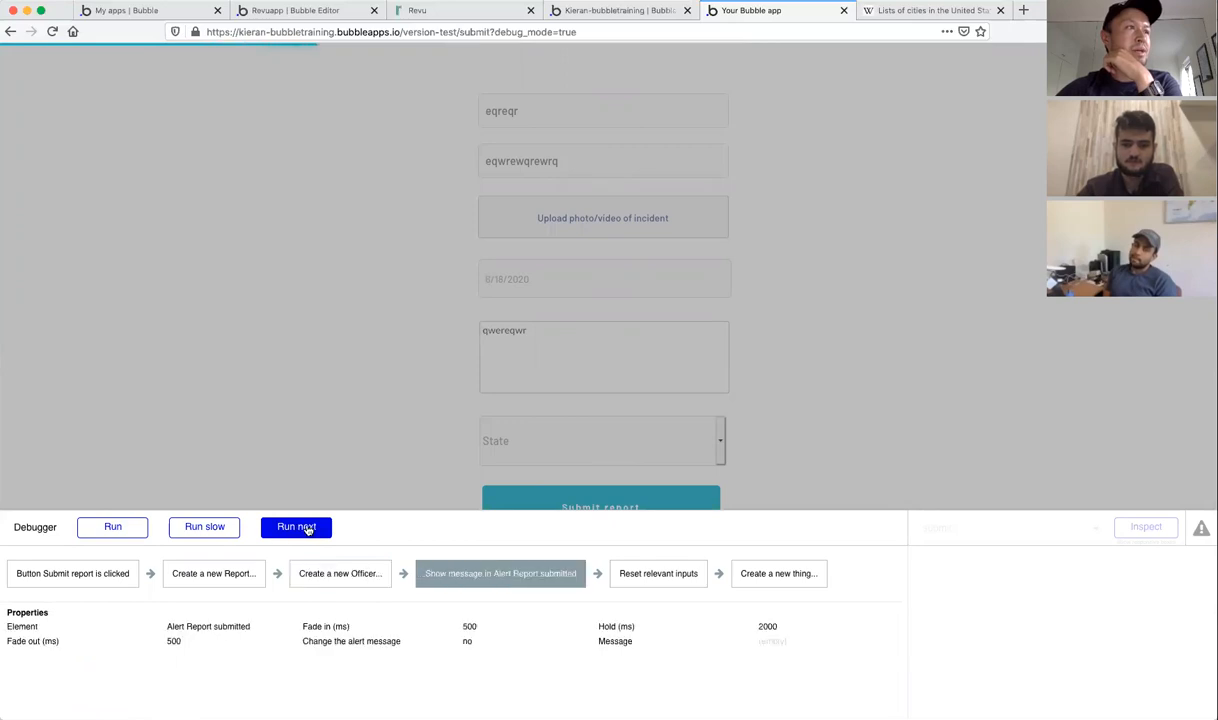
left_click(307, 529)
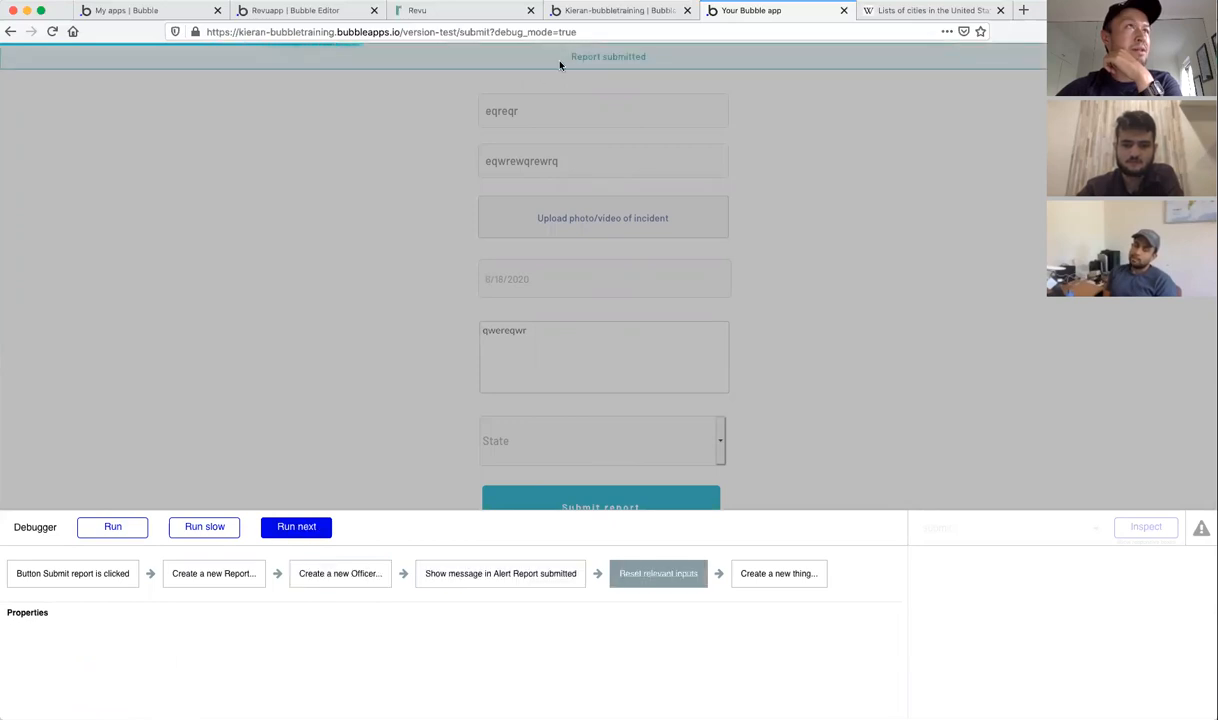
left_click(298, 528)
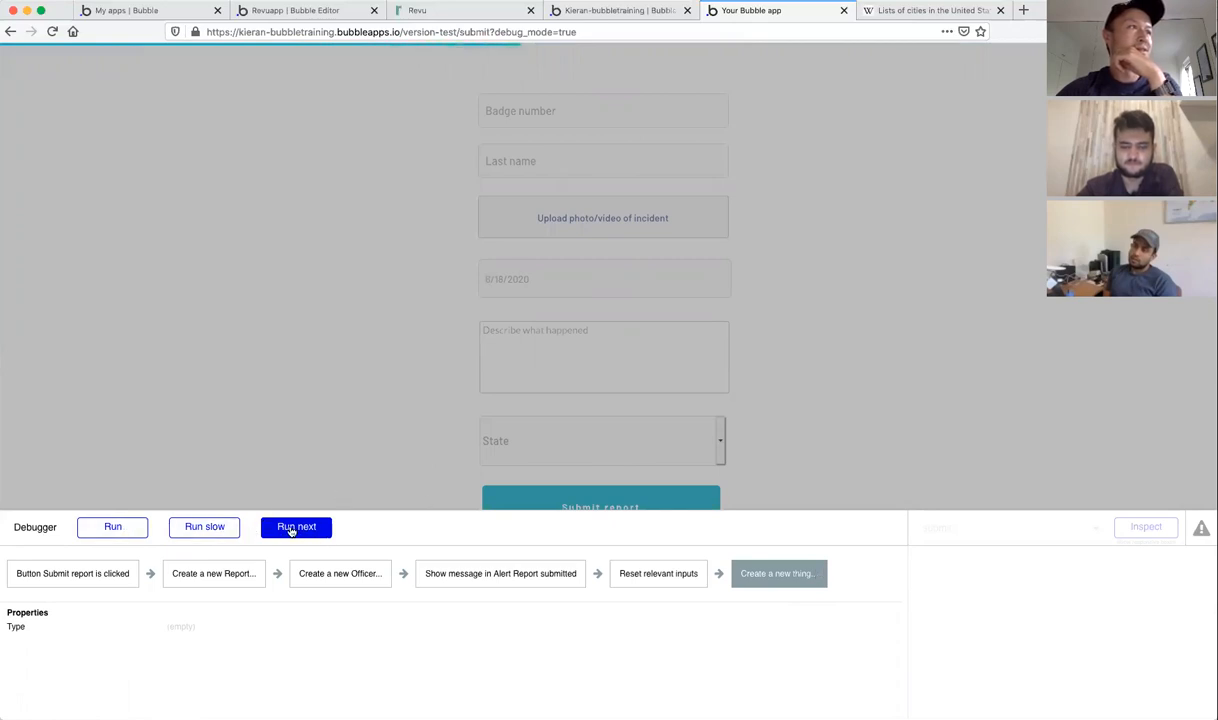
left_click(118, 532)
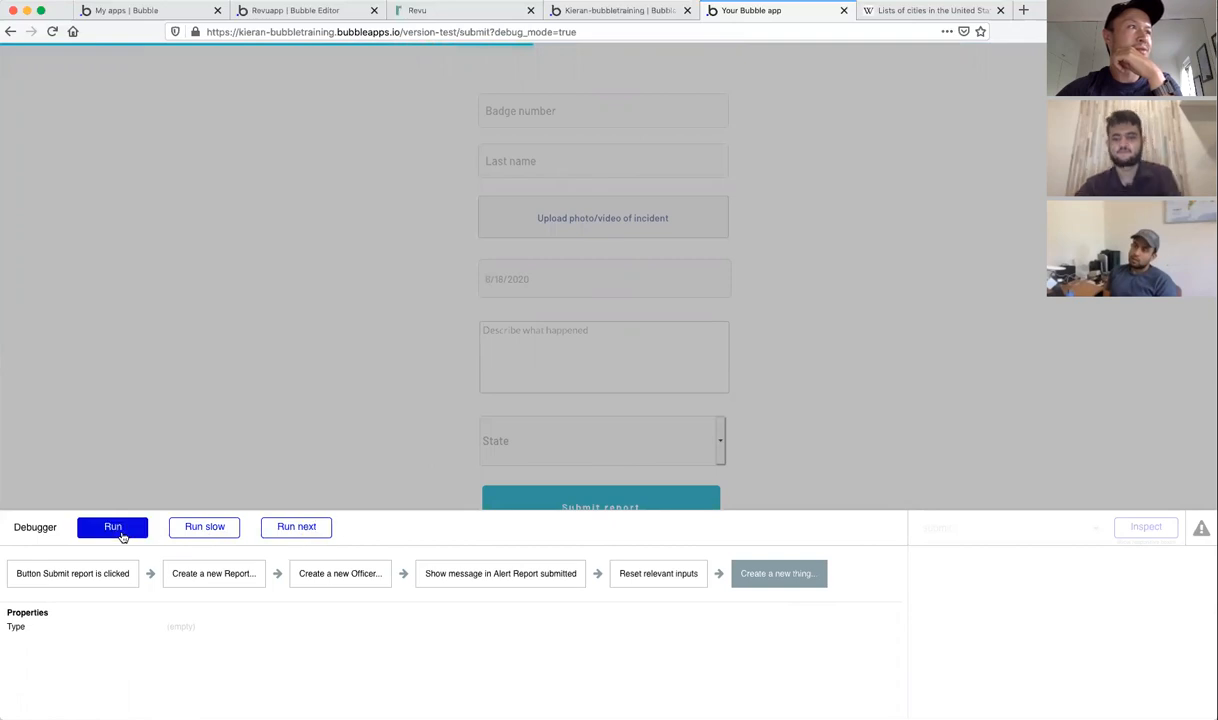
left_click(309, 529)
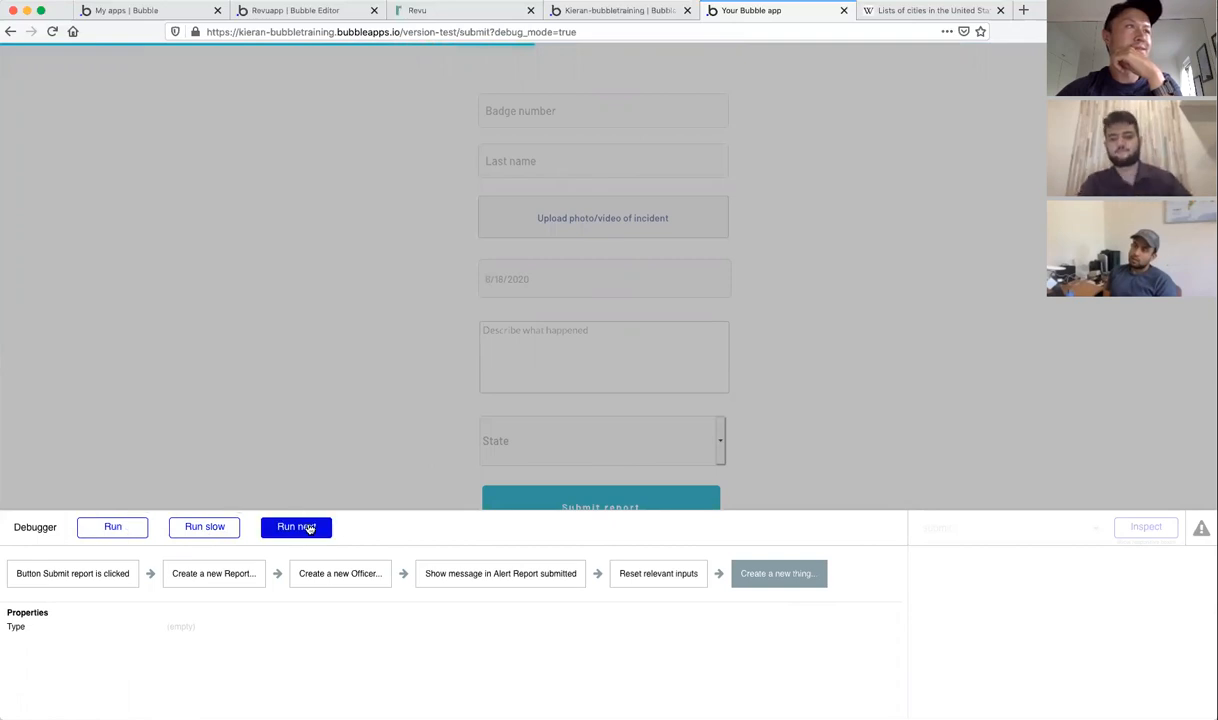
Step: Inspect step 5, Create a new thing, in the editor's submit workflow
left_click(612, 15)
left_click(770, 11)
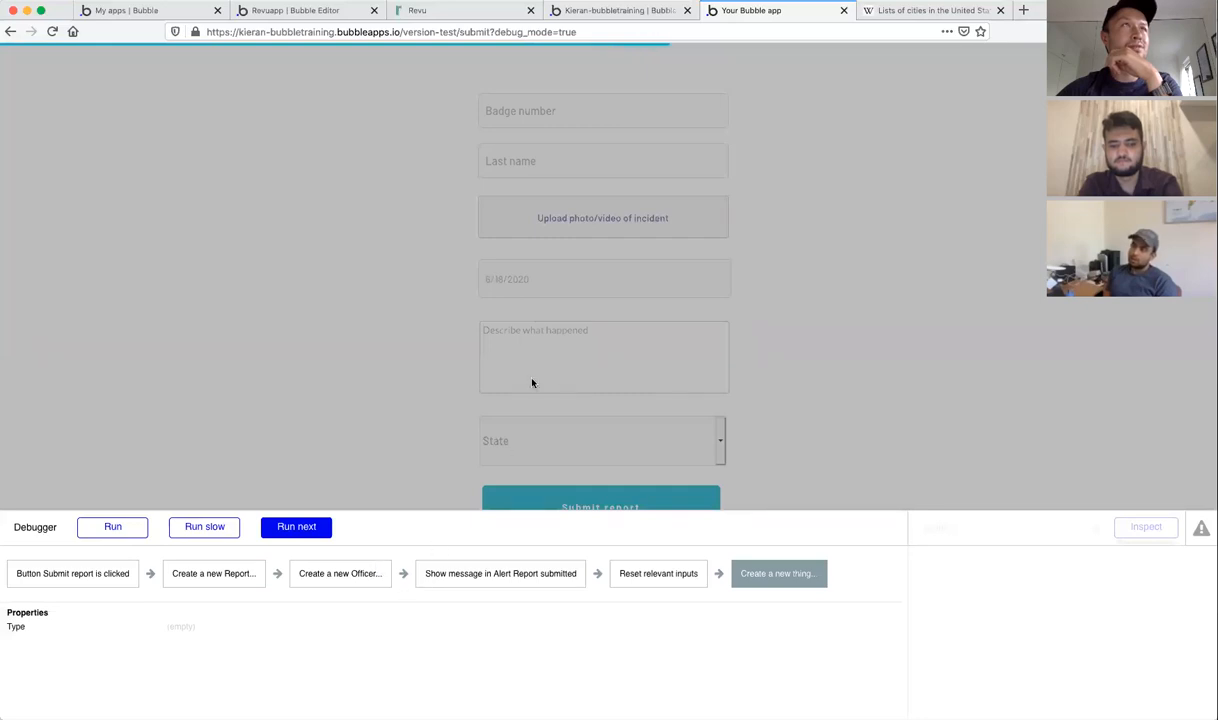
left_click(648, 10)
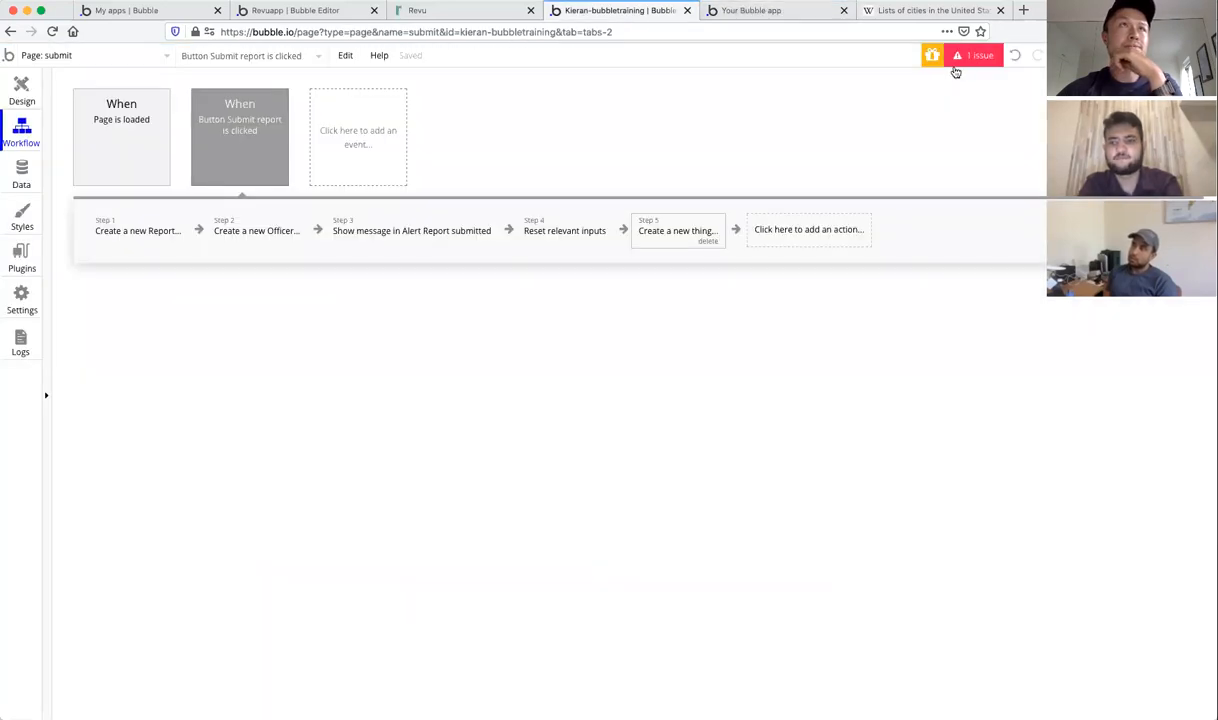
left_click(775, 12)
left_click(590, 12)
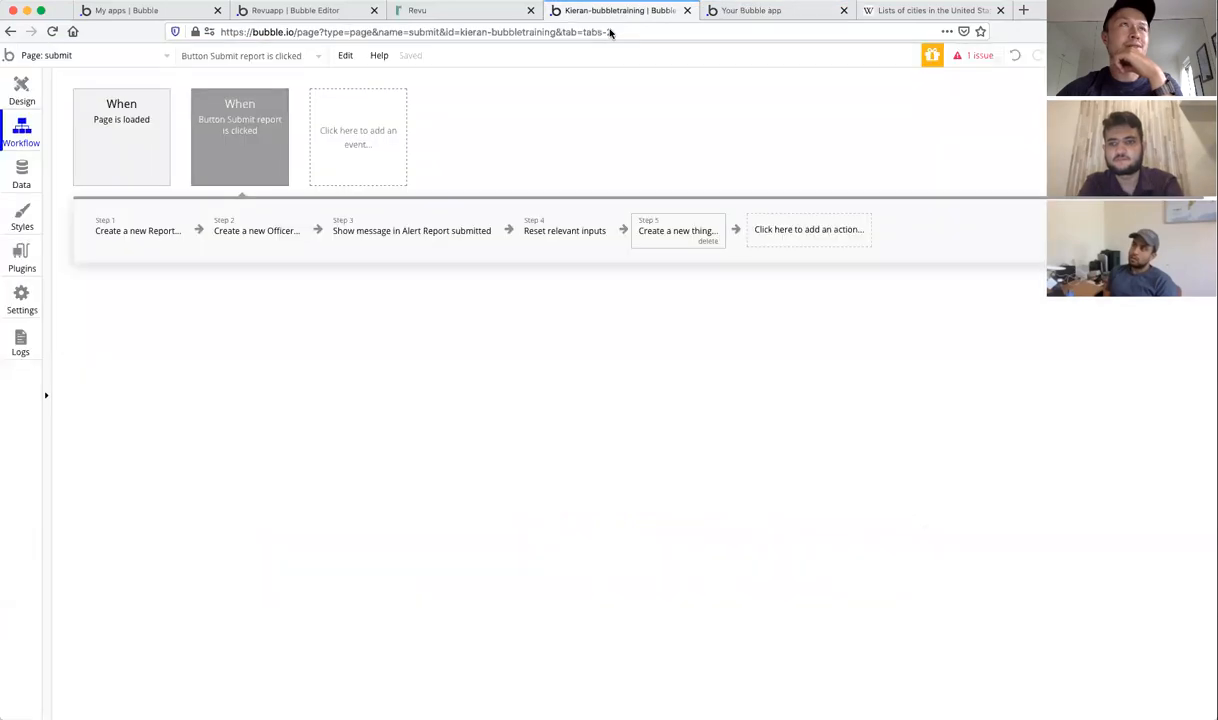
left_click(672, 226)
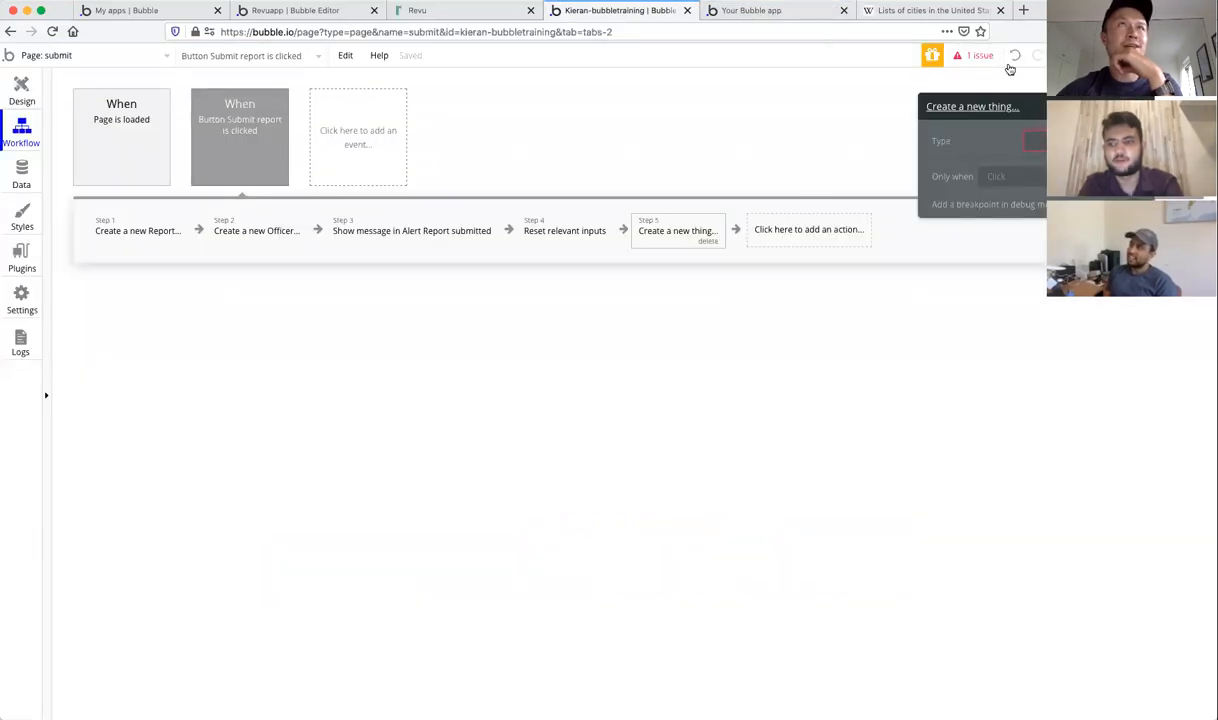
Step: Dismiss the bug error, set the debugger to Normal, and view the submit page's design layout
left_click(766, 9)
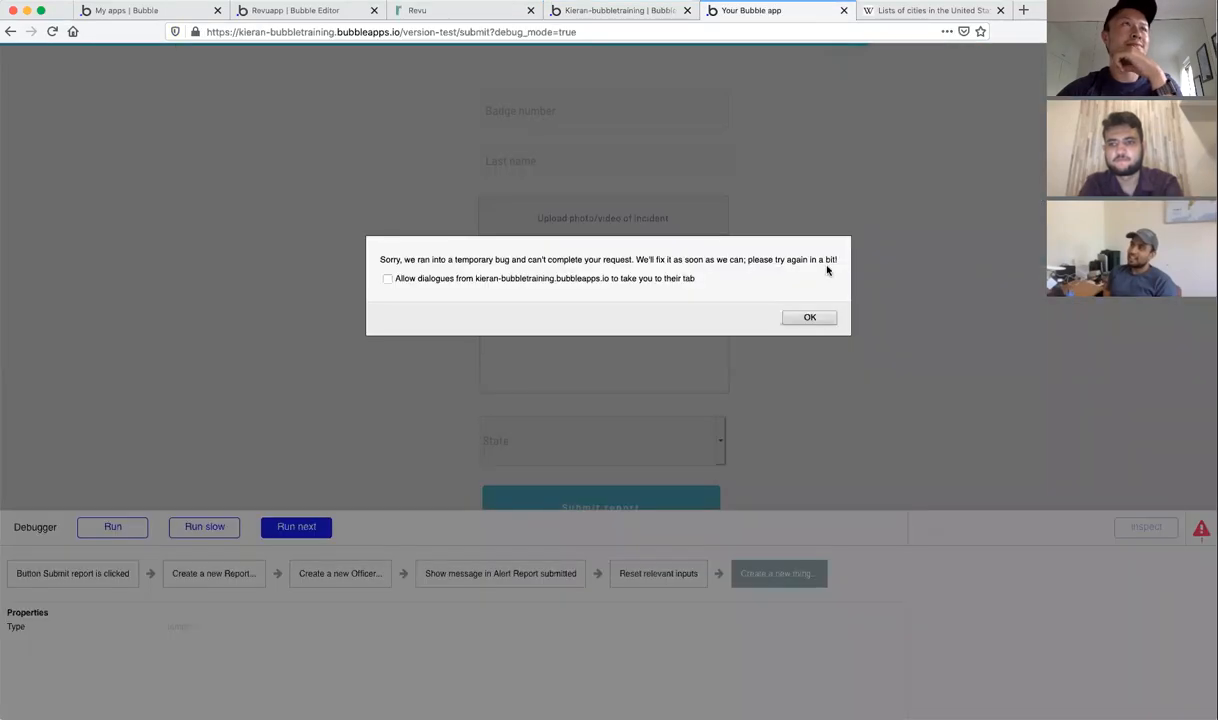
left_click(818, 317)
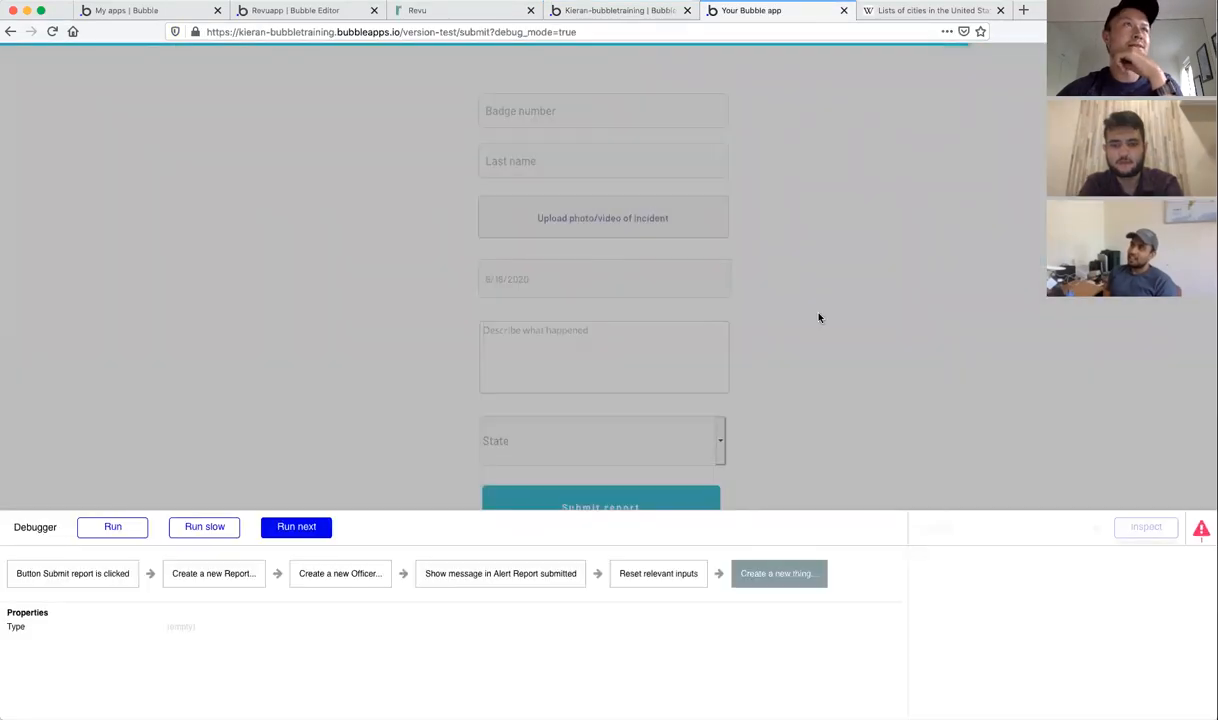
left_click(90, 529)
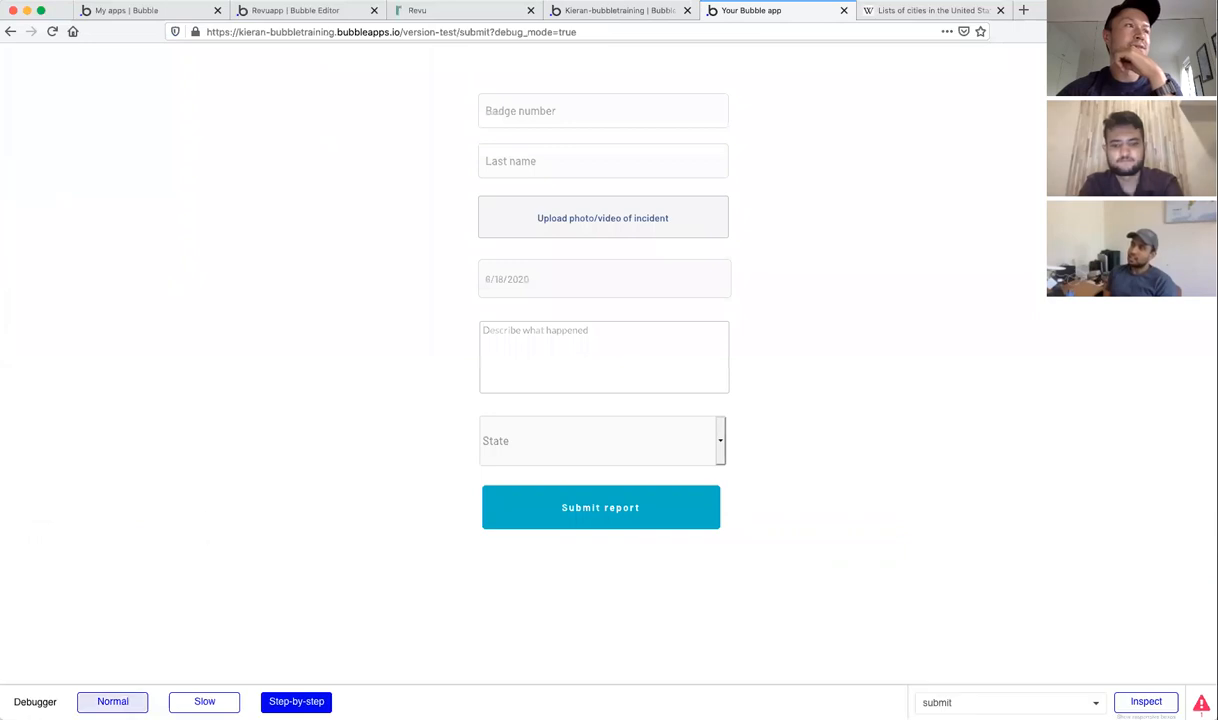
left_click(112, 701)
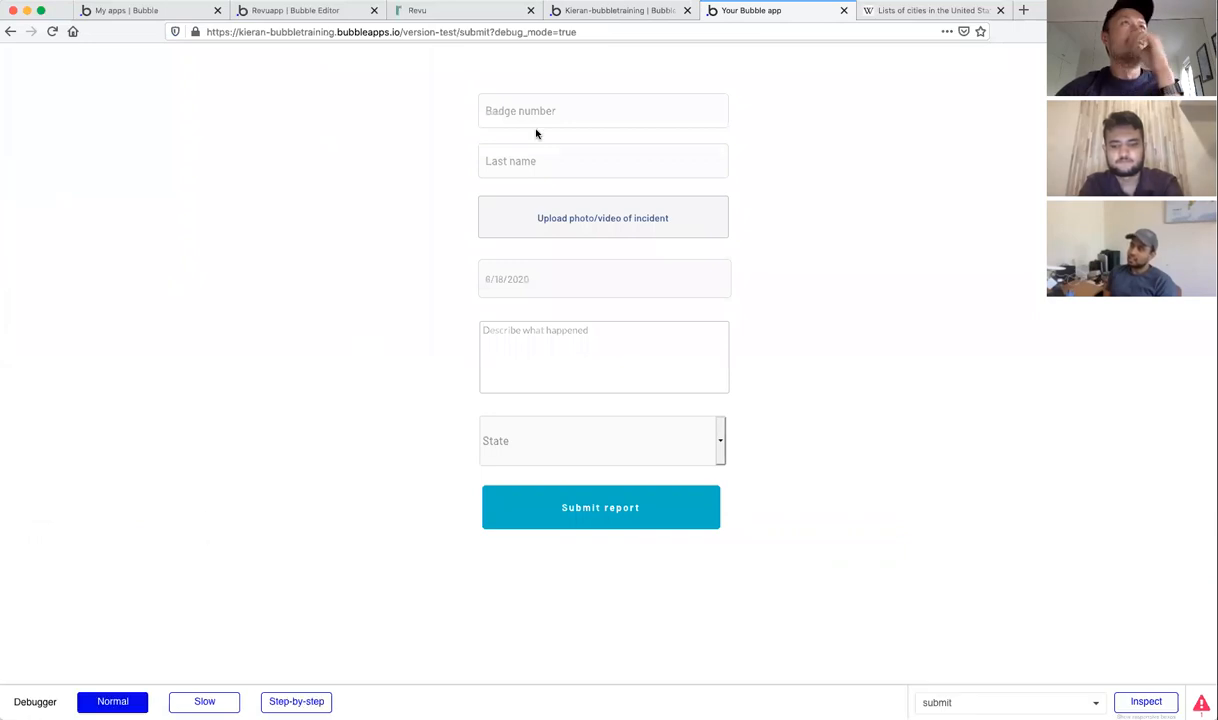
left_click(607, 12)
left_click(21, 85)
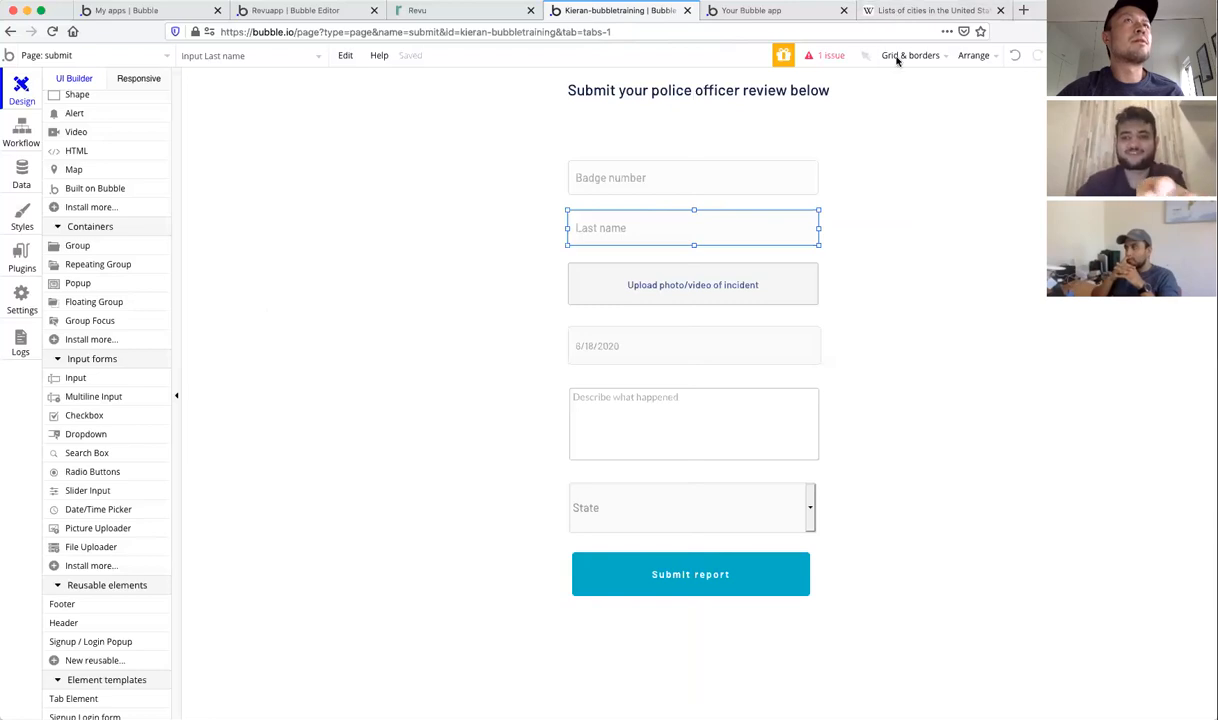
left_click(650, 172)
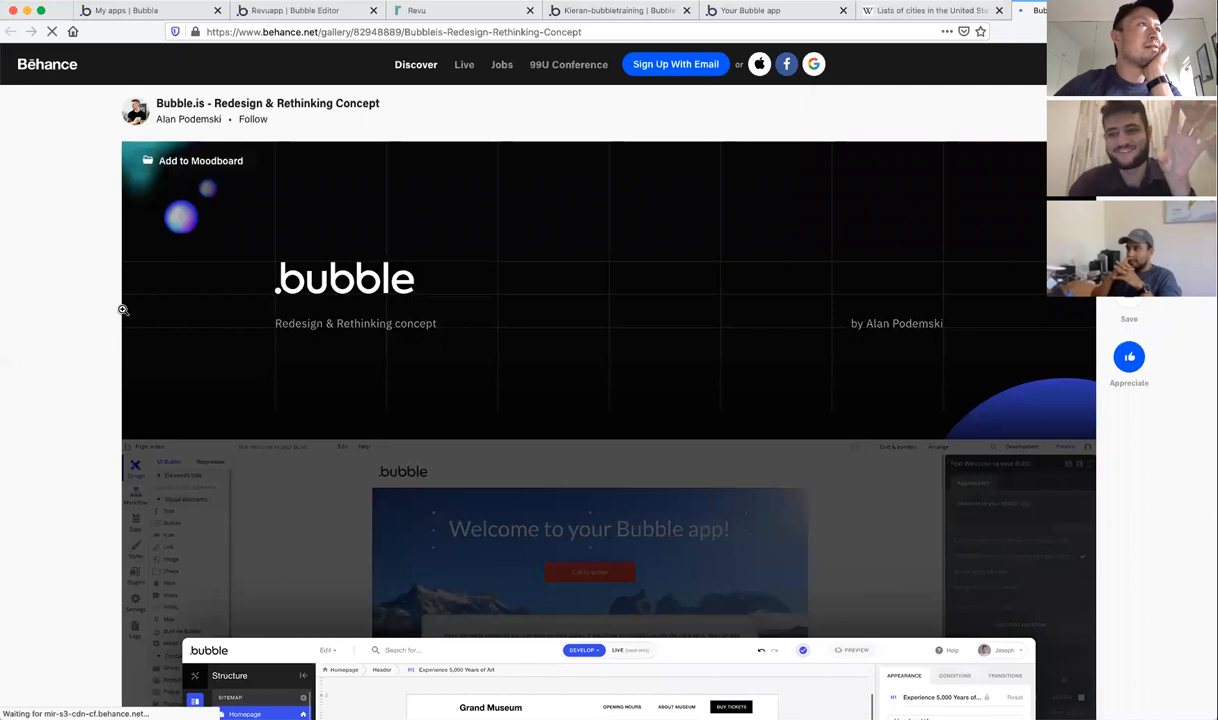
scroll(123, 310, "down", 2)
scroll(123, 310, "down", 6)
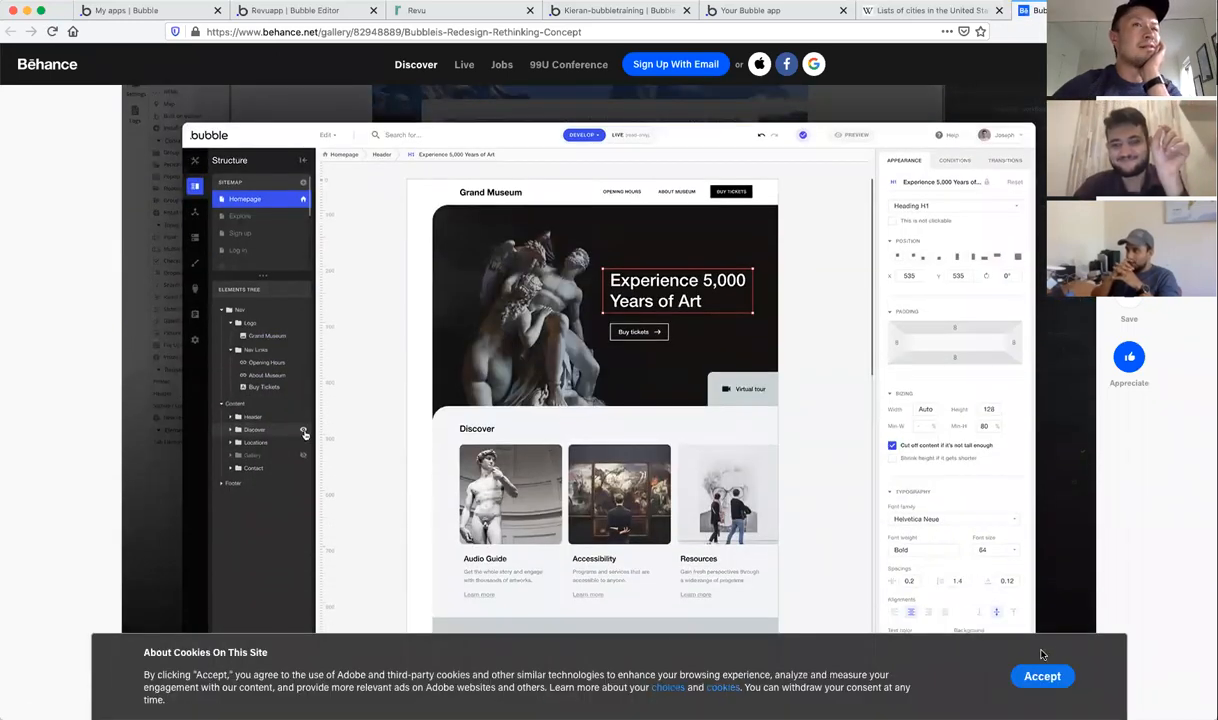
left_click(1042, 676)
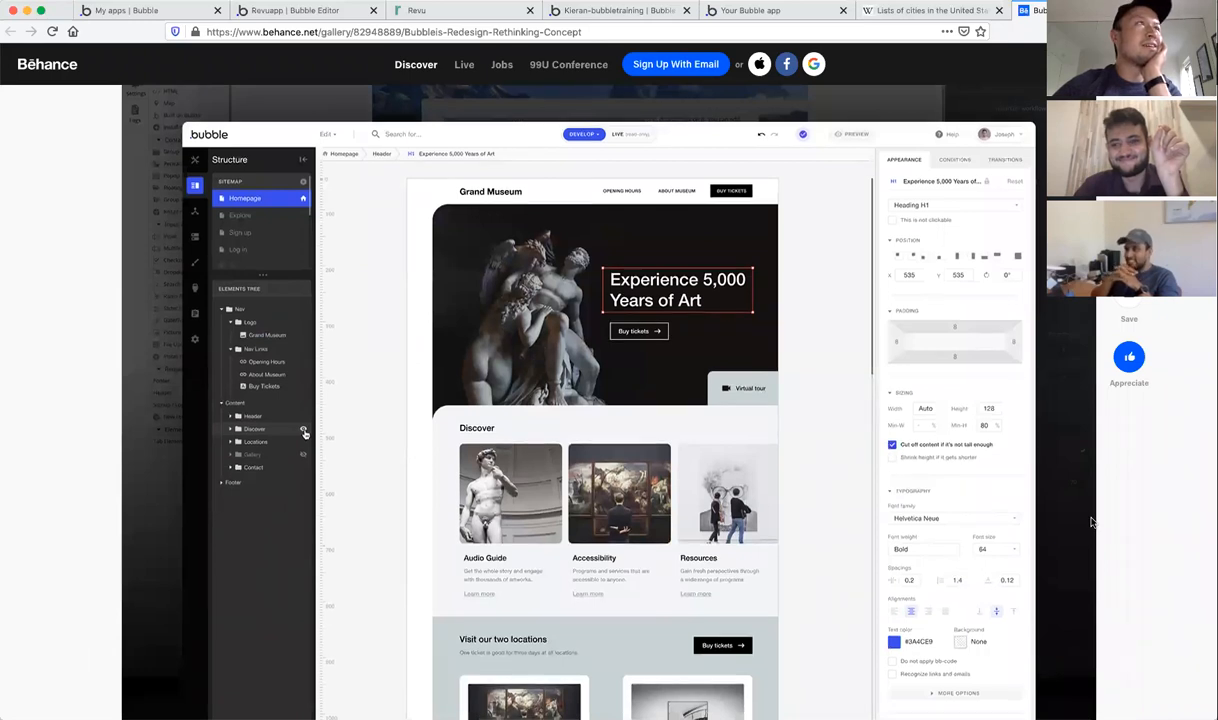
scroll(1092, 521, "up", 2)
scroll(1092, 521, "up", 5)
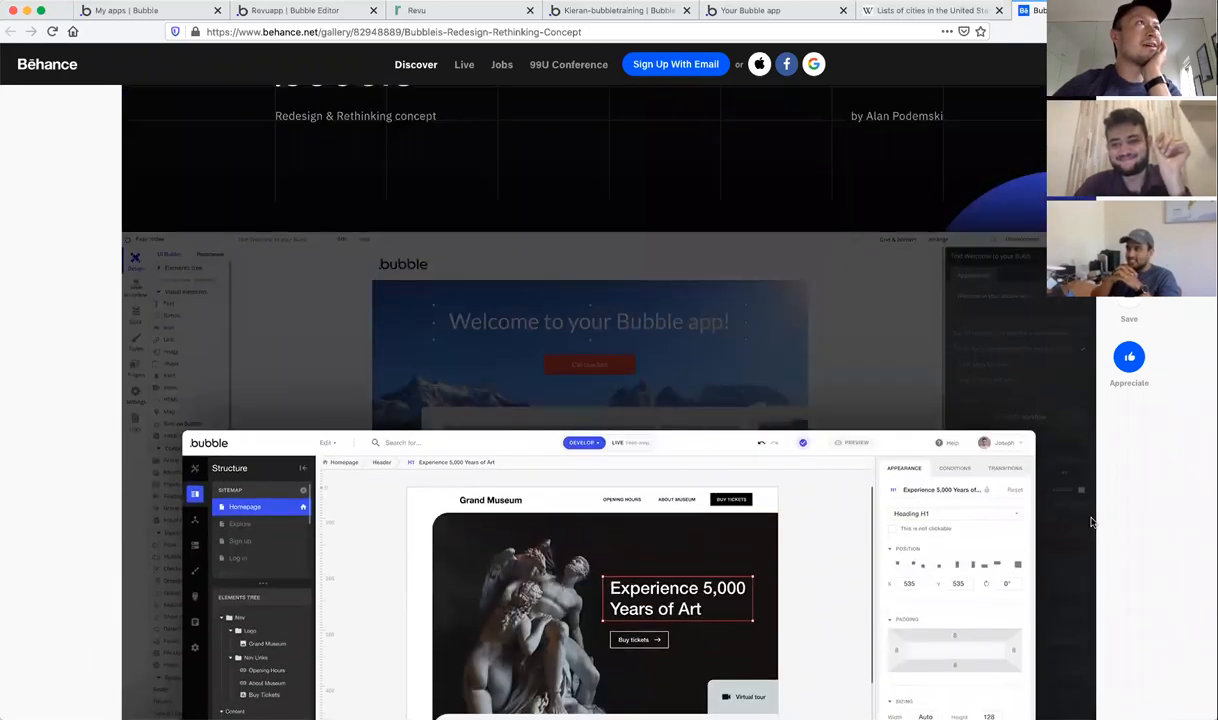
scroll(1092, 521, "down", 5)
scroll(1092, 521, "down", 3)
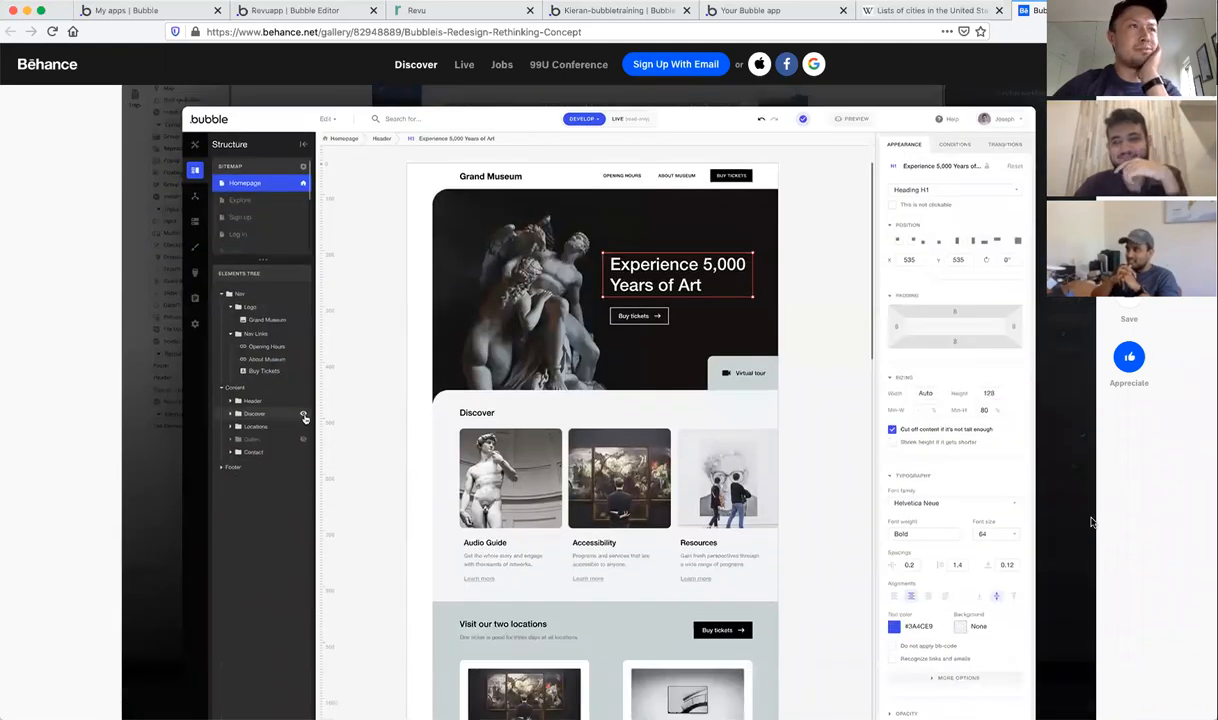
scroll(1092, 521, "down", 1)
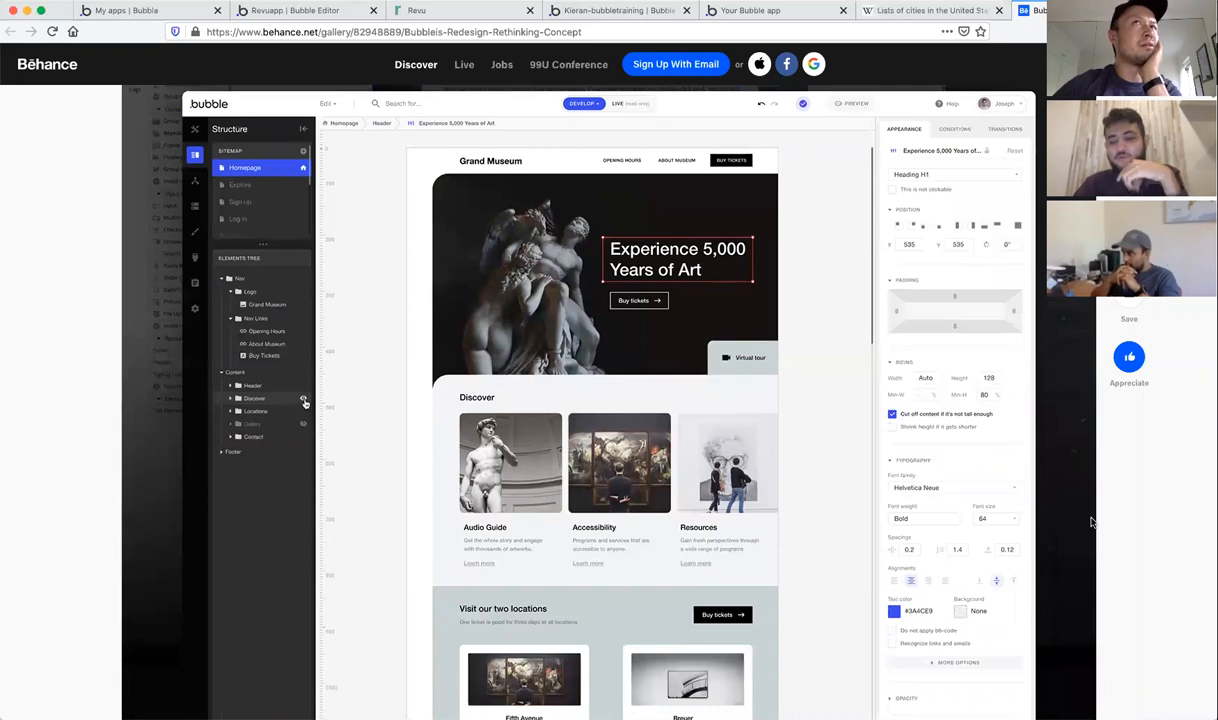
scroll(1092, 521, "down", 2)
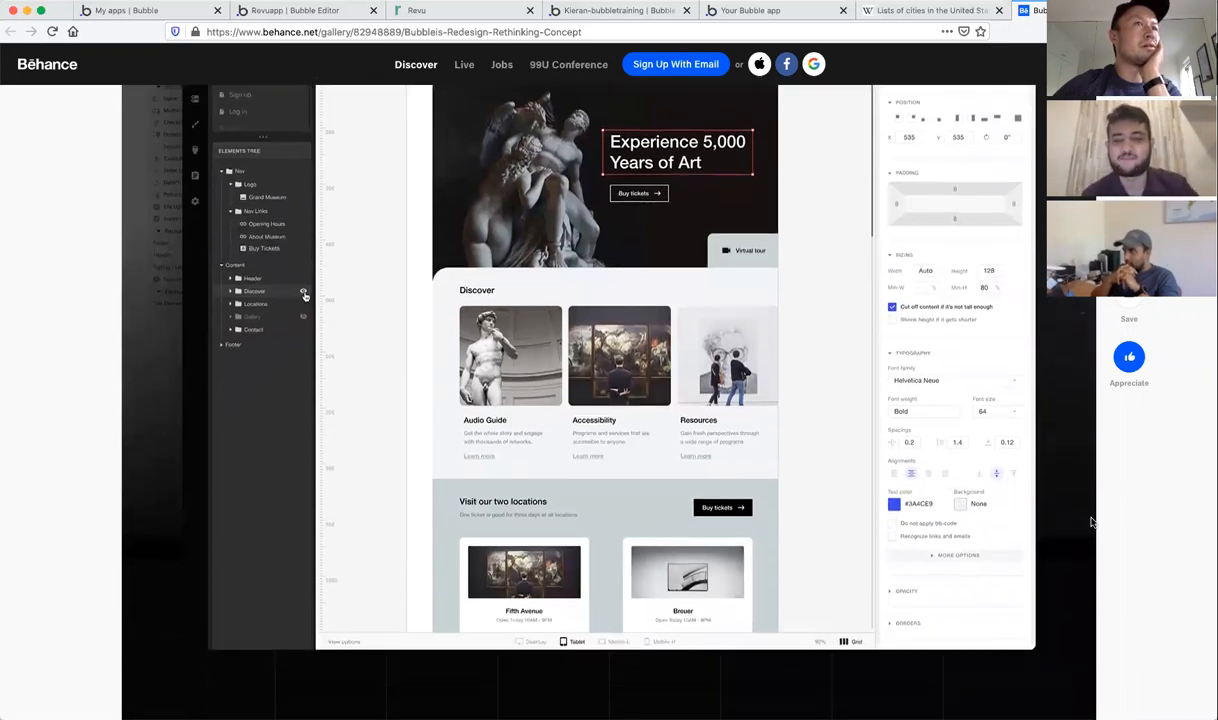
scroll(1092, 521, "up", 1)
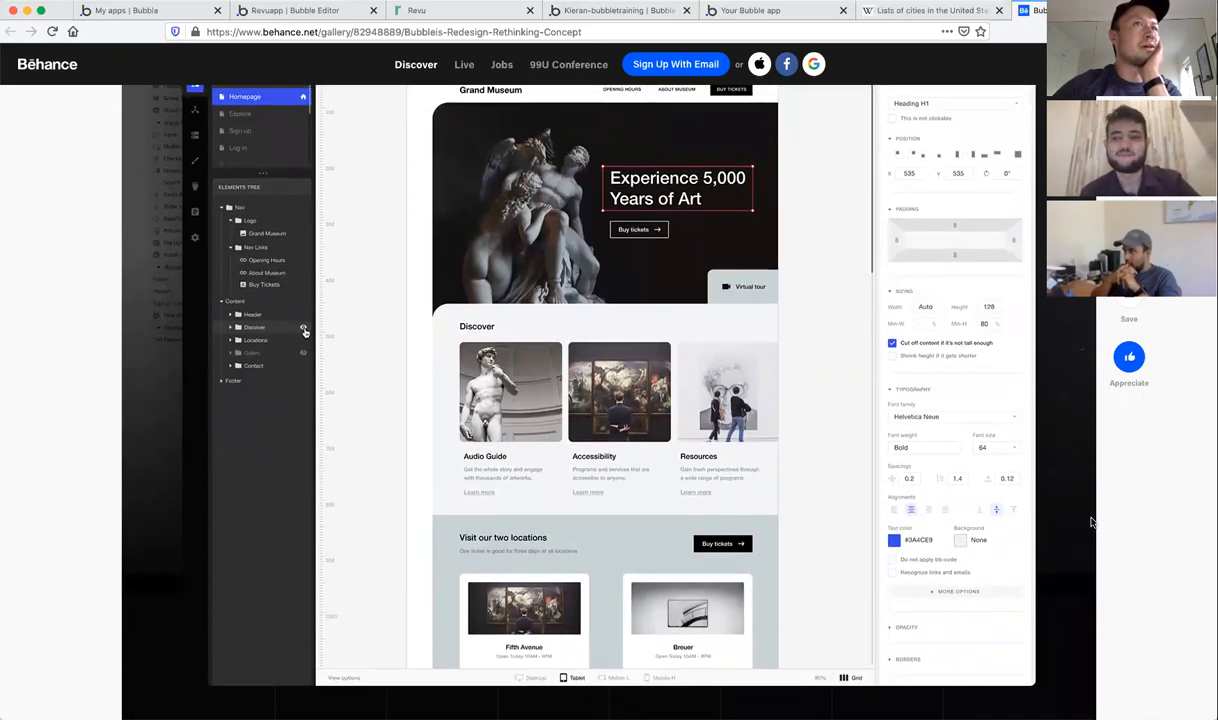
scroll(1092, 521, "up", 2)
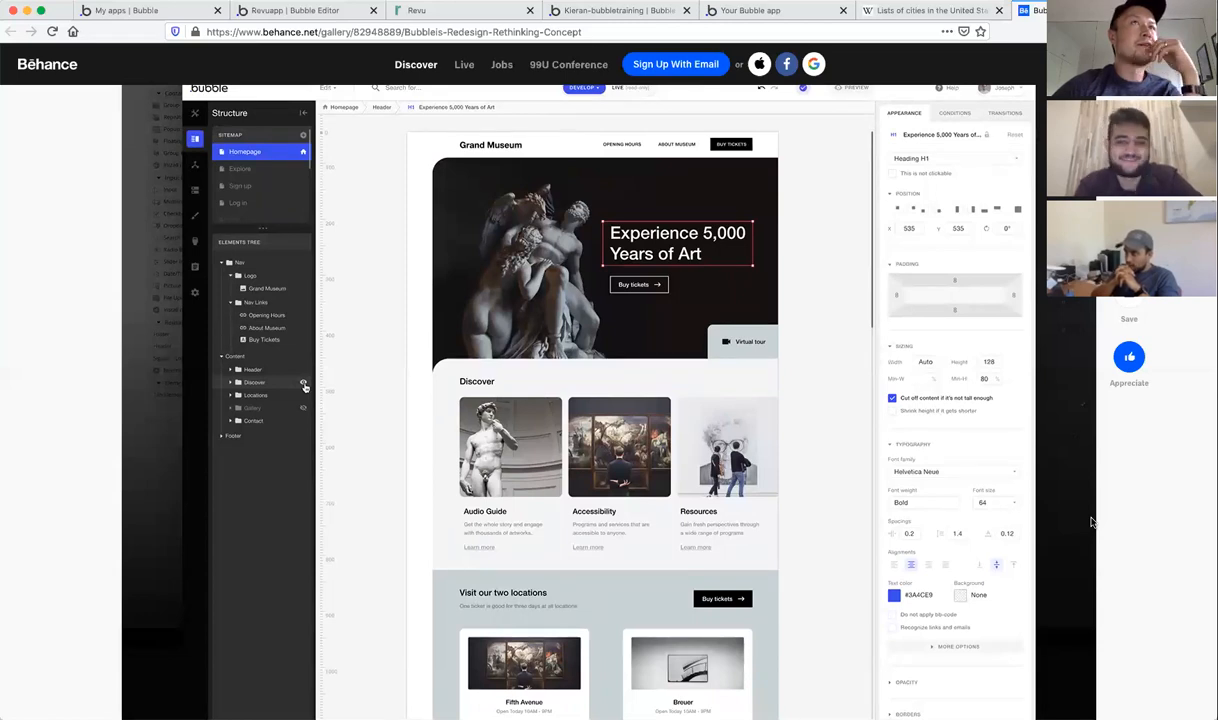
scroll(1092, 521, "up", 1)
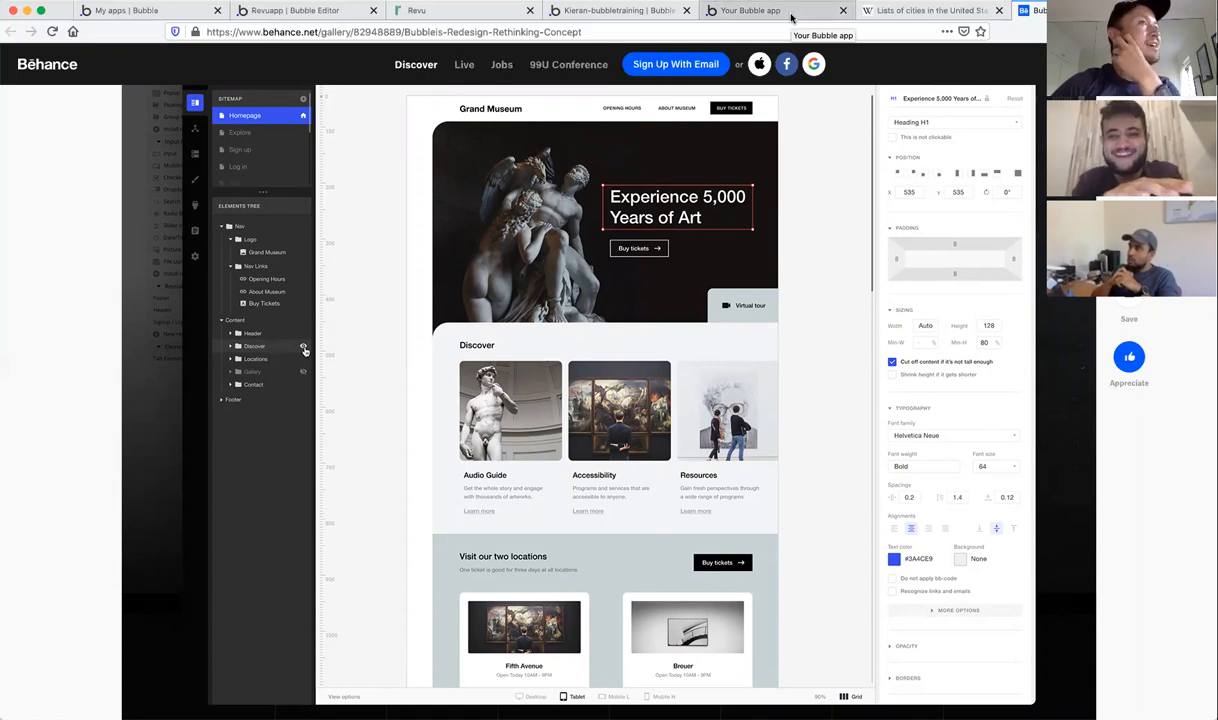
scroll(842, 212, "down", 5)
scroll(842, 212, "up", 5)
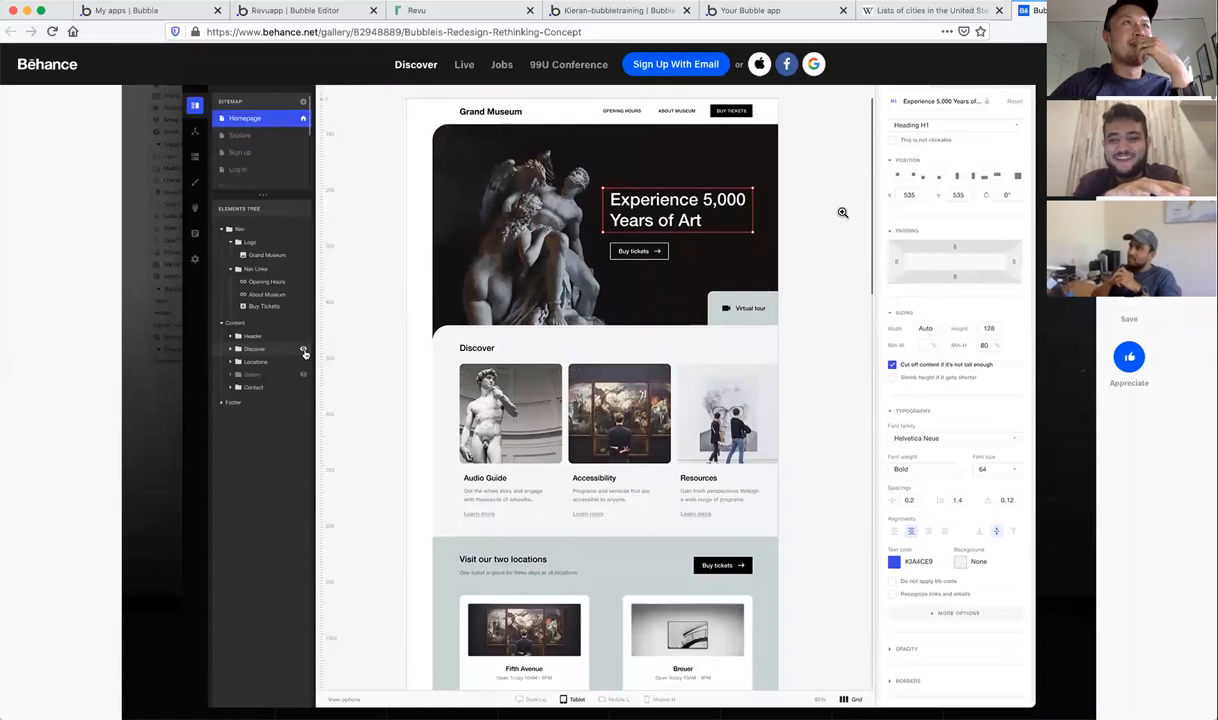
scroll(842, 212, "up", 1)
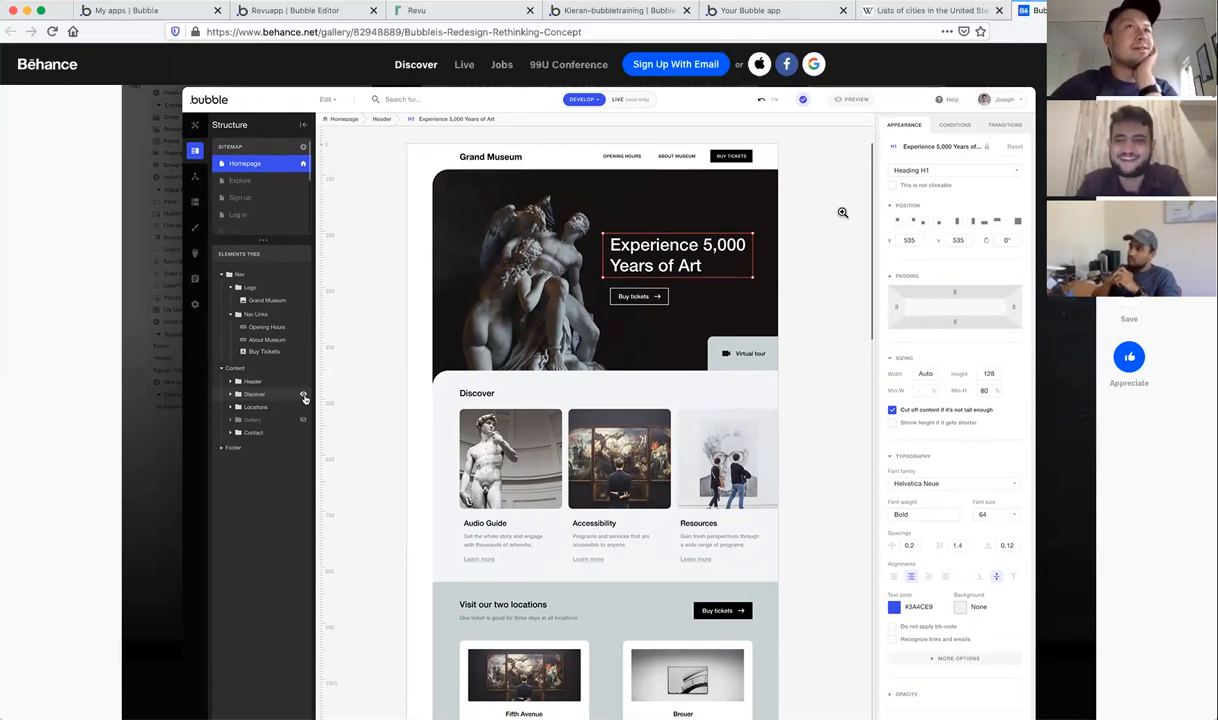
scroll(843, 212, "down", 1)
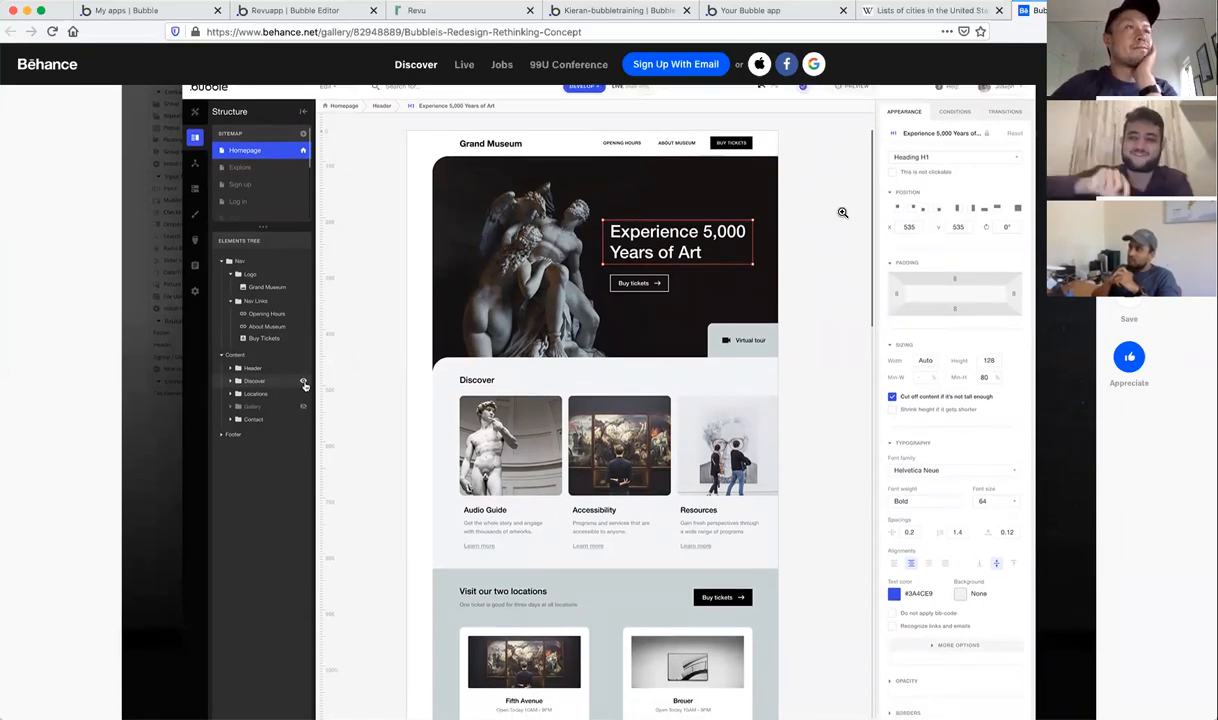
scroll(843, 212, "down", 5)
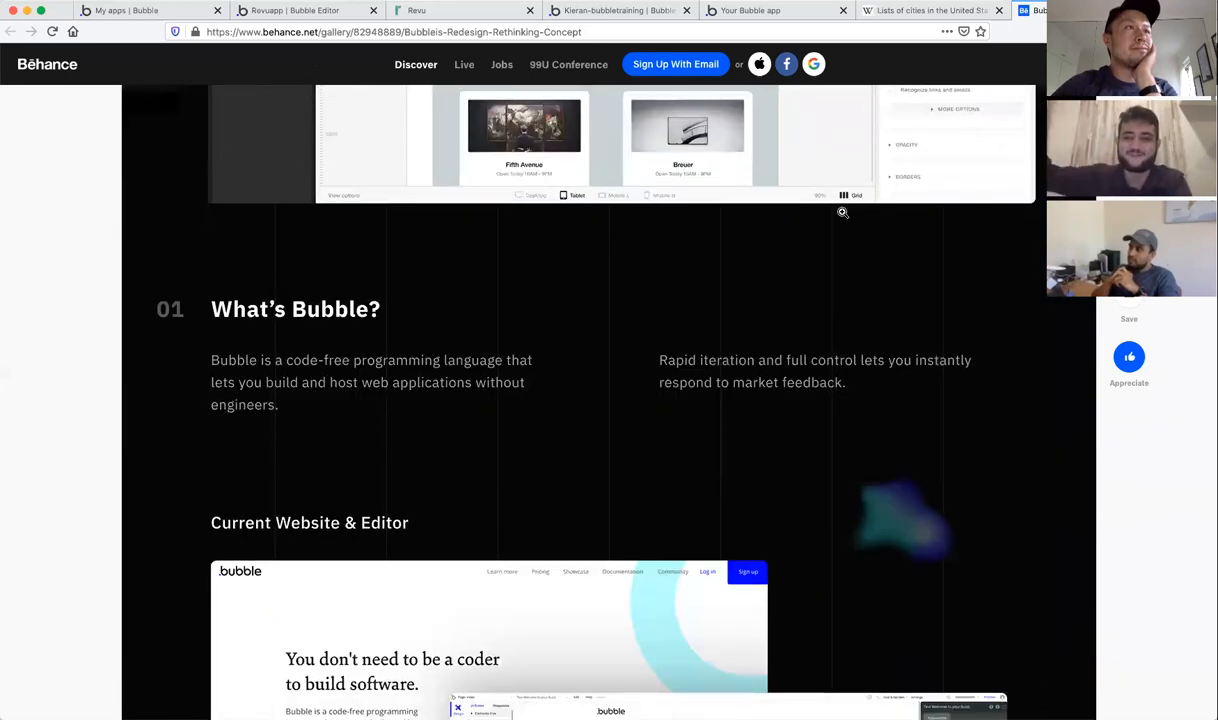
Step: Scroll the case study past What's Bubble, The Goal, The Process and the primary colour to New Interface
scroll(843, 212, "down", 3)
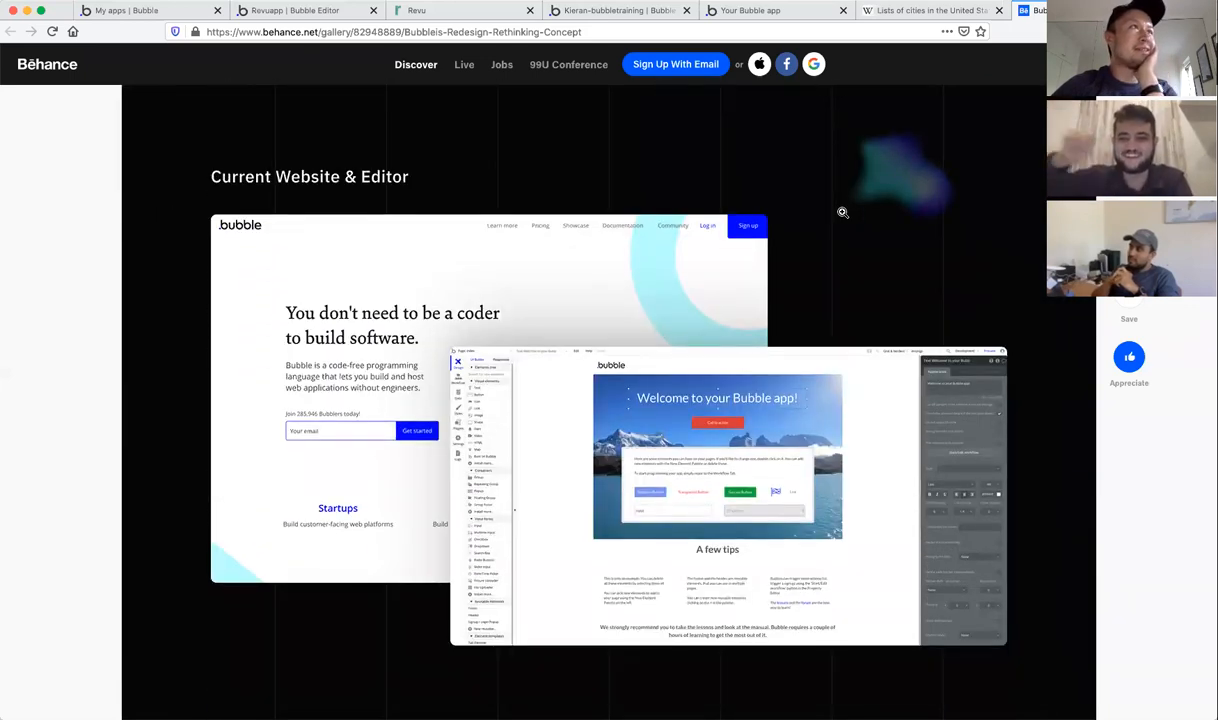
scroll(843, 212, "up", 8)
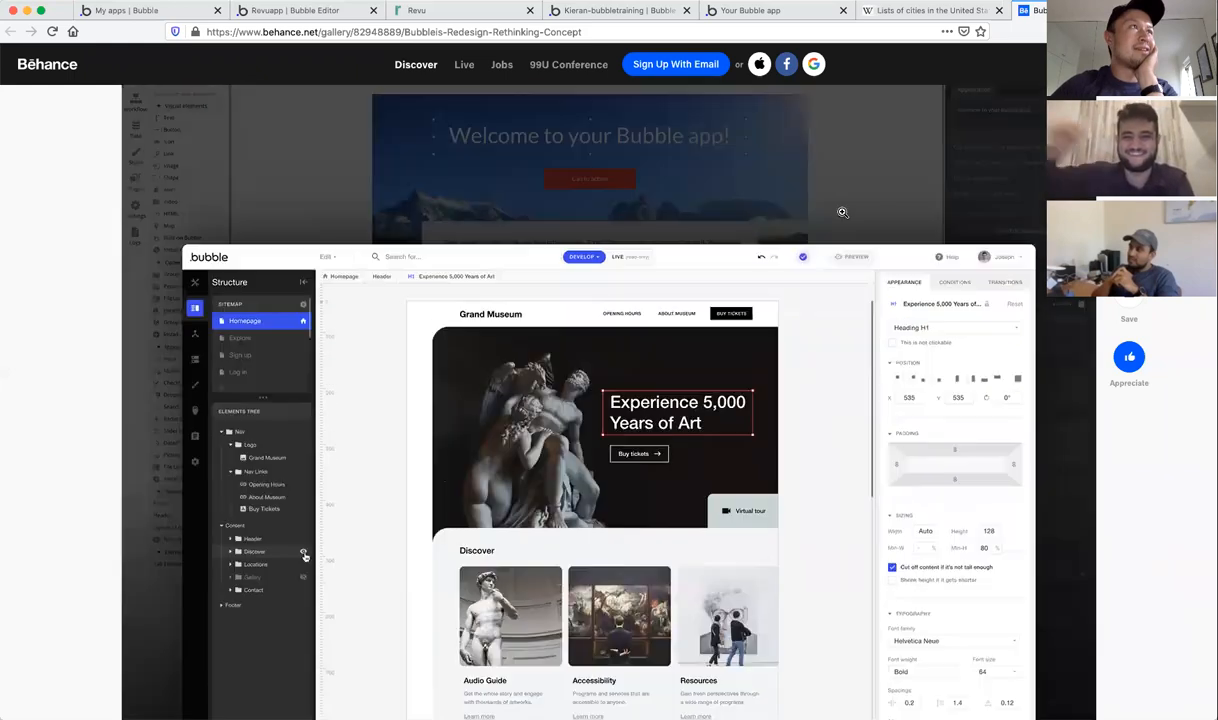
scroll(843, 212, "down", 12)
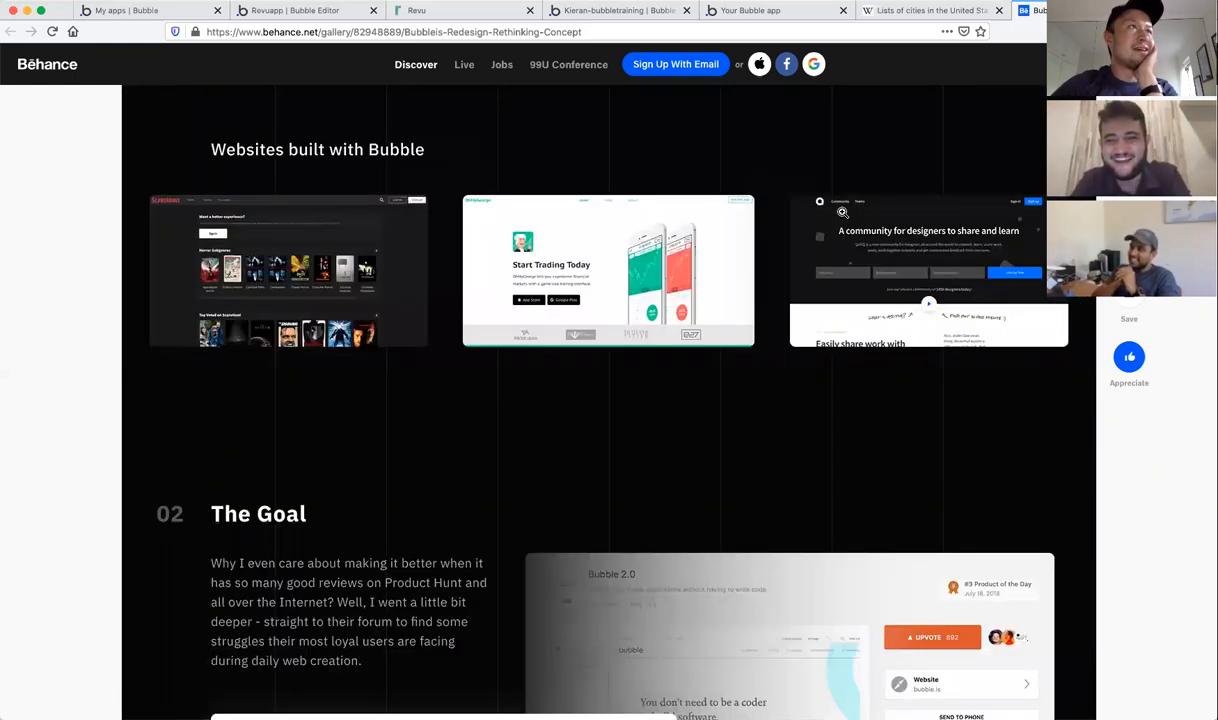
scroll(843, 212, "down", 4)
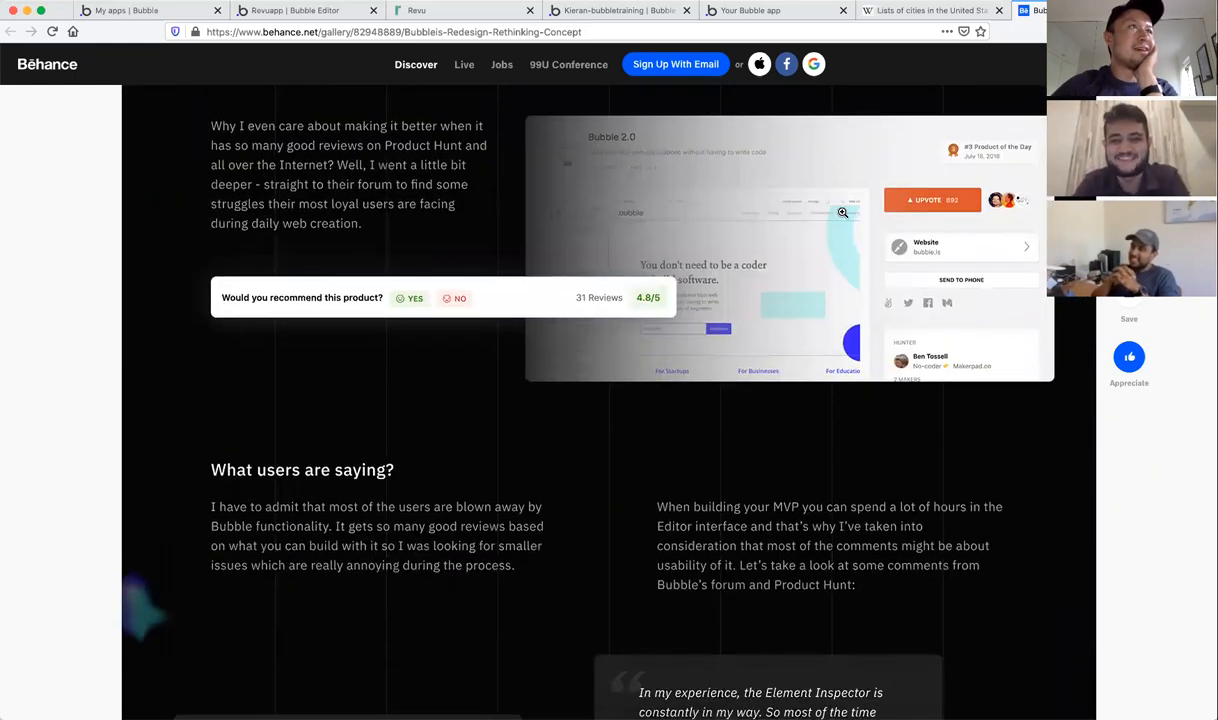
scroll(858, 371, "down", 3)
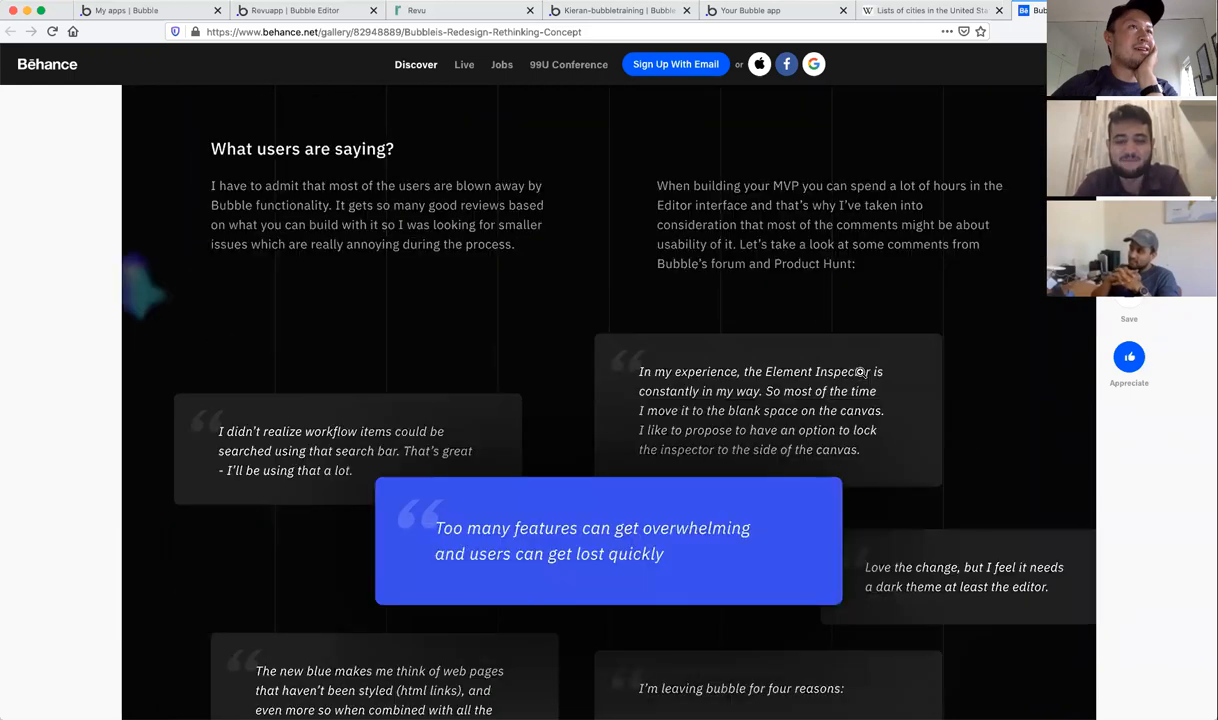
scroll(860, 372, "down", 7)
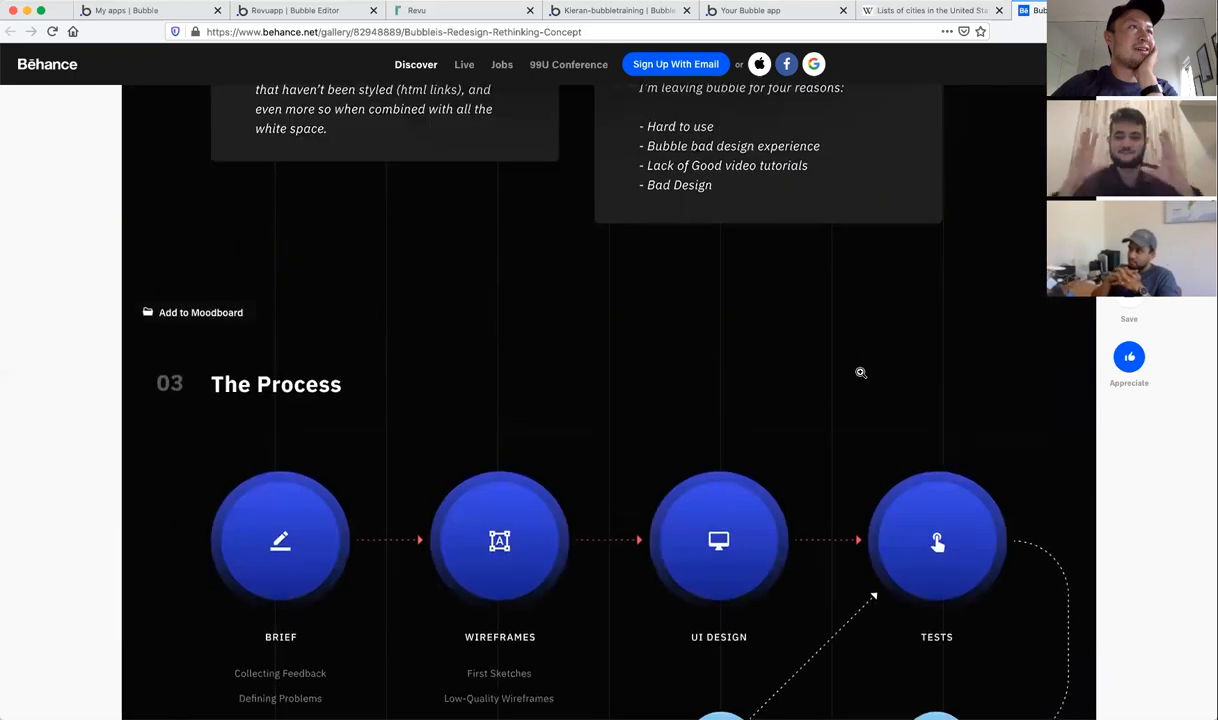
scroll(860, 372, "down", 5)
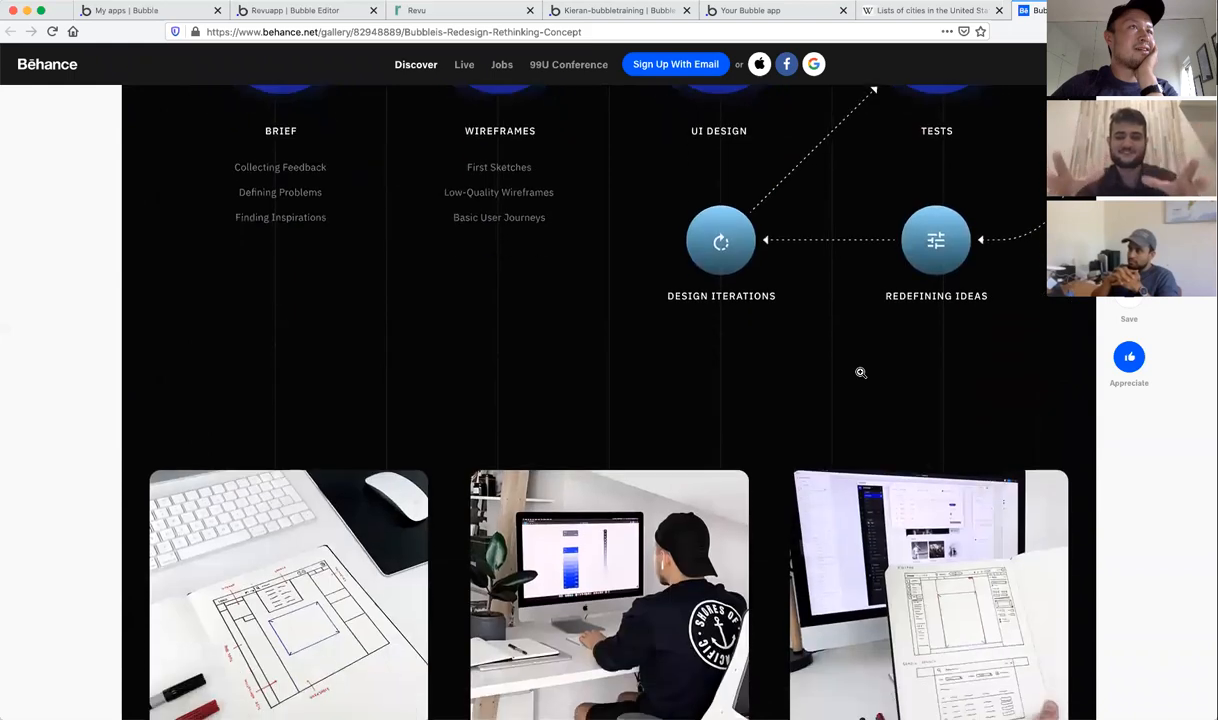
scroll(860, 372, "down", 1)
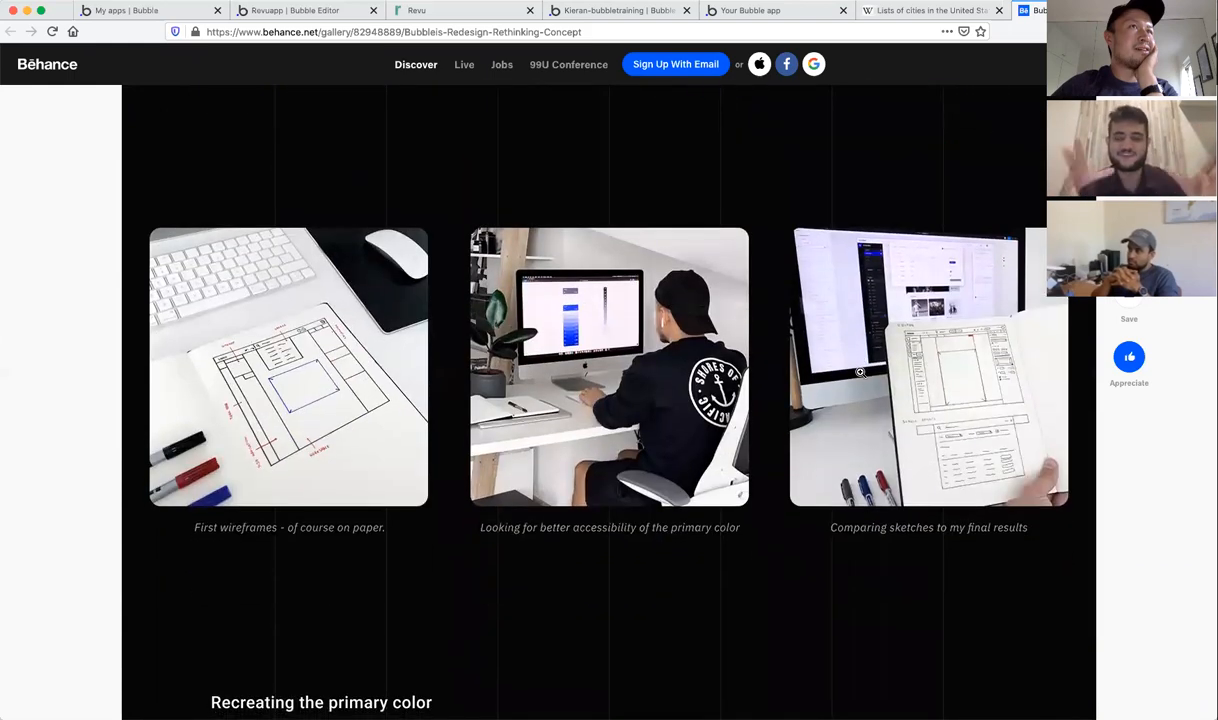
scroll(860, 372, "down", 5)
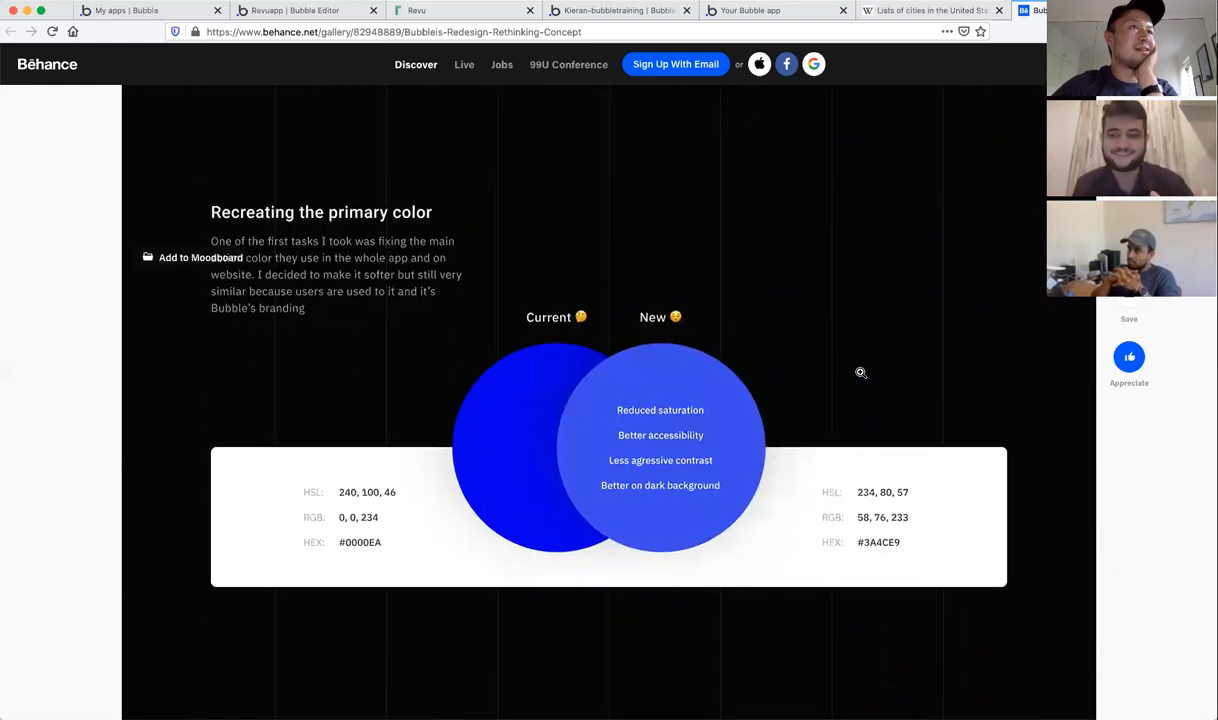
scroll(860, 372, "down", 8)
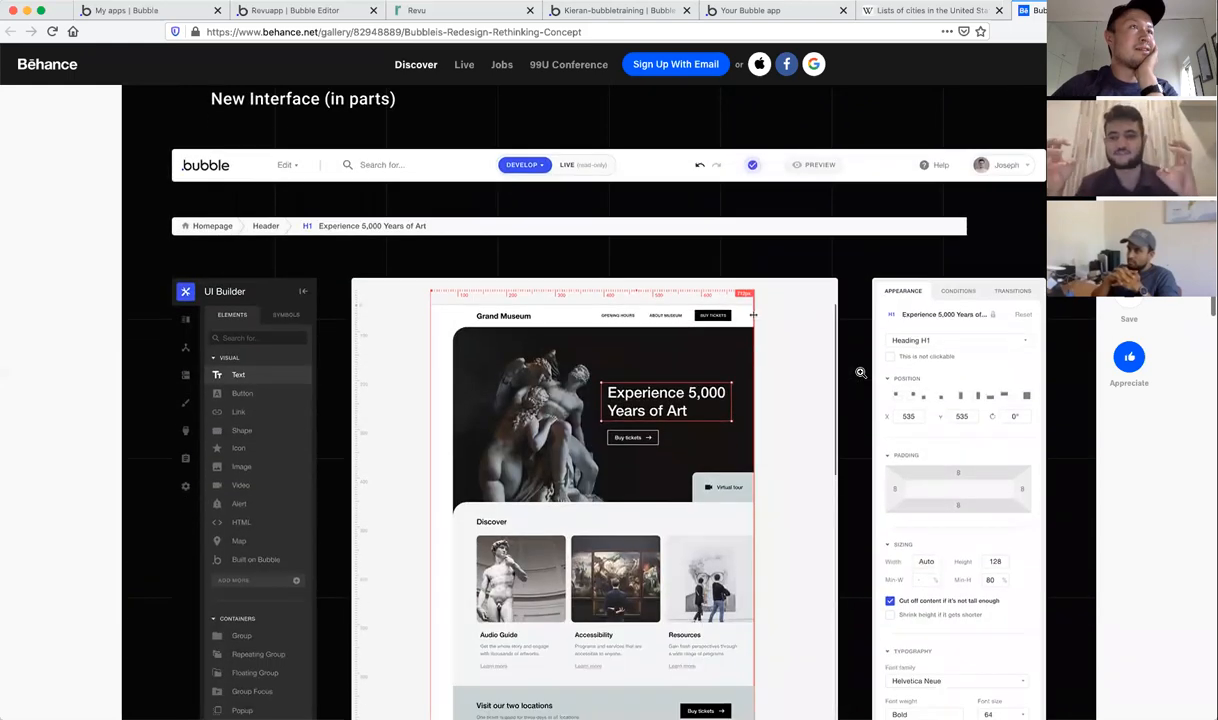
Step: Scroll back up past the wireframes and Current Website & Editor to the Grand Museum editor mockup
scroll(860, 372, "down", 1)
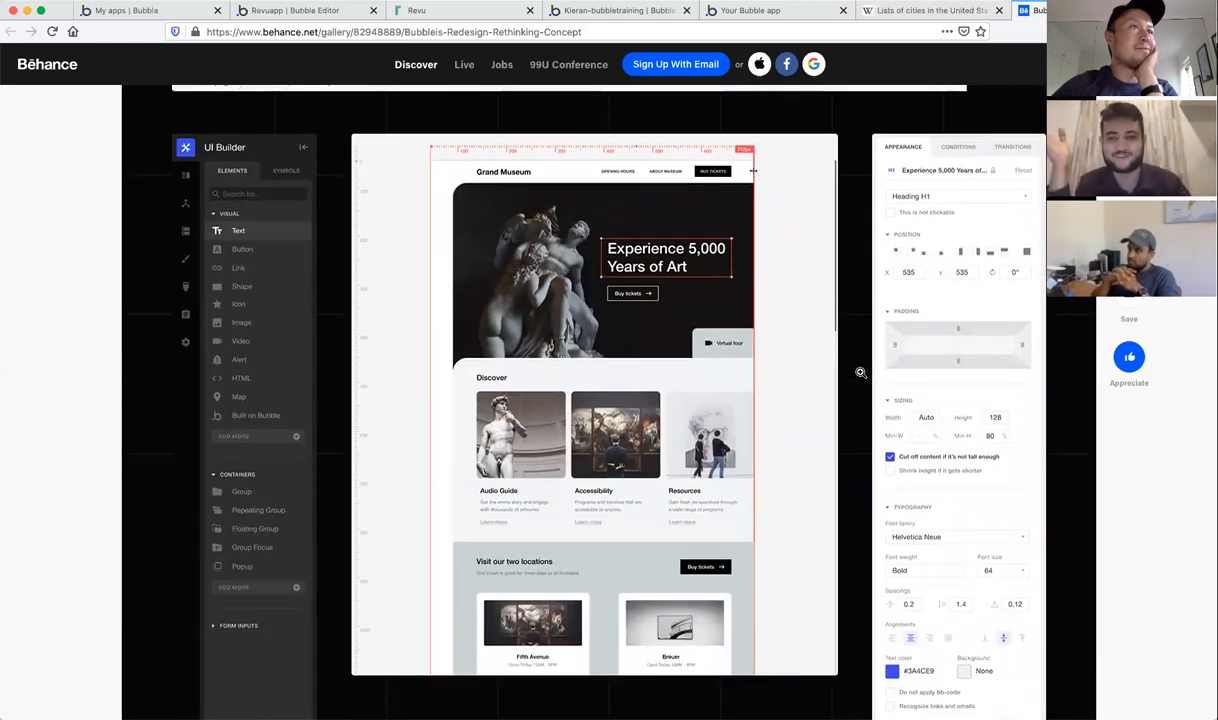
scroll(860, 372, "down", 1)
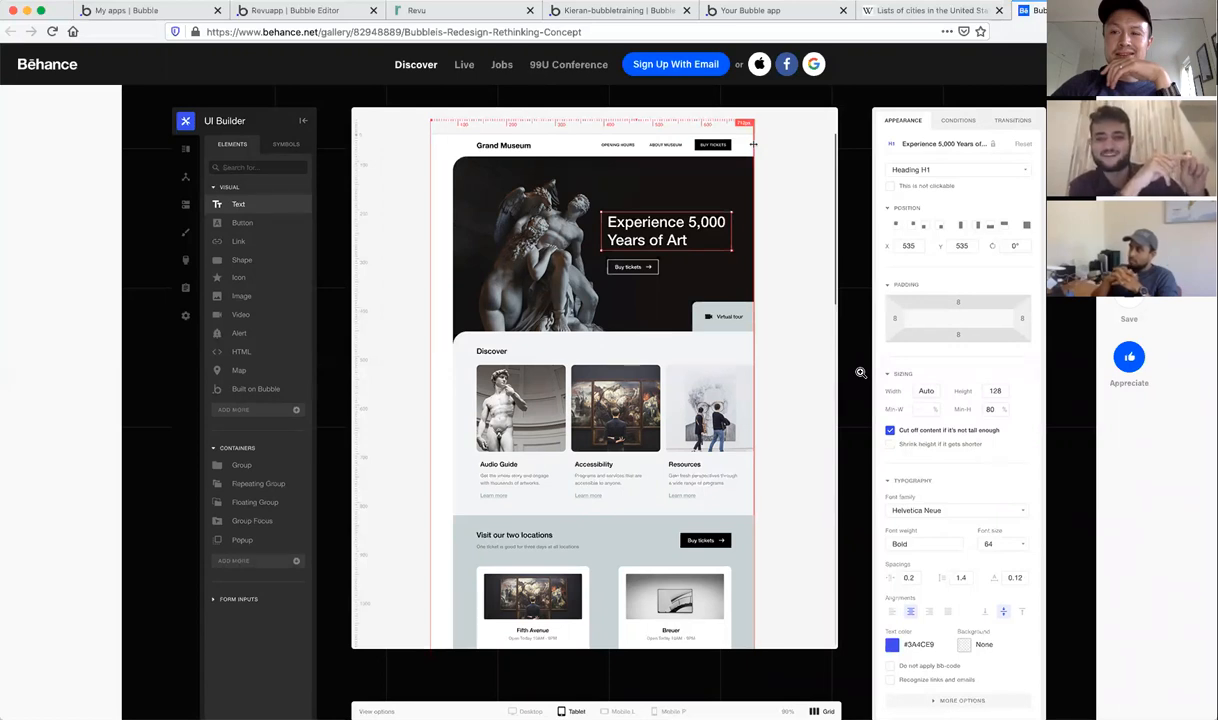
scroll(860, 372, "up", 1)
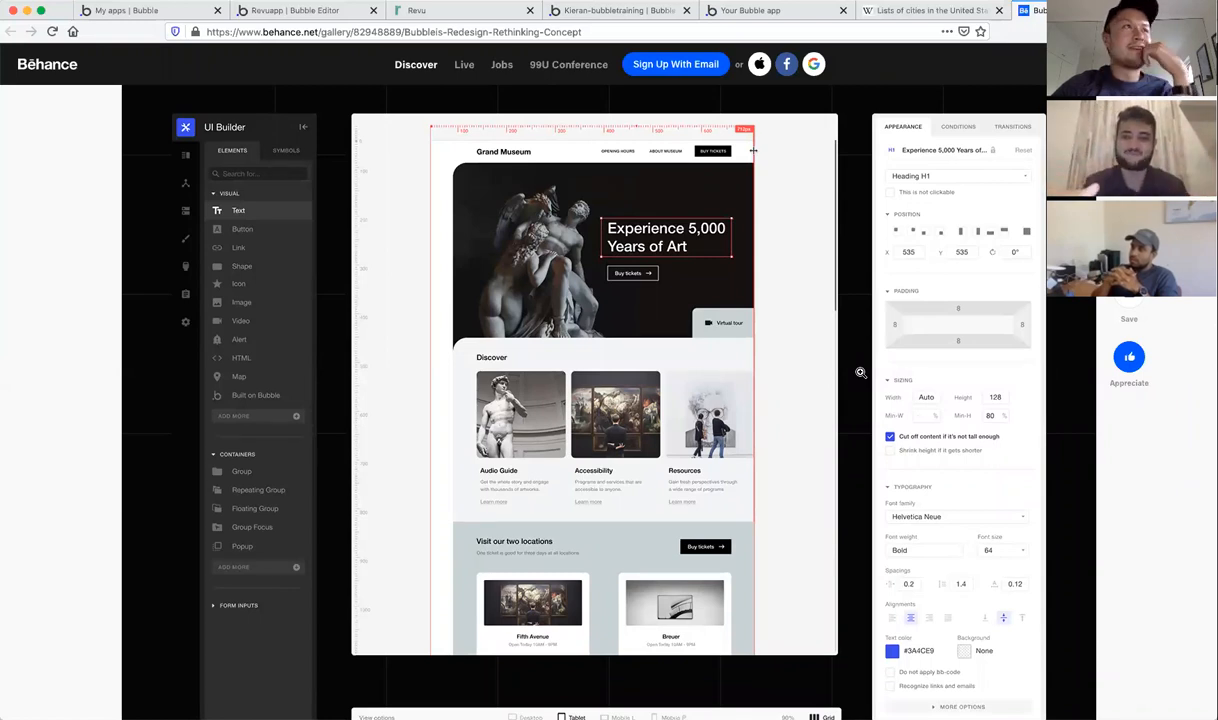
scroll(860, 372, "down", 15)
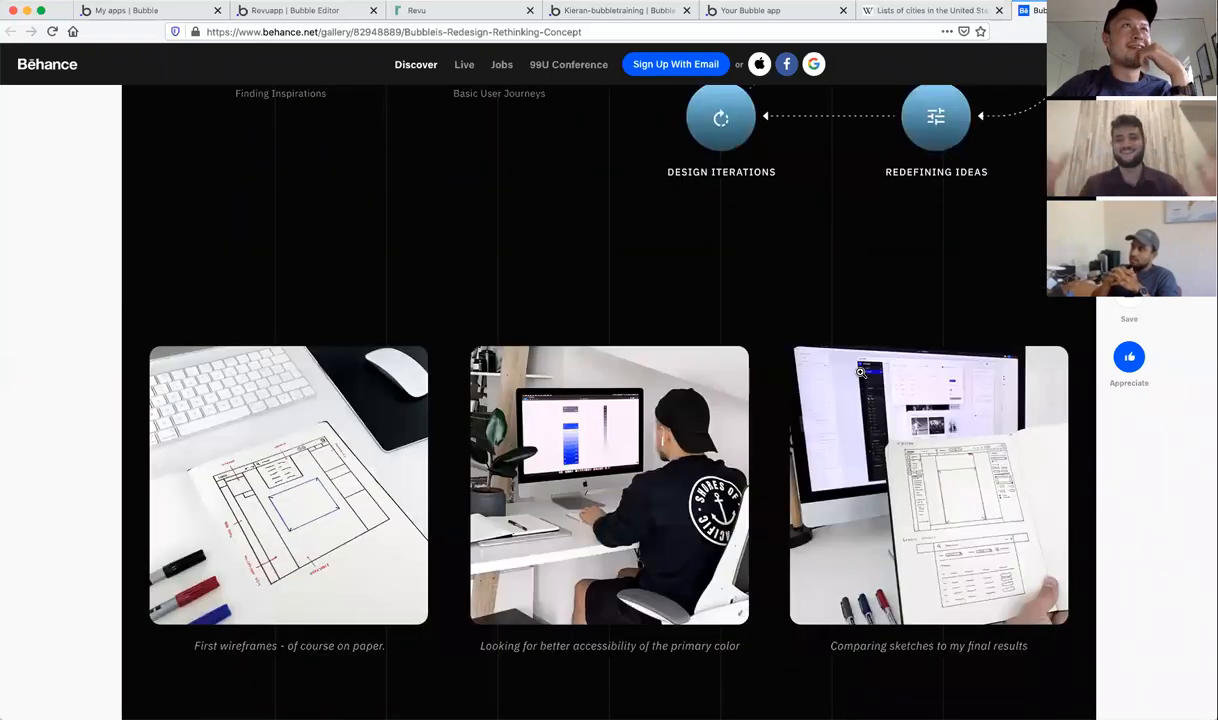
scroll(860, 372, "up", 15)
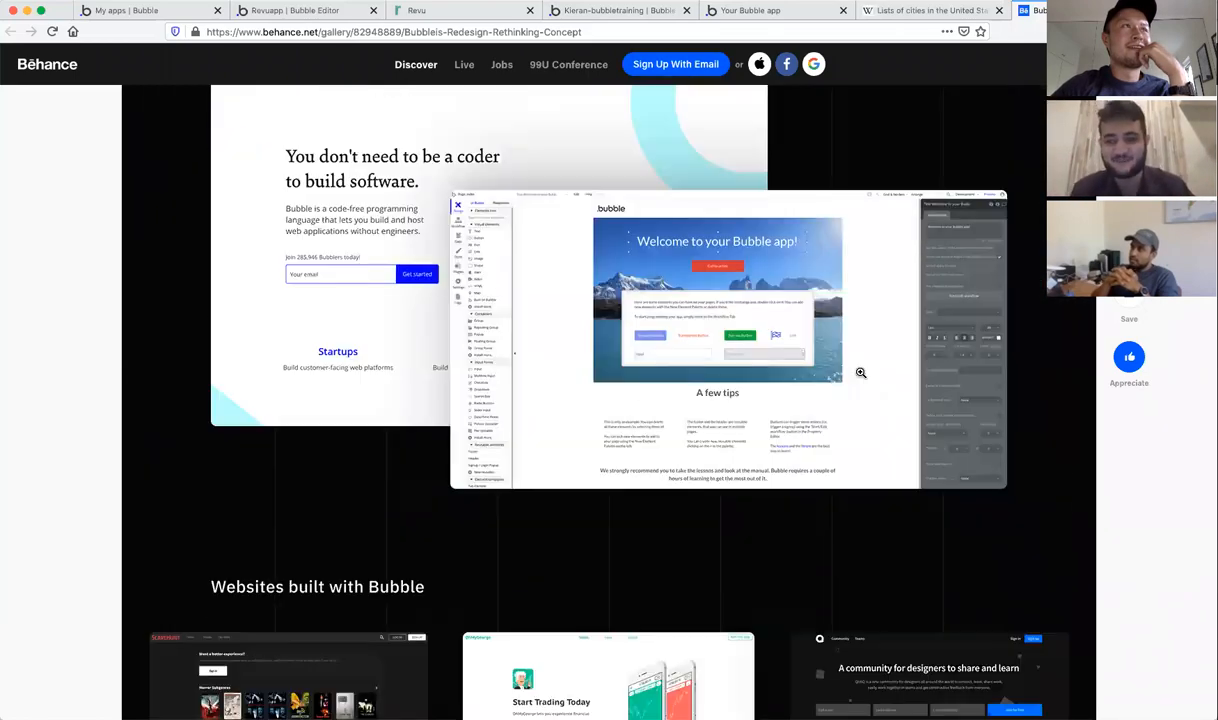
scroll(860, 372, "up", 4)
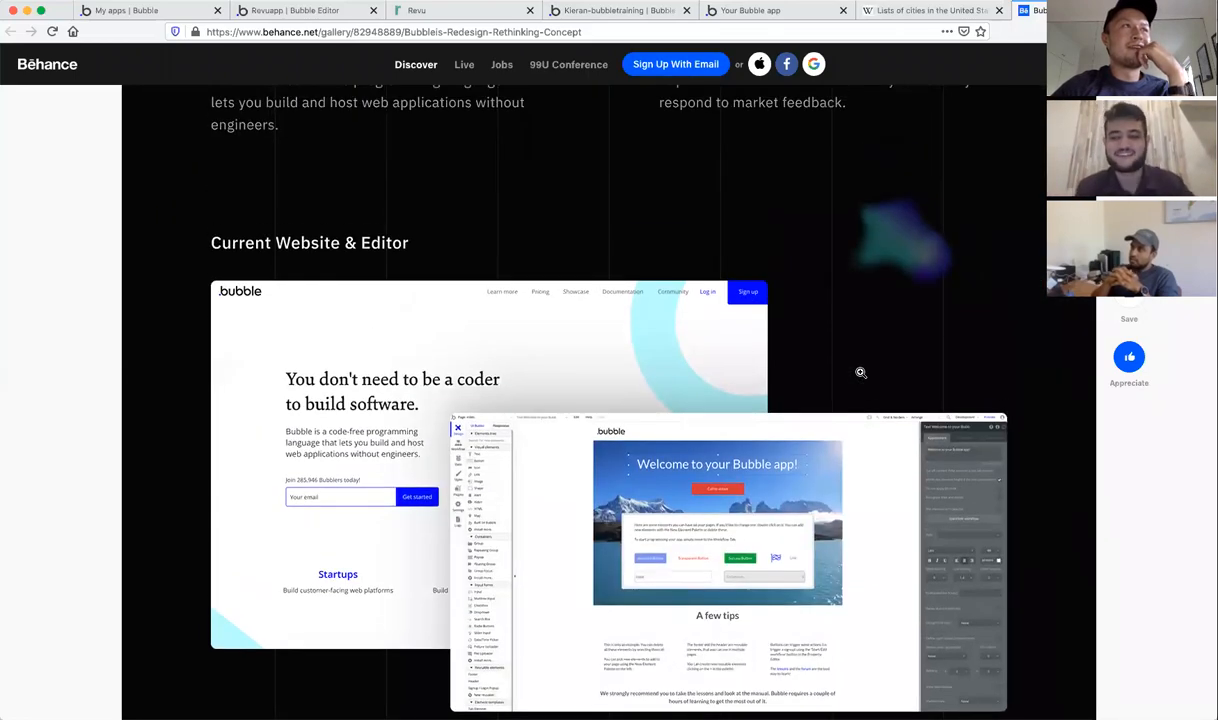
scroll(860, 372, "up", 15)
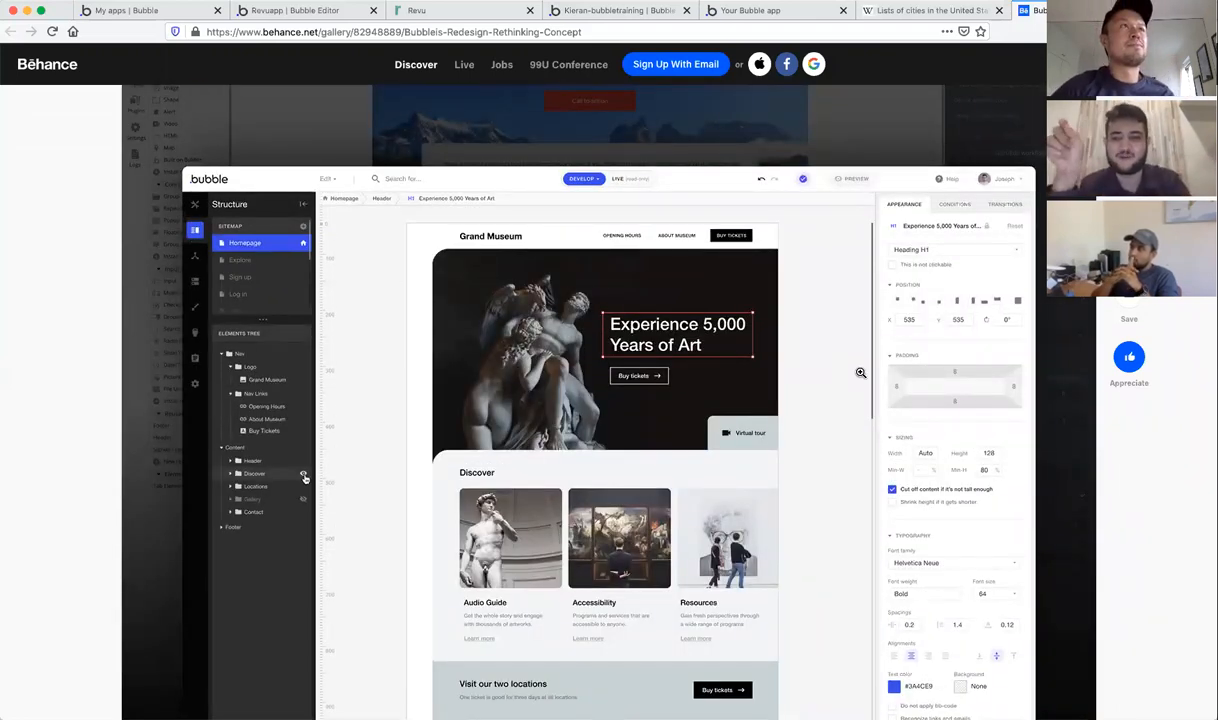
scroll(860, 372, "down", 1)
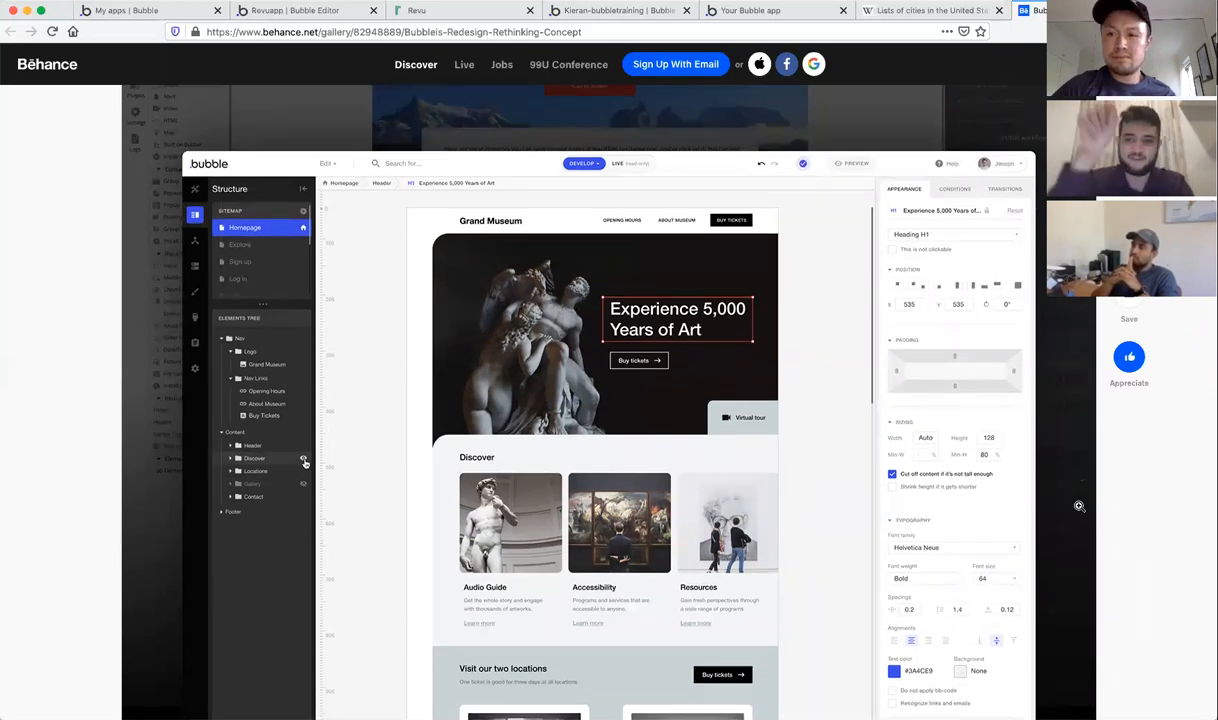